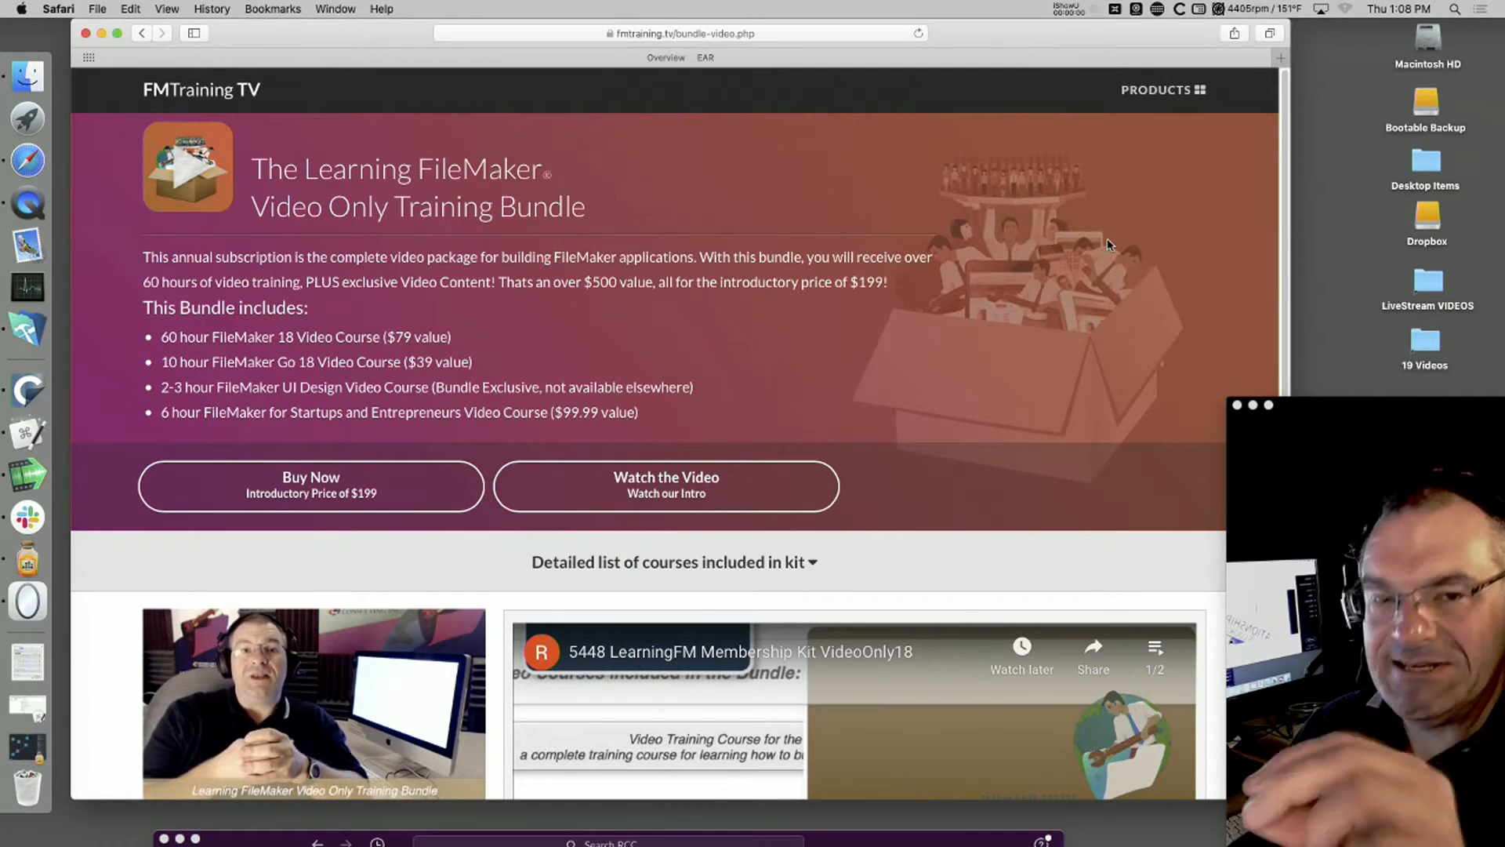
Step: Hide the browser, switch to FileMaker Pro Advanced and close the open FM_Starting_Point_7use windows
{"action": "key", "text": "super+h"}
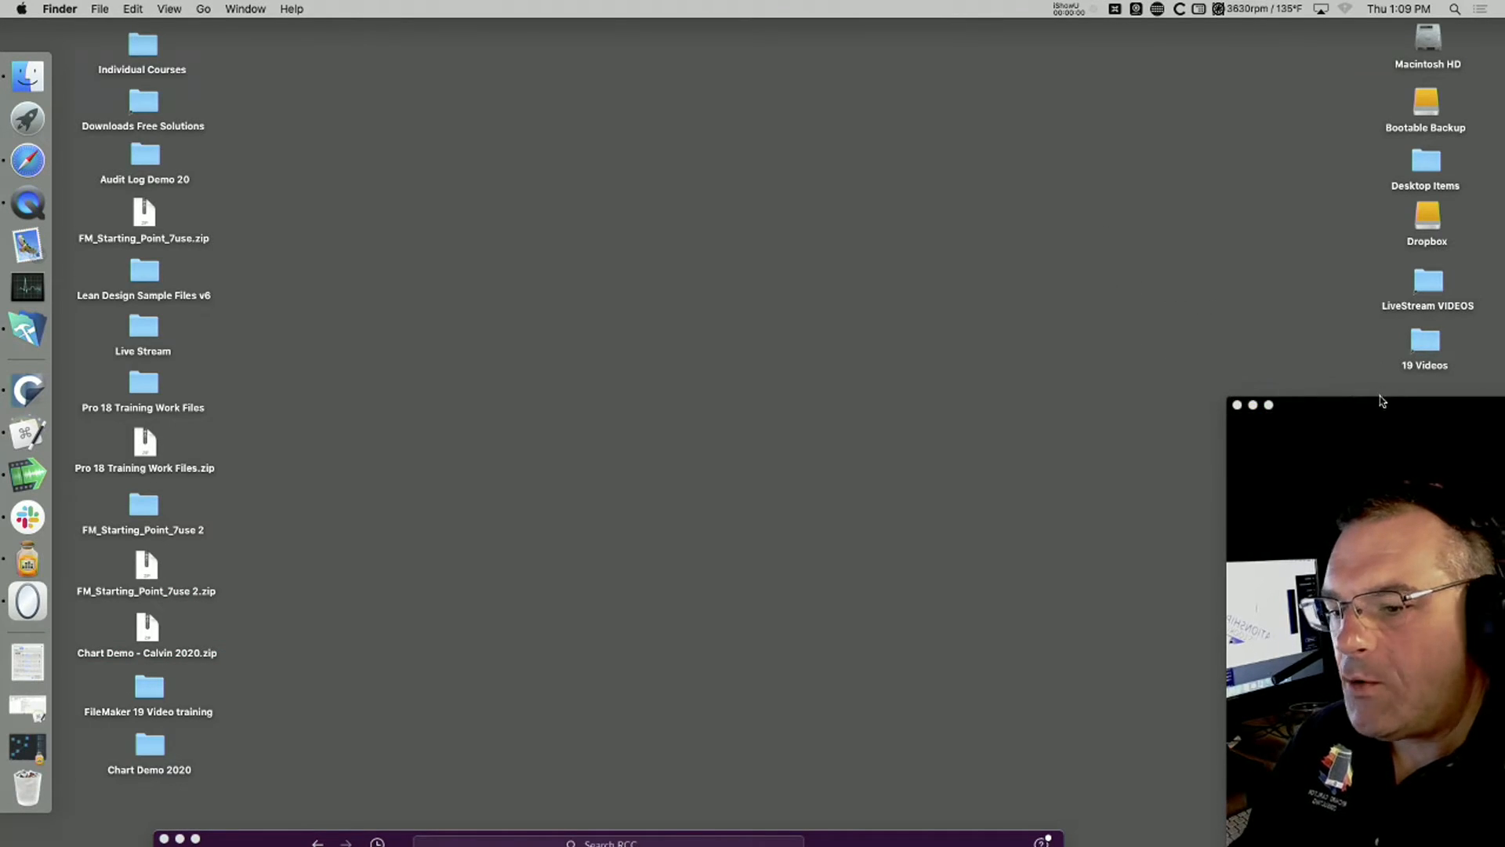
{"action": "left_click_drag", "start_coordinate": [1381, 398], "coordinate": [1362, 385]}
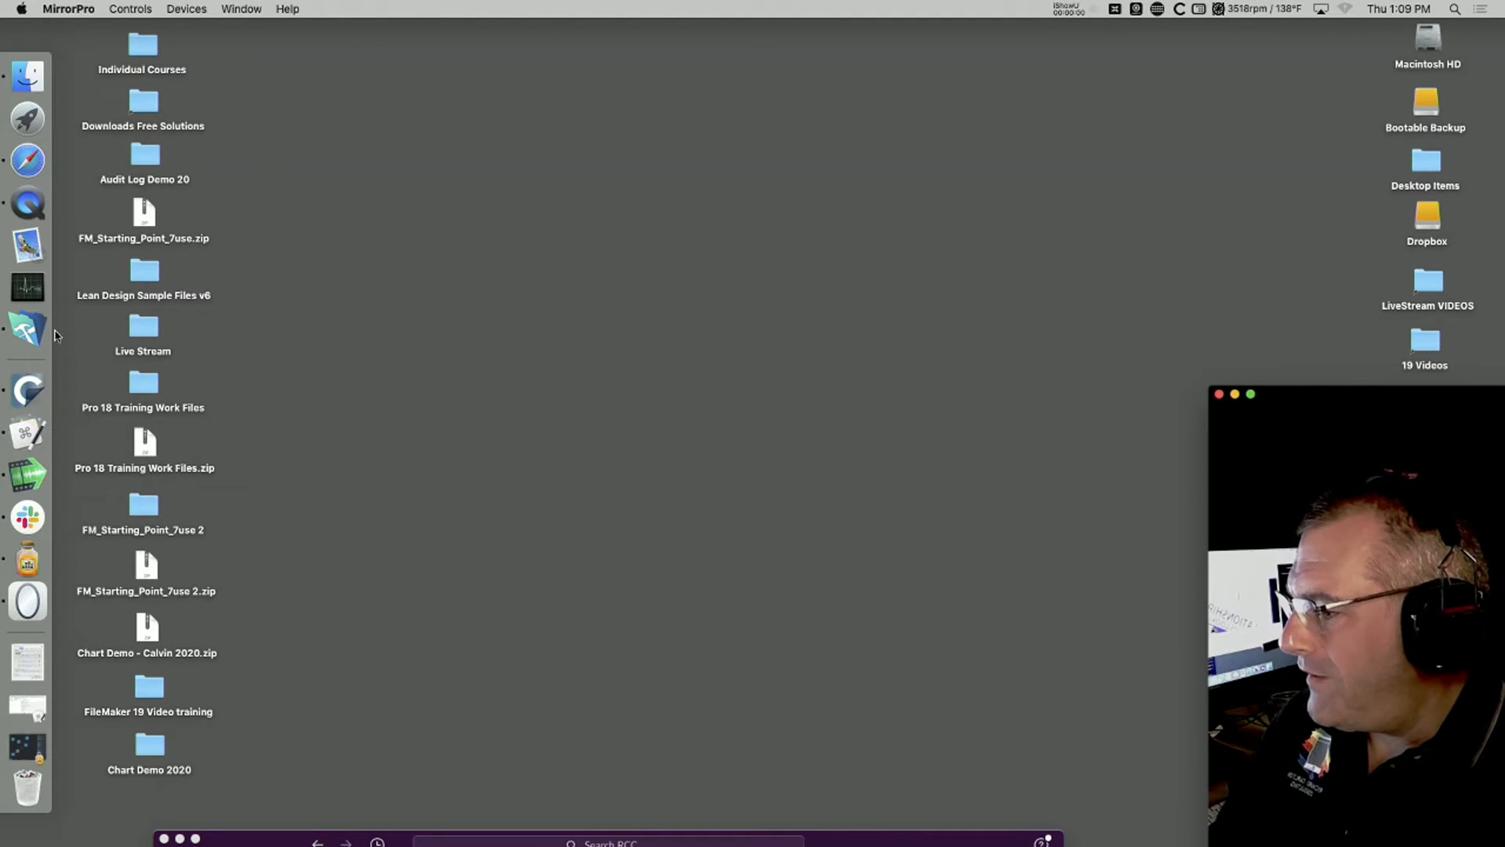
{"action": "left_click", "coordinate": [28, 329]}
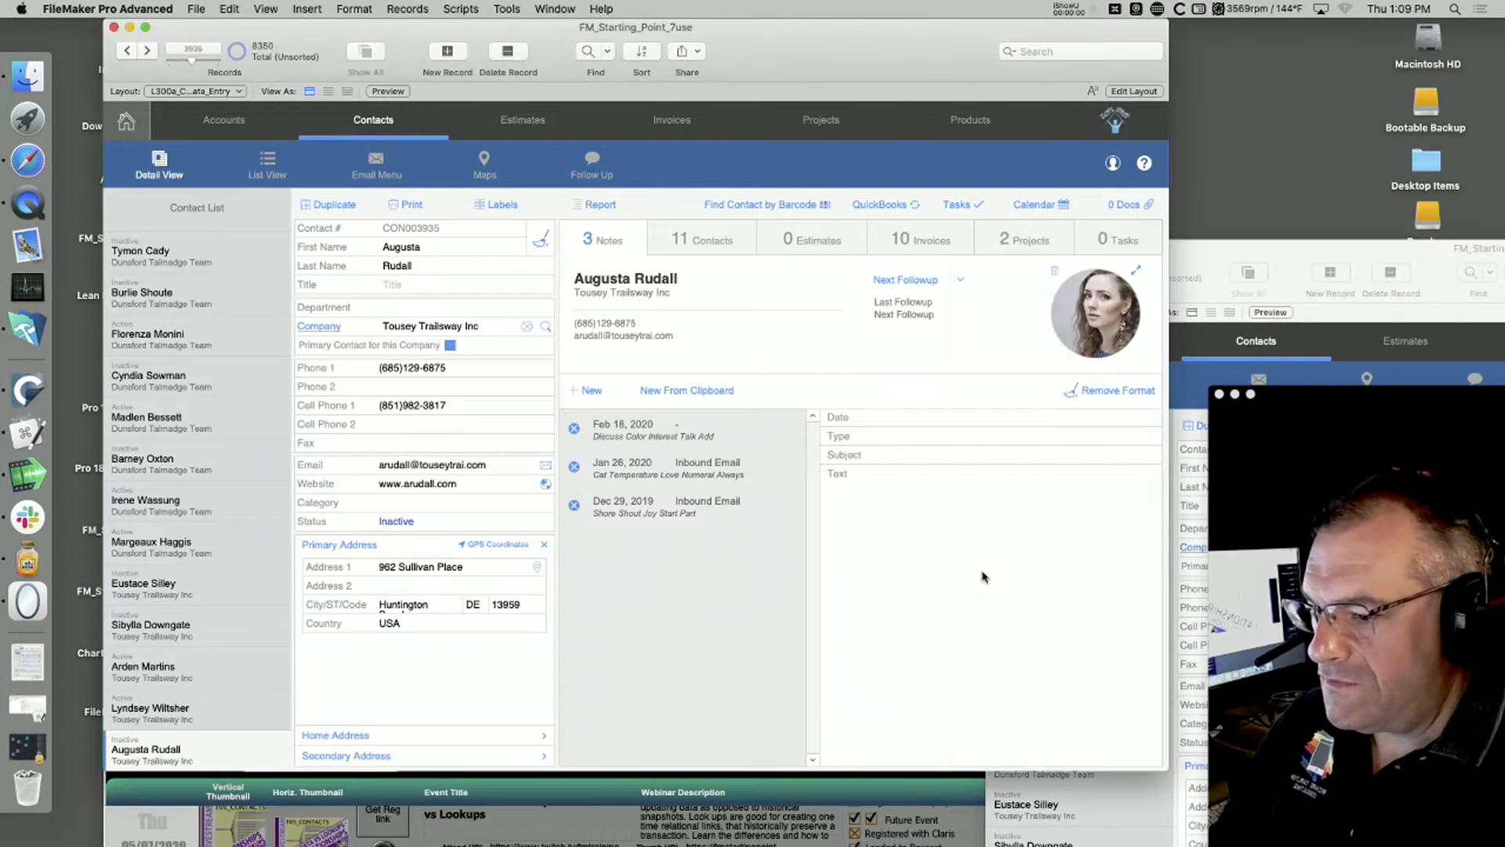
{"action": "key", "text": "super+w"}
{"action": "key", "text": "super+w"}
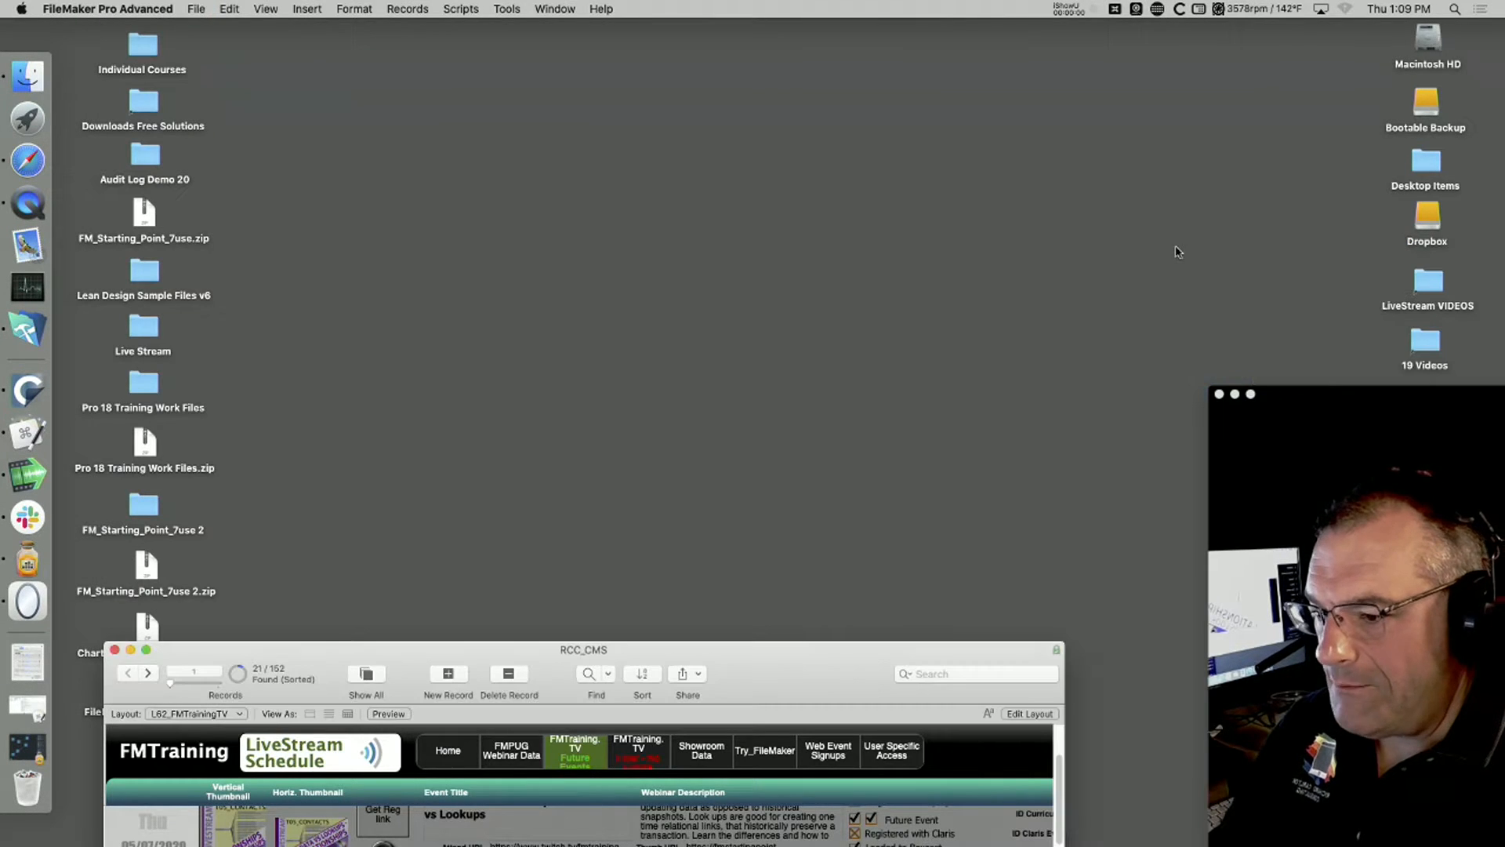
Step: Create a blank database file named Relationships on the Desktop and accept its default fields
{"action": "left_click", "coordinate": [198, 9]}
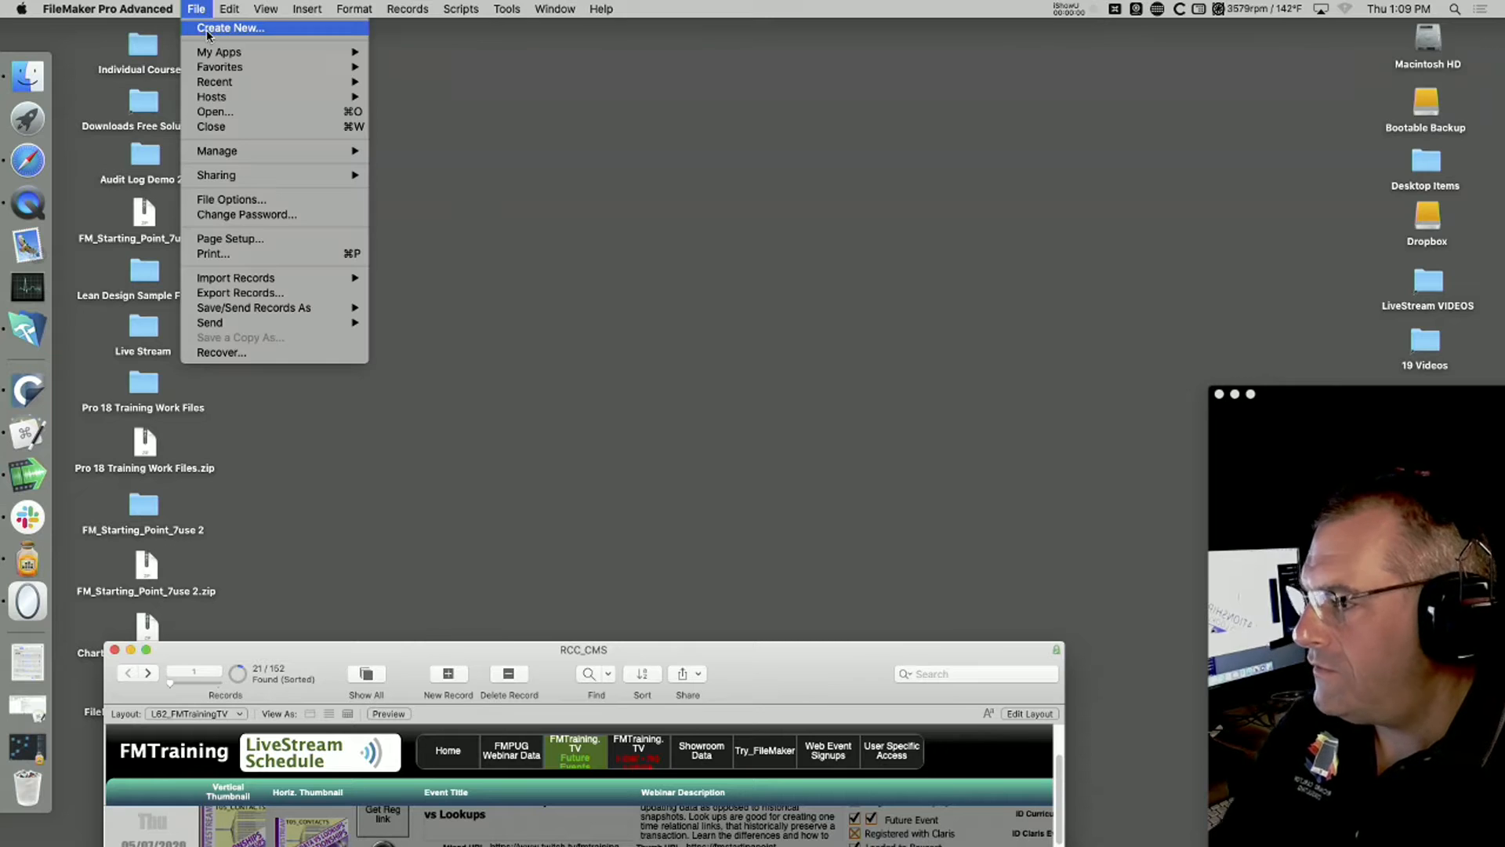
{"action": "left_click", "coordinate": [209, 31]}
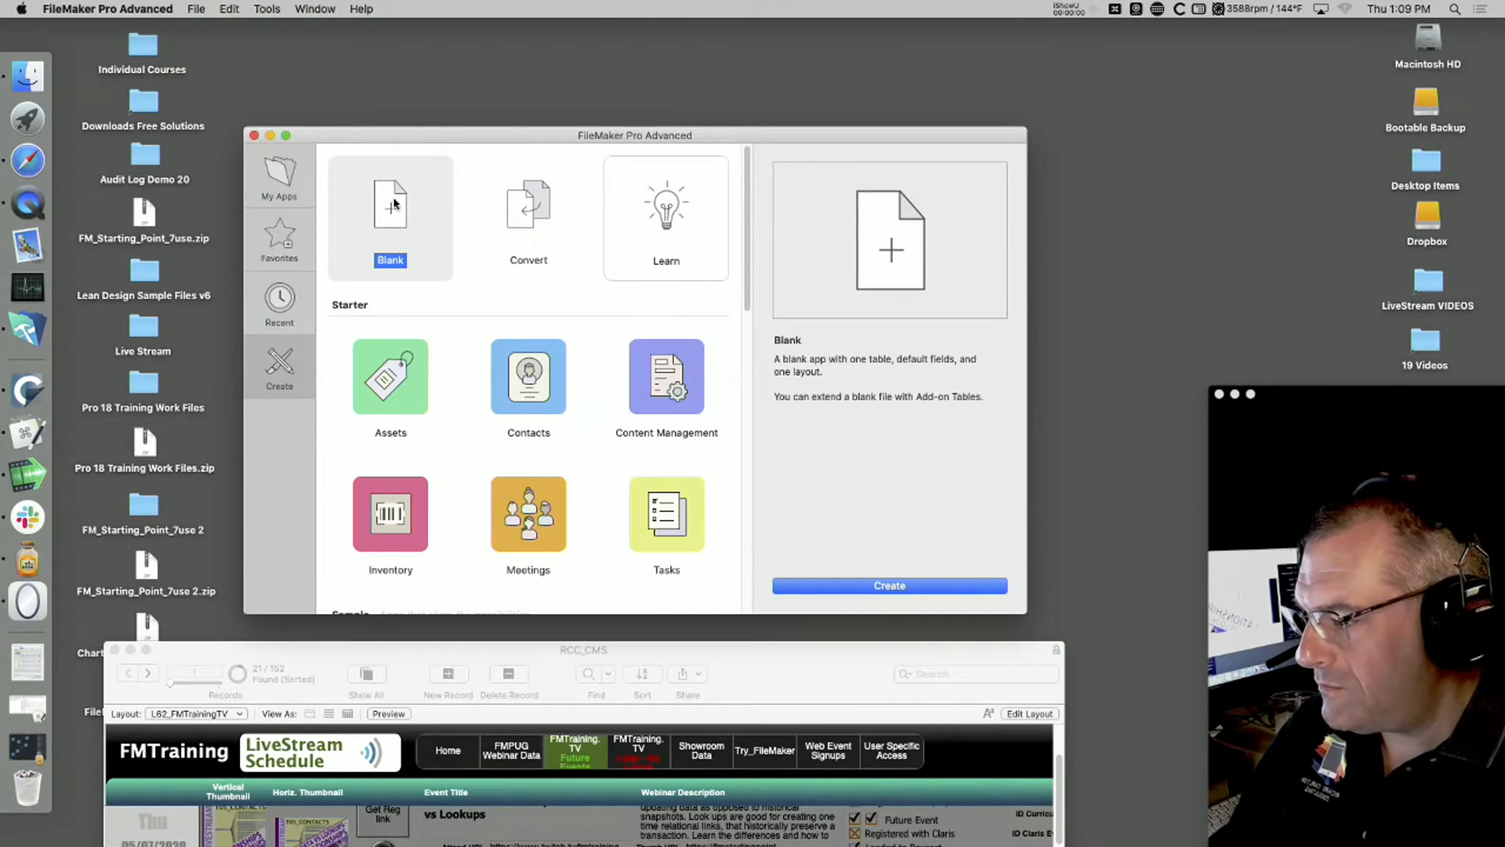
{"action": "double_click", "coordinate": [391, 208]}
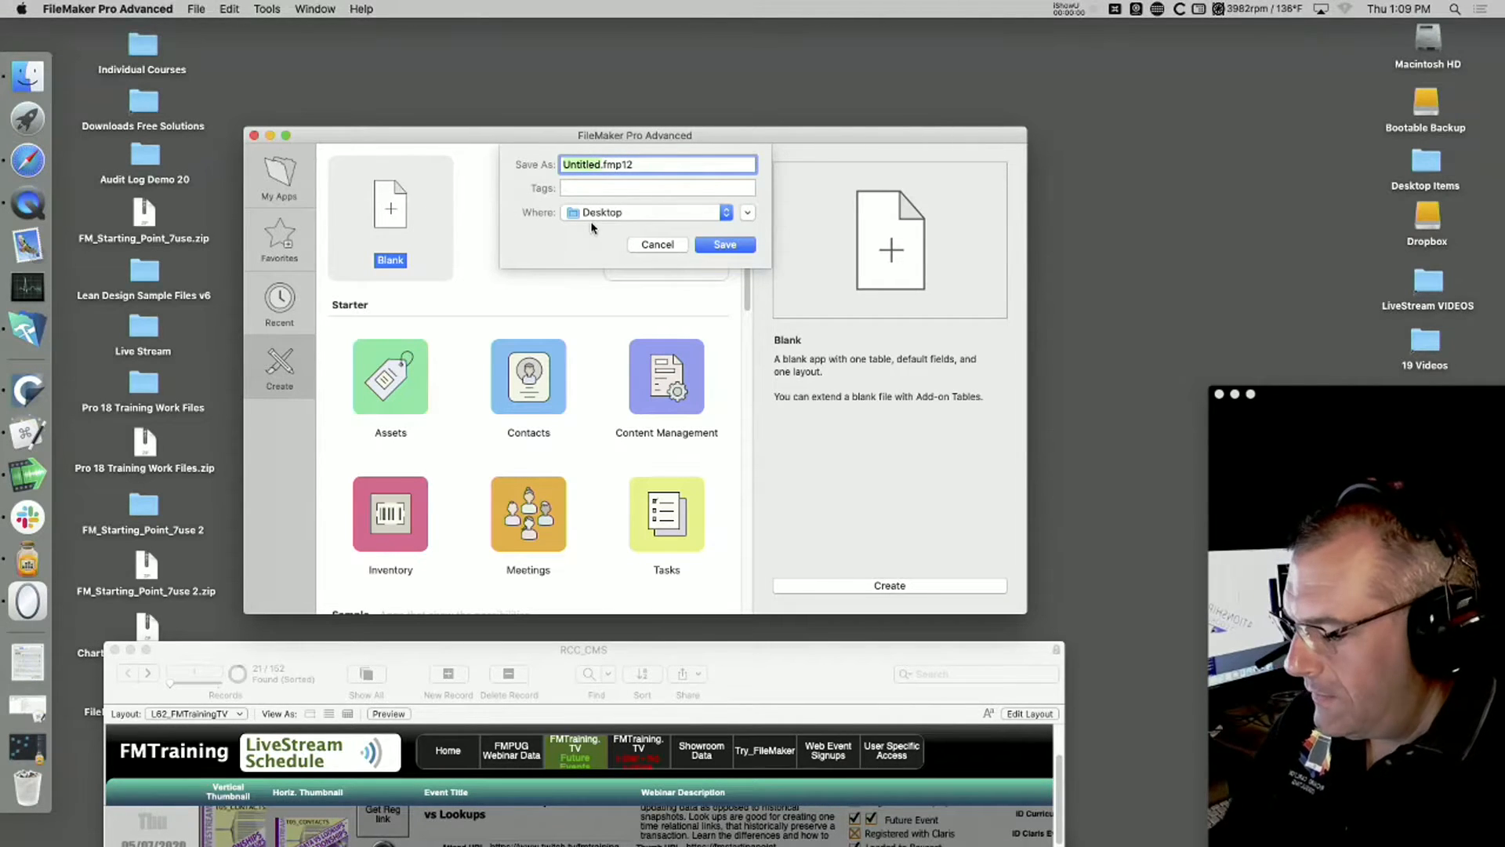
{"action": "type", "text": "Relationshi"}
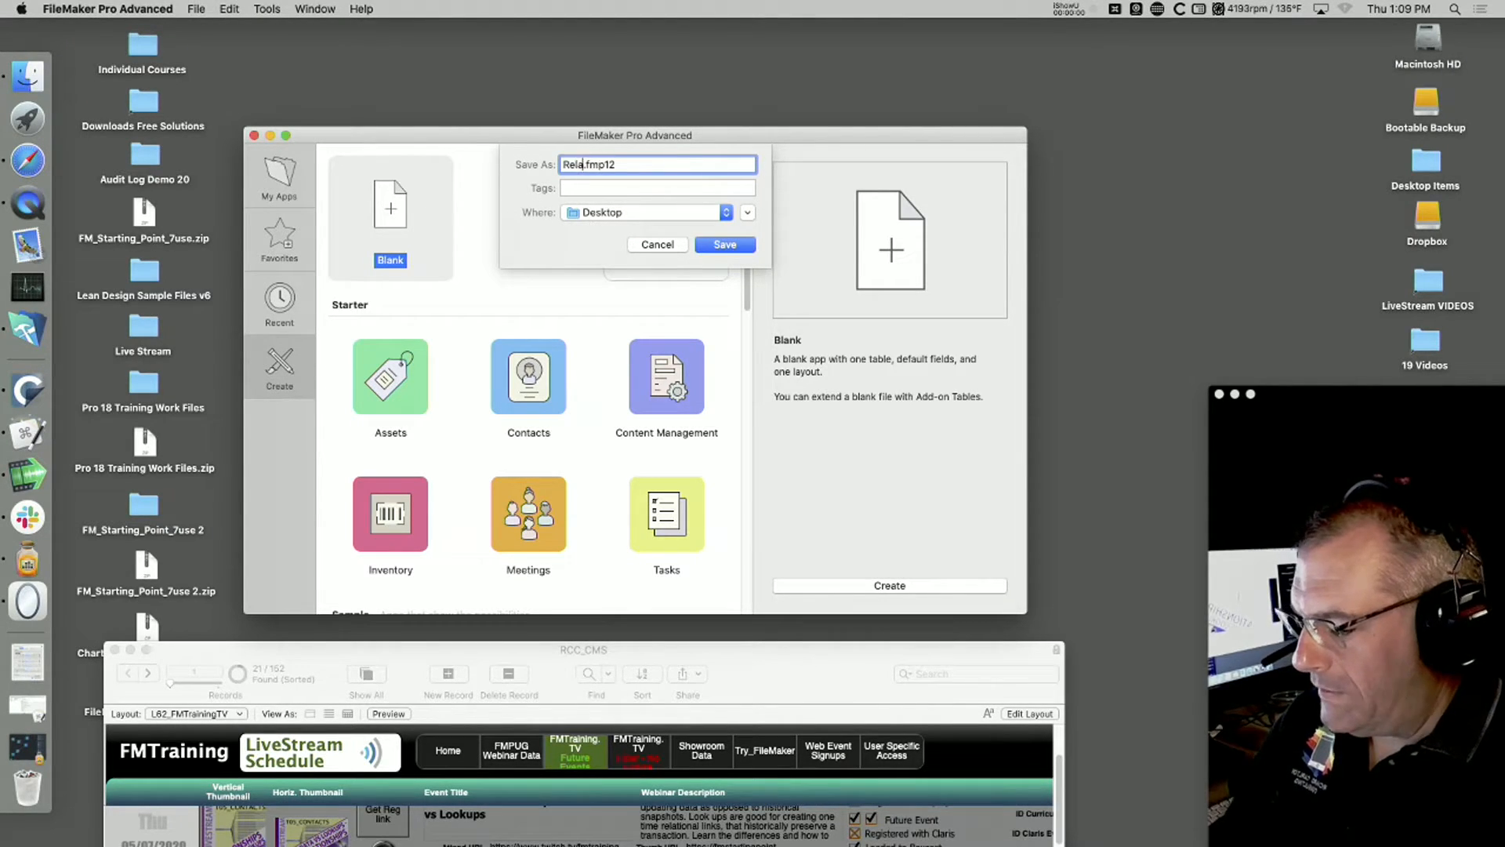
{"action": "type", "text": "ps"}
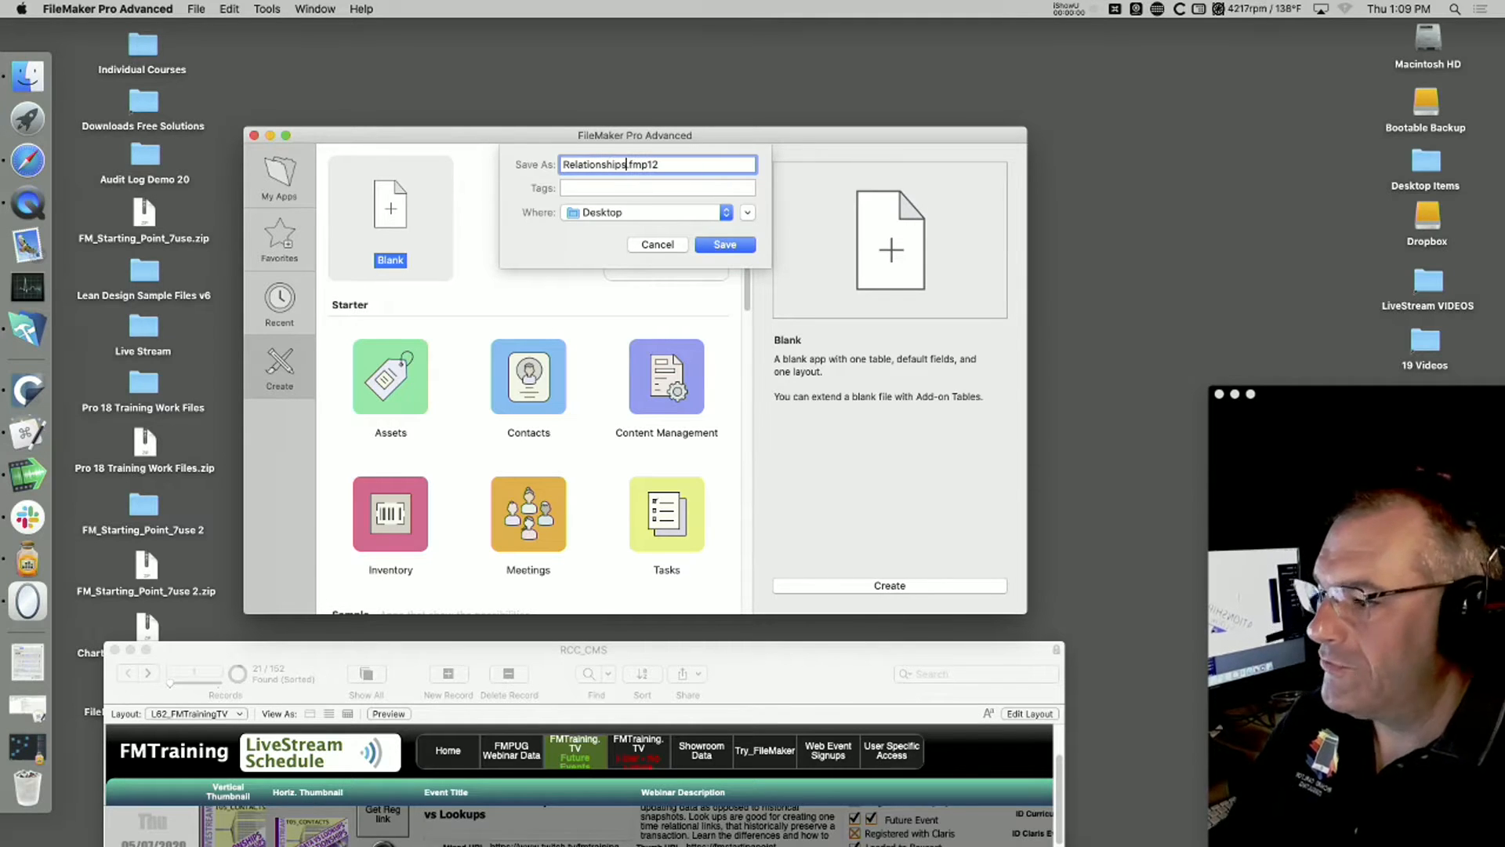
{"action": "key", "text": "Return"}
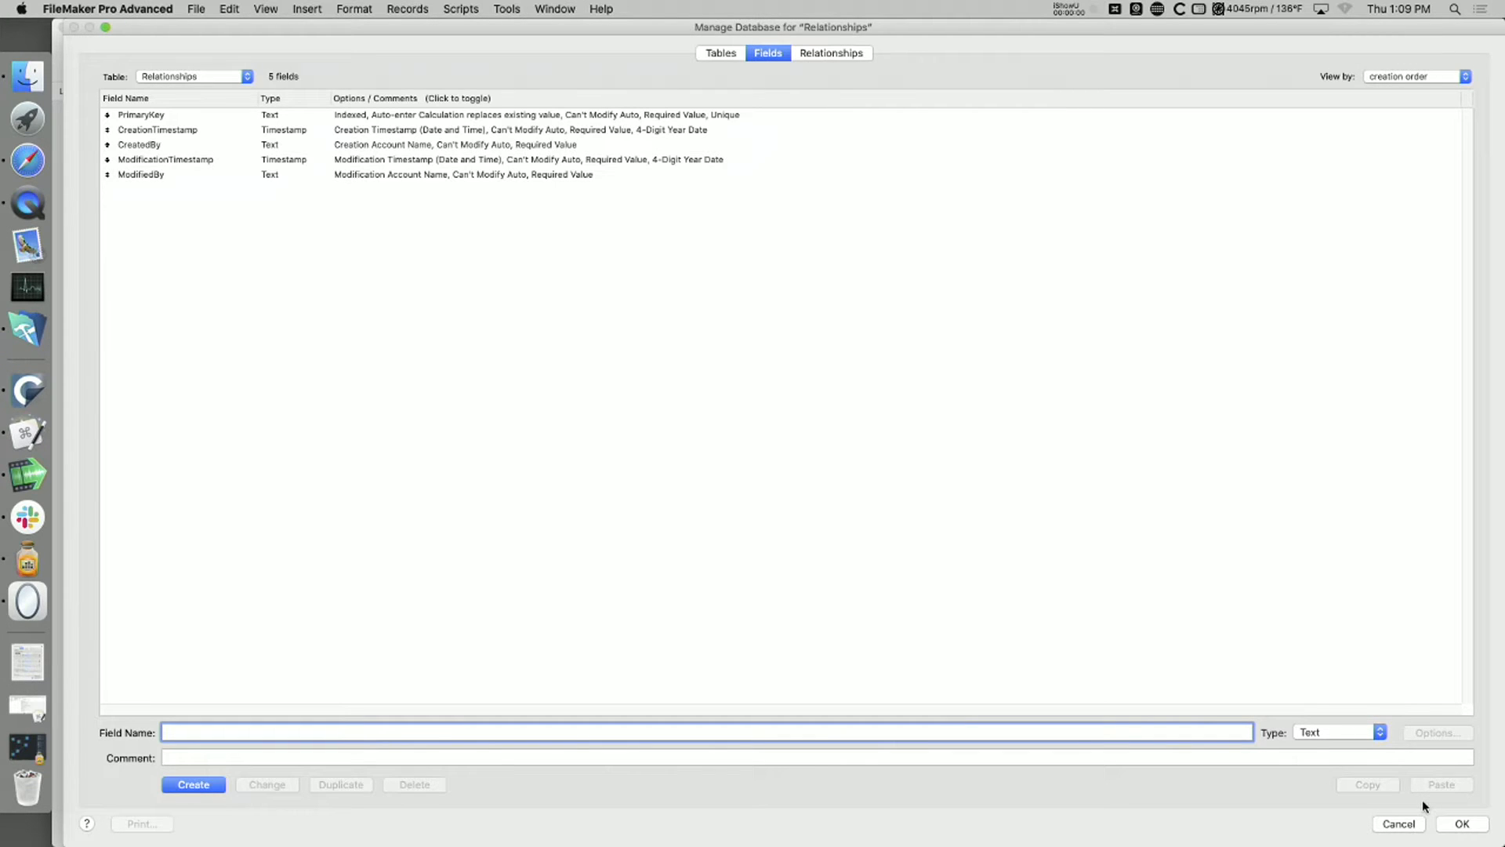
{"action": "left_click", "coordinate": [1463, 823]}
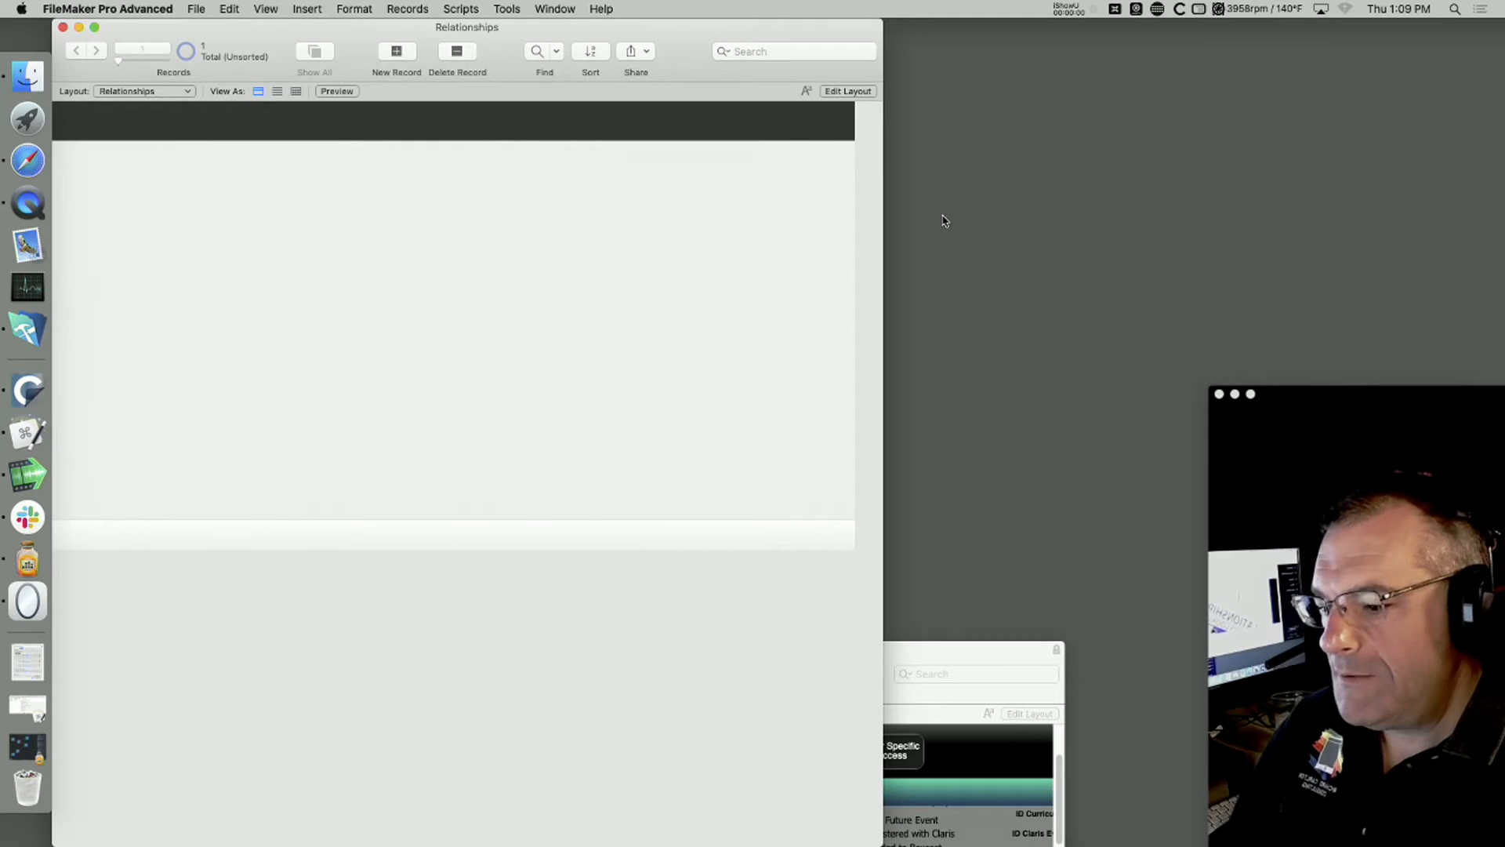
Step: Minimize the RCC_CMS window and move the Relationships window clear of the screen edge
{"action": "left_click_drag", "start_coordinate": [977, 651], "coordinate": [1139, 131]}
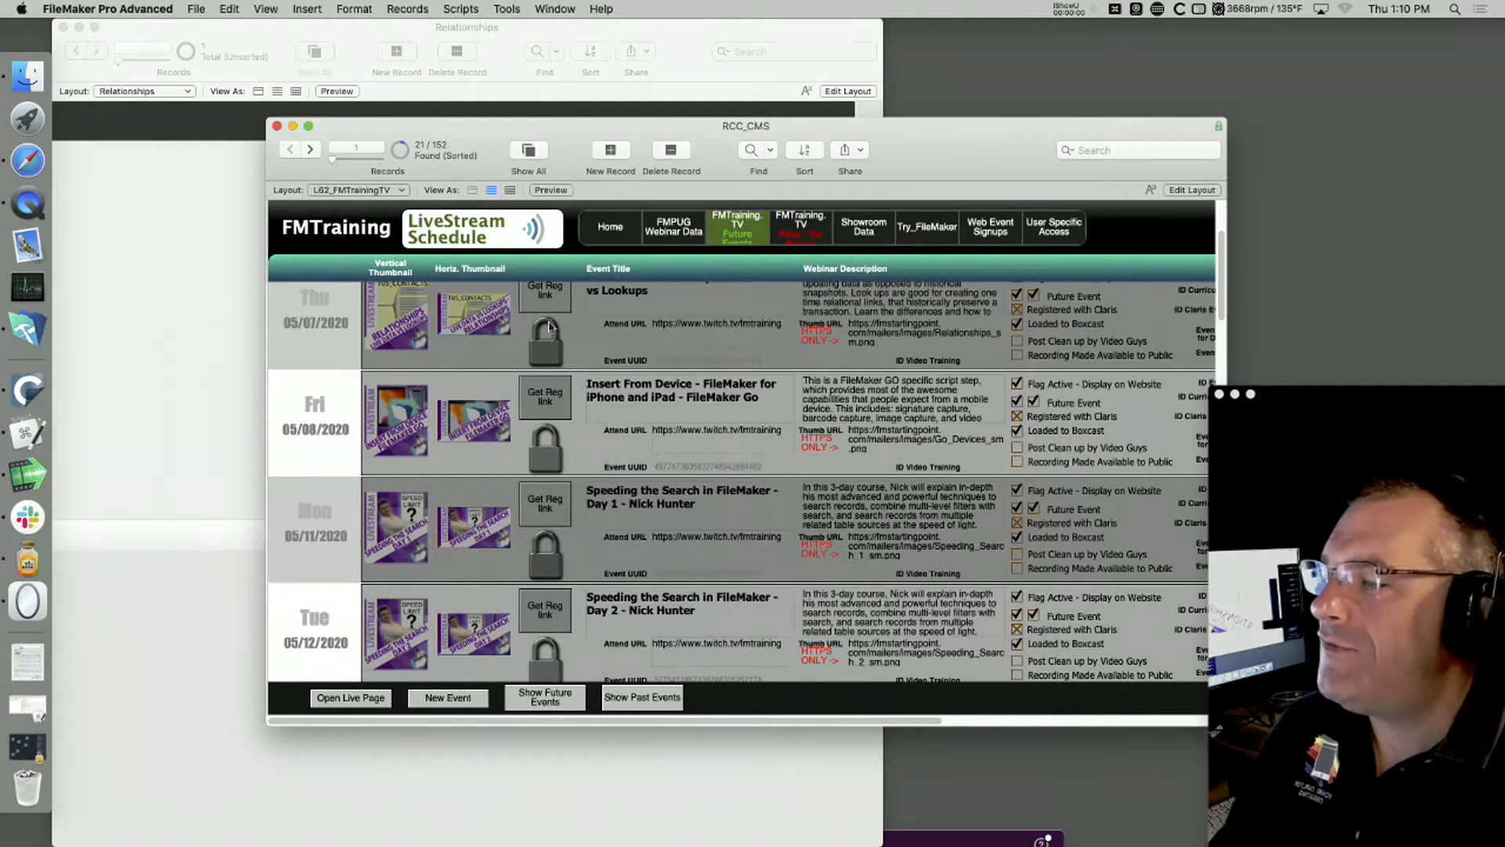
{"action": "left_click", "coordinate": [293, 126]}
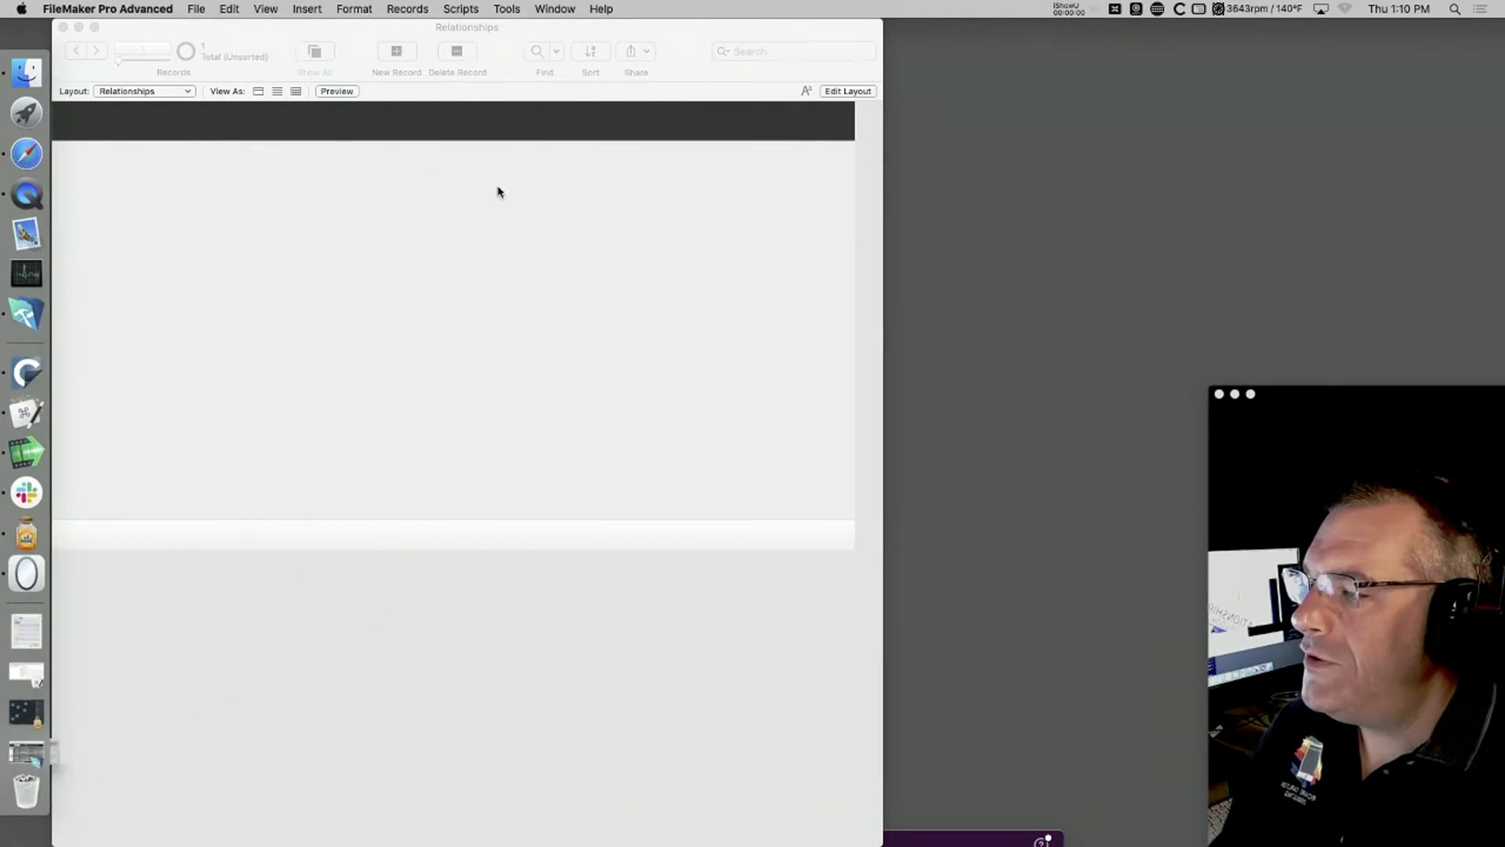
{"action": "left_click_drag", "start_coordinate": [521, 21], "coordinate": [652, 5]}
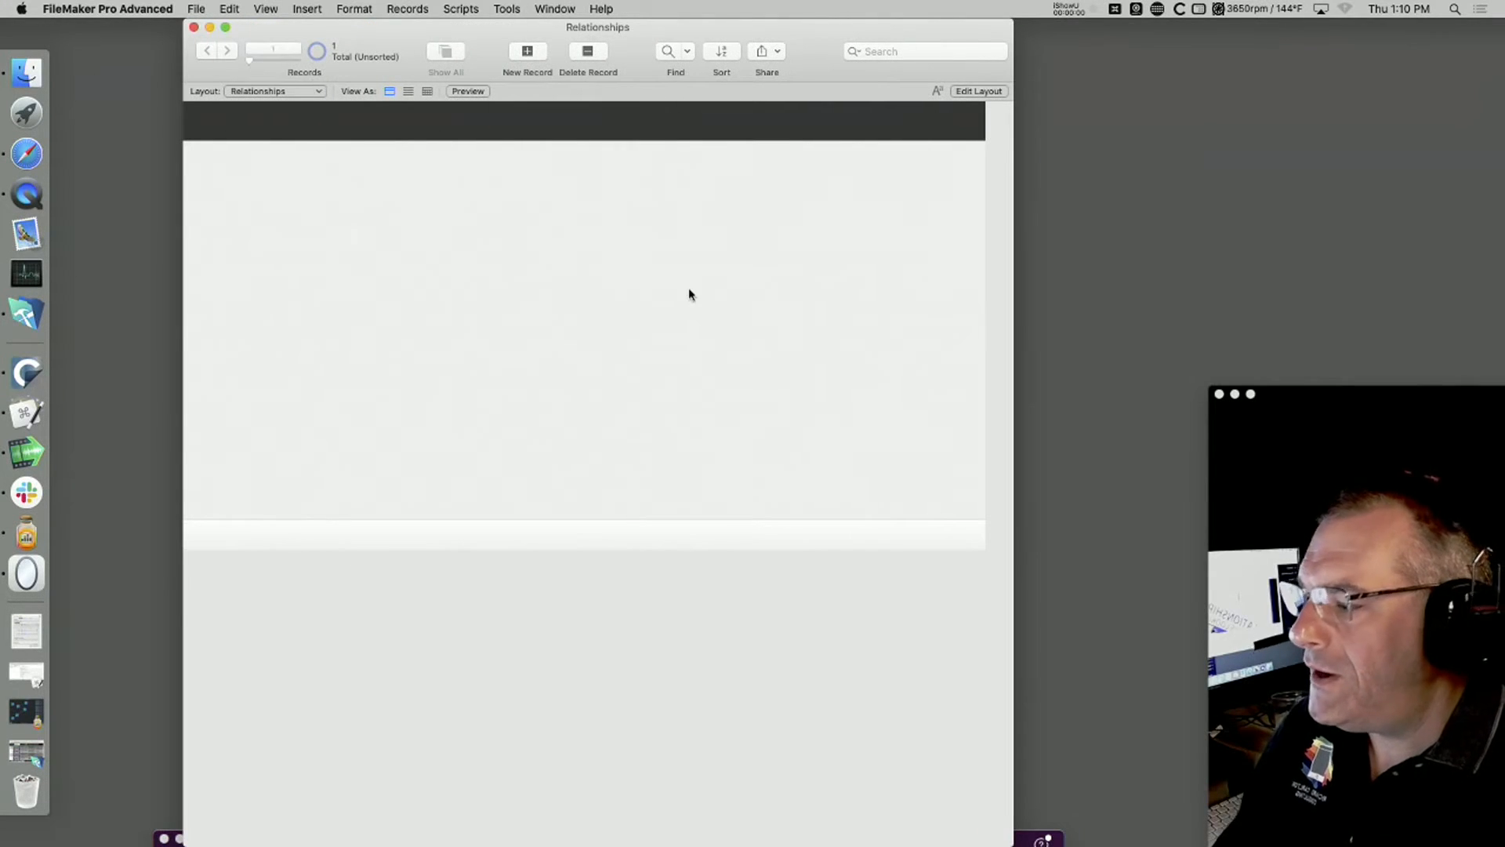
Step: Rename the Relationships table as Contact in the database definition
{"action": "key", "text": "super+shift+d"}
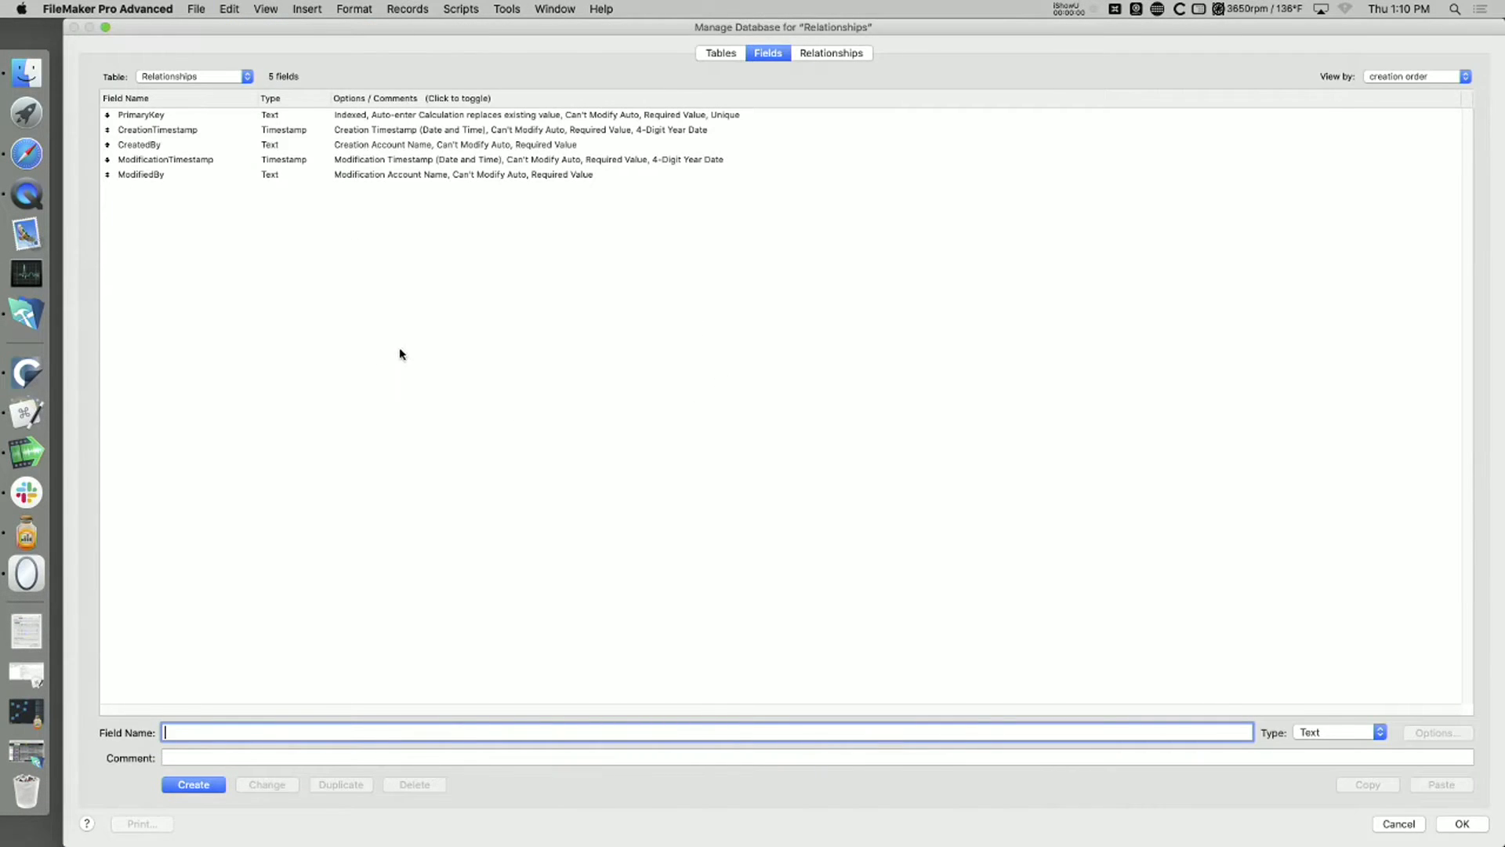
{"action": "left_click", "coordinate": [210, 78]}
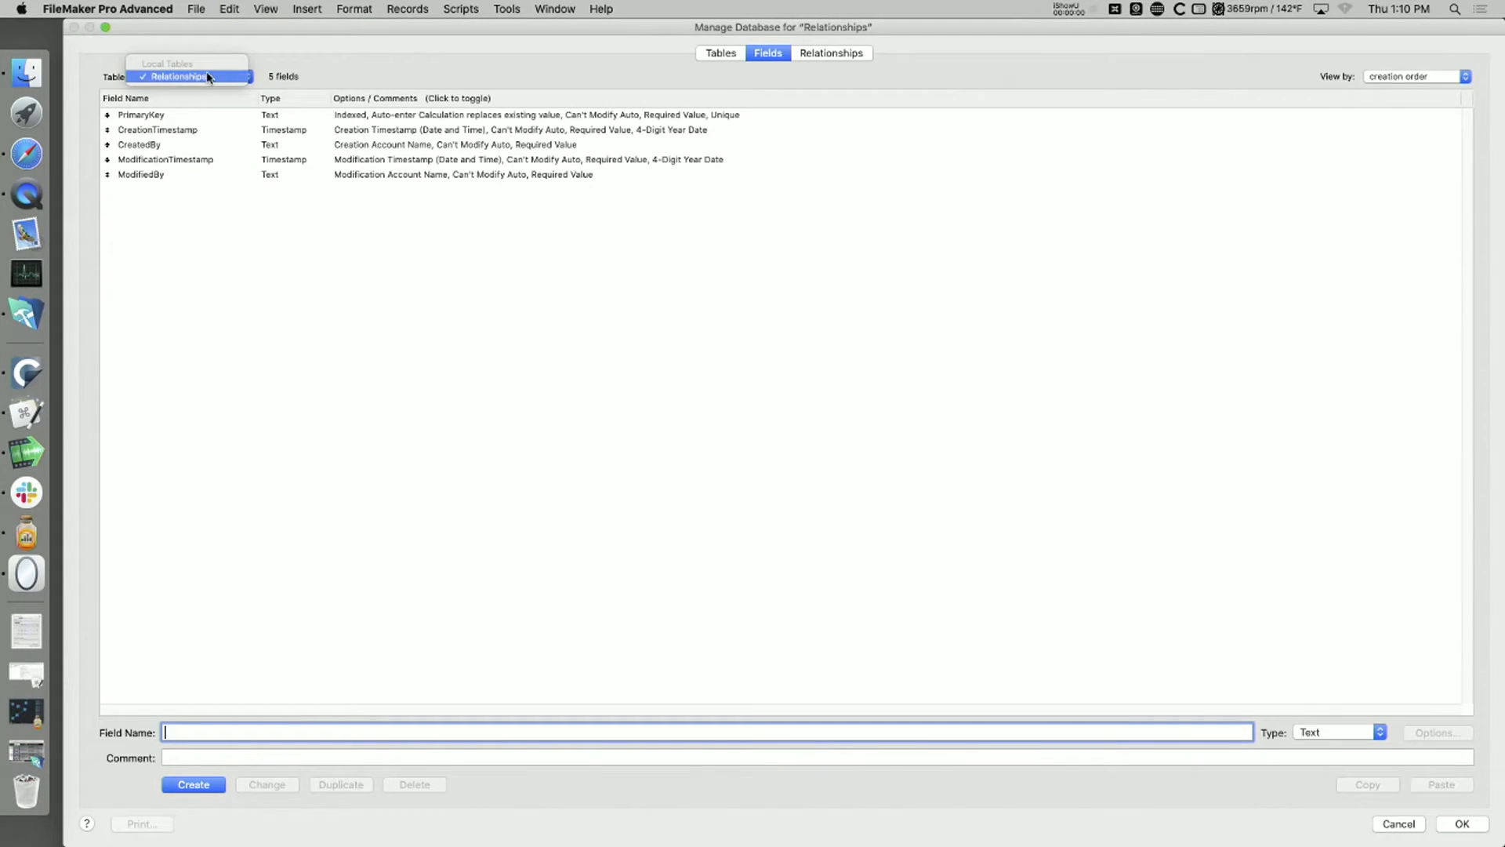
{"action": "left_click", "coordinate": [527, 313]}
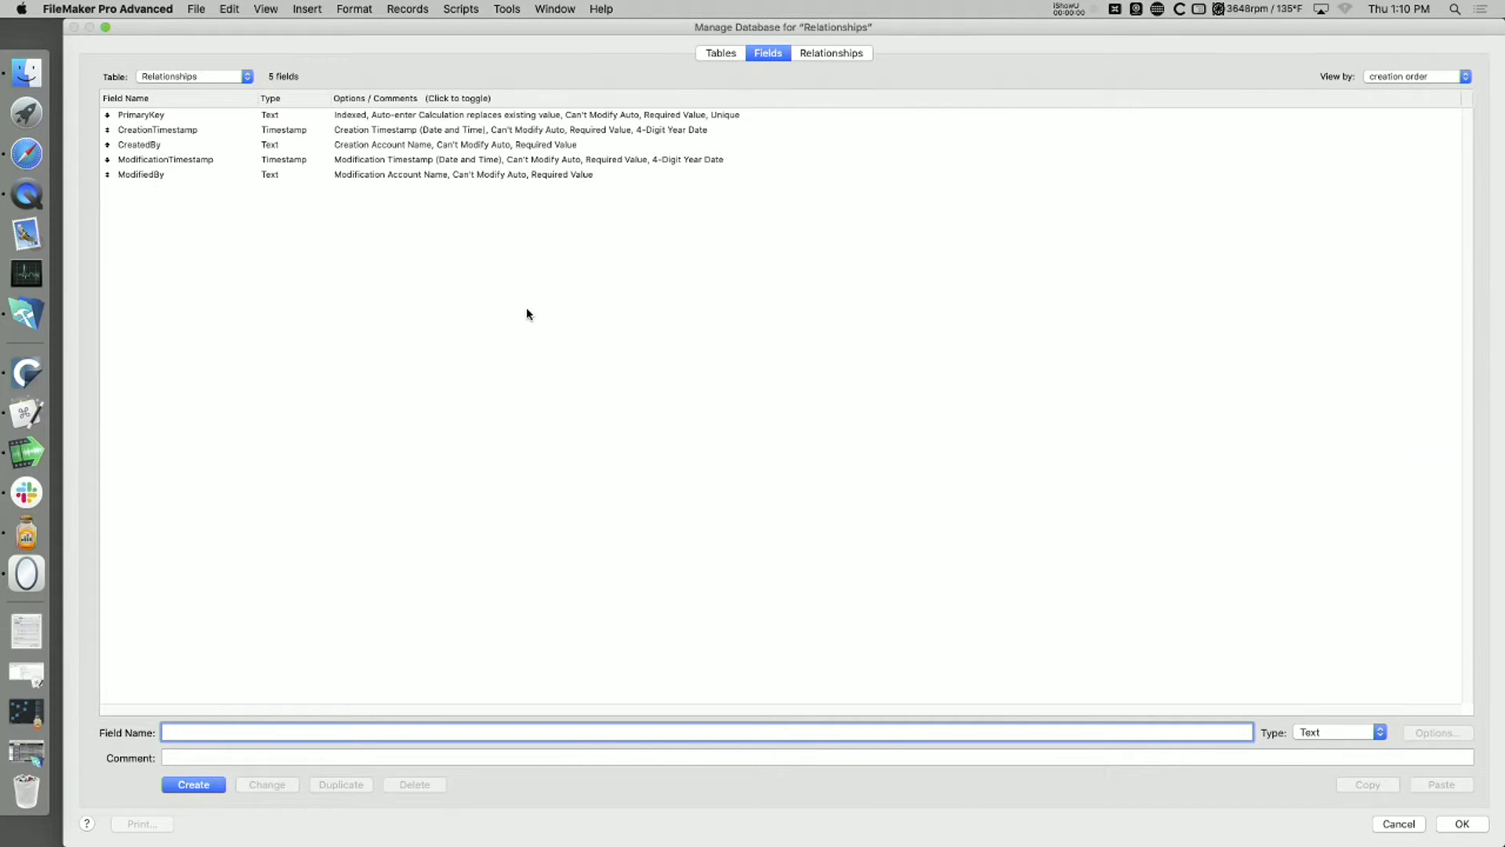
{"action": "left_click", "coordinate": [708, 54]}
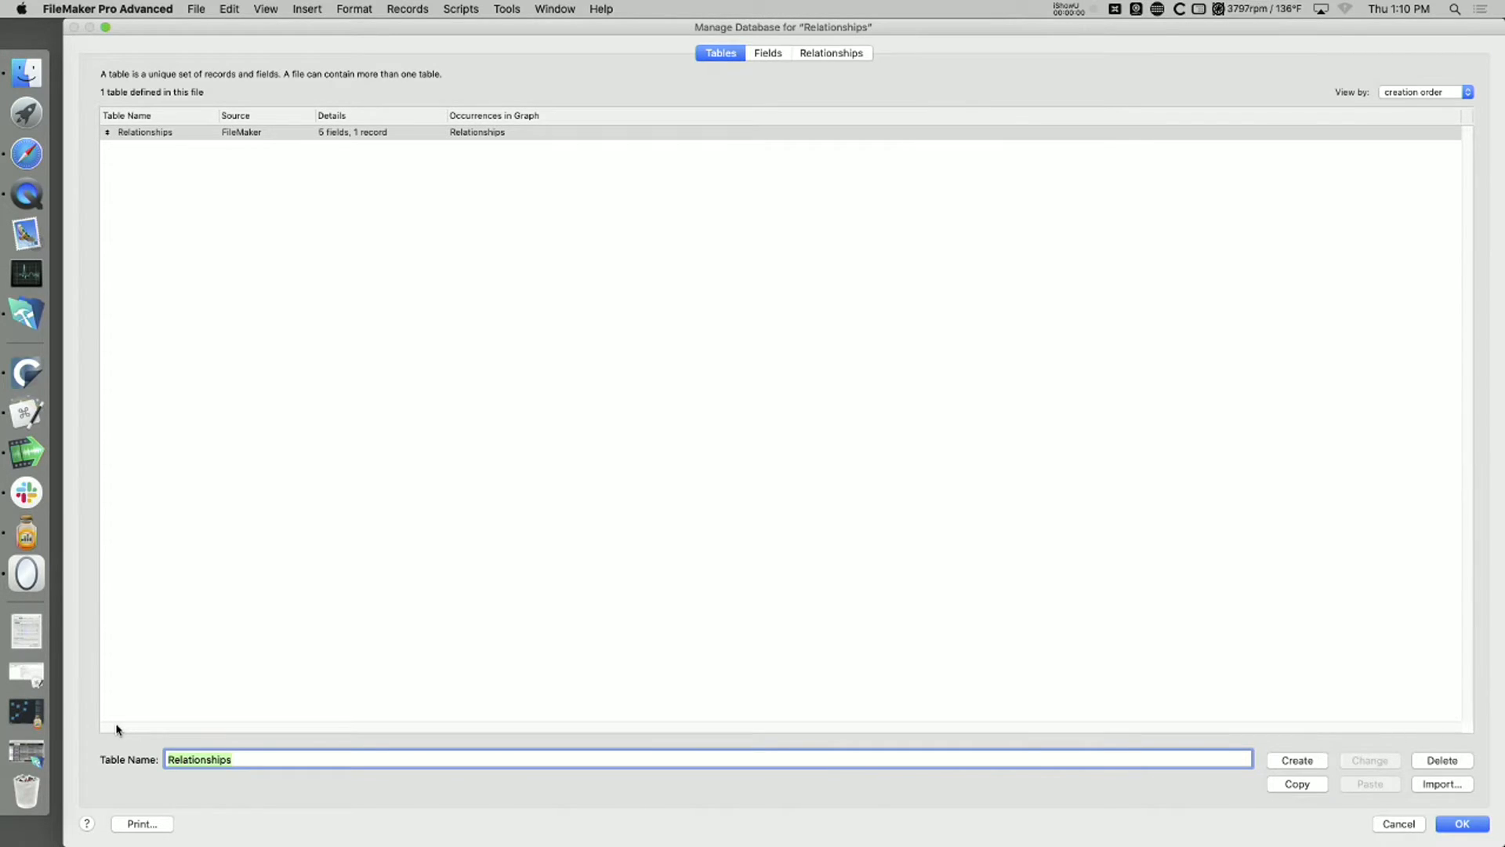
{"action": "type", "text": "Contact"}
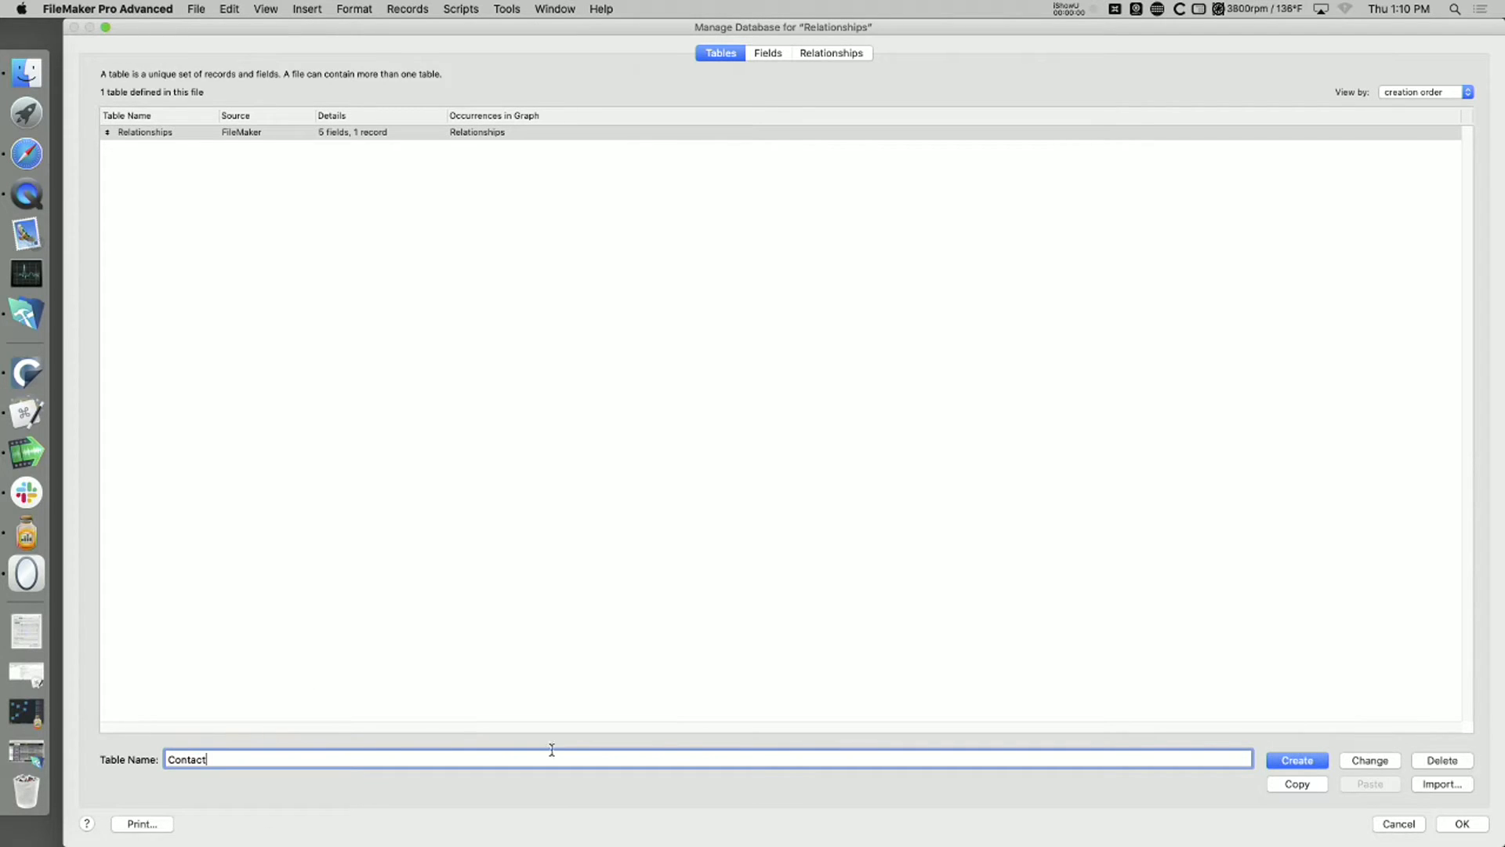
{"action": "left_click", "coordinate": [1309, 762]}
{"action": "left_click", "coordinate": [1381, 763]}
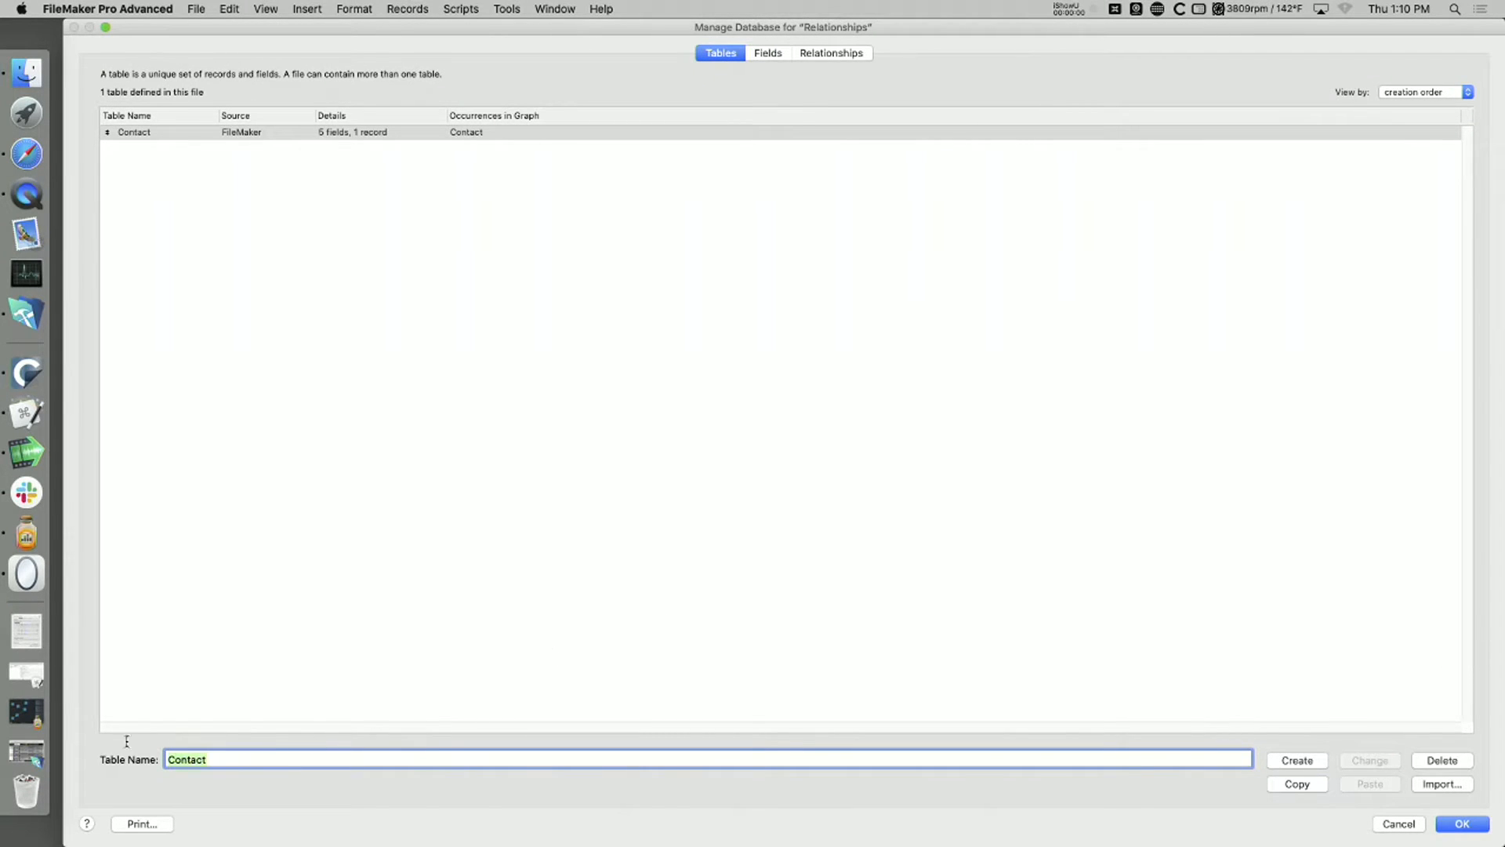
Step: Create two additional tables named Invoices and Products
{"action": "key", "text": "BackSpace"}
{"action": "type", "text": "Invoices"}
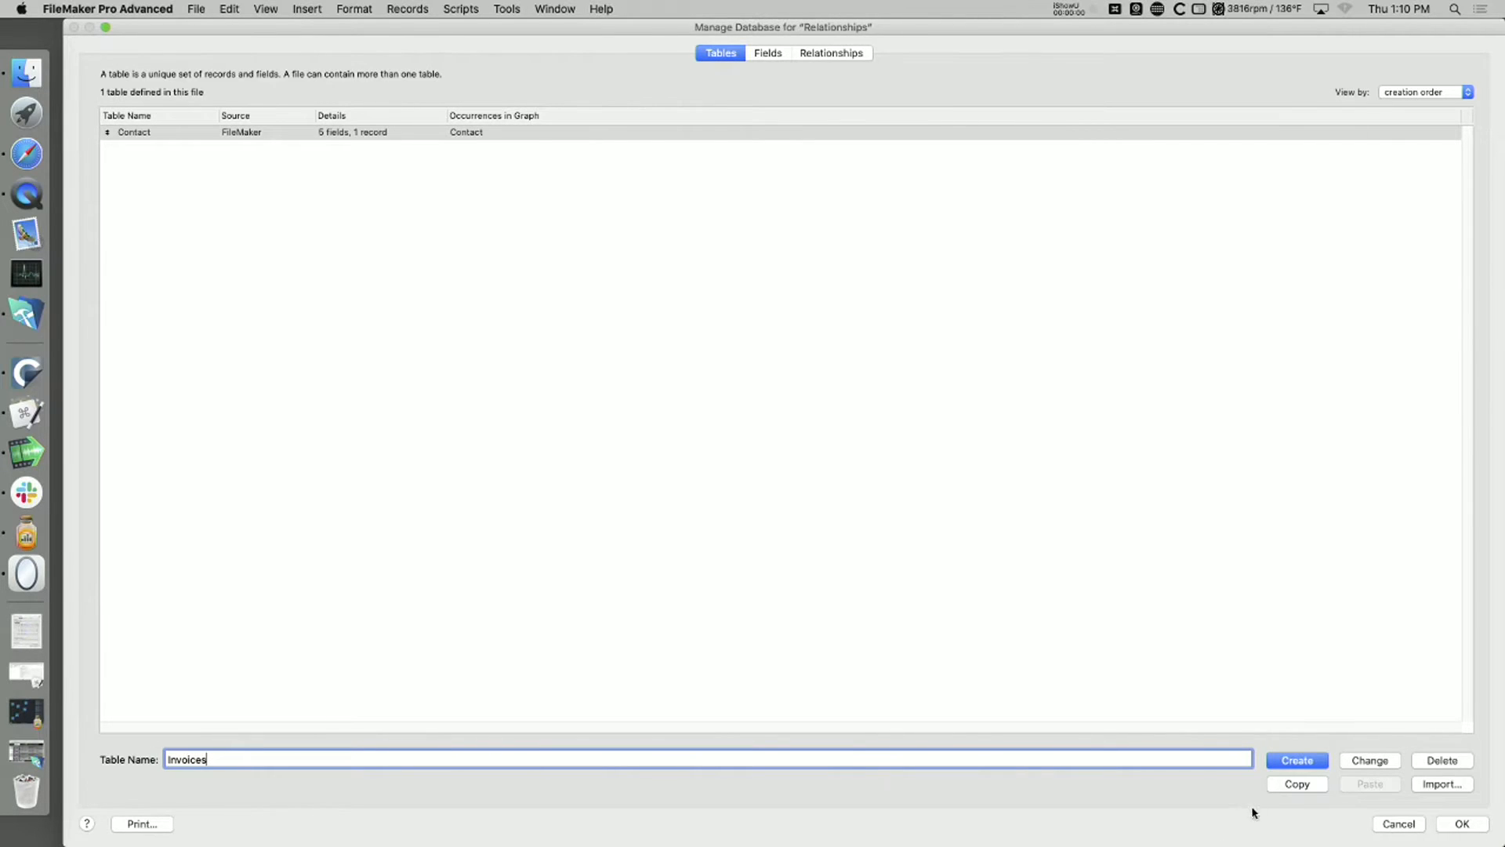
{"action": "left_click", "coordinate": [1286, 765]}
{"action": "type", "text": "Products"}
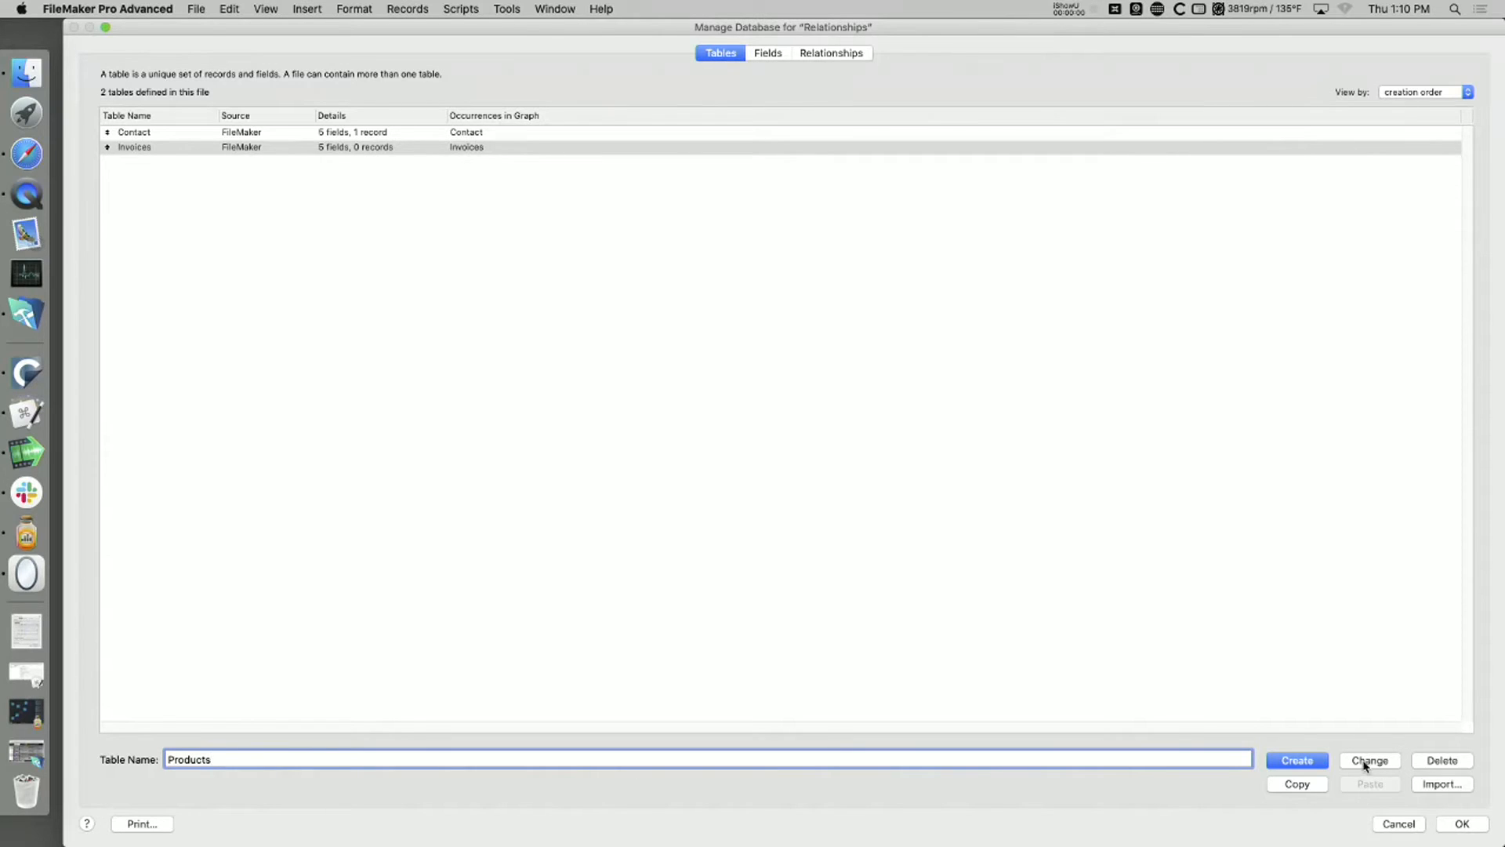
{"action": "left_click", "coordinate": [1317, 766]}
Step: Check the default PrimaryKey field of the Products table and save the database definition
{"action": "left_click", "coordinate": [768, 54]}
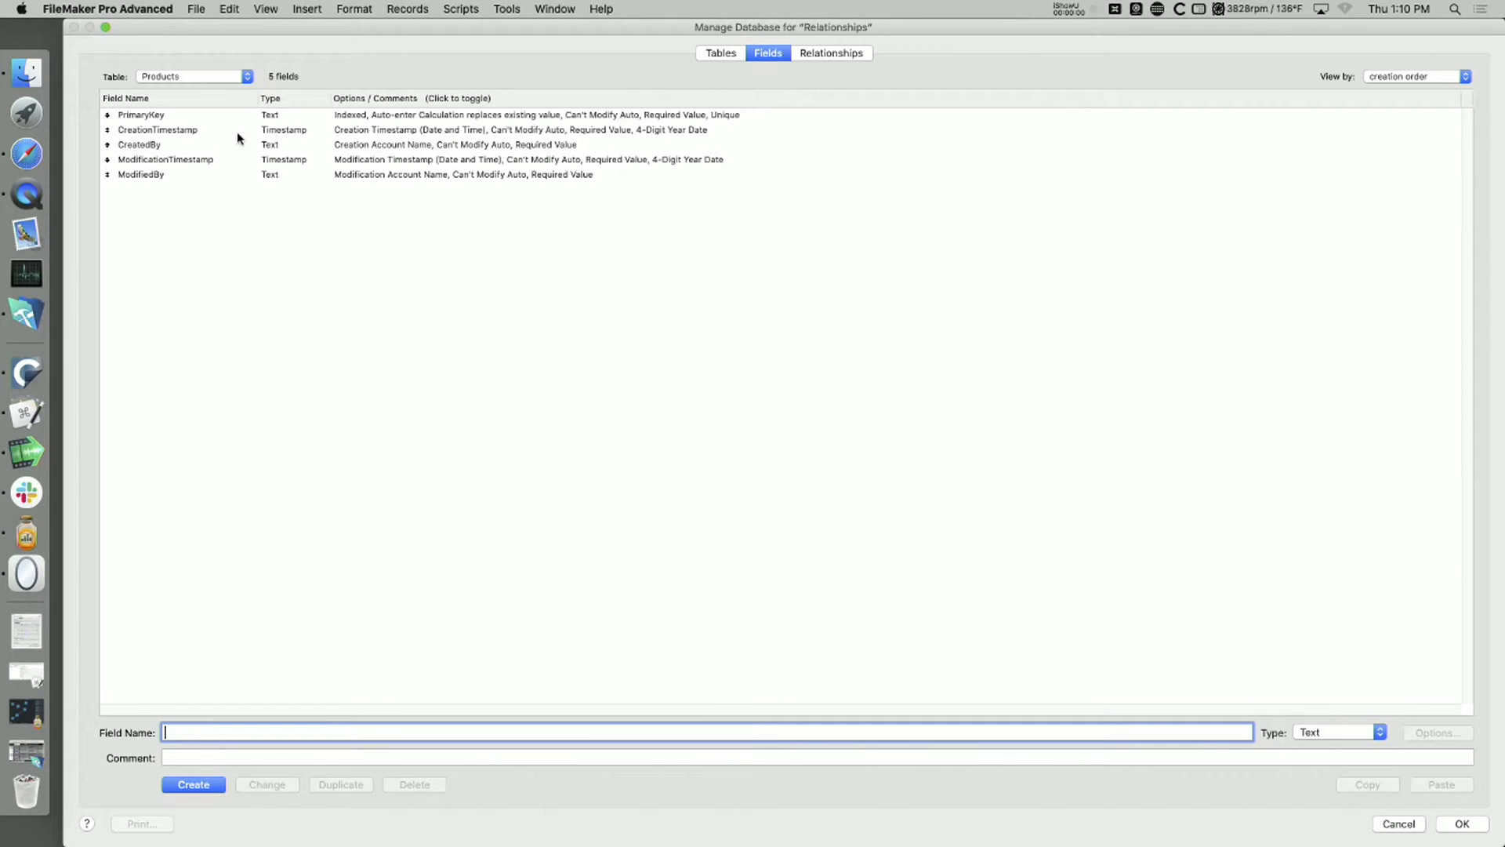
{"action": "left_click", "coordinate": [402, 116]}
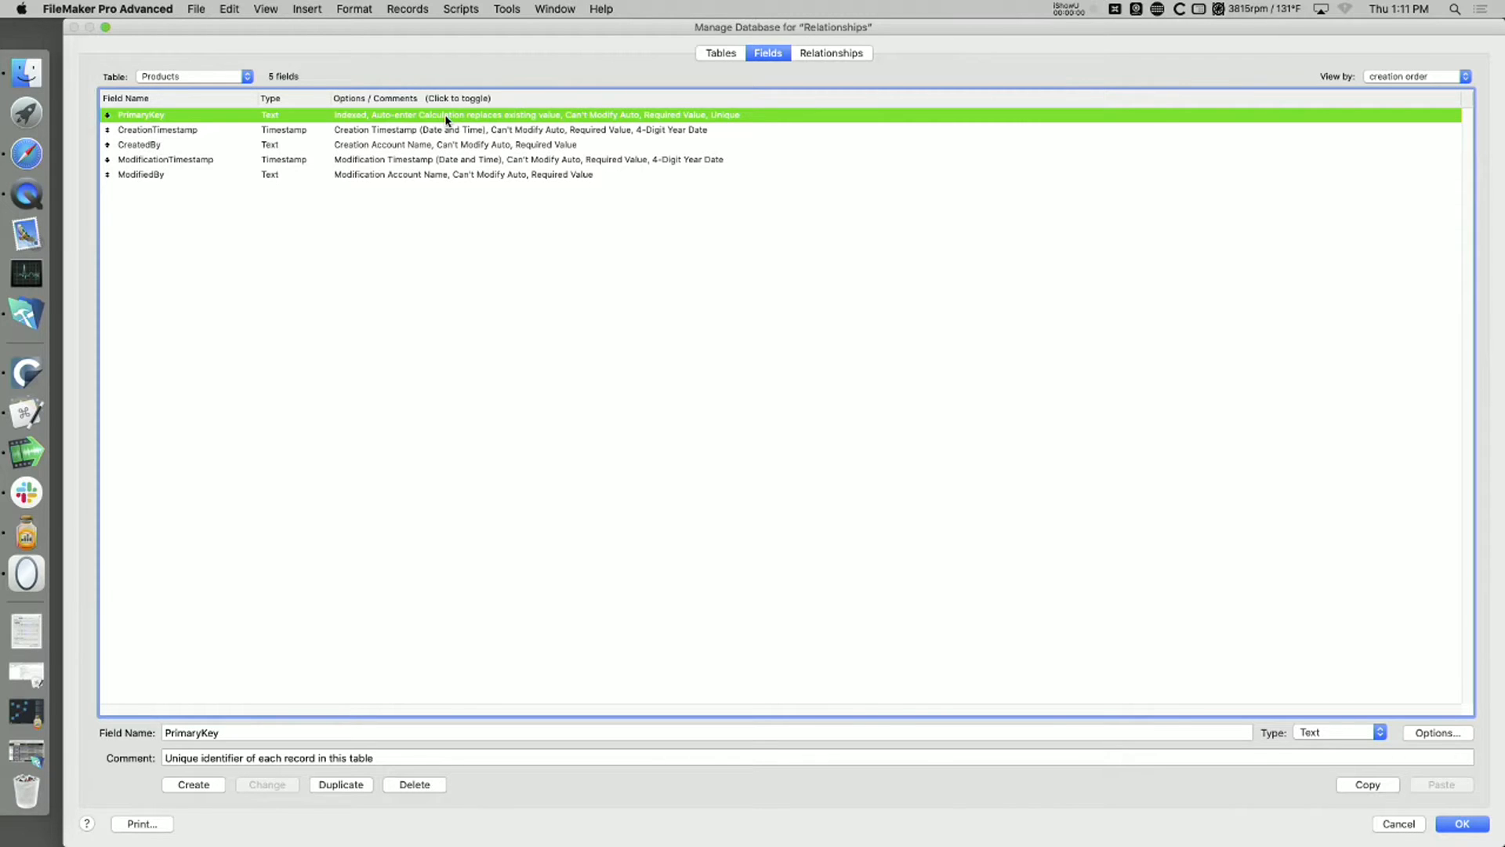
{"action": "left_click", "coordinate": [1479, 829]}
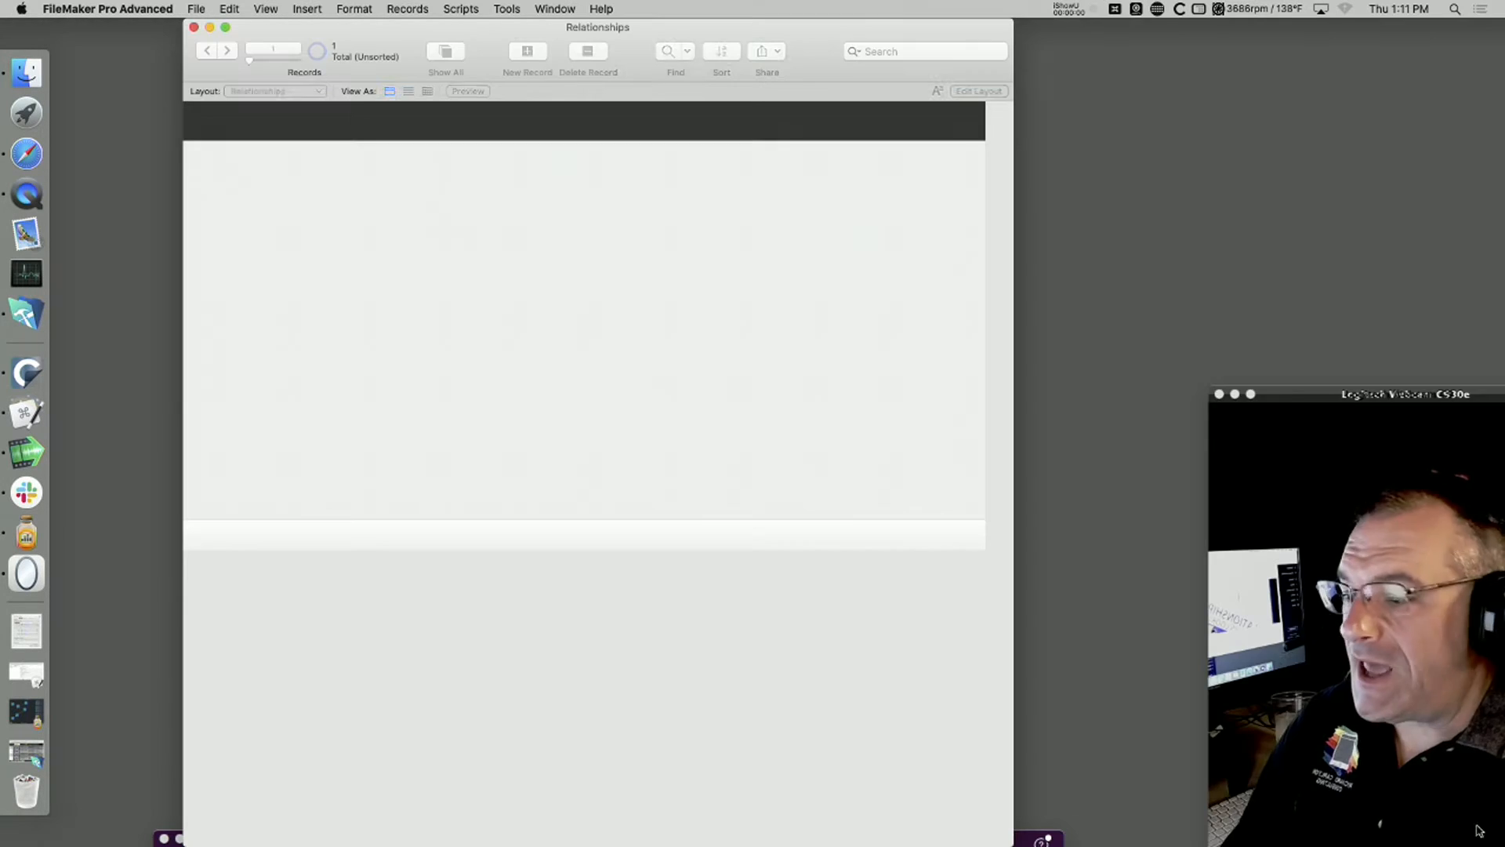
Step: Add a new Contact record and place a labelled PrimaryKey field on the layout, enlarged to about 449 by 94 pt
{"action": "key", "text": "super+n"}
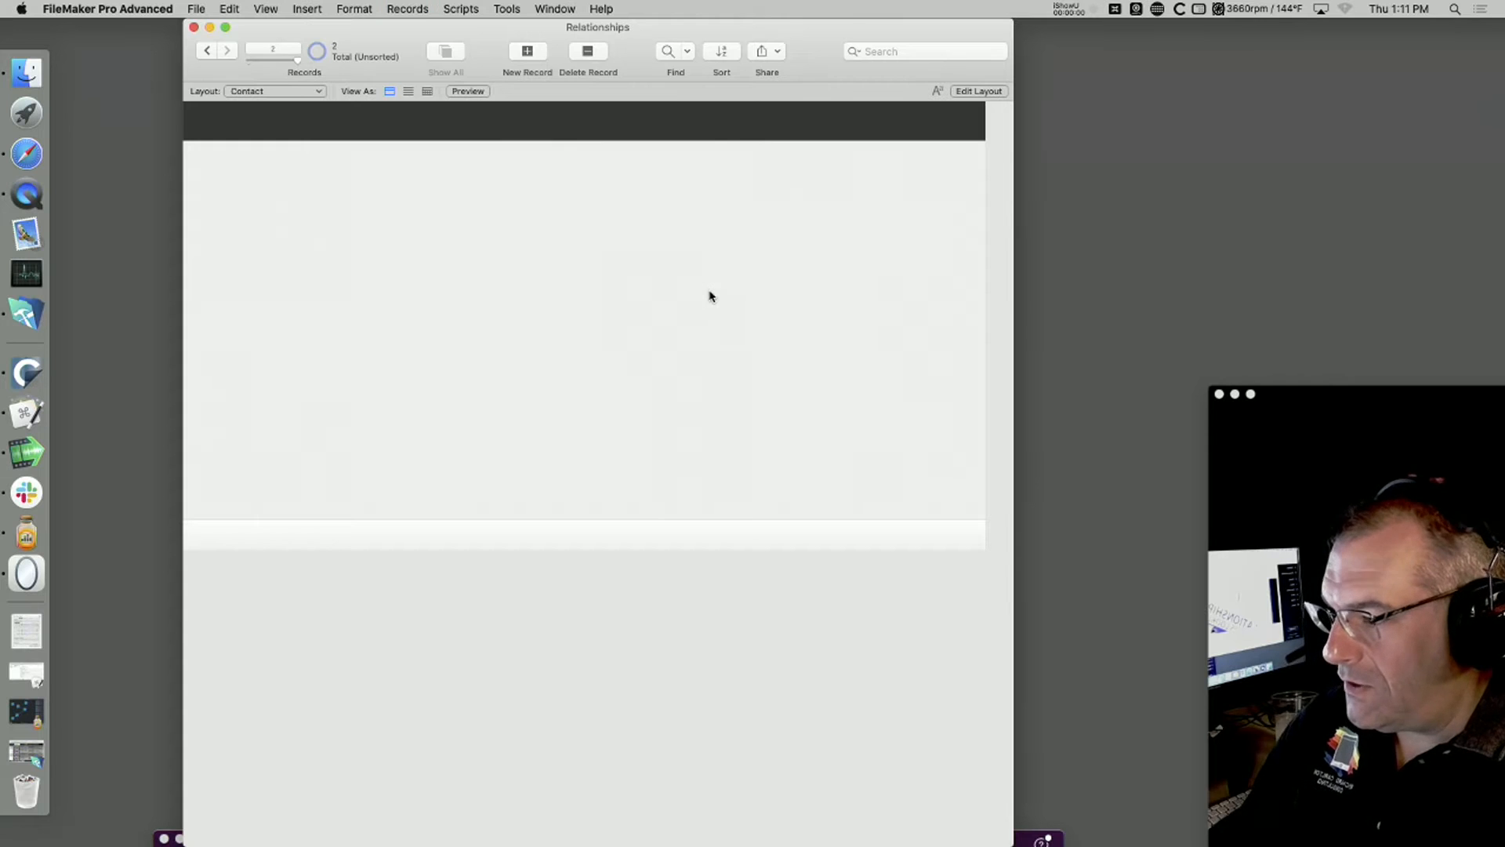
{"action": "key", "text": "super+l"}
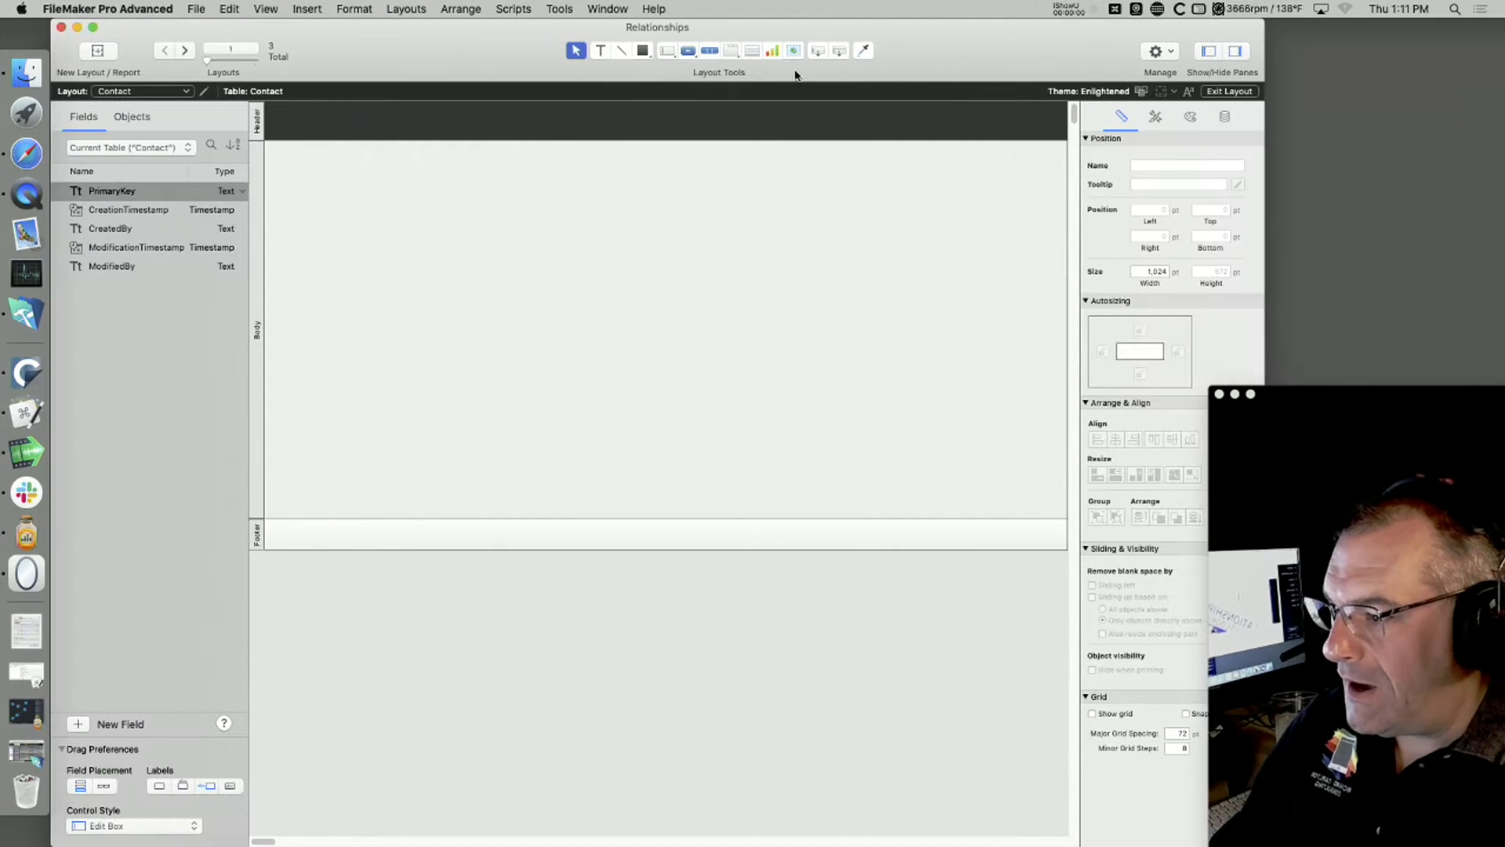
{"action": "left_click_drag", "start_coordinate": [838, 51], "coordinate": [668, 240]}
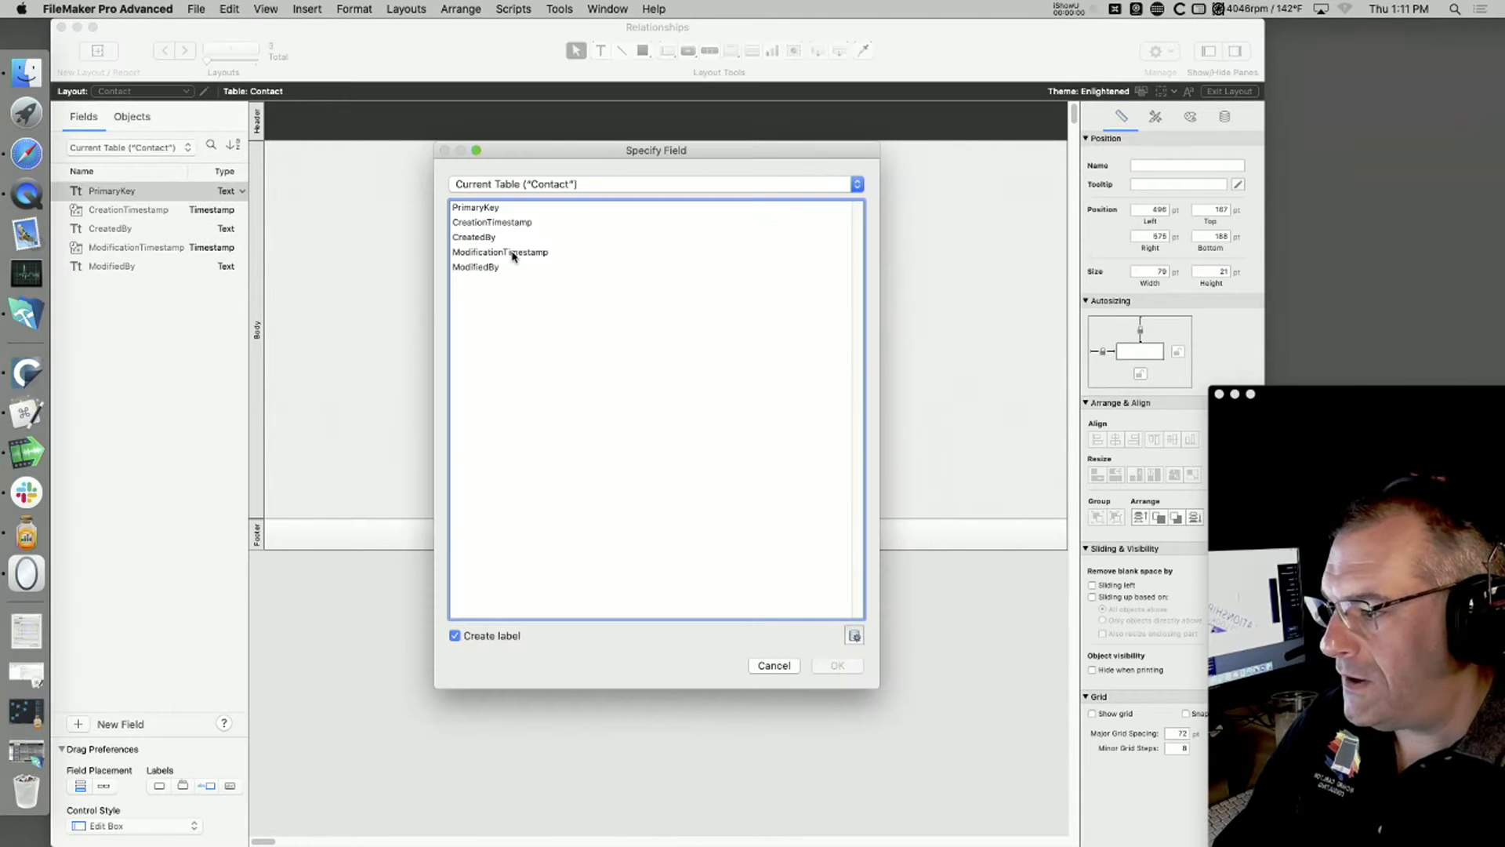
{"action": "double_click", "coordinate": [489, 208]}
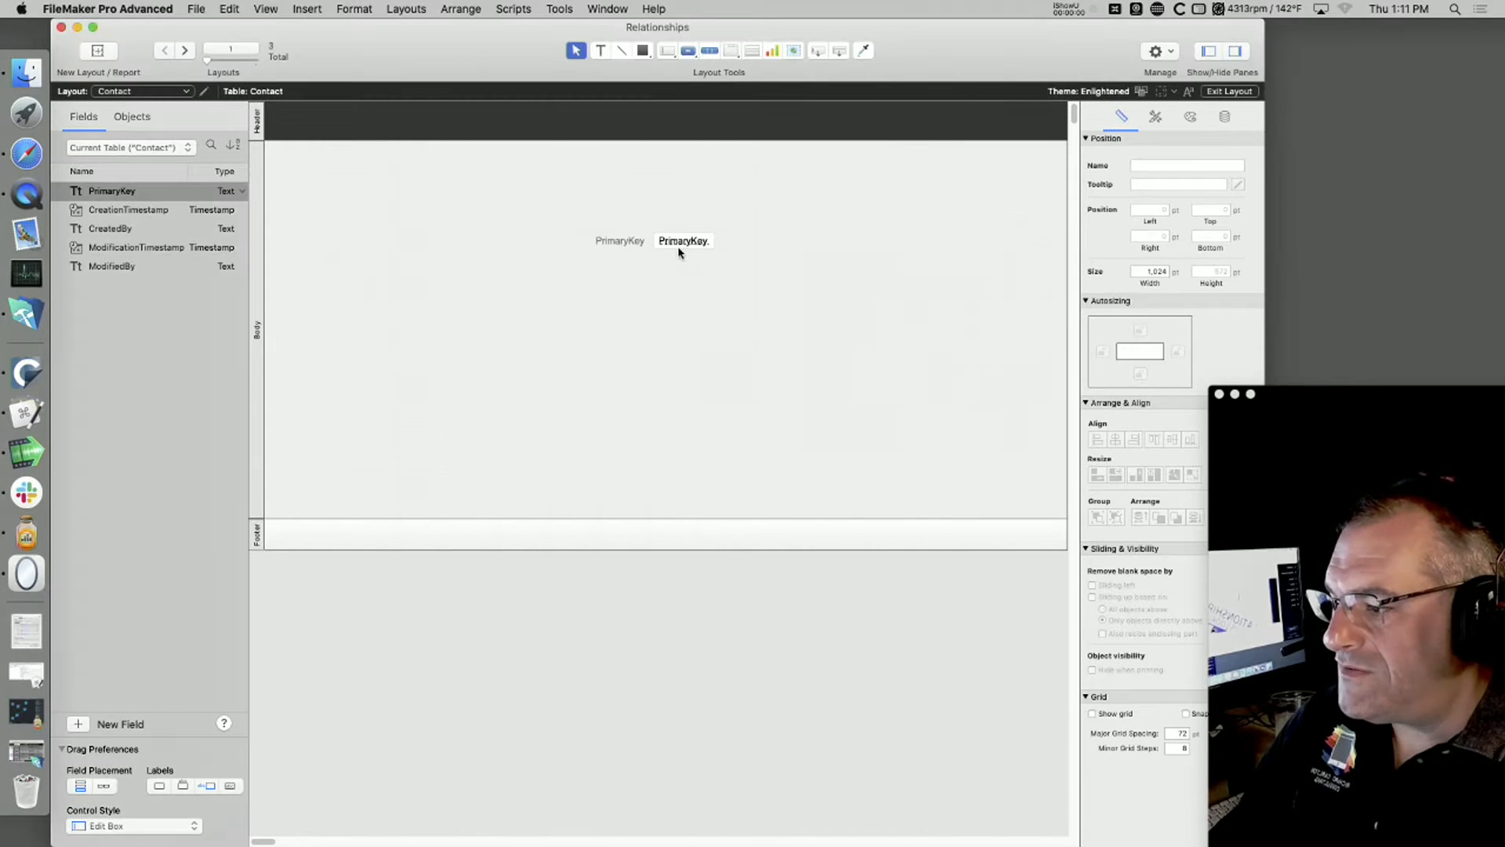
{"action": "left_click", "coordinate": [678, 253]}
{"action": "left_click_drag", "start_coordinate": [711, 249], "coordinate": [1006, 305]}
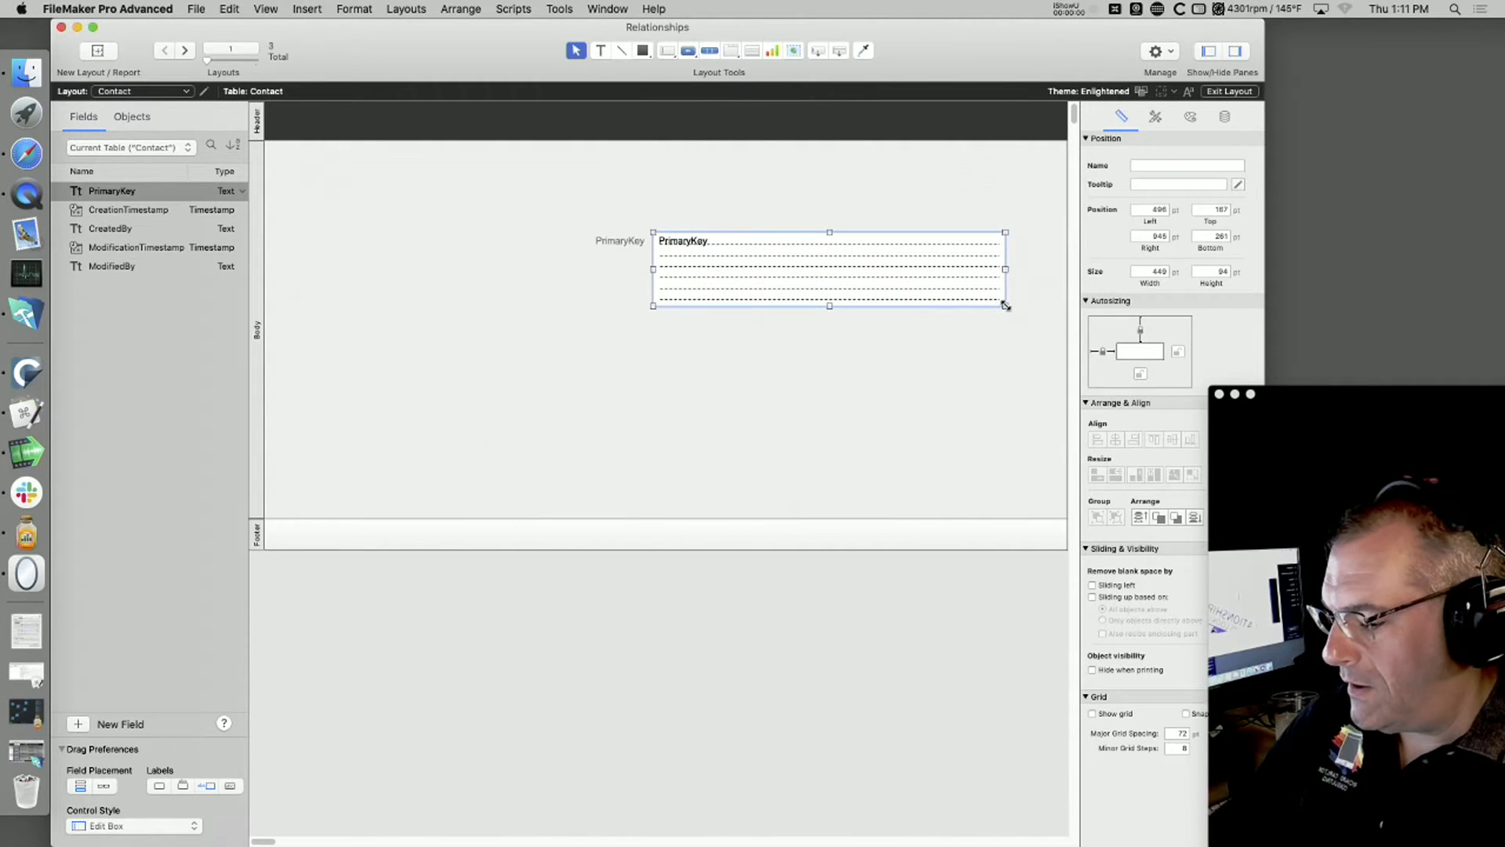
Step: View the Contact record in Browse mode and highlight its PrimaryKey value
{"action": "key", "text": "super+b"}
{"action": "left_click", "coordinate": [799, 245]}
{"action": "key", "text": "super+a"}
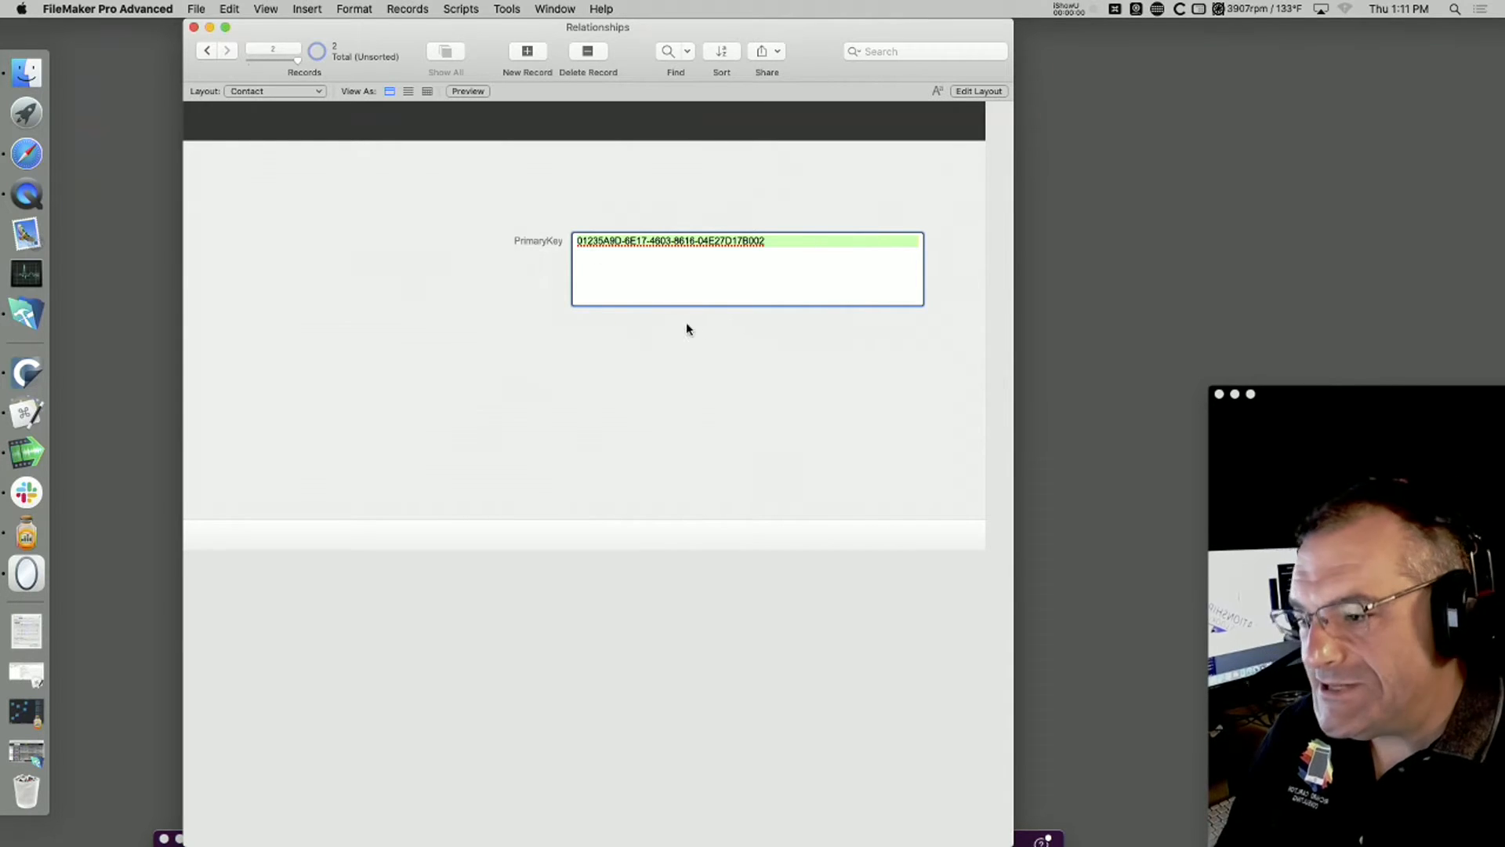
Step: Permanently delete the PrimaryKey field from the Contact table's field definitions
{"action": "key", "text": "super+l"}
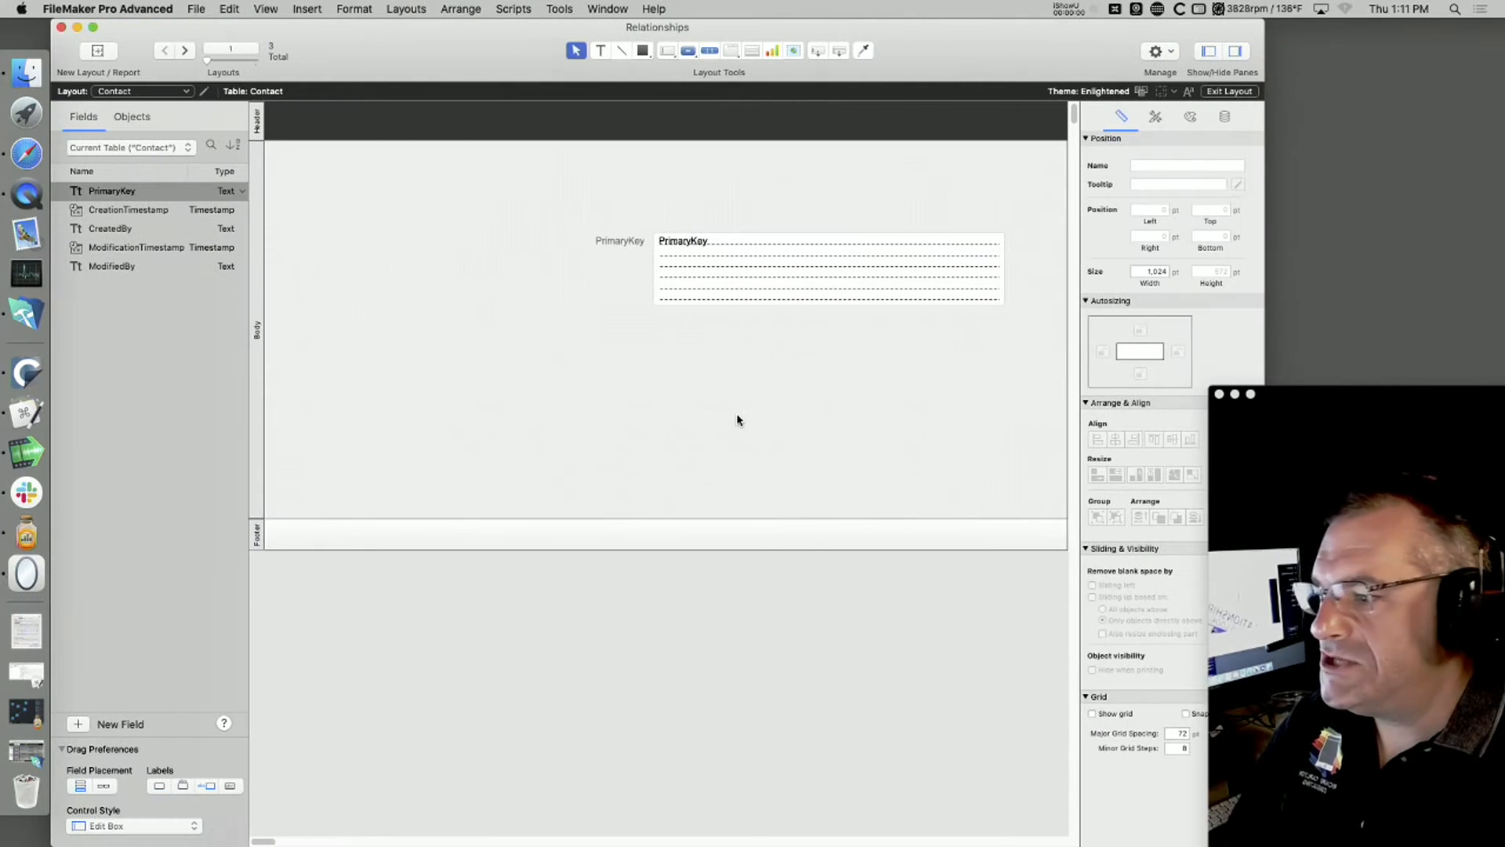
{"action": "left_click", "coordinate": [735, 280]}
{"action": "key", "text": "super+shift+d"}
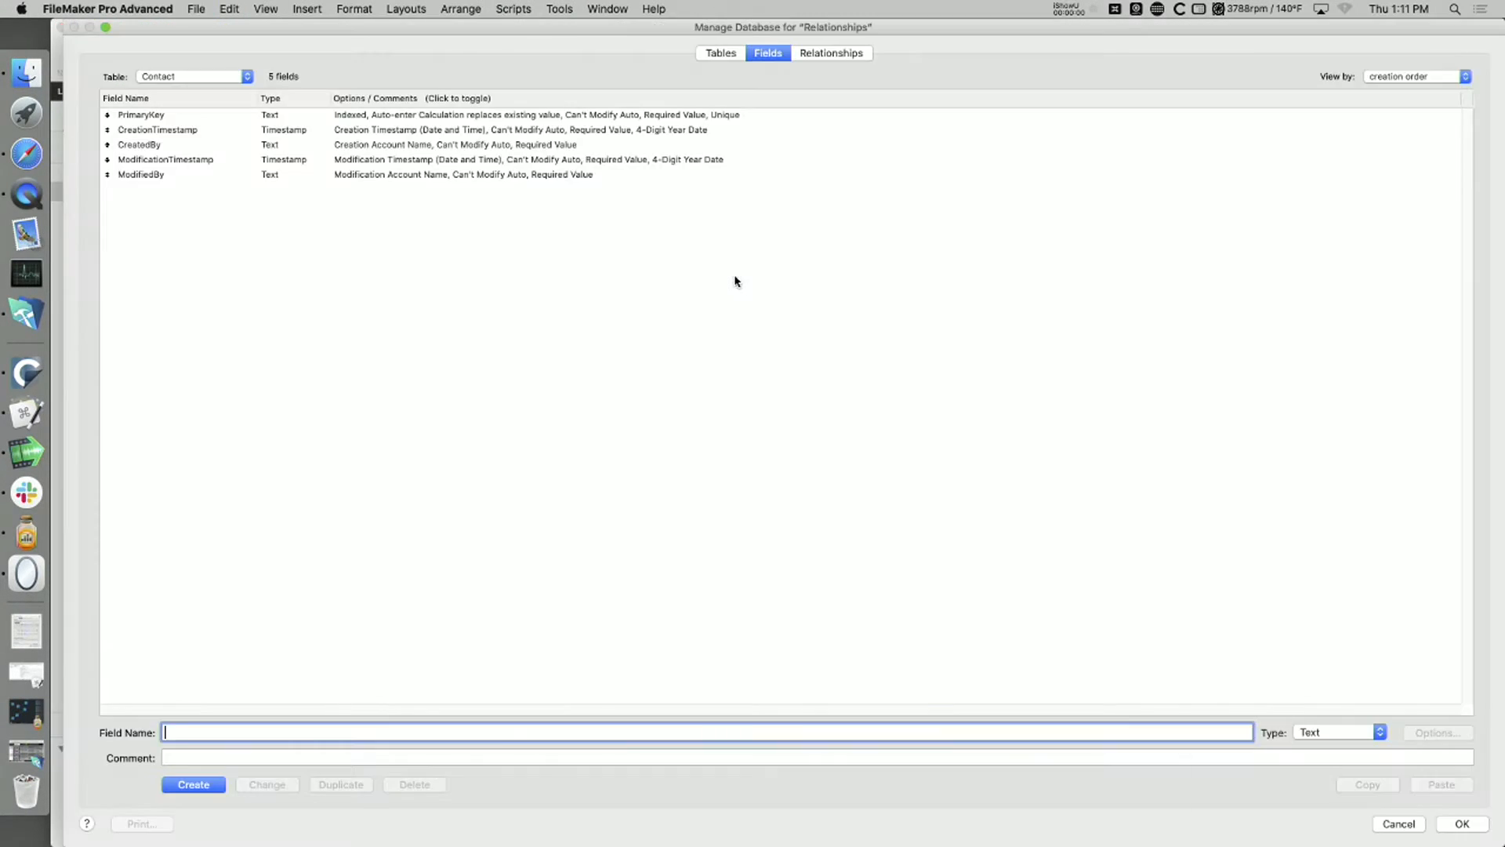
{"action": "left_click", "coordinate": [162, 118]}
{"action": "left_click", "coordinate": [414, 784]}
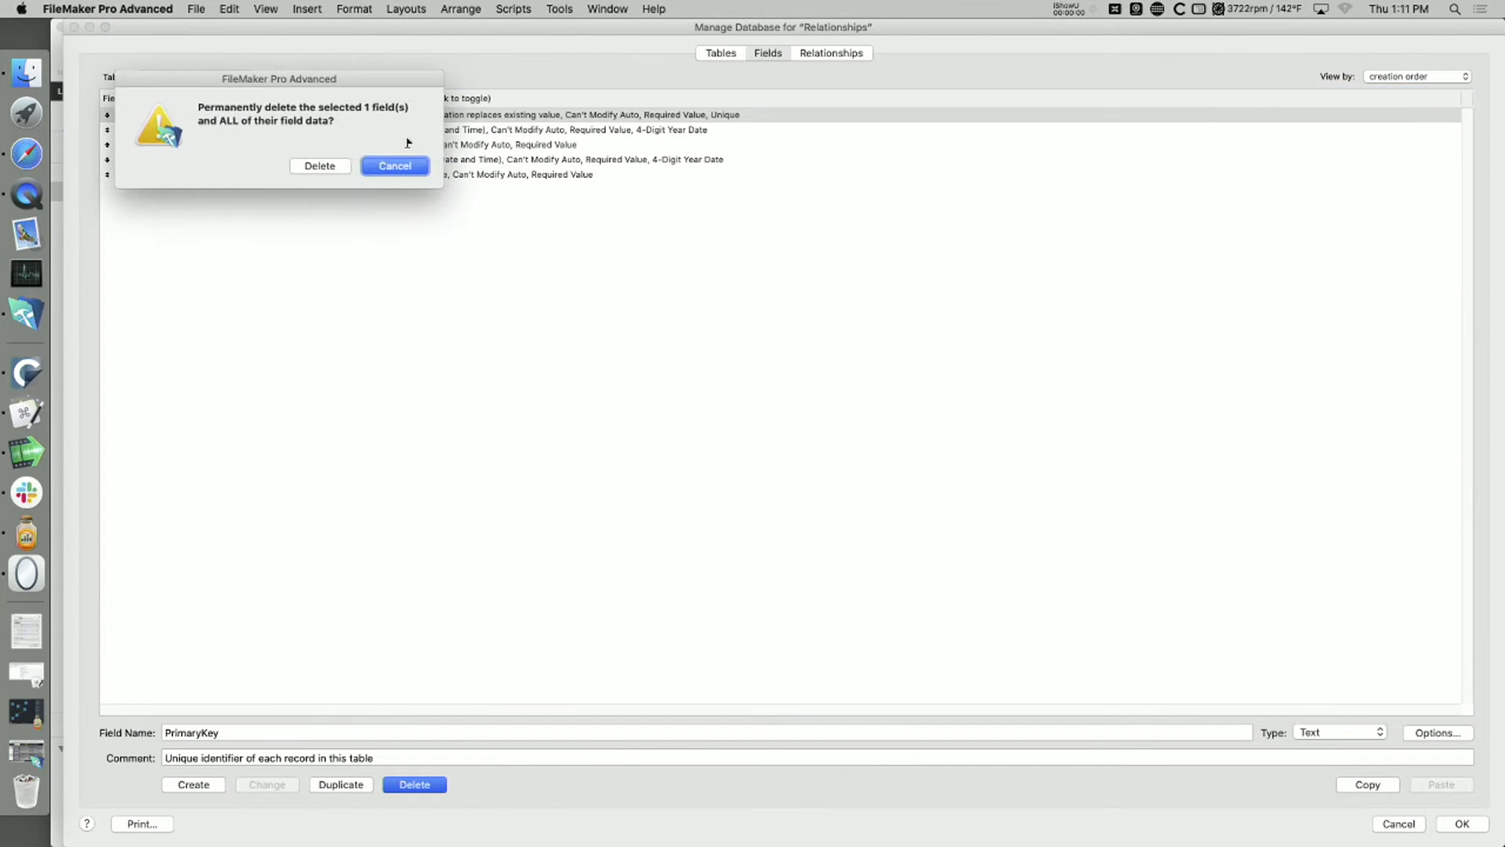
{"action": "key", "text": "Return"}
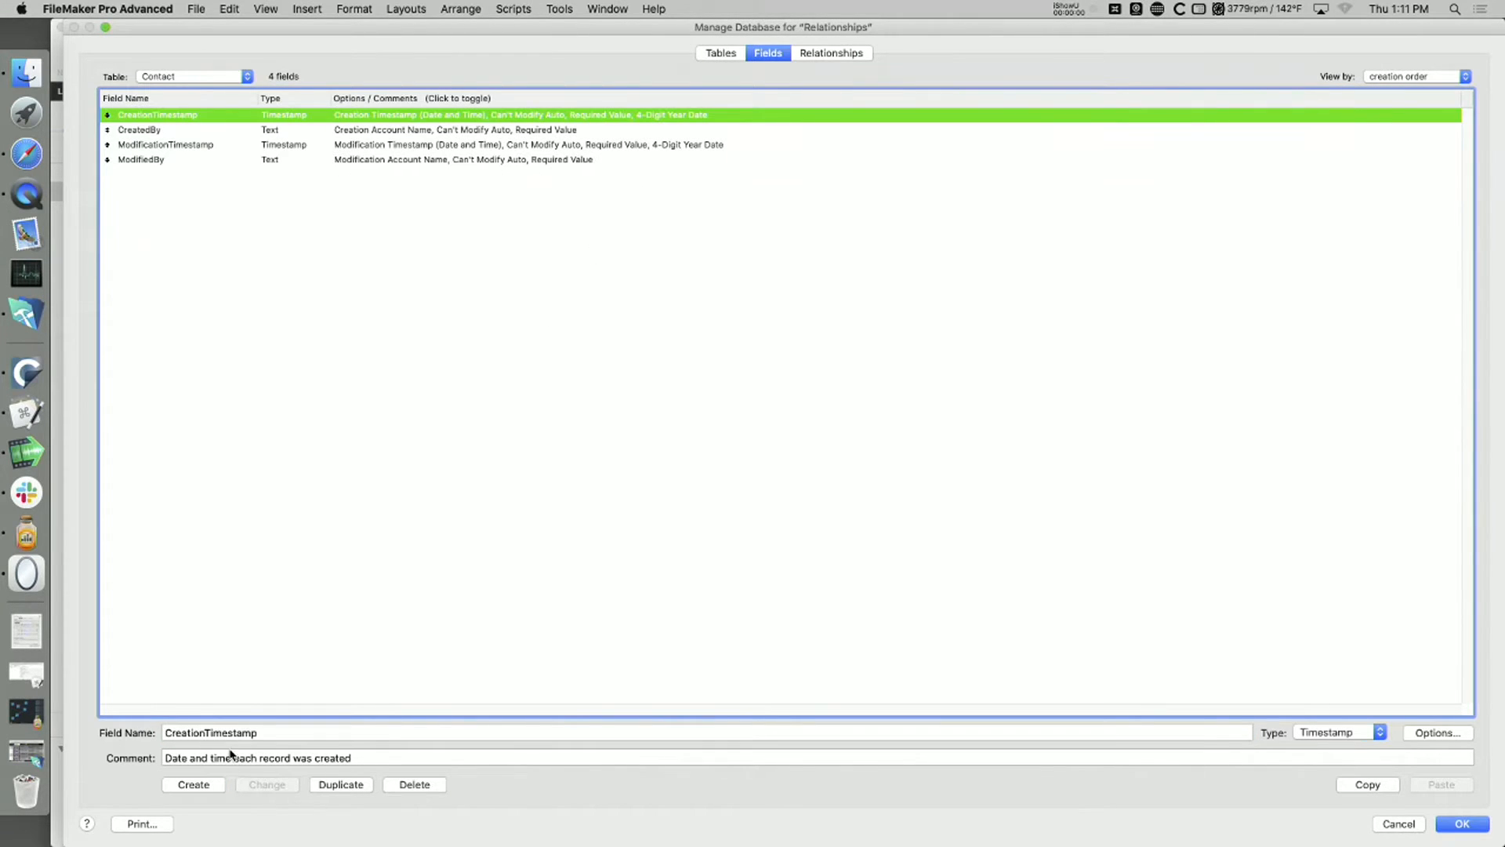
Step: Create a Number field named id_contact with no comment in the Contact table
{"action": "double_click", "coordinate": [319, 727]}
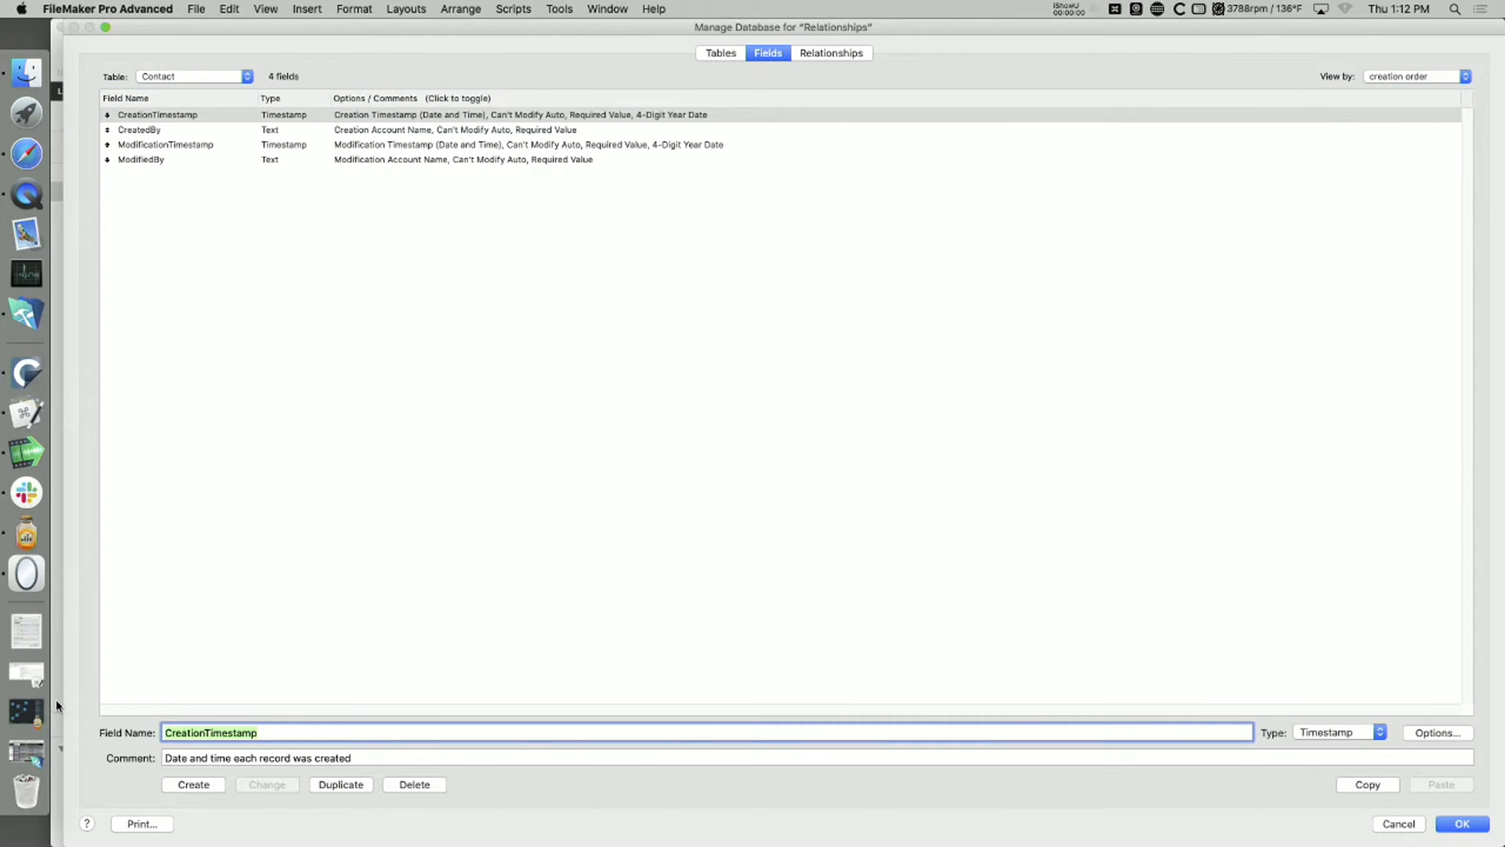
{"action": "type", "text": "id"}
{"action": "key", "text": "Tab"}
{"action": "key", "text": "BackSpace"}
{"action": "left_click", "coordinate": [200, 730]}
{"action": "type", "text": "_contact"}
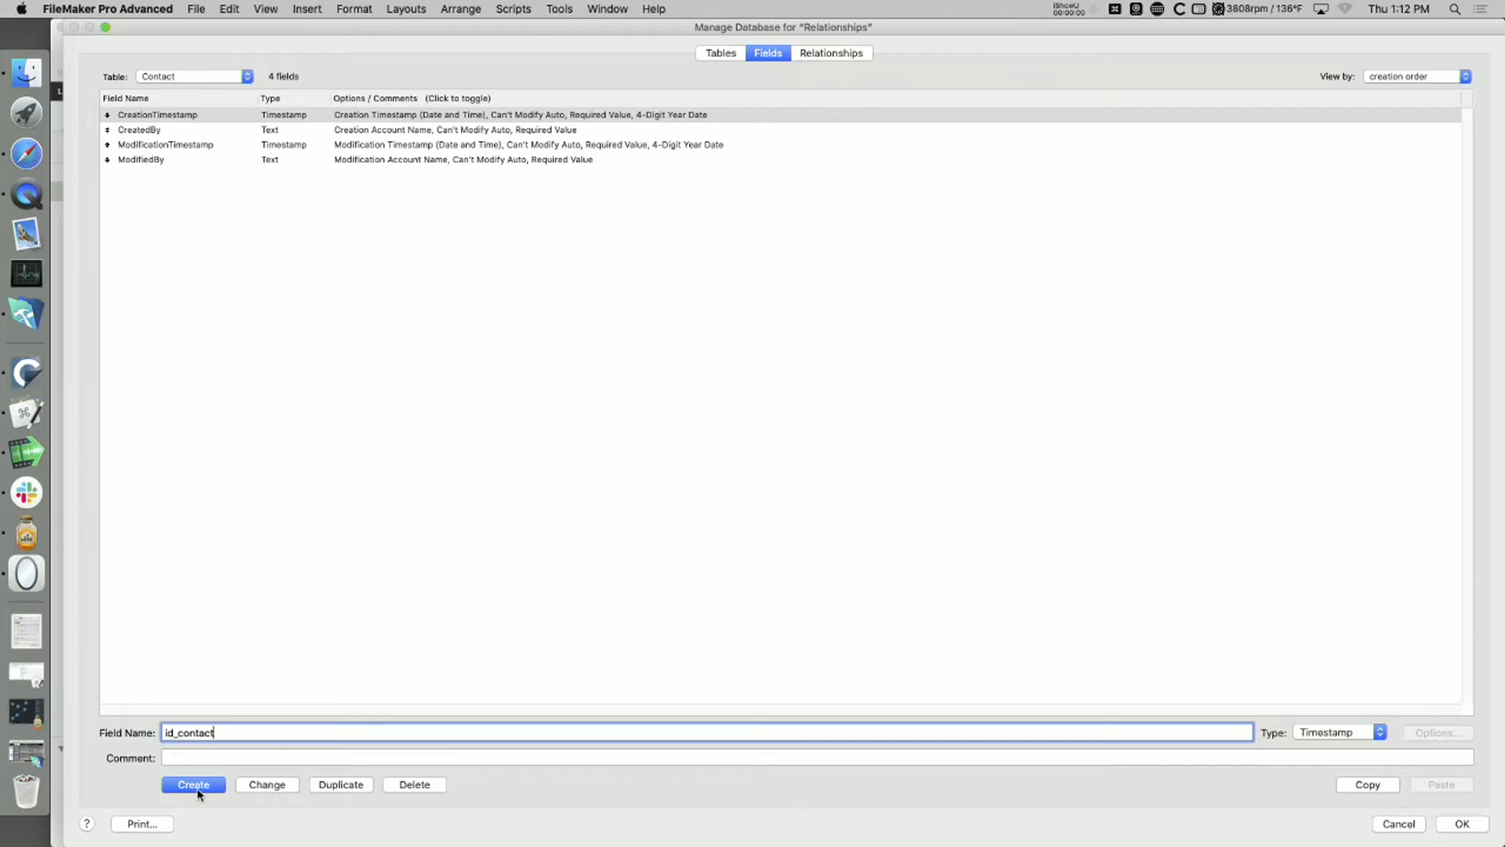
{"action": "left_click", "coordinate": [201, 784]}
{"action": "left_click", "coordinate": [1340, 731]}
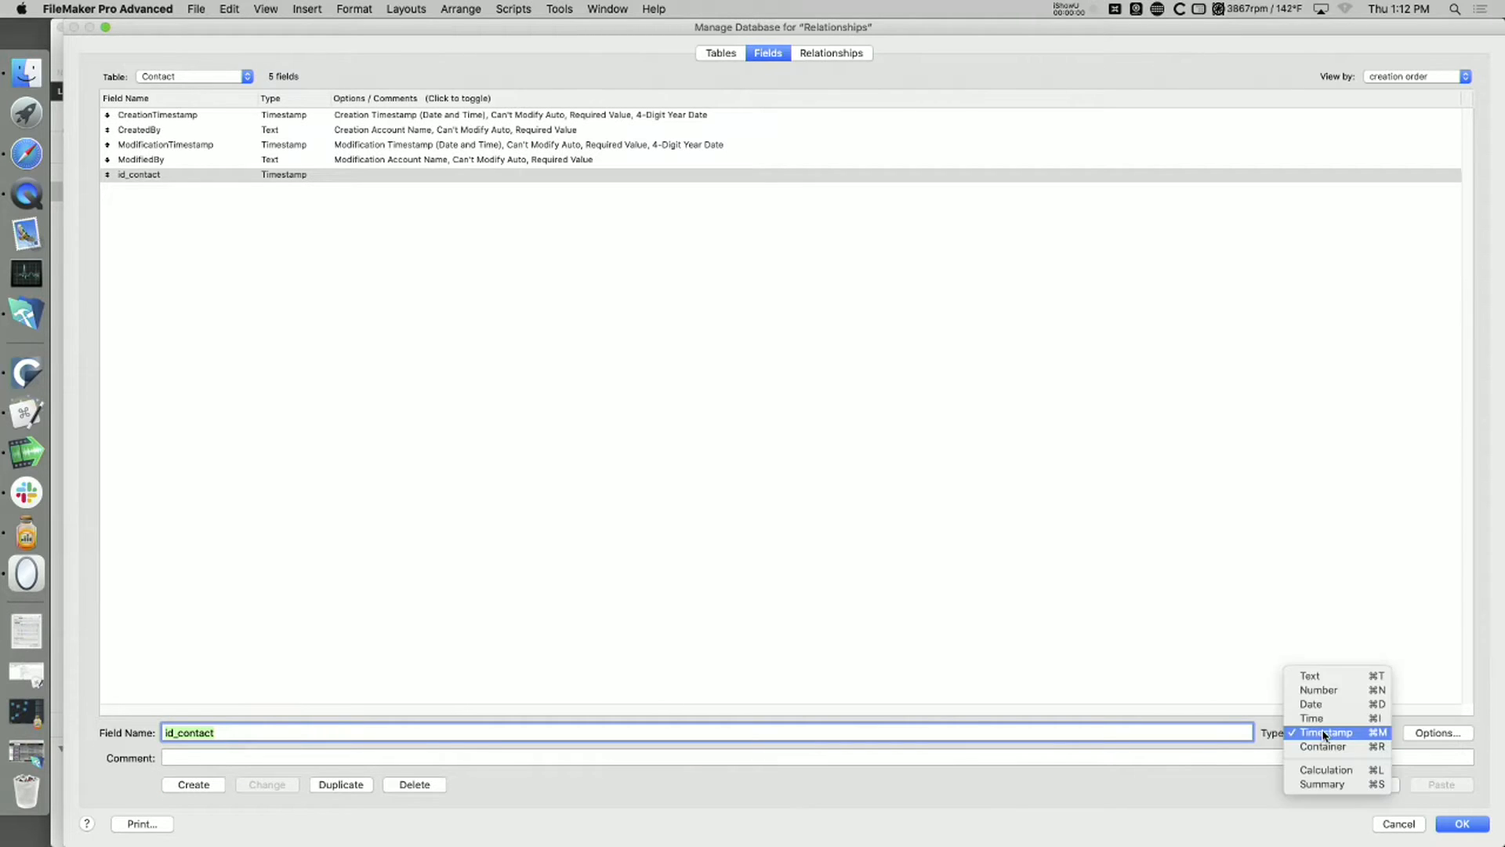
{"action": "left_click", "coordinate": [1324, 689]}
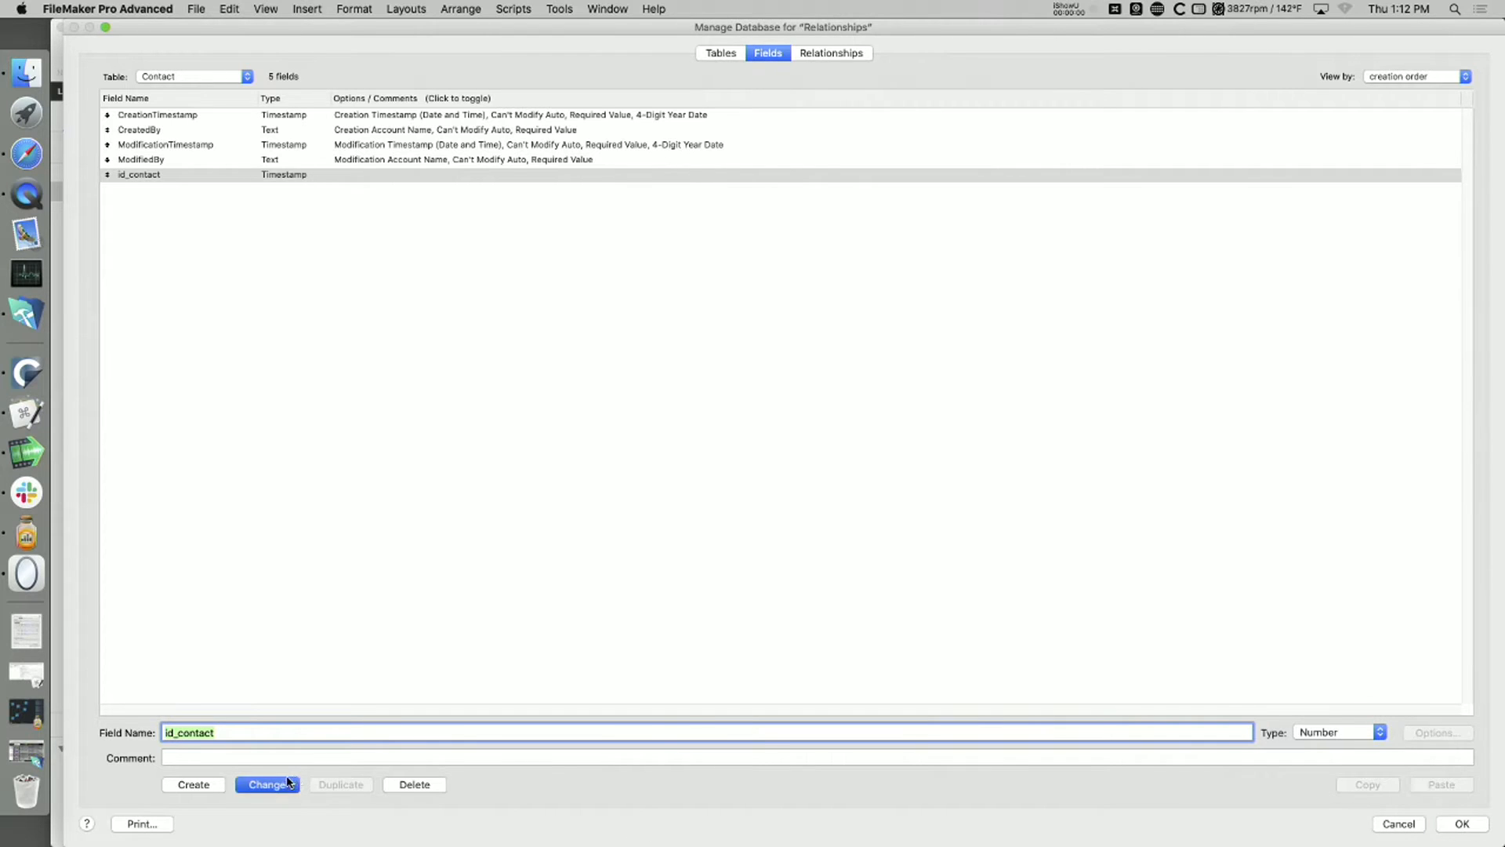
{"action": "left_click", "coordinate": [289, 783]}
Step: Make id_contact auto-enter a serial number generated on creation, starting at 100 and incrementing by 1
{"action": "left_click", "coordinate": [1451, 734]}
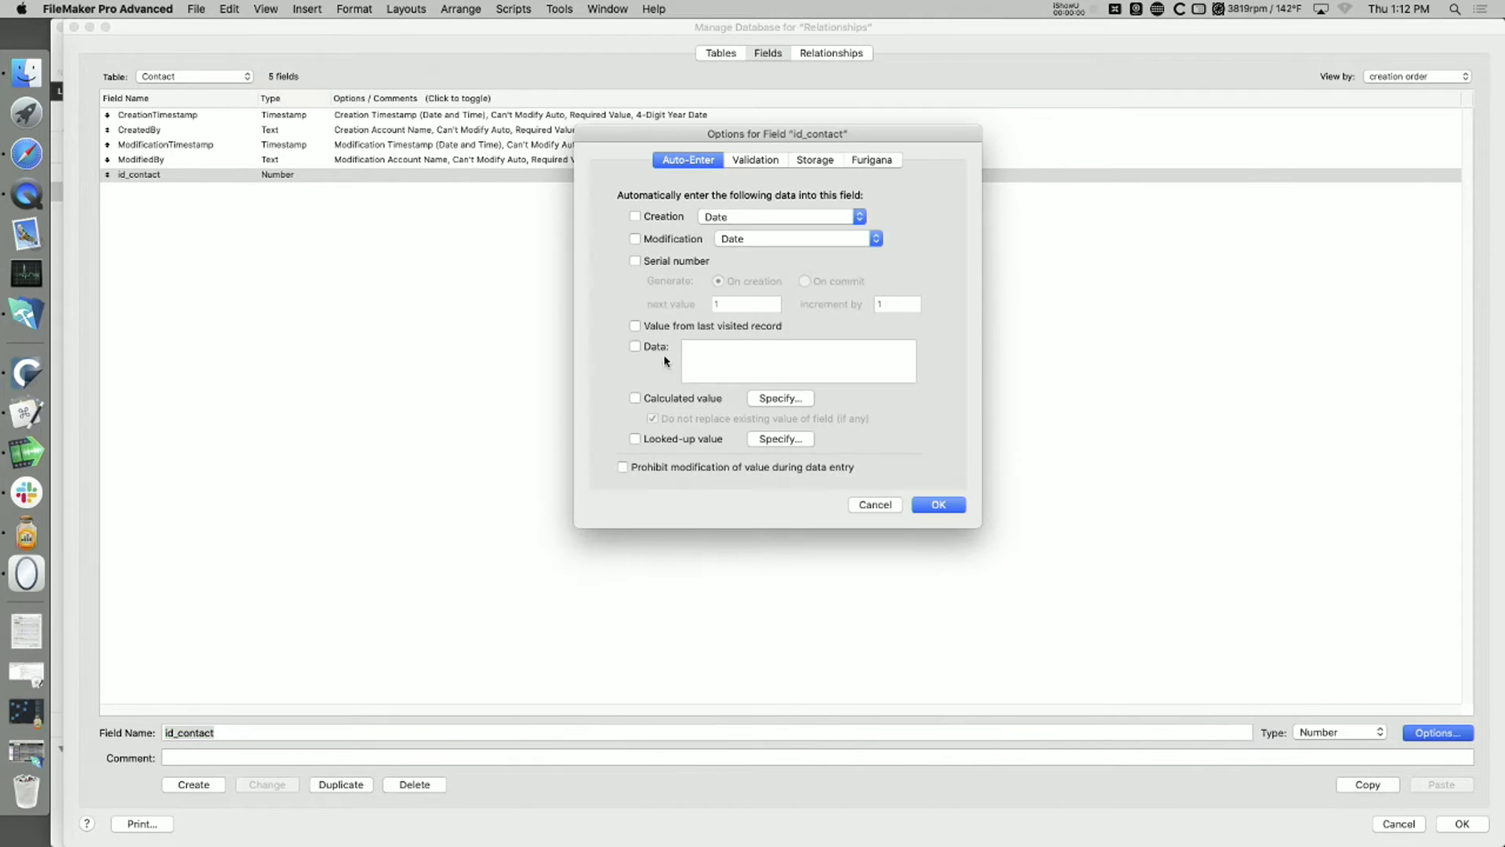
{"action": "left_click", "coordinate": [660, 261]}
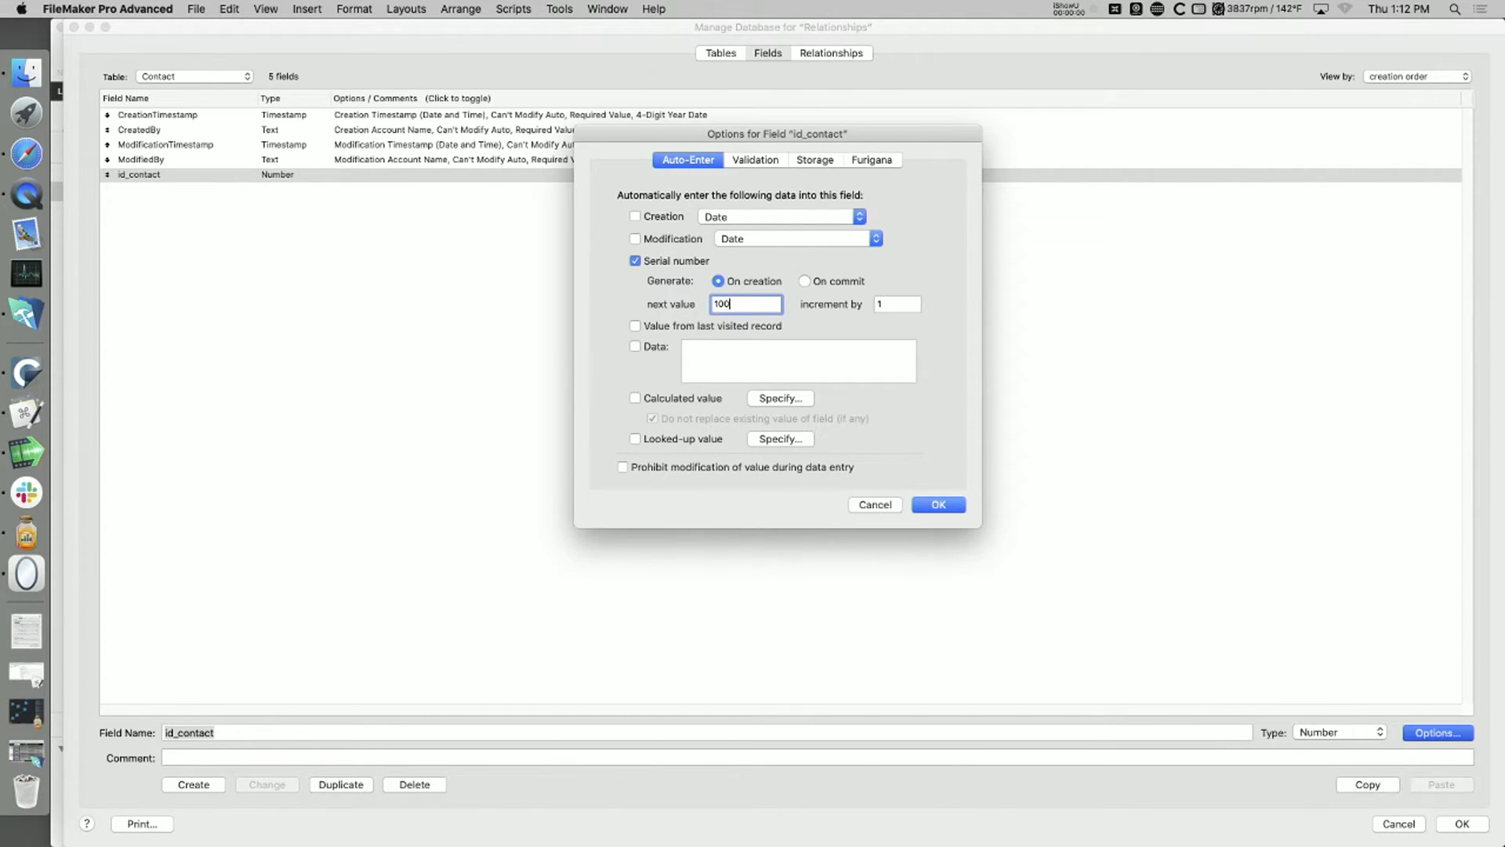
{"action": "key", "text": "Return"}
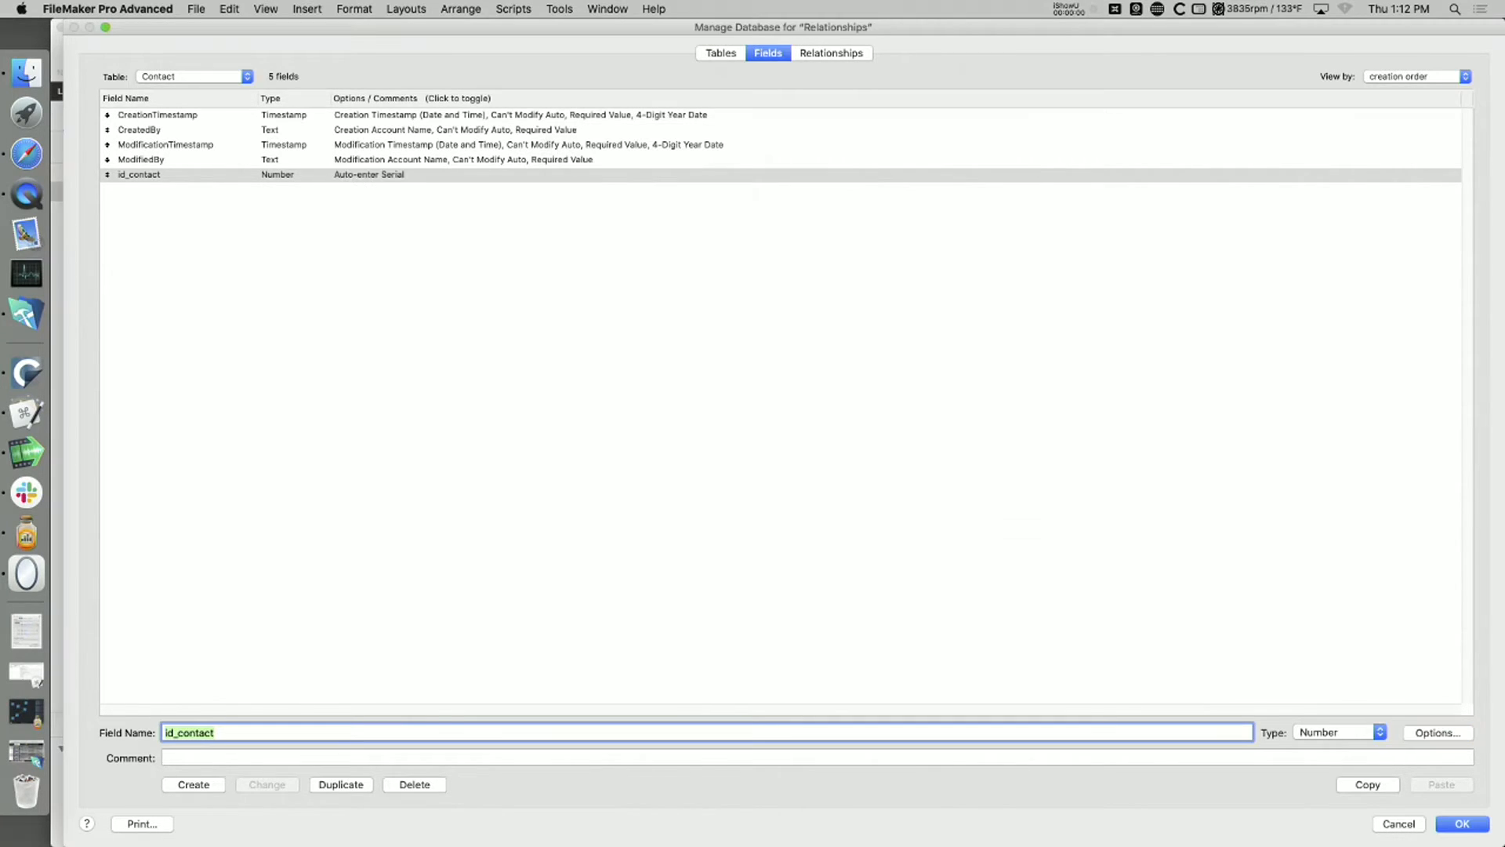
Step: Create a Number field named id_invoice in the Invoices table
{"action": "left_click", "coordinate": [196, 76]}
{"action": "left_click", "coordinate": [194, 89]}
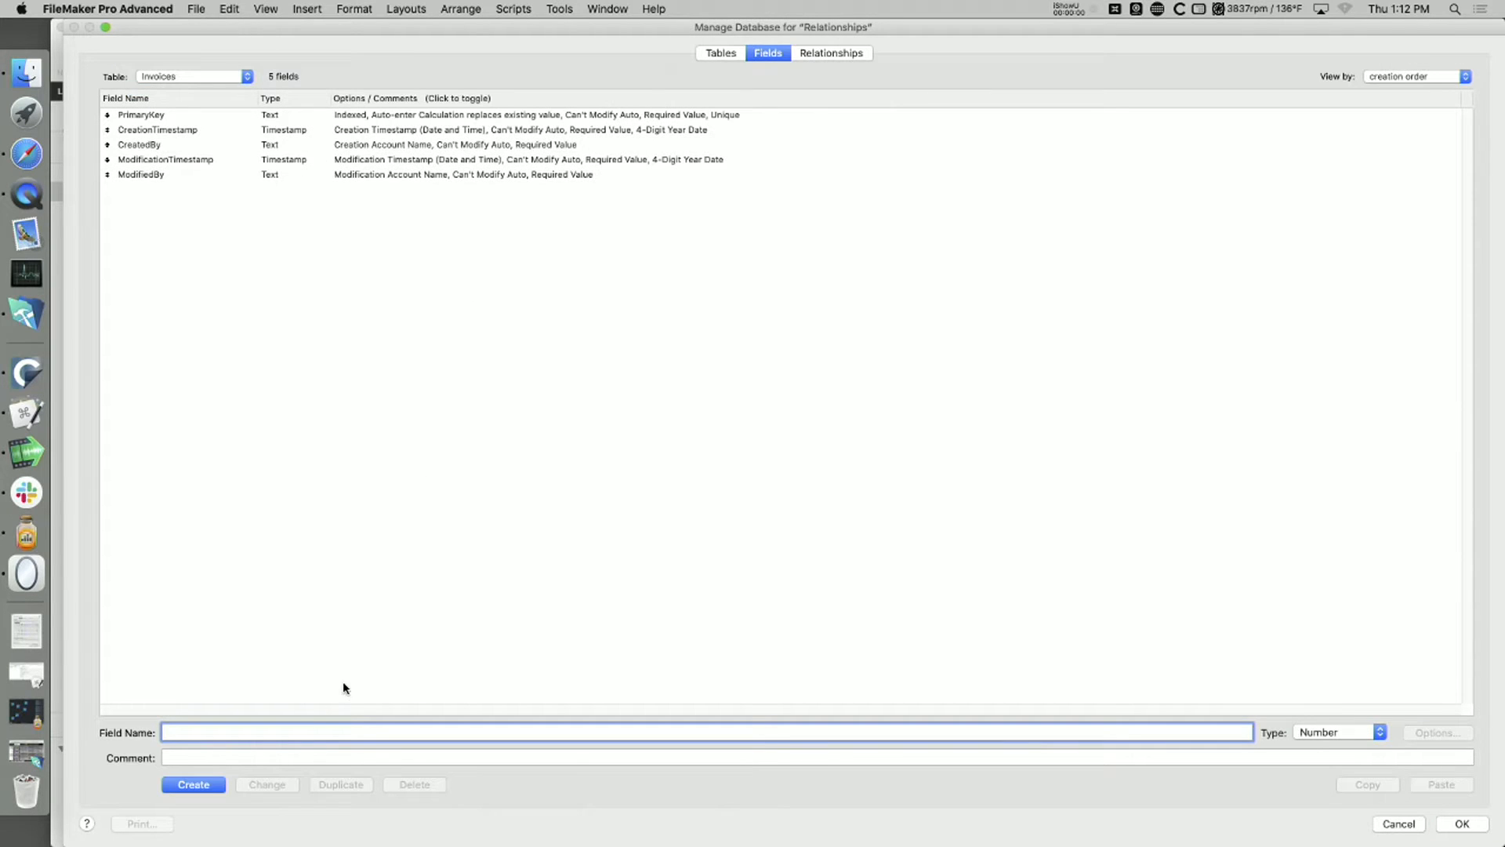
{"action": "type", "text": "id_invoice"}
{"action": "left_click", "coordinate": [198, 785]}
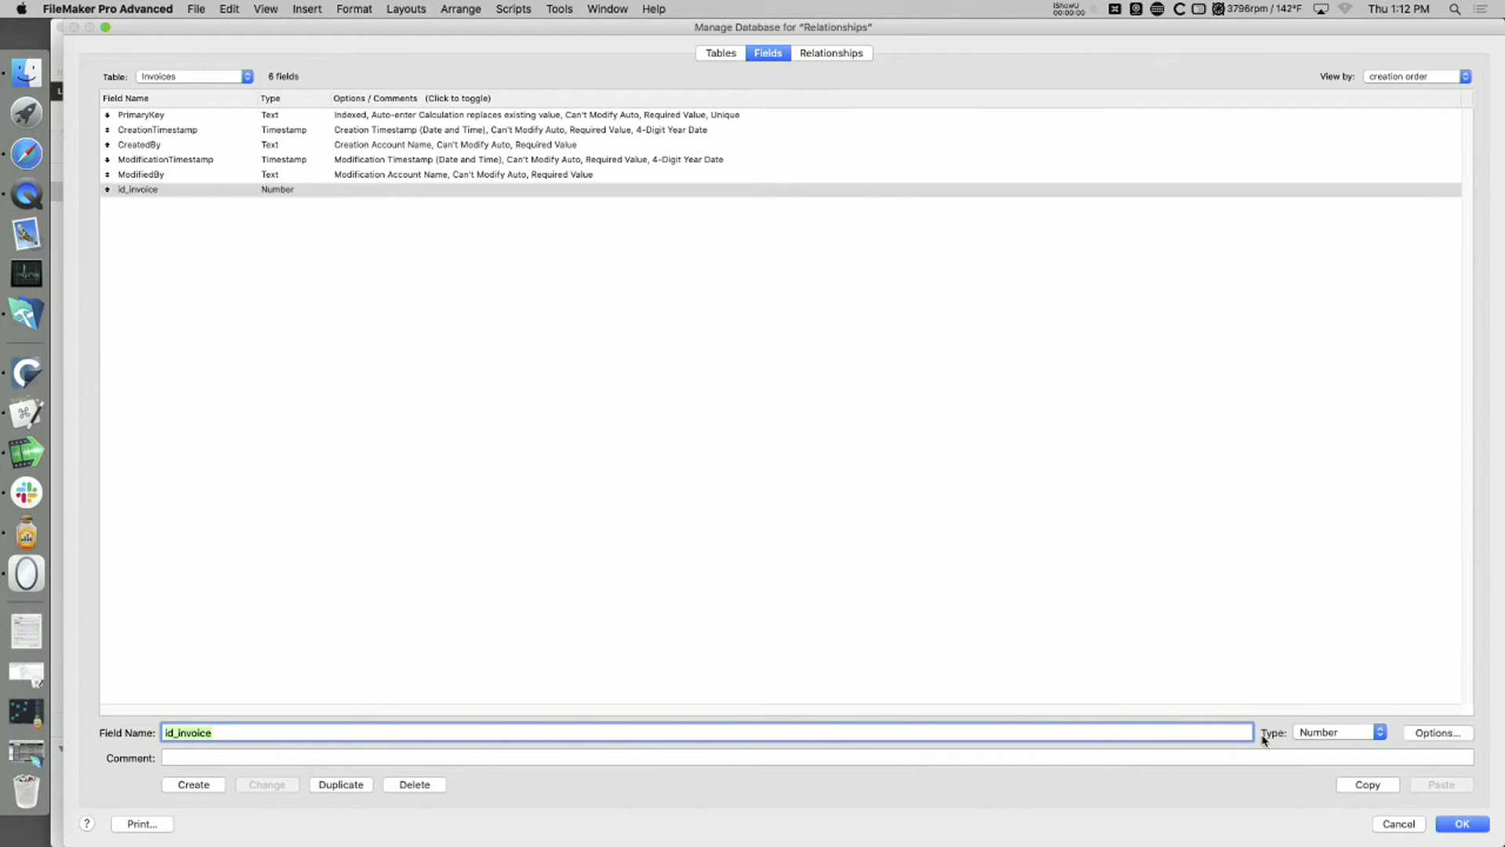
Step: Set id_invoice to auto-enter a serial number generated on creation, incrementing by 1
{"action": "left_click", "coordinate": [1436, 732]}
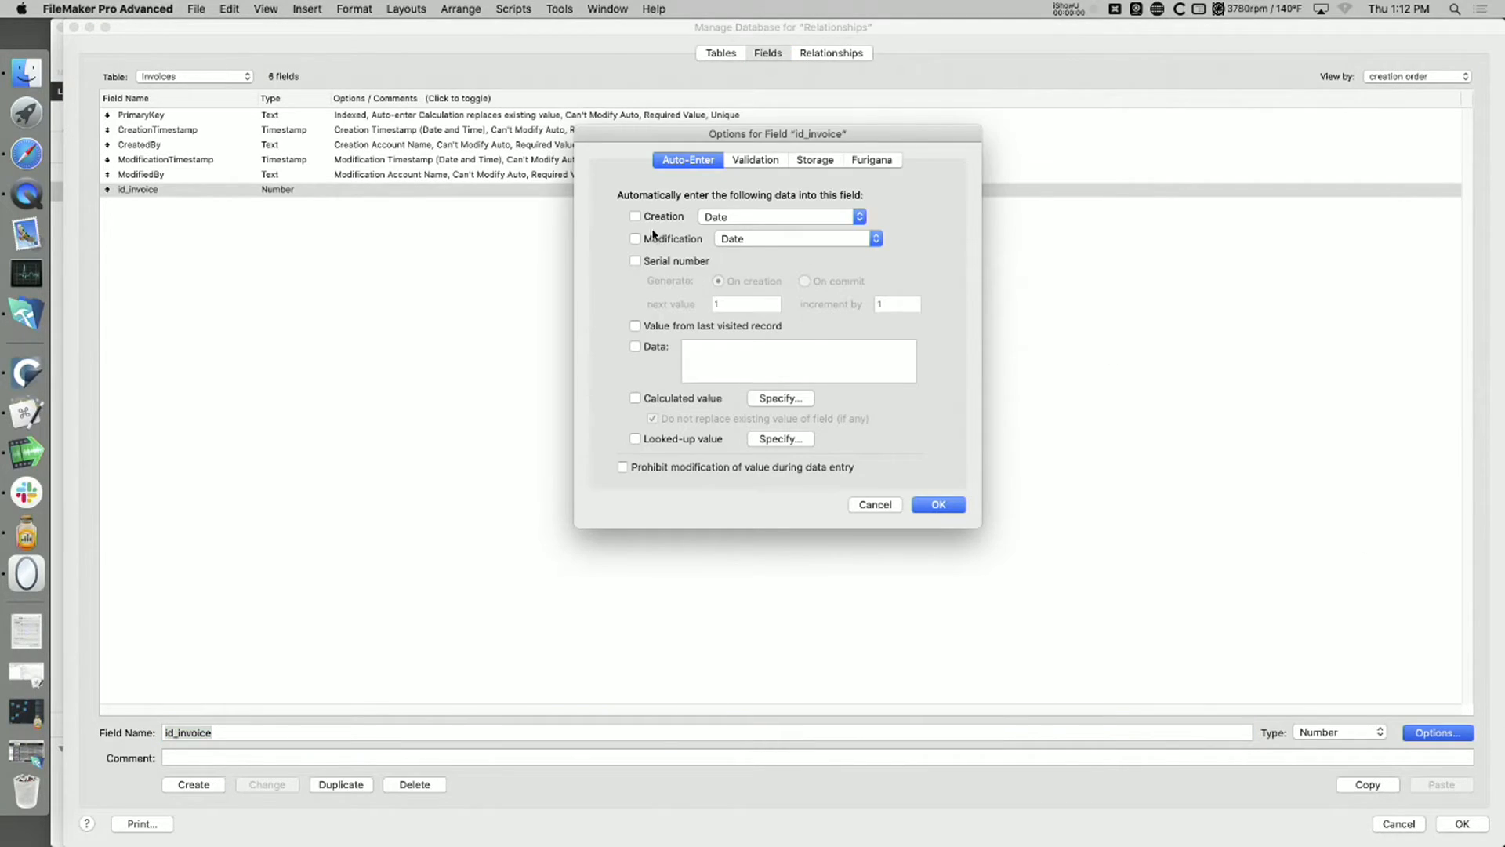
{"action": "left_click", "coordinate": [690, 262]}
{"action": "type", "text": "1"}
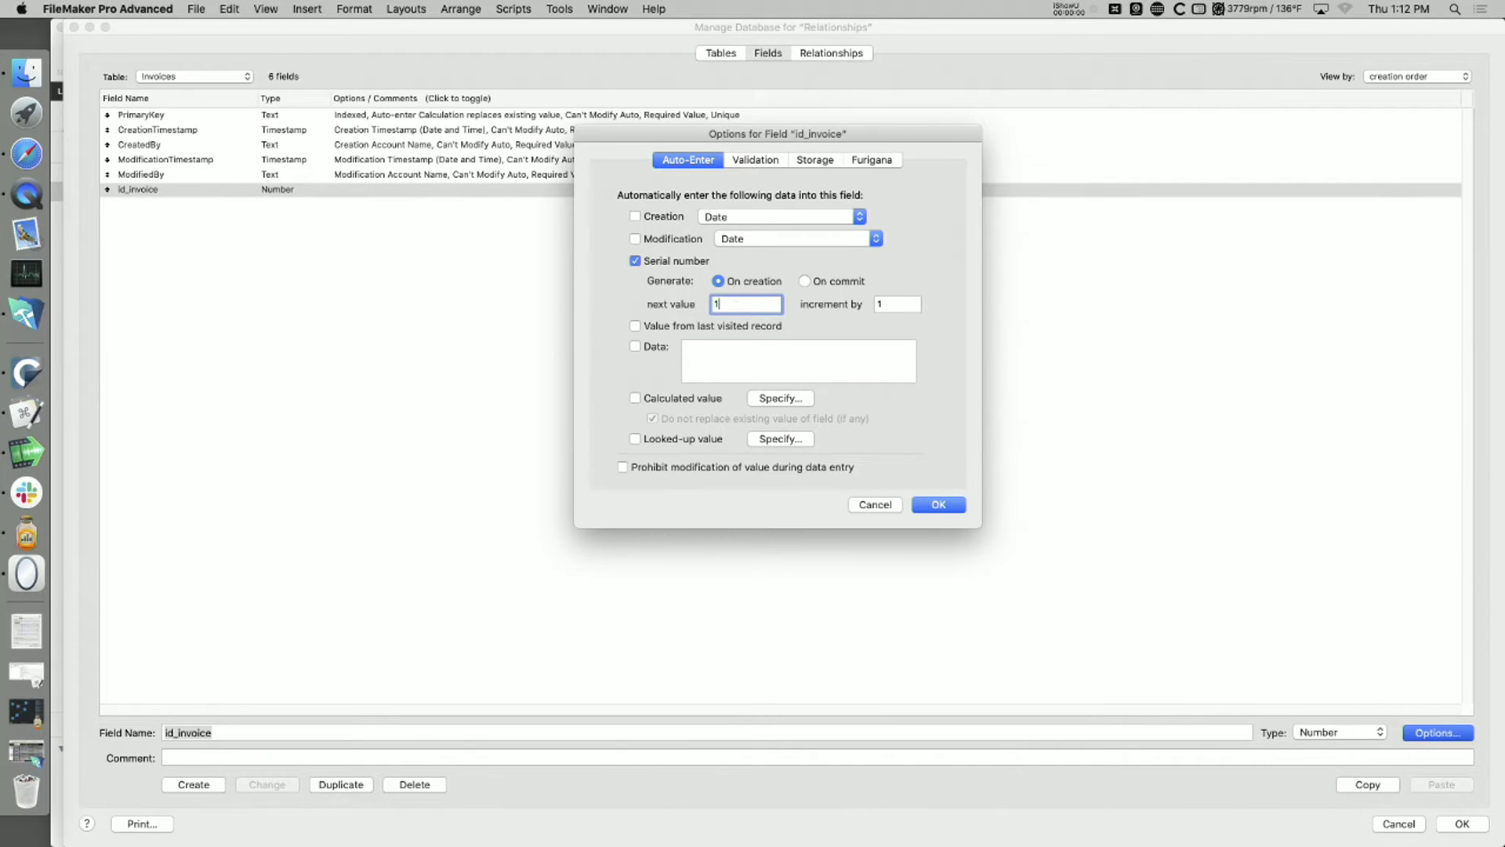
{"action": "key", "text": "BackSpace"}
{"action": "key", "text": "BackSpace"}
{"action": "key", "text": "Return"}
Step: Create a Number field named id_product in the Products table
{"action": "left_click", "coordinate": [187, 78]}
{"action": "left_click", "coordinate": [185, 88]}
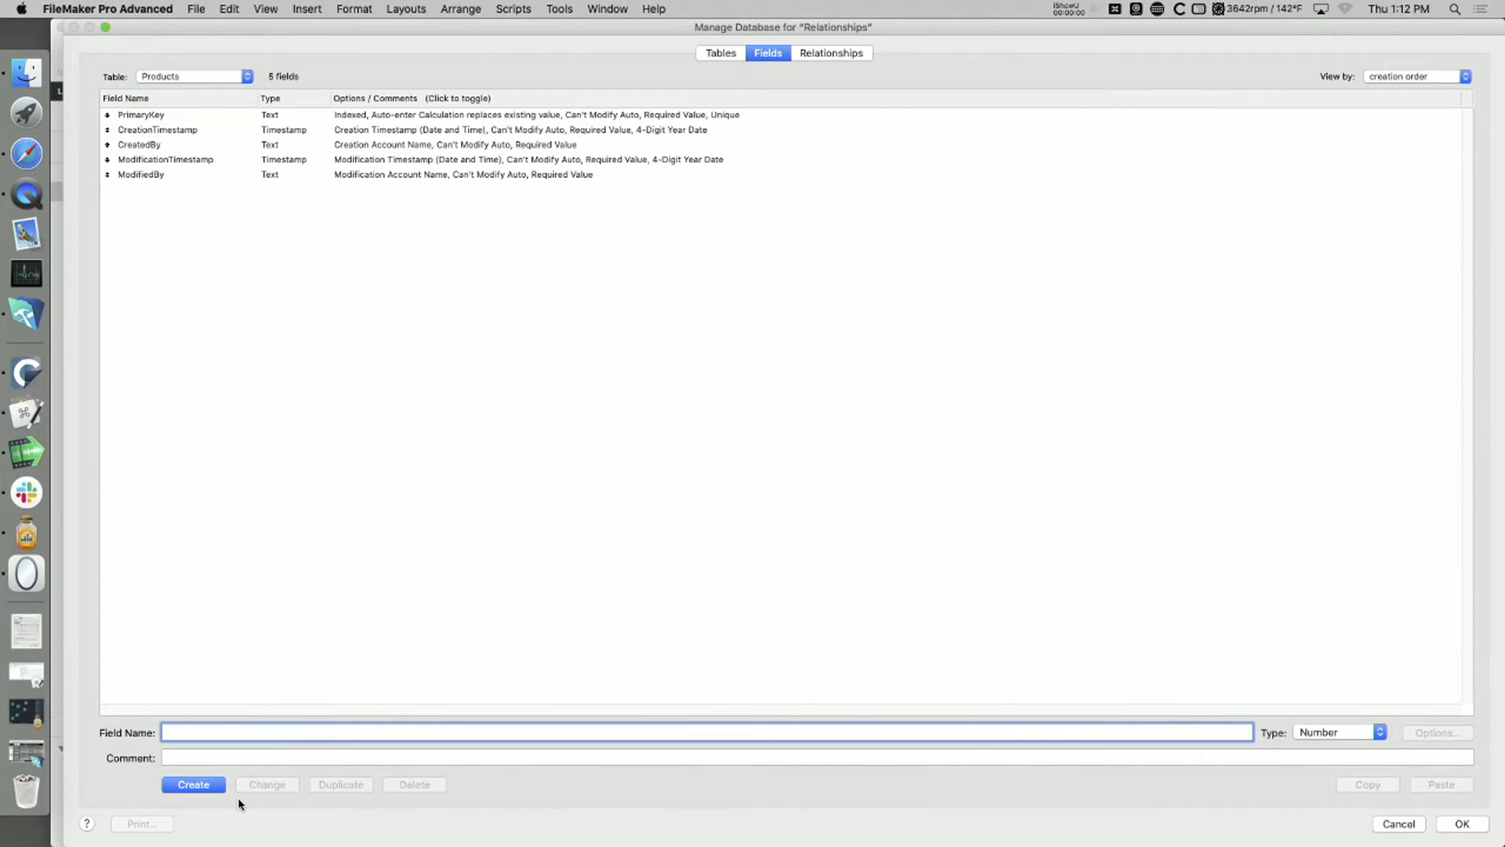
{"action": "type", "text": "id_product"}
{"action": "left_click", "coordinate": [218, 784]}
Step: Set id_product to auto-enter a serial number on creation, with next value 3000 and increment 1
{"action": "left_click", "coordinate": [1426, 735]}
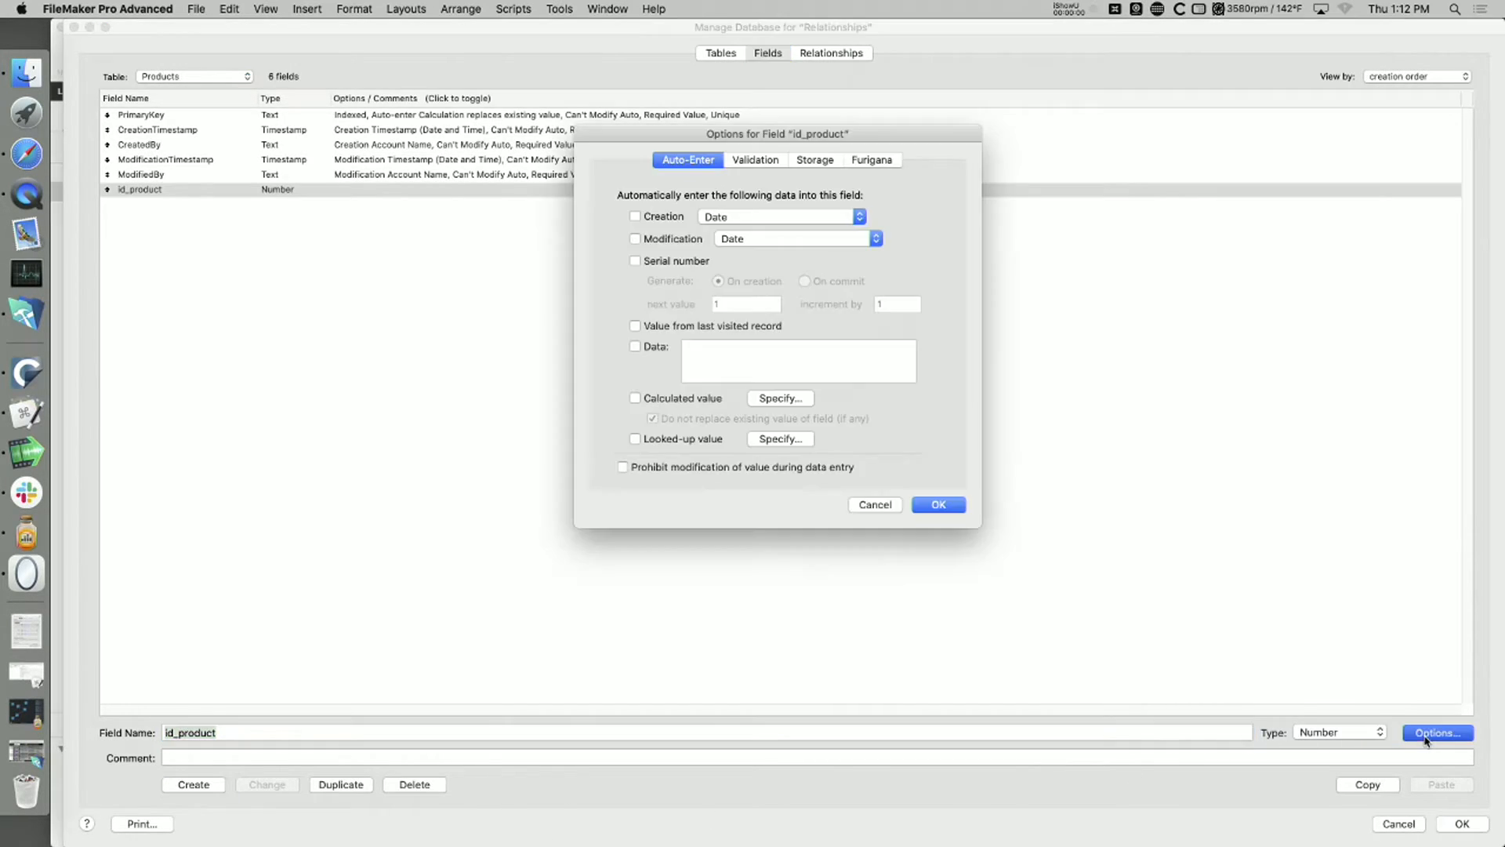
{"action": "left_click", "coordinate": [675, 259]}
{"action": "type", "text": "3000"}
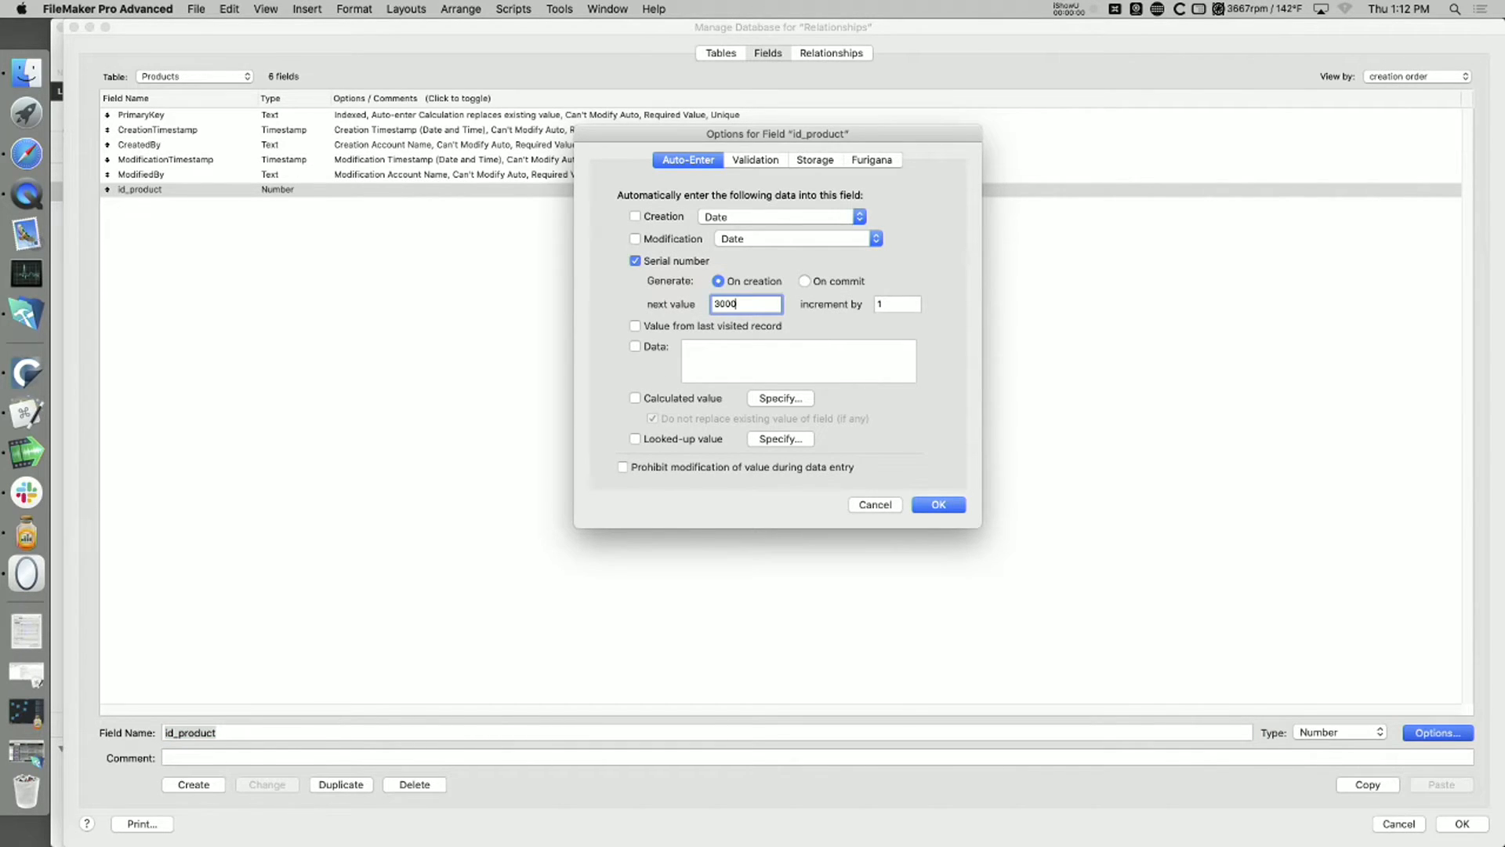
{"action": "key", "text": "Return"}
Step: Permanently delete the default PrimaryKey field from the Products table
{"action": "left_click", "coordinate": [170, 117]}
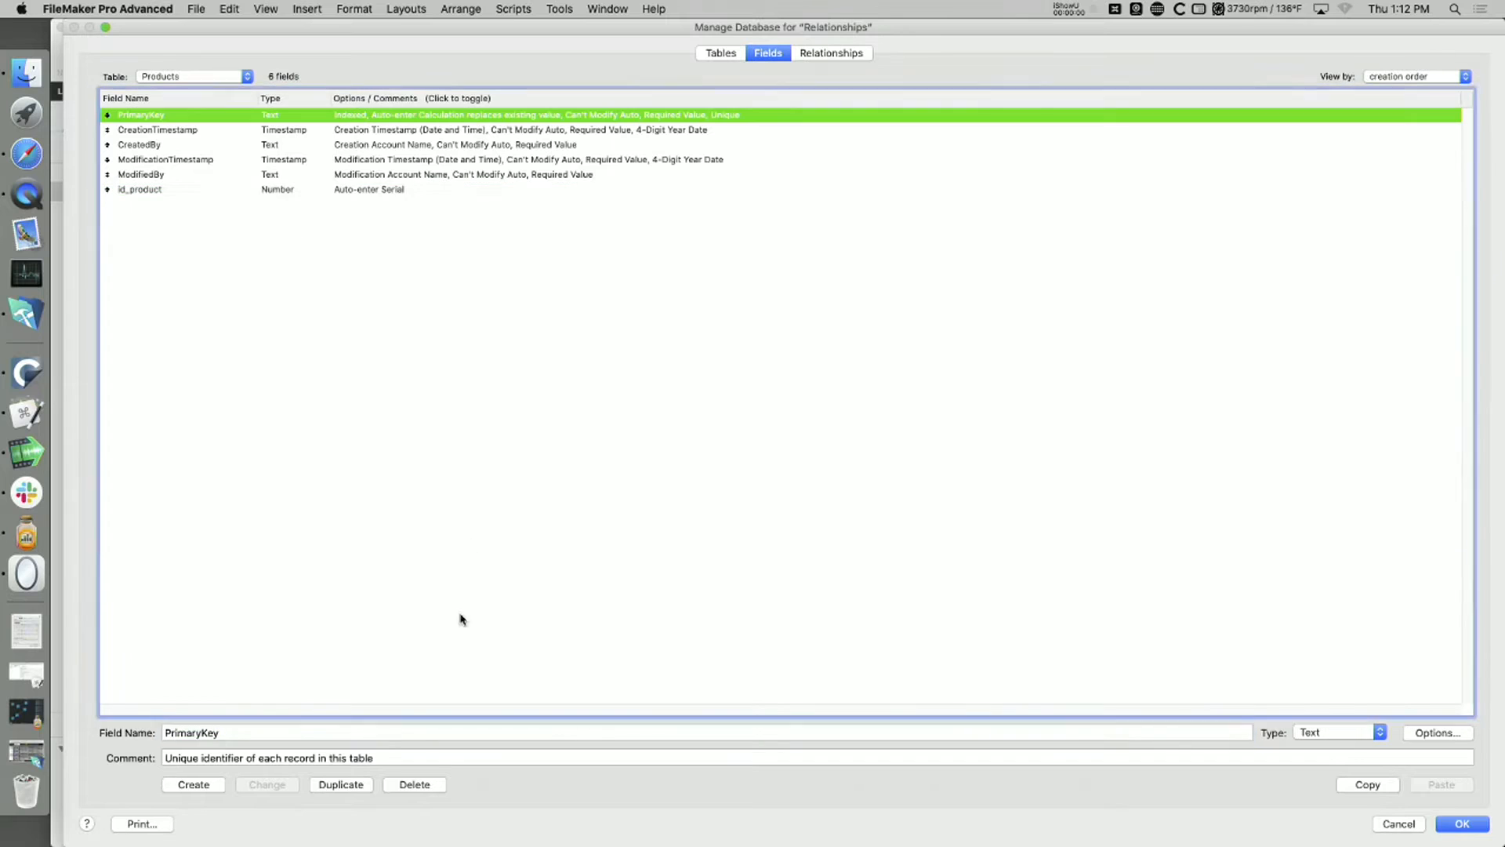
{"action": "left_click", "coordinate": [415, 783]}
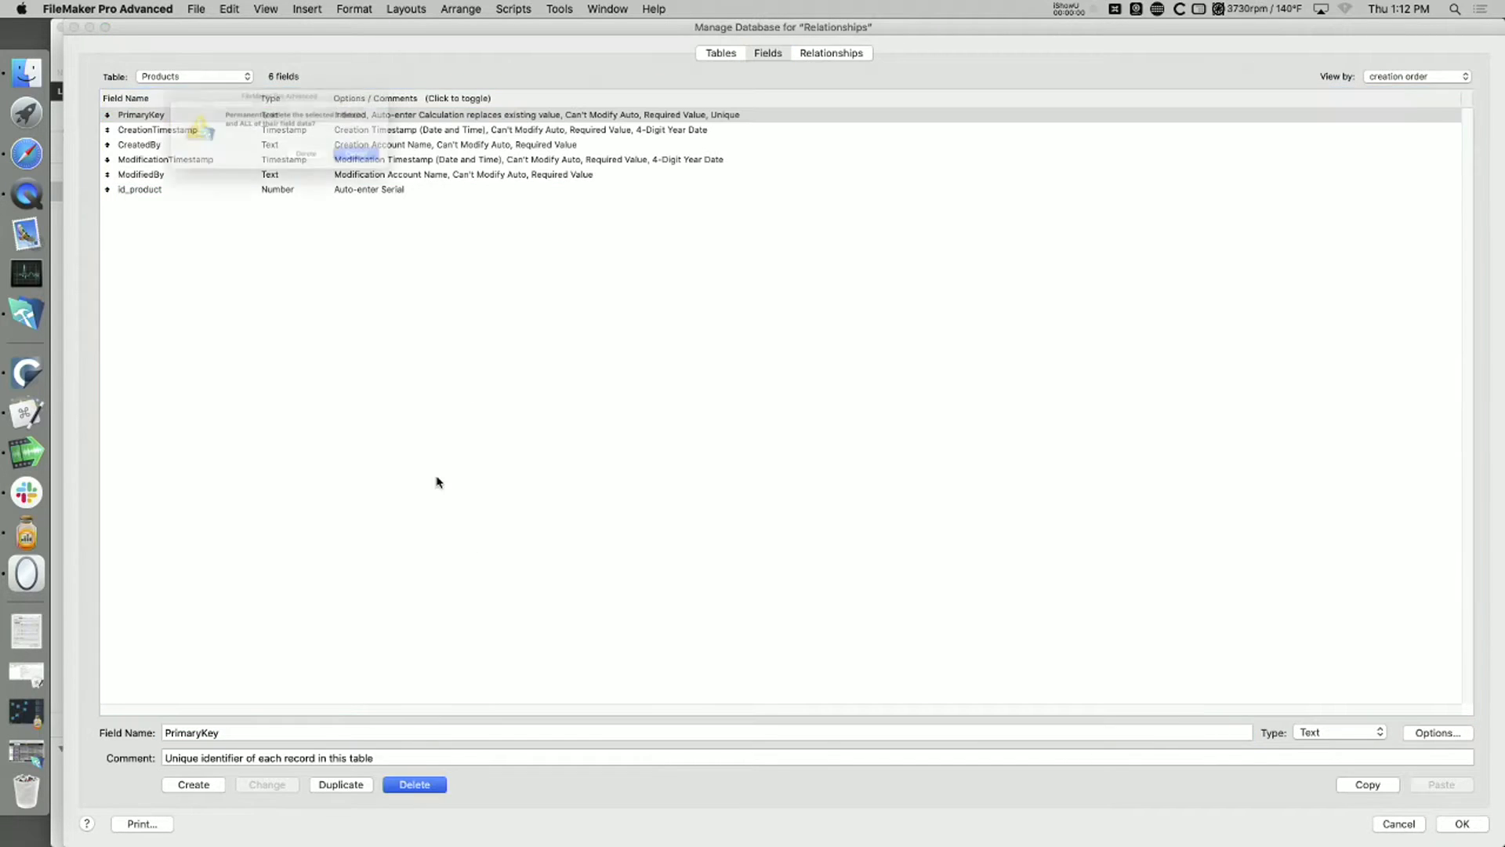
{"action": "left_click", "coordinate": [334, 166]}
Step: Permanently delete the PrimaryKey field from the Invoices table, with fields sorted by name, and save the database definition
{"action": "left_click", "coordinate": [184, 76]}
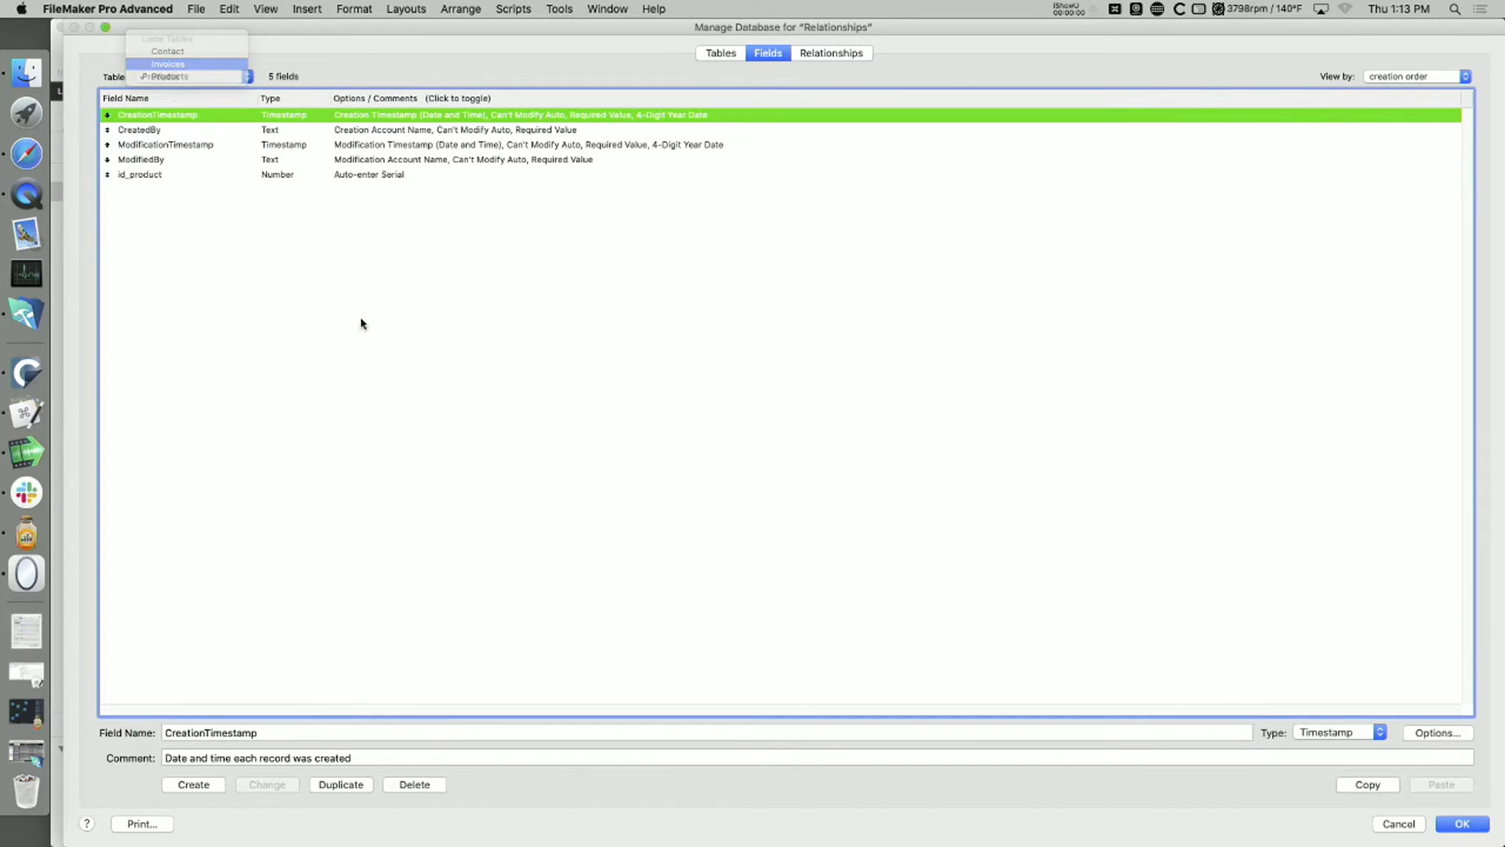
{"action": "key", "text": "Return"}
{"action": "left_click", "coordinate": [186, 101]}
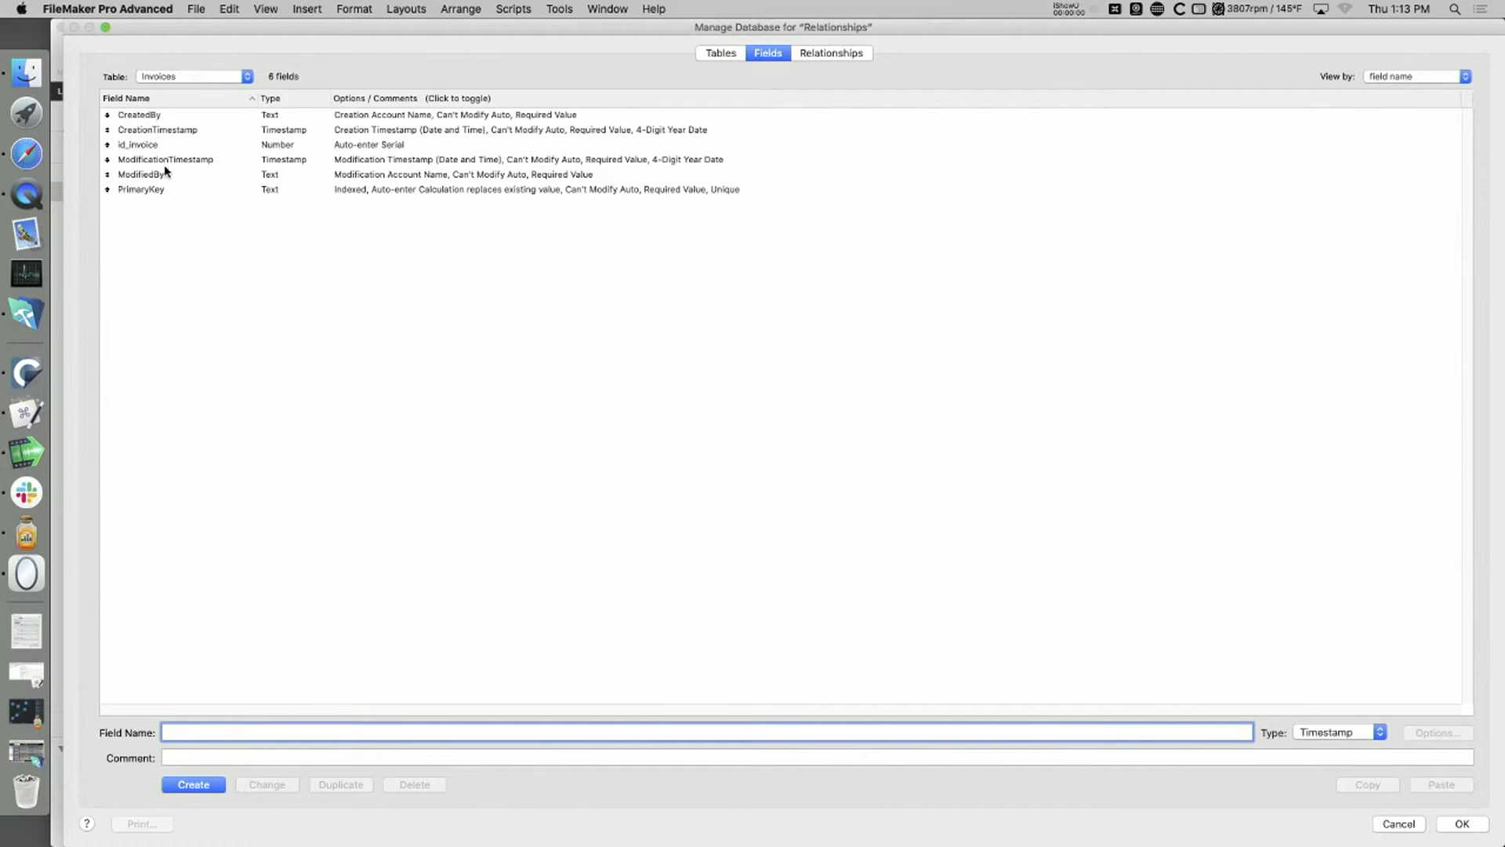
{"action": "left_click", "coordinate": [165, 190]}
{"action": "left_click", "coordinate": [434, 786]}
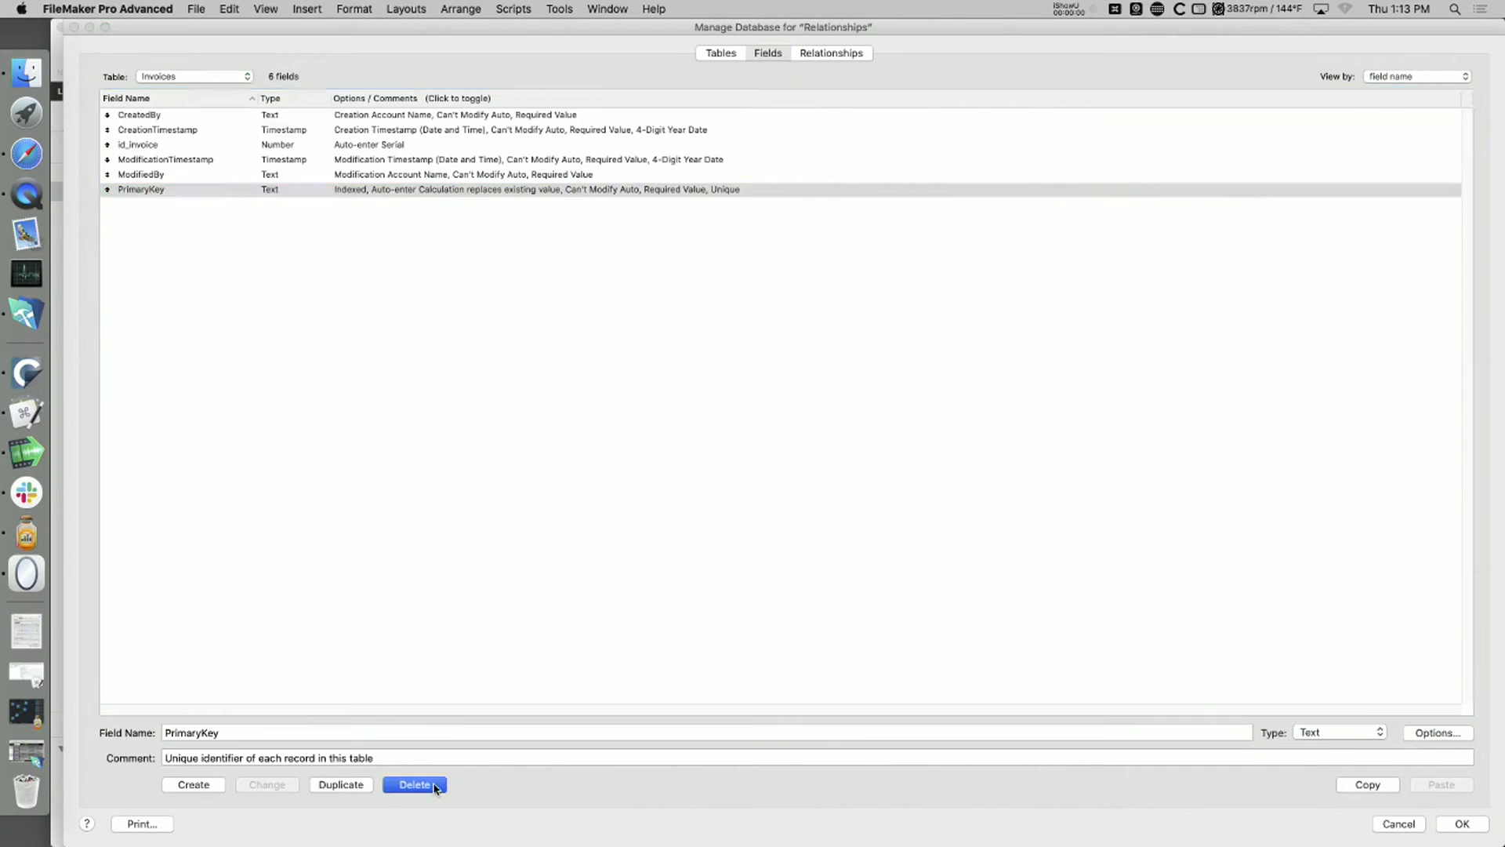
{"action": "left_click", "coordinate": [337, 169]}
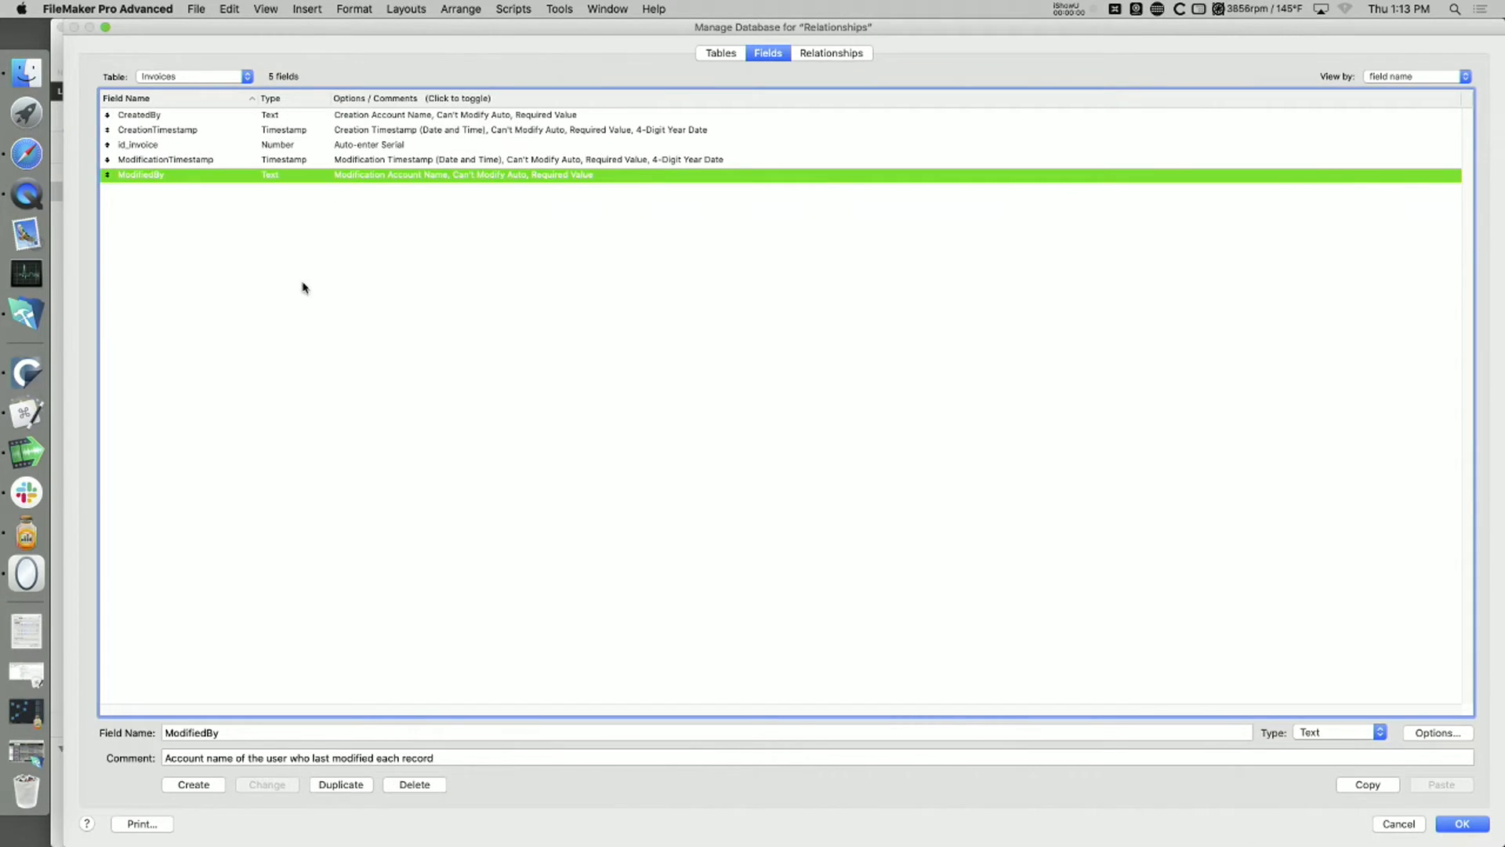
{"action": "left_click", "coordinate": [1469, 829]}
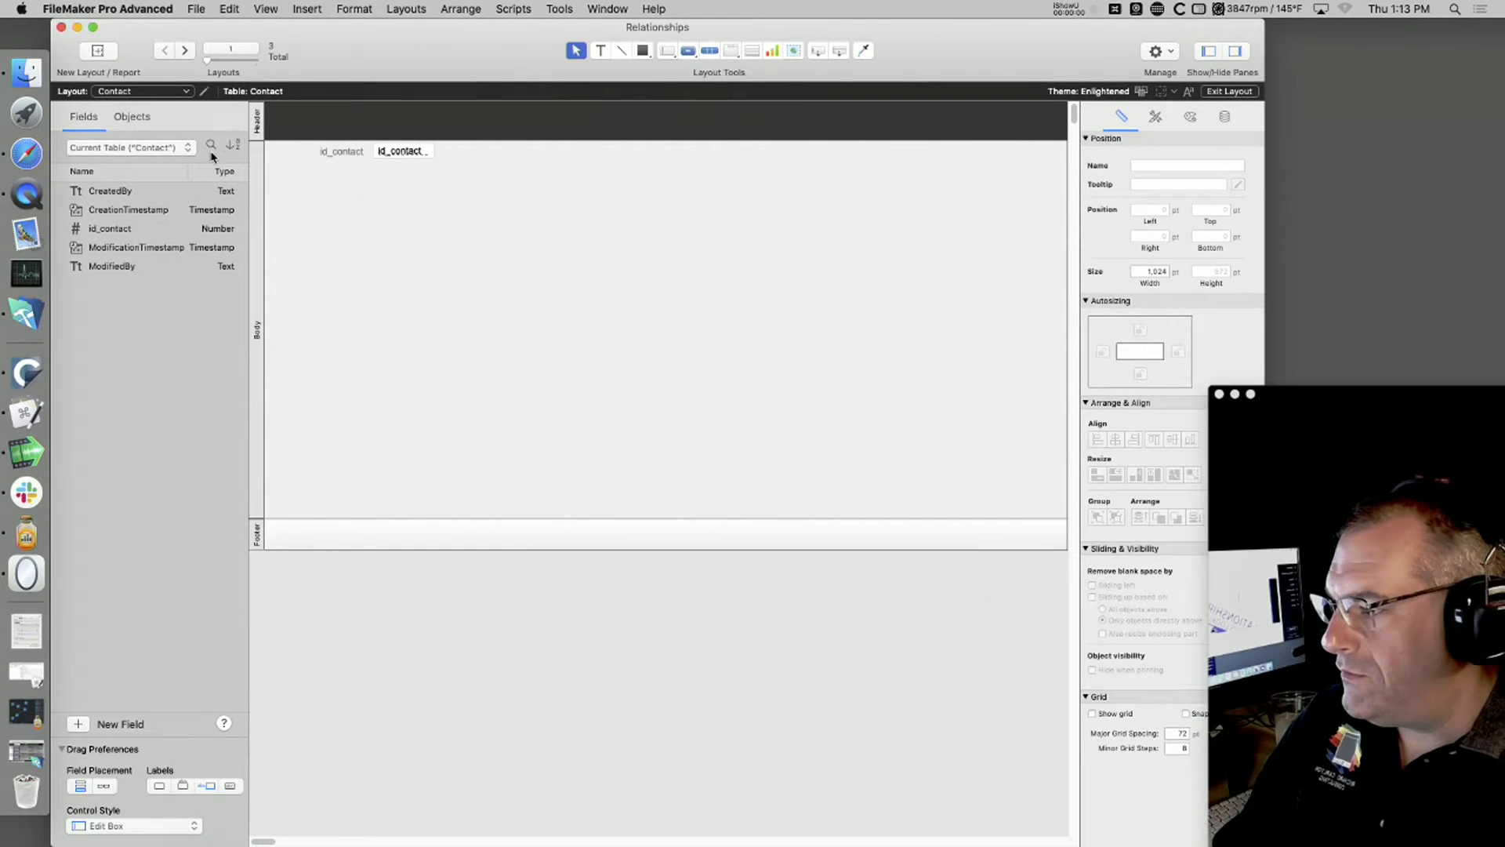
Step: Narrow the Contact layout to about 334 pt wide and shrink and reposition its window
{"action": "left_click", "coordinate": [608, 8]}
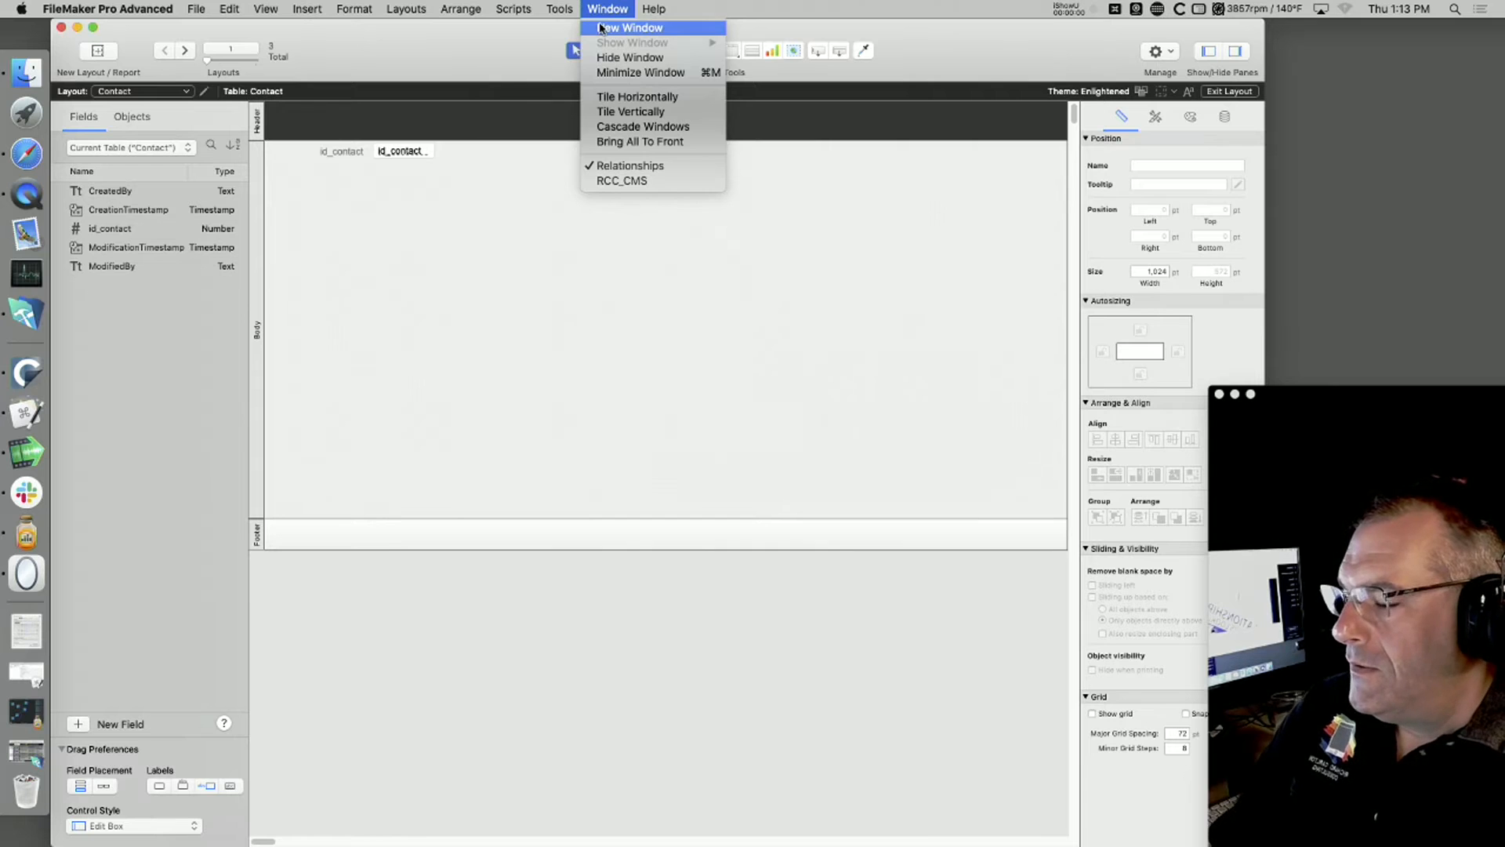
{"action": "left_click", "coordinate": [894, 247]}
{"action": "left_click_drag", "start_coordinate": [1049, 26], "coordinate": [721, 37]}
{"action": "left_click_drag", "start_coordinate": [988, 844], "coordinate": [1341, 823]}
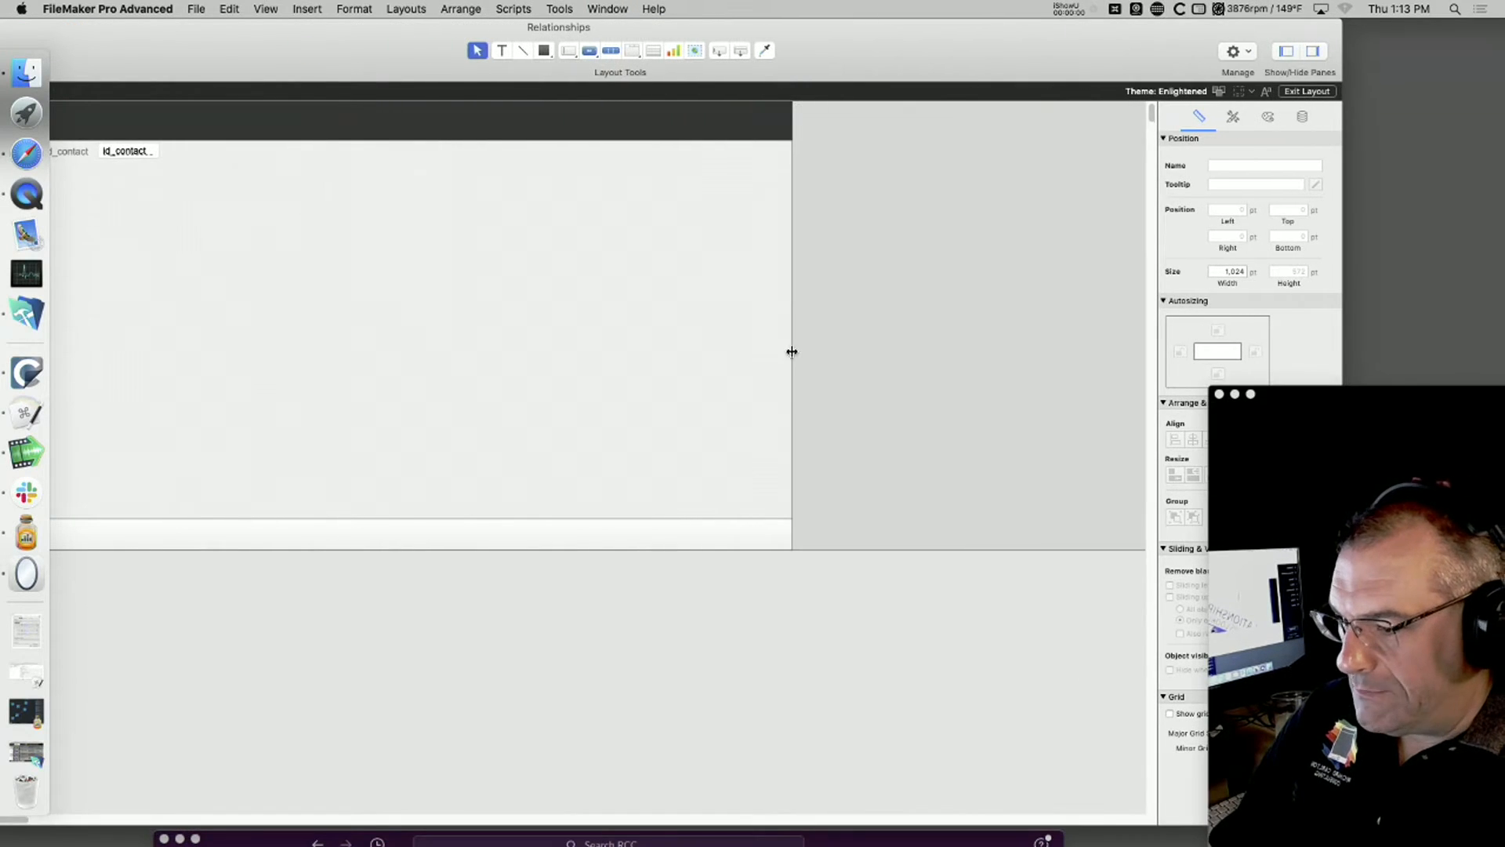
{"action": "left_click_drag", "start_coordinate": [792, 354], "coordinate": [250, 368]}
{"action": "left_click_drag", "start_coordinate": [367, 47], "coordinate": [141, 6]}
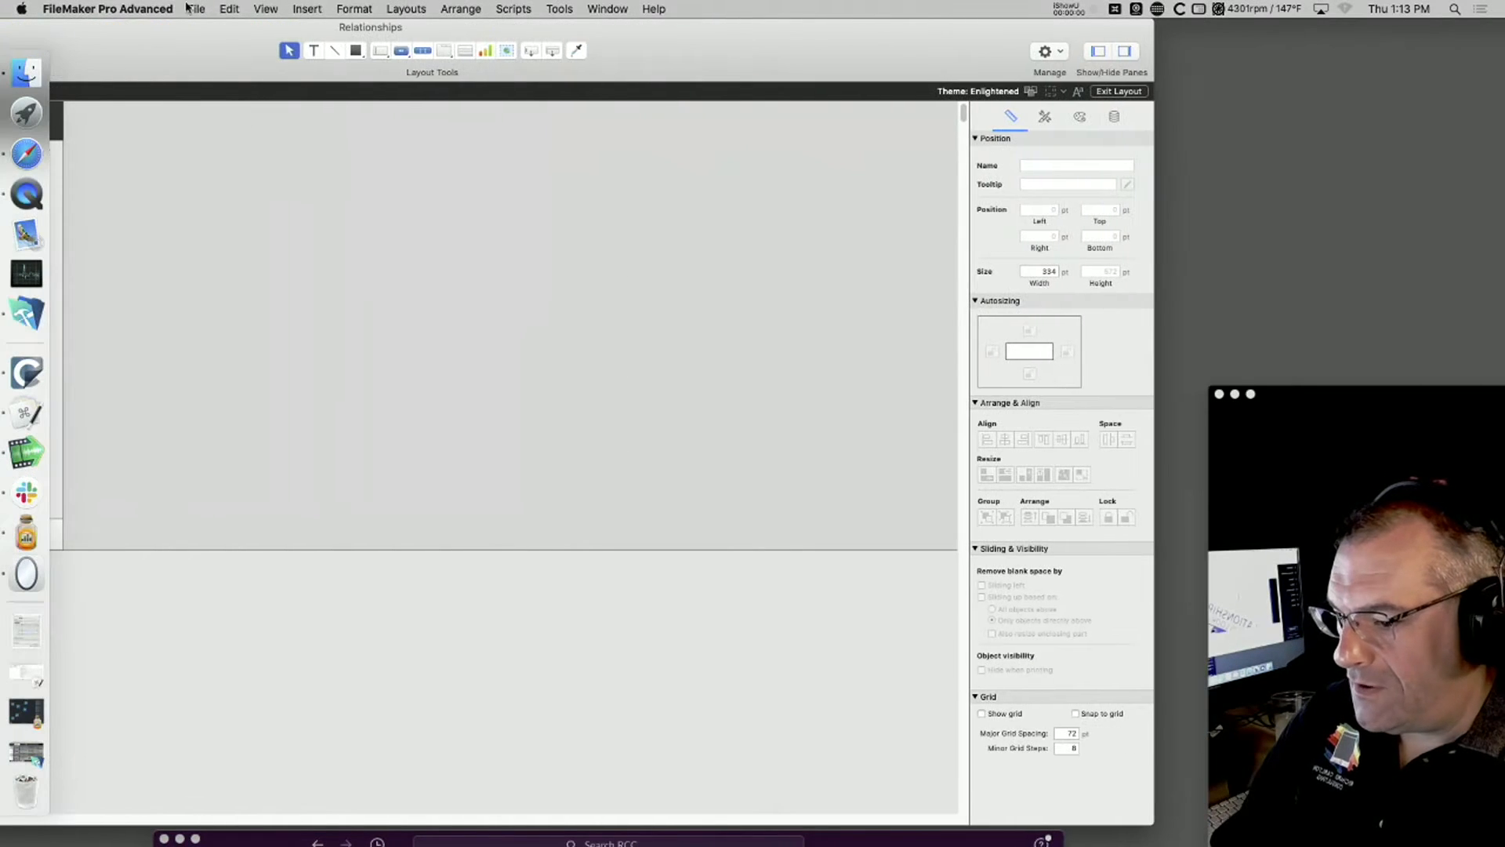
{"action": "left_click_drag", "start_coordinate": [1153, 823], "coordinate": [780, 798]}
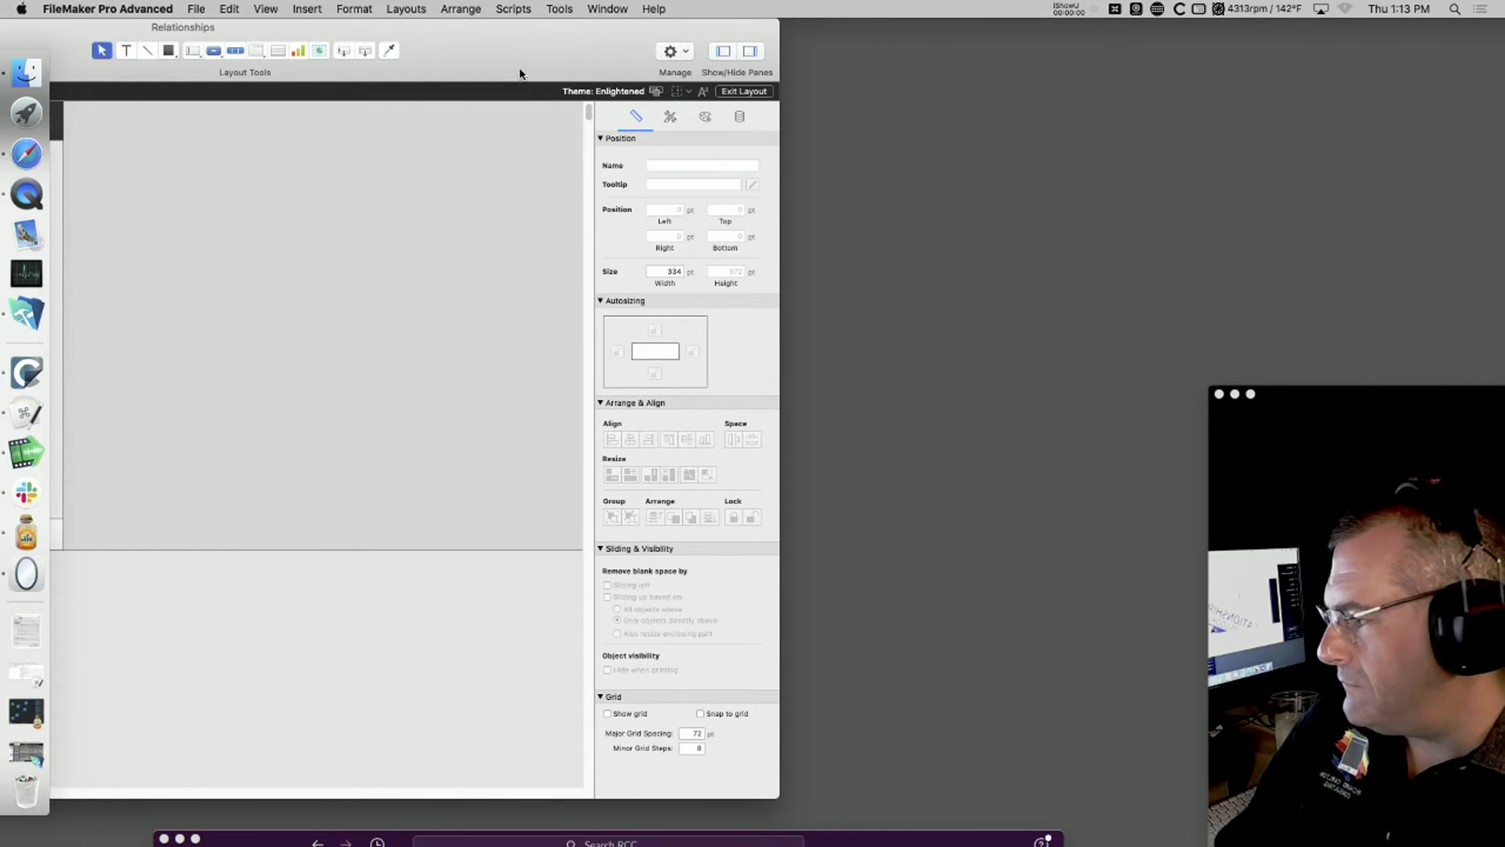
{"action": "double_click", "coordinate": [463, 51]}
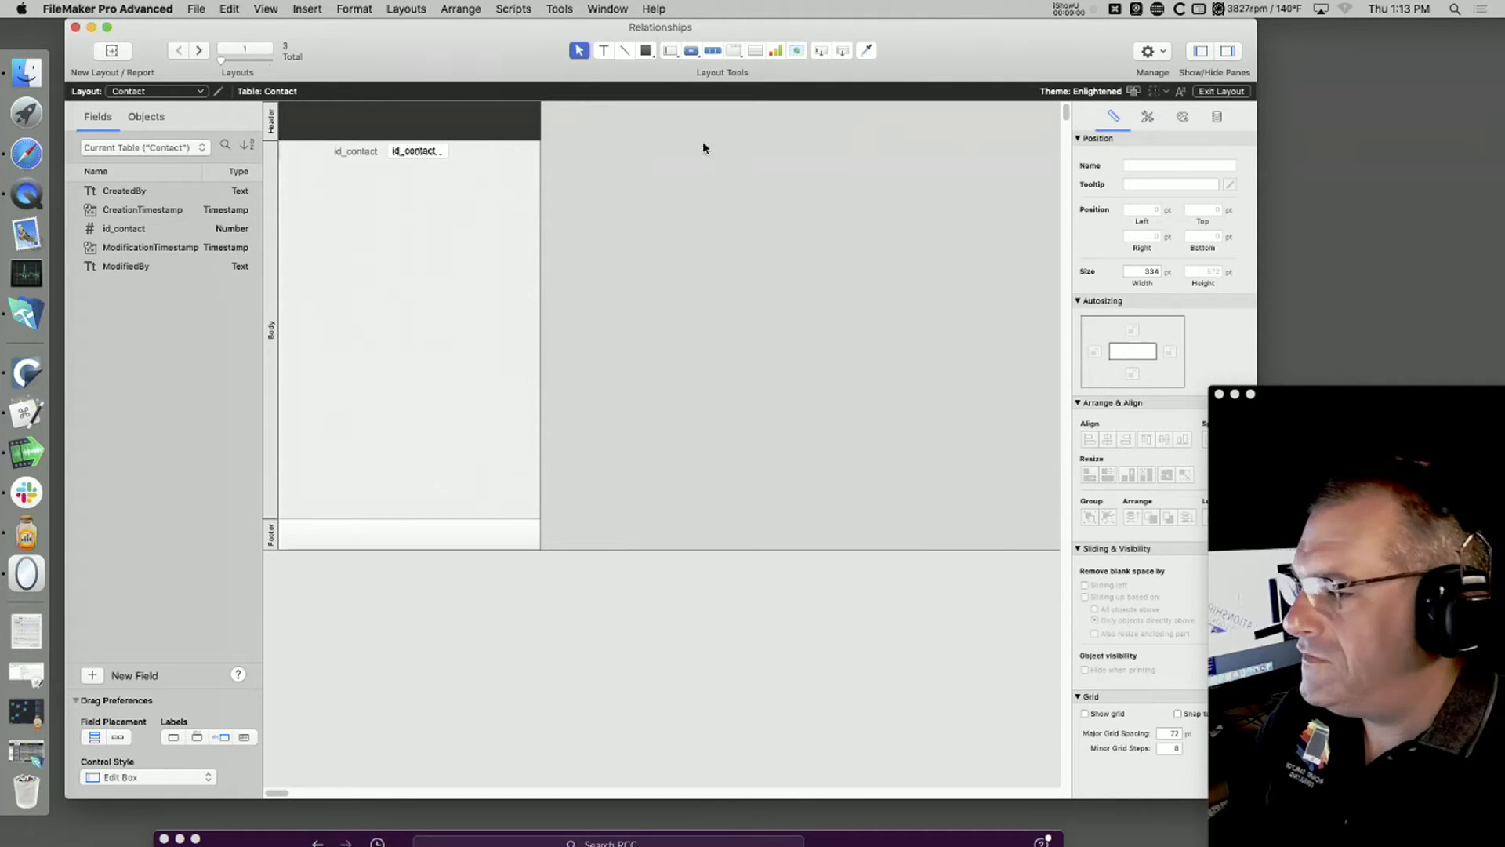
Step: Open a second window of the Relationships file and switch it to the Invoices layout
{"action": "left_click", "coordinate": [608, 10]}
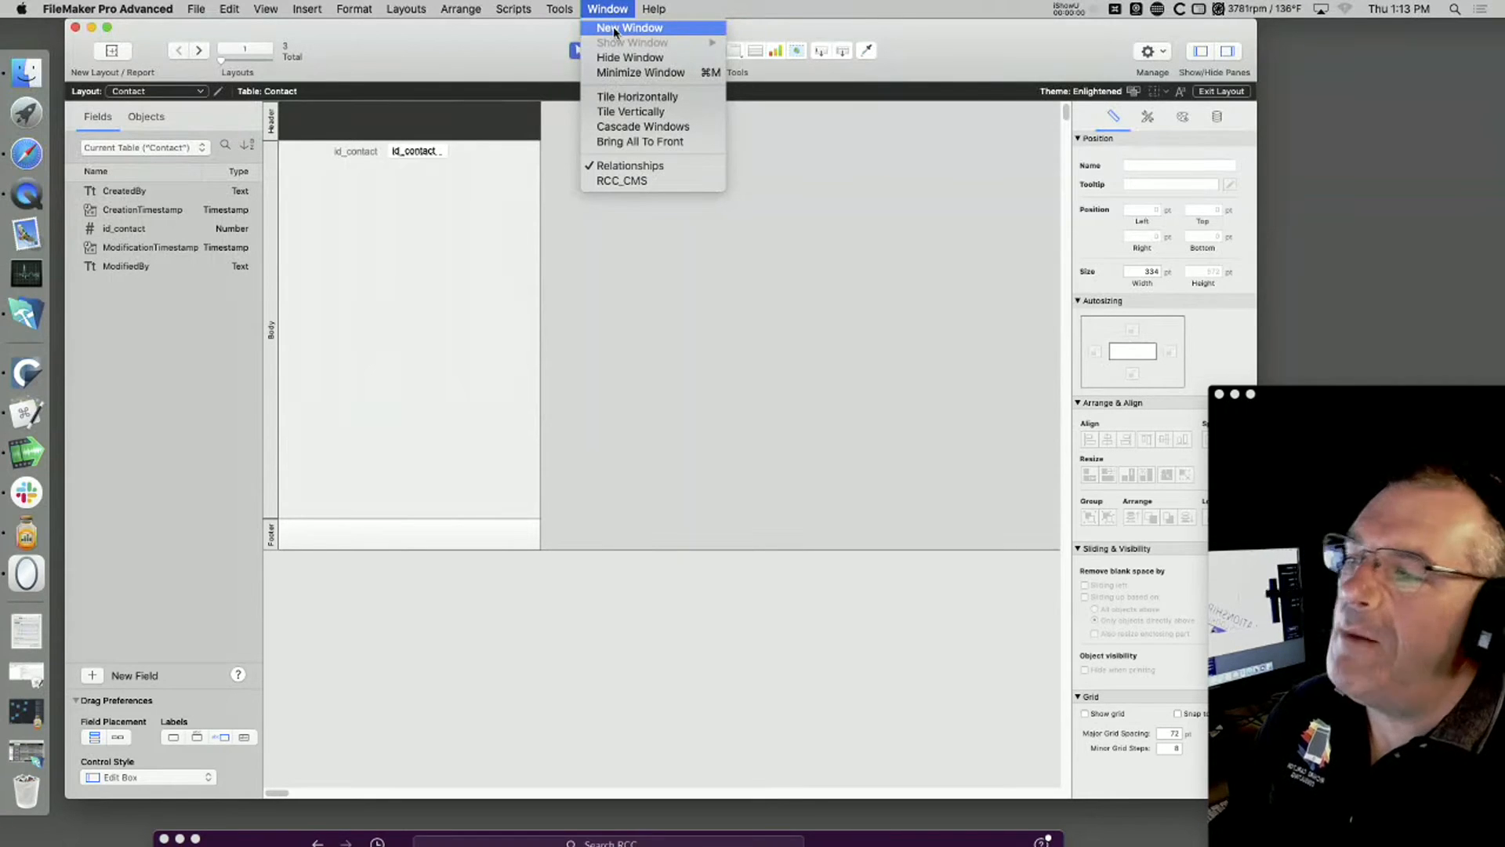
{"action": "left_click", "coordinate": [618, 32]}
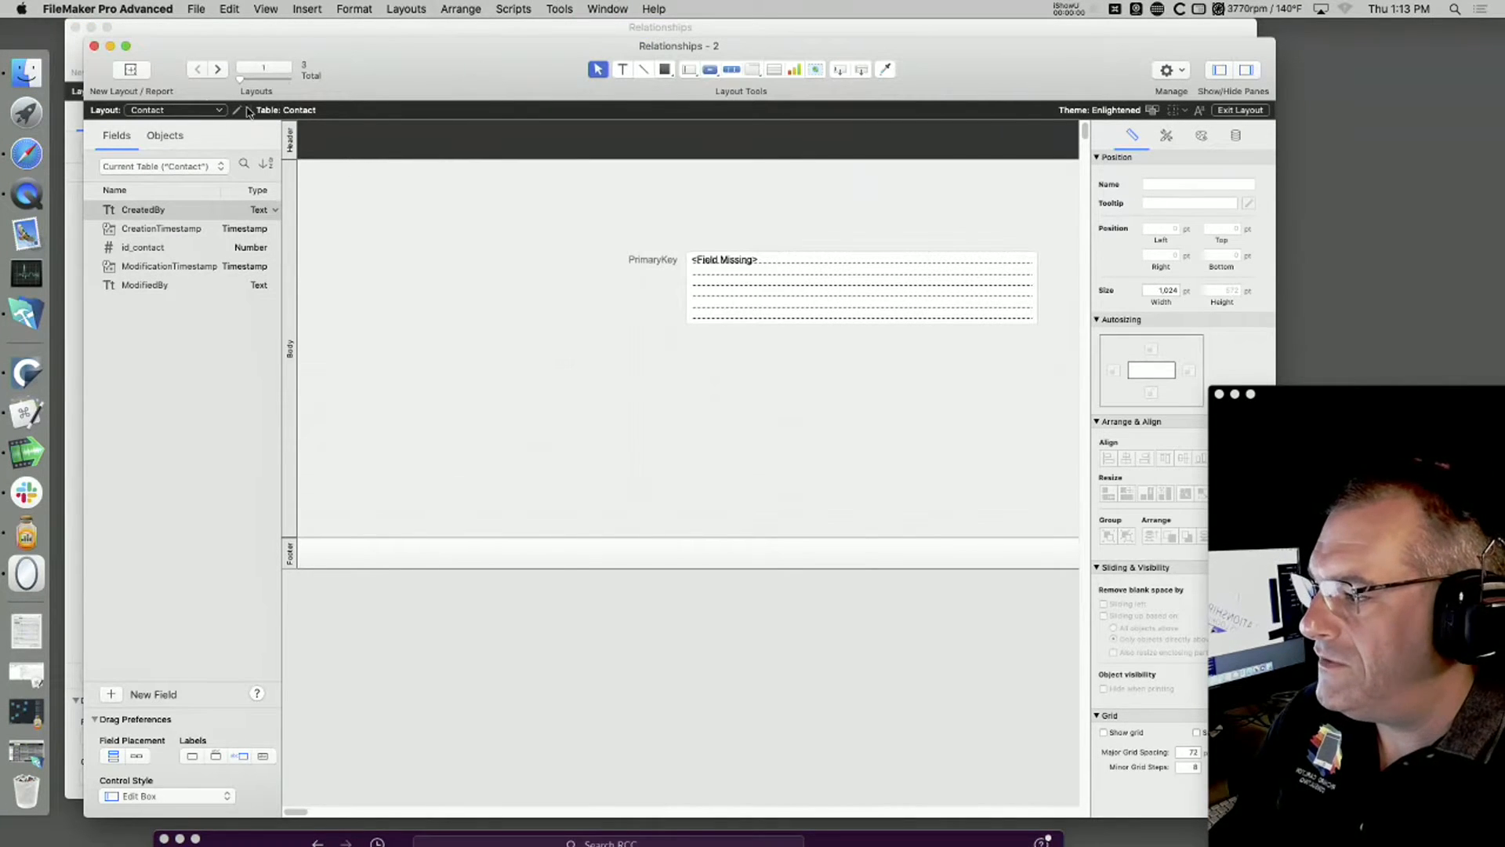
{"action": "left_click", "coordinate": [188, 110]}
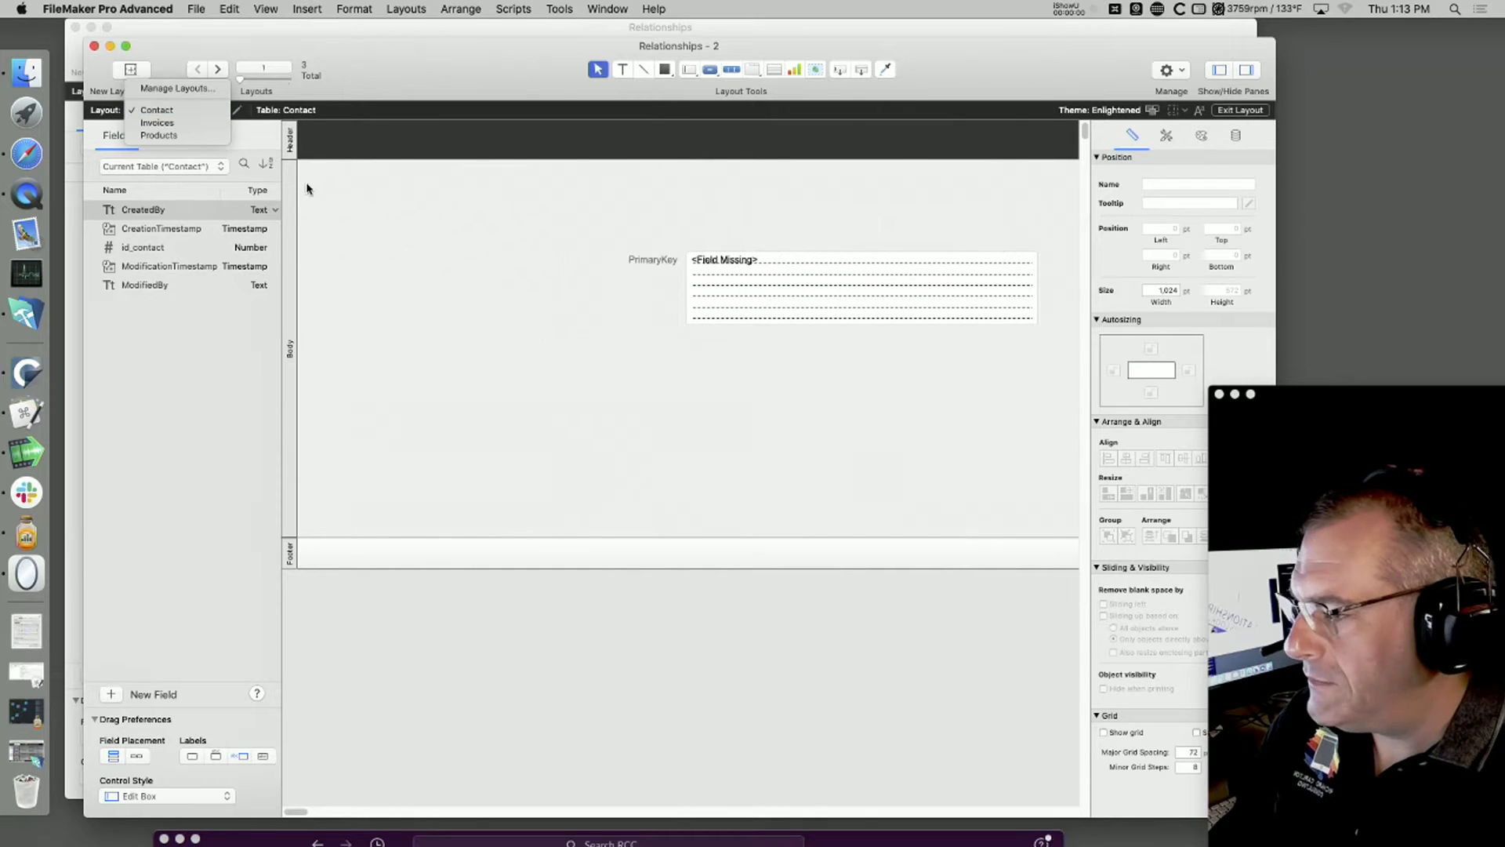
{"action": "left_click", "coordinate": [184, 124]}
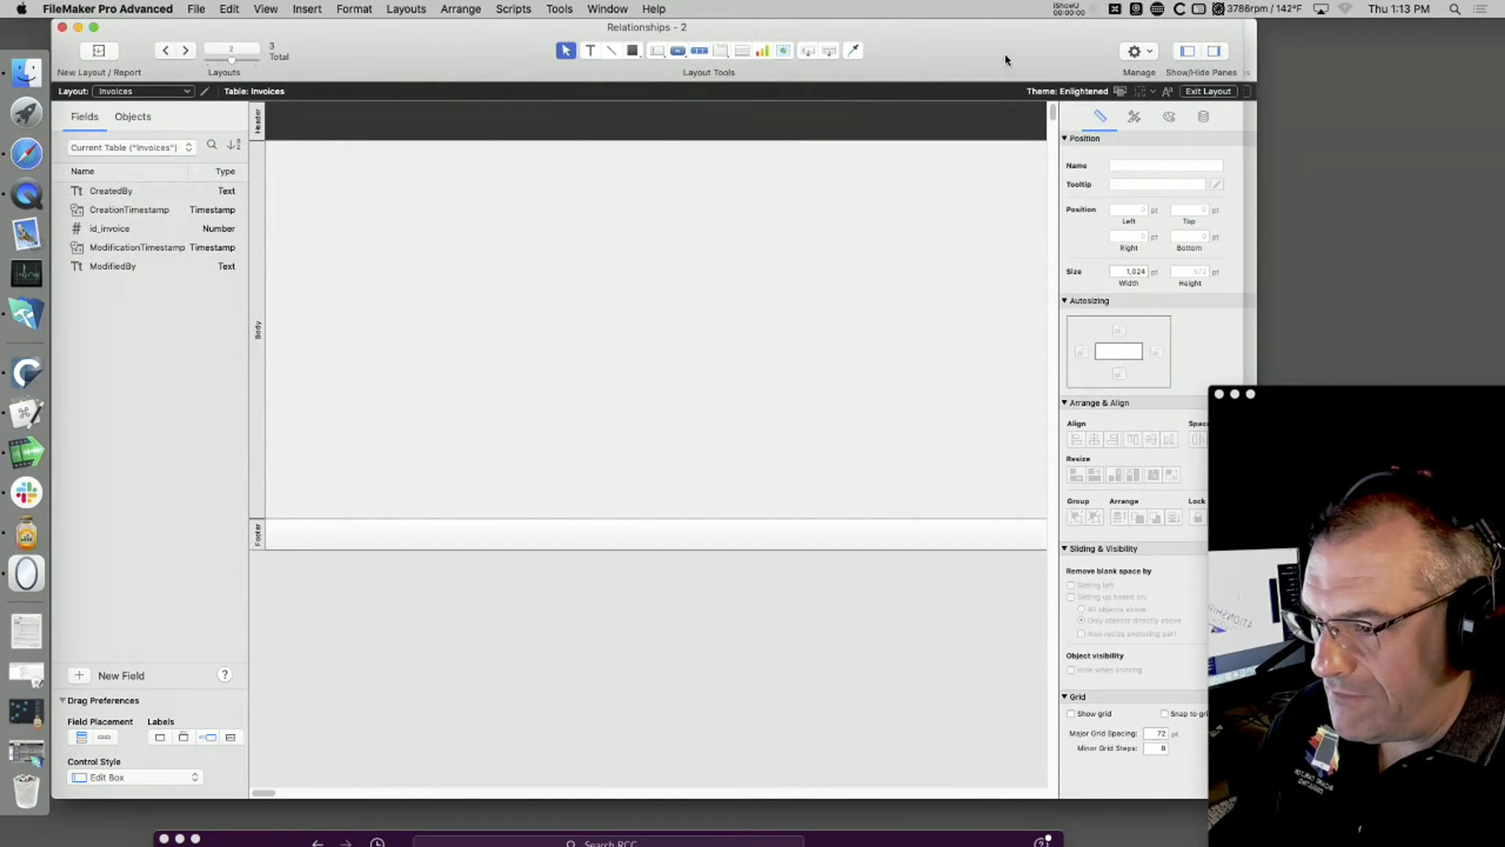
Step: Narrow the Invoices layout in the second window to about 354 pt wide
{"action": "left_click_drag", "start_coordinate": [1010, 57], "coordinate": [647, 8]}
{"action": "left_click_drag", "start_coordinate": [880, 797], "coordinate": [1271, 807]}
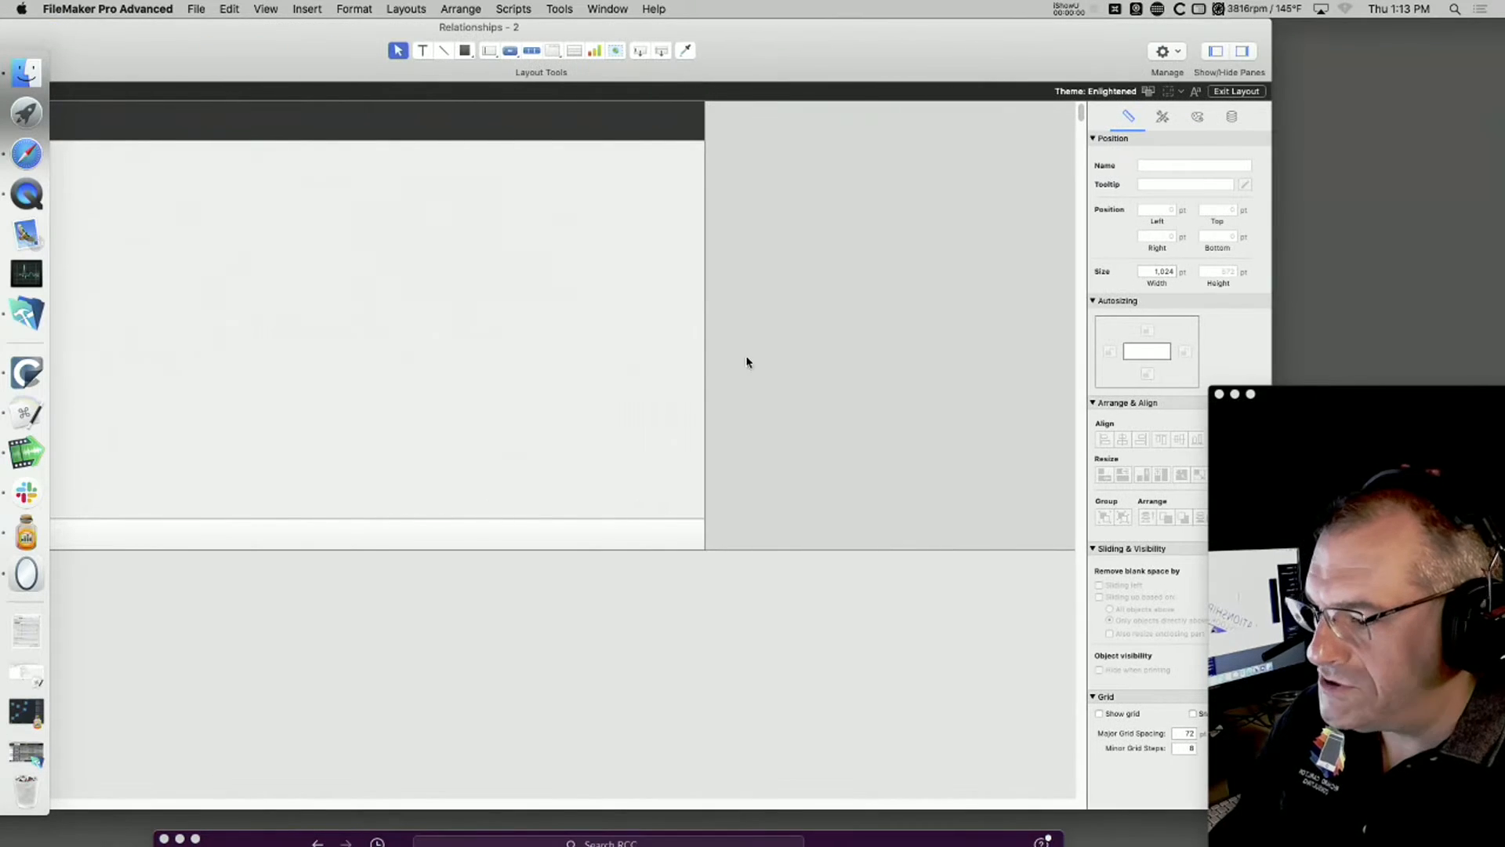
{"action": "left_click_drag", "start_coordinate": [703, 341], "coordinate": [219, 346]}
{"action": "left_click_drag", "start_coordinate": [210, 63], "coordinate": [647, 7]}
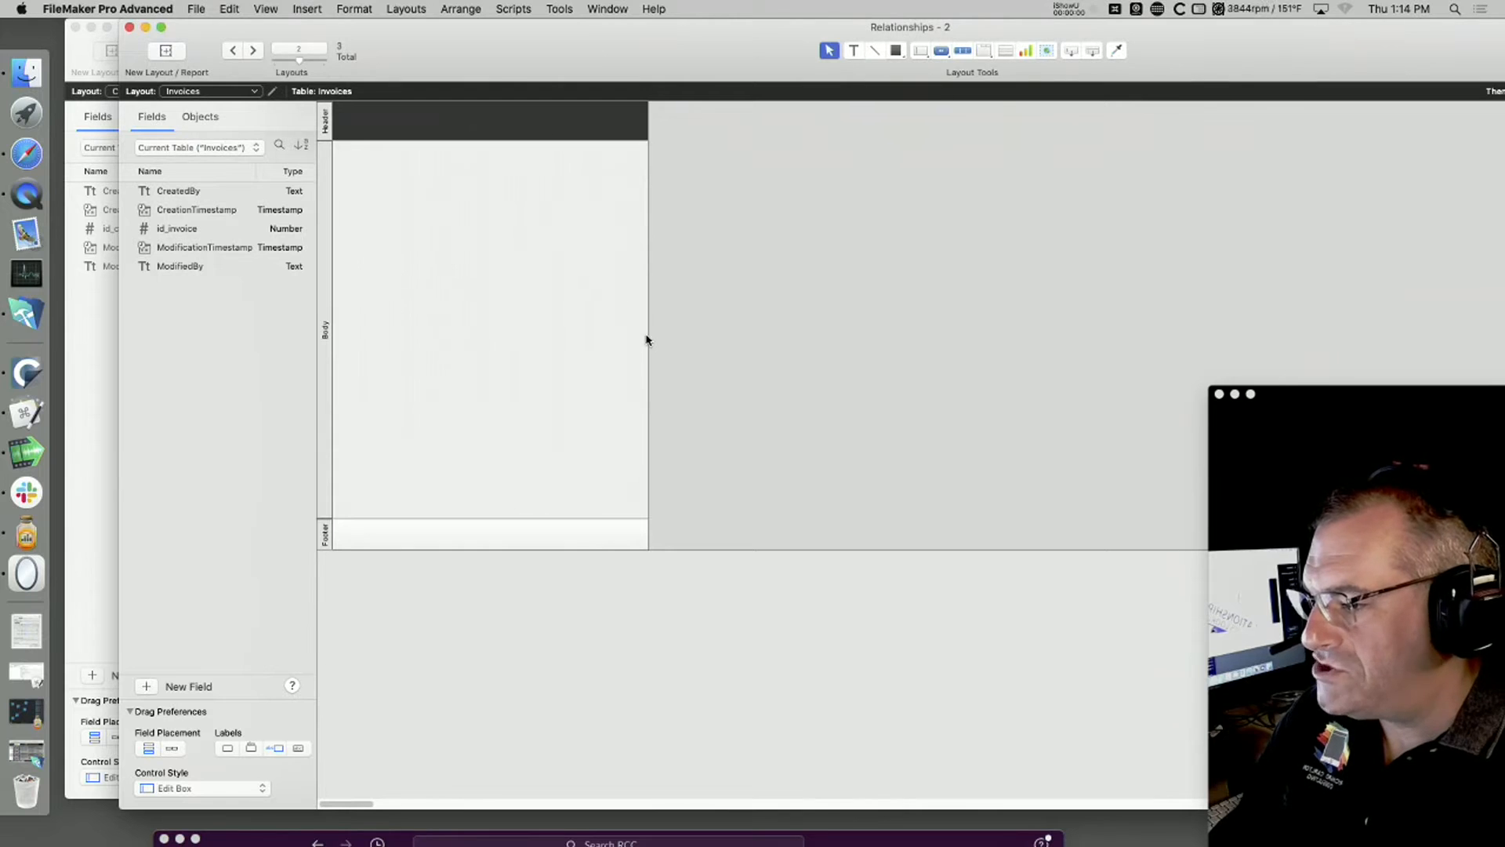
{"action": "left_click_drag", "start_coordinate": [647, 335], "coordinate": [608, 336]}
{"action": "mouse_move", "coordinate": [459, 40]}
{"action": "left_mouse_down"}
{"action": "mouse_move", "coordinate": [51, 50]}
{"action": "mouse_move", "coordinate": [463, 18]}
{"action": "left_mouse_up"}
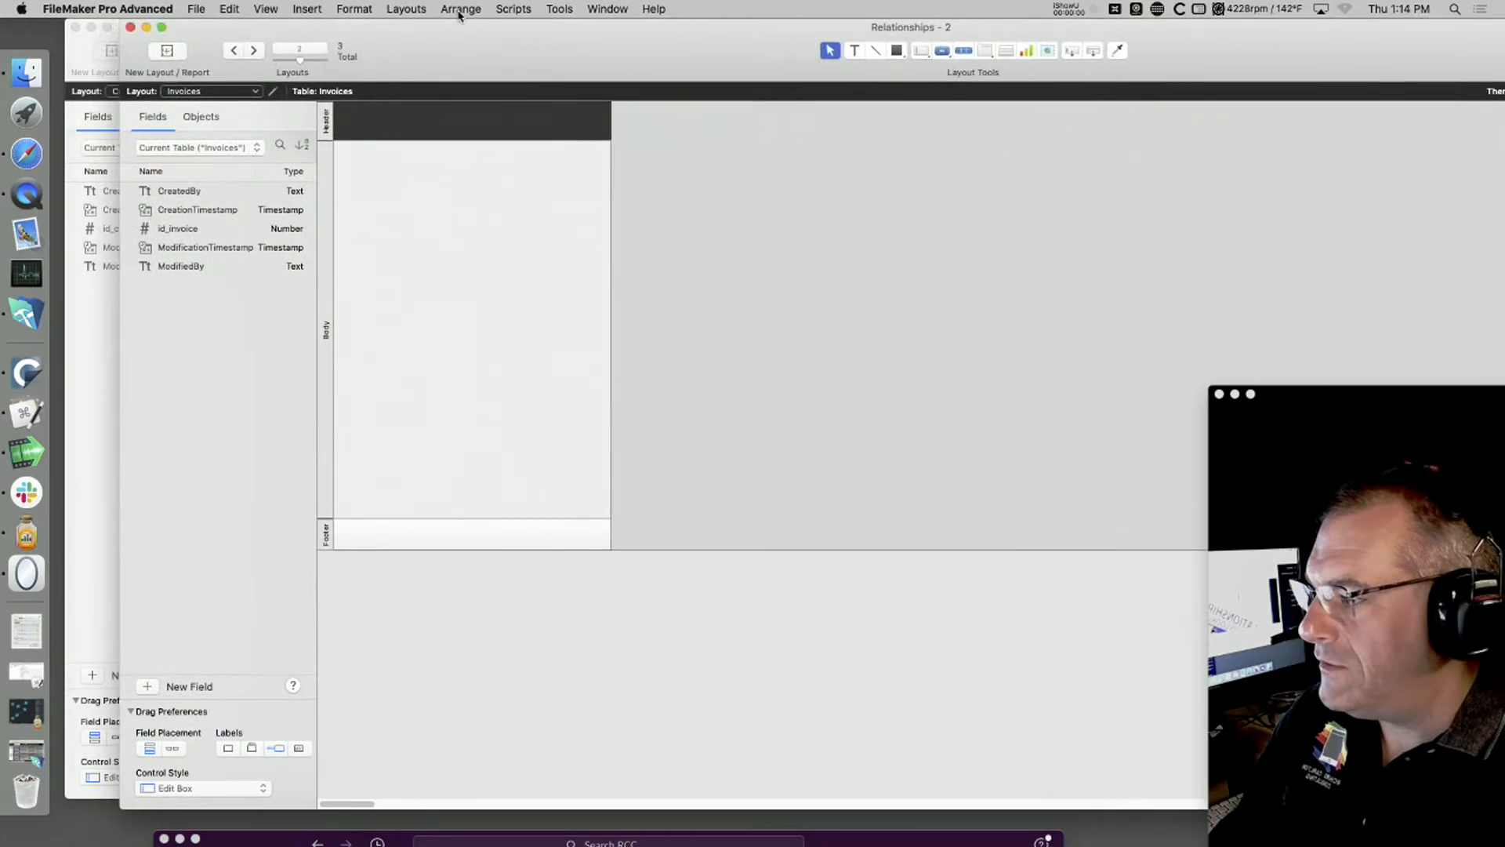
Step: Shrink the Invoices window and reposition it over the Contact window
{"action": "left_click", "coordinate": [182, 92]}
{"action": "left_click", "coordinate": [181, 92]}
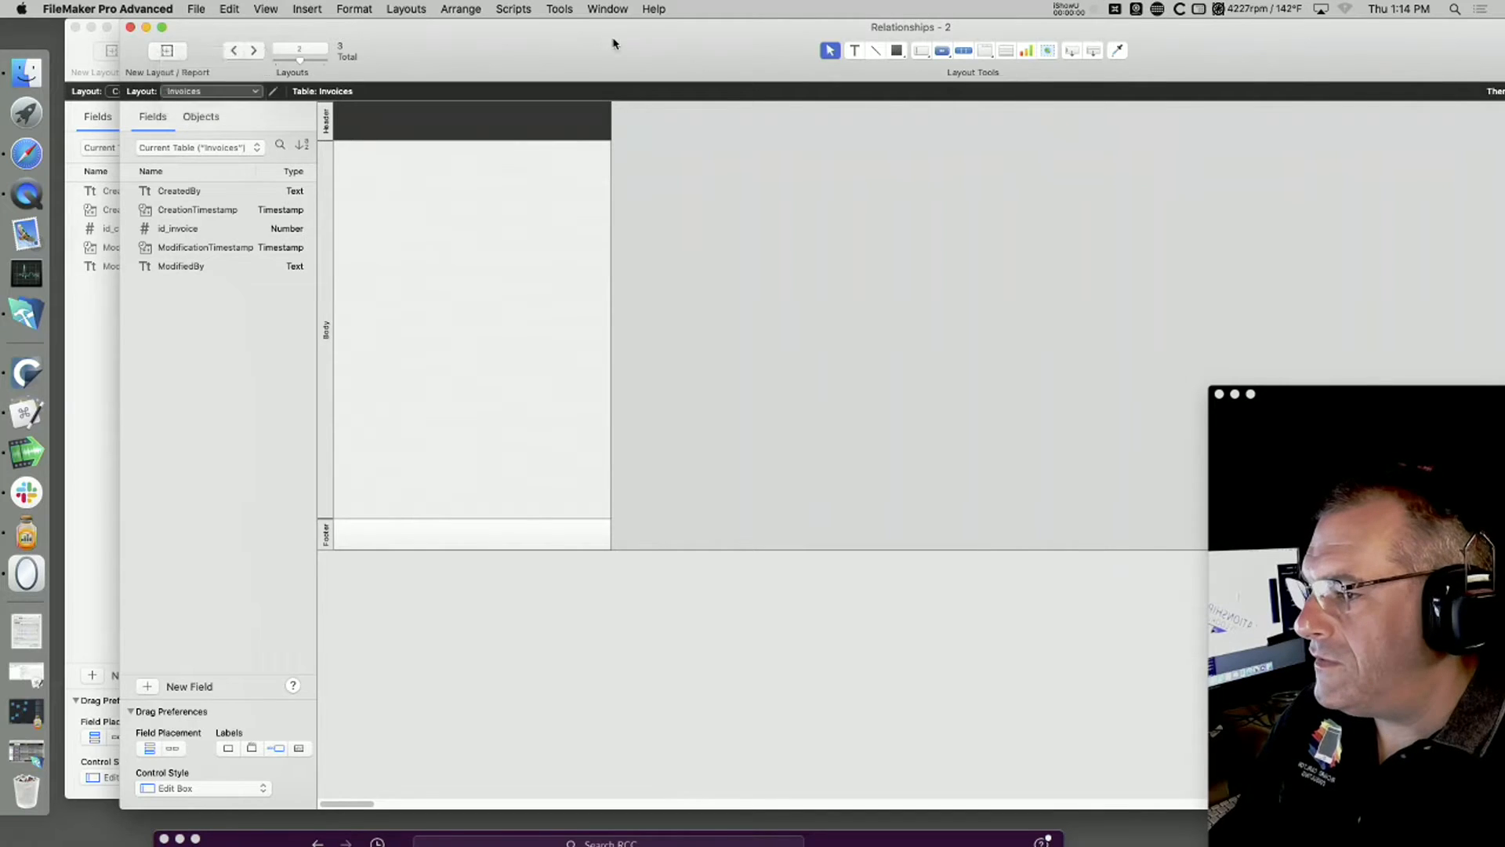
{"action": "left_click_drag", "start_coordinate": [614, 40], "coordinate": [1, 4]}
{"action": "left_click_drag", "start_coordinate": [1084, 806], "coordinate": [477, 803]}
{"action": "left_click_drag", "start_coordinate": [286, 35], "coordinate": [961, 117]}
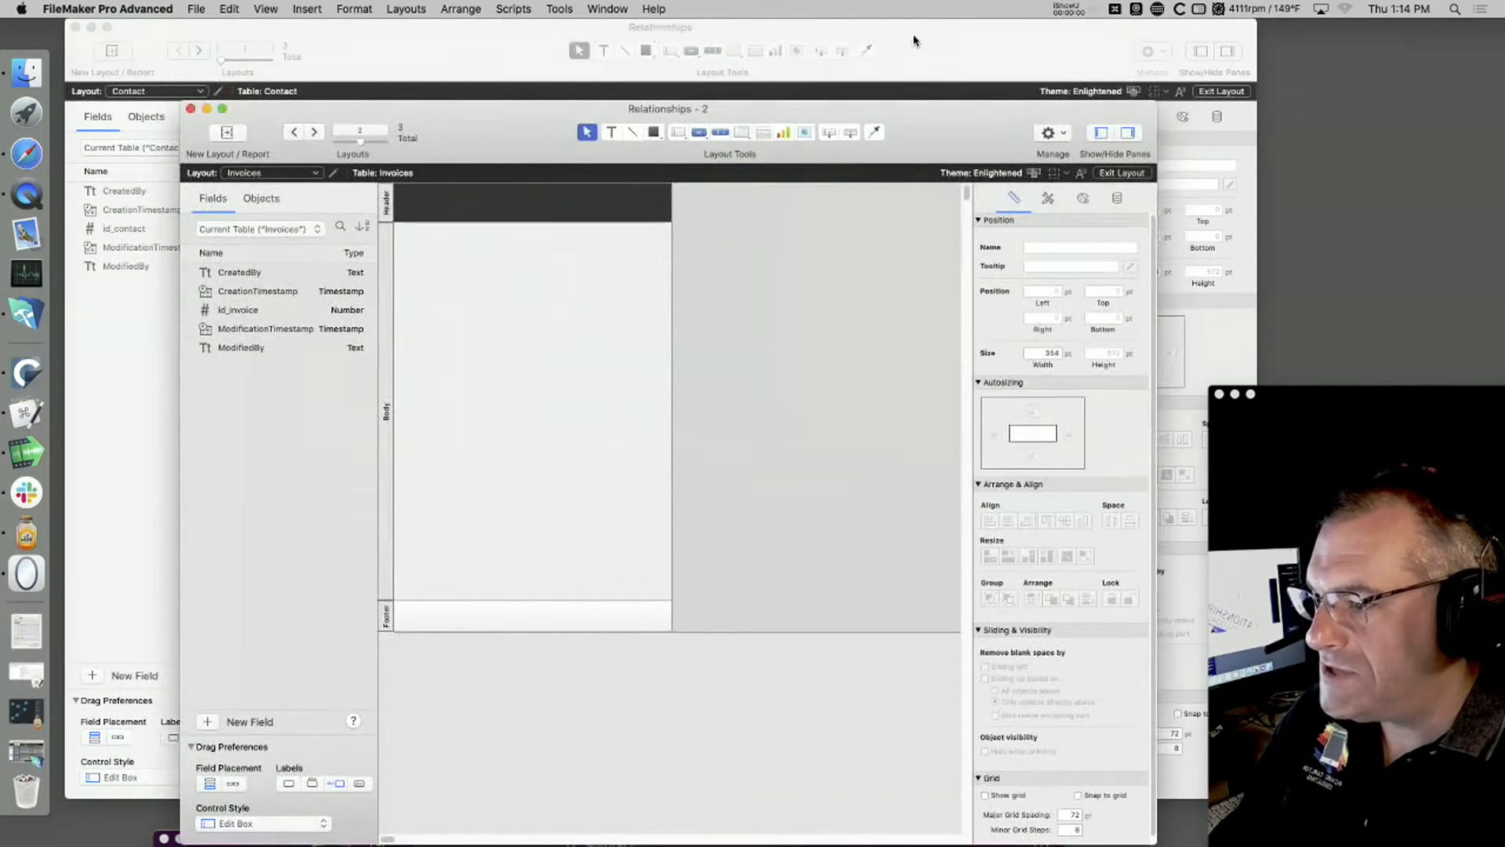
Step: Shrink the Contact window, and move the Invoices window slightly up and over, leaving the Contact field list partly uncovered
{"action": "left_click", "coordinate": [914, 26]}
{"action": "left_click_drag", "start_coordinate": [1330, 397], "coordinate": [1502, 531]}
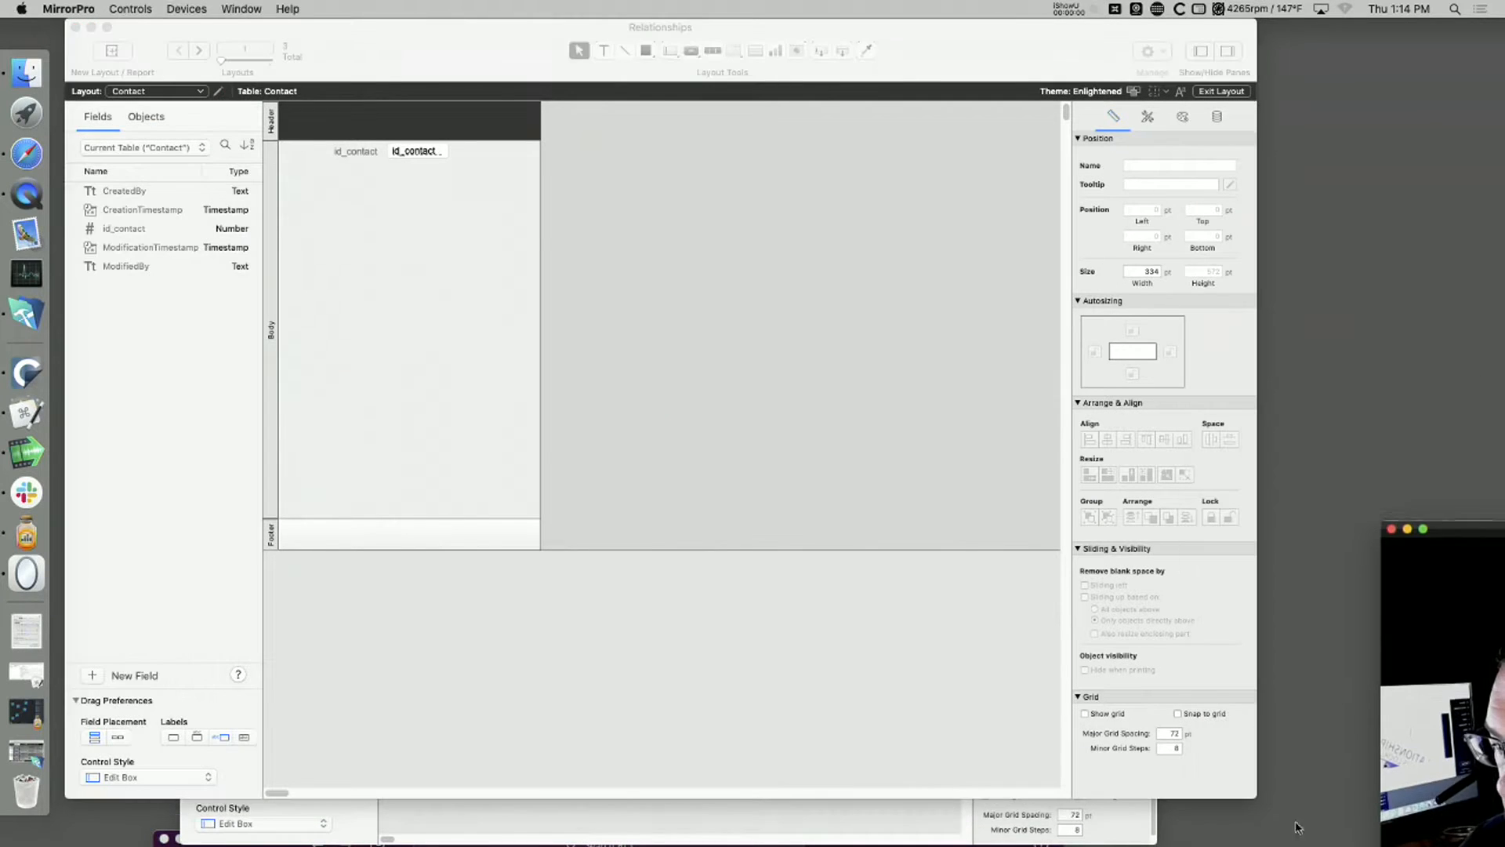
{"action": "left_click_drag", "start_coordinate": [1255, 796], "coordinate": [830, 639]}
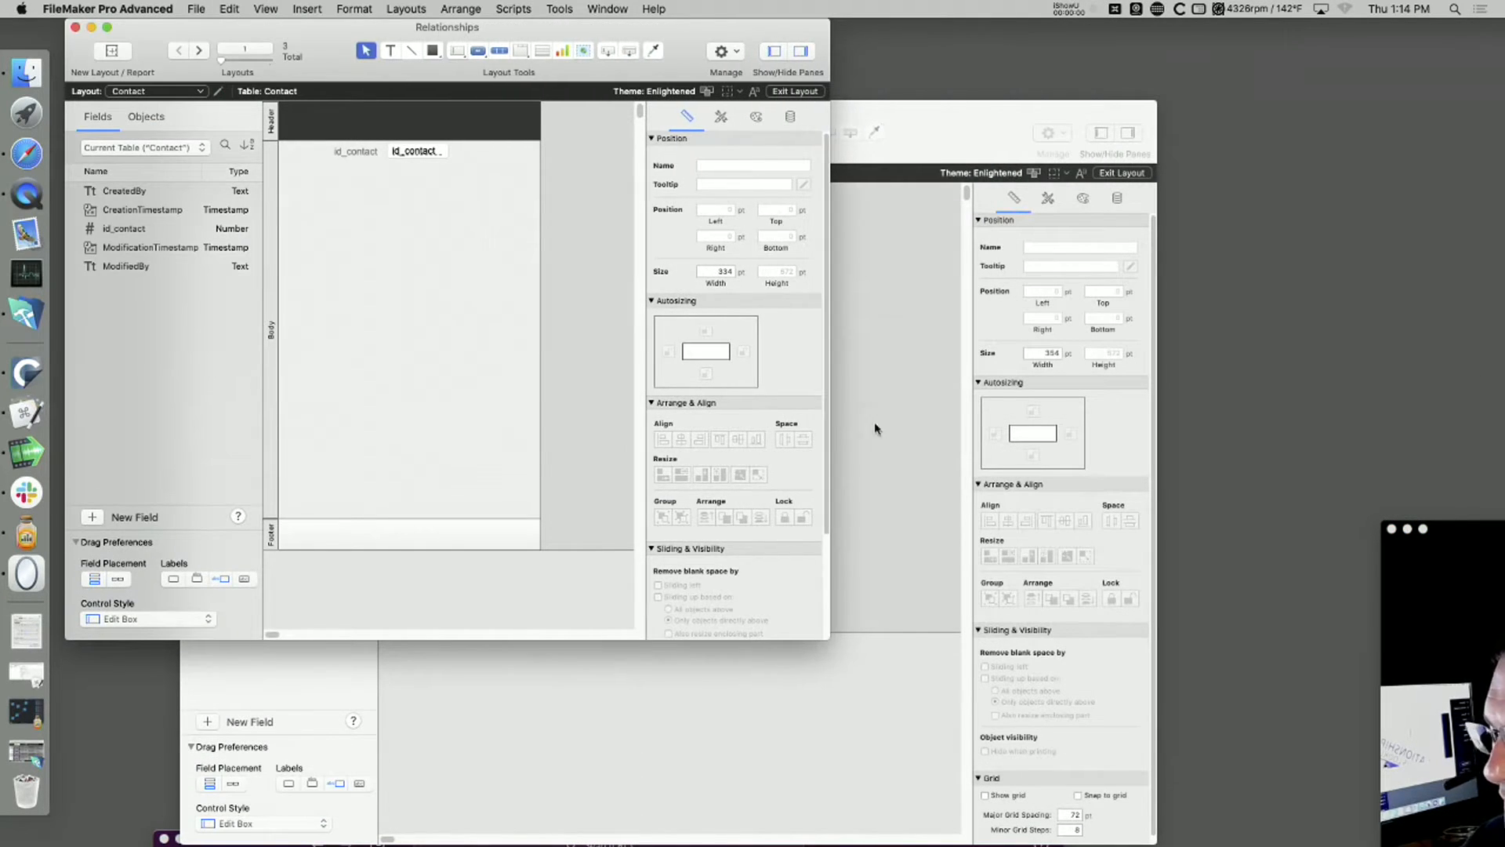
{"action": "left_click", "coordinate": [854, 437]}
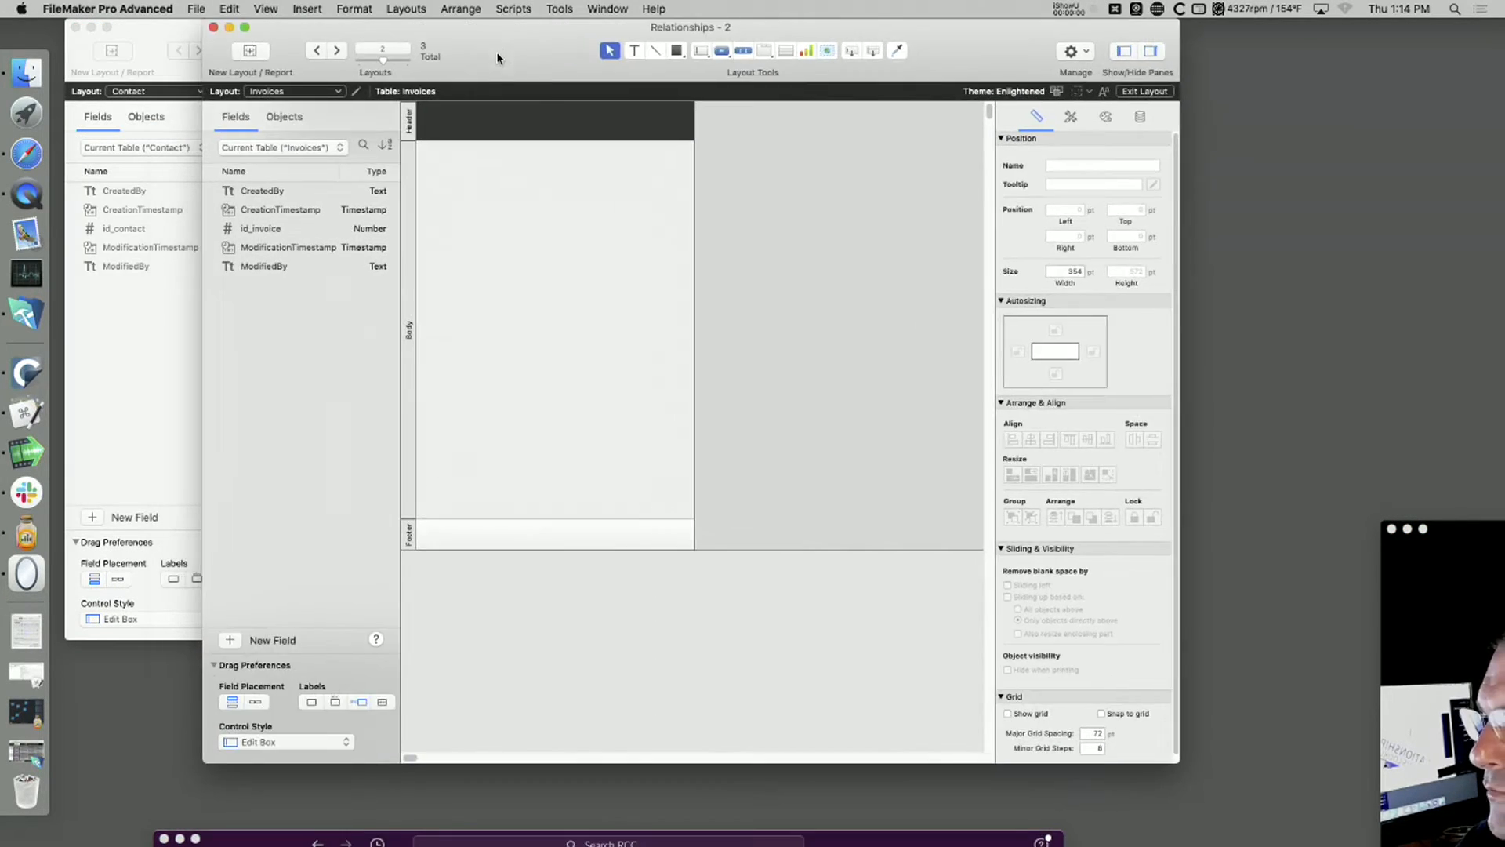
{"action": "left_click_drag", "start_coordinate": [474, 133], "coordinate": [499, 94]}
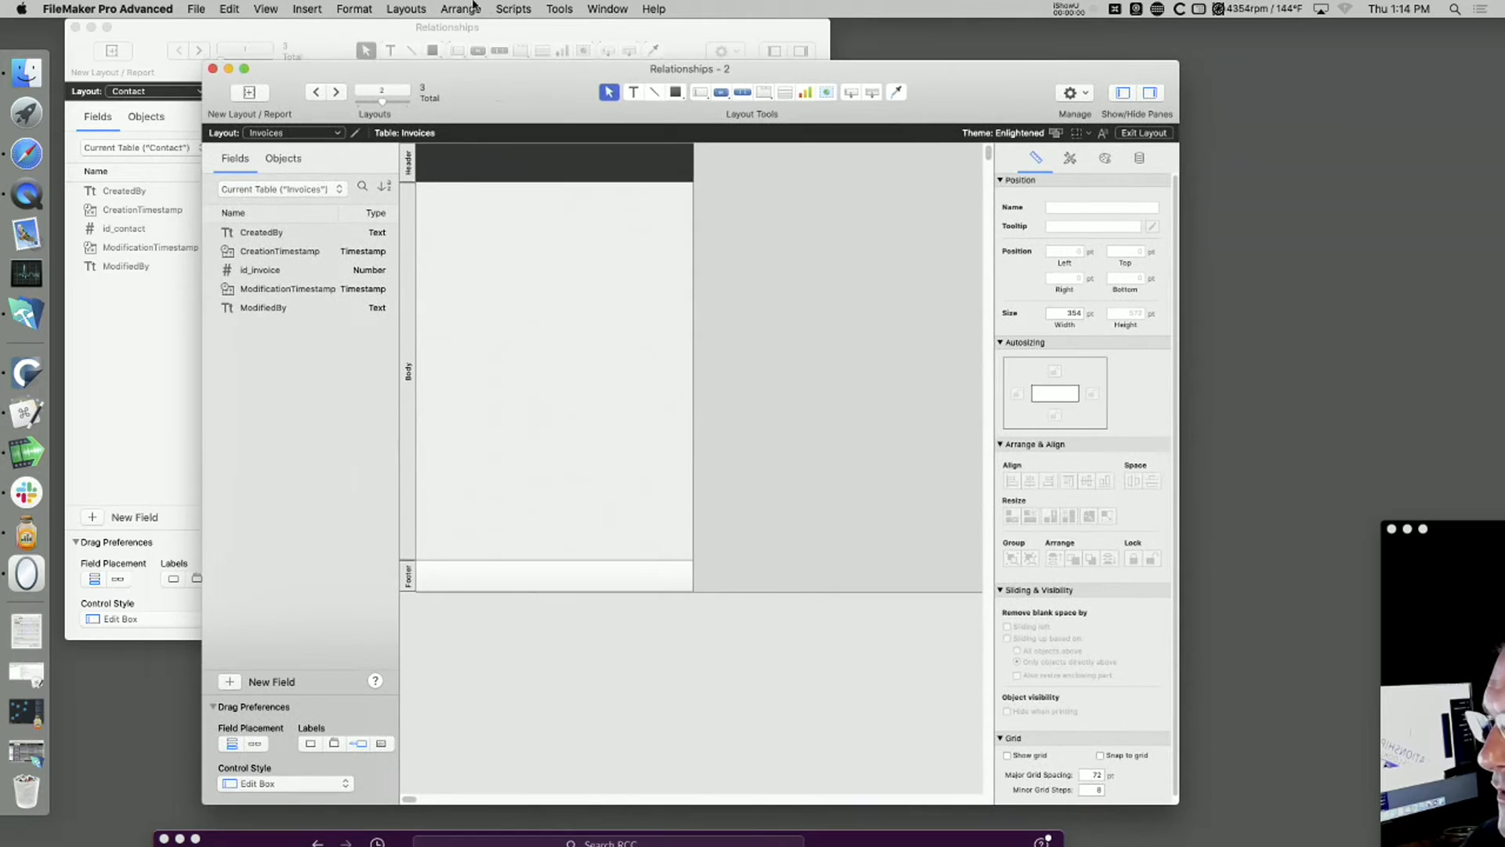
Step: Open a third window of the Relationships file on the Products layout and offset it so the Invoices field list stays uncovered
{"action": "left_click", "coordinate": [584, 6]}
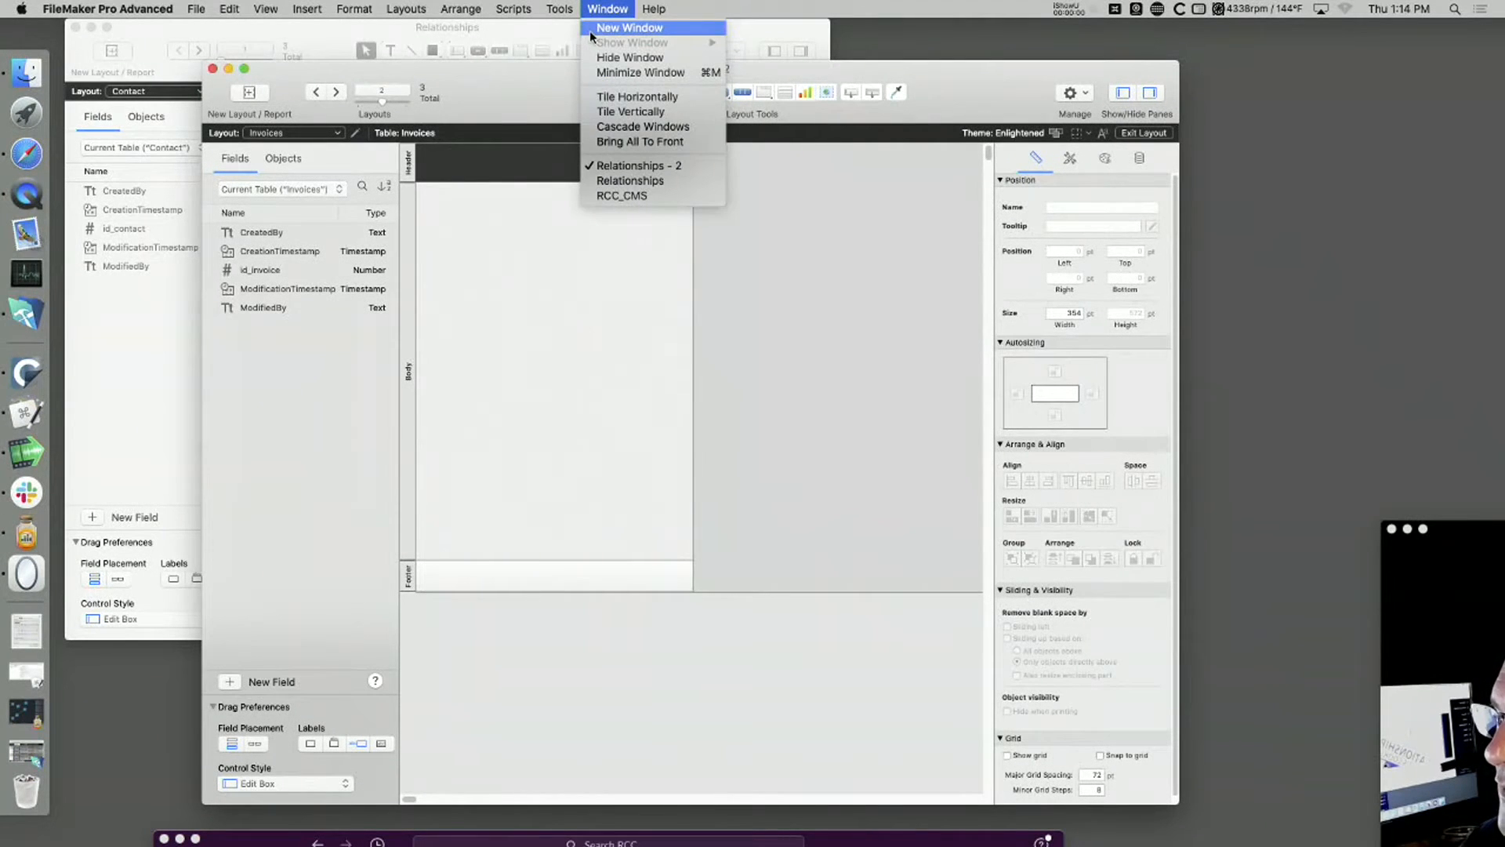
{"action": "left_click", "coordinate": [593, 30]}
{"action": "left_click", "coordinate": [337, 153]}
{"action": "left_click", "coordinate": [336, 165]}
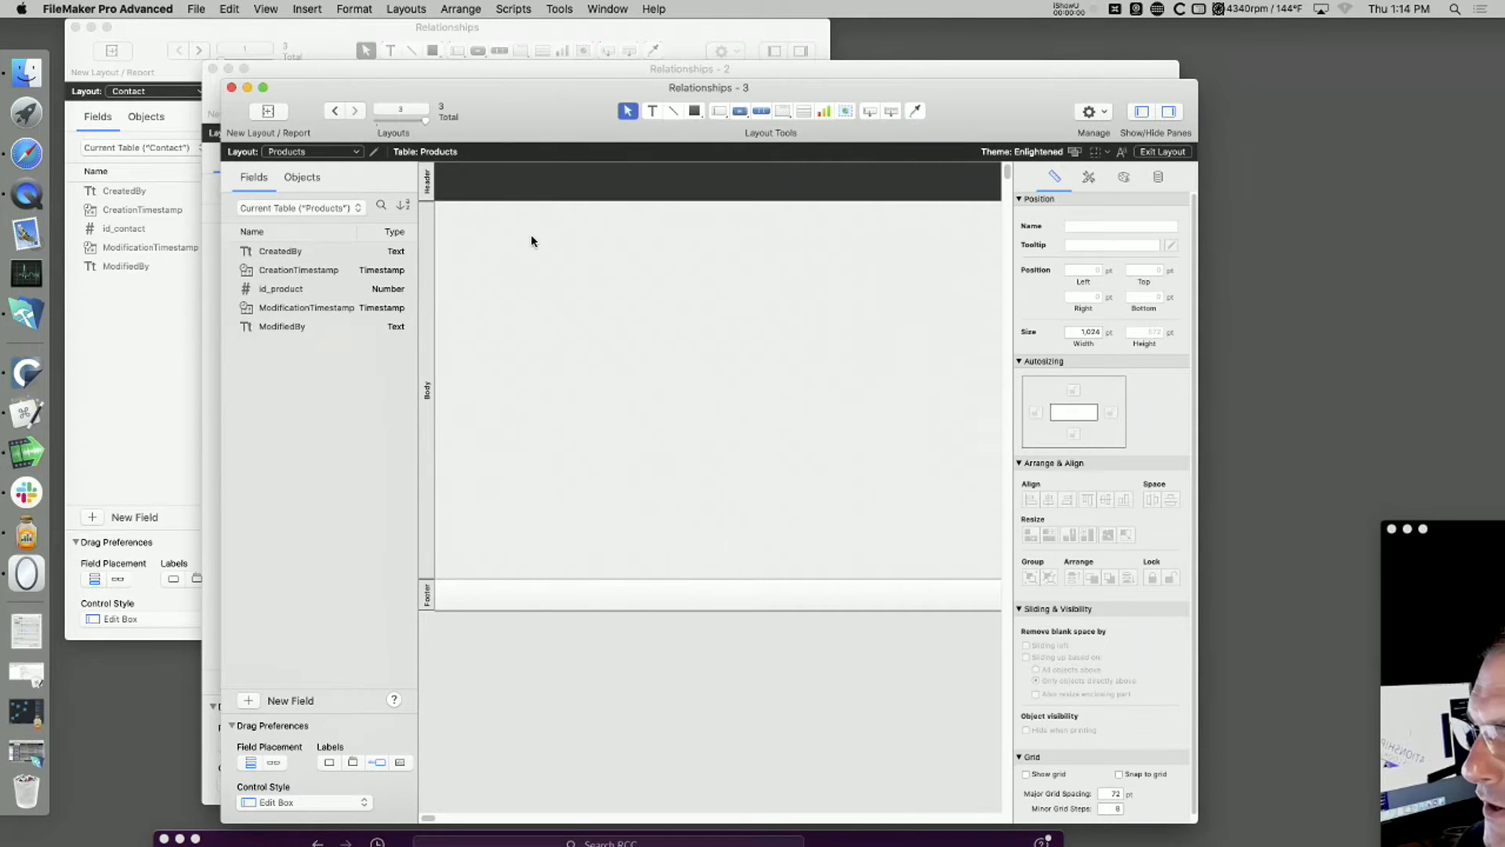
{"action": "left_click_drag", "start_coordinate": [536, 81], "coordinate": [774, 82]}
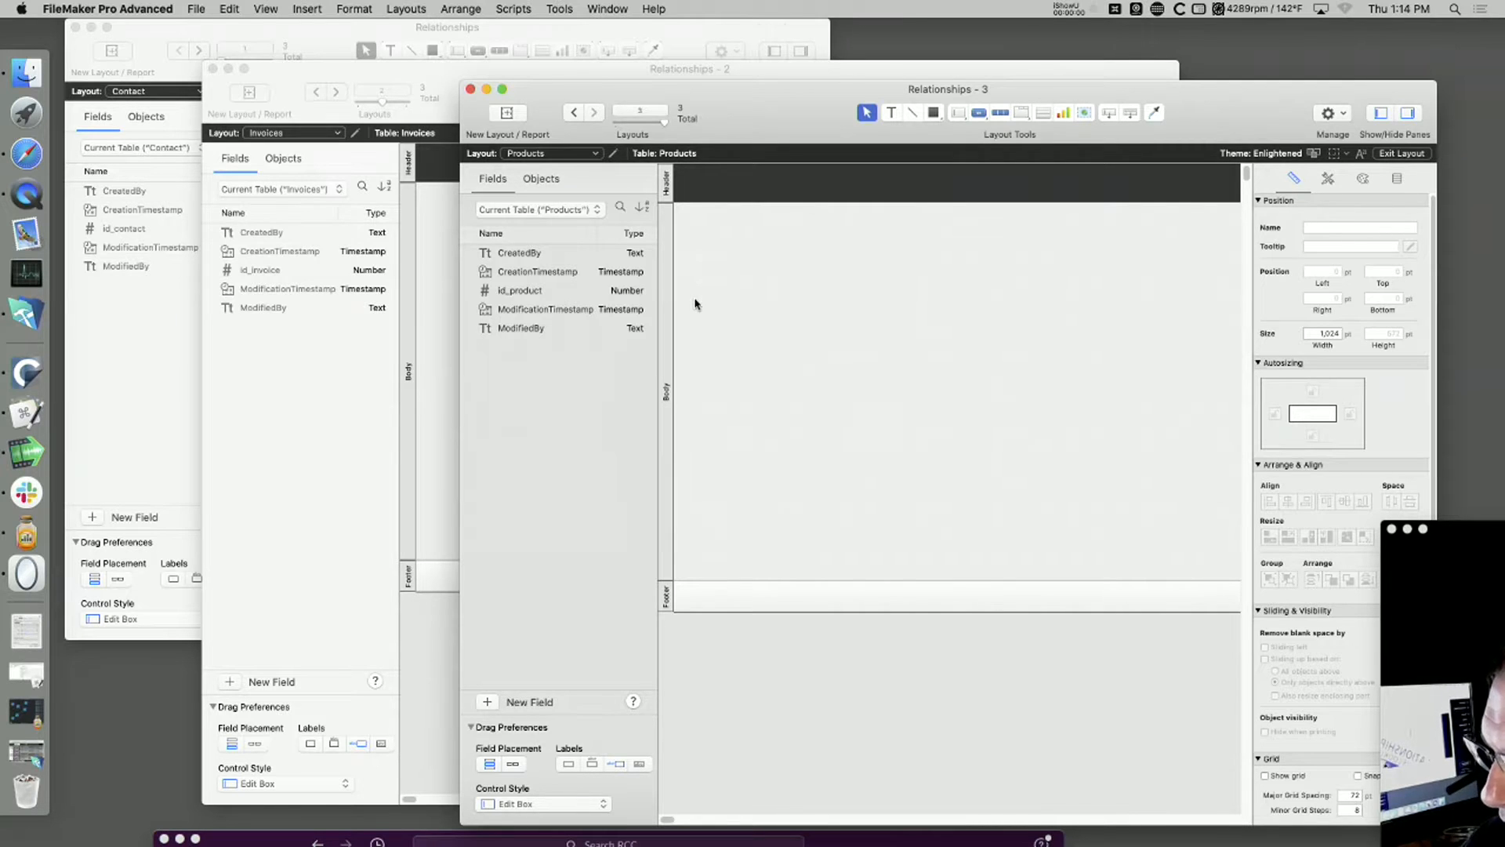
Step: Open the database definition and examine the relationships graph and the list of Contact, Invoices and Products tables
{"action": "key", "text": "super+shift+d"}
{"action": "left_click", "coordinate": [834, 55]}
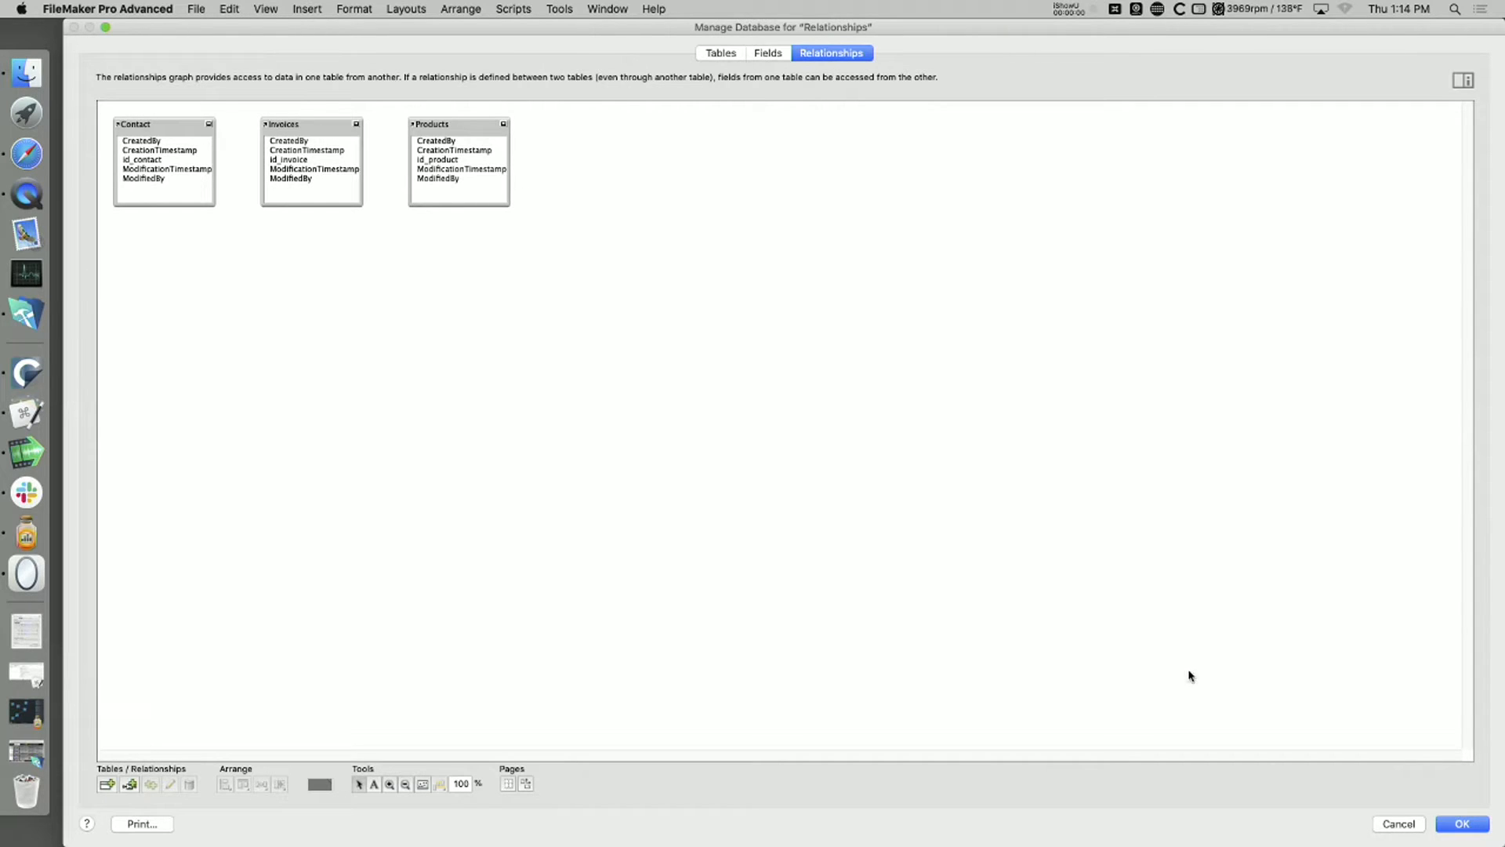
{"action": "left_click", "coordinate": [731, 58]}
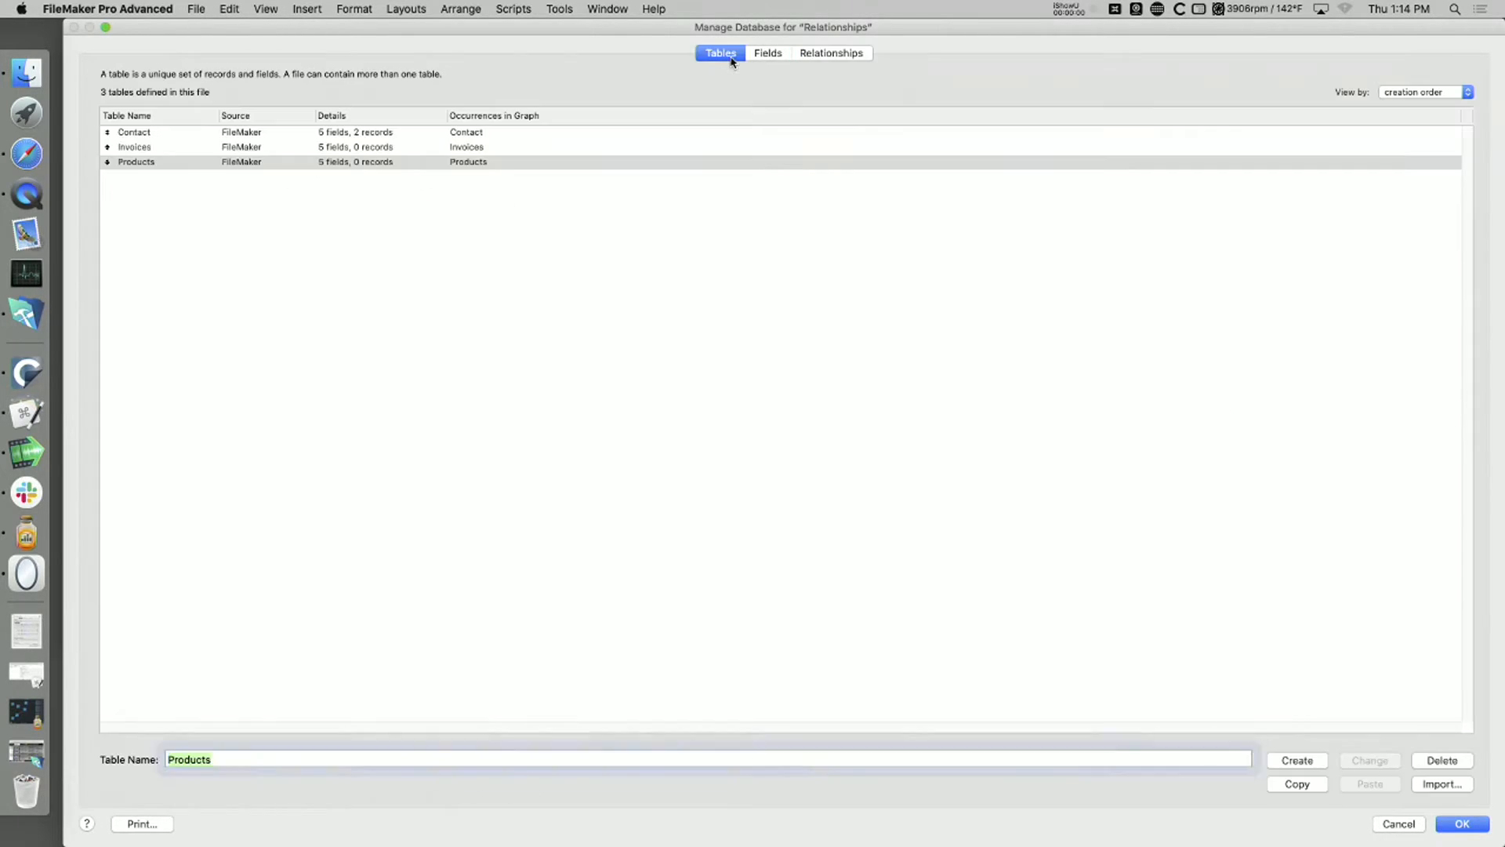
{"action": "left_click", "coordinate": [148, 132]}
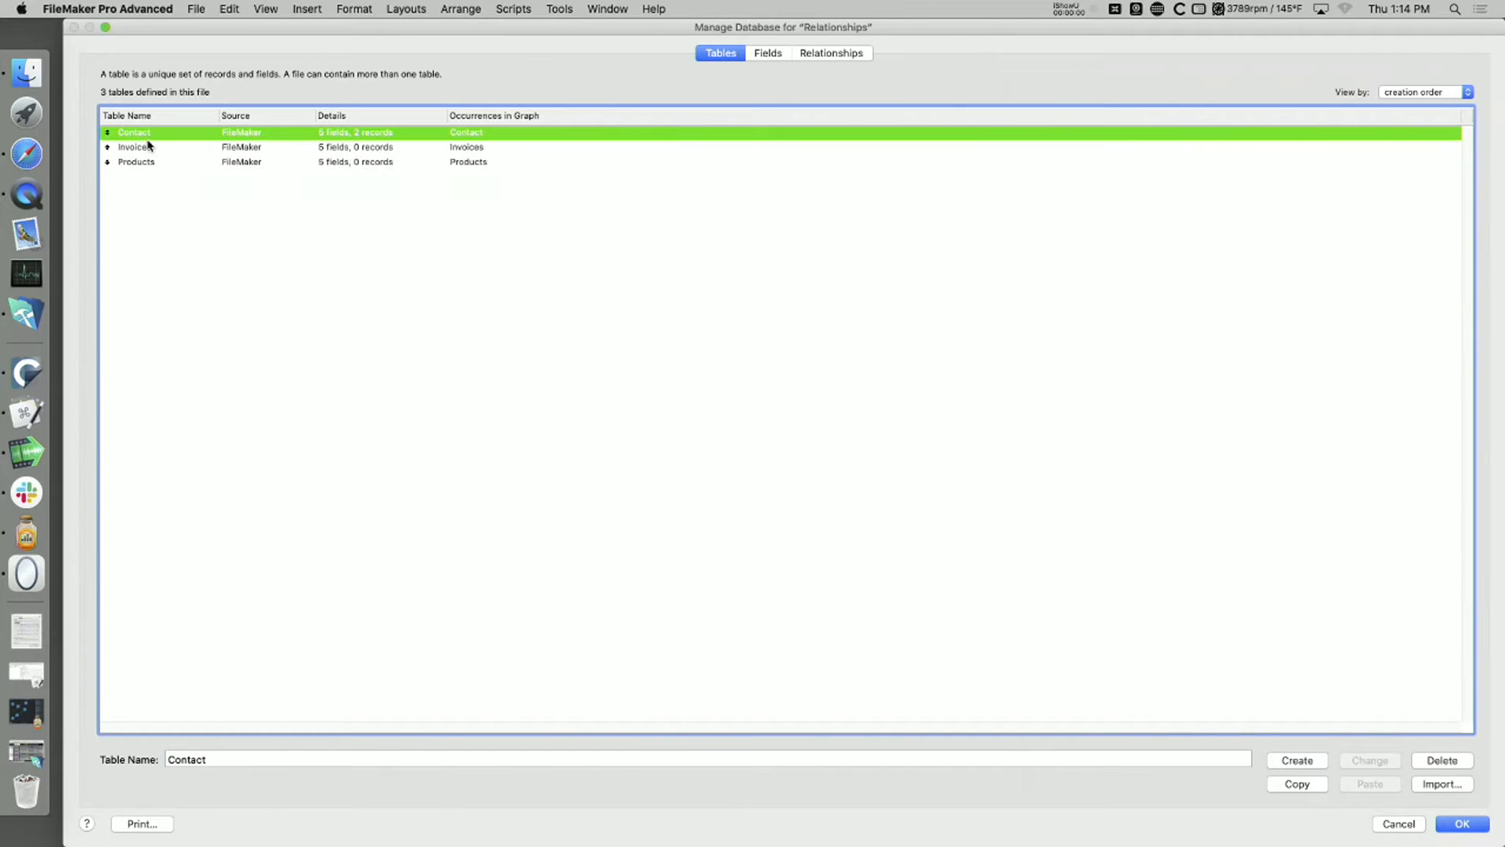
{"action": "left_click", "coordinate": [148, 147]}
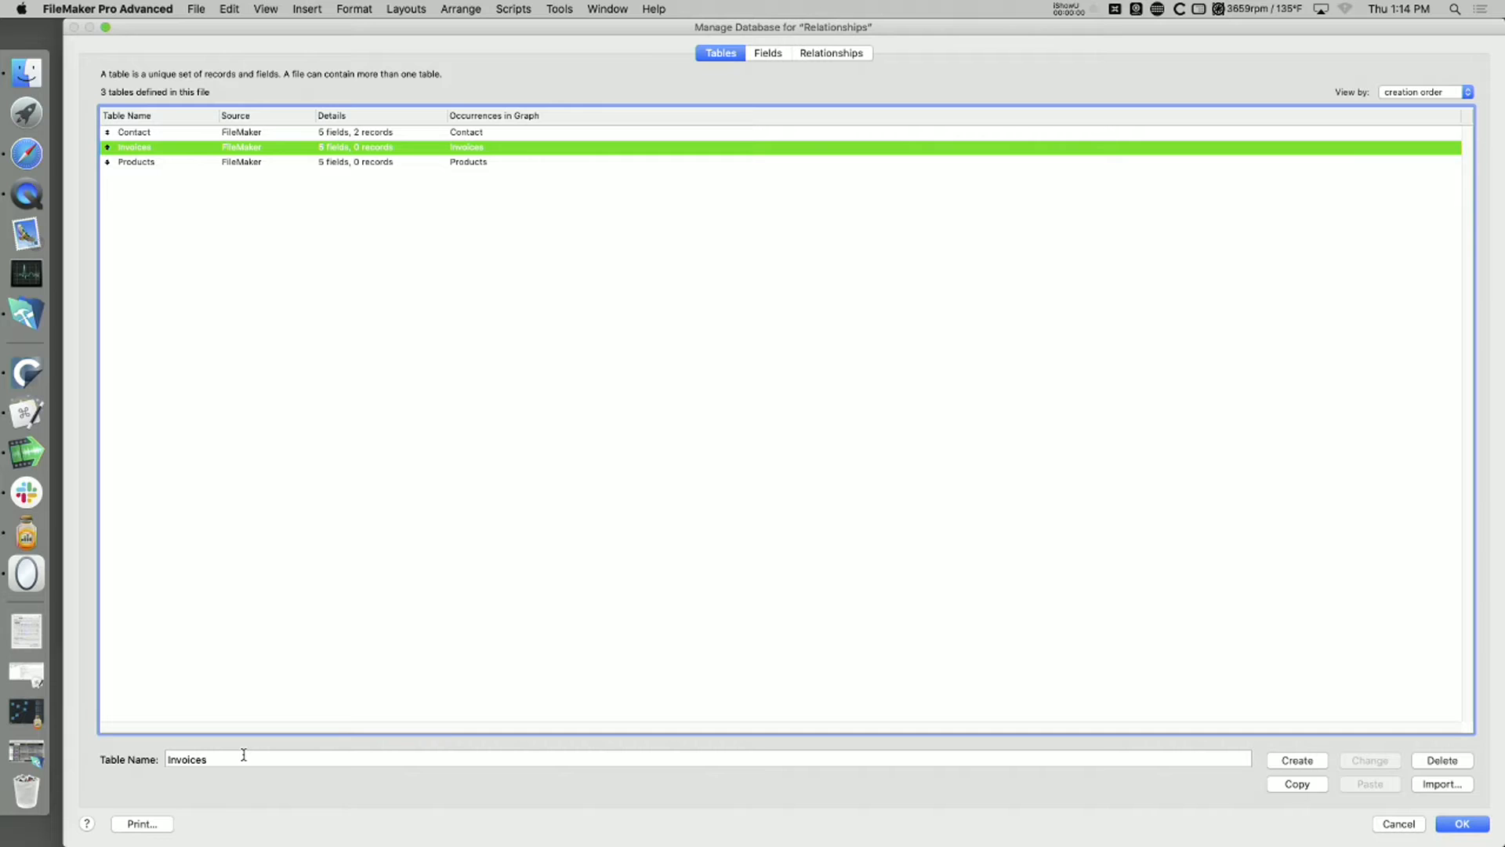
{"action": "key", "text": "super+Tab"}
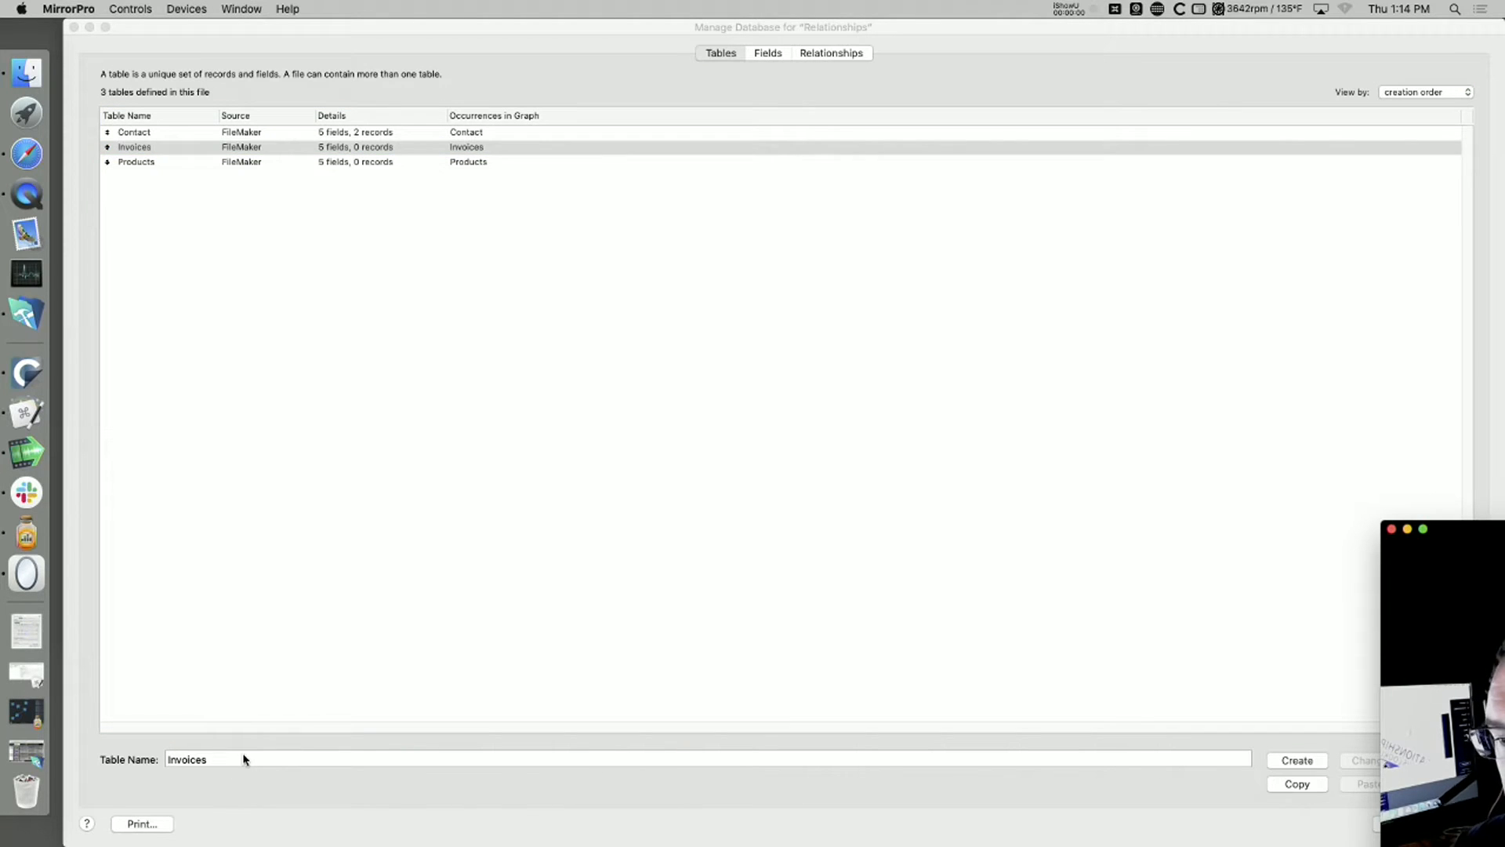
{"action": "left_click_drag", "start_coordinate": [1472, 532], "coordinate": [1267, 445]}
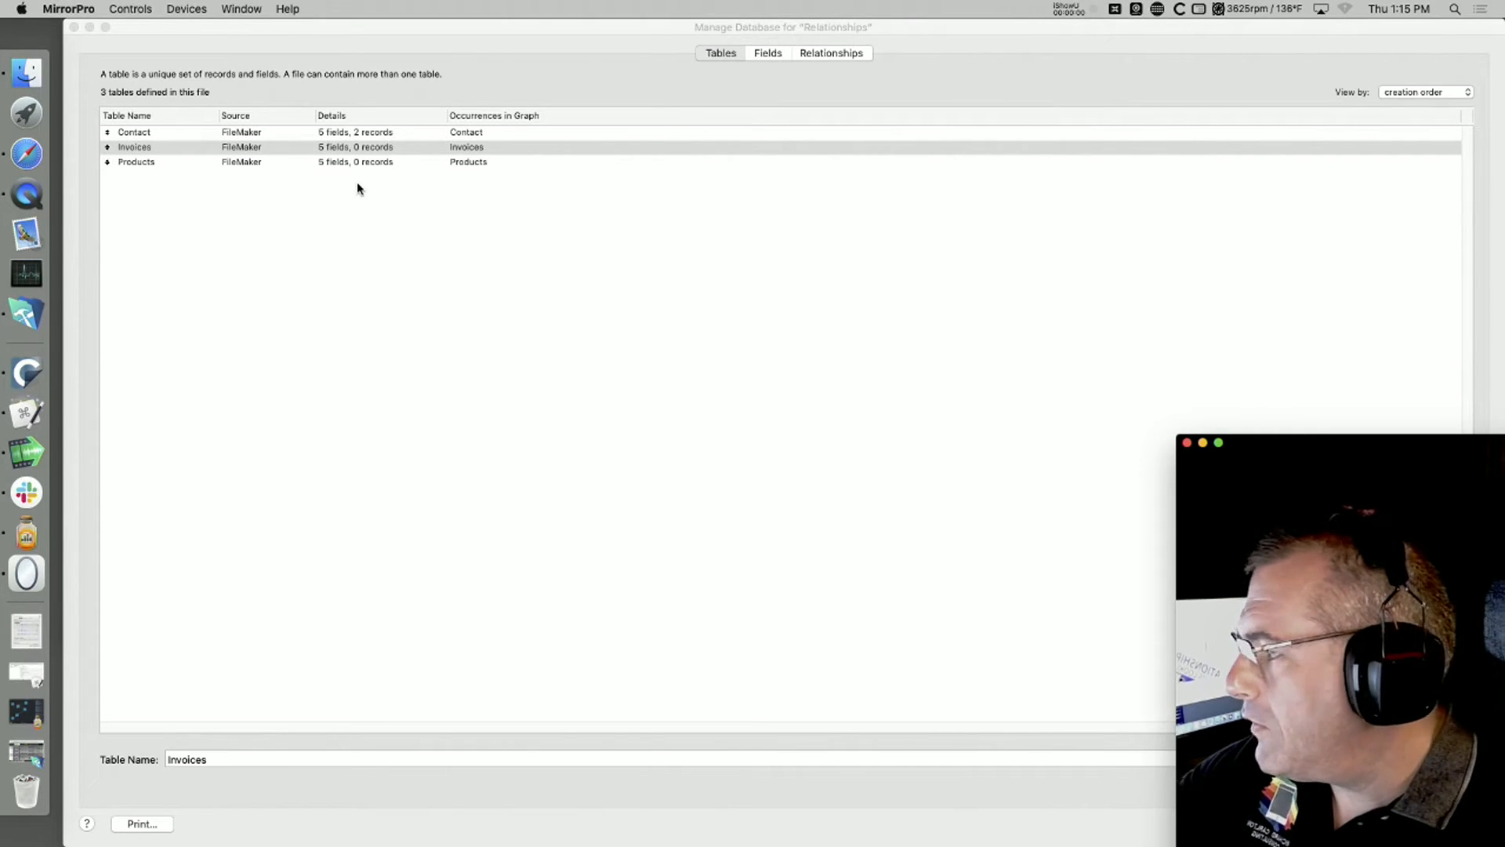
{"action": "left_click", "coordinate": [373, 228]}
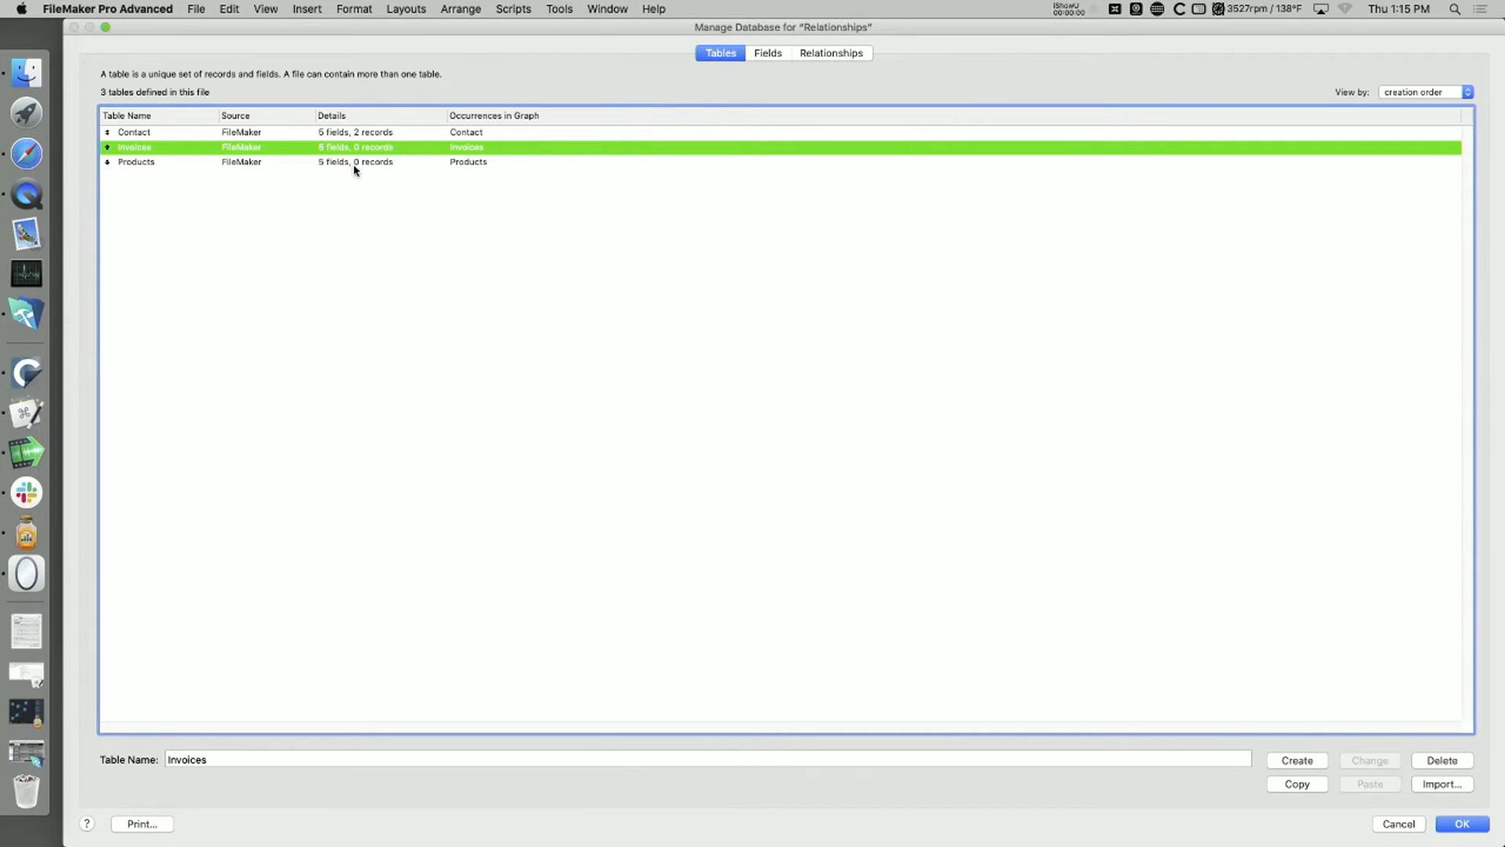
Step: Open the field definitions of the Invoices table and create a foreign key field named id_contact_ƒ
{"action": "left_click", "coordinate": [207, 131]}
{"action": "left_click", "coordinate": [208, 149]}
{"action": "double_click", "coordinate": [289, 149]}
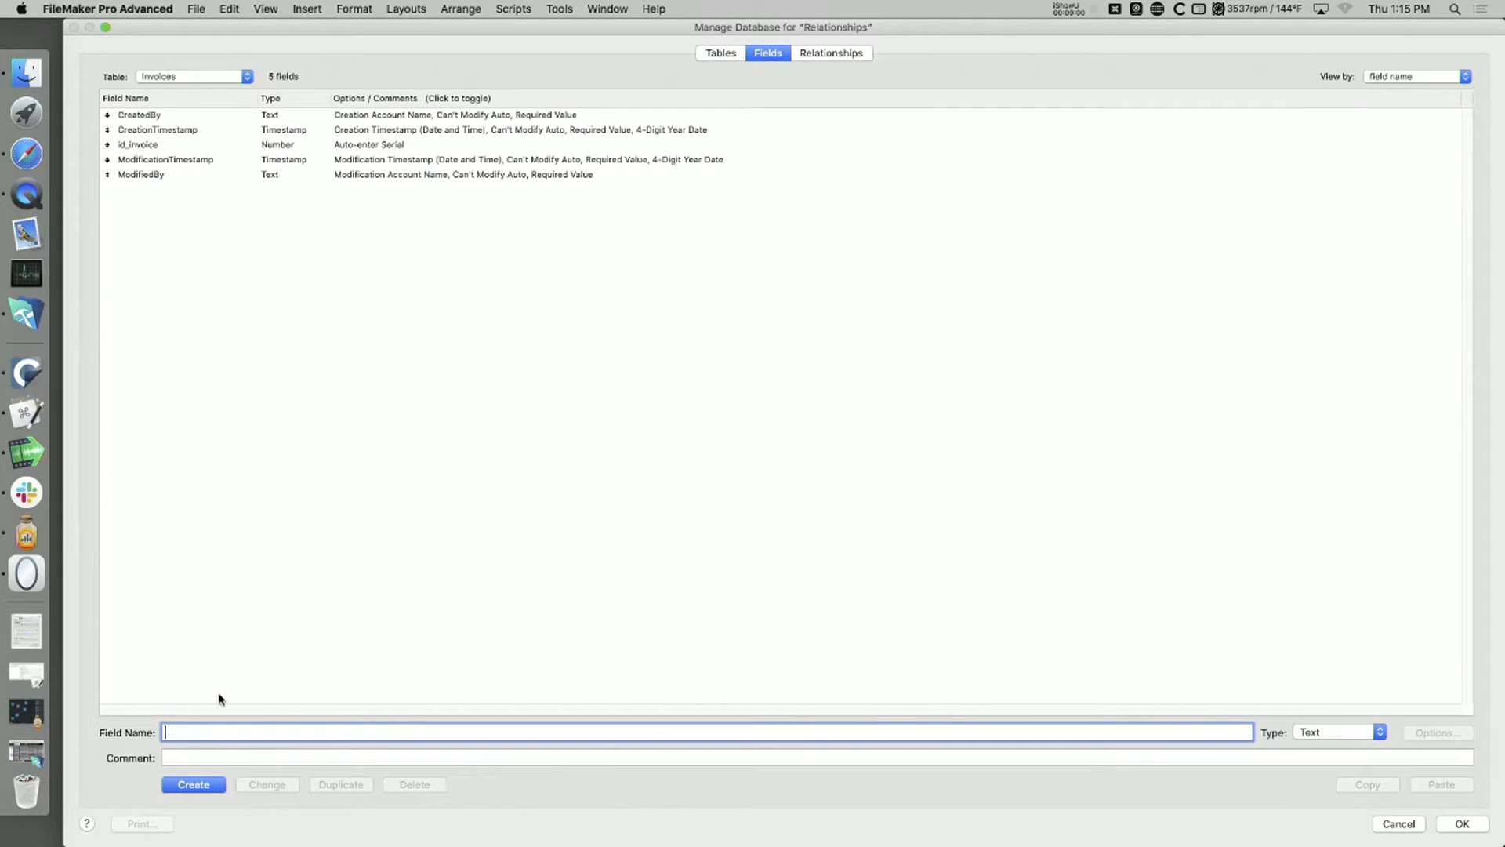
{"action": "type", "text": "id_"}
{"action": "key", "text": "super+Tab"}
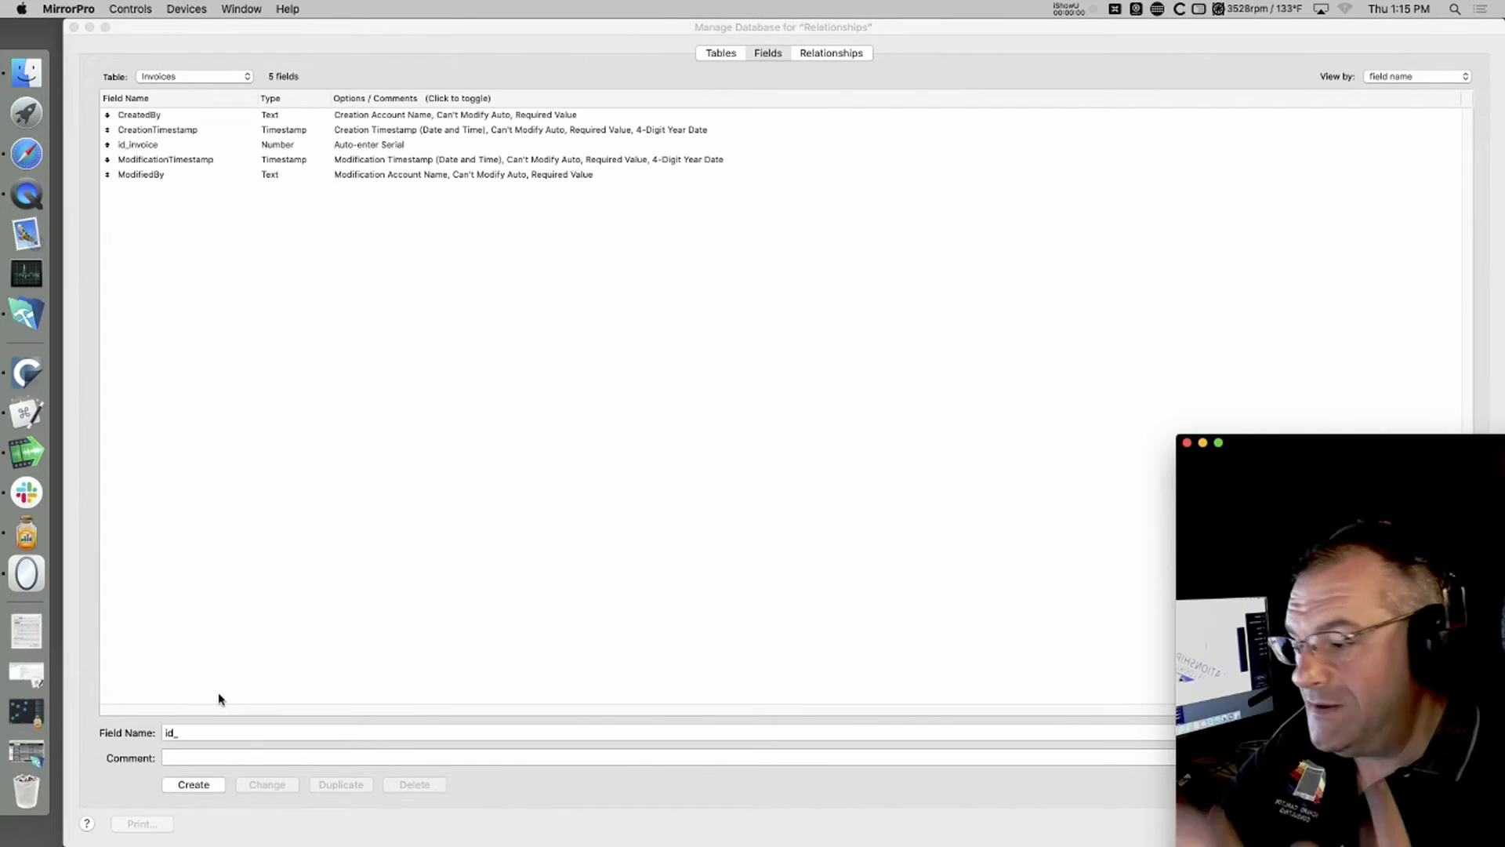
{"action": "left_click", "coordinate": [149, 778]}
{"action": "type", "text": "con"}
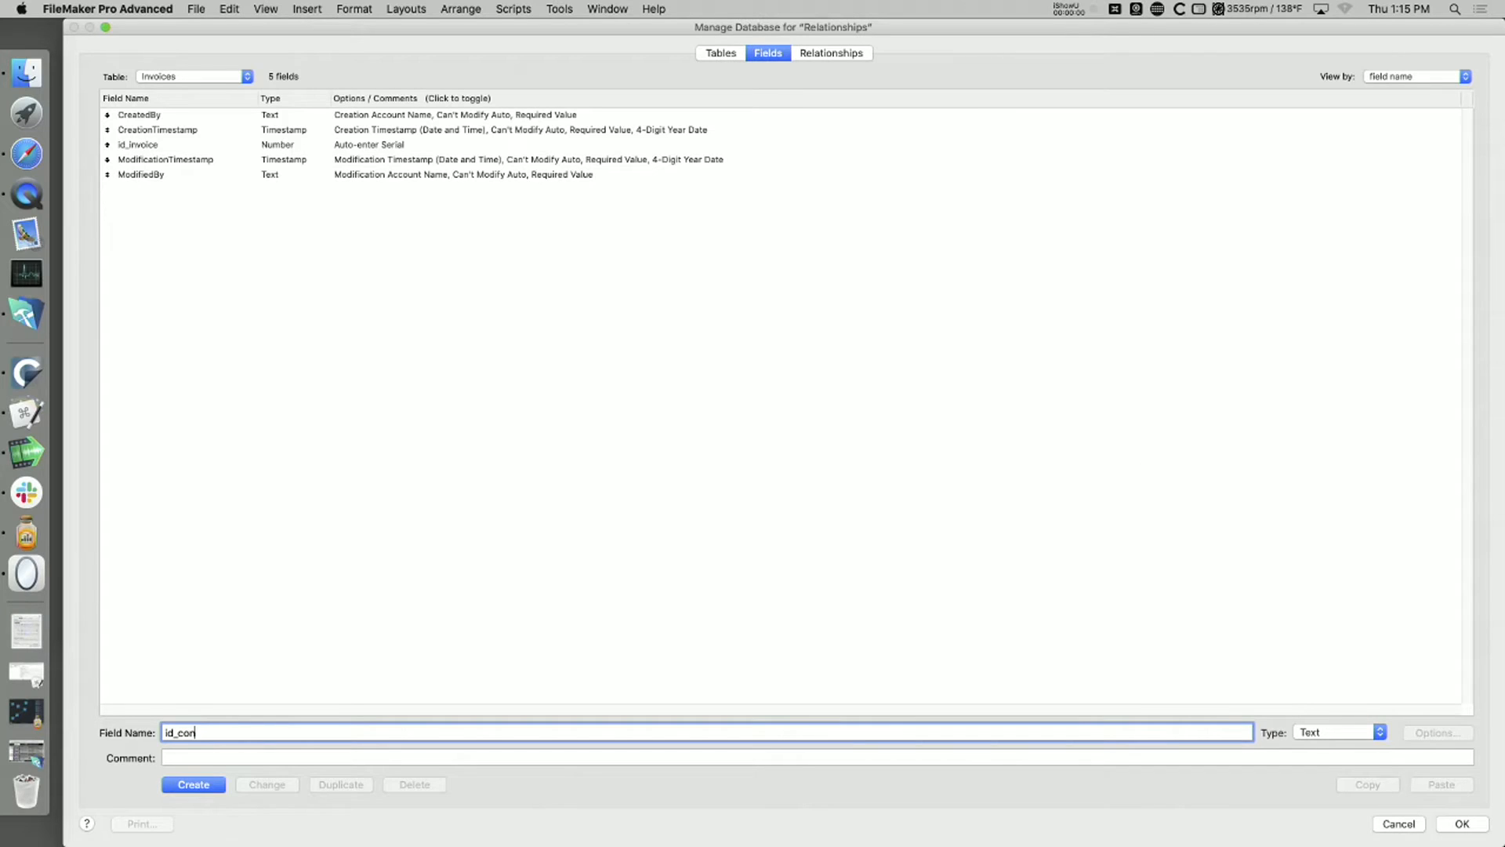
{"action": "type", "text": "tact_ƒ"}
{"action": "left_click", "coordinate": [216, 787]}
Step: Change the field type of id_contact_ƒ to Number
{"action": "left_click", "coordinate": [1331, 737]}
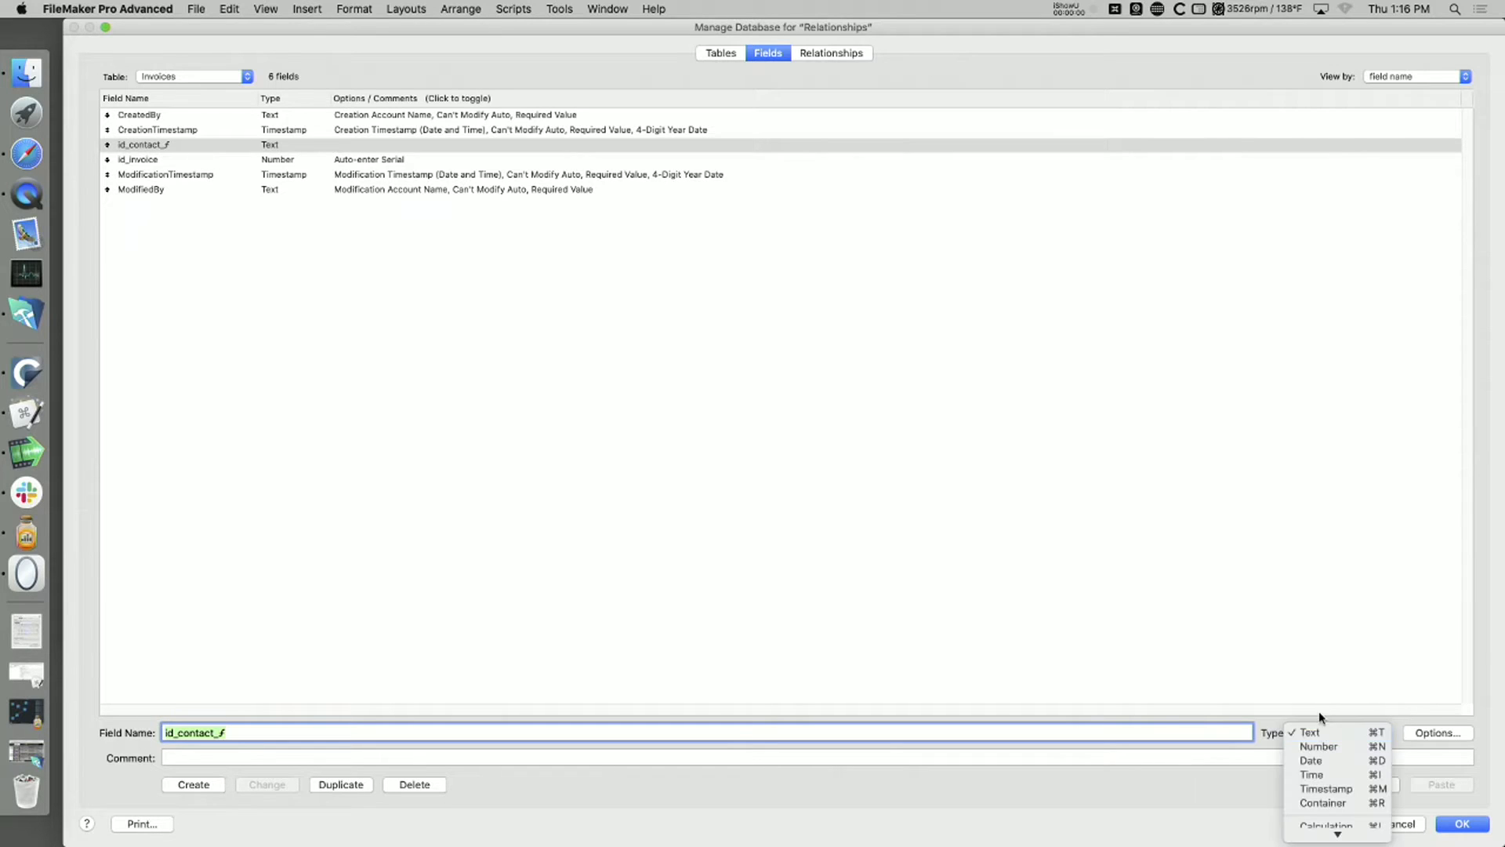
{"action": "left_click", "coordinate": [1325, 747]}
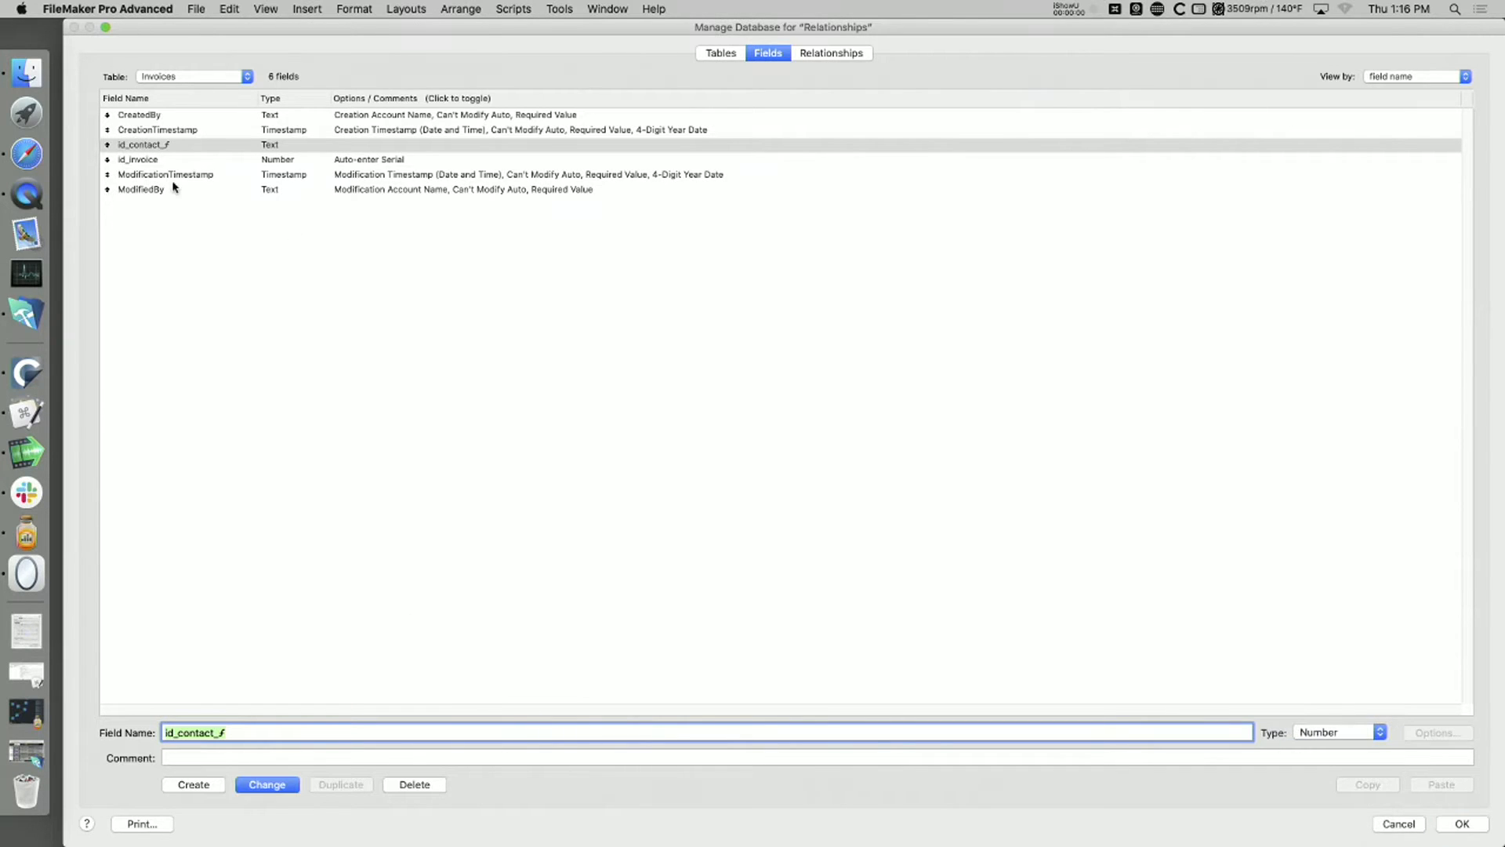
{"action": "left_click", "coordinate": [267, 785]}
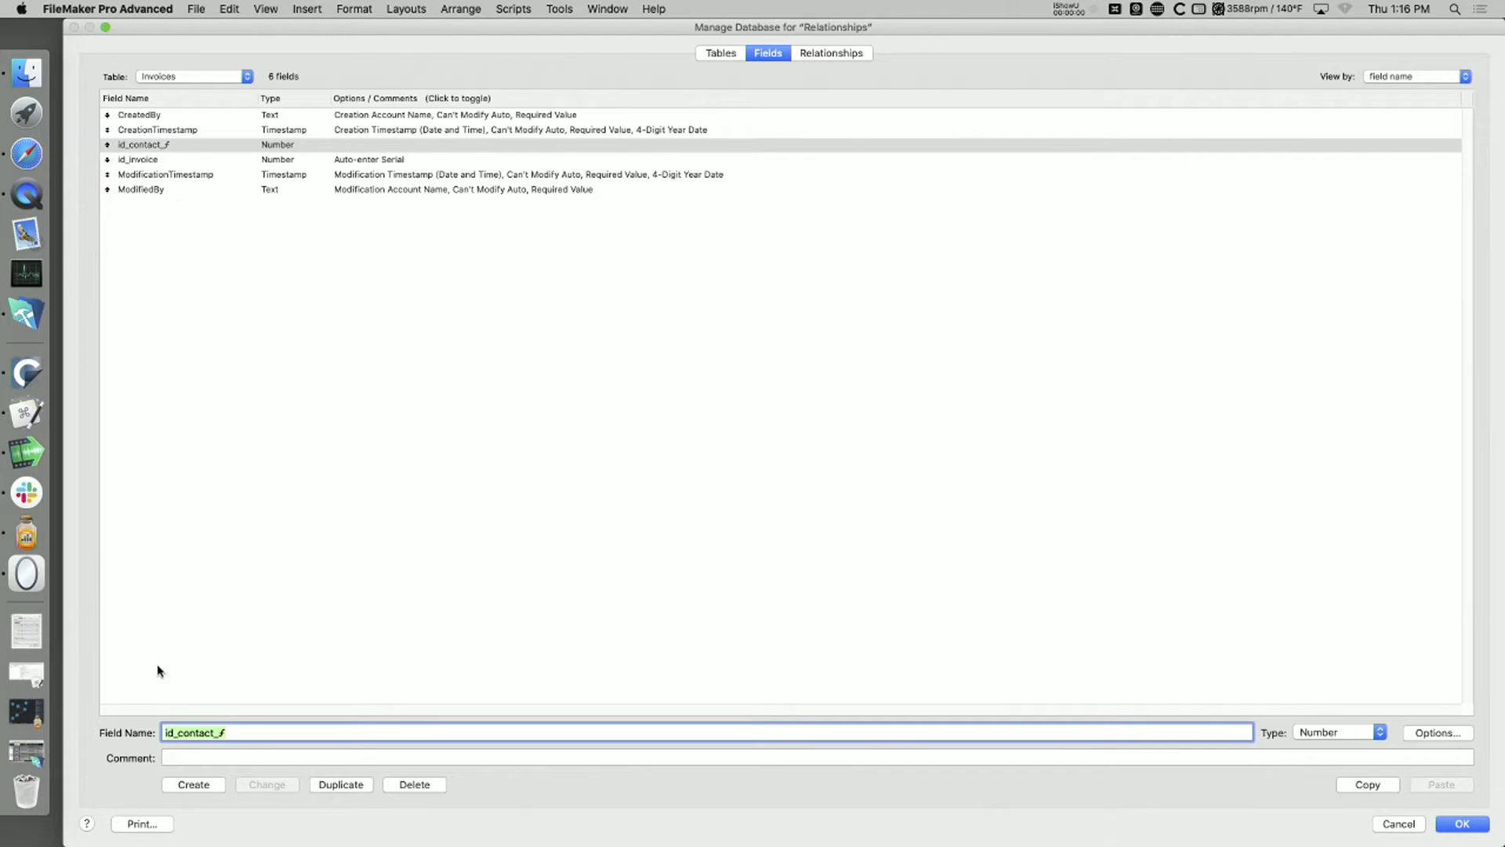
Step: Create a second Number foreign key field named id_product_ƒ in the Invoices table, reusing the id_contact_ƒ name as a base
{"action": "left_click", "coordinate": [177, 732]}
{"action": "type", "text": "produ"}
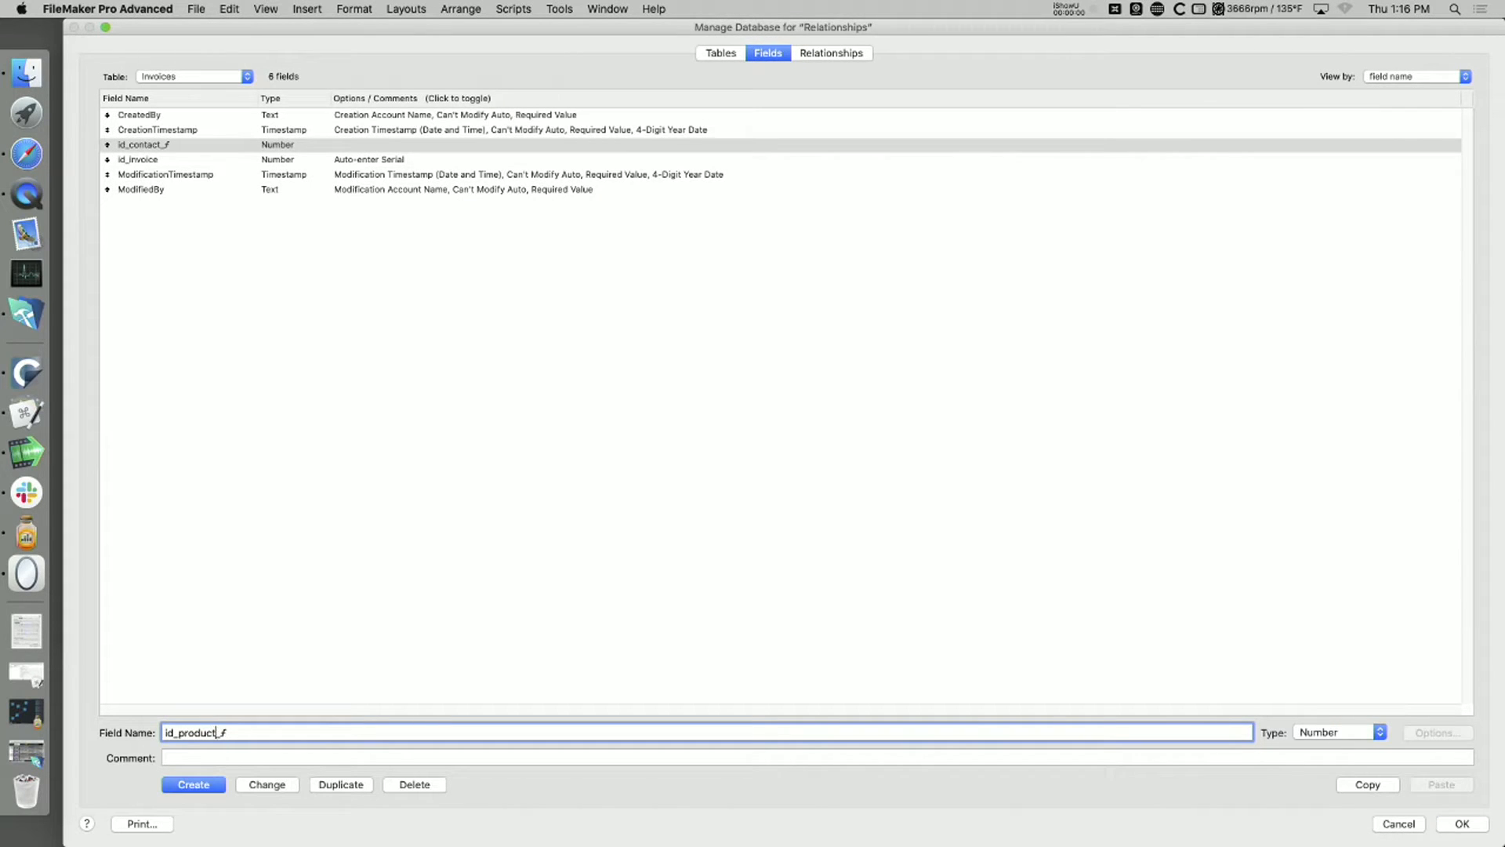
{"action": "left_click", "coordinate": [190, 786]}
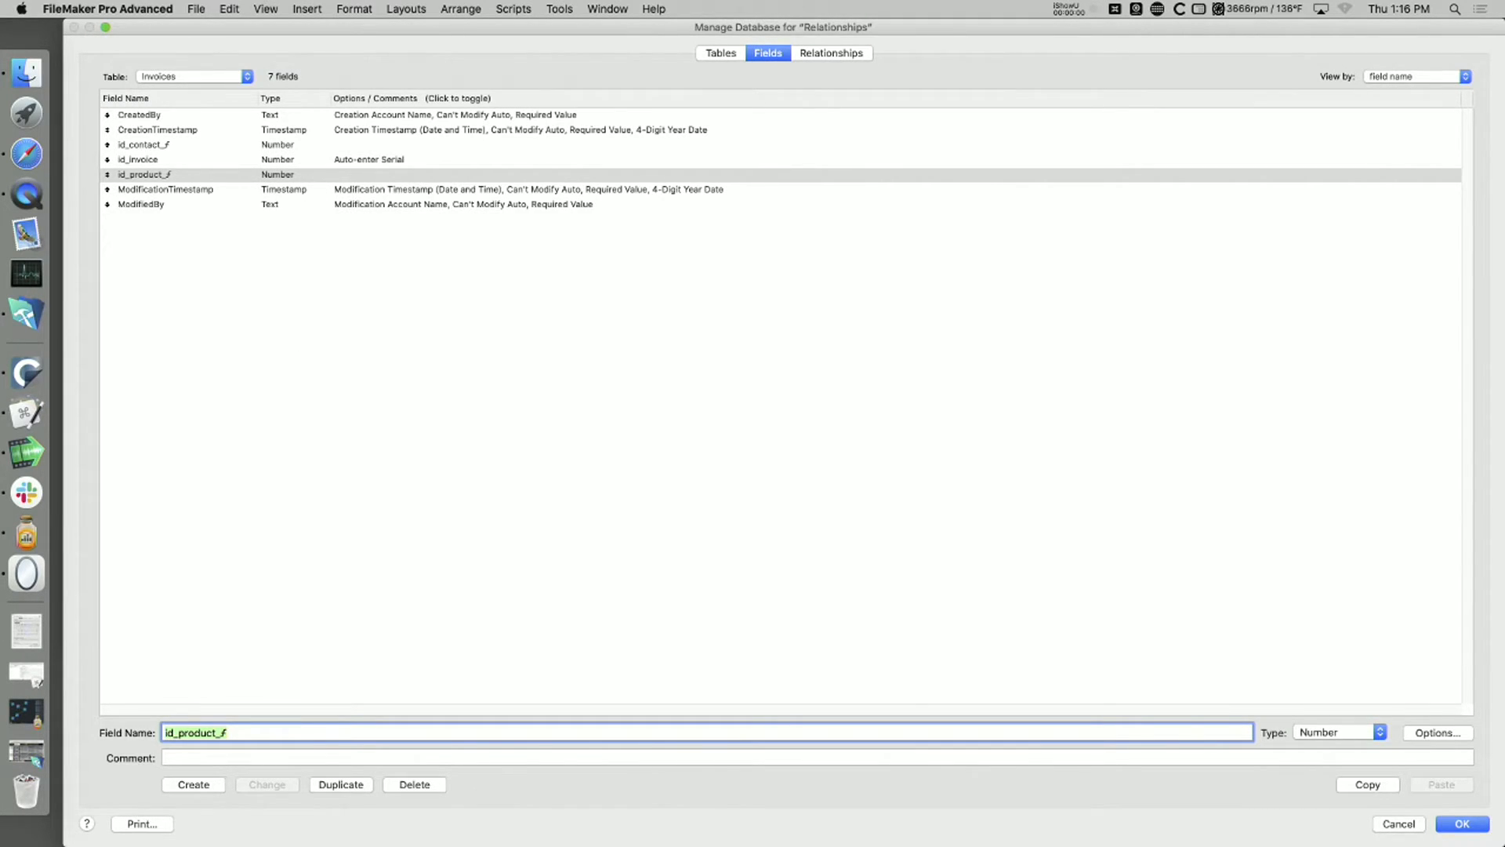
Step: Move id_product_ƒ above id_invoice in the Invoices field list, directly below id_contact_ƒ, and deselect it
{"action": "type", "text": "t"}
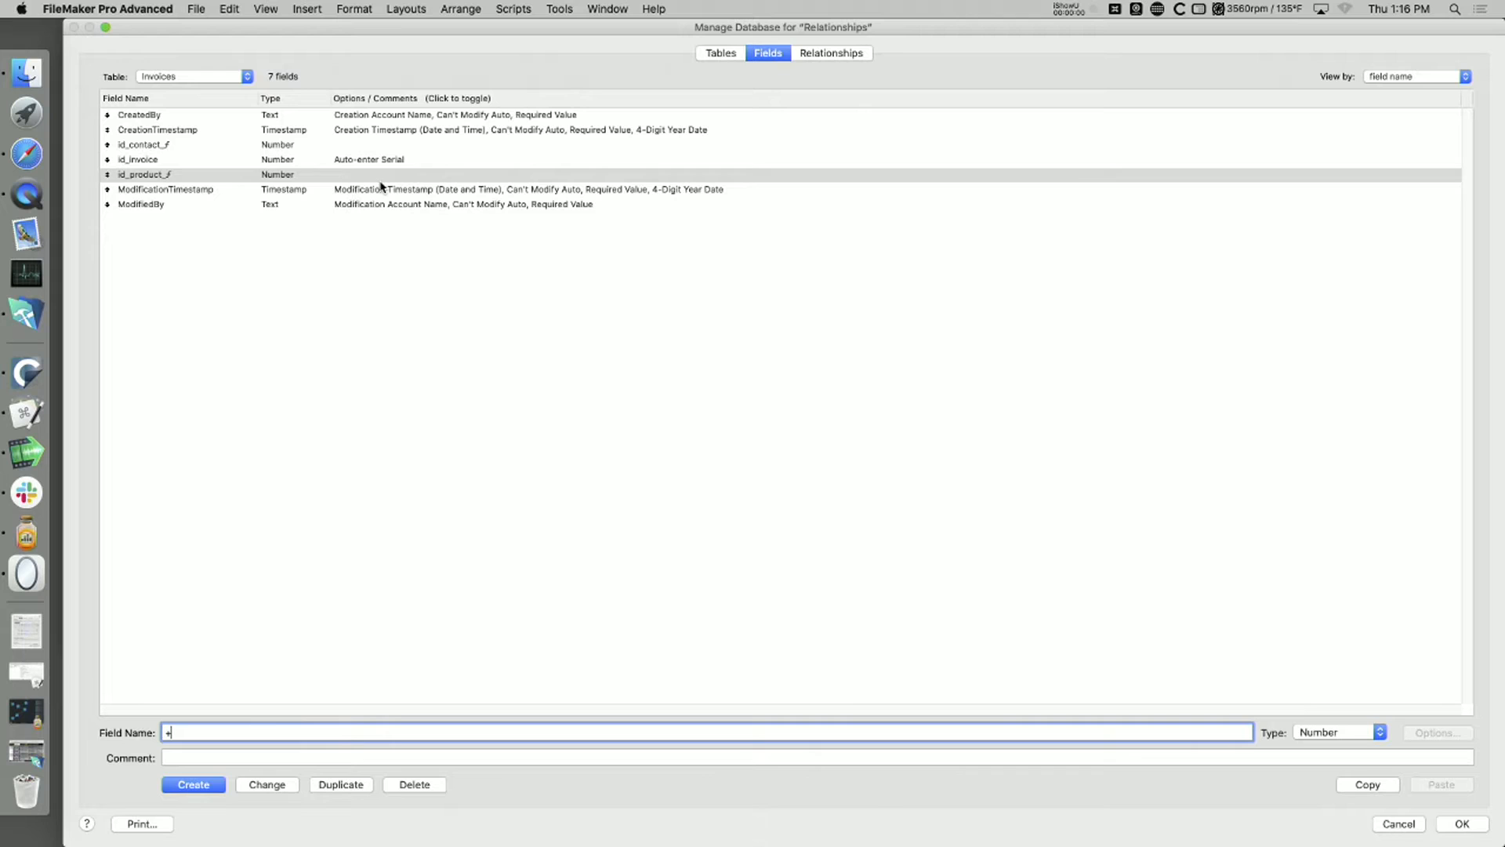
{"action": "key", "text": "super+Up"}
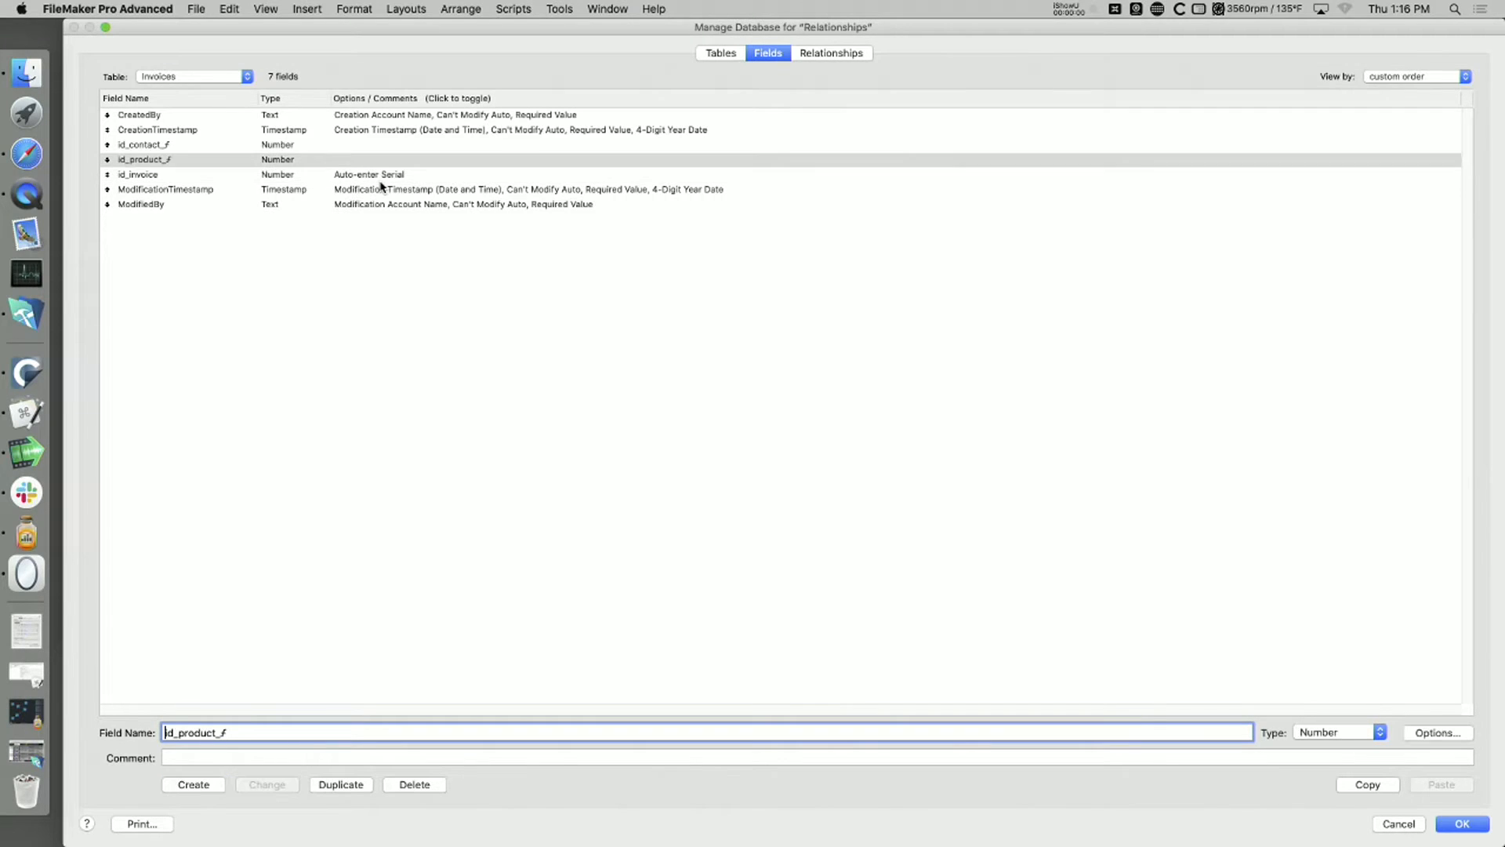
{"action": "left_click", "coordinate": [516, 305]}
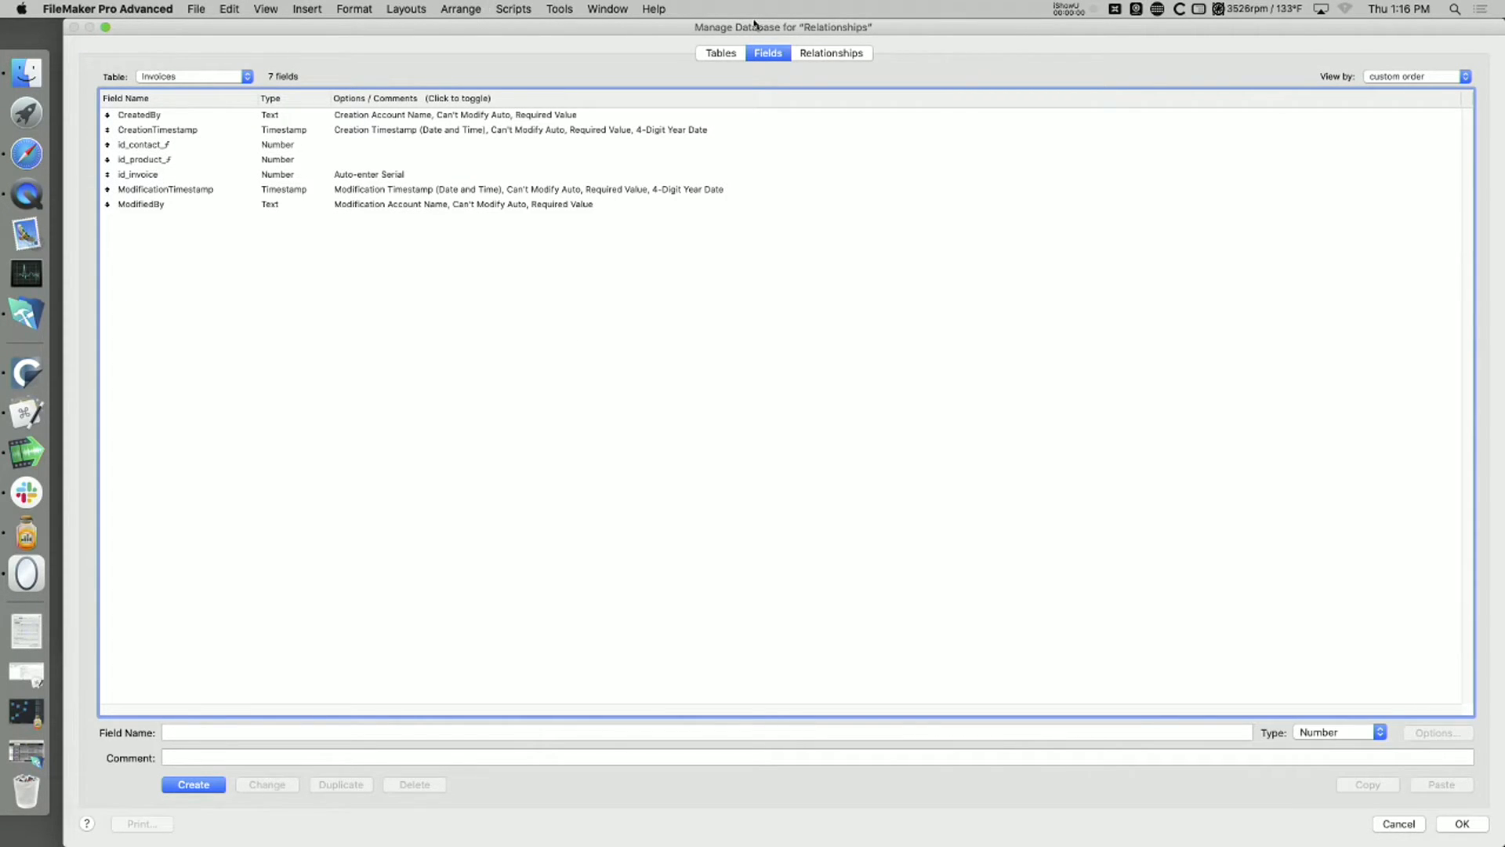
Step: In the relationships graph, relate Contact id_contact to Invoices id_contact_ƒ and Invoices id_product_ƒ to Products id_product, and save the database definition
{"action": "left_click", "coordinate": [827, 55]}
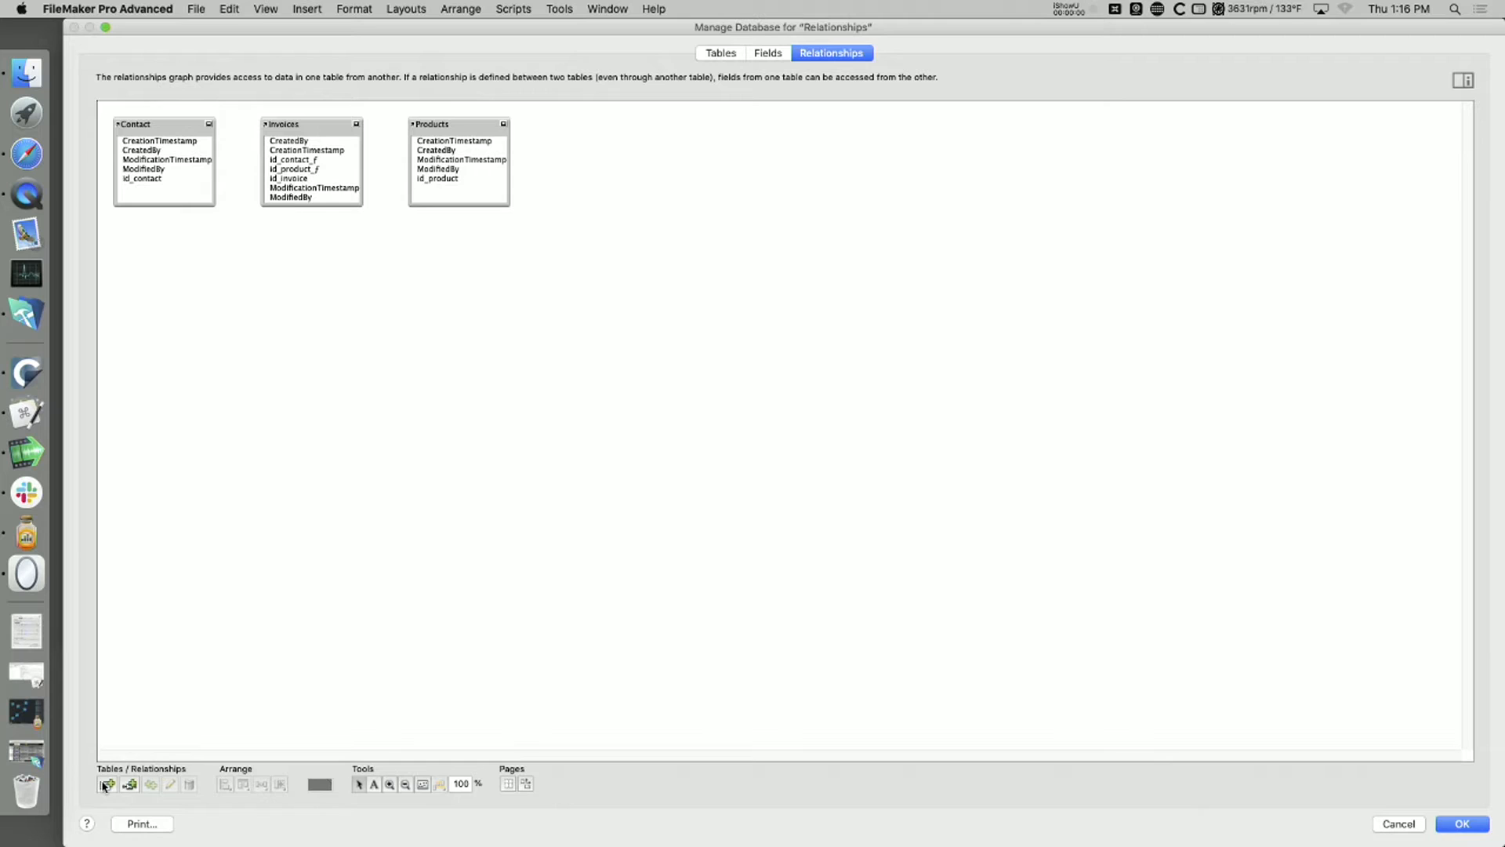
{"action": "left_click", "coordinate": [390, 783]}
{"action": "left_click", "coordinate": [196, 123]}
{"action": "left_click", "coordinate": [199, 124]}
{"action": "left_click", "coordinate": [199, 124]}
{"action": "left_click", "coordinate": [199, 124]}
{"action": "left_click", "coordinate": [199, 124]}
{"action": "left_click", "coordinate": [199, 124]}
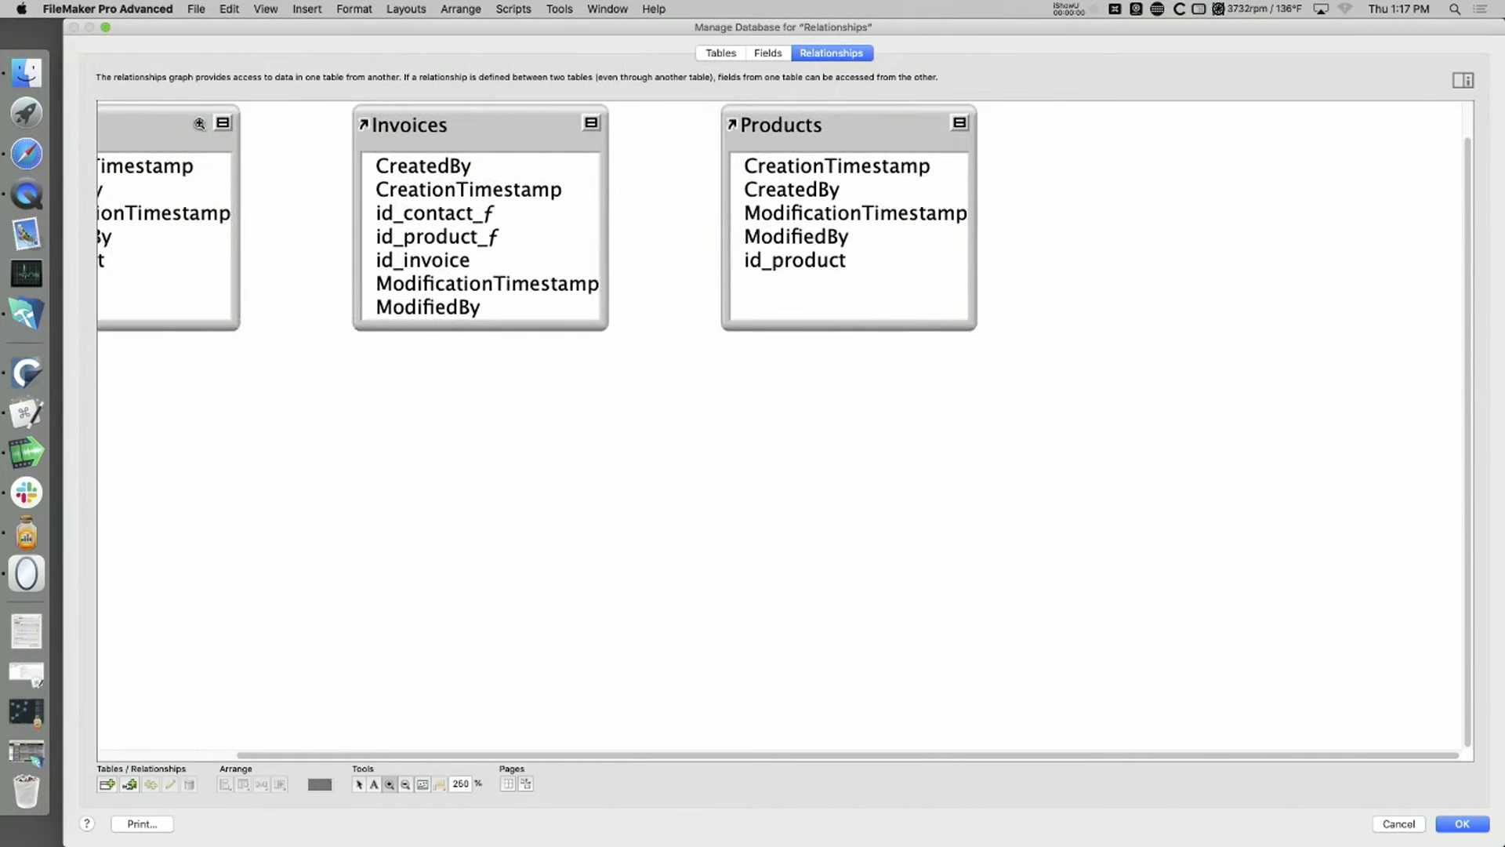
{"action": "left_click", "coordinate": [199, 124]}
{"action": "left_click_drag", "start_coordinate": [336, 756], "coordinate": [178, 757]}
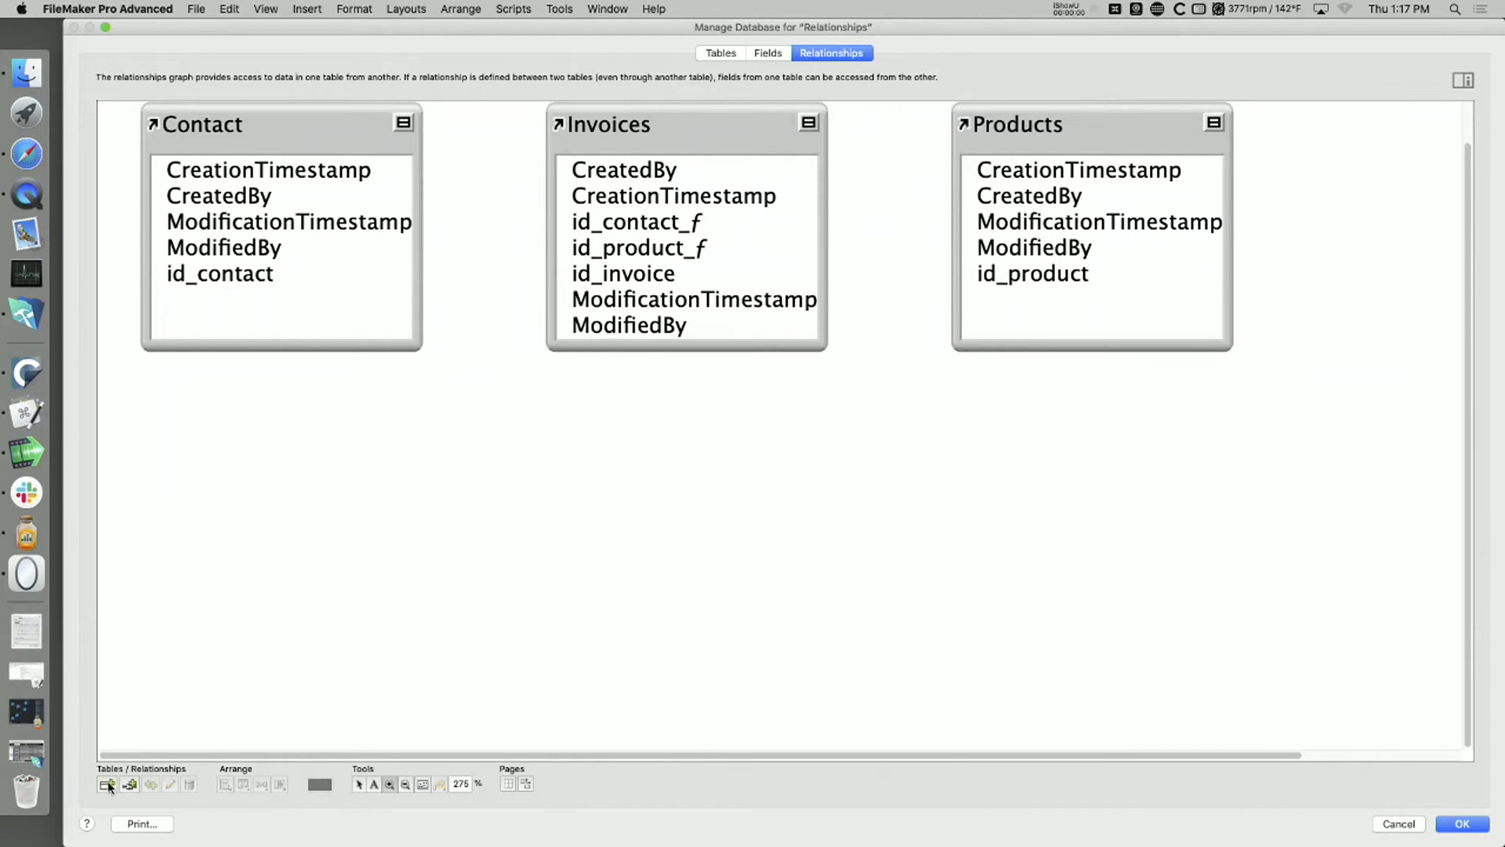
{"action": "left_click", "coordinate": [358, 784]}
{"action": "left_click_drag", "start_coordinate": [213, 281], "coordinate": [637, 225]}
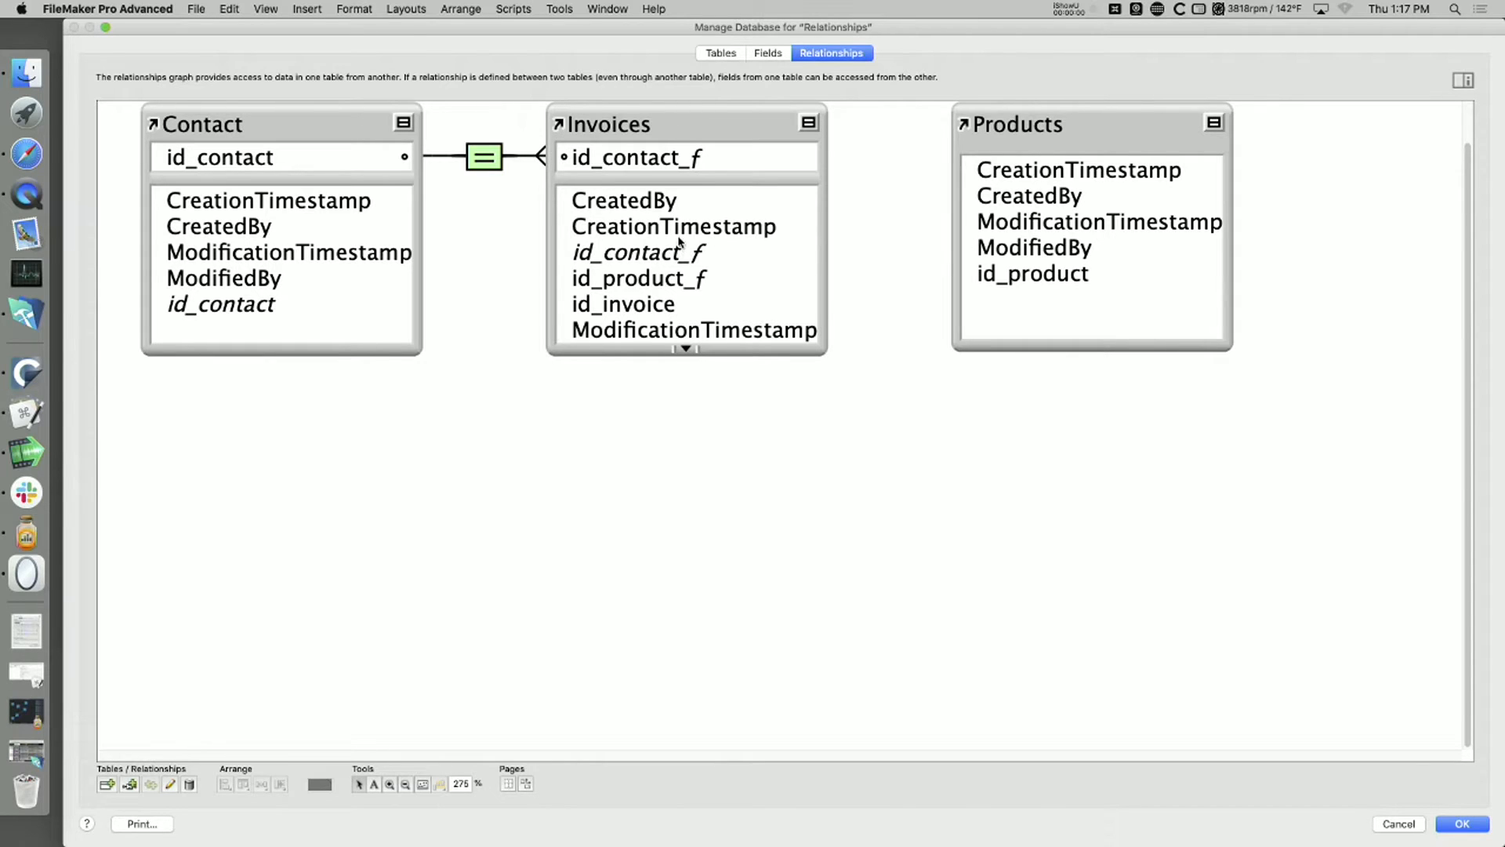
{"action": "left_click_drag", "start_coordinate": [652, 153], "coordinate": [672, 282]}
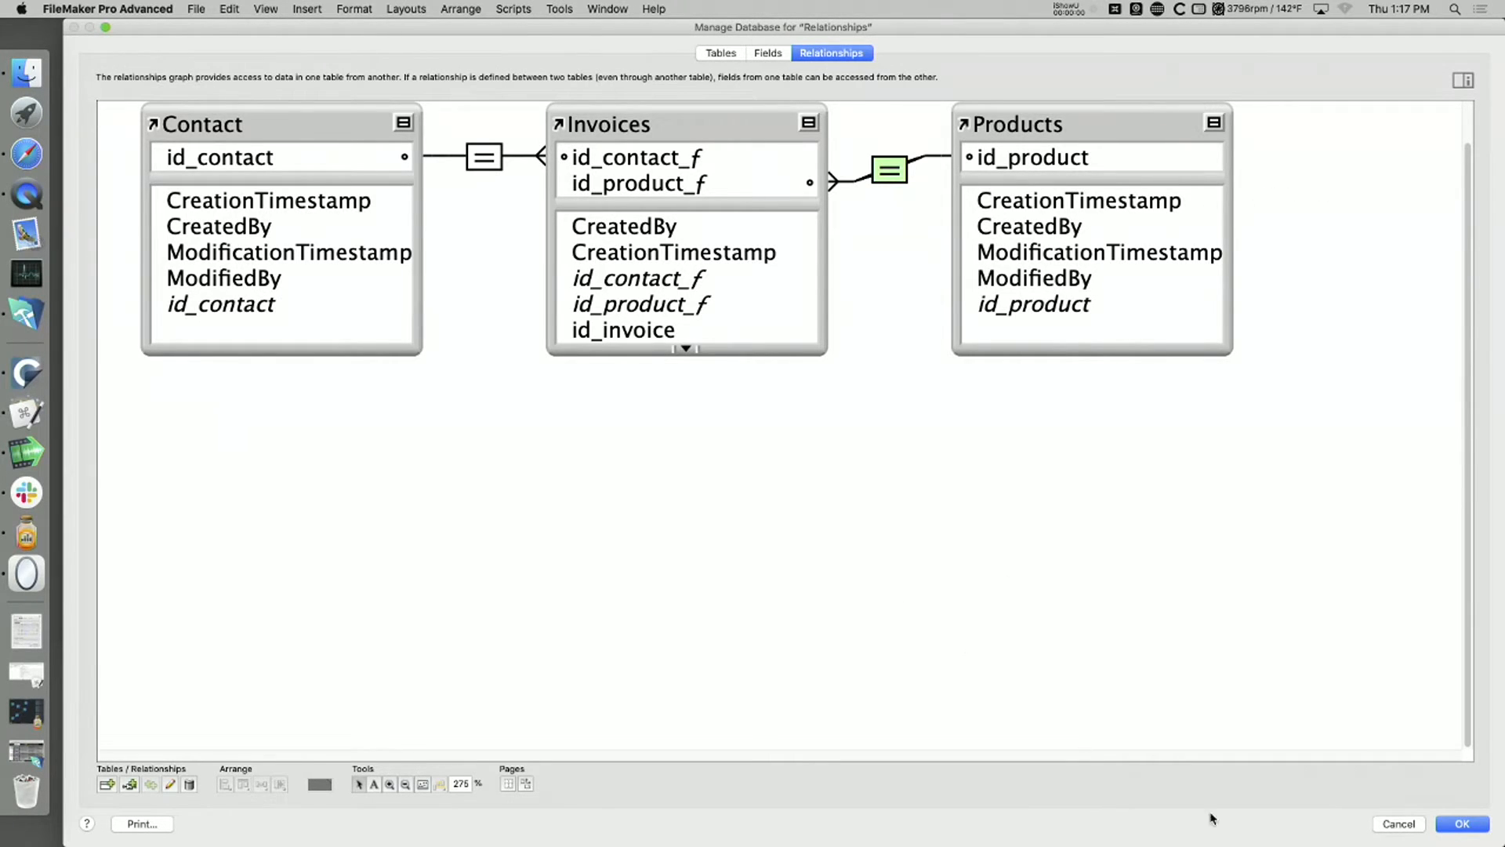
{"action": "left_click", "coordinate": [1450, 829]}
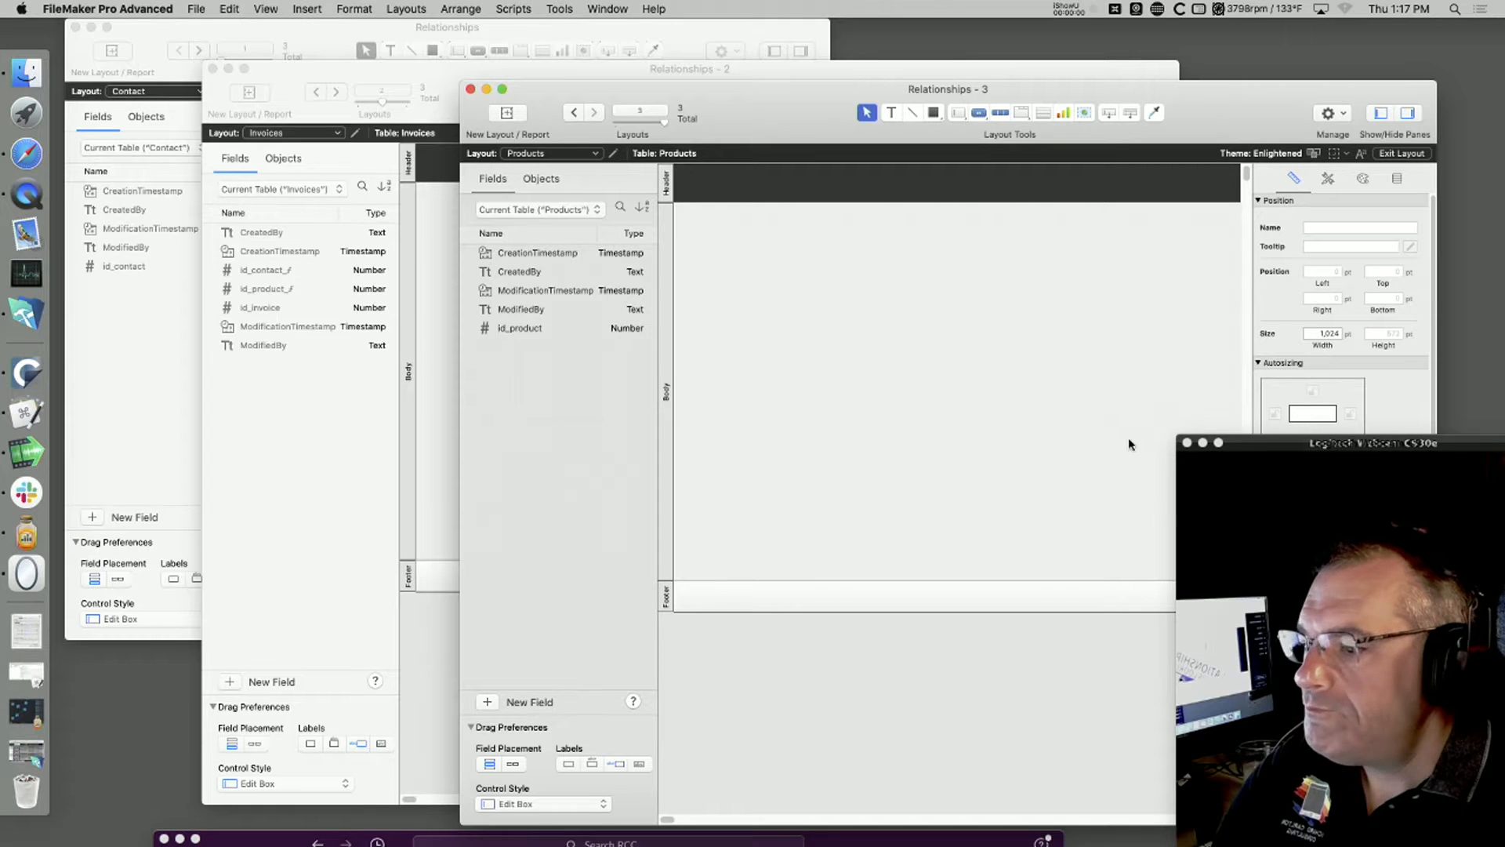
Step: Shift the id_contact field and its label slightly down on the Contact layout
{"action": "left_click", "coordinate": [149, 339]}
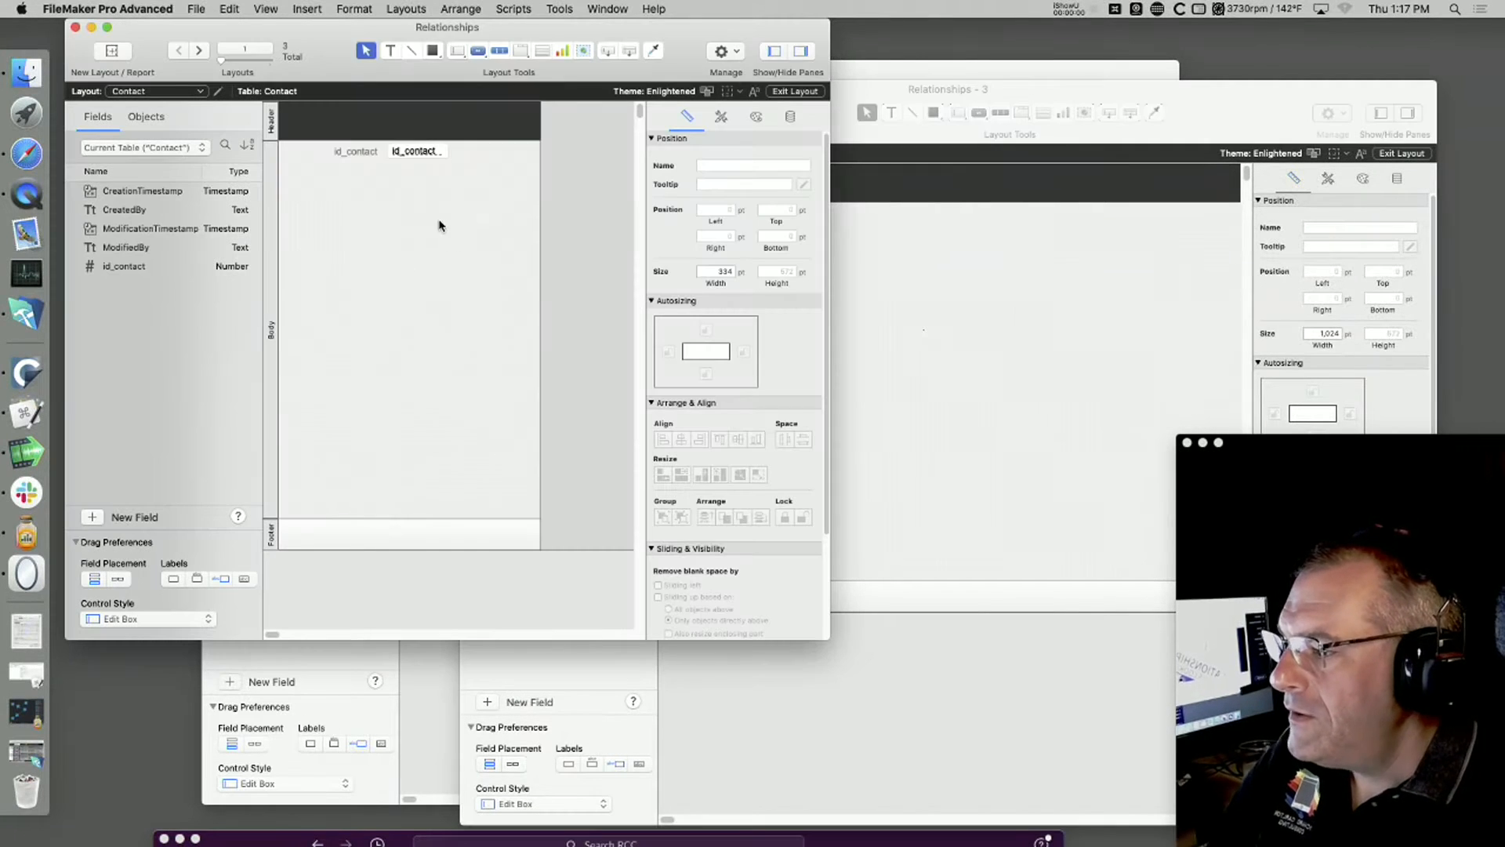
{"action": "left_click", "coordinate": [375, 152]}
{"action": "left_click", "coordinate": [398, 155], "text": "shift"}
{"action": "left_click_drag", "start_coordinate": [398, 155], "coordinate": [398, 164]}
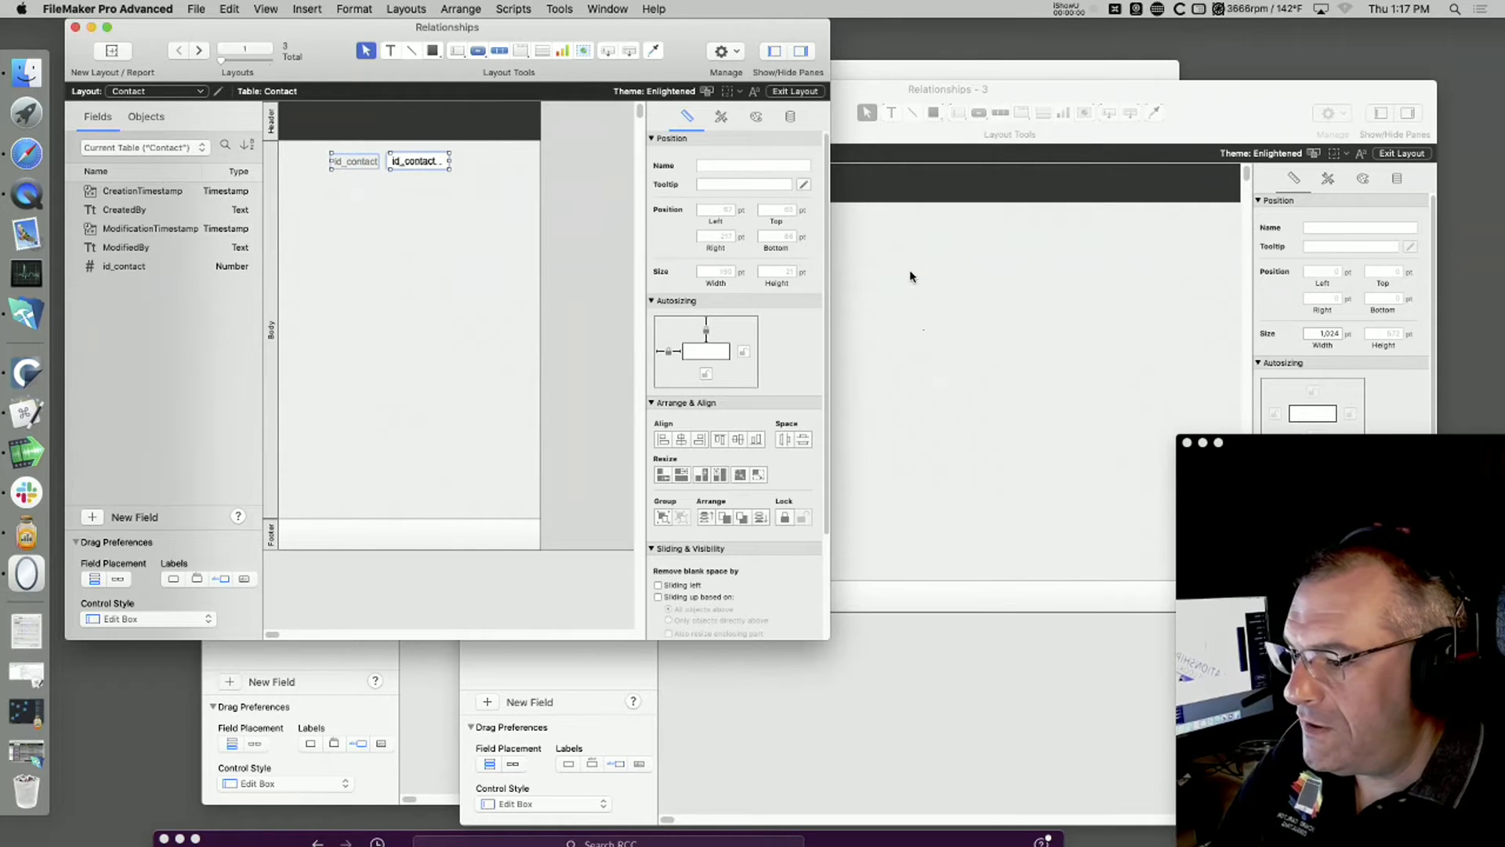
Step: In the Invoices window, add the text title INVOICES near the top of the layout body, about 160 pt wide
{"action": "left_click", "coordinate": [440, 690]}
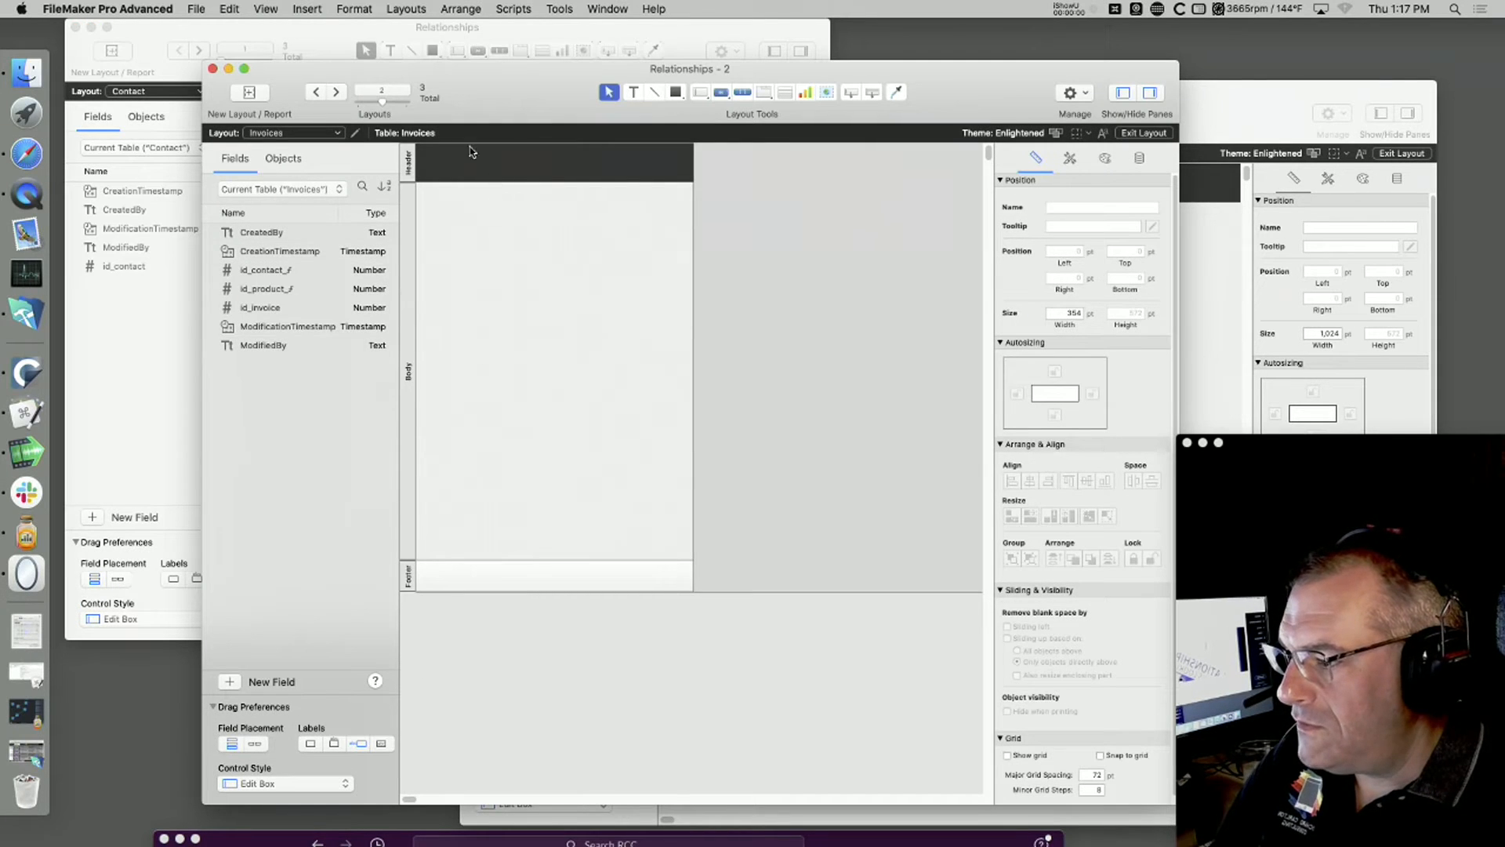
{"action": "left_click", "coordinate": [634, 93]}
{"action": "left_click", "coordinate": [505, 198]}
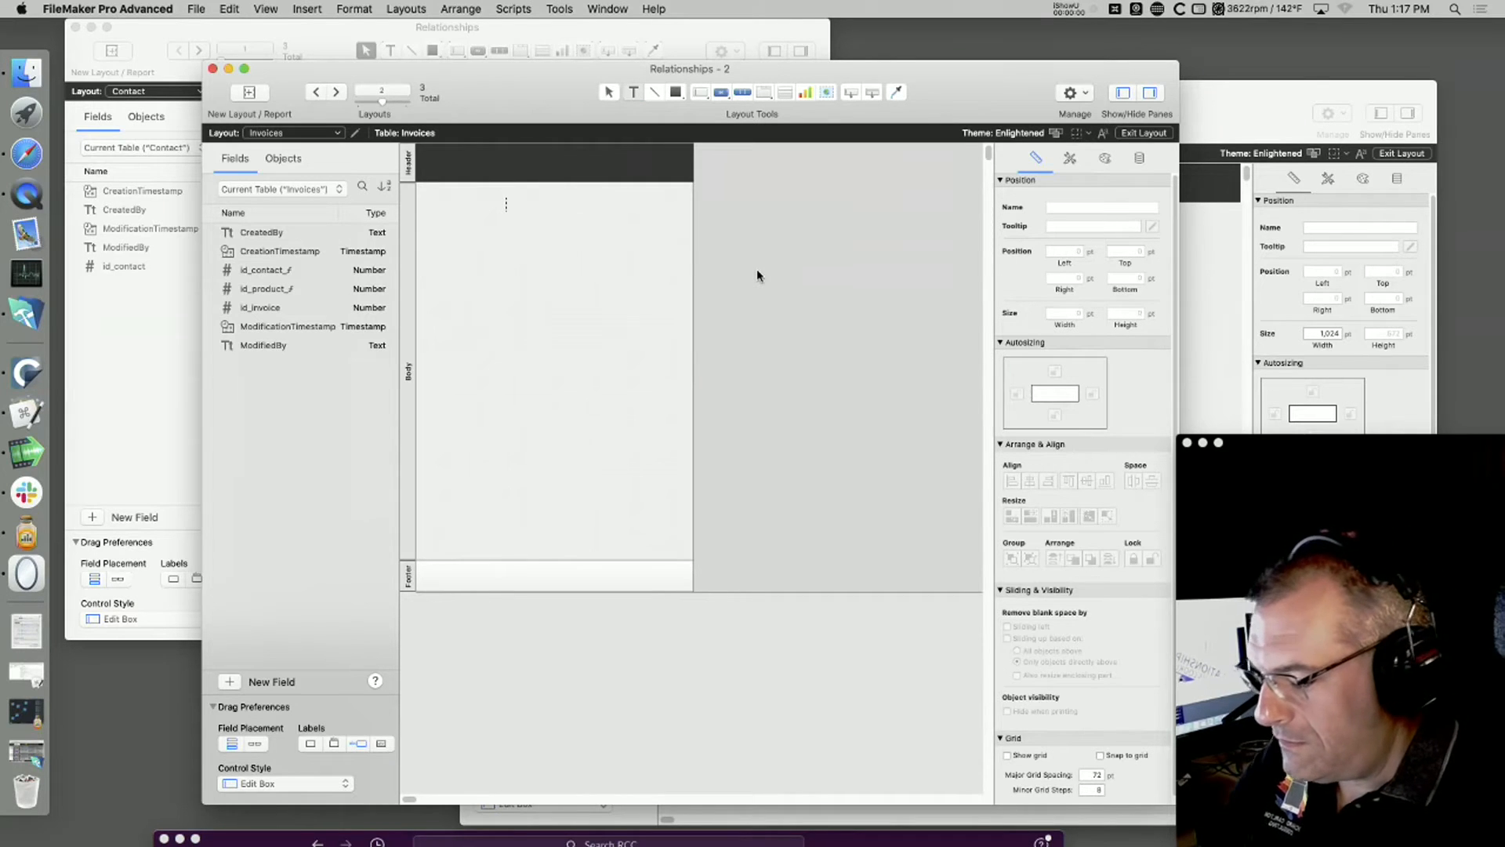
{"action": "type", "text": "voices"}
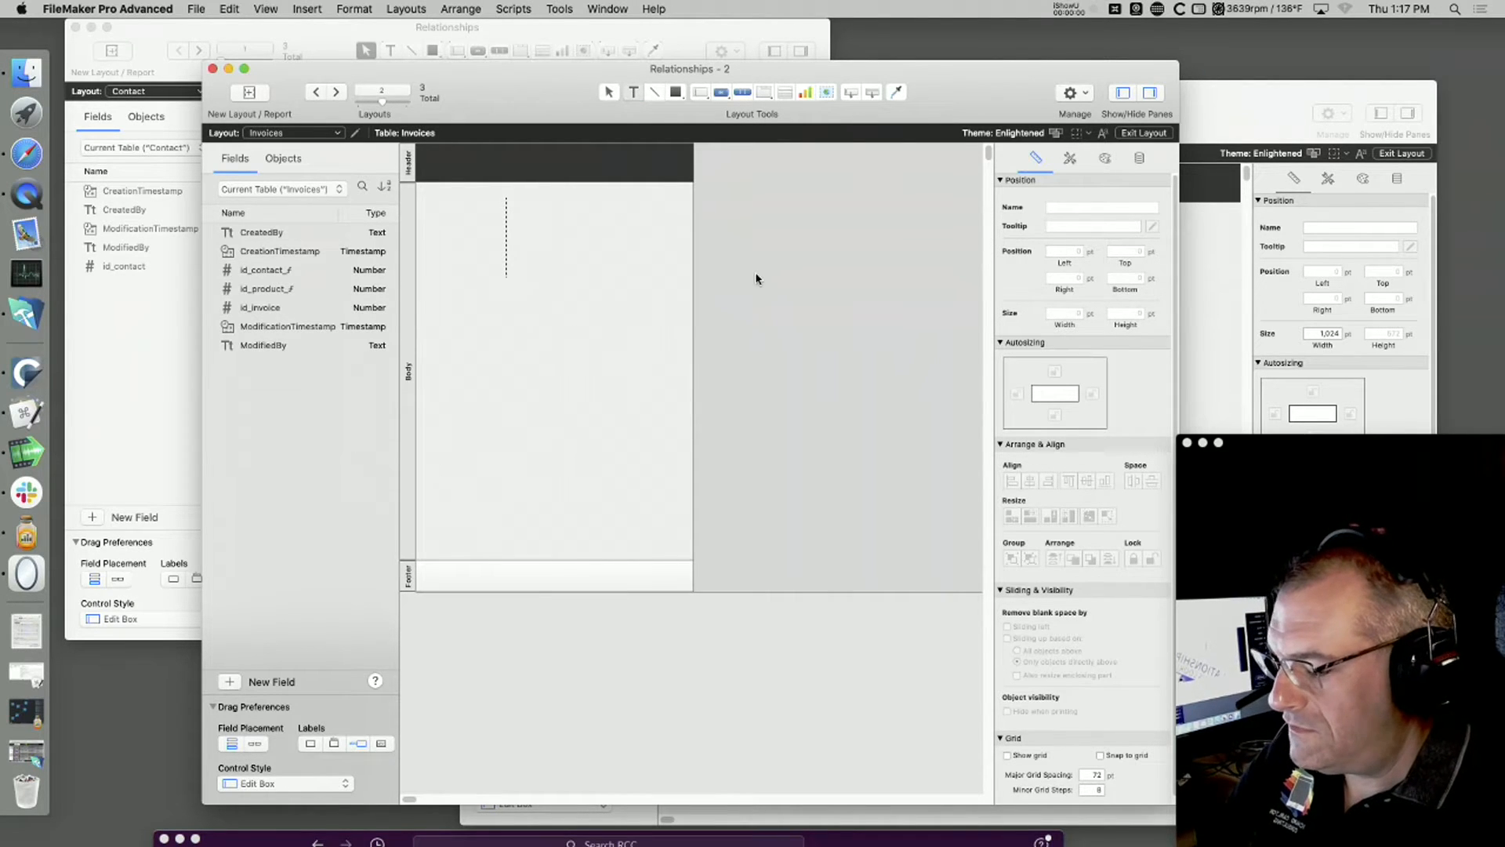
{"action": "key", "text": "Escape"}
{"action": "left_click_drag", "start_coordinate": [506, 286], "coordinate": [632, 217]}
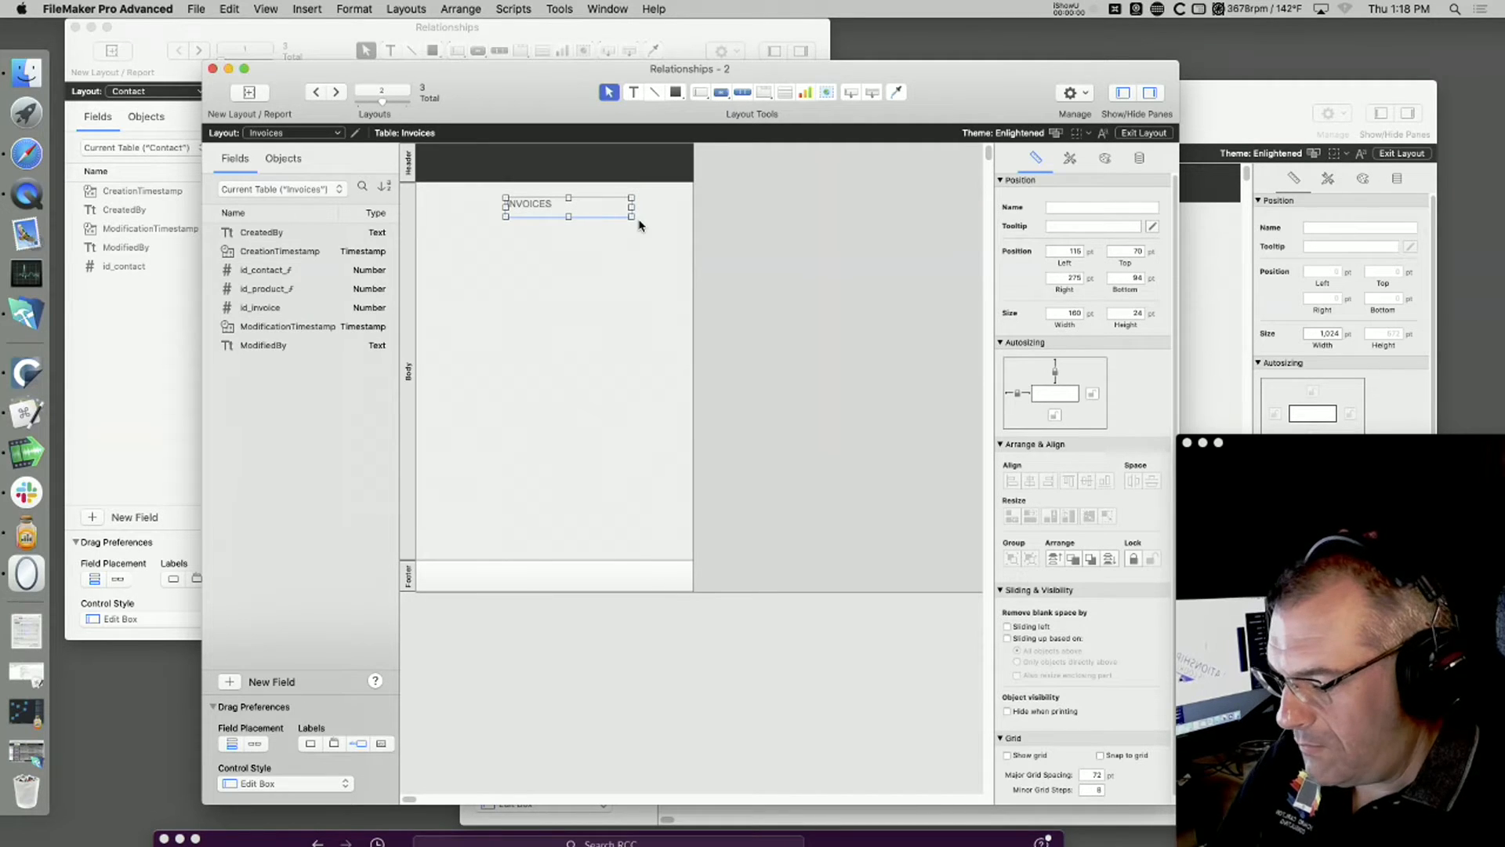
Step: Enlarge the INVOICES title text by three size steps and move it up to just below the header, about 60 pt from the top
{"action": "key", "text": "super+shift+period"}
{"action": "key", "text": "super+shift+period"}
{"action": "key", "text": "super+shift+period"}
{"action": "key", "text": "super+shift+period"}
{"action": "key", "text": "super+shift+period"}
{"action": "key", "text": "super+shift+period"}
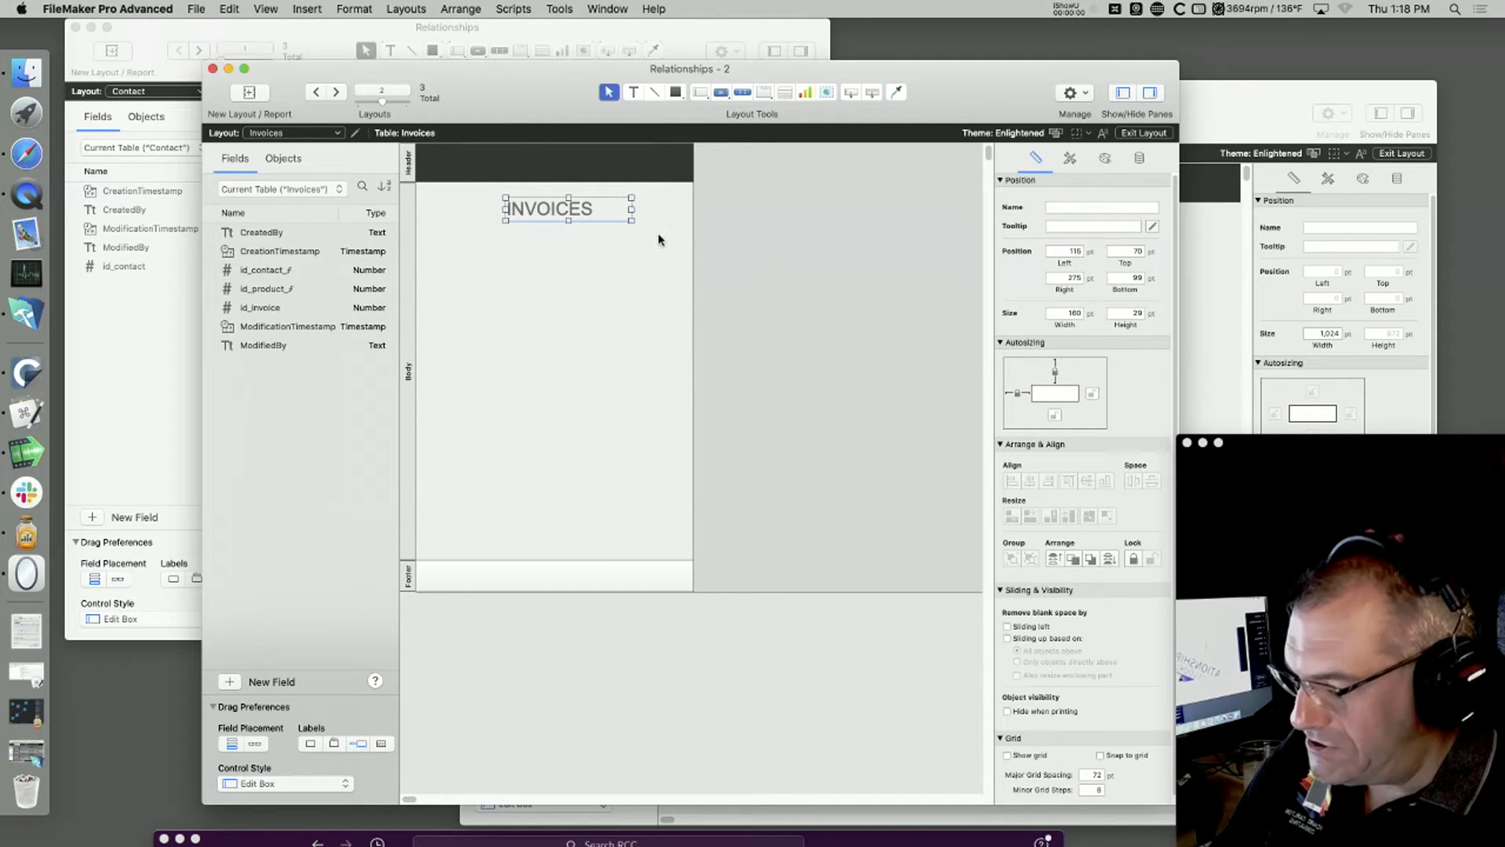
{"action": "left_click", "coordinate": [597, 261]}
{"action": "left_click", "coordinate": [562, 216]}
{"action": "left_click_drag", "start_coordinate": [563, 216], "coordinate": [560, 208]}
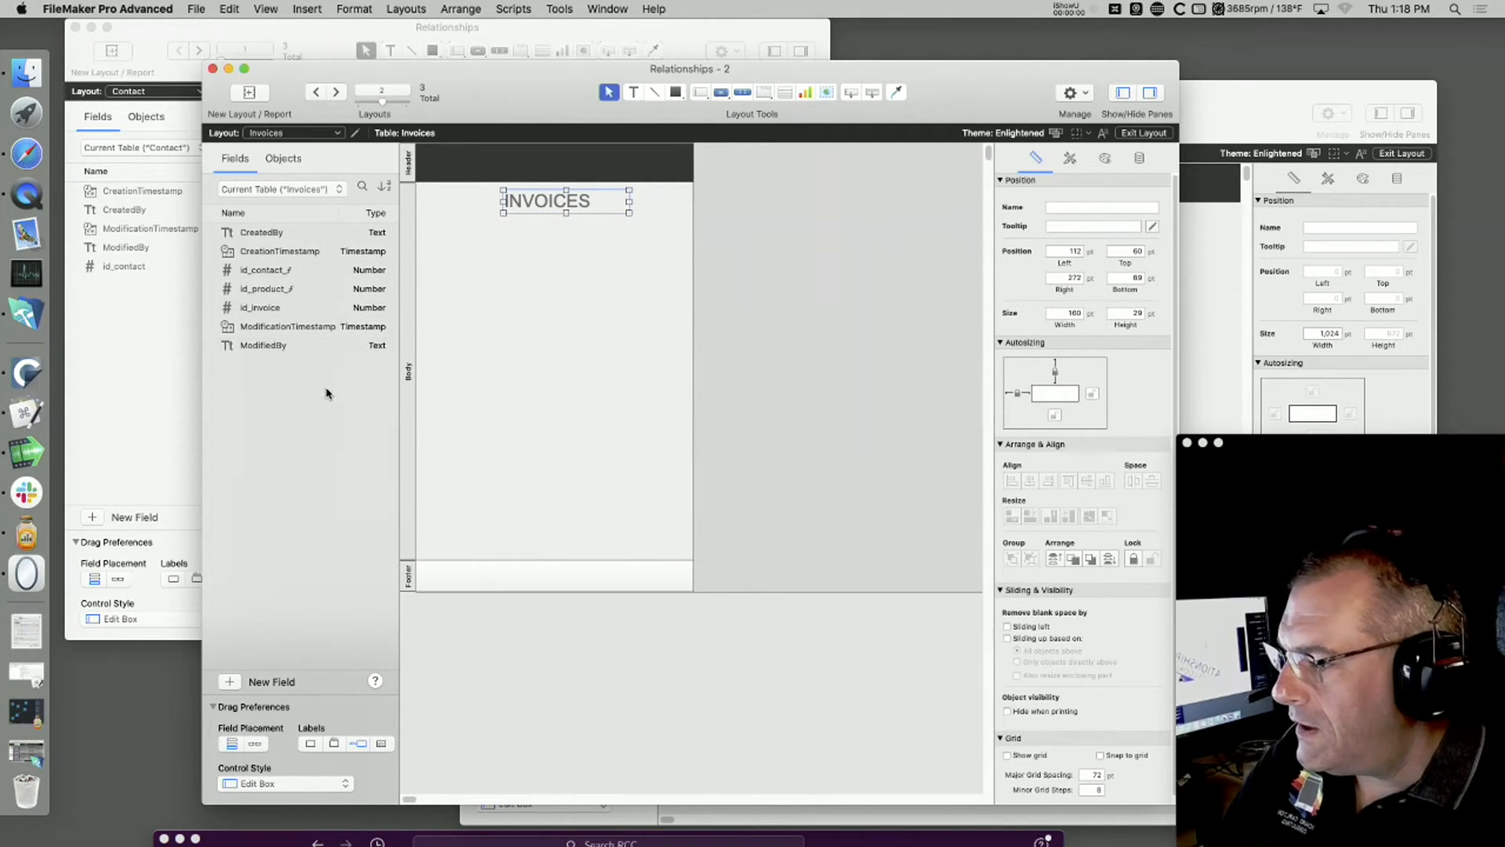
Step: Place the id_invoice, id_contact_ƒ and id_product_ƒ fields with their labels in a stack below the INVOICES title
{"action": "left_click_drag", "start_coordinate": [303, 305], "coordinate": [548, 238]}
{"action": "left_click", "coordinate": [444, 253], "text": "shift"}
{"action": "left_click", "coordinate": [286, 271]}
{"action": "left_click", "coordinate": [285, 287], "text": "shift"}
{"action": "left_click_drag", "start_coordinate": [284, 288], "coordinate": [610, 264]}
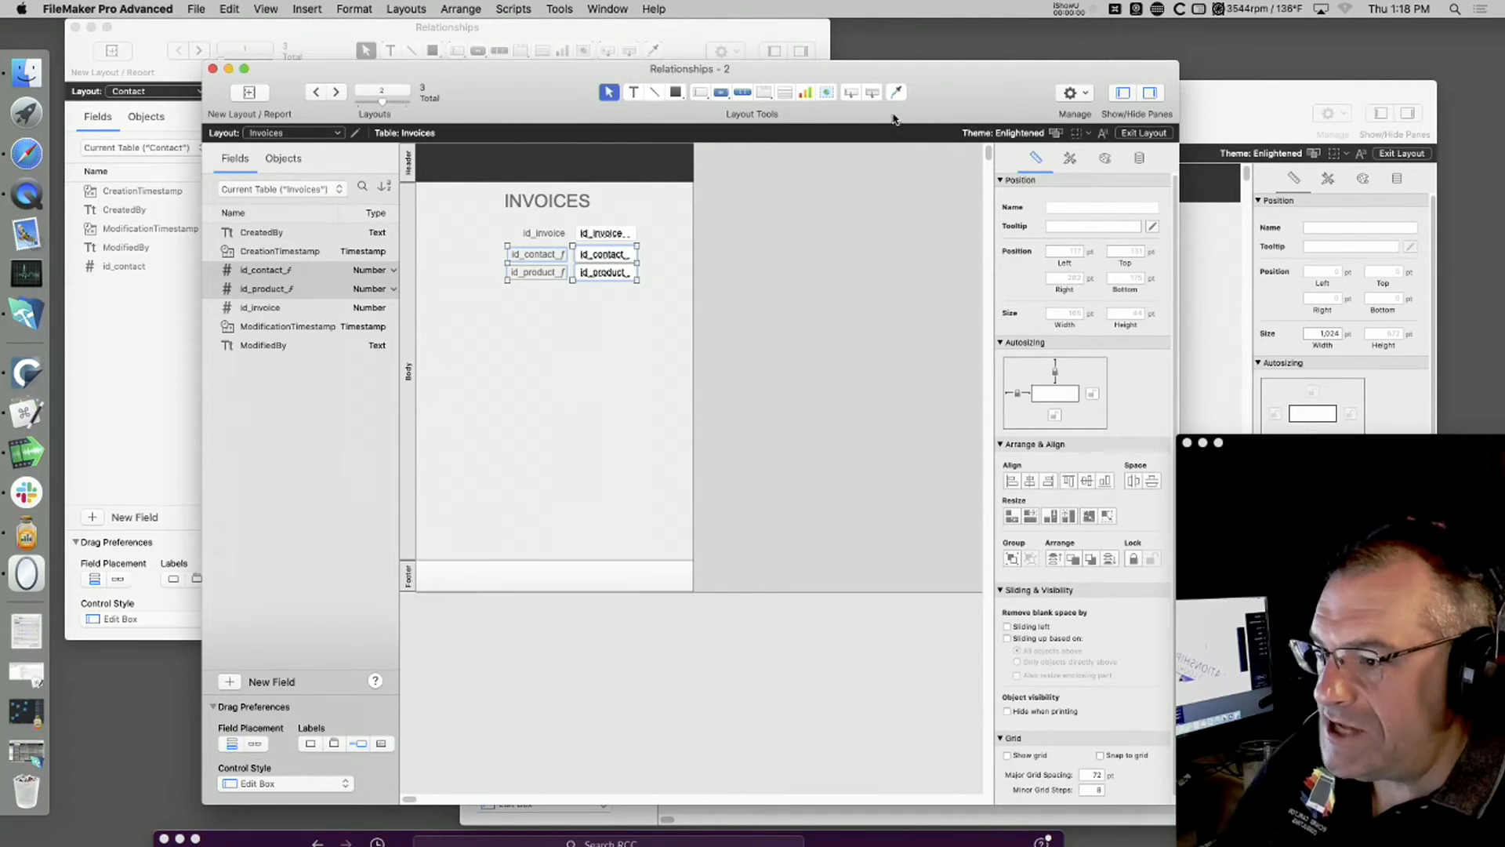
Step: Move the Invoices window down, bring the Products window forward and place the id_product field with its label on the Products layout
{"action": "left_click_drag", "start_coordinate": [949, 82], "coordinate": [994, 308]}
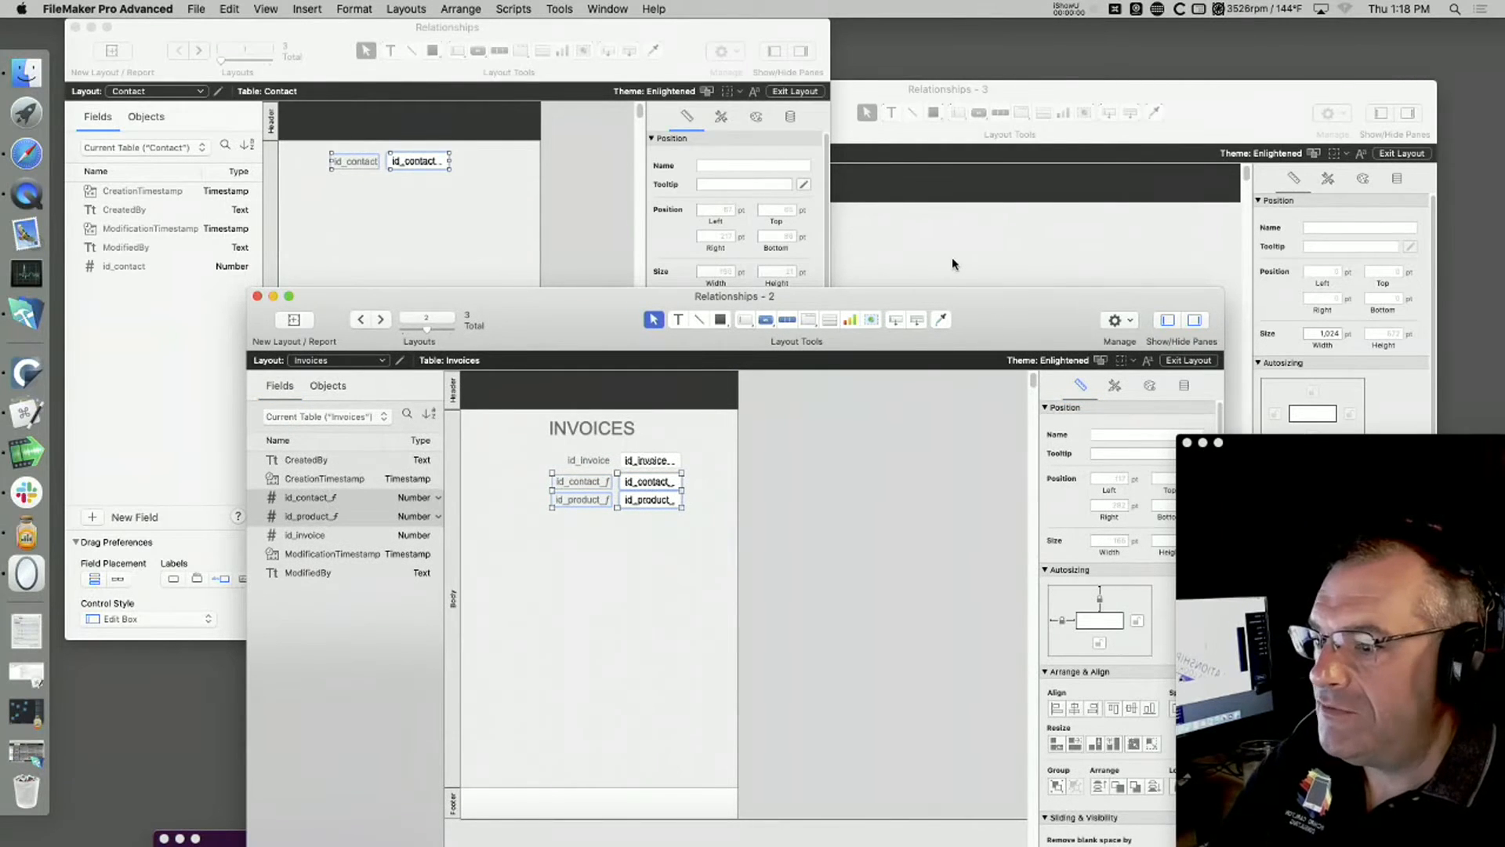
{"action": "left_click", "coordinate": [939, 87]}
{"action": "left_click_drag", "start_coordinate": [939, 87], "coordinate": [815, 69]}
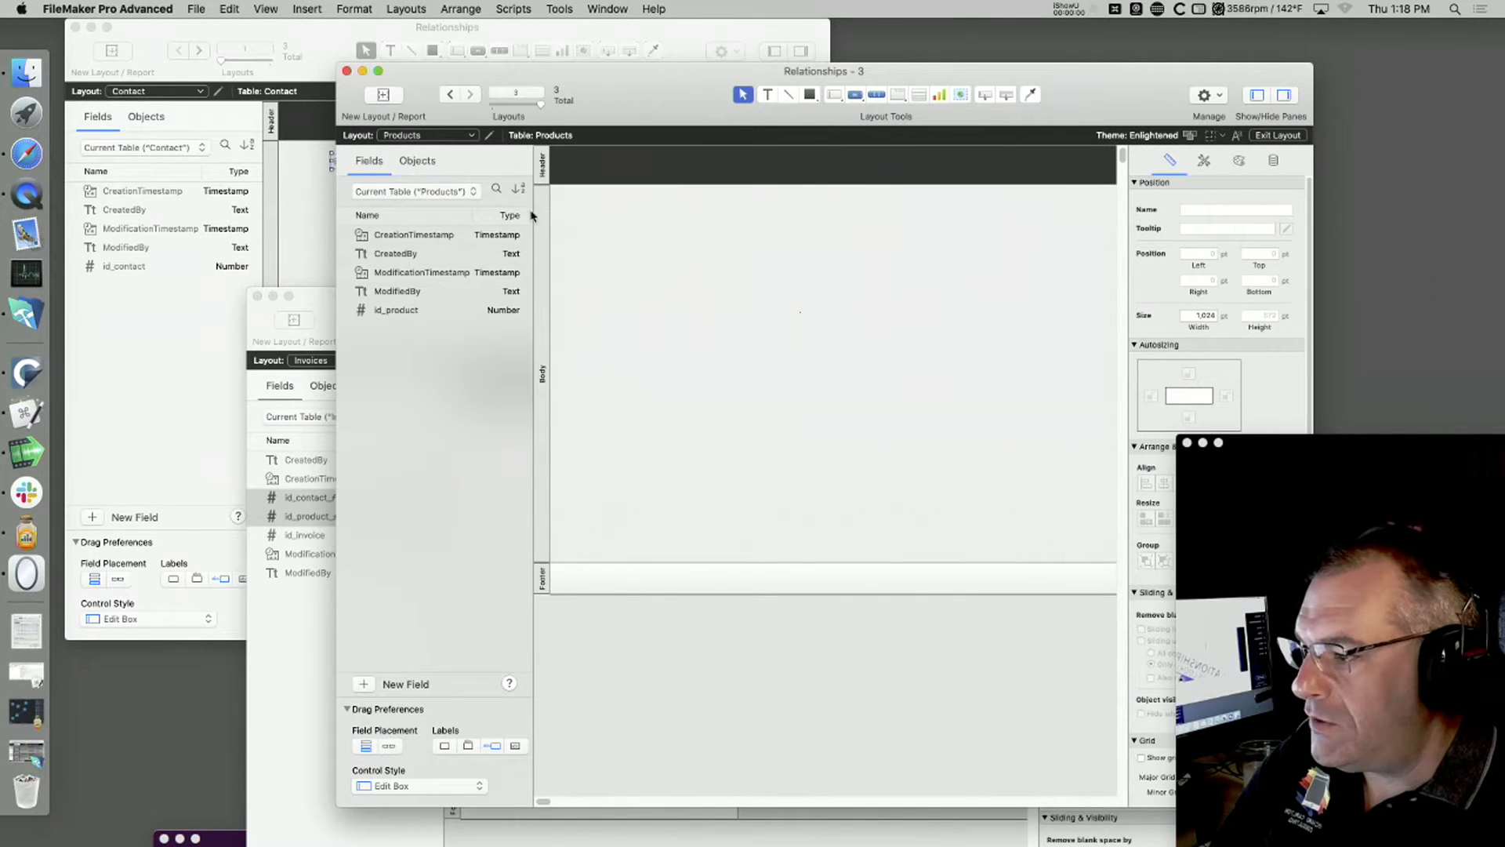
{"action": "left_click_drag", "start_coordinate": [415, 311], "coordinate": [822, 218]}
{"action": "left_click", "coordinate": [846, 256]}
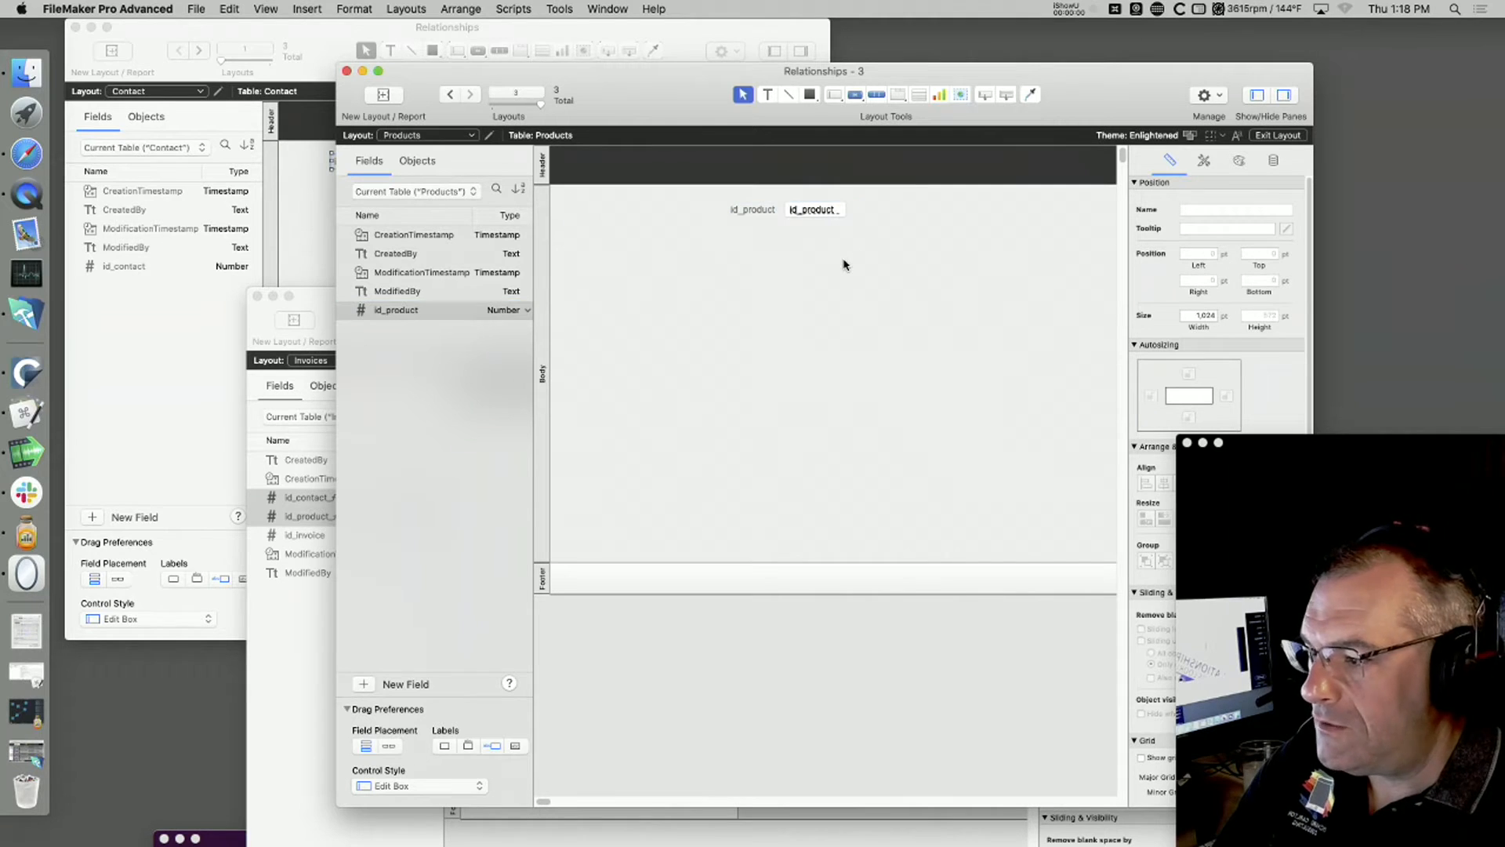
Step: Create a Text field named Description in the Products table and add another new field of type Number
{"action": "left_click", "coordinate": [361, 684]}
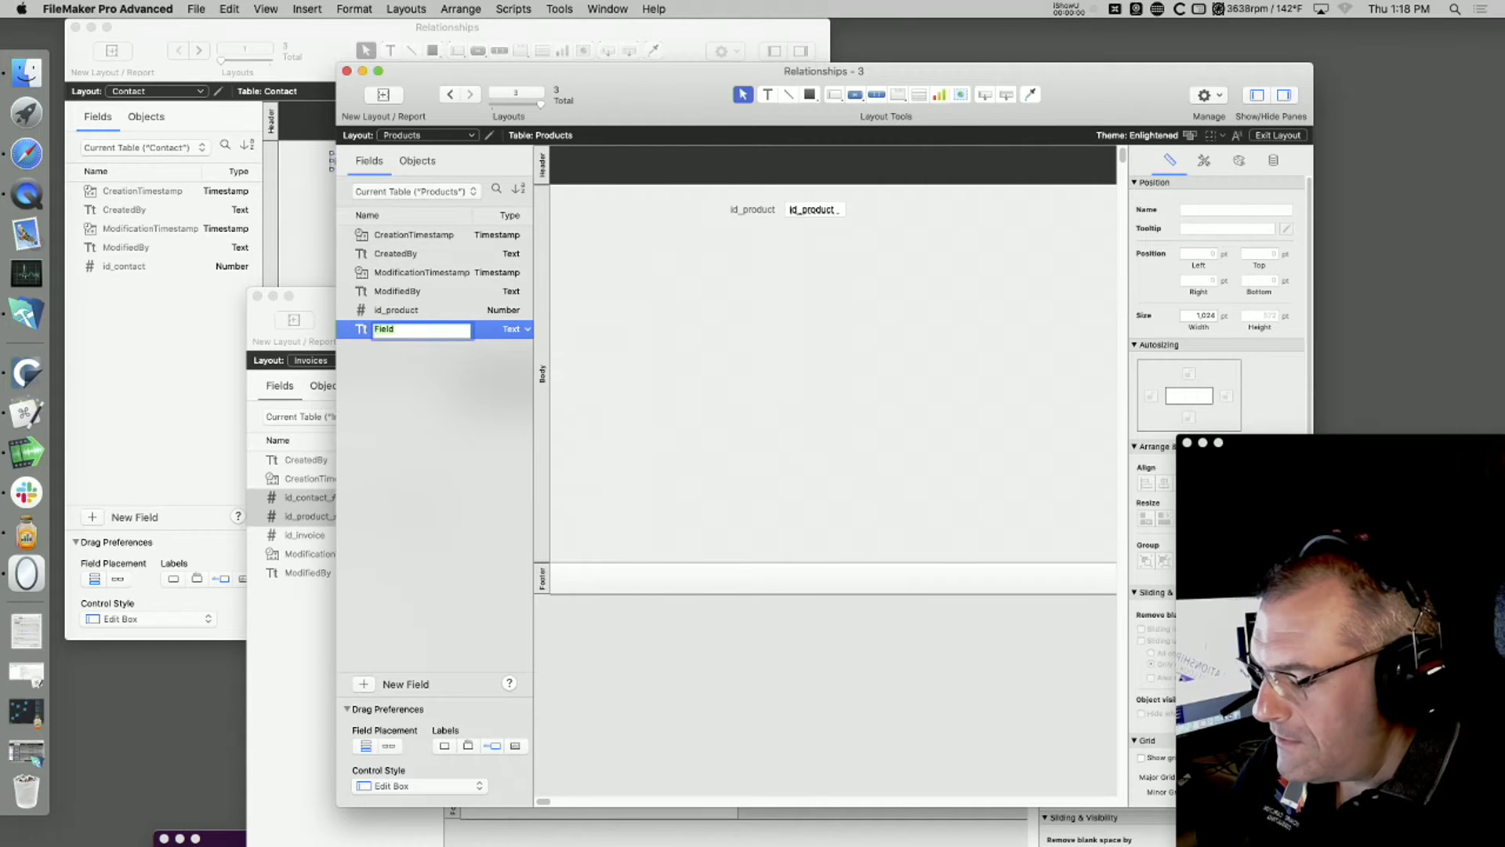
{"action": "type", "text": "Description"}
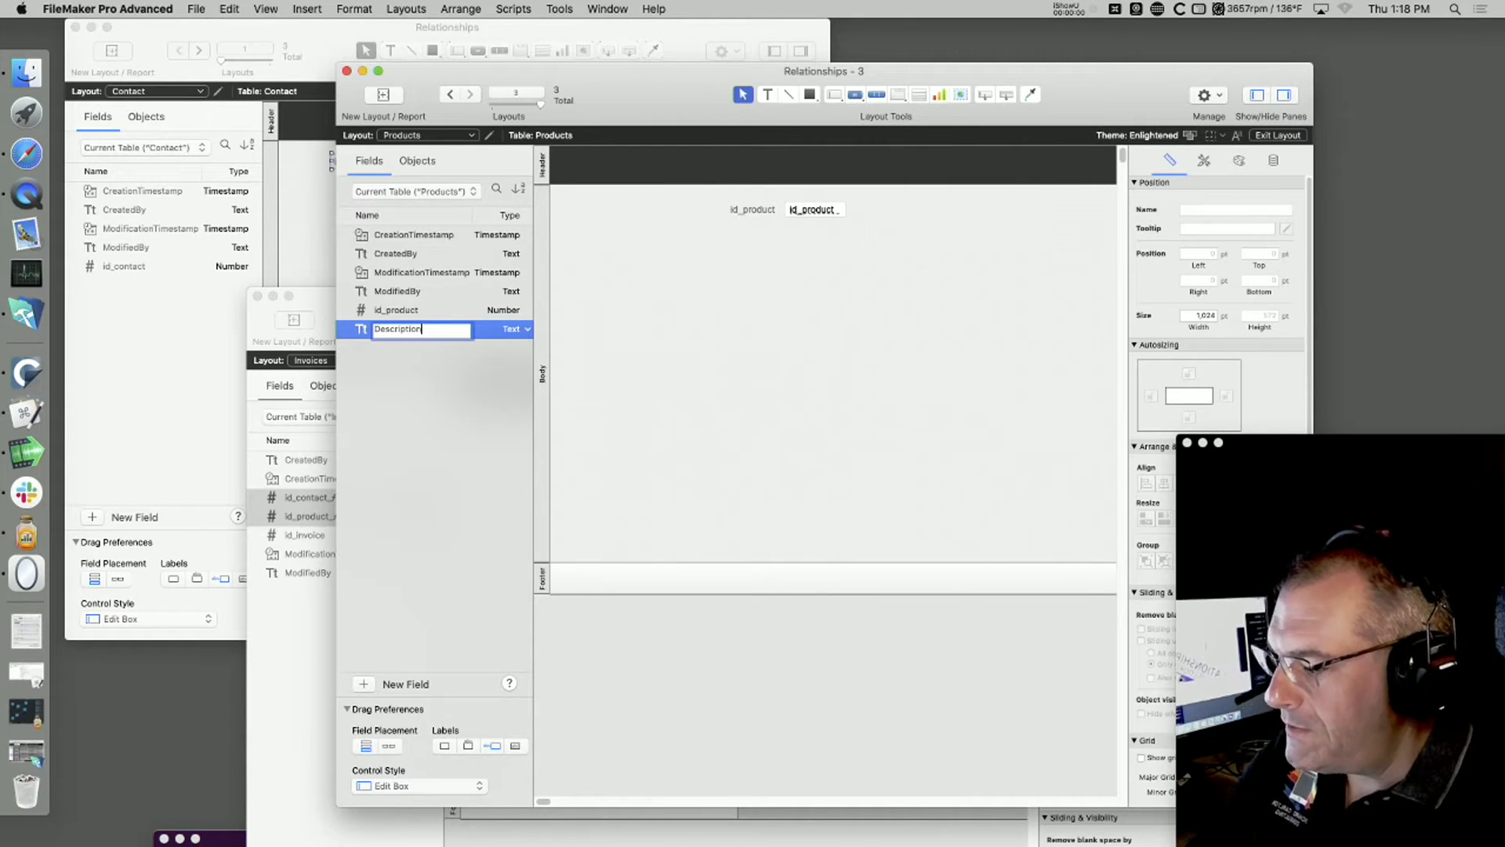
{"action": "left_click", "coordinate": [361, 685]}
{"action": "left_click", "coordinate": [506, 352]}
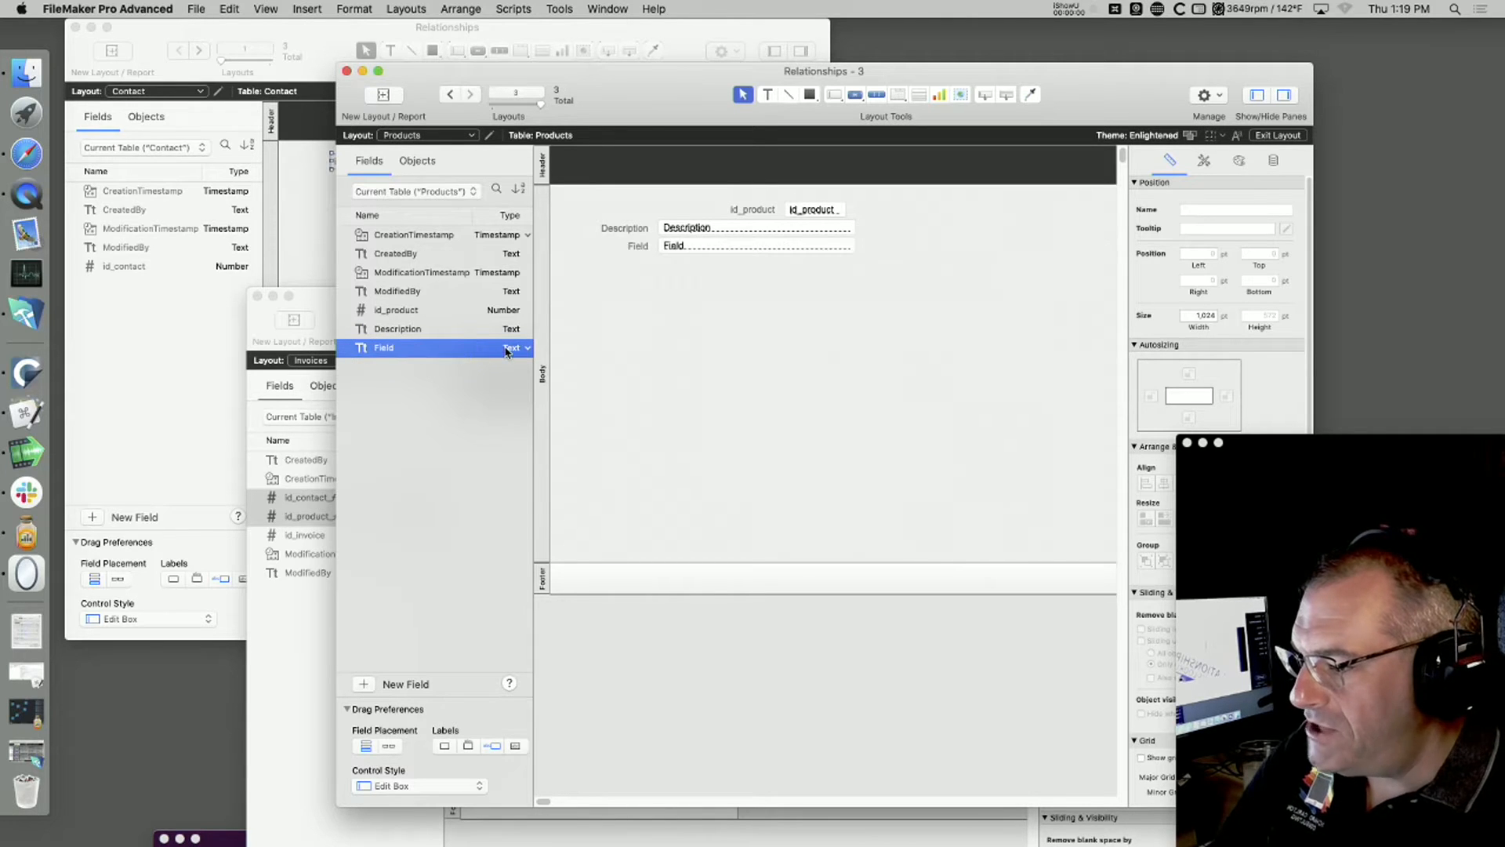
{"action": "left_click", "coordinate": [505, 352]}
{"action": "left_click", "coordinate": [541, 372]}
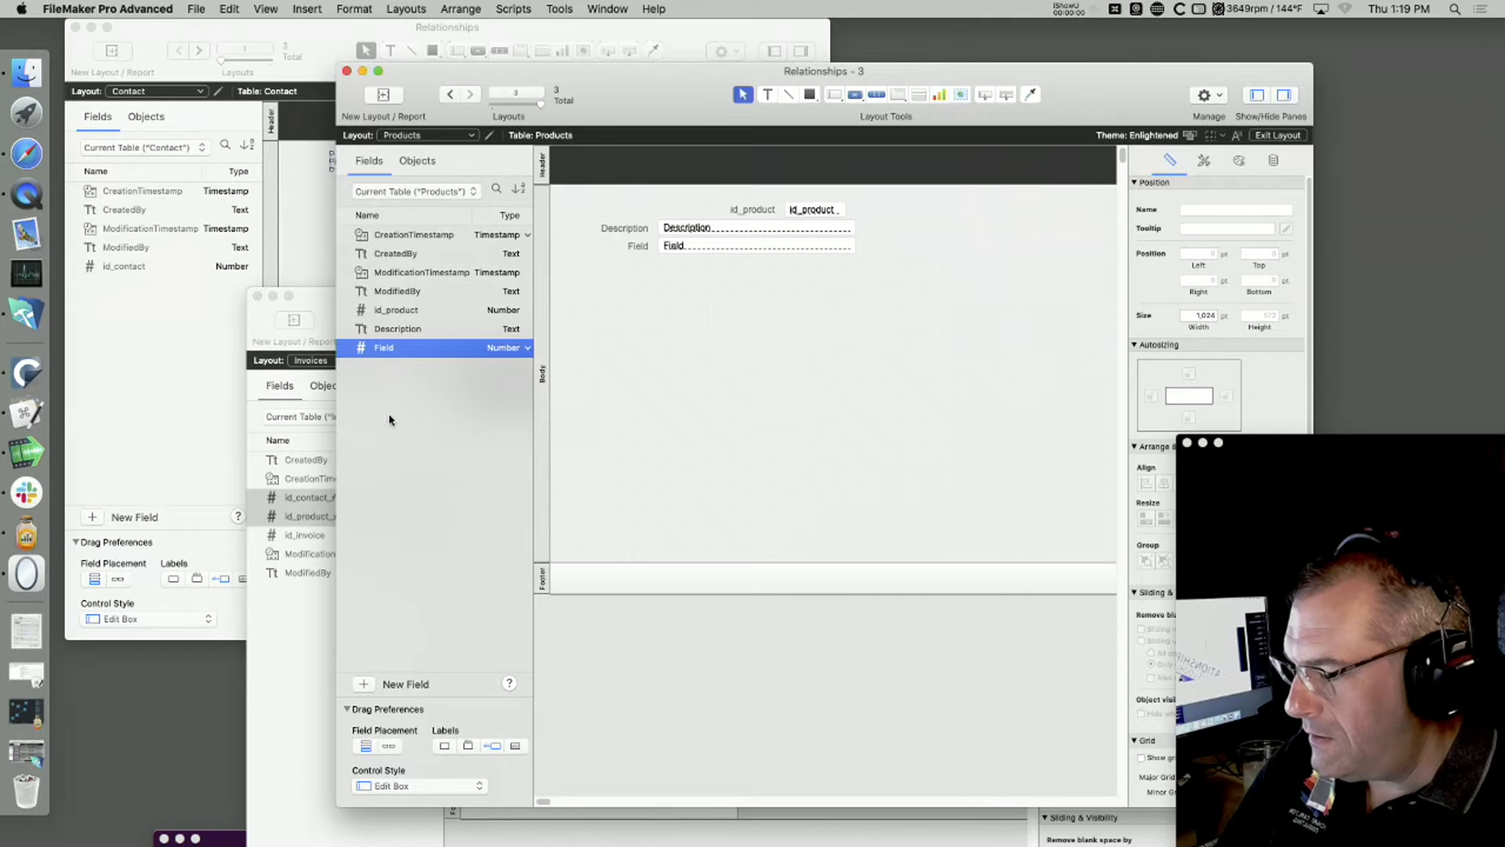
Step: Rename the new Number field in the Products table as Price
{"action": "left_click", "coordinate": [381, 336]}
{"action": "left_click", "coordinate": [385, 349]}
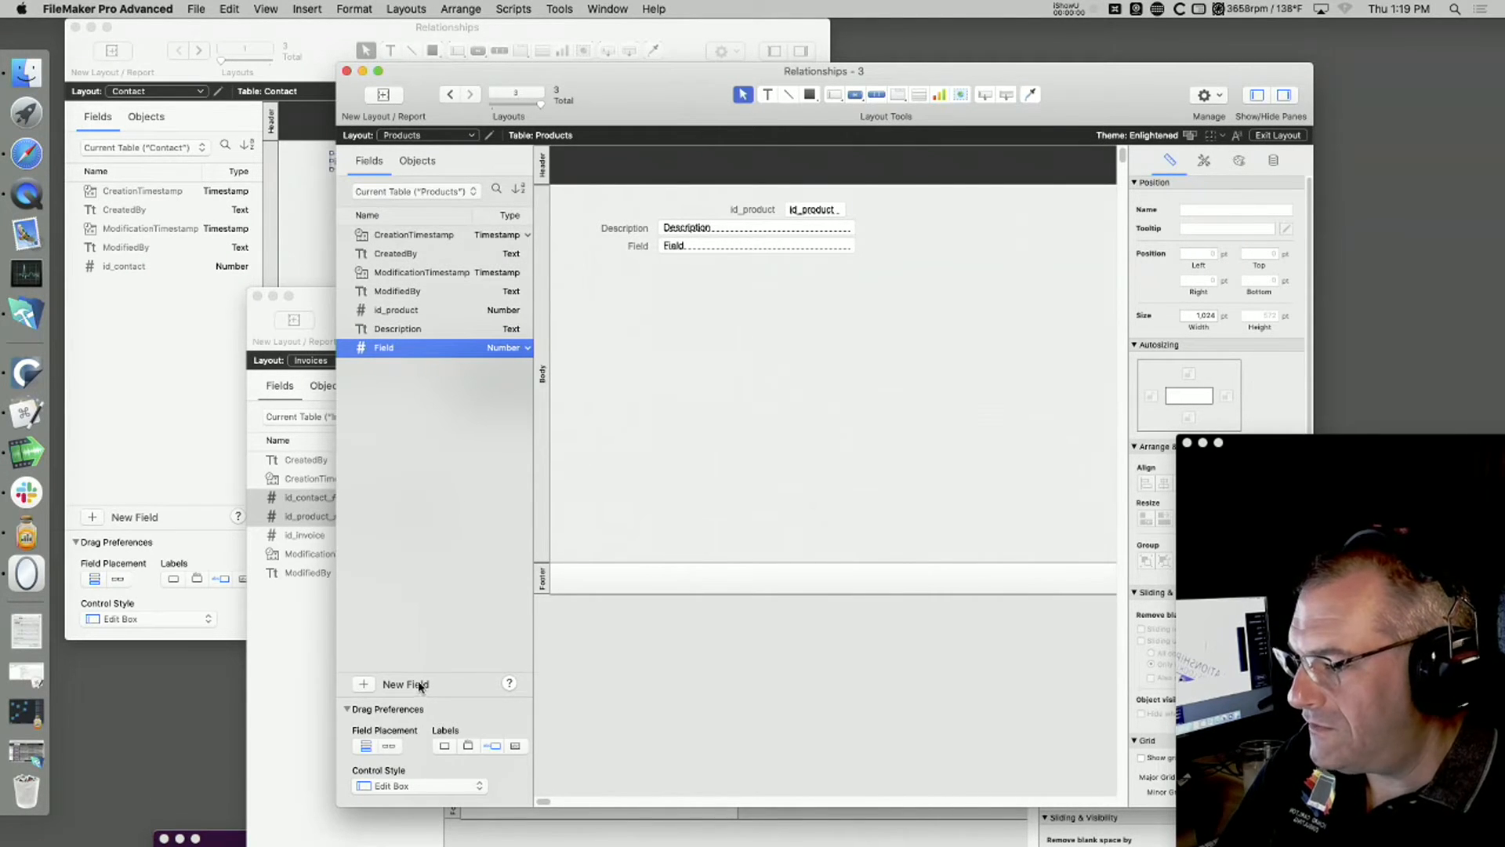
{"action": "right_click", "coordinate": [445, 345]}
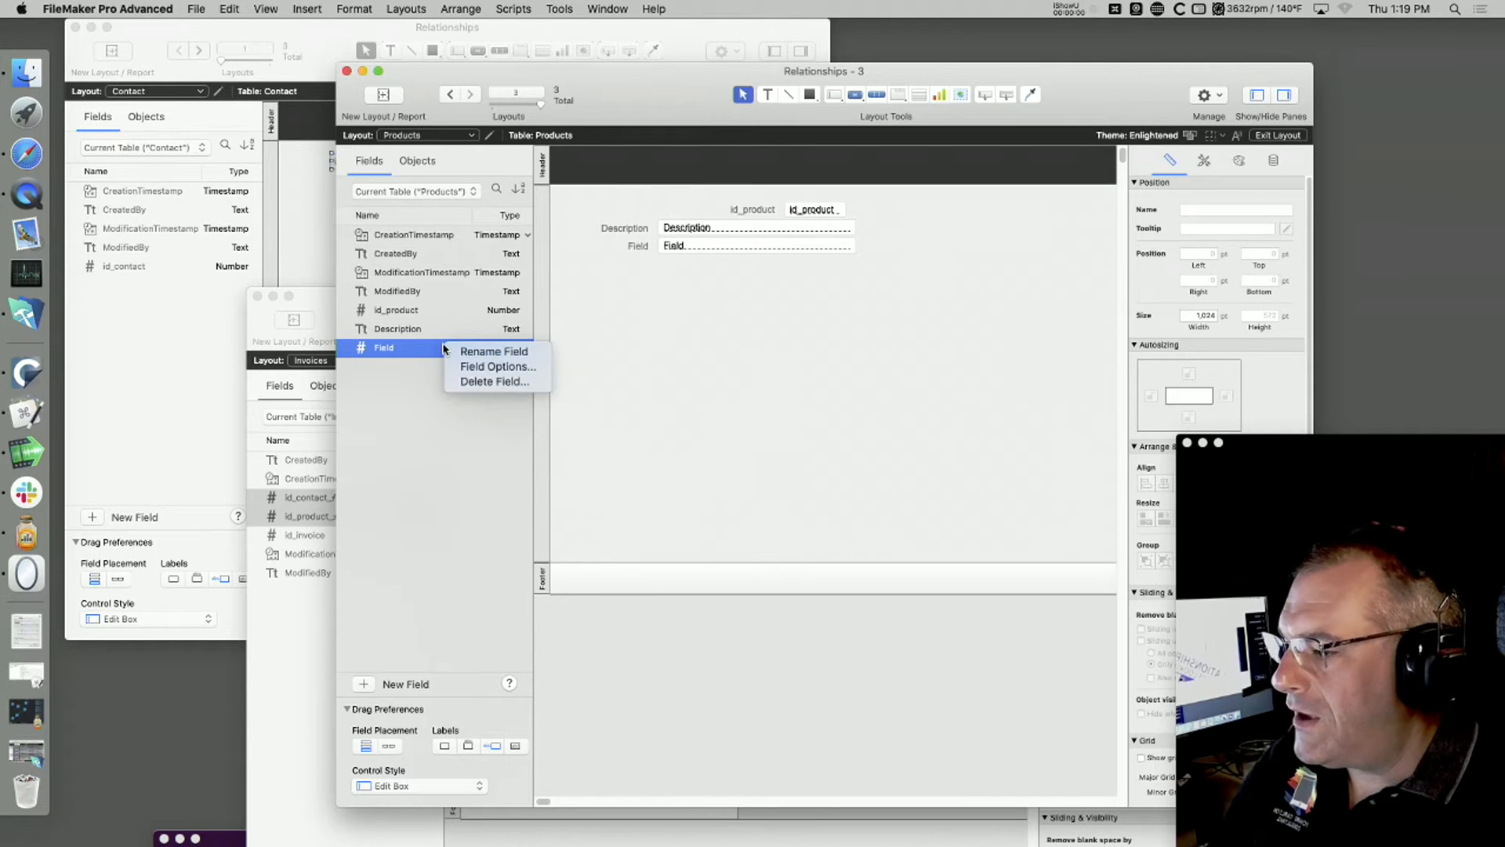
{"action": "left_click", "coordinate": [475, 353]}
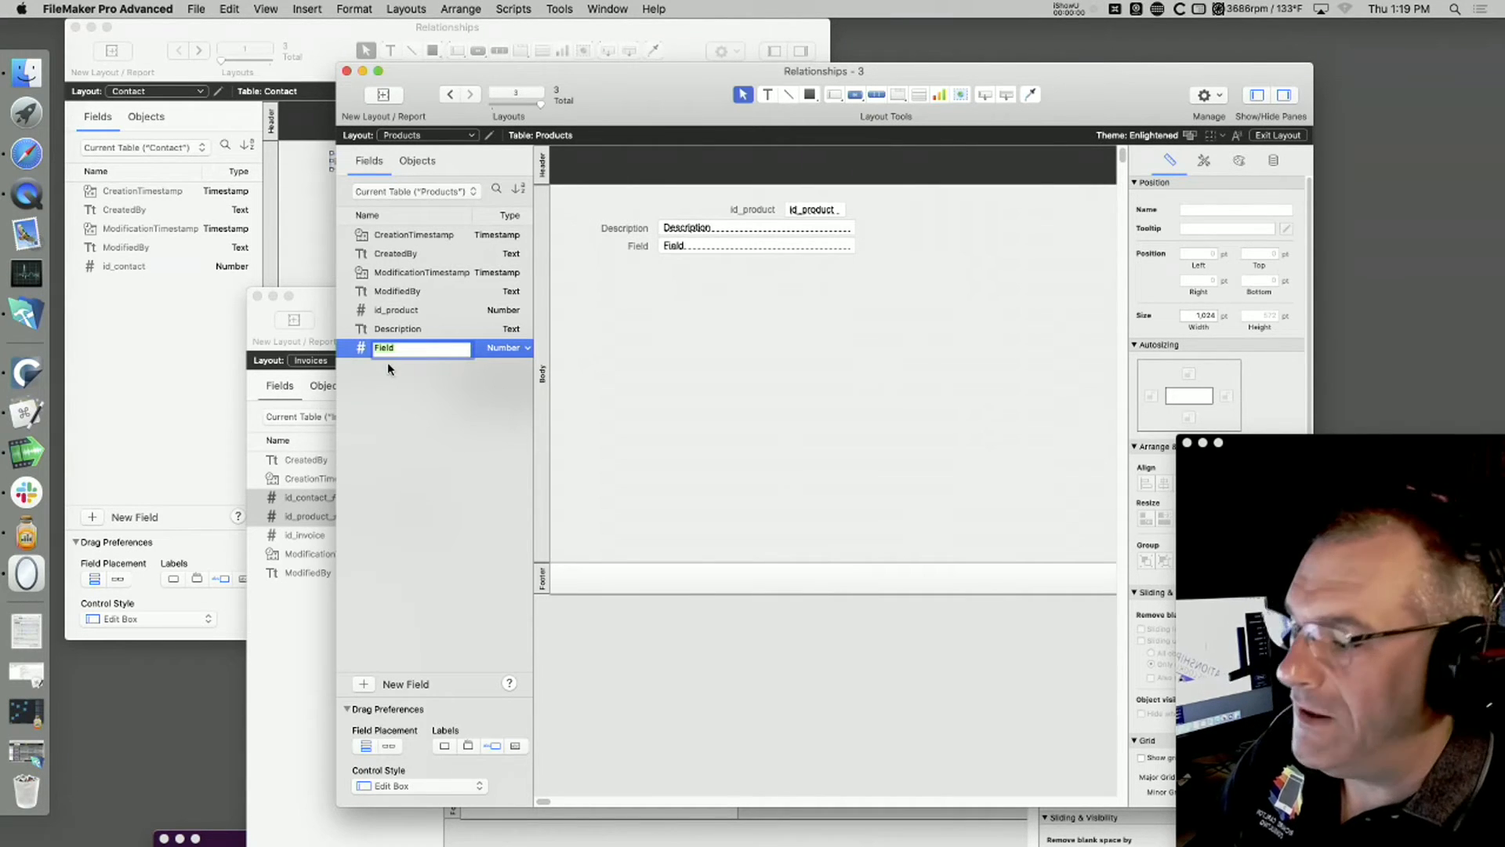
{"action": "type", "text": "Price"}
{"action": "key", "text": "Return"}
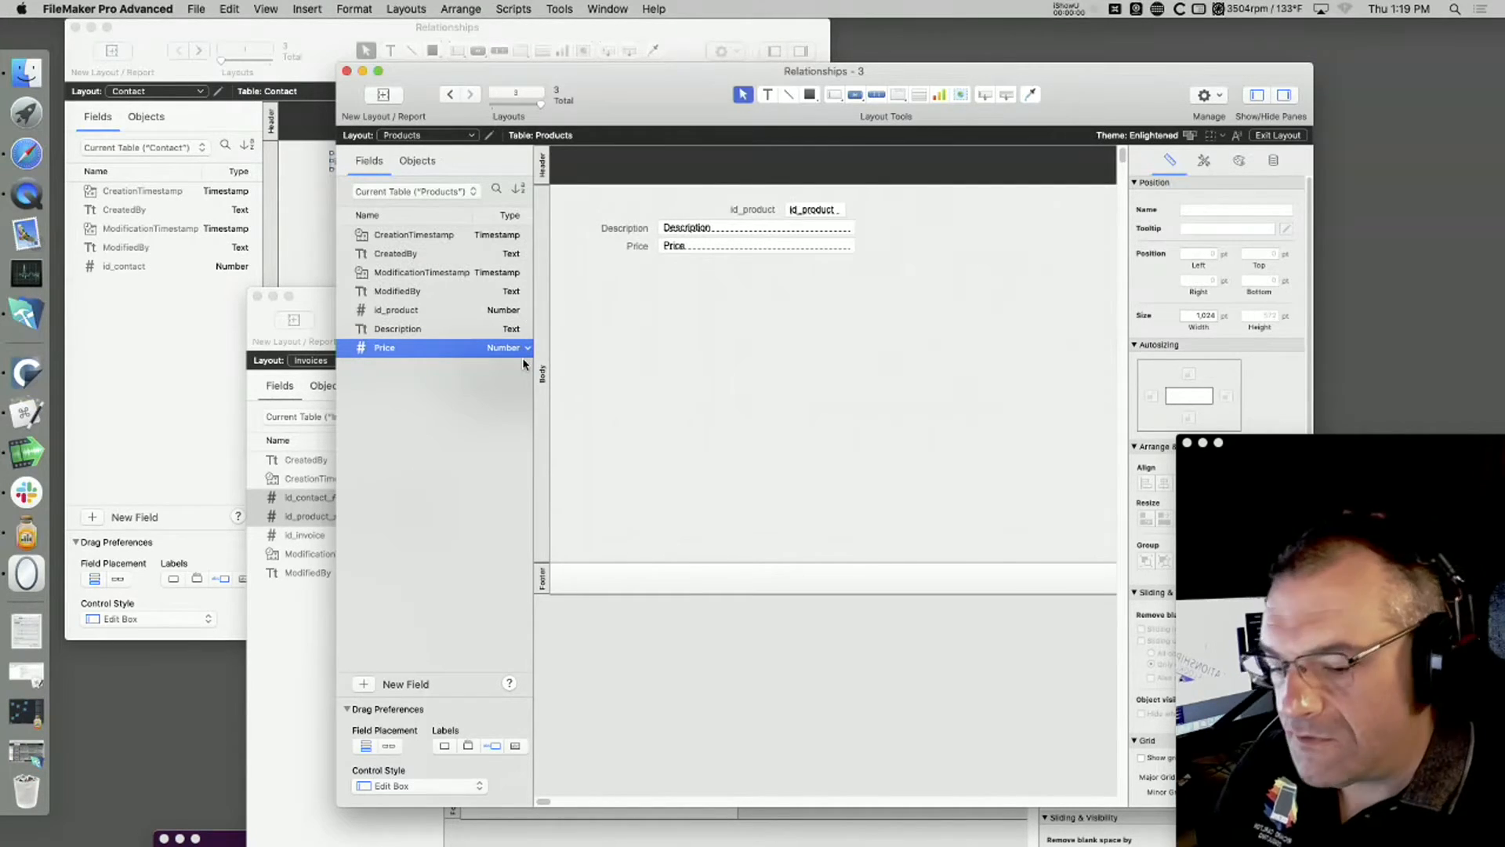
{"action": "right_click", "coordinate": [393, 349]}
{"action": "left_click", "coordinate": [420, 409]}
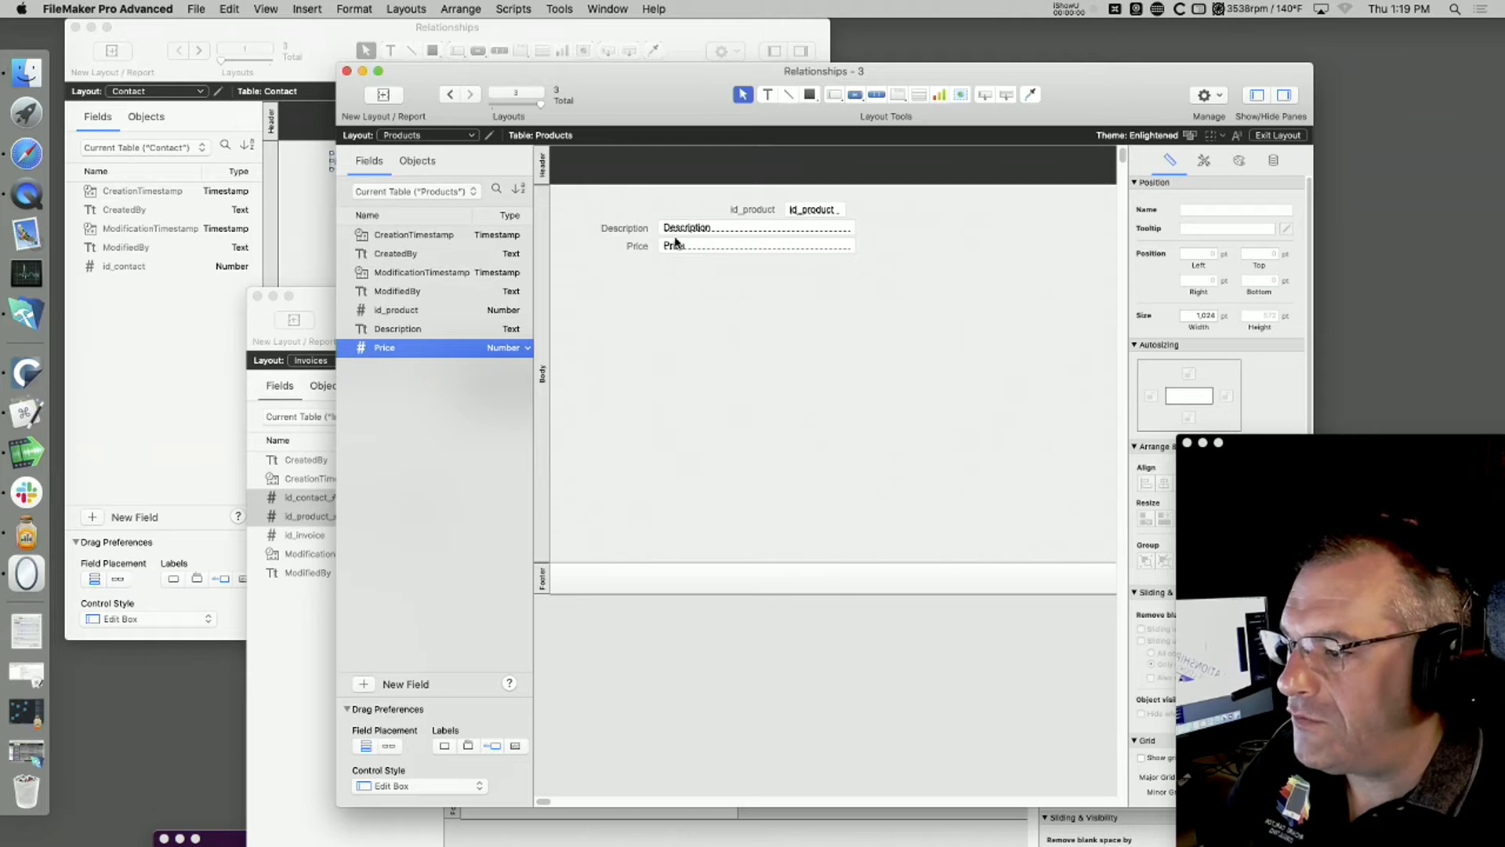
Step: Move the id_product field and its label directly above the Description field so their left edges line up
{"action": "left_click", "coordinate": [753, 209]}
{"action": "left_click", "coordinate": [807, 209], "text": "shift"}
{"action": "left_click_drag", "start_coordinate": [808, 209], "coordinate": [685, 207]}
{"action": "left_click", "coordinate": [791, 368]}
{"action": "left_click", "coordinate": [715, 208]}
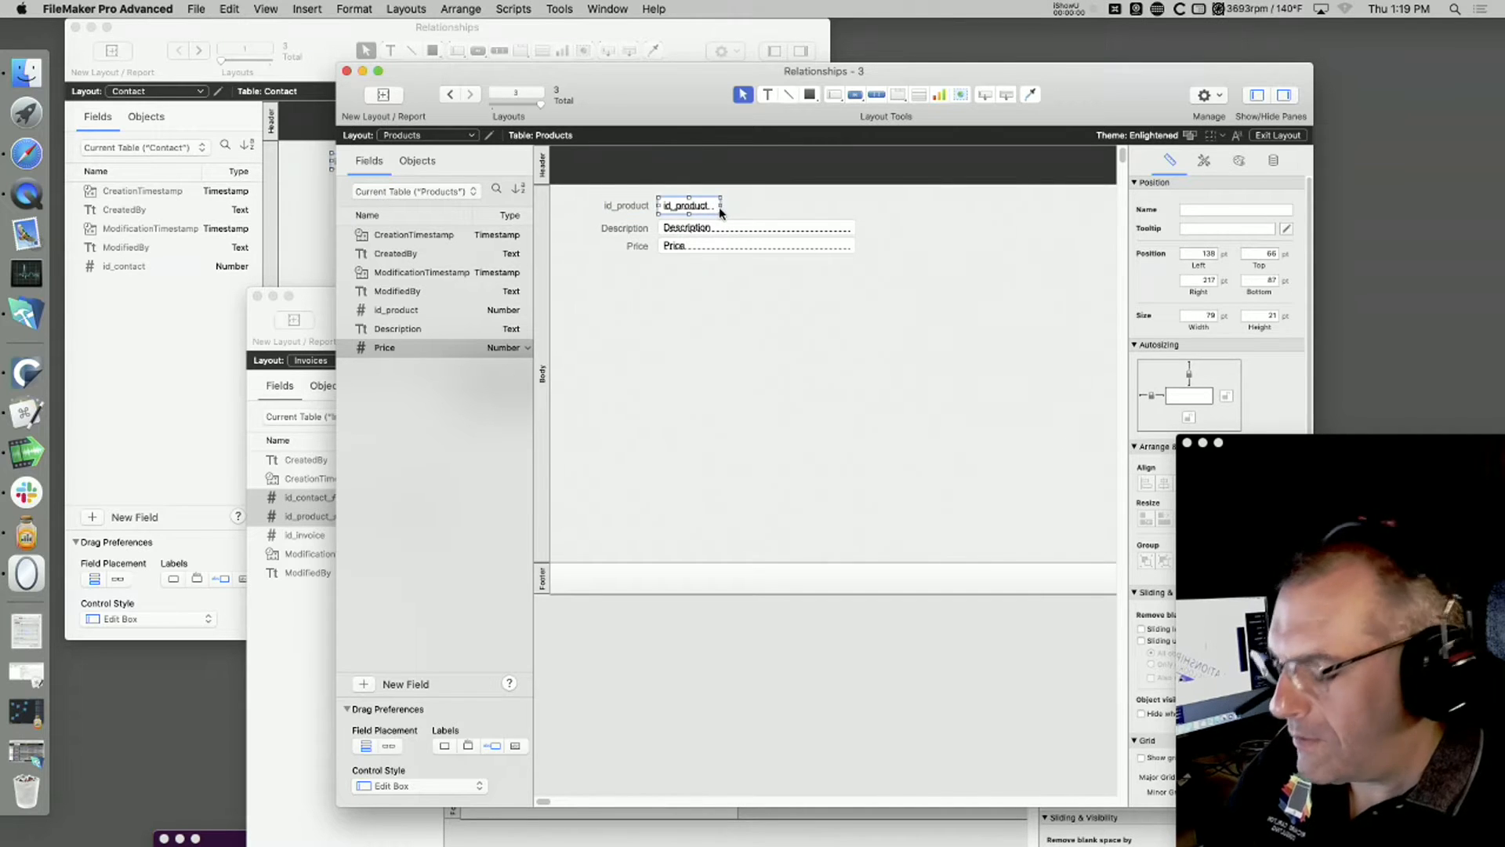
Step: Switch the Products layout to Browse mode, create a record and enter a person's first name followed by Netherlands as its Description
{"action": "key", "text": "super+b"}
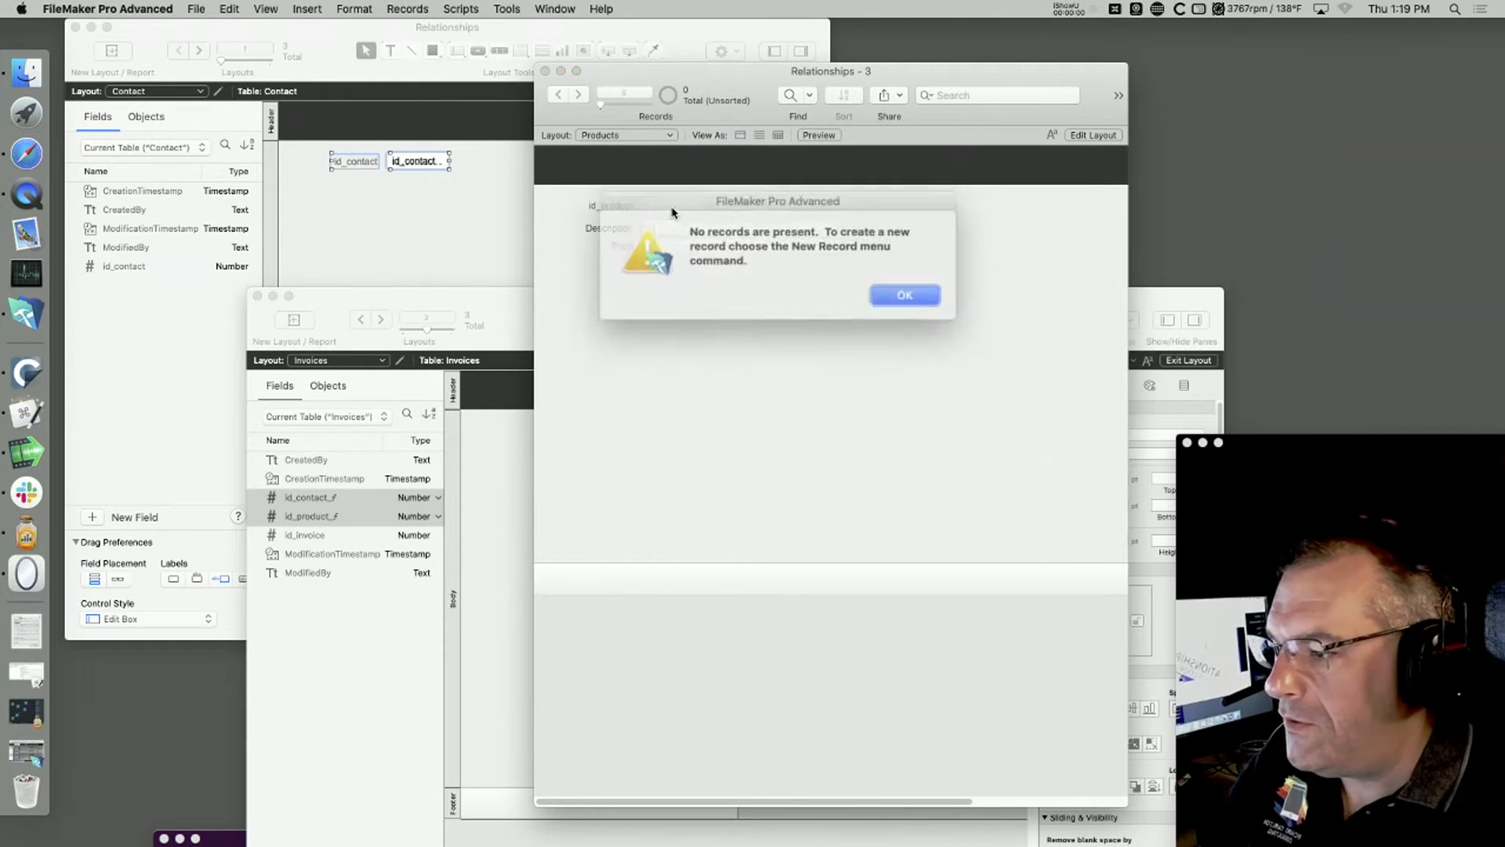
{"action": "left_click", "coordinate": [870, 291]}
{"action": "key", "text": "super+n"}
{"action": "left_click", "coordinate": [670, 228]}
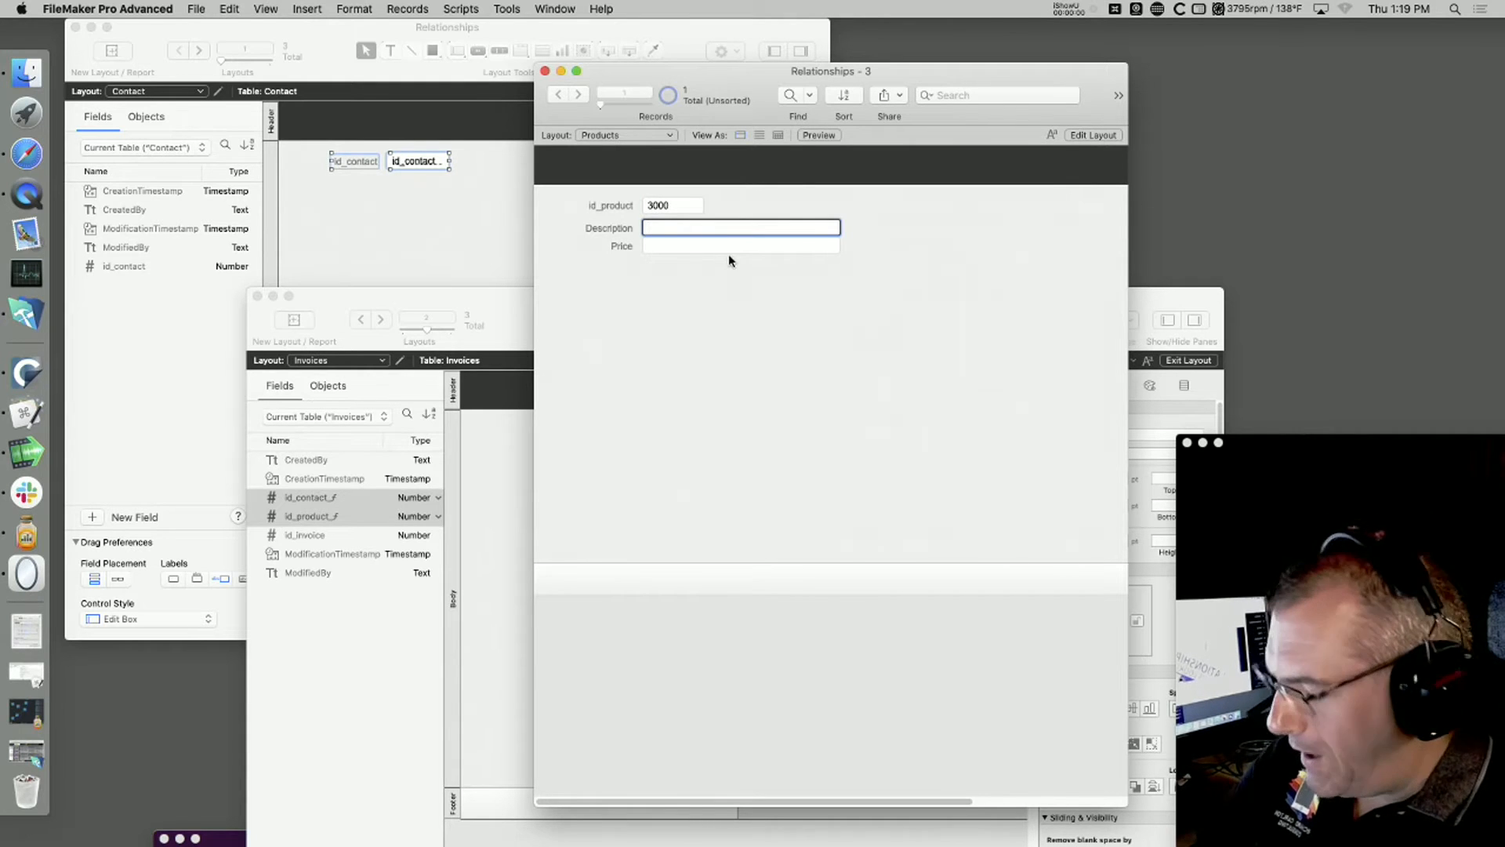
{"action": "type", "text": "Tom"}
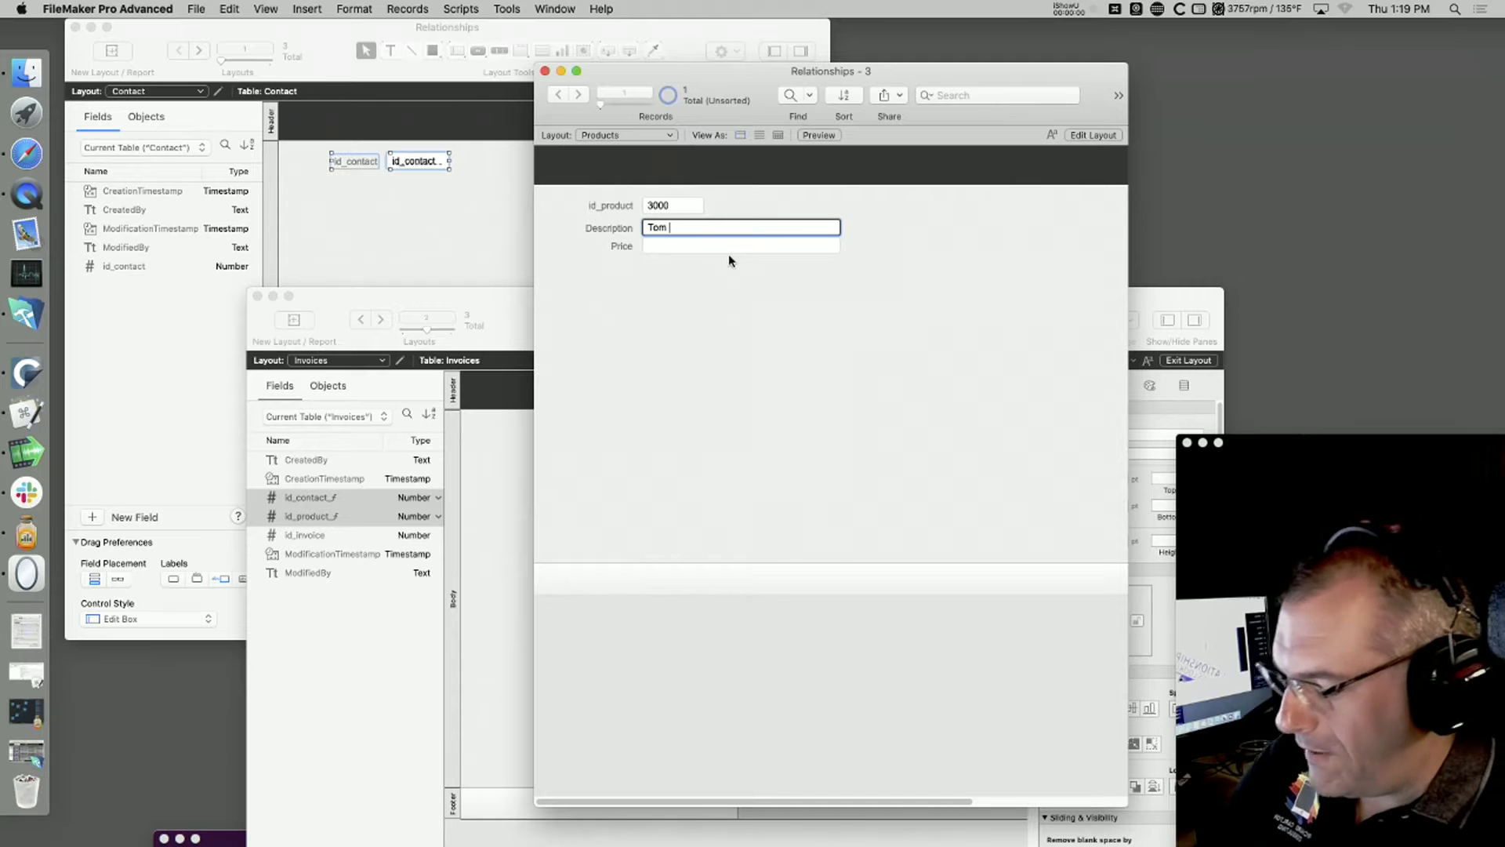
{"action": "type", "text": " Nethe"}
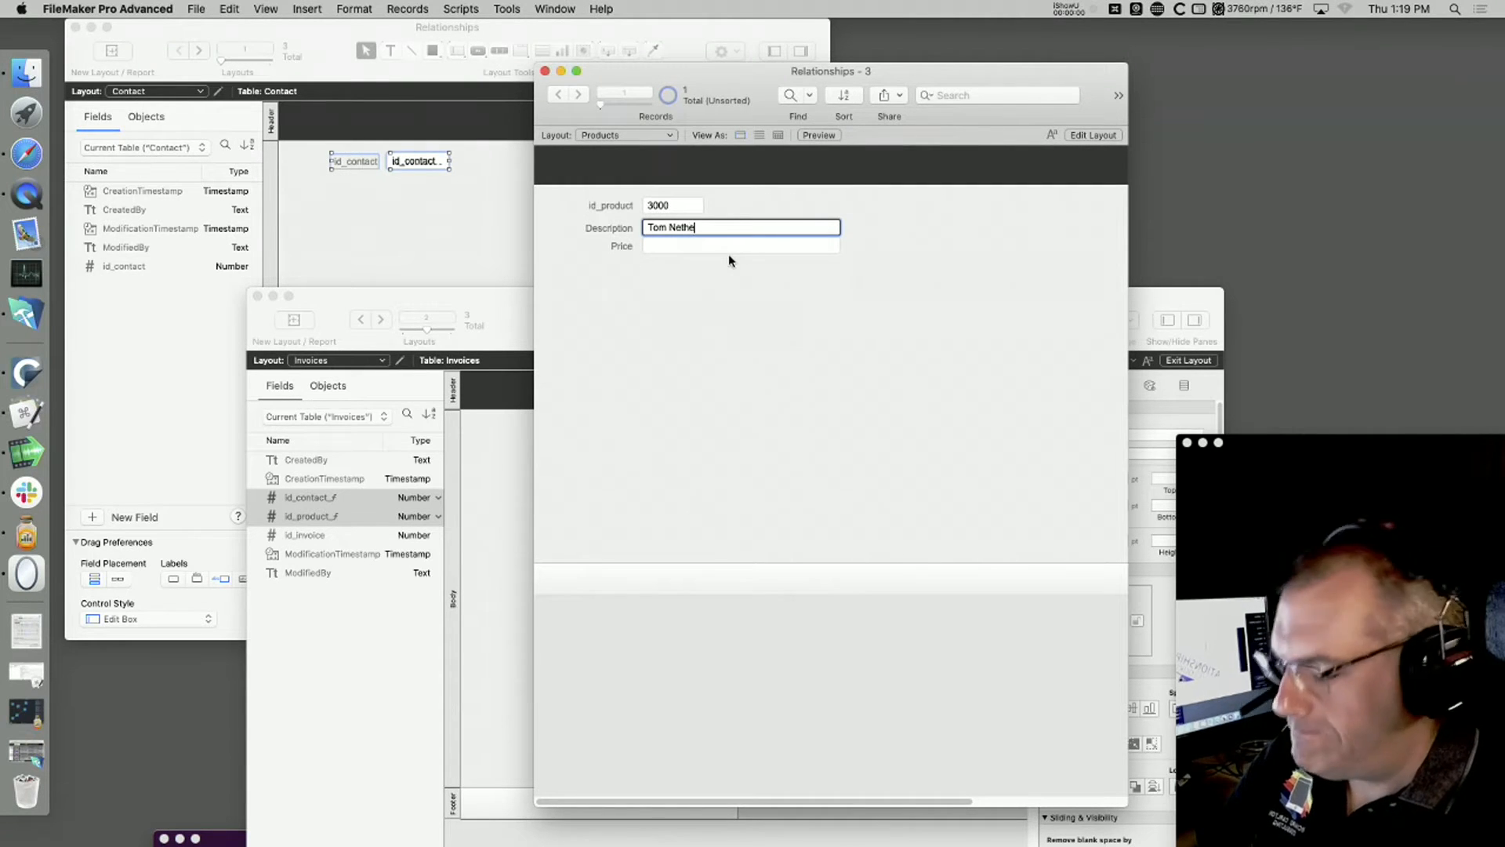
{"action": "type", "text": "rlands"}
Step: Set the Price of the first product record to 150 and commit the record
{"action": "left_click", "coordinate": [771, 328]}
{"action": "left_click", "coordinate": [682, 246]}
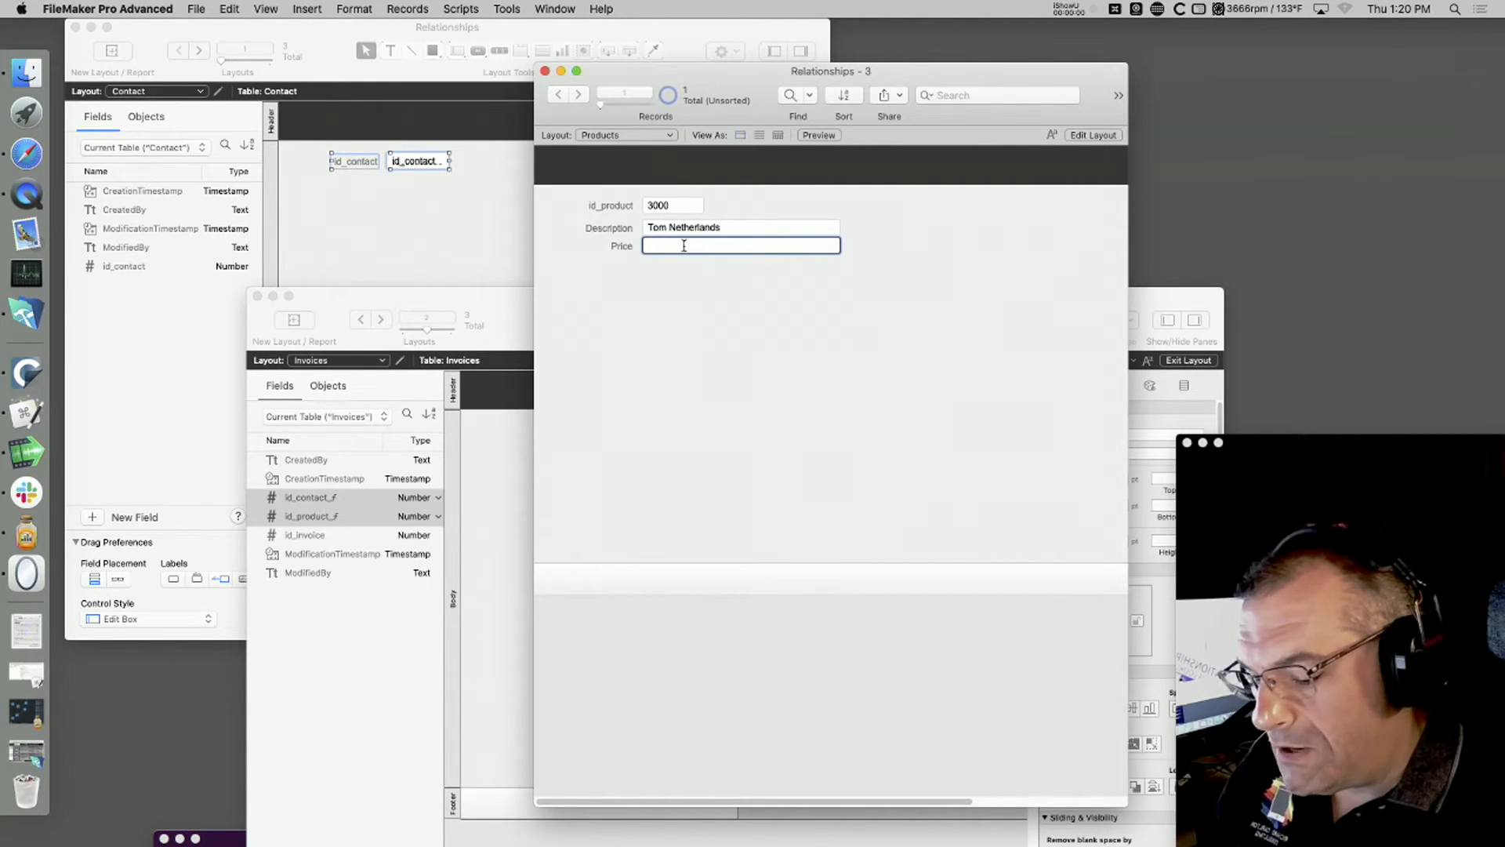
{"action": "type", "text": "1"}
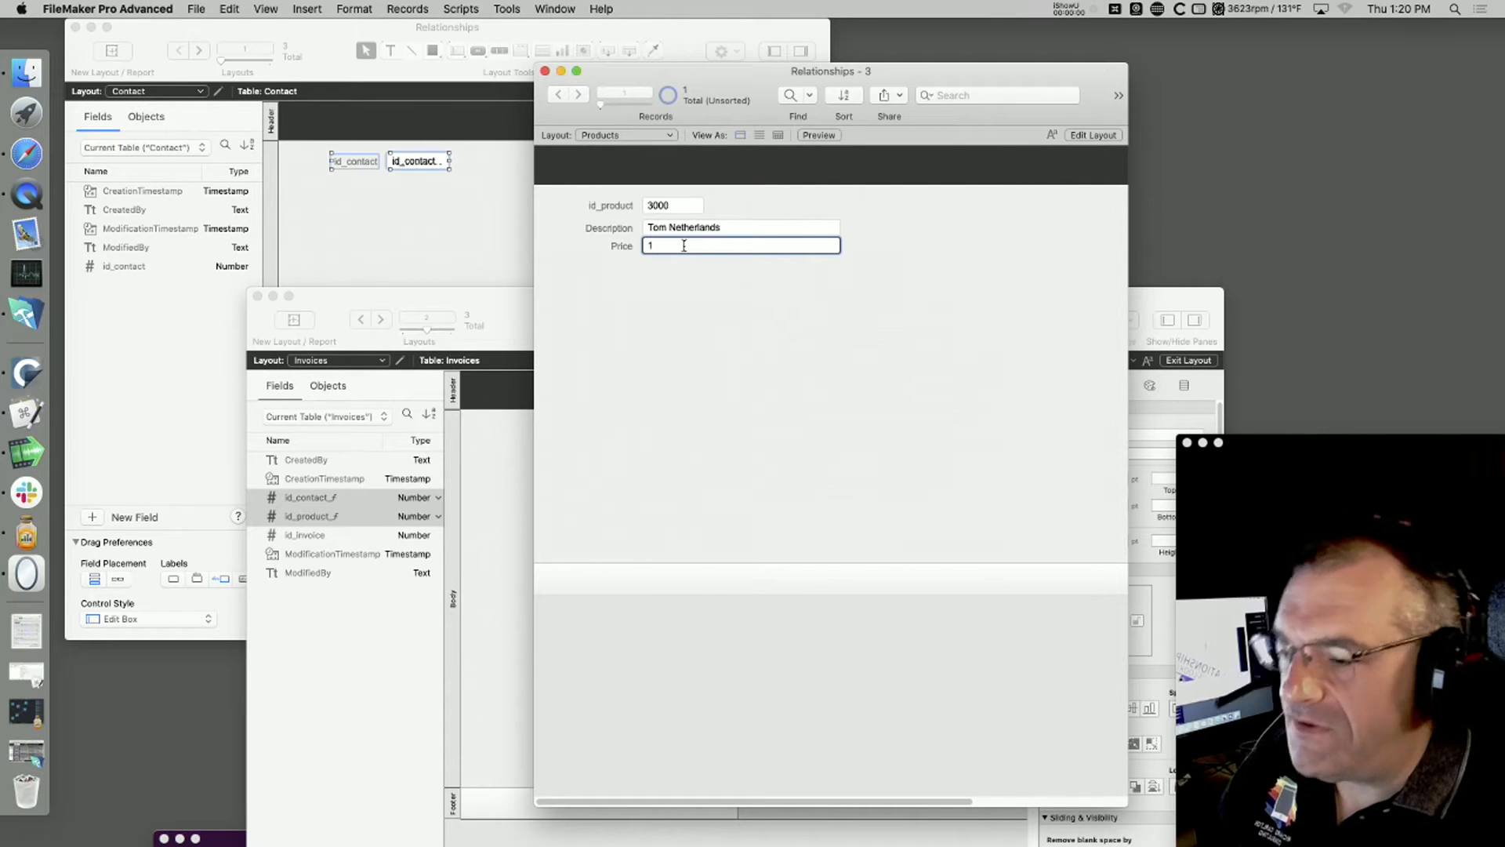
{"action": "type", "text": "50"}
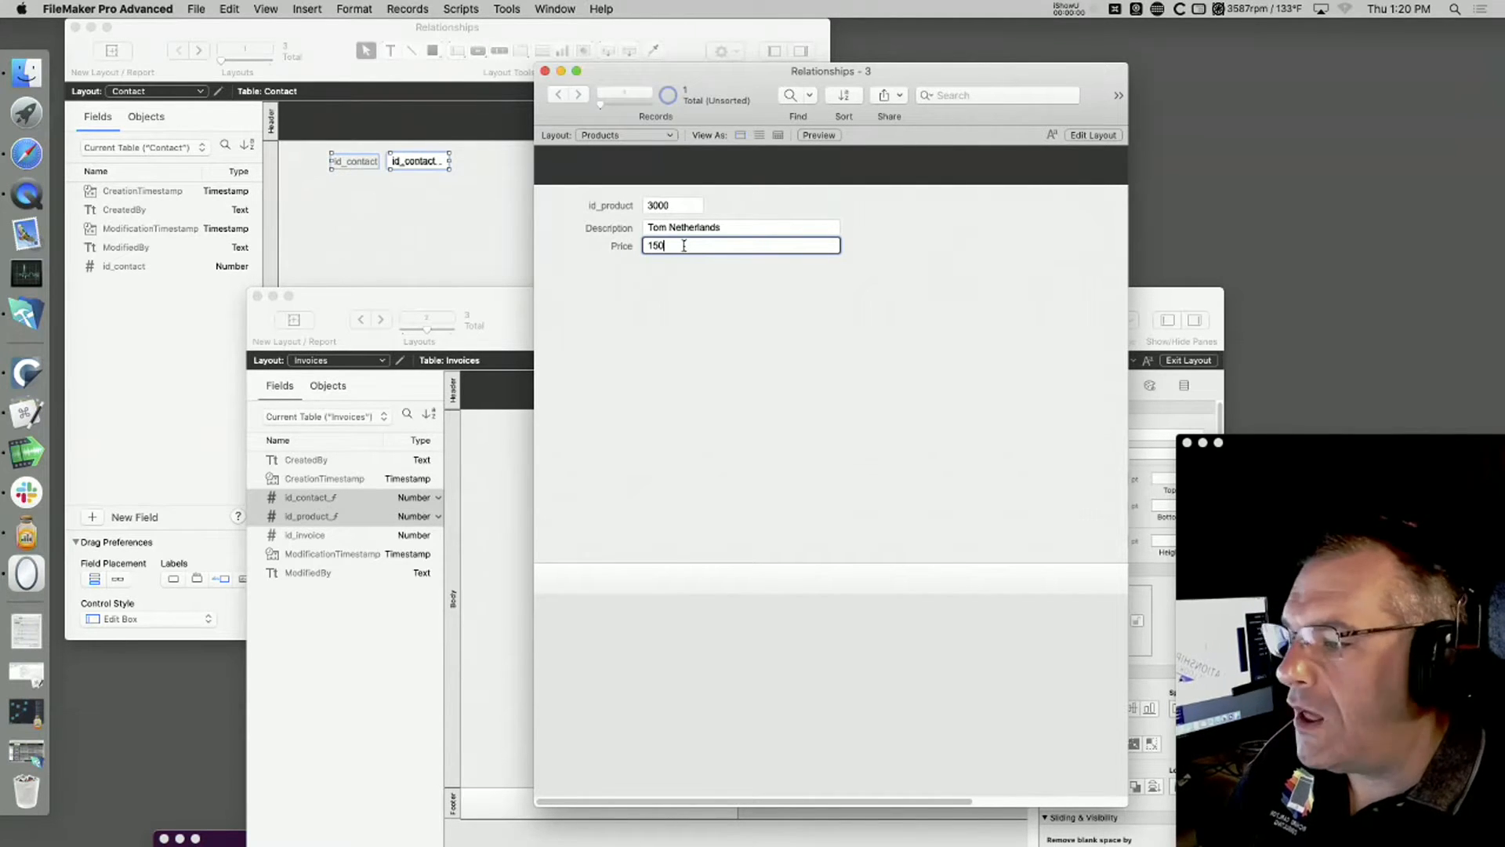
{"action": "left_click", "coordinate": [698, 317]}
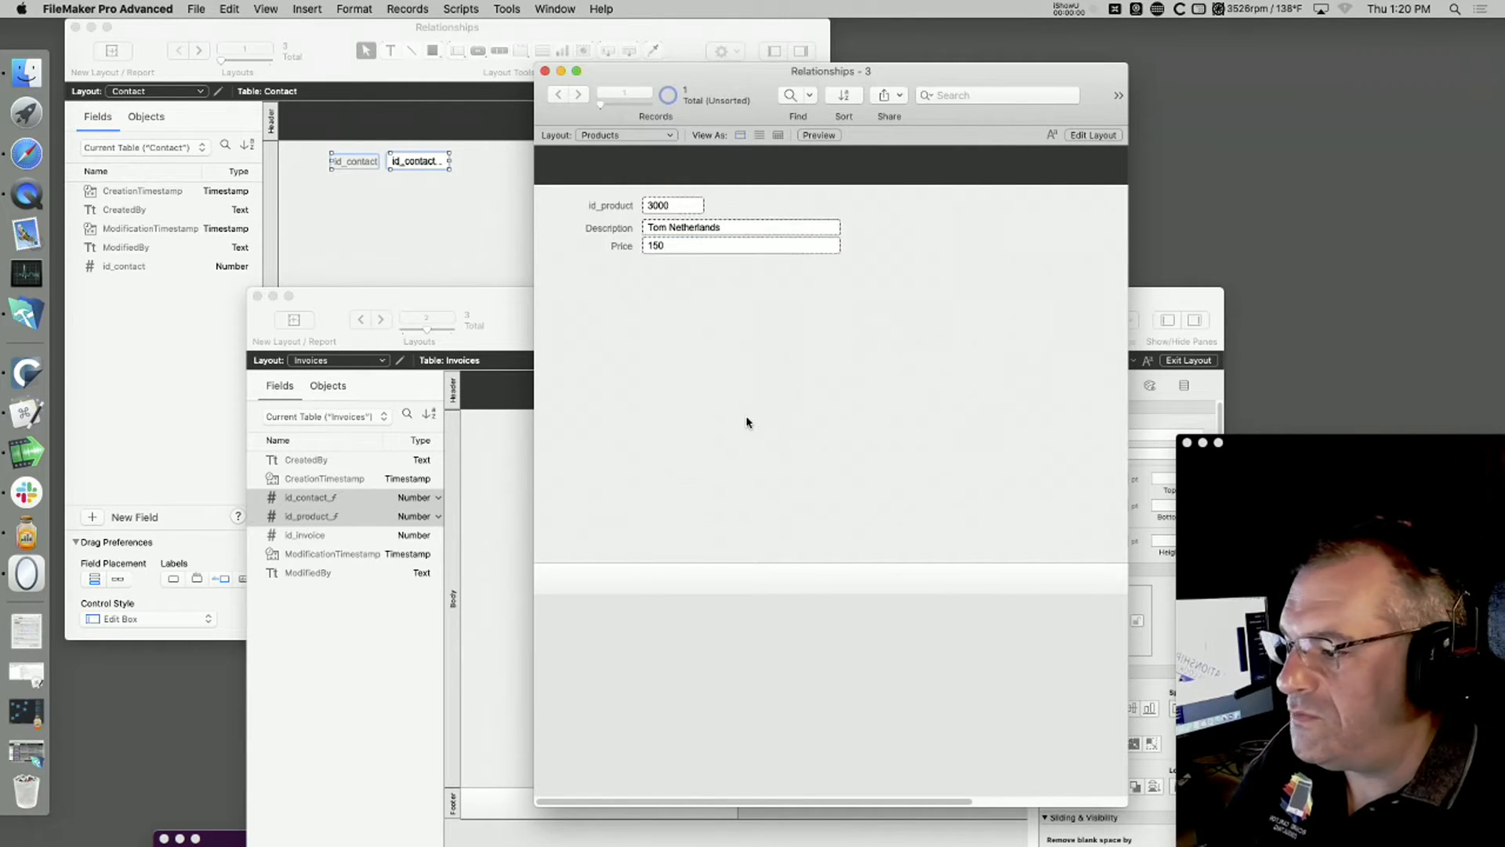
Step: Create a second product record with a person's first name followed by Wisconsin as Description and 110 as Price
{"action": "key", "text": "super+n"}
{"action": "left_click", "coordinate": [661, 229]}
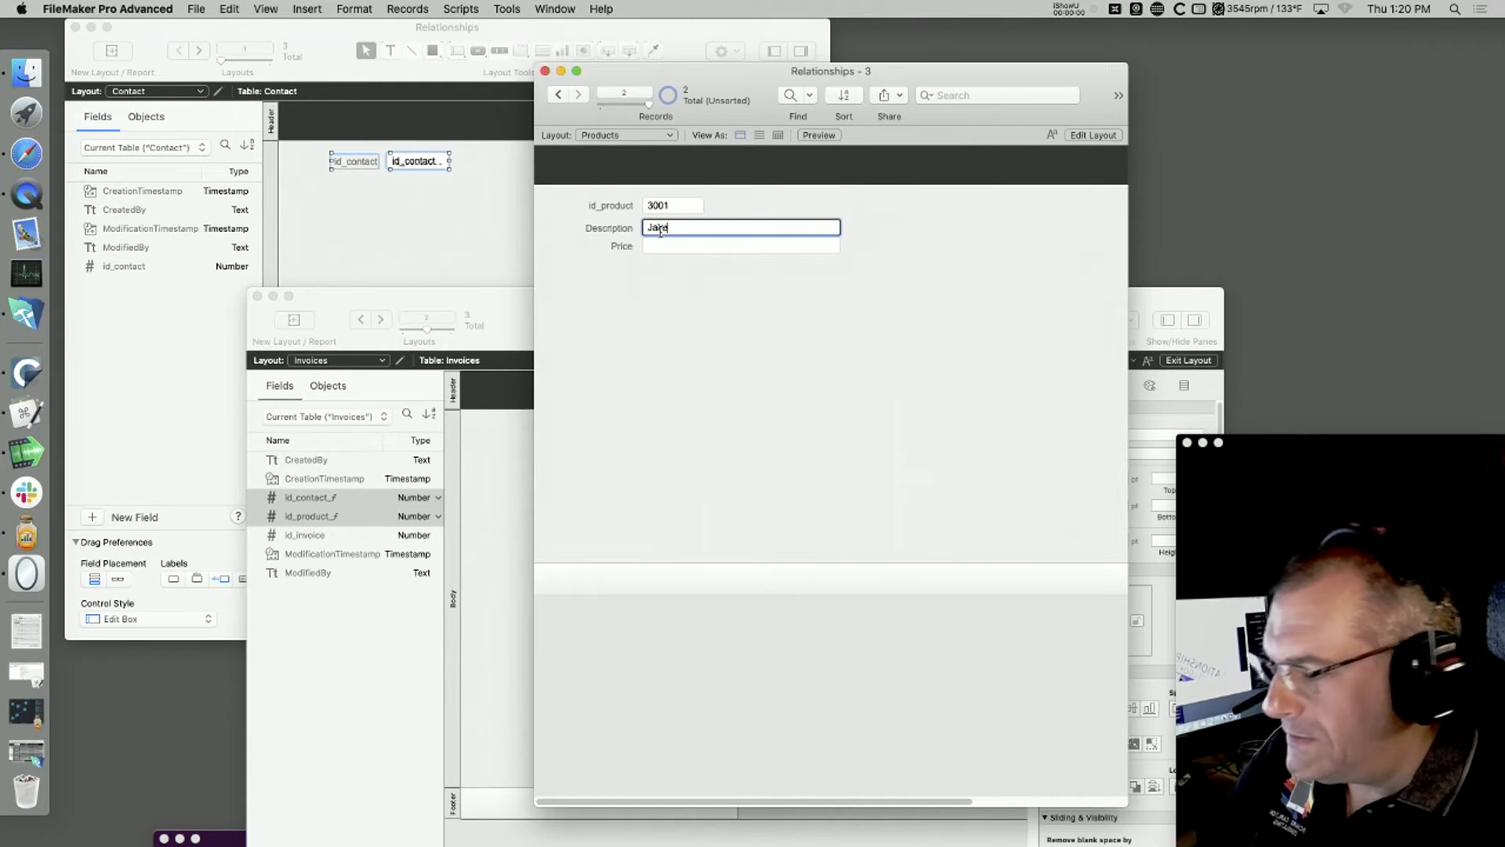
{"action": "type", "text": "Jake Wisconsin"}
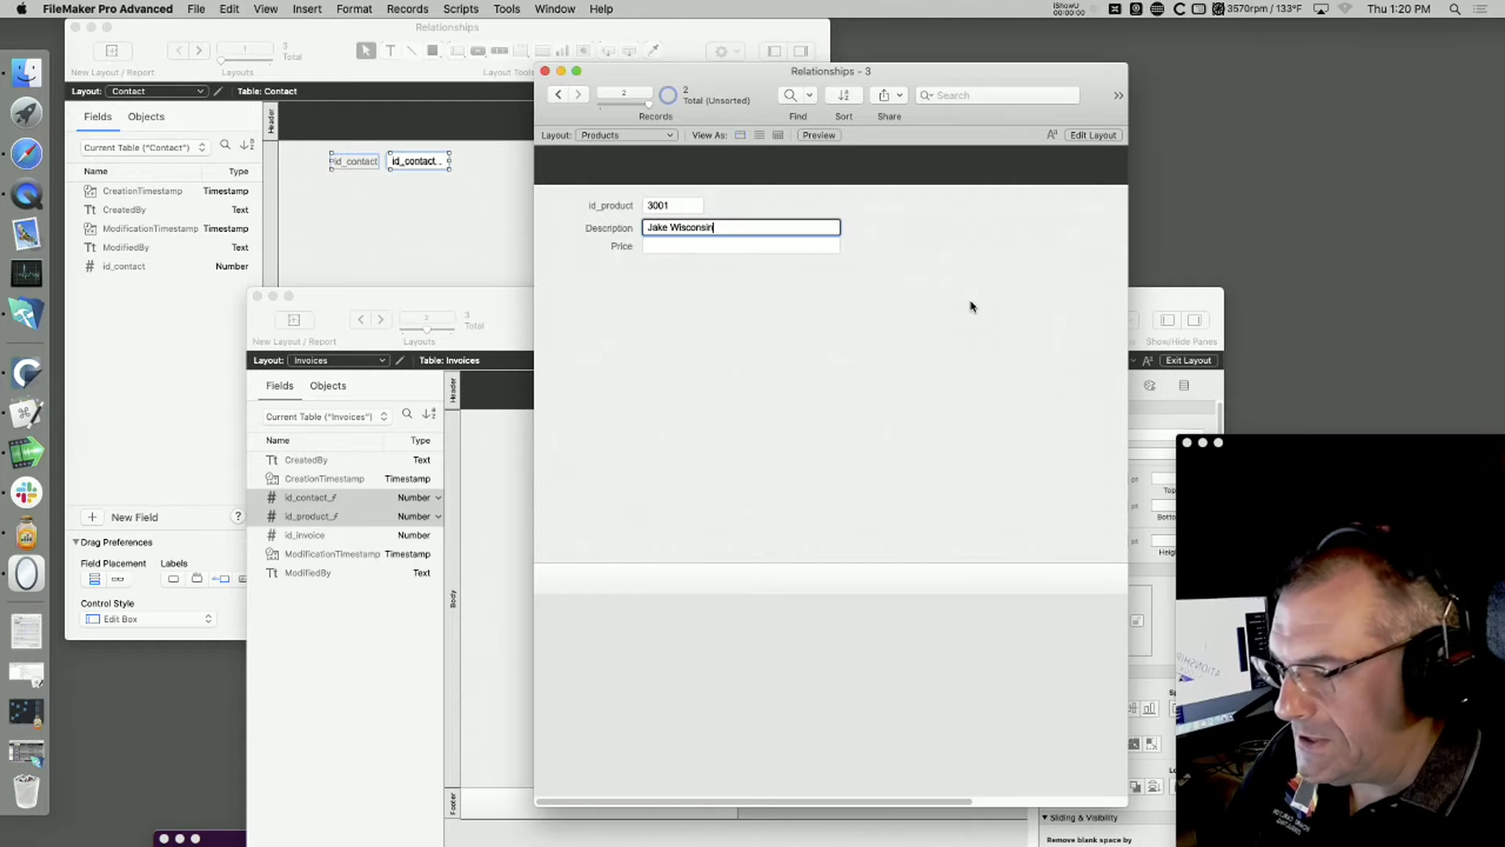
{"action": "left_click", "coordinate": [671, 248]}
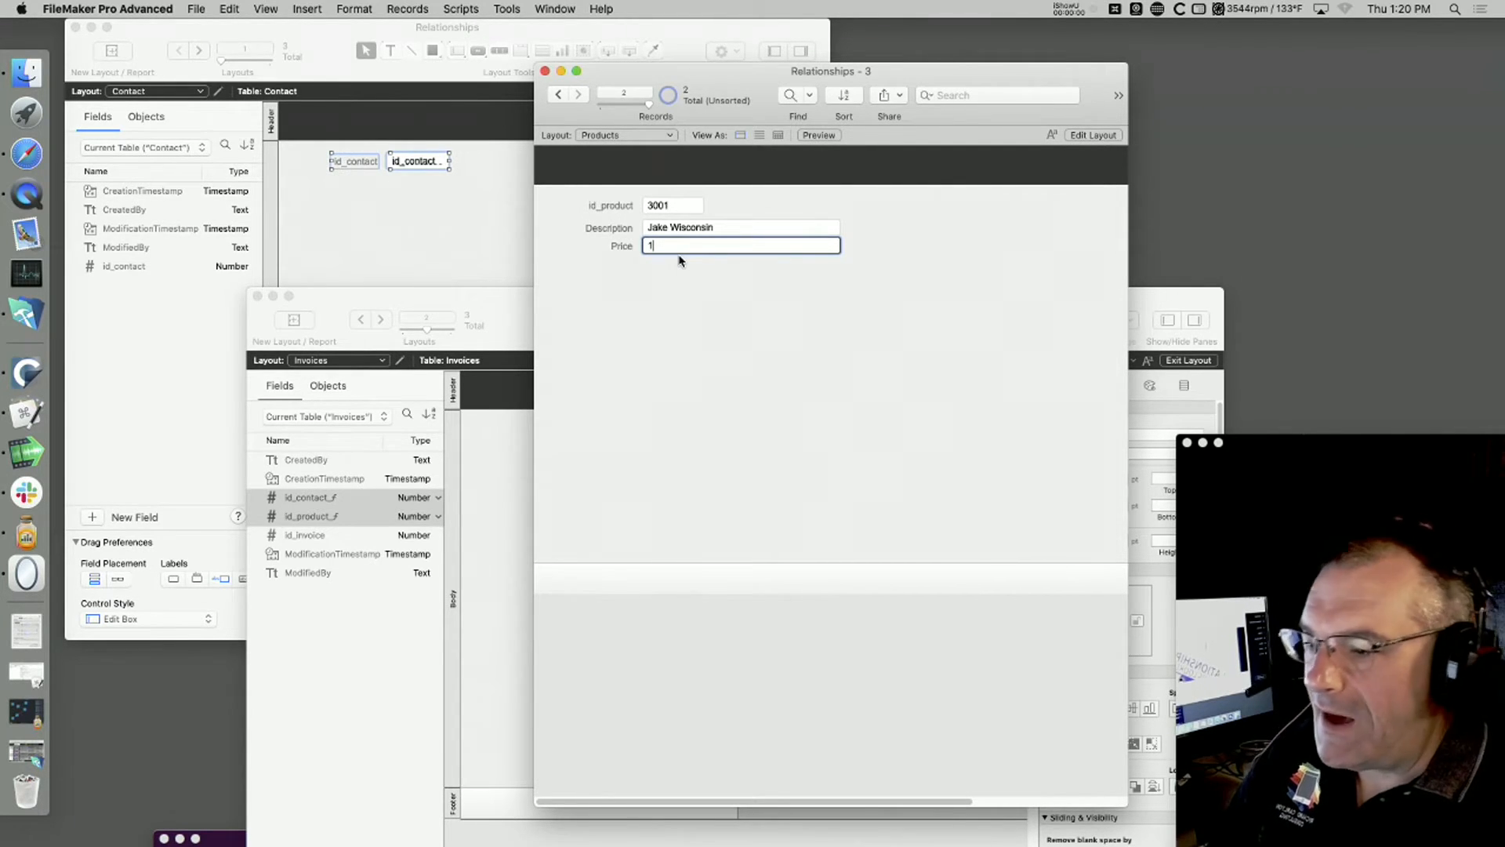
{"action": "type", "text": "10"}
{"action": "left_click", "coordinate": [754, 345]}
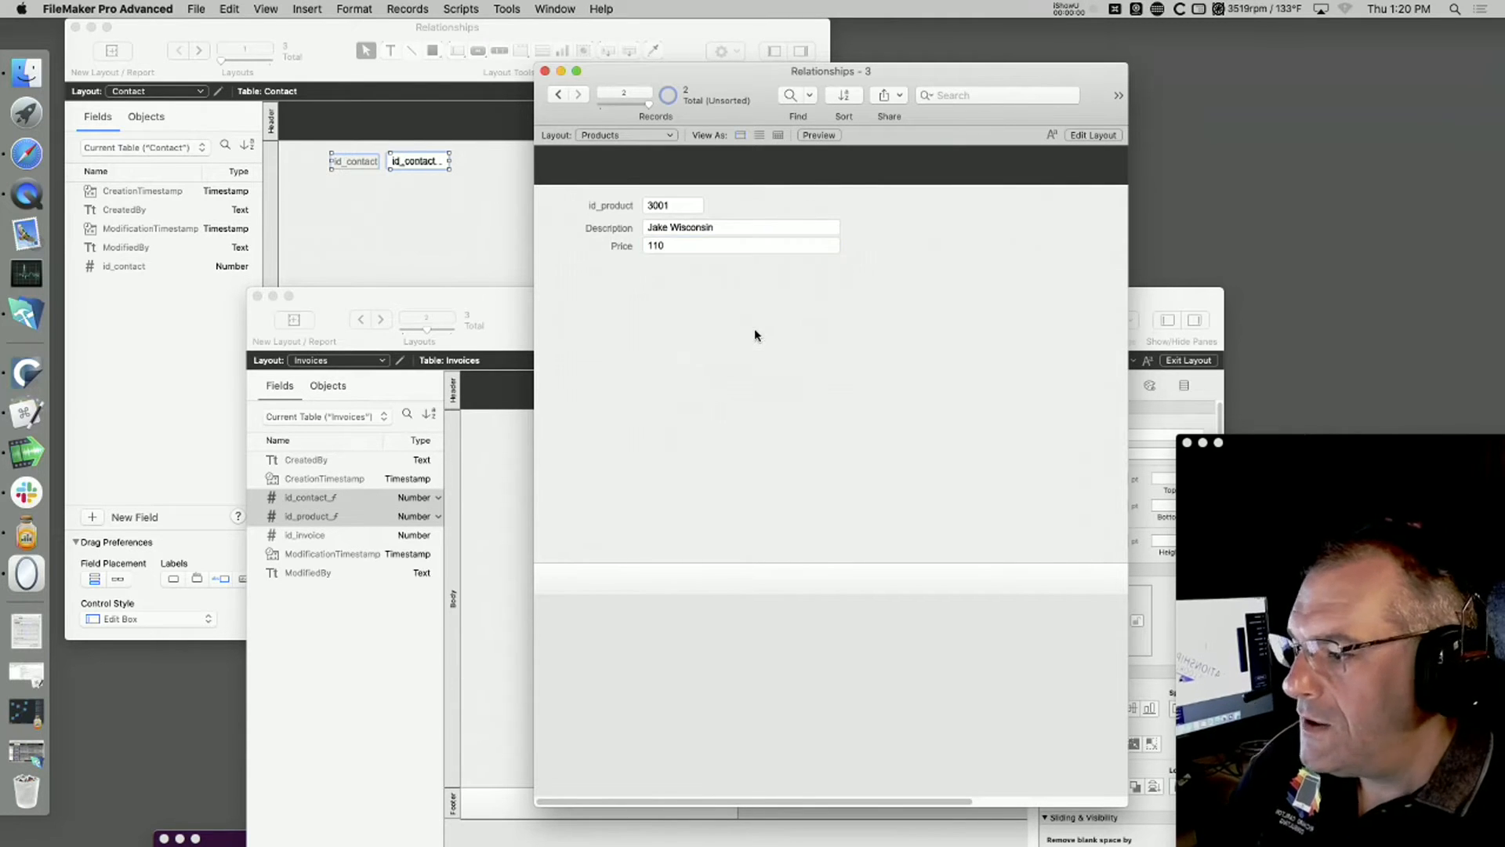
Step: Create a third product record with a person's first name as Description and $75 as Price, and commit it
{"action": "key", "text": "super+n"}
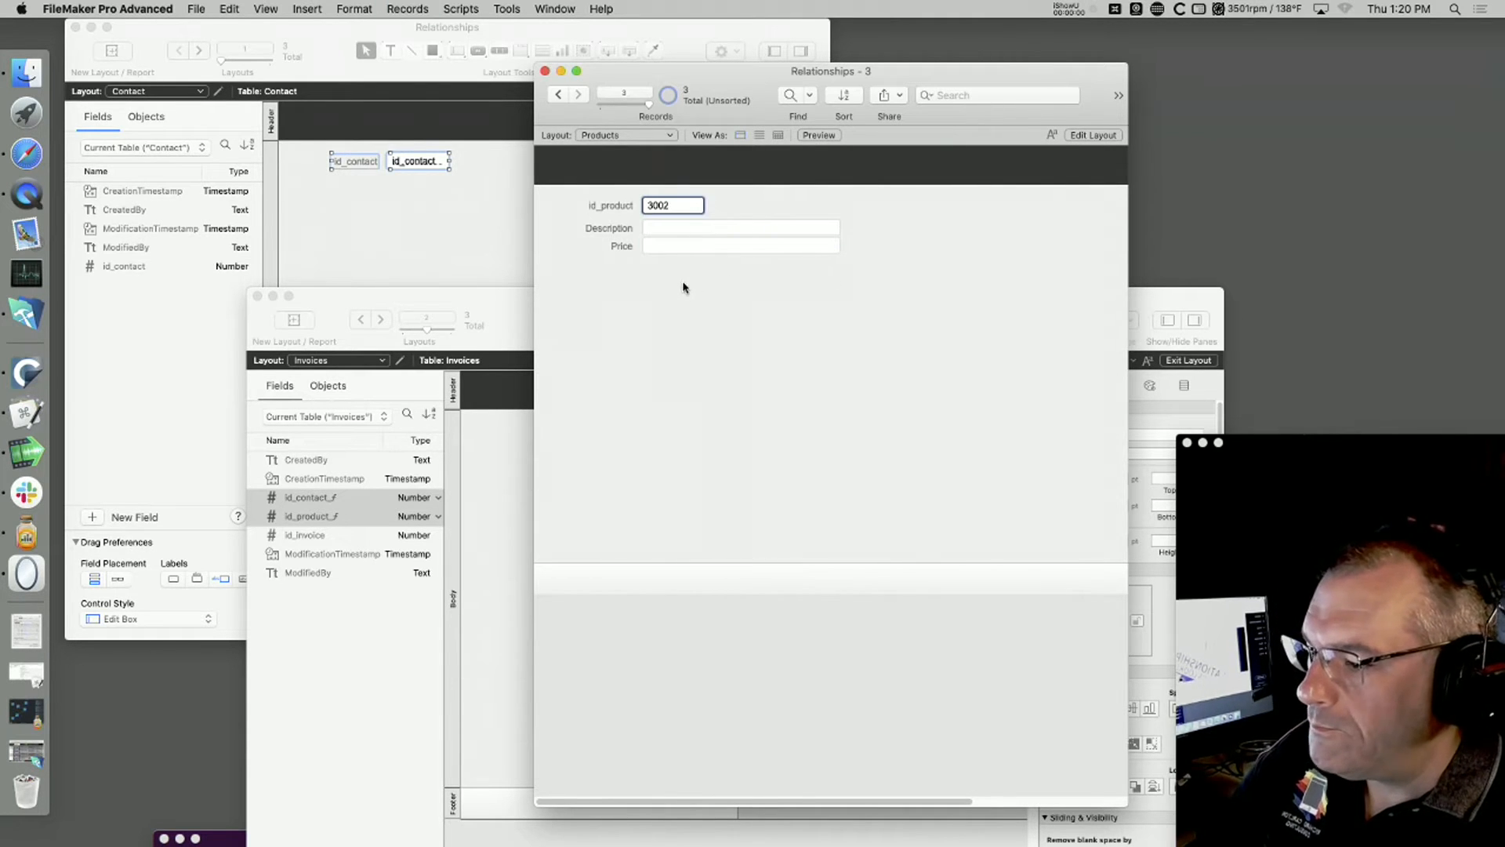
{"action": "left_click", "coordinate": [674, 224]}
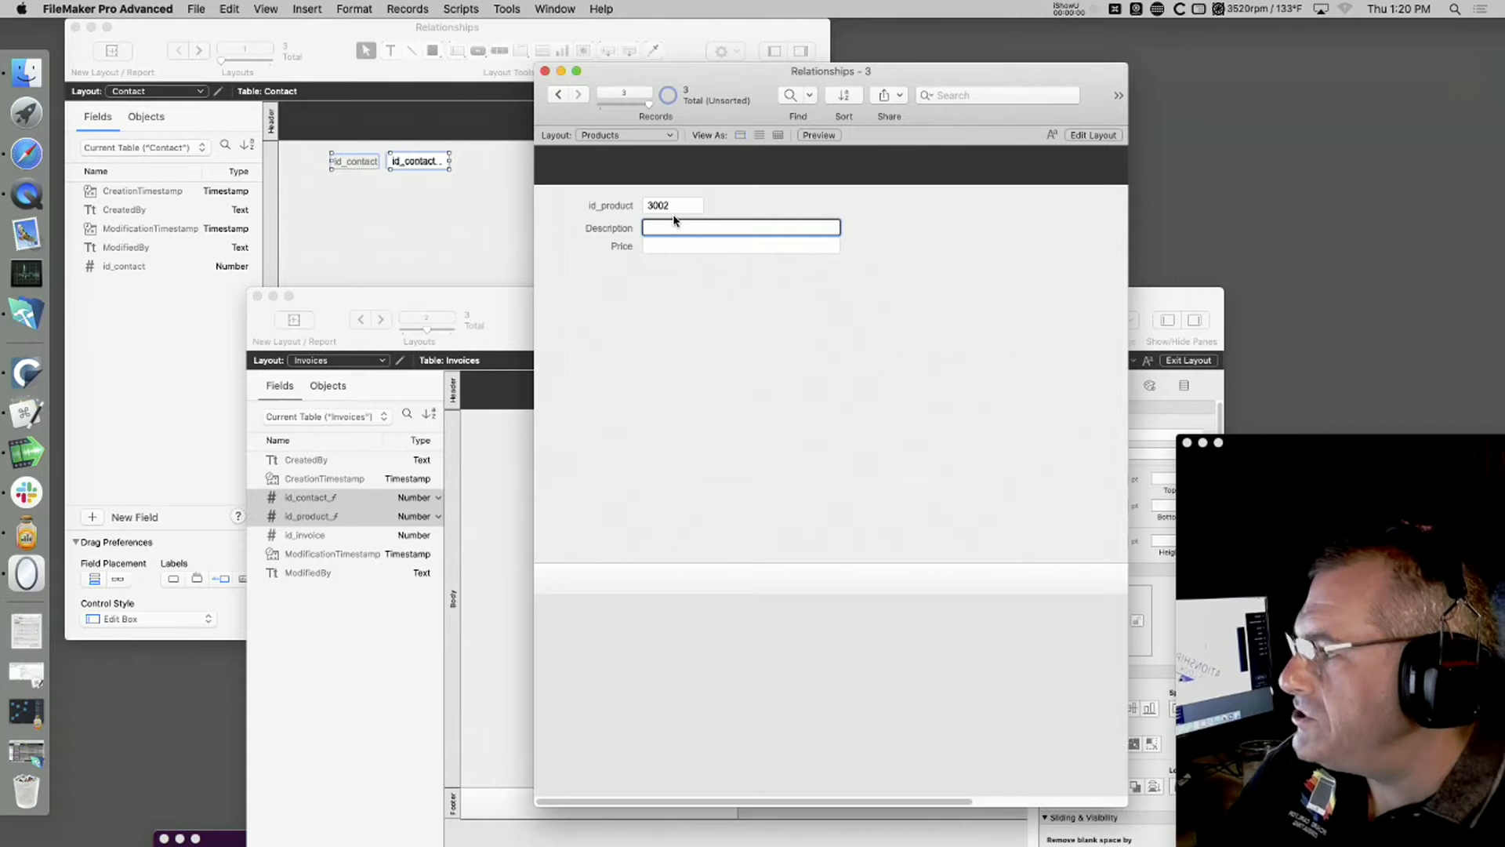
{"action": "type", "text": "Chrisian"}
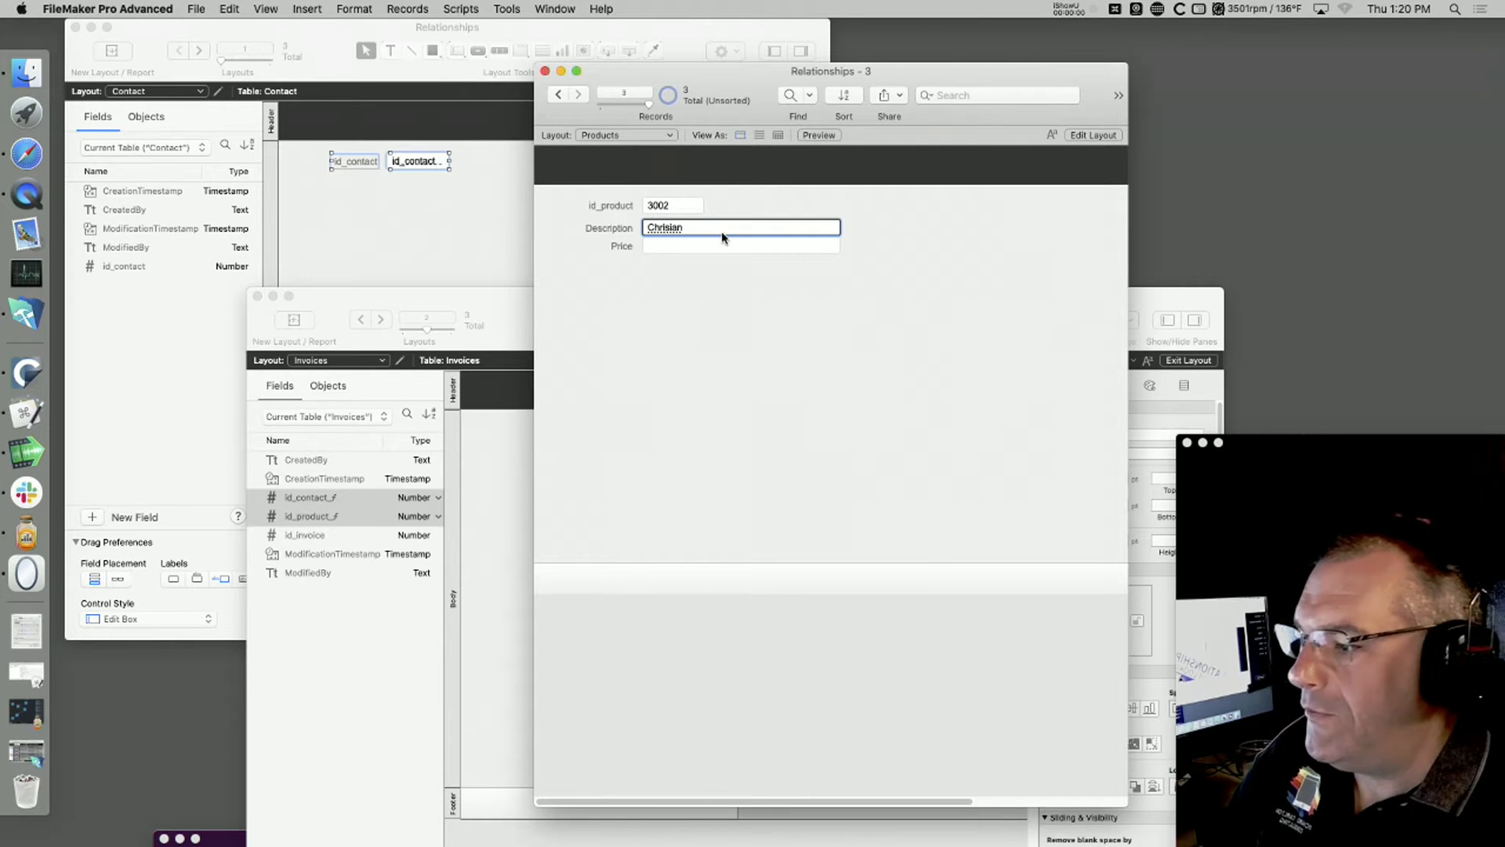
{"action": "left_click", "coordinate": [674, 246]}
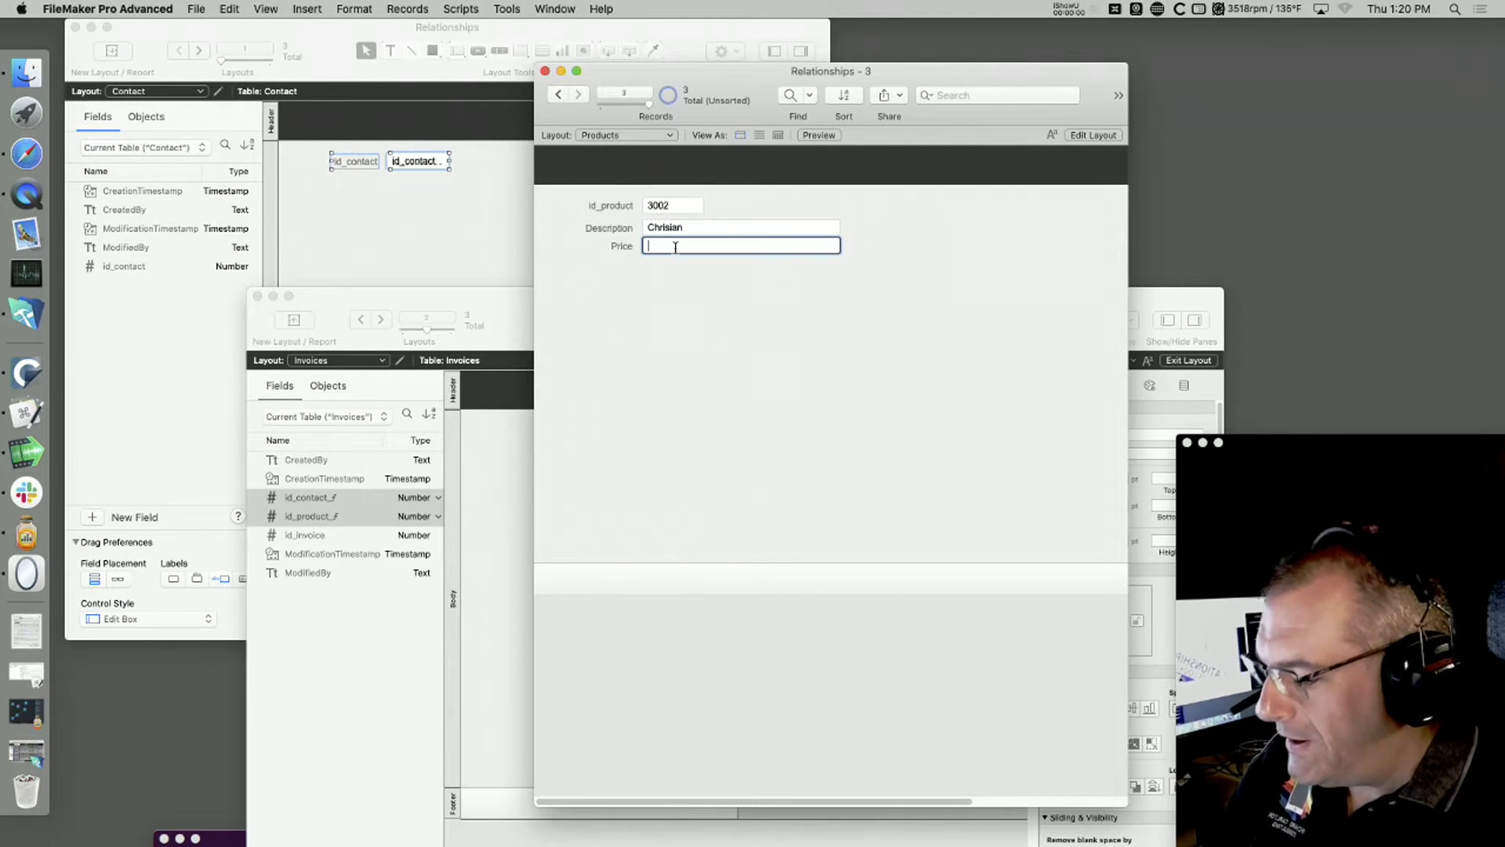
{"action": "type", "text": "$75"}
{"action": "left_click", "coordinate": [678, 304]}
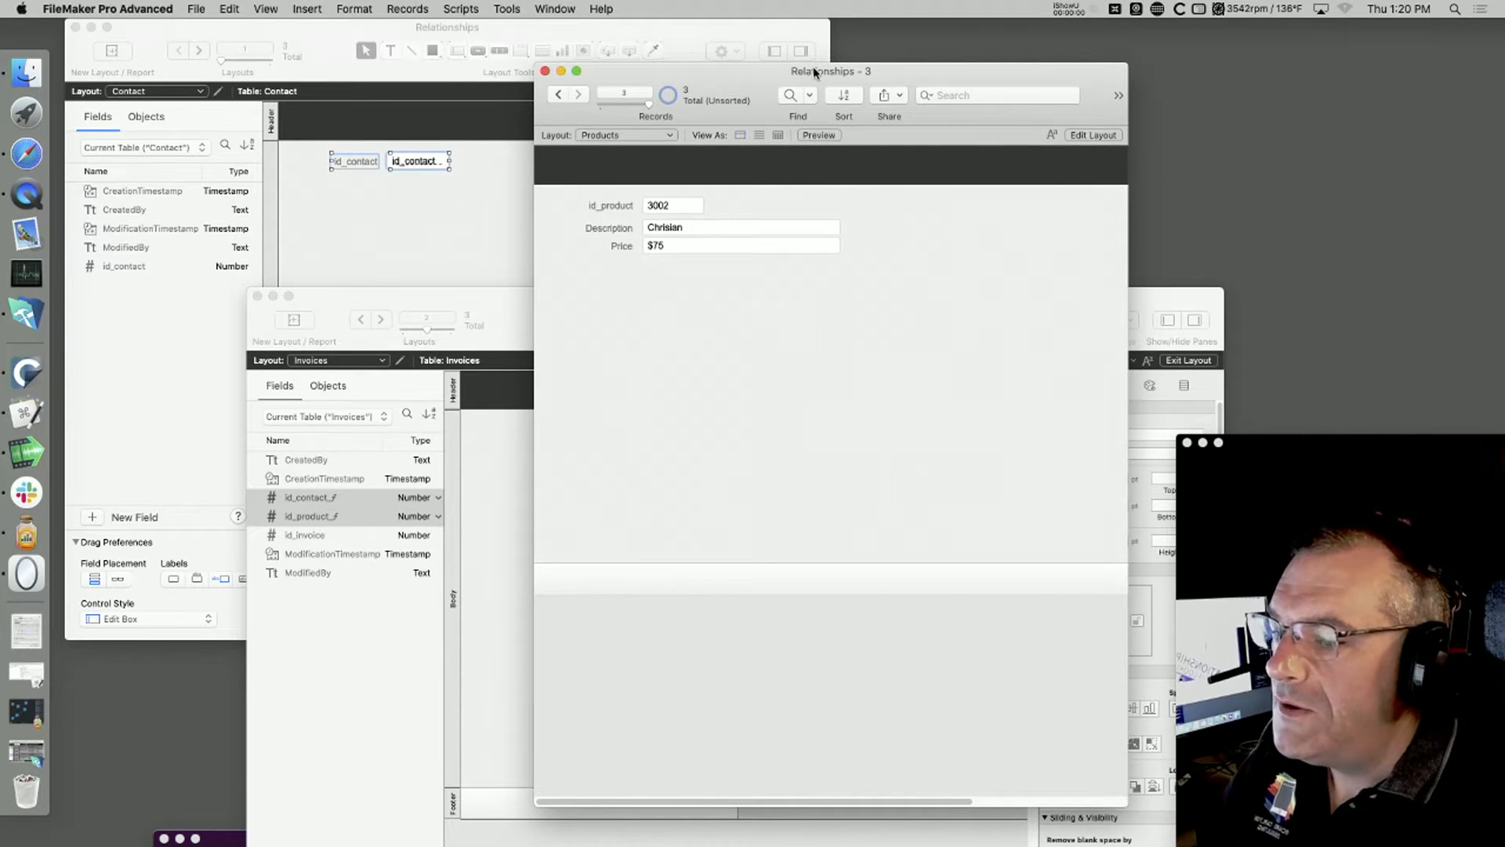
Step: Move the Products window clear of the Contact and Invoices windows and bring the Contact window to the front
{"action": "left_click_drag", "start_coordinate": [806, 68], "coordinate": [1092, 64]}
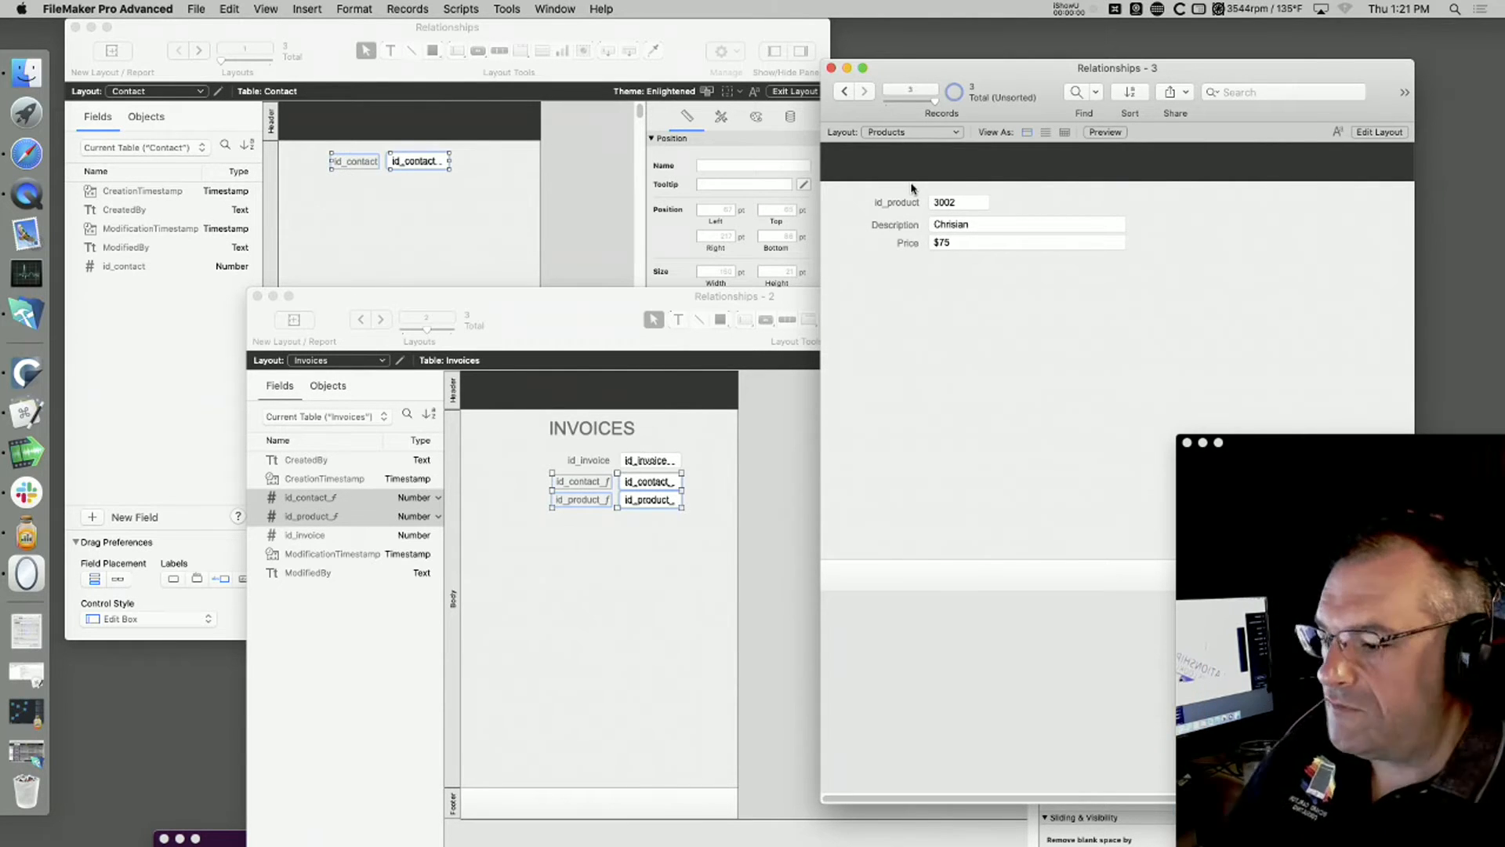
{"action": "left_click", "coordinate": [609, 570]}
{"action": "left_click", "coordinate": [371, 235]}
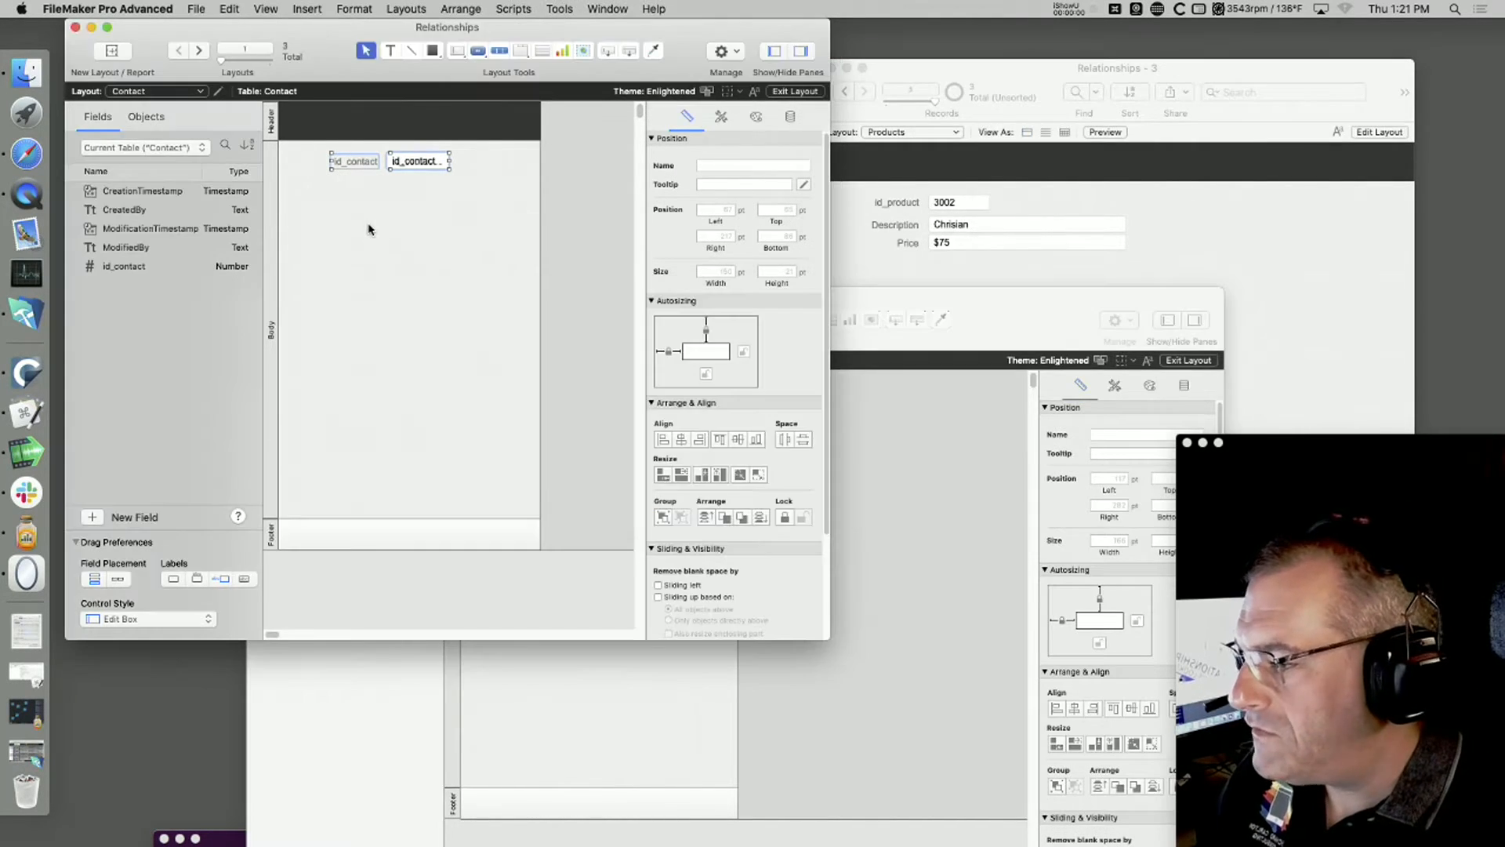
Step: Add a text field named Name of Customer to the Contact layout and resize it to about 169 by 47 pt
{"action": "key", "text": "super+b"}
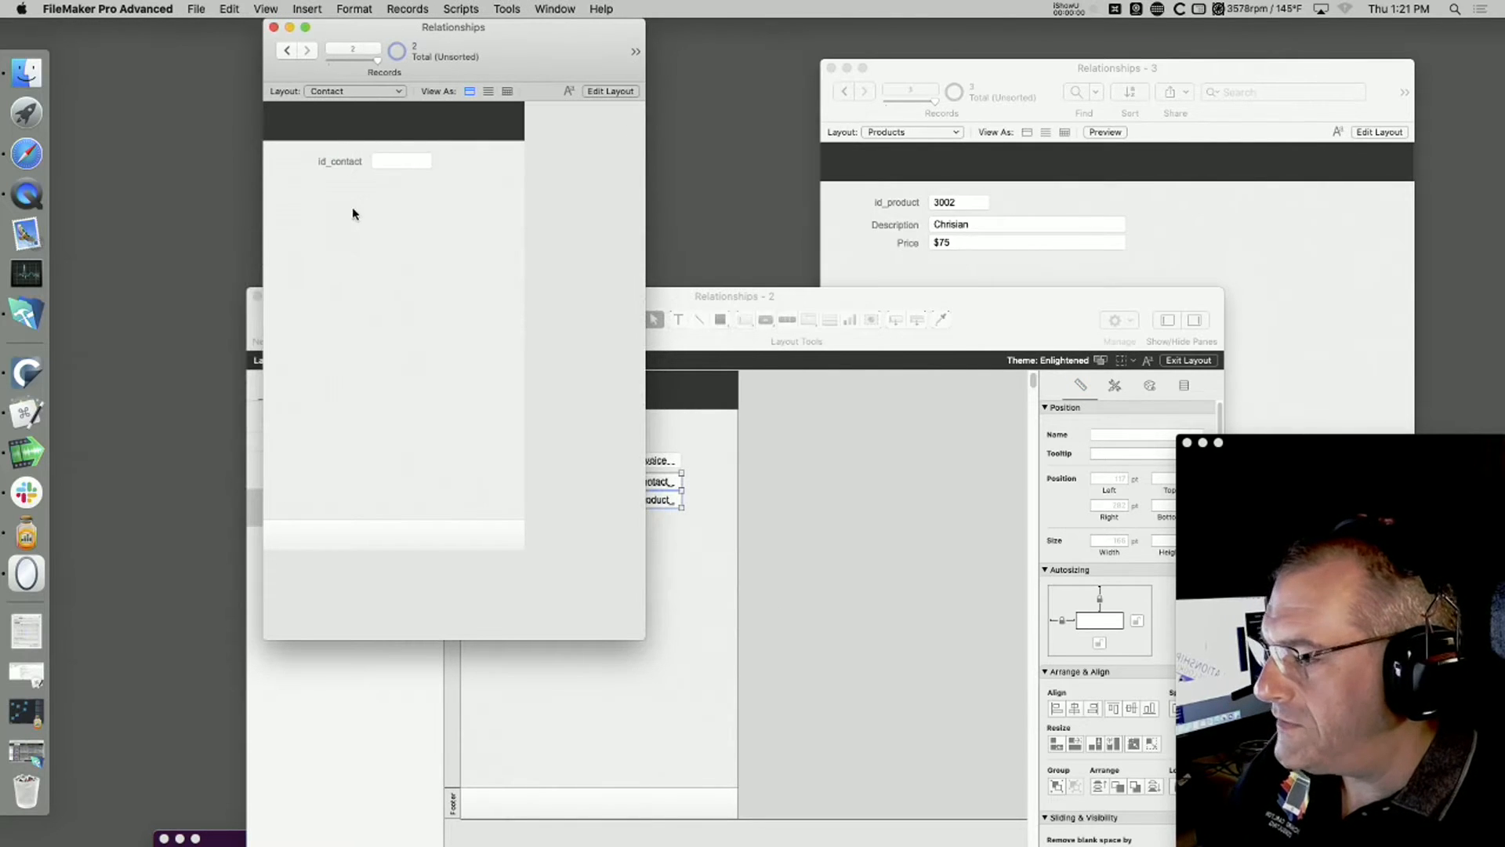
{"action": "key", "text": "super+l"}
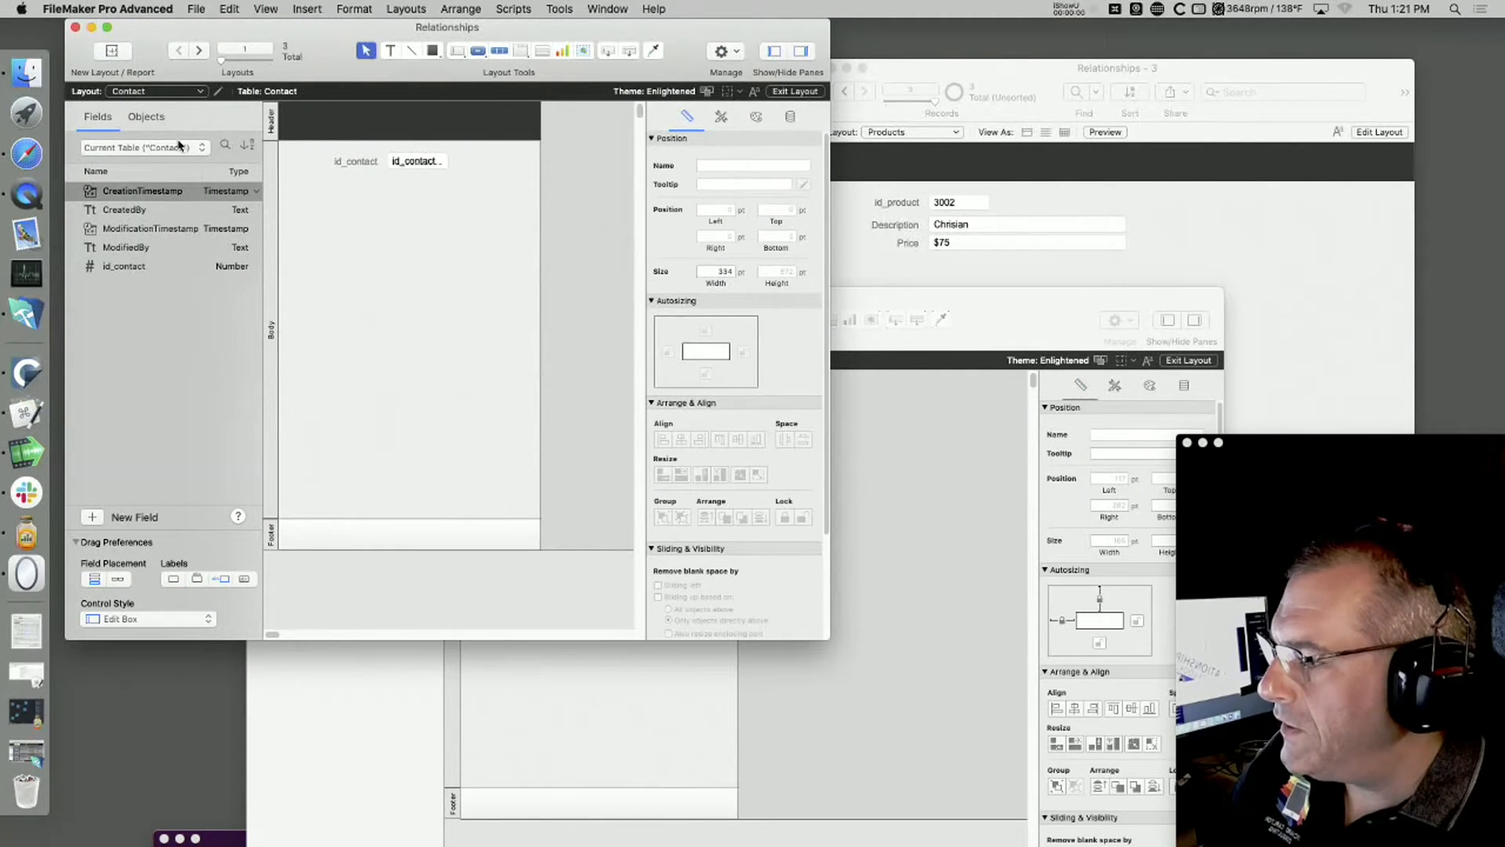
{"action": "left_click", "coordinate": [93, 518]}
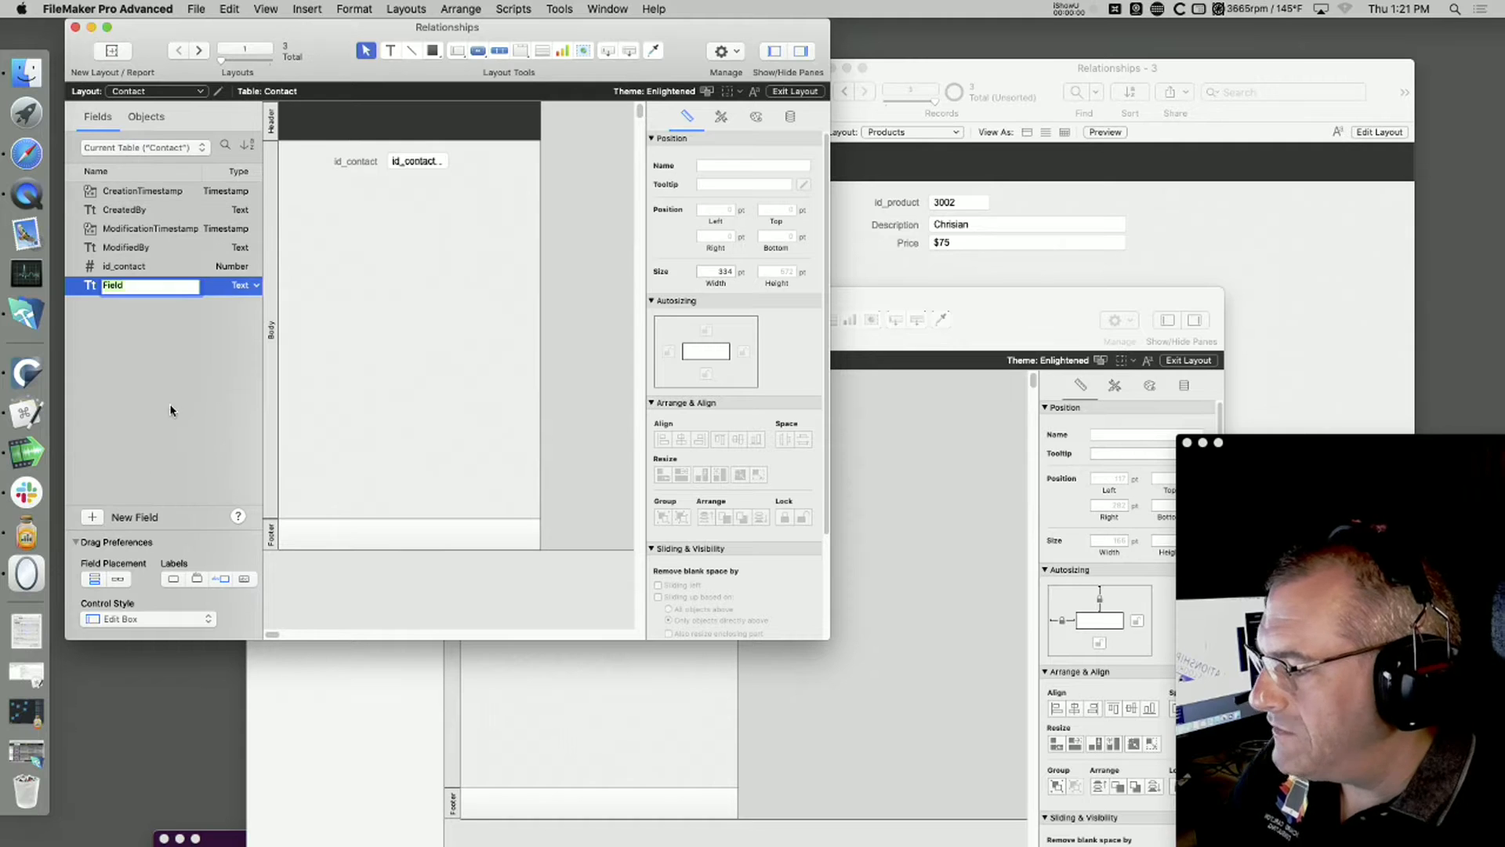
{"action": "type", "text": "Name of Customer"}
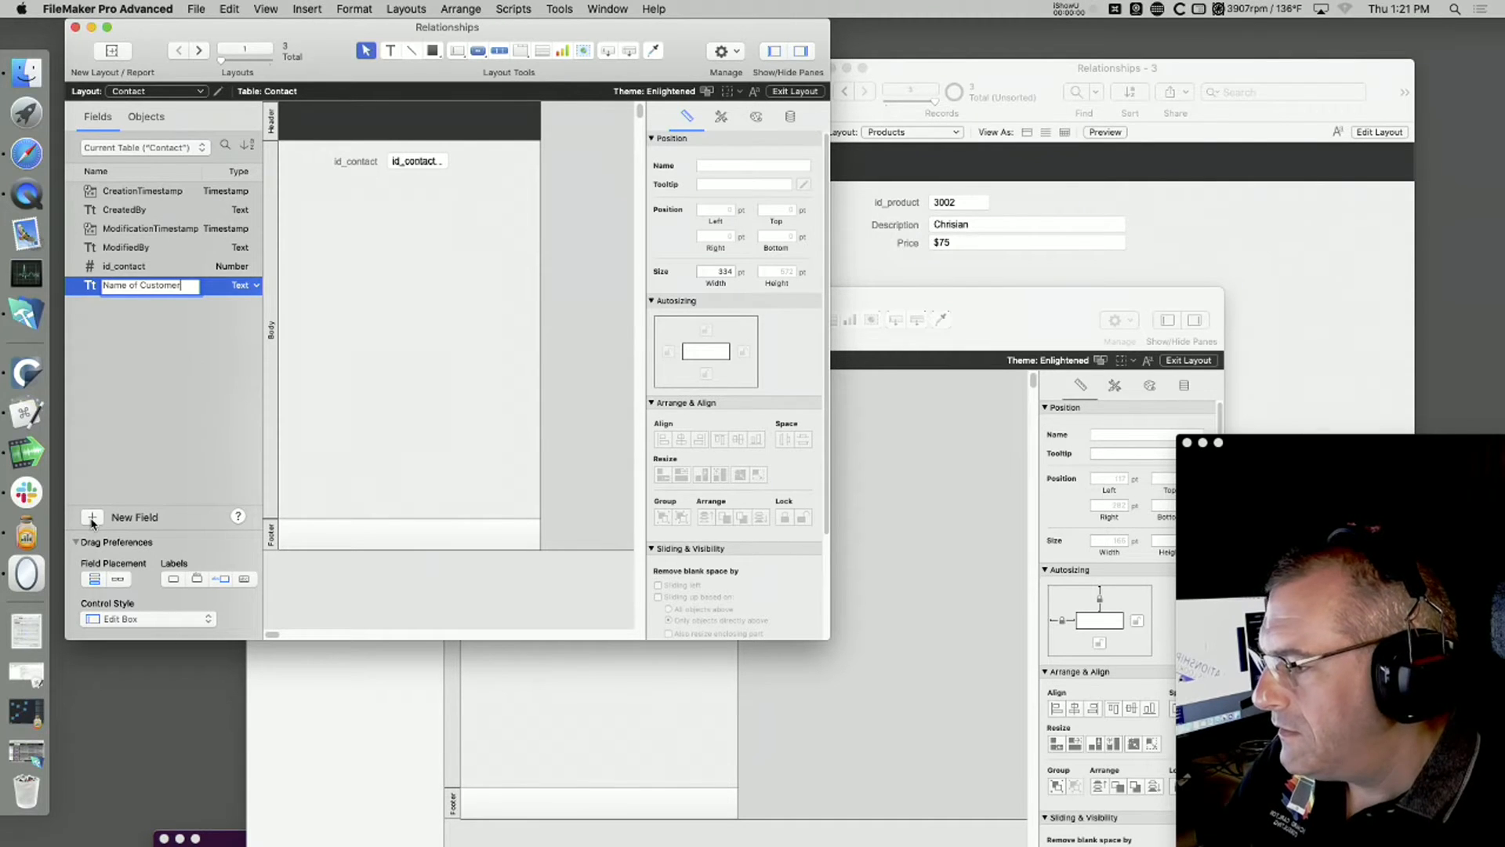
{"action": "key", "text": "Return"}
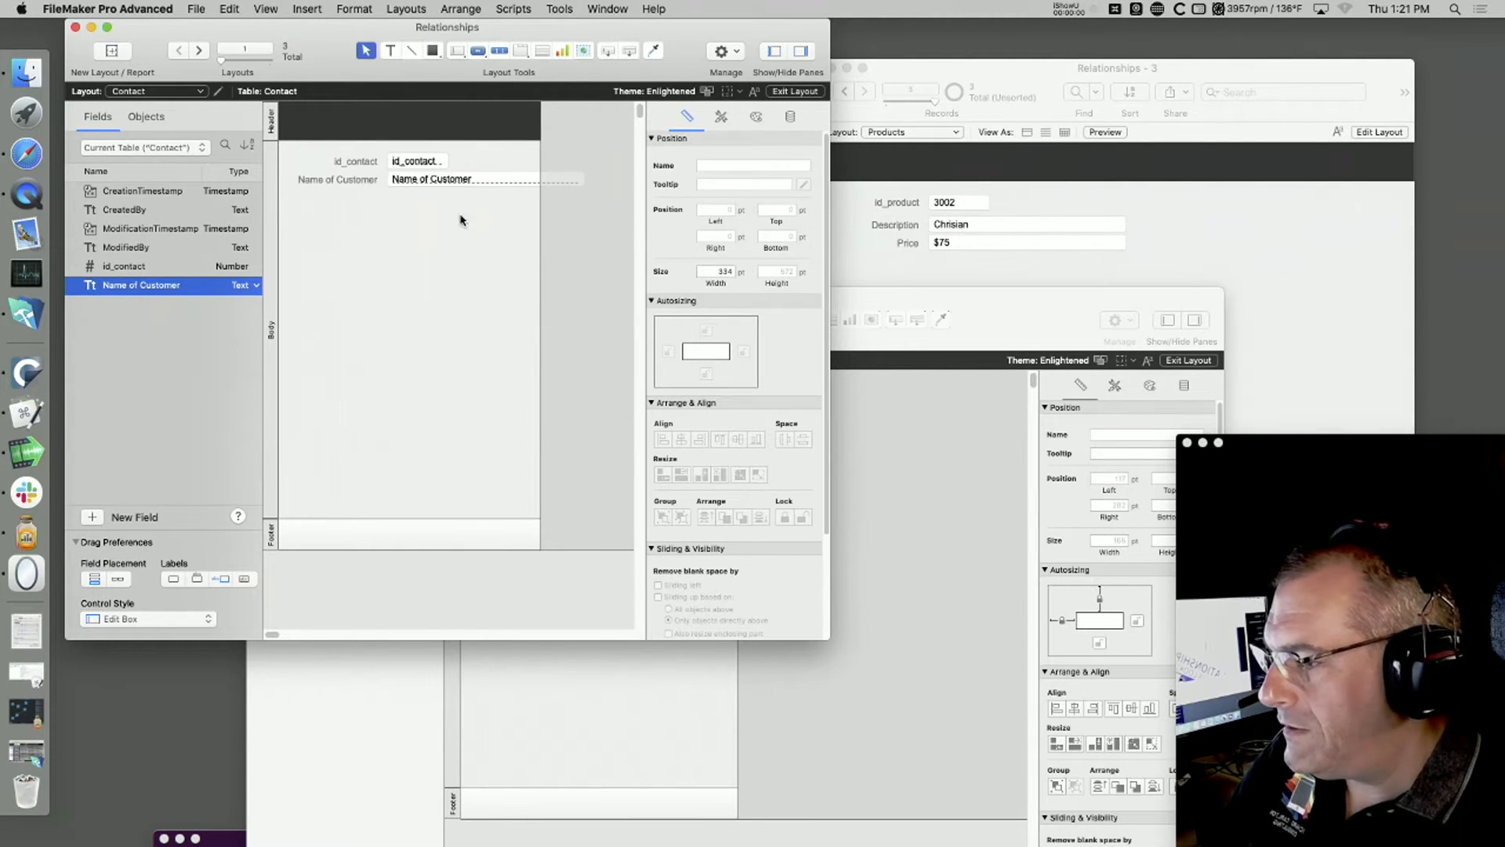
{"action": "left_click", "coordinate": [564, 179]}
{"action": "left_click_drag", "start_coordinate": [582, 190], "coordinate": [519, 207]}
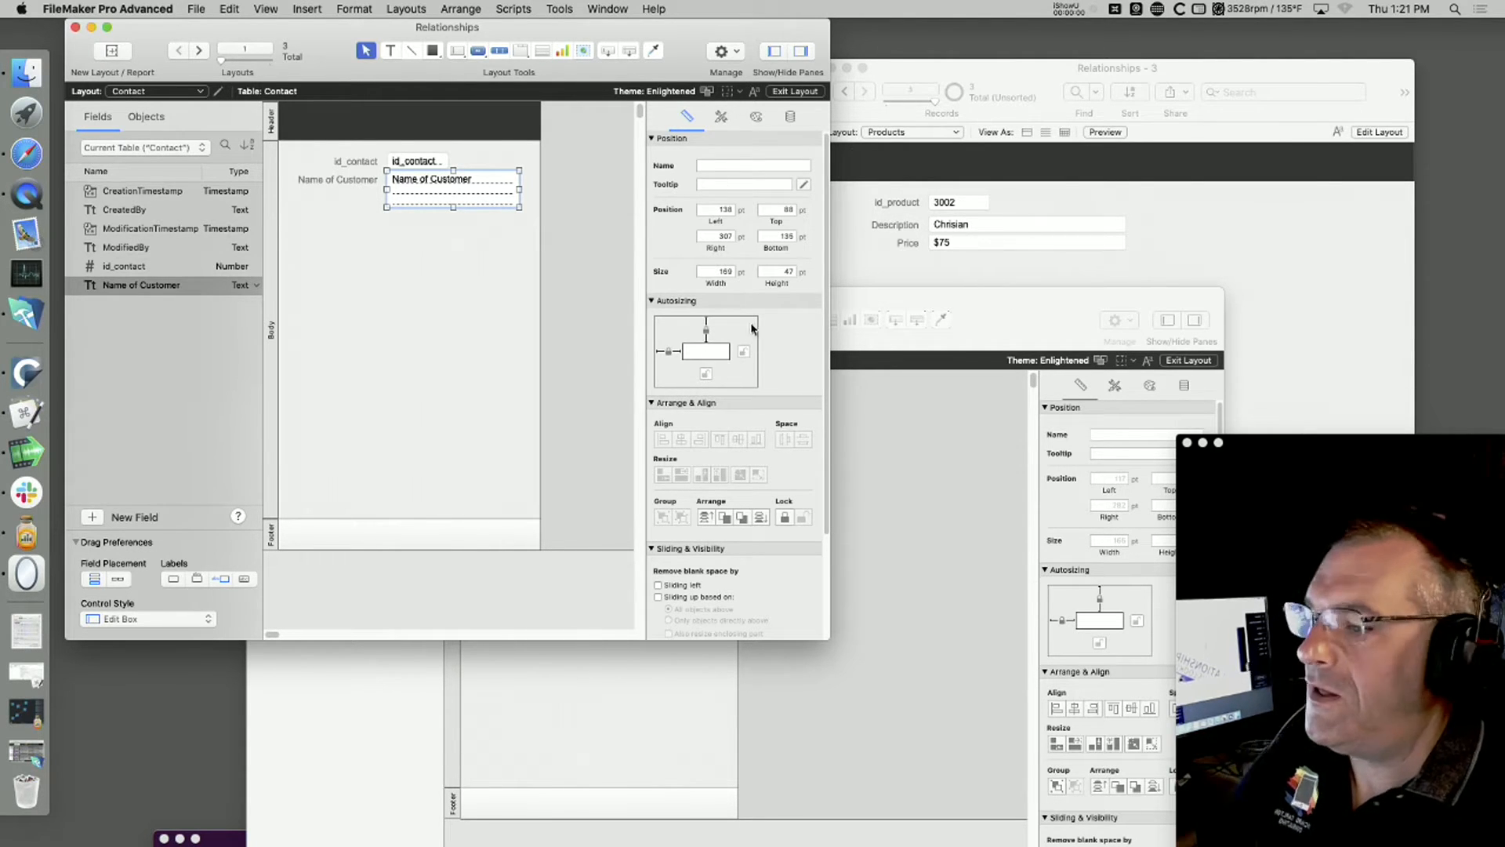
Step: Shift the Invoices window sideways to uncover more of the Contact window, and compare its fields with the Products window
{"action": "left_click", "coordinate": [996, 331]}
{"action": "left_click_drag", "start_coordinate": [911, 307], "coordinate": [1060, 304]}
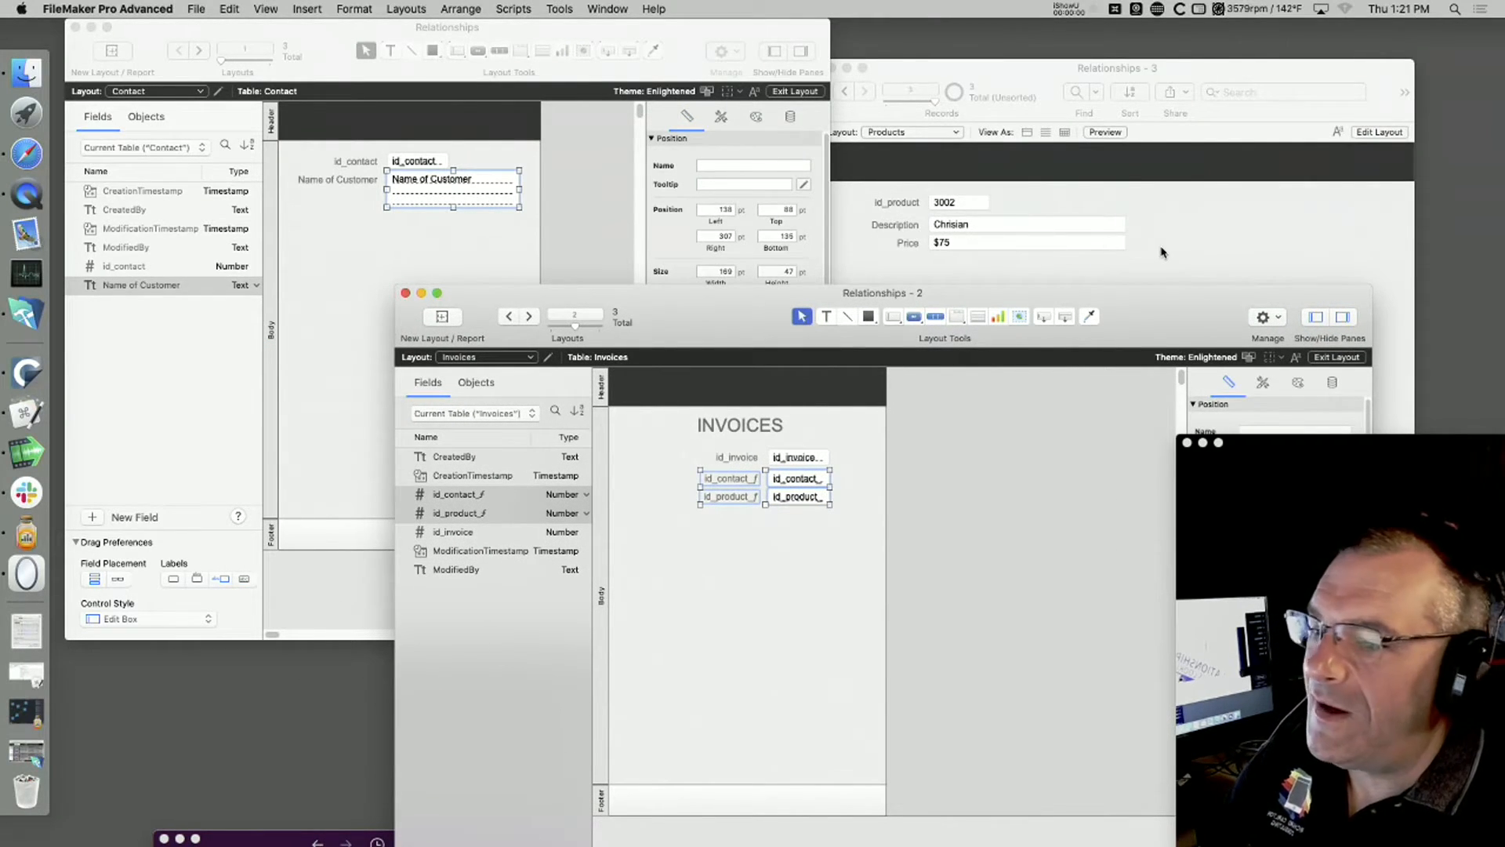
{"action": "left_click", "coordinate": [1184, 261]}
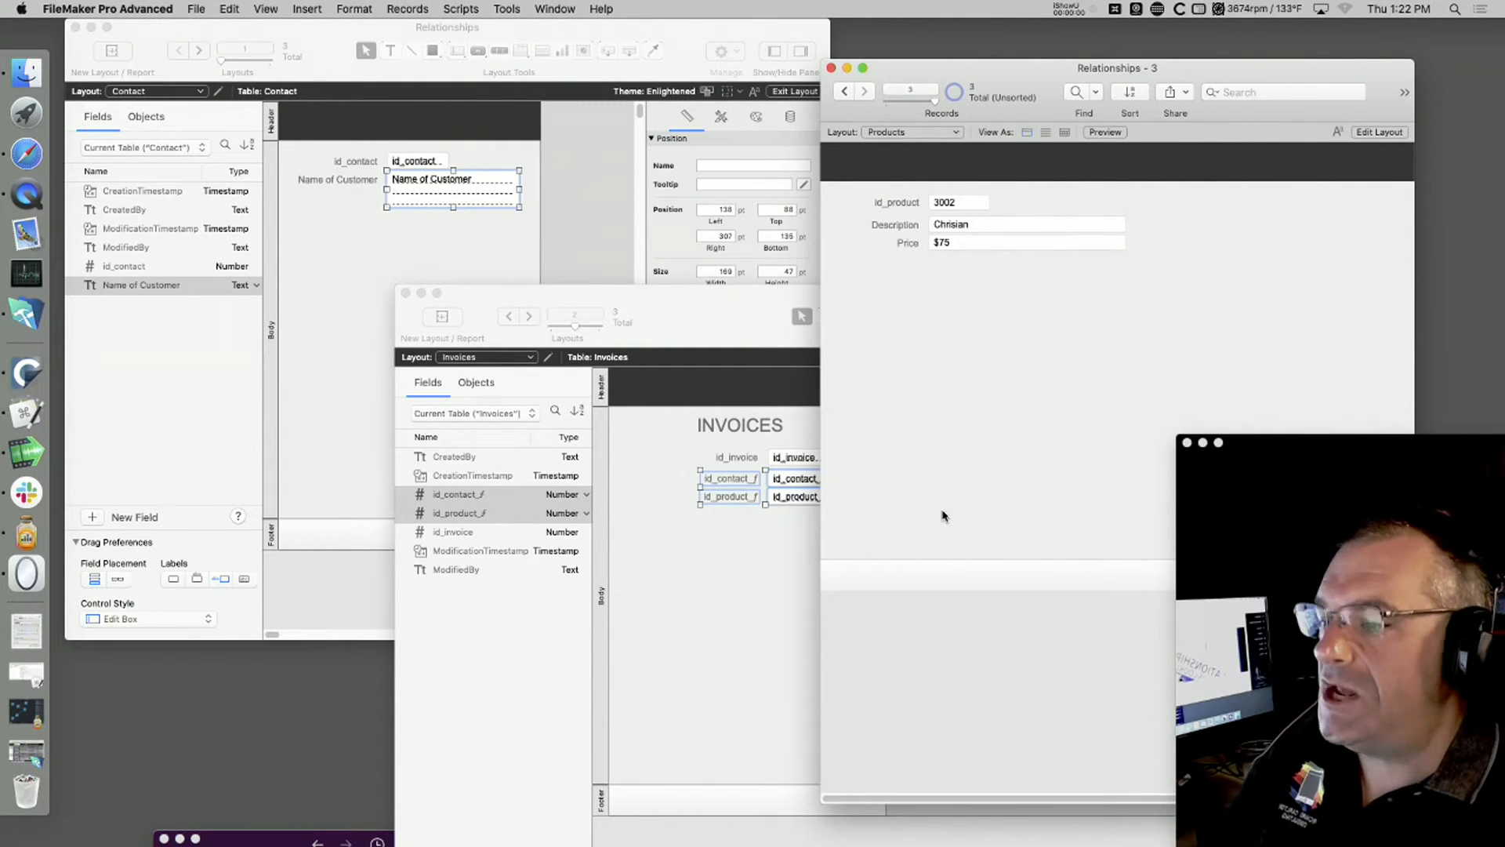
{"action": "left_click", "coordinate": [752, 565]}
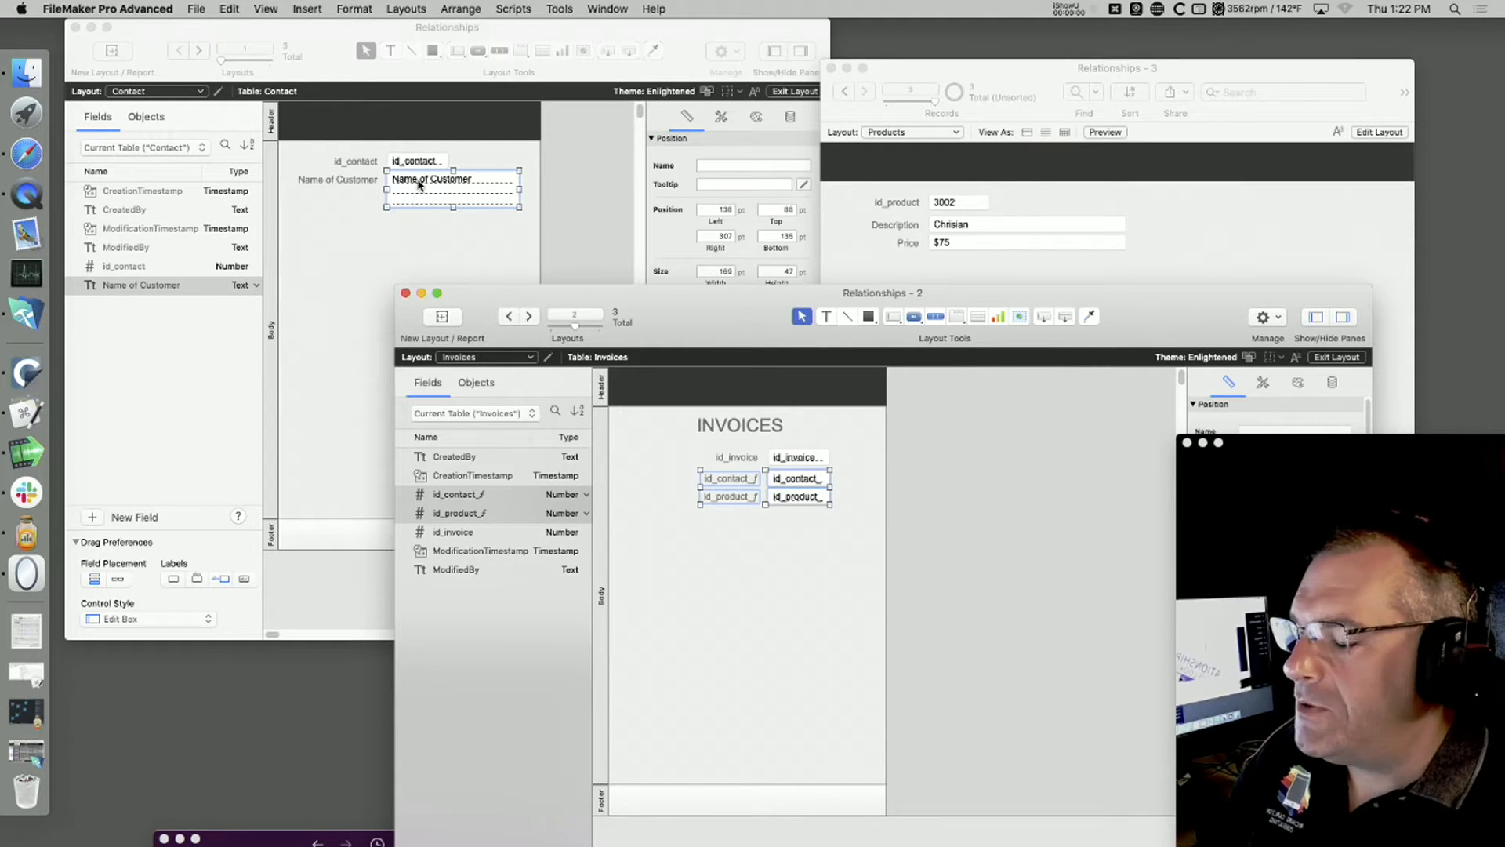
{"action": "left_click", "coordinate": [939, 252]}
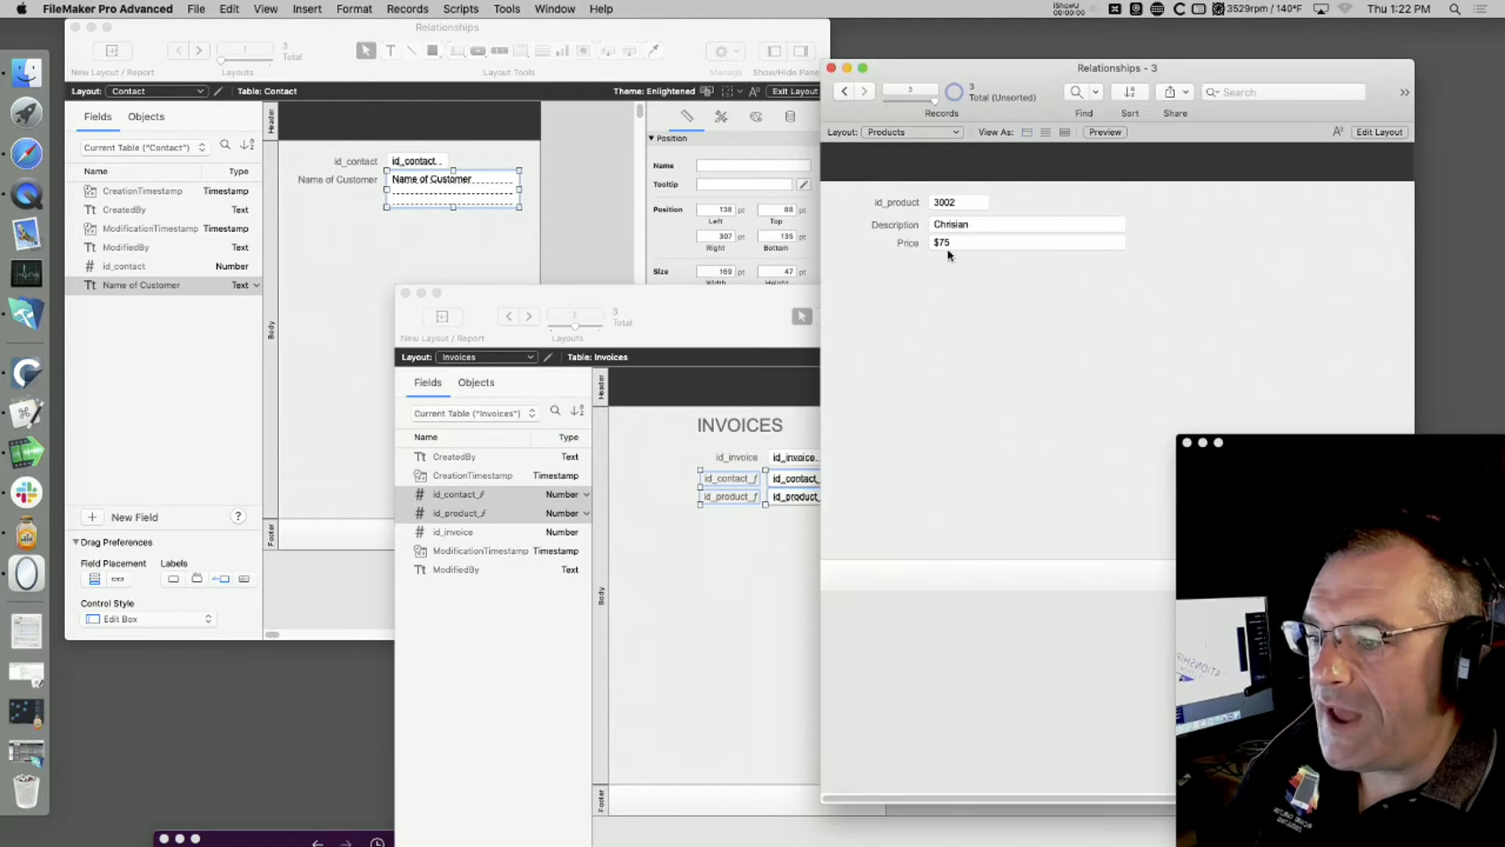
{"action": "left_click", "coordinate": [798, 558]}
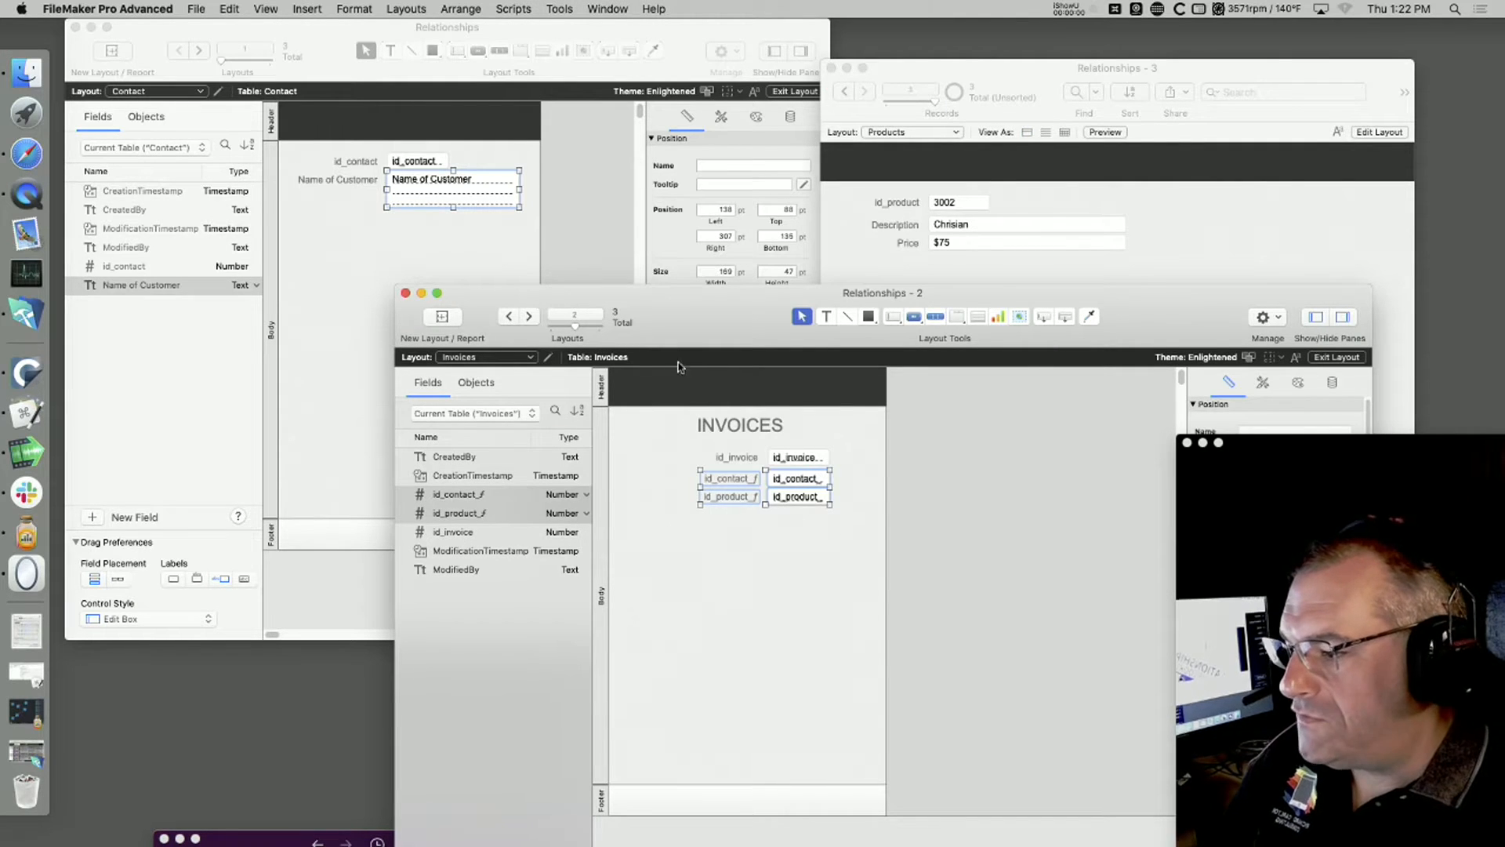
Step: Raise the Invoices window higher on the desktop and shift the Contact window sideways to uncover the desktop folders
{"action": "left_click_drag", "start_coordinate": [682, 344], "coordinate": [681, 330]}
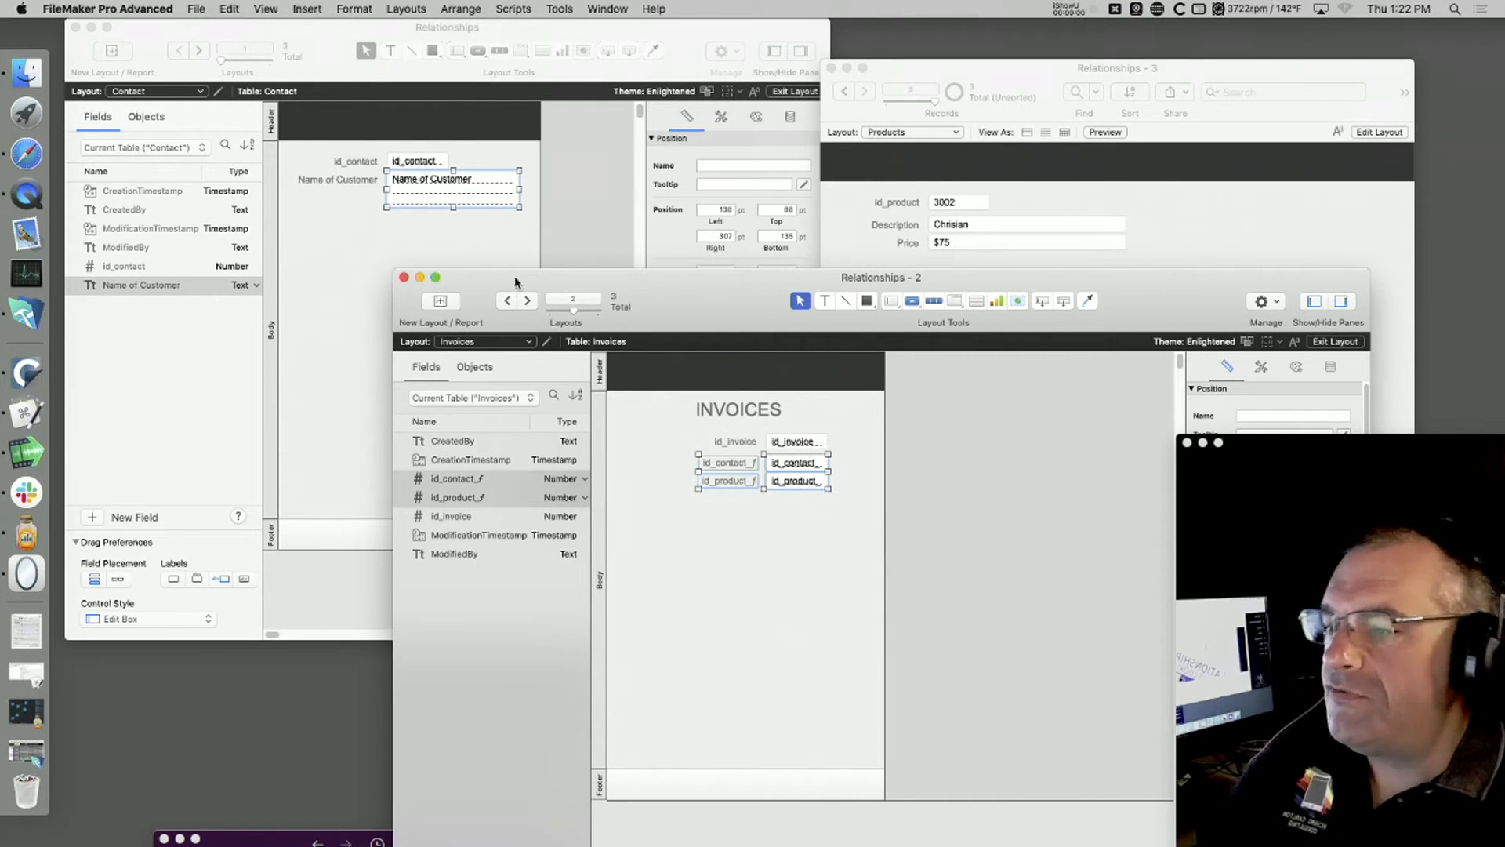
{"action": "left_click_drag", "start_coordinate": [764, 314], "coordinate": [761, 185]}
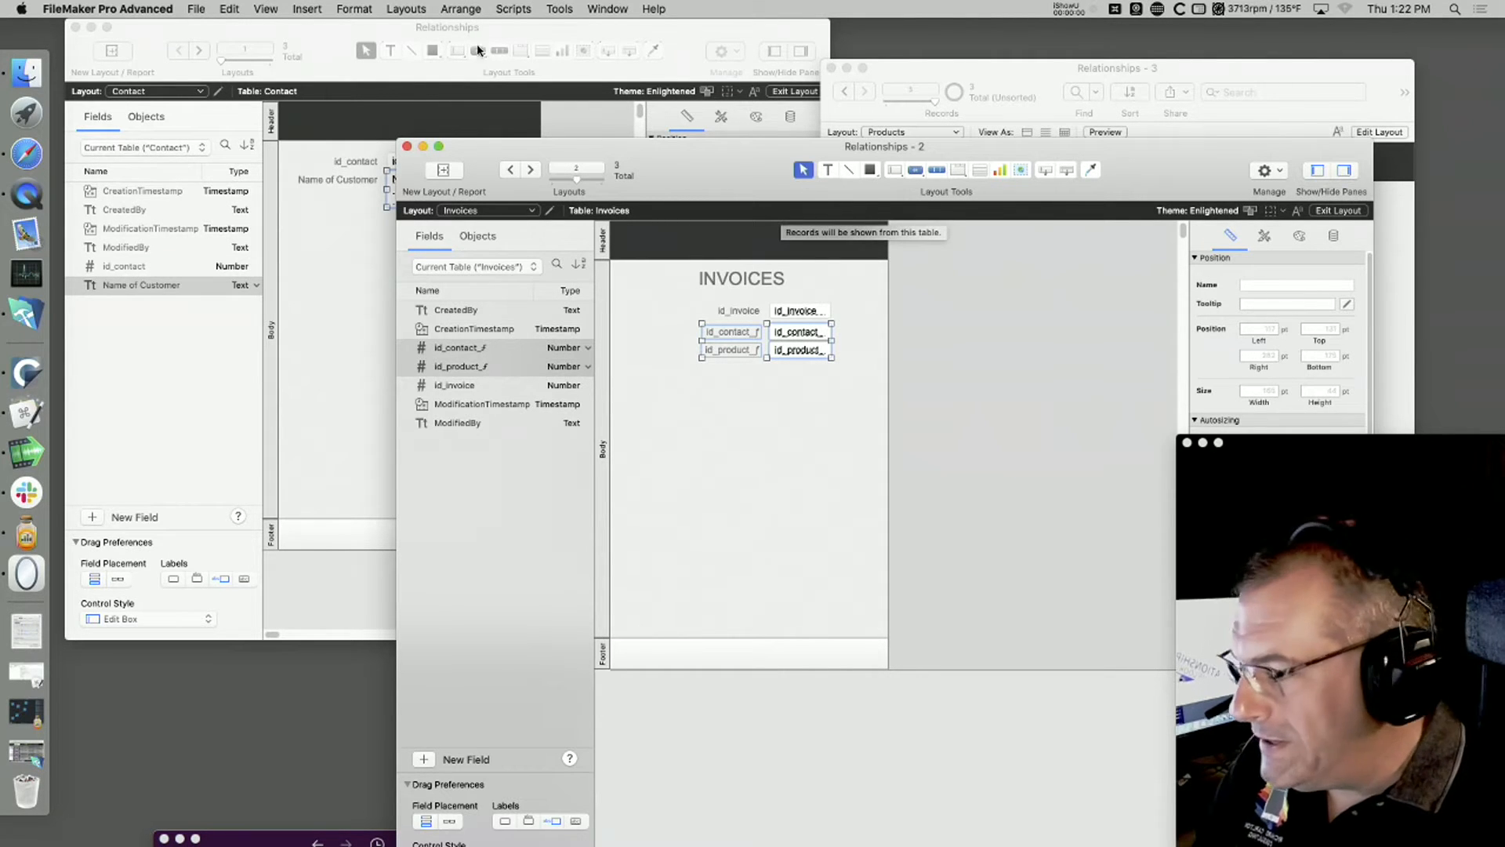
{"action": "left_click_drag", "start_coordinate": [321, 30], "coordinate": [445, 30]}
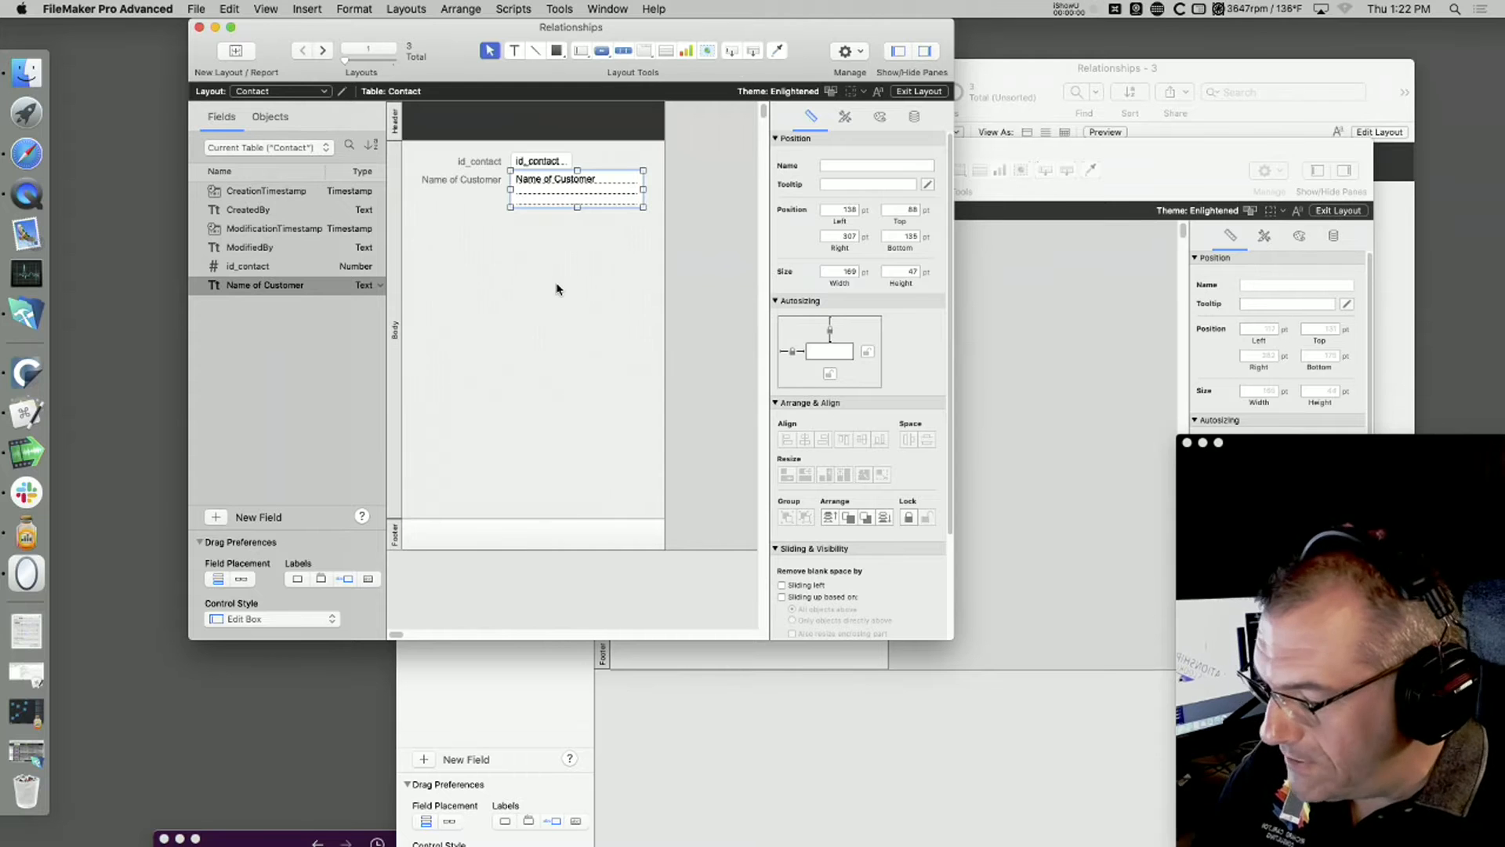
Step: Open FileMaker Pro18 Video Course_rev5.fmp12 from the Individual Courses folder and search its videos for "relationship"
{"action": "double_click", "coordinate": [140, 43]}
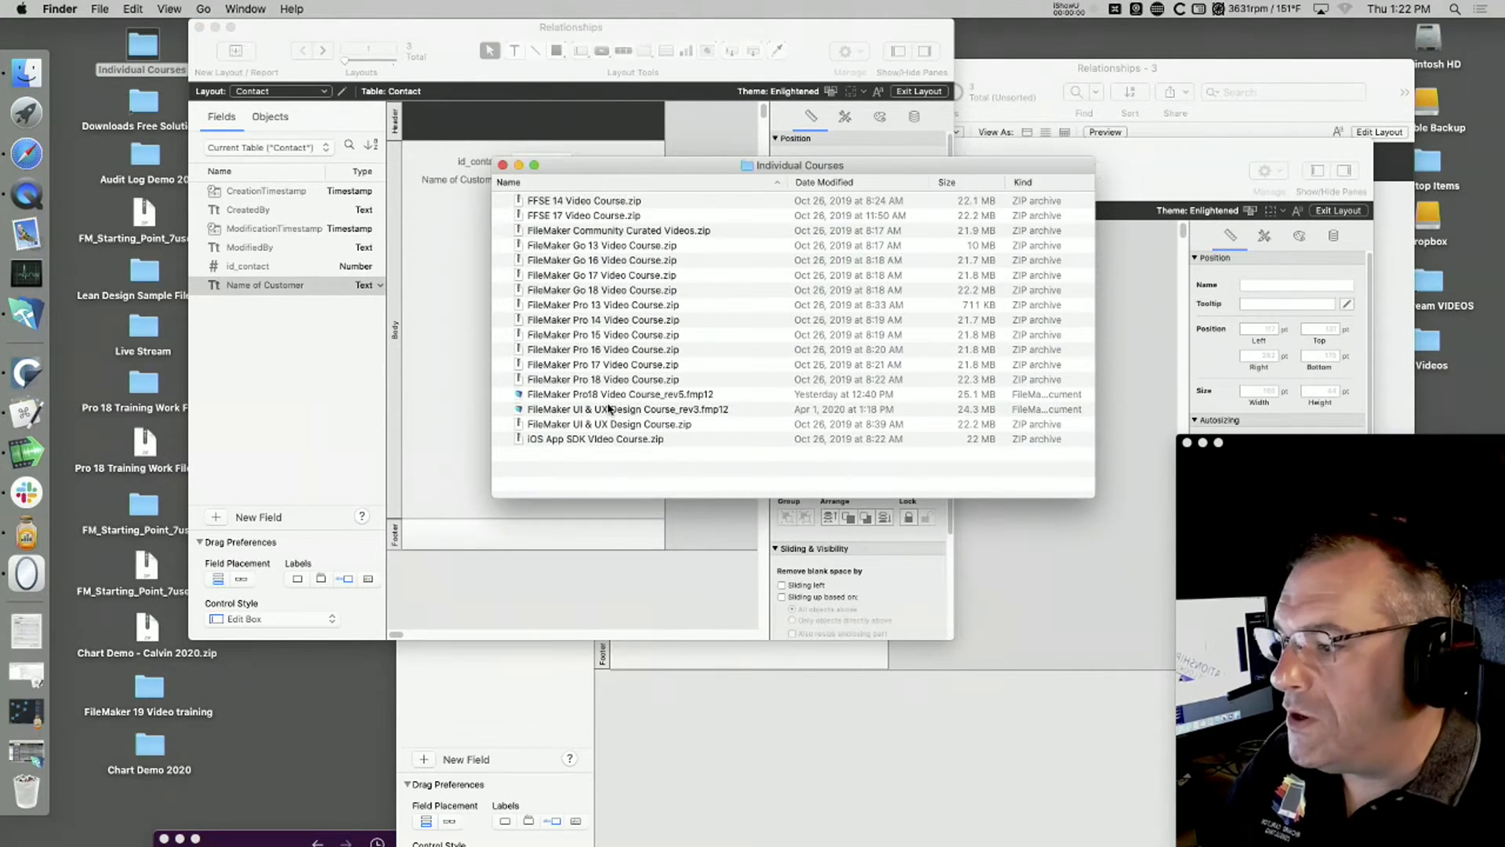
{"action": "double_click", "coordinate": [609, 400]}
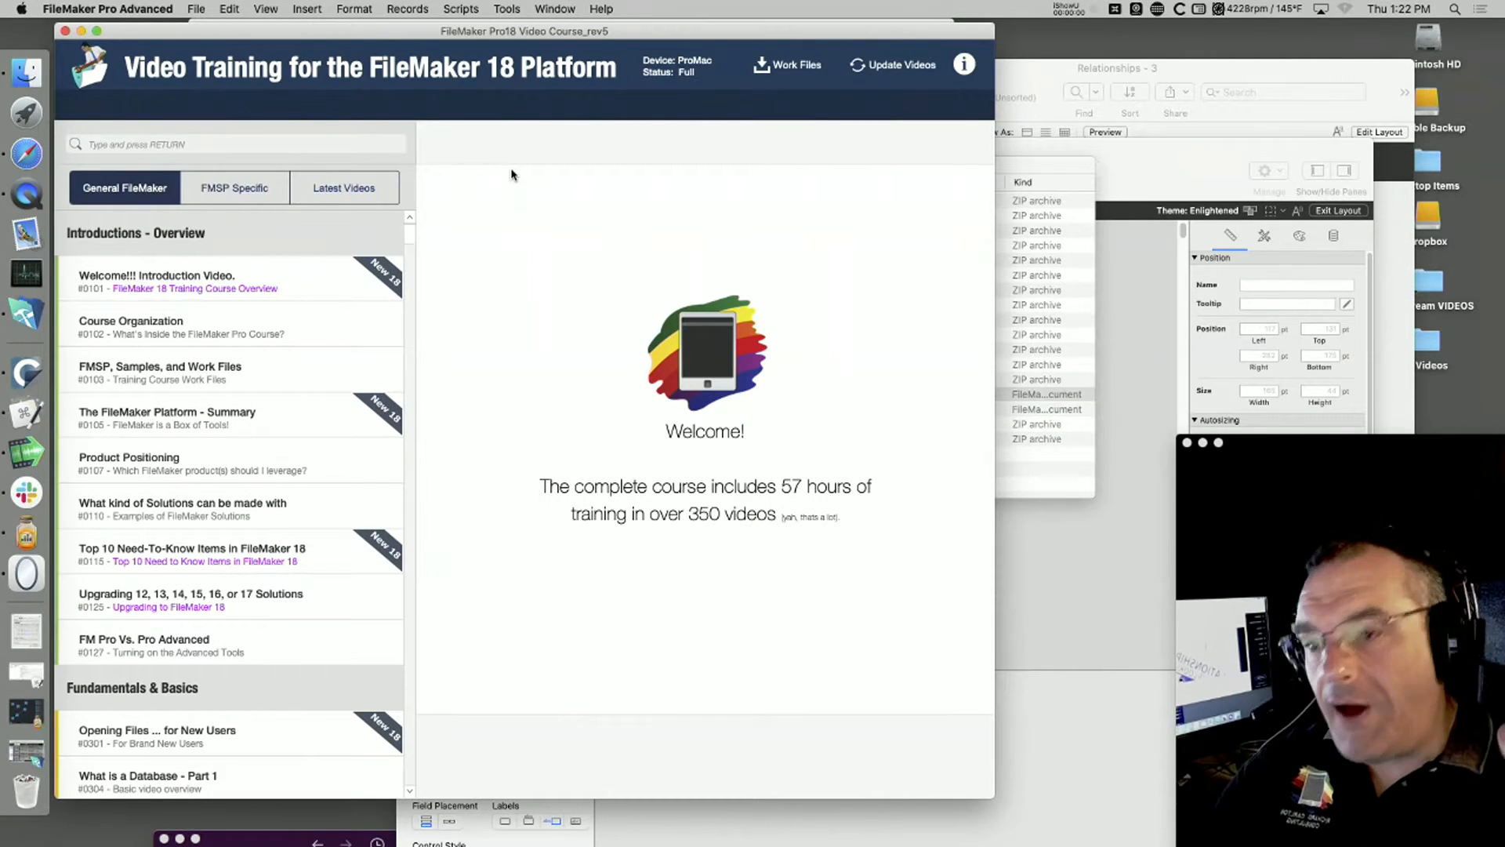
{"action": "left_click", "coordinate": [163, 145]}
{"action": "type", "text": "relationship"}
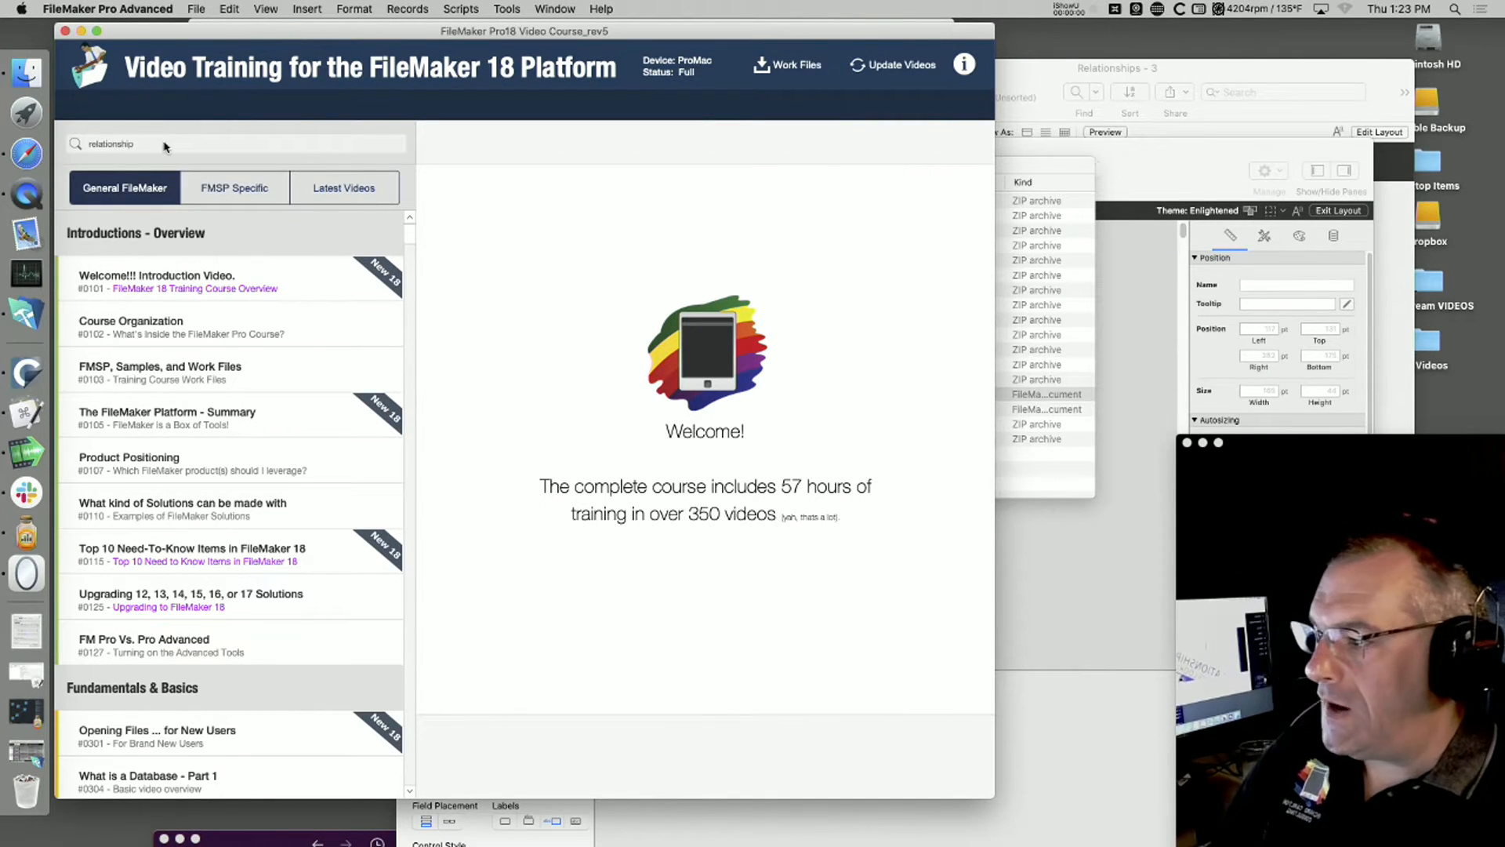
{"action": "key", "text": "Return"}
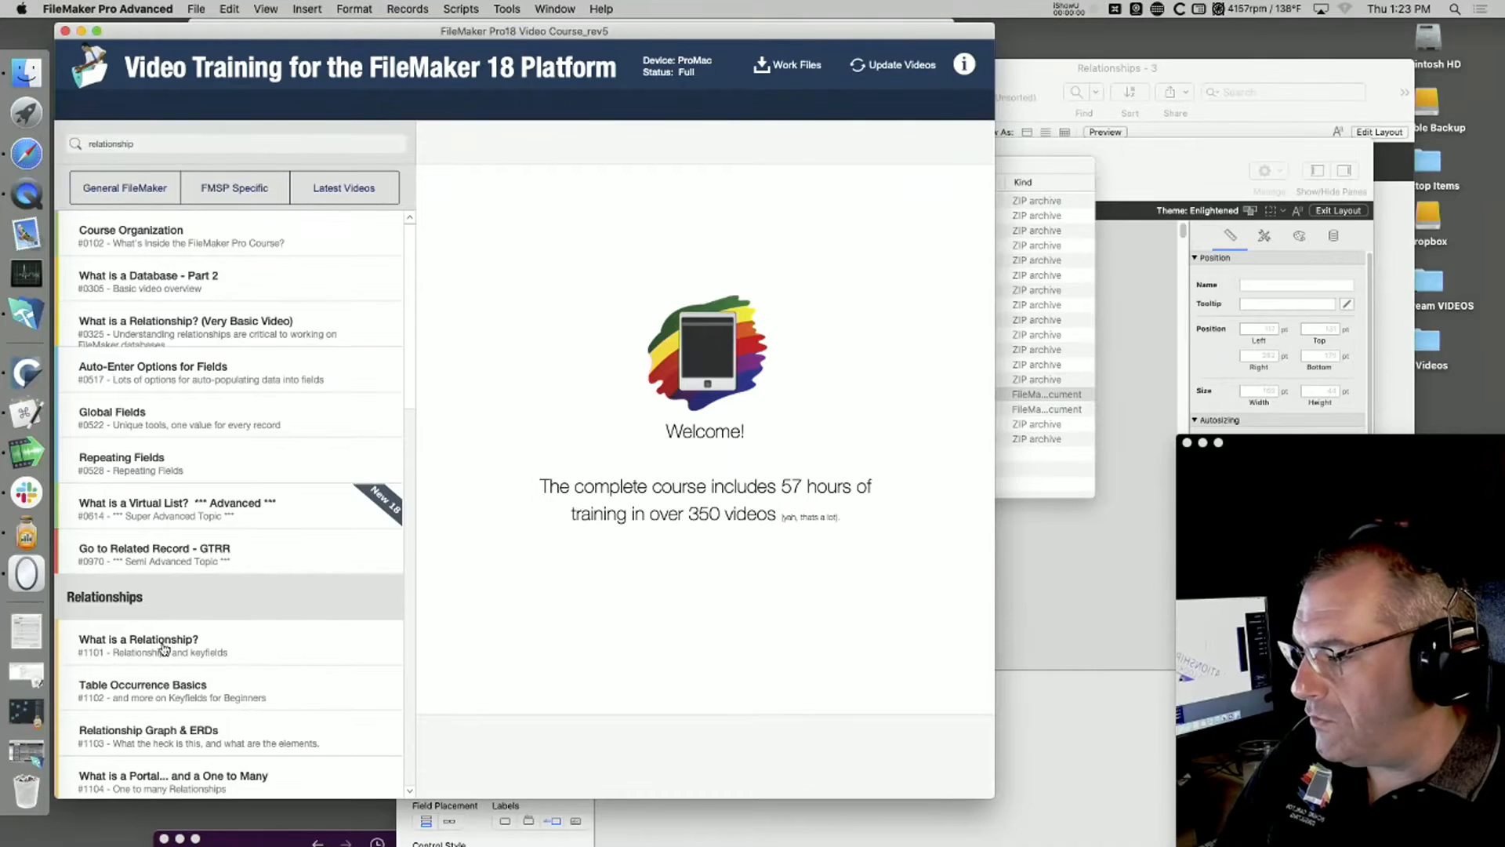
{"action": "scroll", "coordinate": [163, 647], "scroll_direction": "down", "scroll_amount": 5}
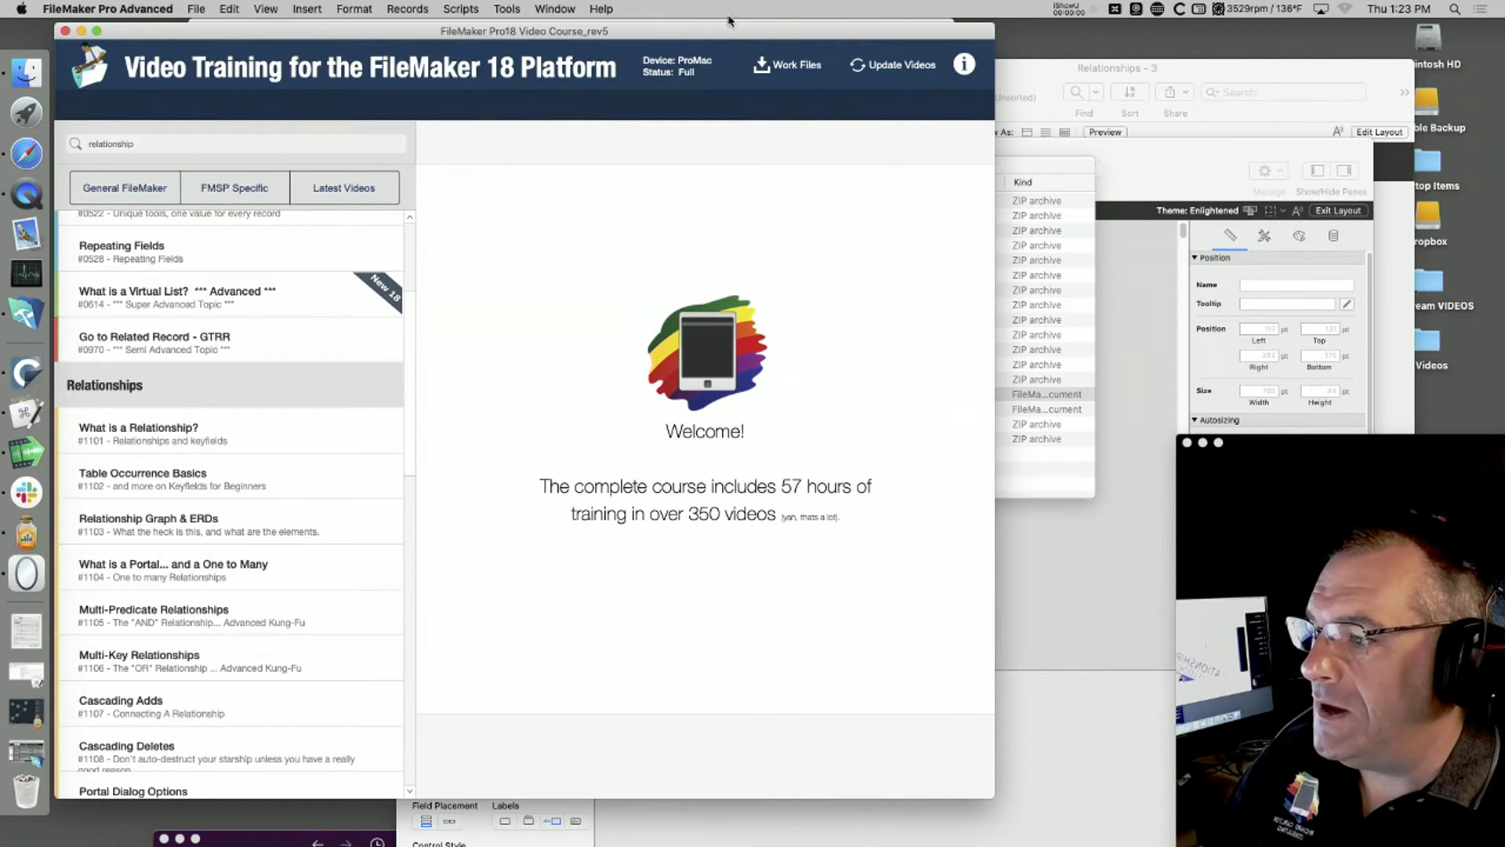
Step: Move the video course window down out of the way and bring the Invoices layout window to the front
{"action": "left_click_drag", "start_coordinate": [732, 29], "coordinate": [752, 6]}
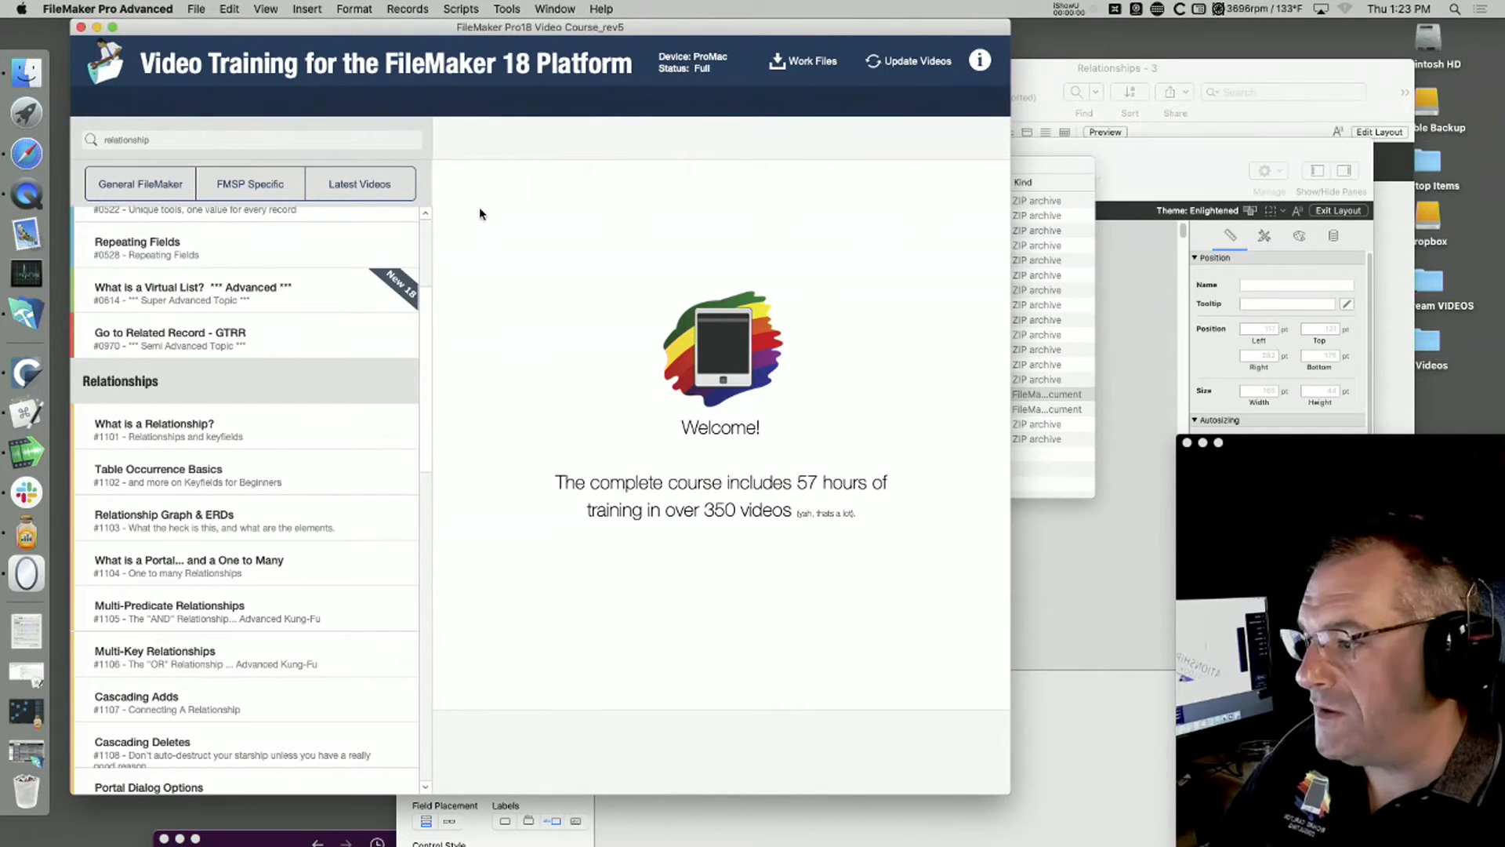
{"action": "left_click_drag", "start_coordinate": [760, 35], "coordinate": [731, 609]}
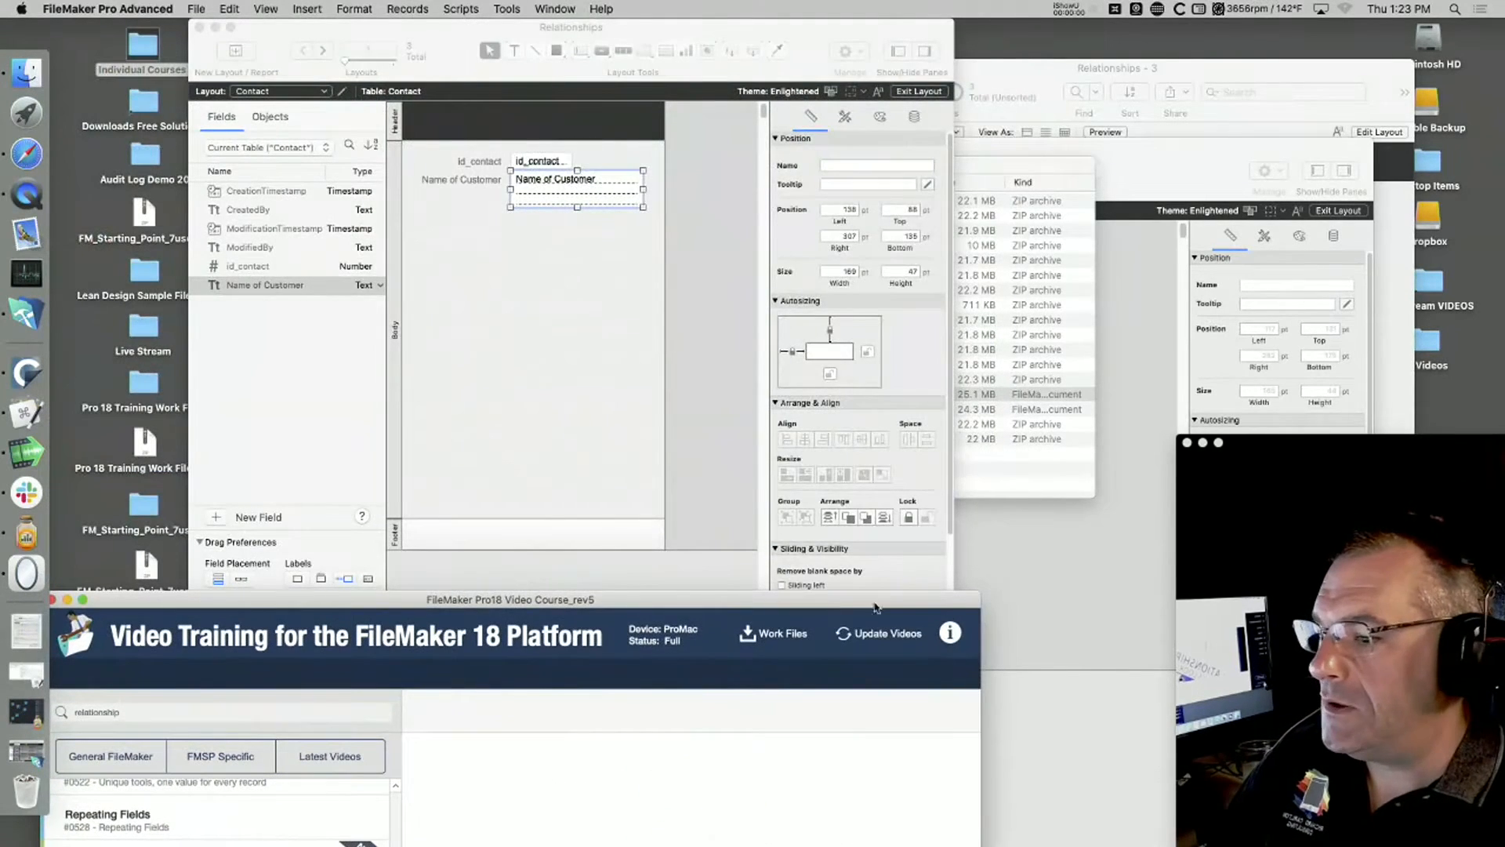
{"action": "left_click", "coordinate": [1042, 619]}
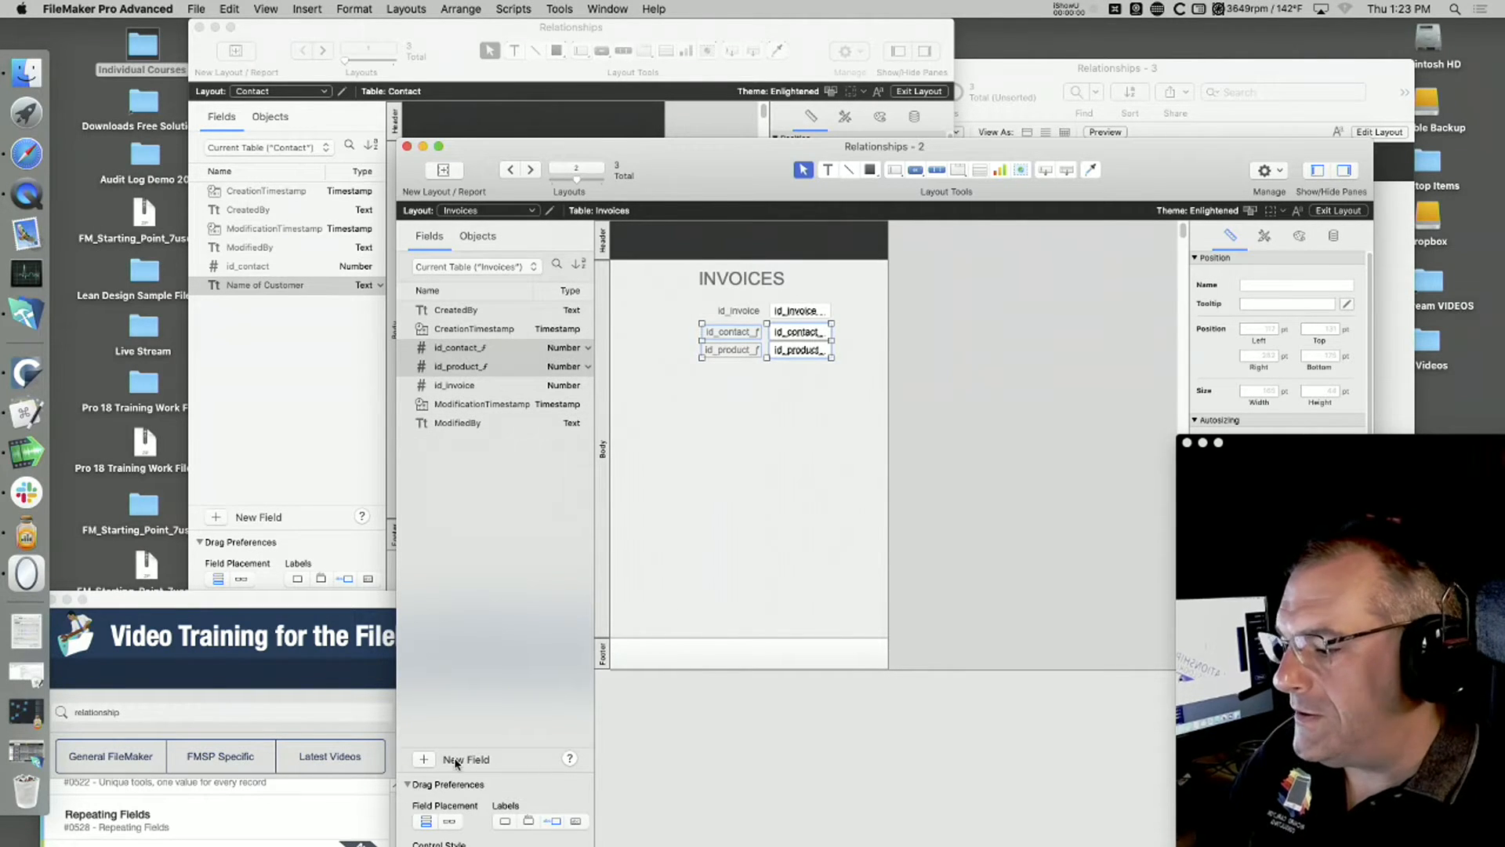
Step: Add two text fields named Item Sold and Quan to the Invoices table
{"action": "left_click", "coordinate": [421, 761]}
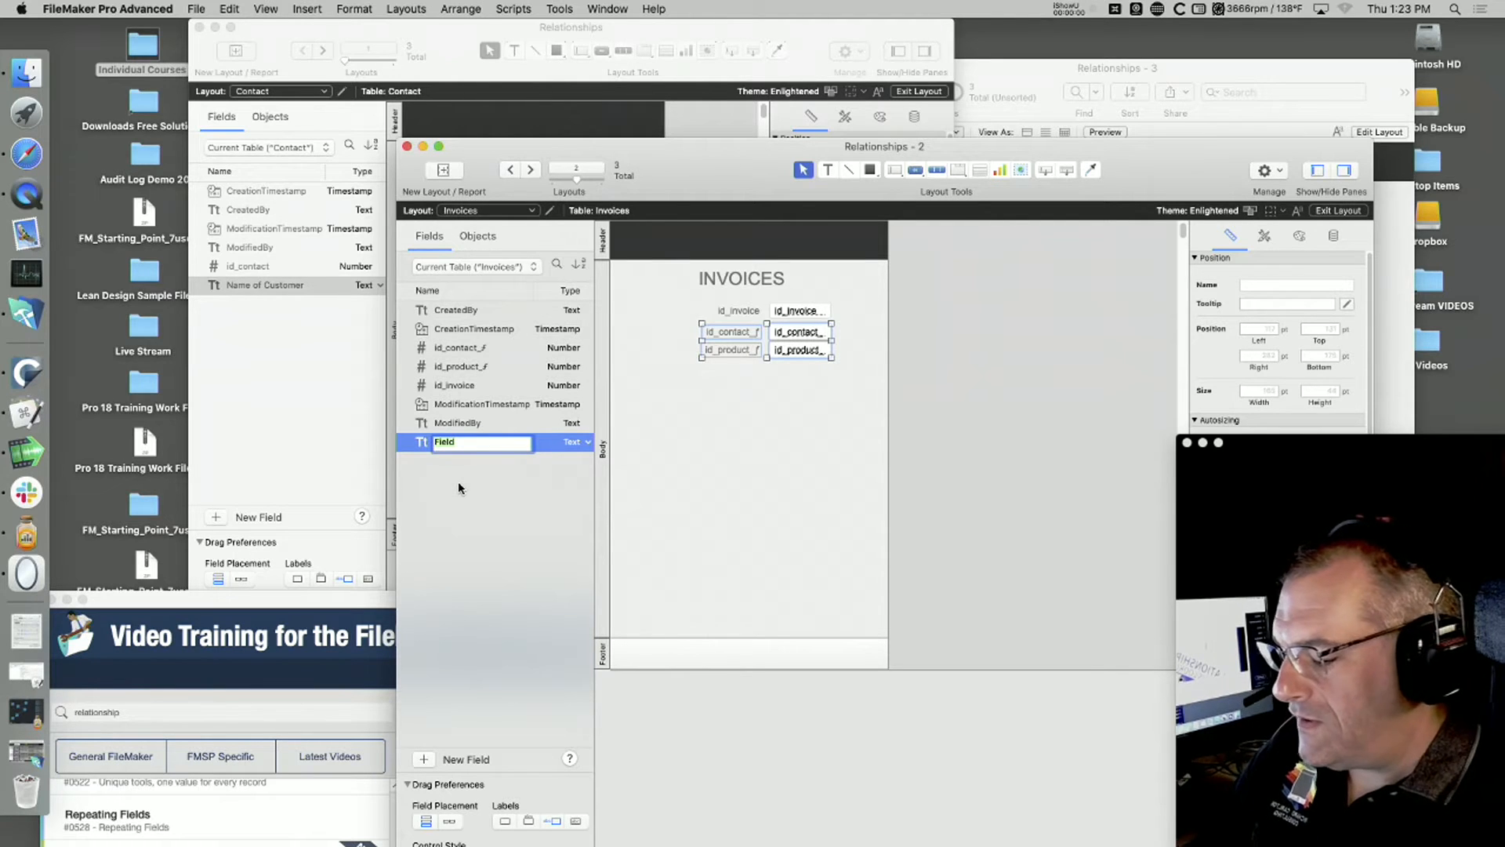
{"action": "type", "text": "Item Sold"}
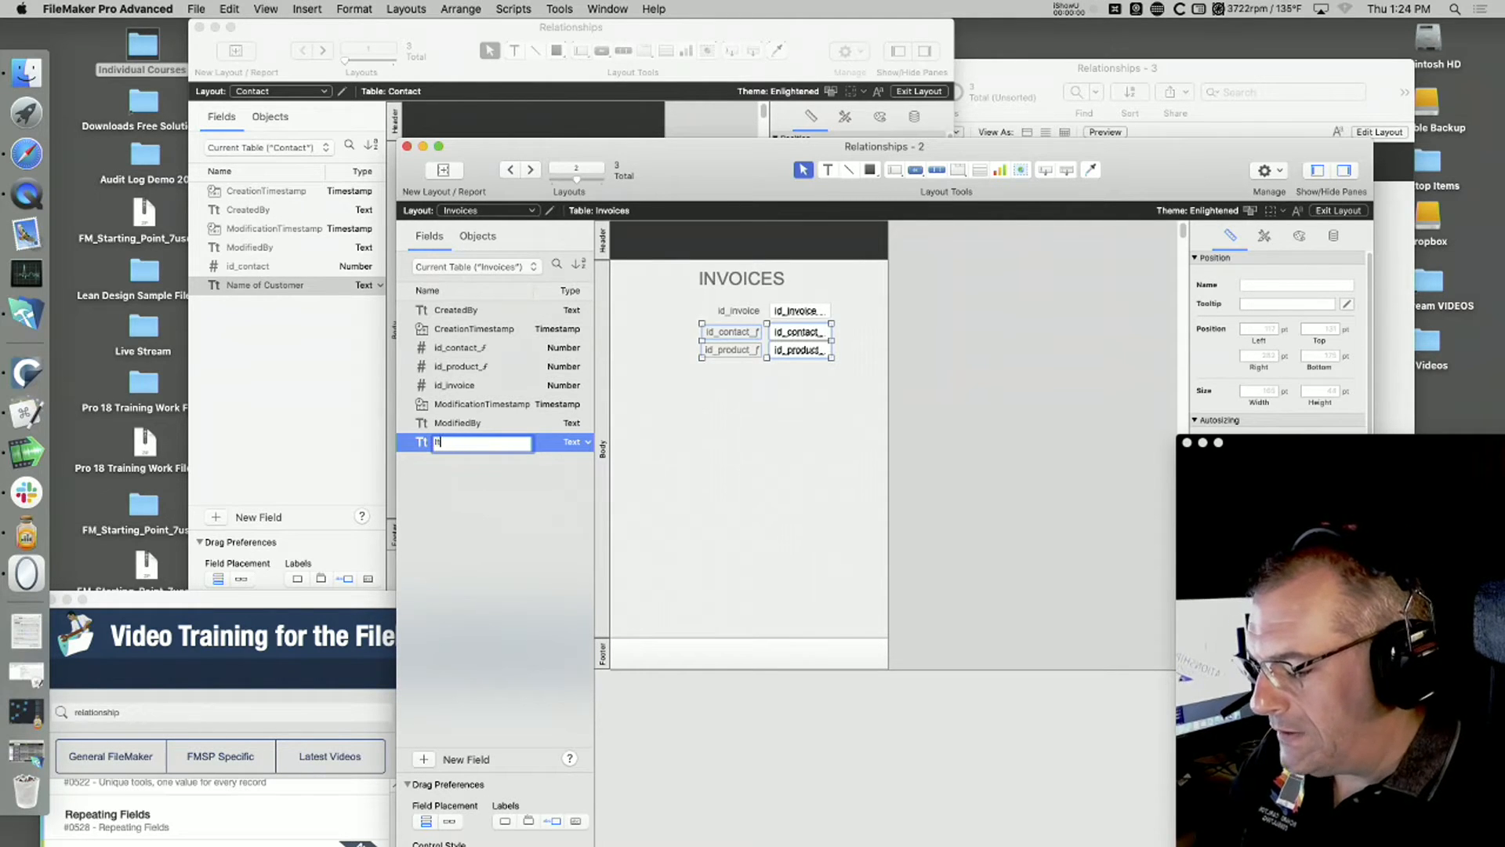
{"action": "left_click", "coordinate": [427, 762]}
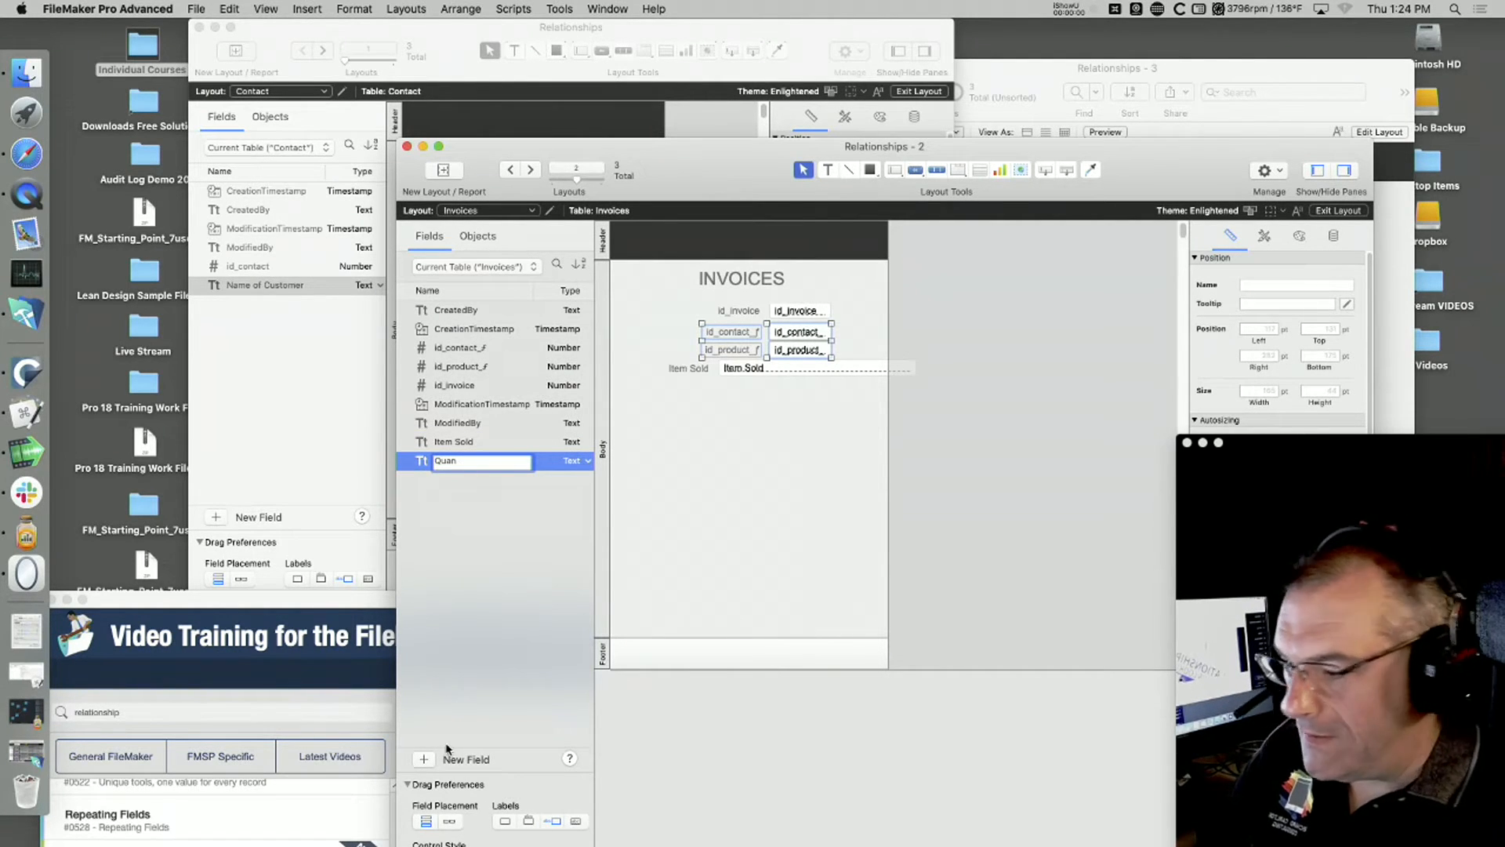
Step: Add a Unit Price field to the Invoices table and set both Unit Price and Quan to the Number type
{"action": "left_click", "coordinate": [423, 760]}
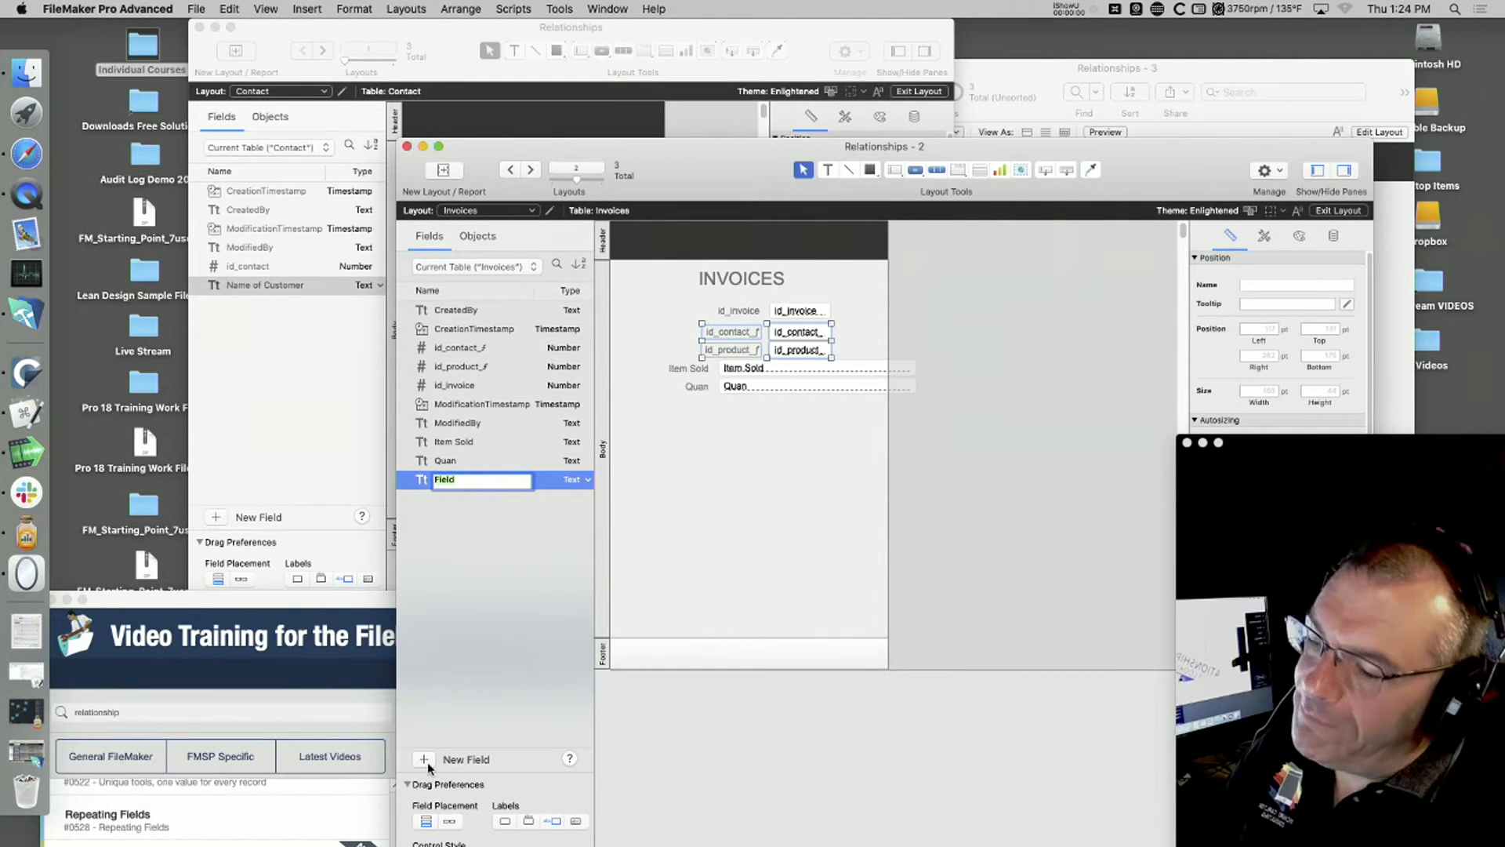
{"action": "type", "text": "Unit"}
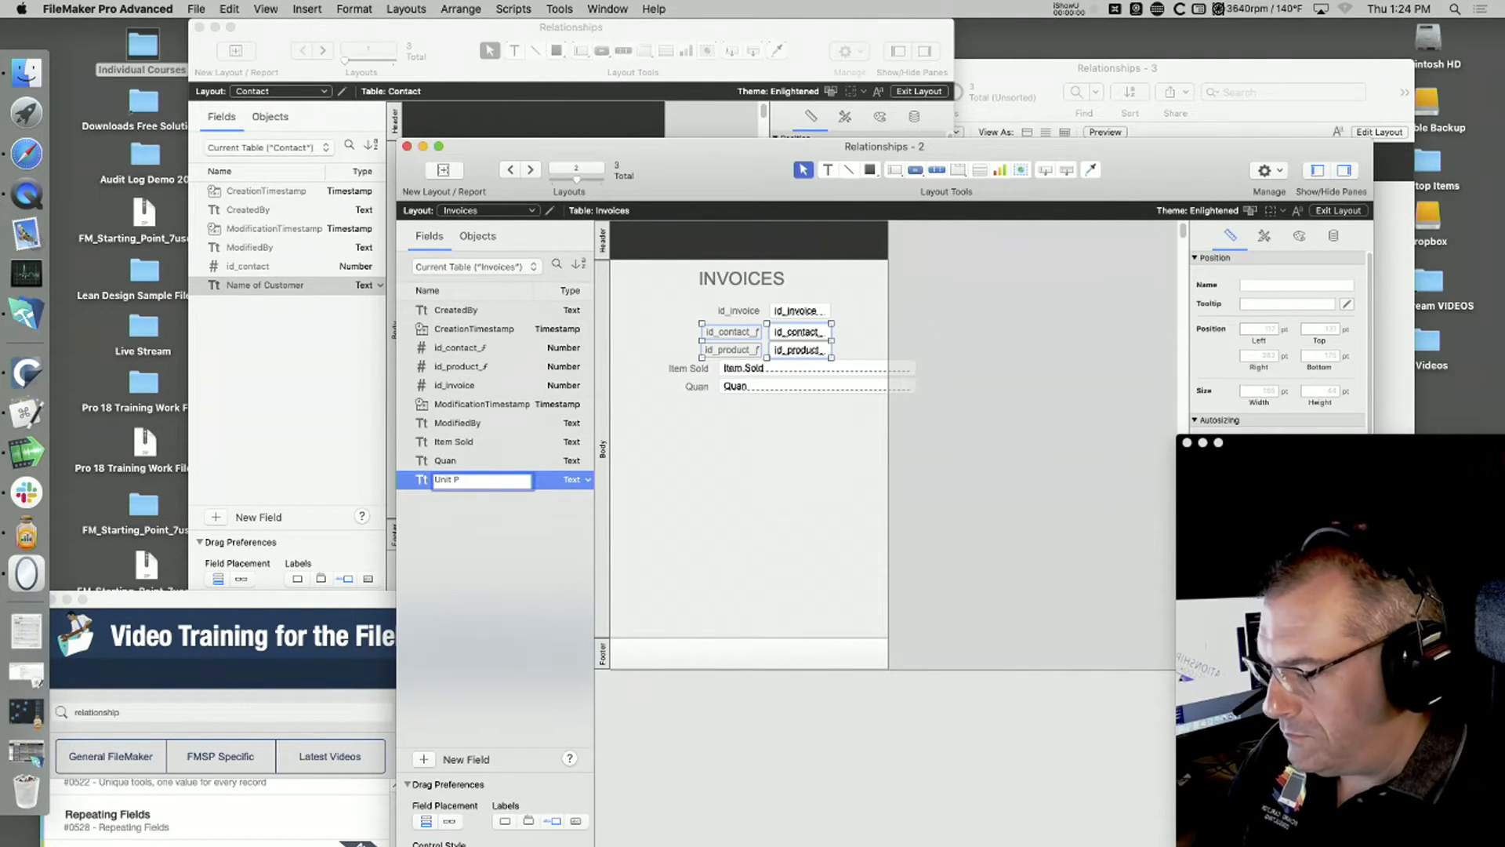
{"action": "type", "text": "Price"}
{"action": "left_click", "coordinate": [580, 482]}
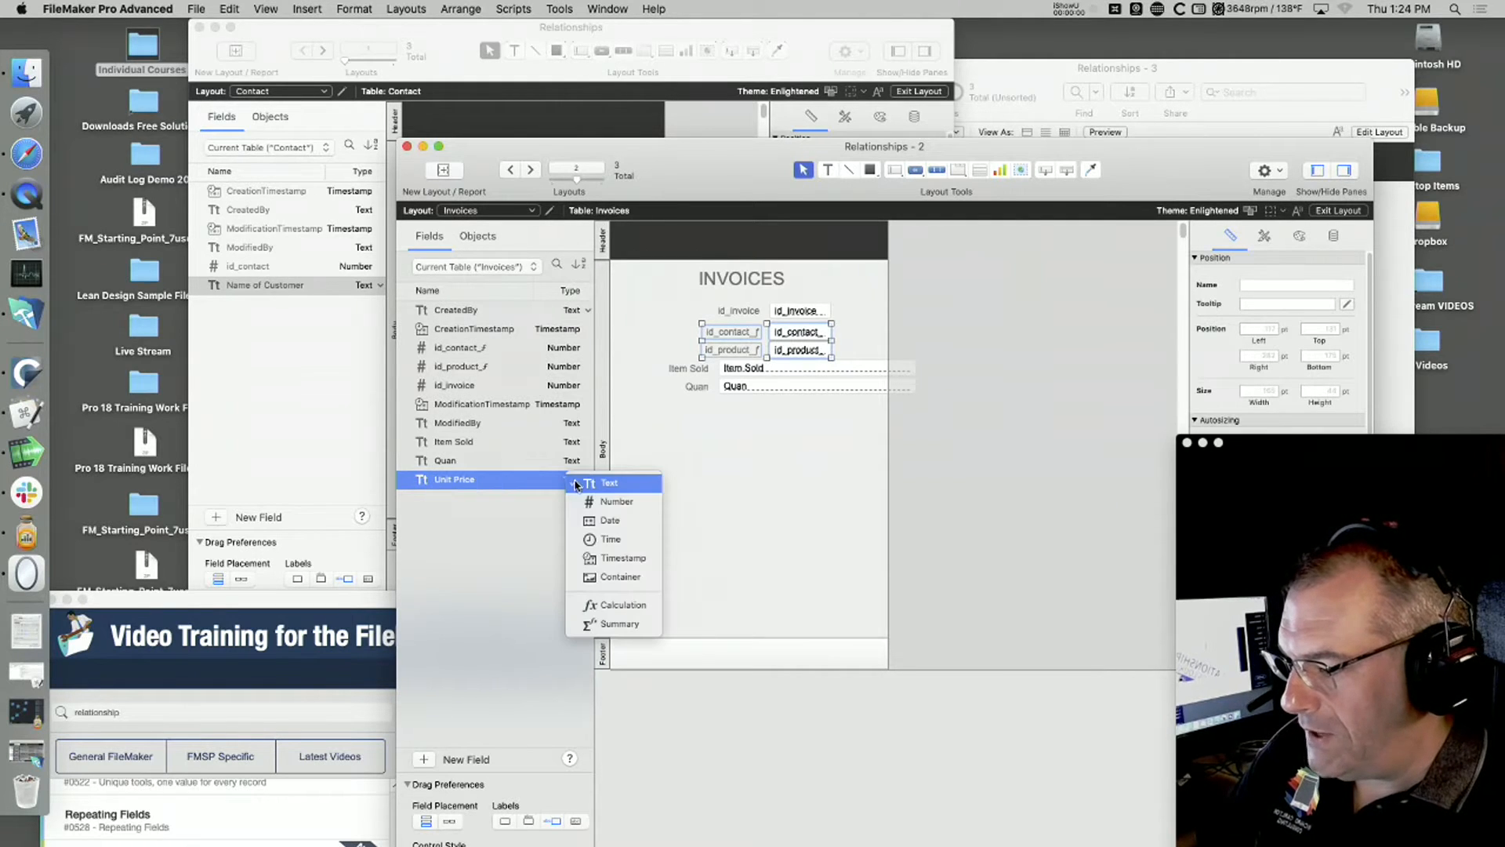
{"action": "left_click", "coordinate": [599, 496]}
{"action": "left_click", "coordinate": [577, 462]}
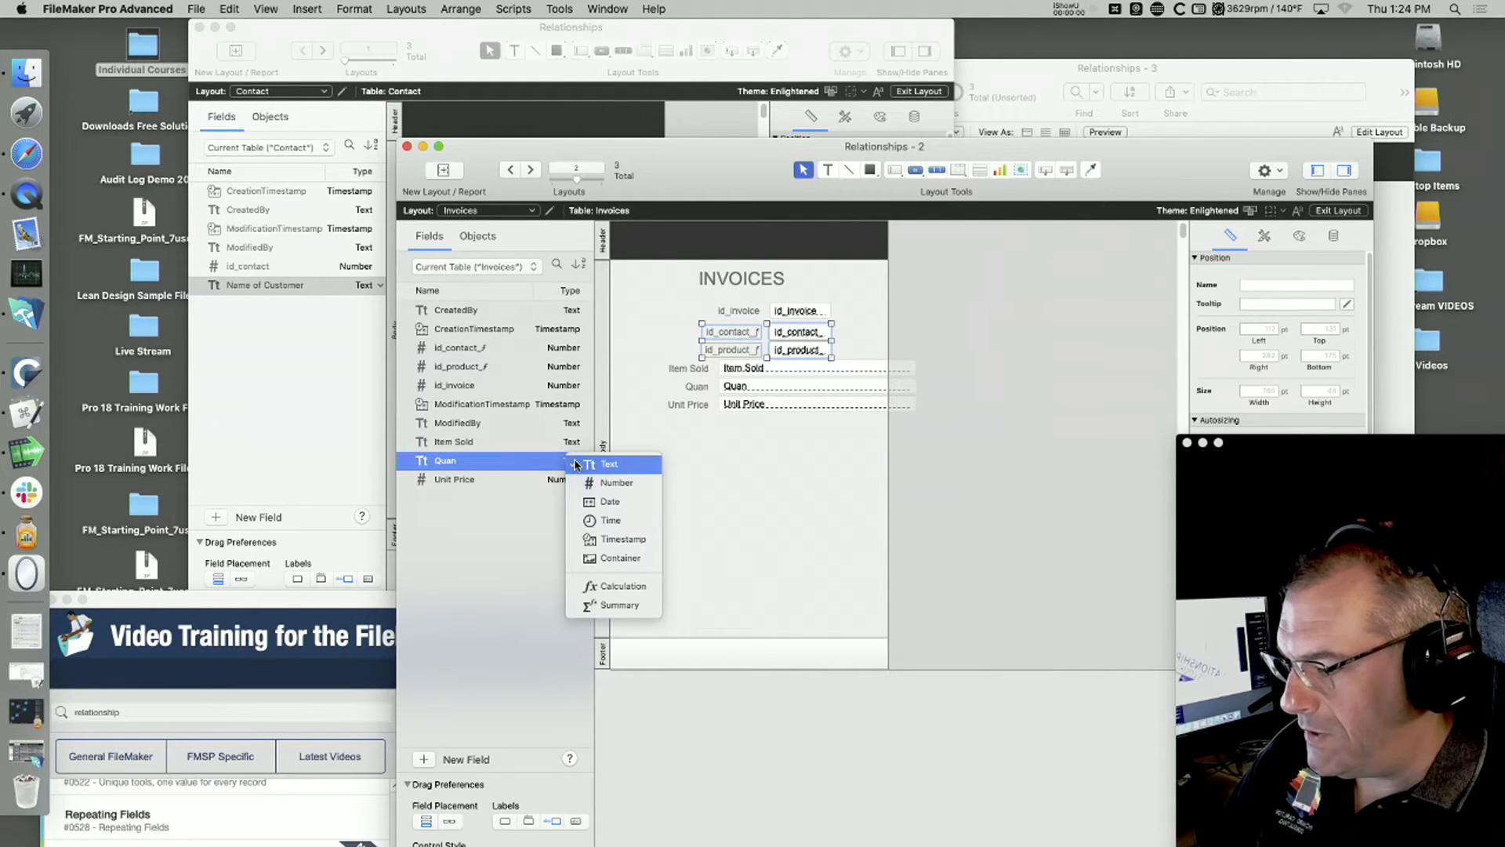
{"action": "left_click", "coordinate": [630, 481]}
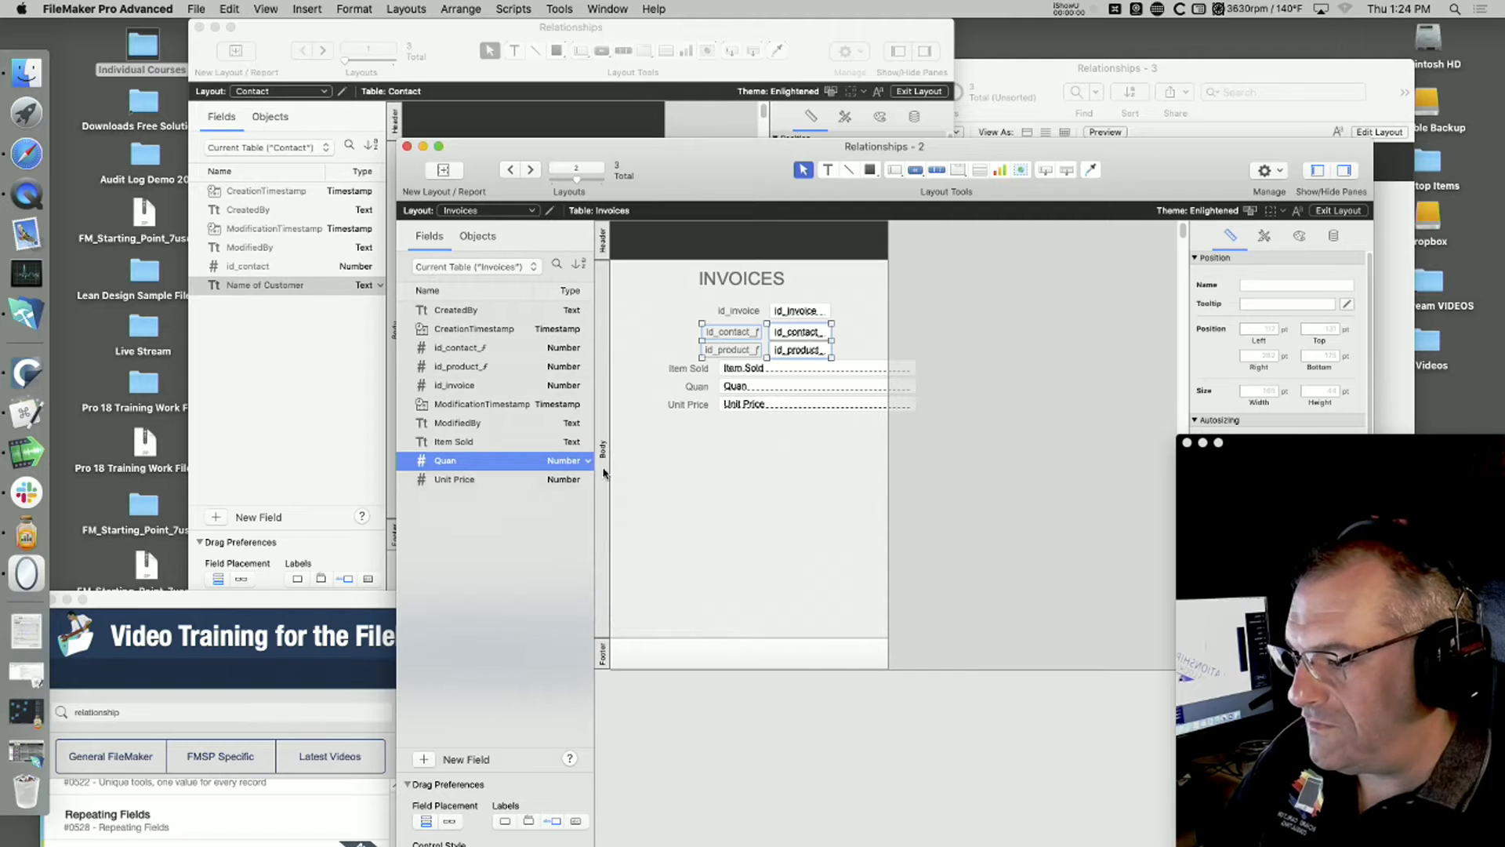
Step: Move the Products window up and away from the Invoices window, and bring the Invoices layout back to the front
{"action": "left_click", "coordinate": [1051, 74]}
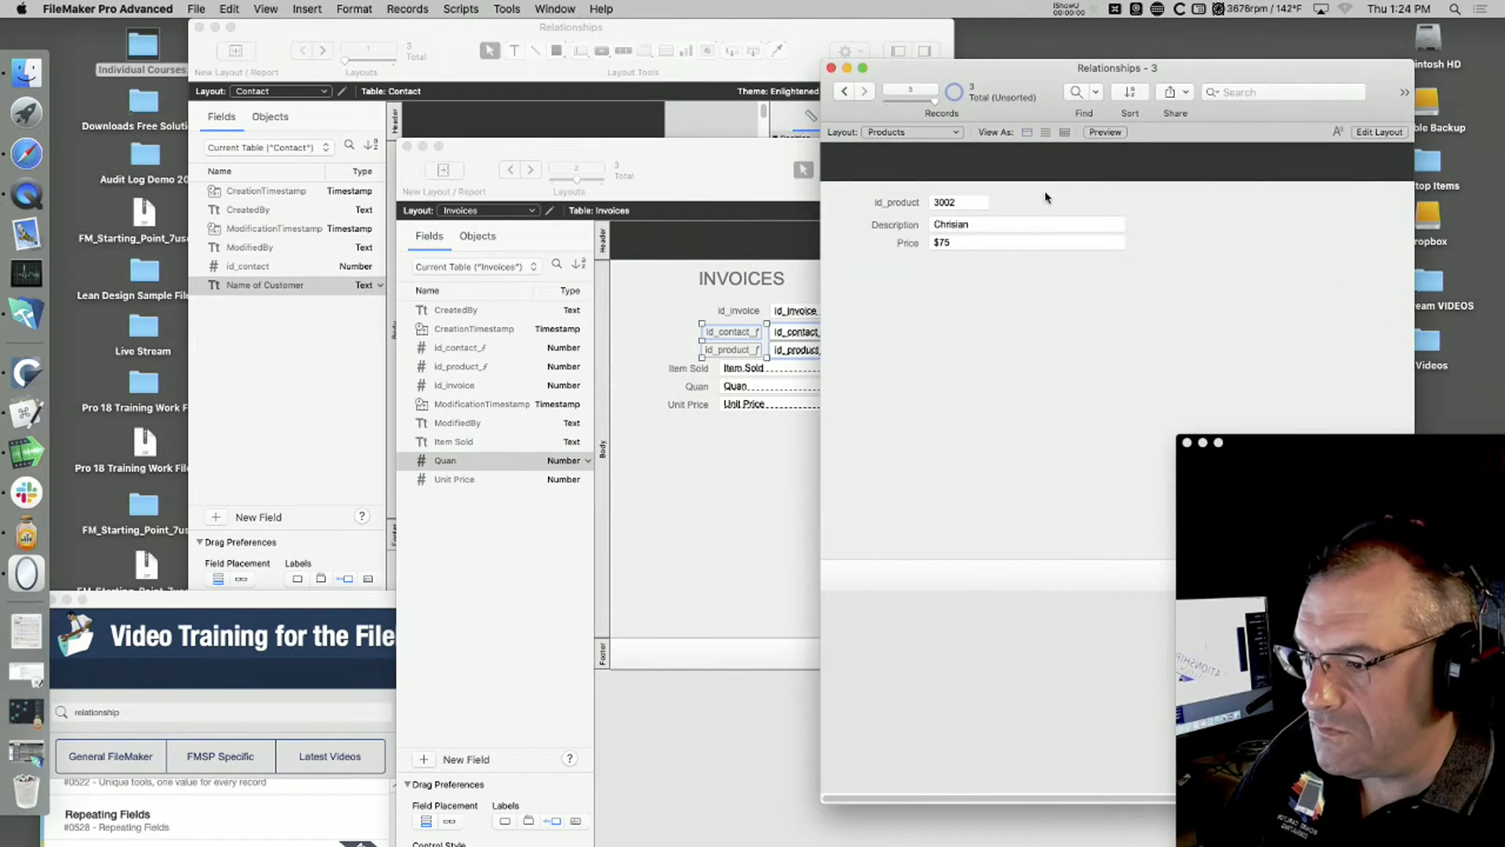
{"action": "left_click_drag", "start_coordinate": [1058, 78], "coordinate": [1143, 37]}
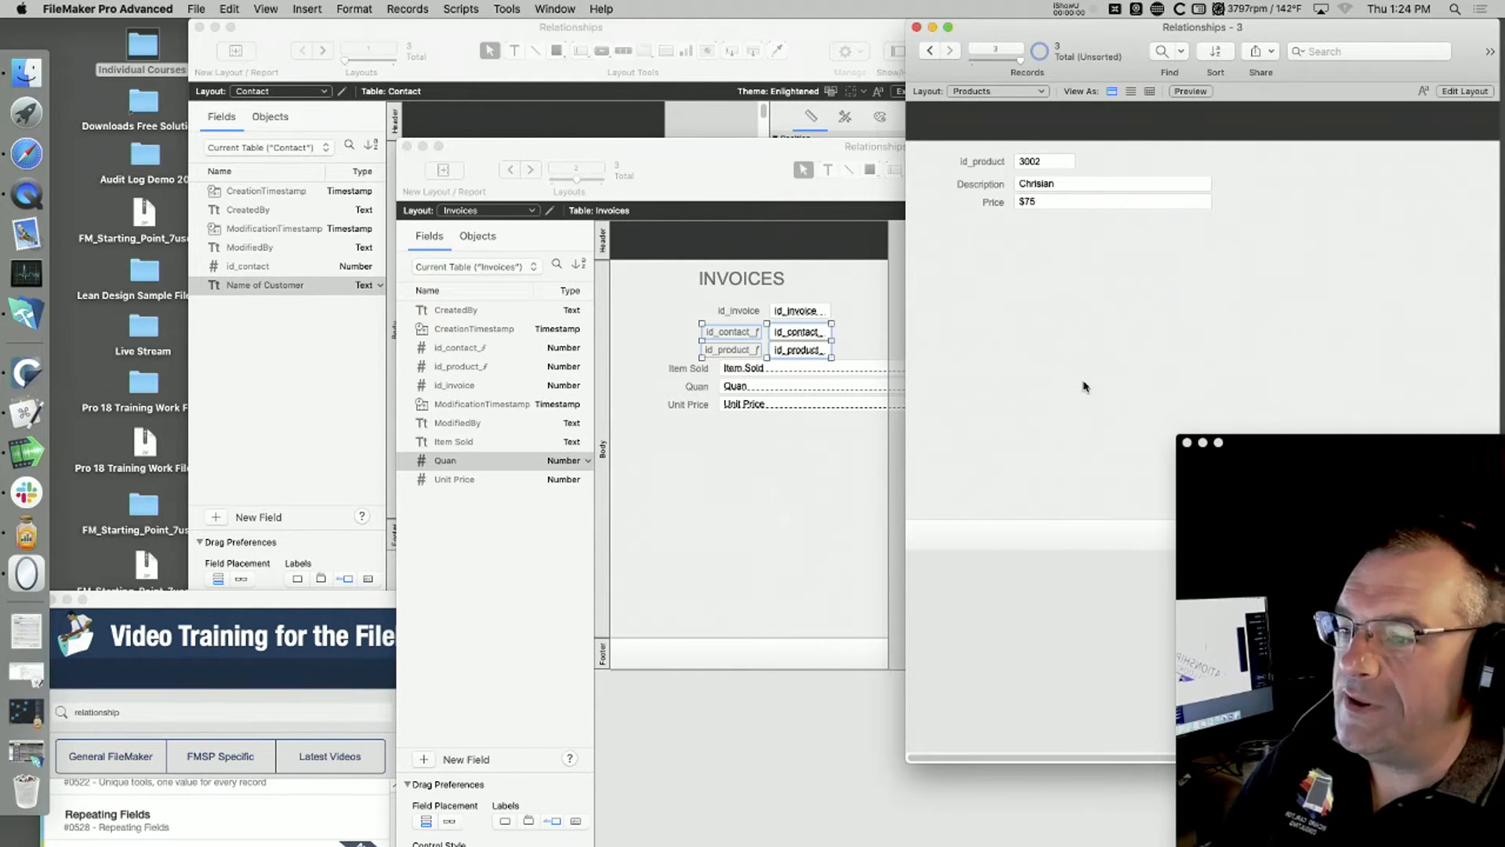
{"action": "left_click", "coordinate": [784, 487]}
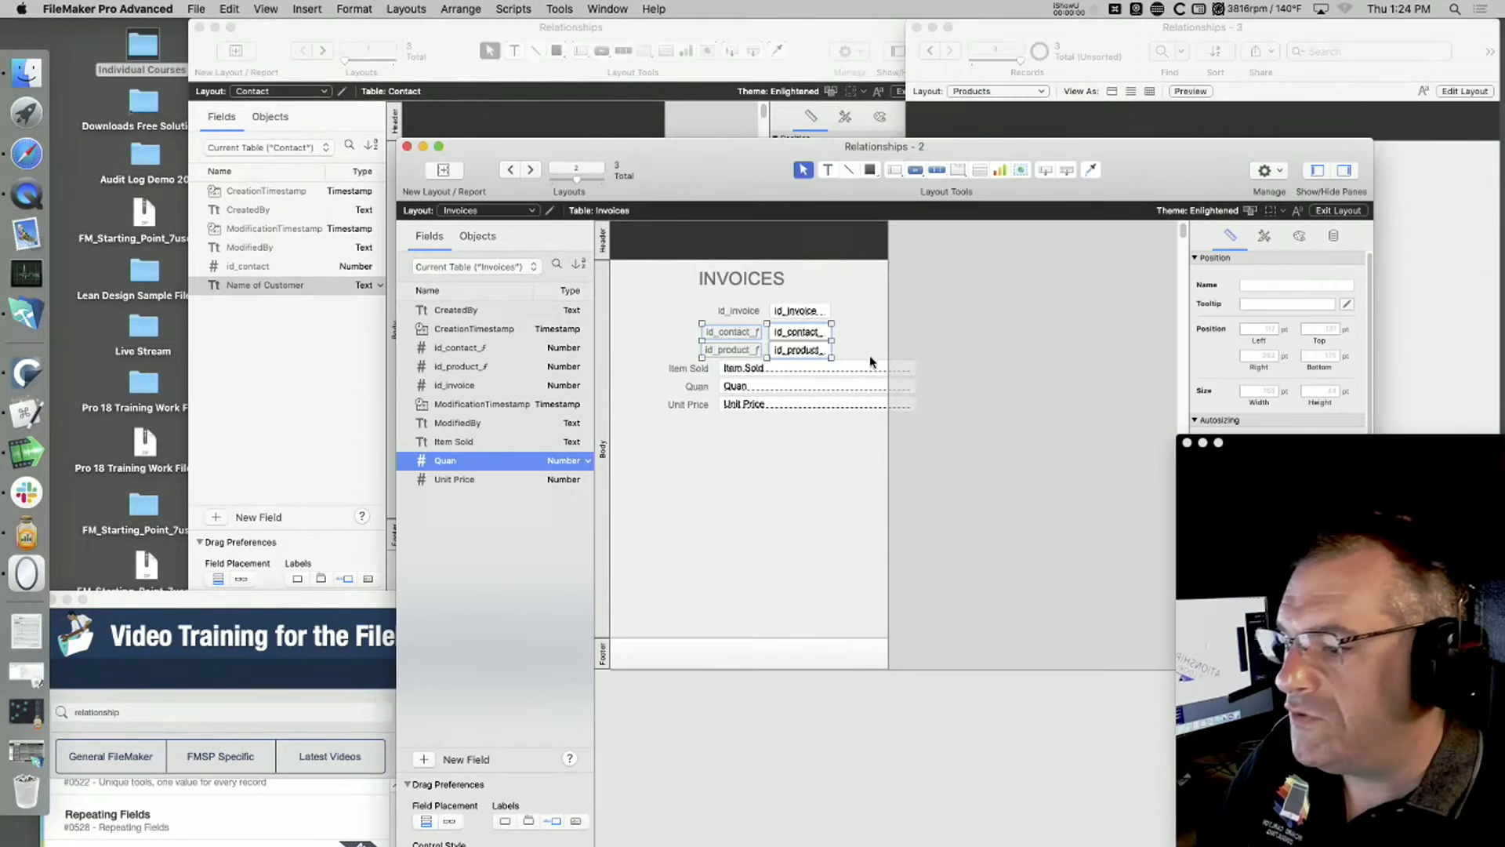
Step: Narrow the Item Sold, Quan and Unit Price fields together so they fit within the Invoices layout's width
{"action": "left_click", "coordinate": [909, 372]}
{"action": "left_click", "coordinate": [910, 385], "text": "shift"}
{"action": "left_click", "coordinate": [911, 399], "text": "shift"}
{"action": "left_click_drag", "start_coordinate": [915, 385], "coordinate": [876, 385]}
{"action": "left_click", "coordinate": [791, 490]}
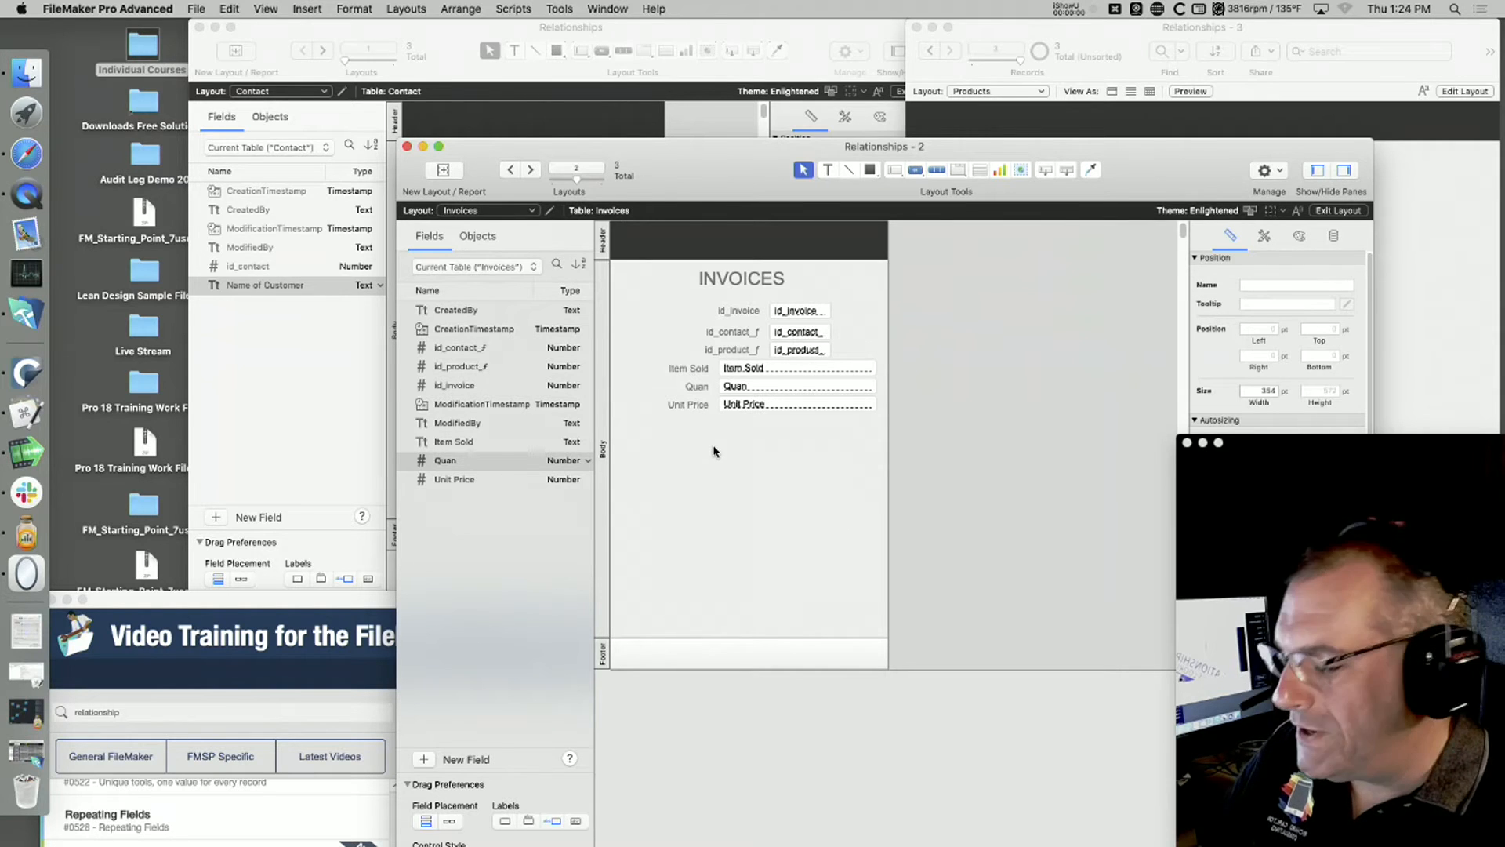
Step: Add a field named Extended Price to the Invoices table
{"action": "left_click", "coordinate": [424, 760]}
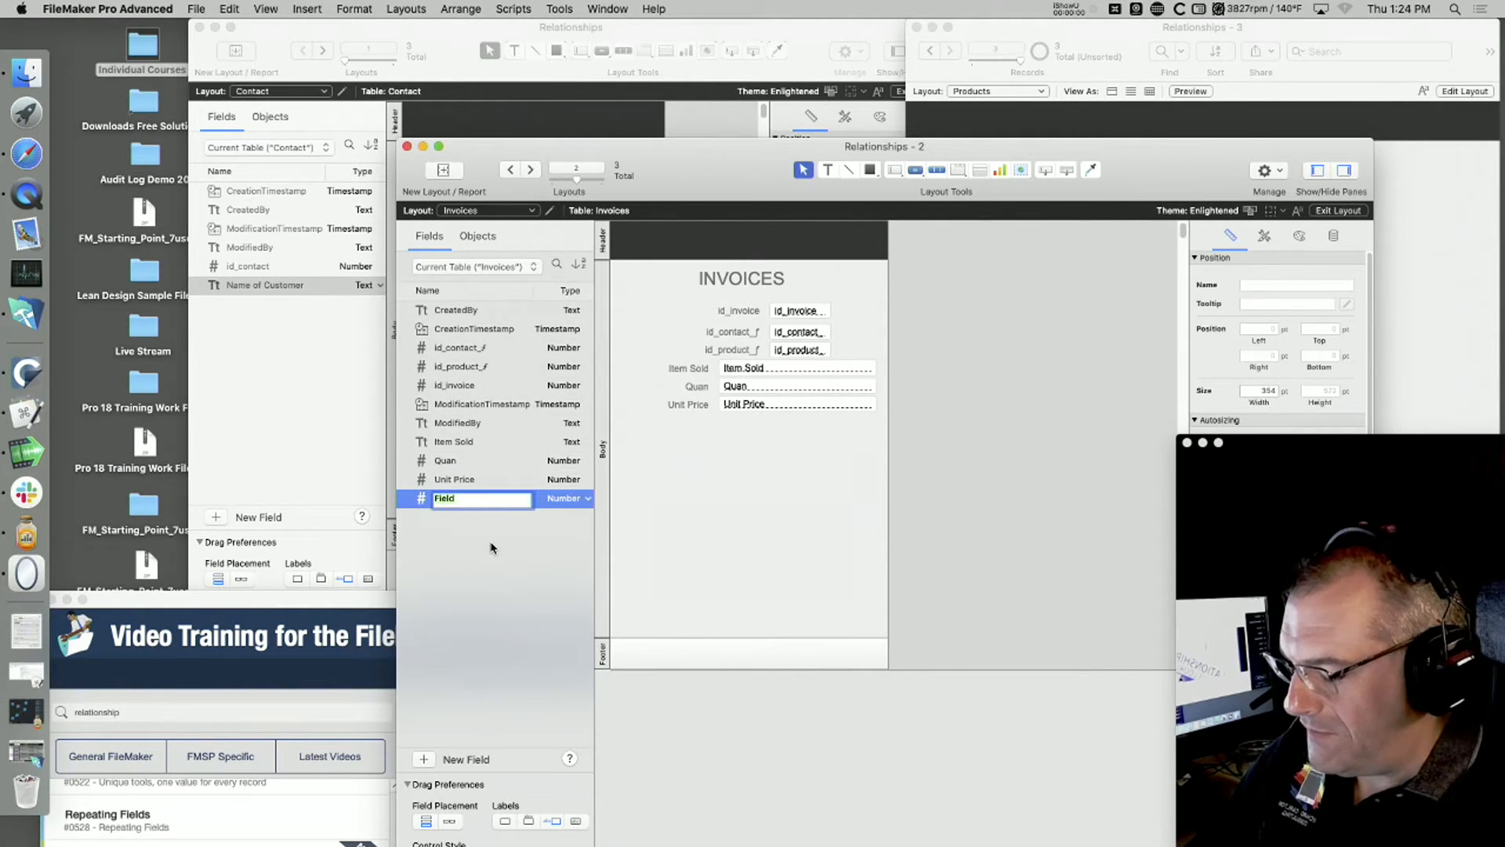
{"action": "type", "text": "Extend"}
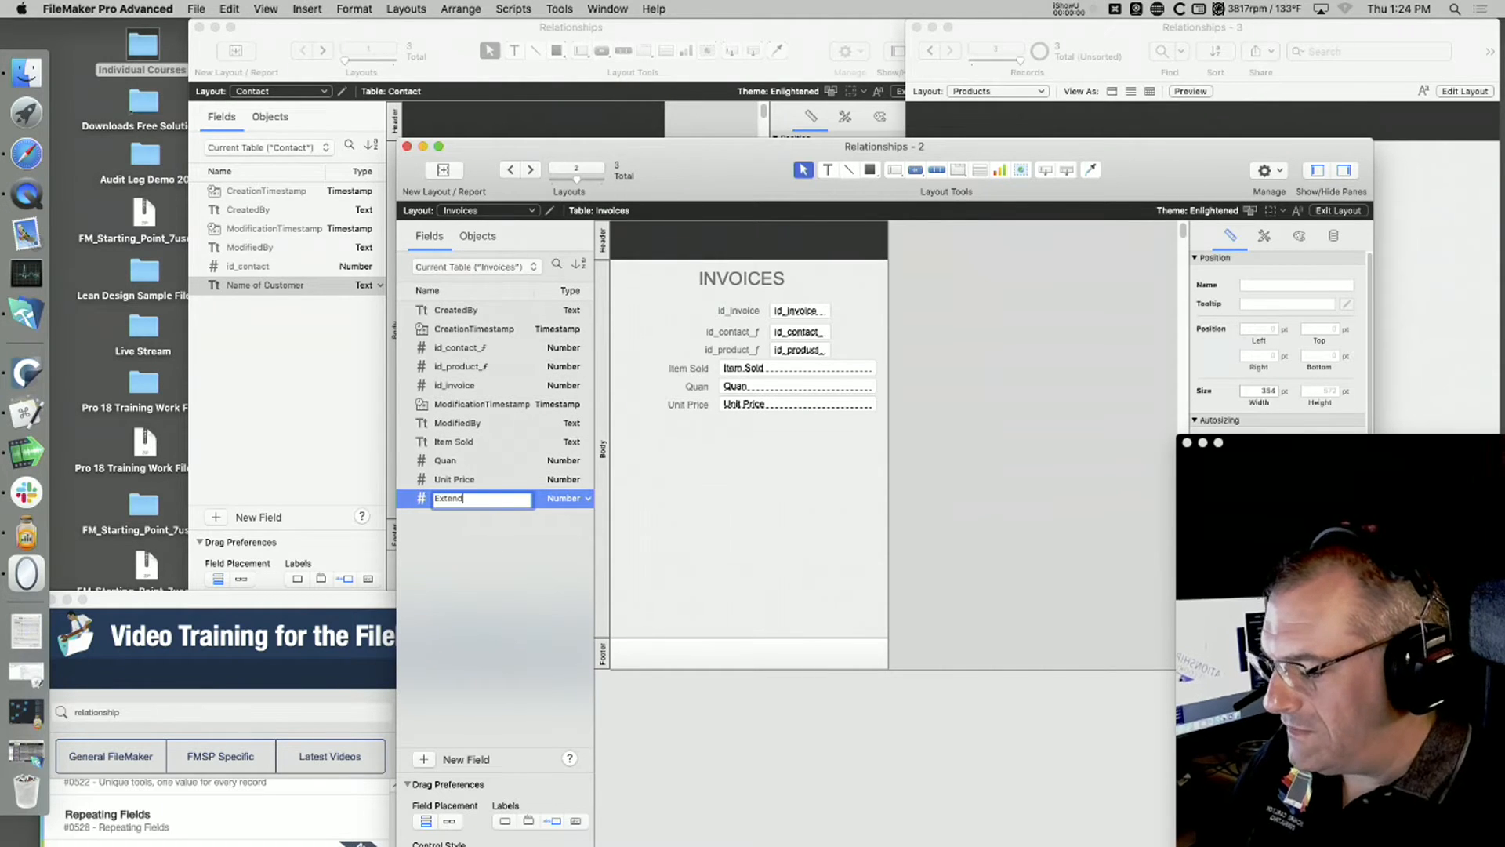
{"action": "type", "text": "ed Pri"}
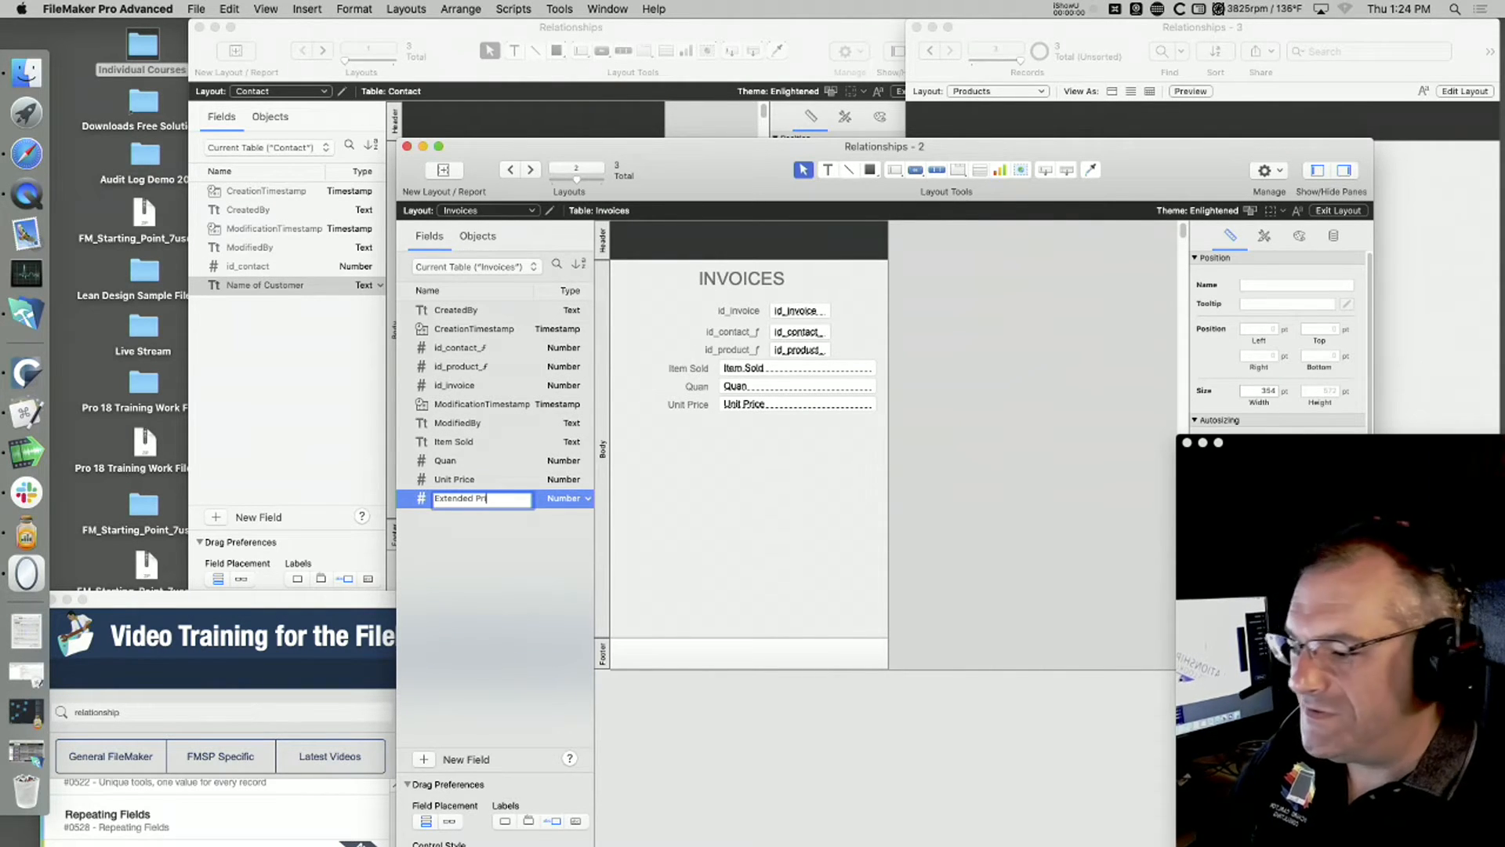
{"action": "type", "text": "ce"}
{"action": "key", "text": "BackSpace"}
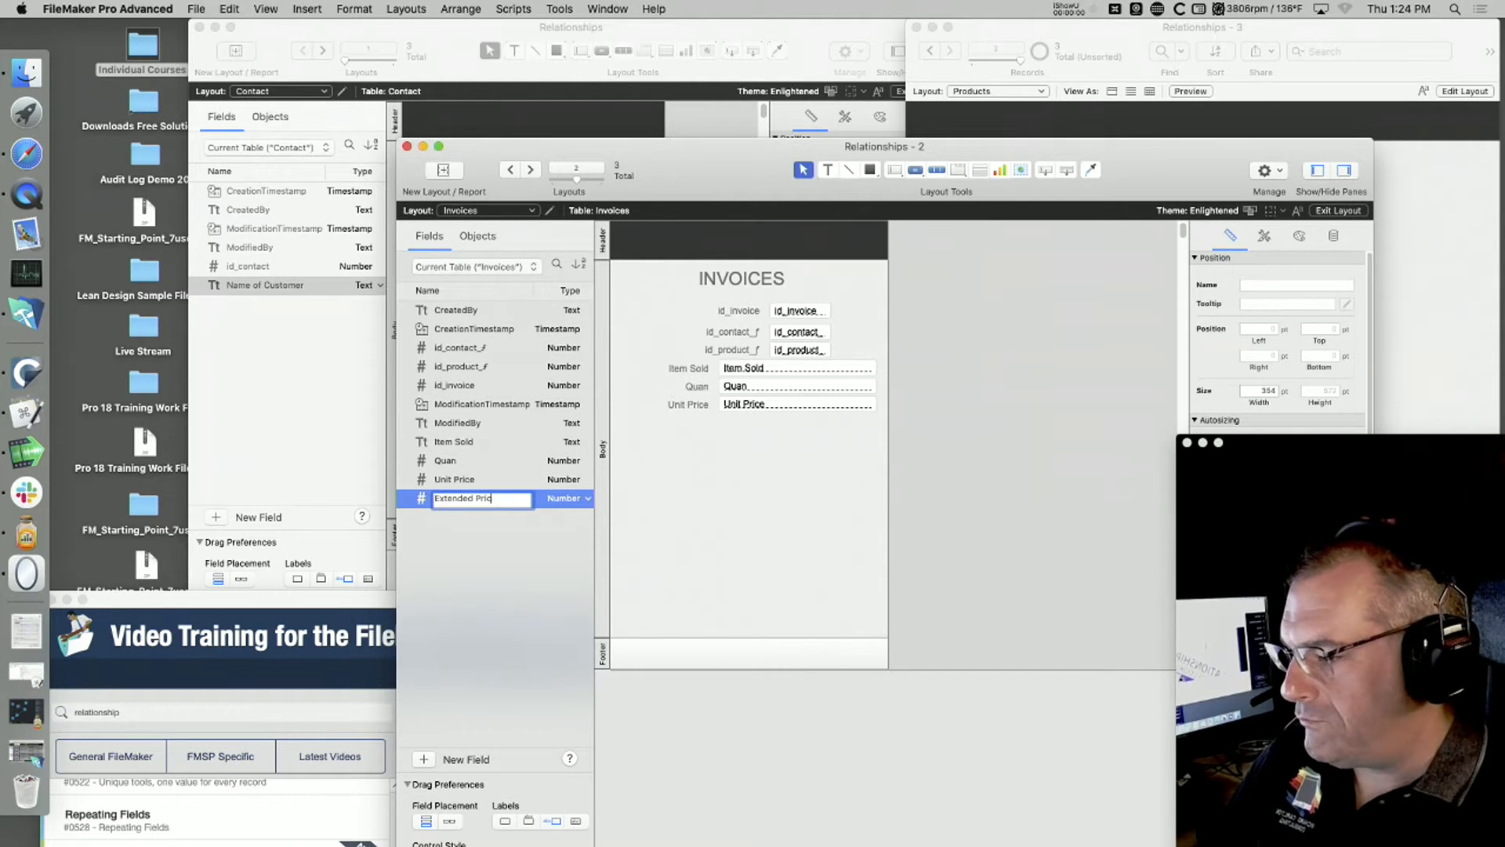
Step: Make Extended Price a calculation field with the formula Quan * Unit Price and a number result
{"action": "left_click", "coordinate": [562, 498]}
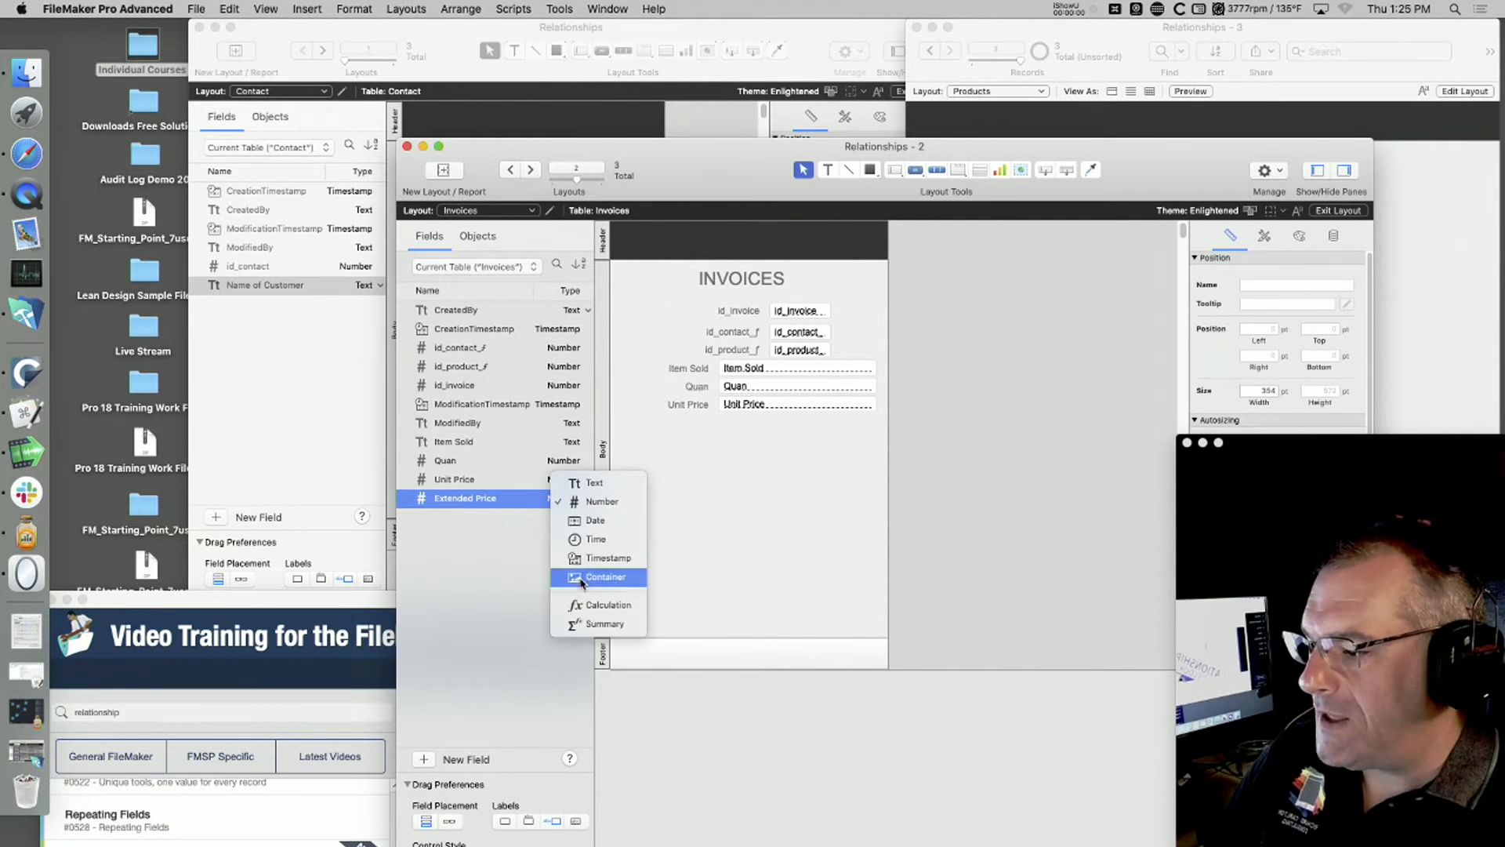
{"action": "left_click", "coordinate": [589, 605]}
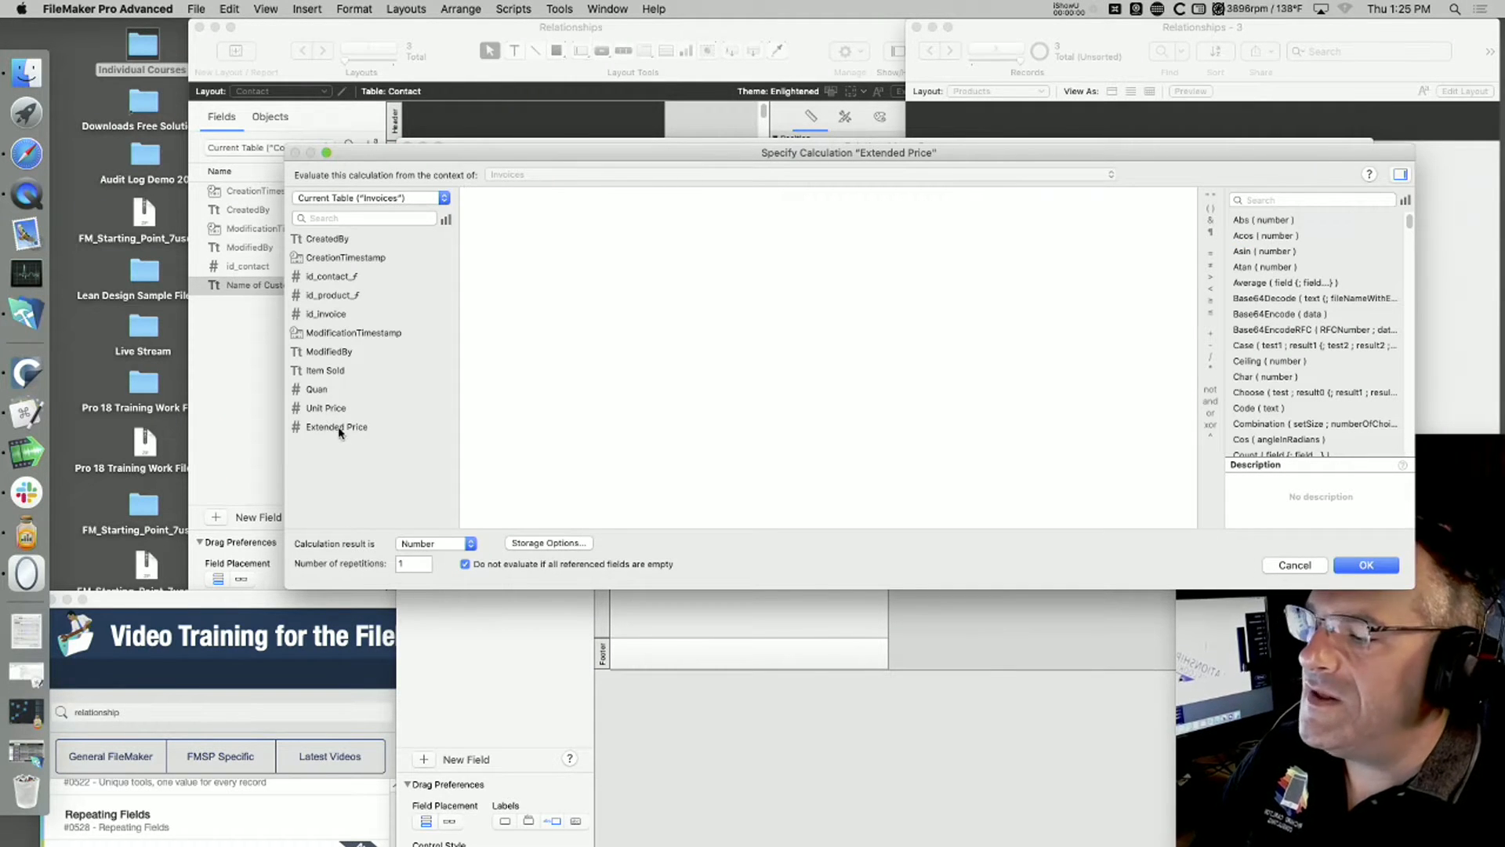
{"action": "double_click", "coordinate": [318, 390]}
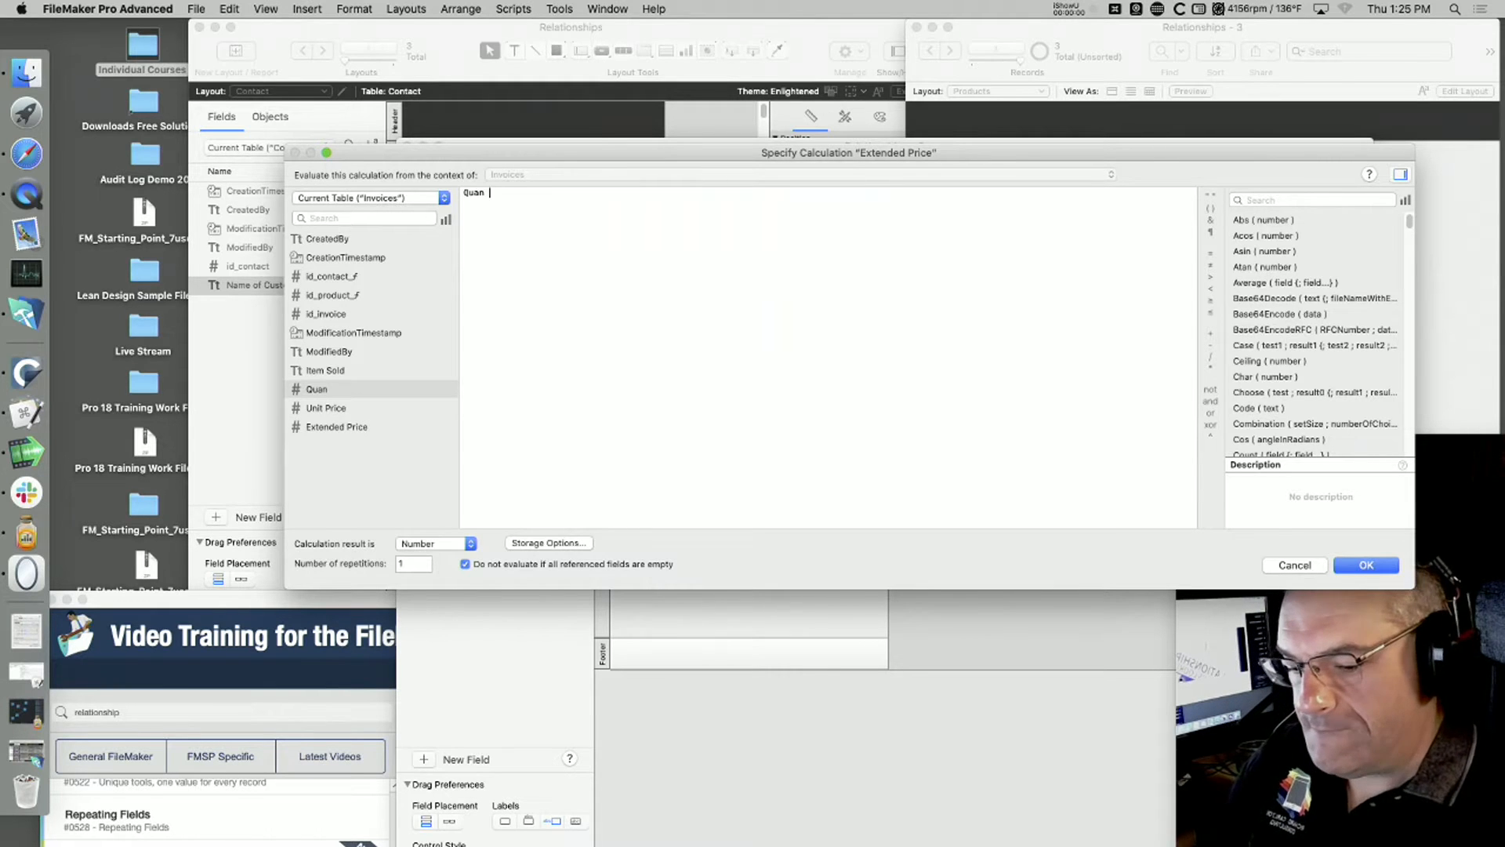
{"action": "type", "text": "*"}
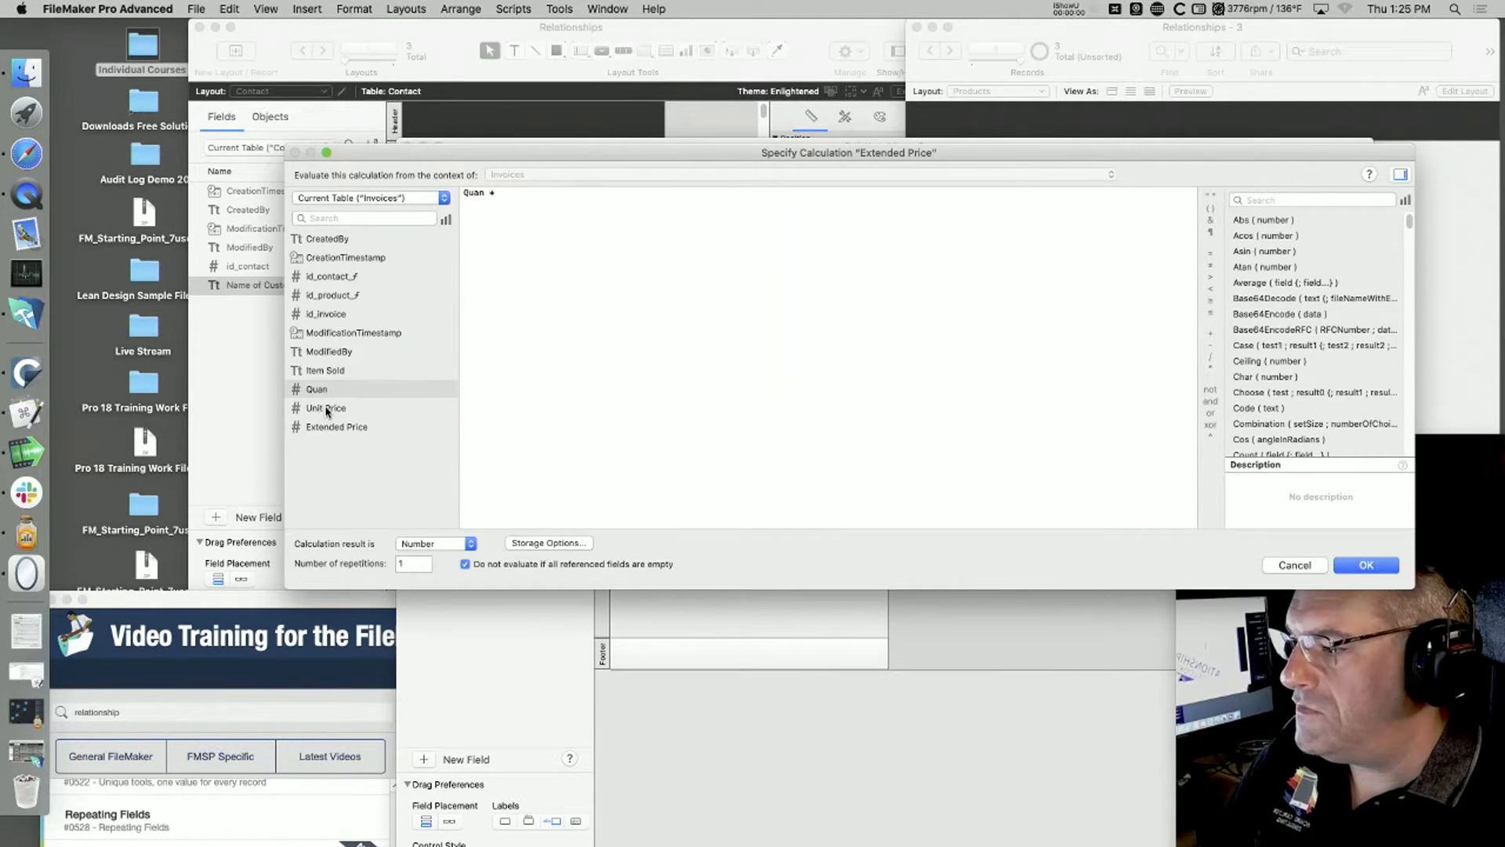
{"action": "double_click", "coordinate": [325, 407]}
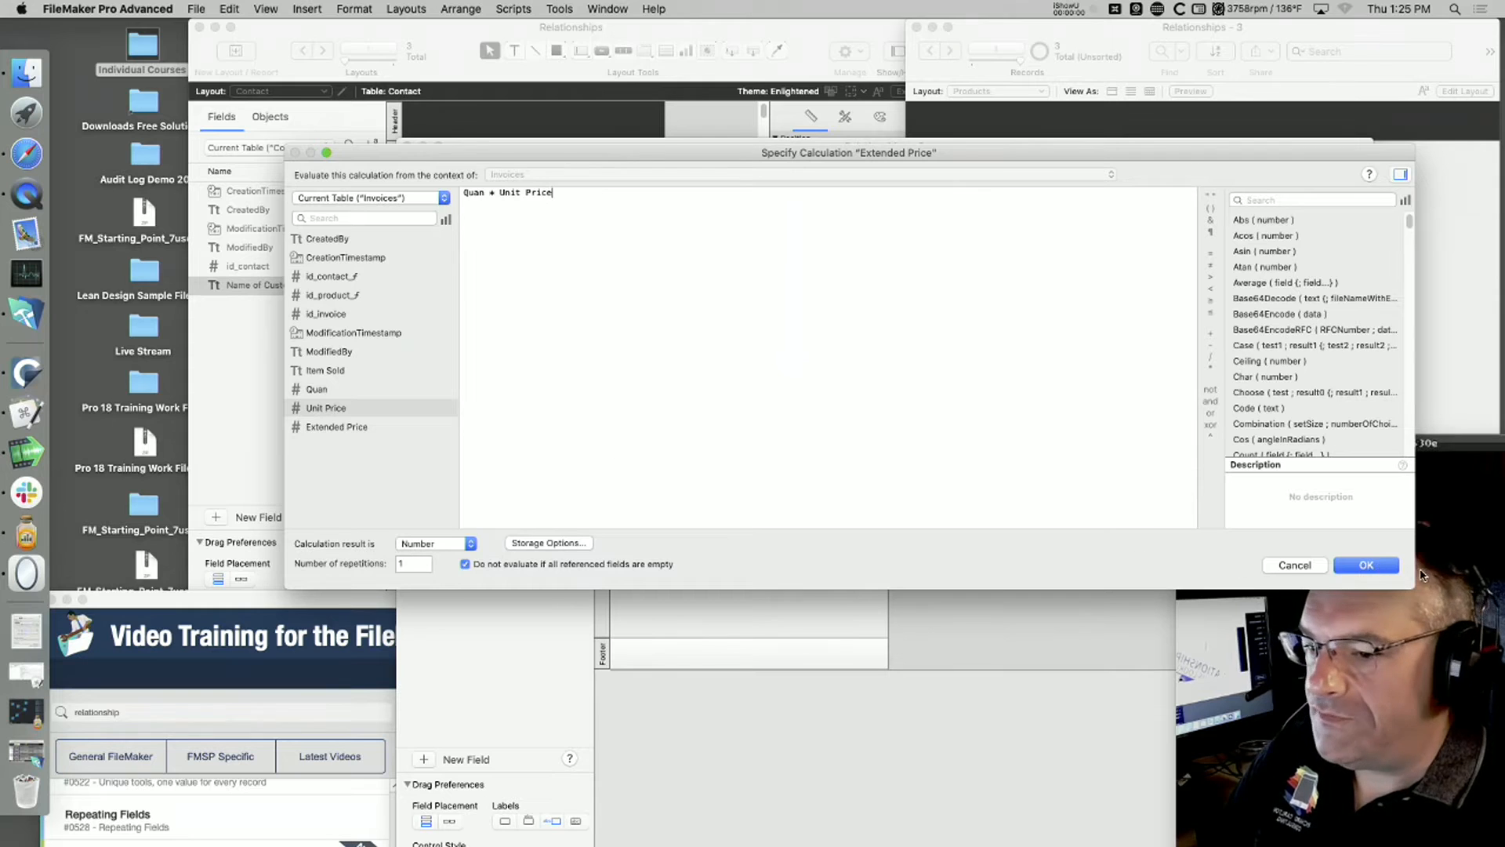
{"action": "left_click", "coordinate": [1366, 565]}
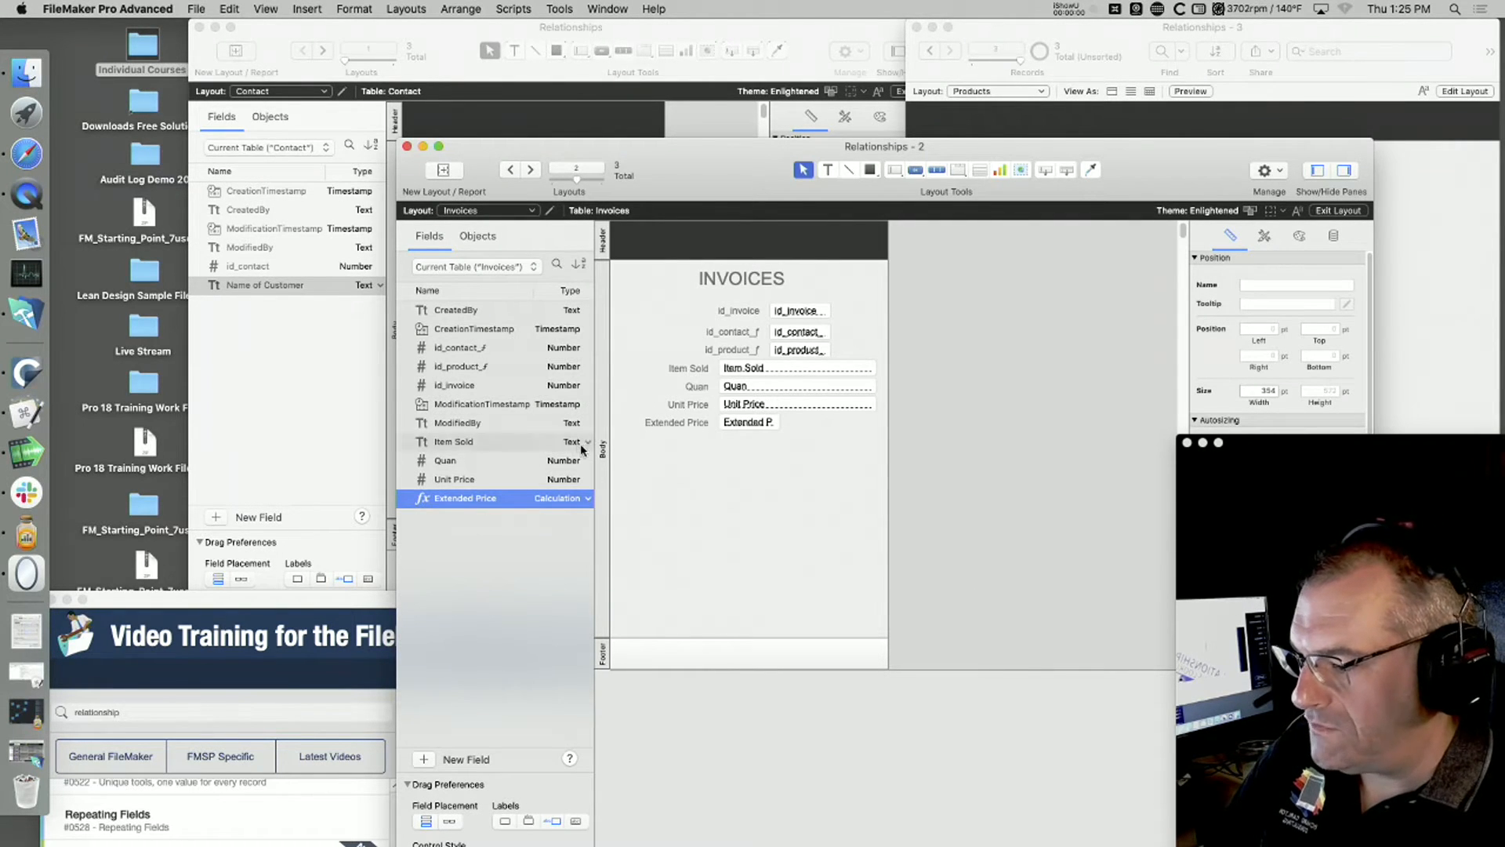
Step: Switch the Invoices and Contact windows from Layout mode to Browse mode
{"action": "key", "text": "super+b"}
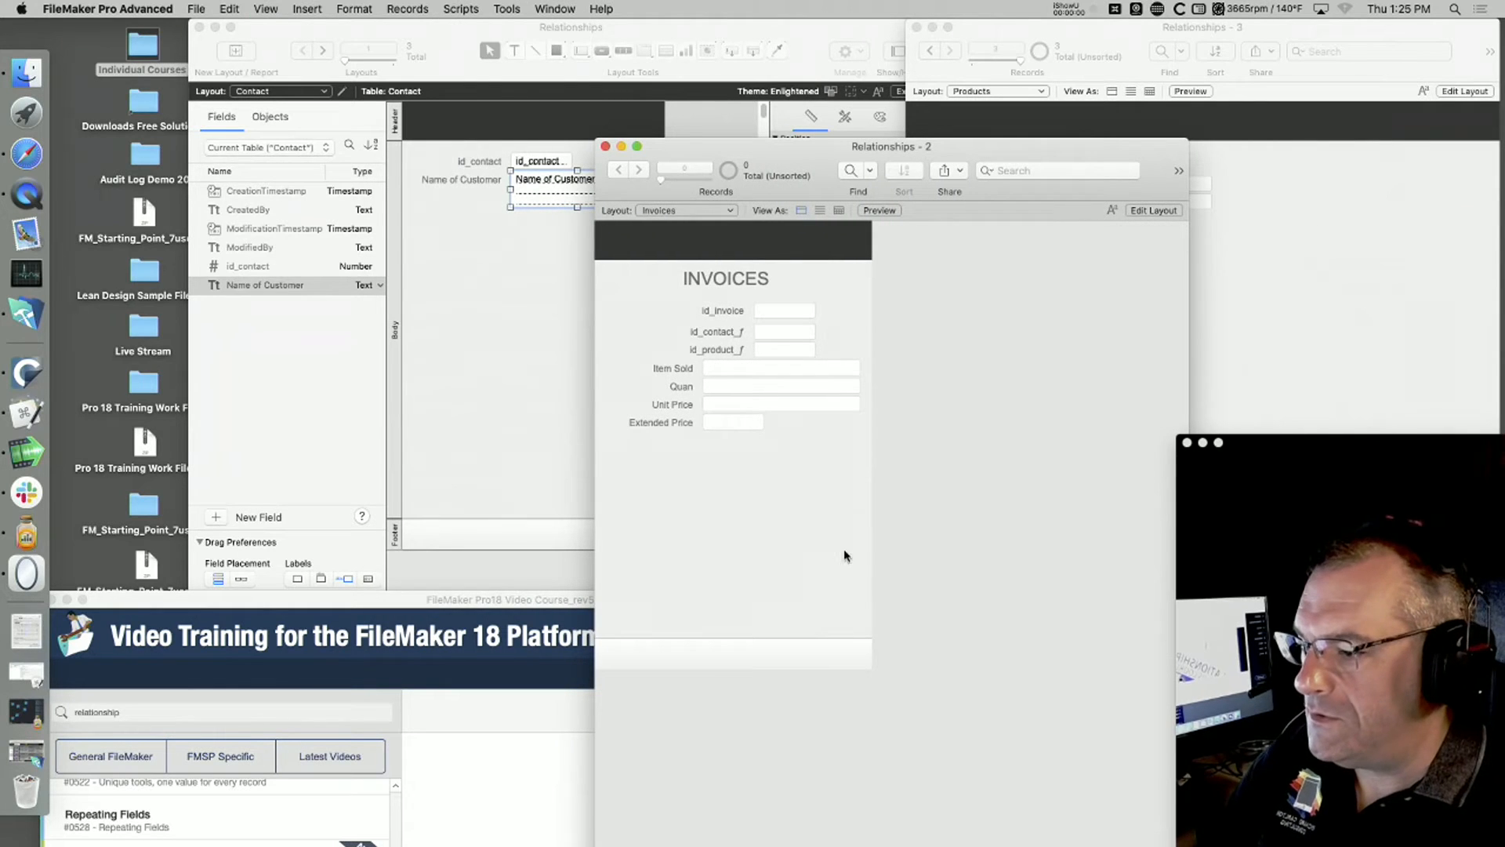
{"action": "left_click", "coordinate": [528, 294]}
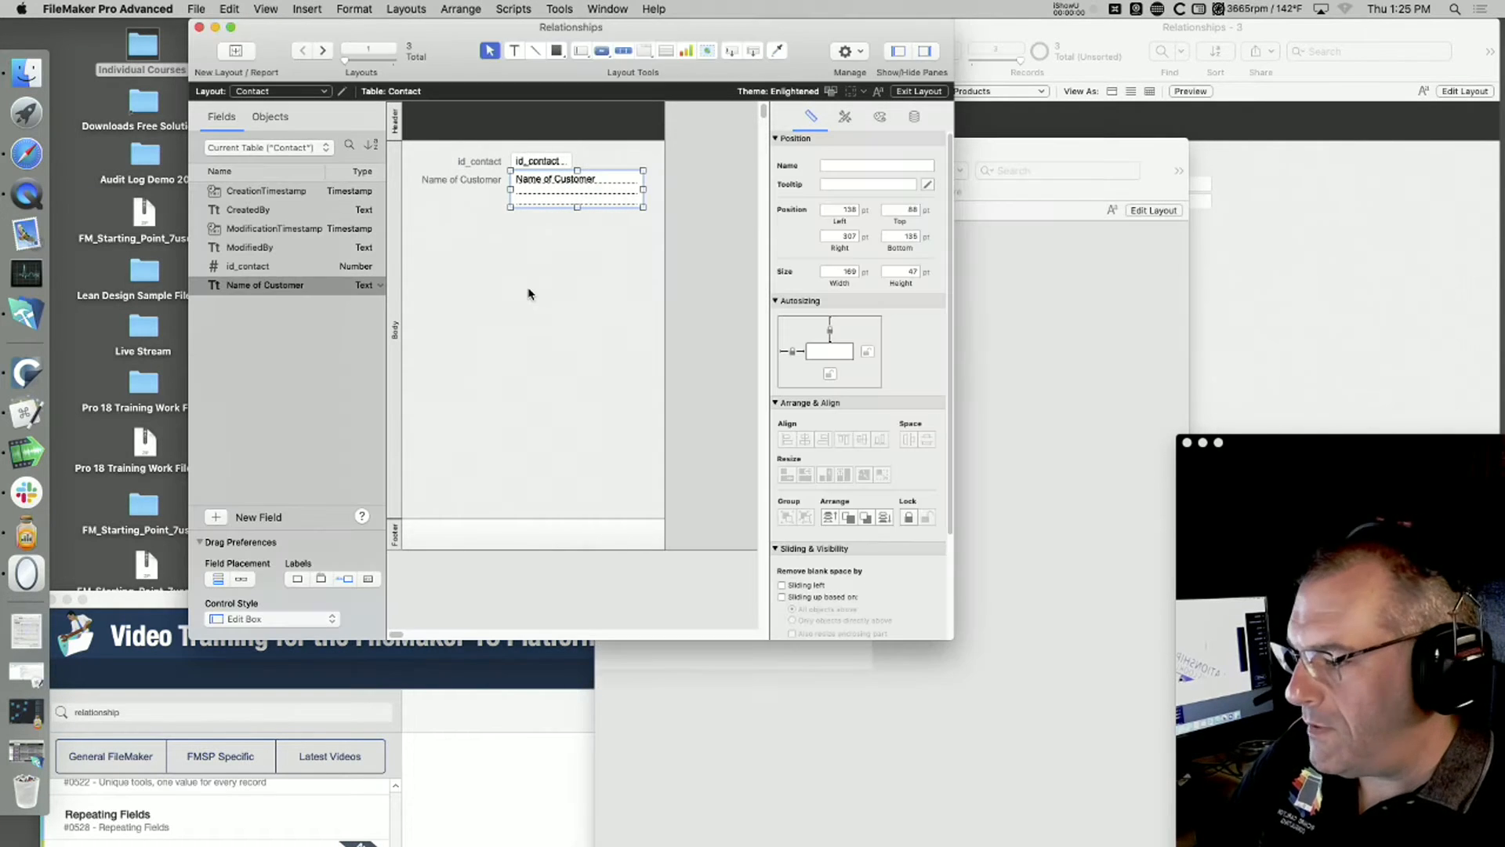
{"action": "key", "text": "super+b"}
{"action": "left_click", "coordinate": [523, 159]}
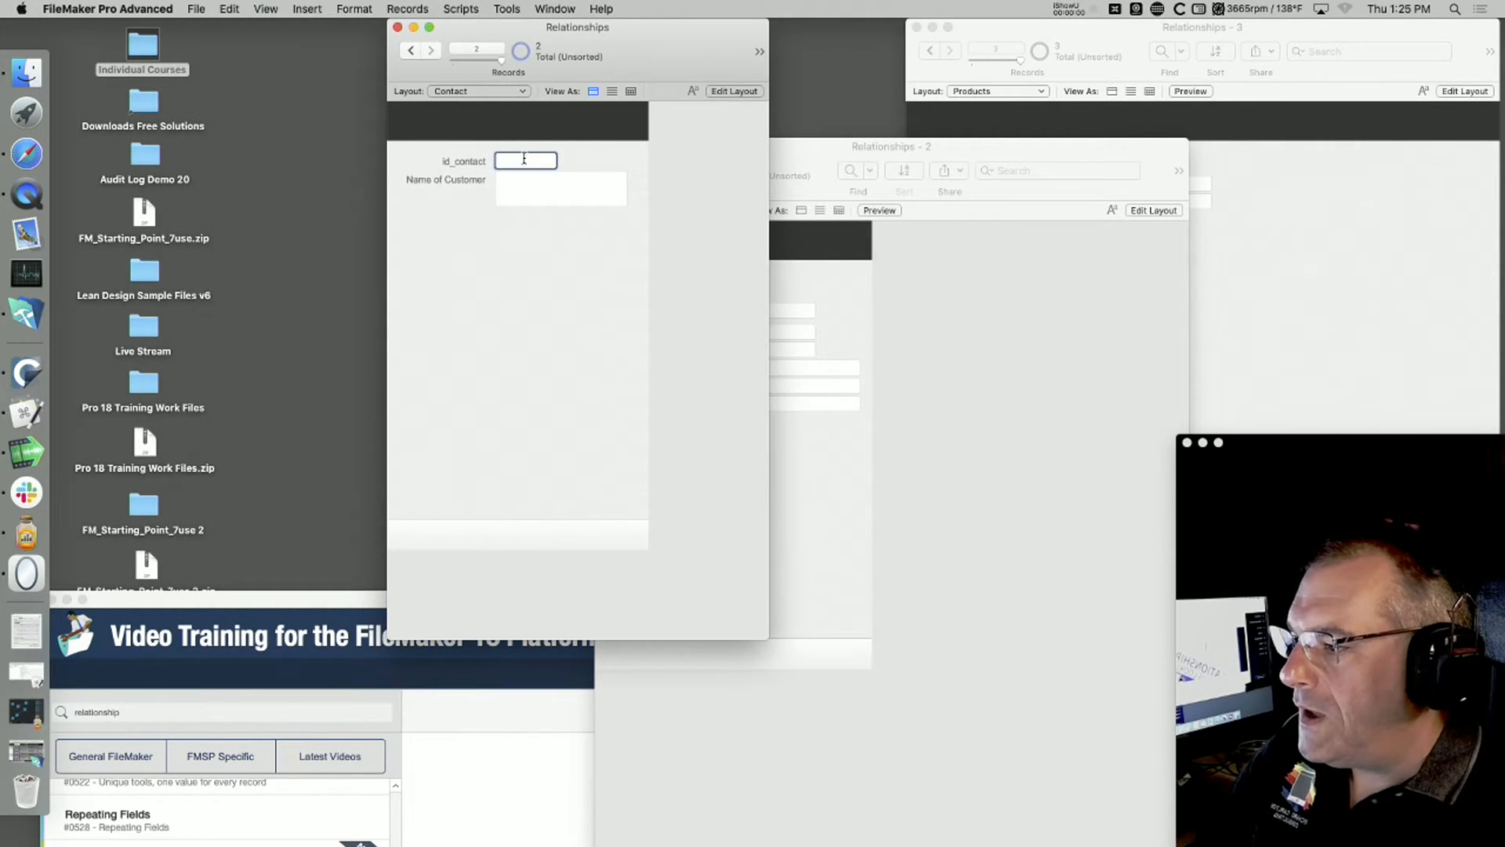
{"action": "type", "text": "1"}
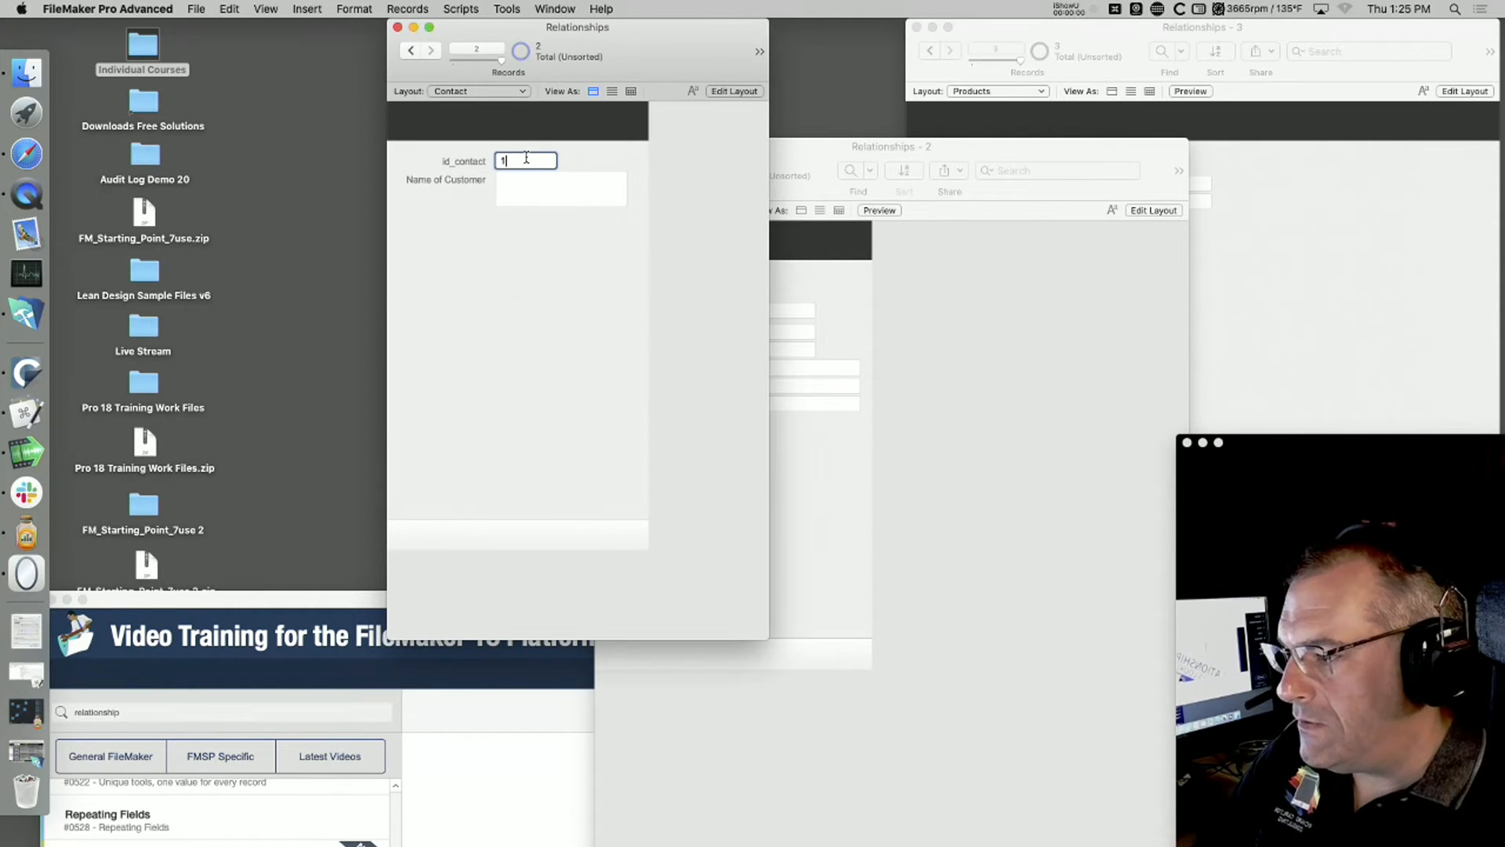
{"action": "left_click", "coordinate": [545, 261]}
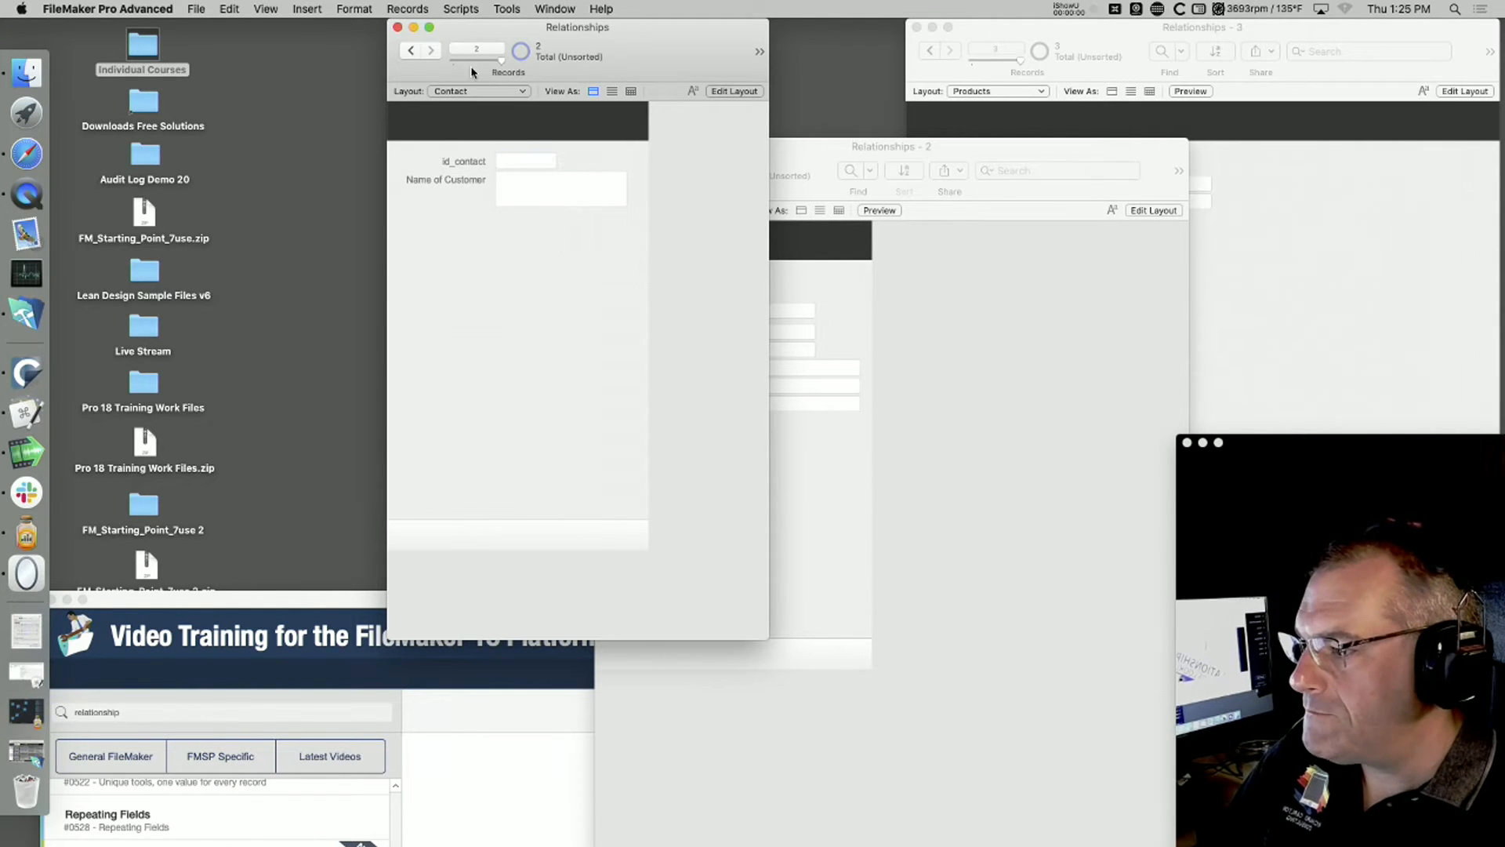
{"action": "left_click", "coordinate": [430, 51]}
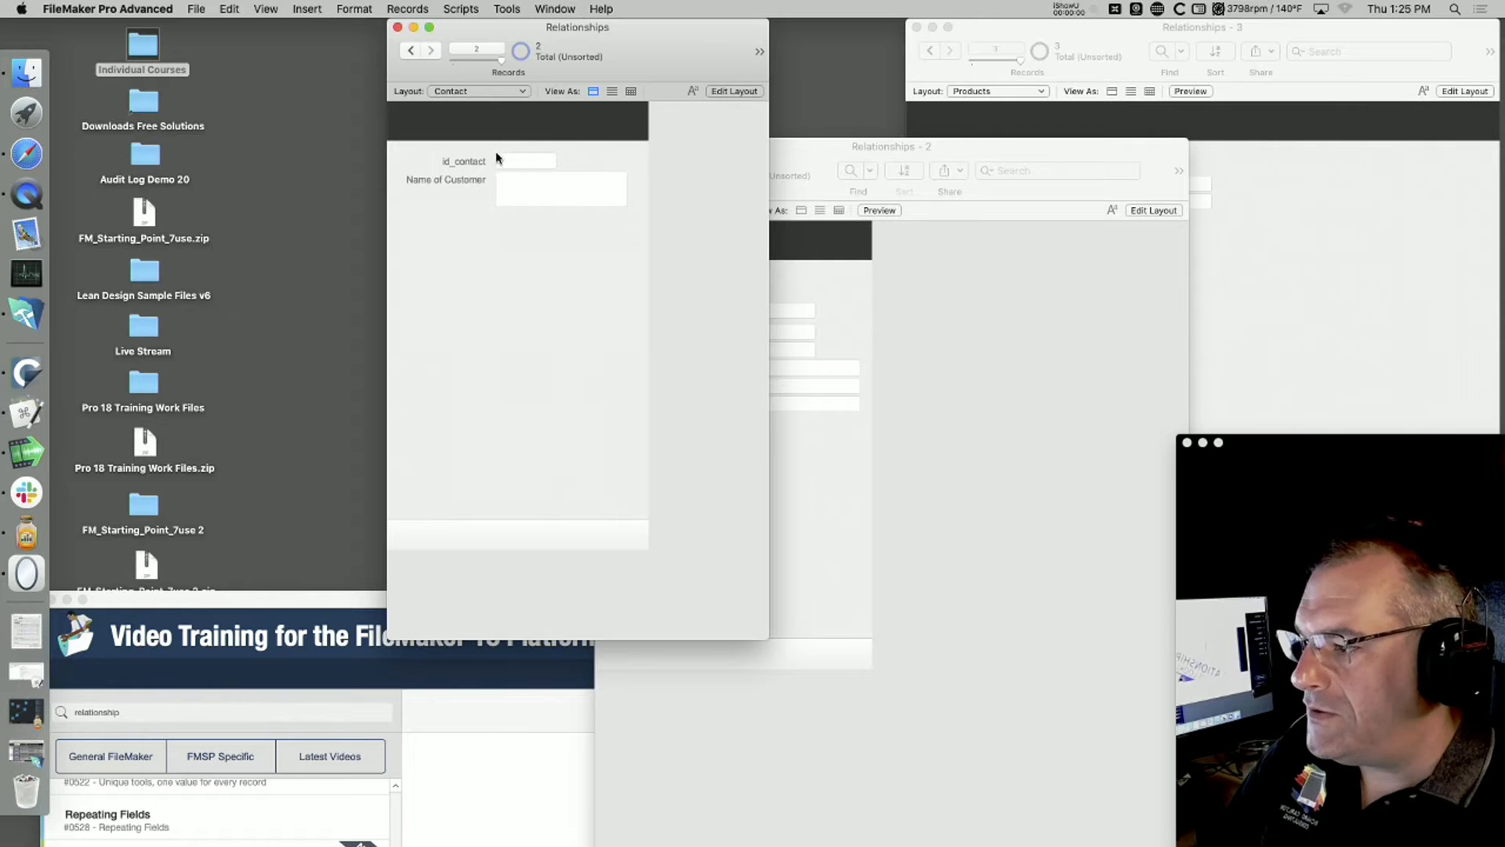
Step: Delete both blank records from the Contact table
{"action": "key", "text": "super+e"}
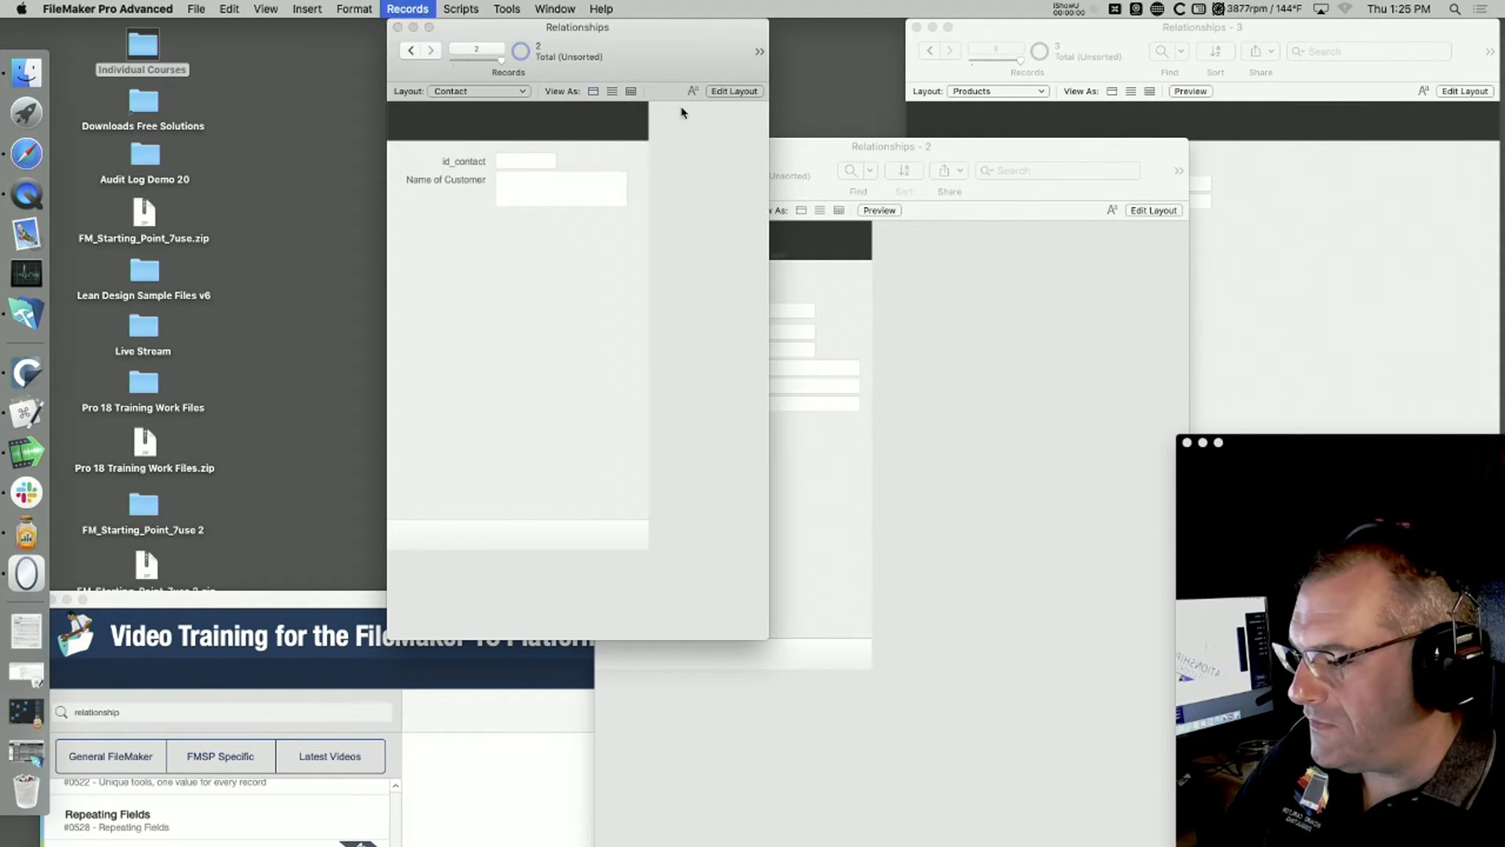
{"action": "left_click", "coordinate": [815, 292]}
{"action": "key", "text": "super+e"}
{"action": "left_click", "coordinate": [815, 292]}
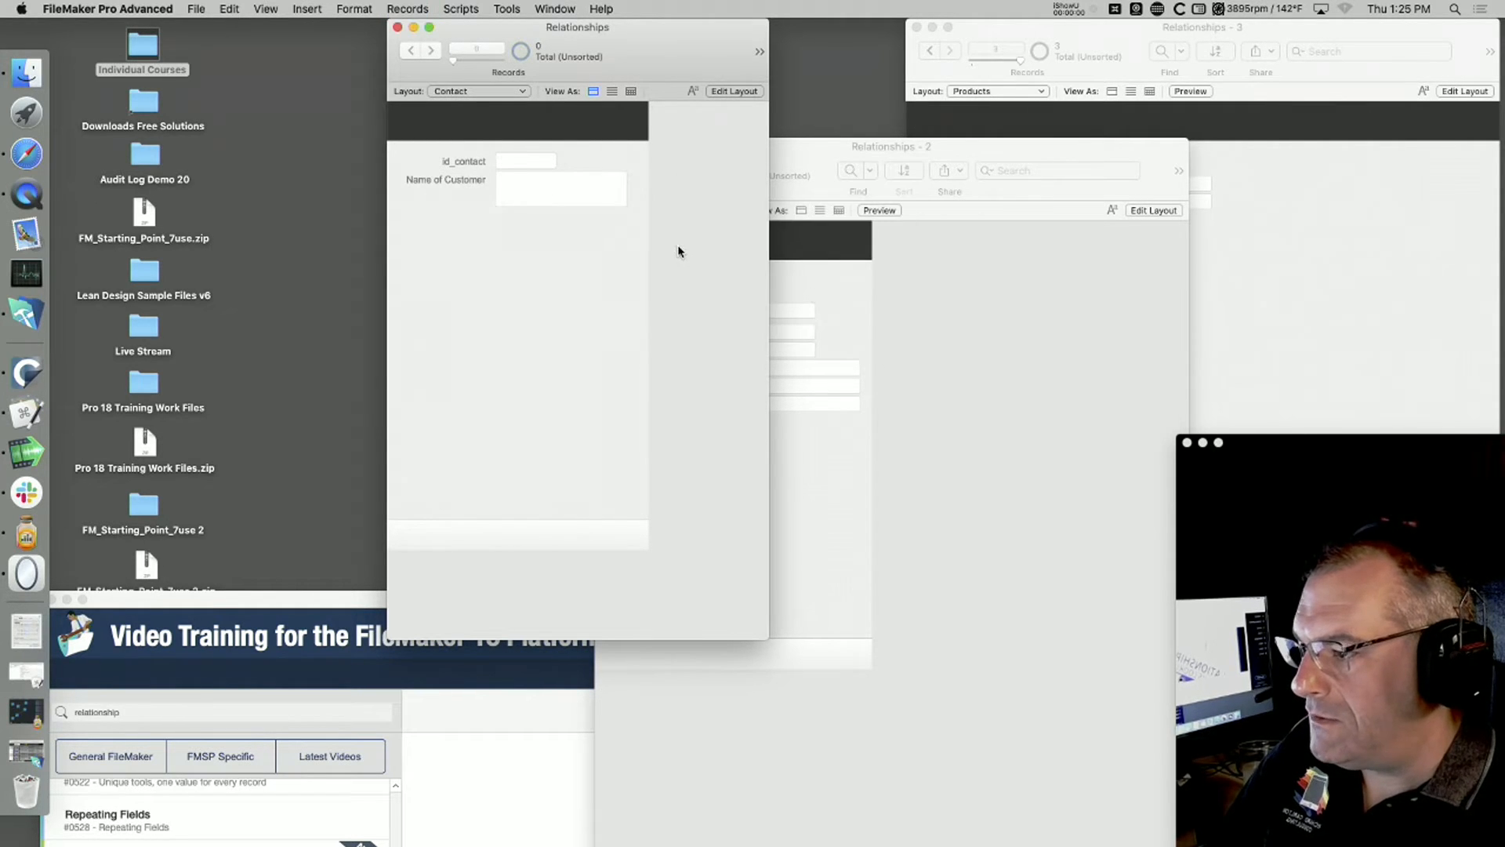
Step: Create two Contact records and enter a different customer's first name in Name of Customer on each
{"action": "key", "text": "super+n"}
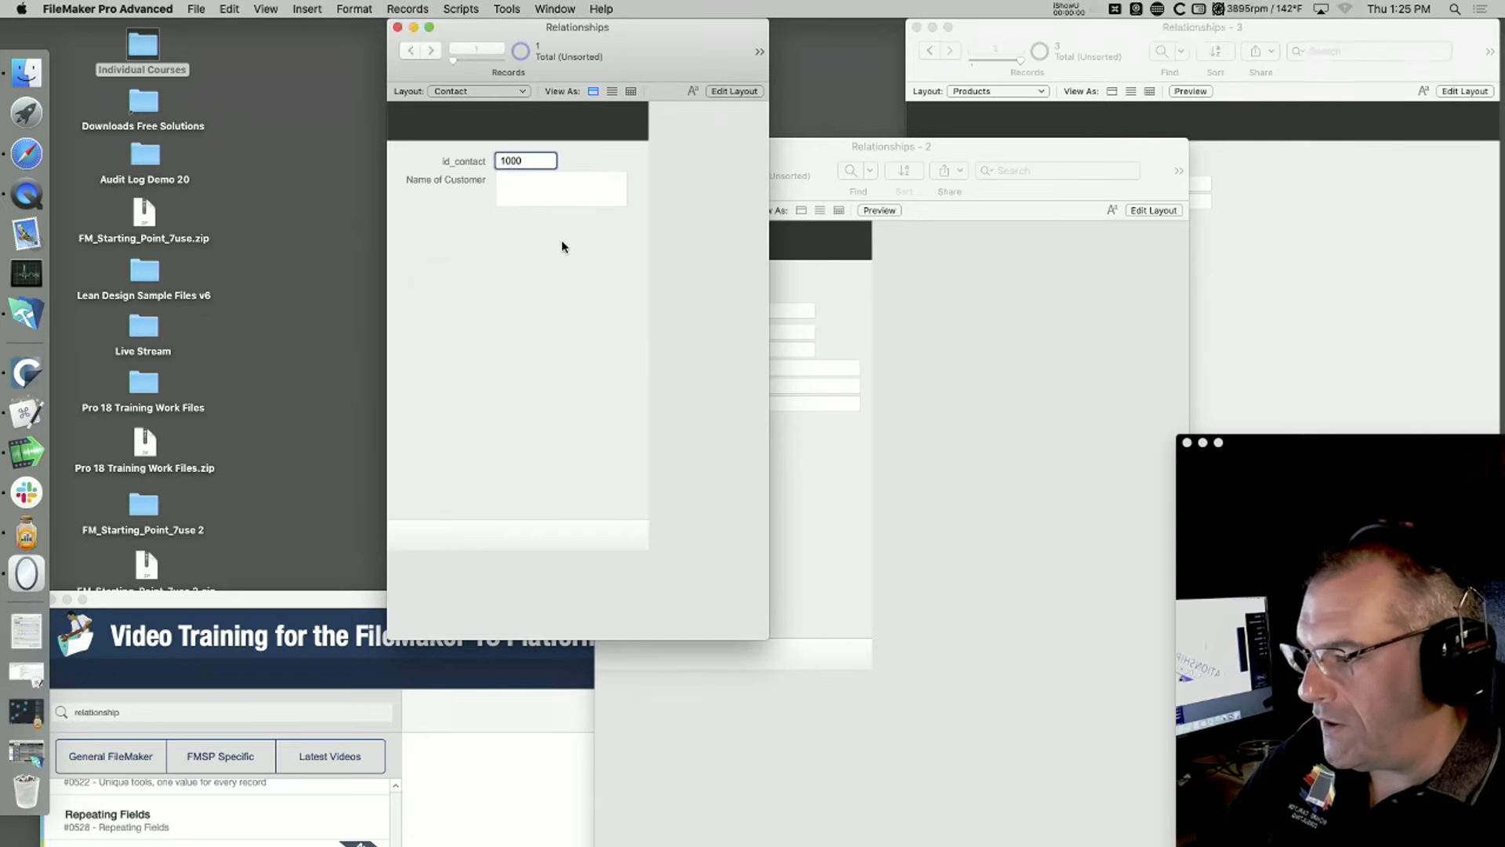
{"action": "left_click", "coordinate": [538, 191]}
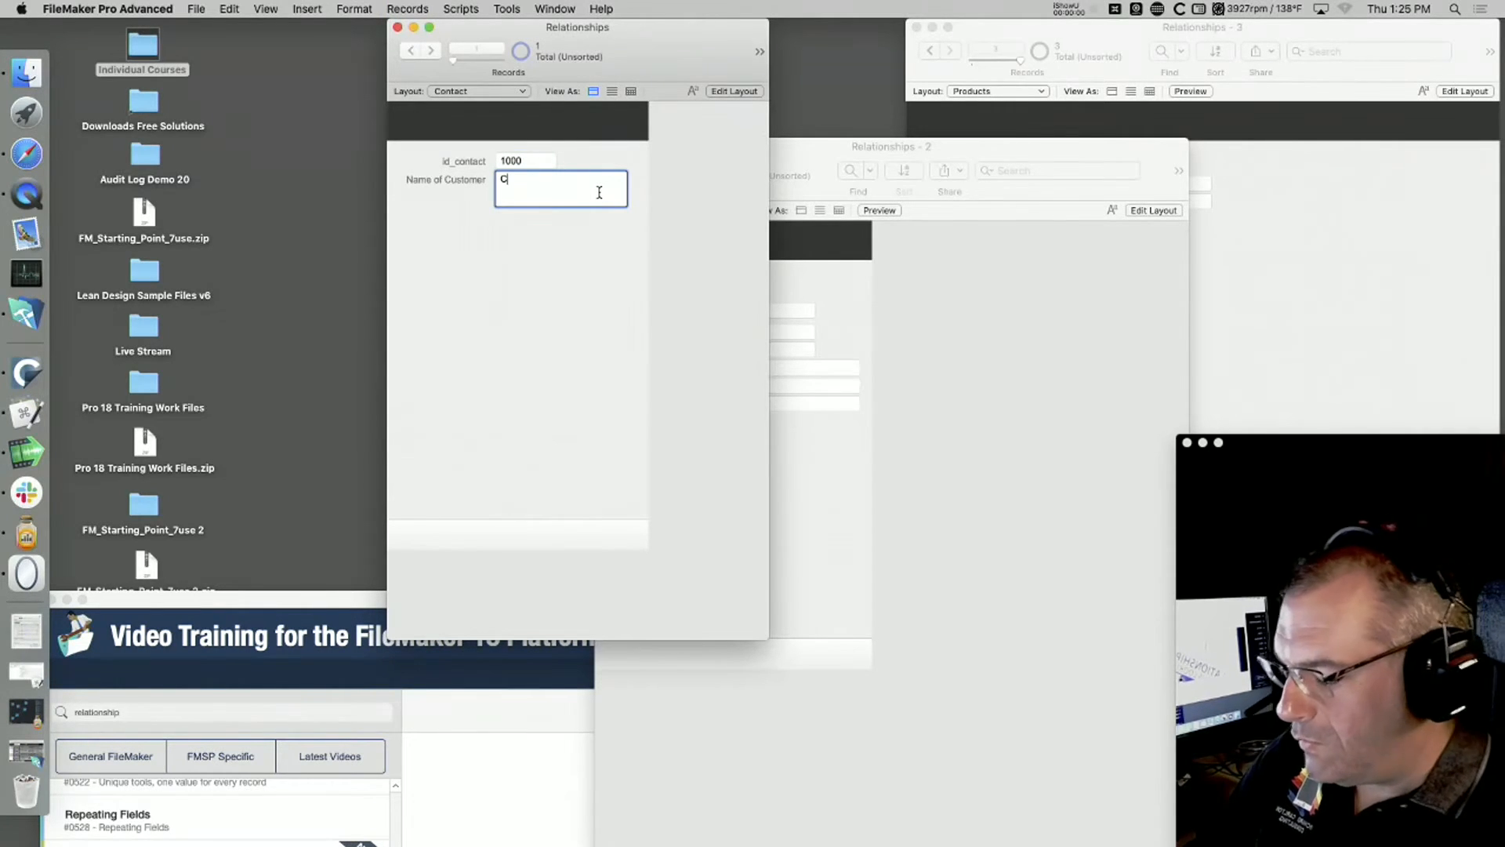
{"action": "type", "text": "Colleen"}
{"action": "left_click", "coordinate": [654, 295]}
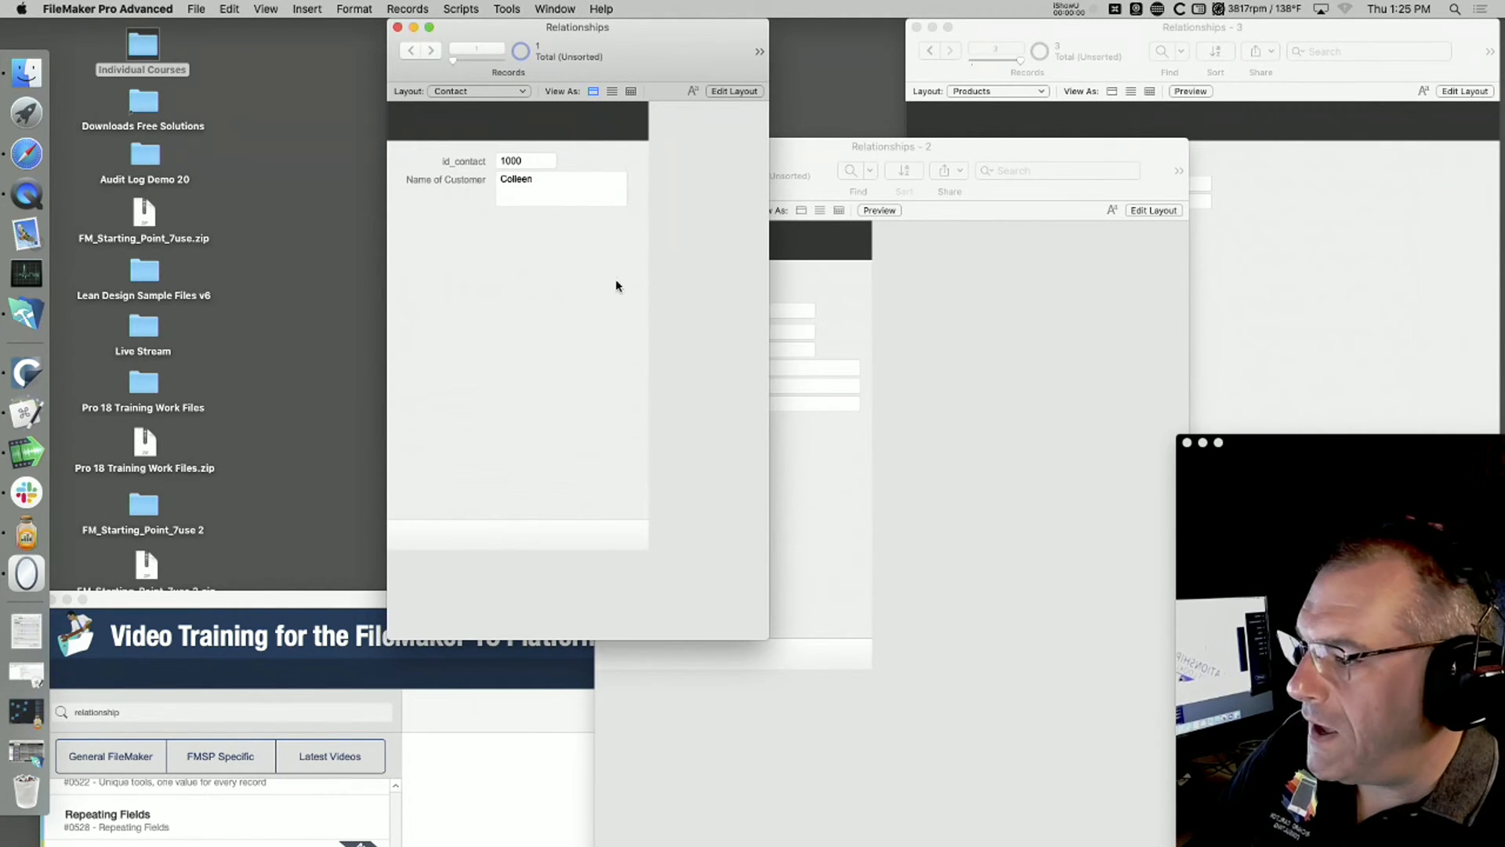
{"action": "key", "text": "super+n"}
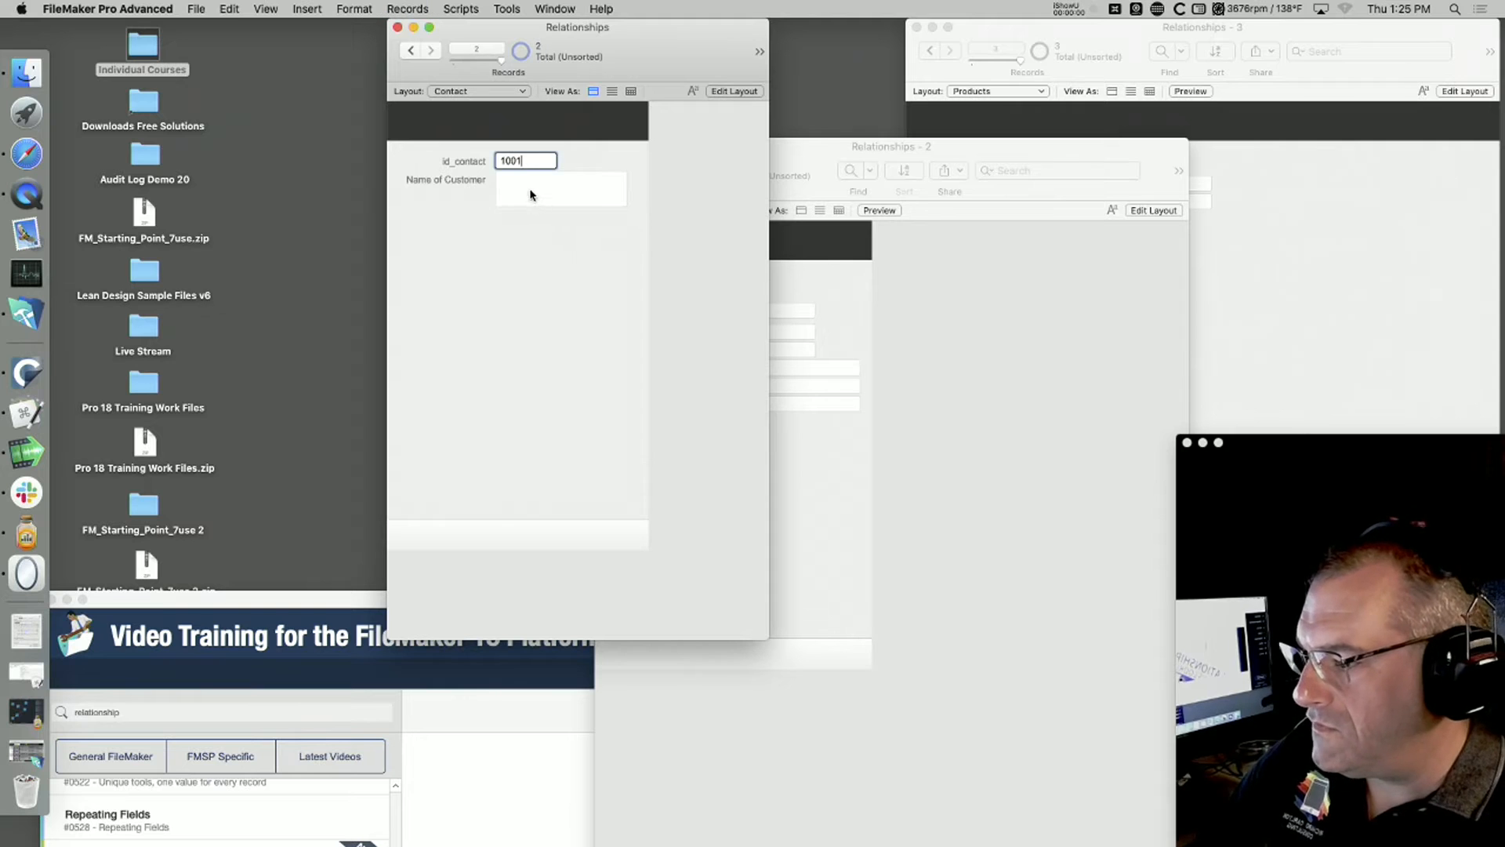
{"action": "left_click", "coordinate": [529, 186]}
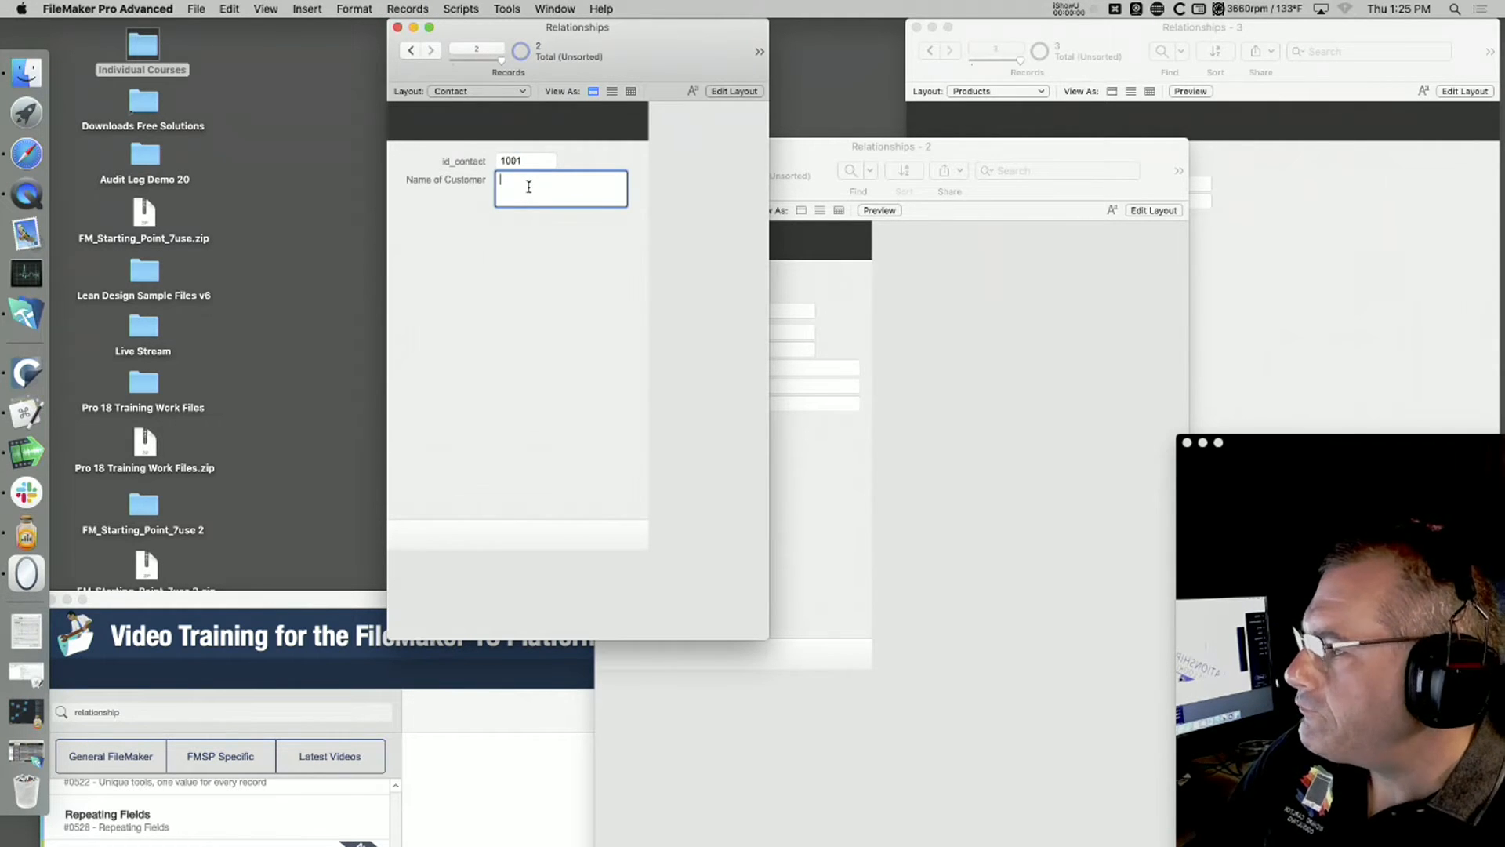
{"action": "type", "text": "Bob"}
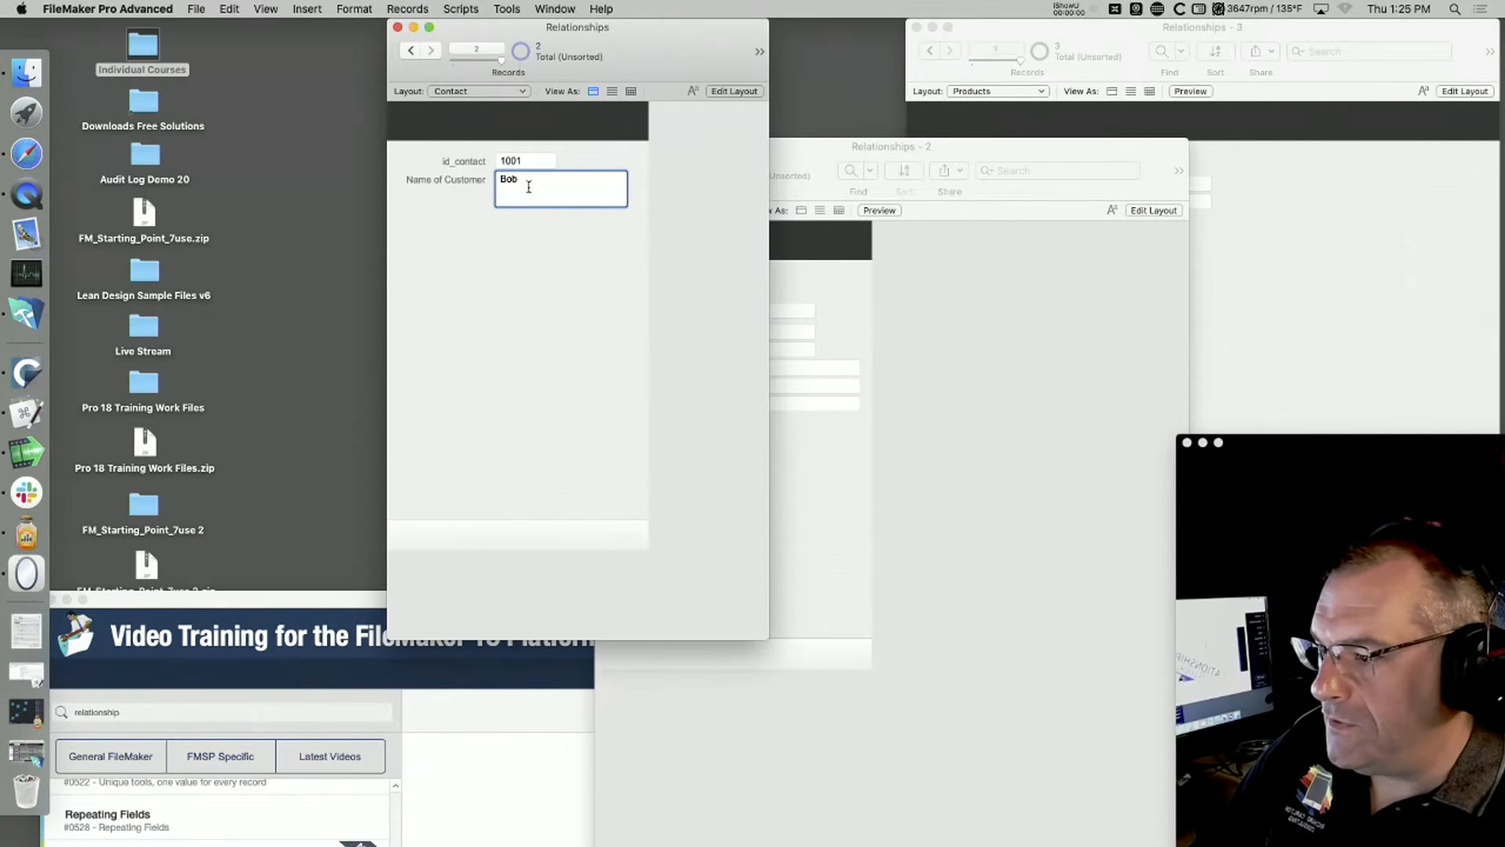
{"action": "left_click", "coordinate": [542, 283]}
Step: Rearrange the Contact and Invoices windows to uncover the Products window, keeping the Contact window in front
{"action": "left_click_drag", "start_coordinate": [698, 38], "coordinate": [430, 37]}
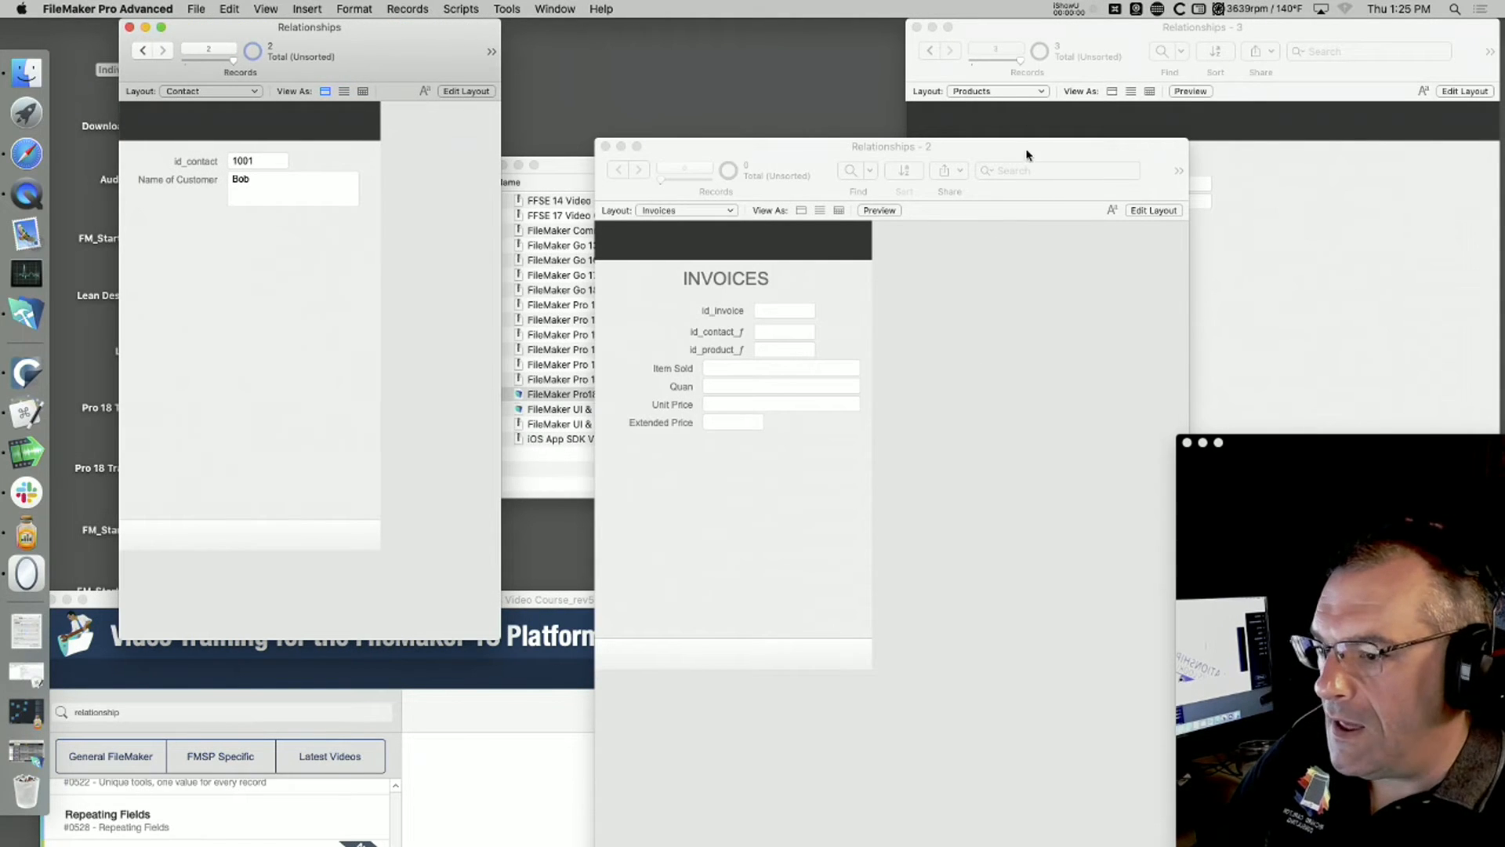
{"action": "left_click_drag", "start_coordinate": [1029, 154], "coordinate": [886, 159]}
{"action": "left_click", "coordinate": [283, 272]}
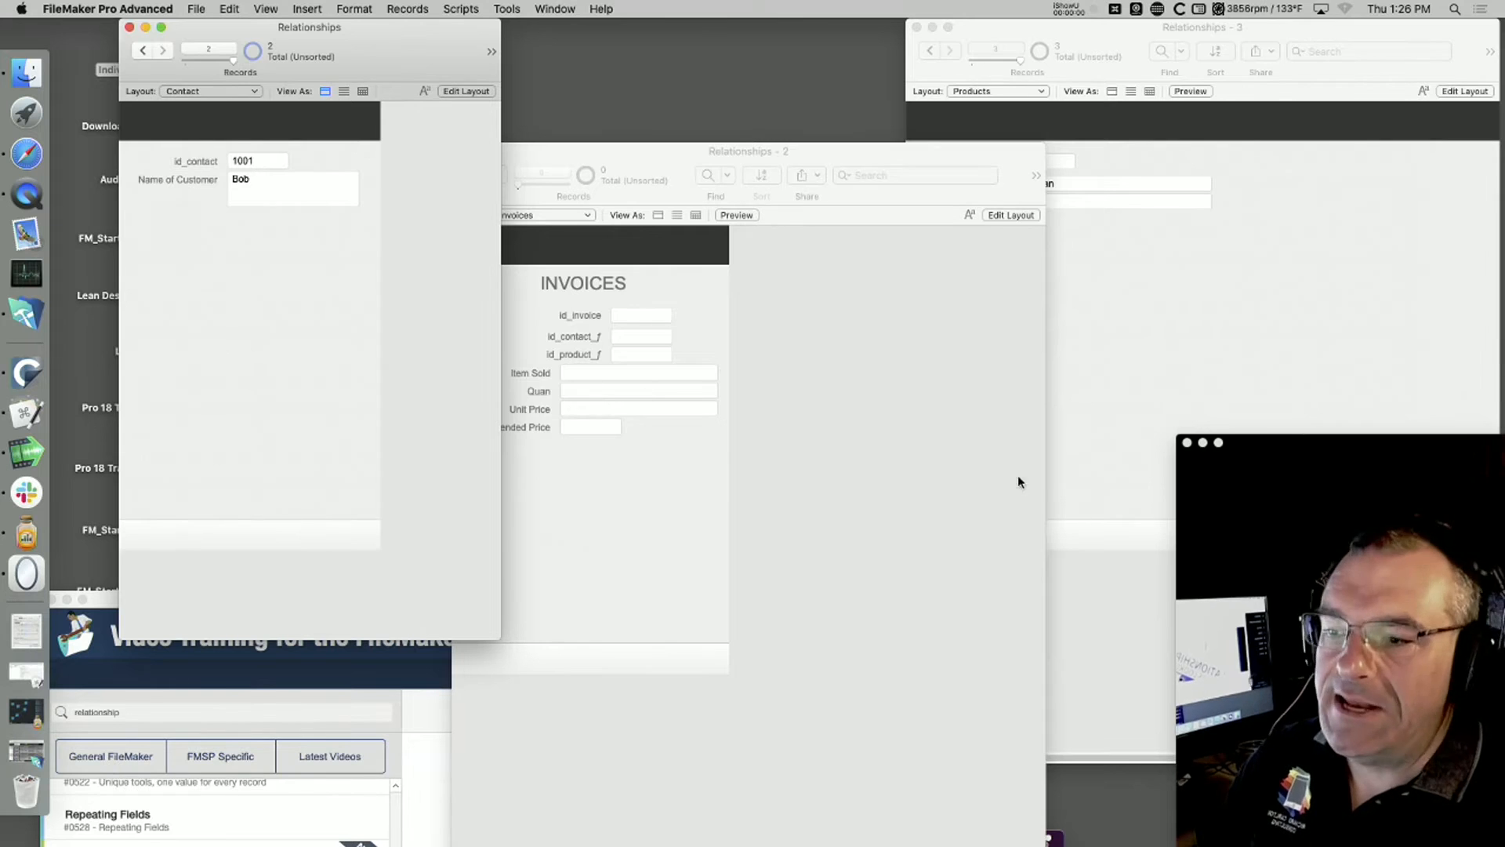
Step: Narrow the Invoices window and reposition the Products window beside the Contact window
{"action": "left_click", "coordinate": [1153, 304]}
{"action": "left_click_drag", "start_coordinate": [766, 151], "coordinate": [856, 170]}
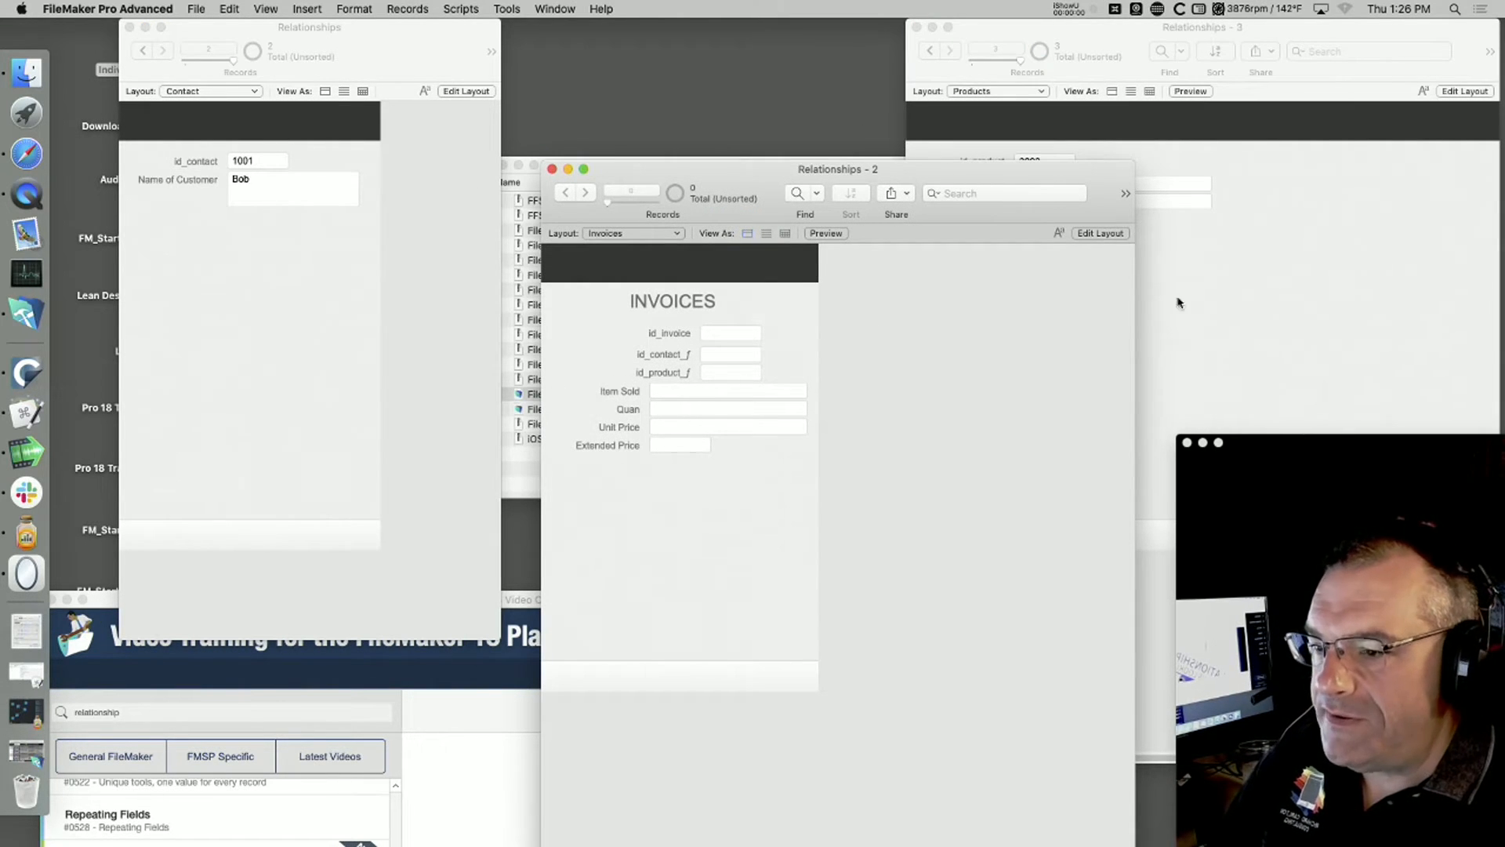
{"action": "left_click_drag", "start_coordinate": [1134, 409], "coordinate": [851, 409]}
{"action": "left_click_drag", "start_coordinate": [1175, 22], "coordinate": [780, 20]}
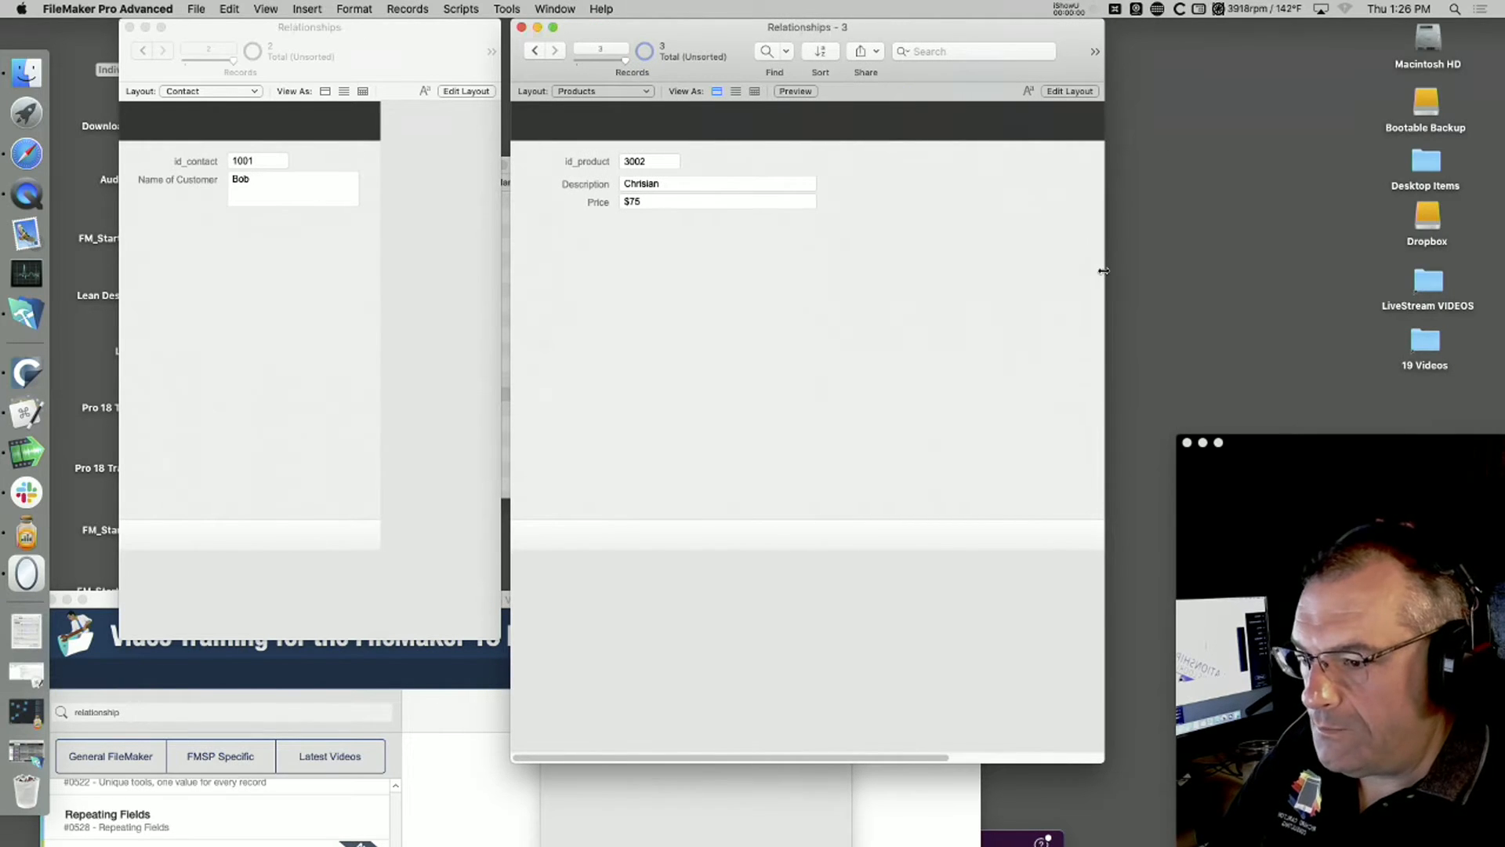
{"action": "left_click_drag", "start_coordinate": [1103, 271], "coordinate": [1349, 271]}
Step: Switch the Products window to Layout mode and narrow its layout to 487 pt
{"action": "key", "text": "super+l"}
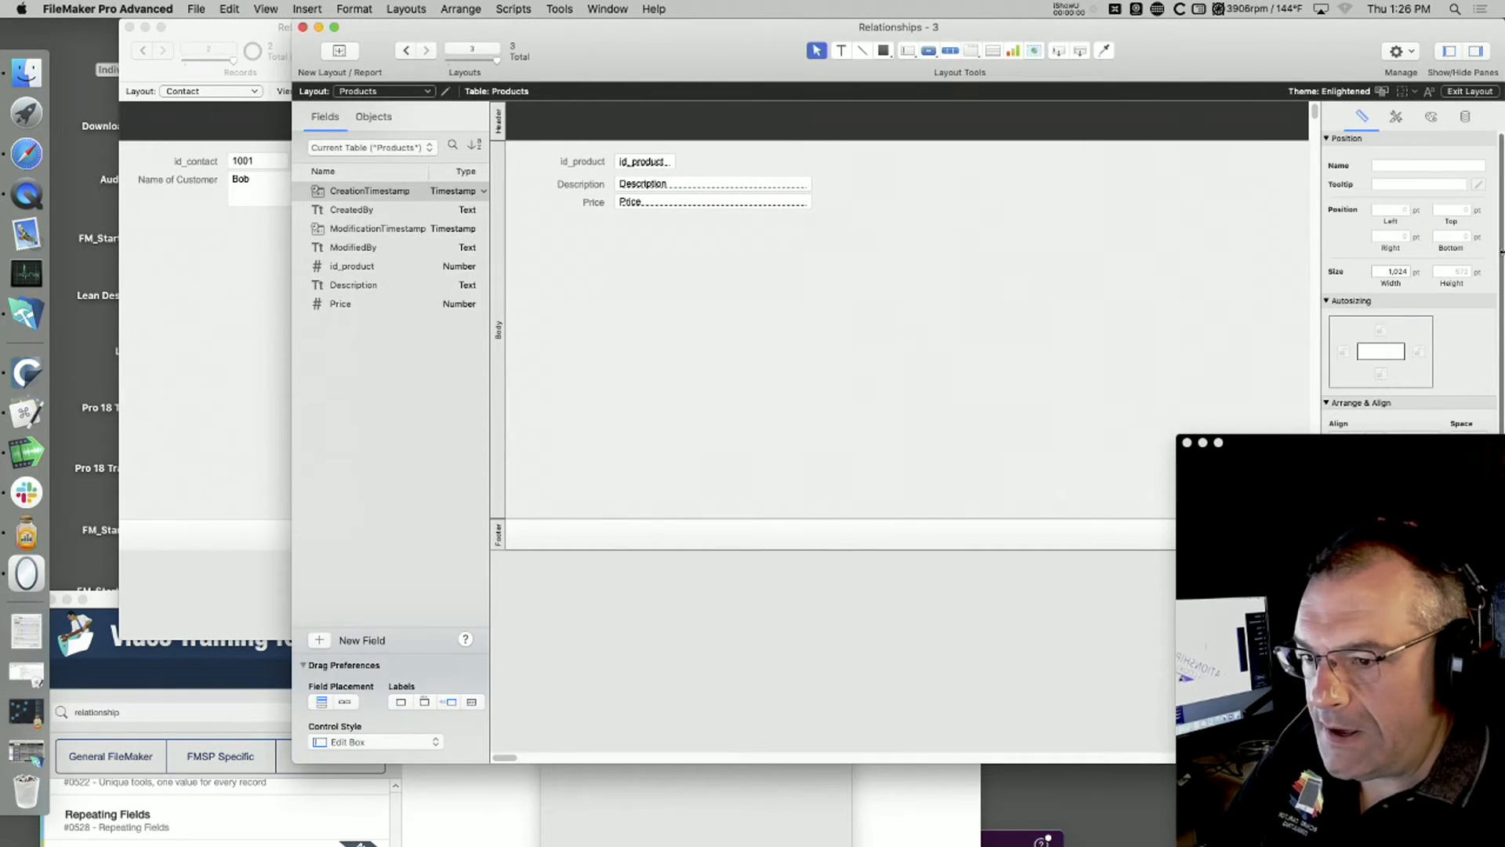
{"action": "left_click_drag", "start_coordinate": [1210, 52], "coordinate": [816, 52]}
{"action": "mouse_move", "coordinate": [113, 758]}
{"action": "left_mouse_down"}
{"action": "mouse_move", "coordinate": [132, 758]}
{"action": "mouse_move", "coordinate": [117, 758]}
{"action": "left_mouse_up"}
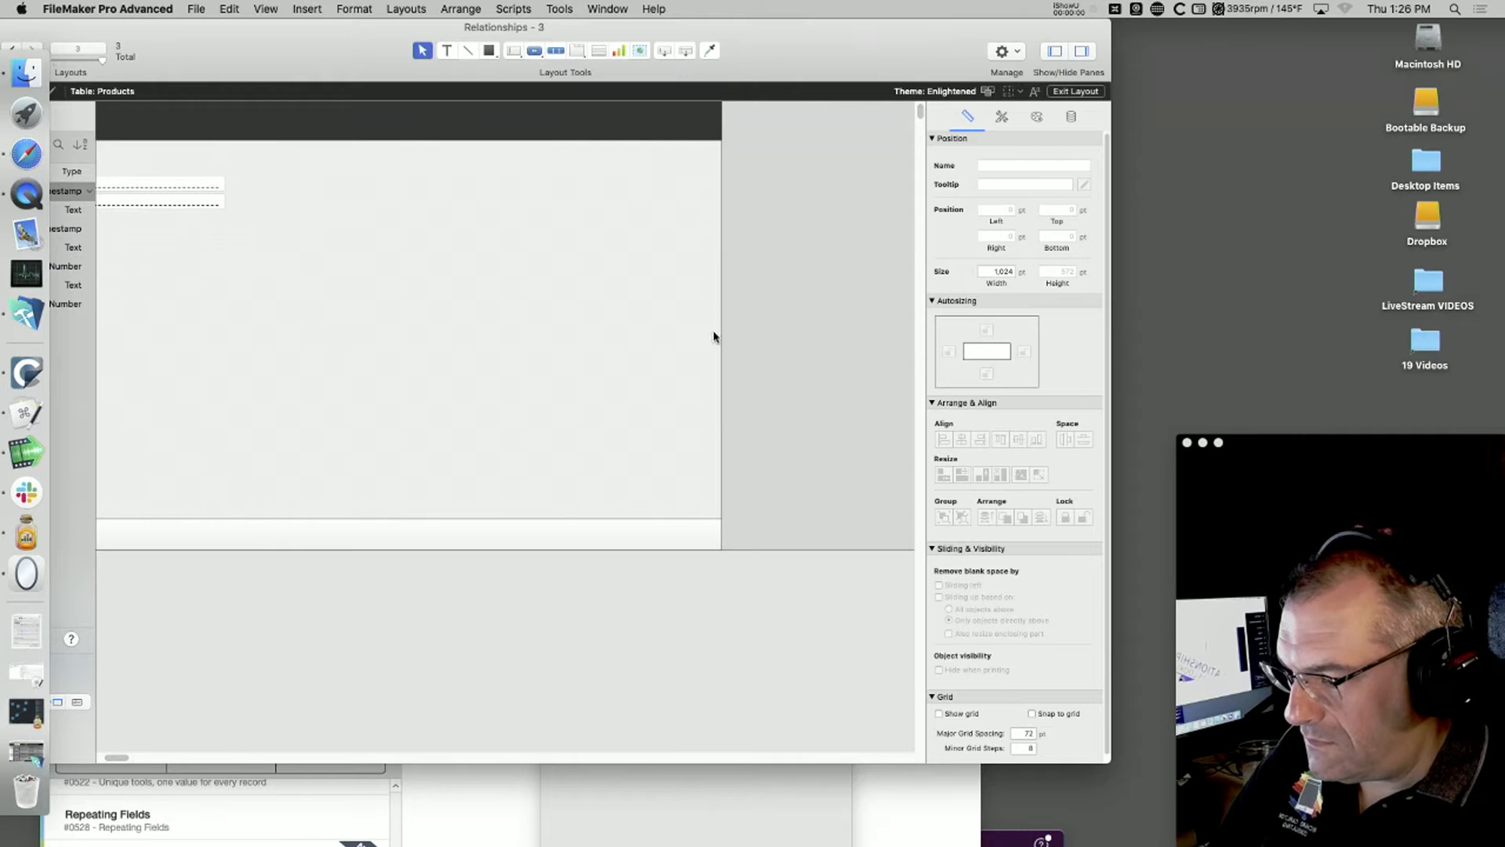
{"action": "left_click_drag", "start_coordinate": [722, 333], "coordinate": [304, 335]}
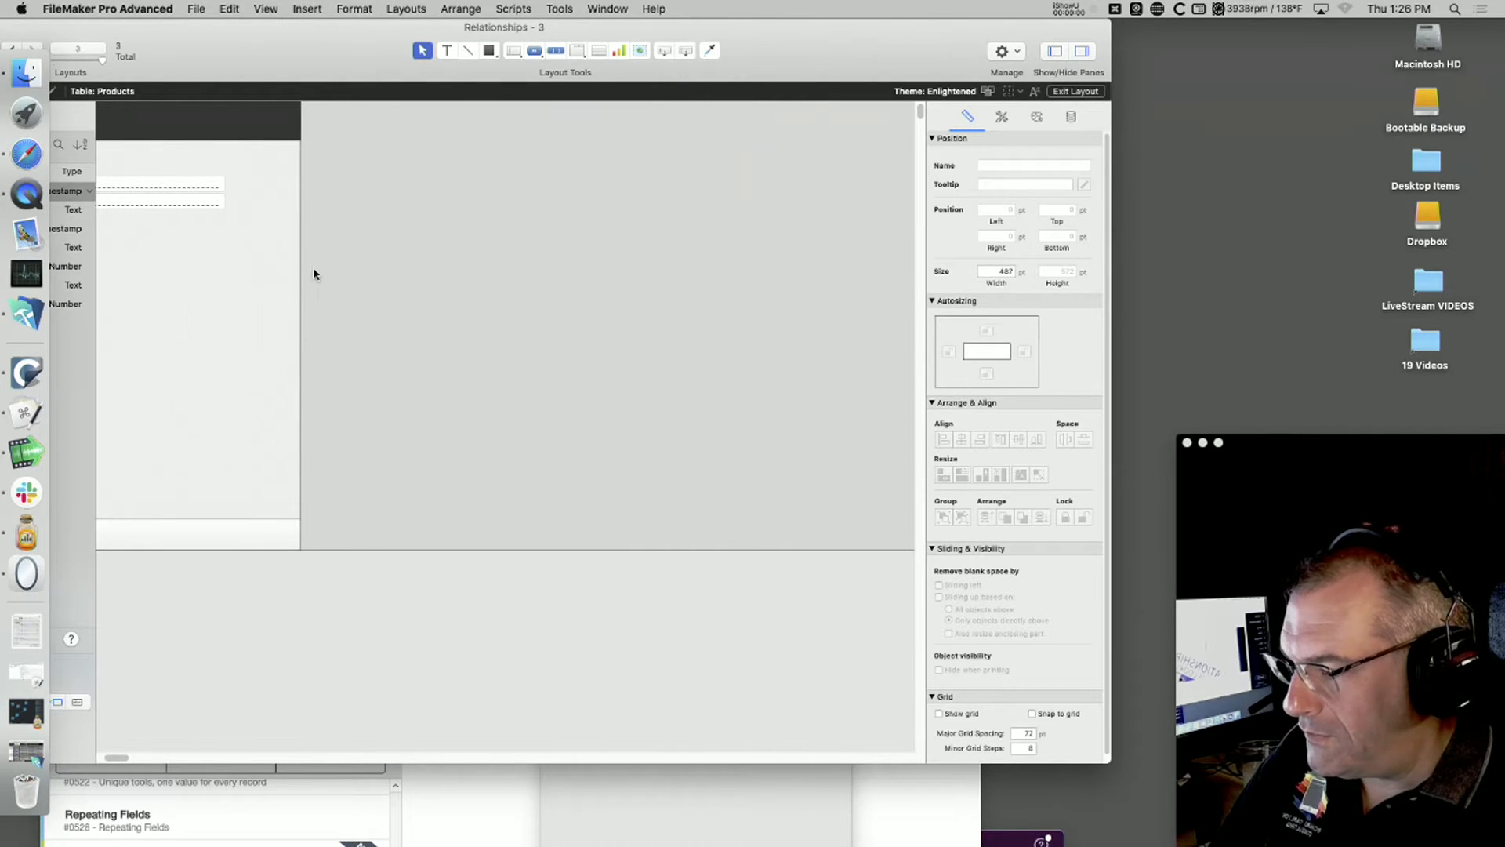
Step: Resize the Products window around its narrowed layout so all its fields and both side panes show
{"action": "mouse_move", "coordinate": [330, 51]}
{"action": "left_mouse_down"}
{"action": "mouse_move", "coordinate": [389, 9]}
{"action": "mouse_move", "coordinate": [324, 31]}
{"action": "left_mouse_up"}
{"action": "left_click_drag", "start_coordinate": [1104, 762], "coordinate": [510, 673]}
{"action": "left_click_drag", "start_coordinate": [284, 27], "coordinate": [1258, 27]}
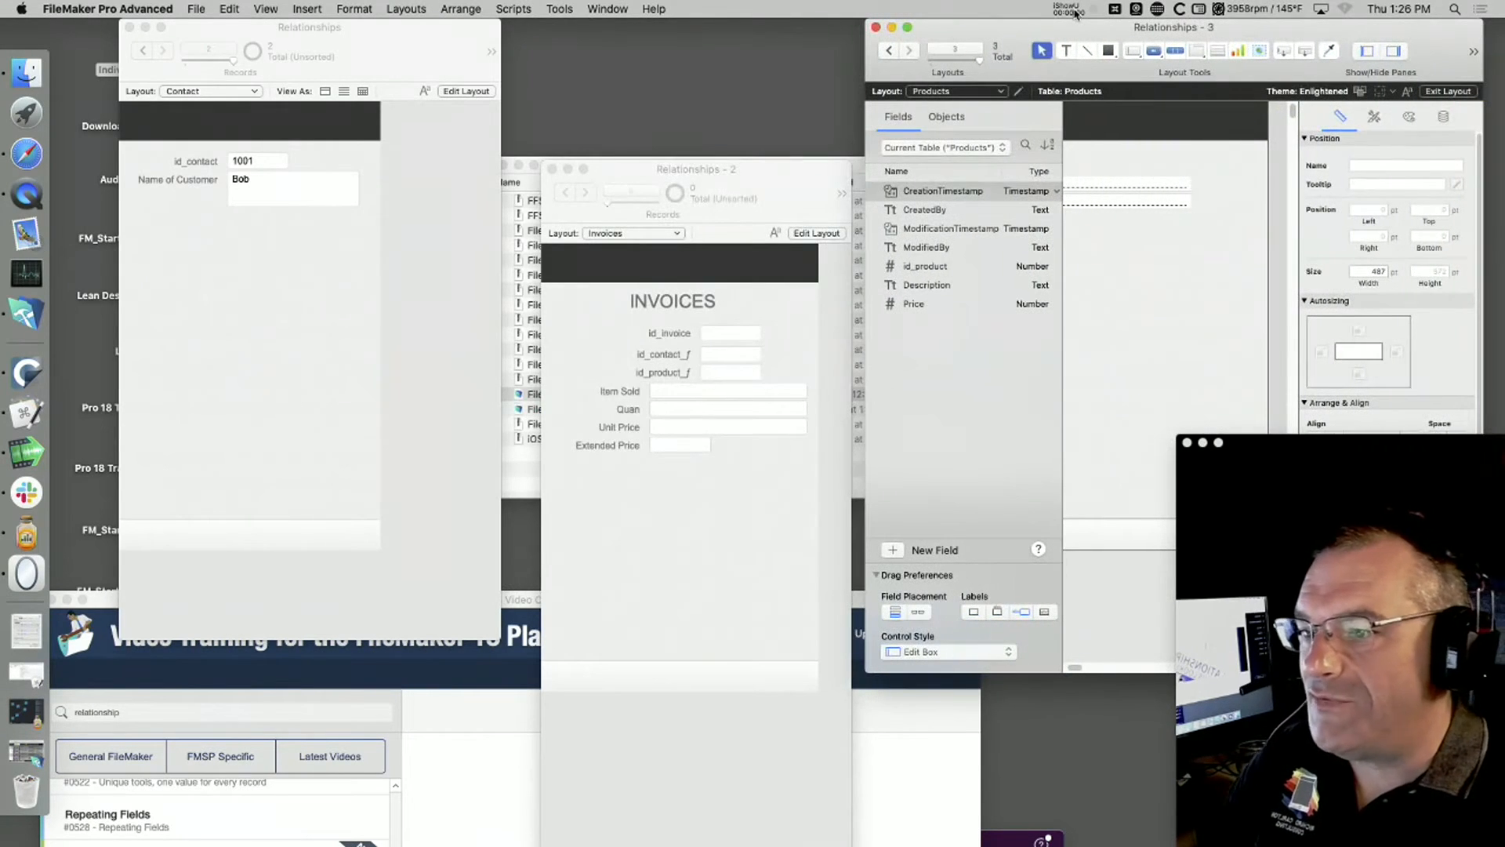
{"action": "left_click_drag", "start_coordinate": [1076, 25], "coordinate": [987, 6]}
{"action": "left_click_drag", "start_coordinate": [988, 668], "coordinate": [962, 669]}
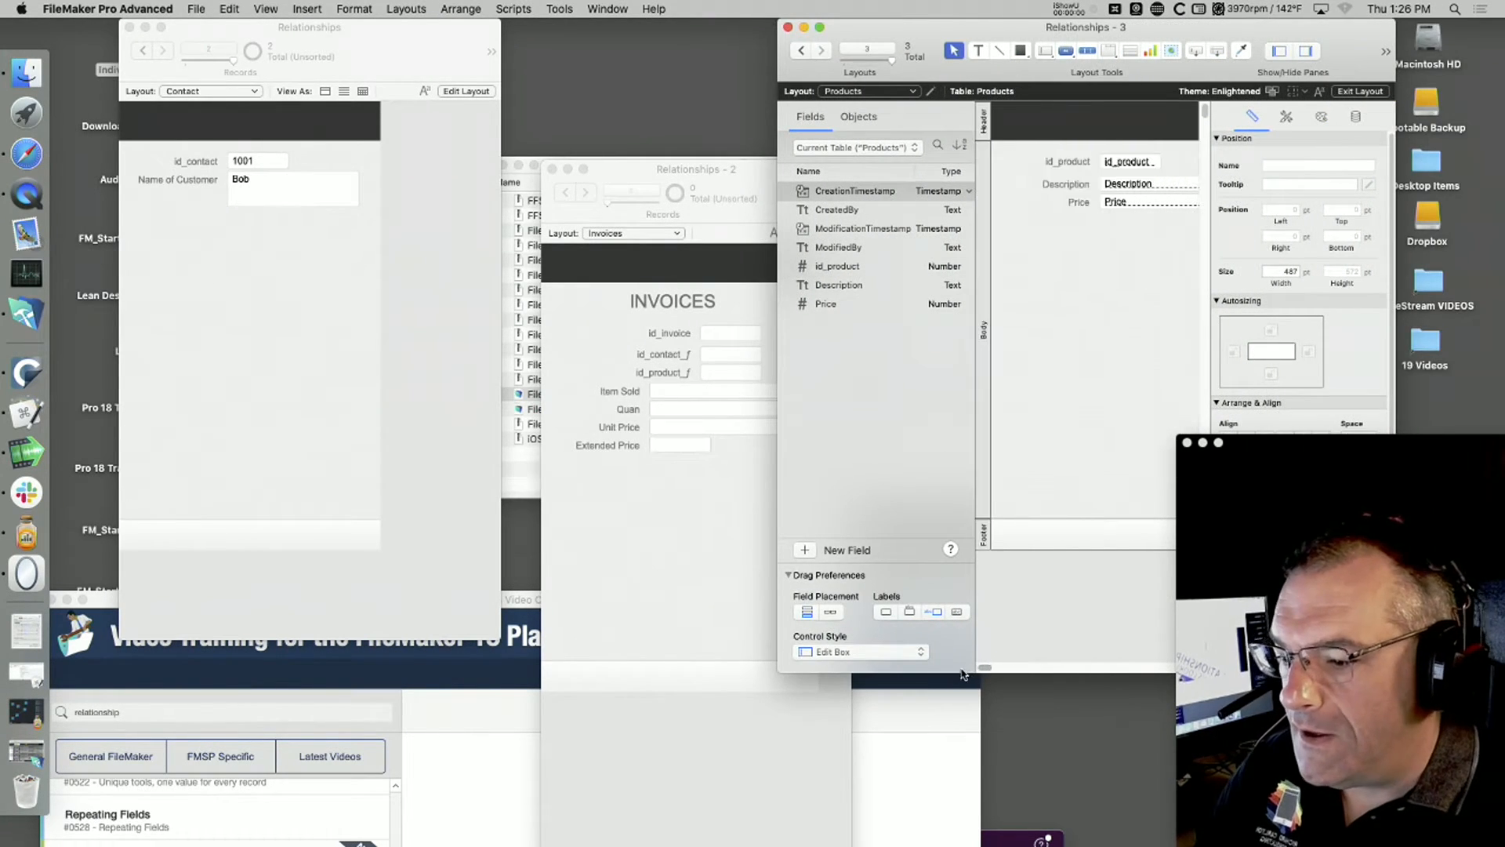
{"action": "left_click_drag", "start_coordinate": [1098, 27], "coordinate": [883, 27]}
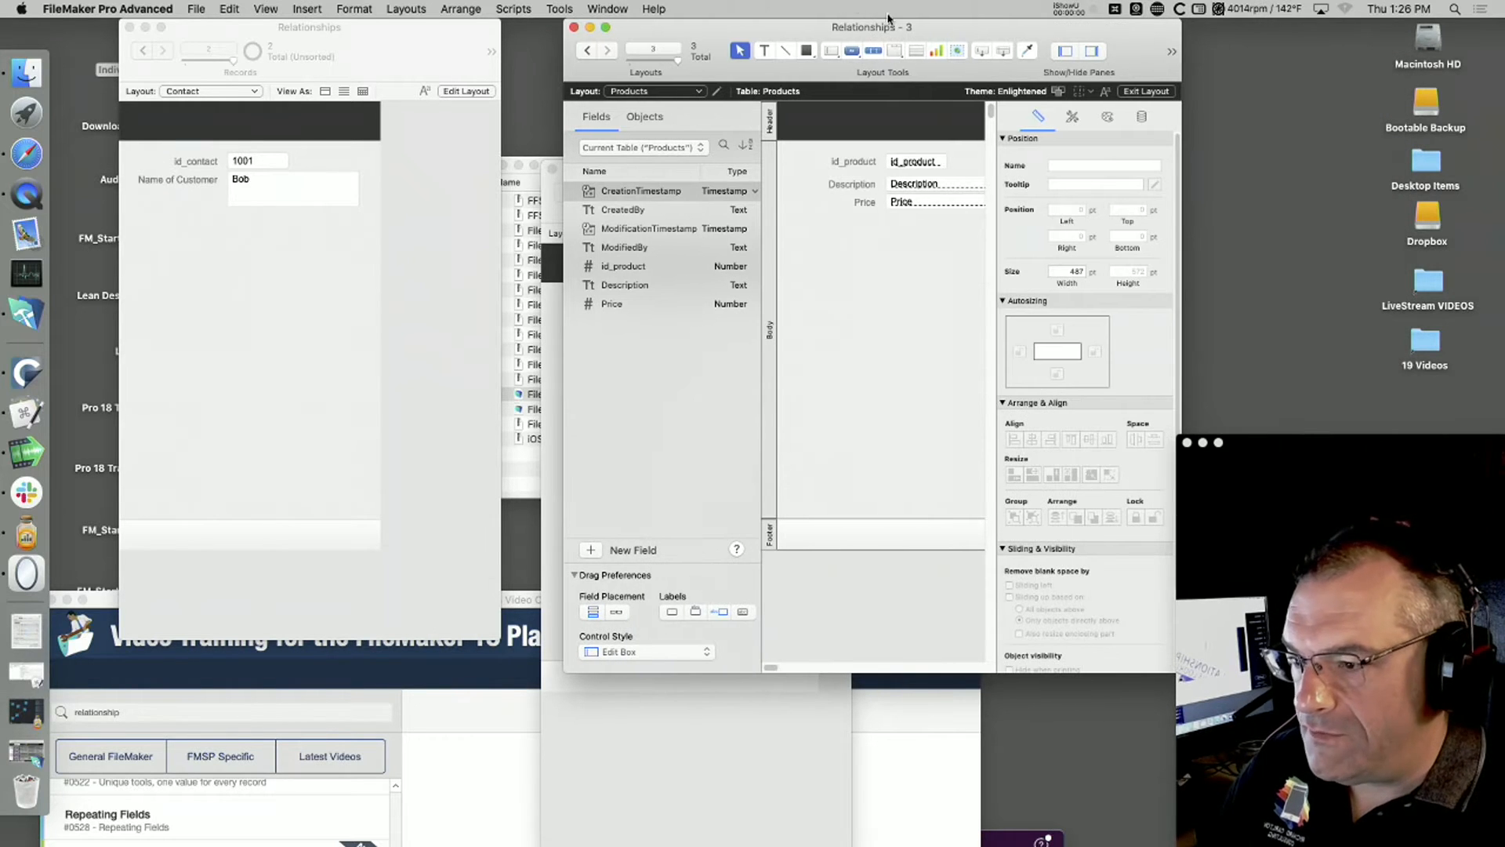
{"action": "left_click_drag", "start_coordinate": [977, 47], "coordinate": [772, 51]}
{"action": "left_click_drag", "start_coordinate": [974, 672], "coordinate": [1167, 708]}
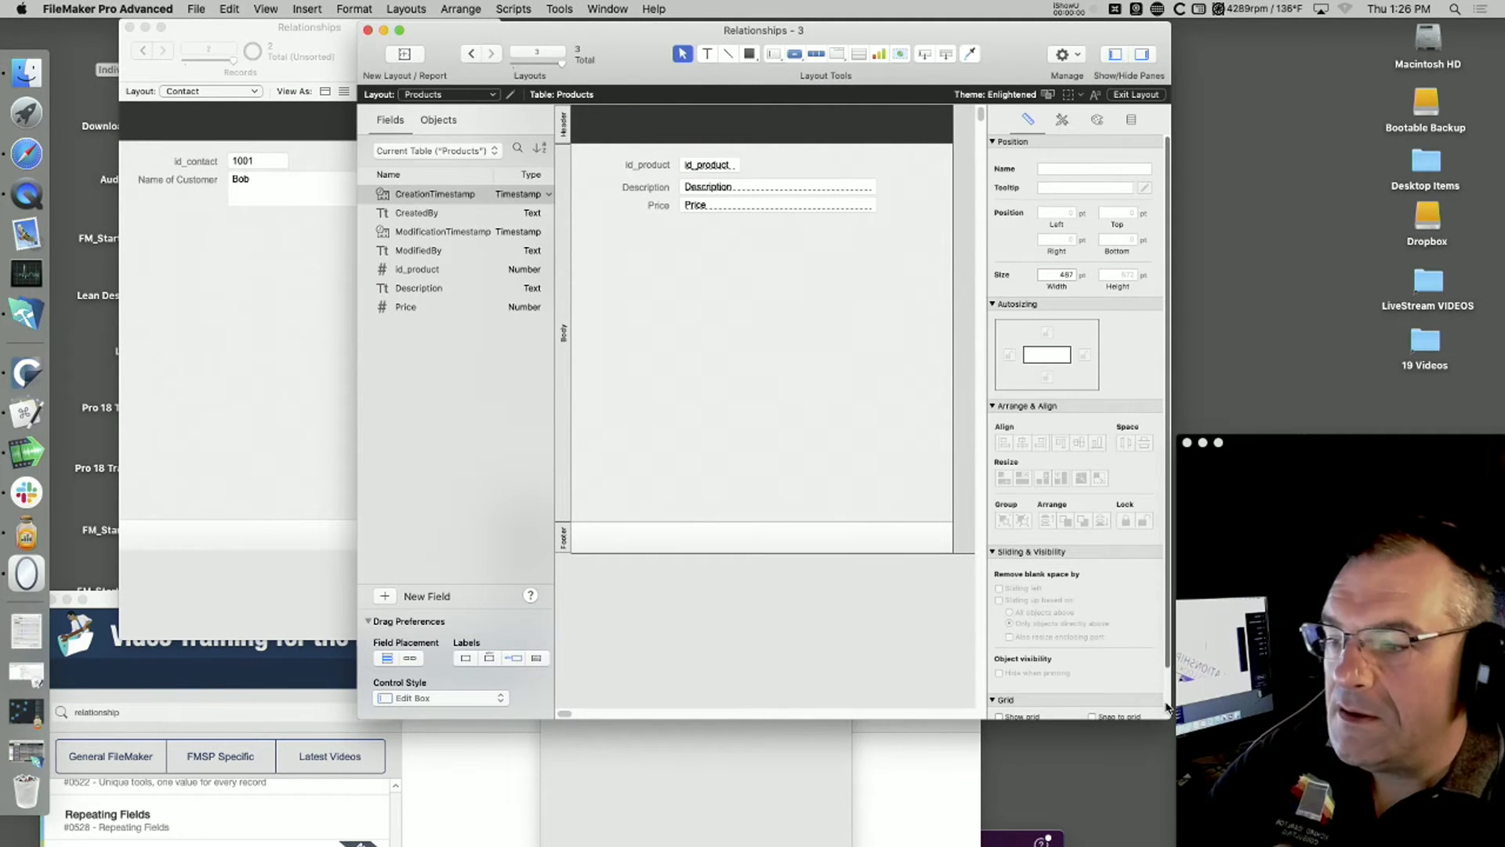
Step: Return the Products window to Browse mode and place it on the far side of the Invoices window
{"action": "left_click", "coordinate": [280, 6]}
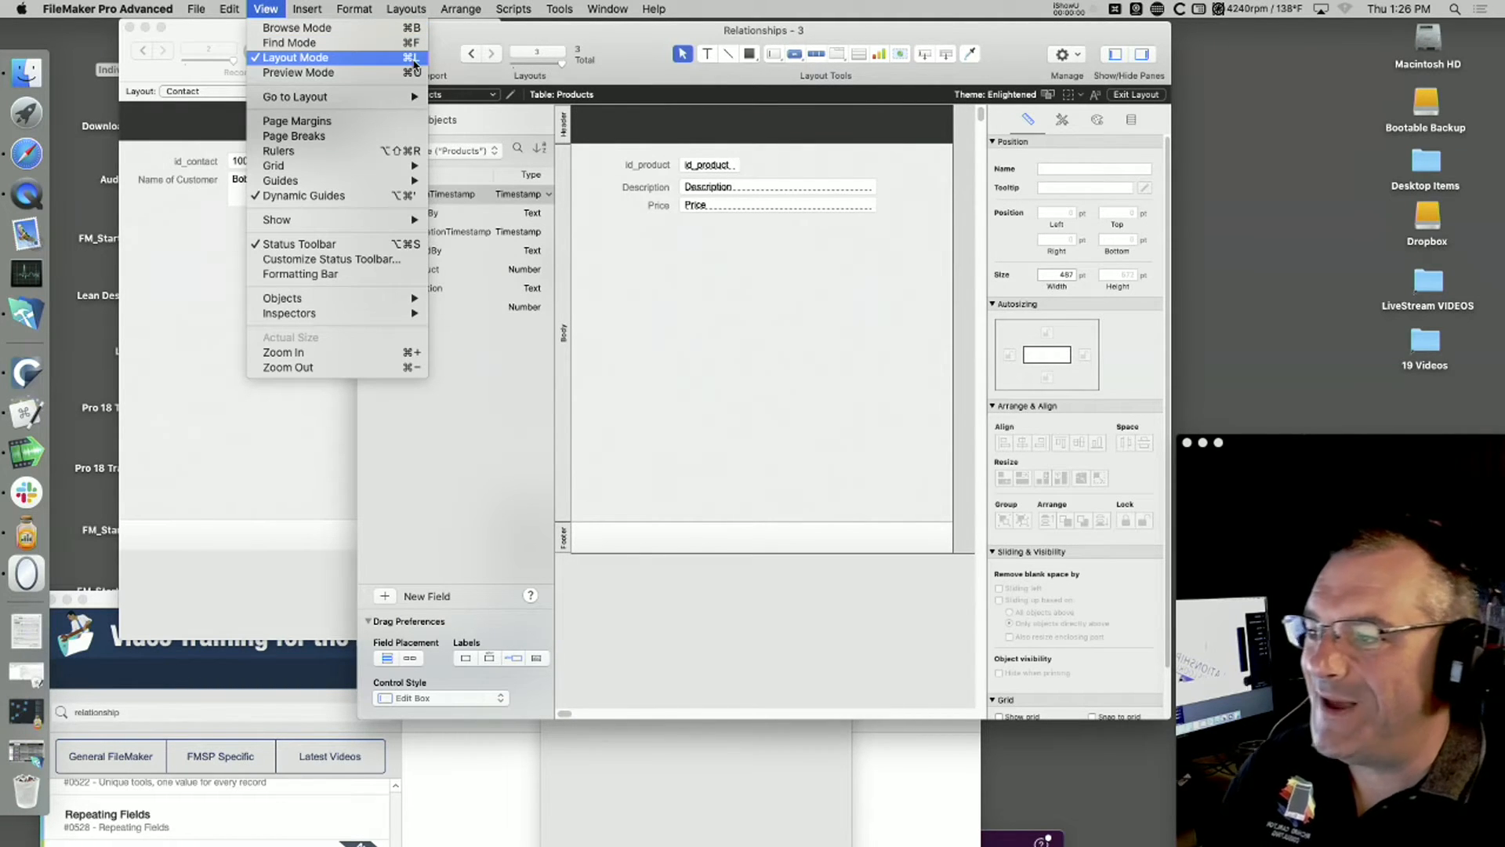
{"action": "left_click", "coordinate": [744, 390]}
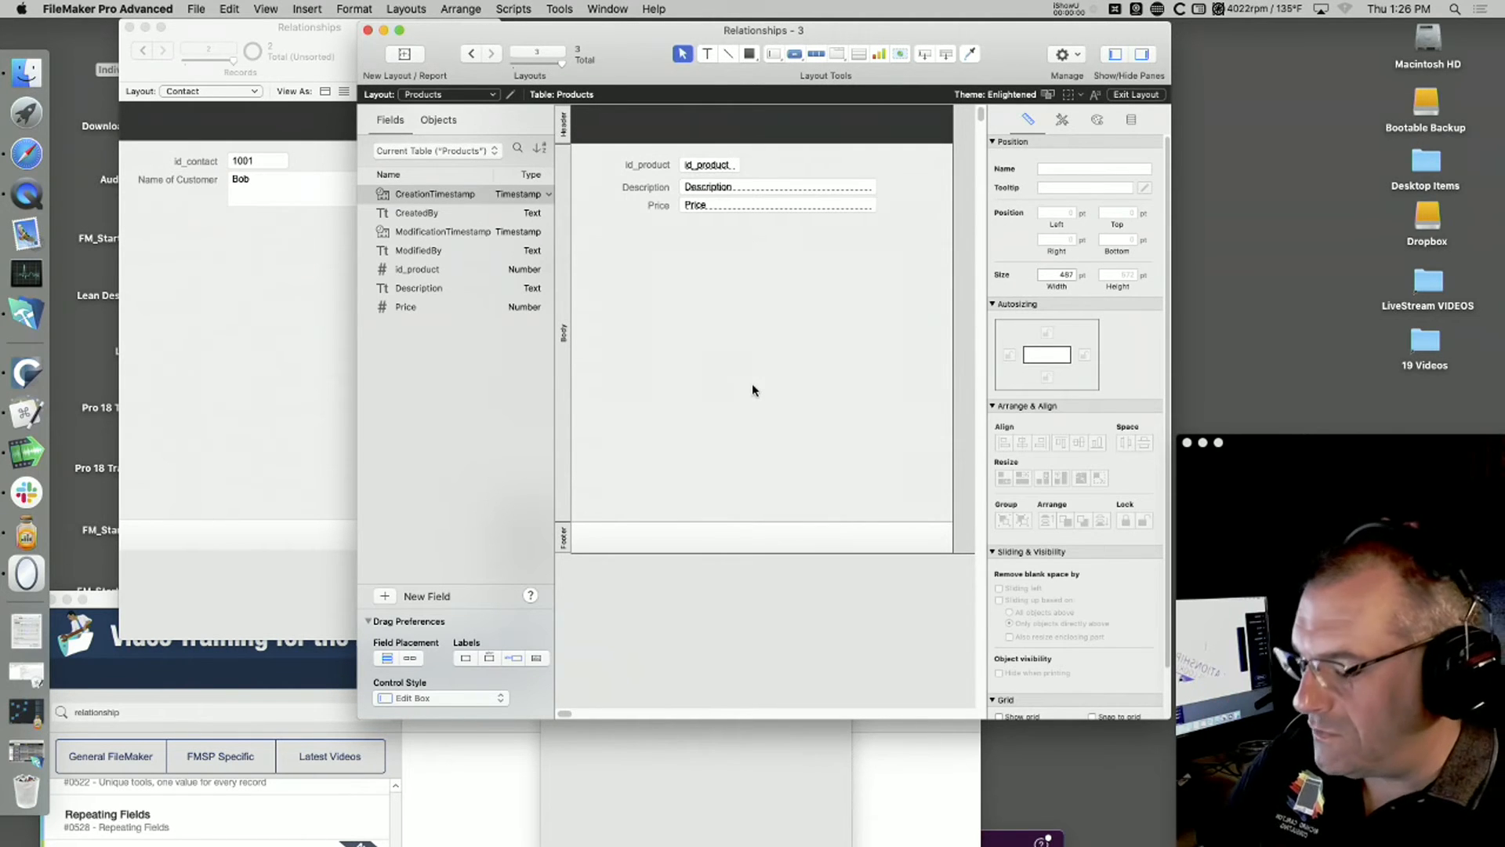
{"action": "key", "text": "super+b"}
{"action": "left_click_drag", "start_coordinate": [766, 33], "coordinate": [1262, 6]}
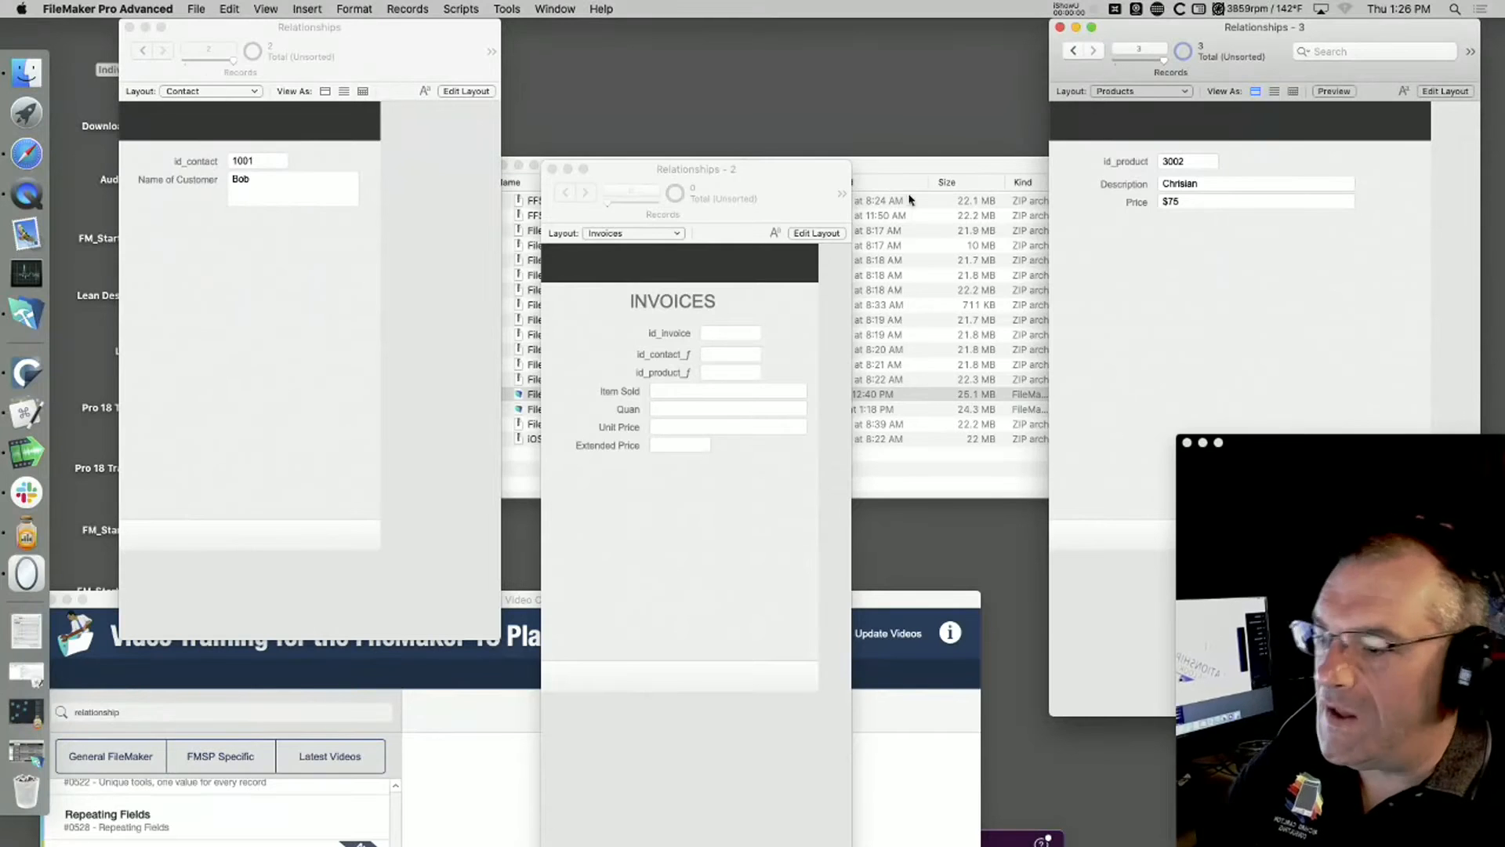
Step: Bring the FileMaker 18 video course forward and search its video list for "mode"
{"action": "left_click", "coordinate": [531, 711]}
{"action": "left_click_drag", "start_coordinate": [521, 598], "coordinate": [760, 8]}
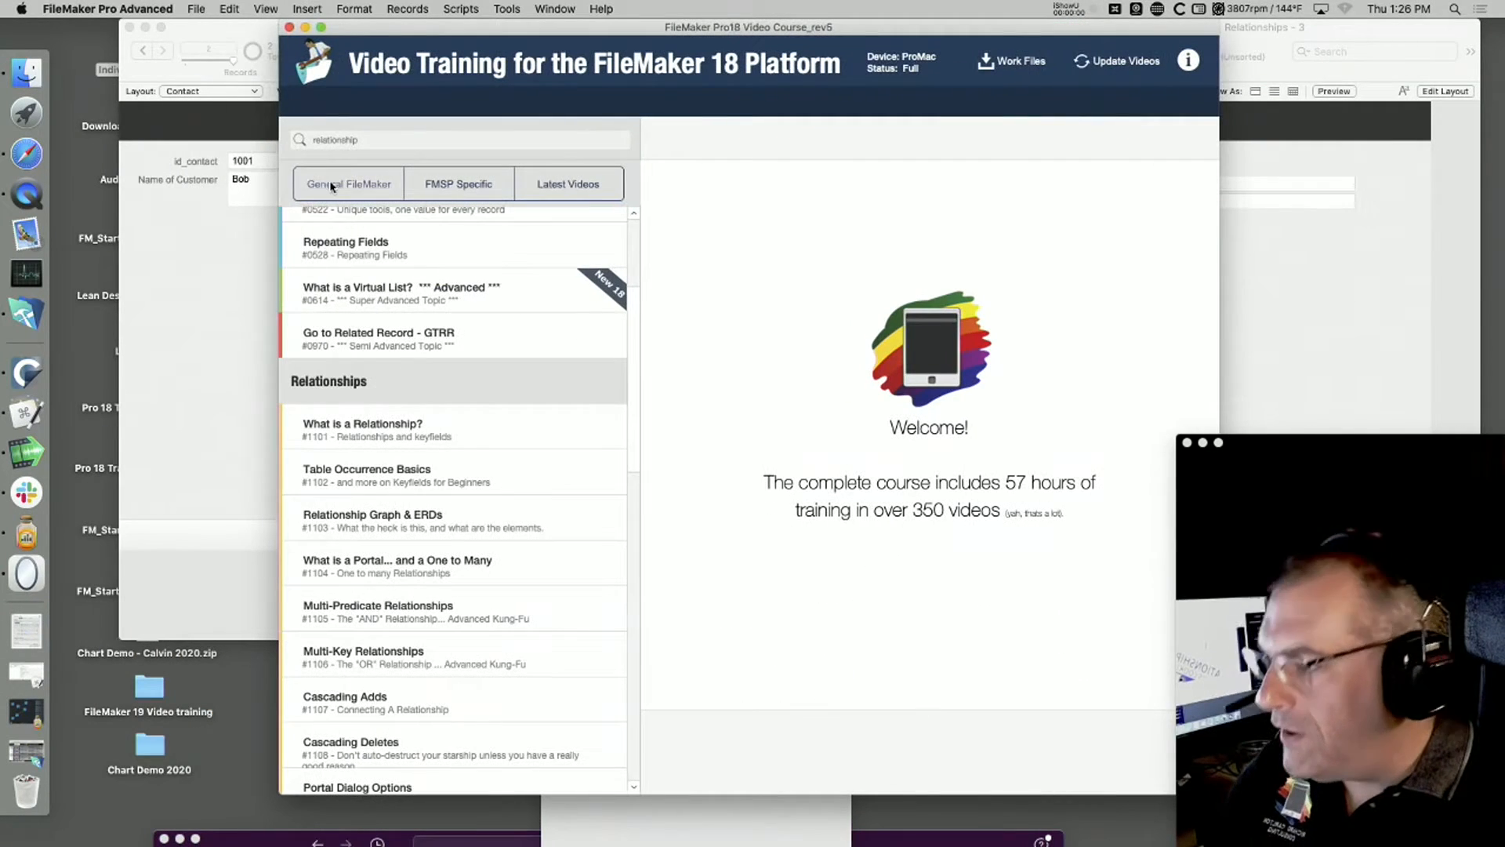
{"action": "type", "text": "mode"}
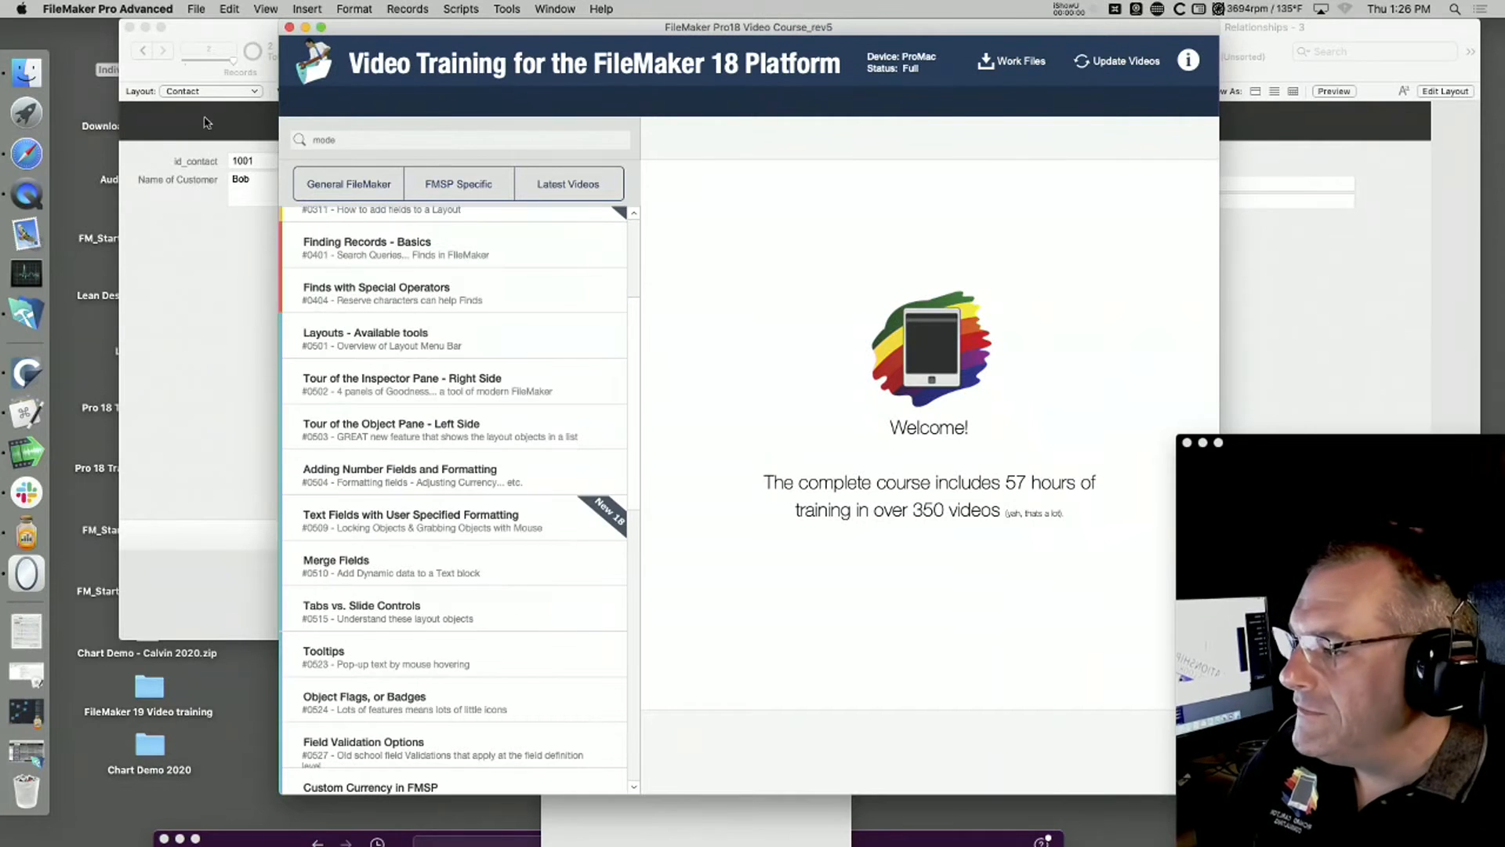
{"action": "scroll", "coordinate": [394, 321], "scroll_direction": "up", "scroll_amount": 3}
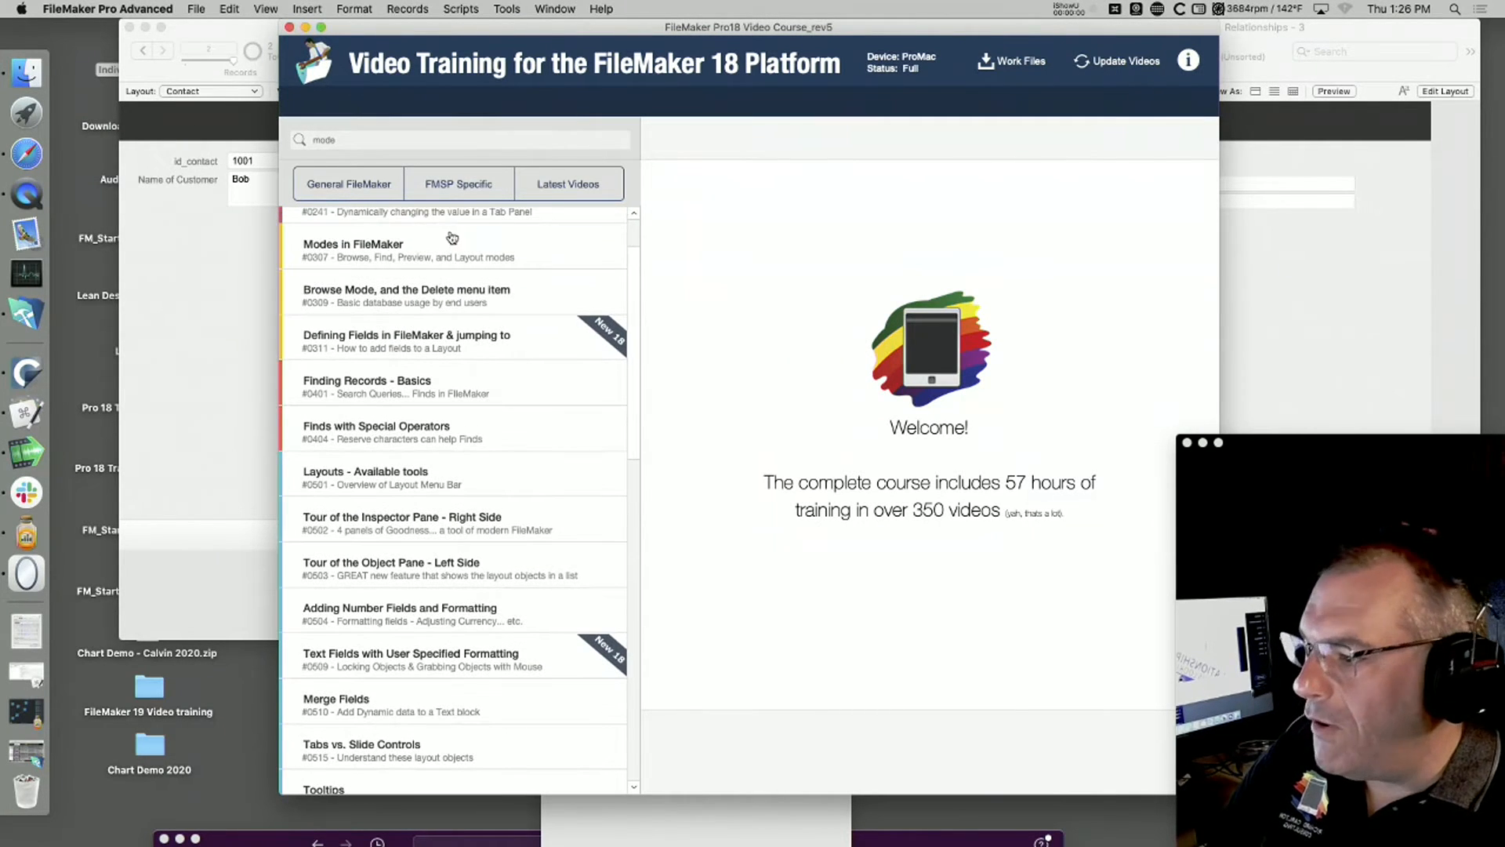
{"action": "scroll", "coordinate": [411, 281], "scroll_direction": "up", "scroll_amount": 1}
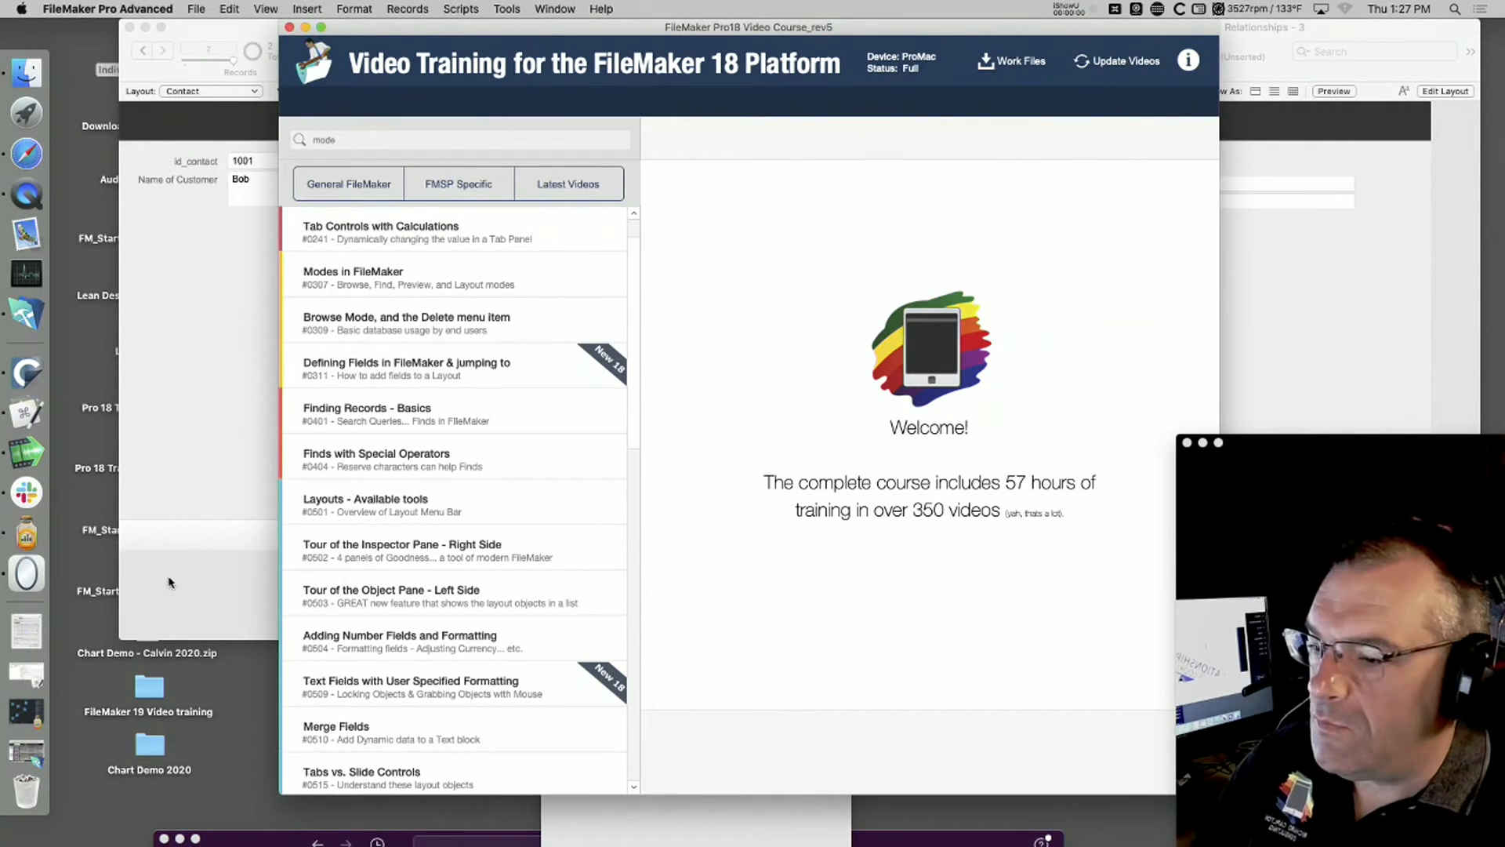
Step: Minimize the video course, close the Individual Courses folder, and line up the Invoices and Products windows beside Contact
{"action": "left_click", "coordinate": [305, 28]}
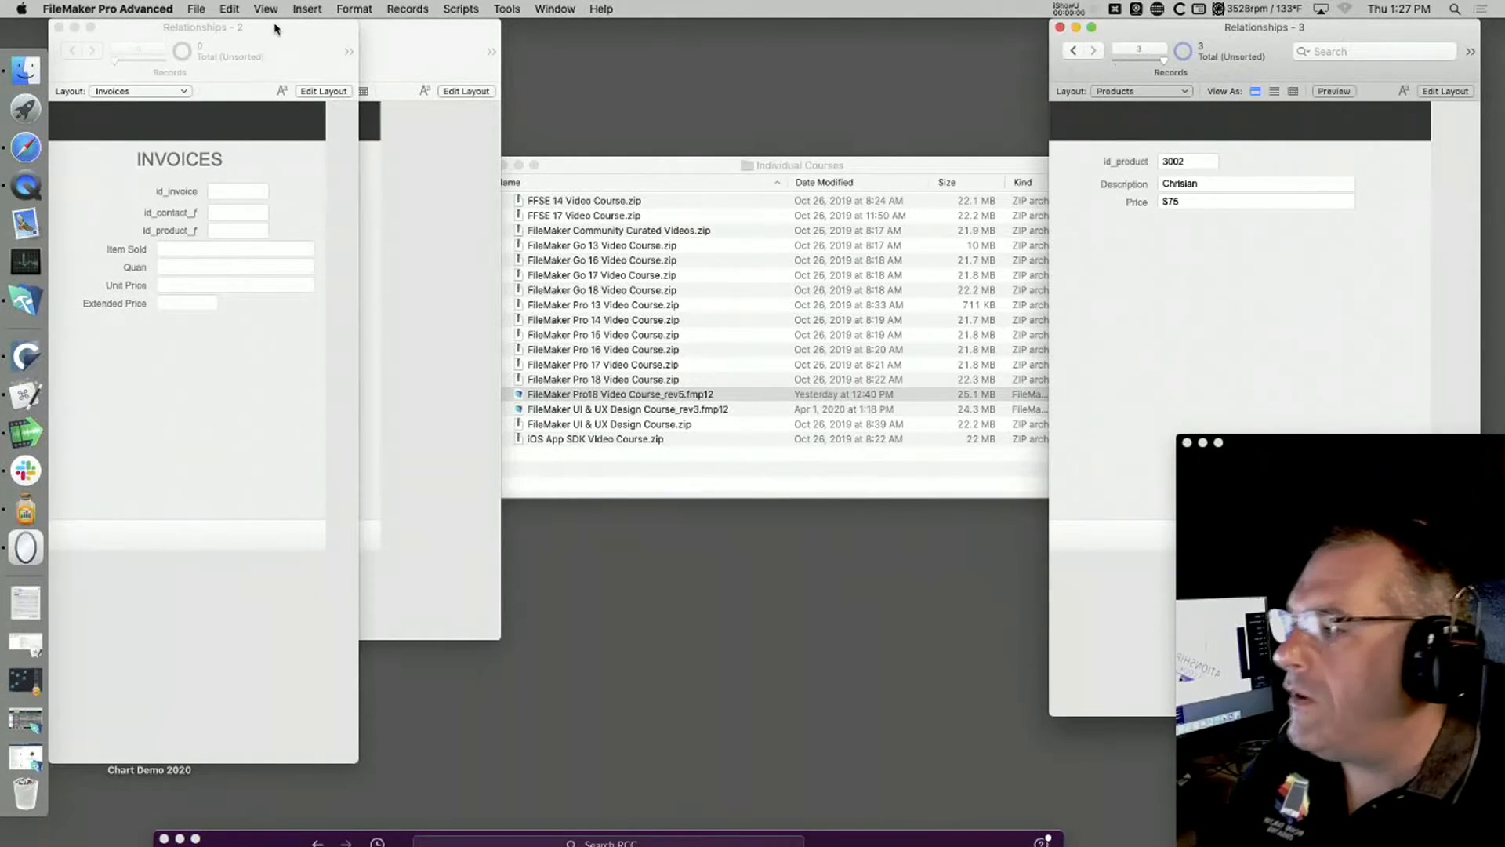
{"action": "left_click", "coordinate": [667, 173]}
{"action": "key", "text": "super+w"}
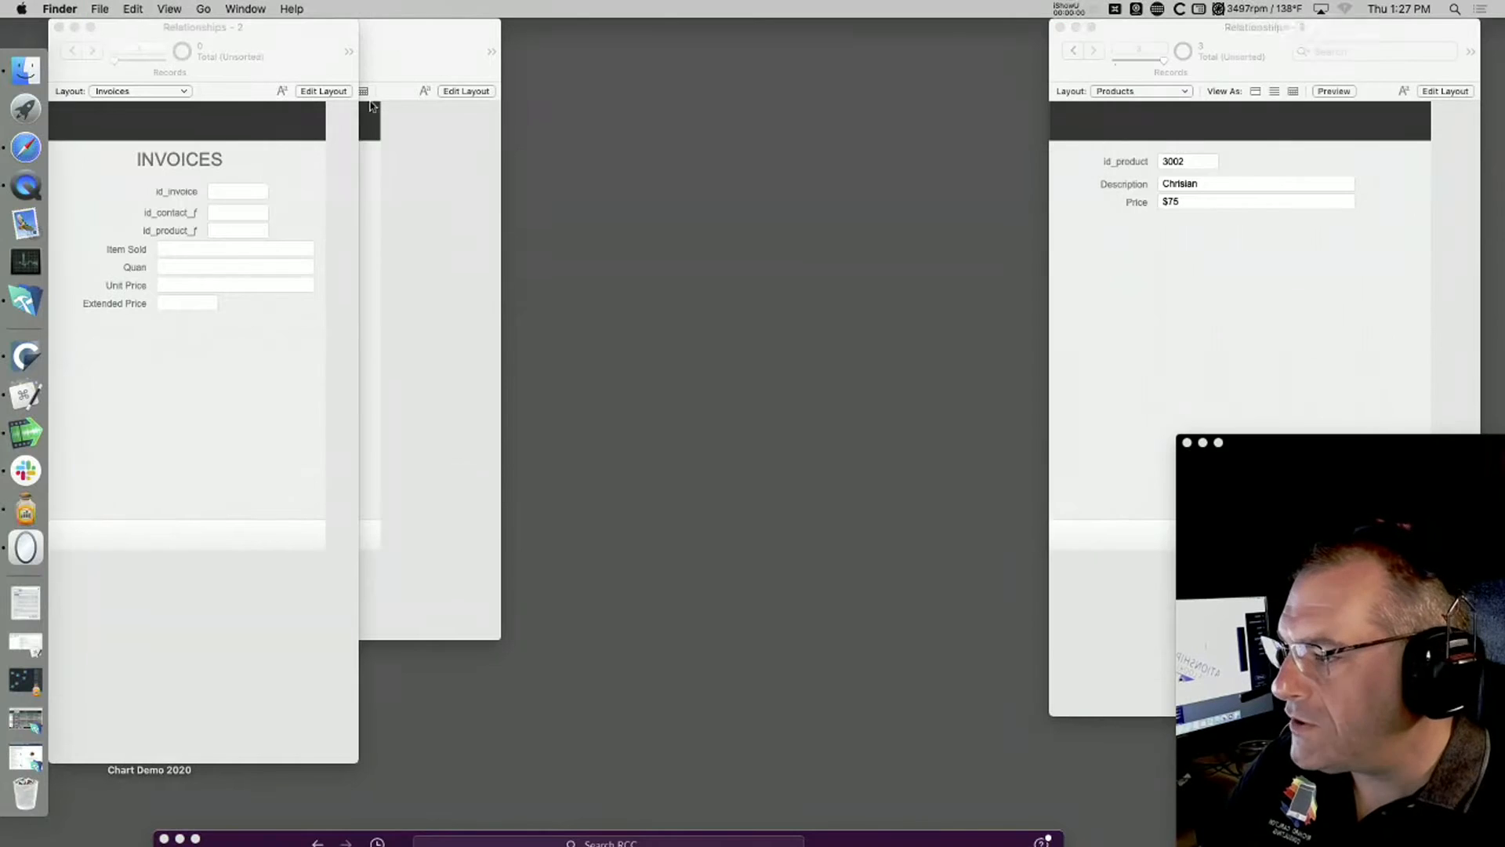
{"action": "left_click_drag", "start_coordinate": [235, 36], "coordinate": [715, 58]}
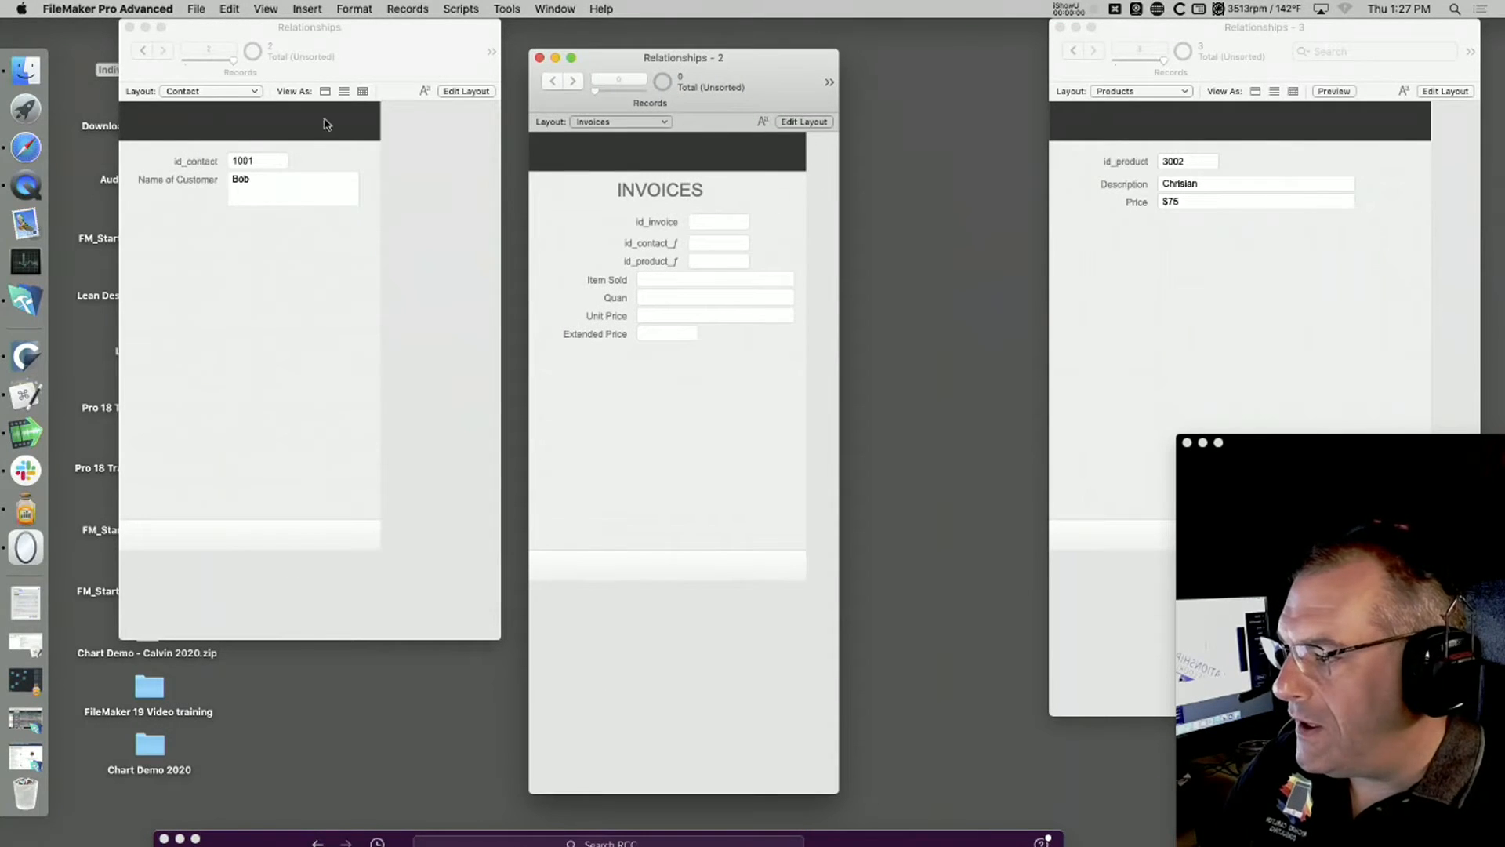
{"action": "left_click_drag", "start_coordinate": [1215, 31], "coordinate": [1063, 36]}
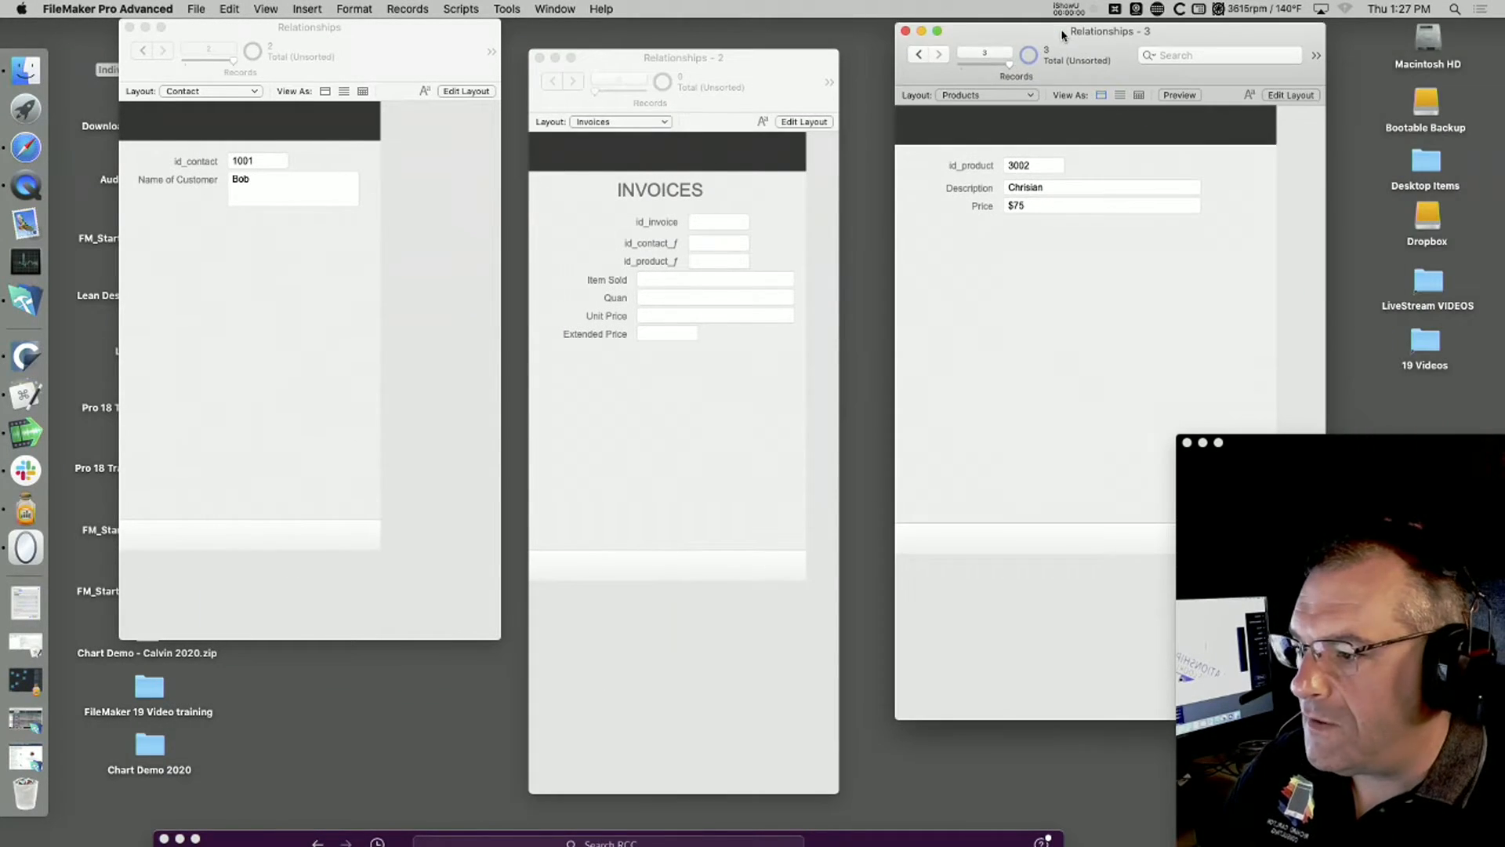
Step: Switch the Invoices window to Layout mode and back to Browse mode
{"action": "left_click", "coordinate": [741, 450]}
{"action": "key", "text": "super+l"}
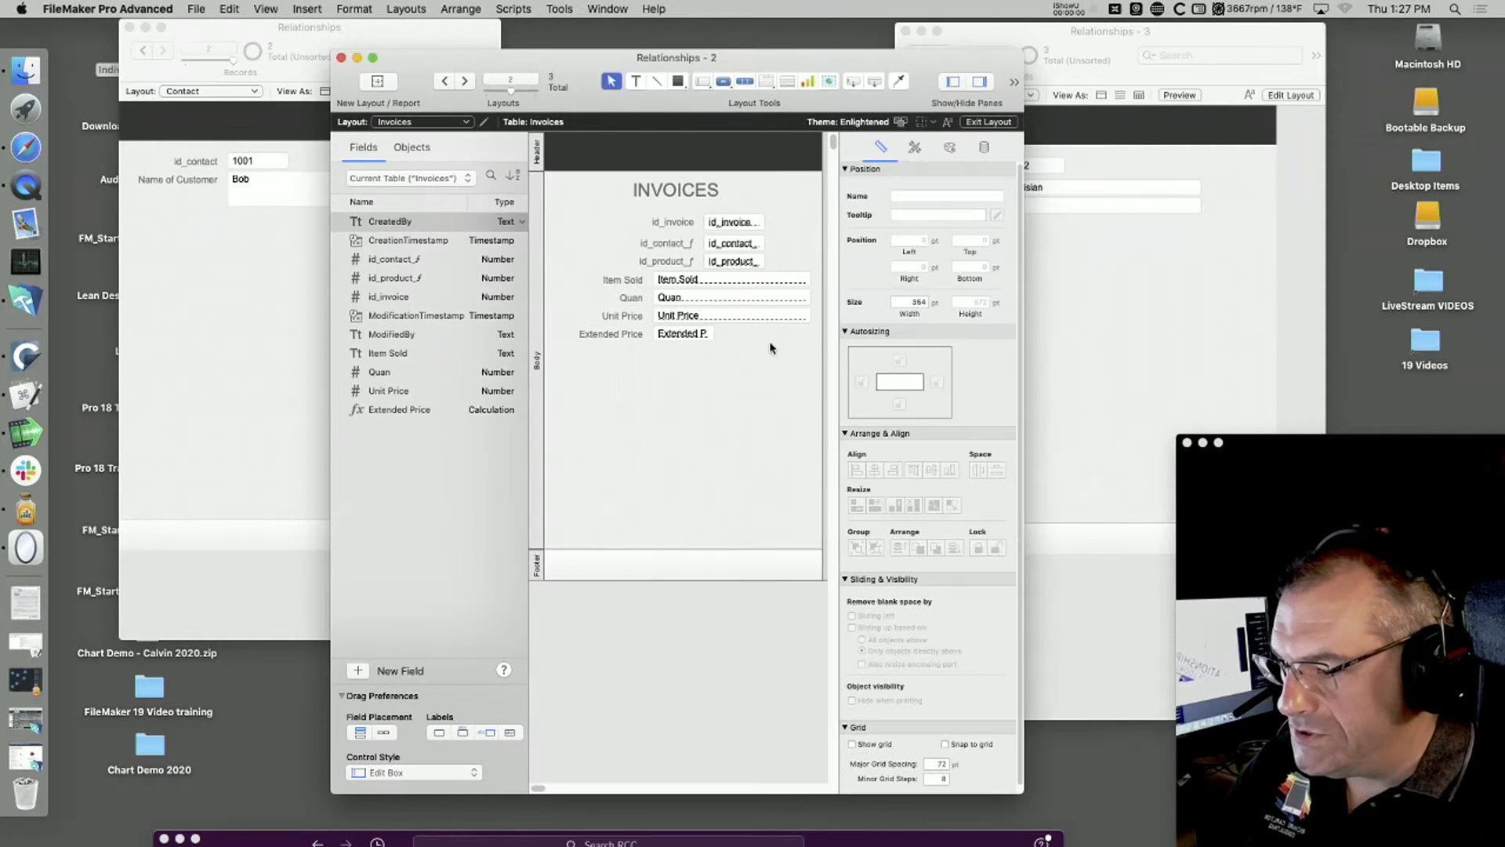
{"action": "key", "text": "super+b"}
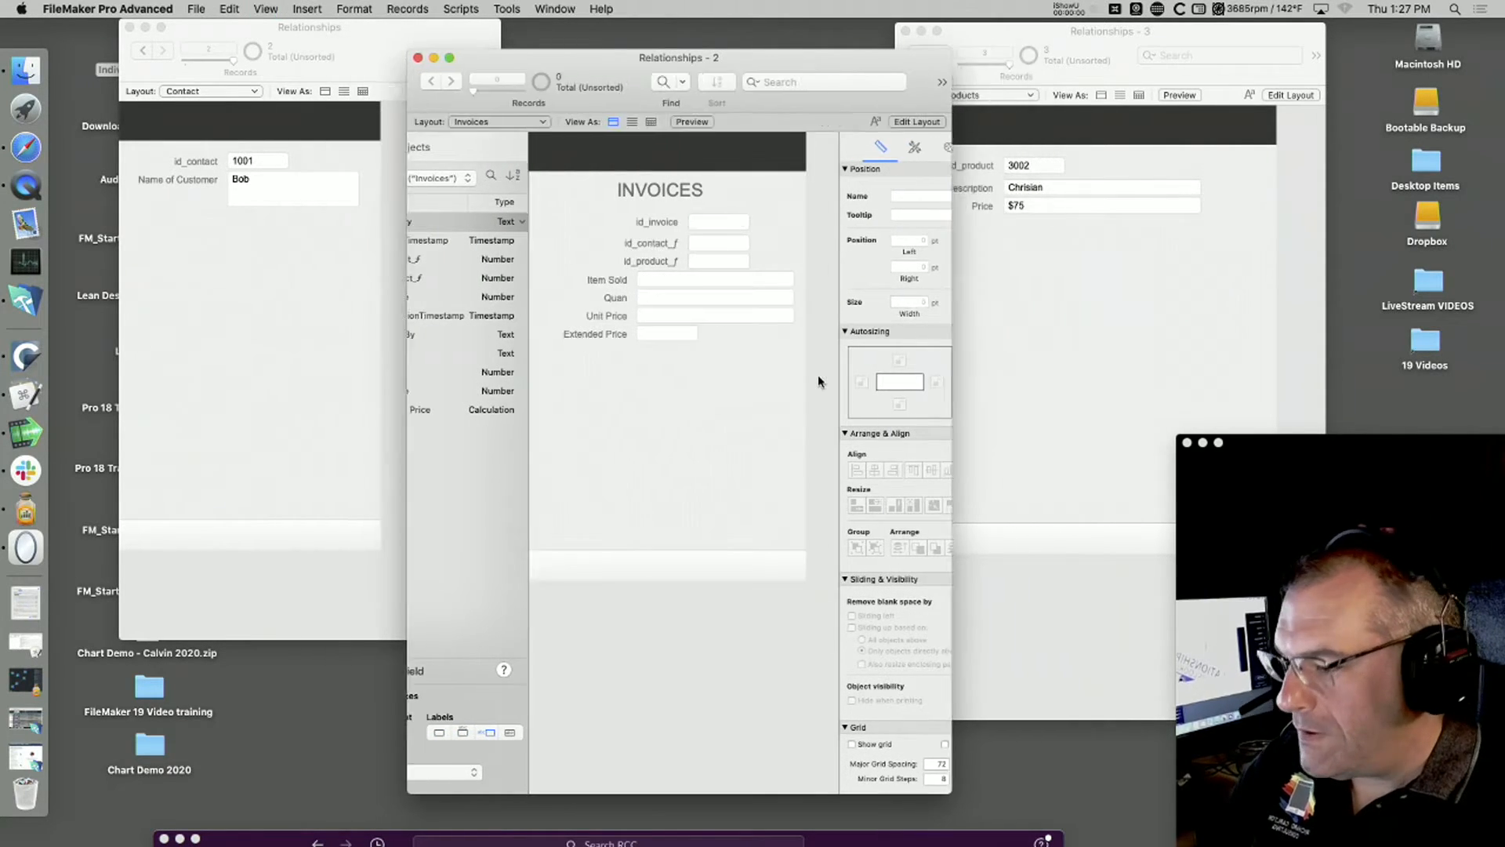
Step: Create an Invoices record, enter the displayed contact's ID in id_contact_ƒ, and commit it
{"action": "left_click", "coordinate": [711, 227]}
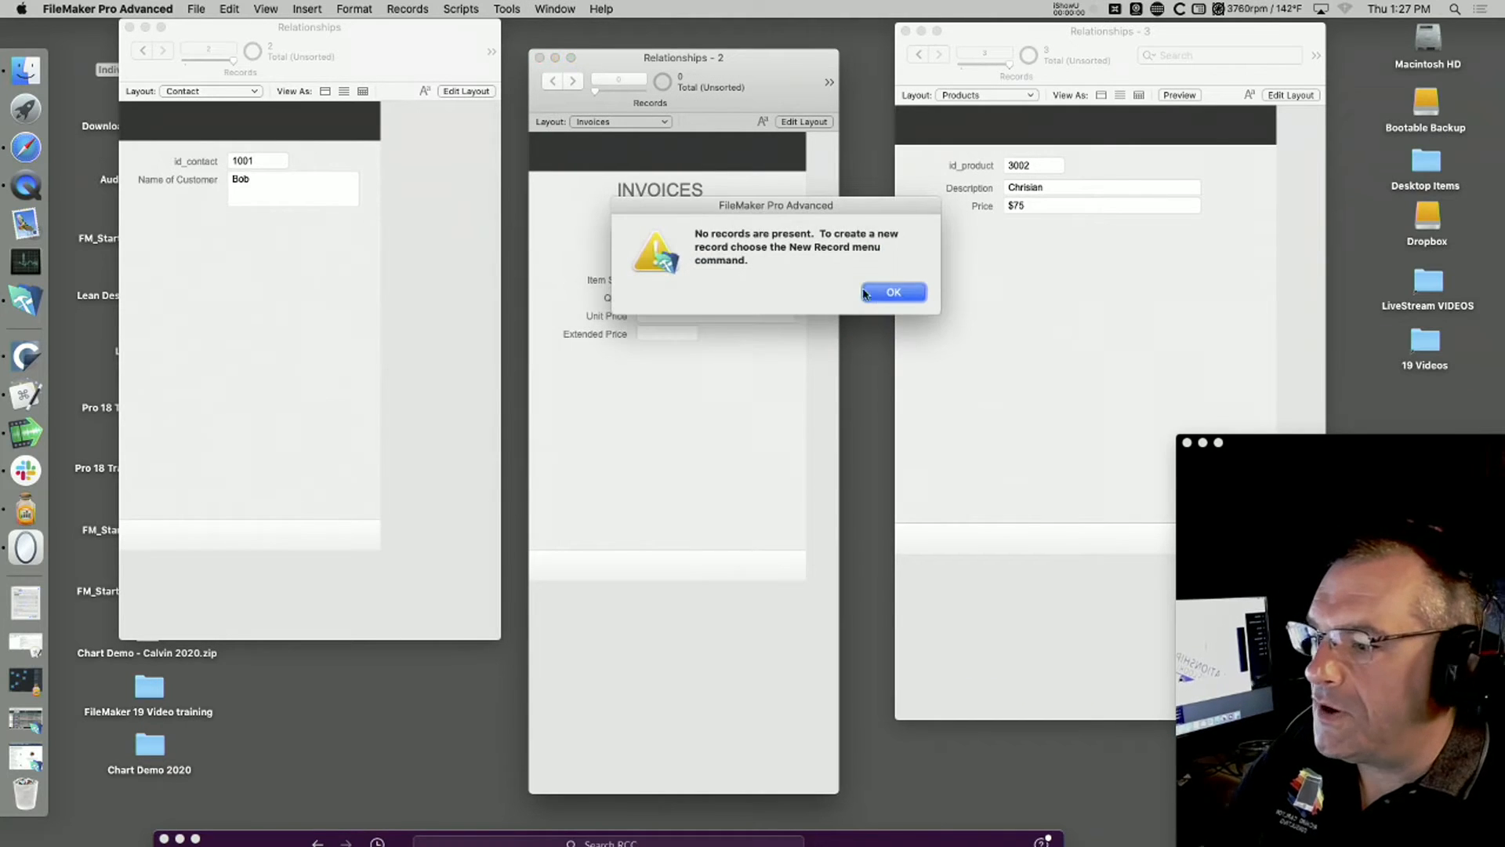
{"action": "left_click", "coordinate": [881, 294]}
{"action": "key", "text": "super+n"}
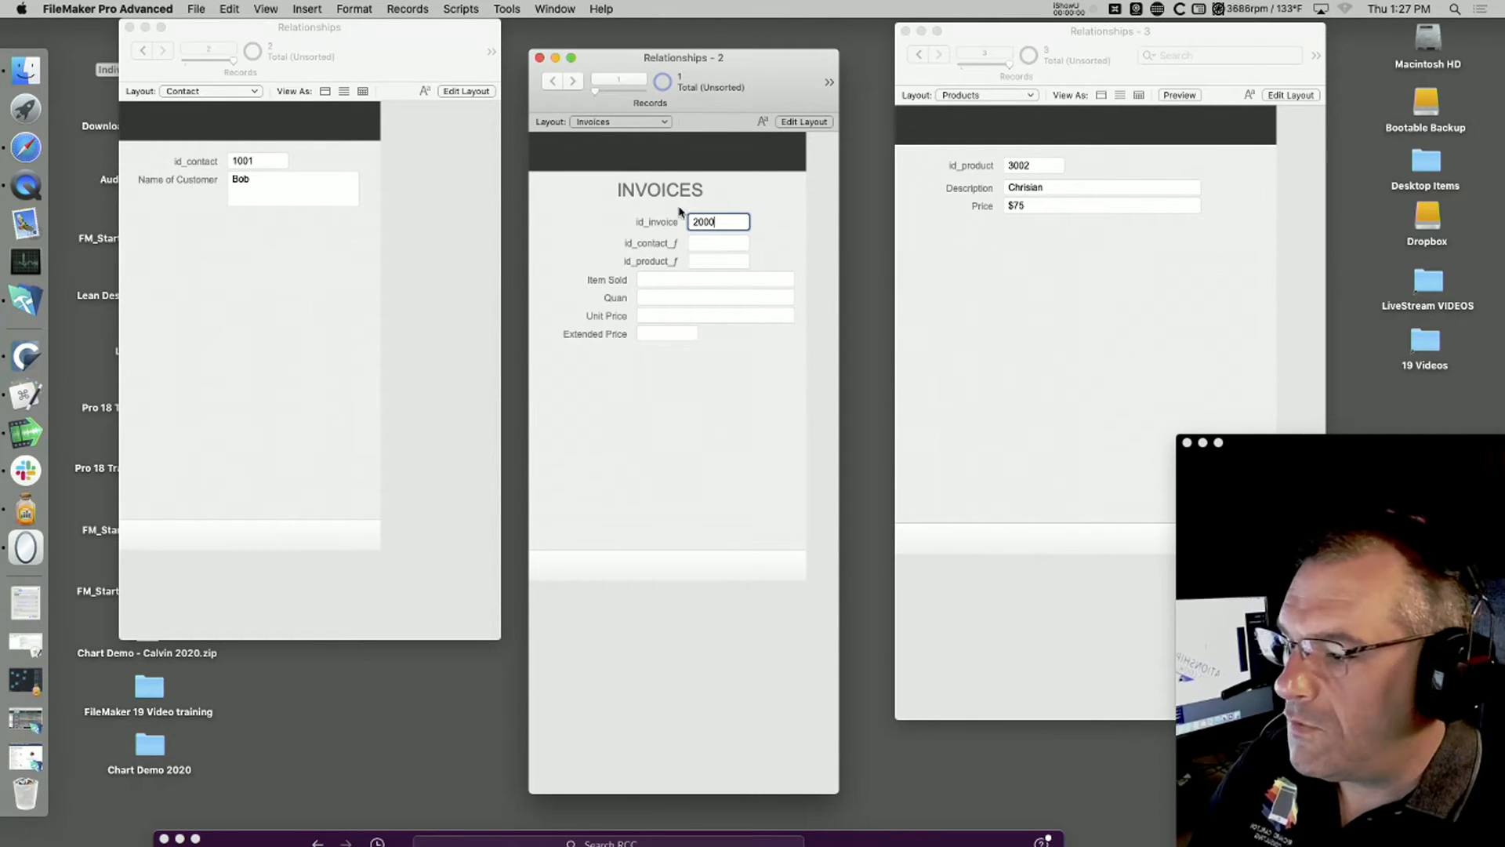
{"action": "left_click", "coordinate": [706, 243]}
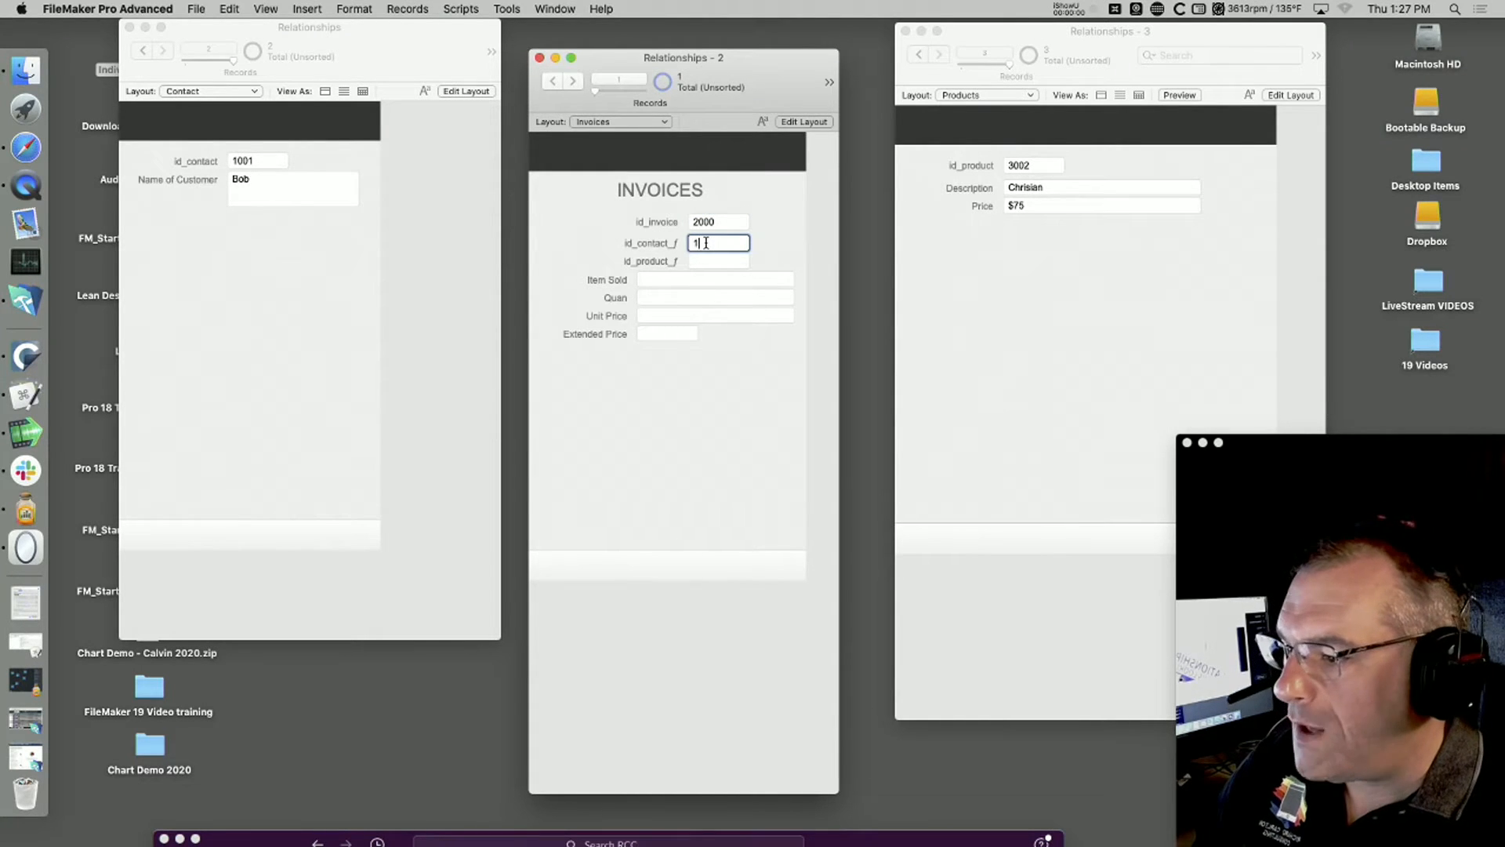
{"action": "left_click", "coordinate": [719, 390]}
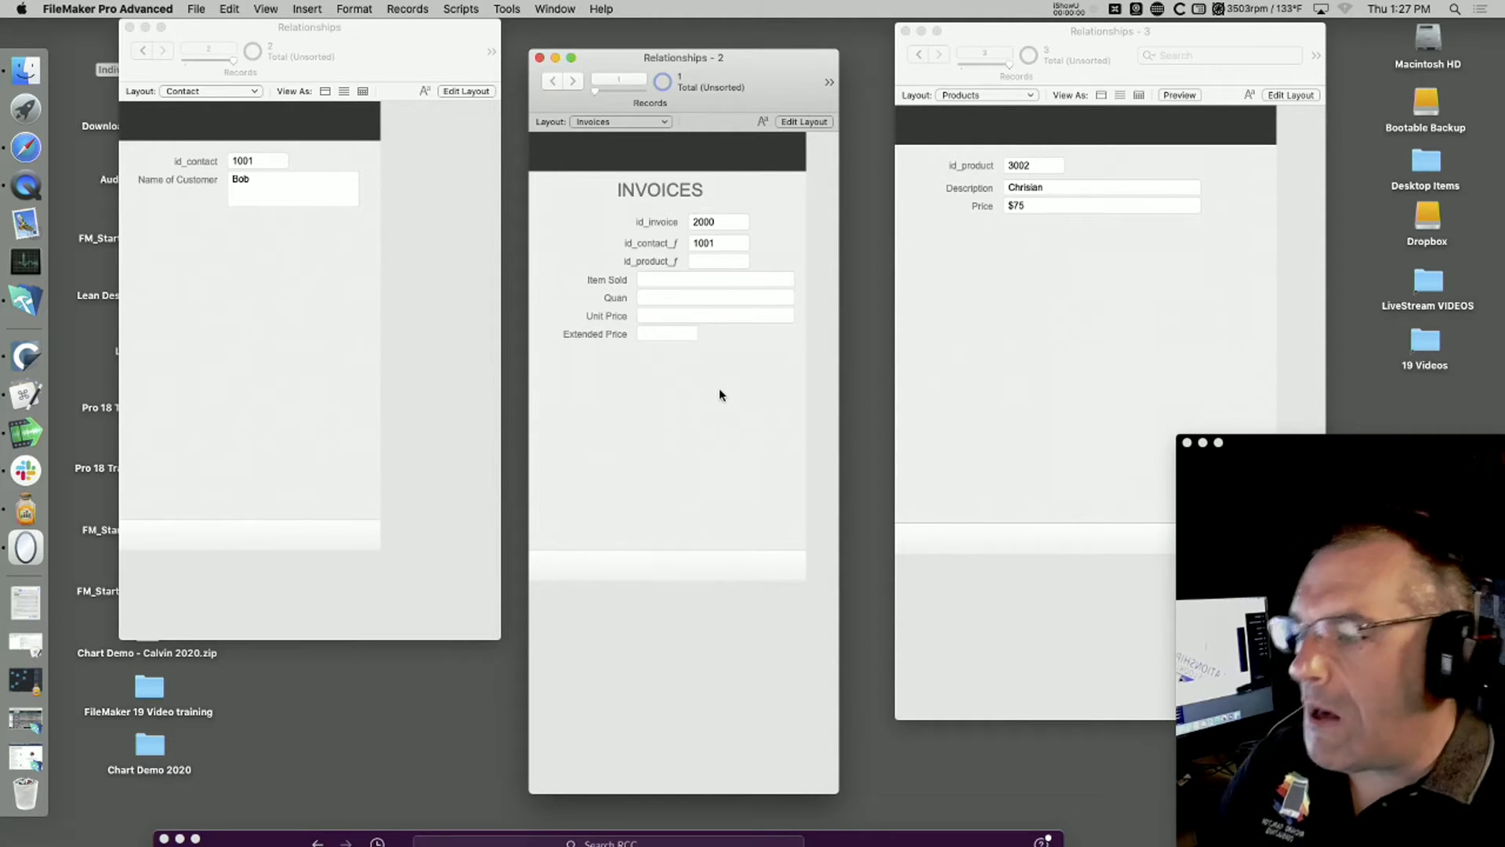
Step: In Layout mode, move the Item Sold, Quan, Unit Price and Extended Price fields down to leave a gap below id_product_ƒ
{"action": "key", "text": "super+l"}
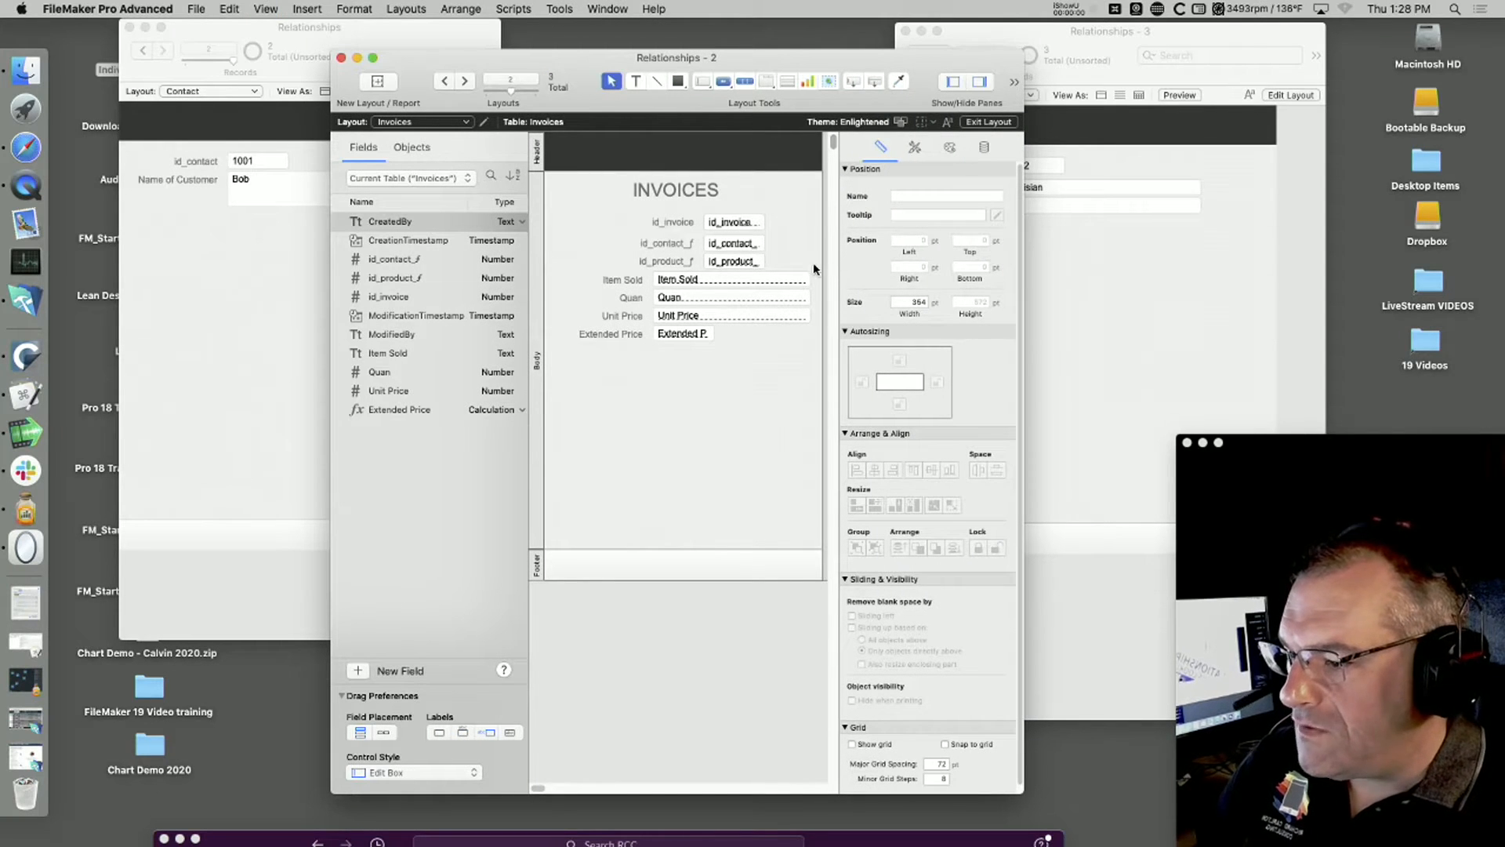
{"action": "left_click_drag", "start_coordinate": [813, 266], "coordinate": [544, 384]}
{"action": "left_click_drag", "start_coordinate": [693, 292], "coordinate": [693, 341]}
{"action": "left_click", "coordinate": [705, 474]}
{"action": "left_click", "coordinate": [690, 335]}
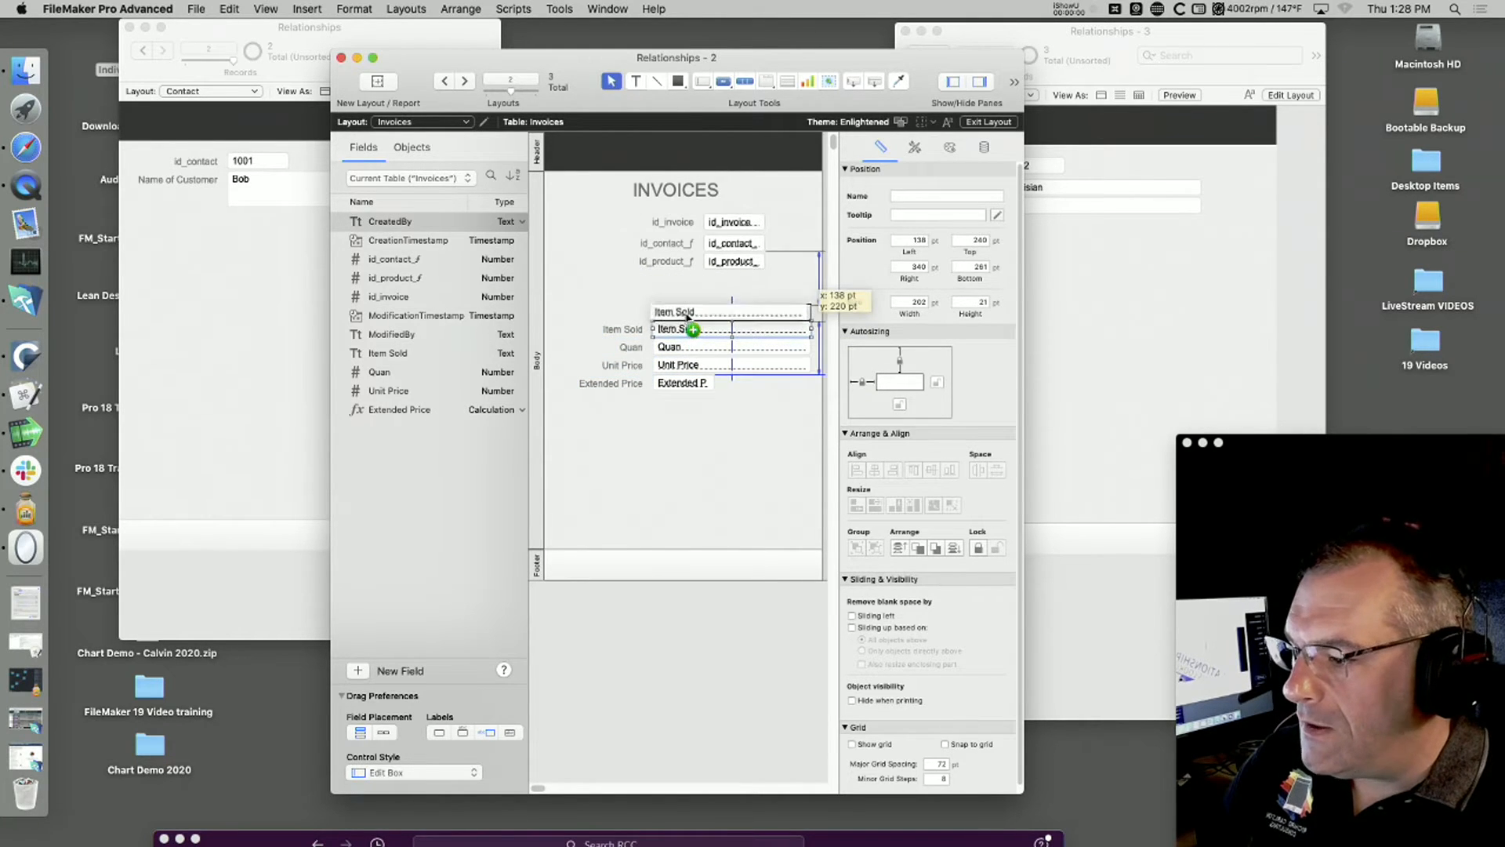
{"action": "double_click", "coordinate": [689, 335]}
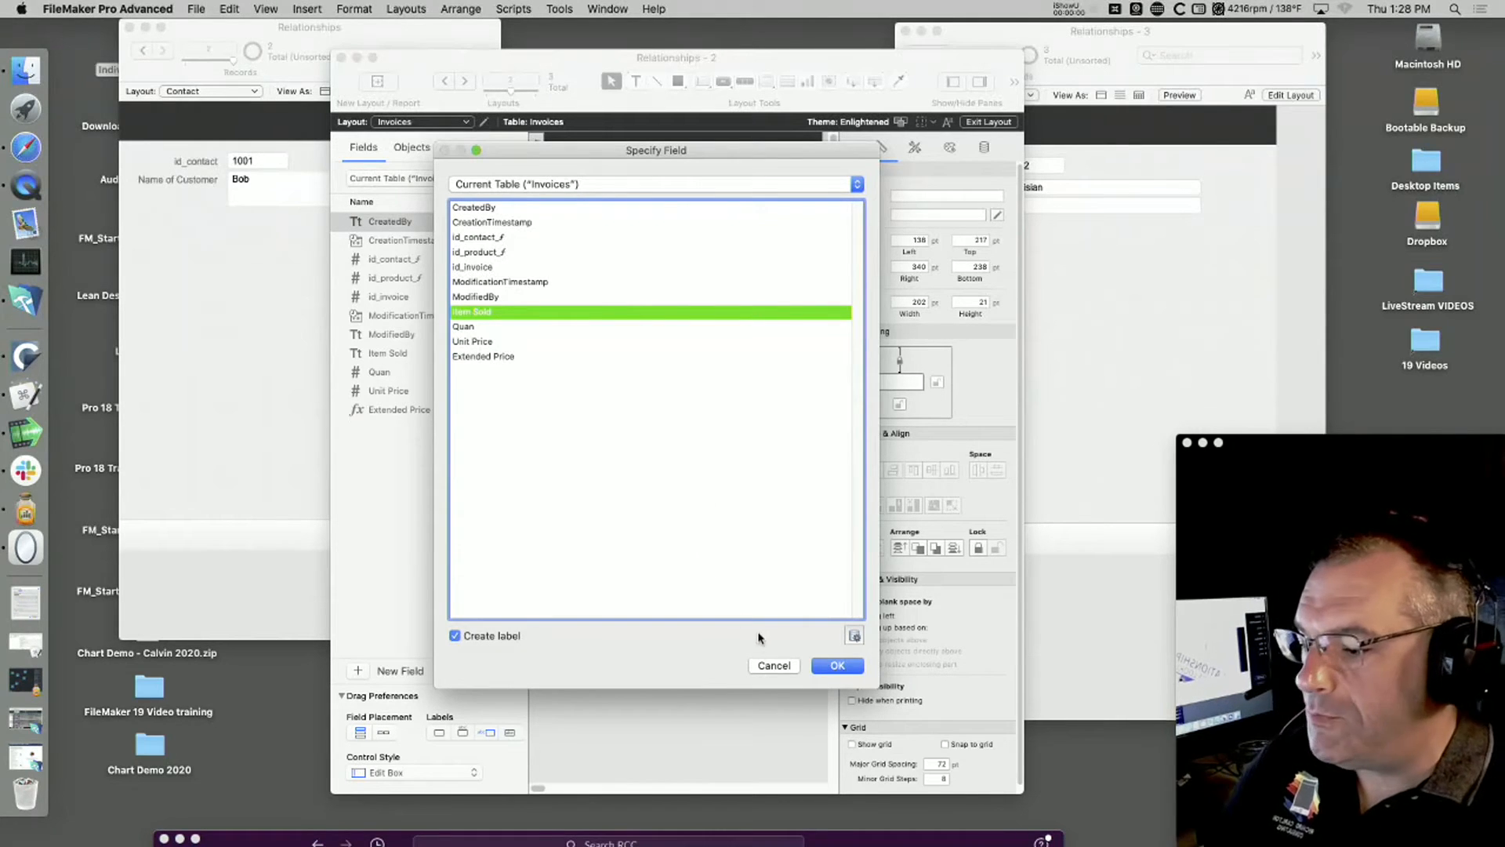
{"action": "left_click", "coordinate": [770, 664]}
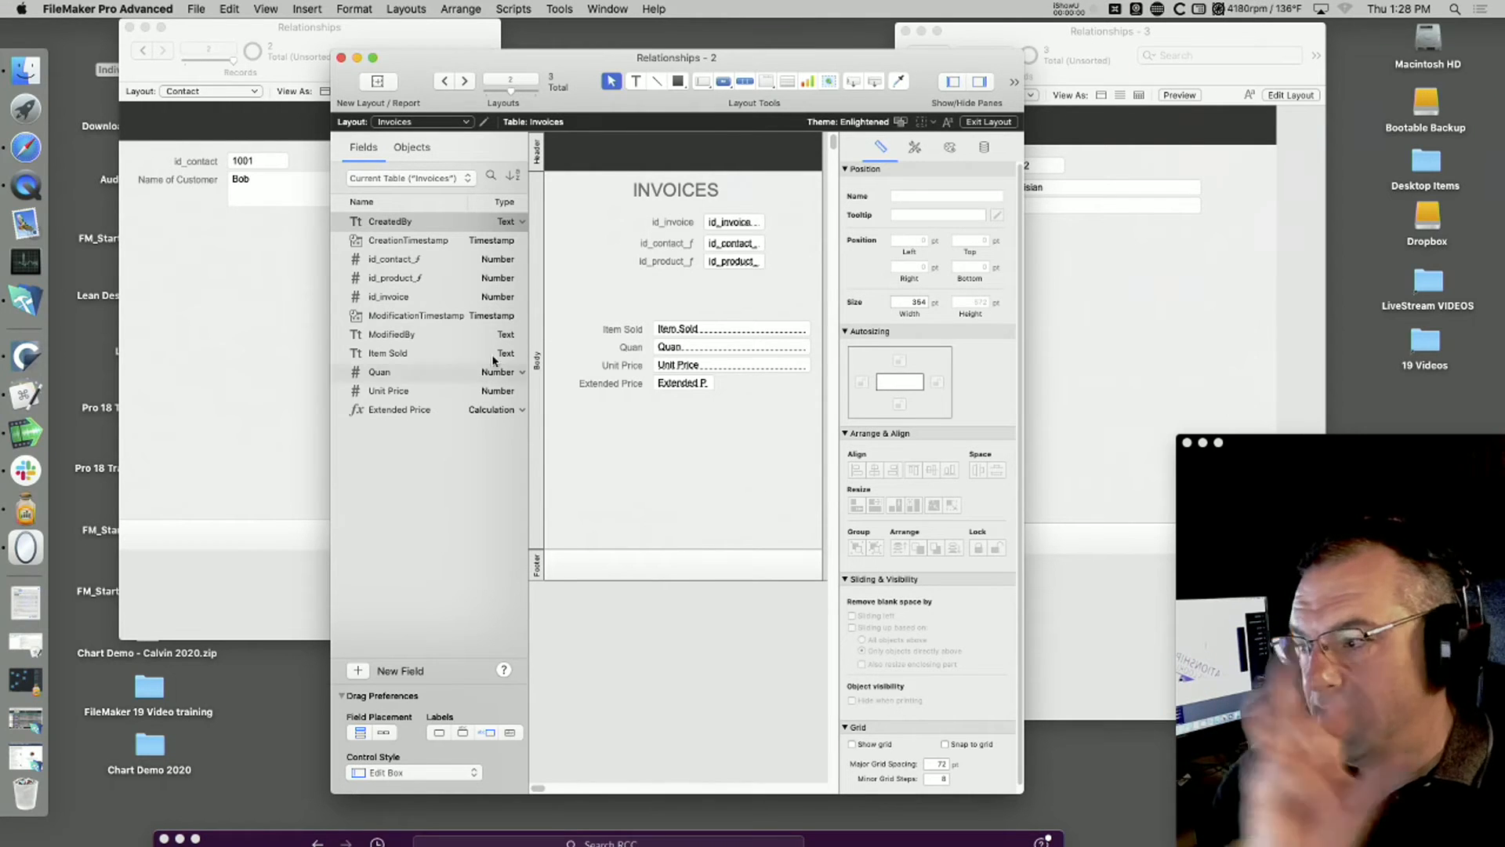
Step: Open the relationships graph in Manage Database and magnify it to 325%
{"action": "left_click", "coordinate": [194, 8]}
{"action": "mouse_move", "coordinate": [235, 149]}
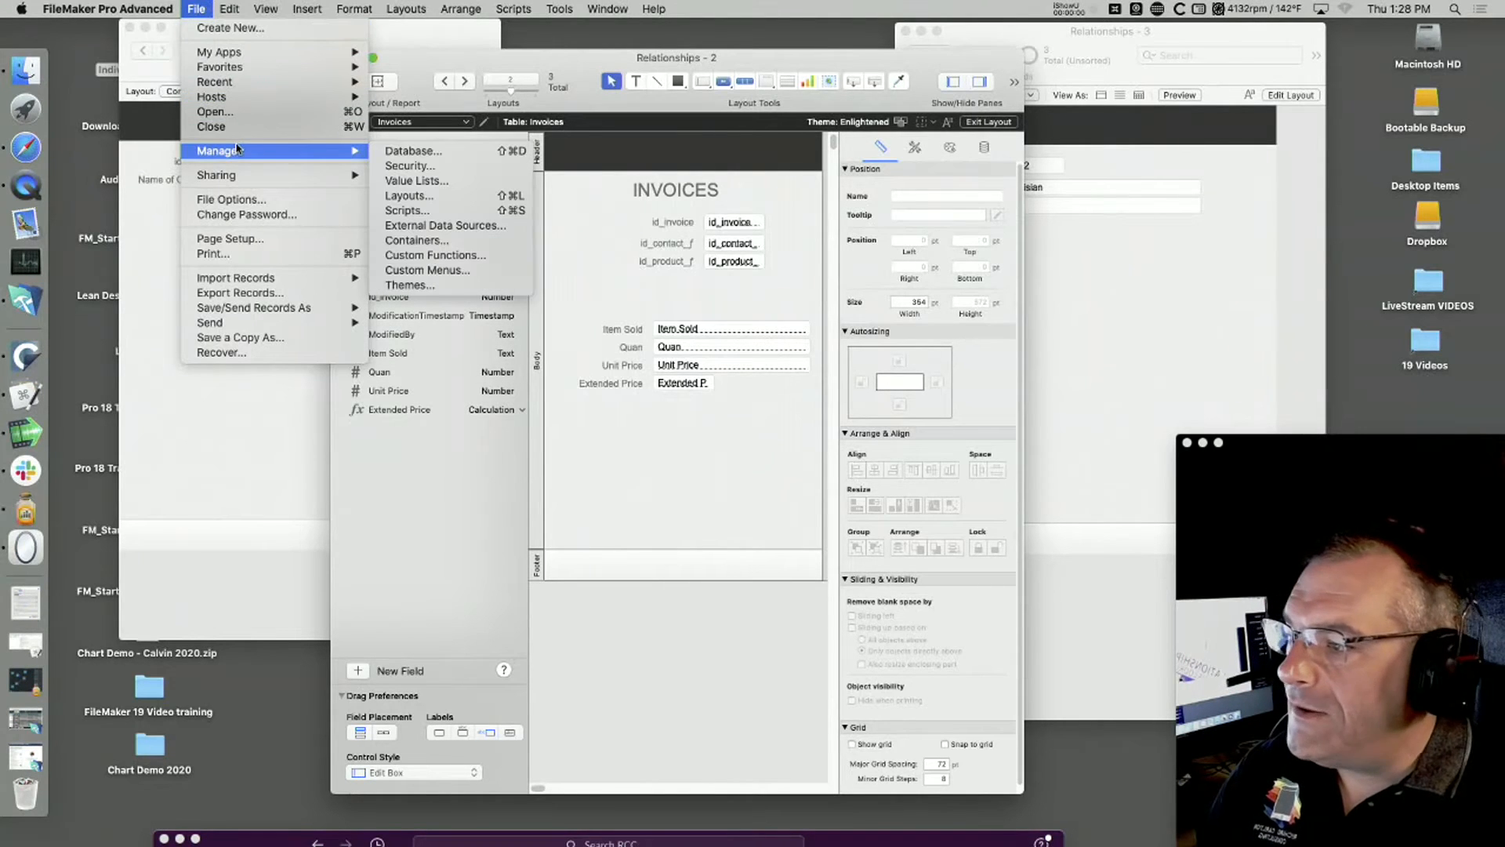
{"action": "left_click", "coordinate": [438, 151]}
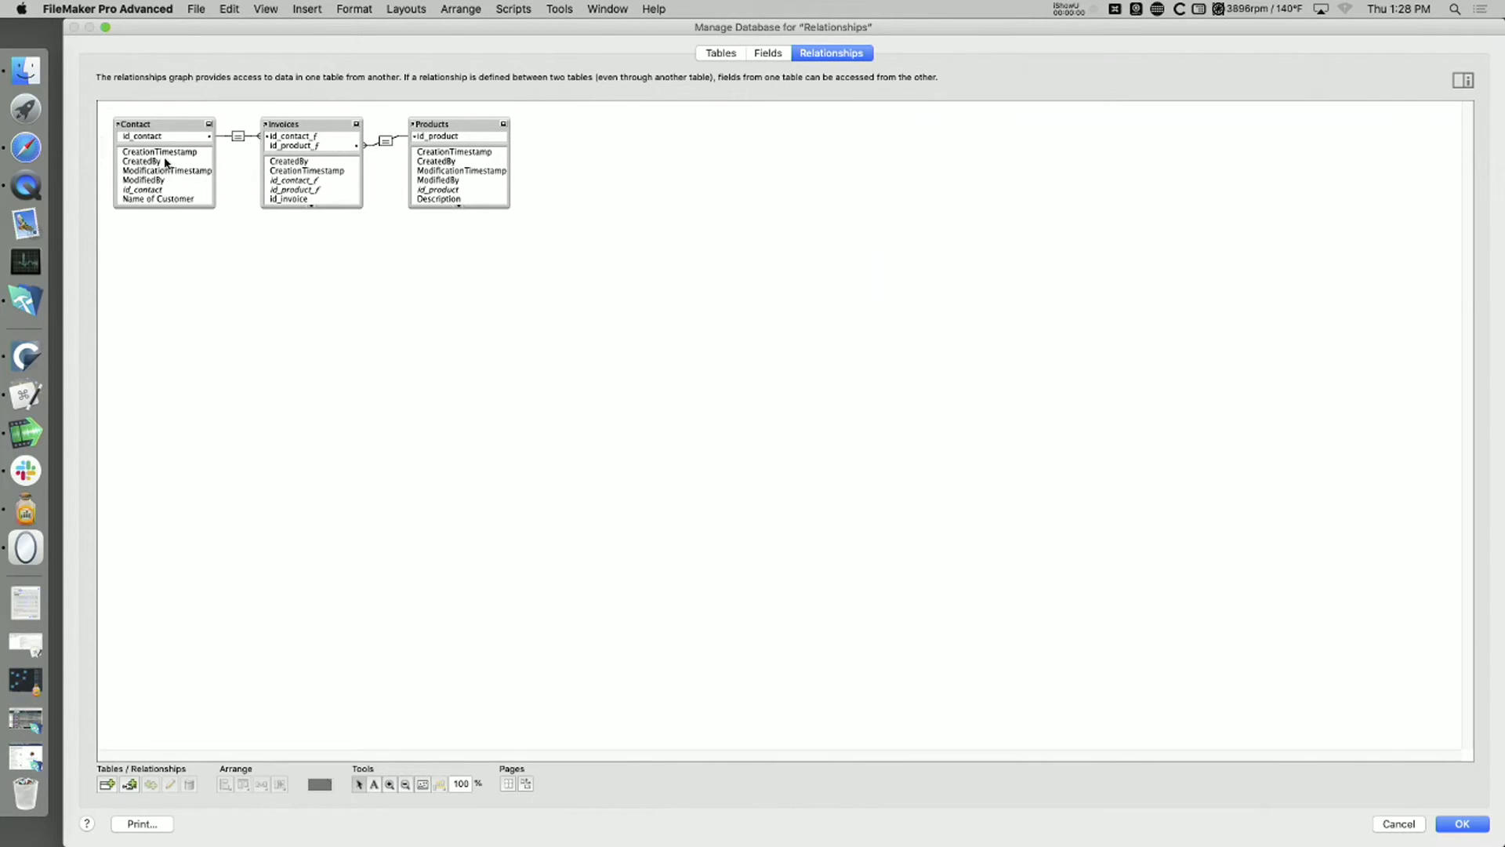
{"action": "left_click", "coordinate": [390, 784]}
{"action": "left_click", "coordinate": [175, 142]}
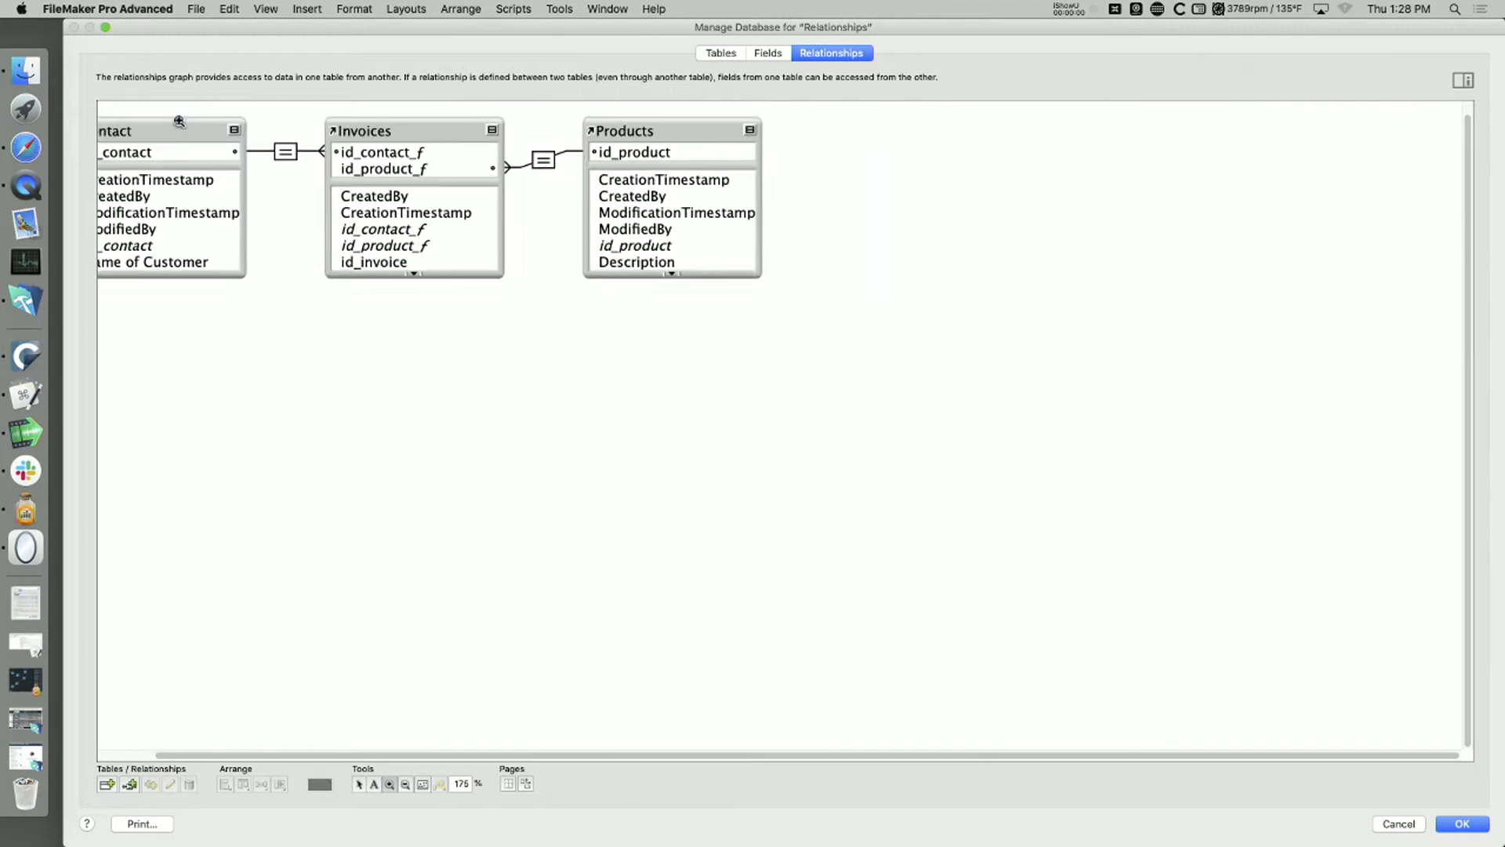
{"action": "left_click", "coordinate": [180, 120]}
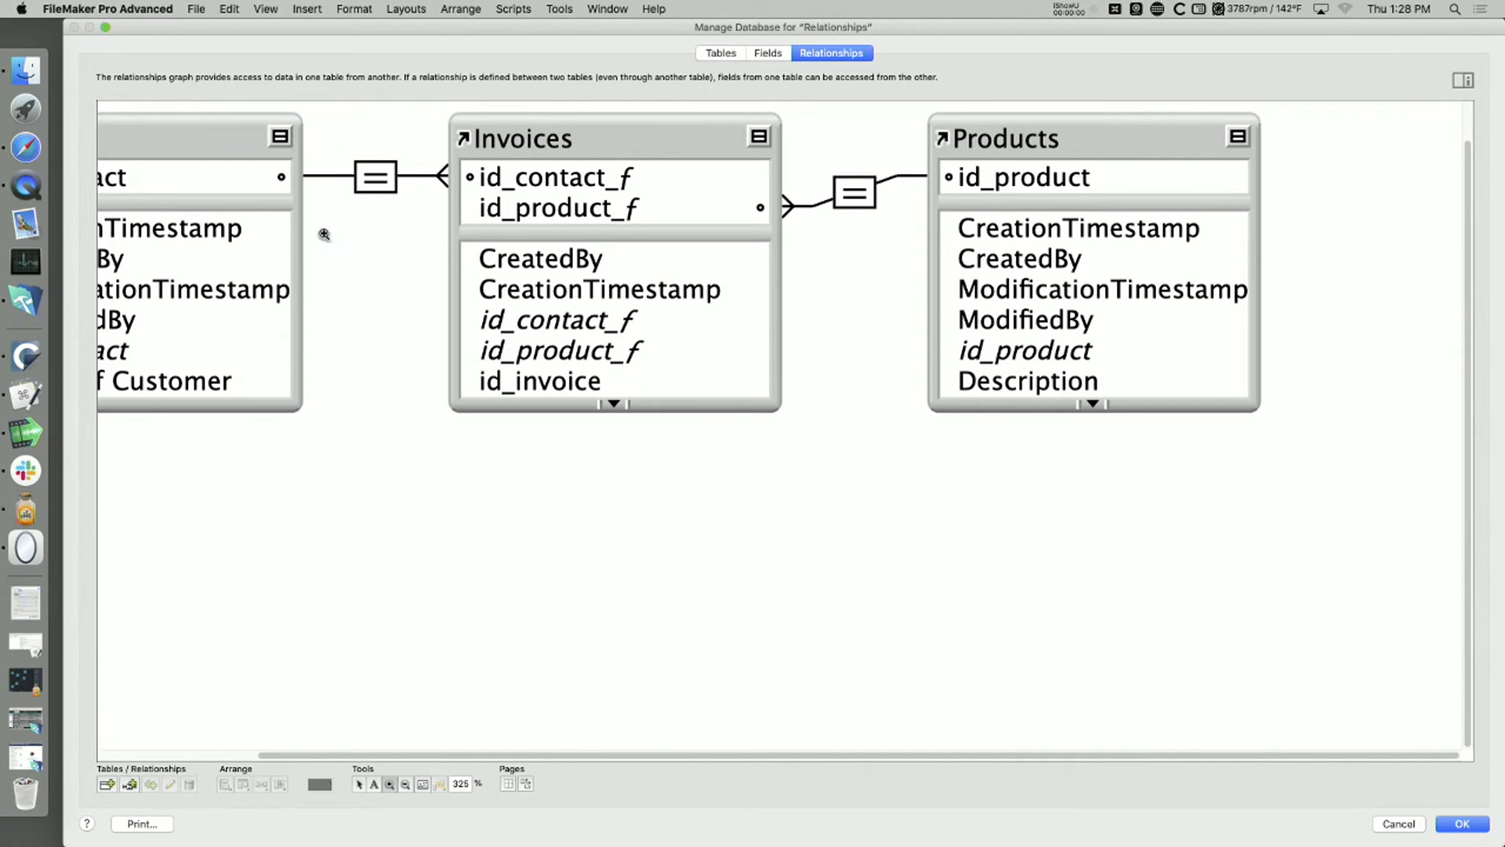
Step: Select the Contact, Invoices and Products tables together and shift them until the whole Contact table fits in the graph view
{"action": "left_click", "coordinate": [358, 783]}
{"action": "left_click_drag", "start_coordinate": [1128, 547], "coordinate": [102, 110]}
{"action": "left_click_drag", "start_coordinate": [367, 156], "coordinate": [361, 156]}
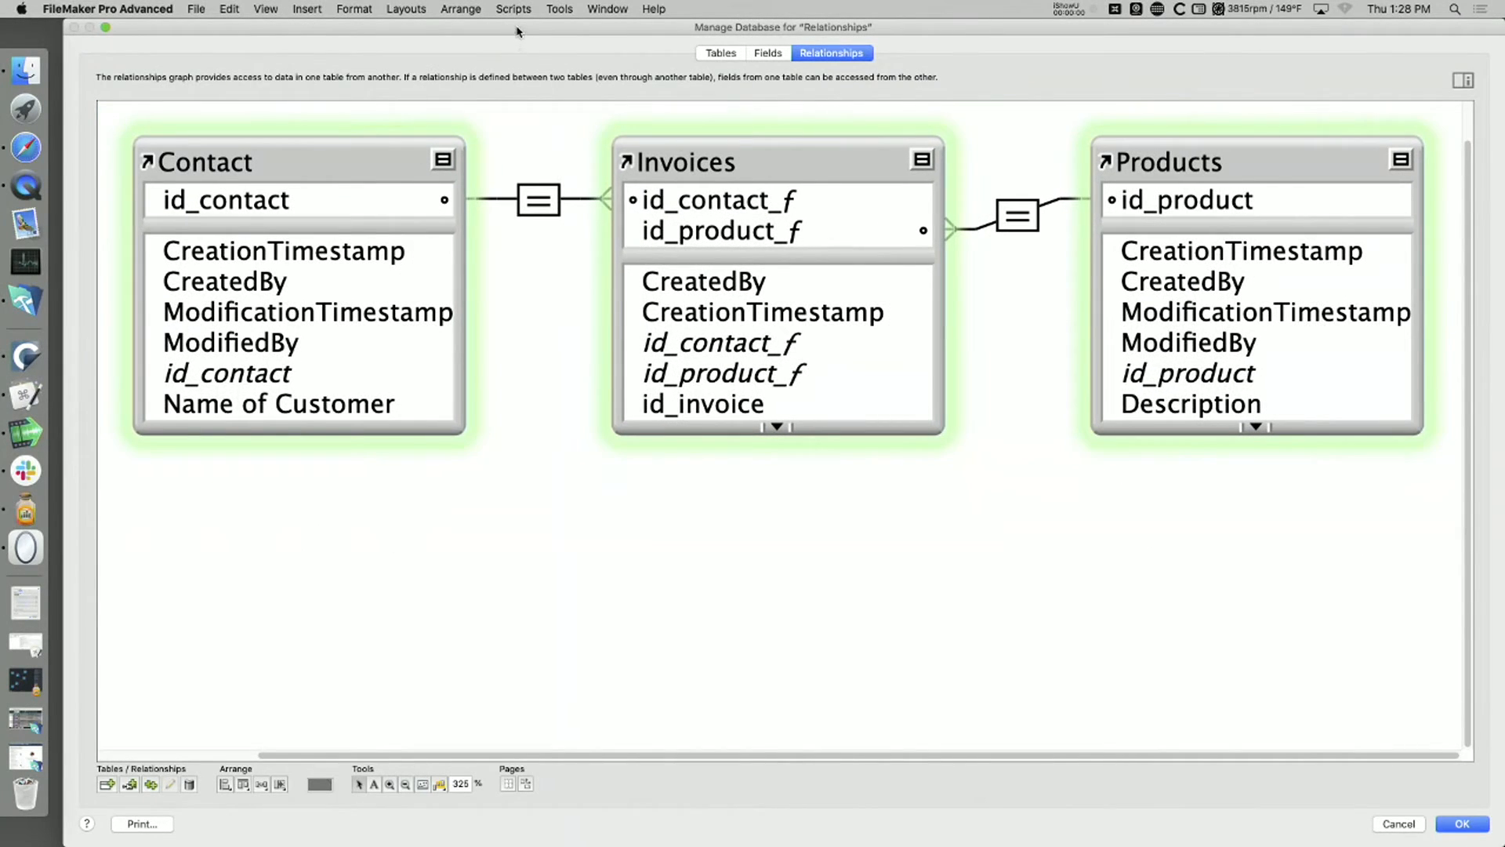
Step: Capture a screenshot of the Contact, Invoices and Products tables in the relationships graph, and close Manage Database discarding its changes
{"action": "left_click_drag", "start_coordinate": [516, 33], "coordinate": [533, 417]}
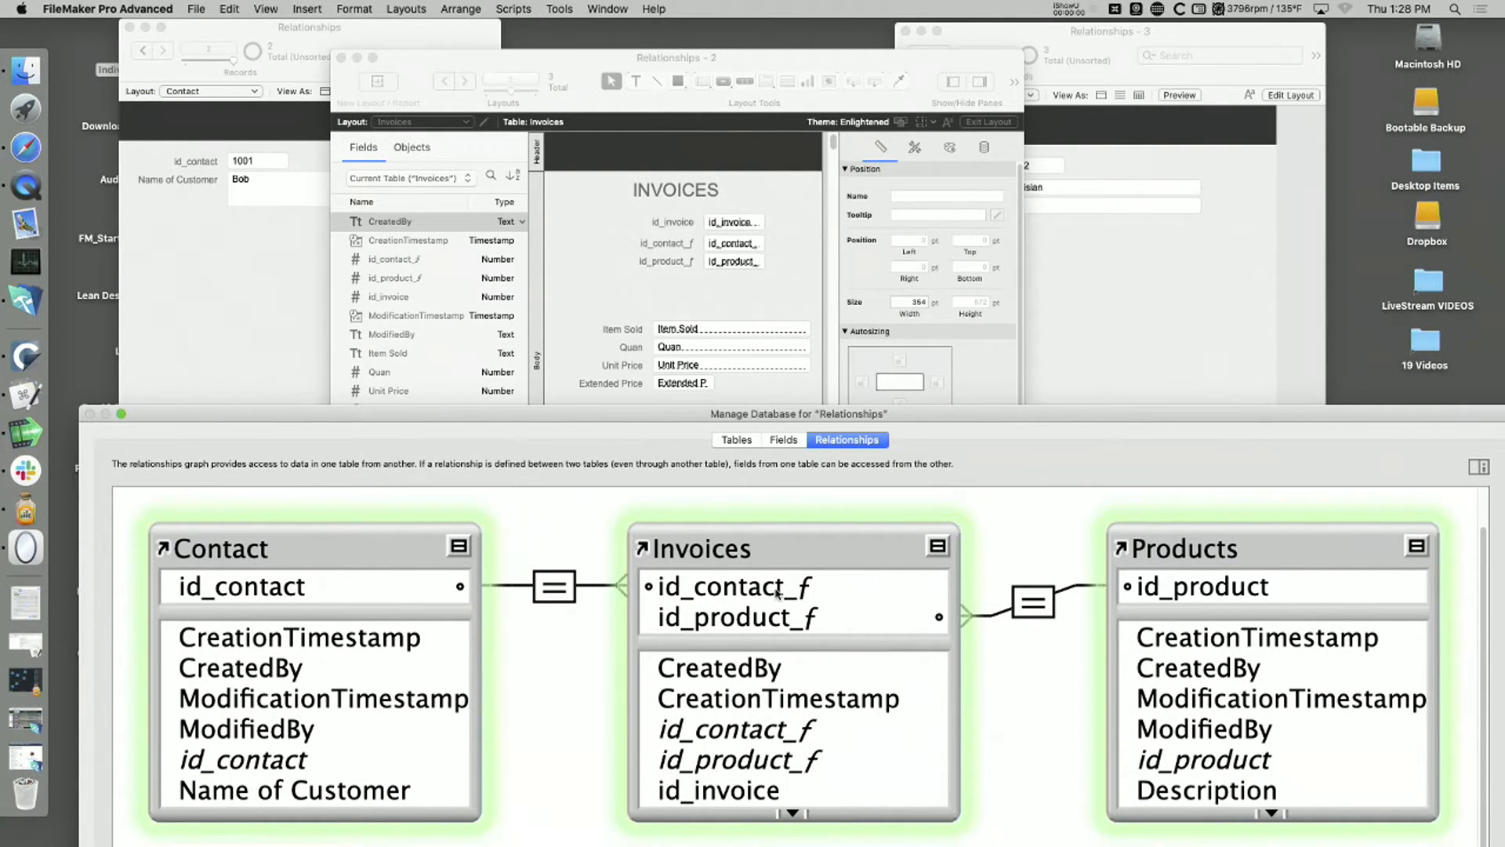
{"action": "double_click", "coordinate": [908, 440]}
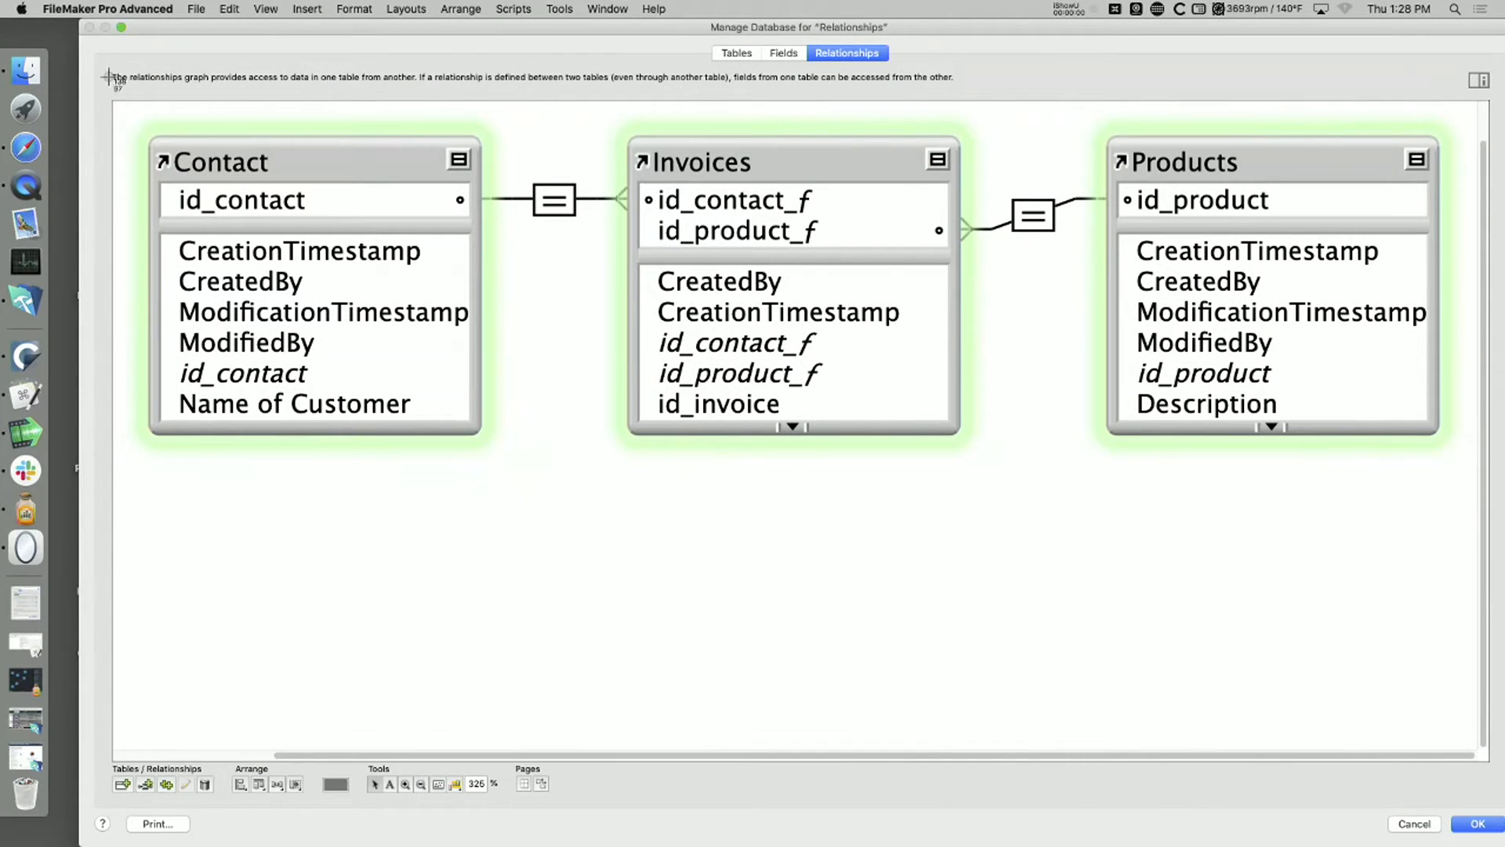
{"action": "left_click_drag", "start_coordinate": [117, 101], "coordinate": [1468, 453]}
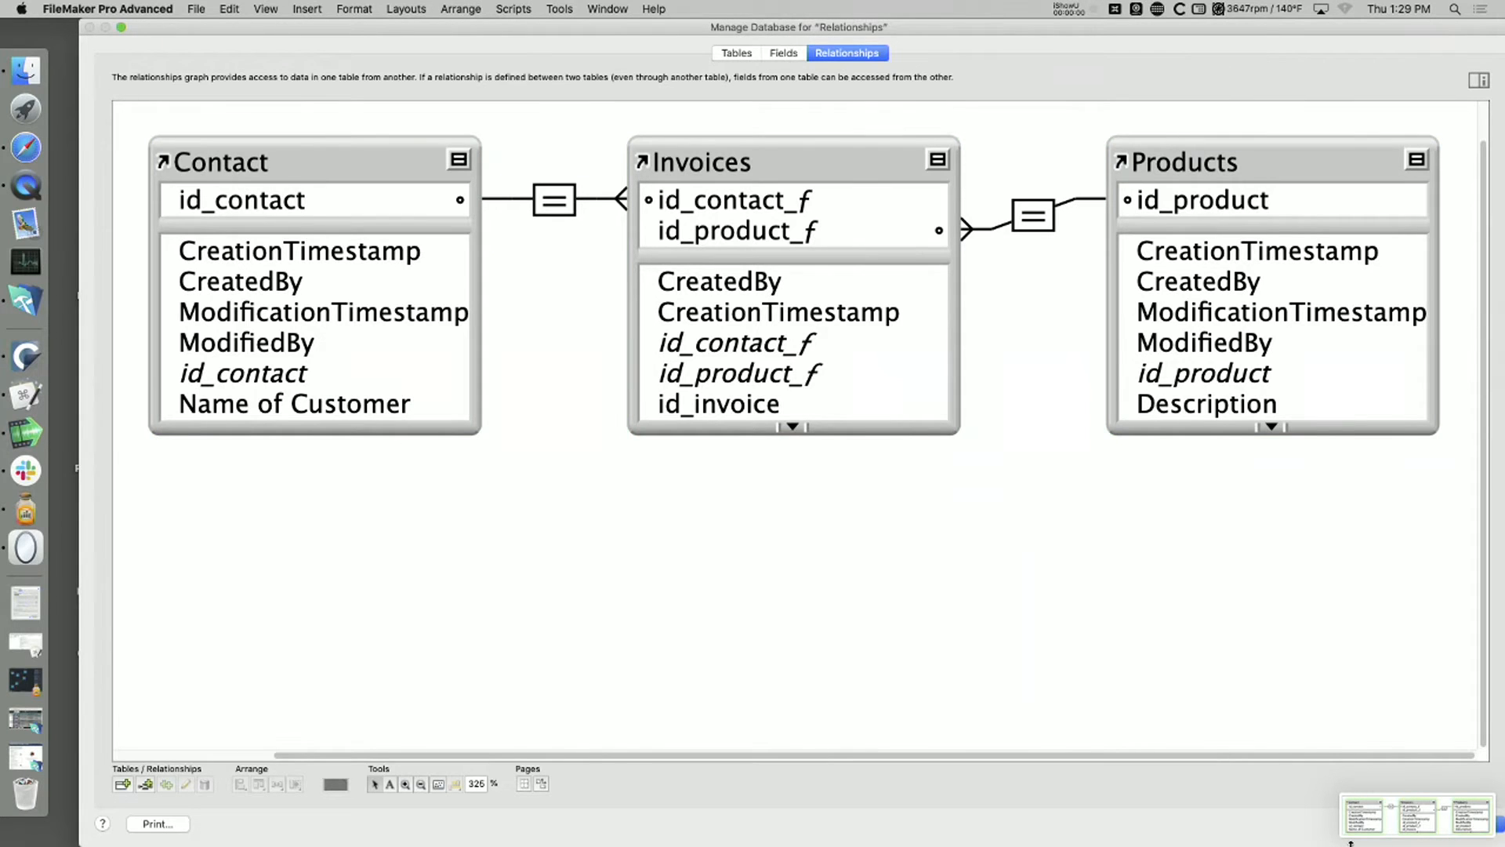
{"action": "key", "text": "Escape"}
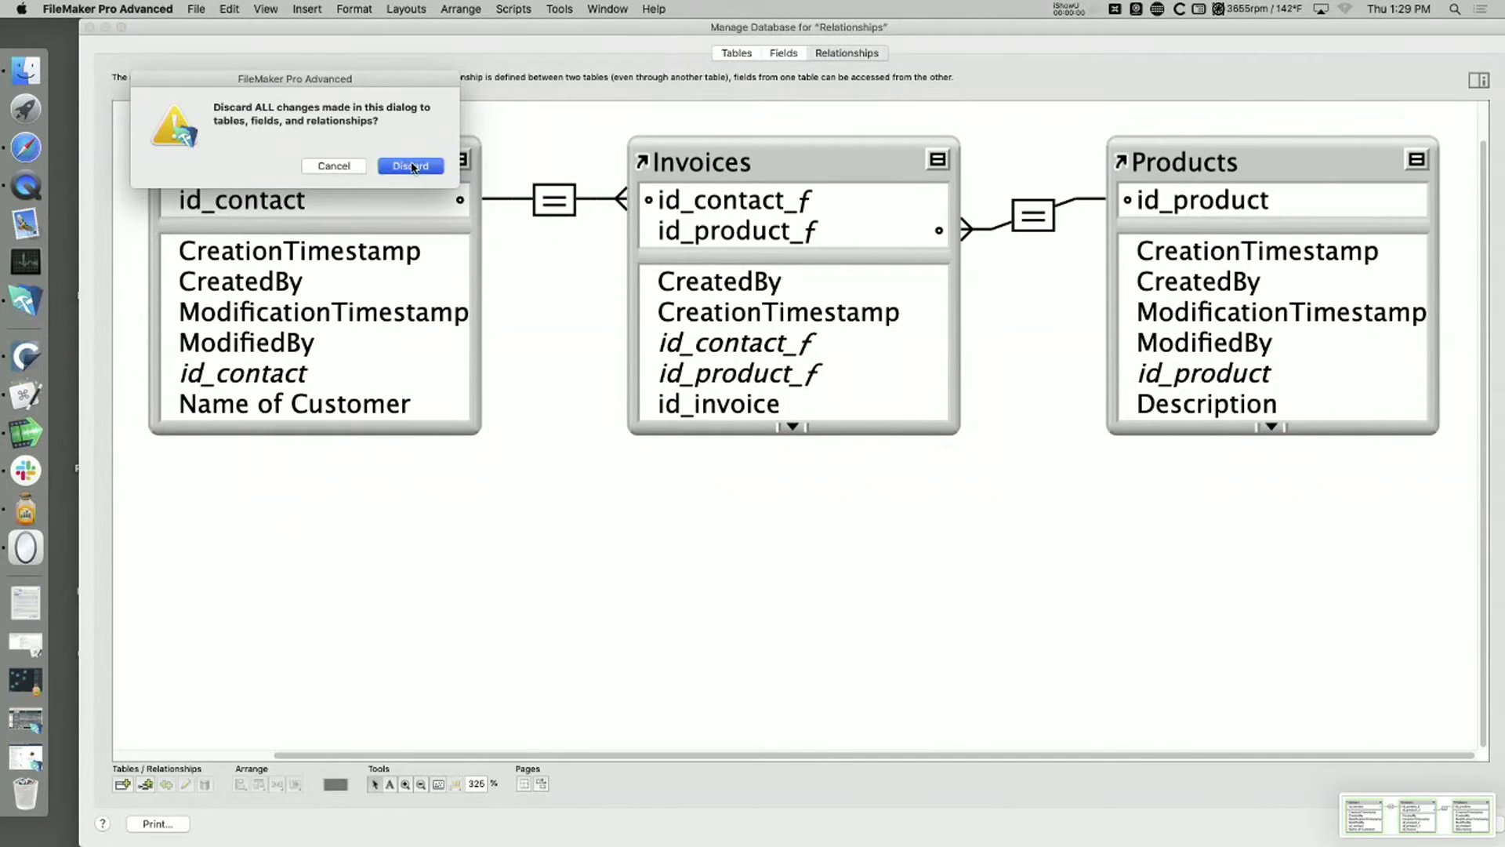
{"action": "left_click", "coordinate": [412, 166]}
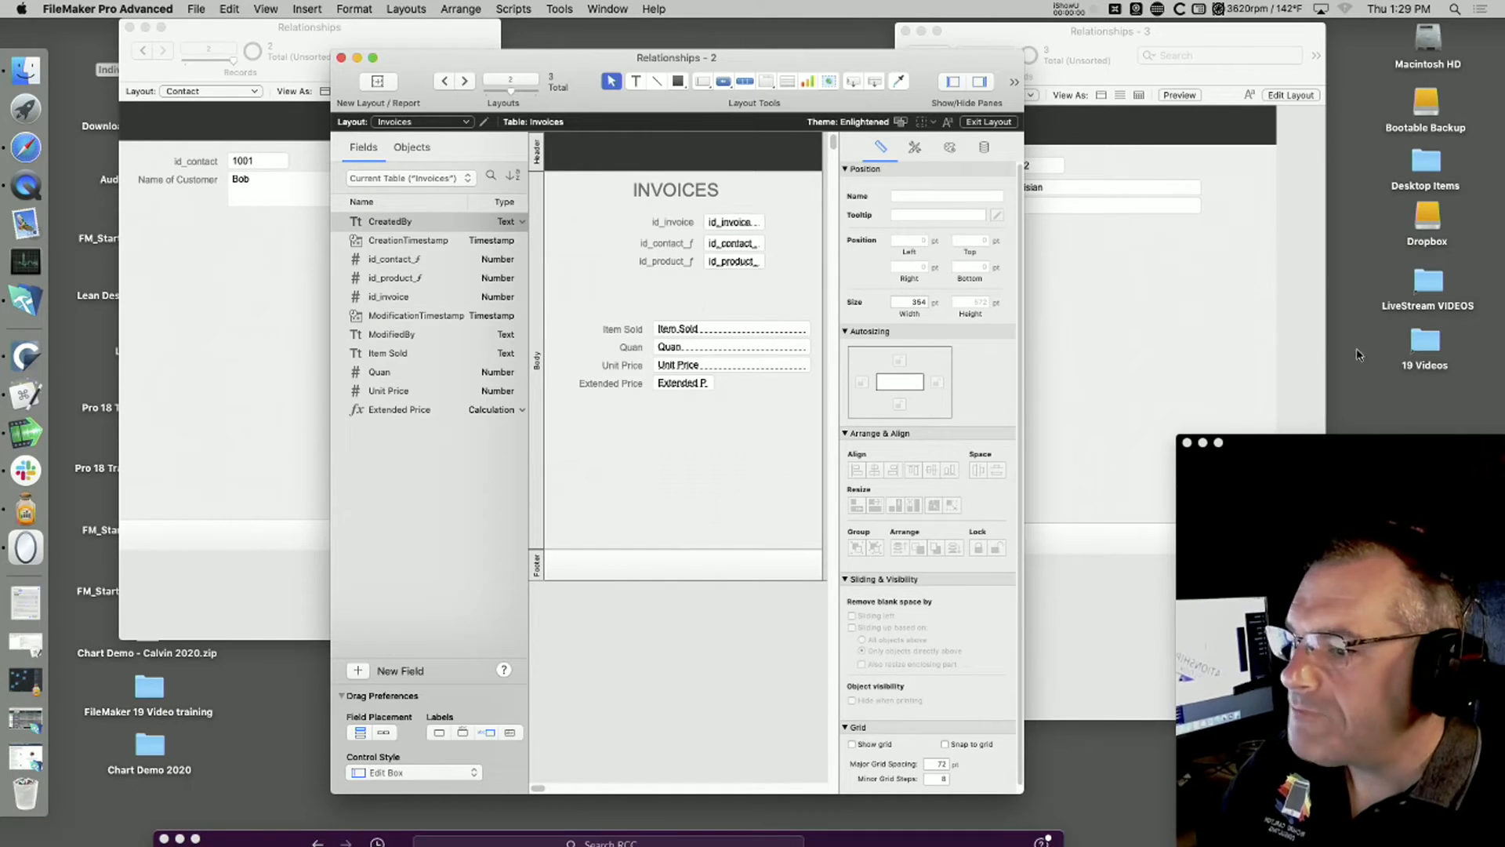
Step: Open the captured graph screenshot in Preview, park its window below the layout windows, and return to the Invoices layout in FileMaker
{"action": "left_click_drag", "start_coordinate": [1421, 446], "coordinate": [1474, 558]}
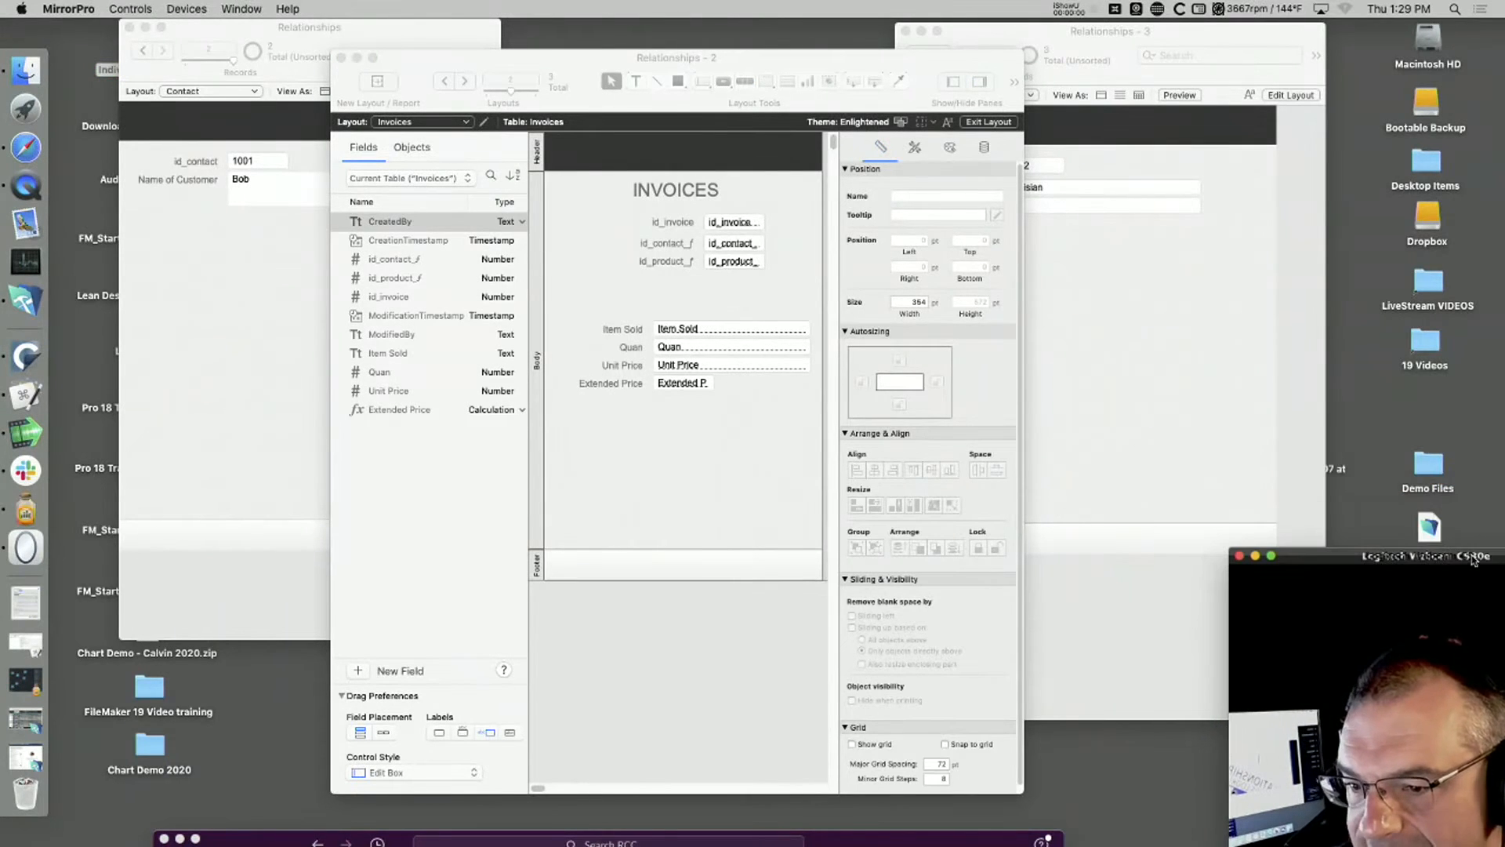
{"action": "left_click_drag", "start_coordinate": [1199, 29], "coordinate": [1126, 24]}
{"action": "left_click_drag", "start_coordinate": [1283, 442], "coordinate": [1325, 45]}
{"action": "double_click", "coordinate": [1323, 45]}
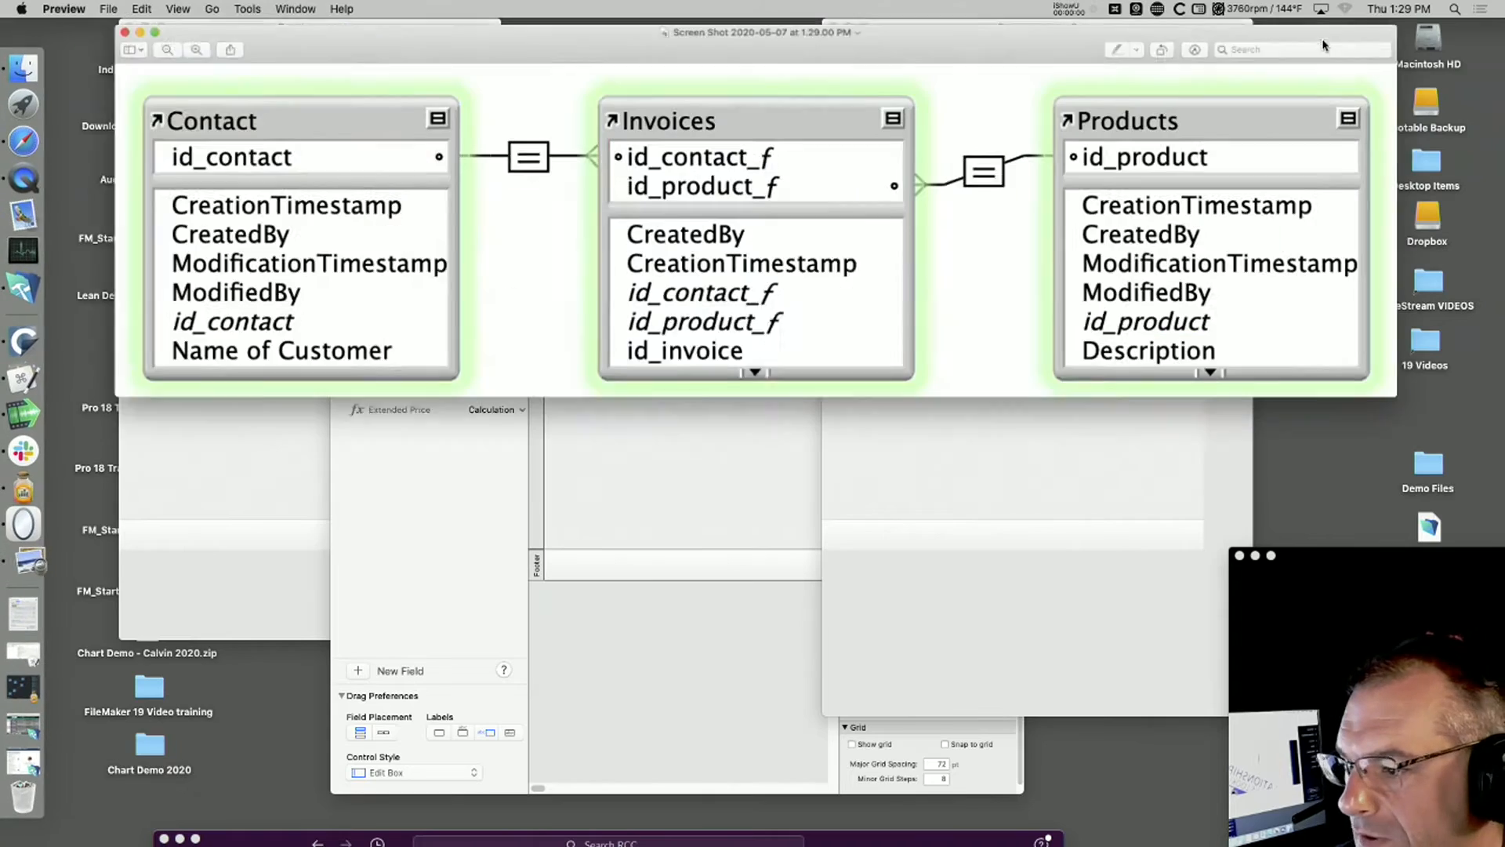
{"action": "left_click_drag", "start_coordinate": [1009, 46], "coordinate": [1009, 486]}
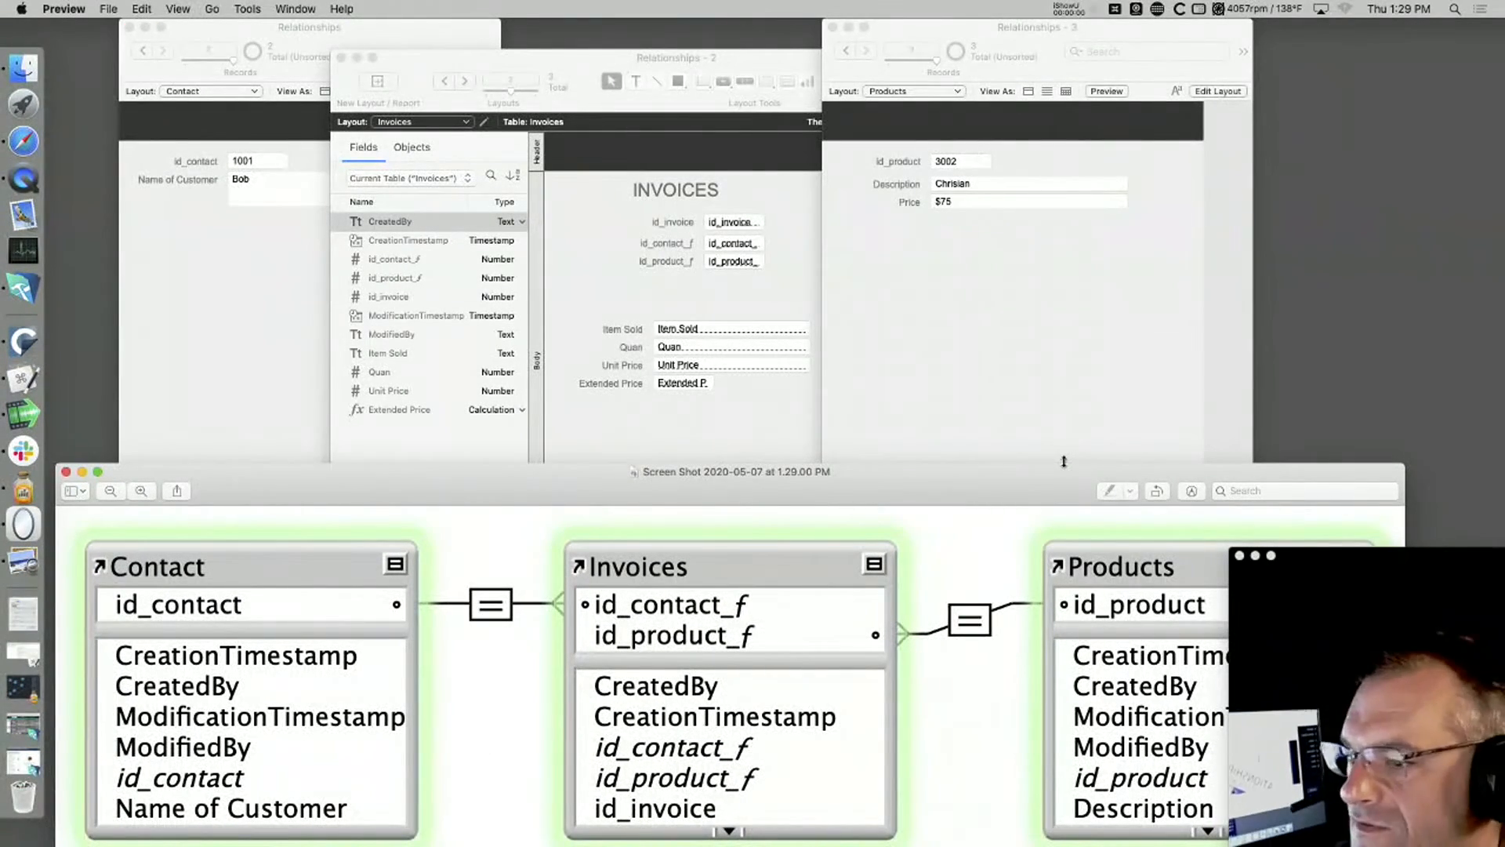
{"action": "left_click_drag", "start_coordinate": [964, 474], "coordinate": [964, 835]}
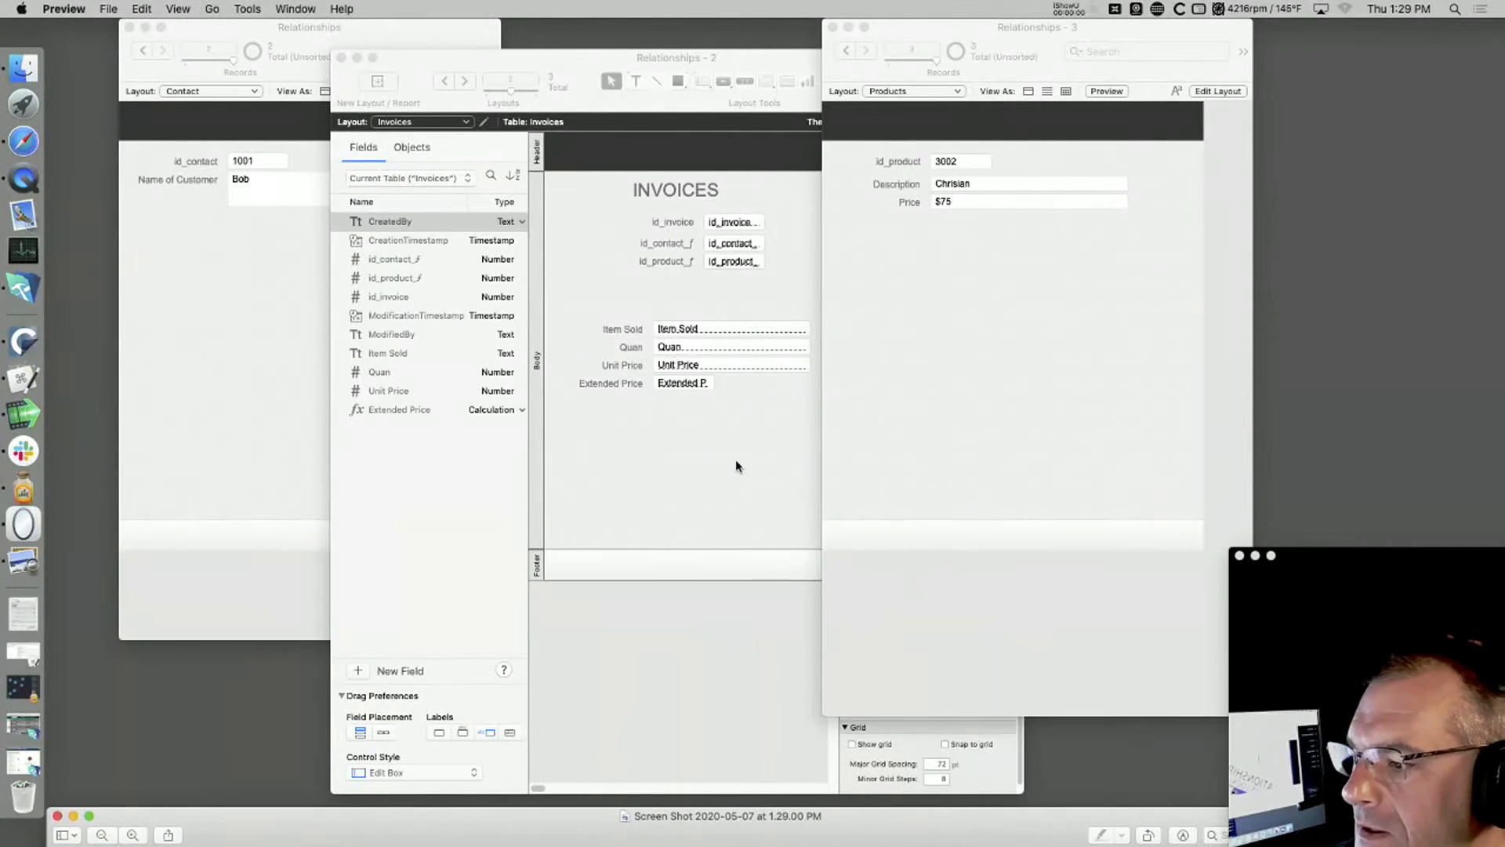
{"action": "left_click", "coordinate": [736, 466]}
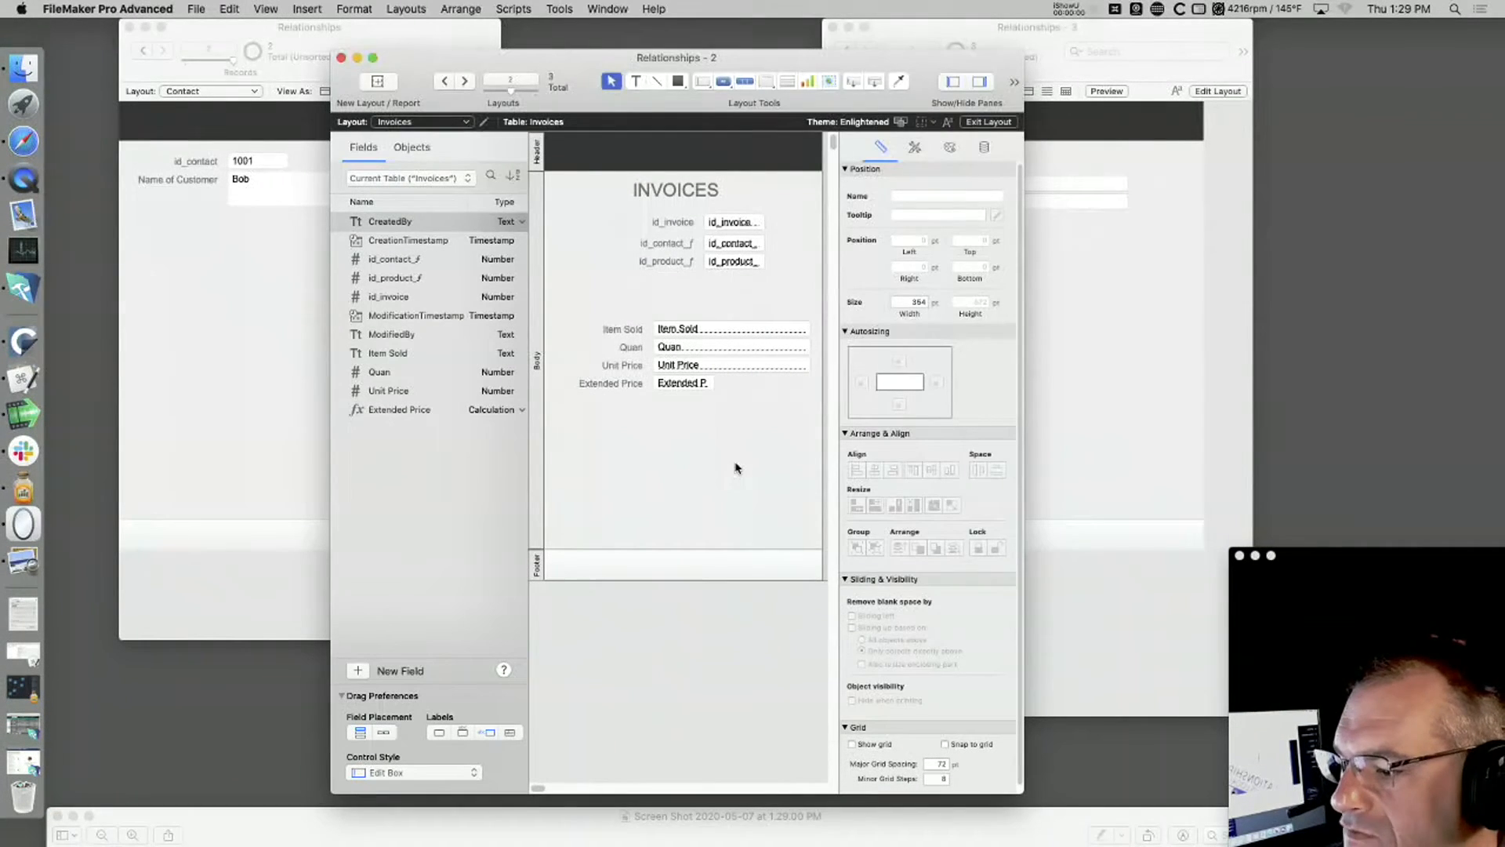
Step: Return Invoices to Browse mode and show the Contact layout in Layout mode with Name of Customer selected, narrowing its window
{"action": "left_click", "coordinate": [675, 332]}
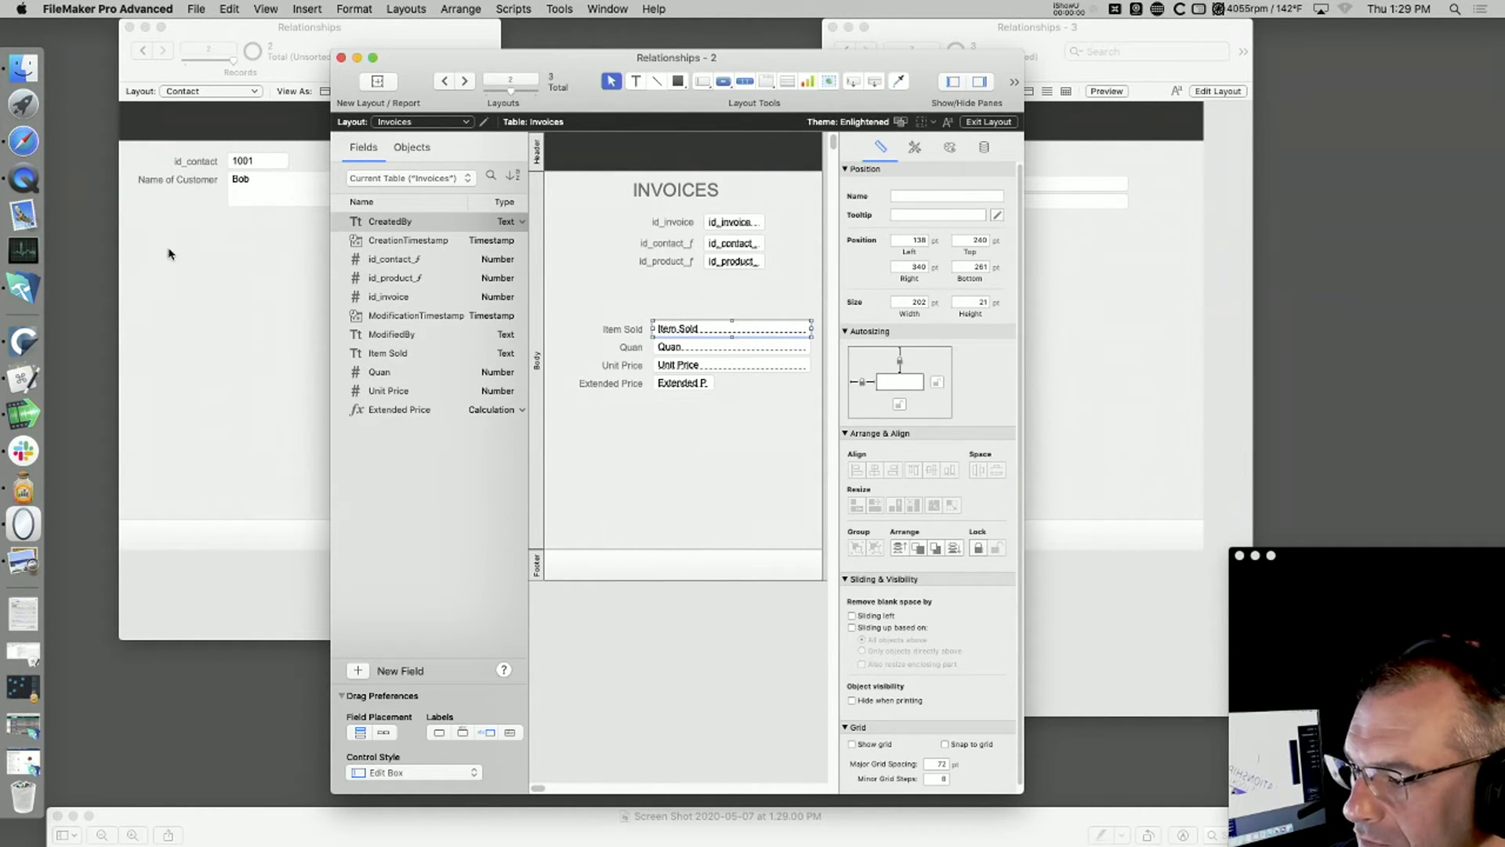
{"action": "key", "text": "super+b"}
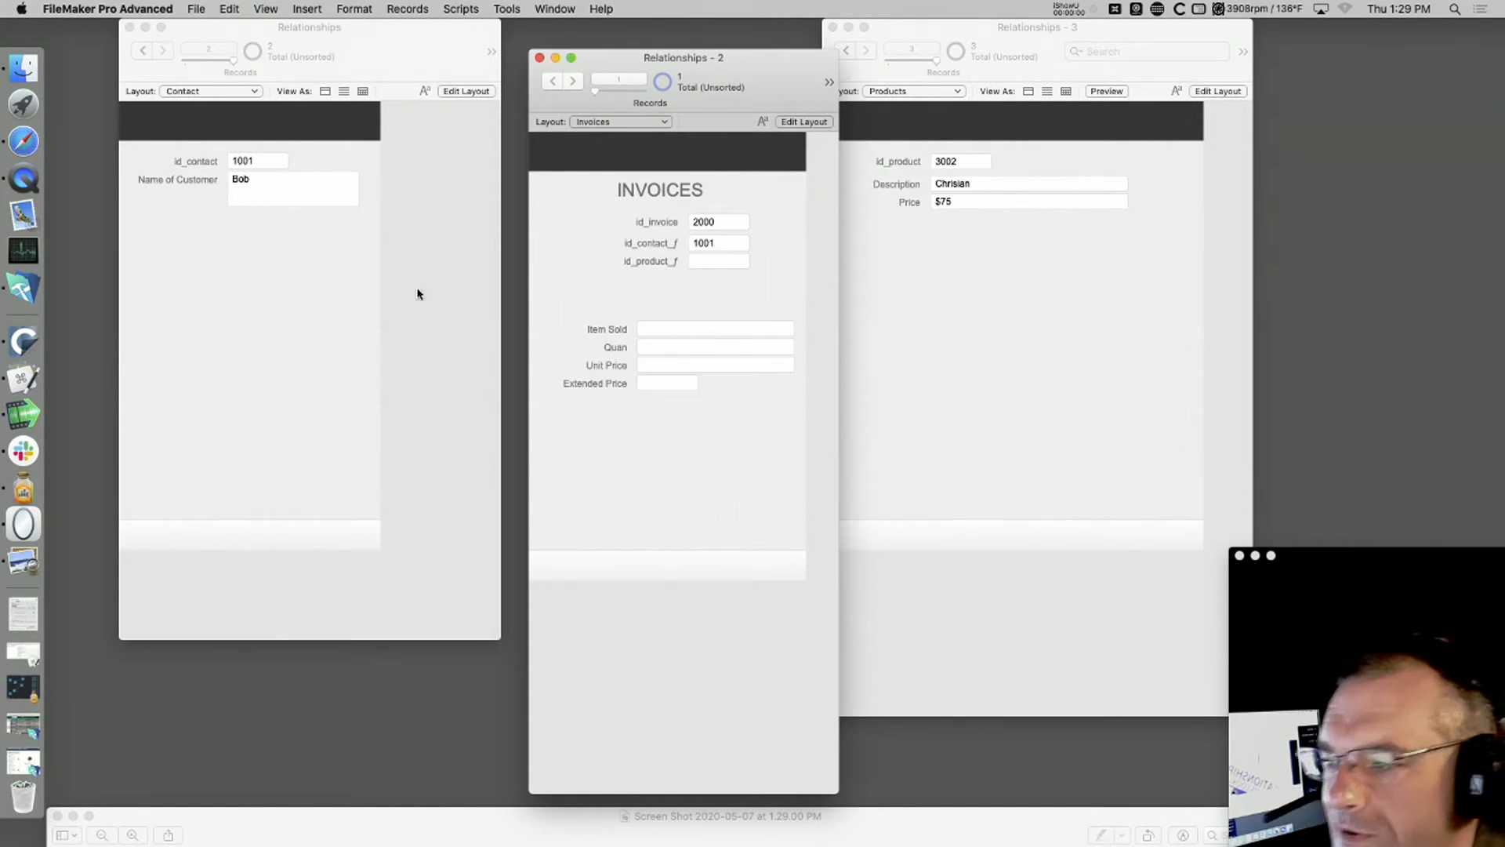
{"action": "left_click", "coordinate": [352, 284]}
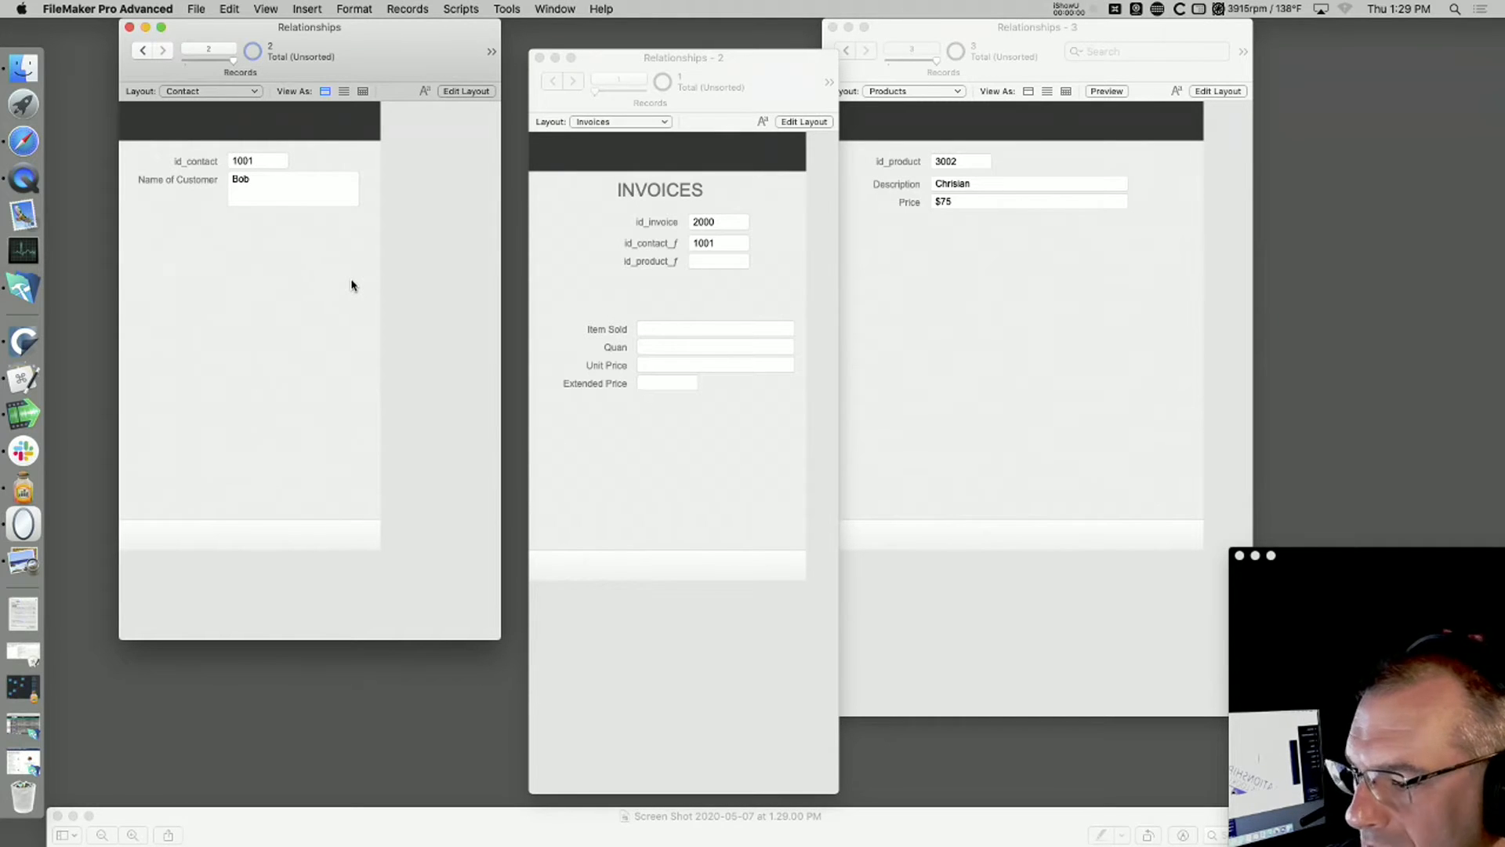
{"action": "key", "text": "super+l"}
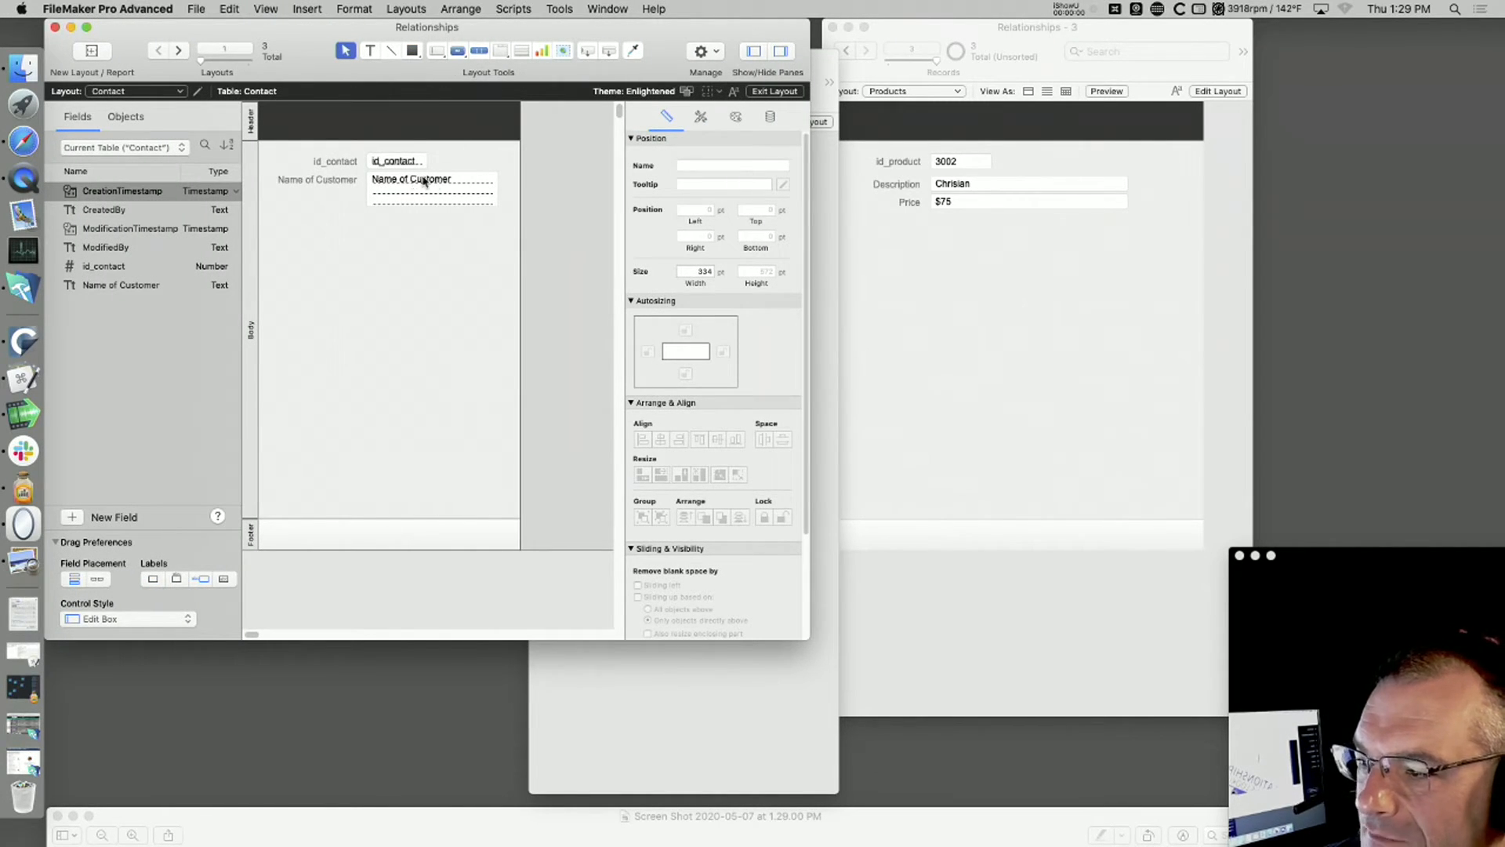
{"action": "left_click", "coordinate": [447, 192]}
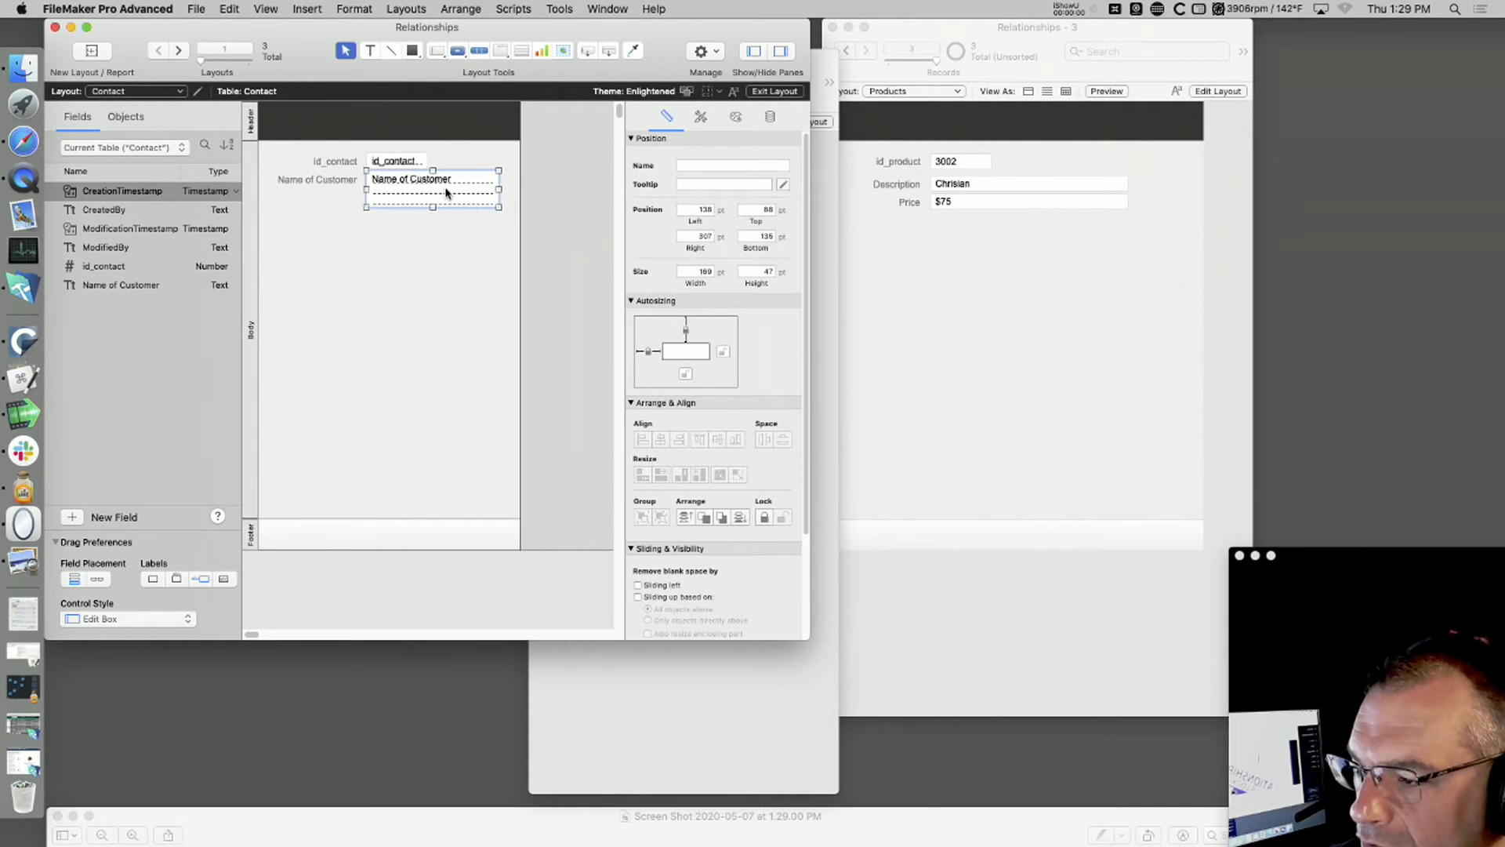
{"action": "left_click_drag", "start_coordinate": [808, 635], "coordinate": [576, 633]}
Step: In the Invoices layout, place the related Name of Customer field from the Contact table in the gap above Item Sold
{"action": "left_click", "coordinate": [770, 562]}
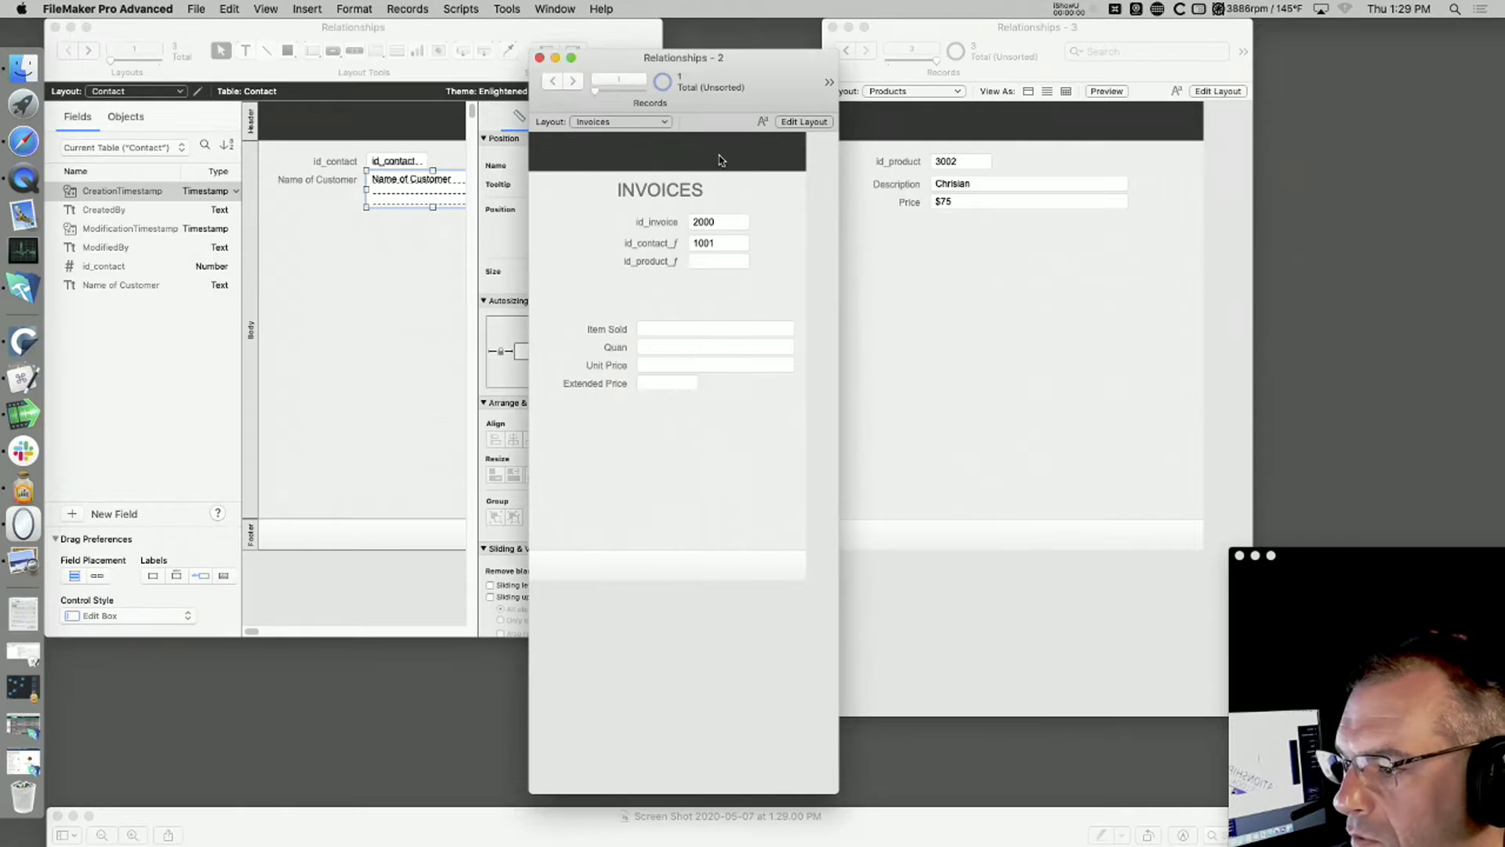
{"action": "key", "text": "super+l"}
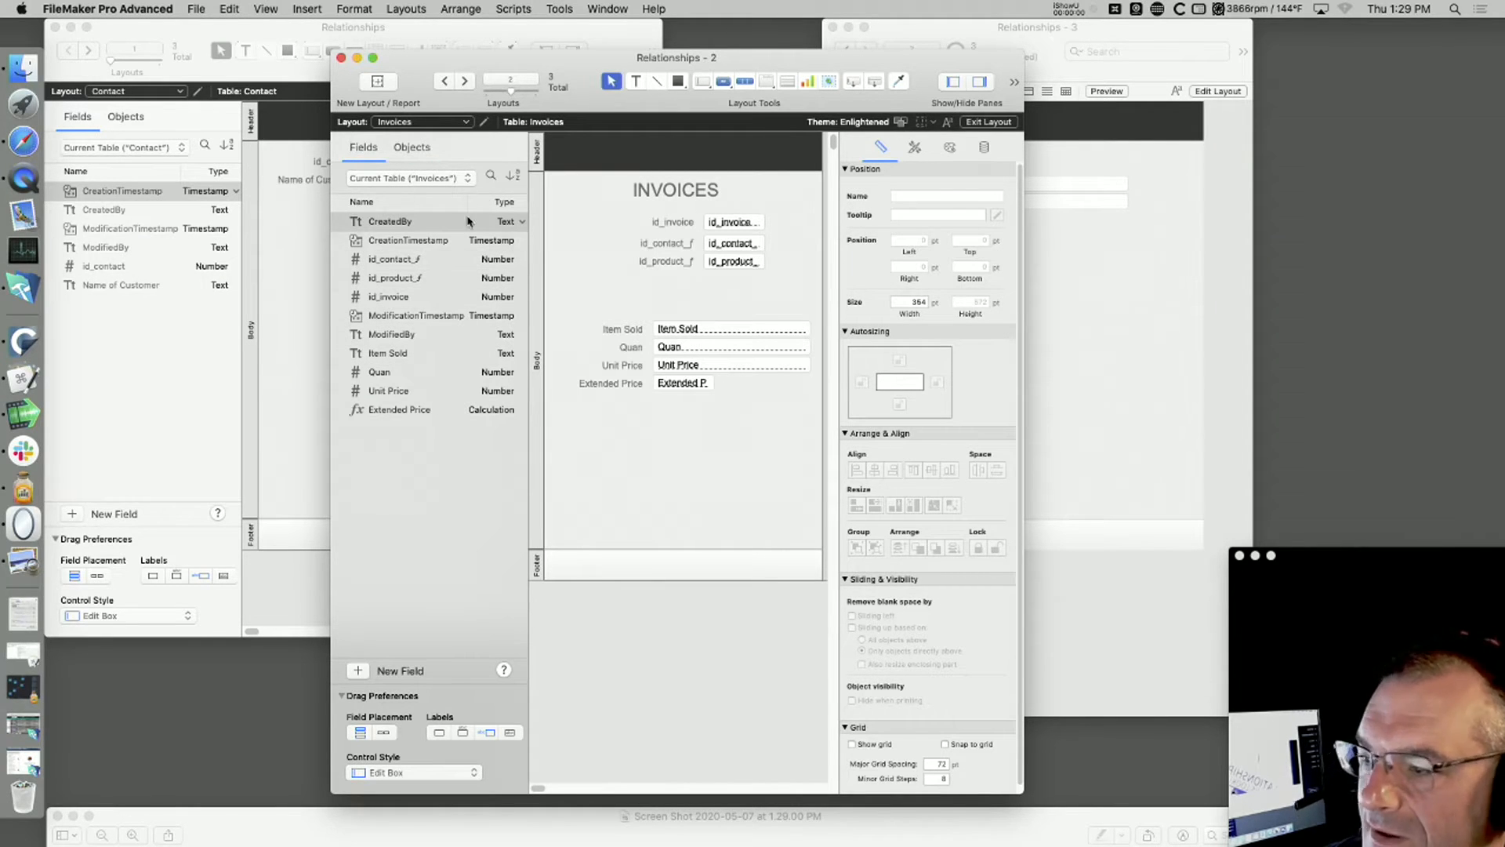
{"action": "left_click", "coordinate": [418, 151]}
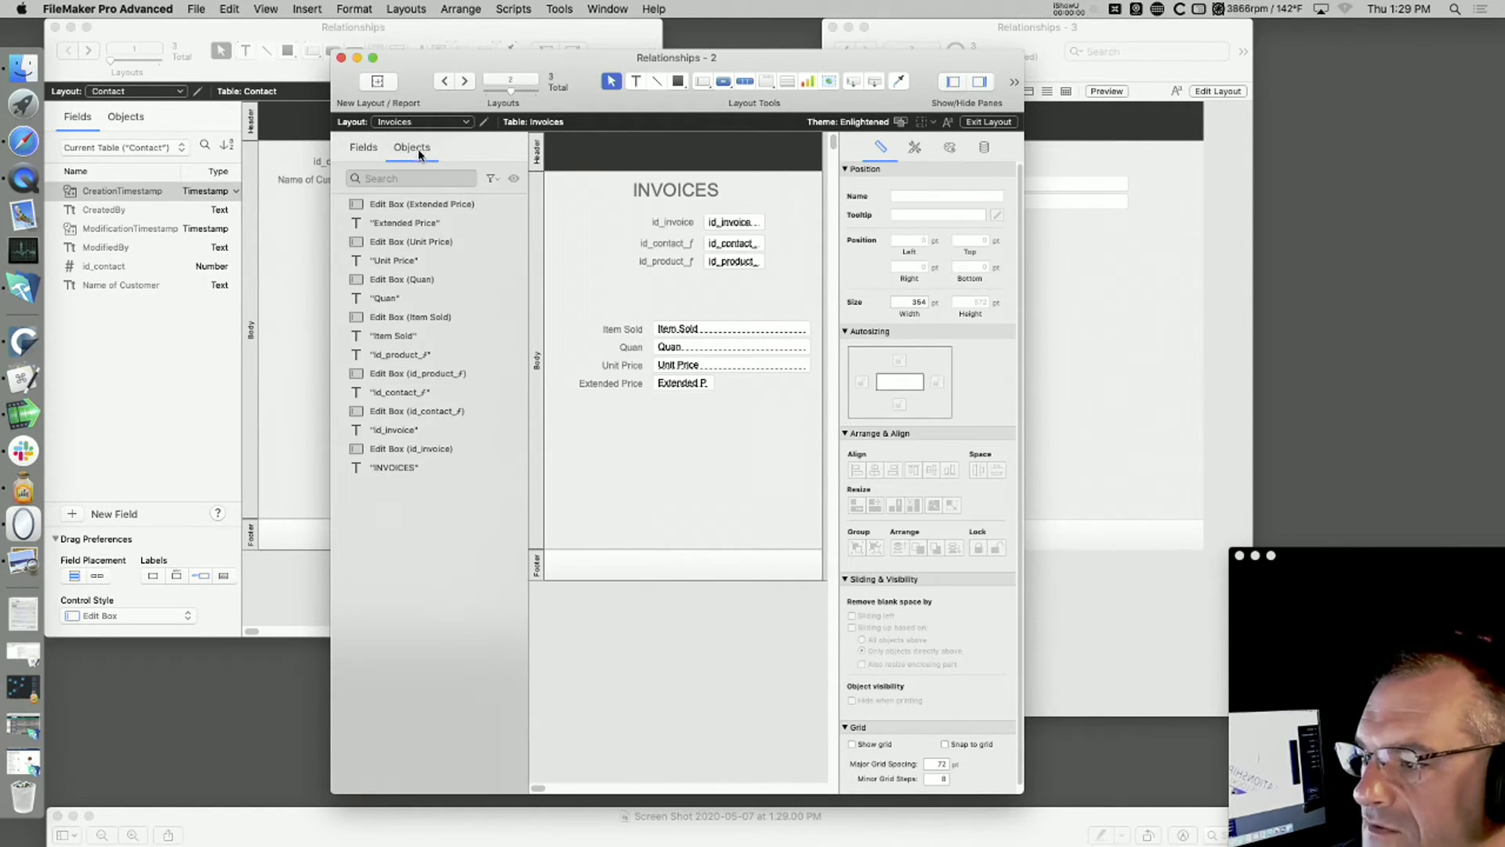
{"action": "left_click", "coordinate": [353, 147]}
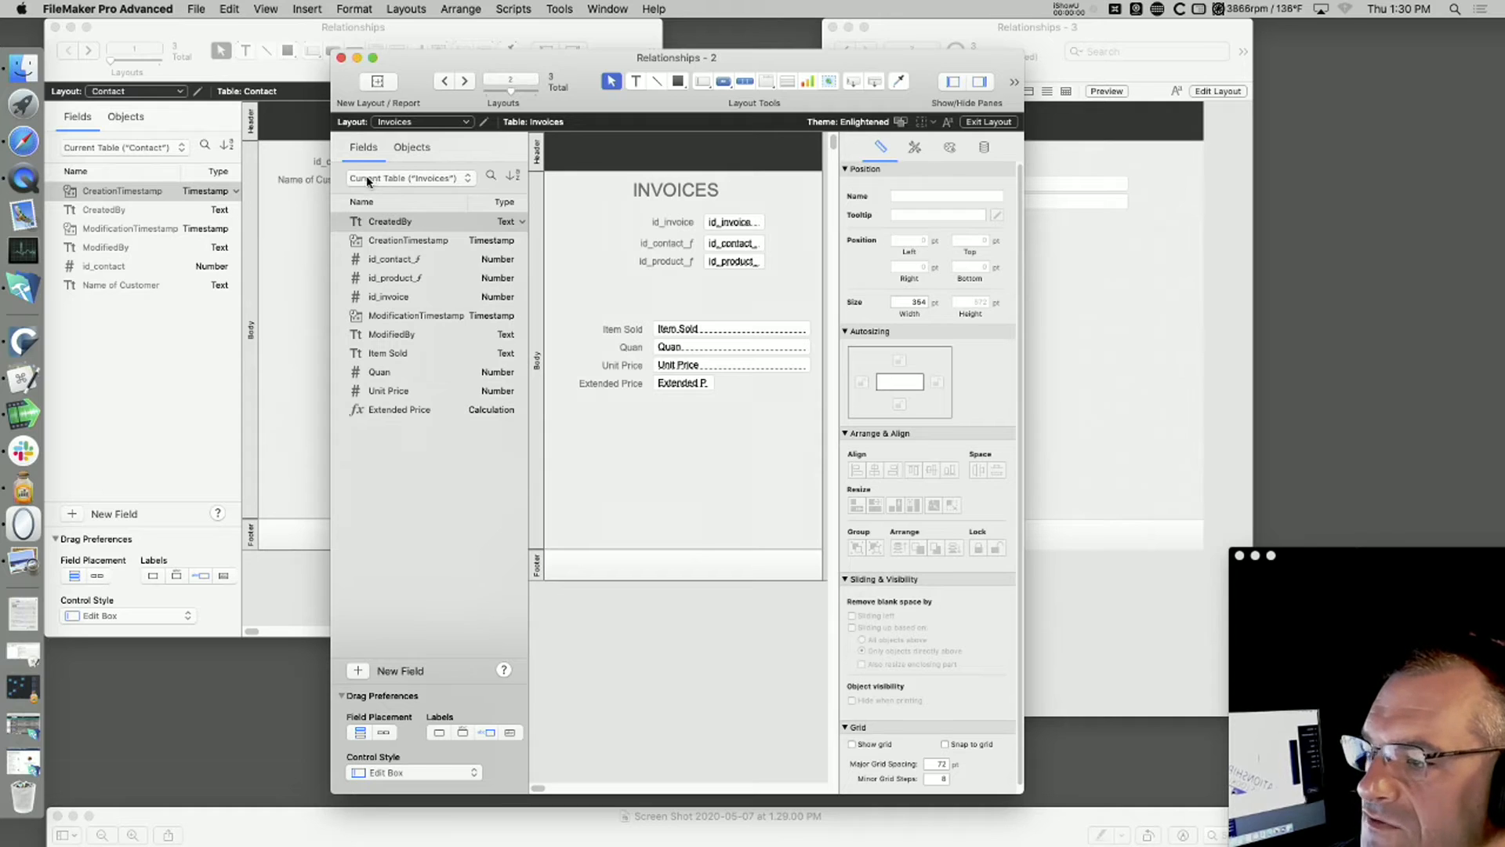
{"action": "left_click", "coordinate": [368, 180]}
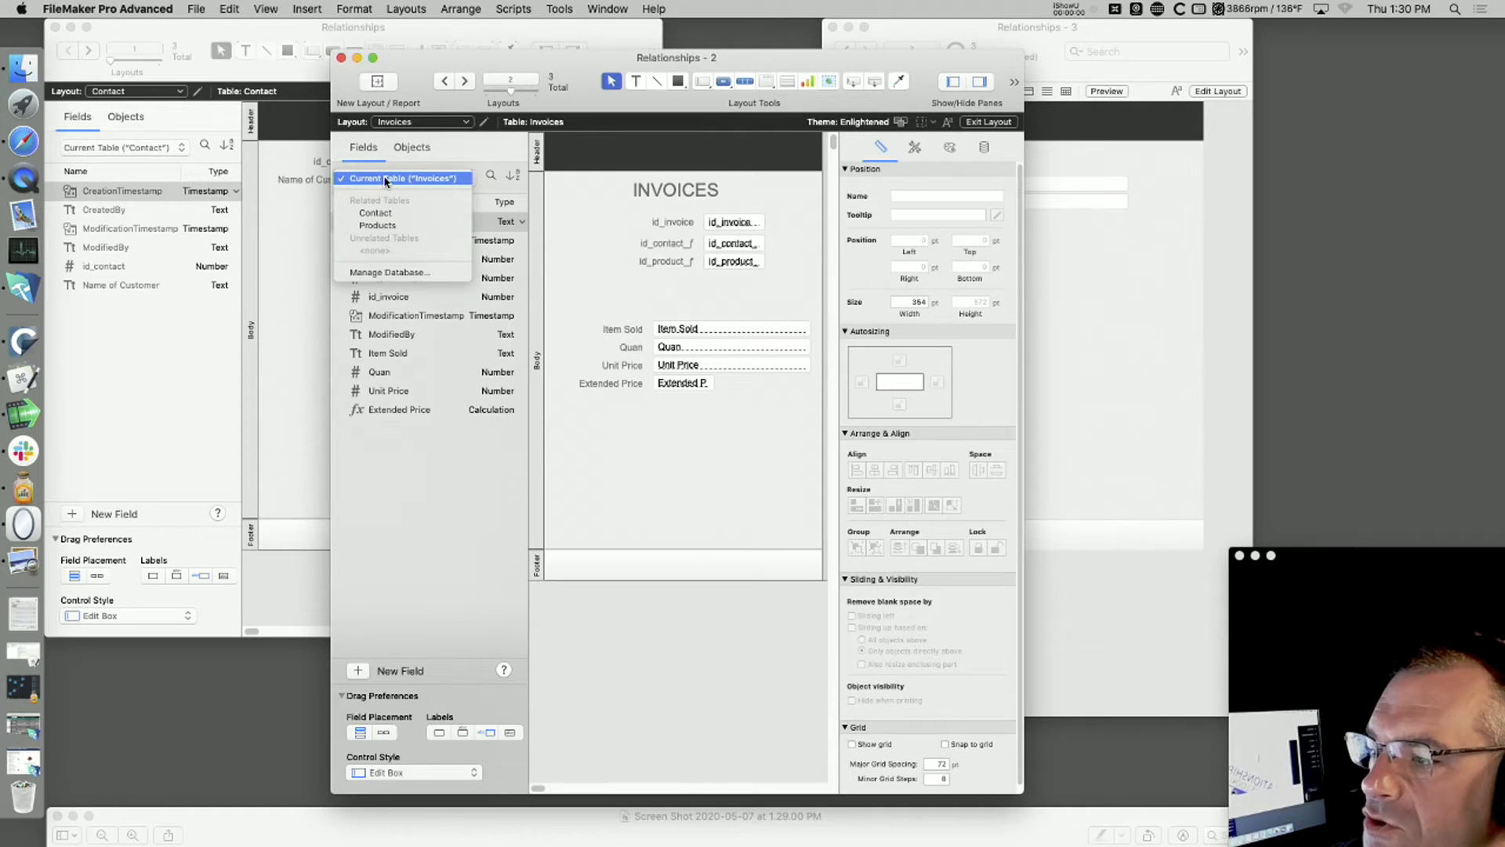
{"action": "left_click", "coordinate": [417, 215]}
{"action": "left_click_drag", "start_coordinate": [407, 321], "coordinate": [715, 321]}
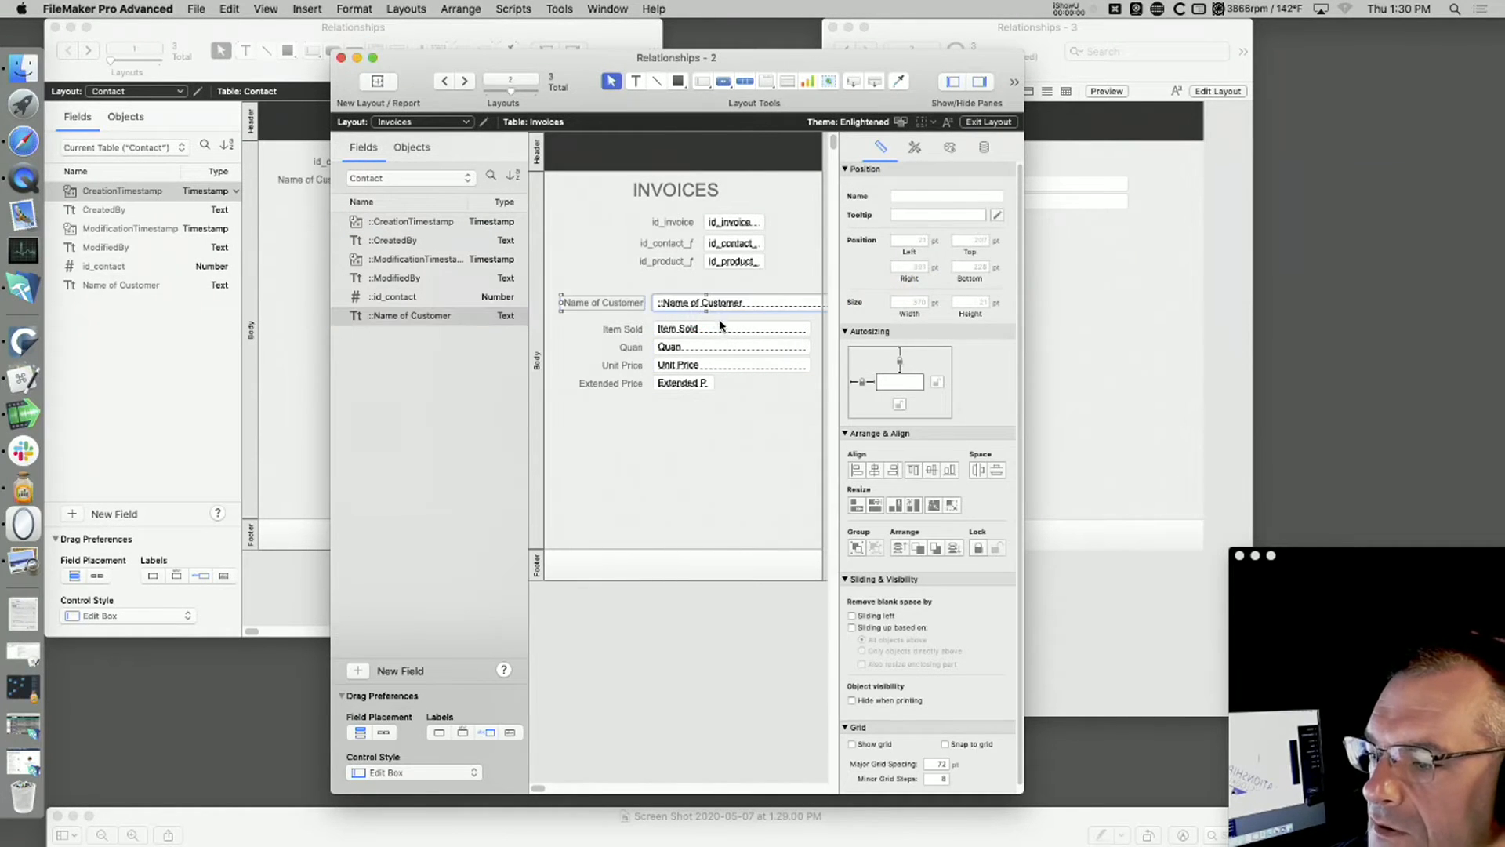
Step: In Browse mode, change the invoice's id_contact_ƒ to the other contact's ID and commit the record
{"action": "key", "text": "super+b"}
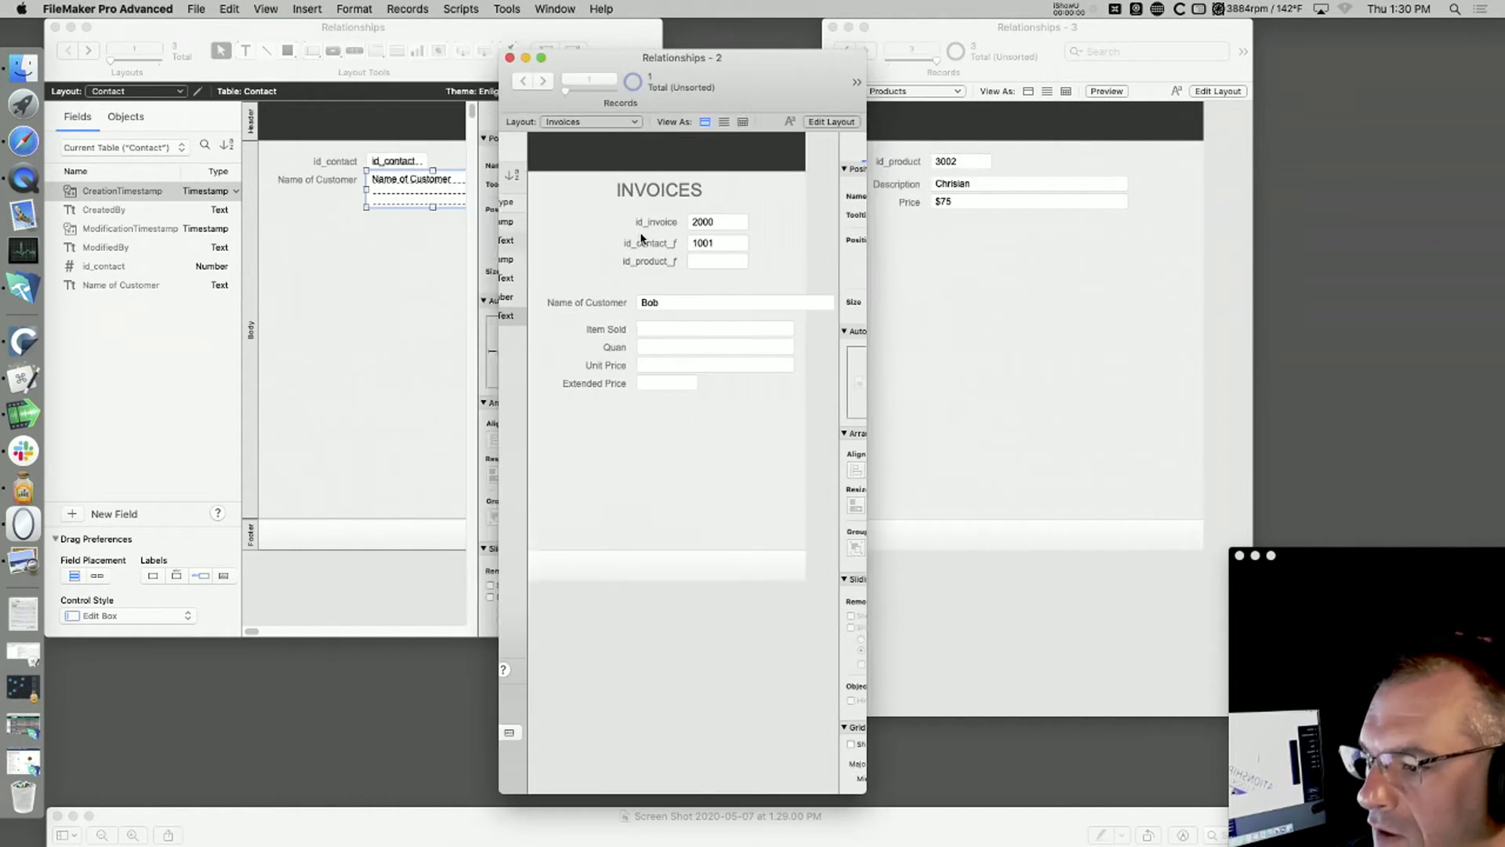
{"action": "left_click", "coordinate": [722, 242]}
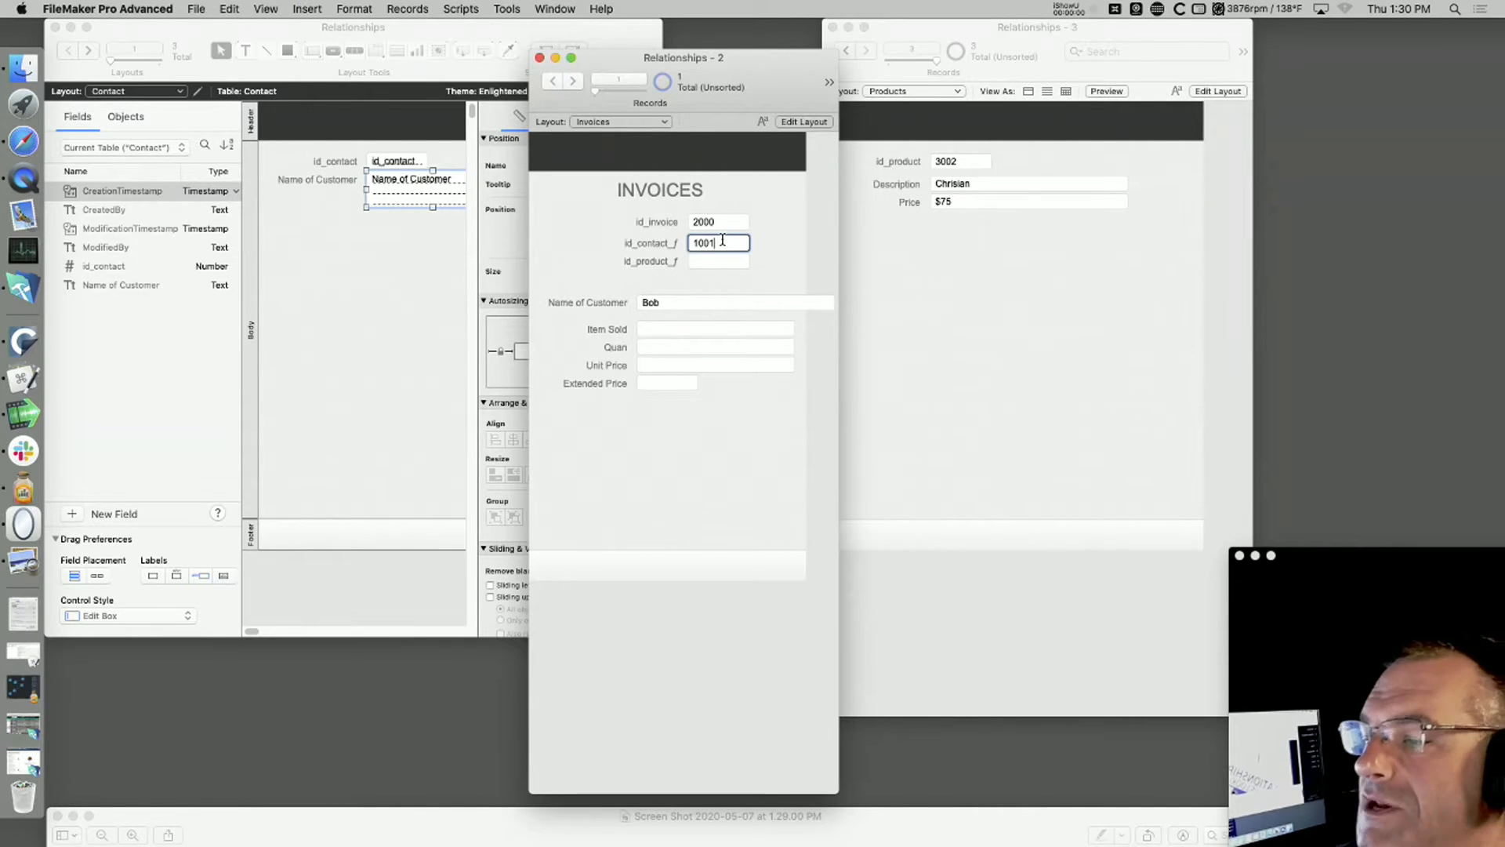
{"action": "type", "text": "0"}
{"action": "left_click", "coordinate": [803, 239]}
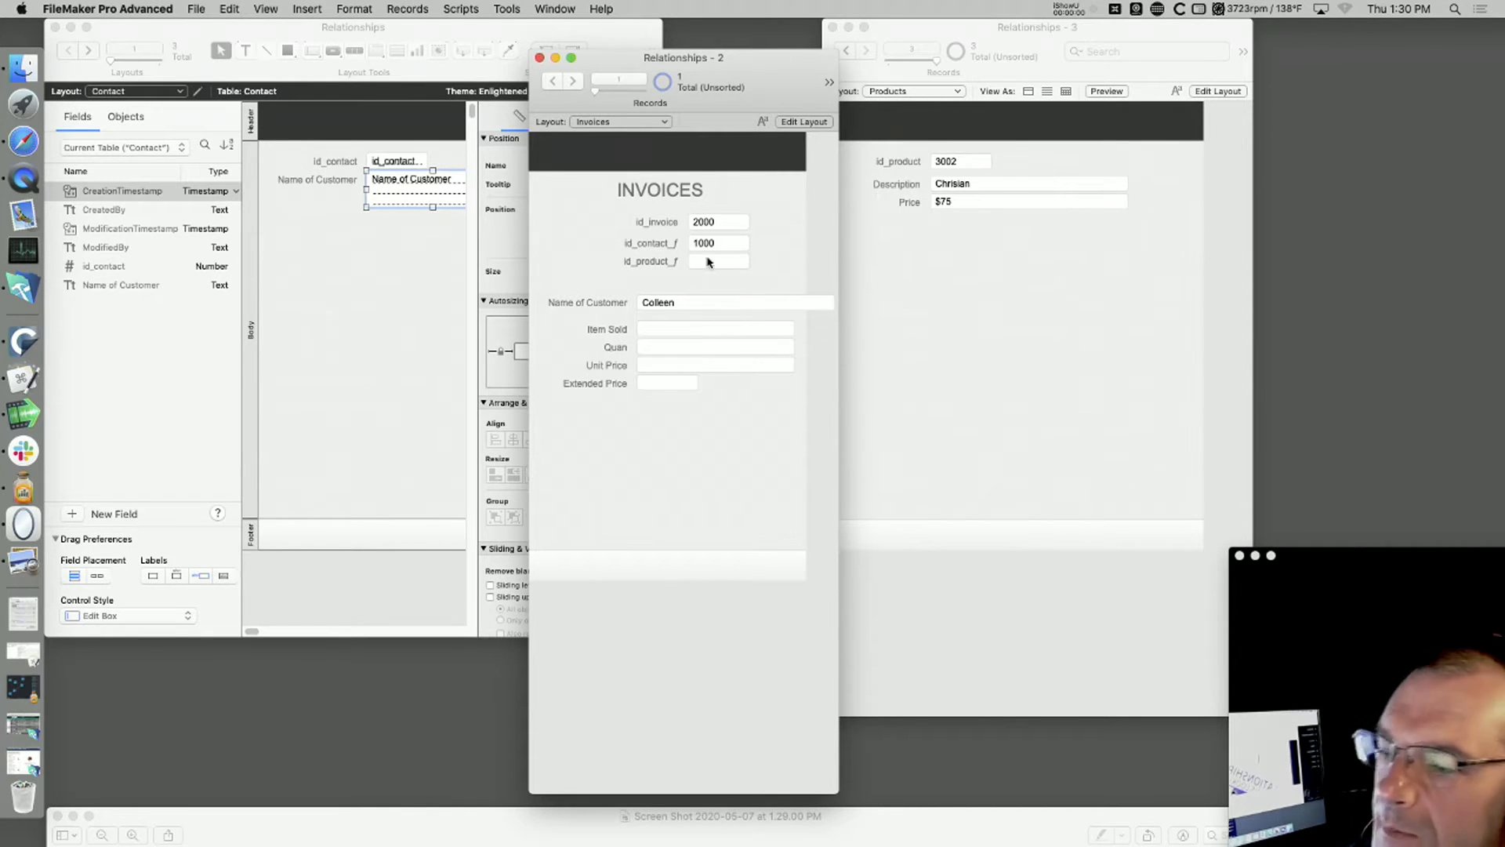
Step: Return the Contact window to Browse mode, and enter 3002 in the invoice's id_product_ƒ and commit it
{"action": "left_click", "coordinate": [408, 297]}
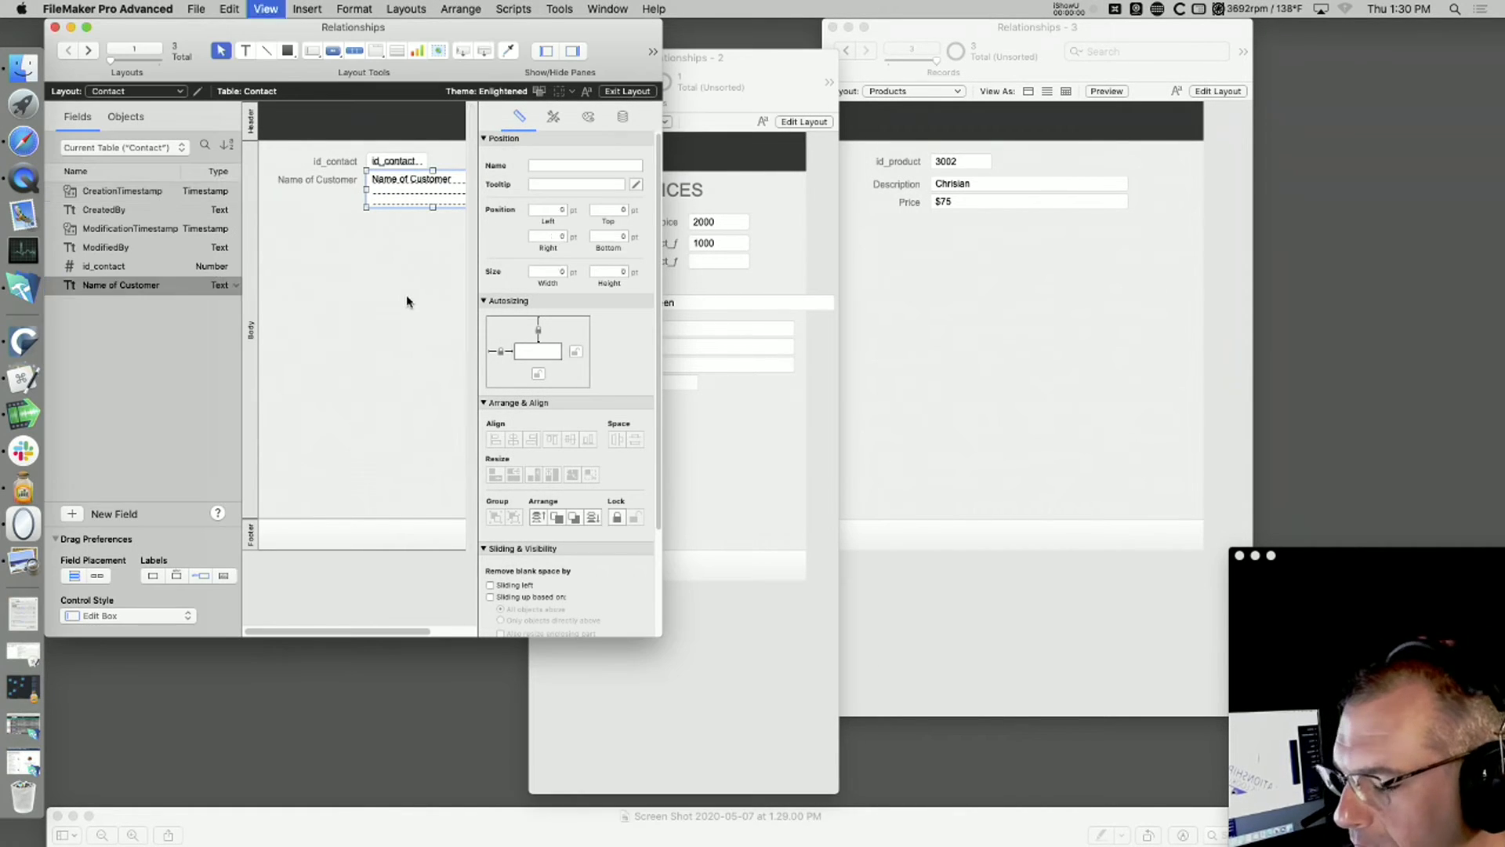
{"action": "key", "text": "super+b"}
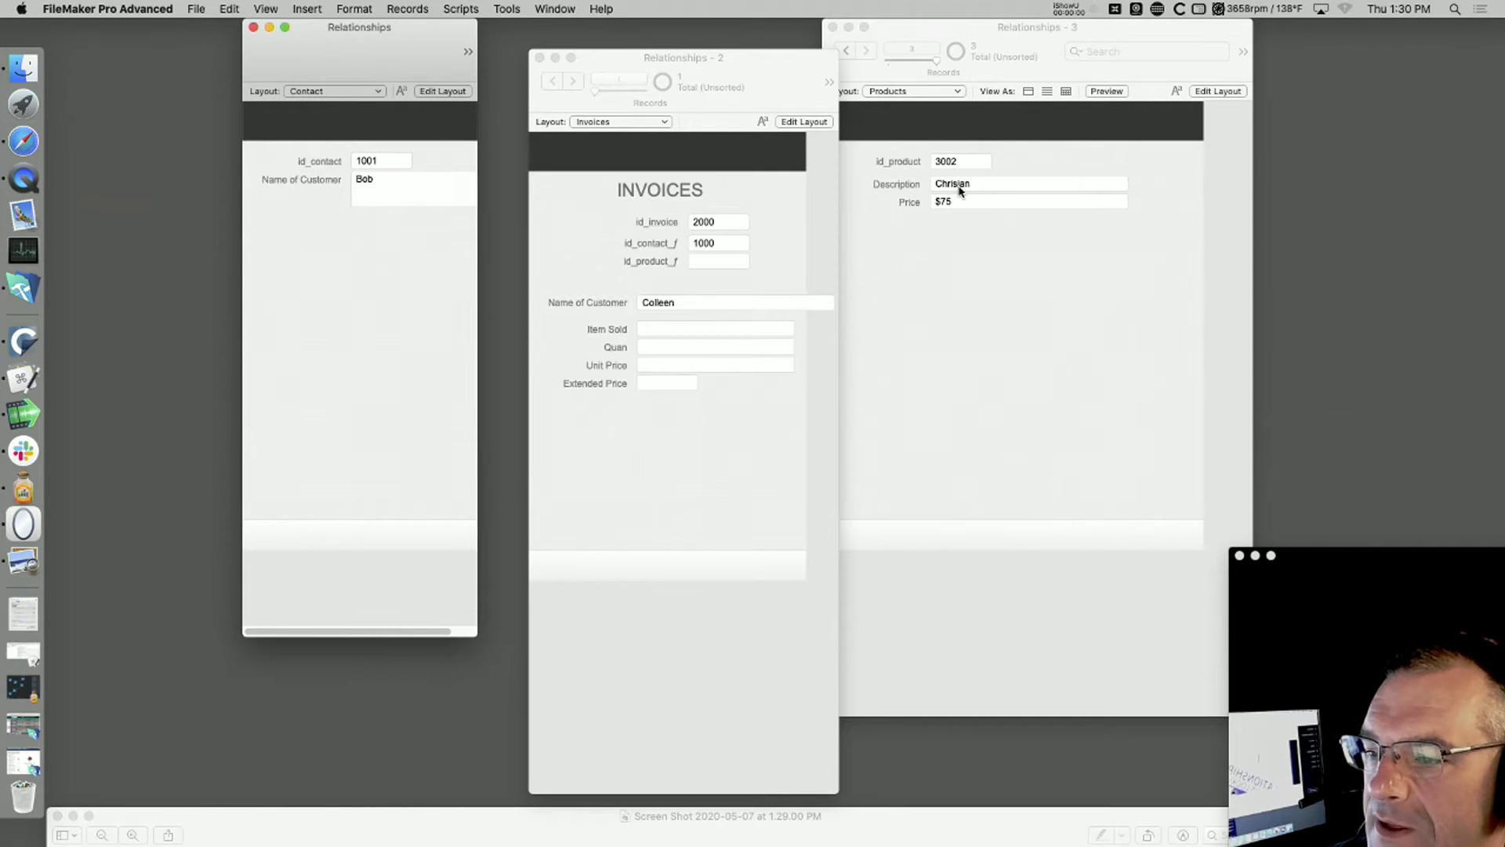
{"action": "left_click", "coordinate": [702, 264]}
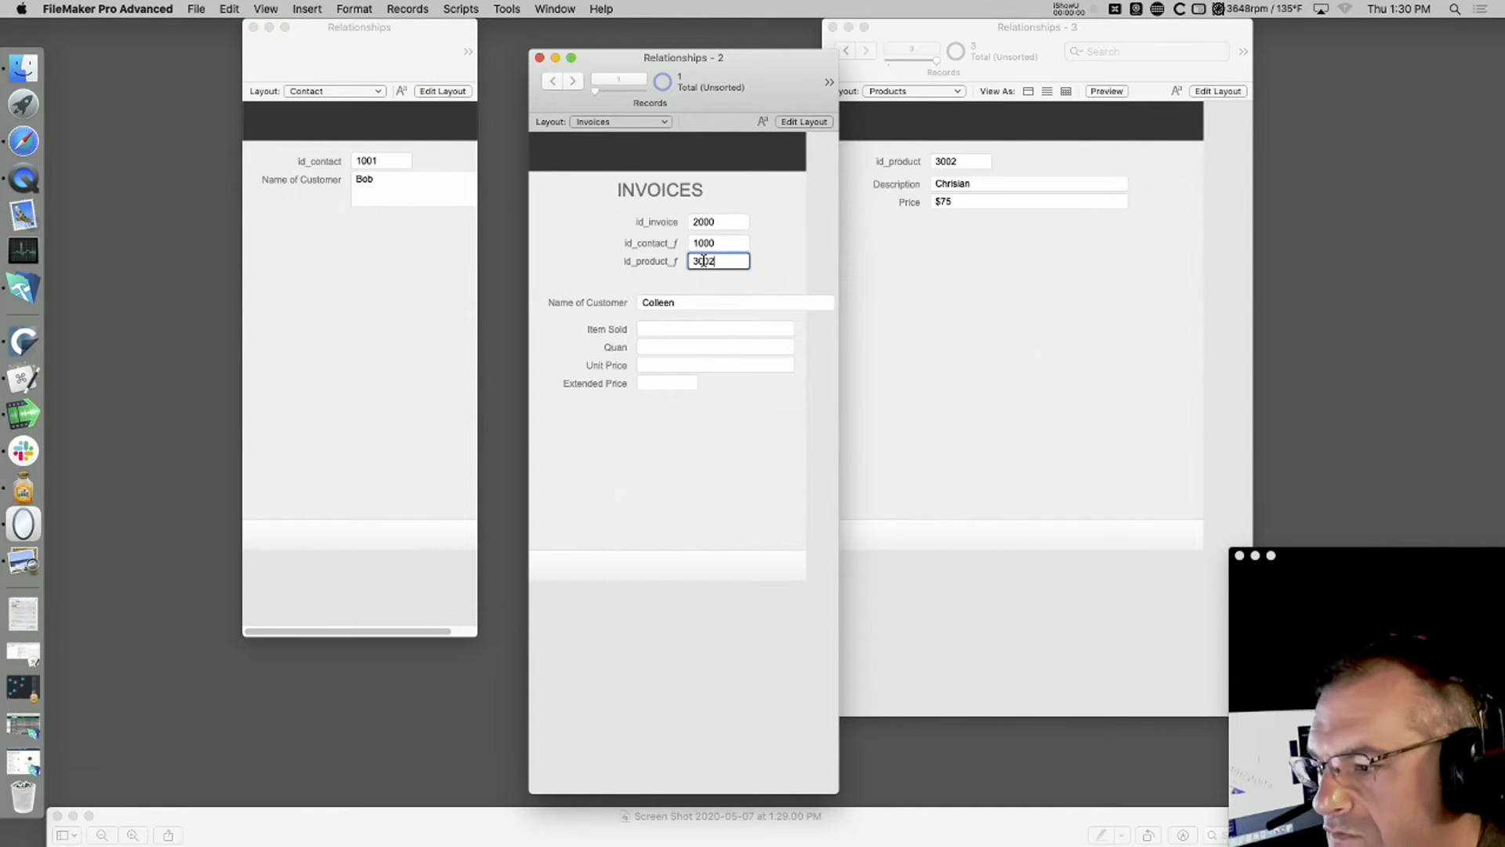
{"action": "left_click", "coordinate": [758, 210]}
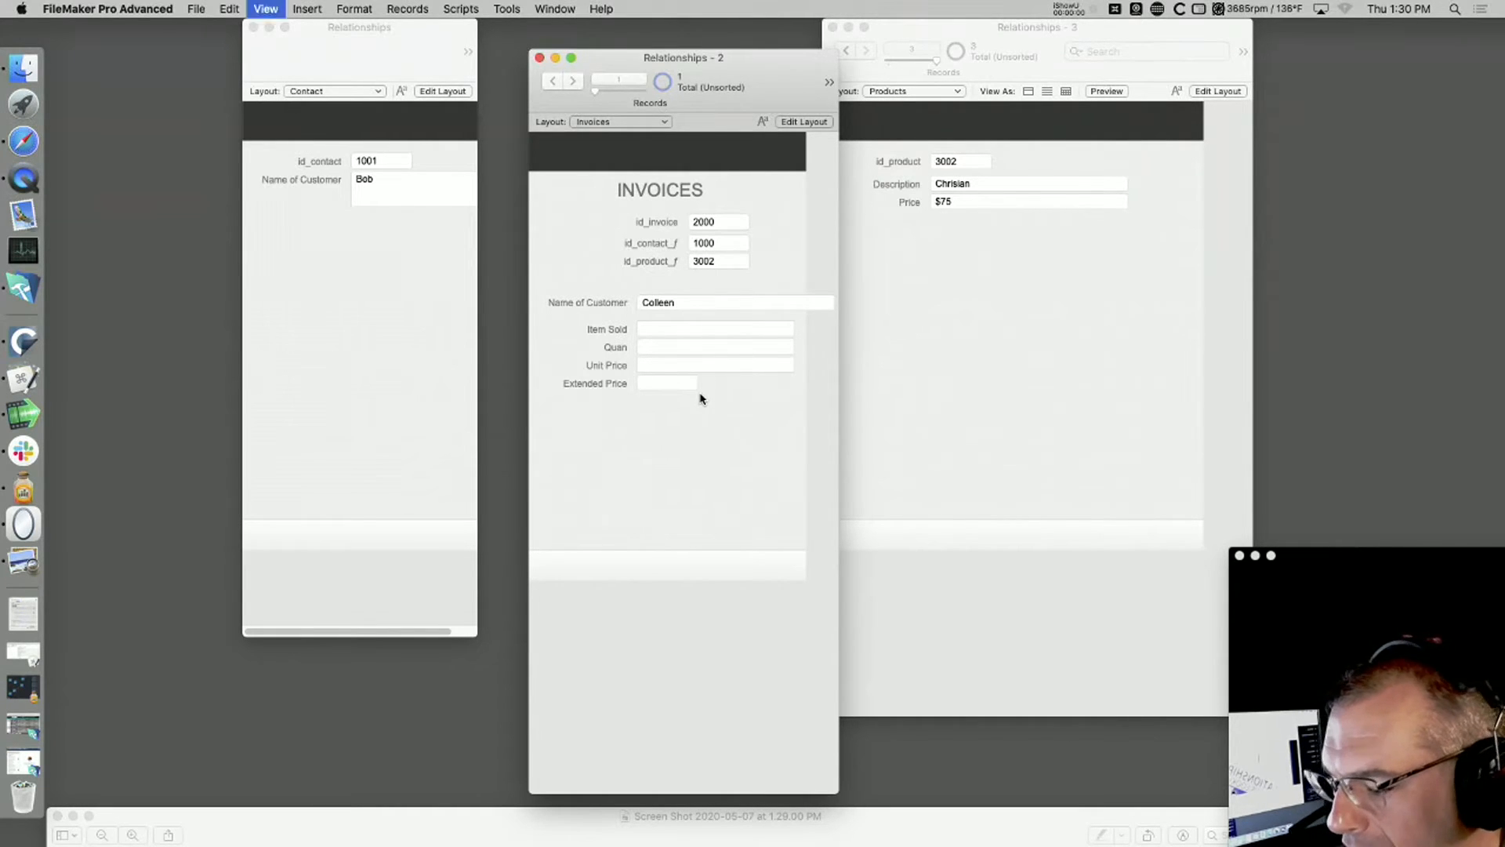
Step: In the Invoices layout, place the related Price field from the Products table beside Extended Price, moving the Products window aside
{"action": "key", "text": "super+l"}
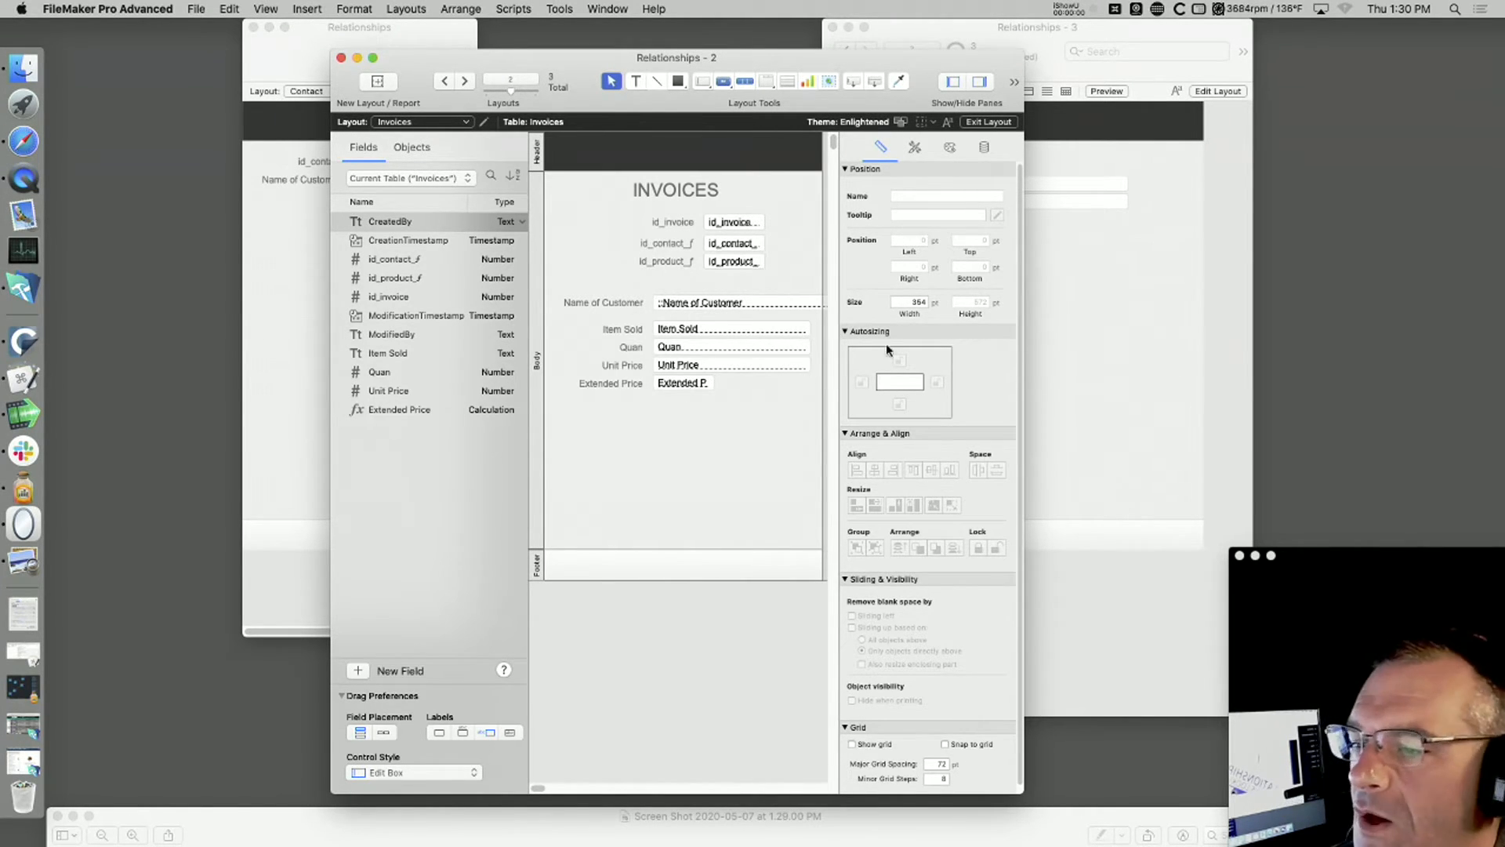
{"action": "left_click", "coordinate": [1073, 249]}
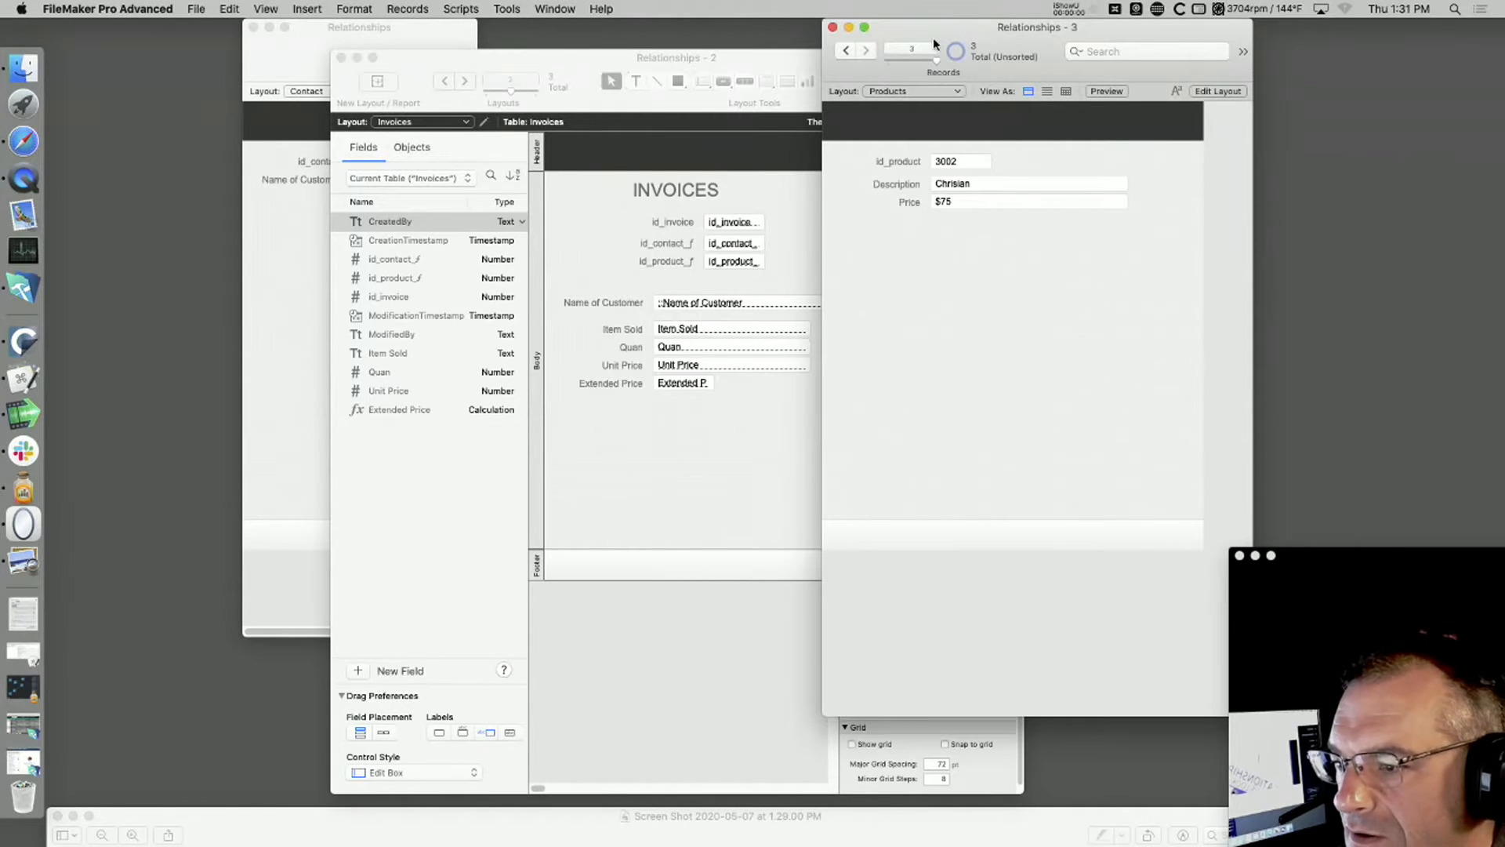
{"action": "left_click_drag", "start_coordinate": [930, 47], "coordinate": [1115, 47]}
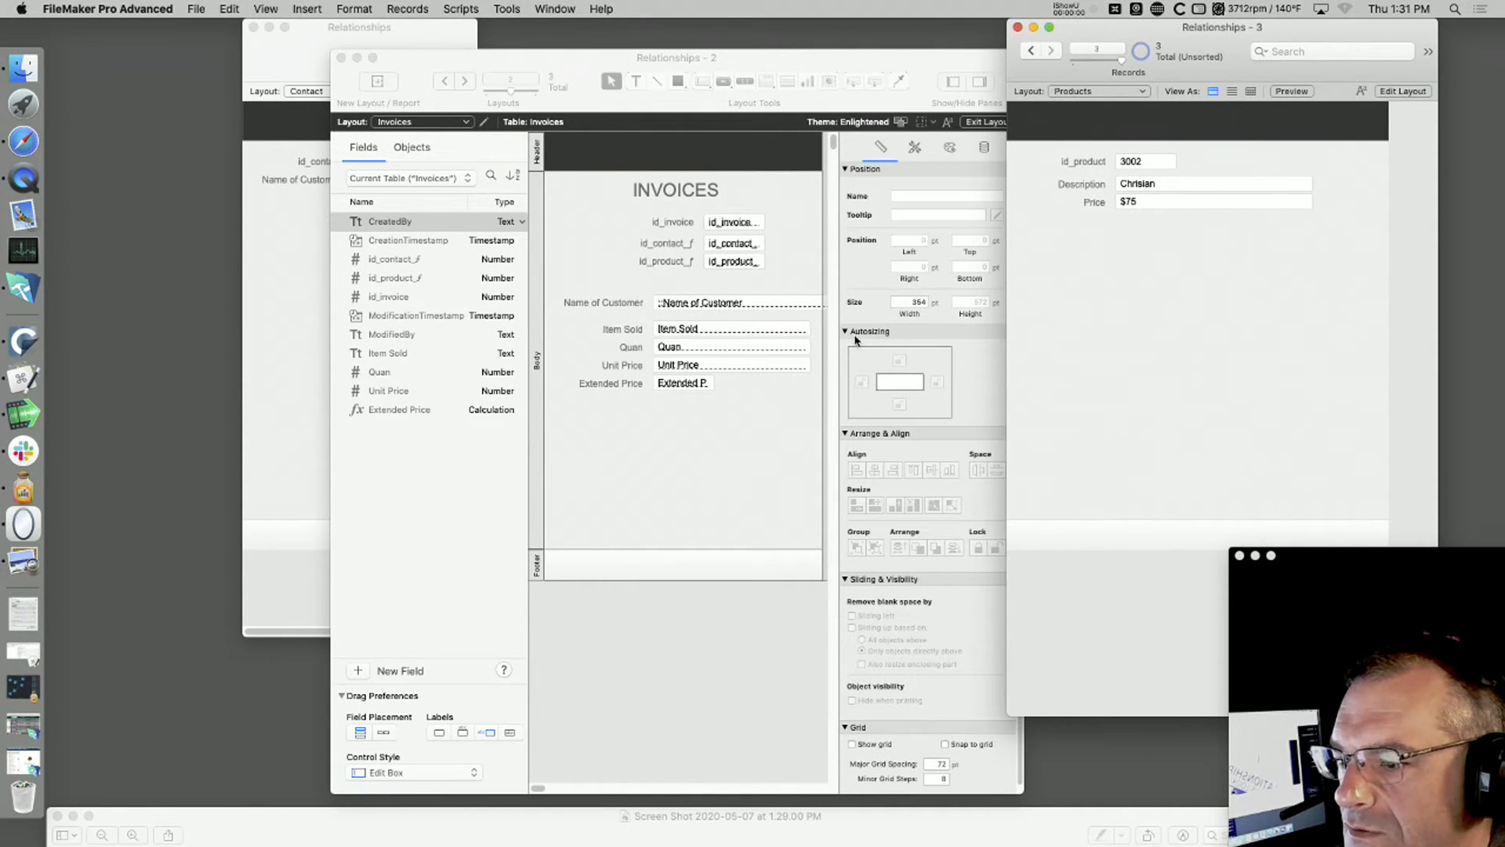
{"action": "left_click", "coordinate": [743, 409]}
{"action": "left_click", "coordinate": [455, 179]}
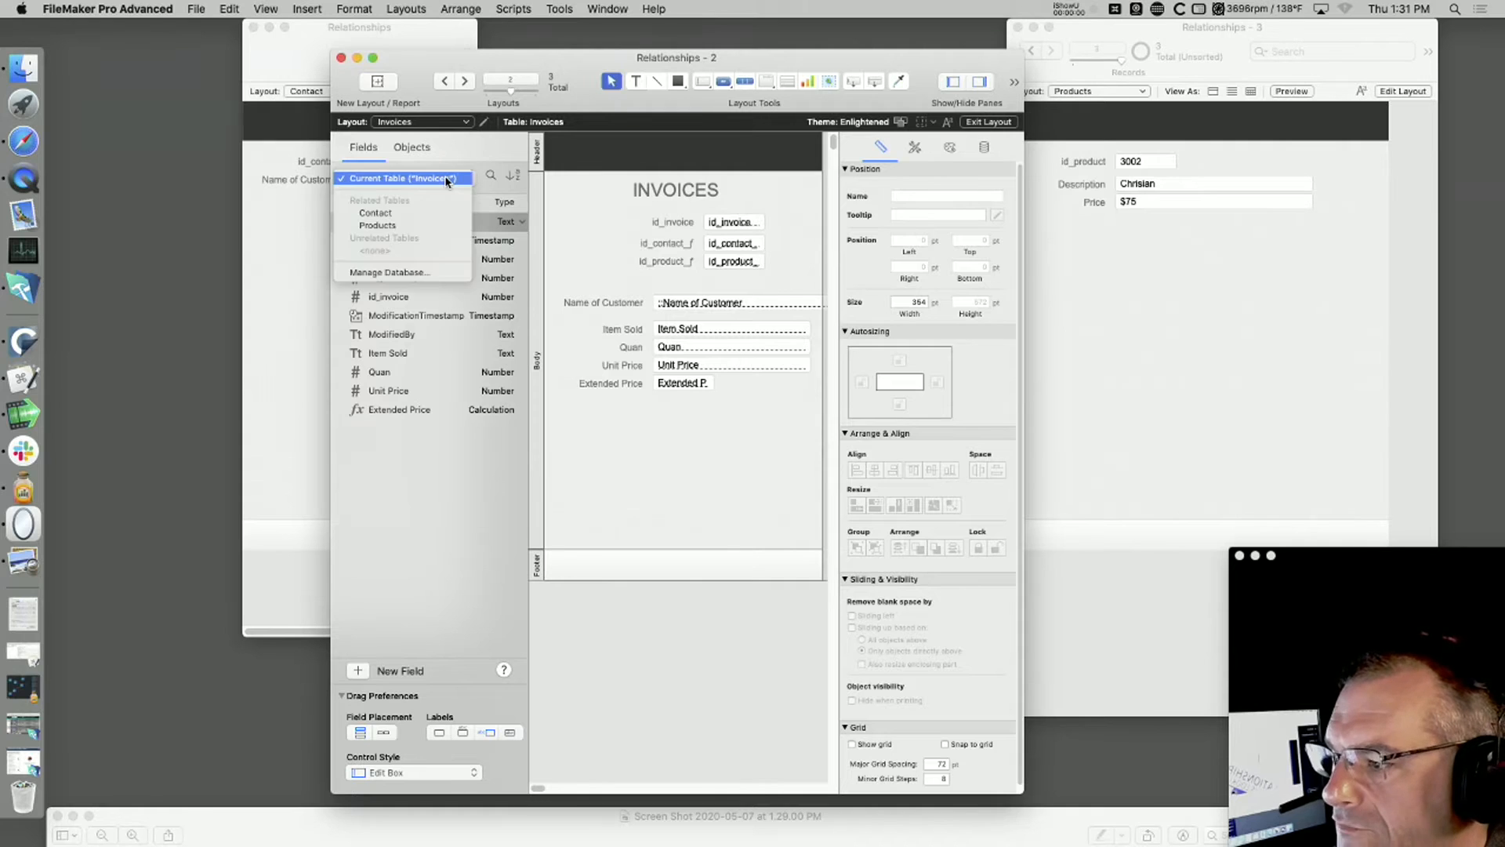
{"action": "left_click", "coordinate": [444, 225]}
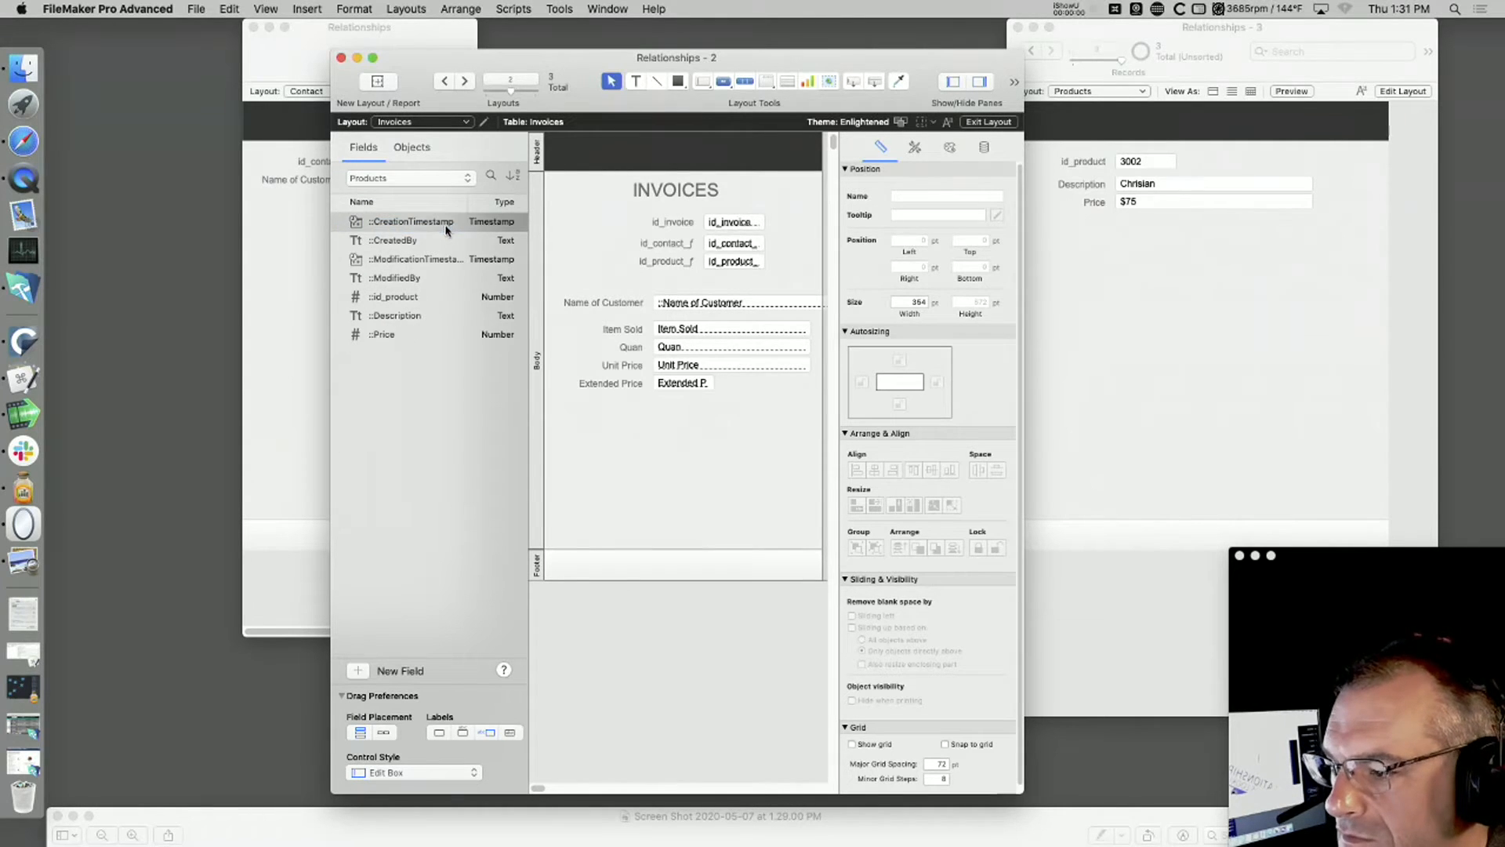
{"action": "left_click_drag", "start_coordinate": [407, 333], "coordinate": [793, 388]}
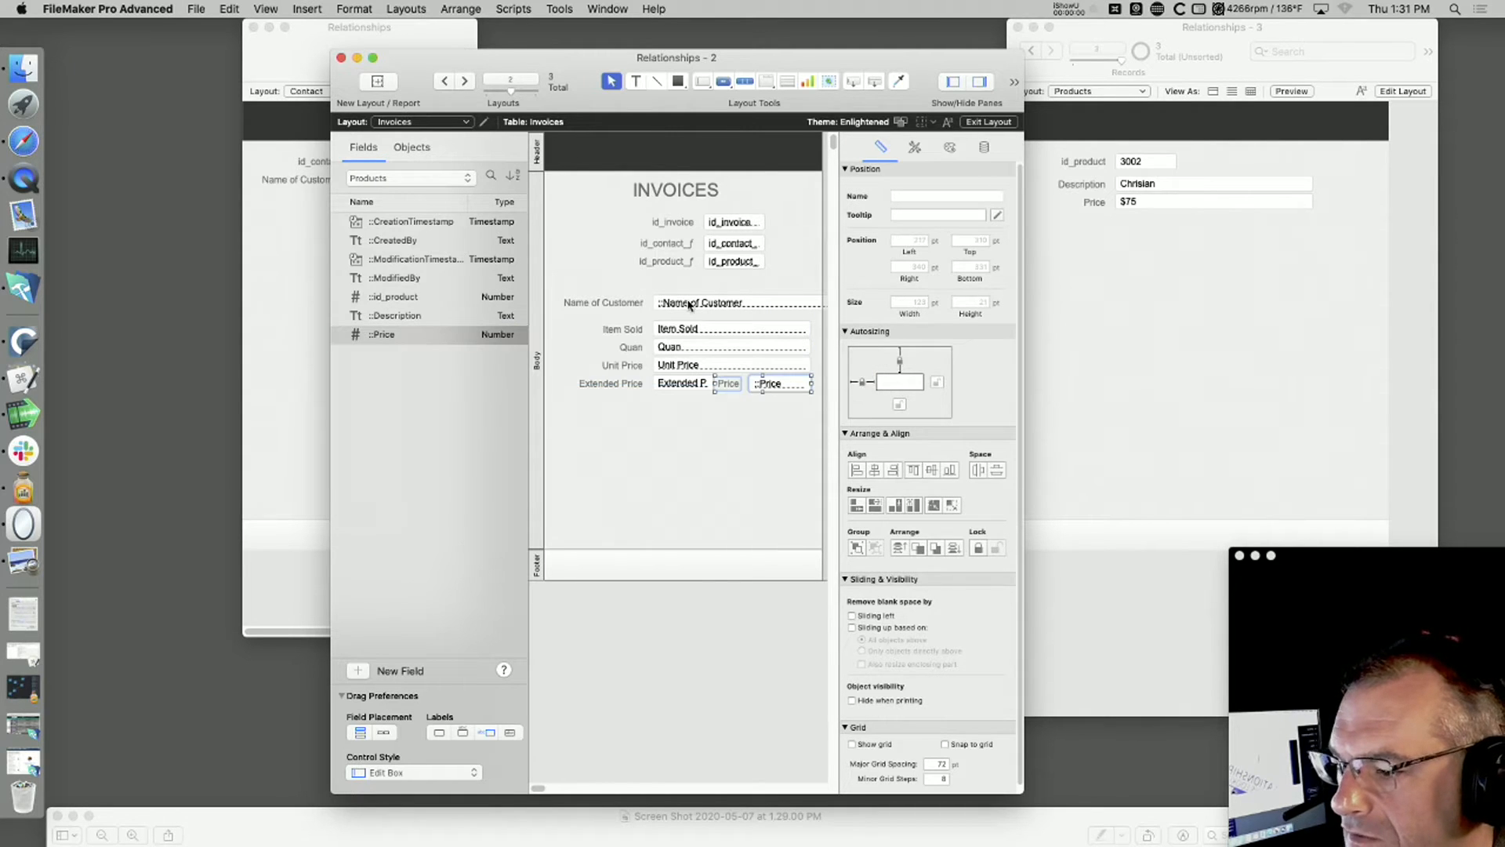
Step: Change the label of the related Price field to "Products Price"
{"action": "double_click", "coordinate": [735, 384]}
{"action": "type", "text": "Products Price"}
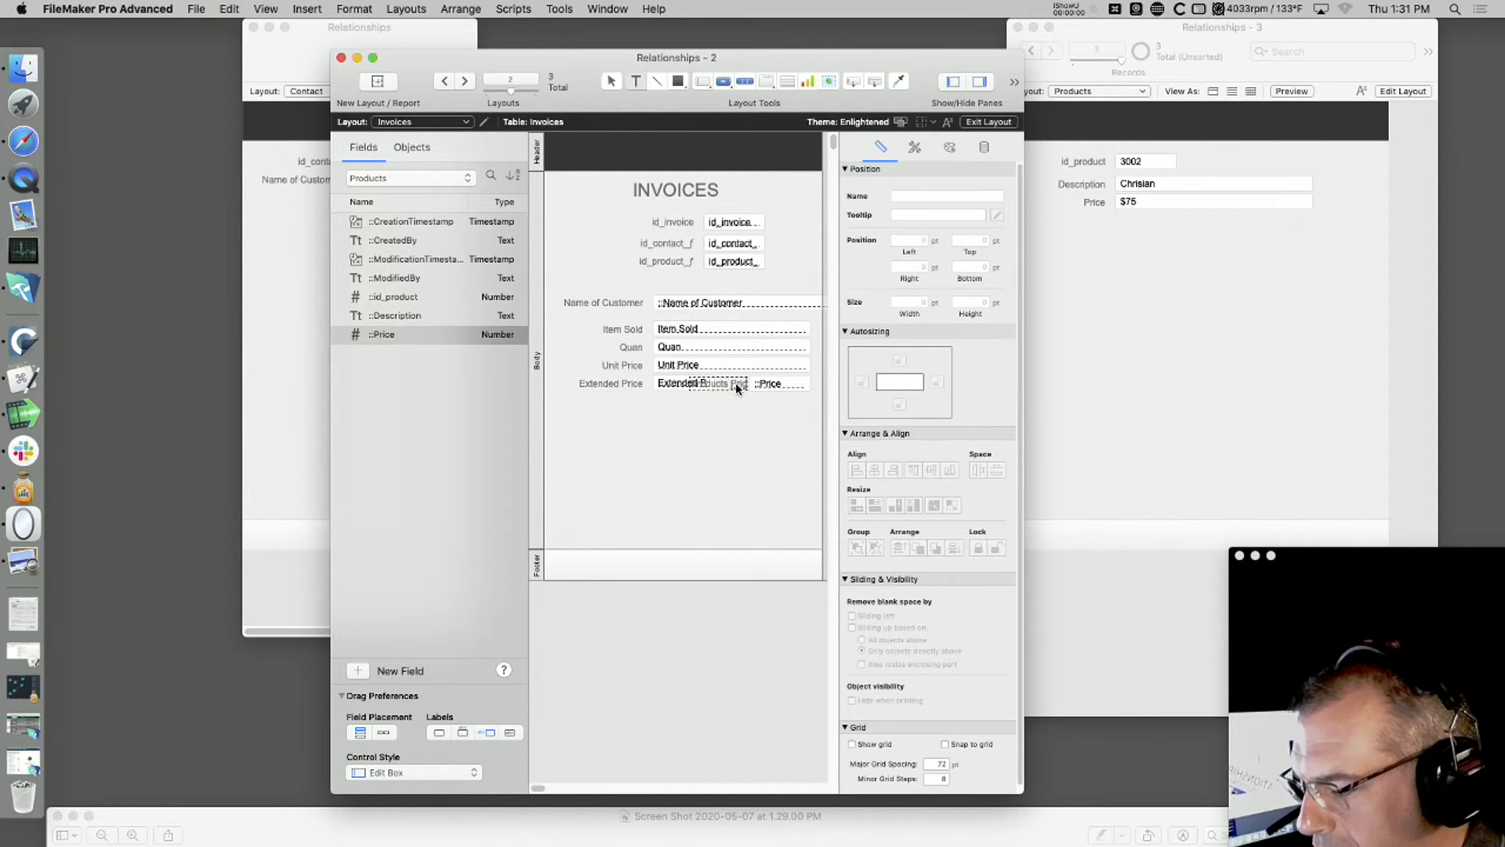
Step: Separate the overlapping Extended Price and Products Price fields side by side on a row below Unit Price, and check the invoice in Browse mode
{"action": "key", "text": "Escape"}
{"action": "left_click_drag", "start_coordinate": [683, 390], "coordinate": [776, 397]}
{"action": "left_click", "coordinate": [731, 442]}
{"action": "left_click", "coordinate": [678, 387]}
{"action": "left_click", "coordinate": [635, 387], "text": "shift"}
{"action": "left_click_drag", "start_coordinate": [672, 384], "coordinate": [652, 398]}
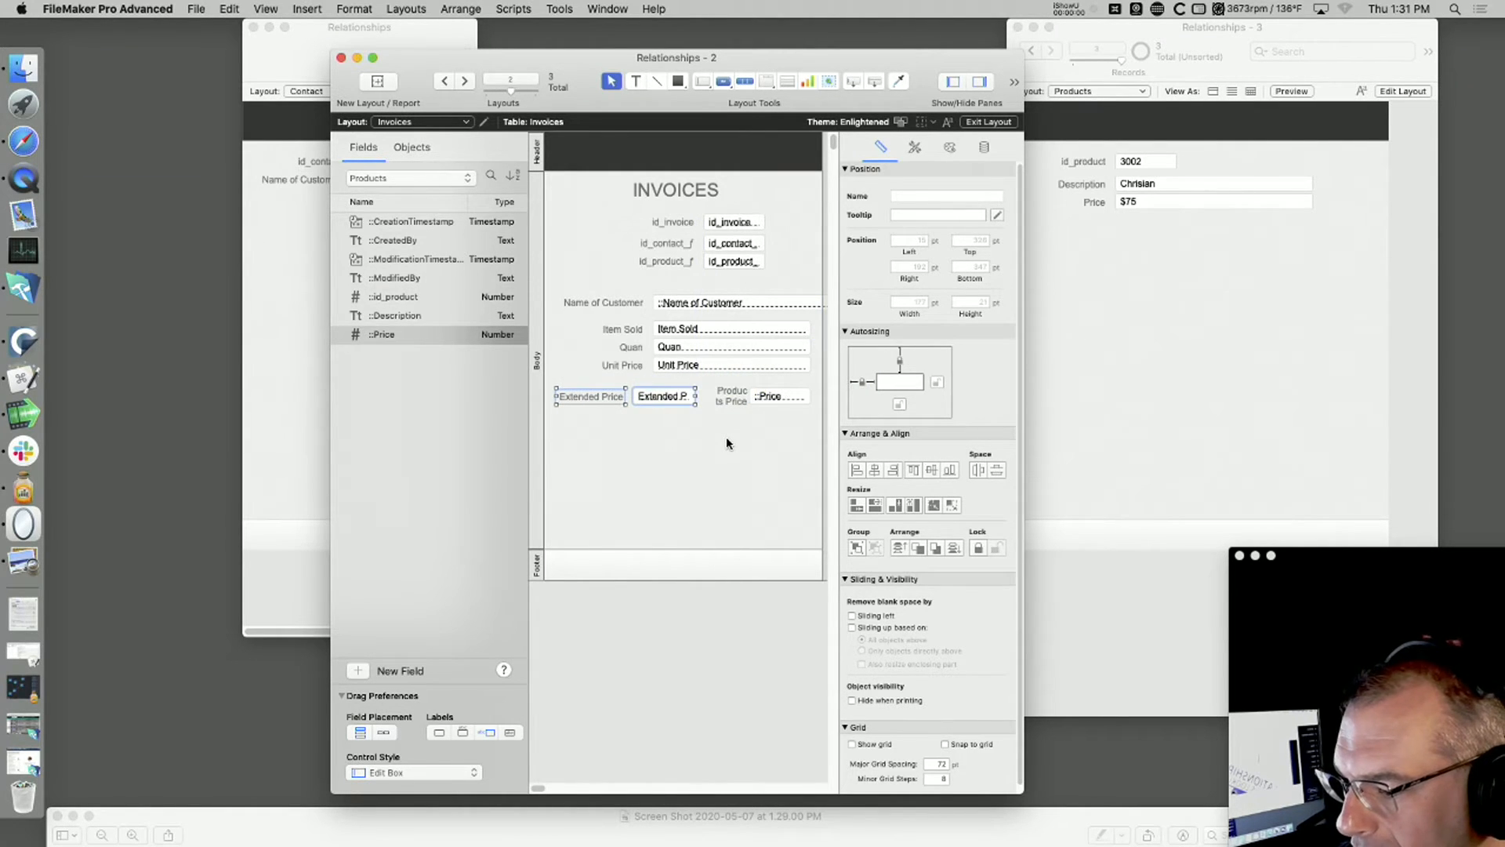
{"action": "key", "text": "super+b"}
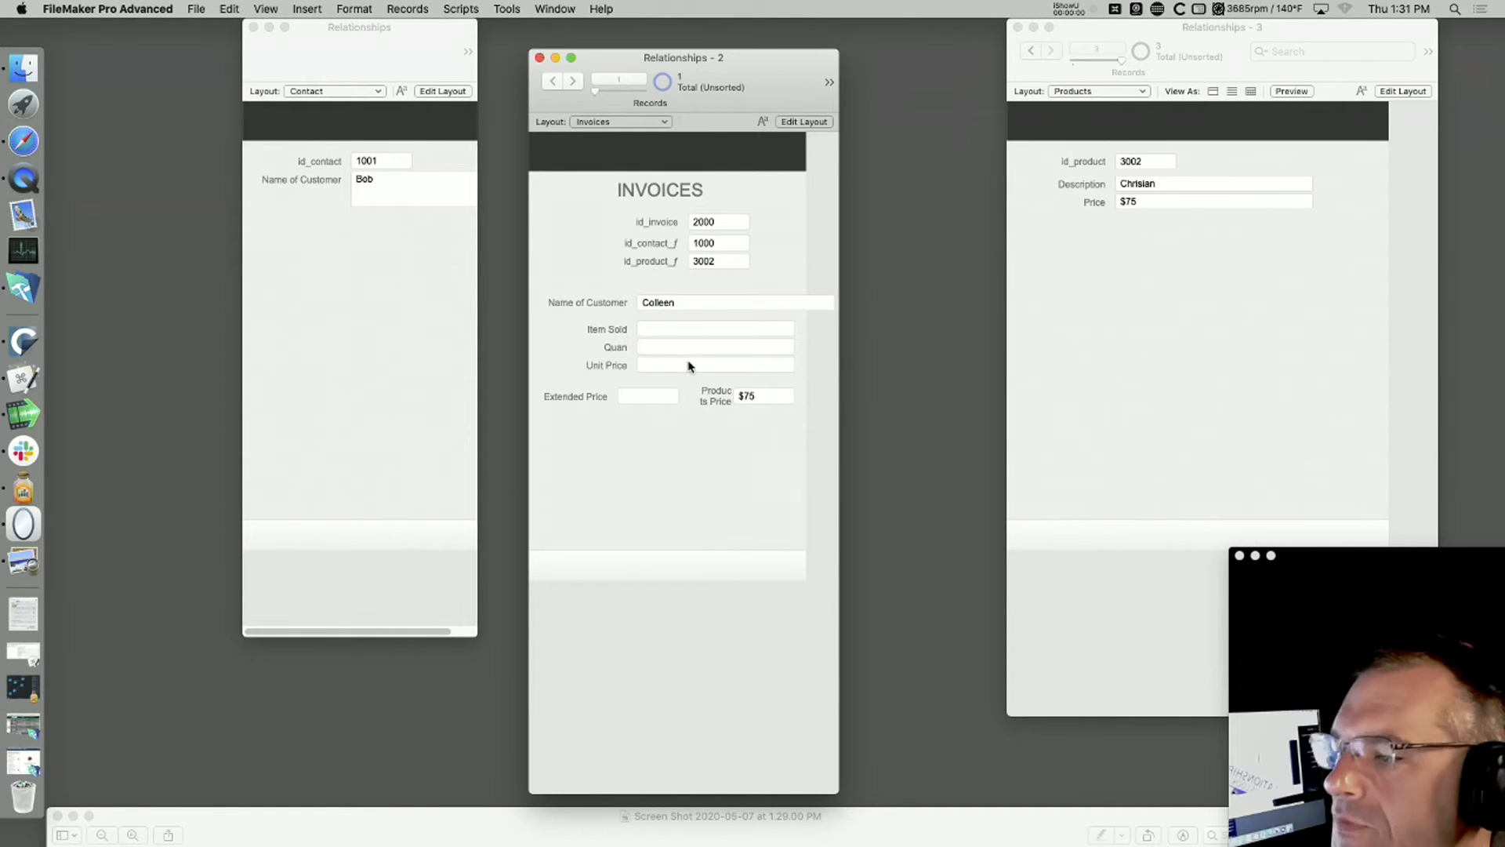
{"action": "left_click", "coordinate": [658, 330]}
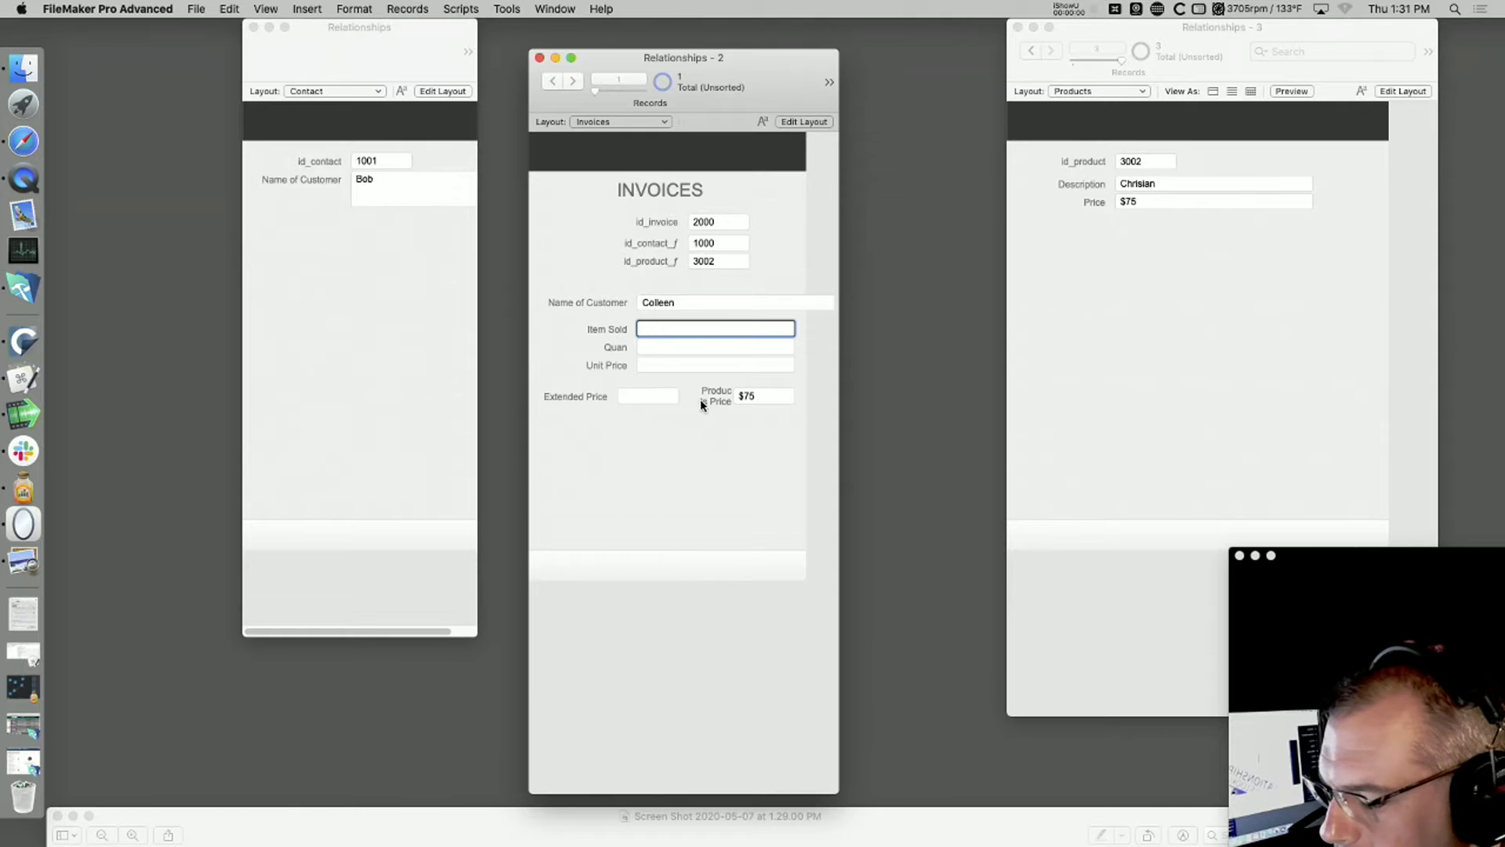
Step: In the Invoices layout, move Extended Price back up under Unit Price and move the Products Price field with its label near the body's bottom
{"action": "key", "text": "super+l"}
{"action": "left_click", "coordinate": [599, 394]}
{"action": "left_click", "coordinate": [641, 394], "text": "shift"}
{"action": "left_click_drag", "start_coordinate": [643, 392], "coordinate": [668, 384]}
{"action": "left_click", "coordinate": [741, 406]}
{"action": "left_click", "coordinate": [789, 401], "text": "shift"}
{"action": "left_click_drag", "start_coordinate": [788, 402], "coordinate": [700, 518]}
Step: Place the related Description field from the Products table just above Products Price, and return the invoice to Browse mode
{"action": "left_click", "coordinate": [418, 179]}
{"action": "left_click", "coordinate": [418, 180]}
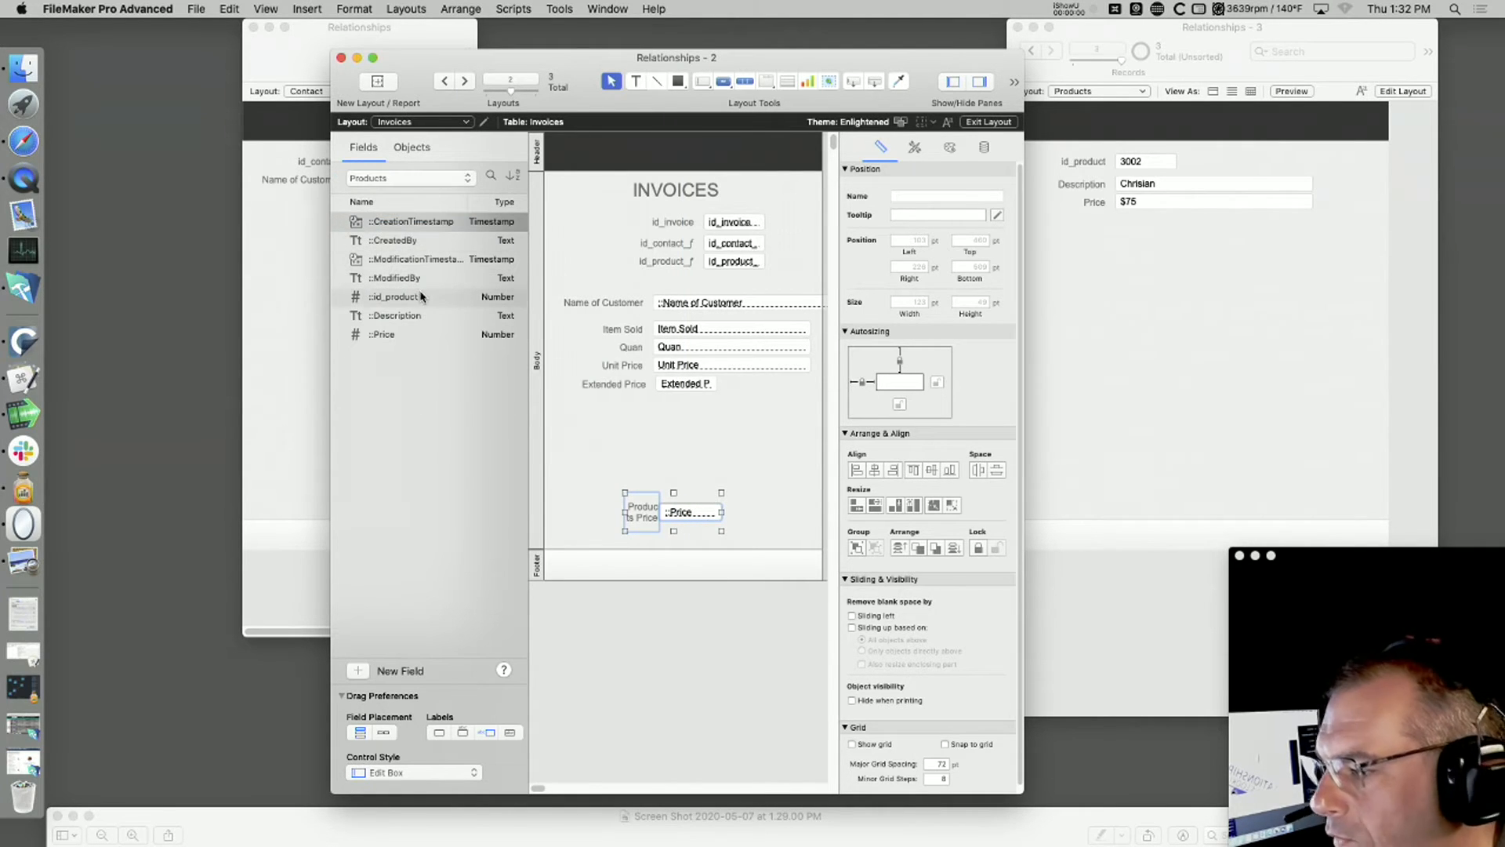
{"action": "left_click_drag", "start_coordinate": [407, 318], "coordinate": [698, 486]}
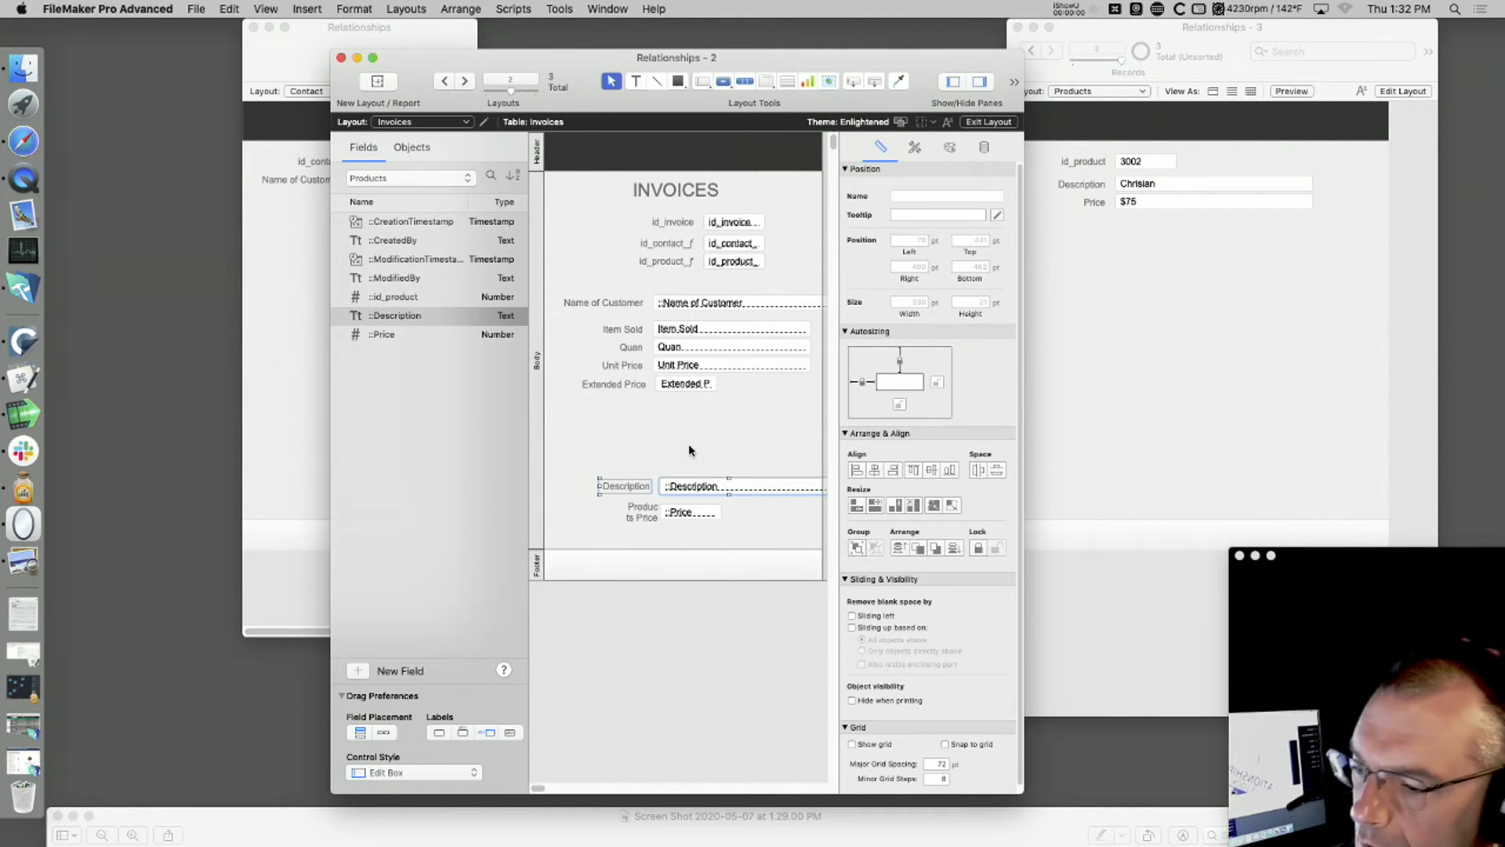
{"action": "key", "text": "super+b"}
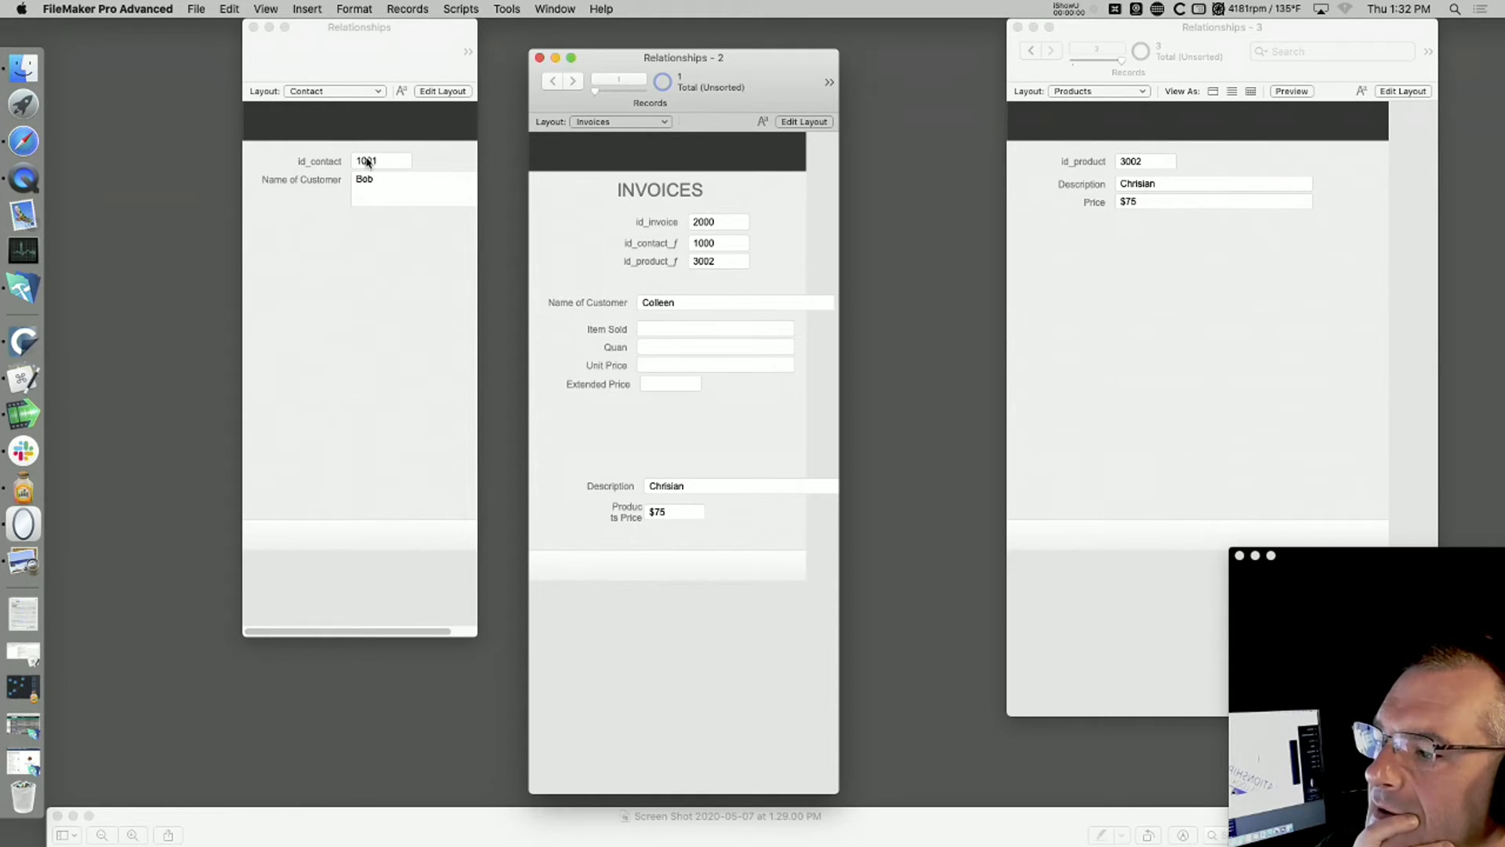
Step: Move the Contact window away from the invoice, widen it to reveal its record navigation, and show the first contact record
{"action": "left_click", "coordinate": [296, 43]}
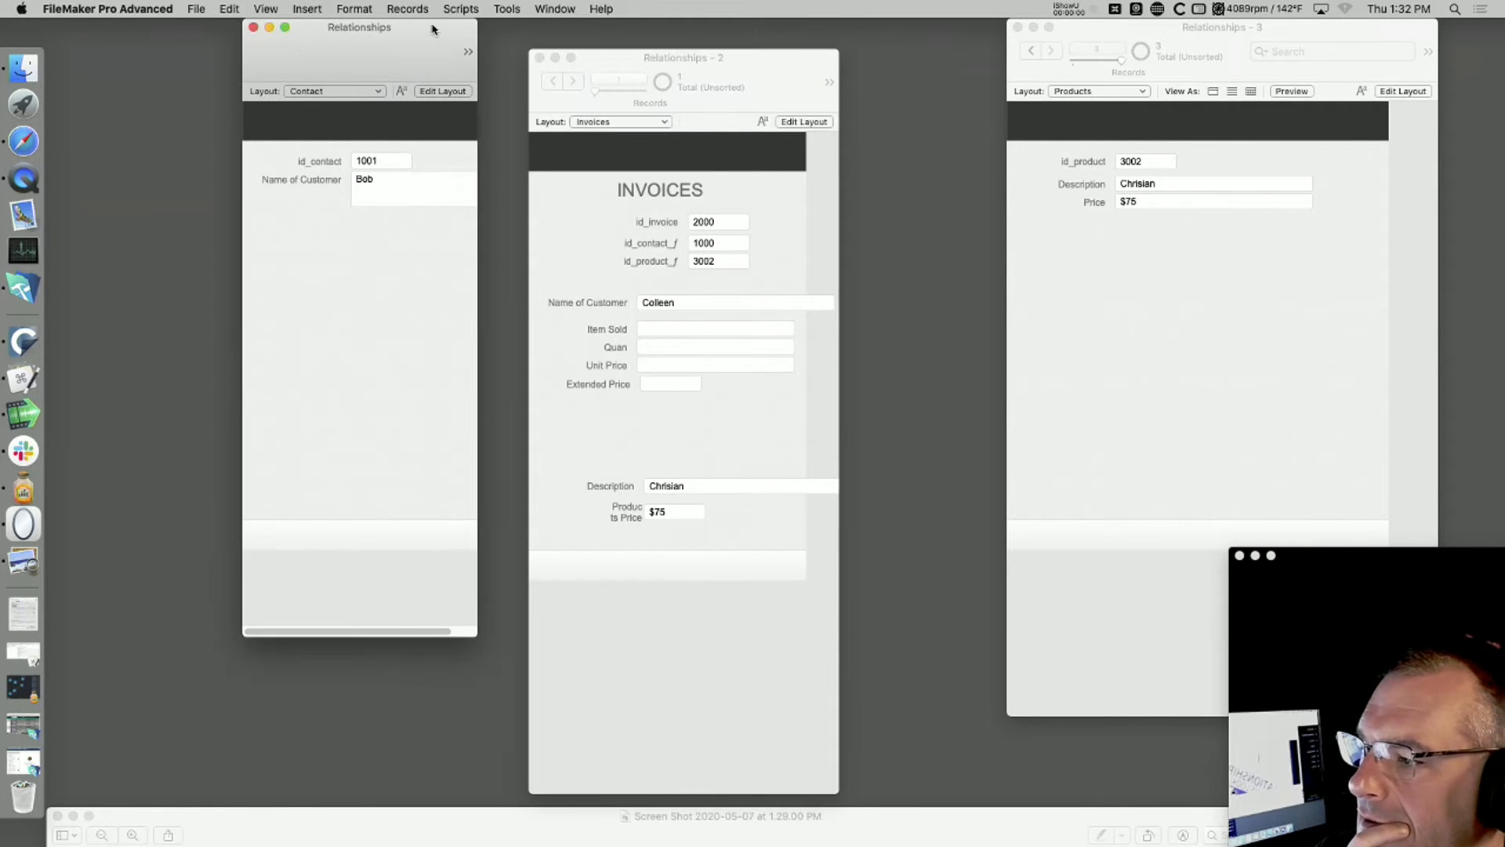
{"action": "left_click_drag", "start_coordinate": [425, 40], "coordinate": [342, 40]}
{"action": "left_click_drag", "start_coordinate": [394, 637], "coordinate": [433, 638]}
{"action": "left_click", "coordinate": [182, 50]}
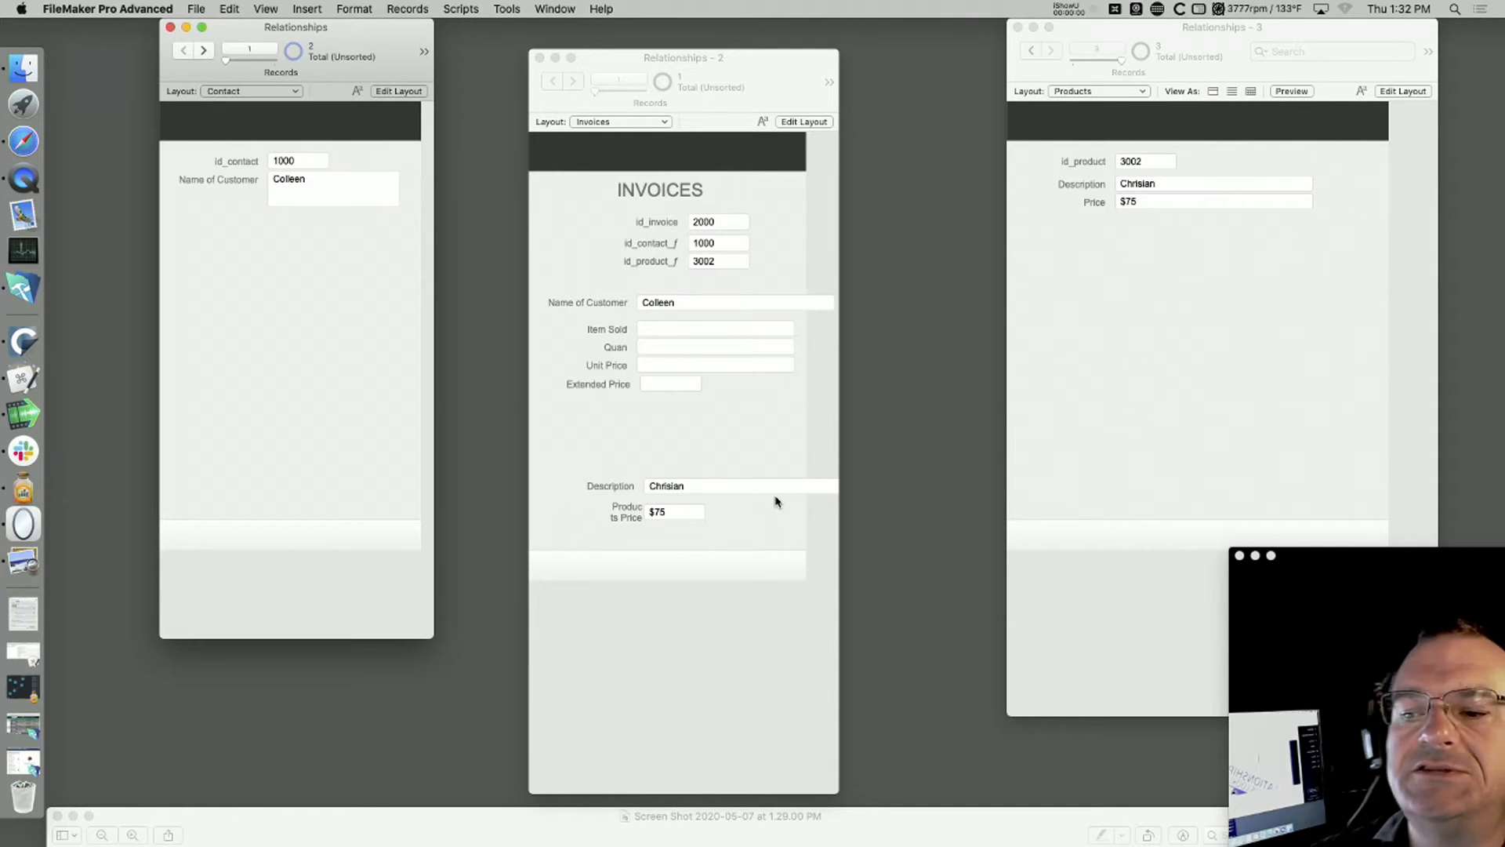
{"action": "left_click_drag", "start_coordinate": [1324, 556], "coordinate": [1308, 504]}
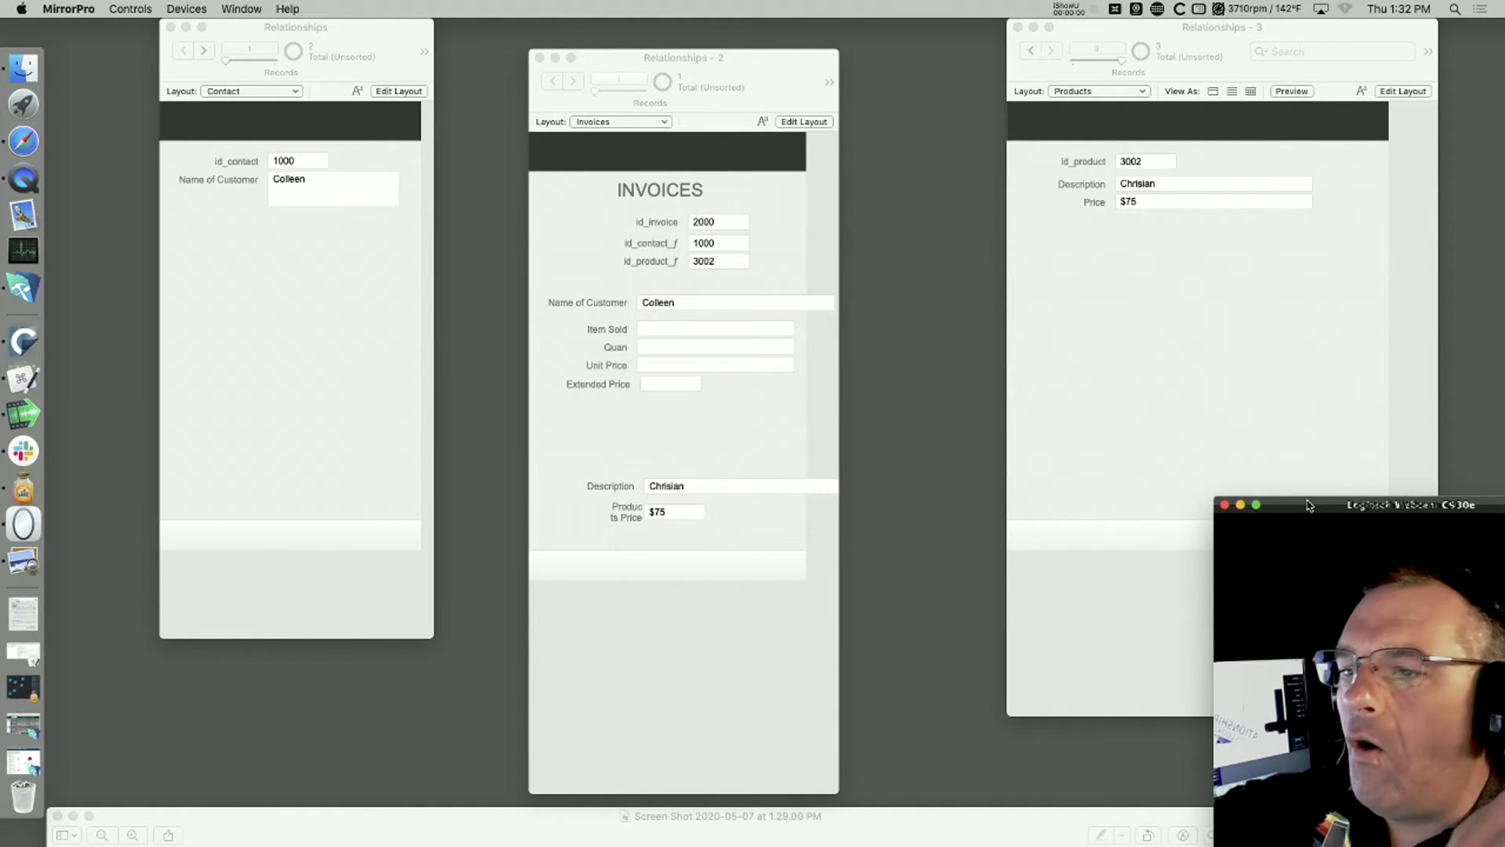
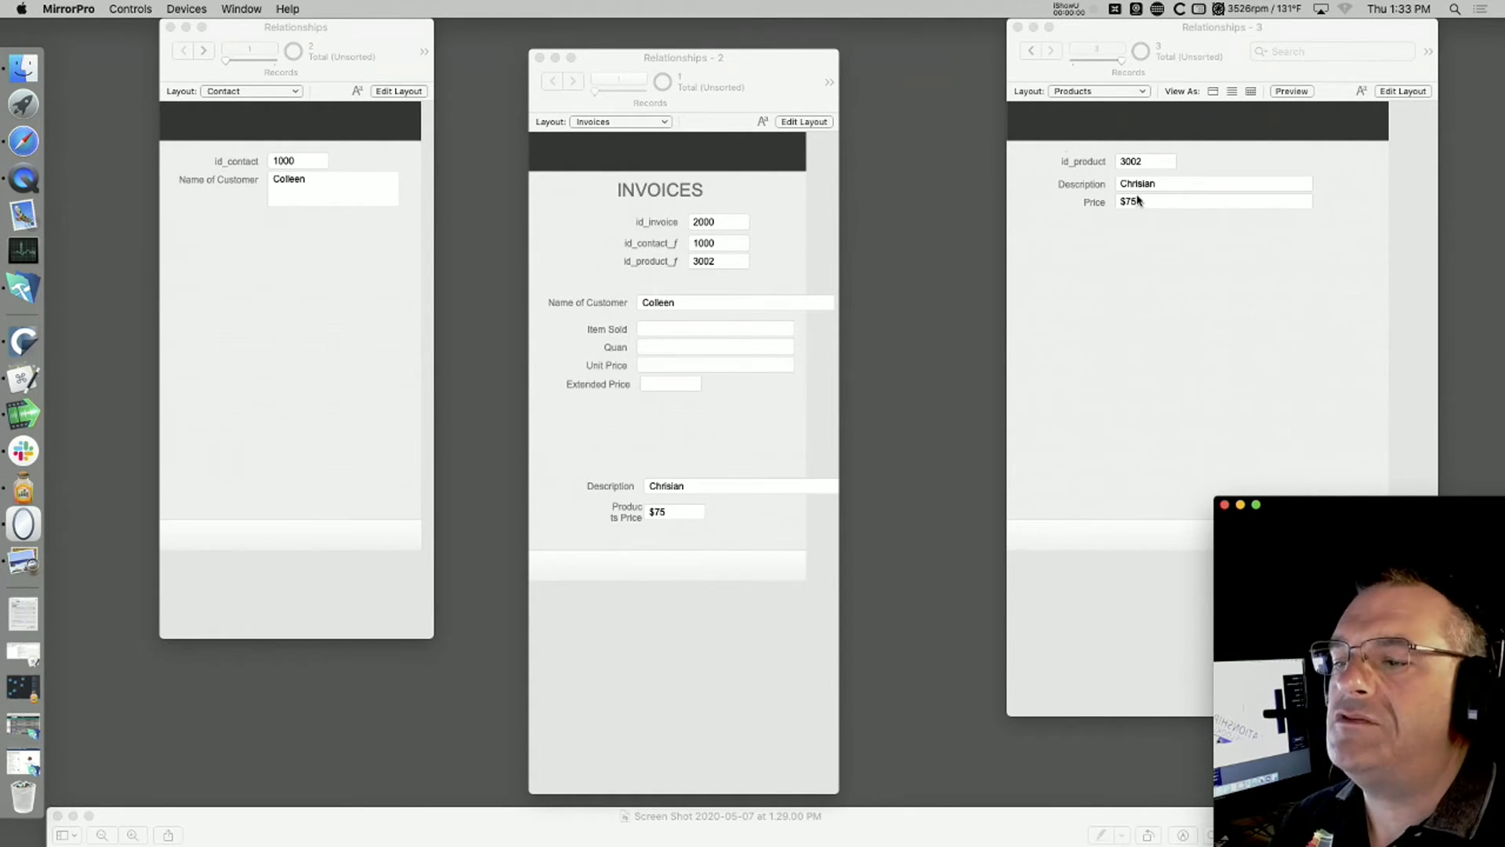
Step: Set the price of product 3002 to 85 in the Products window and check the related price on the invoice
{"action": "left_click", "coordinate": [1138, 213]}
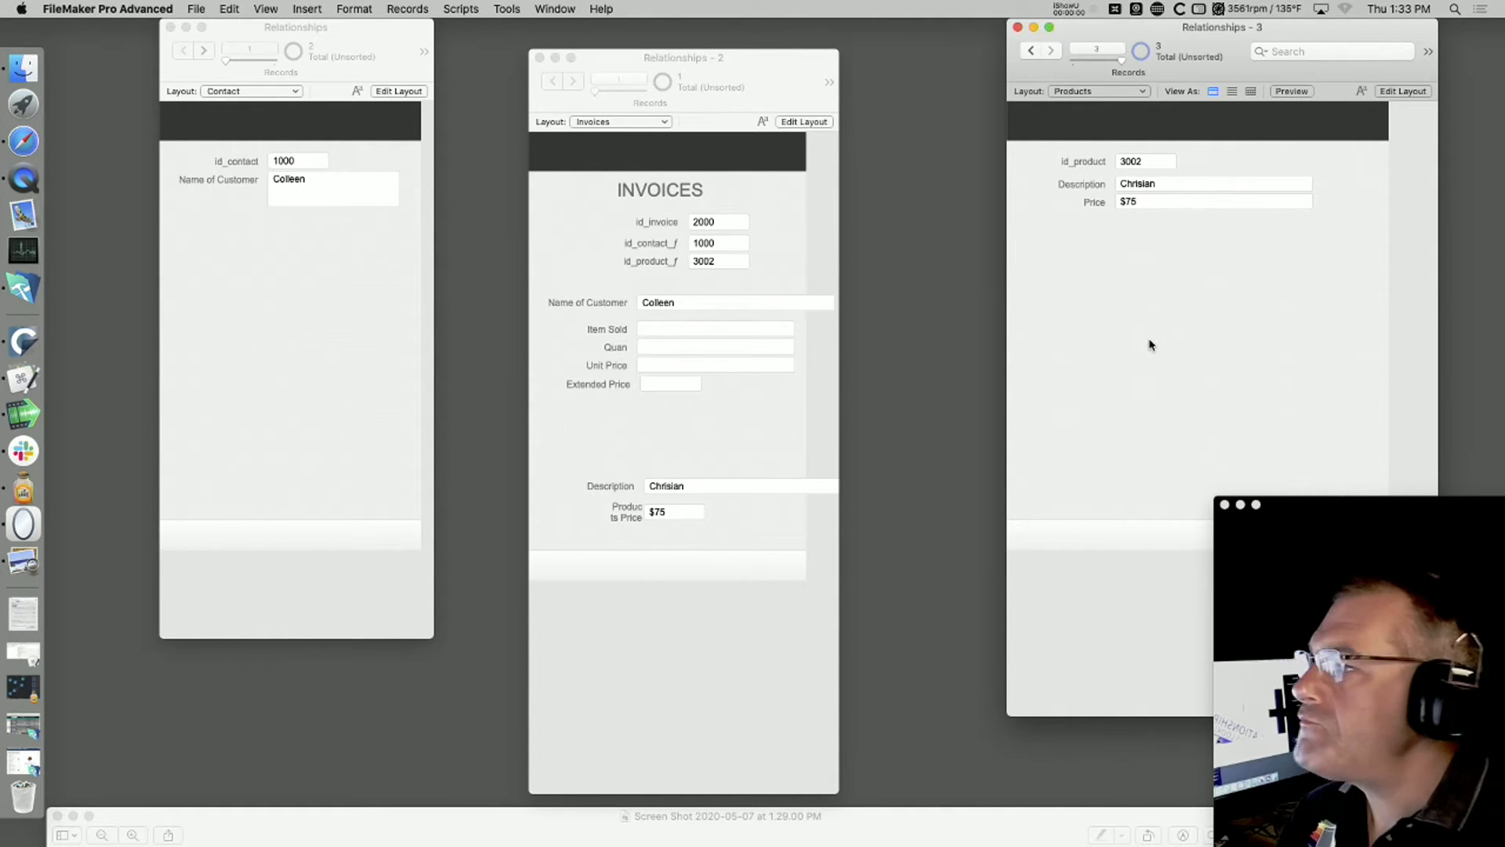
{"action": "left_click", "coordinate": [1117, 203]}
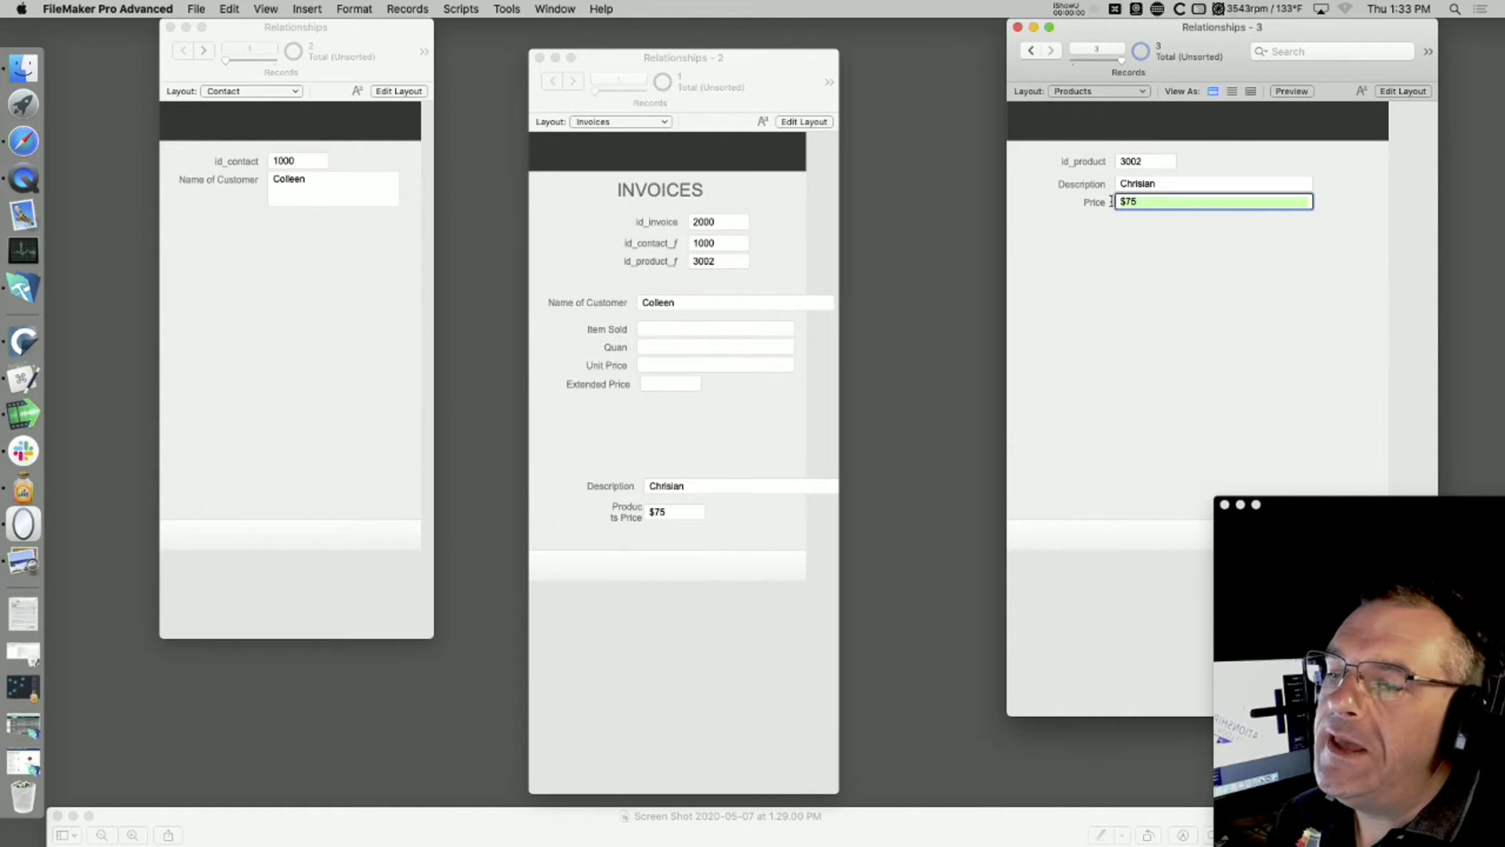
{"action": "type", "text": "85"}
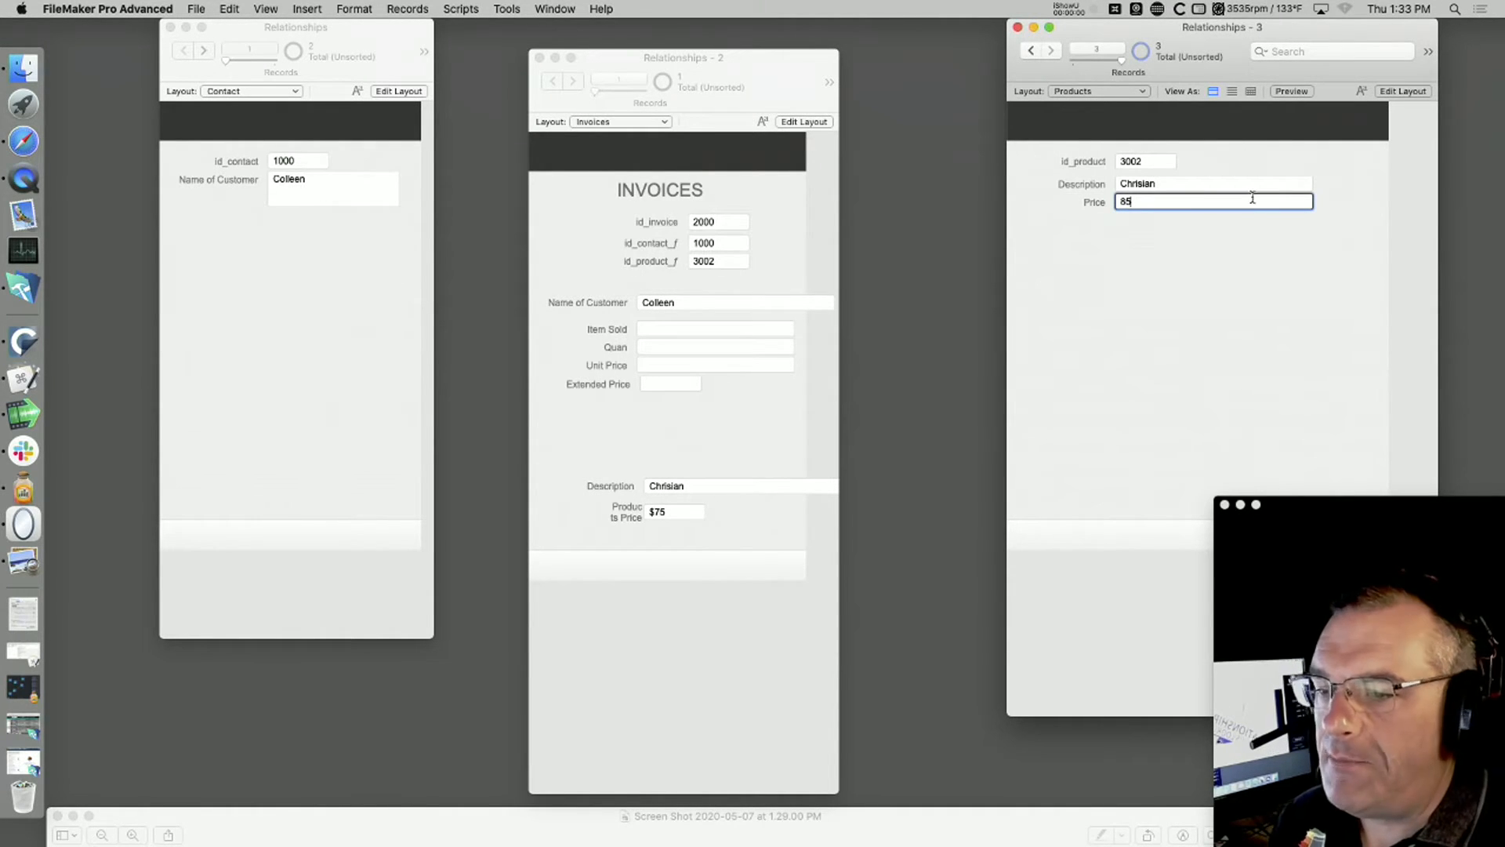
{"action": "left_click", "coordinate": [1148, 352]}
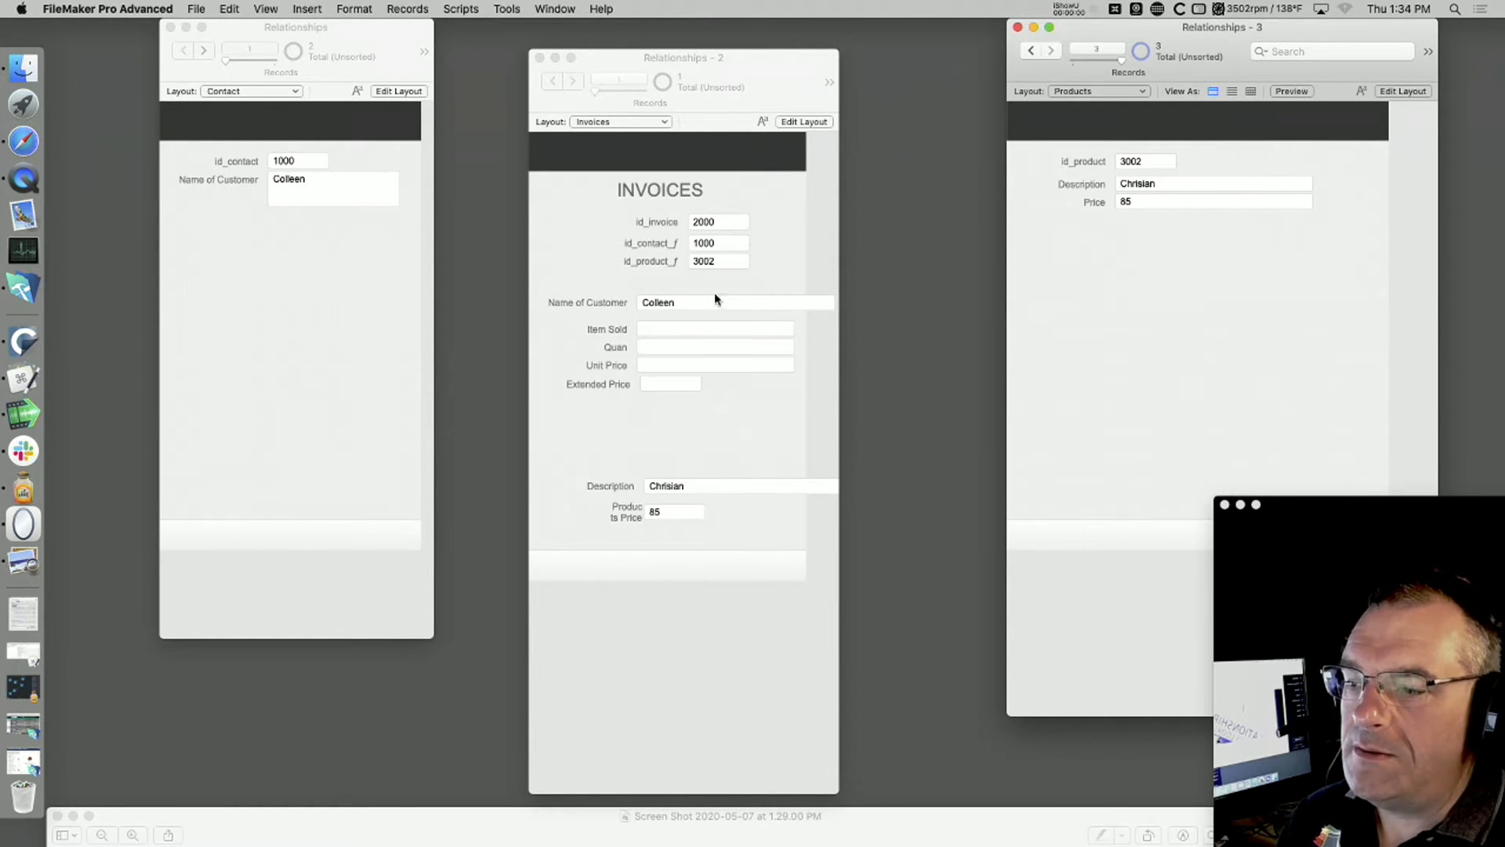
{"action": "left_click", "coordinate": [659, 431]}
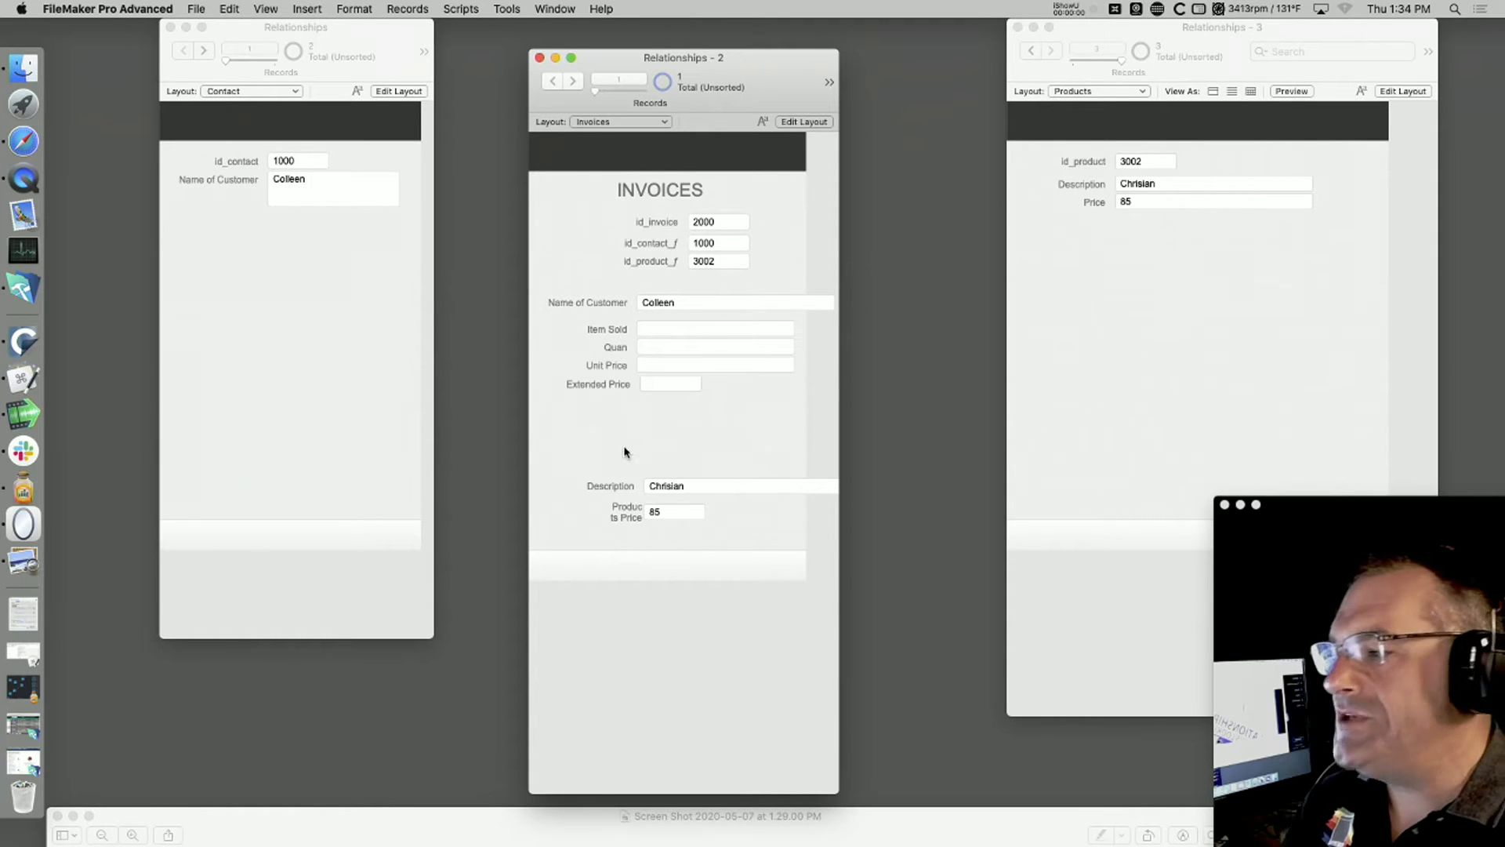
Step: Add two text fields named Comapny and VP of Engineering to the Contact table in Layout mode
{"action": "left_click", "coordinate": [306, 274]}
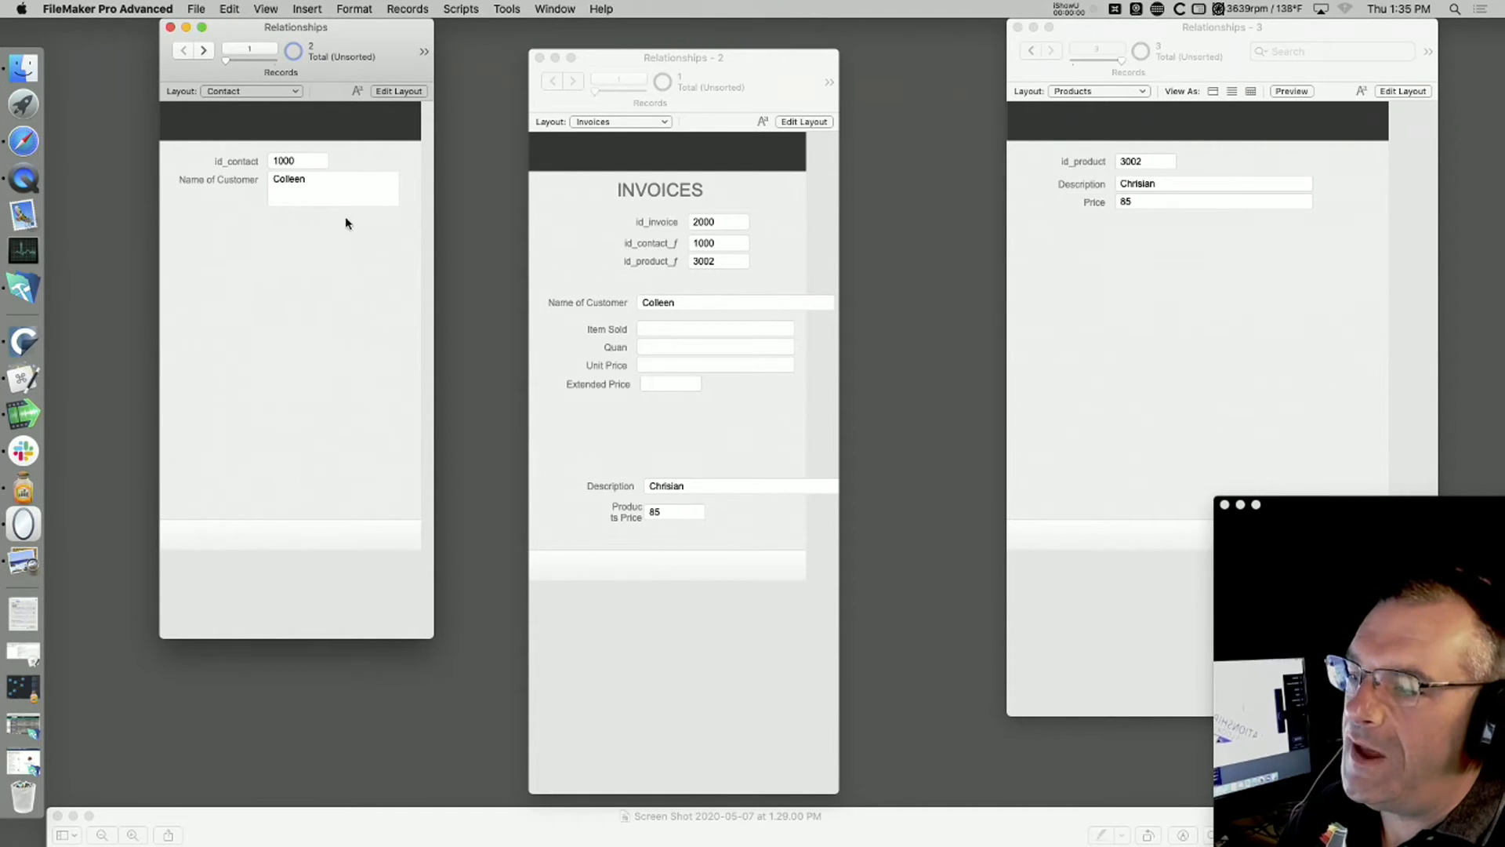
{"action": "key", "text": "super+l"}
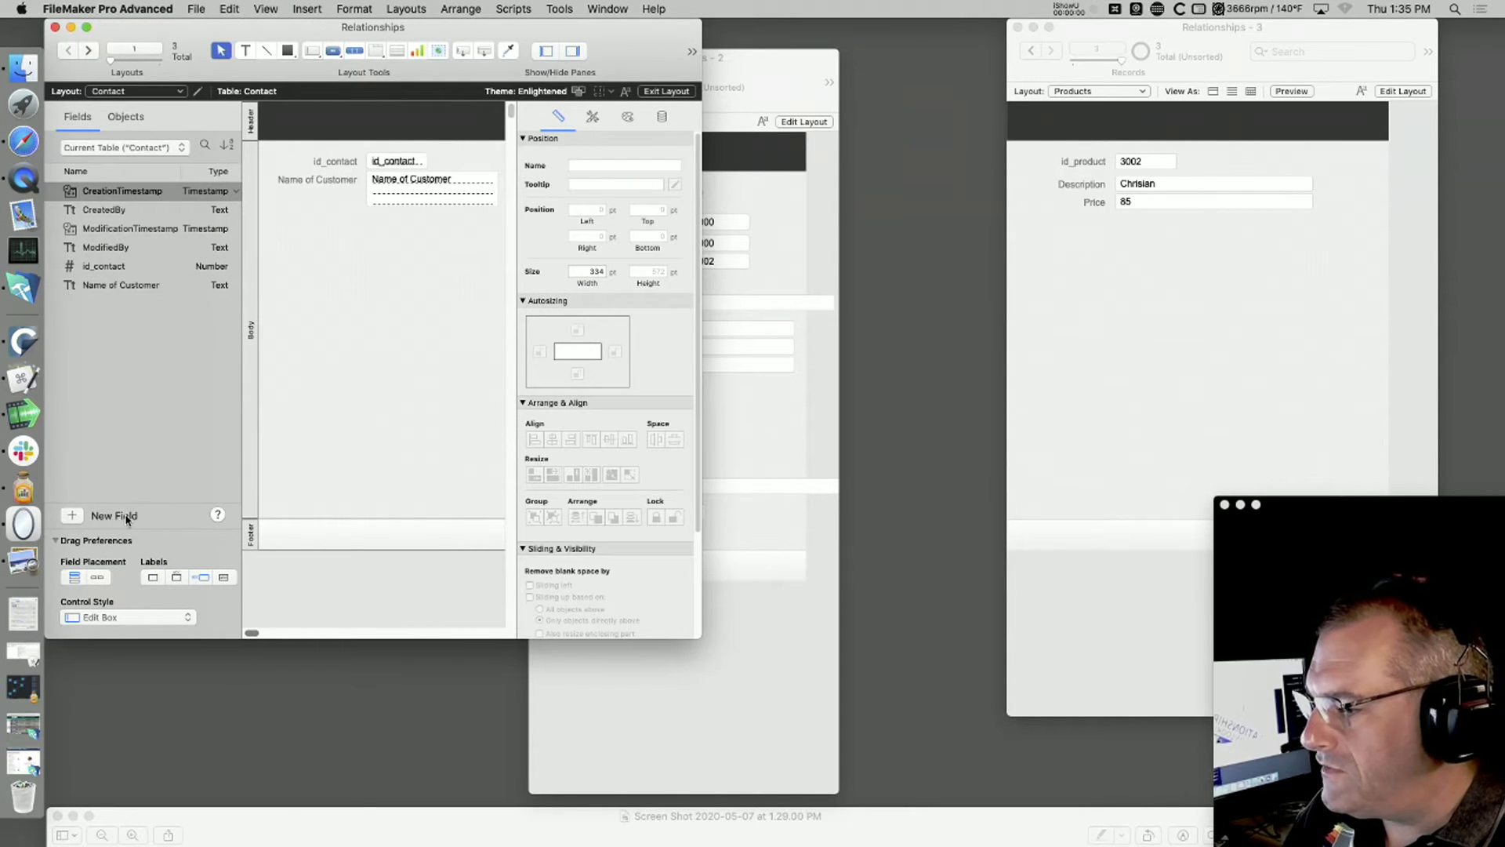
{"action": "left_click", "coordinate": [71, 515]}
{"action": "type", "text": "Comapny"}
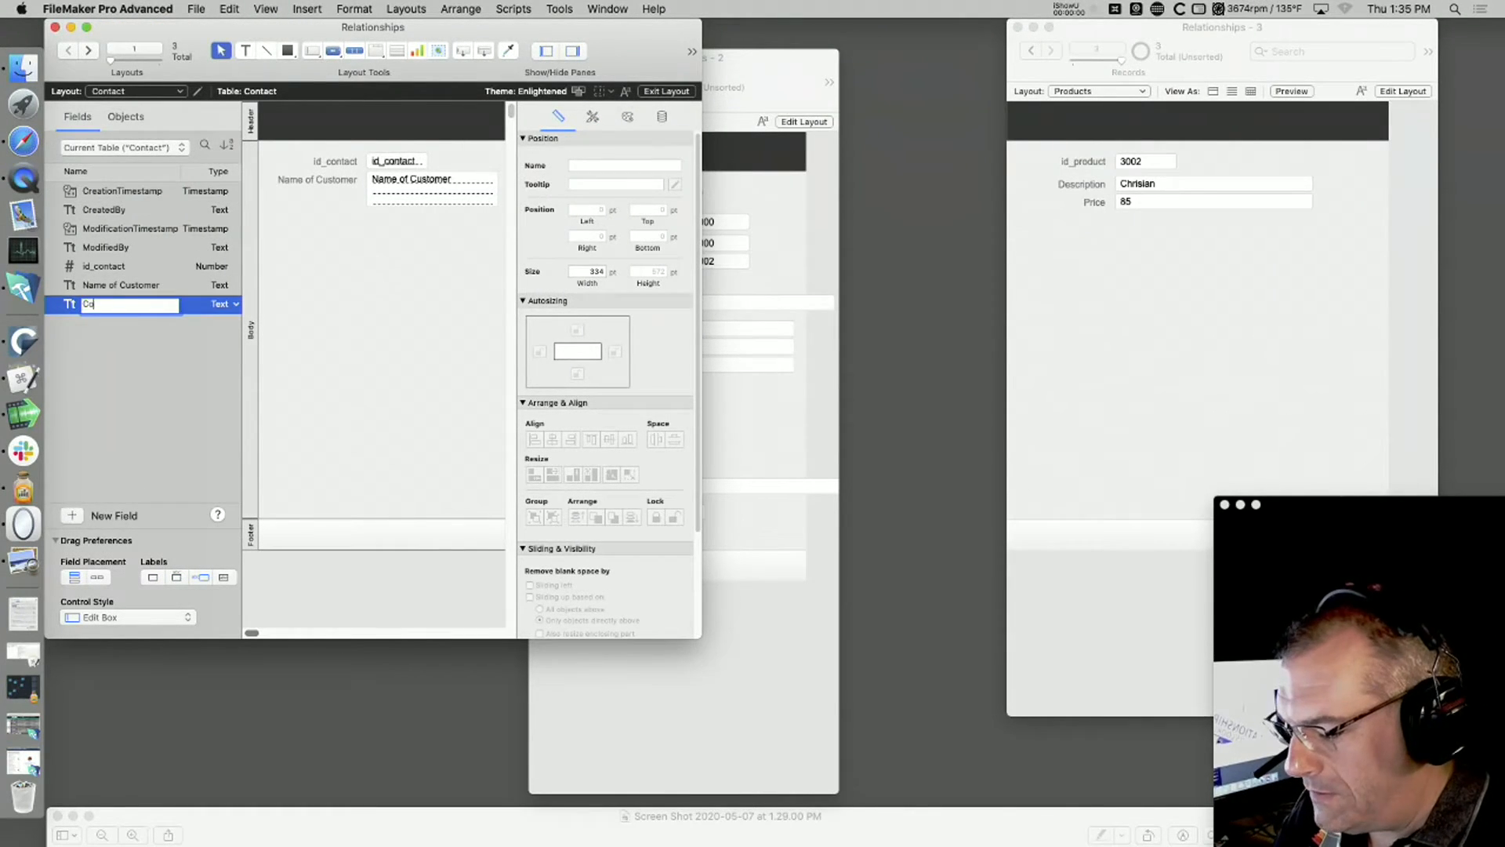
{"action": "left_click", "coordinate": [121, 517]}
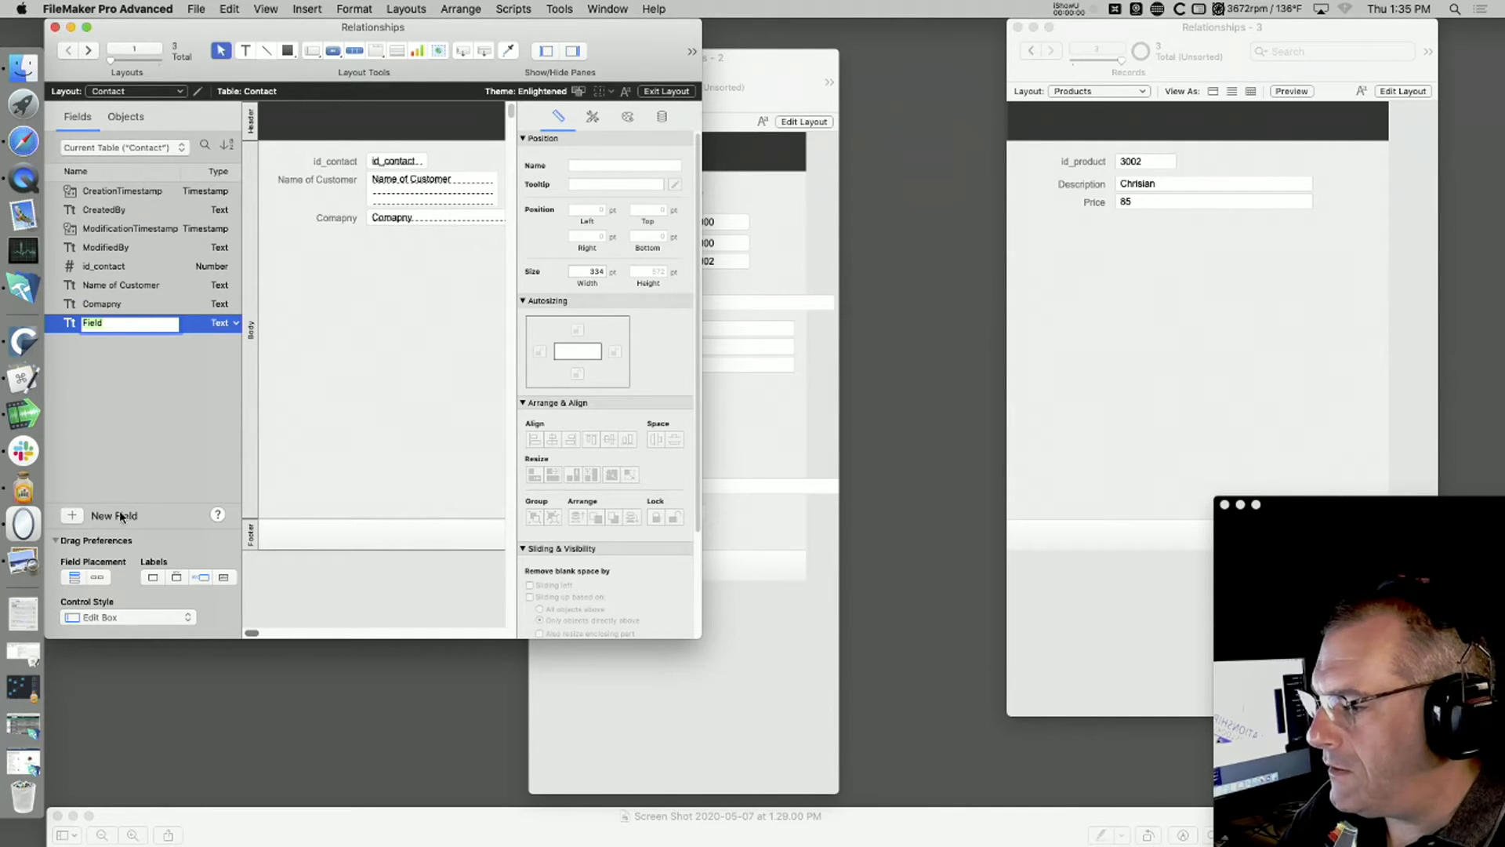
{"action": "type", "text": "VP of Engineering"}
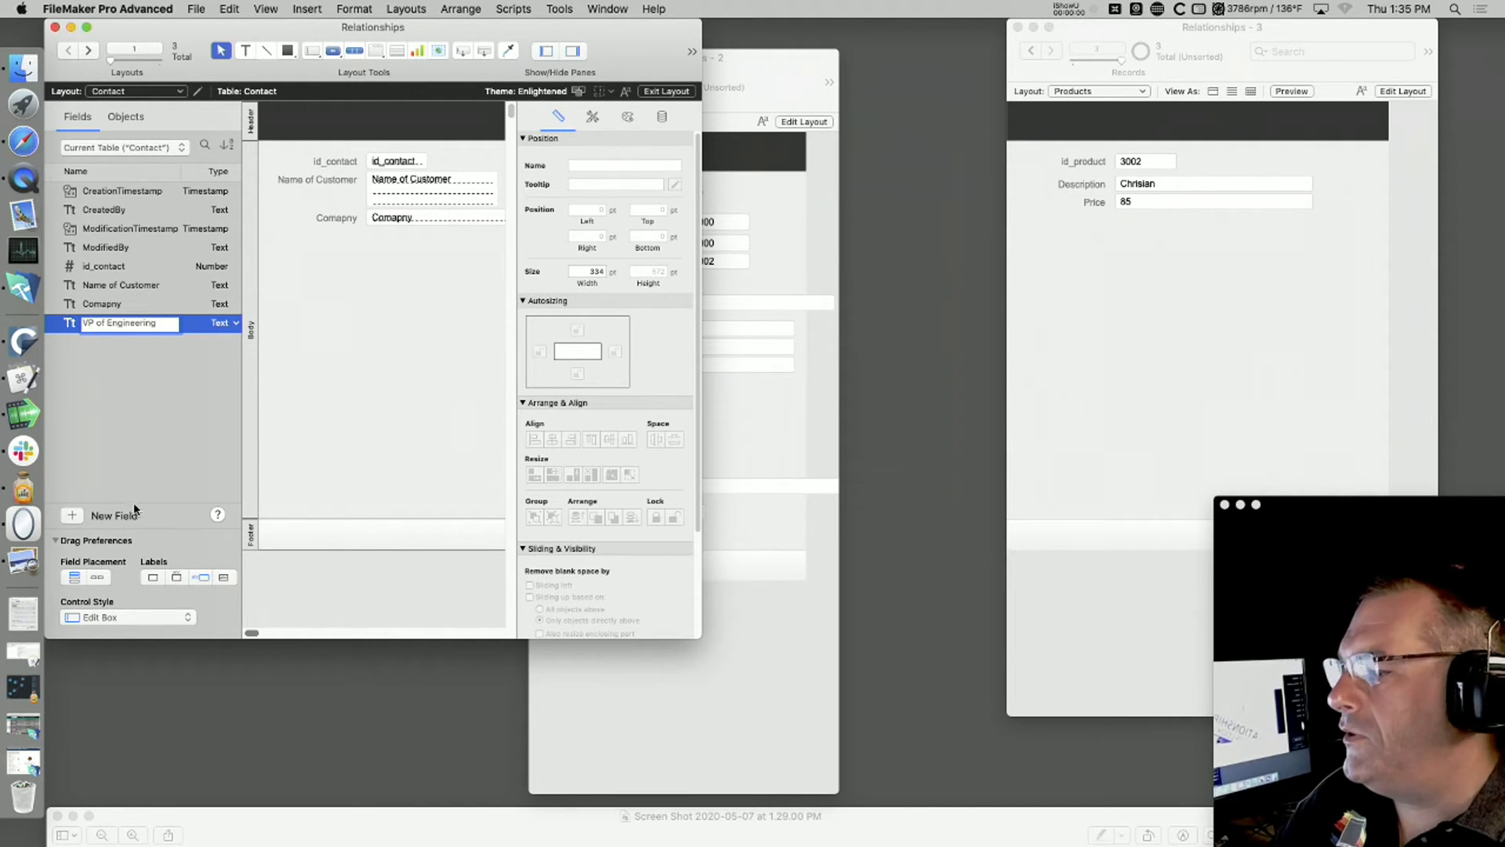
{"action": "key", "text": "Return"}
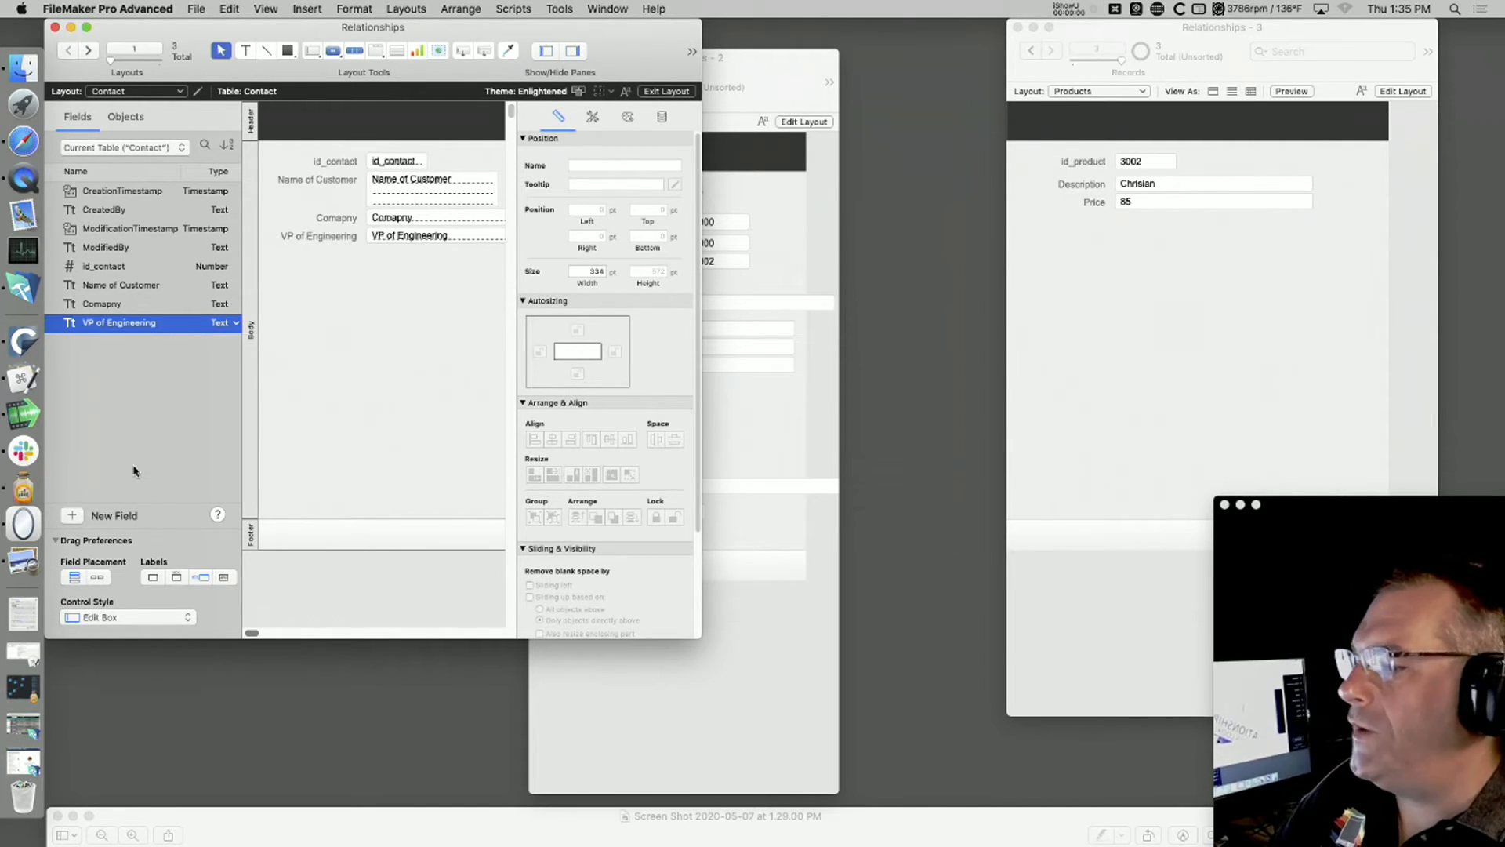
Step: Return the Contact layout to Browse mode and enter Apple as the first contact's Comapny
{"action": "key", "text": "super+b"}
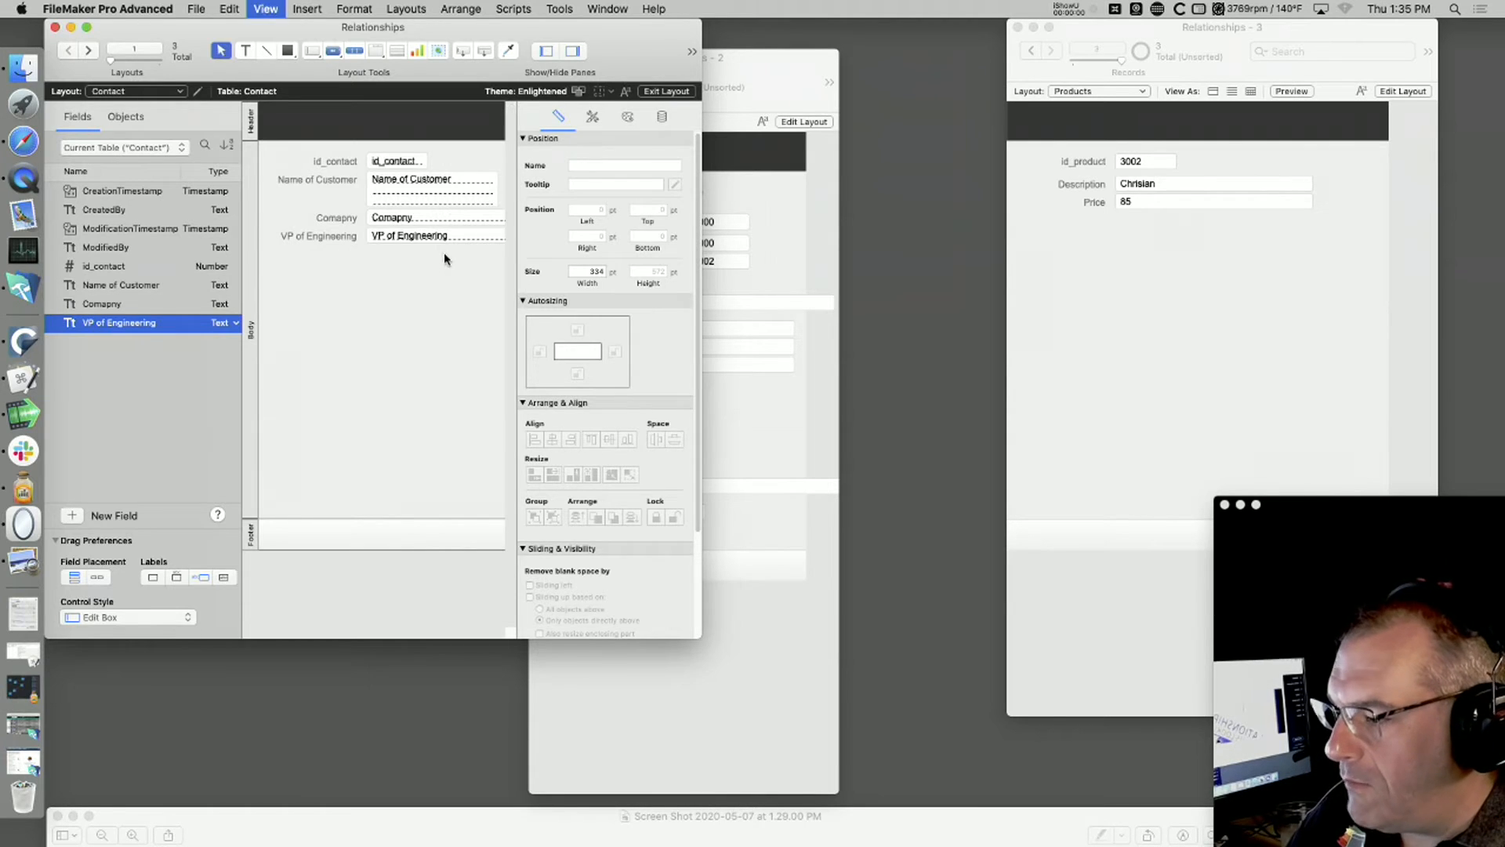
{"action": "left_click", "coordinate": [290, 219]}
{"action": "type", "text": "Apple"}
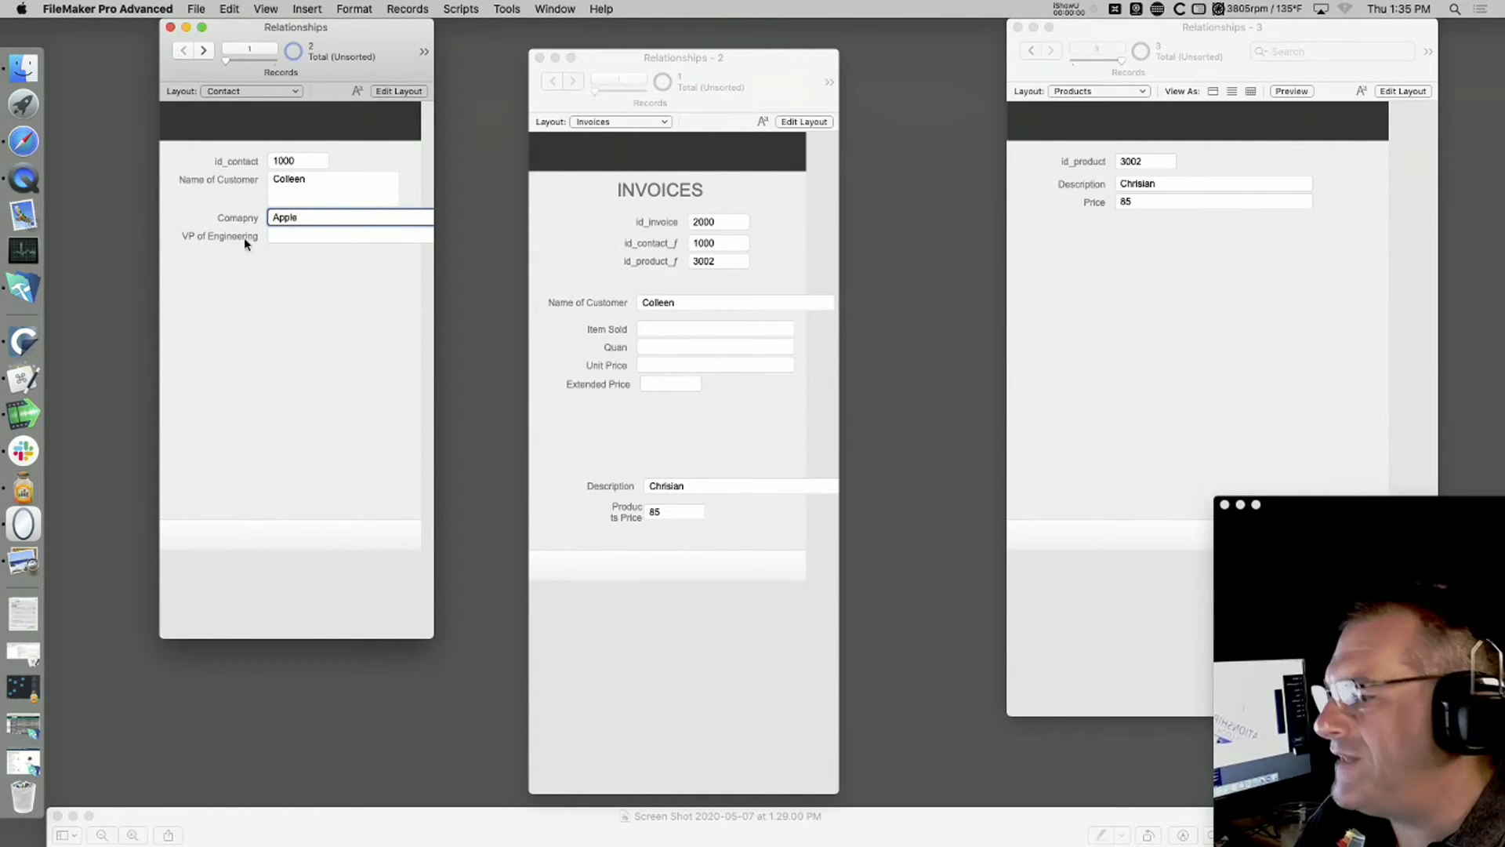
{"action": "key", "text": "super+shift+d"}
{"action": "key", "text": "Escape"}
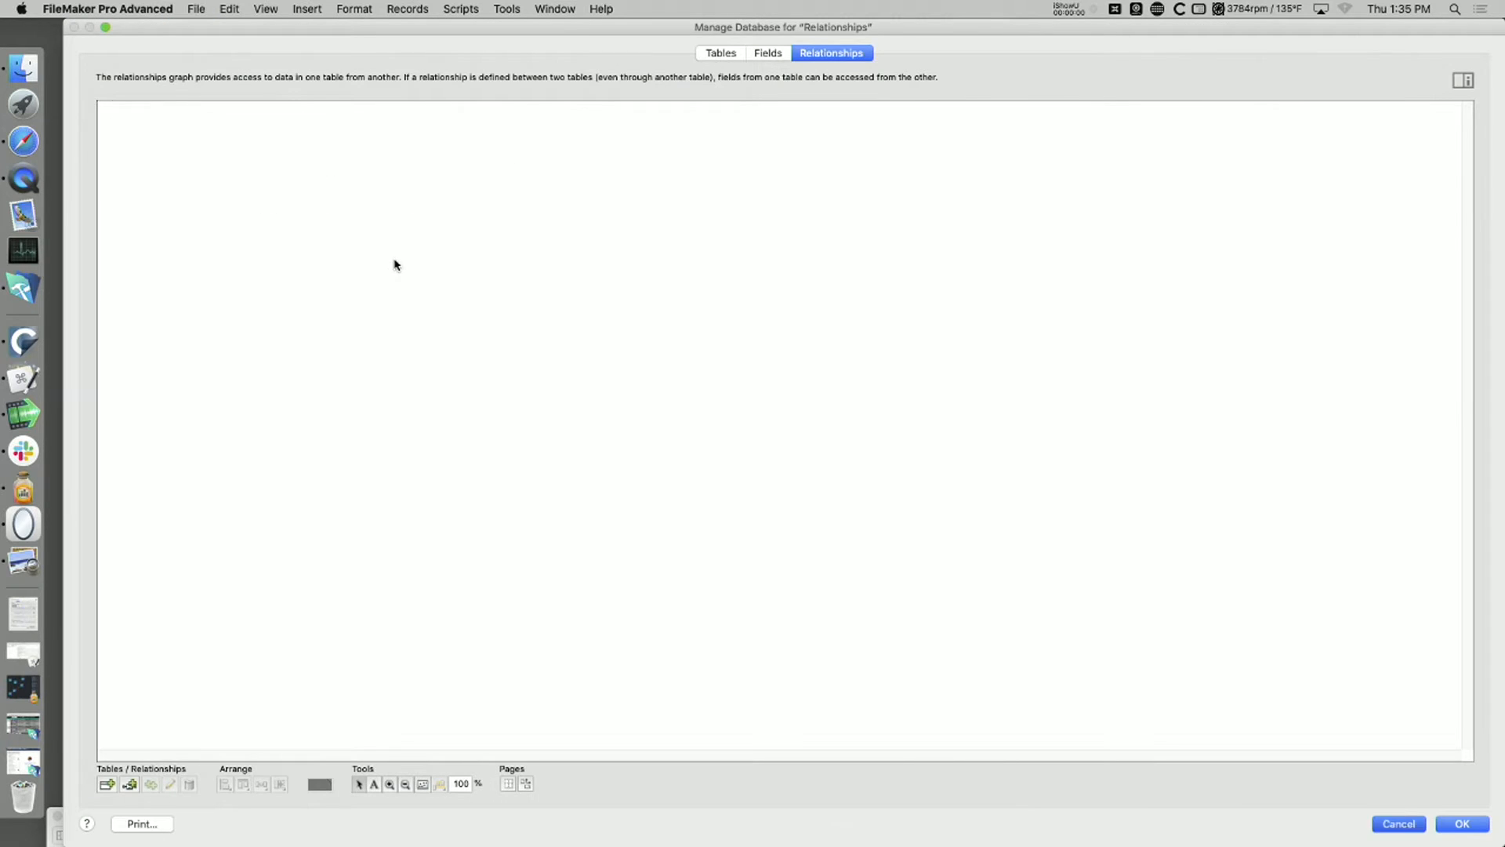
Step: Rename the Contact table's VP of Engineering field as Title
{"action": "key", "text": "super+l"}
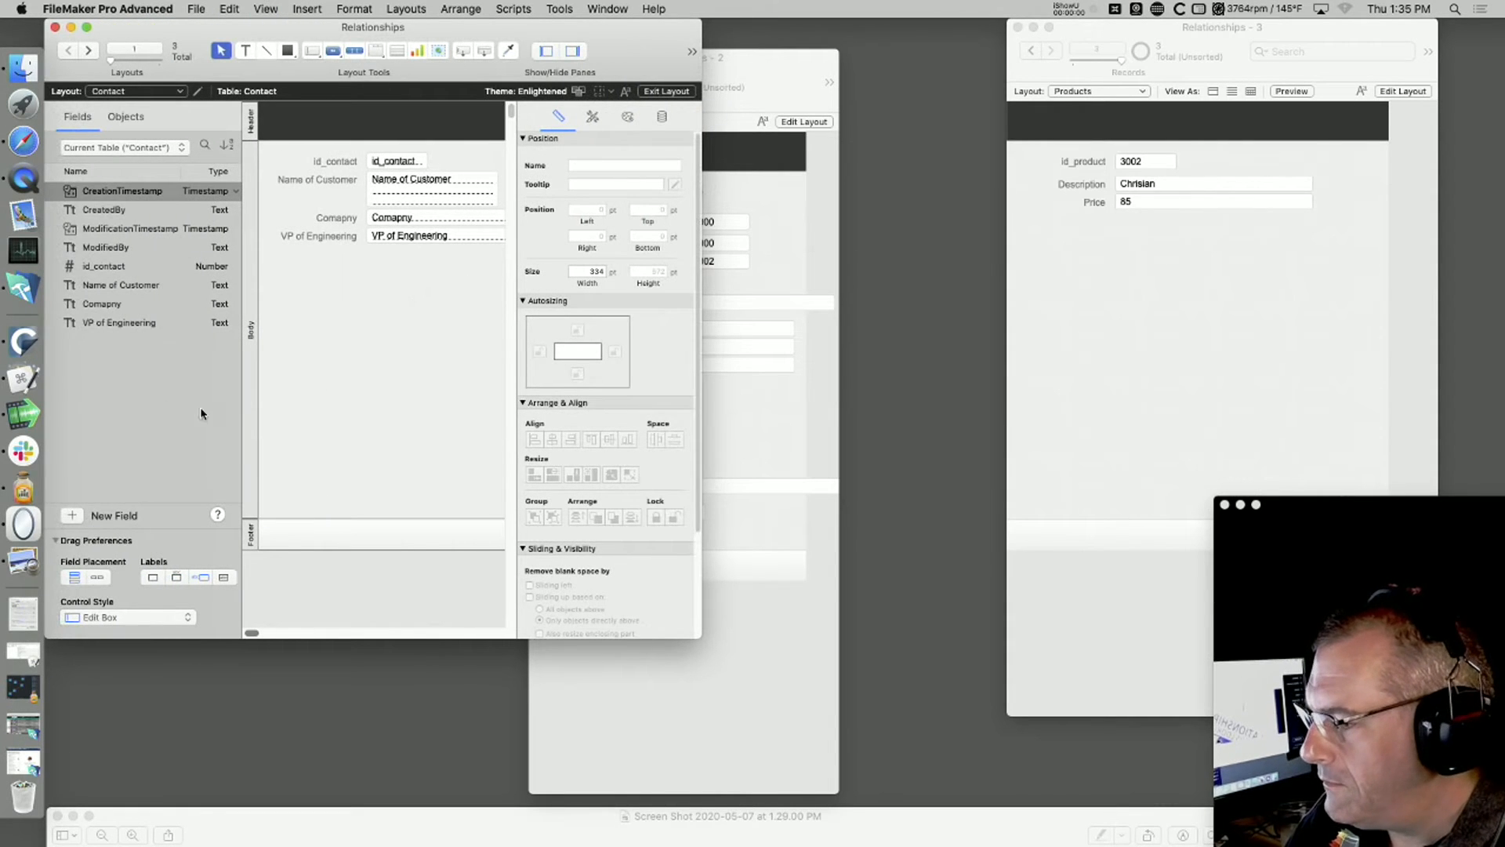
{"action": "left_click", "coordinate": [144, 324]}
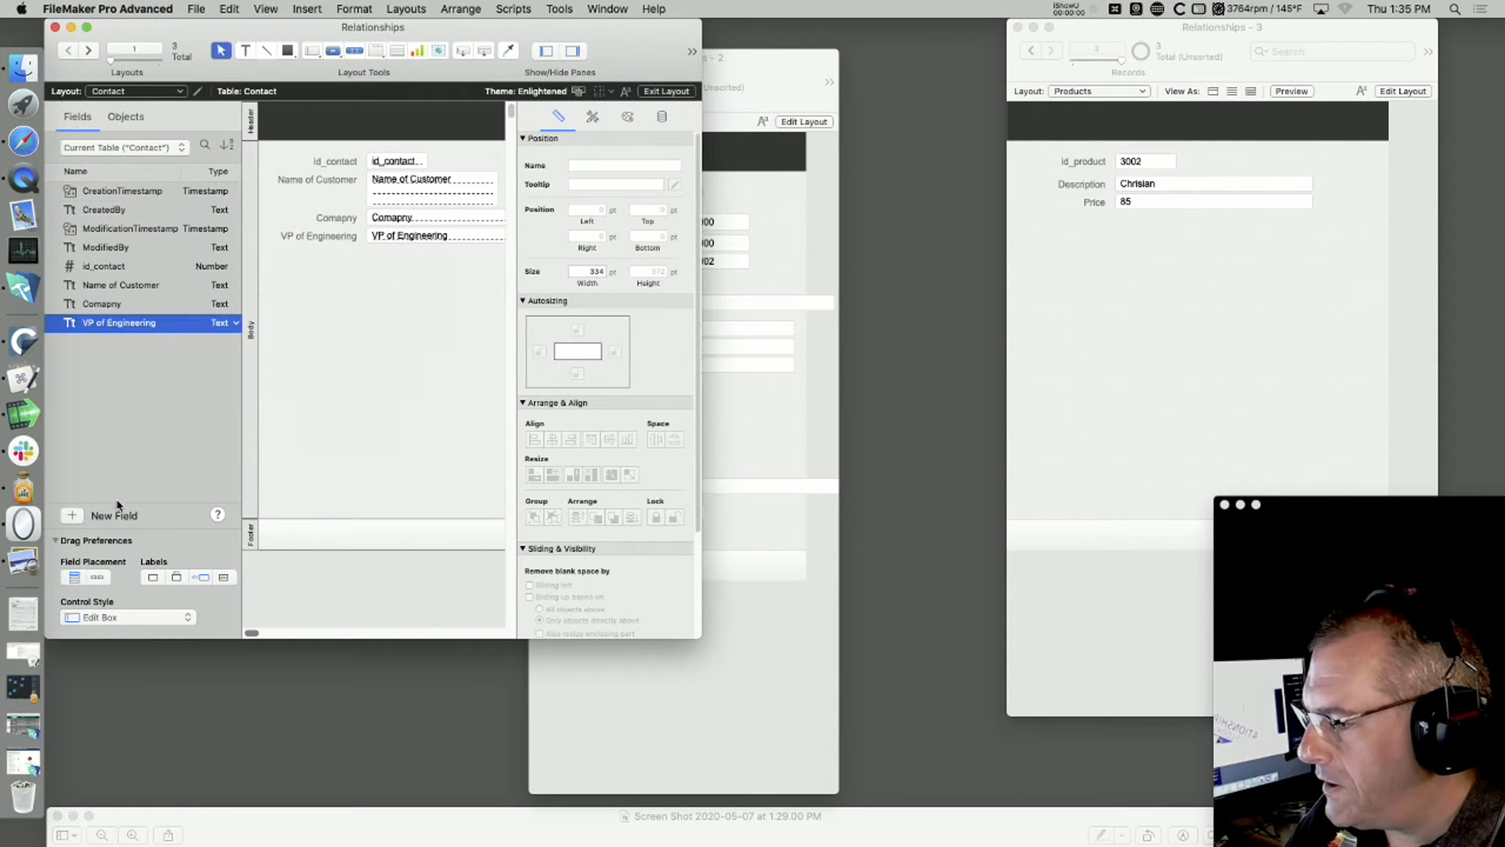
{"action": "right_click", "coordinate": [142, 326]}
{"action": "left_click", "coordinate": [166, 338]}
{"action": "key", "text": "super+c"}
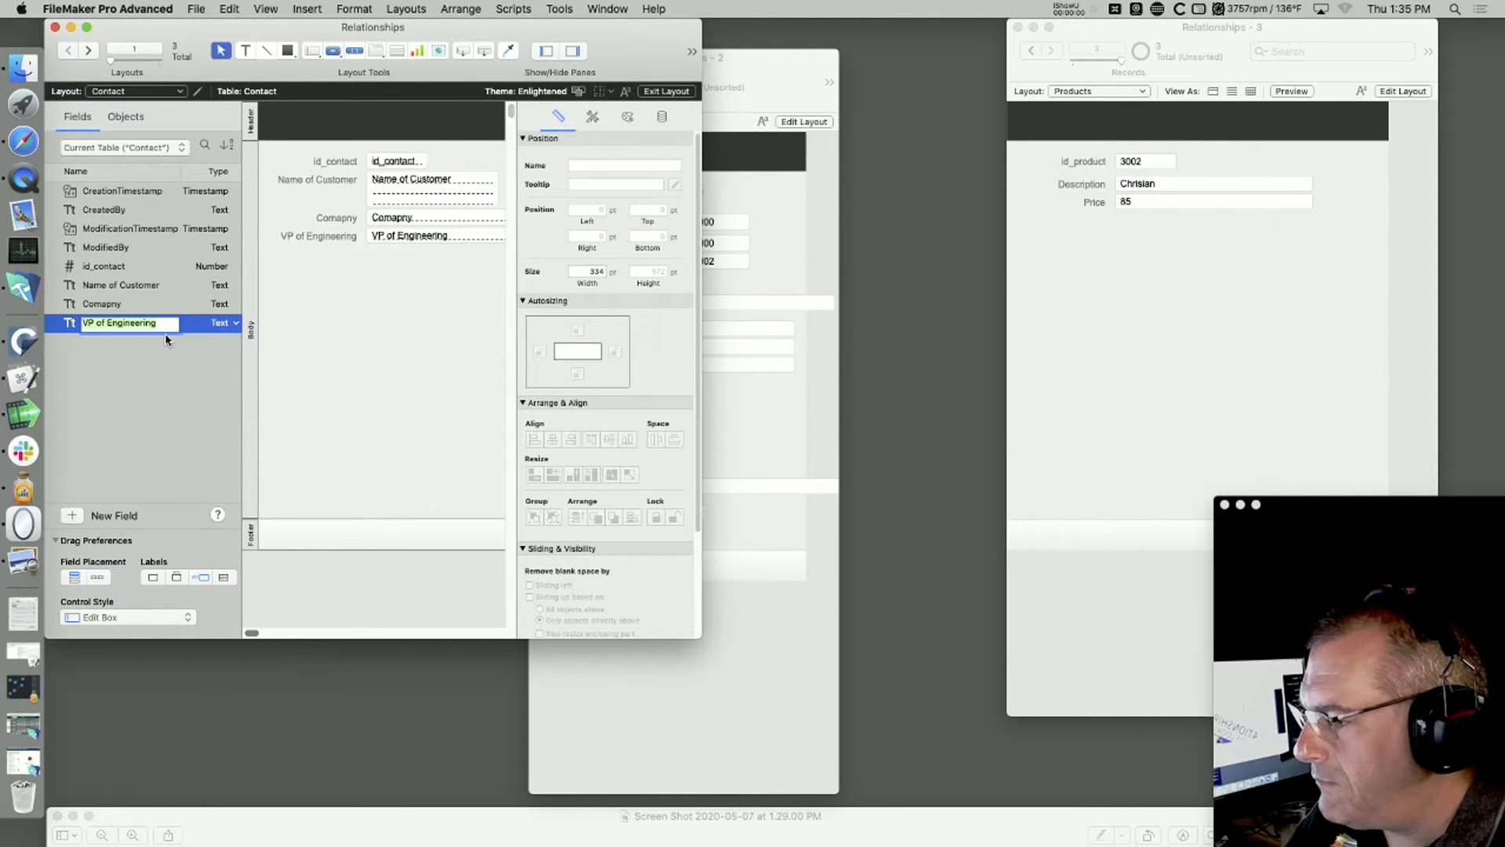
{"action": "type", "text": "Title"}
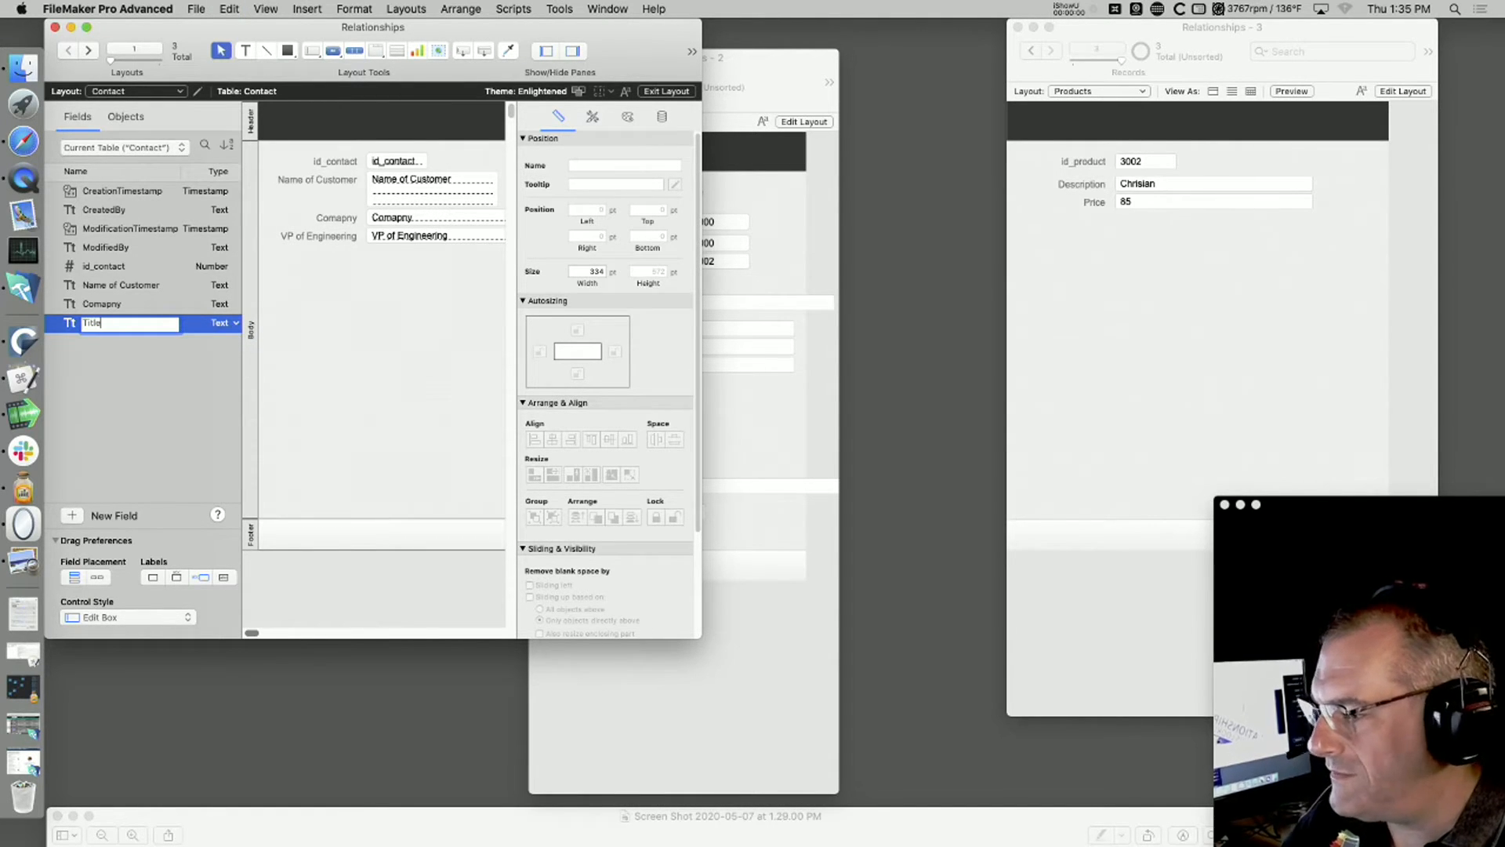
{"action": "key", "text": "Return"}
Step: Enter VP of Engineering as the contact's Title in Browse mode and enlarge the Contact window to fit the fields
{"action": "key", "text": "super+b"}
{"action": "left_click", "coordinate": [290, 235]}
{"action": "key", "text": "super+v"}
{"action": "left_click", "coordinate": [418, 524]}
{"action": "left_click_drag", "start_coordinate": [432, 637], "coordinate": [468, 652]}
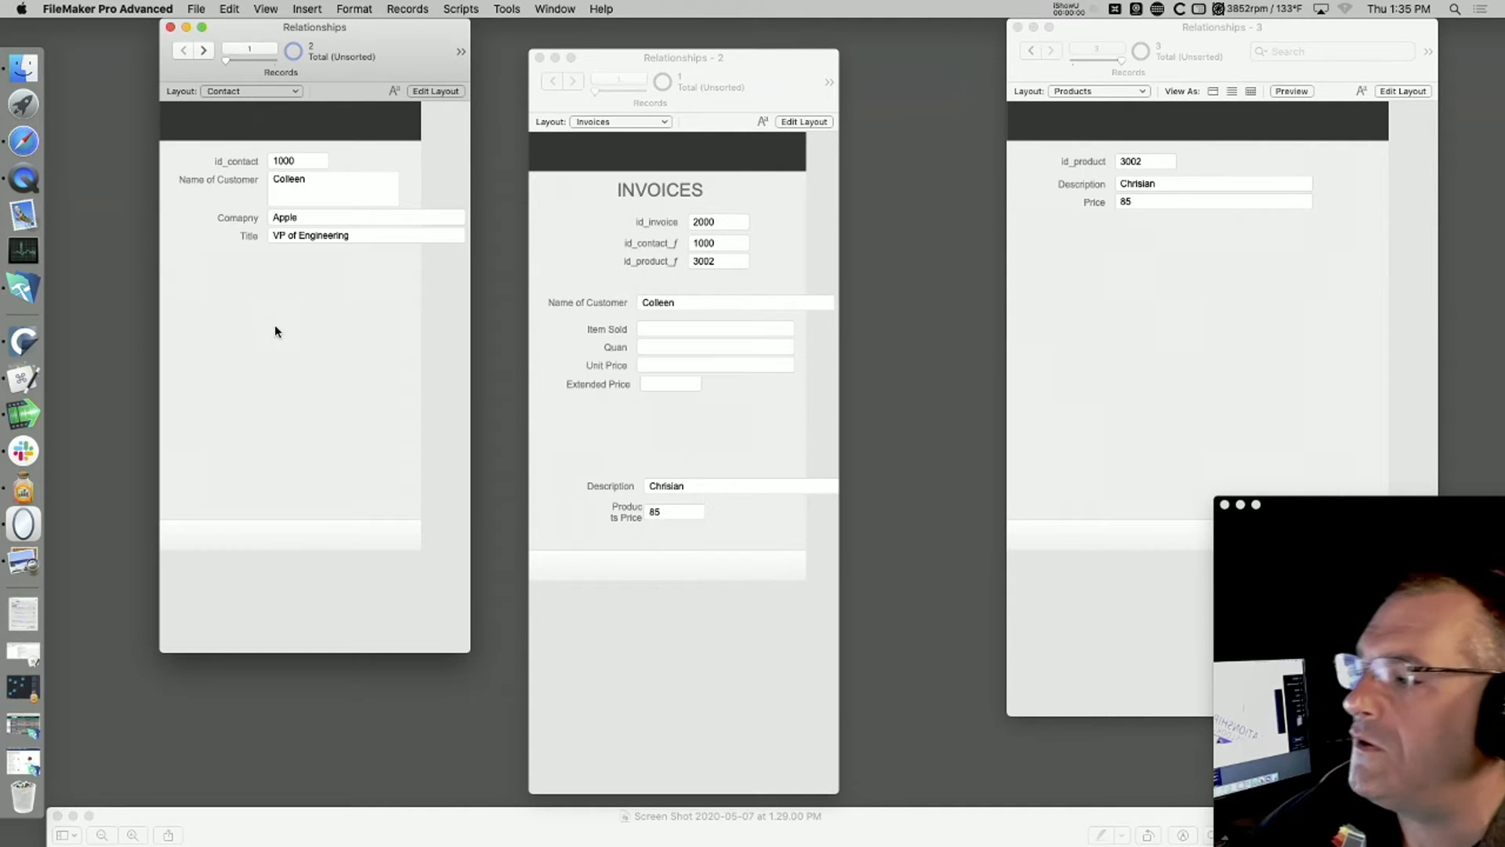
Step: Replace the customer's name on contact 1000 with a different first name and commit the record
{"action": "left_click", "coordinate": [321, 180]}
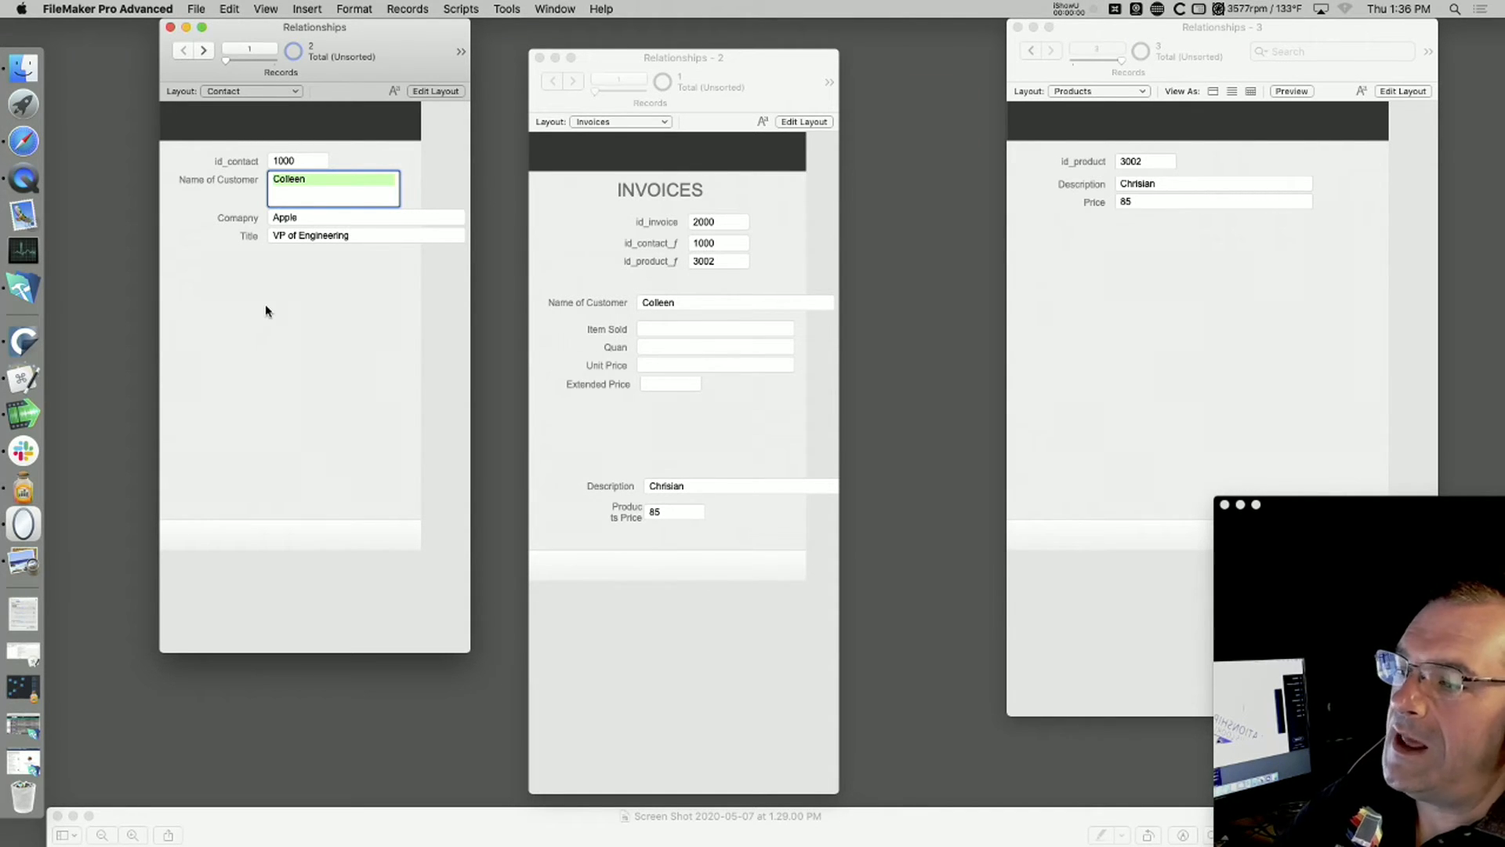
{"action": "type", "text": "F4"}
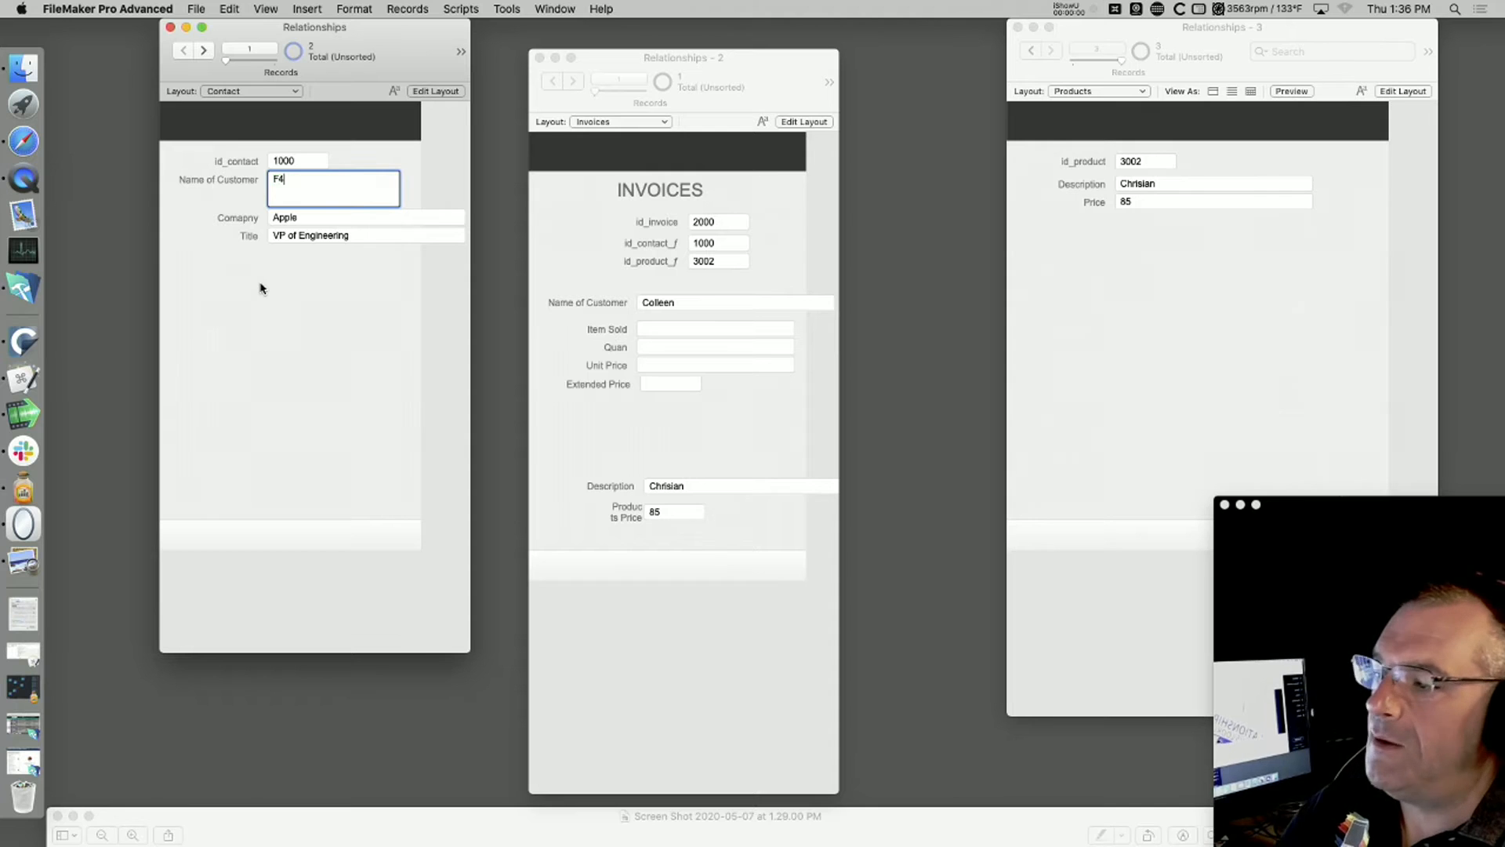
{"action": "type", "text": "ed"}
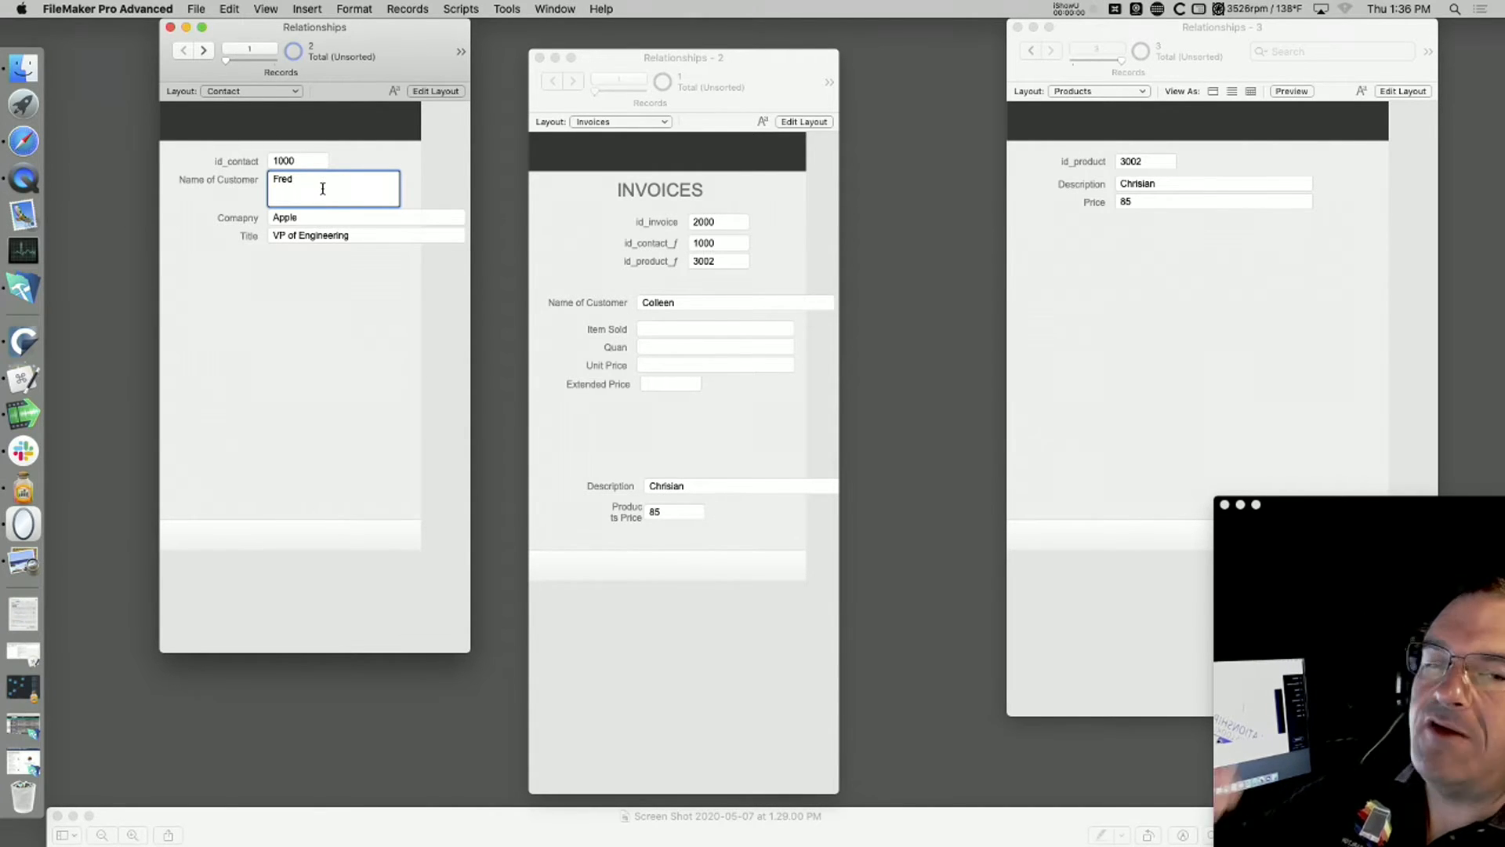
{"action": "left_click", "coordinate": [319, 301]}
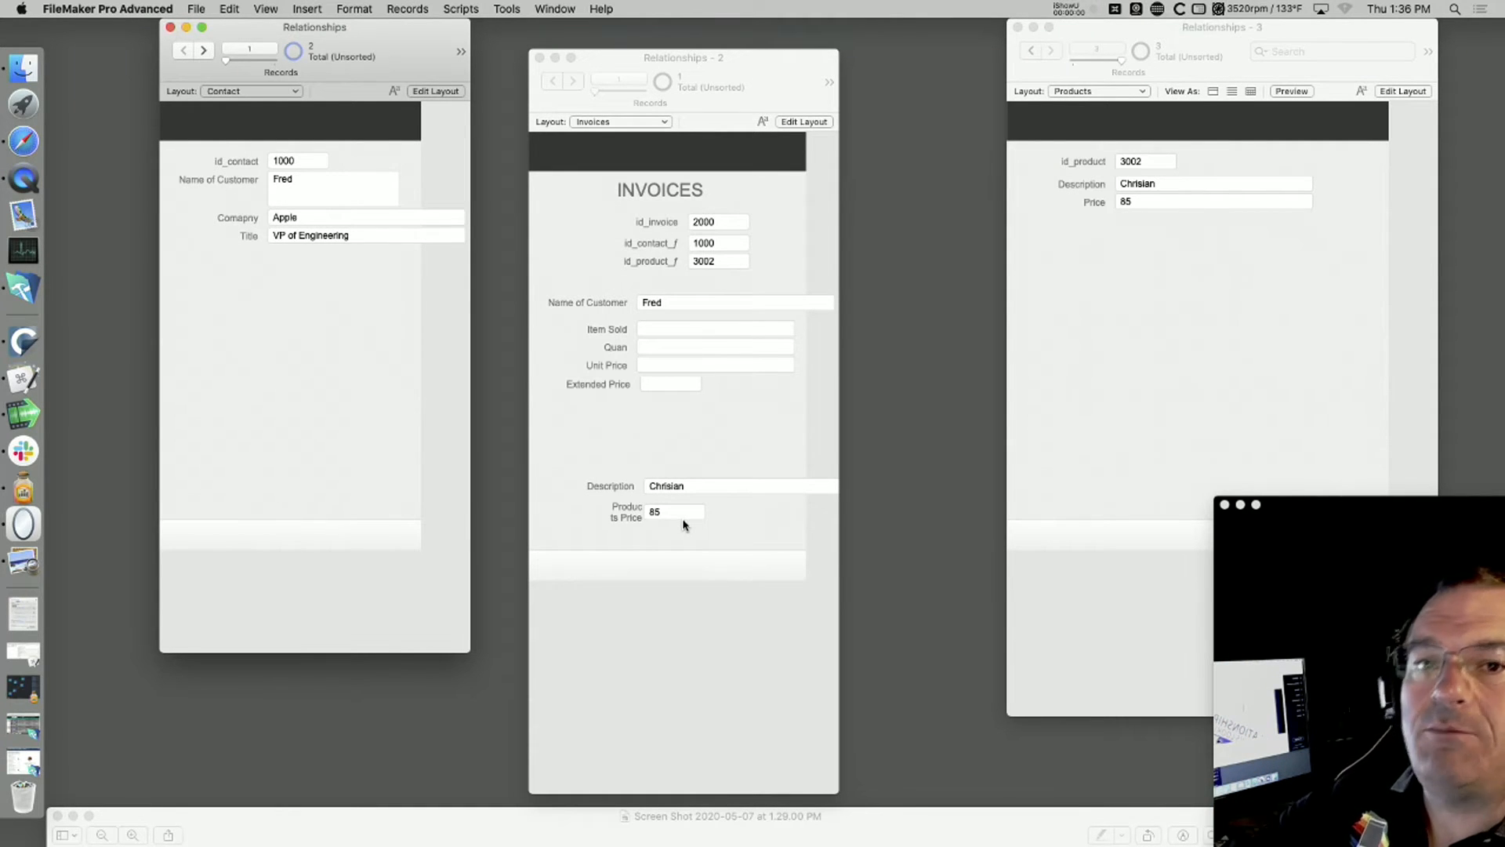
Step: Re-enter the original customer name on contact 1000 and commit the record
{"action": "left_click", "coordinate": [284, 188]}
{"action": "type", "text": "Coll"}
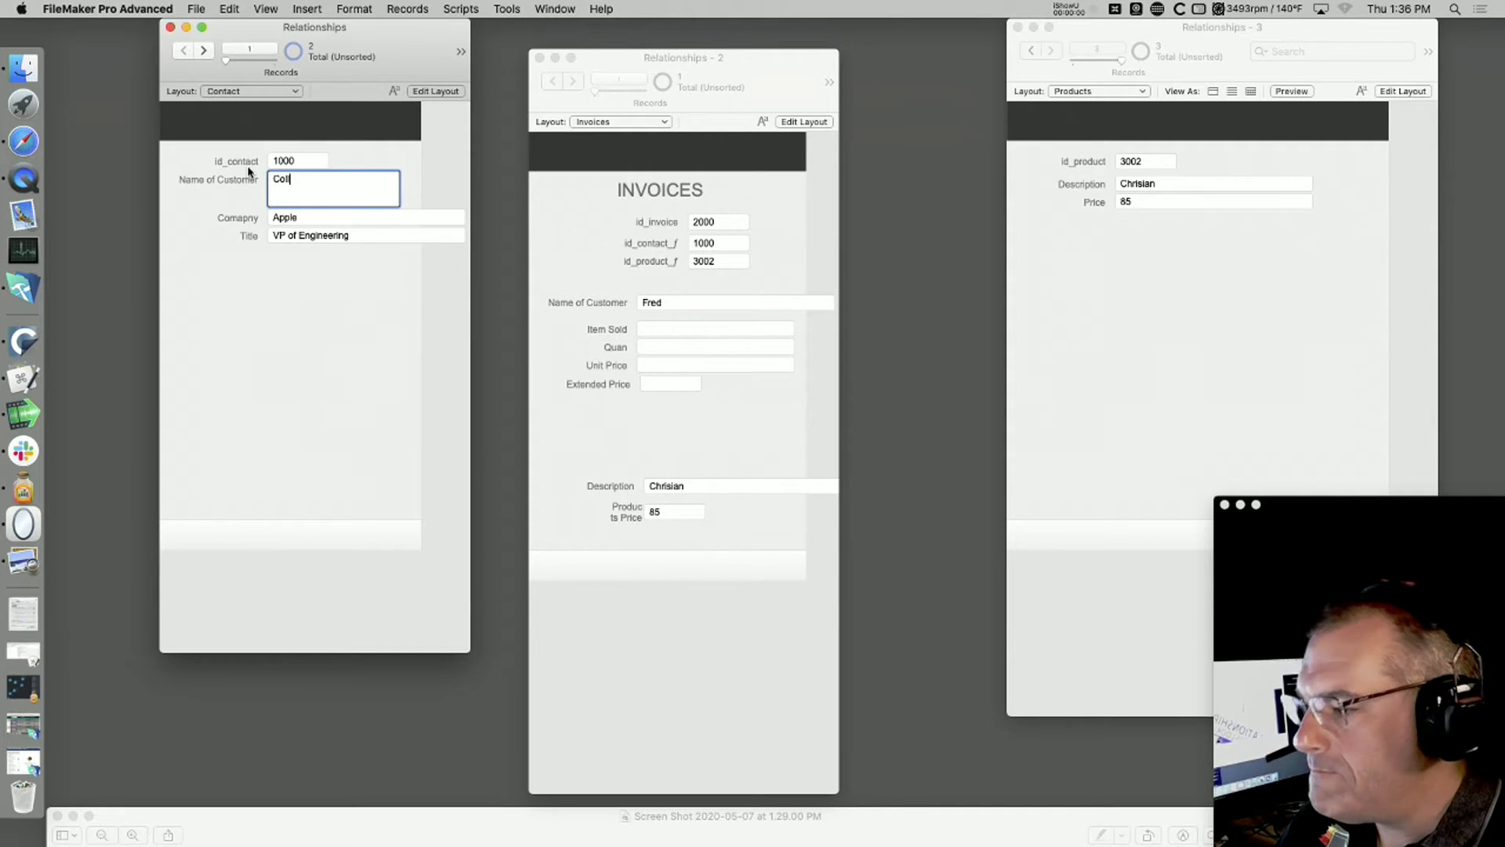
{"action": "type", "text": "een"}
{"action": "left_click", "coordinate": [279, 307]}
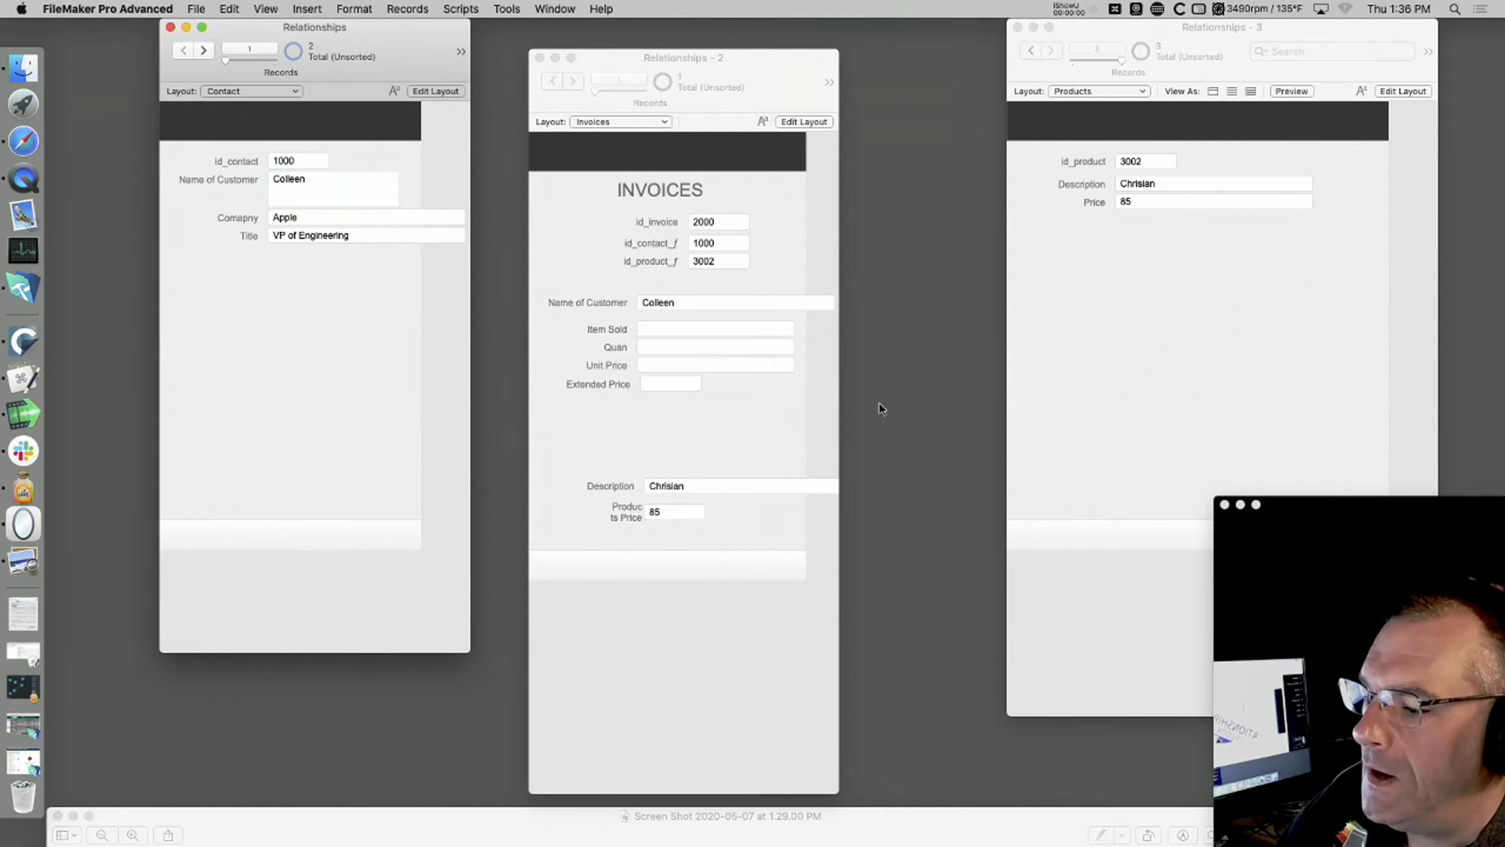
Step: Set the price of product 3002 to 75 in the Products window and commit the record
{"action": "left_click", "coordinate": [1142, 202]}
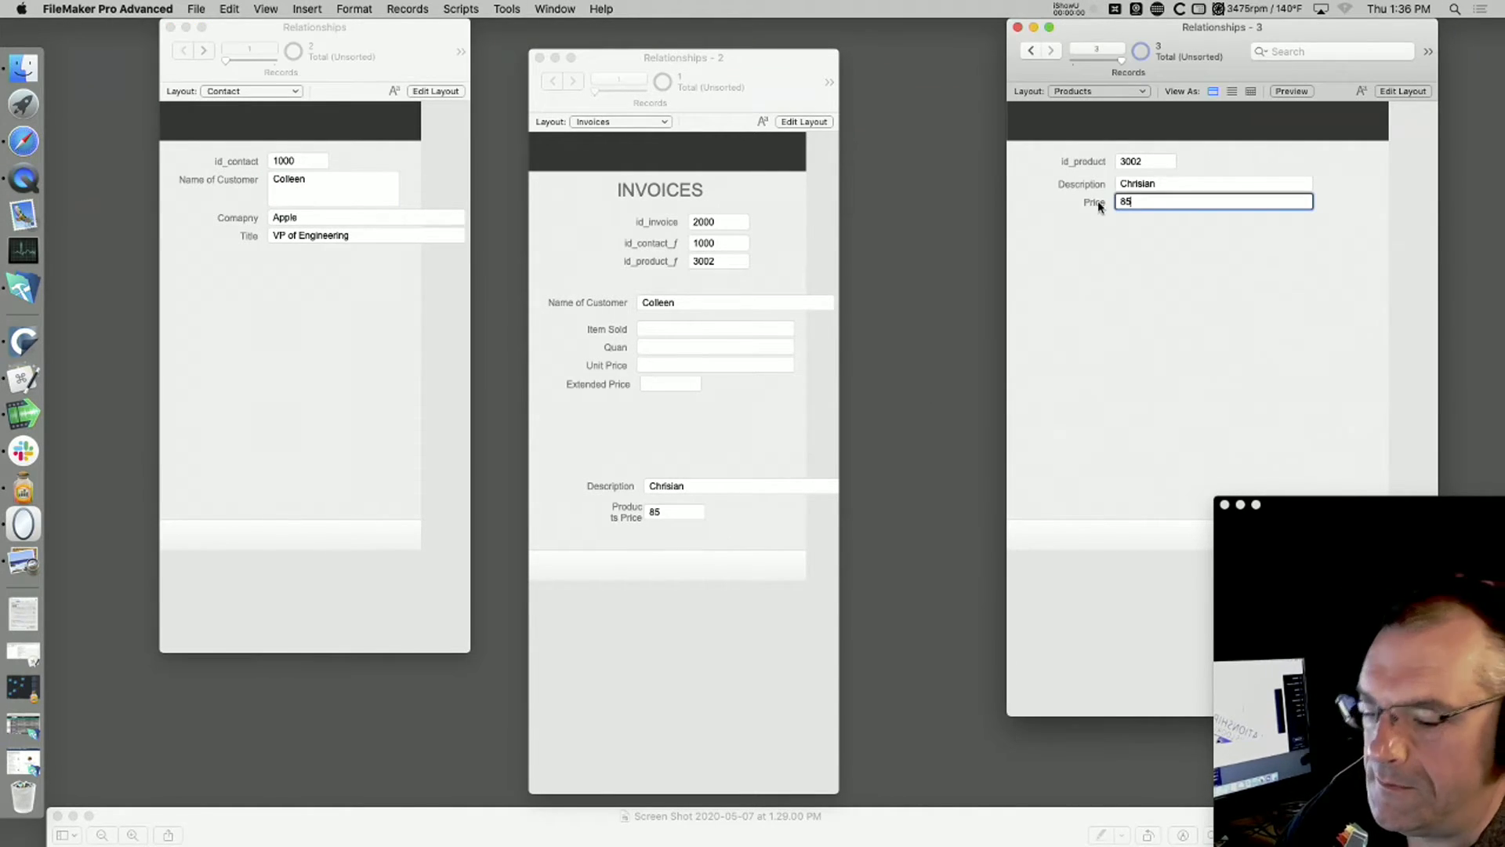
{"action": "key", "text": "BackSpace"}
{"action": "type", "text": "75"}
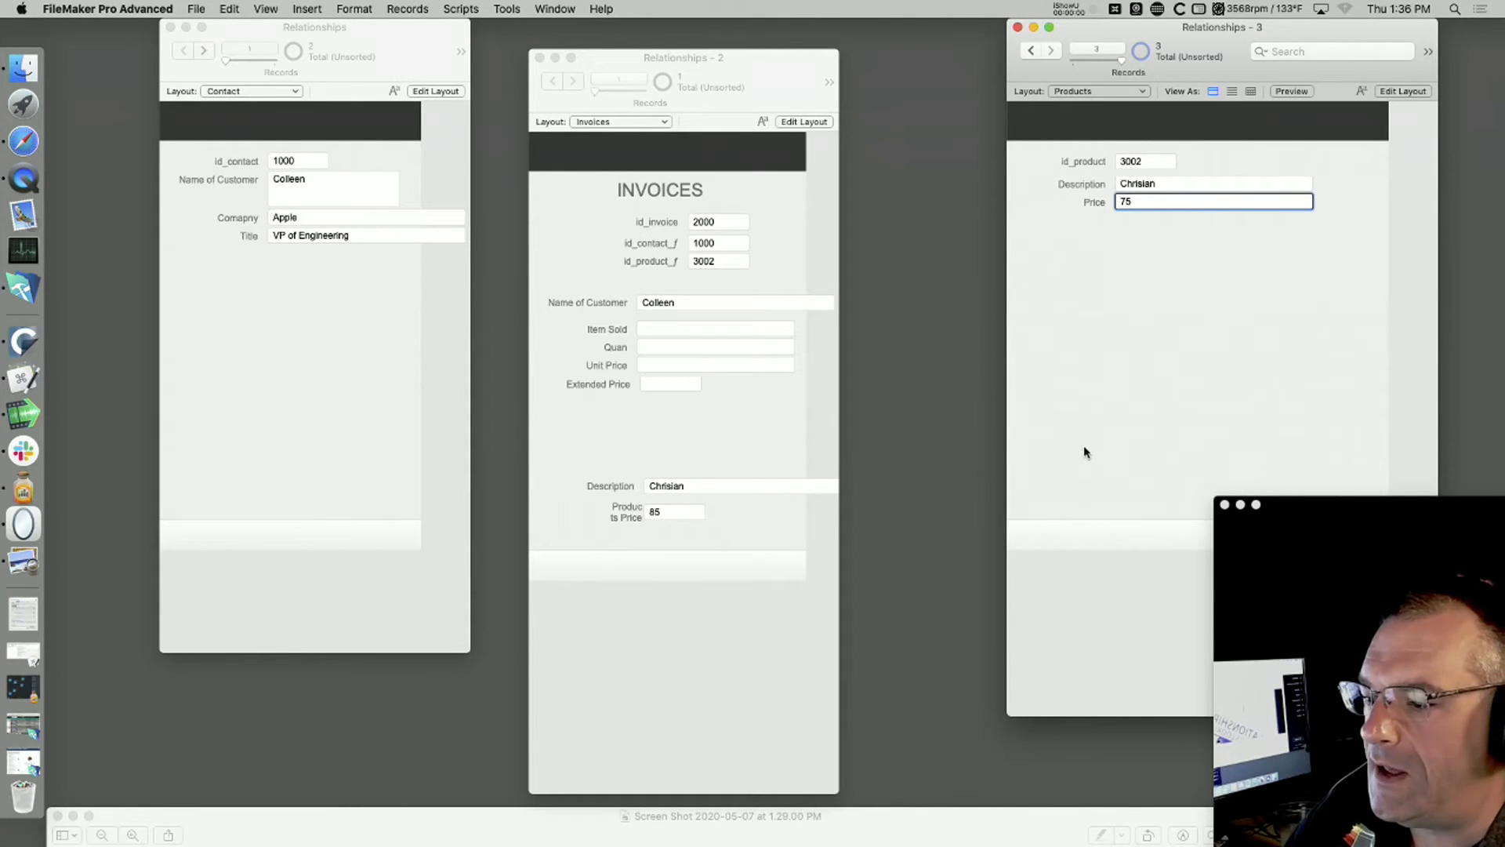
{"action": "left_click", "coordinate": [1079, 408]}
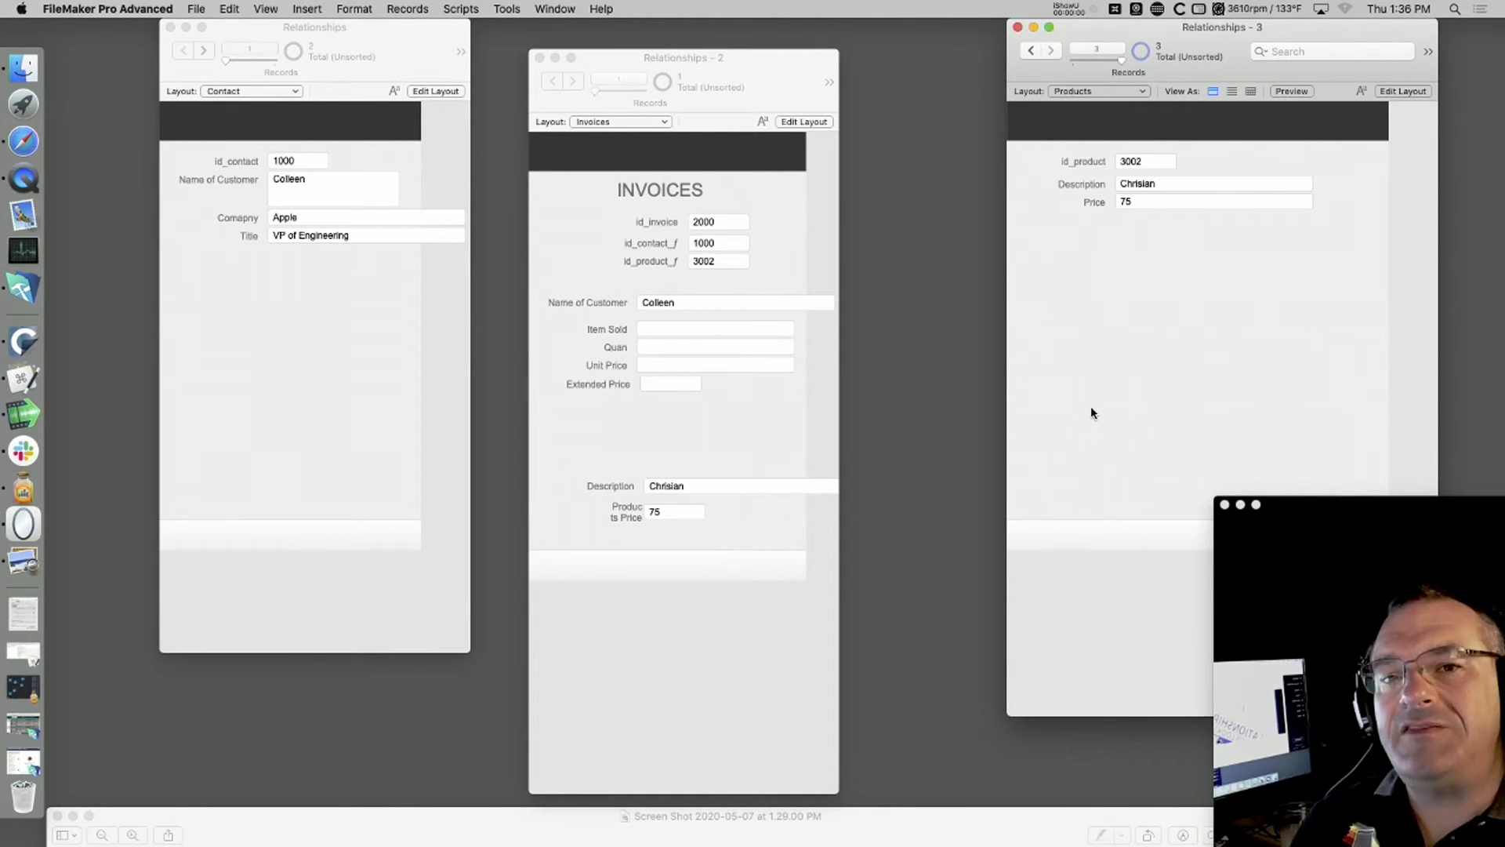
Step: Switch to Safari to view the webinar target users chart, and close its window
{"action": "key", "text": "super+Tab"}
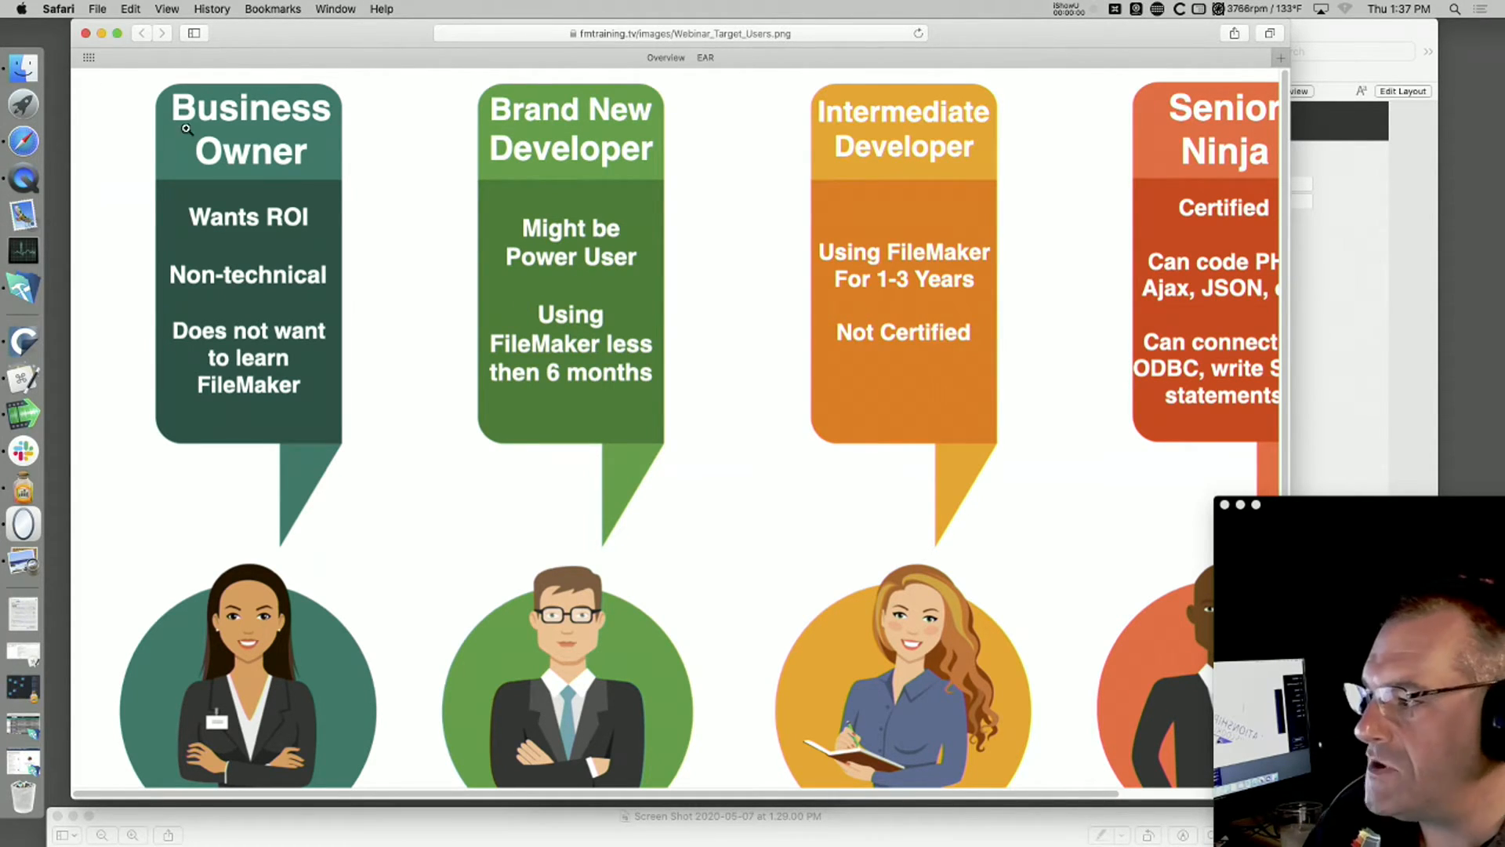
{"action": "left_click", "coordinate": [85, 33]}
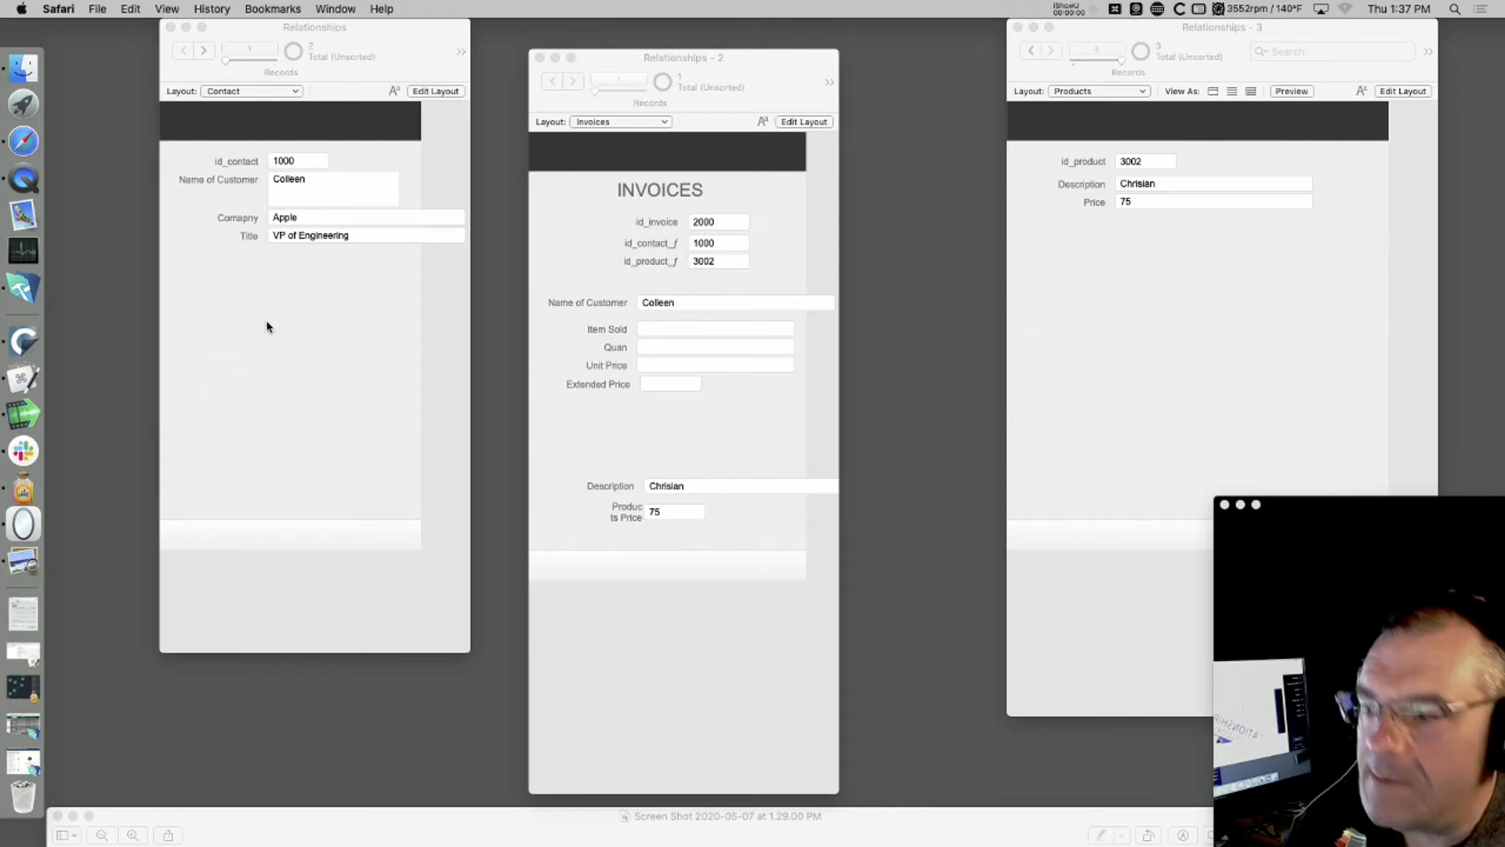
Step: Examine the Contact, Invoices and Products links in the relationships graph, move the dialog clear of the record windows, and close it
{"action": "left_click", "coordinate": [737, 441]}
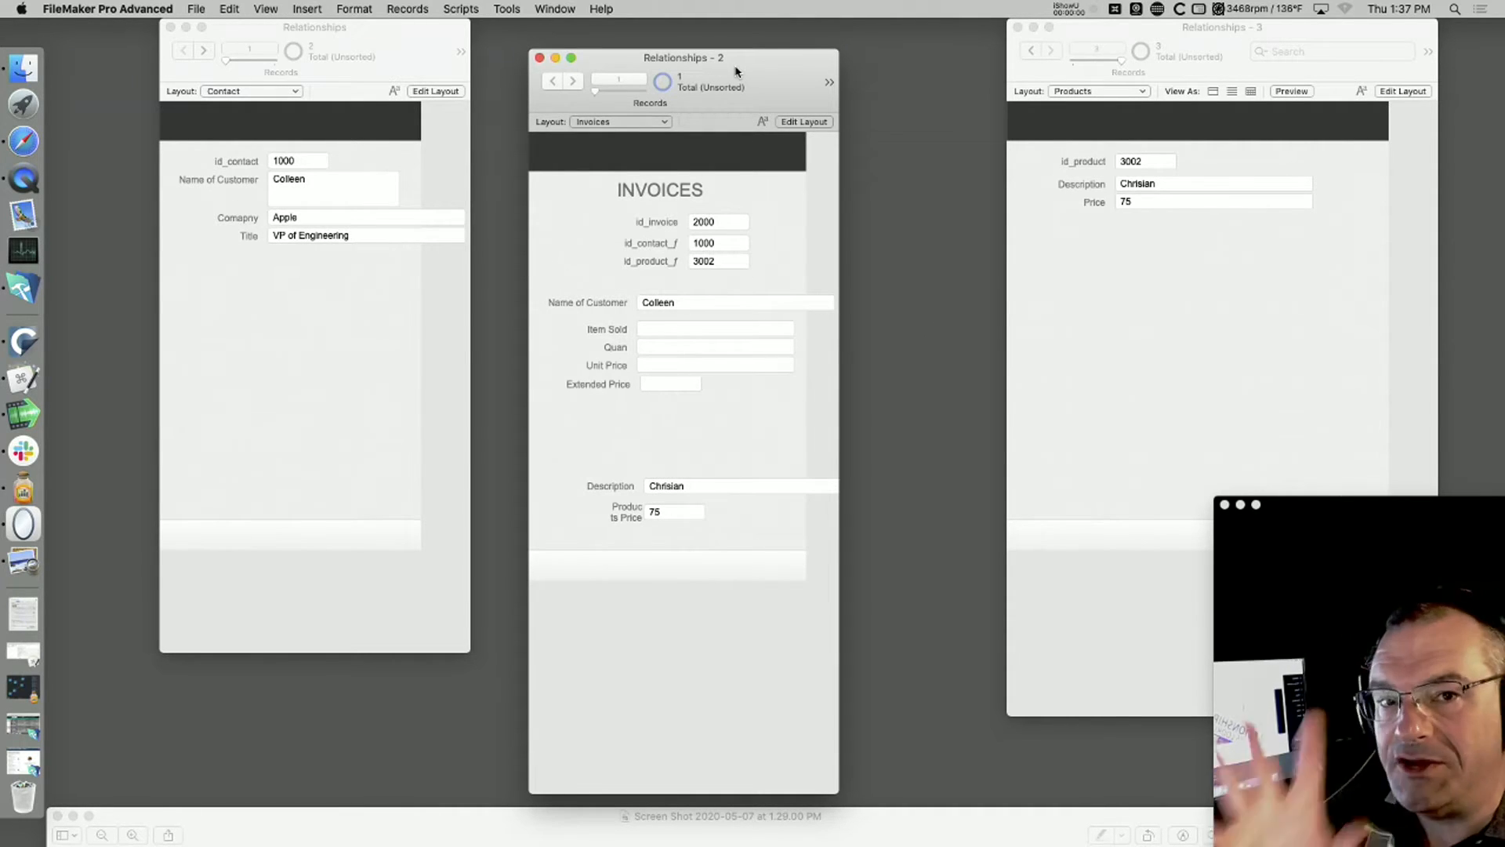
{"action": "left_click", "coordinate": [188, 8]}
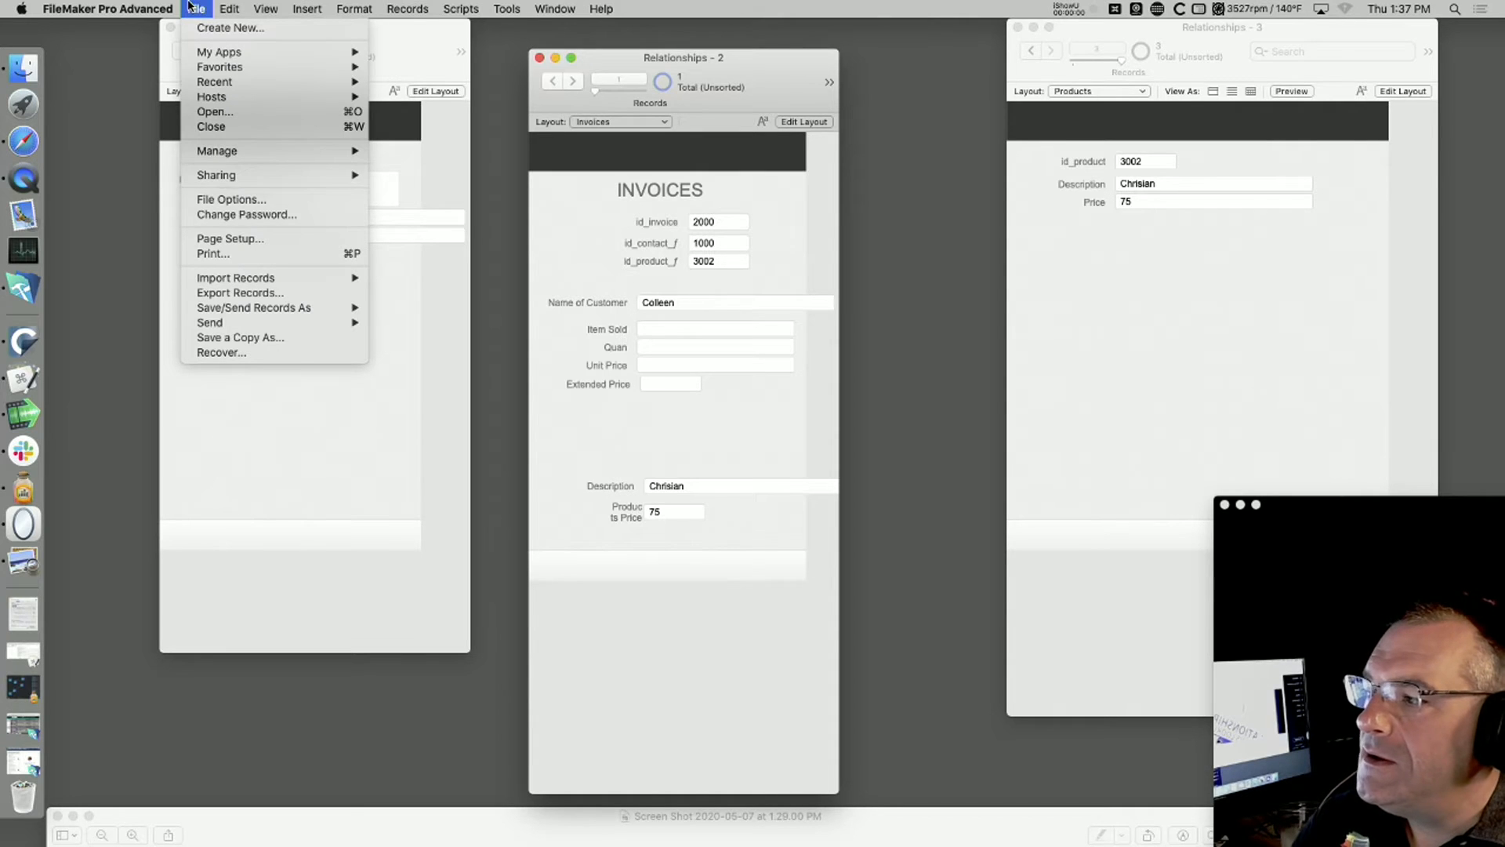
{"action": "mouse_move", "coordinate": [228, 150]}
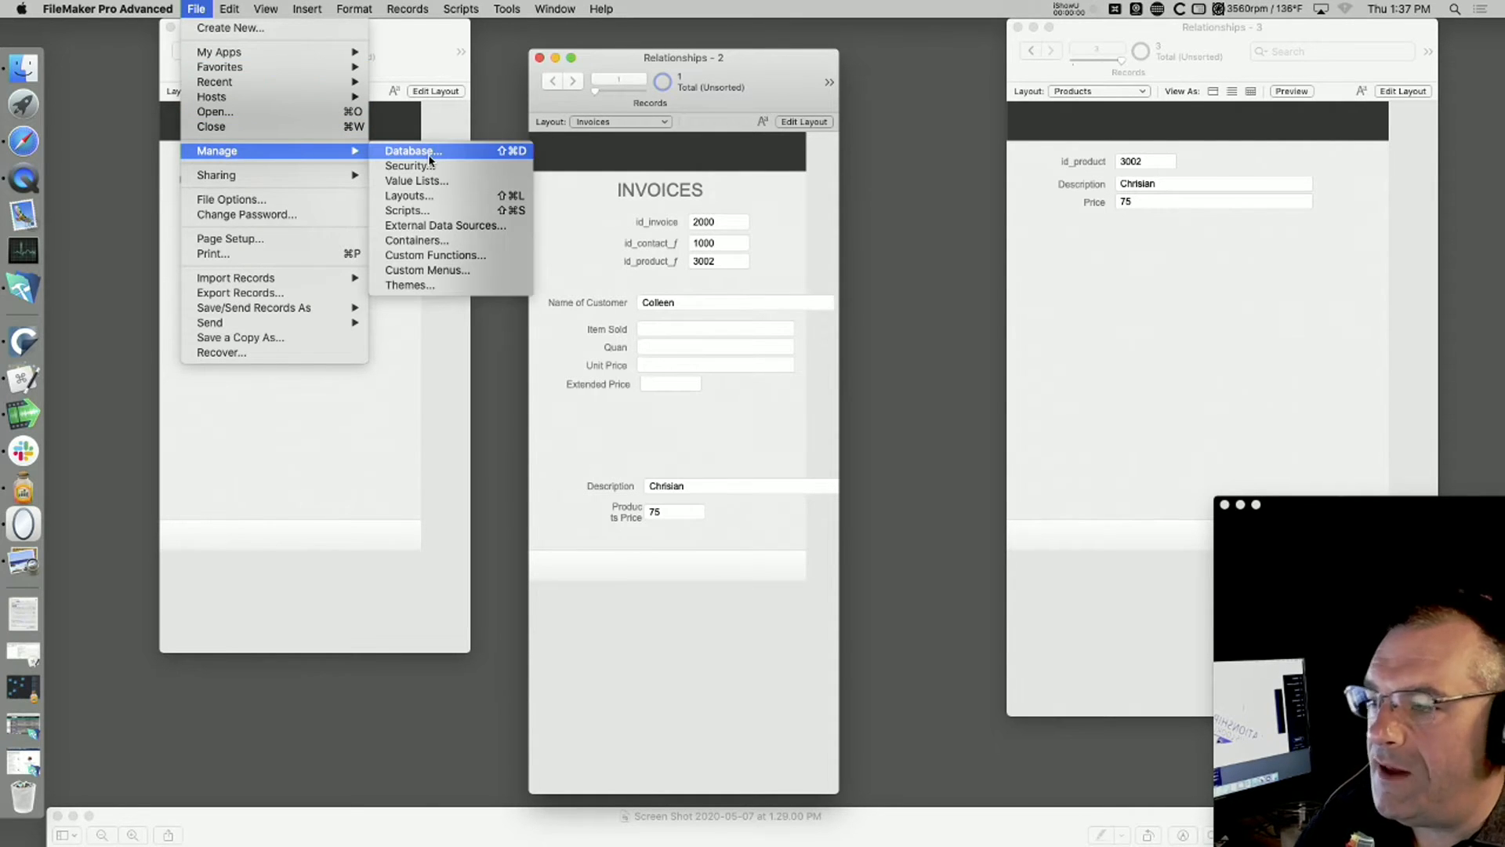
{"action": "left_click", "coordinate": [431, 152]}
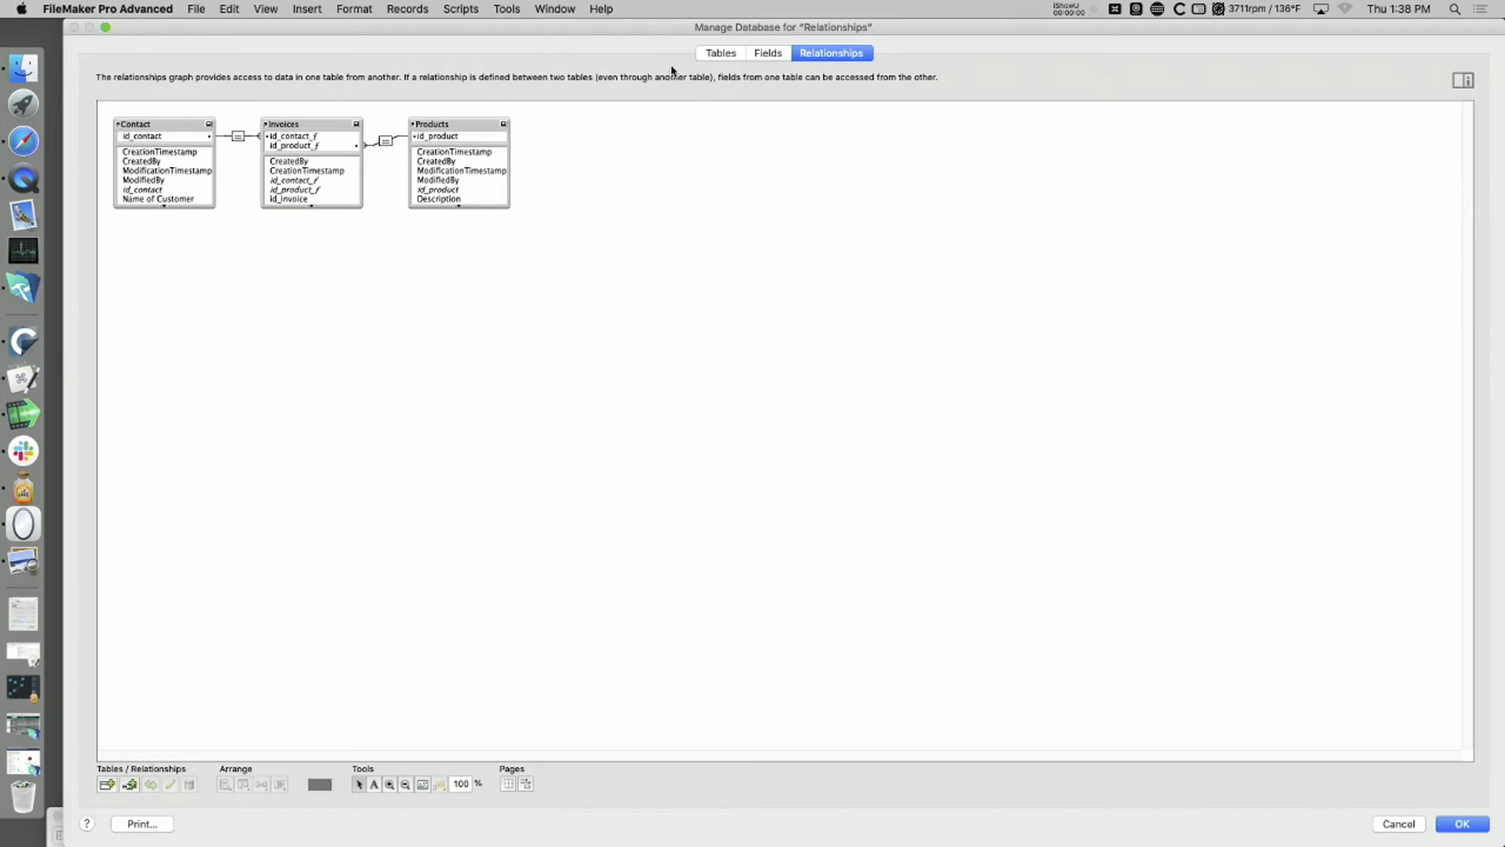
{"action": "left_click", "coordinate": [320, 128]}
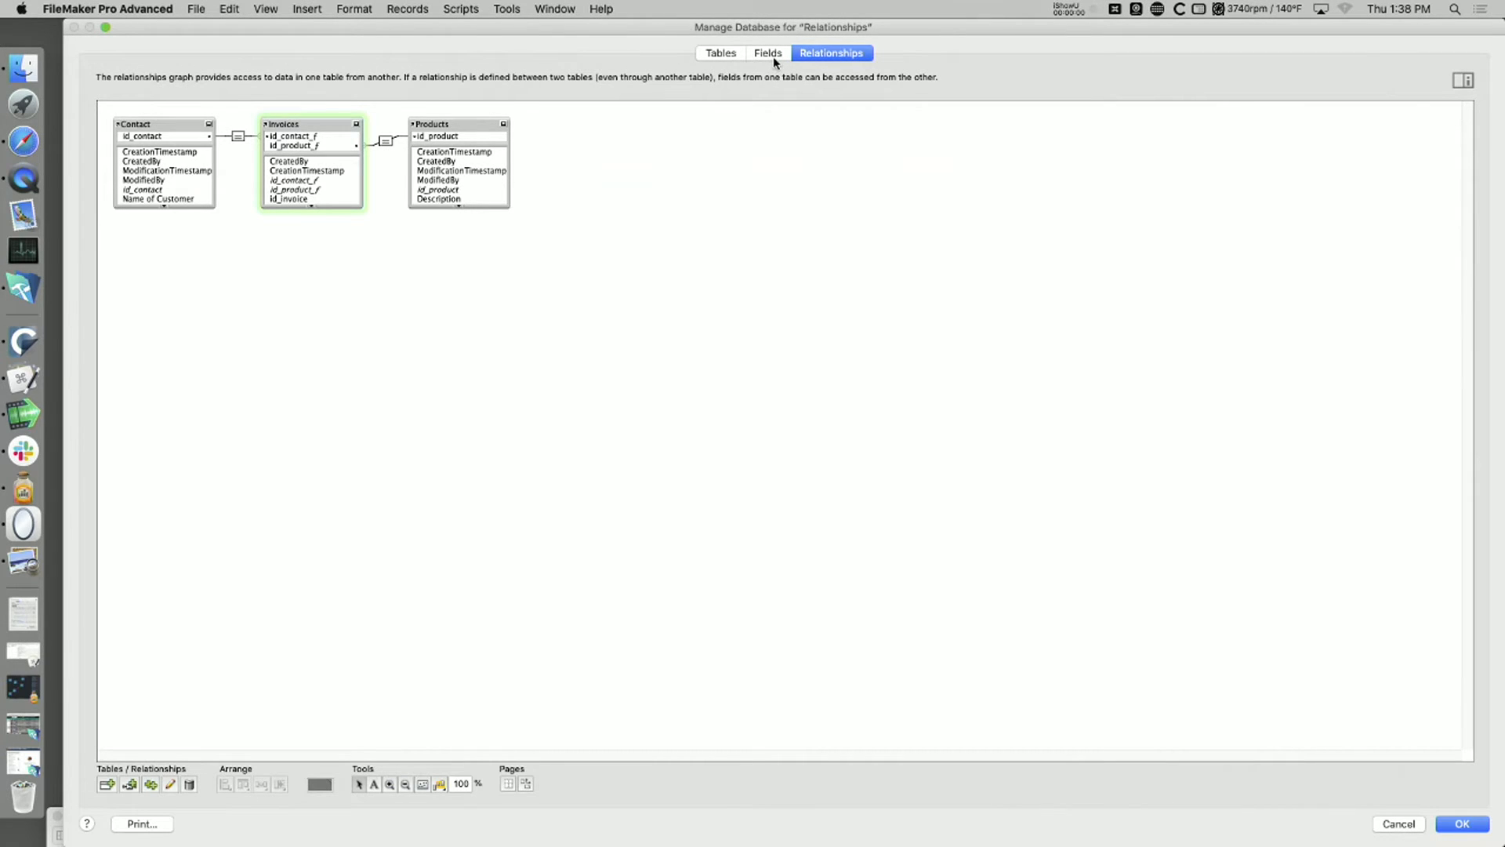
{"action": "left_click_drag", "start_coordinate": [772, 28], "coordinate": [782, 721]}
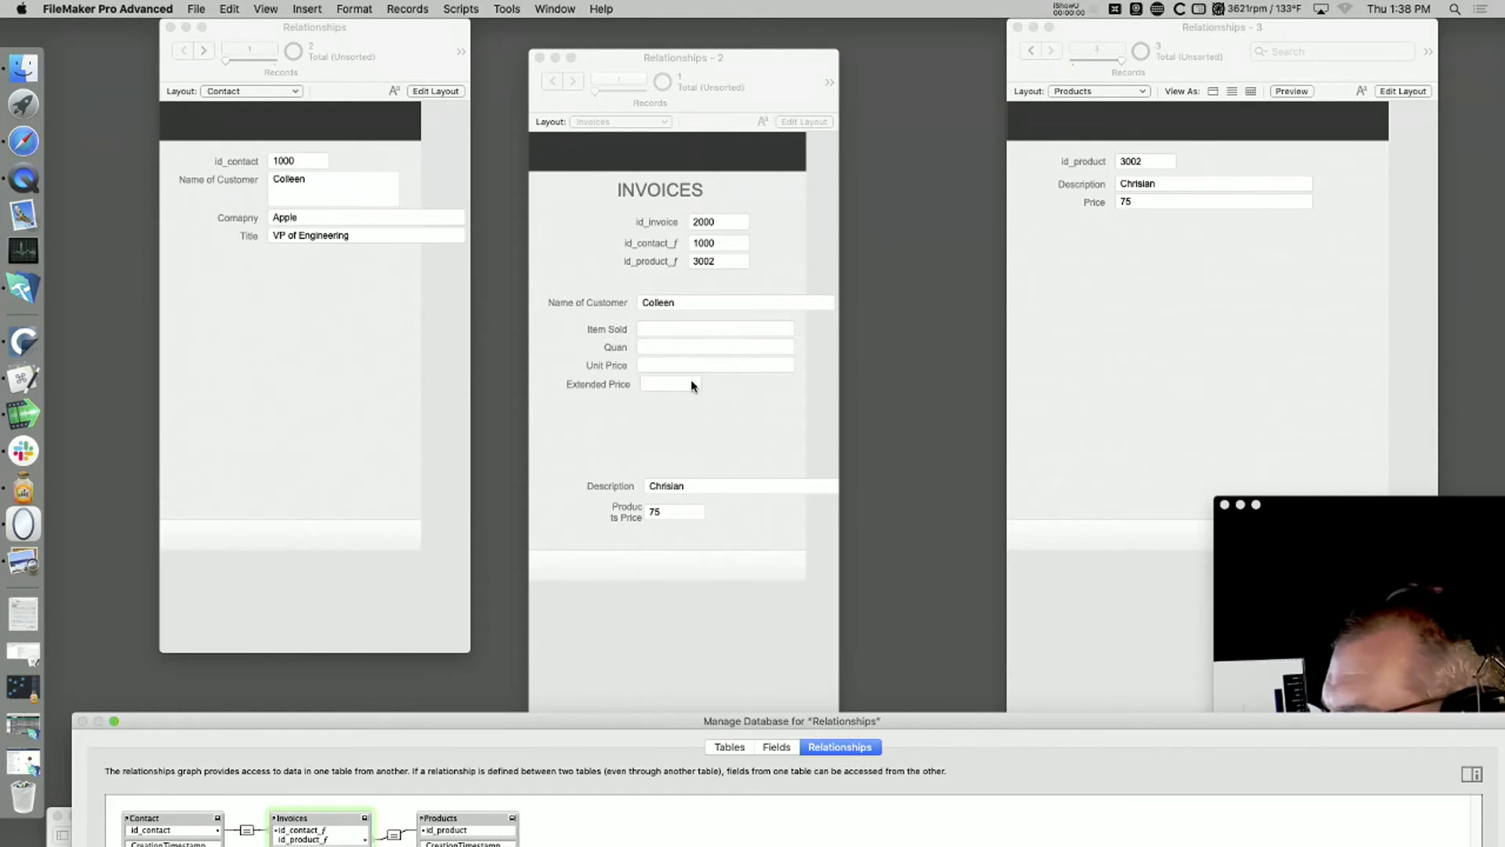
{"action": "key", "text": "Return"}
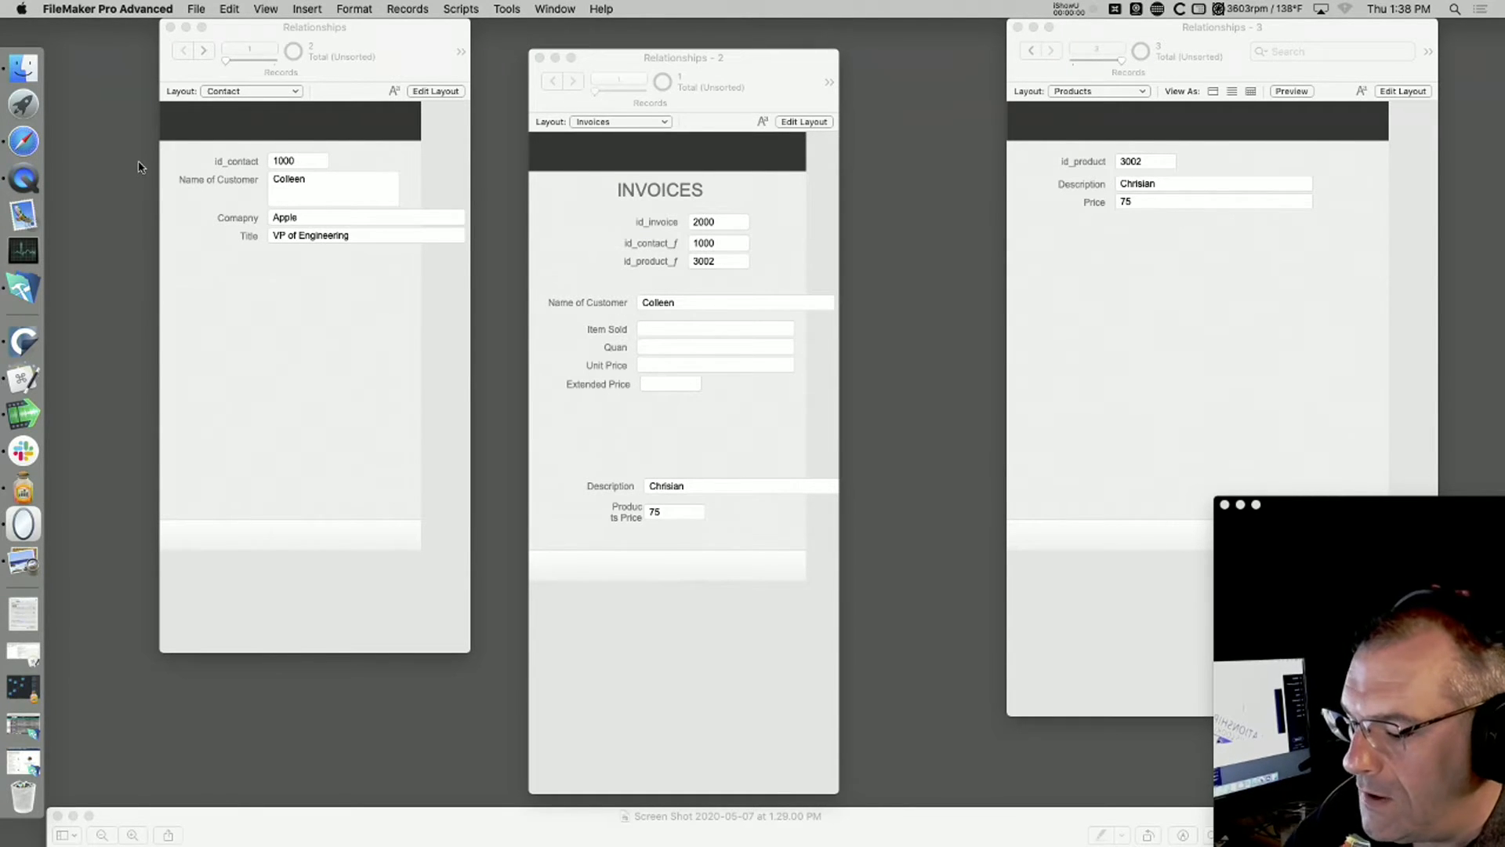
Step: Switch to Finder and open FileMaker Pro18 Video Course_rev5.fmp12 from the Individual Courses folder on the desktop
{"action": "left_click", "coordinate": [143, 167]}
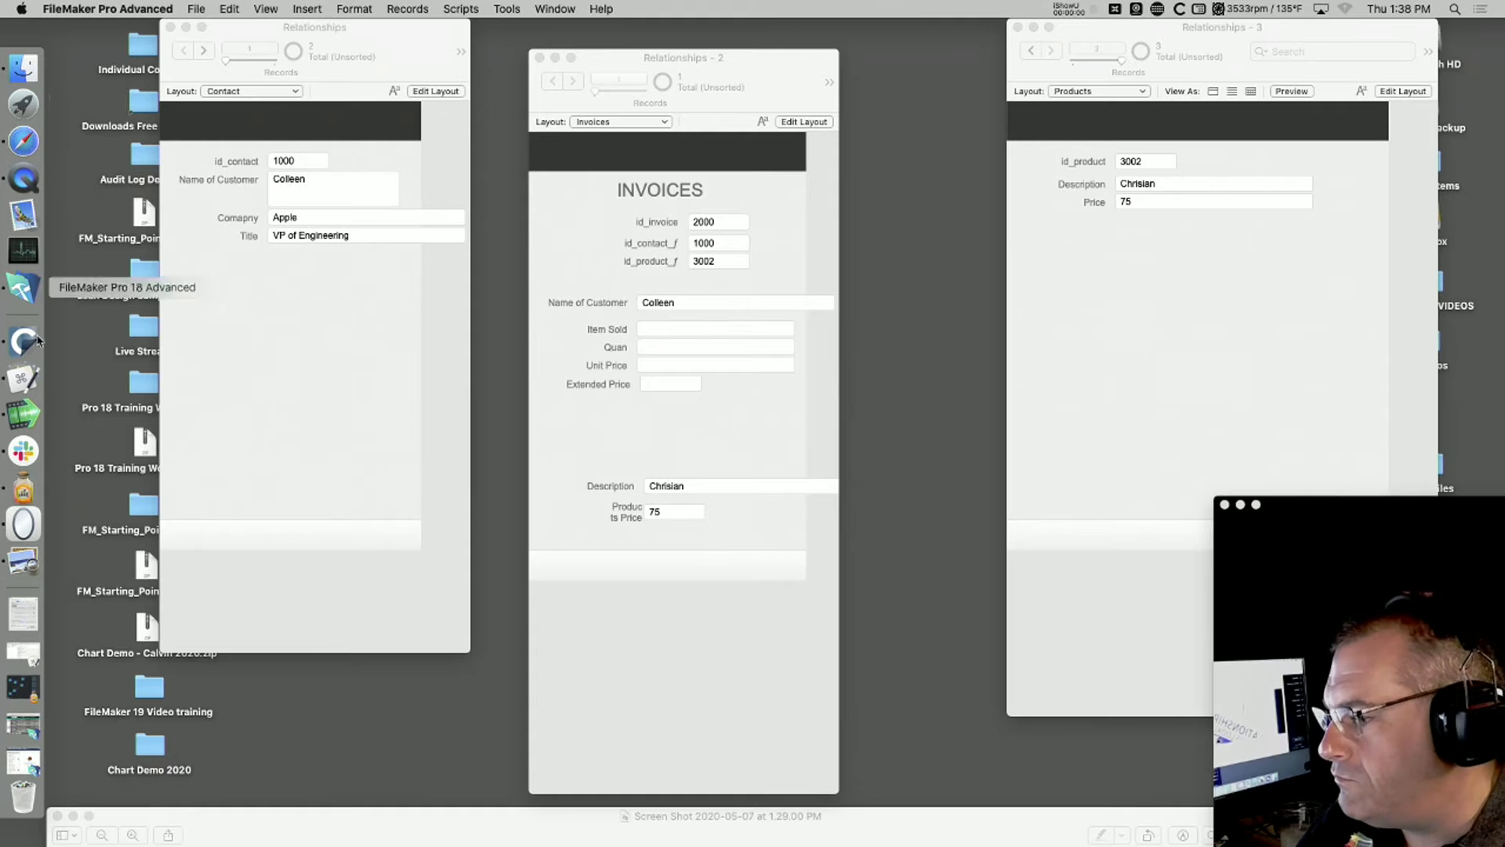
{"action": "double_click", "coordinate": [139, 55]}
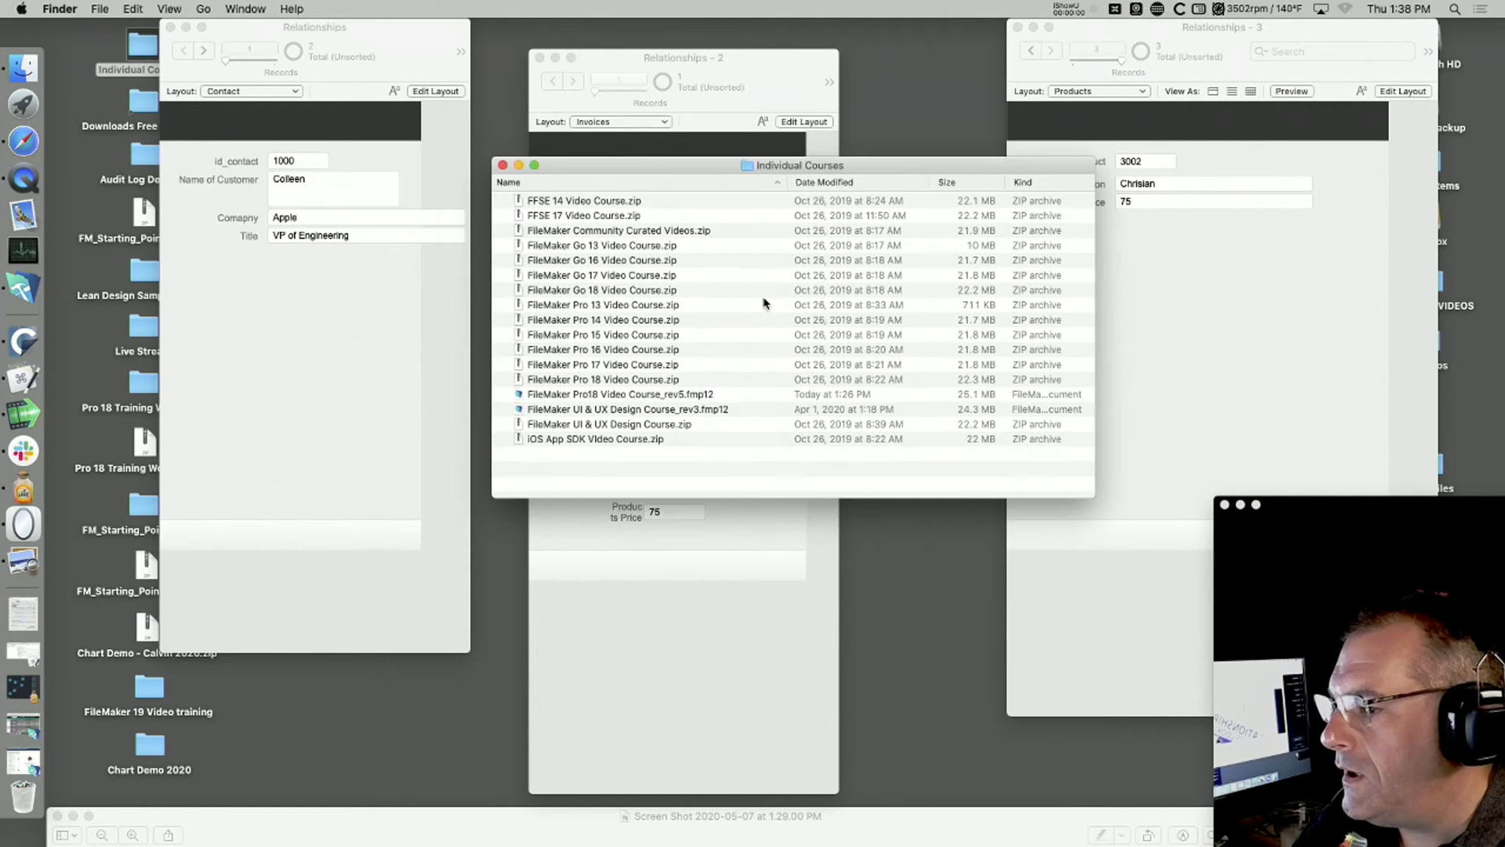
{"action": "double_click", "coordinate": [570, 395]}
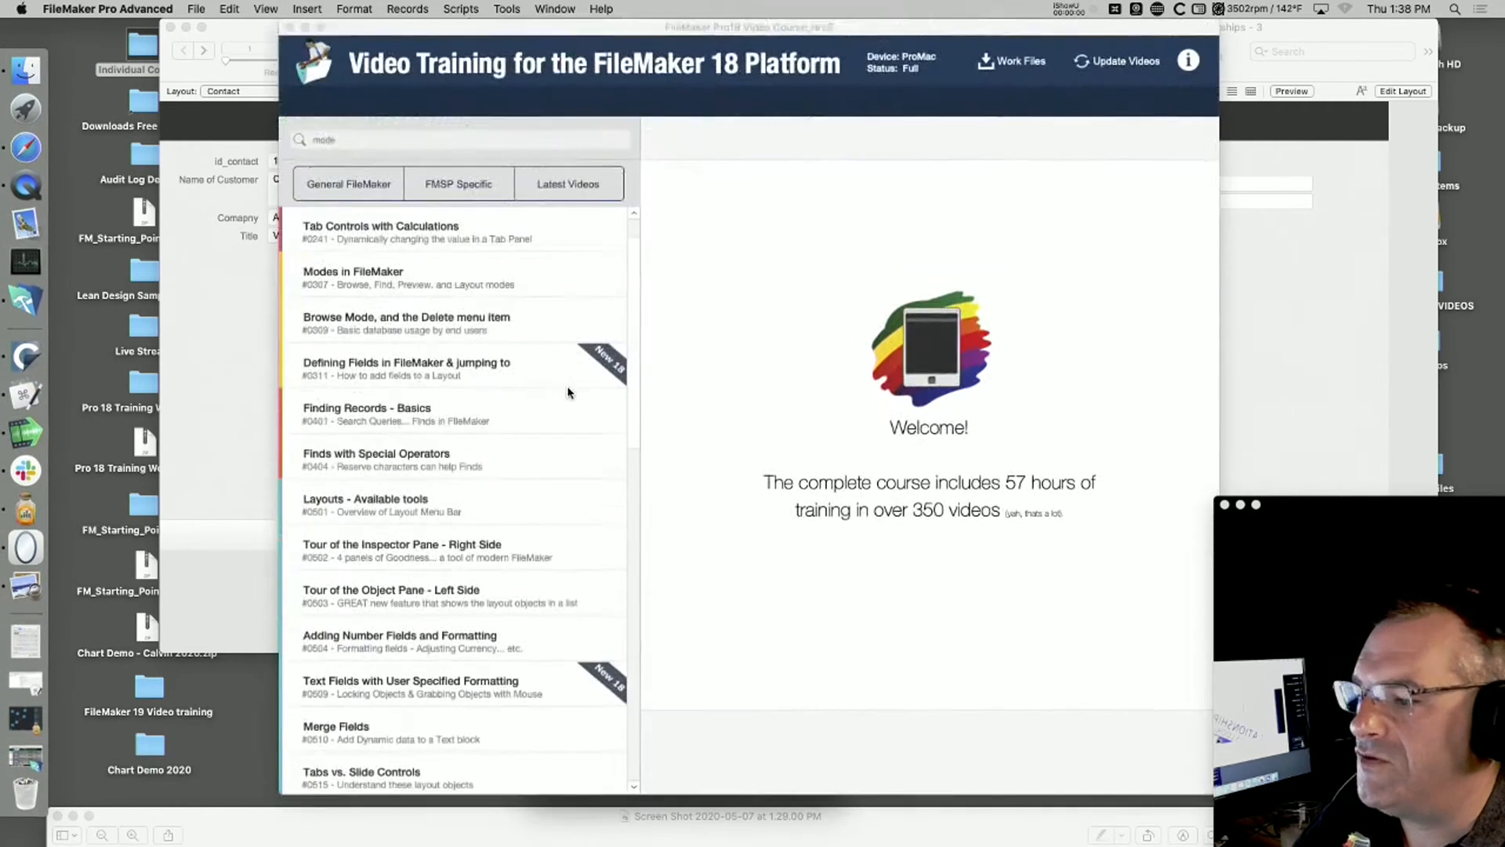
Step: Search the video course for "relationship" and open the lesson "What is a Relationship? (Very Basic Video)"
{"action": "left_click", "coordinate": [309, 140]}
{"action": "type", "text": "relationship"}
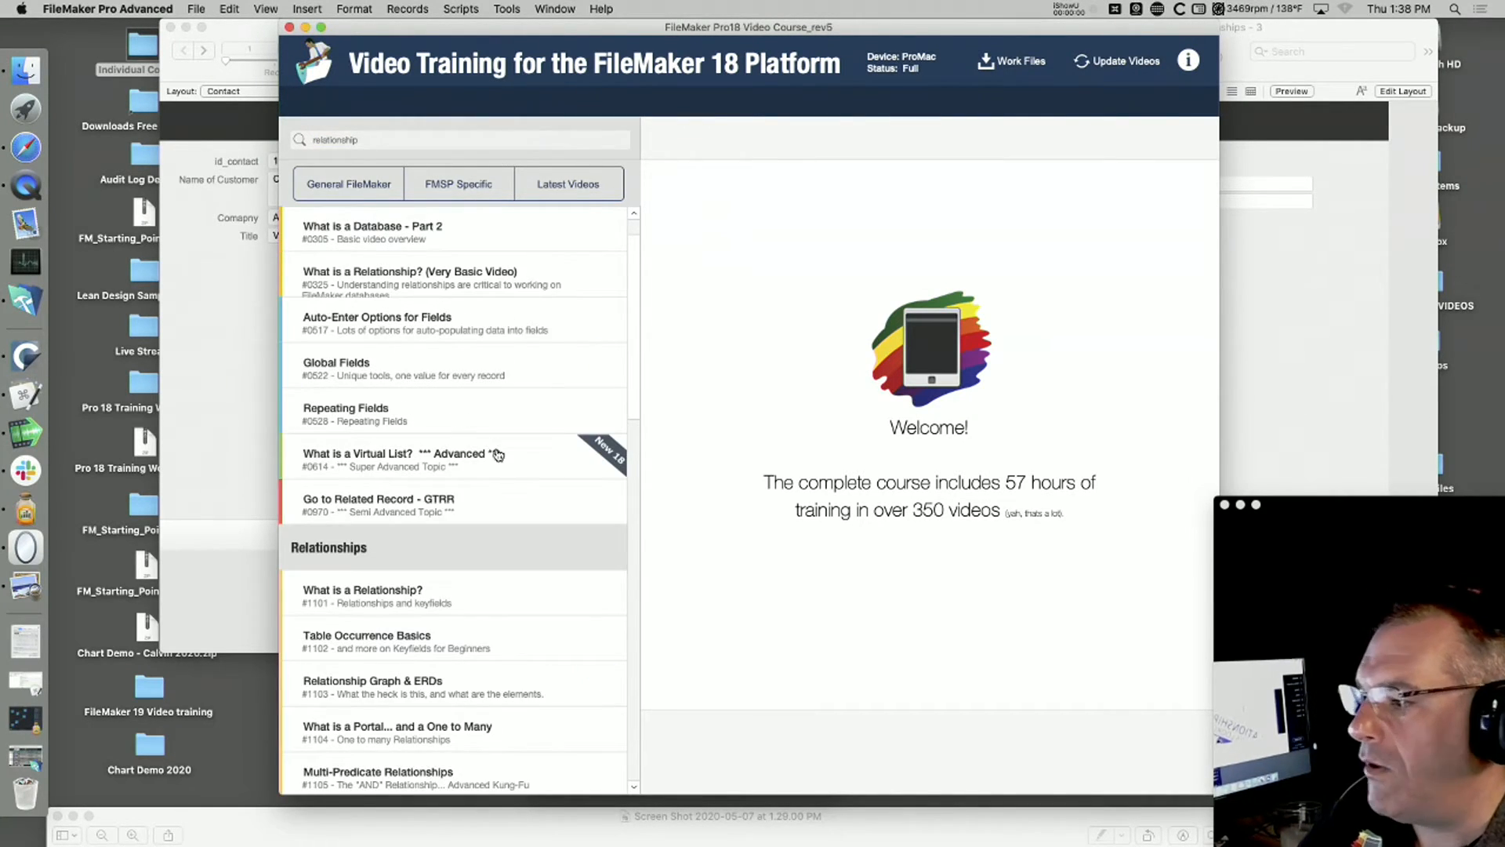
{"action": "scroll", "coordinate": [528, 431], "scroll_direction": "up", "scroll_amount": 1}
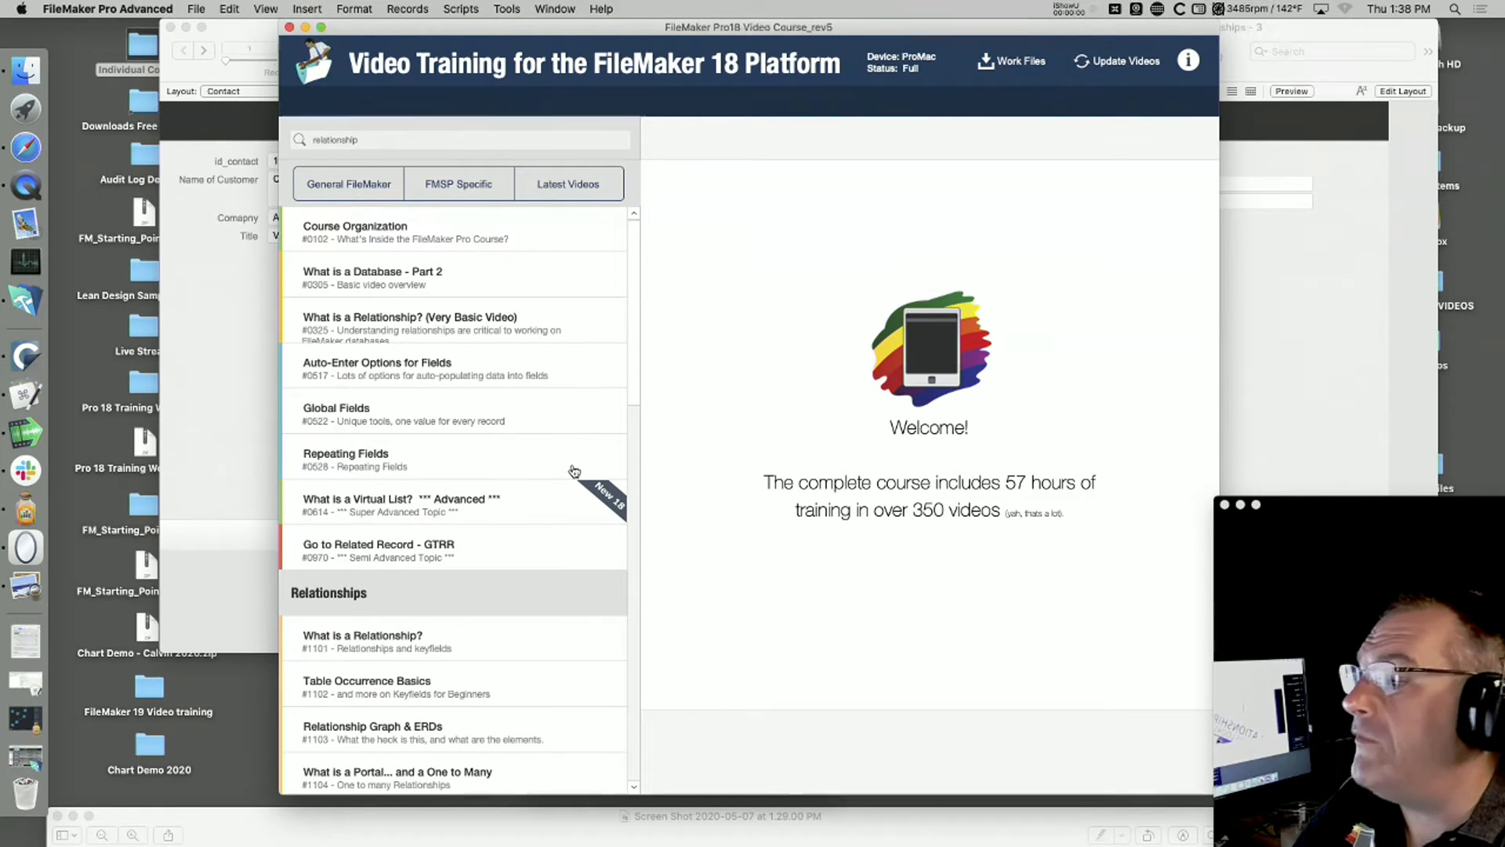
{"action": "left_click", "coordinate": [458, 335]}
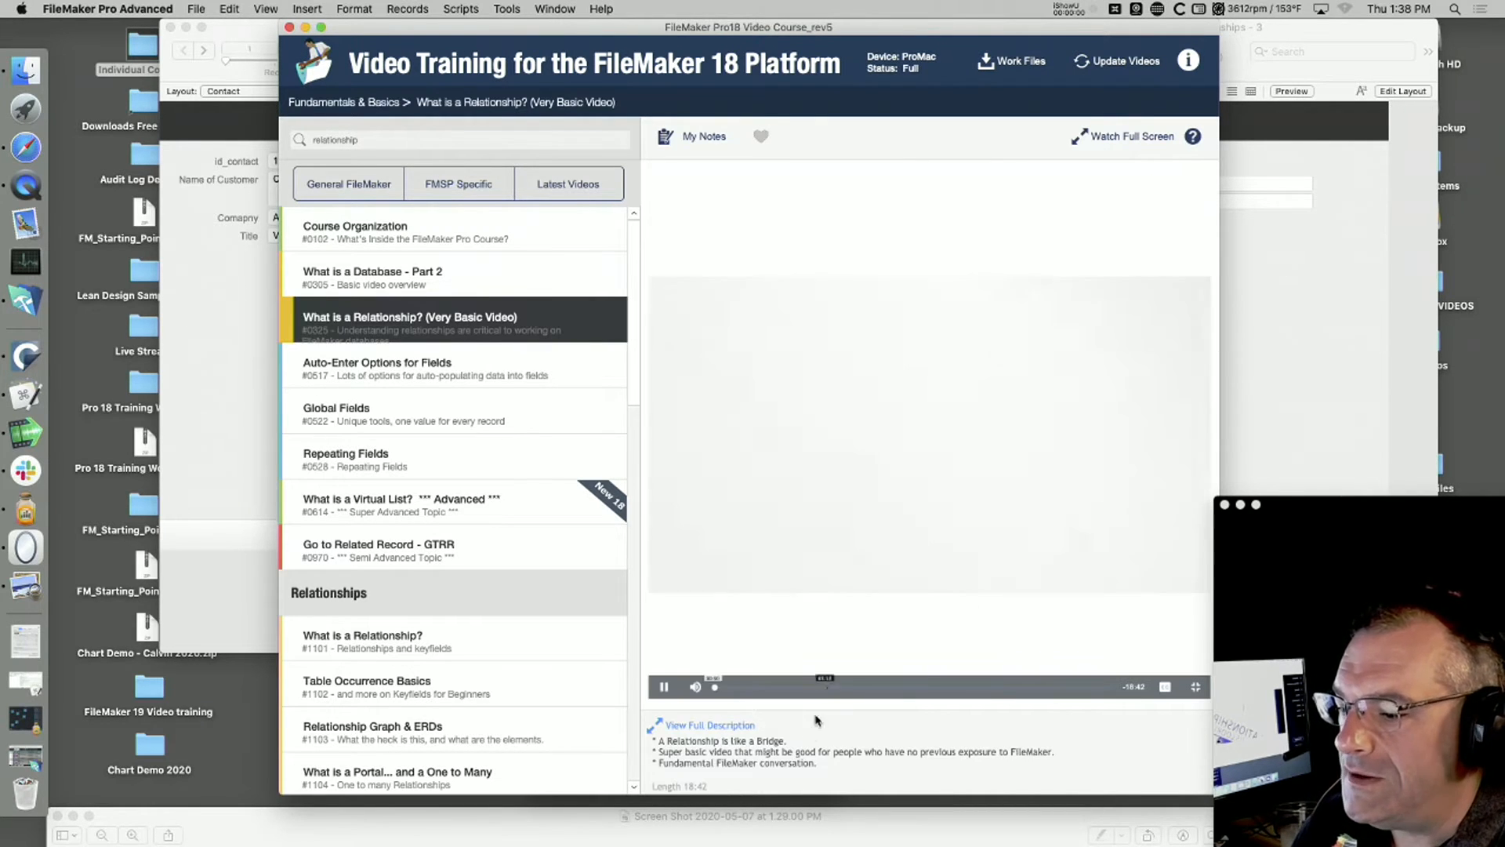
Step: Pause the lesson video and skip through it to the bridge sketch joining Table 1 Contacts and Table 2 Invoices
{"action": "left_click", "coordinate": [807, 688]}
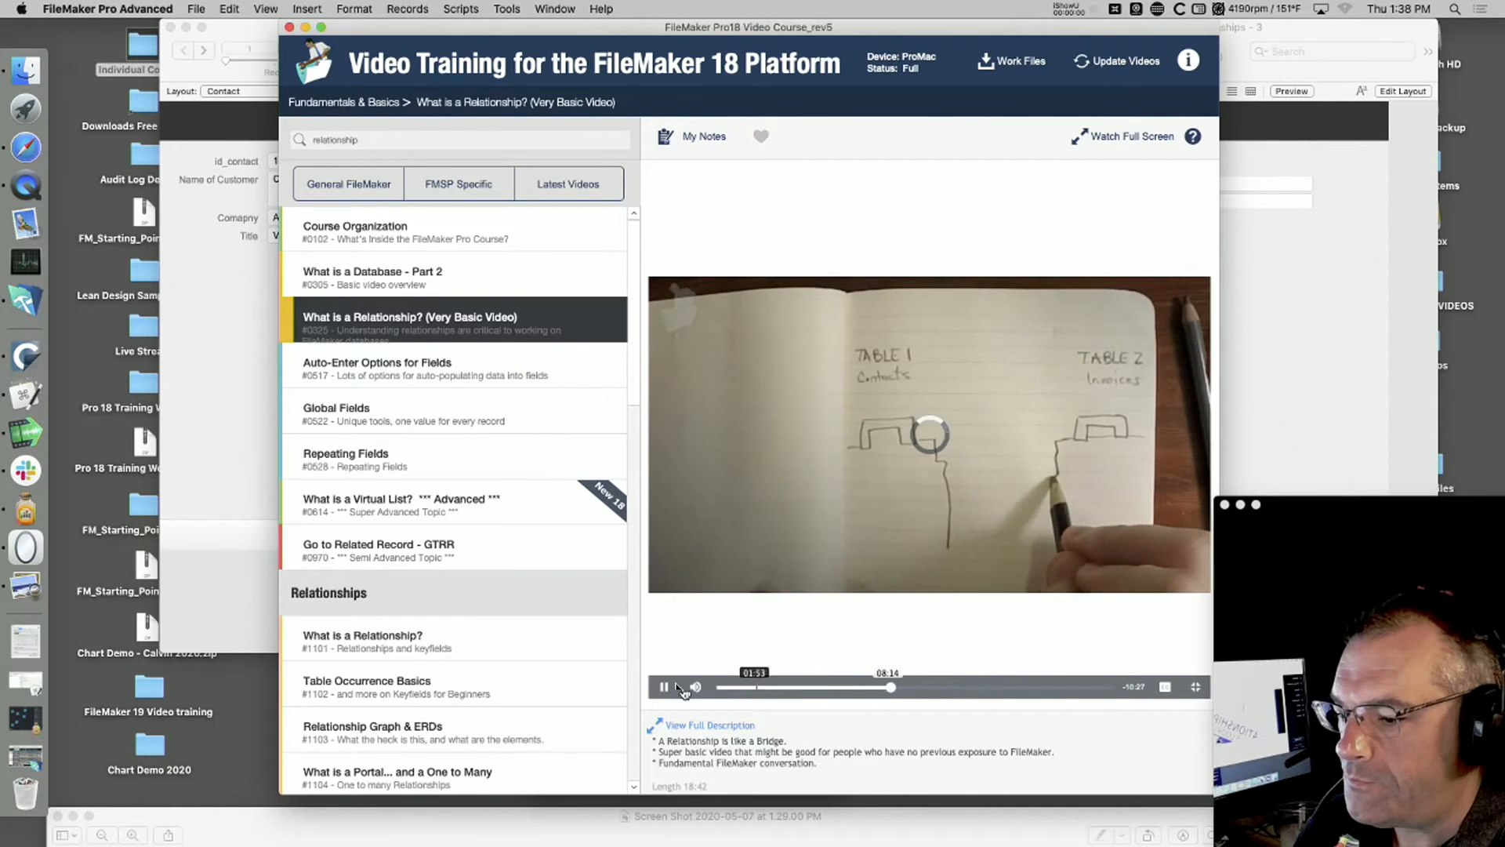
{"action": "left_click", "coordinate": [664, 686]}
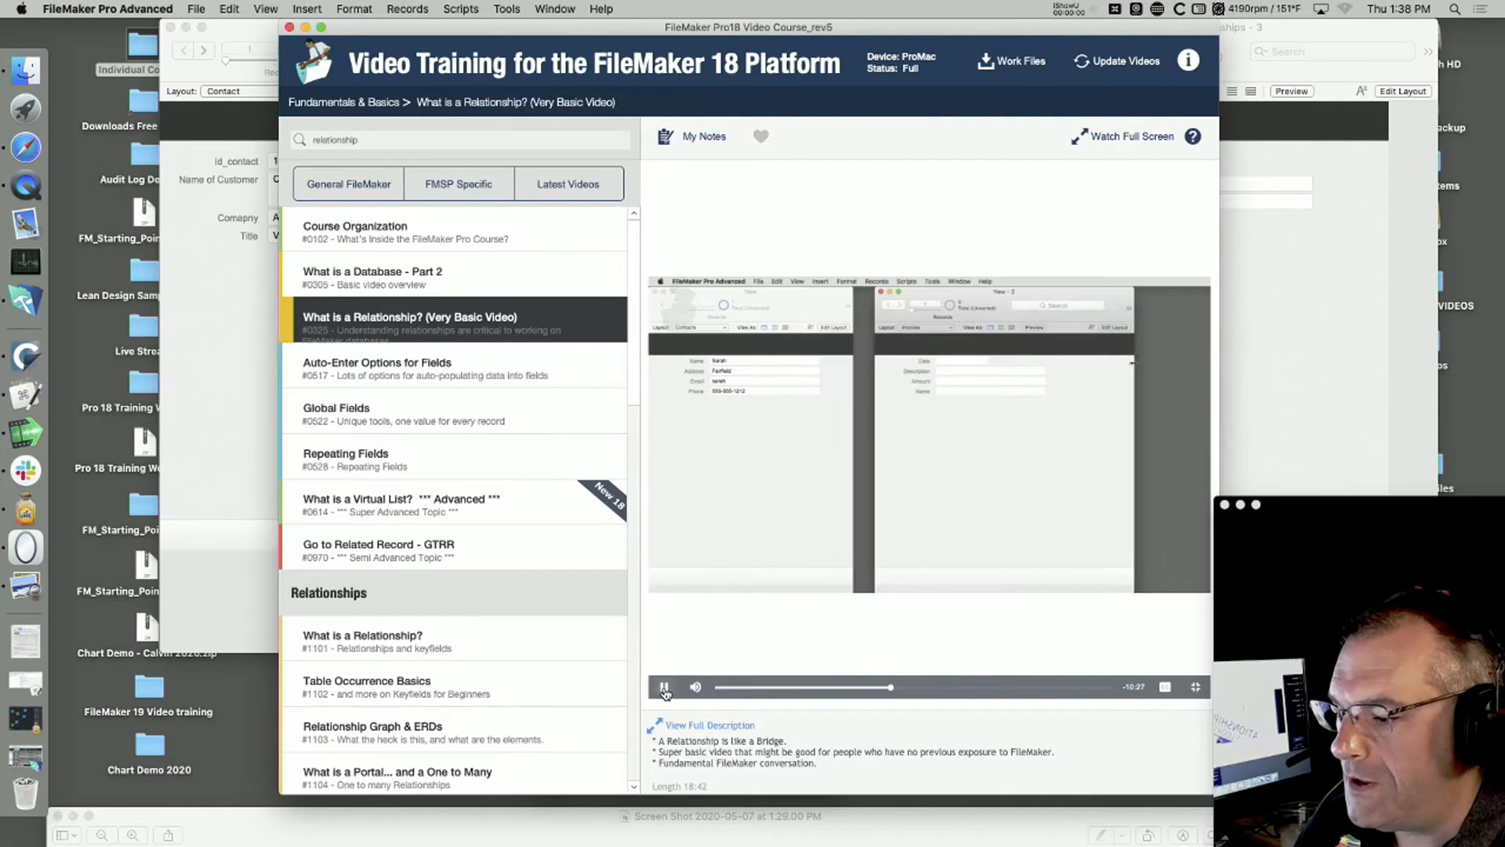
{"action": "left_click", "coordinate": [942, 688]}
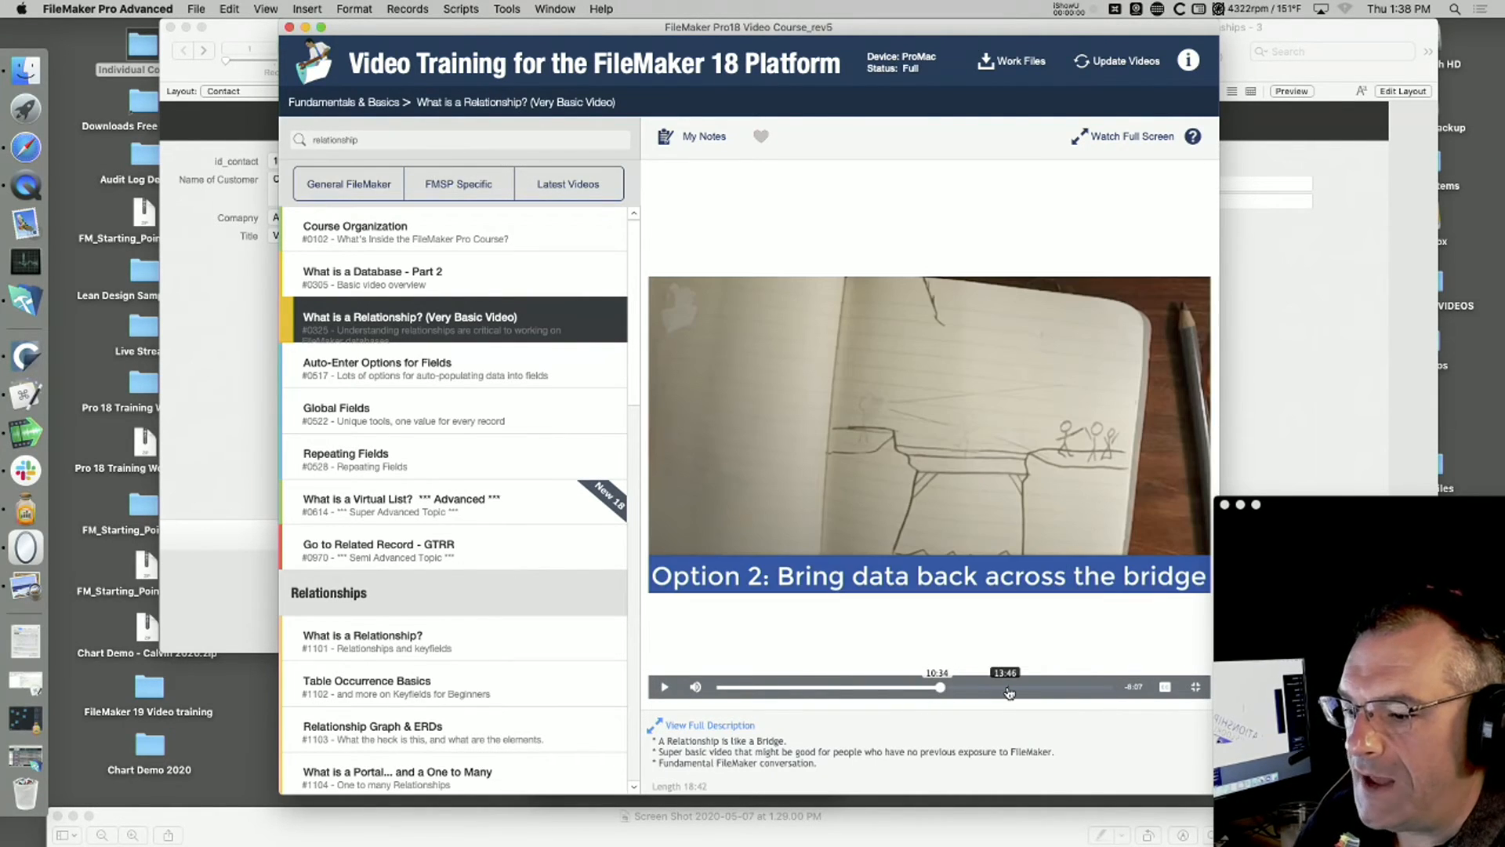
{"action": "left_click", "coordinate": [892, 687]}
{"action": "left_click", "coordinate": [863, 688]}
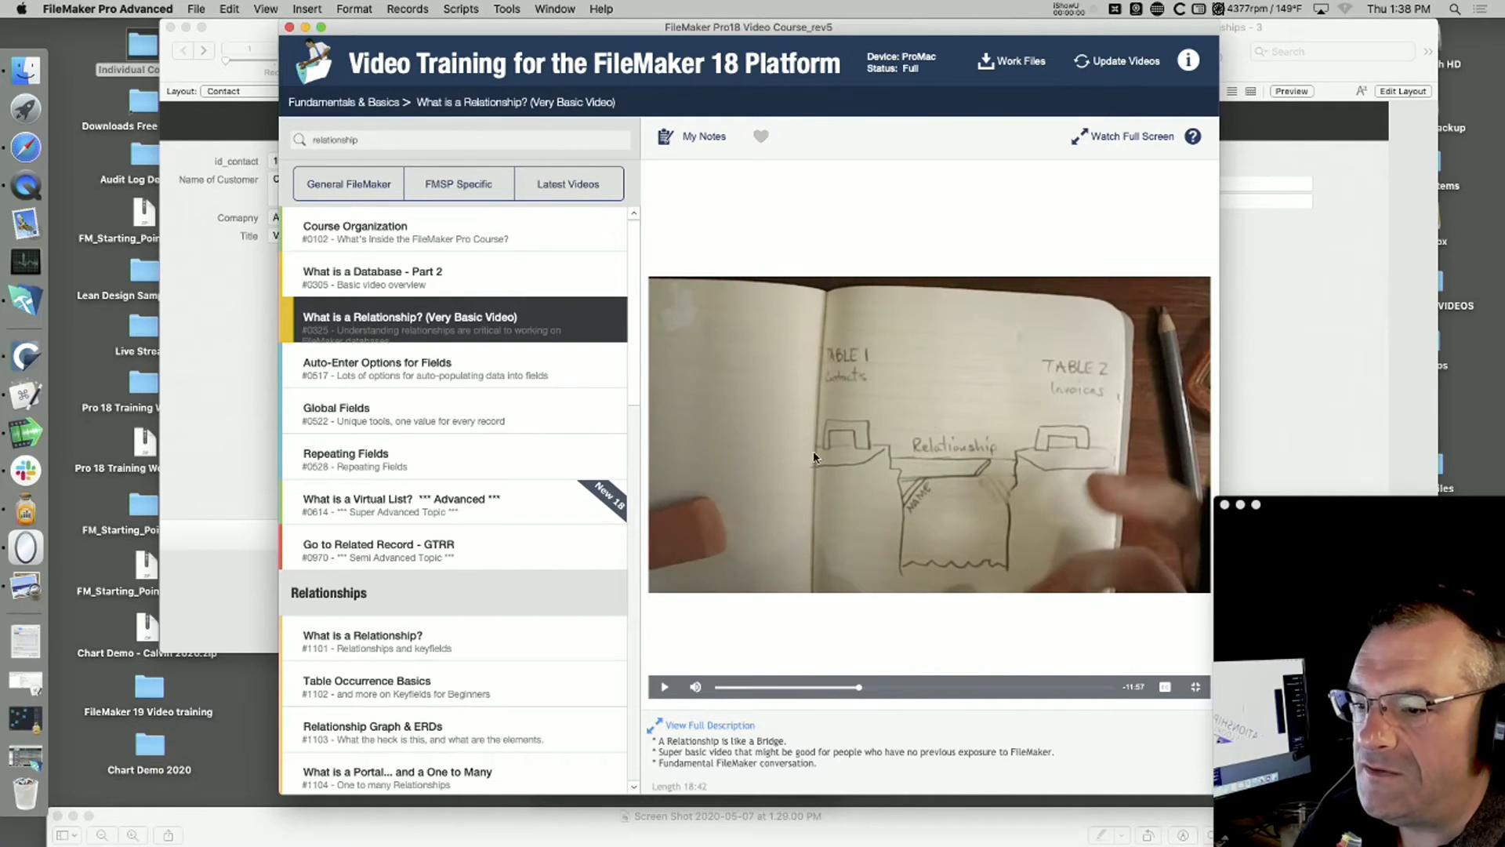
Step: Enlarge and reposition the video course window to view the bridge sketch at a larger size, and close the window
{"action": "left_click_drag", "start_coordinate": [1063, 27], "coordinate": [628, 26]}
{"action": "left_click_drag", "start_coordinate": [774, 794], "coordinate": [1469, 845]}
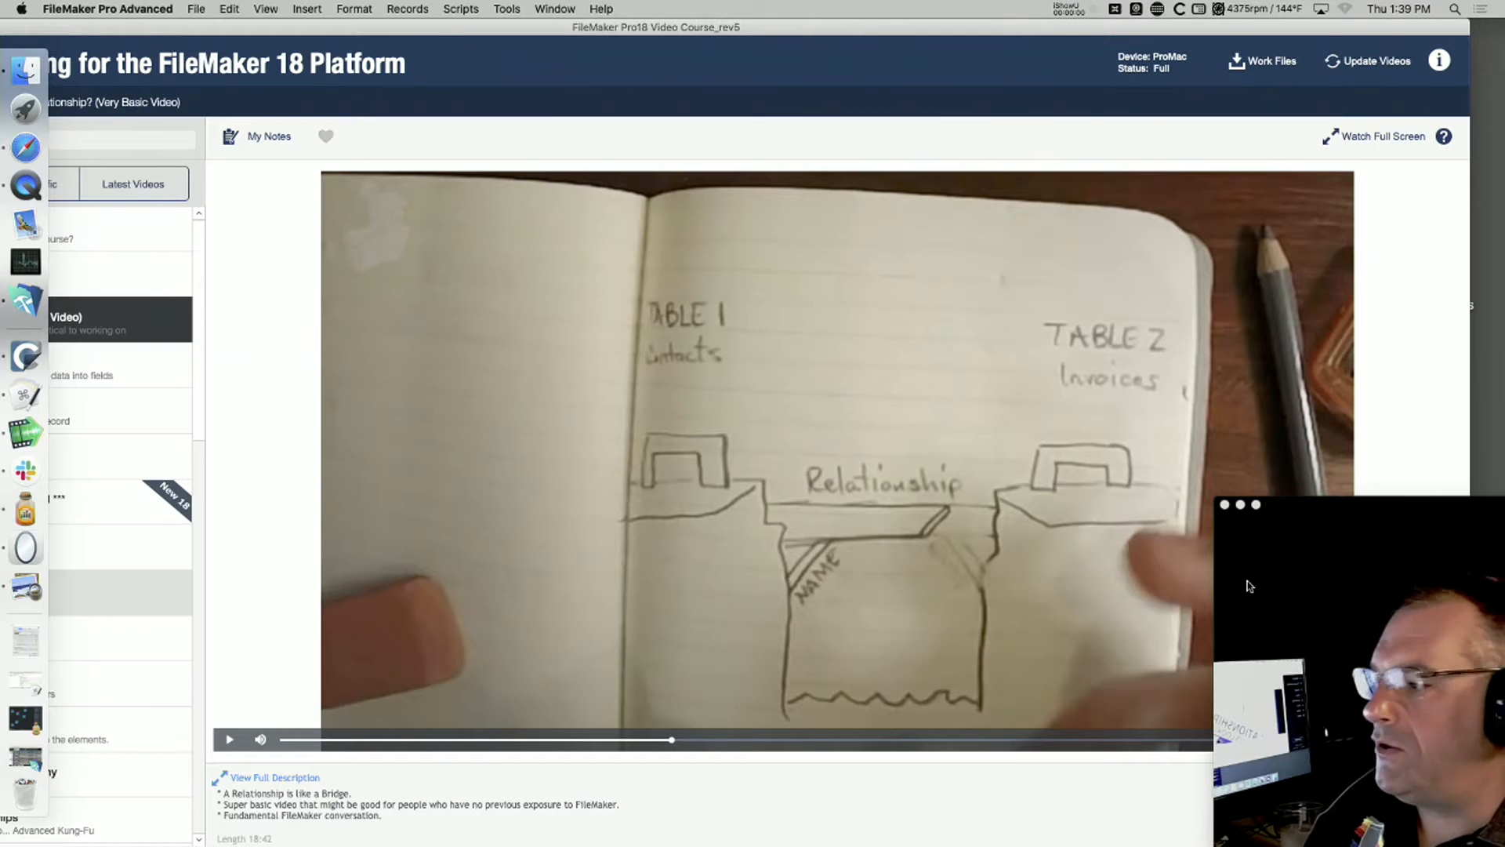
{"action": "left_click_drag", "start_coordinate": [695, 30], "coordinate": [1042, 6]}
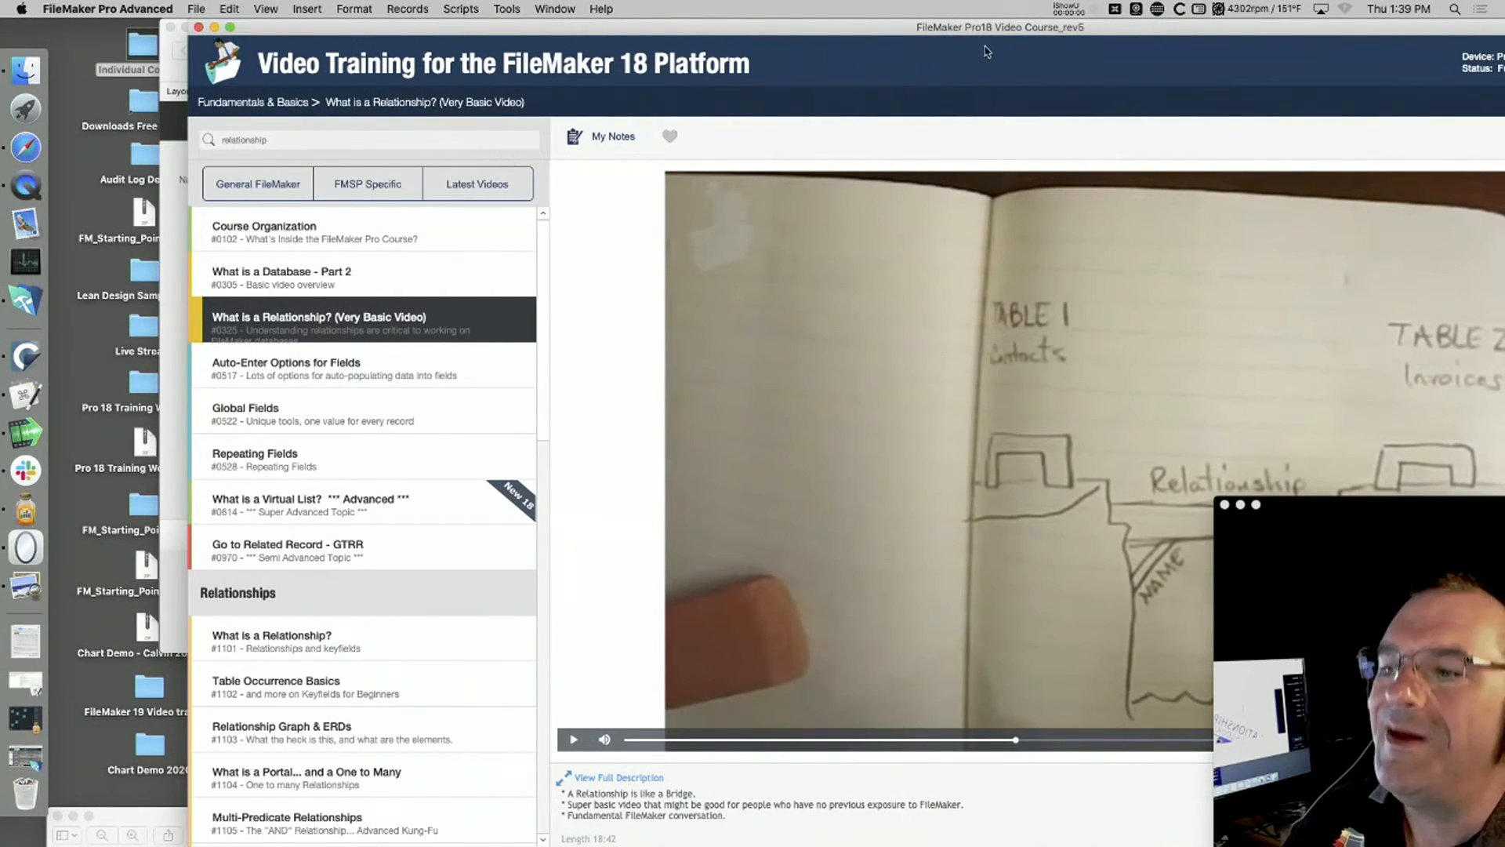
{"action": "left_click_drag", "start_coordinate": [997, 29], "coordinate": [911, 29]}
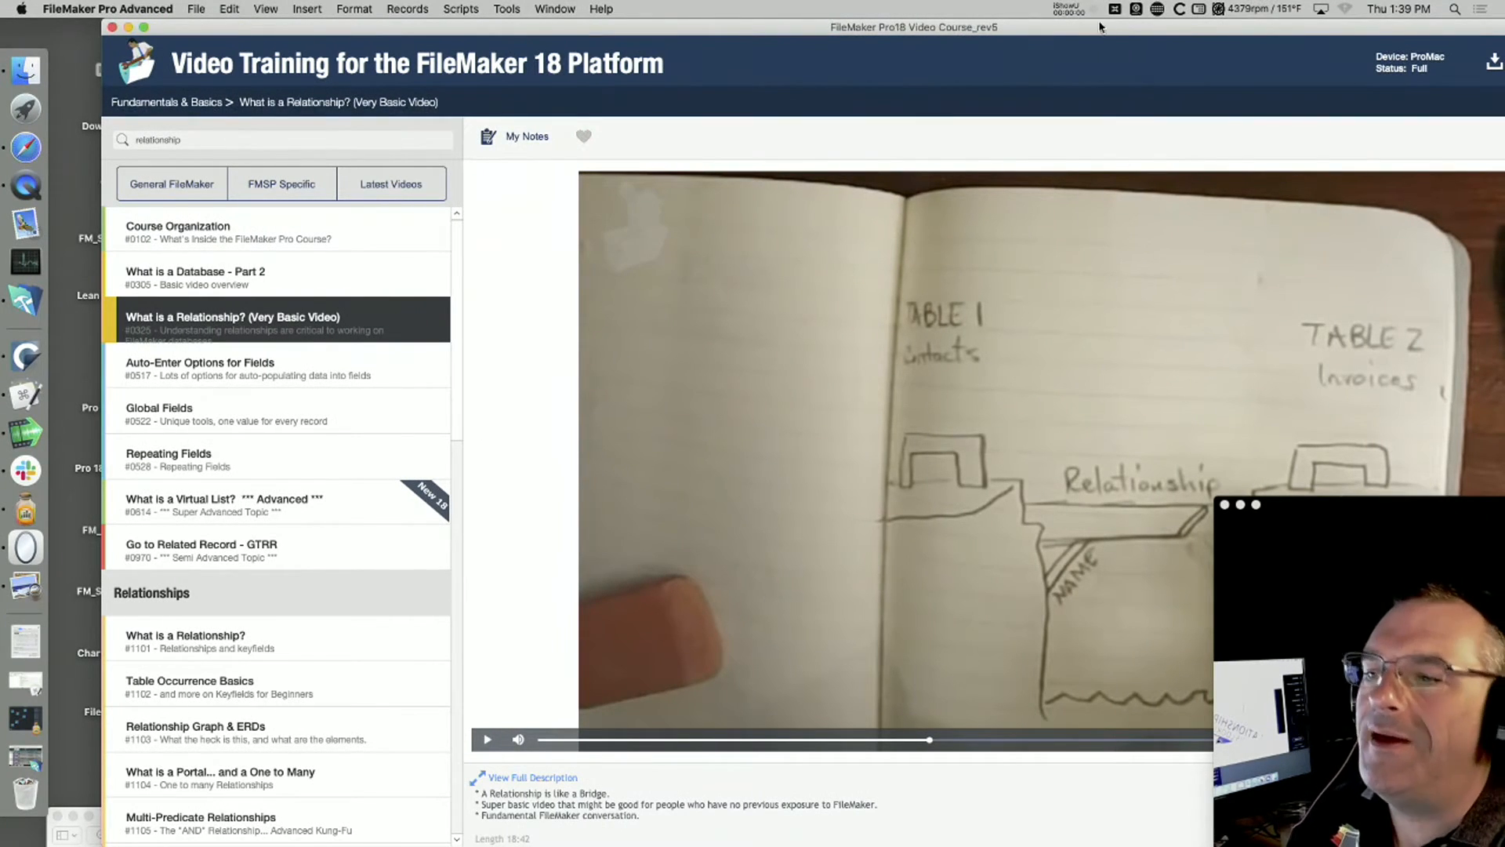
{"action": "left_click_drag", "start_coordinate": [1108, 31], "coordinate": [927, 53]}
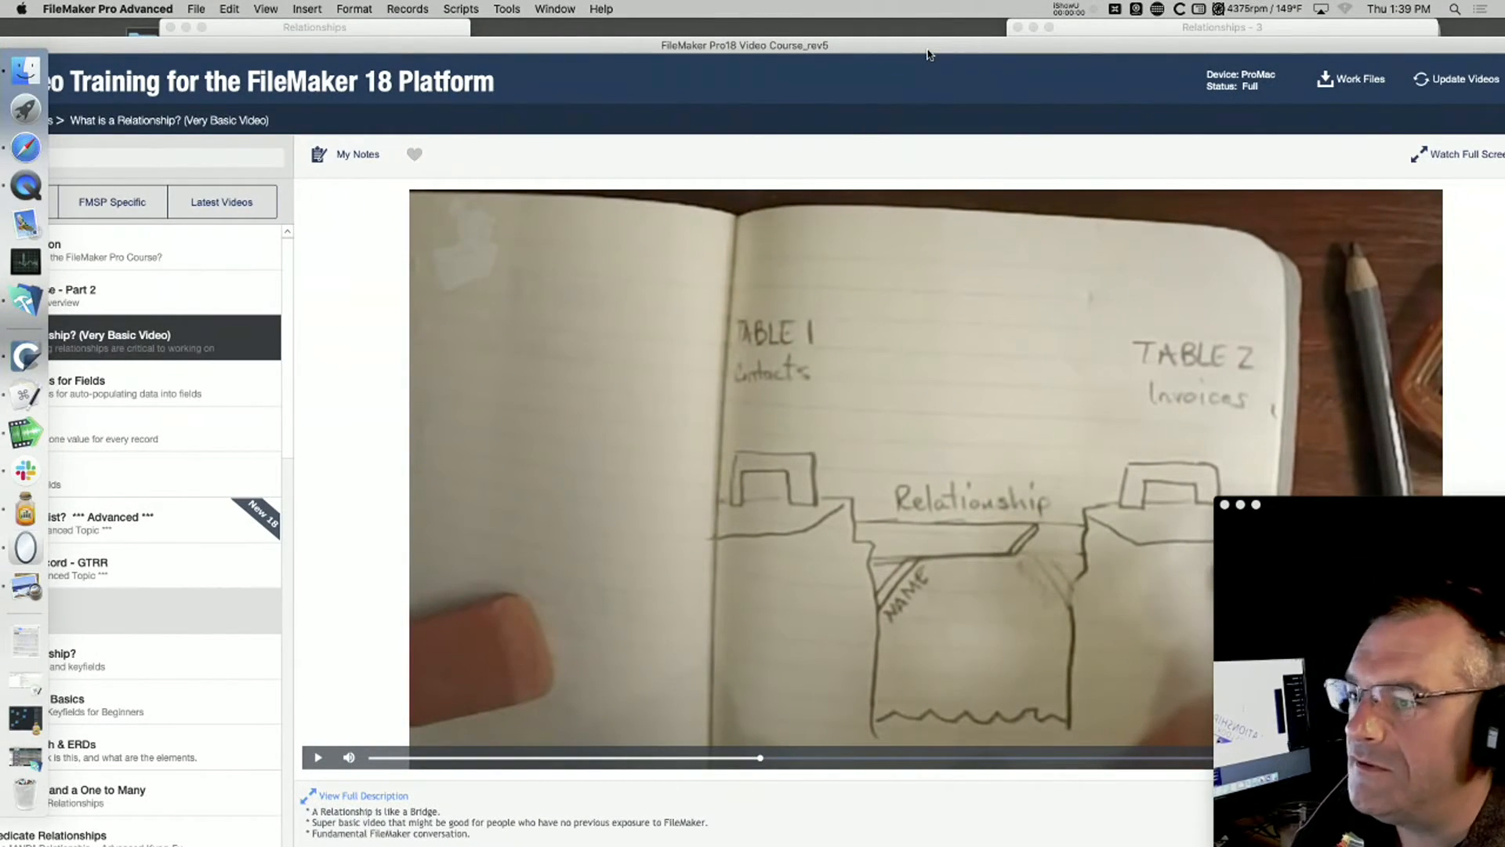
{"action": "key", "text": "super+w"}
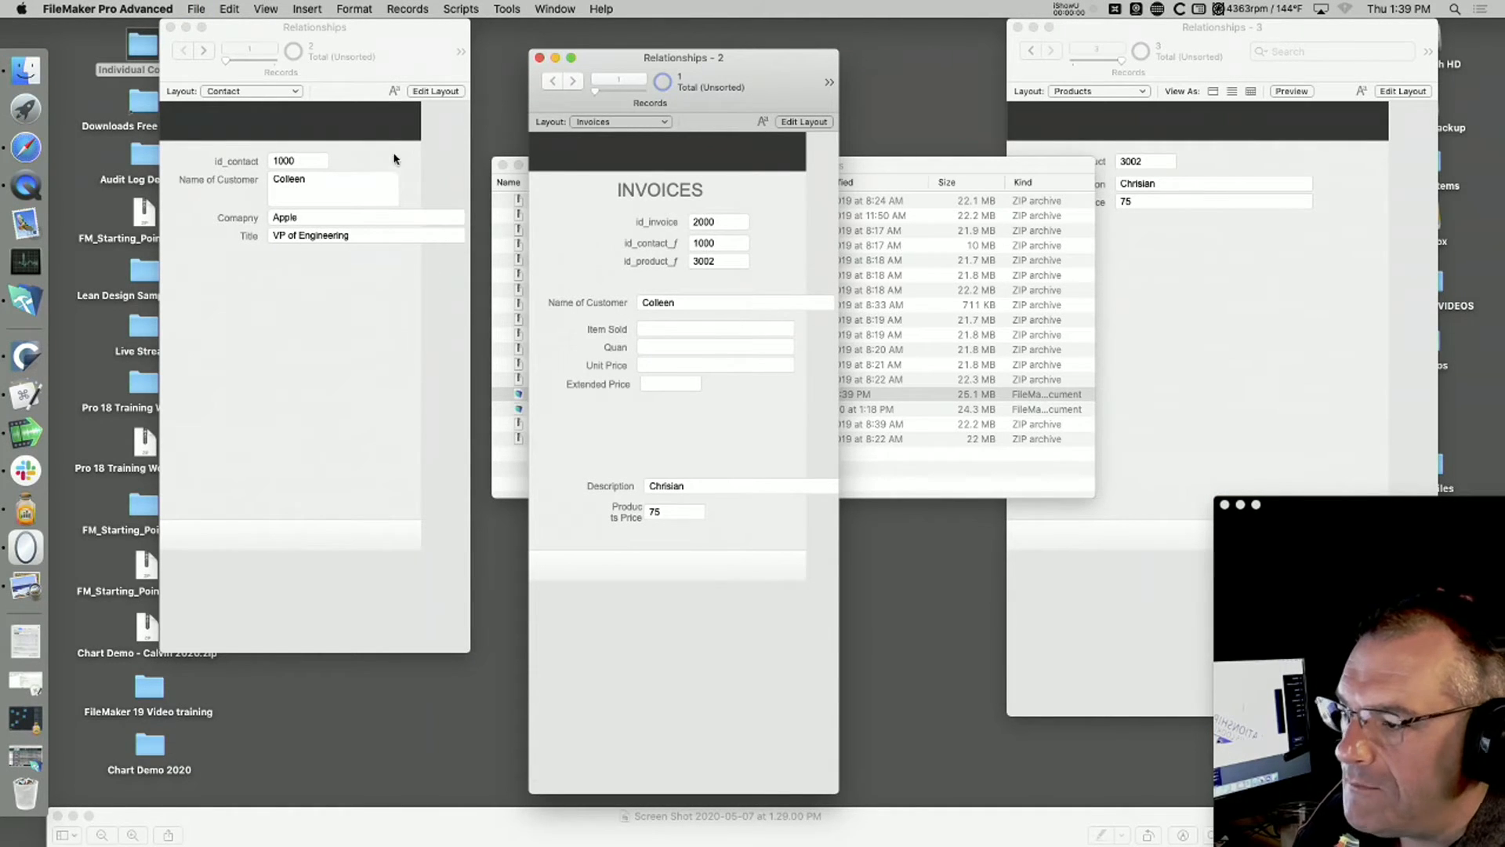
Step: Put the Invoices window into Layout mode and zoom in on its local and related fields, down to Description and Price
{"action": "left_click", "coordinate": [298, 166]}
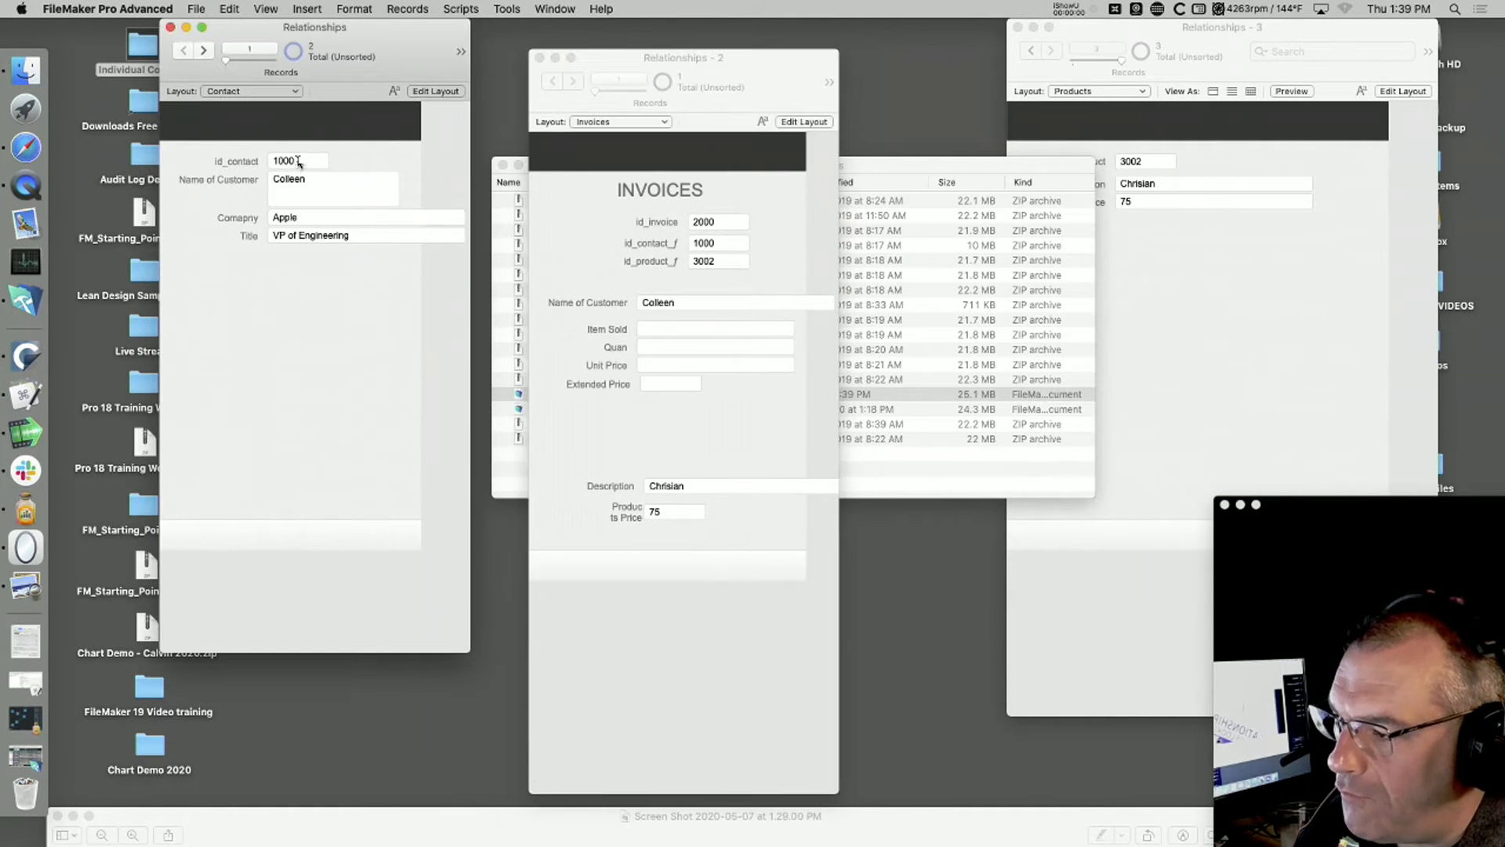
{"action": "left_click", "coordinate": [733, 246]}
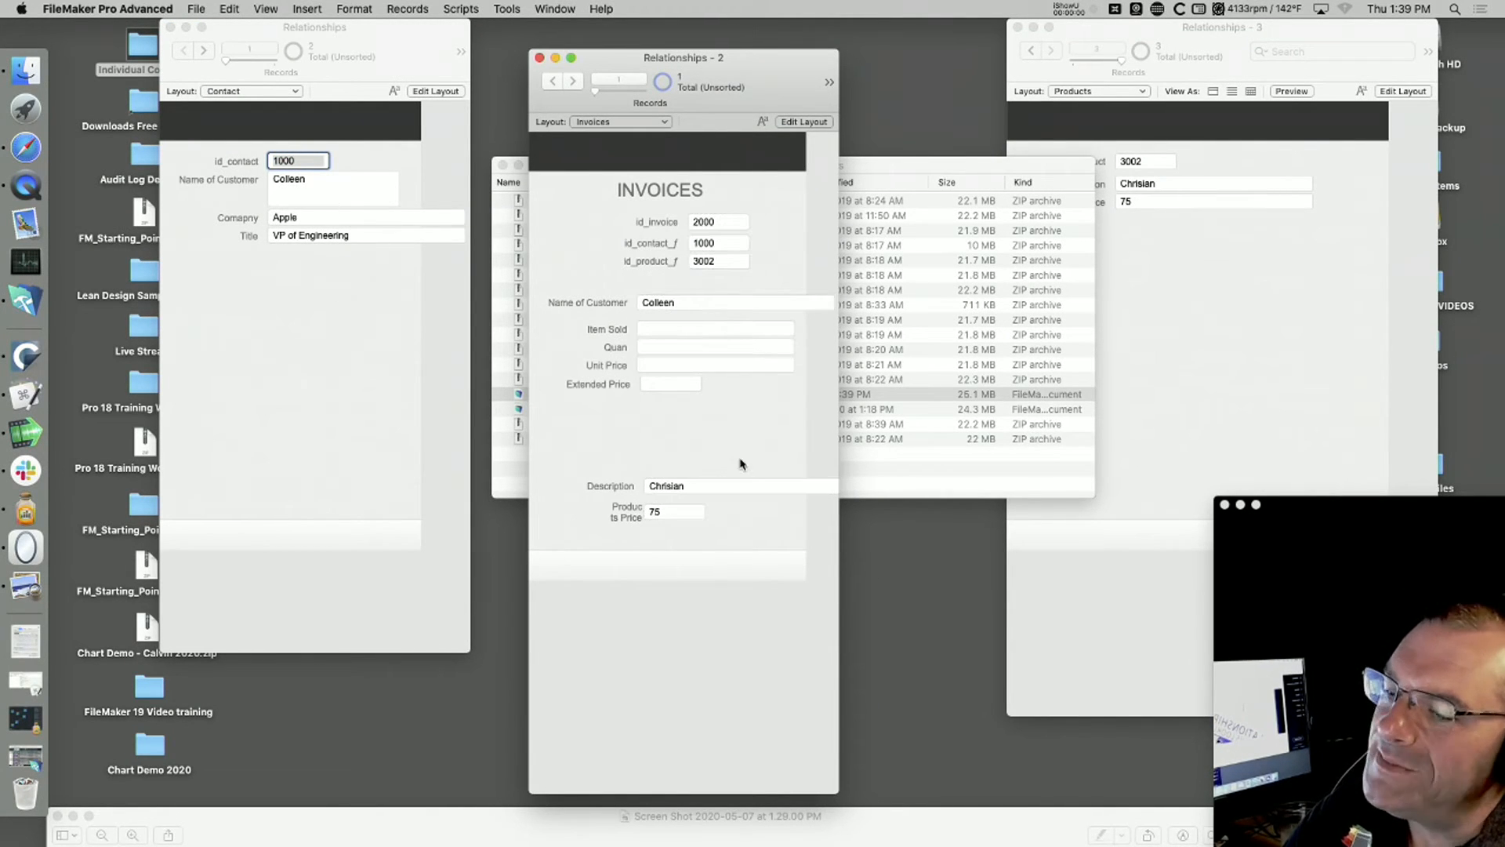
{"action": "key", "text": "super+l"}
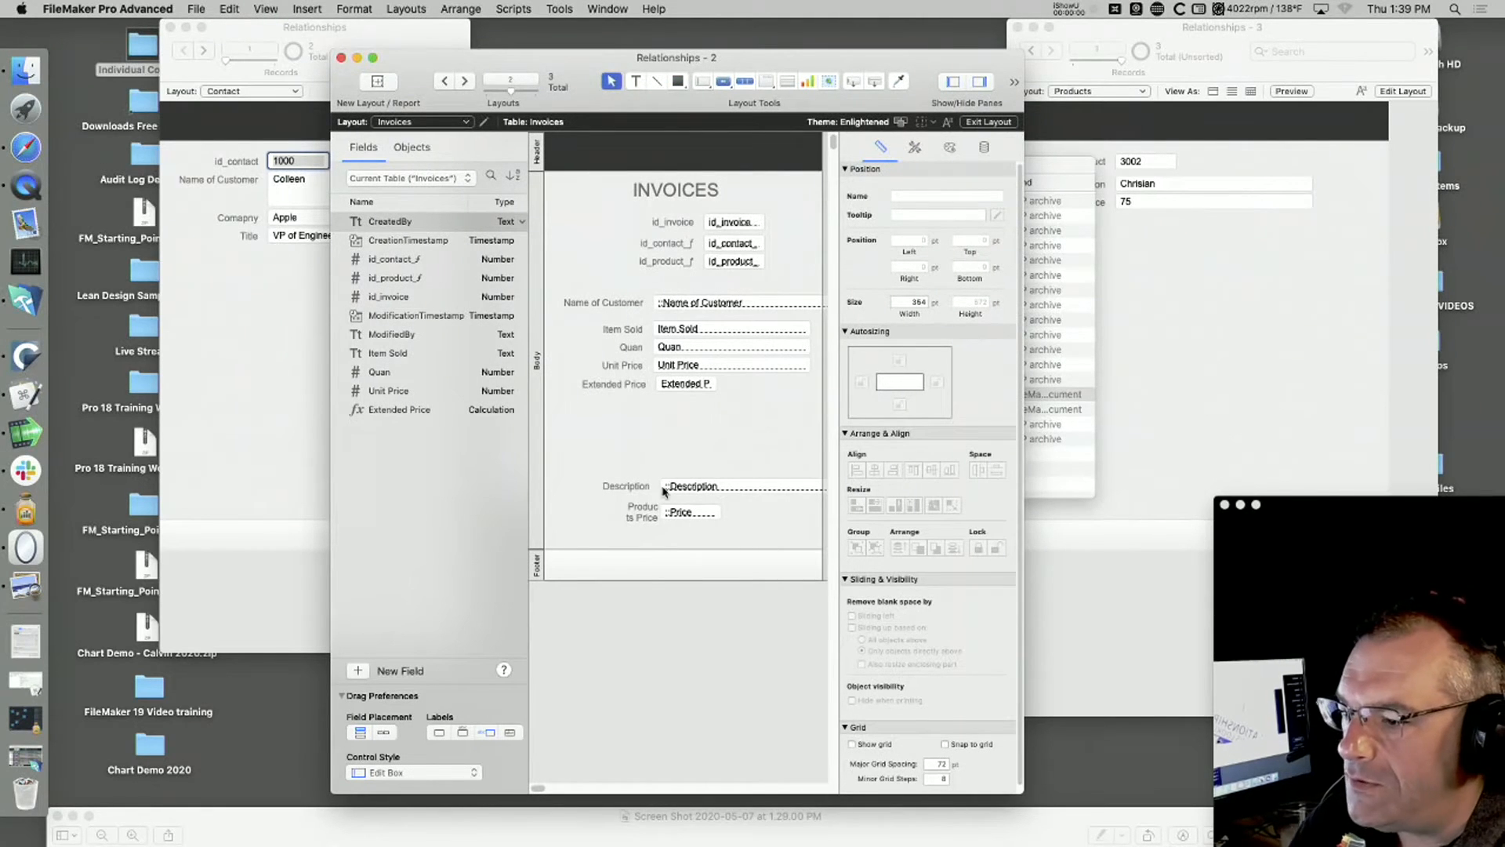
{"action": "key", "text": "super+equal"}
{"action": "key", "text": "super+equal"}
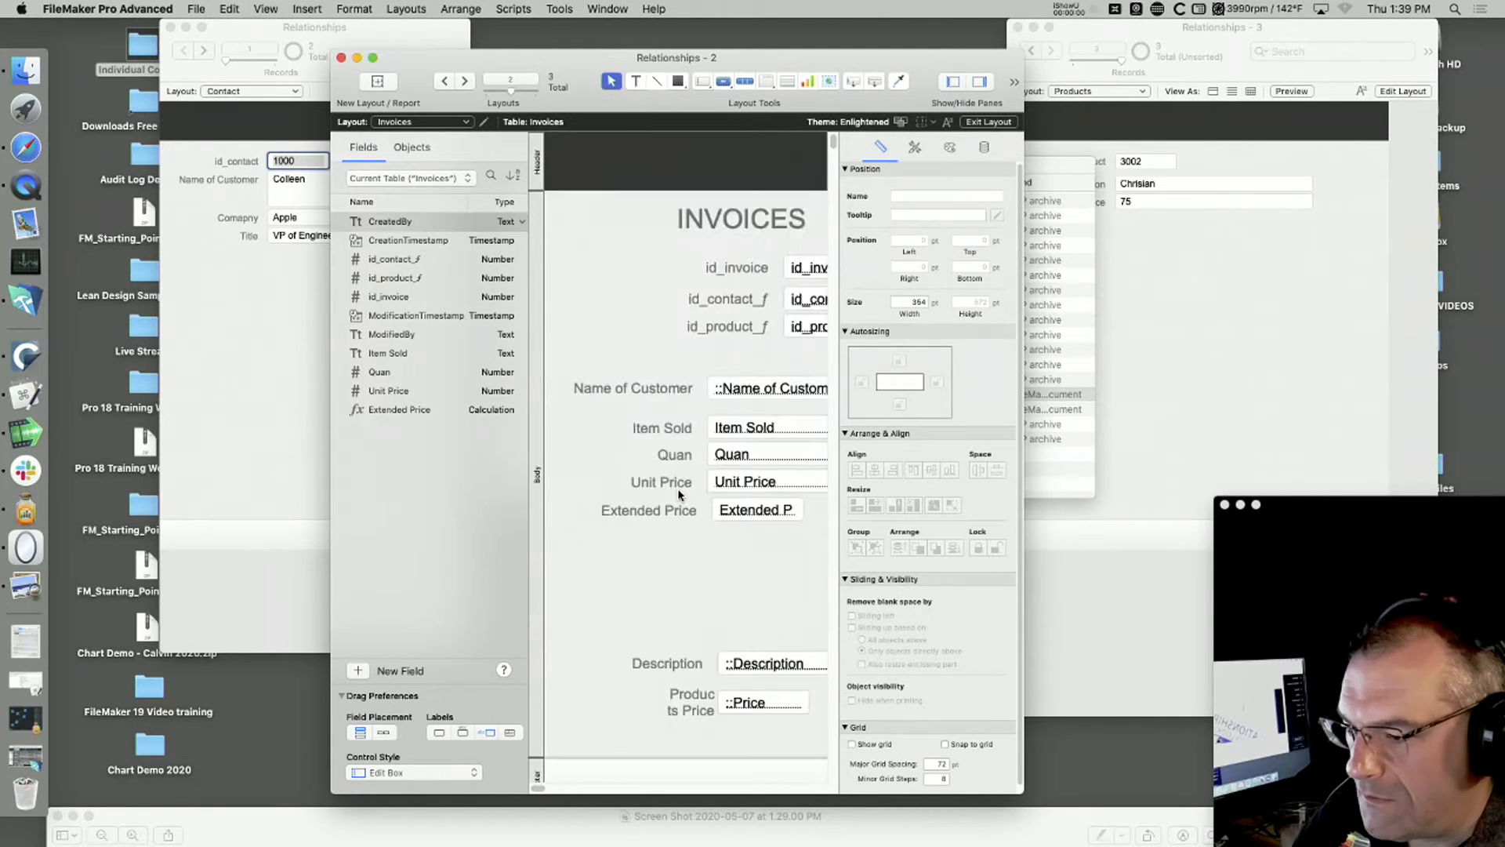
{"action": "mouse_move", "coordinate": [538, 788]}
{"action": "left_mouse_down"}
{"action": "mouse_move", "coordinate": [555, 789]}
{"action": "mouse_move", "coordinate": [539, 790]}
{"action": "left_mouse_up"}
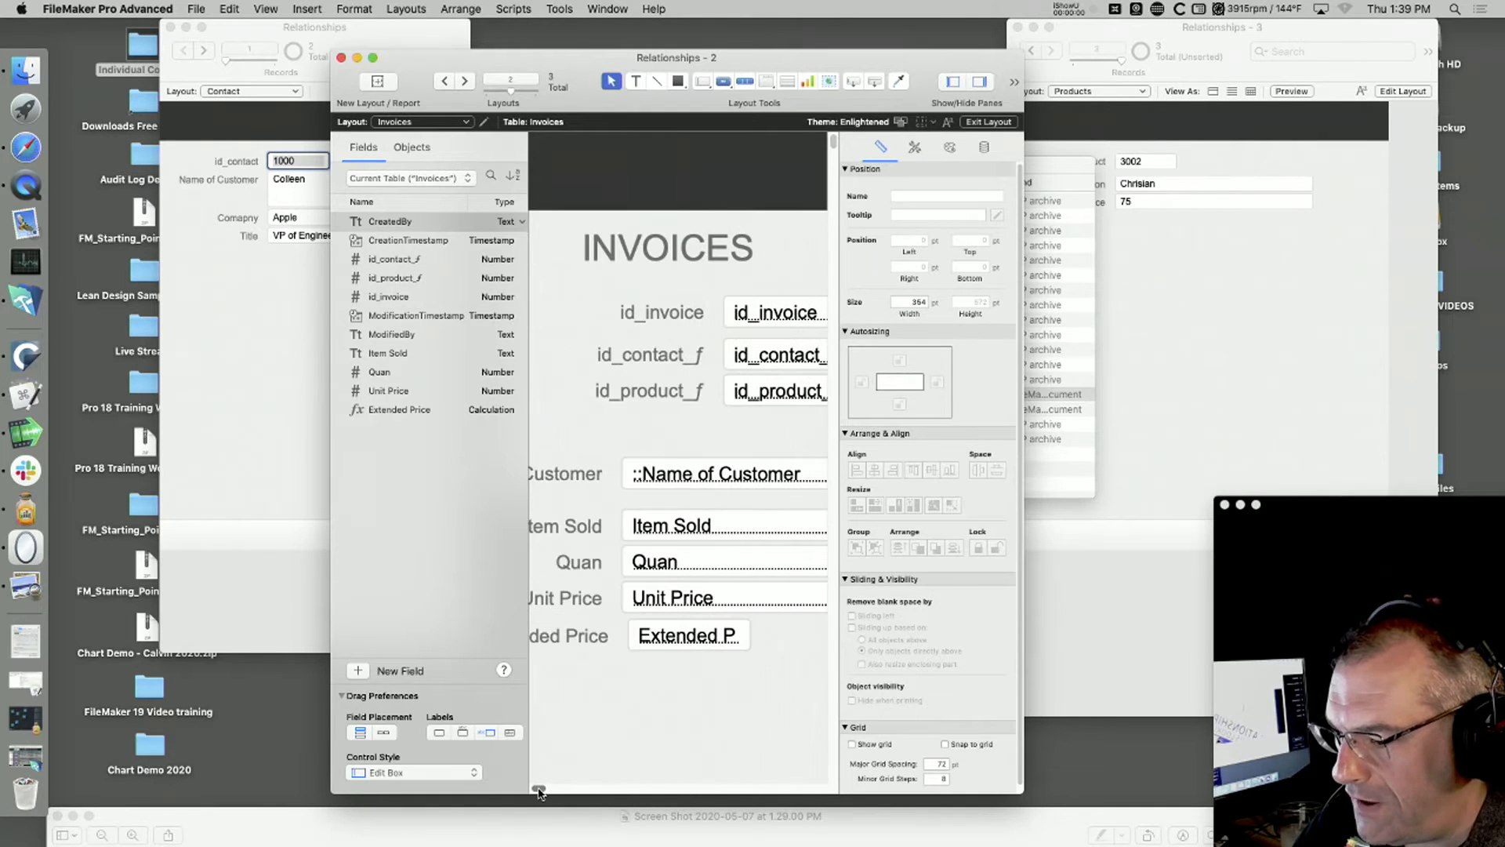
{"action": "scroll", "coordinate": [595, 741], "scroll_direction": "down", "scroll_amount": 5}
{"action": "scroll", "coordinate": [603, 736], "scroll_direction": "down", "scroll_amount": 2}
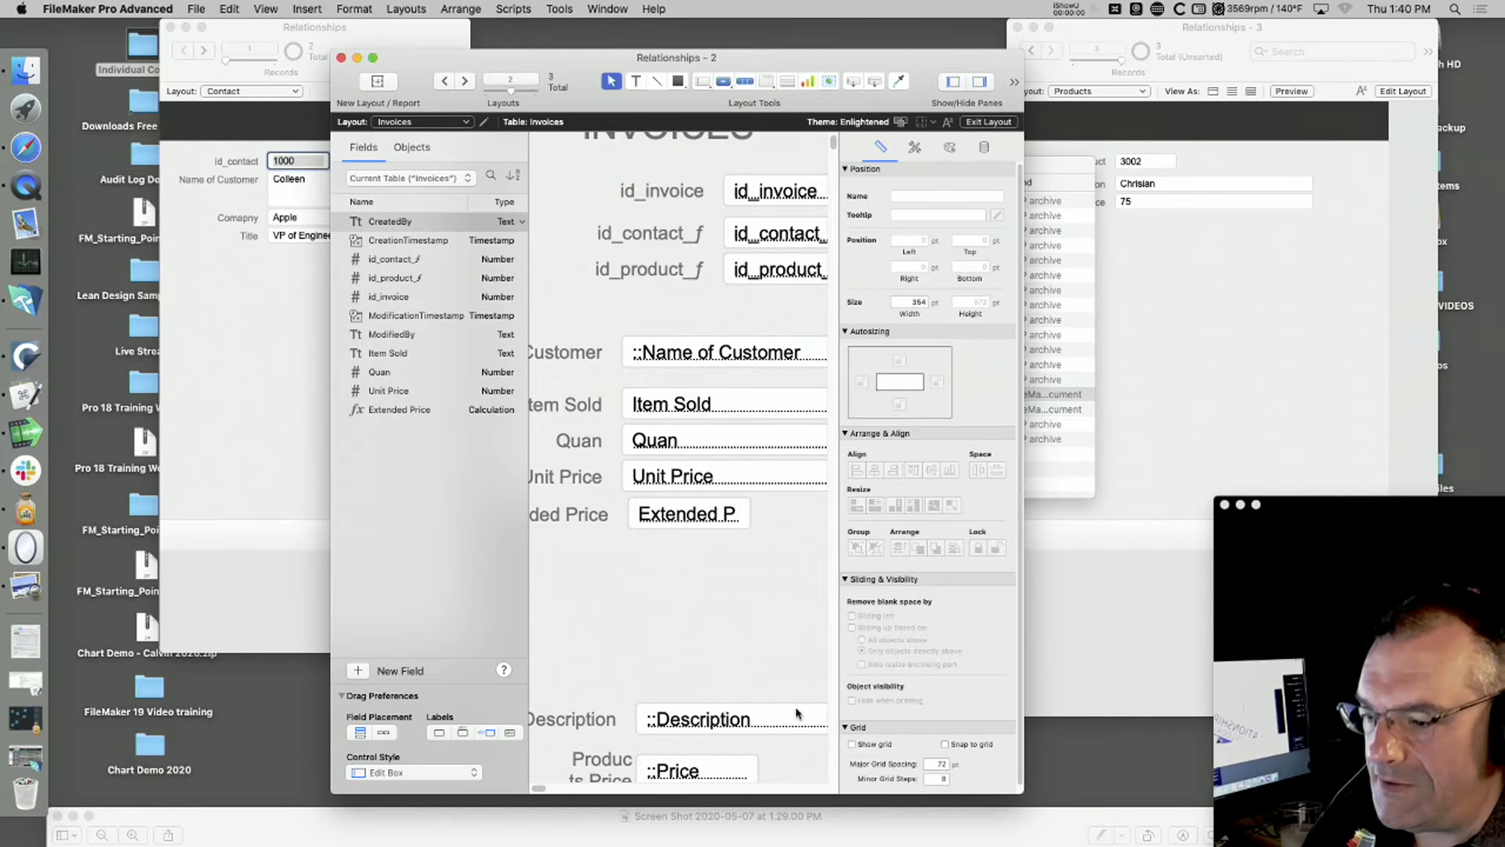
Step: Put the Products window into Layout mode and shift it aside so the Invoices layout is less covered
{"action": "left_click", "coordinate": [1166, 399]}
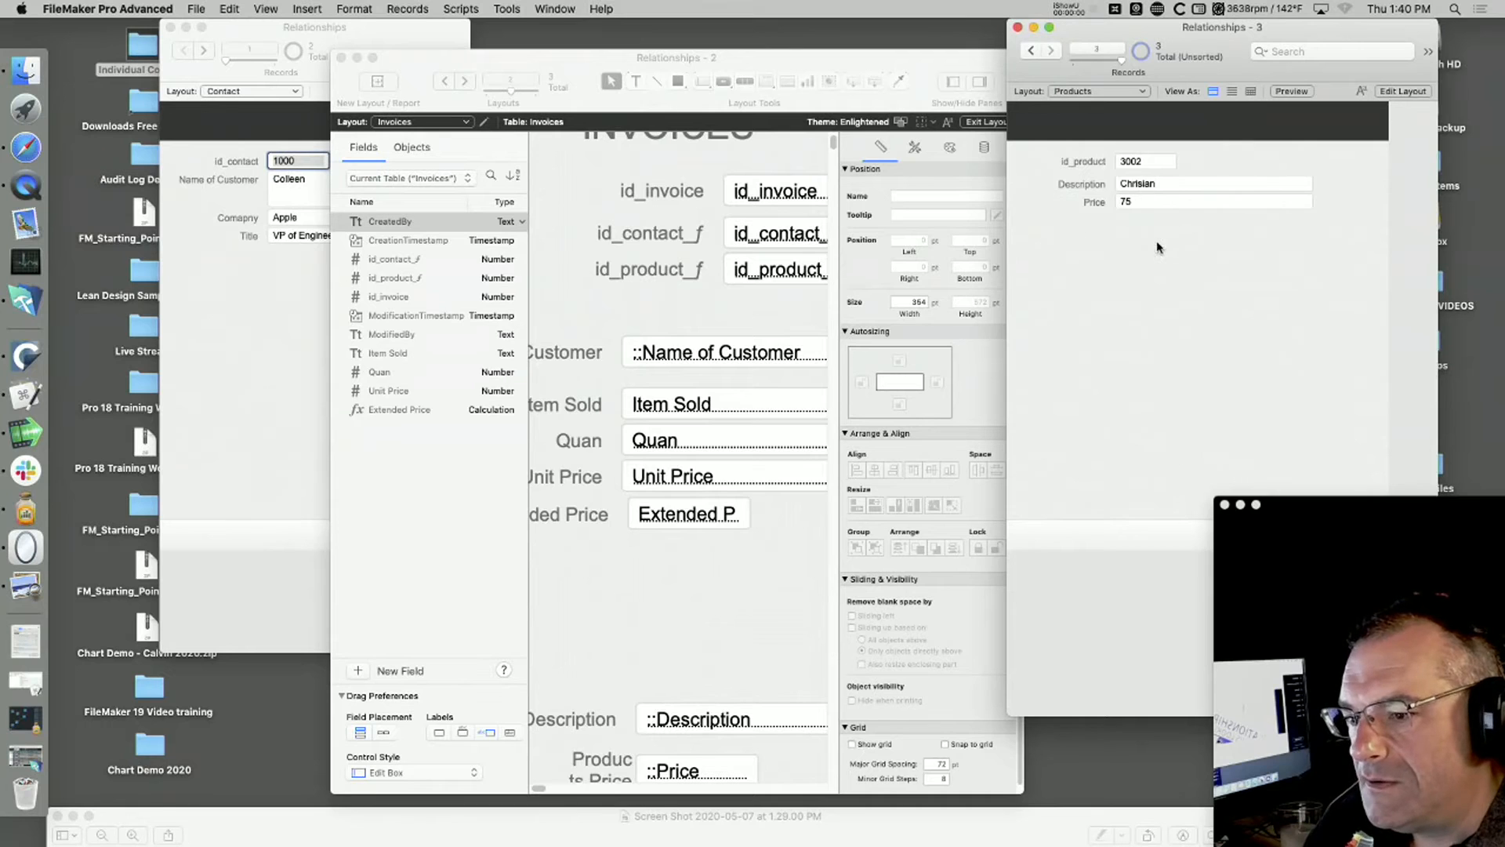
{"action": "key", "text": "super+l"}
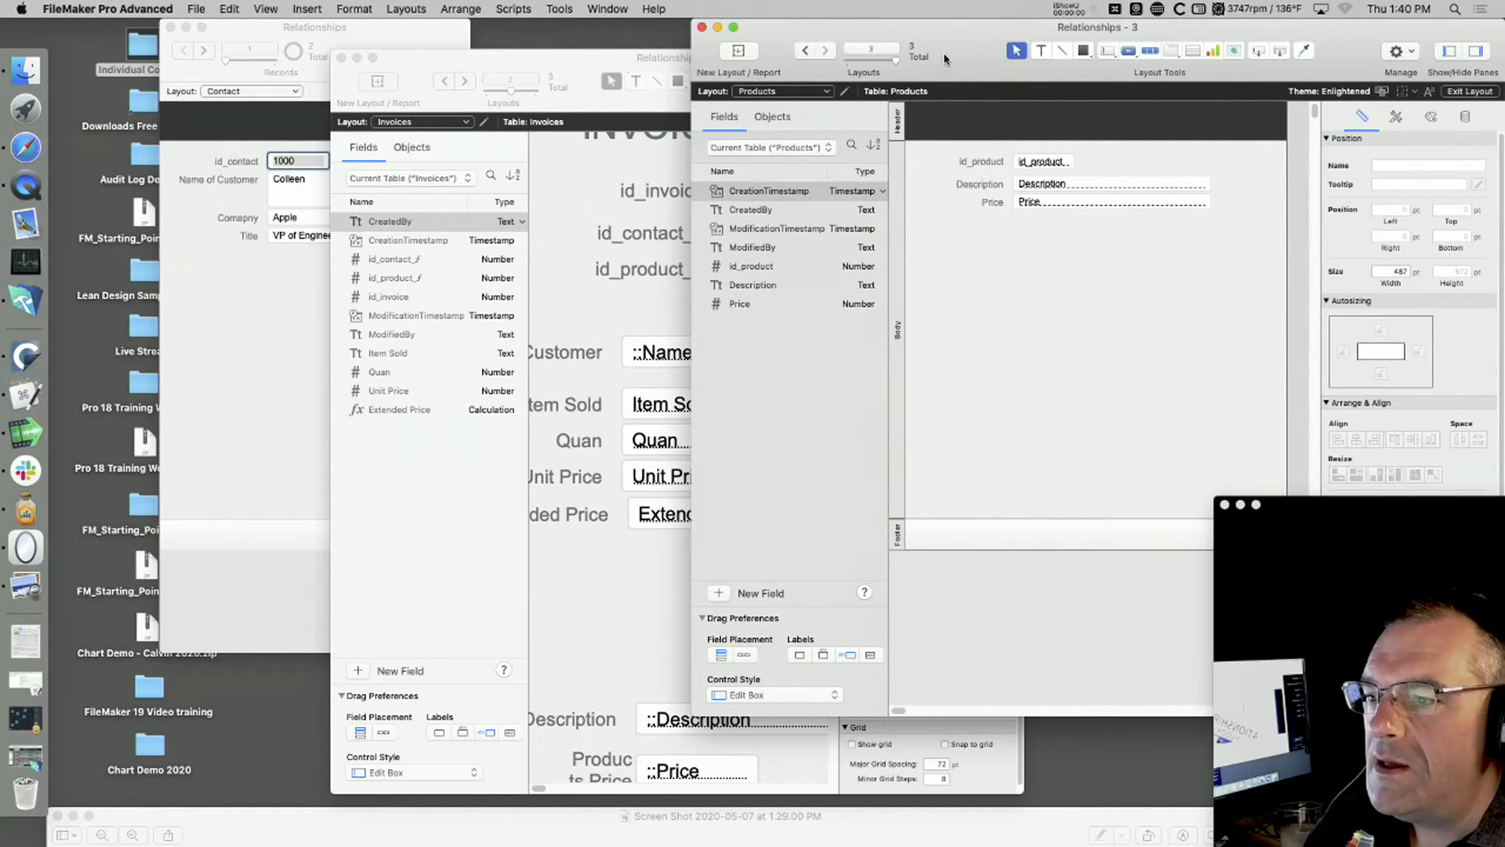
{"action": "left_click_drag", "start_coordinate": [944, 58], "coordinate": [1041, 58]}
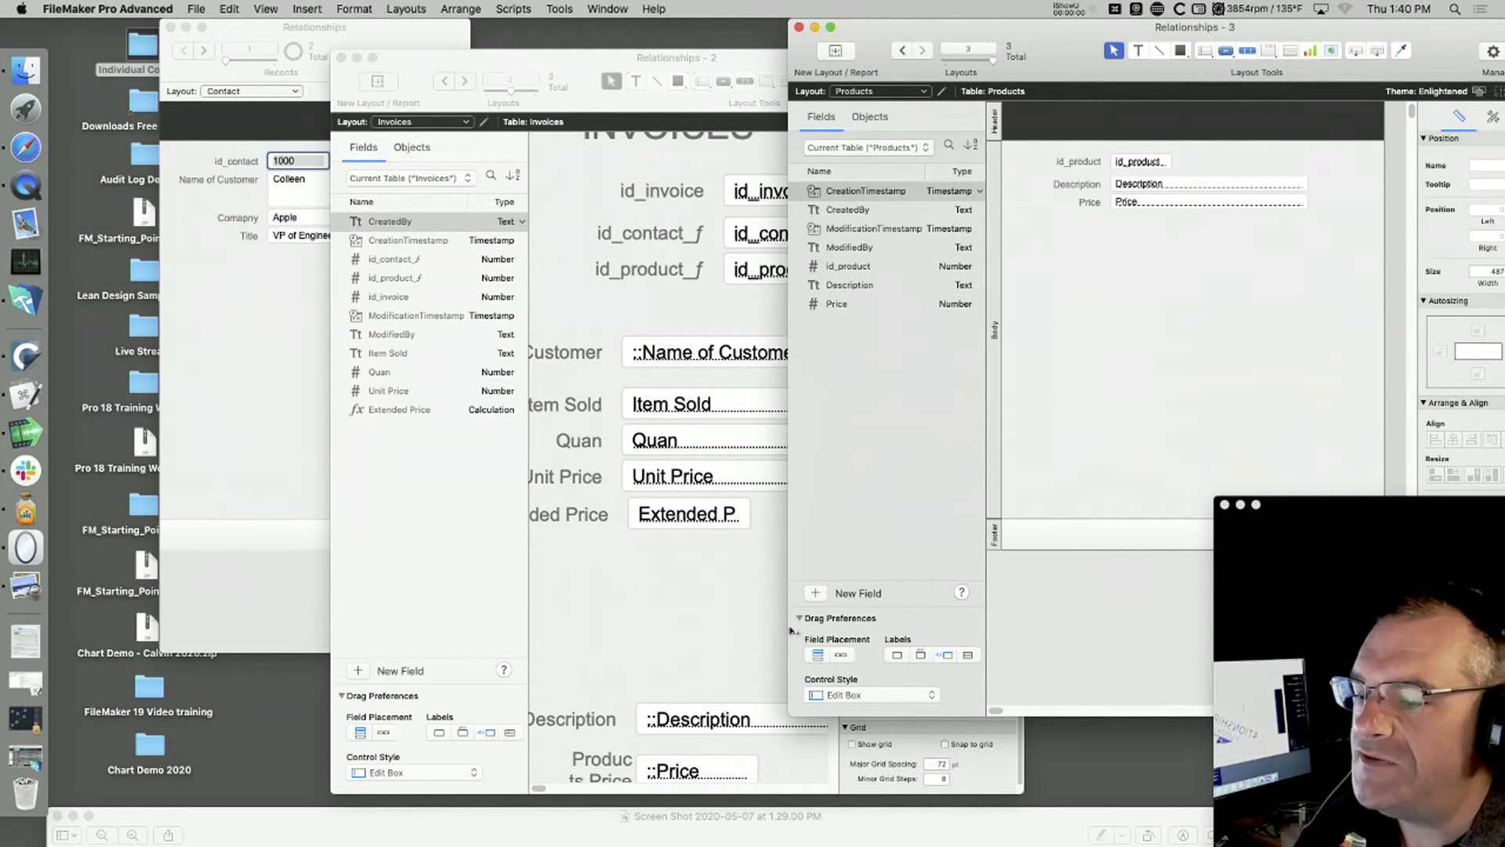
Step: Widen the Invoices layout window to show complete field labels alongside the fields
{"action": "left_click", "coordinate": [663, 631]}
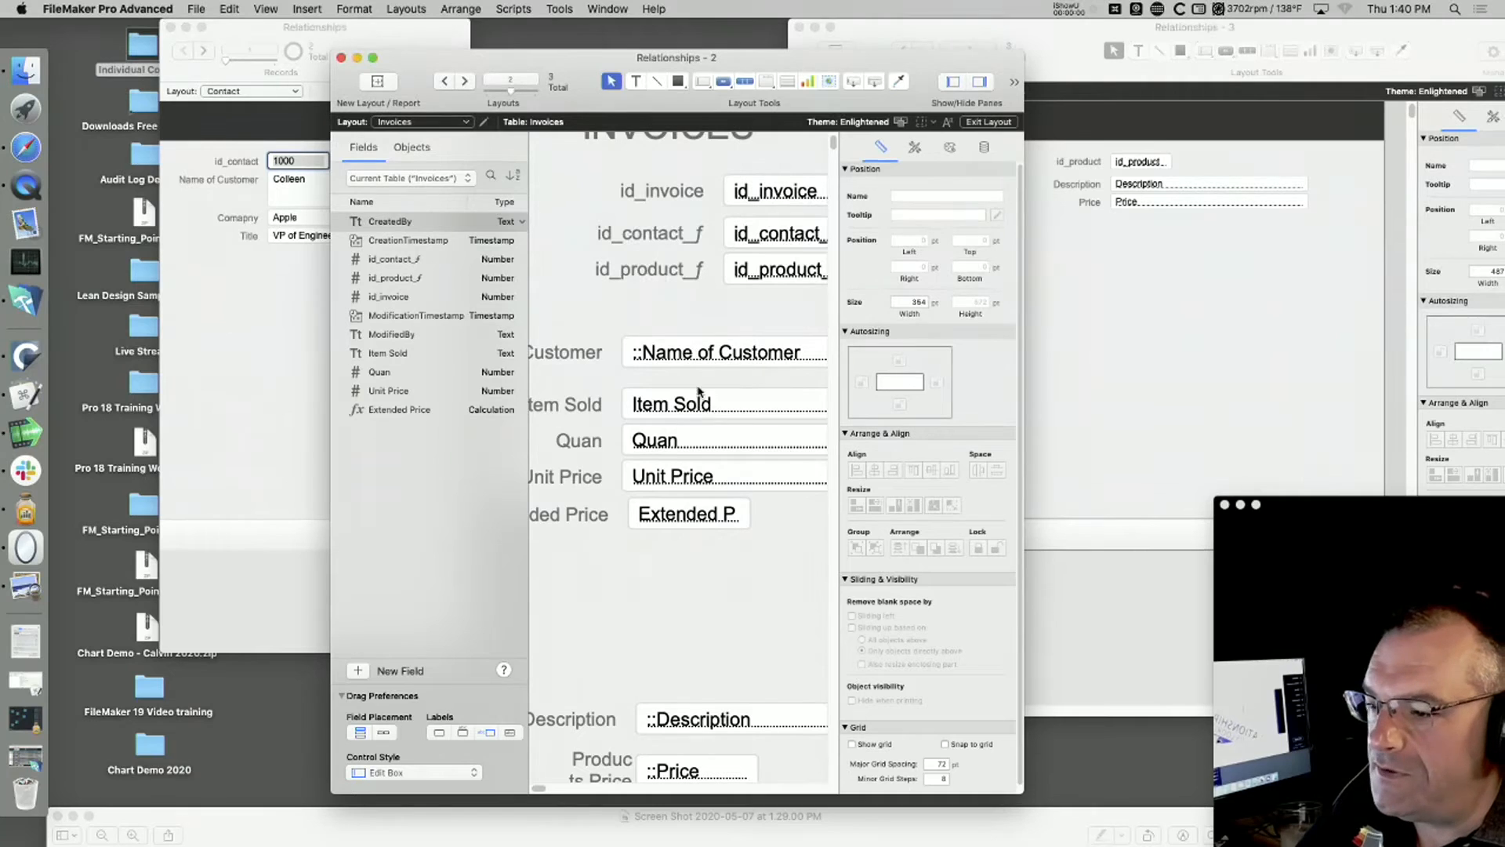
{"action": "left_click_drag", "start_coordinate": [1018, 784], "coordinate": [1188, 786]}
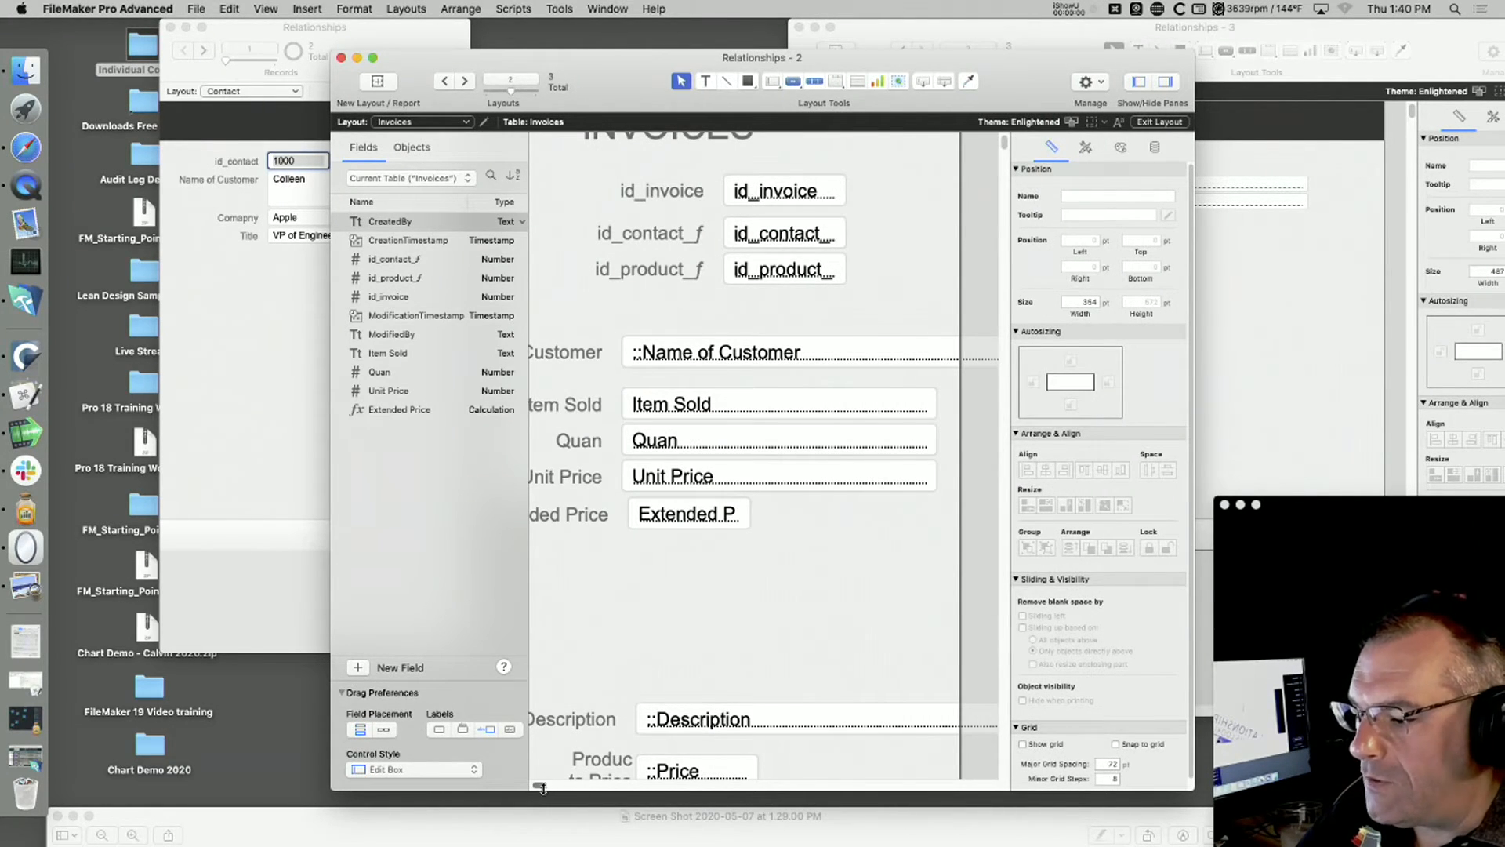
{"action": "scroll", "coordinate": [544, 788], "scroll_direction": "left", "scroll_amount": 5}
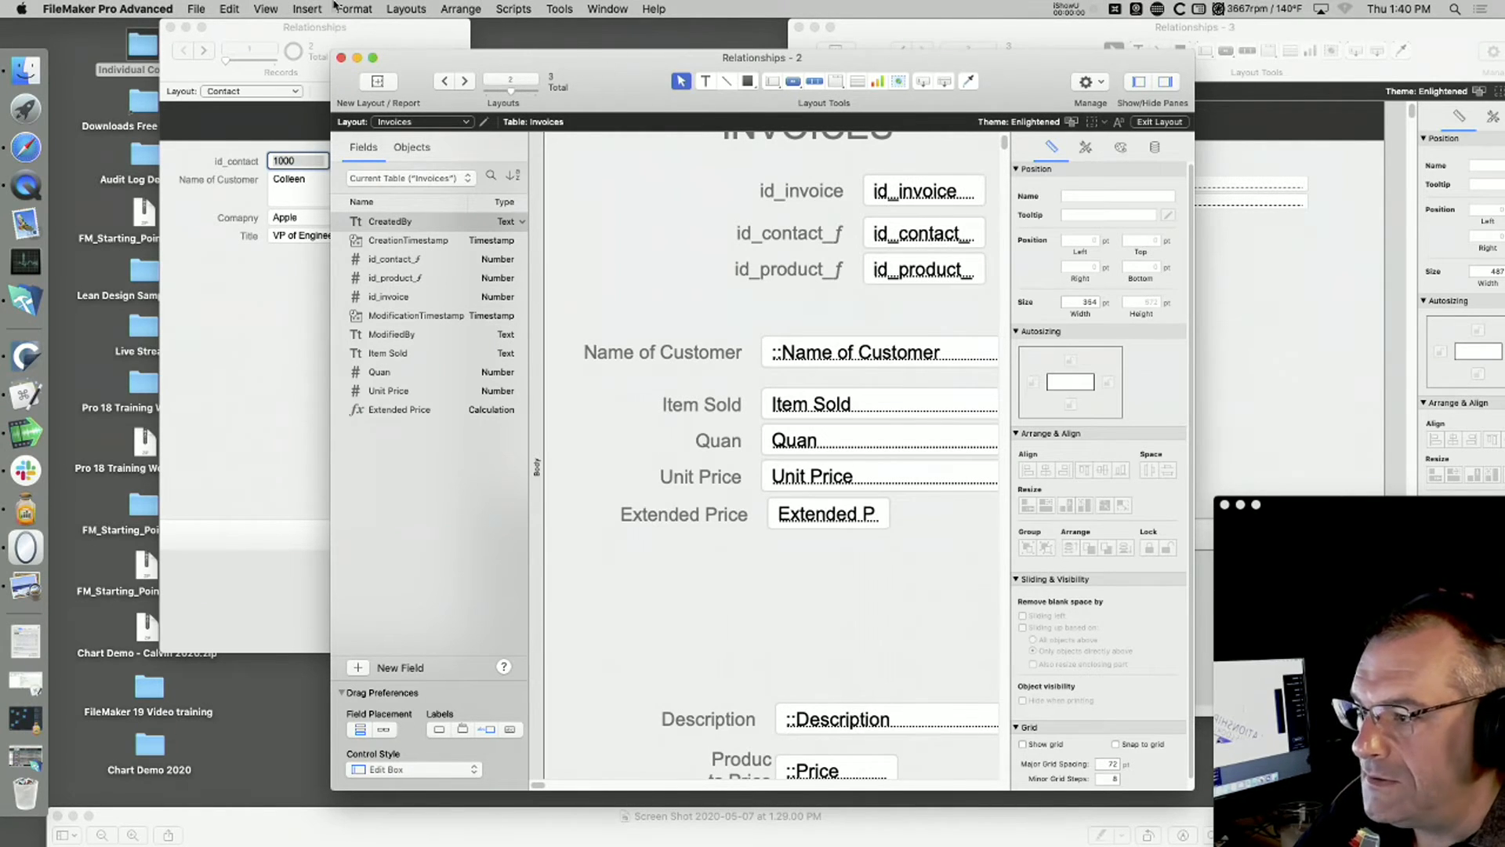
Step: Open the database definitions, look through the tables and relationships graph, and bring up the Invoices table's field list
{"action": "left_click", "coordinate": [196, 9]}
{"action": "mouse_move", "coordinate": [227, 151]}
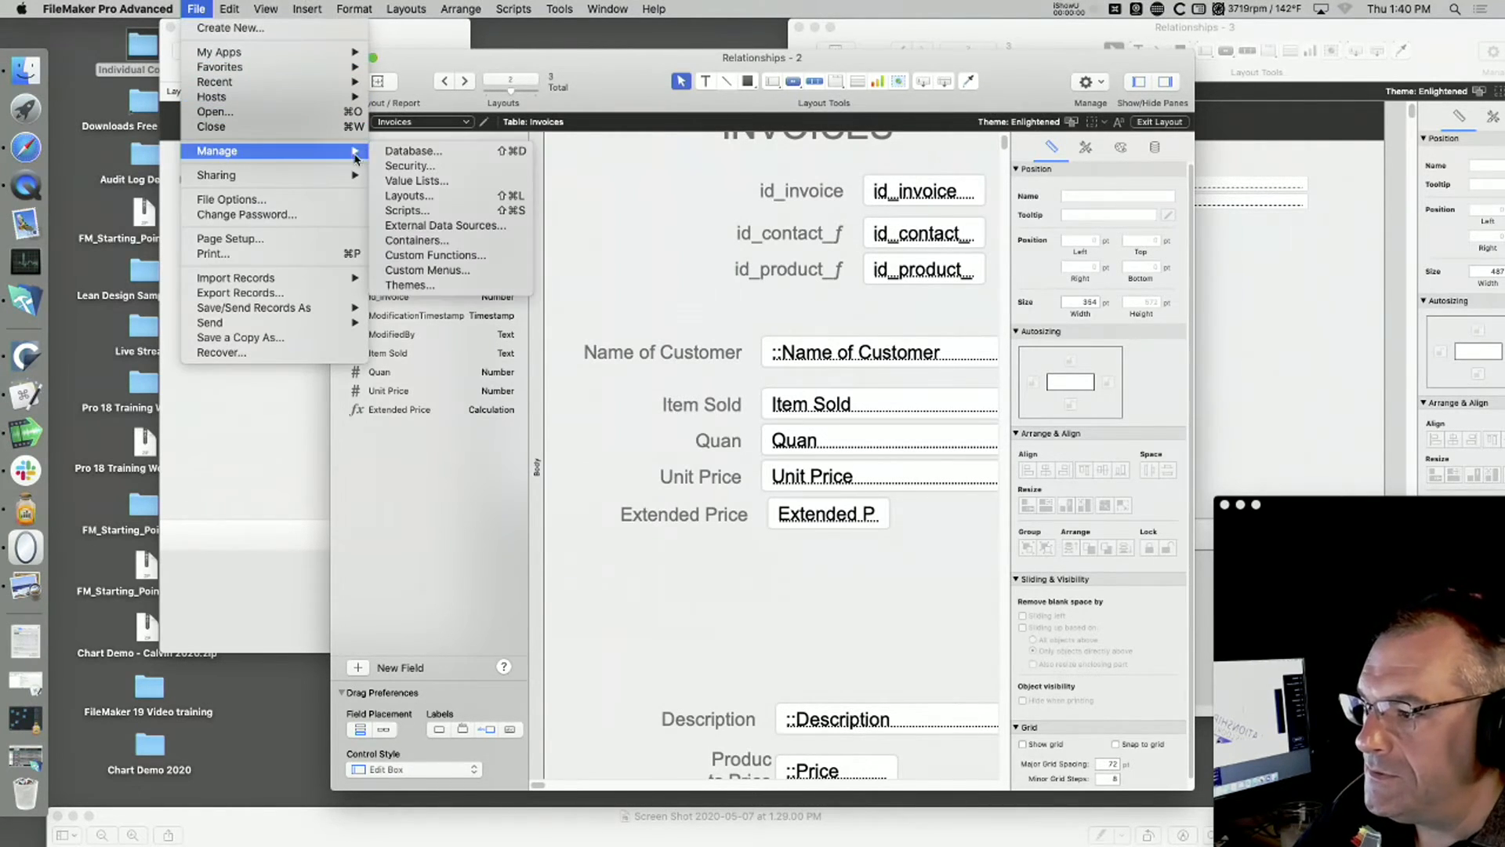
{"action": "left_click", "coordinate": [435, 155]}
{"action": "left_click", "coordinate": [295, 125]}
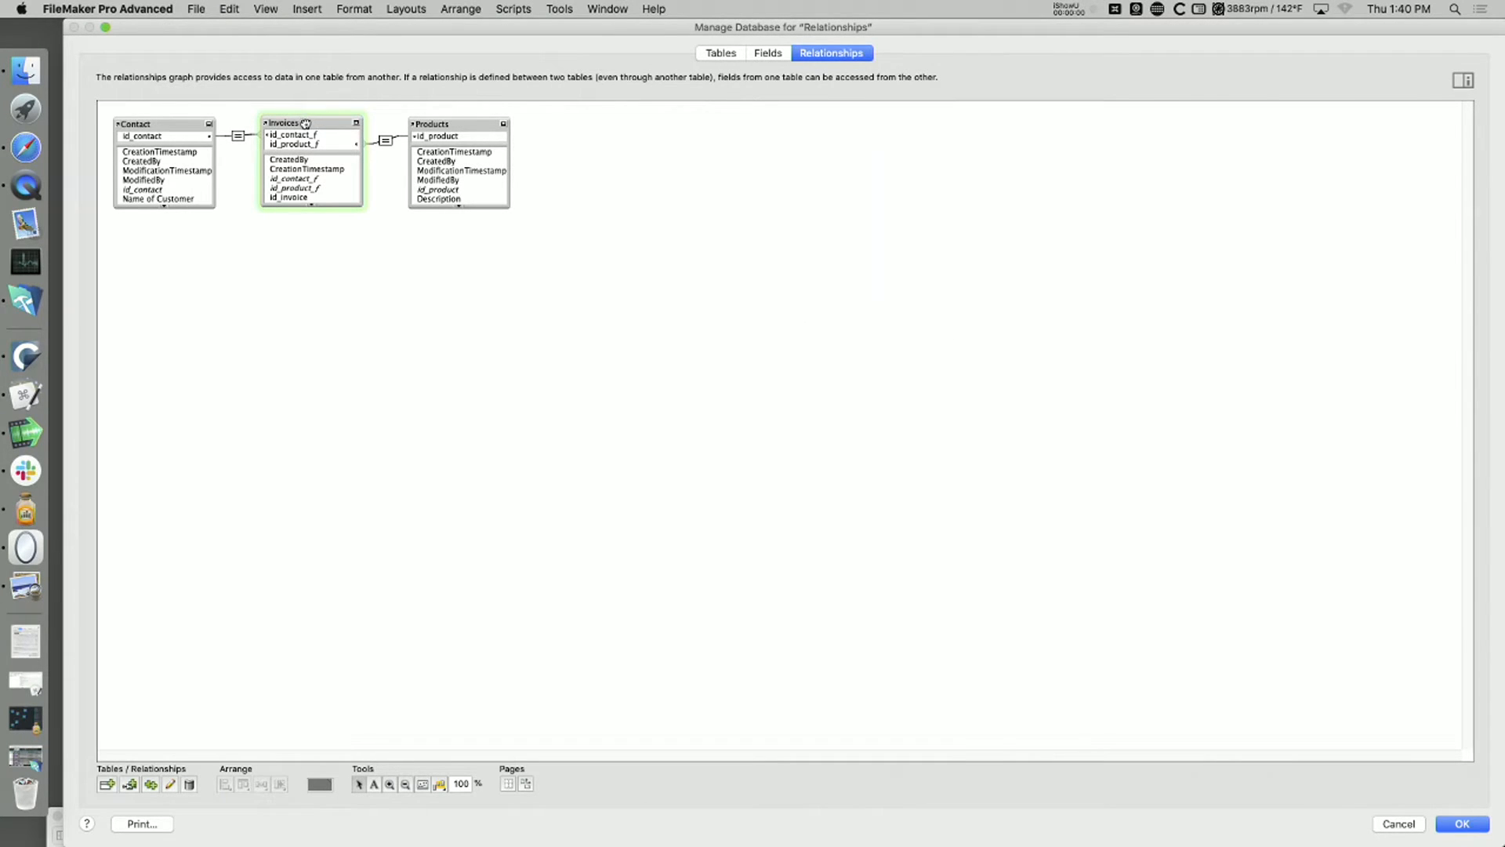
{"action": "double_click", "coordinate": [305, 124]}
{"action": "key", "text": "Escape"}
{"action": "left_click", "coordinate": [768, 53]}
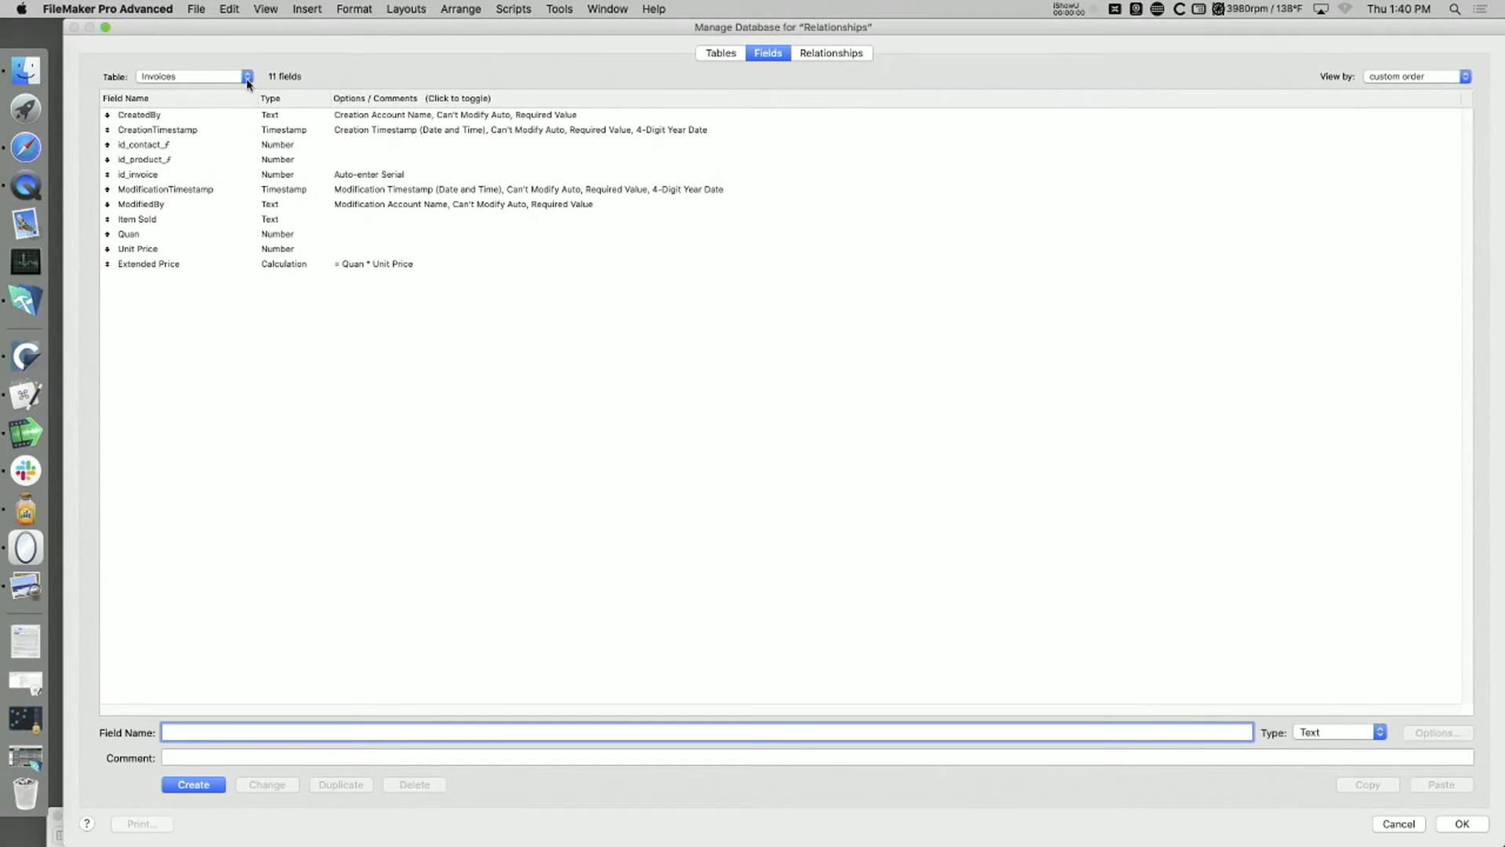
{"action": "left_click", "coordinate": [717, 50]}
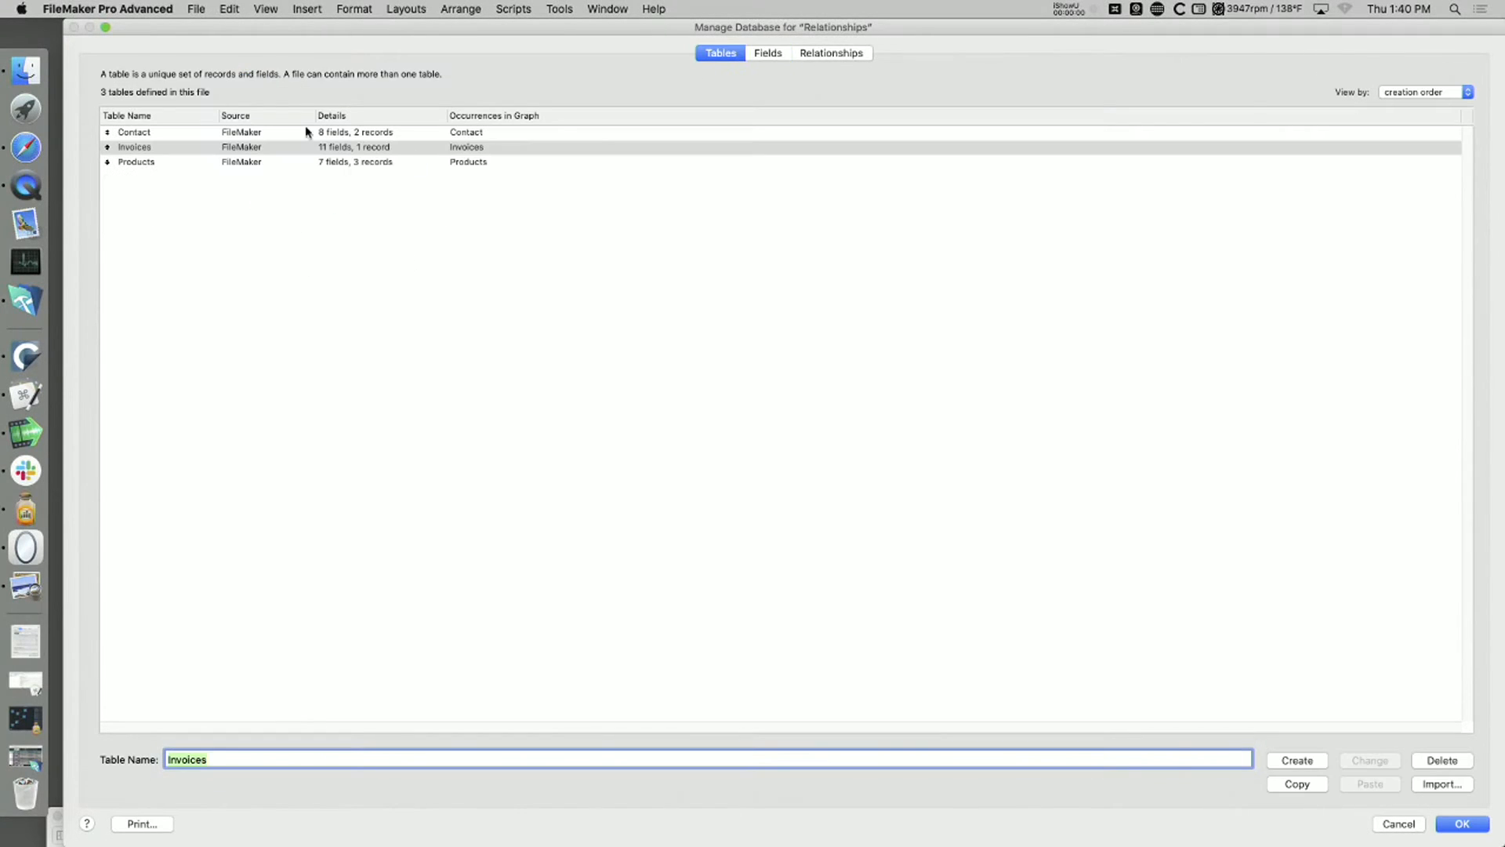
{"action": "left_click", "coordinate": [759, 60]}
{"action": "left_click", "coordinate": [869, 55]}
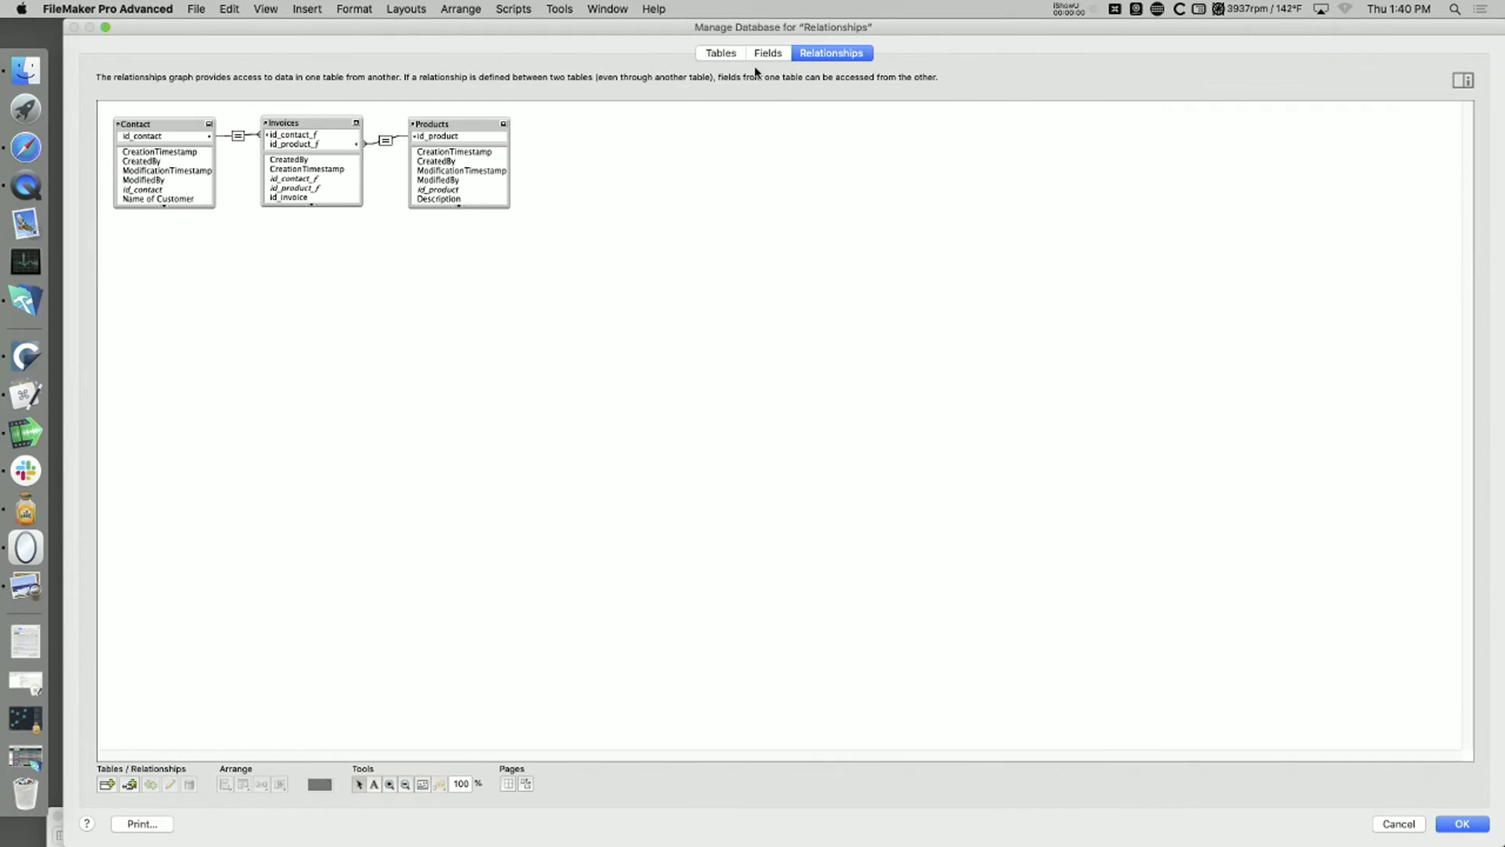
{"action": "left_click", "coordinate": [764, 55]}
{"action": "left_click", "coordinate": [231, 79]}
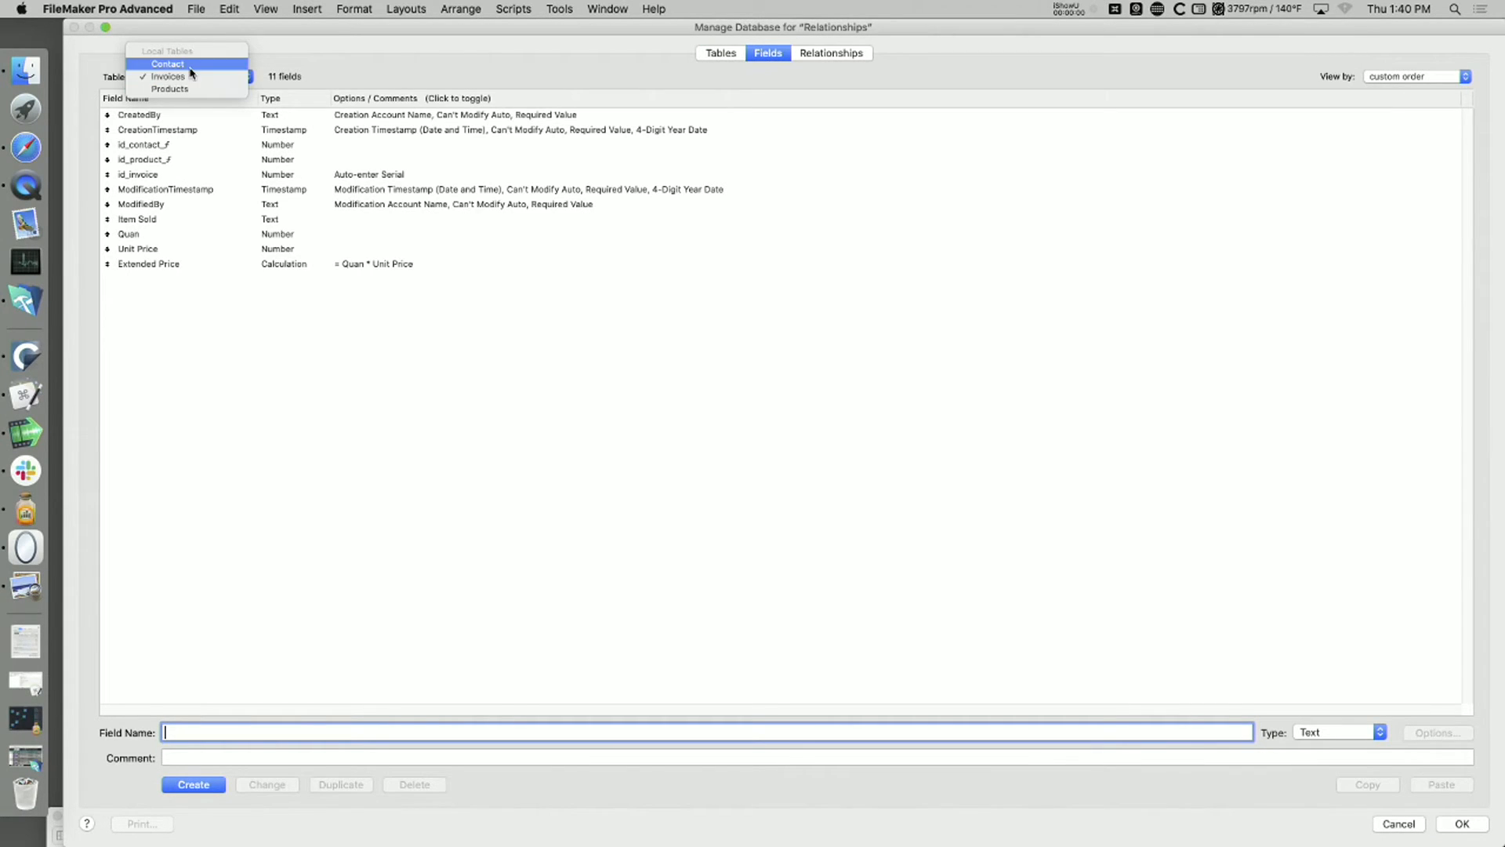
{"action": "left_click", "coordinate": [192, 76]}
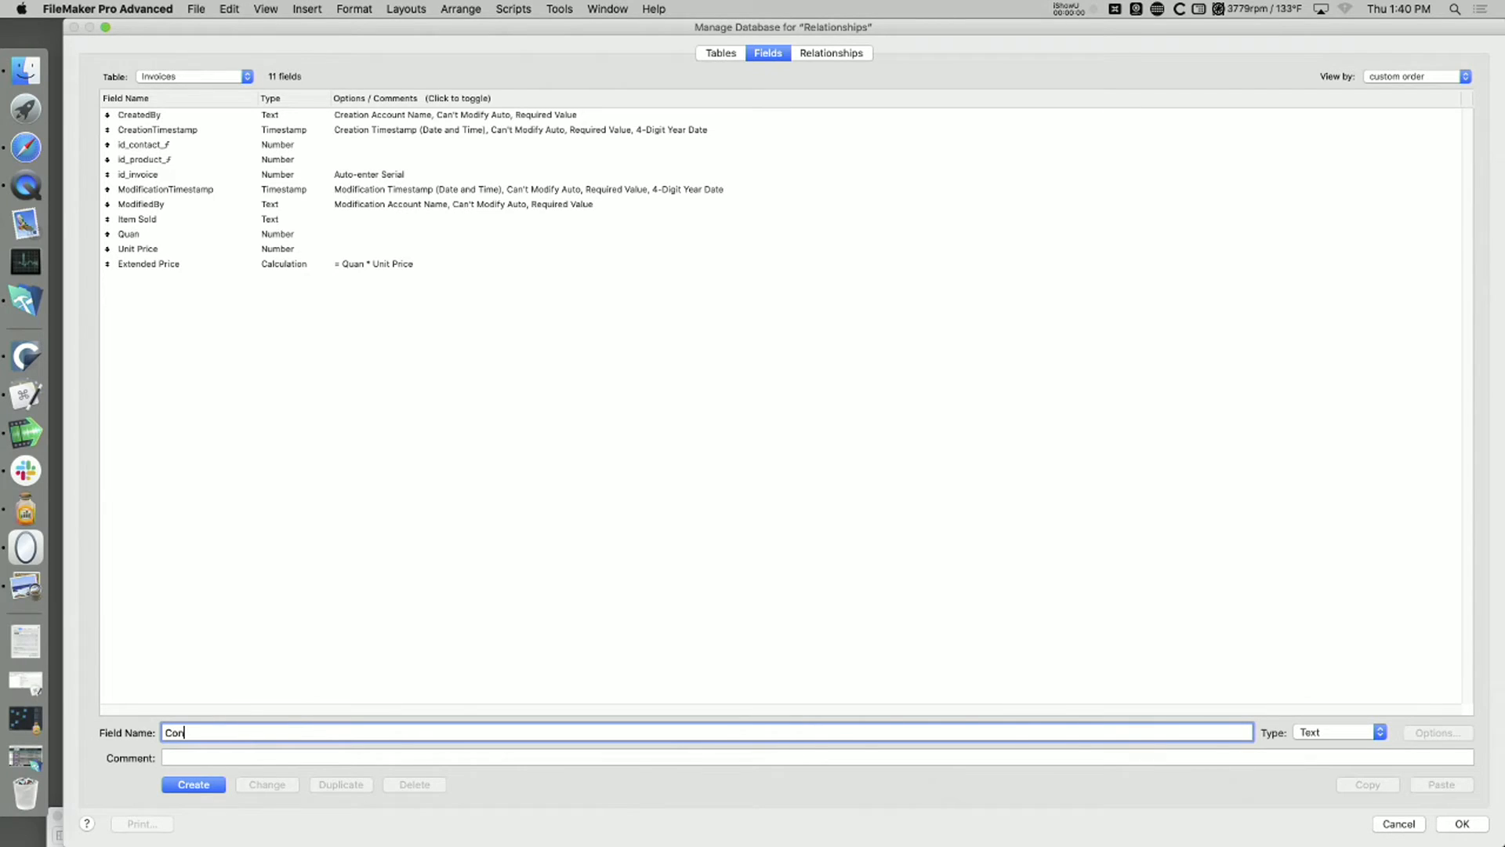
Step: Add a text field named Customer Name to the Invoices table and check its auto-enter options
{"action": "key", "text": "BackSpace"}
{"action": "key", "text": "BackSpace"}
{"action": "left_click", "coordinate": [196, 785]}
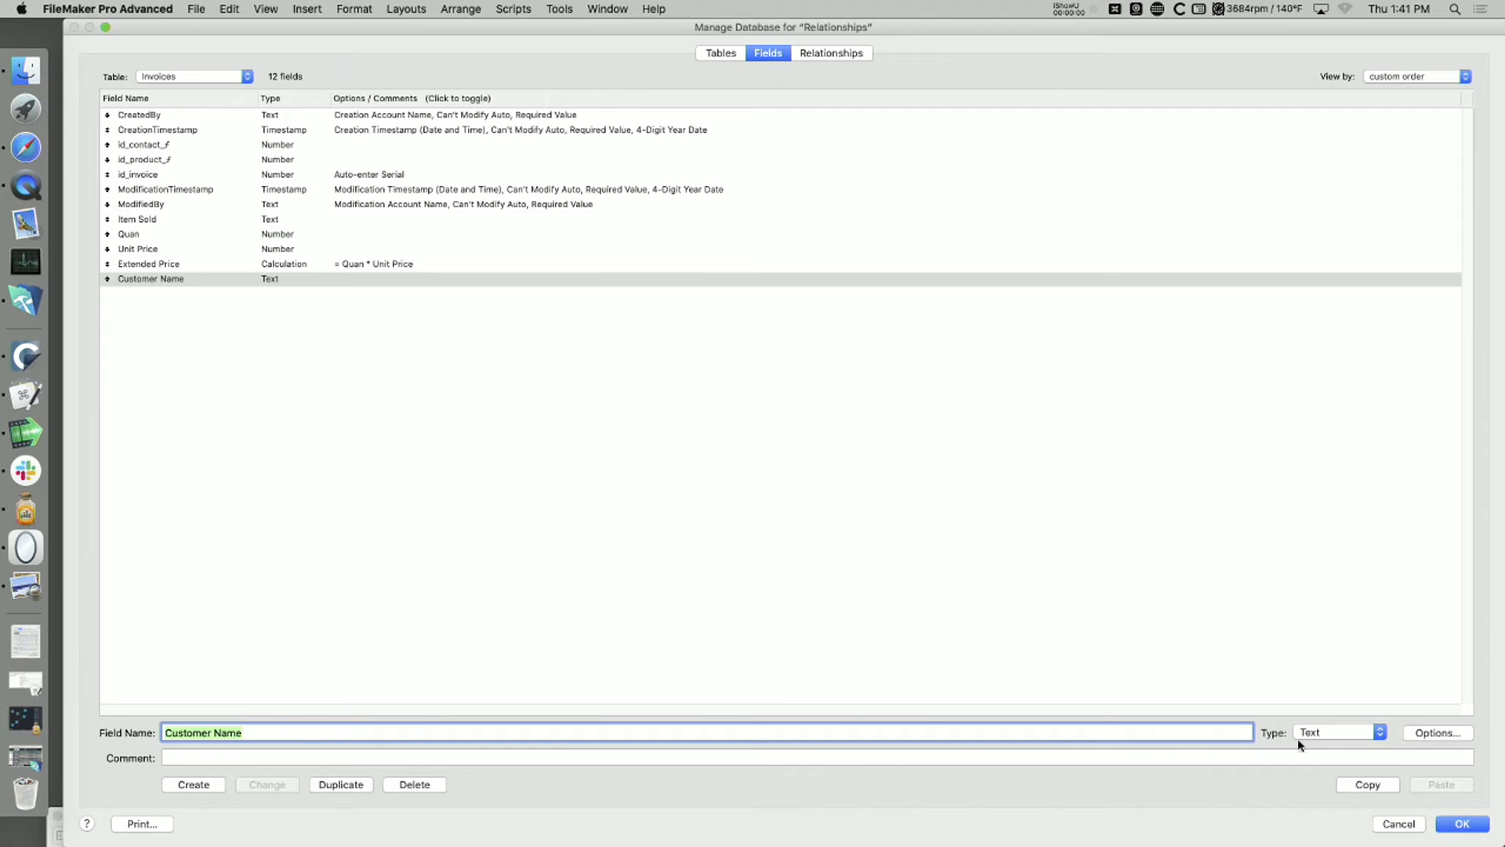
{"action": "left_click", "coordinate": [1420, 733]}
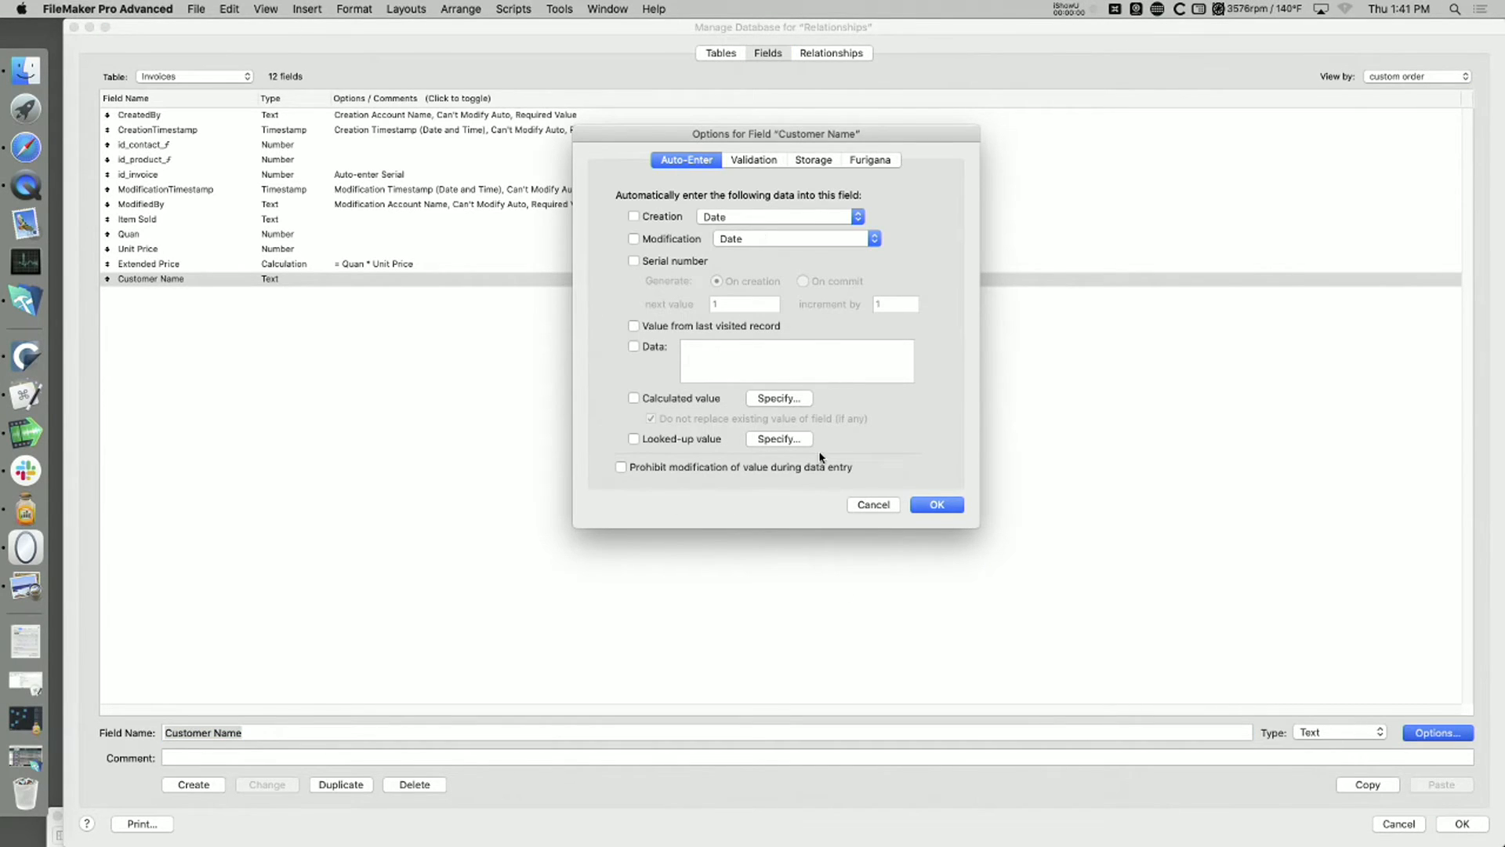
{"action": "left_click", "coordinate": [873, 504]}
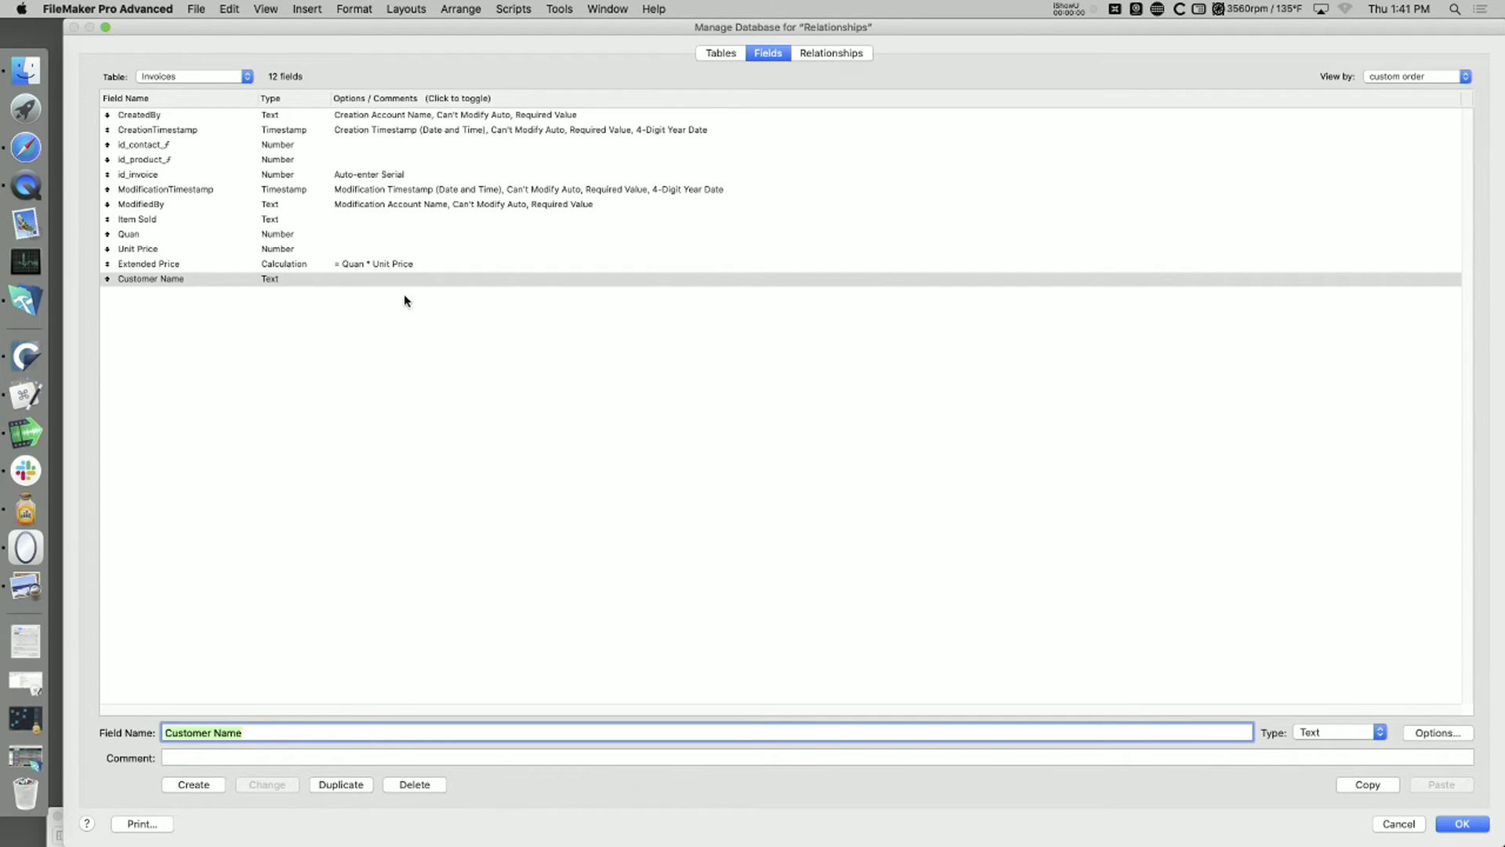
Step: Enable a looked-up value for the Customer Name field, starting with Invoices and looking up from the related table Contact
{"action": "left_click", "coordinate": [1425, 734]}
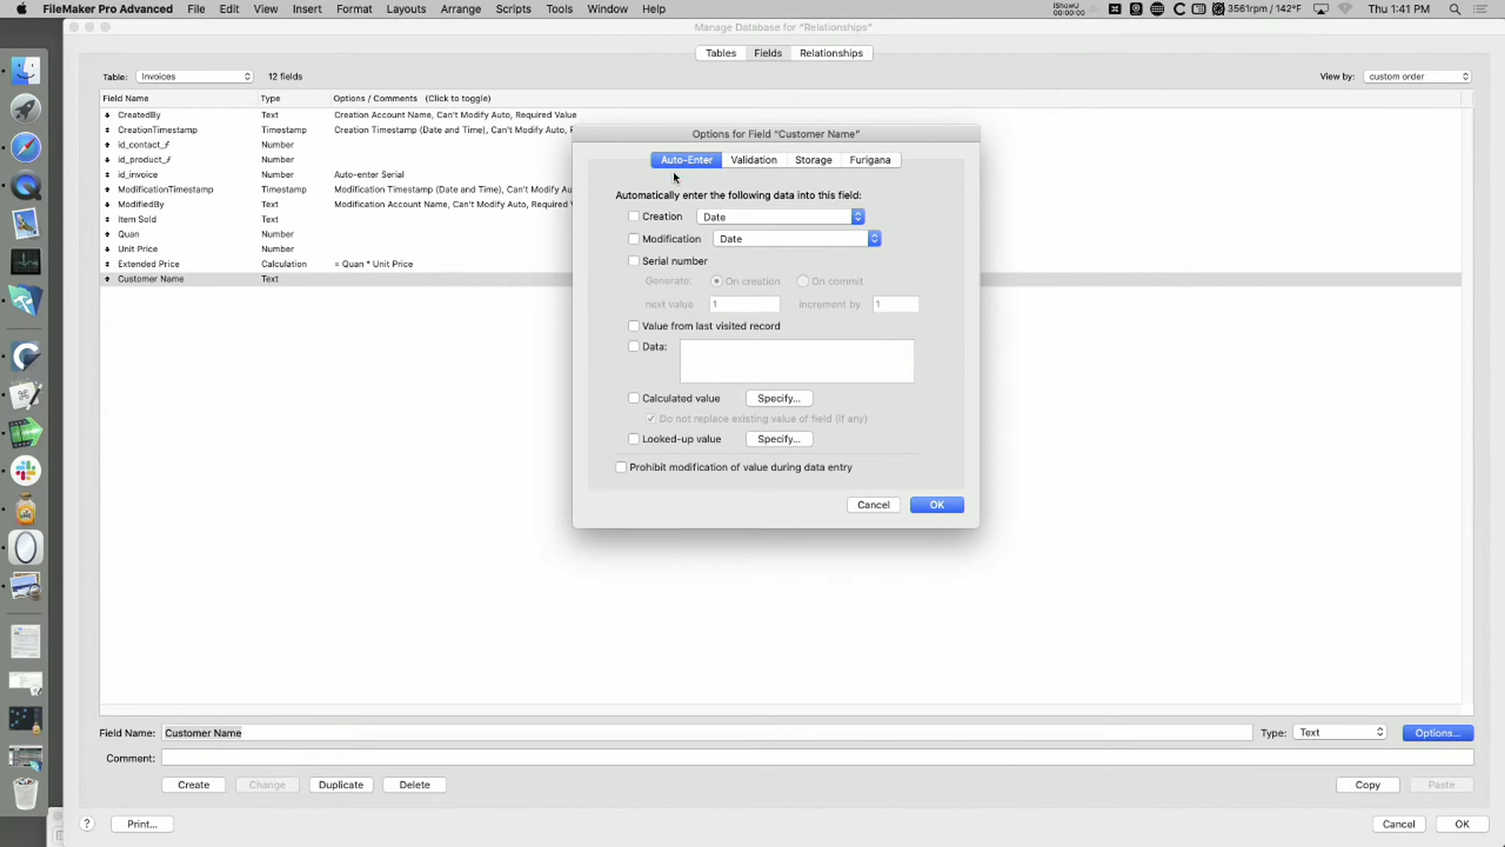
{"action": "left_click", "coordinate": [634, 438]}
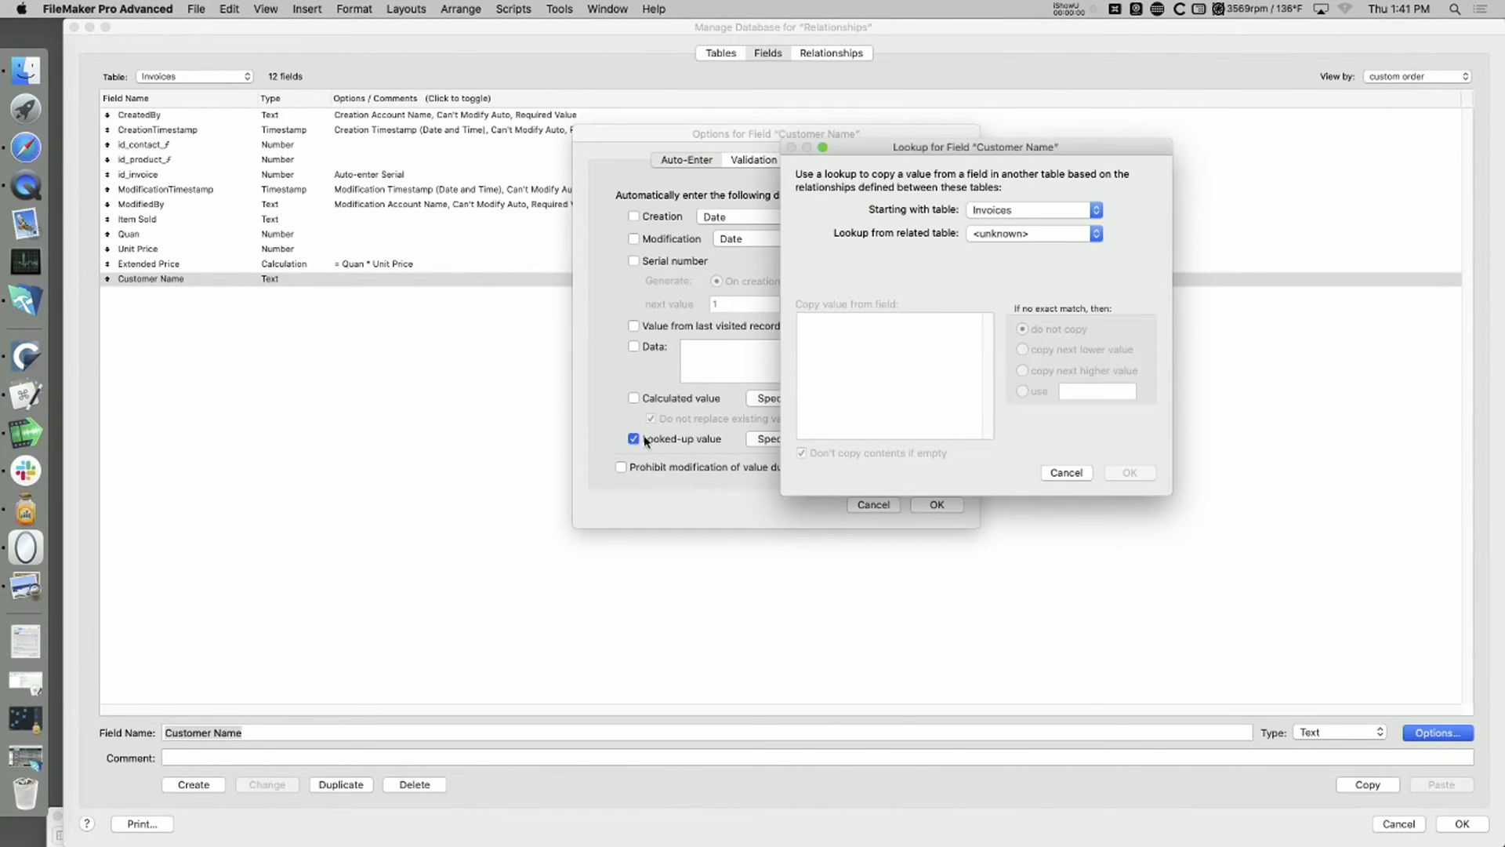
{"action": "left_click", "coordinate": [1019, 217]}
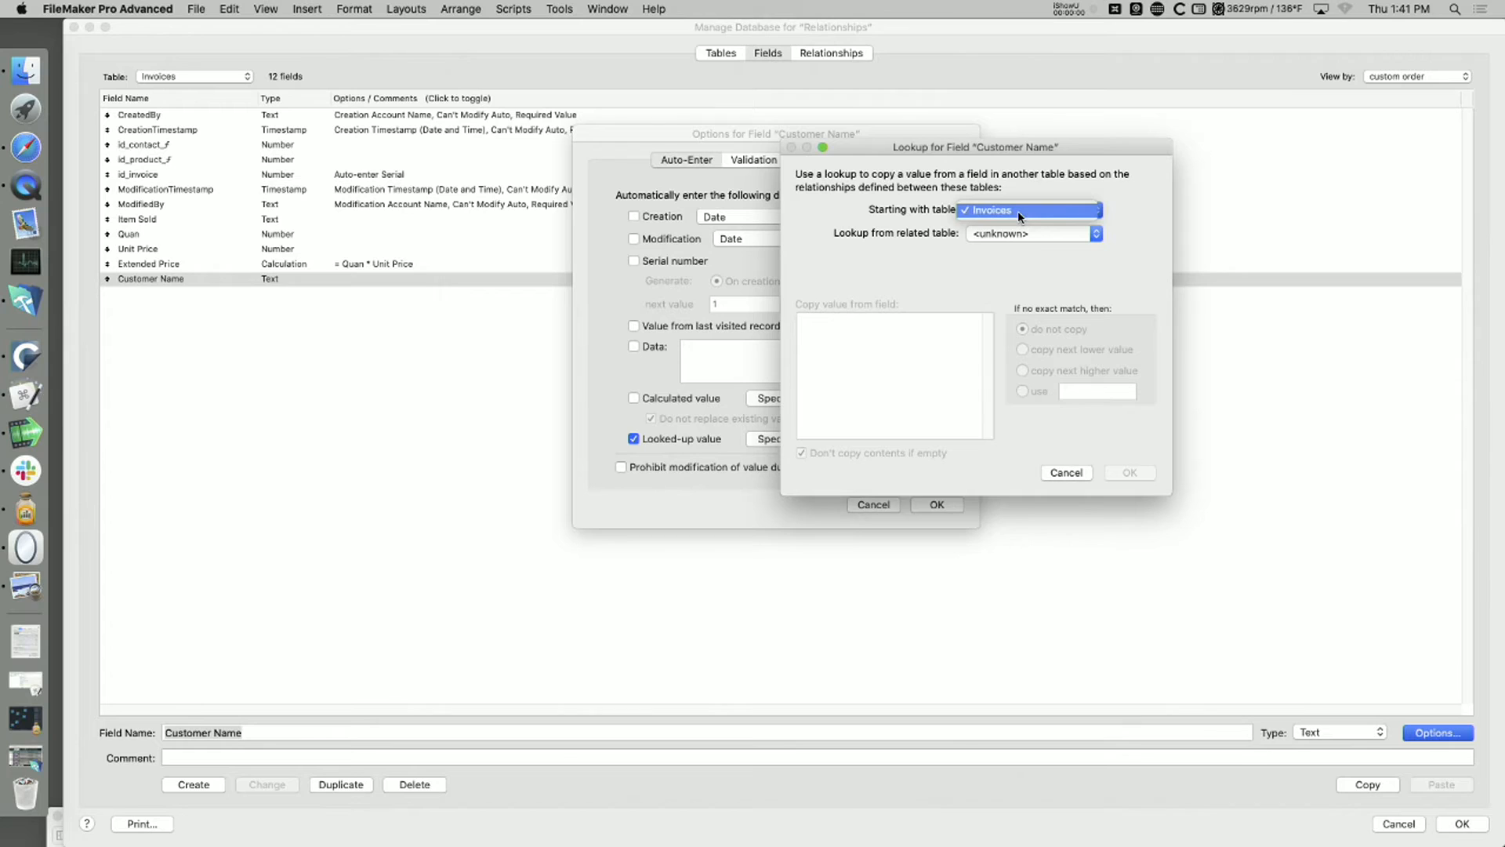
{"action": "left_click", "coordinate": [1019, 210]}
{"action": "left_click", "coordinate": [1019, 232]}
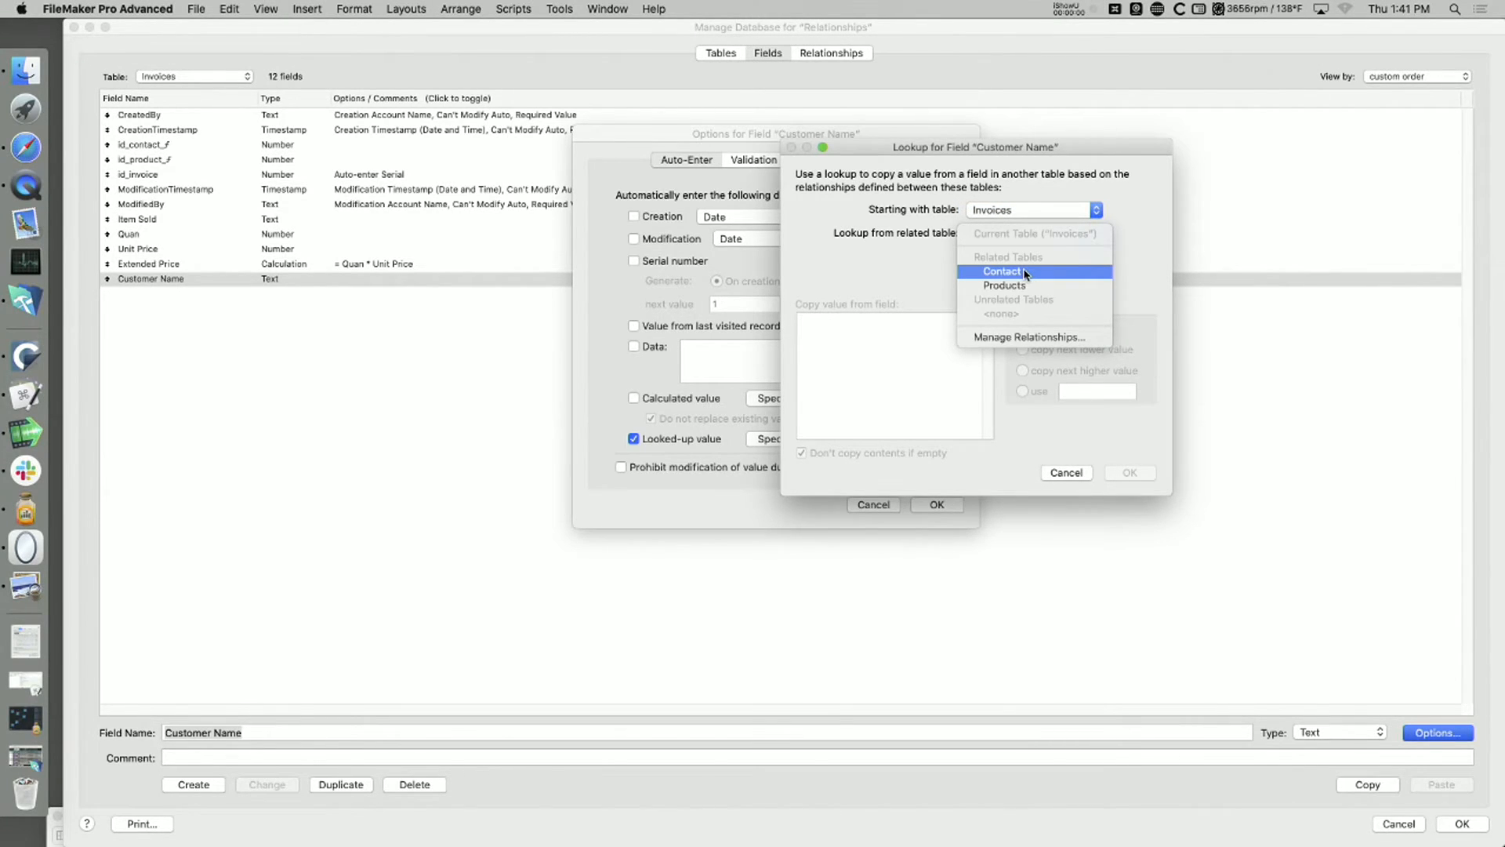
{"action": "left_click", "coordinate": [1004, 256]}
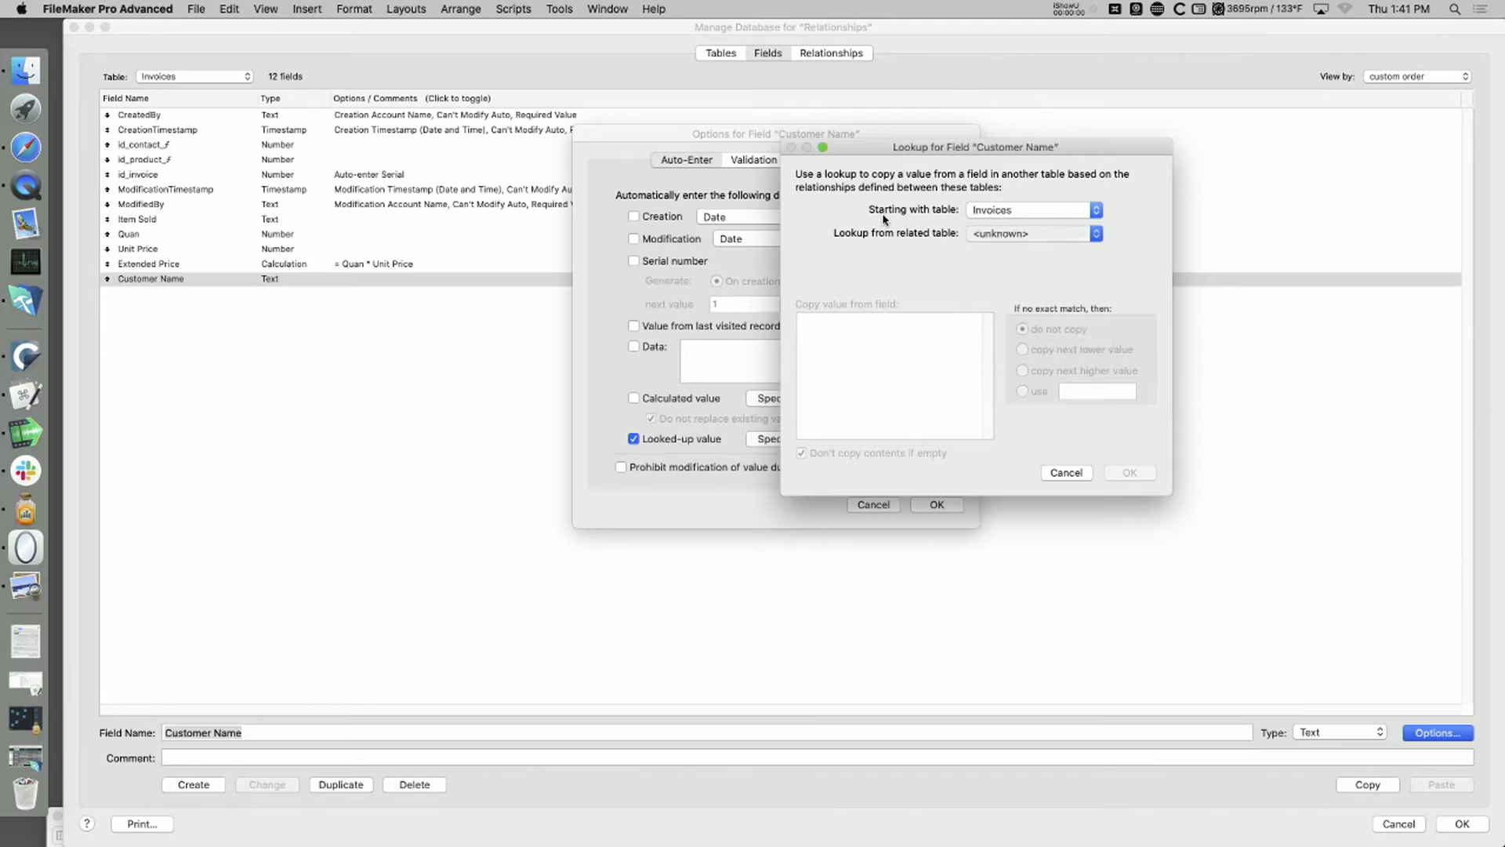
{"action": "left_click", "coordinate": [1045, 219]}
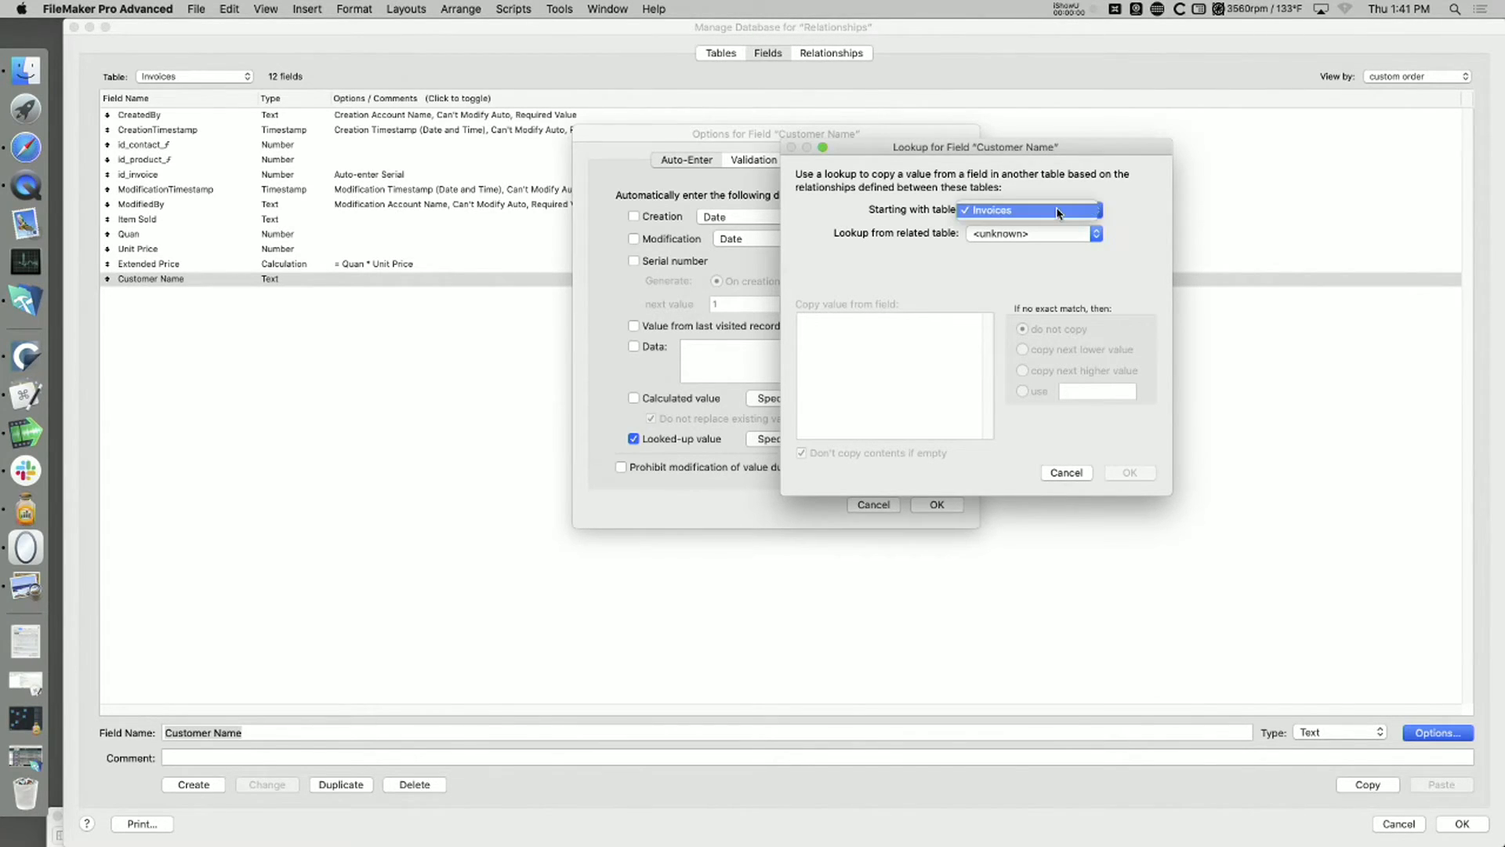
{"action": "left_click", "coordinate": [1034, 210]}
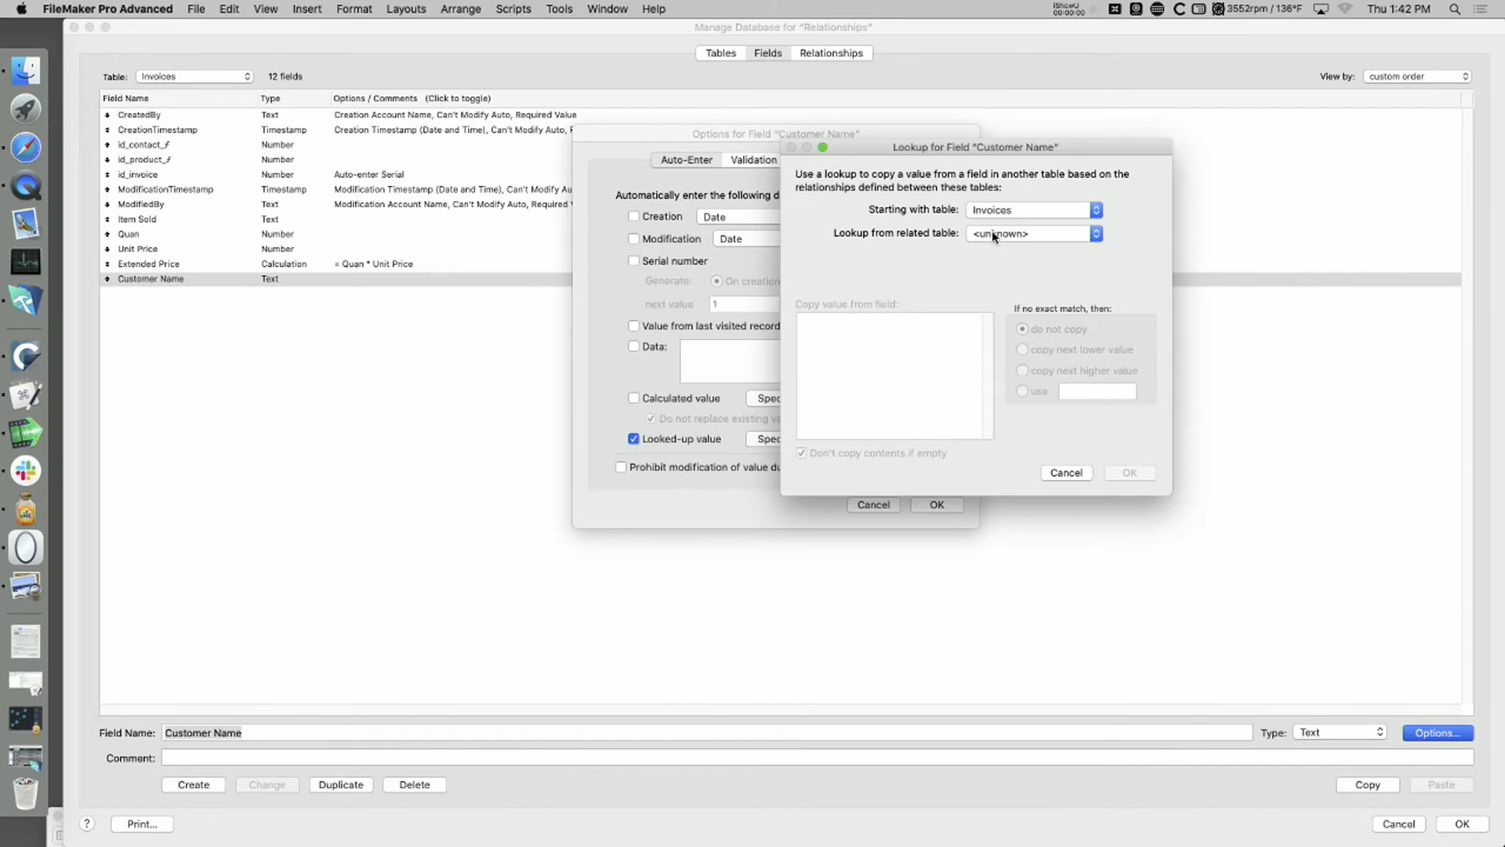
{"action": "left_click", "coordinate": [1005, 237]}
{"action": "left_click", "coordinate": [1005, 269]}
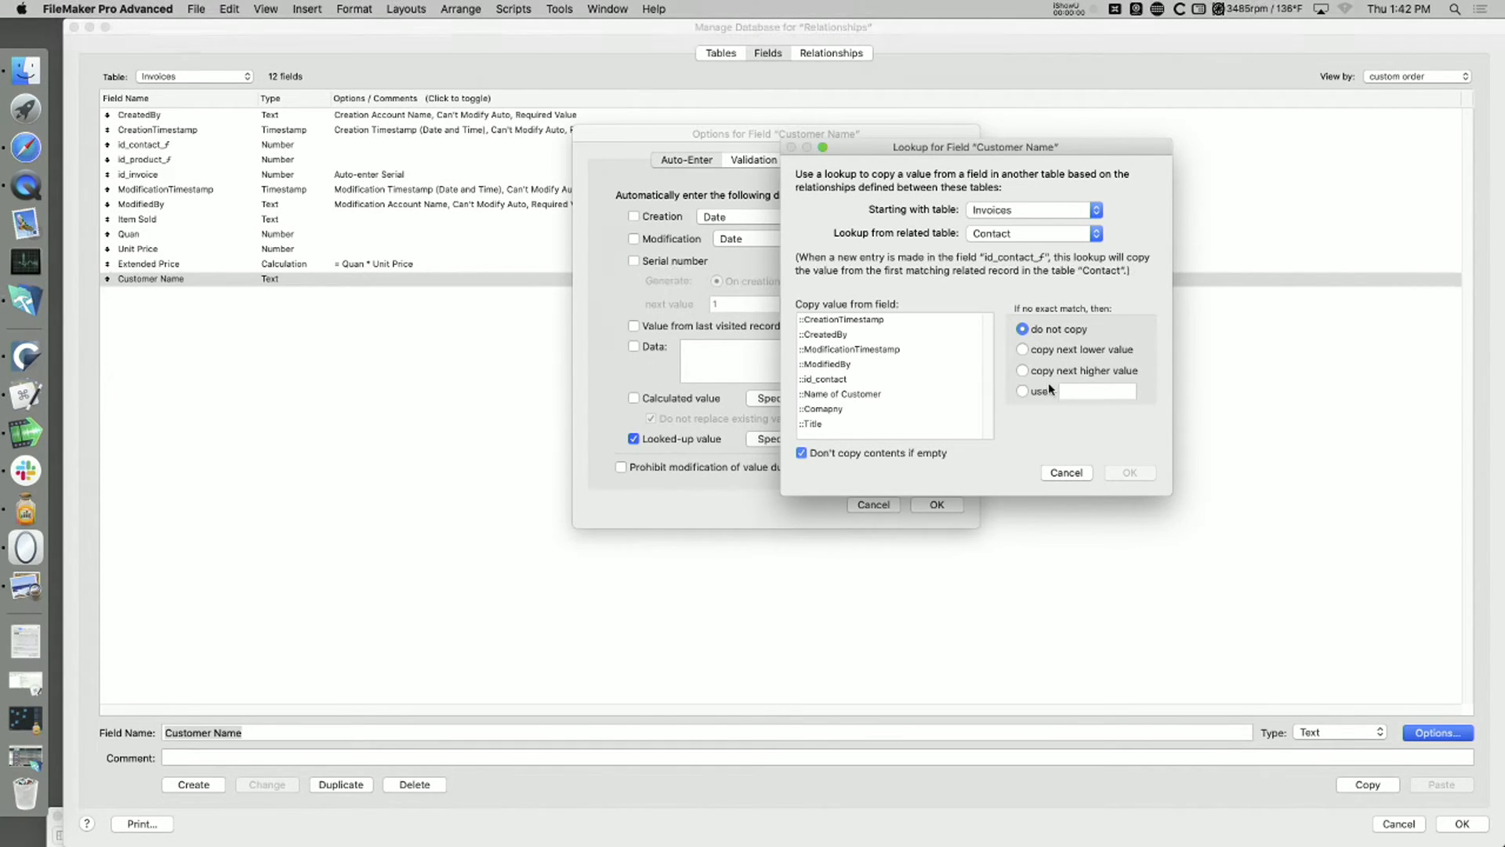
Step: Copy the lookup value from Name of Customer, turn off "Don't copy contents if empty", and save the database definitions
{"action": "key", "text": "super+Tab"}
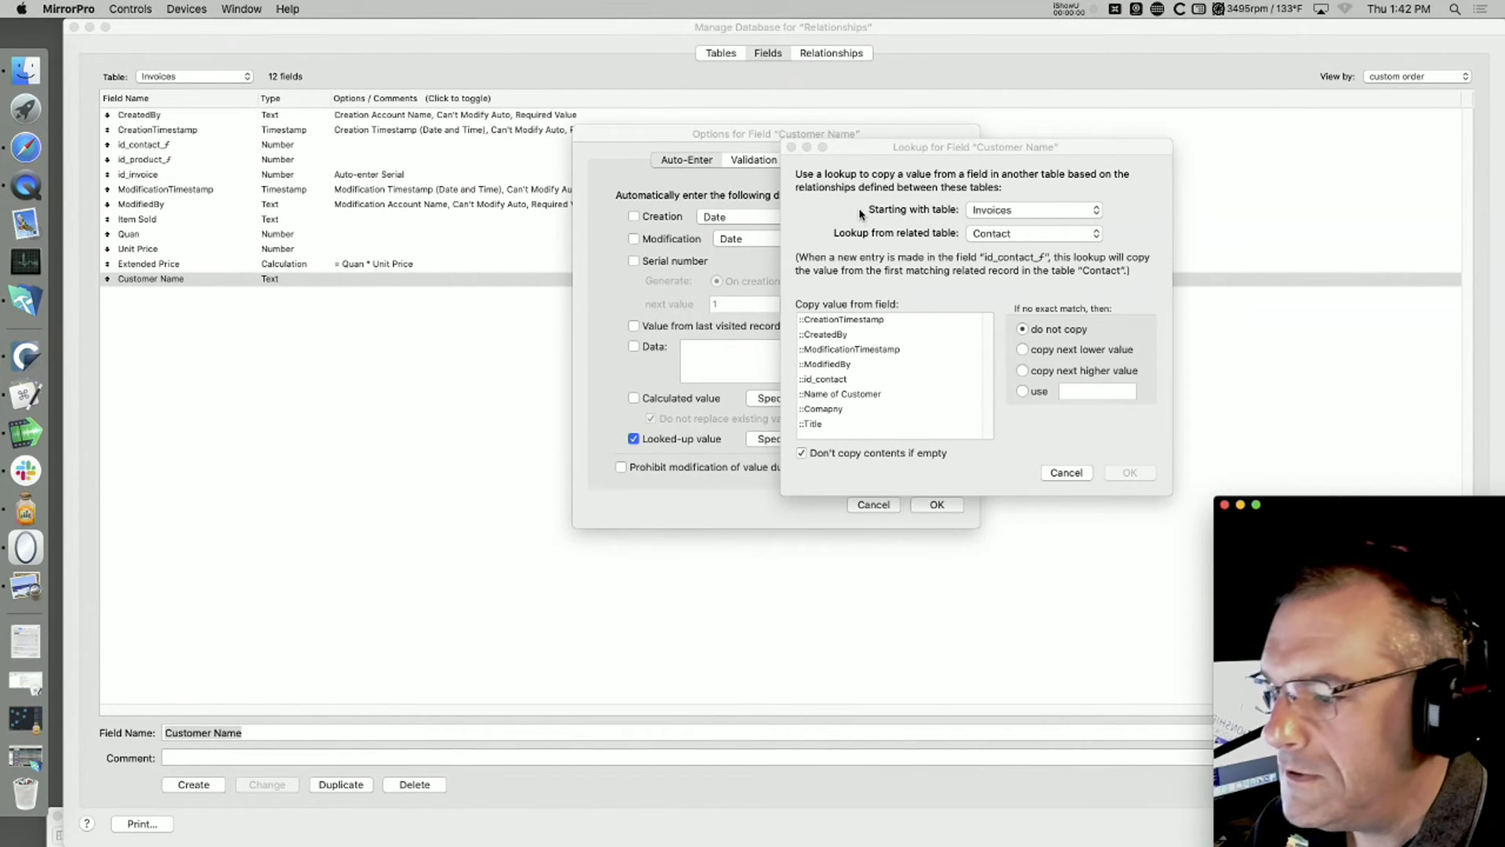
{"action": "left_click", "coordinate": [838, 400]}
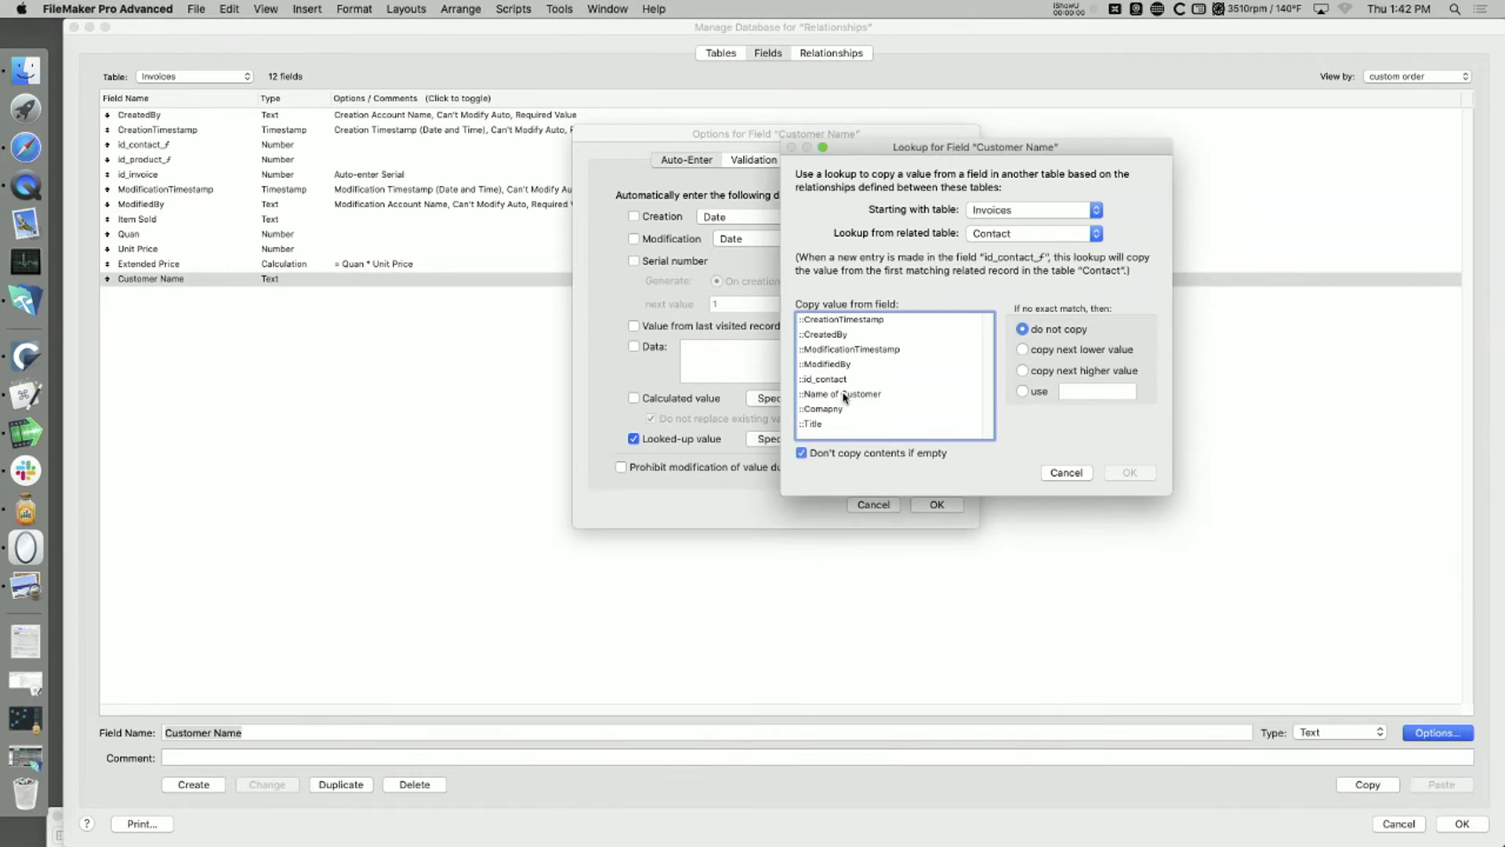
{"action": "left_click", "coordinate": [843, 397]}
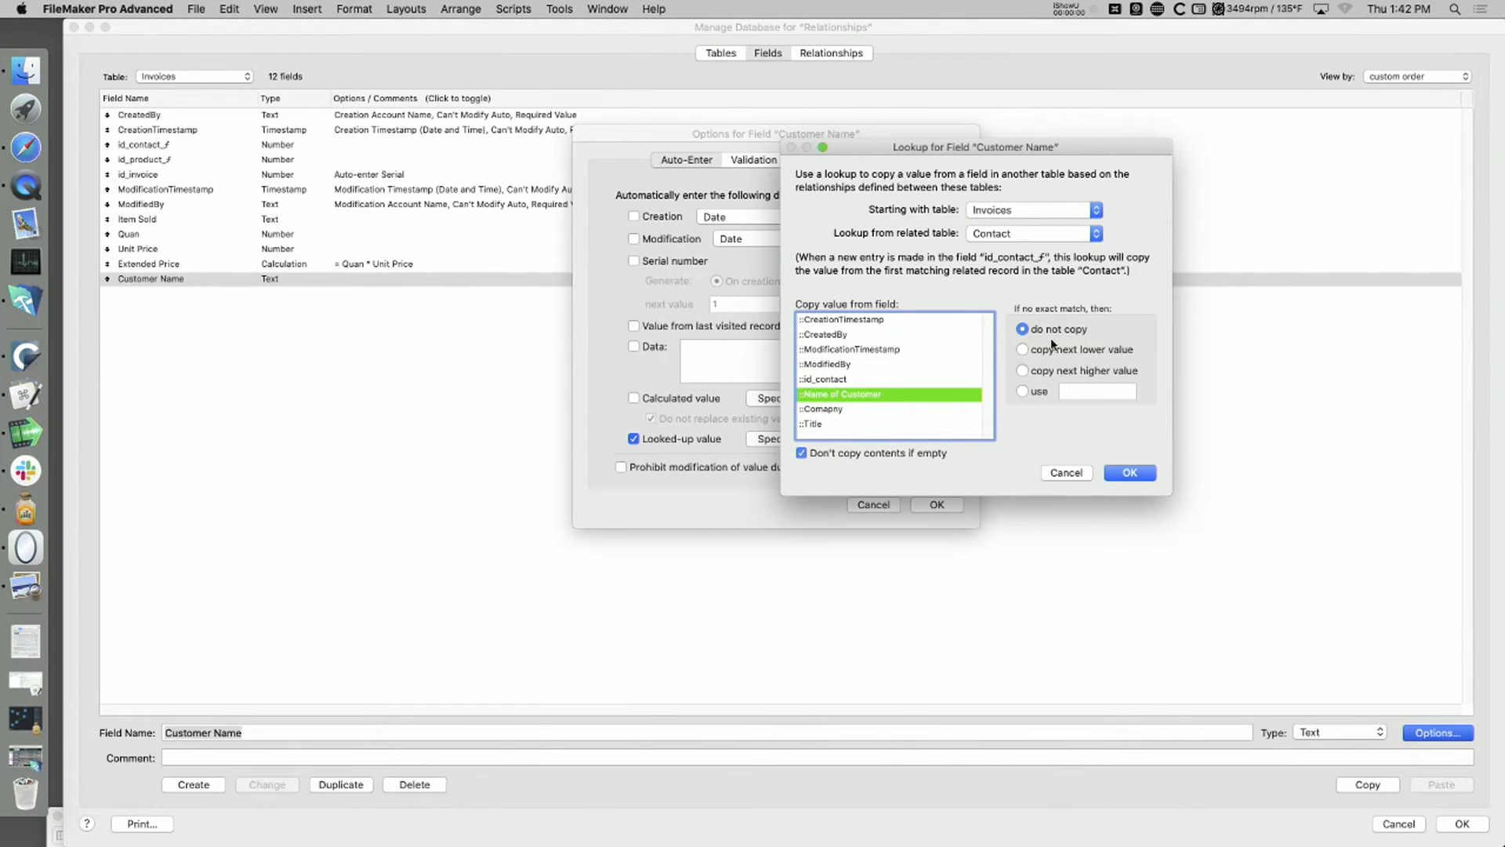
{"action": "left_click", "coordinate": [801, 453]}
{"action": "left_click", "coordinate": [1129, 473]}
{"action": "left_click", "coordinate": [937, 505]}
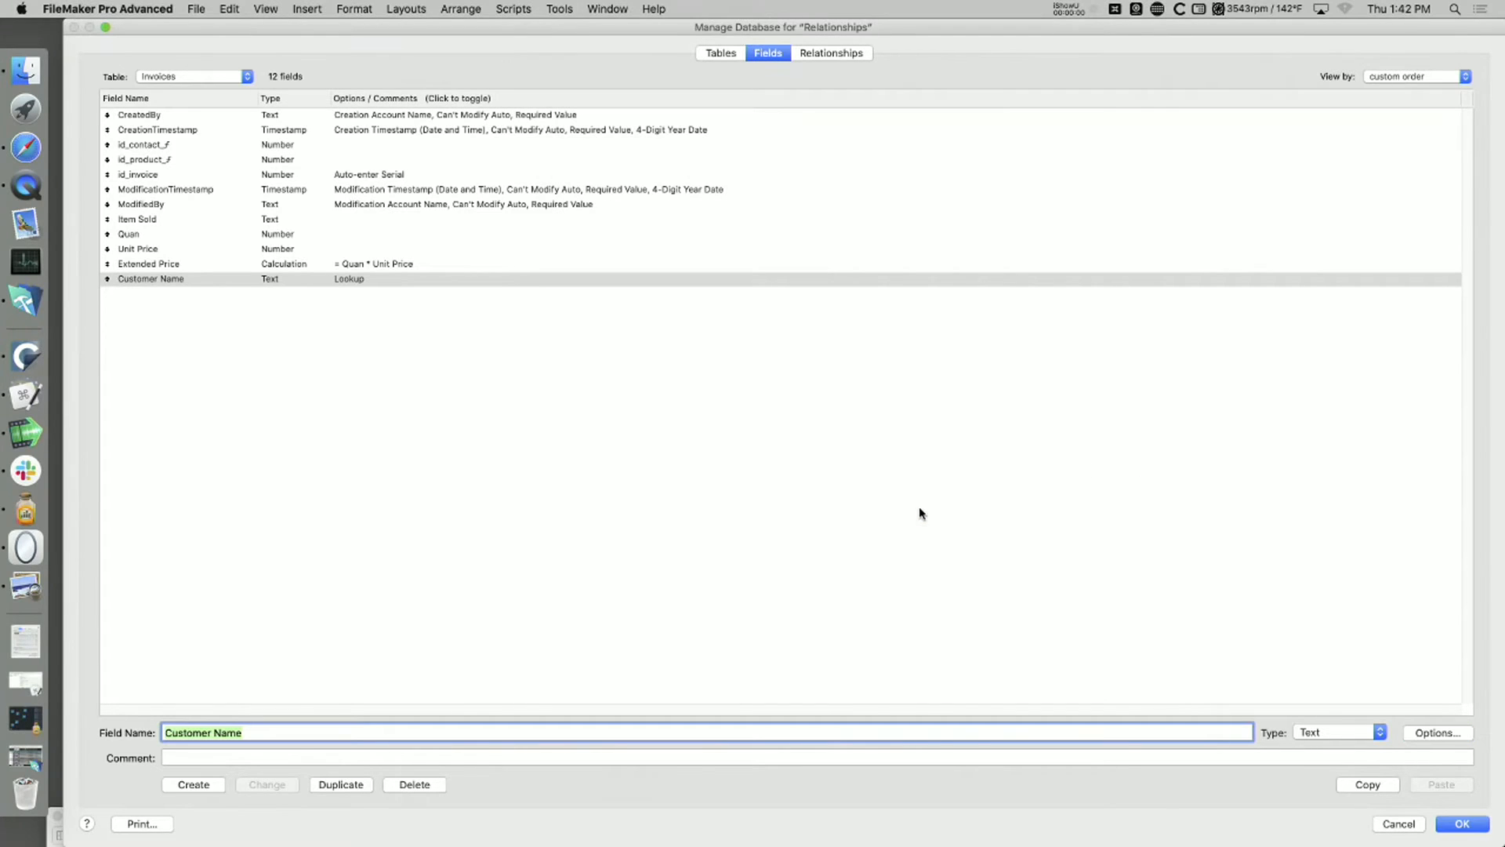
{"action": "left_click", "coordinate": [1465, 823]}
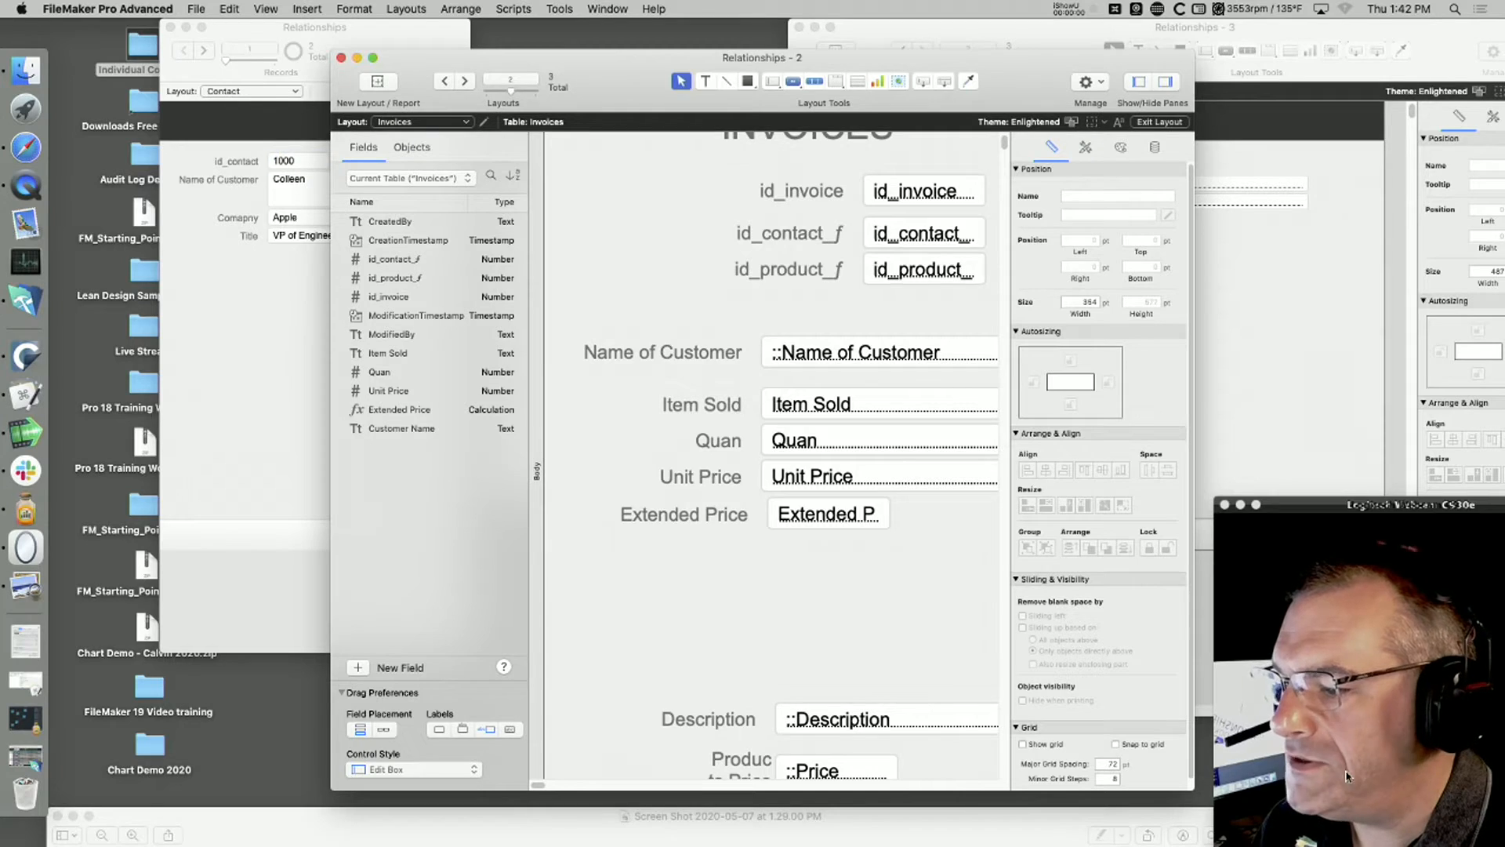
Step: Check the invoice in Browse mode, and on its layout move the related Name of Customer field and label slightly up
{"action": "key", "text": "super+b"}
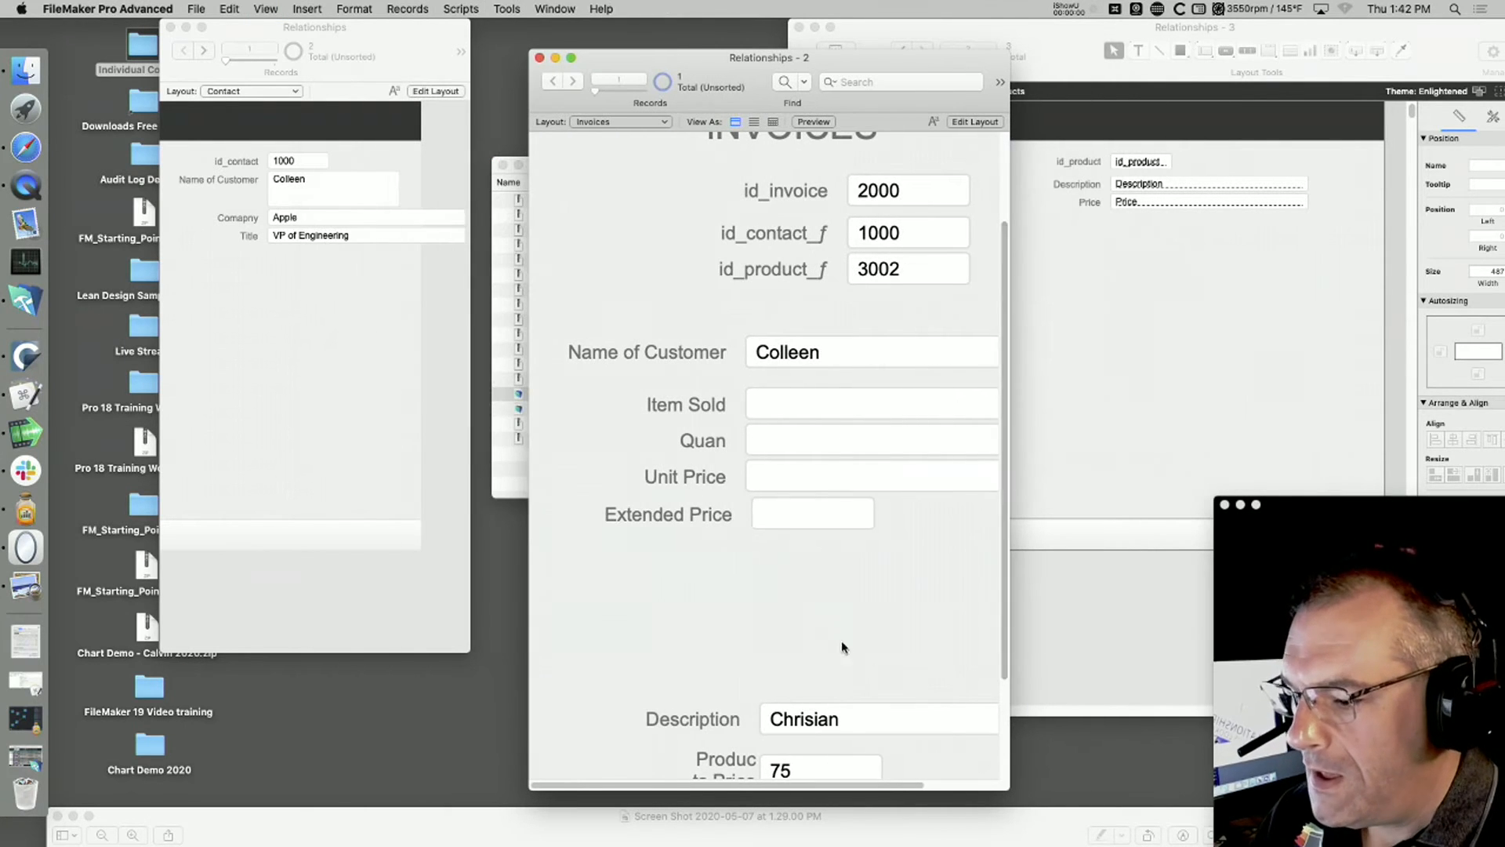
{"action": "scroll", "coordinate": [844, 631], "scroll_direction": "down", "scroll_amount": 1}
{"action": "scroll", "coordinate": [844, 627], "scroll_direction": "up", "scroll_amount": 2}
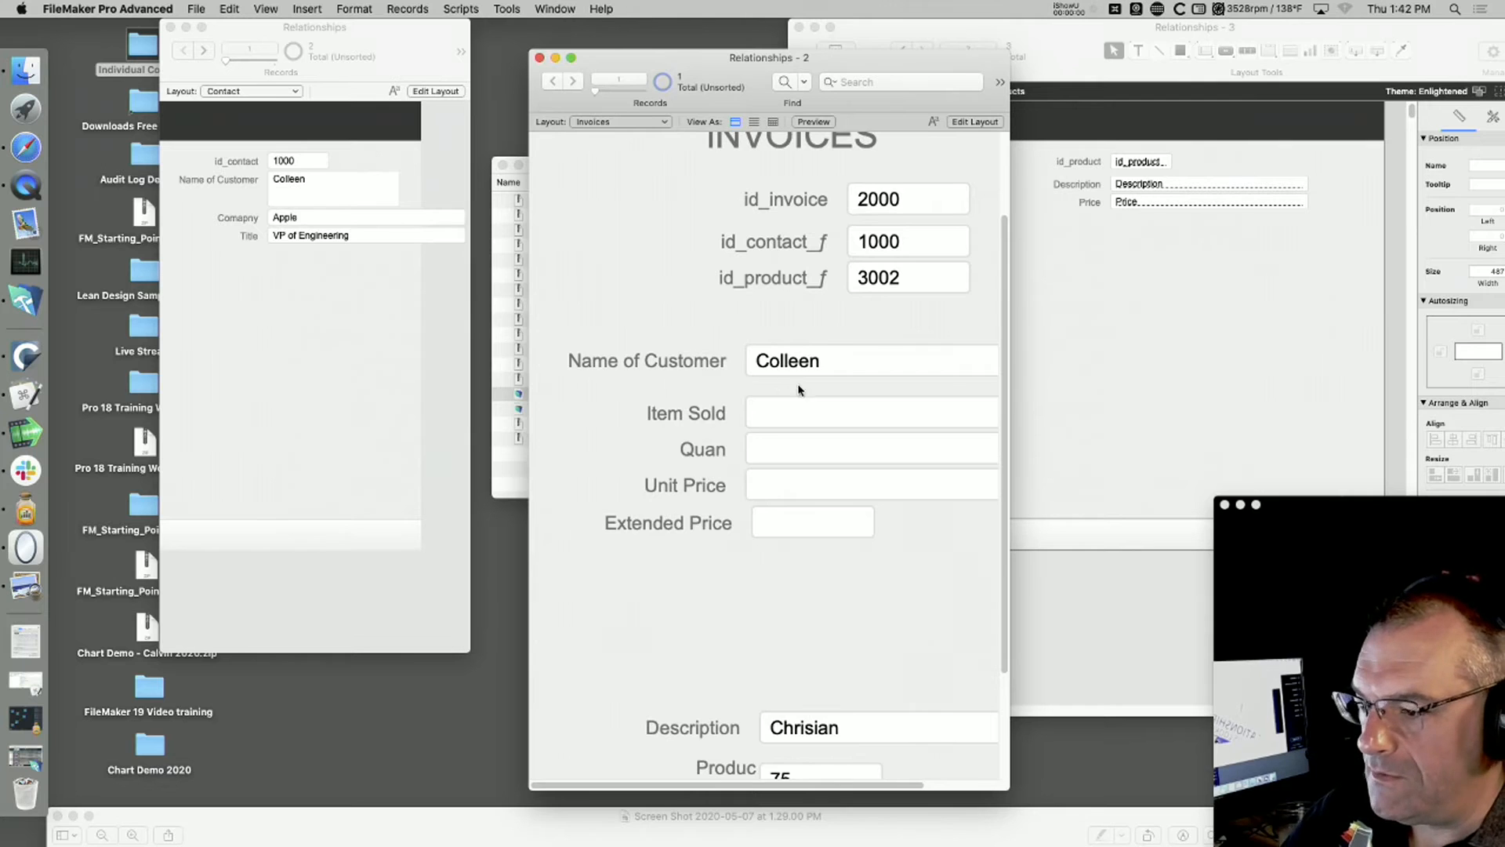
{"action": "key", "text": "super+l"}
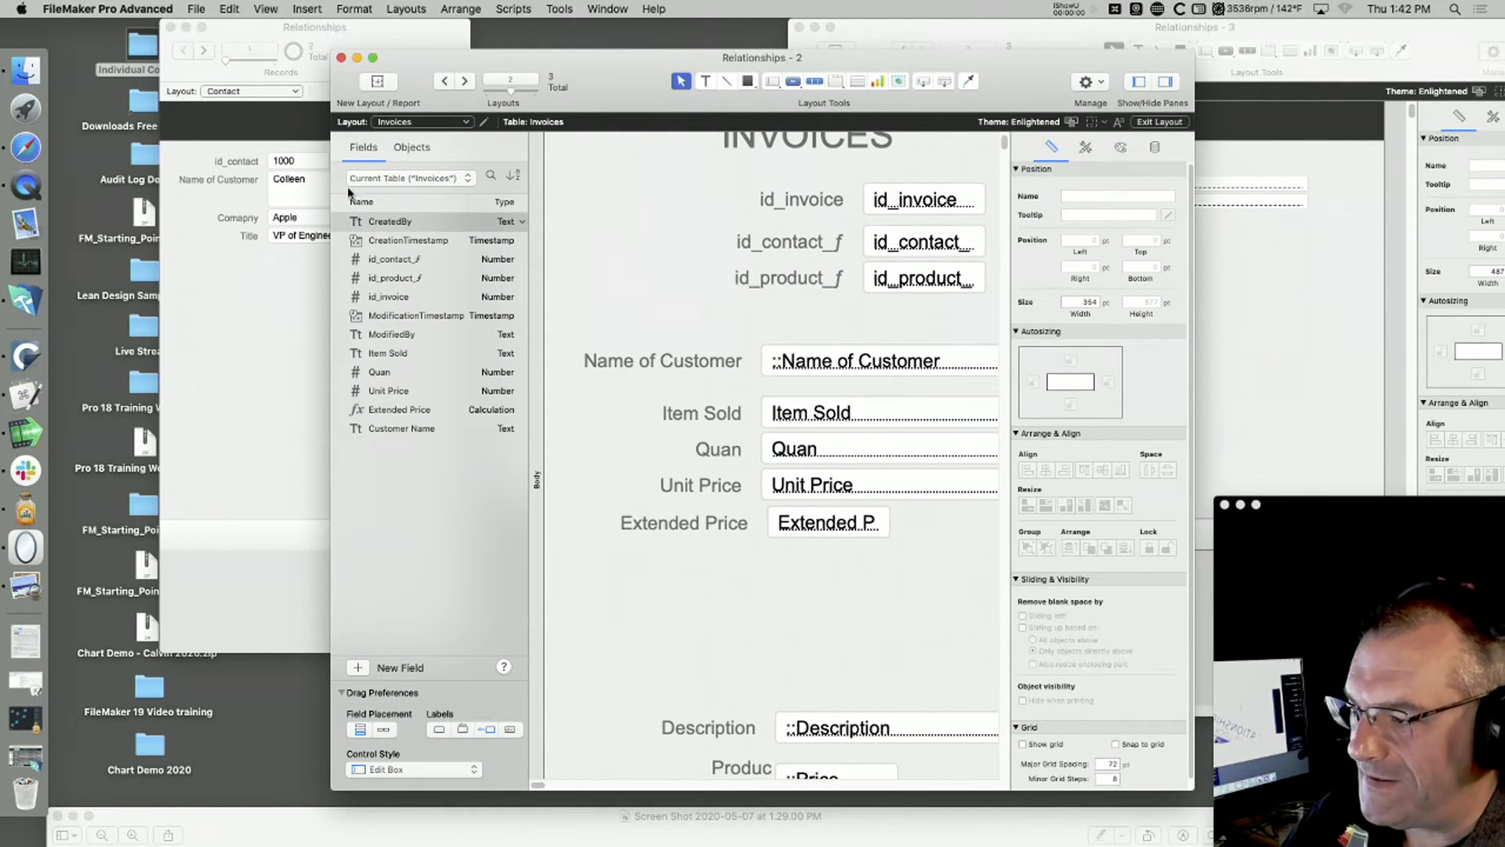
{"action": "left_click", "coordinate": [687, 358]}
{"action": "left_click", "coordinate": [814, 355], "text": "shift"}
{"action": "left_click_drag", "start_coordinate": [814, 355], "coordinate": [818, 336]}
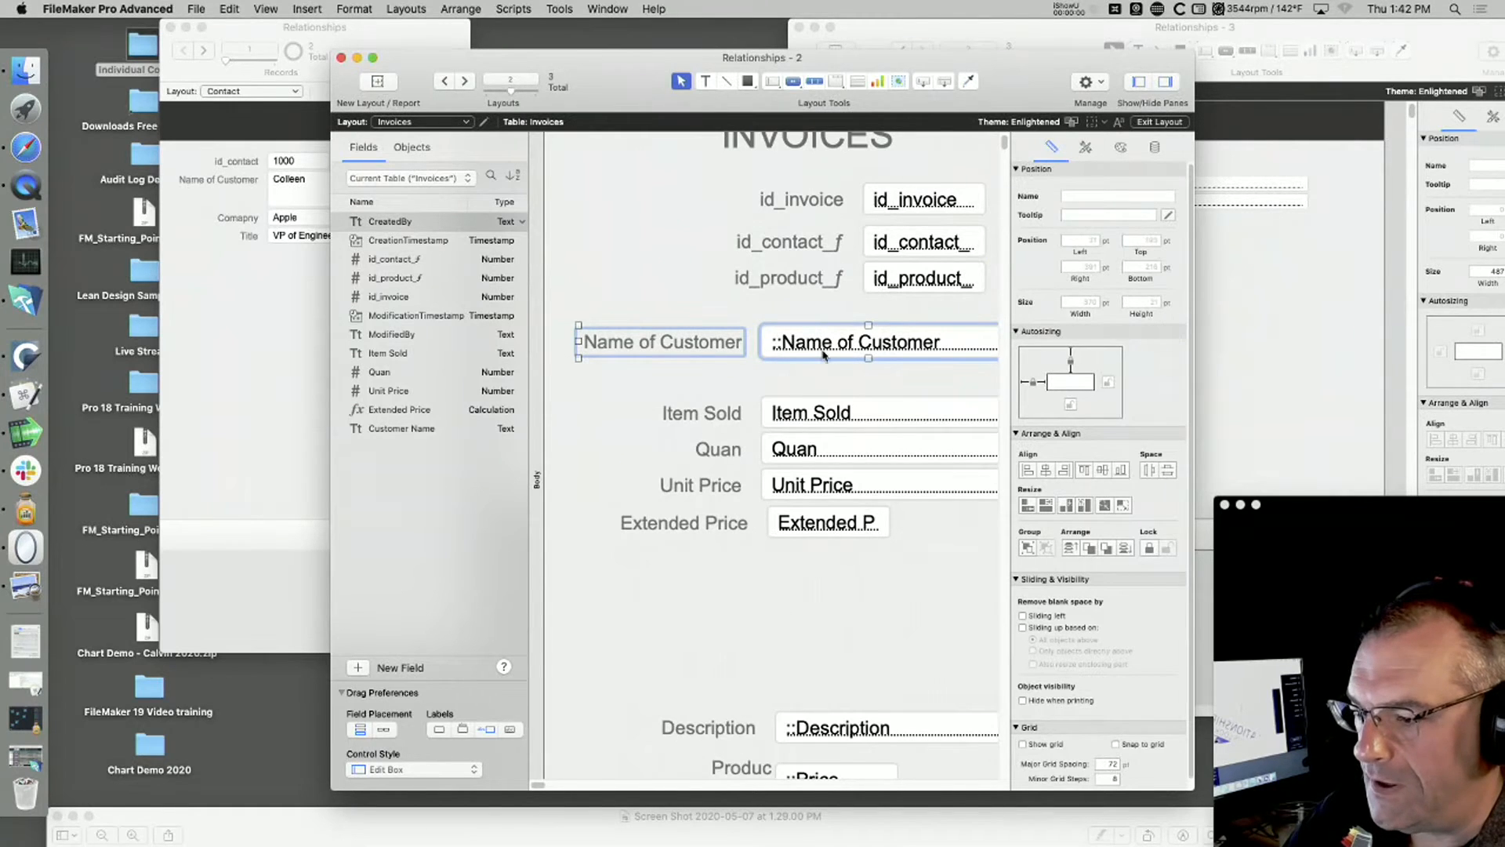
Step: Move the new Customer Name field and its label into the gap between Name of Customer and Item Sold
{"action": "scroll", "coordinate": [816, 571], "scroll_direction": "down", "scroll_amount": 4}
{"action": "left_click", "coordinate": [736, 711]}
{"action": "left_click", "coordinate": [815, 715], "text": "shift"}
{"action": "left_click_drag", "start_coordinate": [815, 715], "coordinate": [820, 253]}
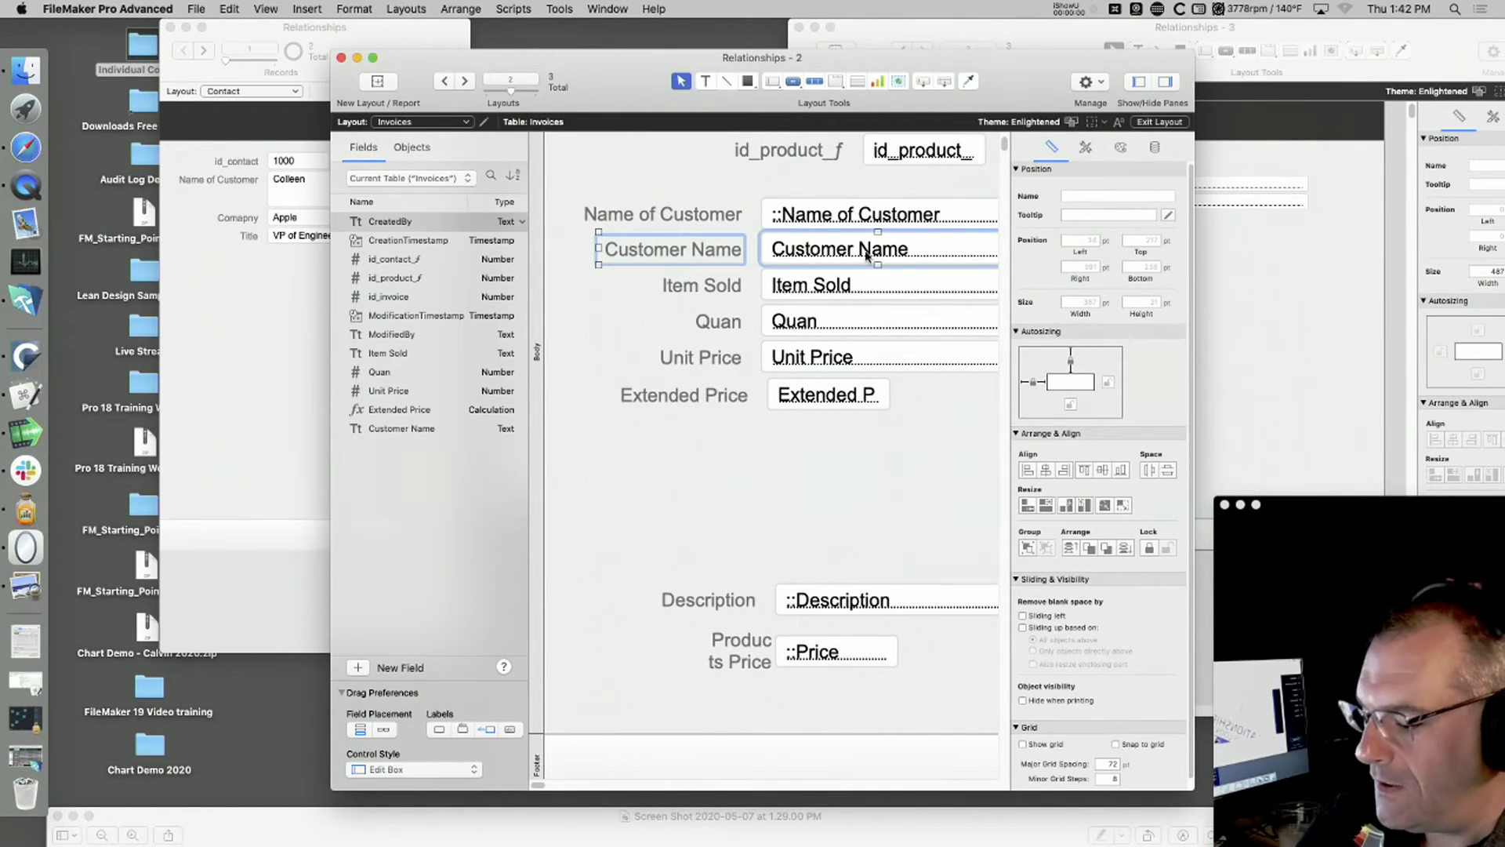
Step: Return the Invoices window to Browse mode, clear the invoice's id_contact_f value and commit the record
{"action": "key", "text": "super+b"}
{"action": "scroll", "coordinate": [823, 533], "scroll_direction": "up", "scroll_amount": 5}
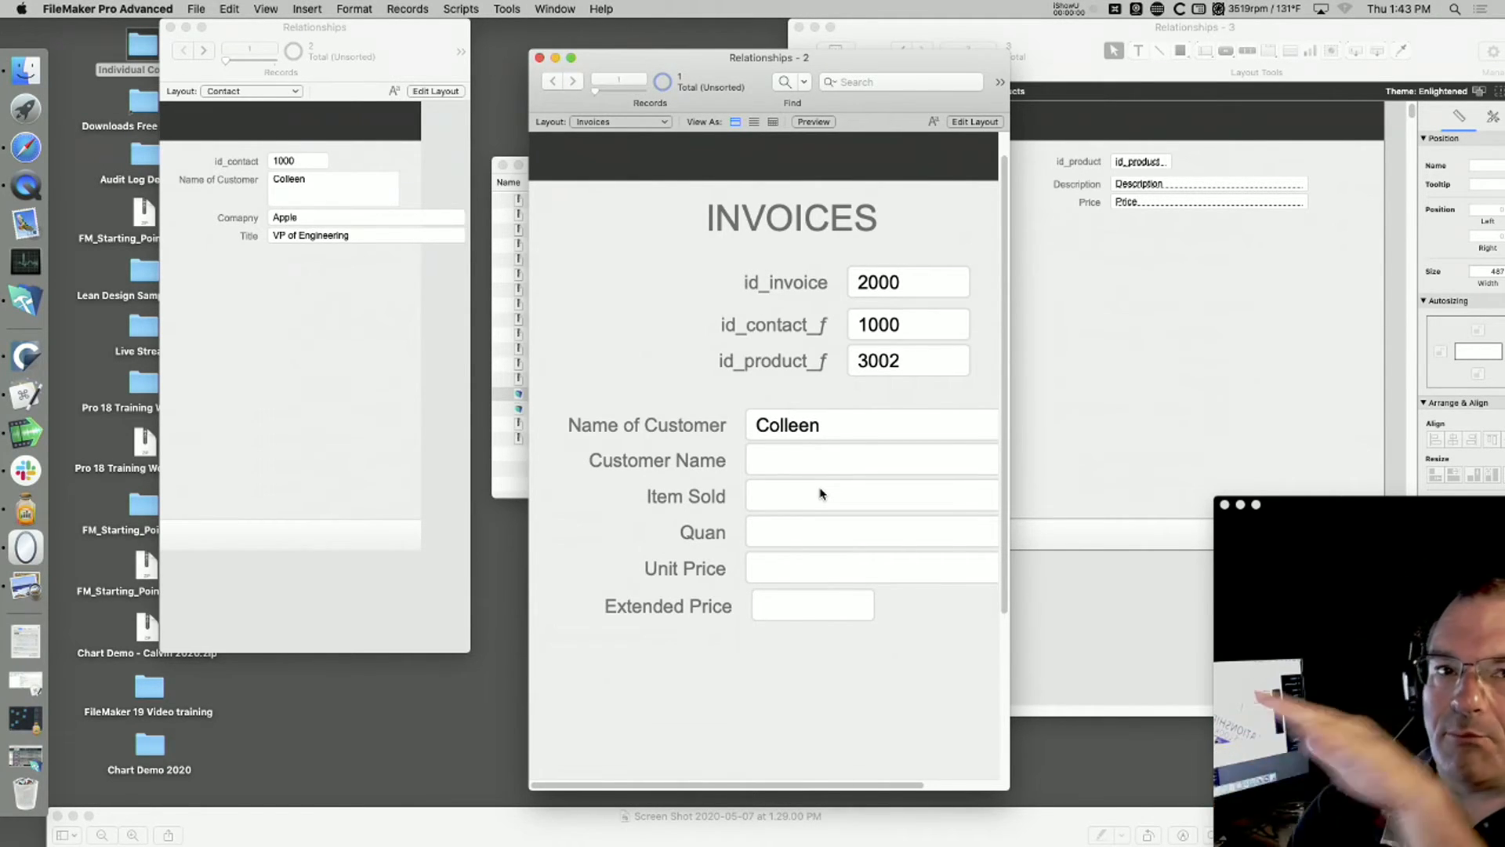
{"action": "left_click", "coordinate": [925, 330]}
{"action": "key", "text": "BackSpace"}
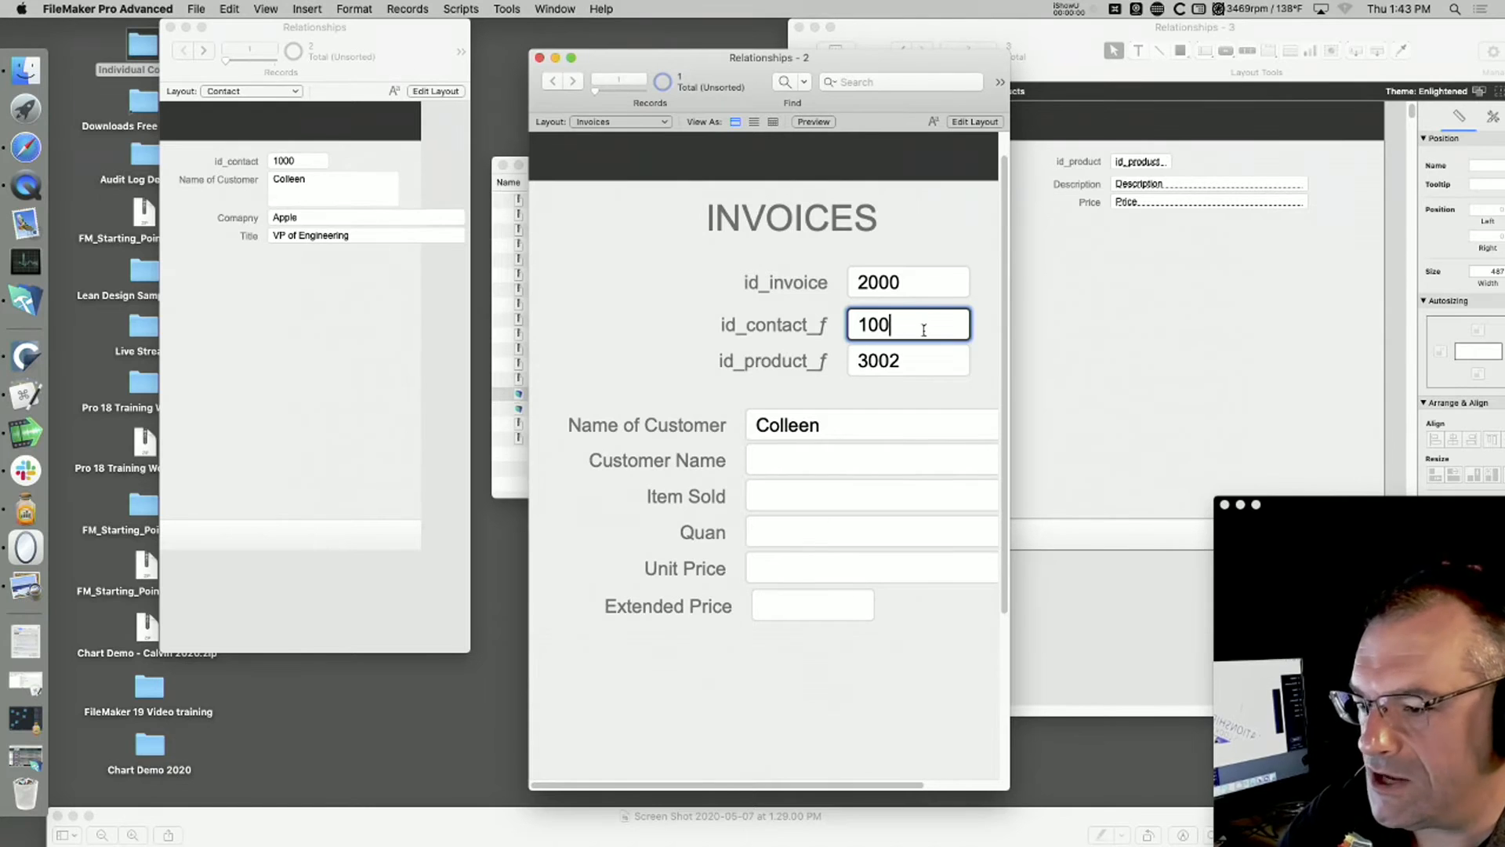
{"action": "key", "text": "BackSpace"}
{"action": "key", "text": "BackSpace"}
{"action": "key", "text": "BackSpace"}
{"action": "left_click", "coordinate": [980, 263]}
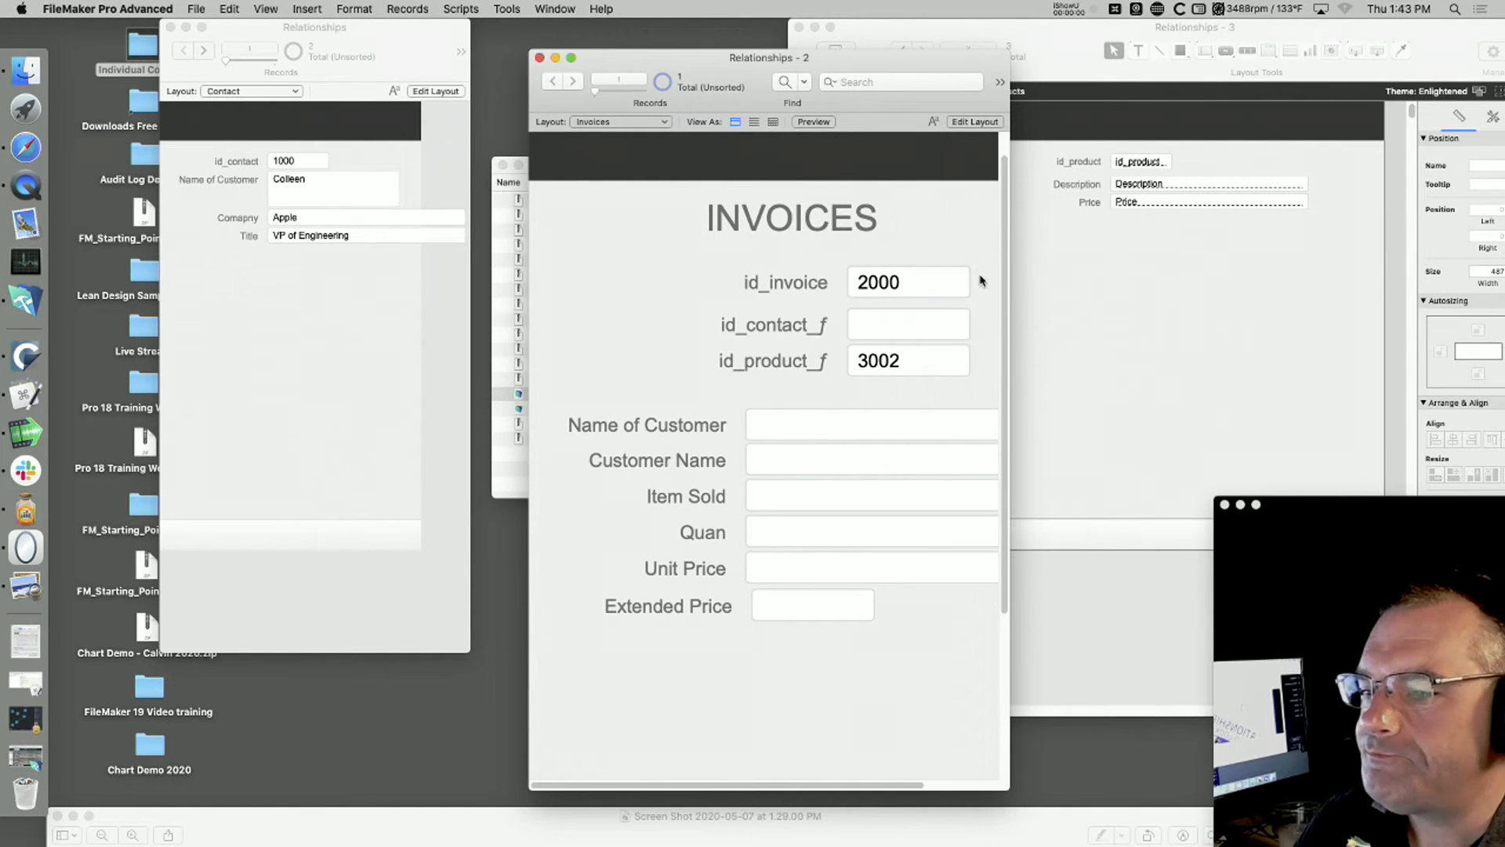
Step: Enter the contact ID shown in the Contact window into the invoice's id_contact_f field and commit the record
{"action": "left_click", "coordinate": [888, 323]}
{"action": "type", "text": "1000"}
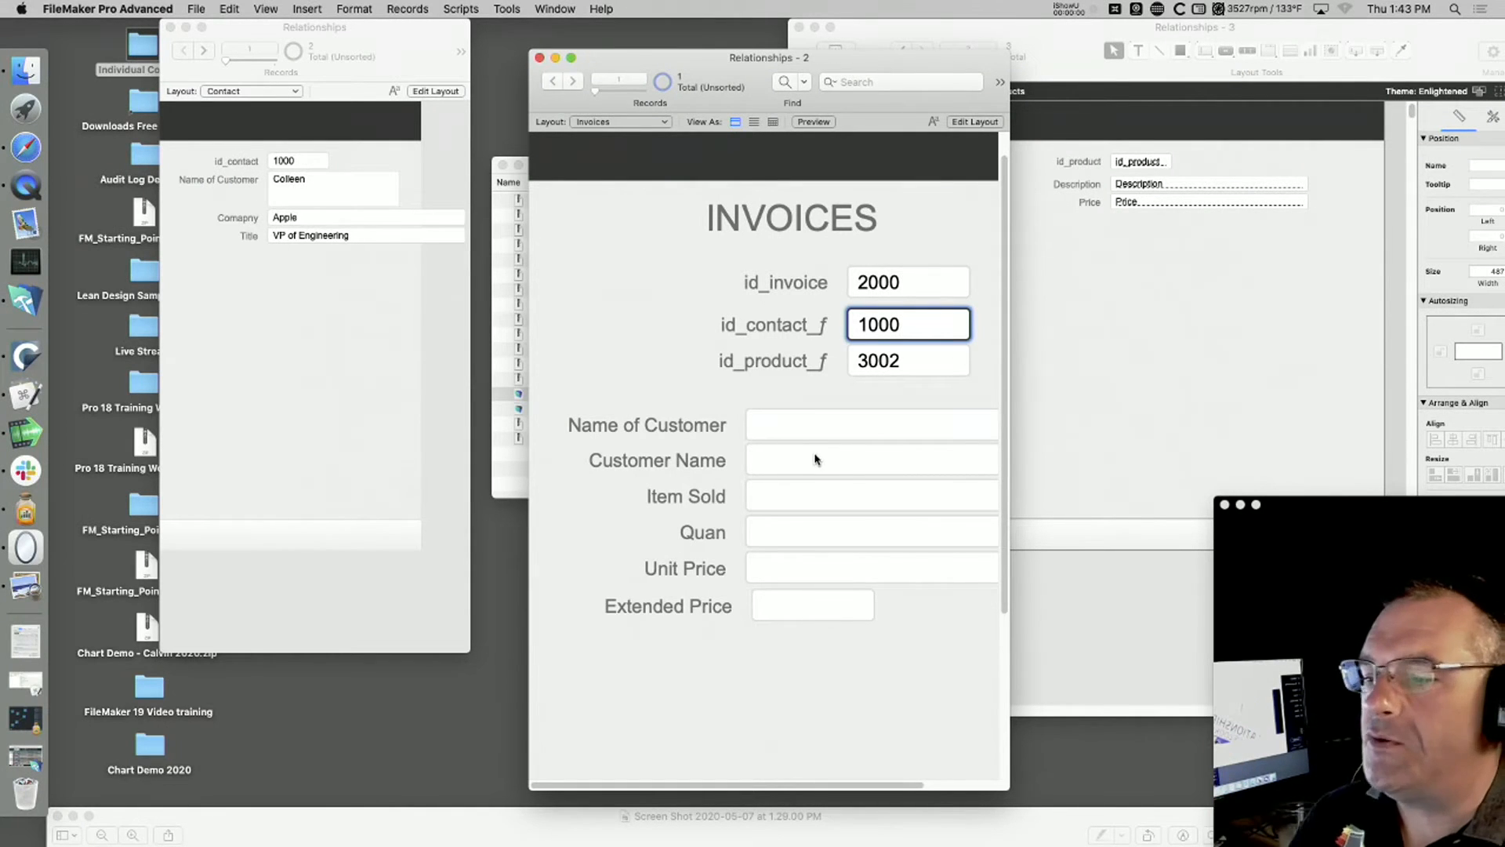
{"action": "left_click", "coordinate": [674, 382]}
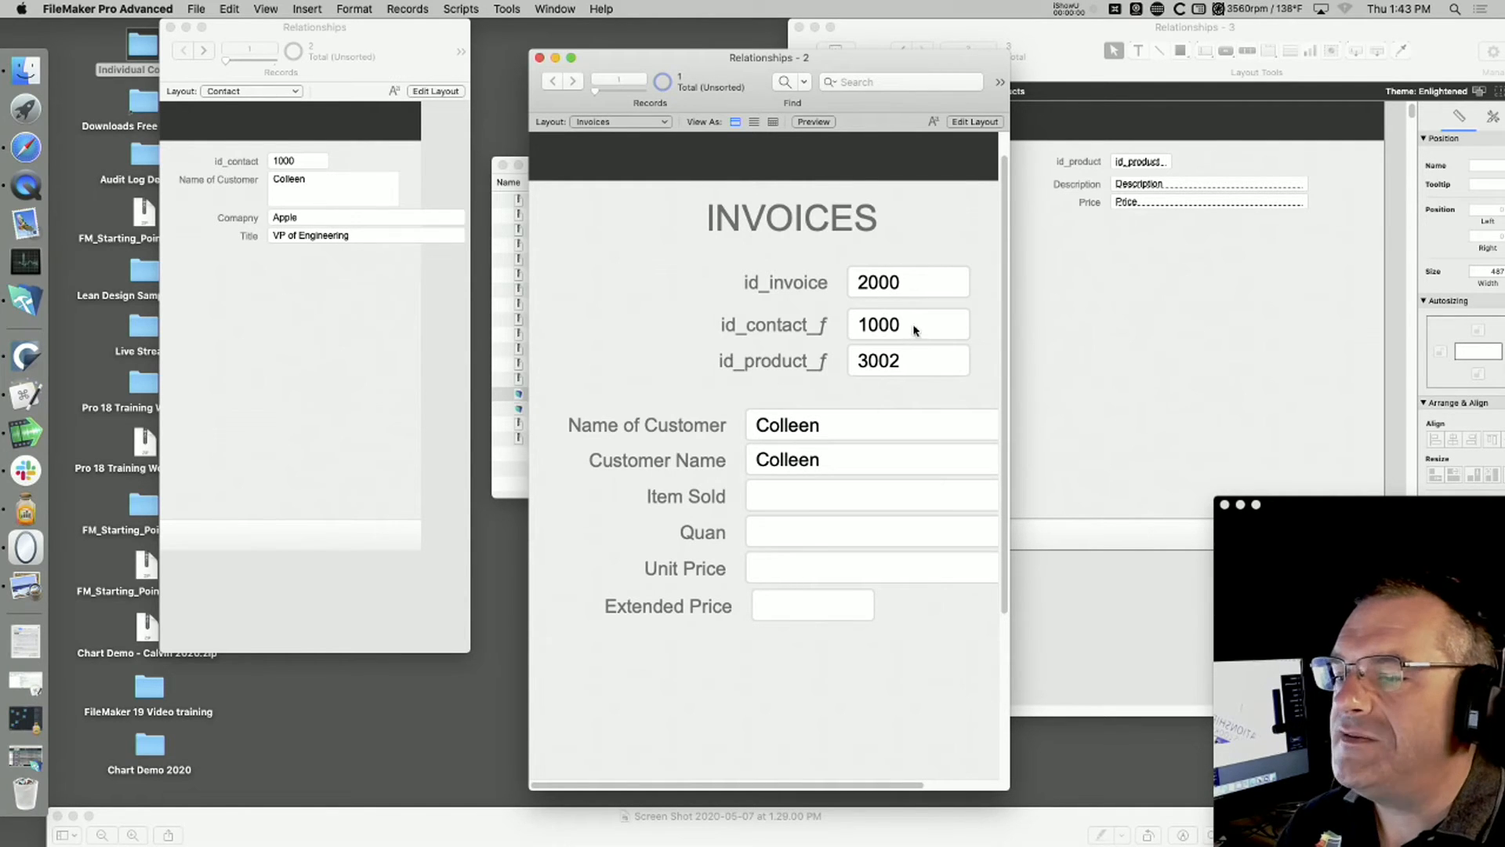
Step: Replace the Name of Customer in contact record 1000 with a different first name and commit the record
{"action": "left_click", "coordinate": [324, 191]}
{"action": "left_click", "coordinate": [328, 188]}
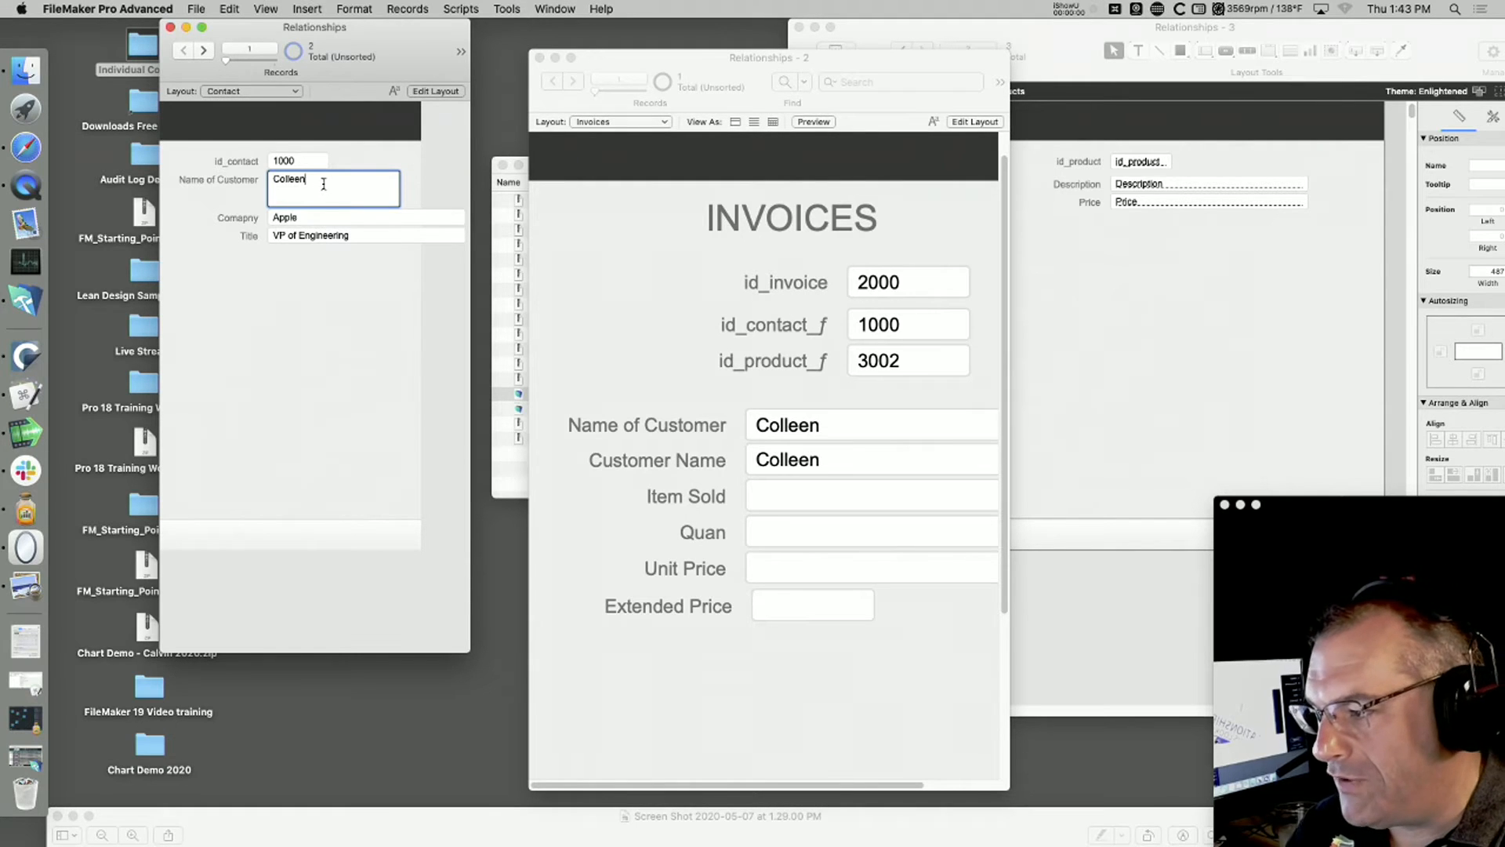
{"action": "key", "text": "super+a"}
{"action": "key", "text": "BackSpace"}
{"action": "type", "text": "Fred"}
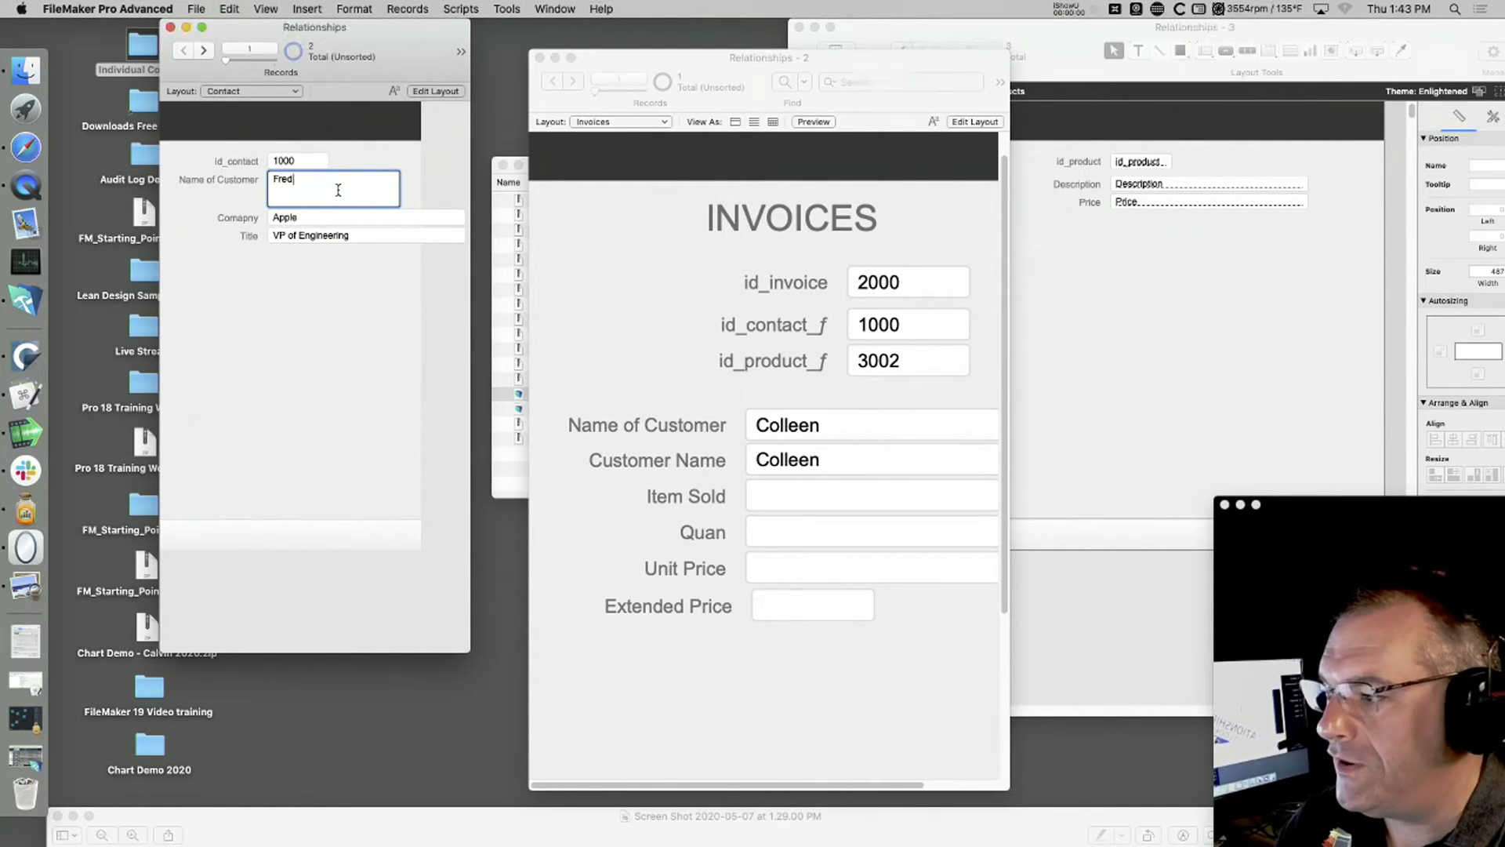
{"action": "left_click", "coordinate": [380, 303]}
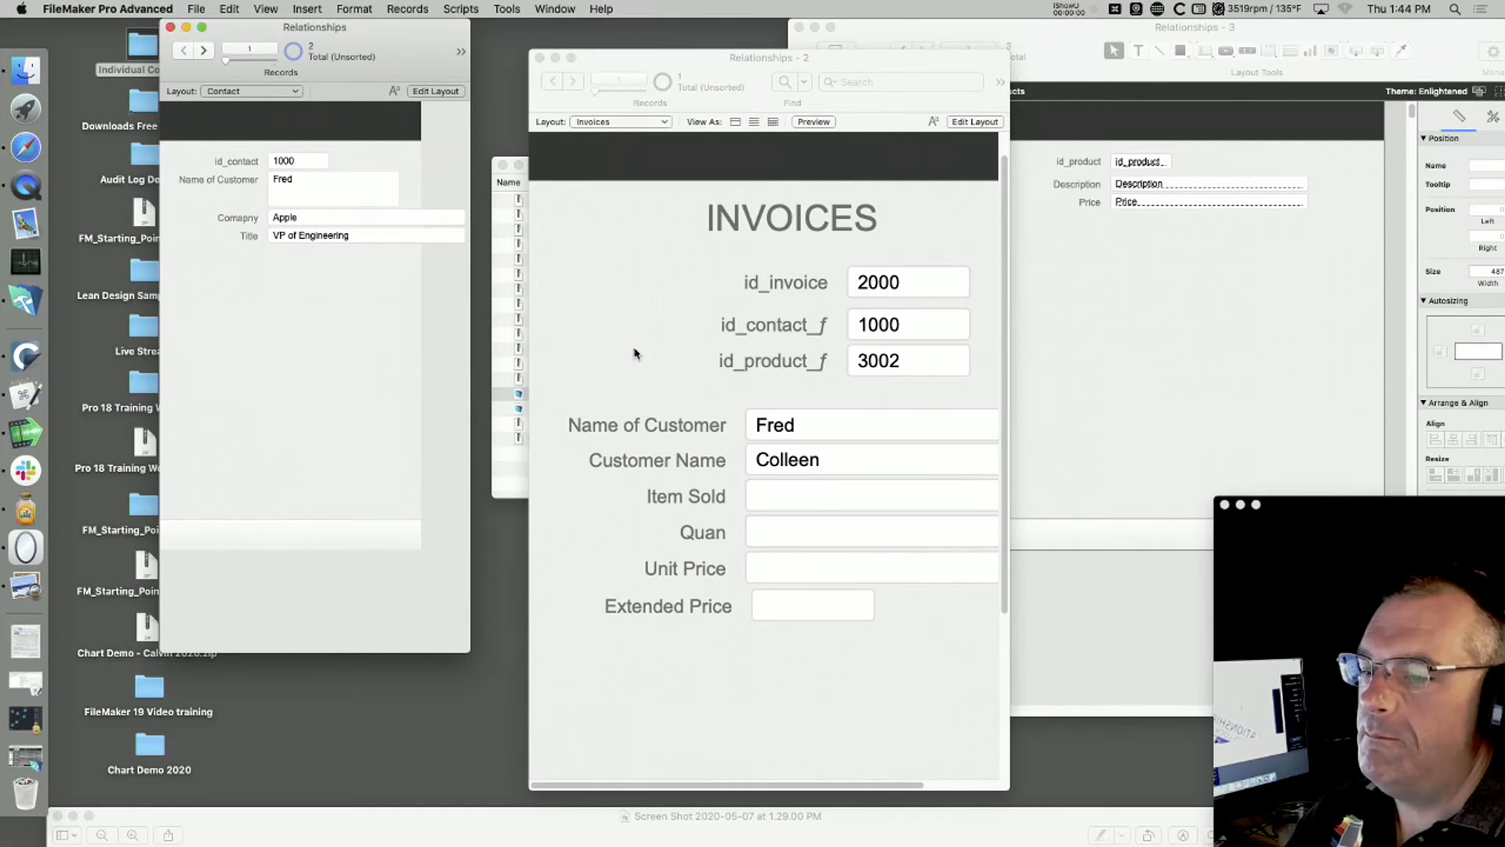
Step: Delete the related Name of Customer field and its label from the Invoices layout
{"action": "left_click", "coordinate": [781, 712]}
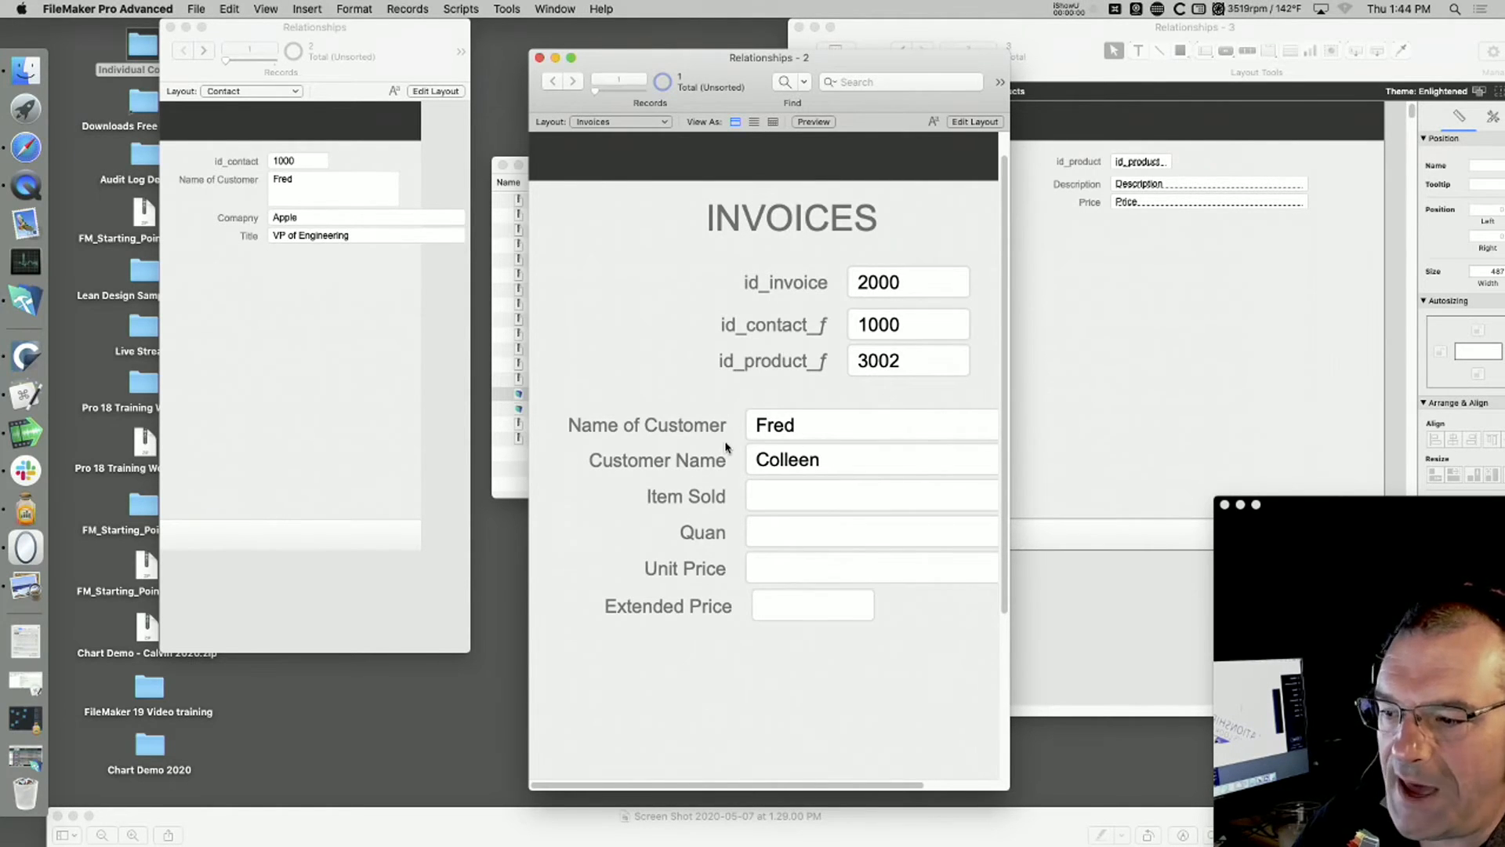
{"action": "key", "text": "super+l"}
{"action": "left_click", "coordinate": [790, 427]}
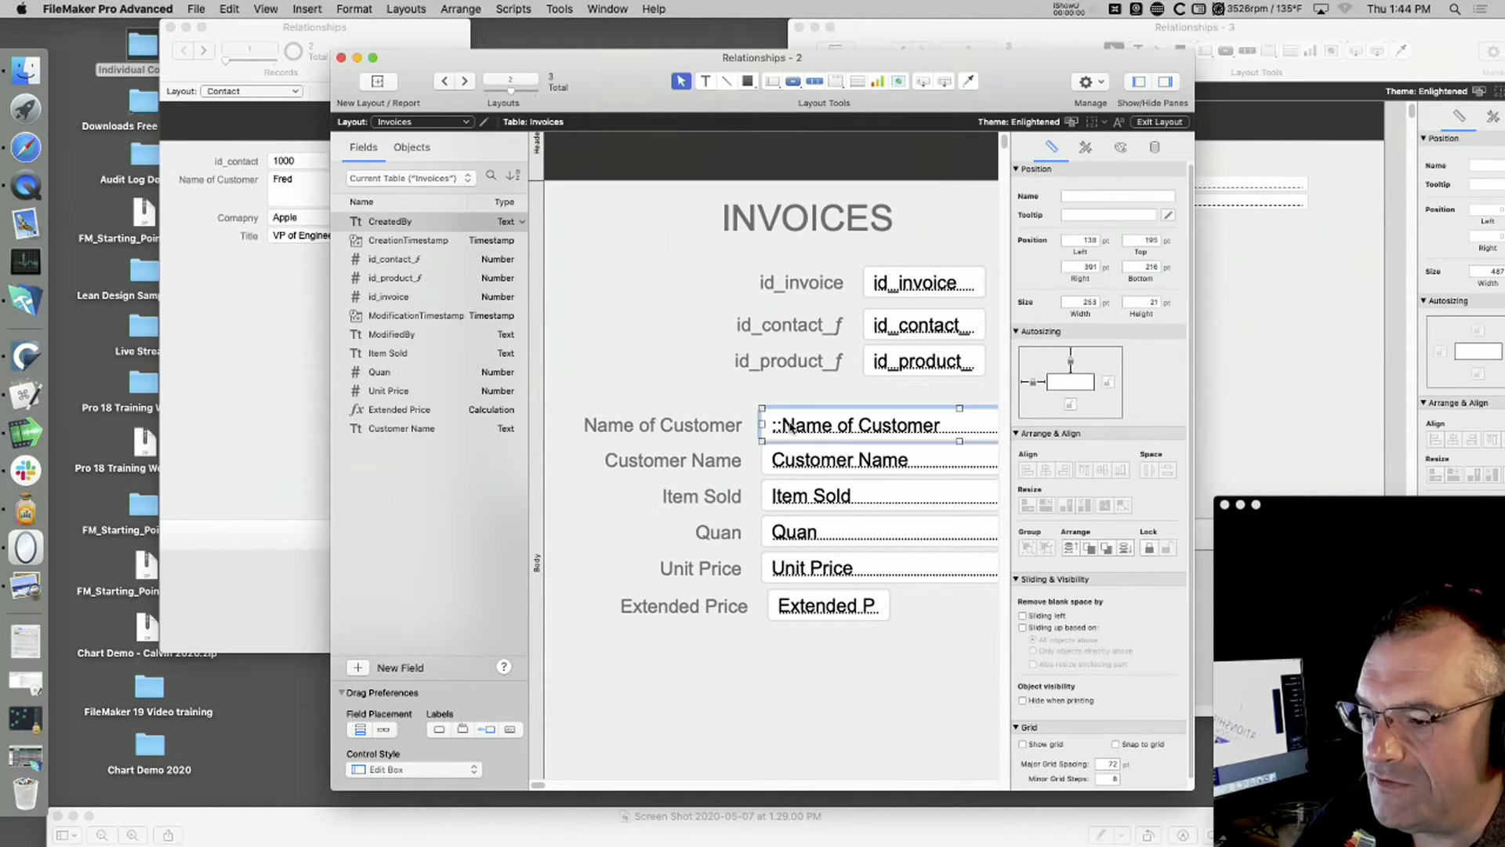
{"action": "left_click", "coordinate": [719, 434], "text": "shift"}
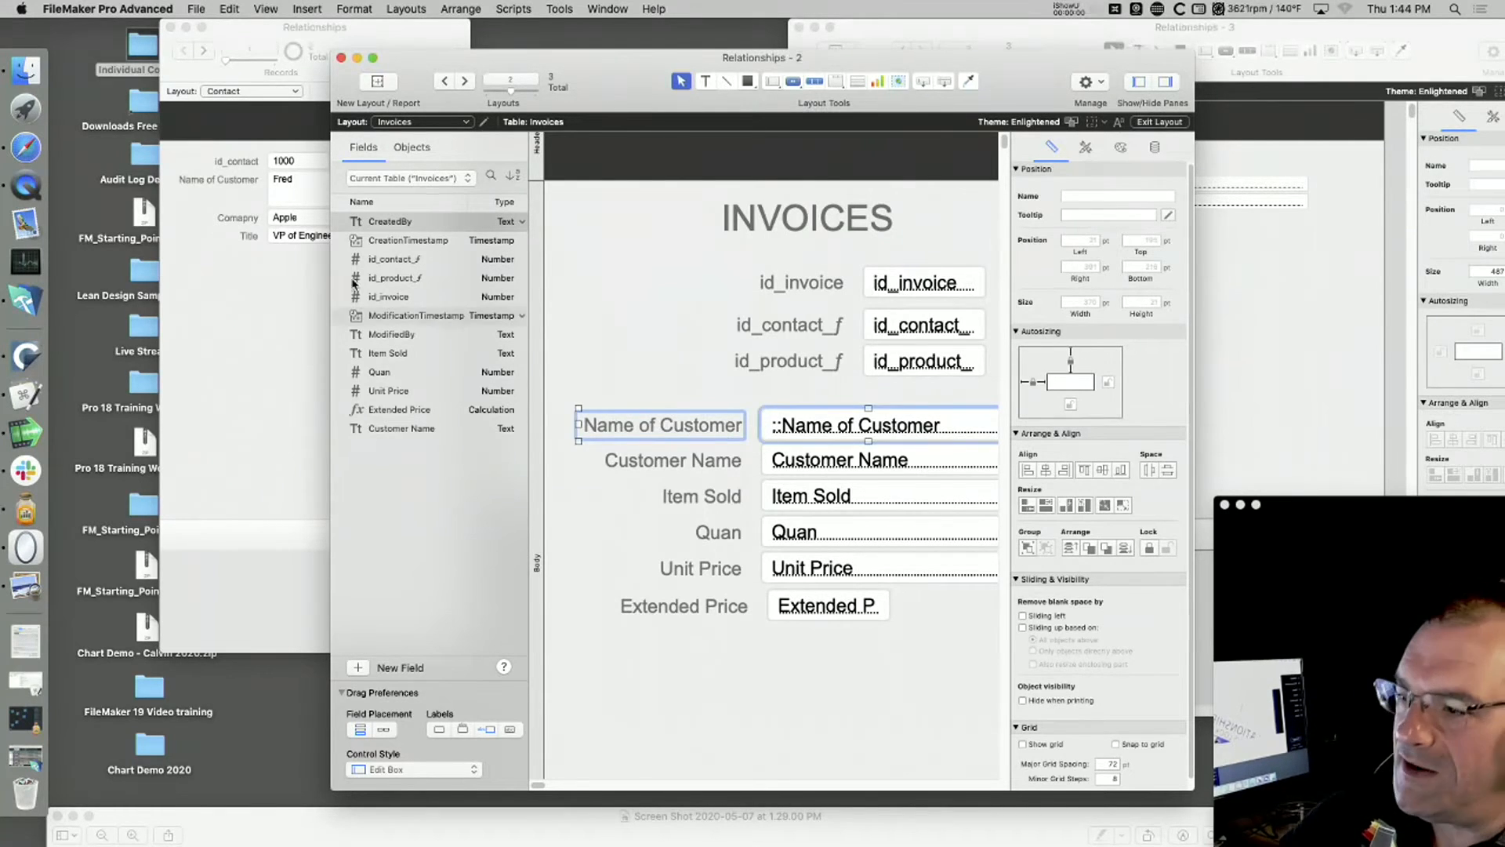
{"action": "key", "text": "Delete"}
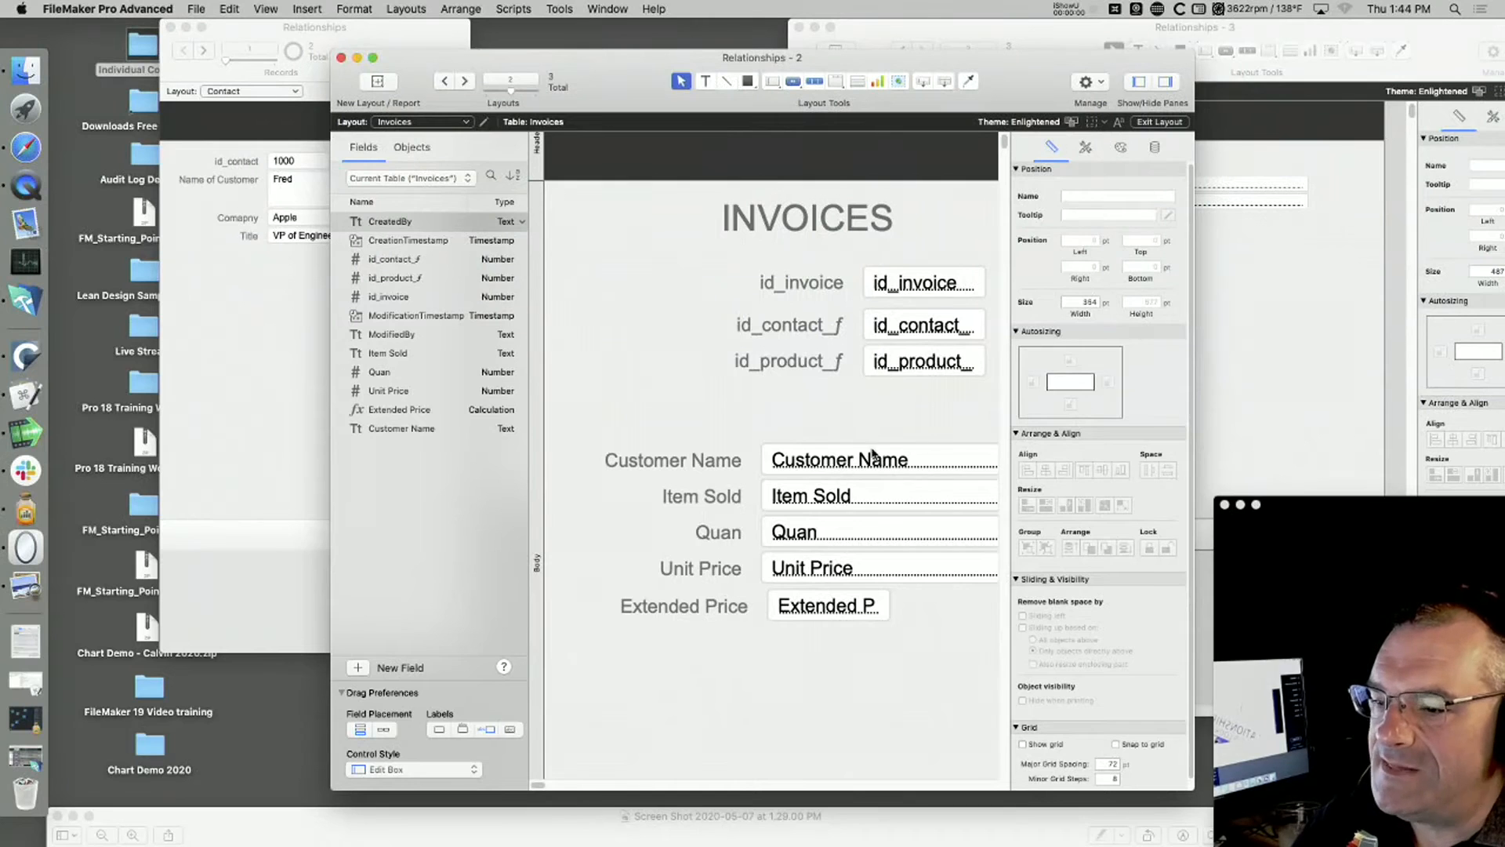
Step: Nudge the Extended Price field three points left to line up with the fields above it
{"action": "left_click", "coordinate": [801, 610]}
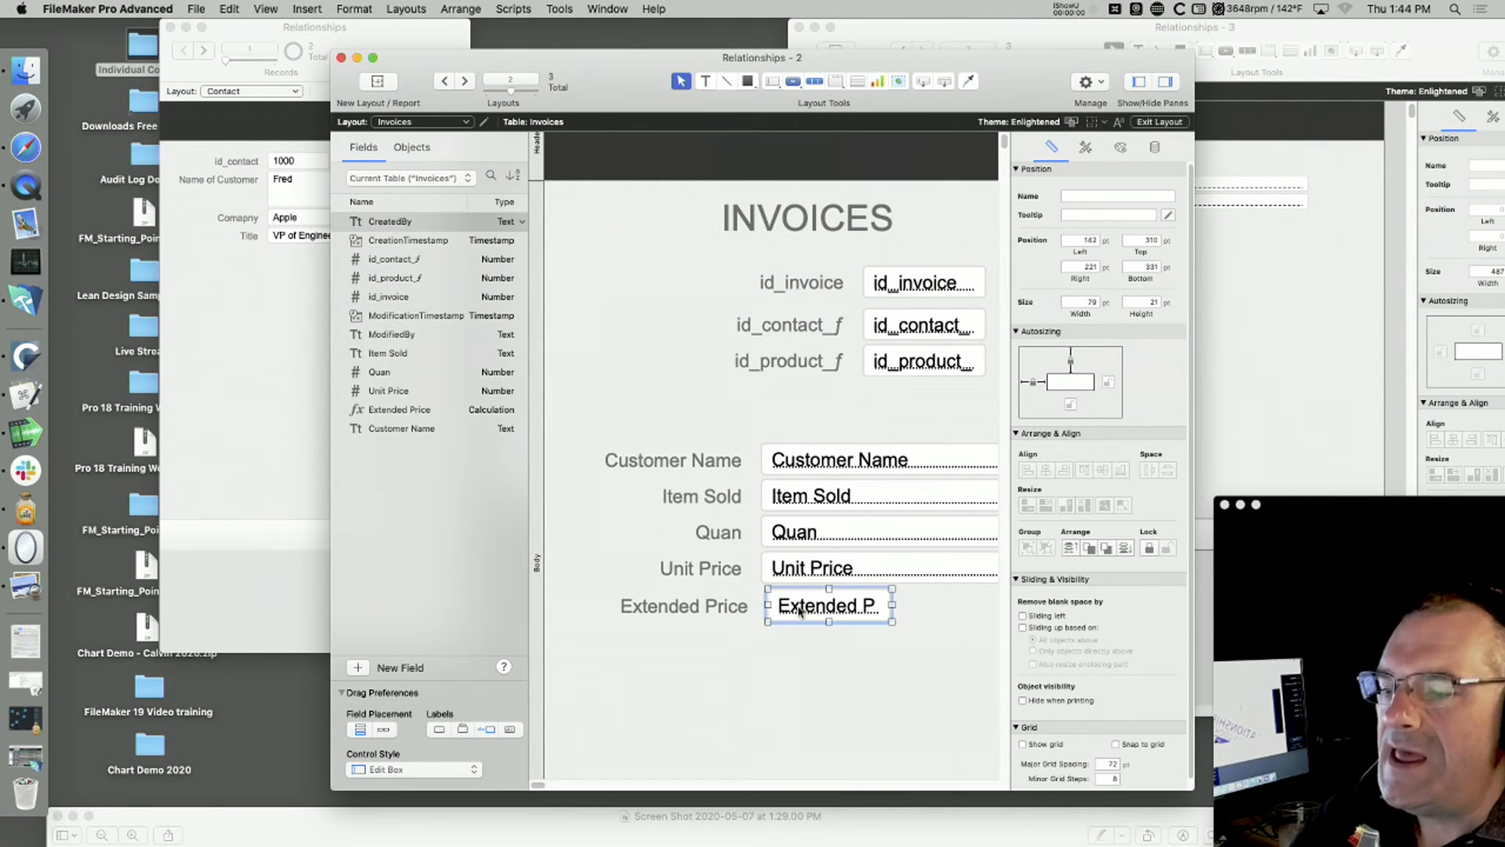
{"action": "key", "text": "Left"}
{"action": "key", "text": "Left"}
{"action": "key", "text": "Left"}
{"action": "left_click", "coordinate": [838, 686]}
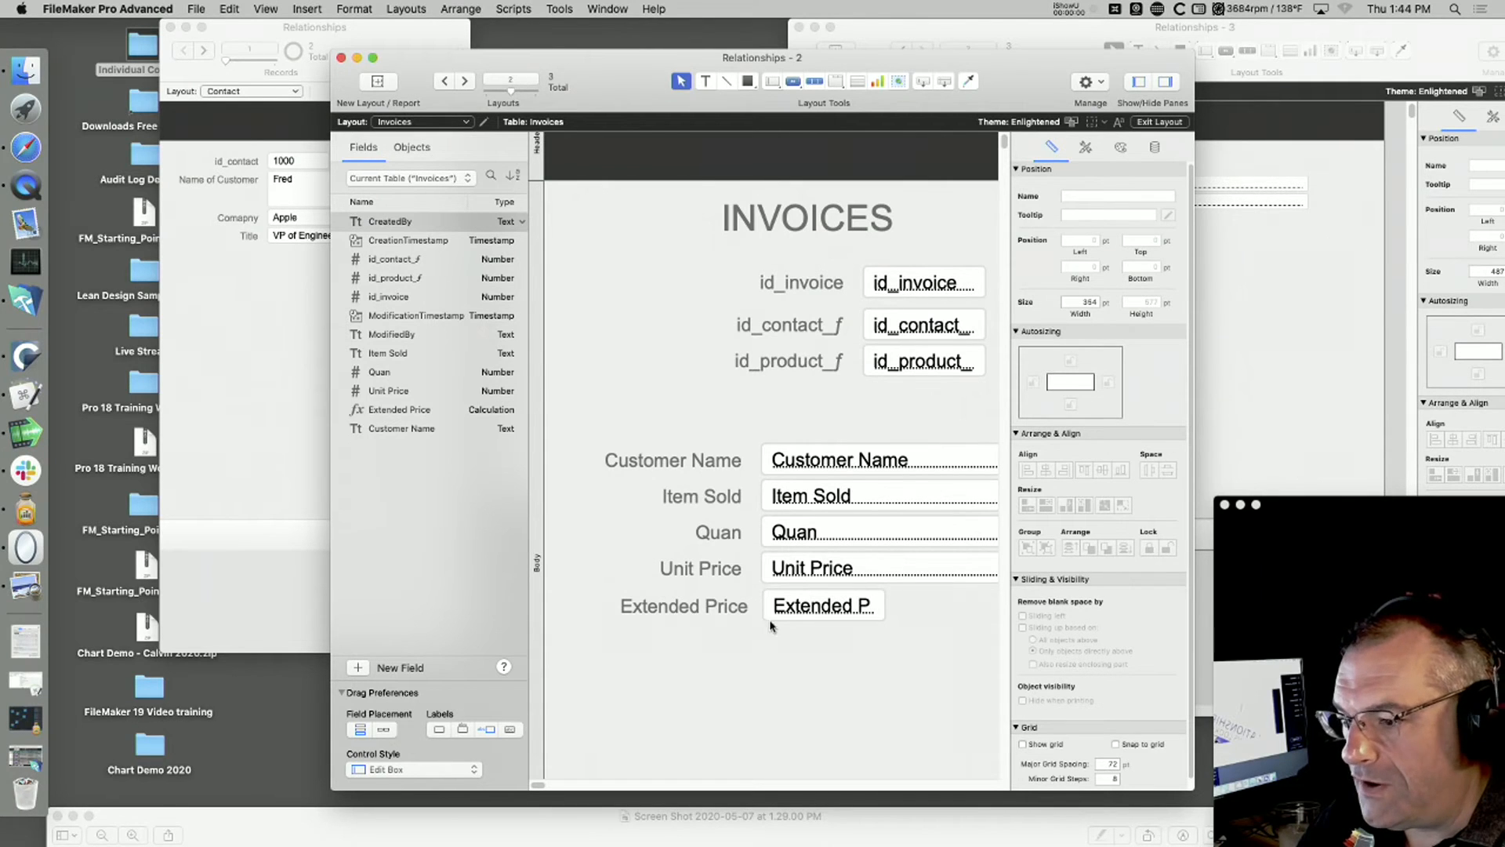
Step: Open the database's field definitions for the Invoices table
{"action": "left_click", "coordinate": [196, 8]}
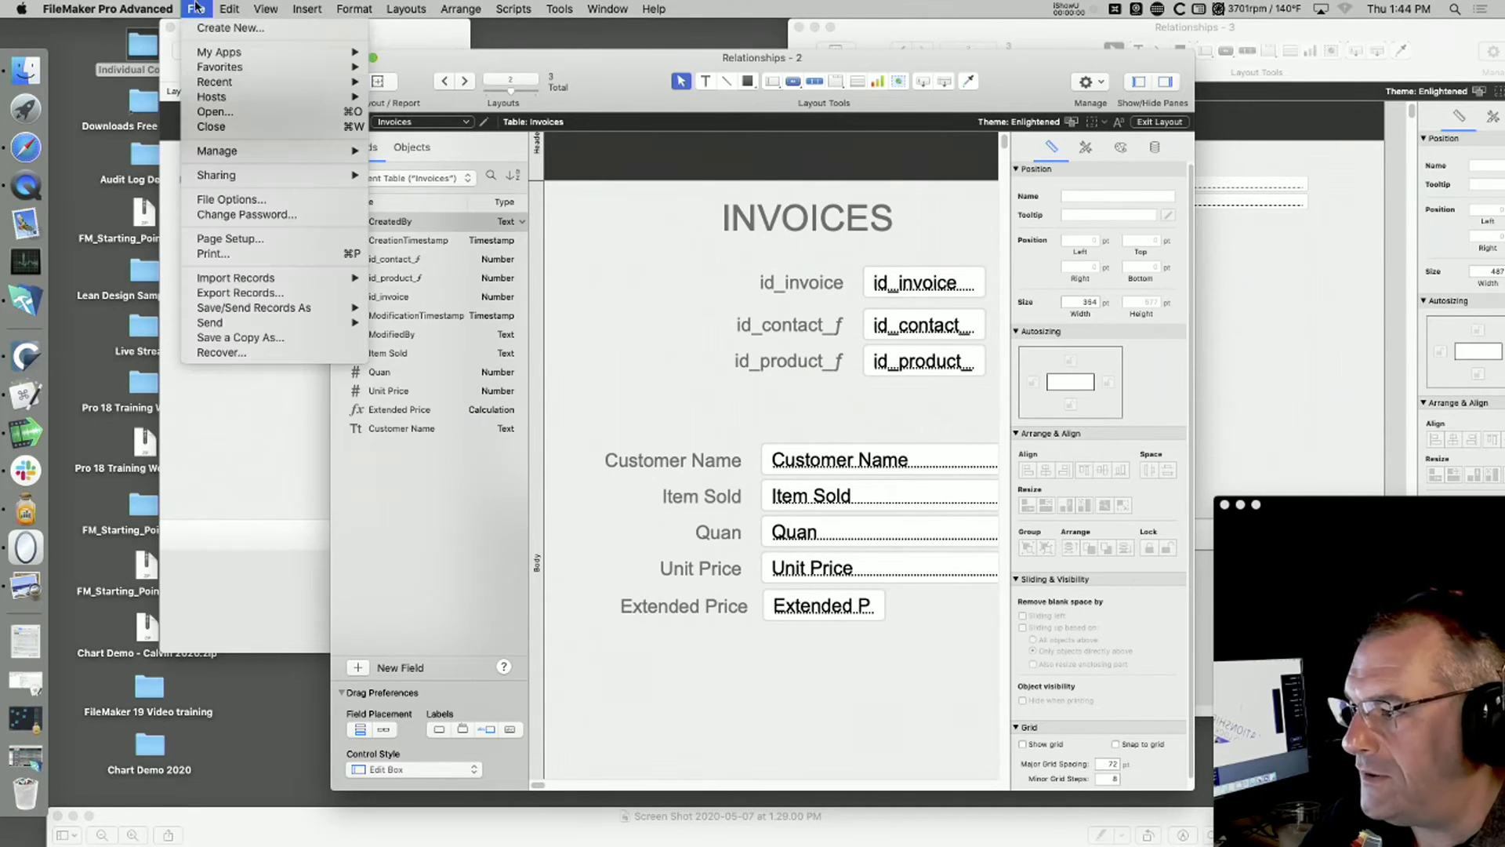
{"action": "mouse_move", "coordinate": [235, 151]}
{"action": "left_click", "coordinate": [445, 152]}
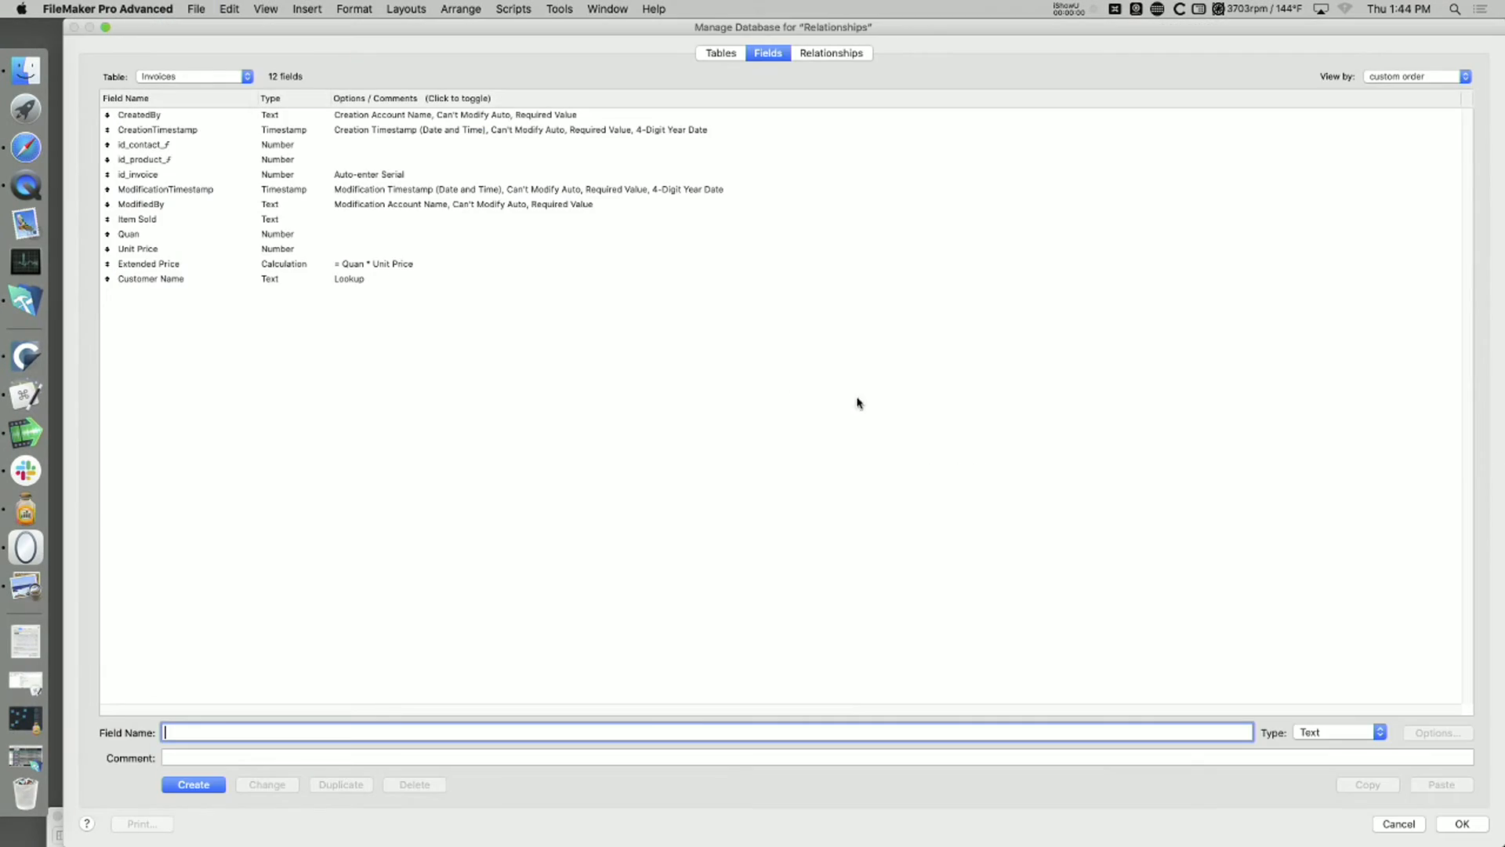
{"action": "left_click", "coordinate": [194, 79]}
{"action": "left_click", "coordinate": [194, 78]}
{"action": "left_click", "coordinate": [158, 230]}
{"action": "double_click", "coordinate": [167, 220]}
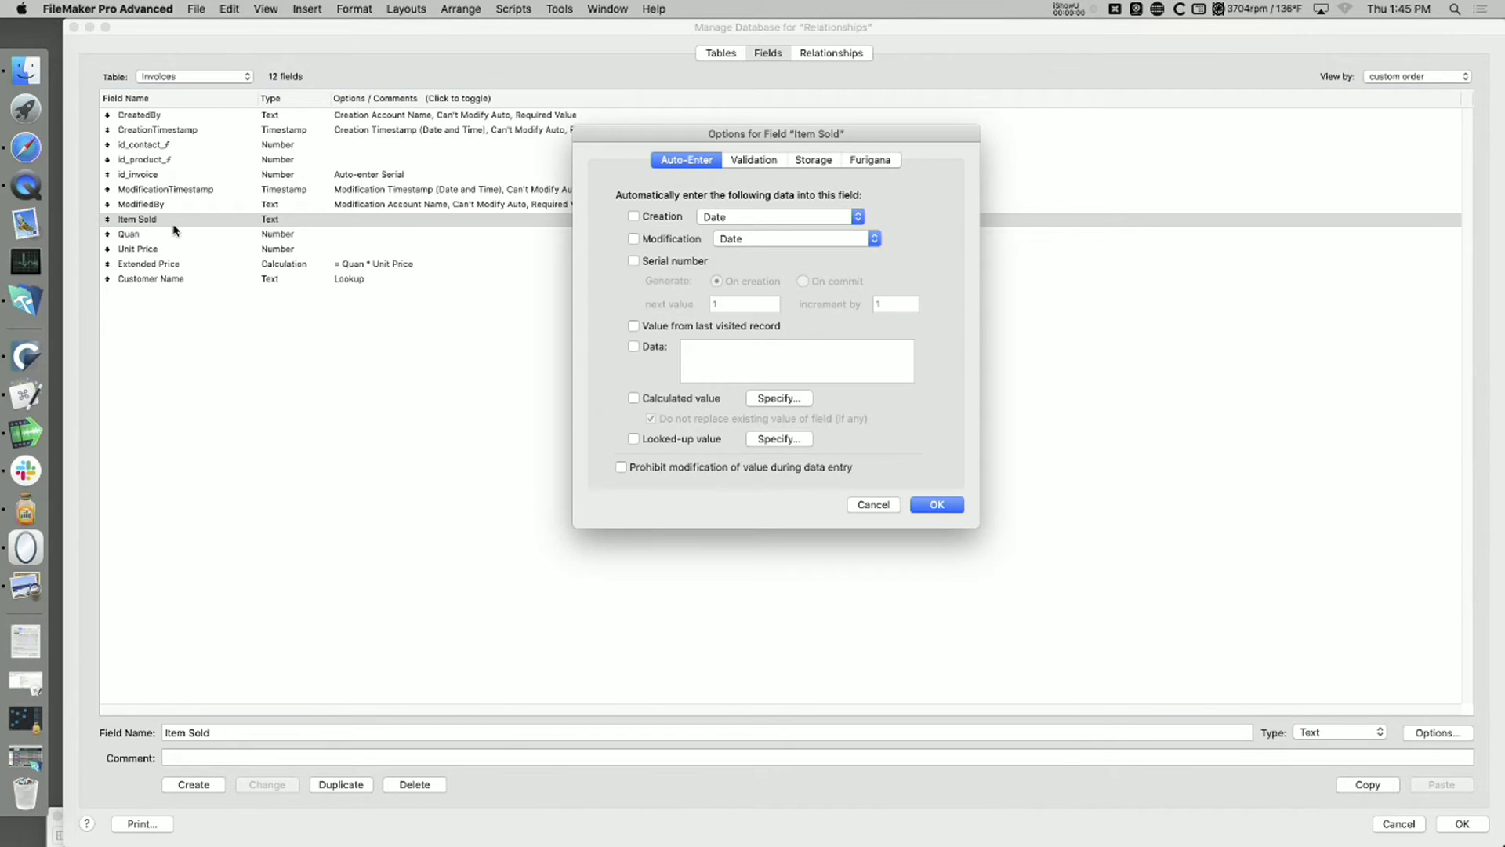
{"action": "left_click", "coordinate": [669, 439]}
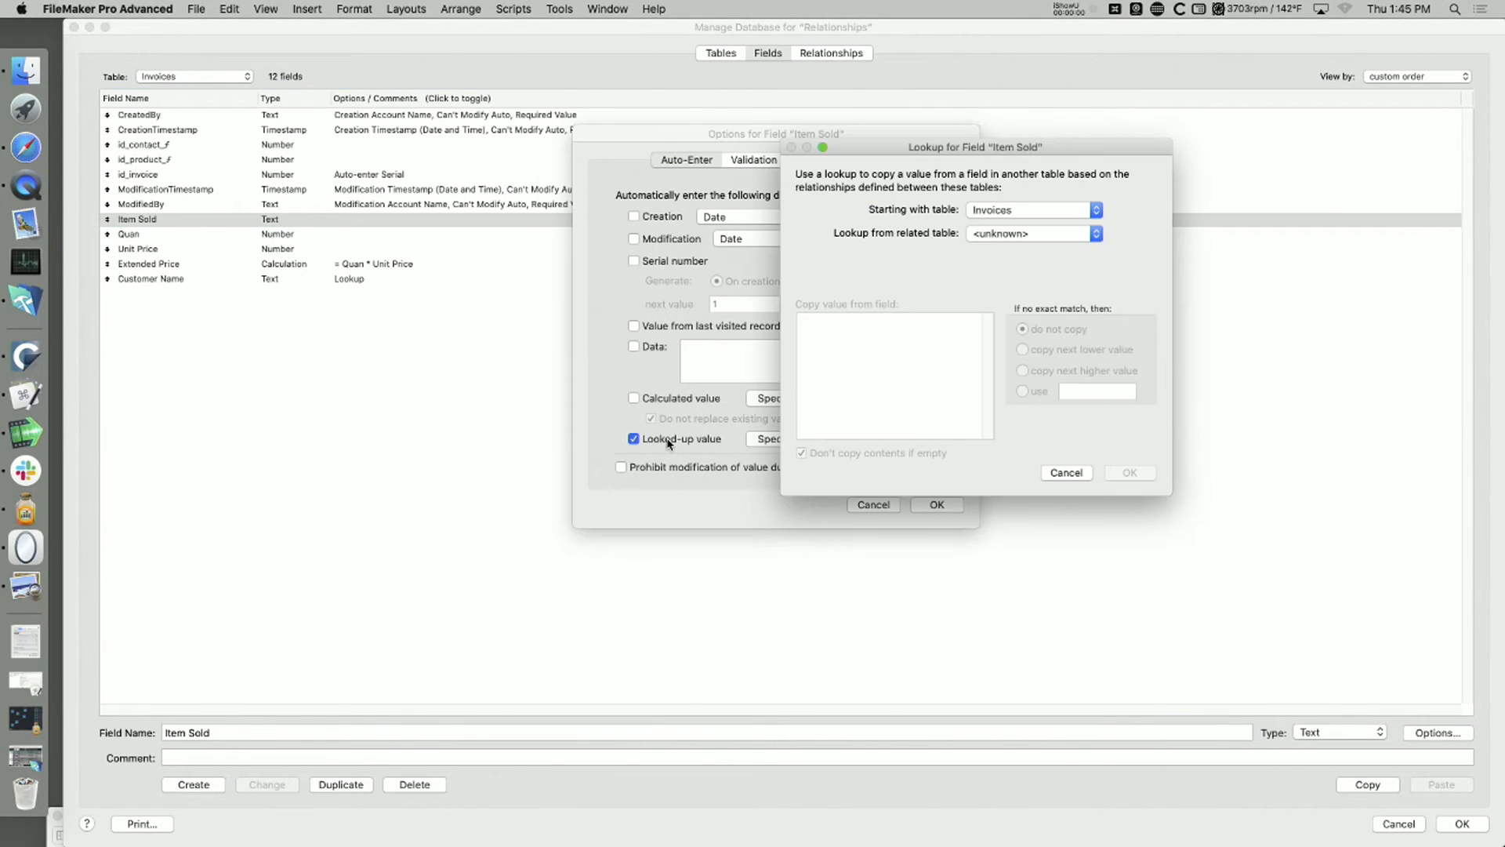
{"action": "key", "text": "Escape"}
{"action": "left_click", "coordinate": [873, 504]}
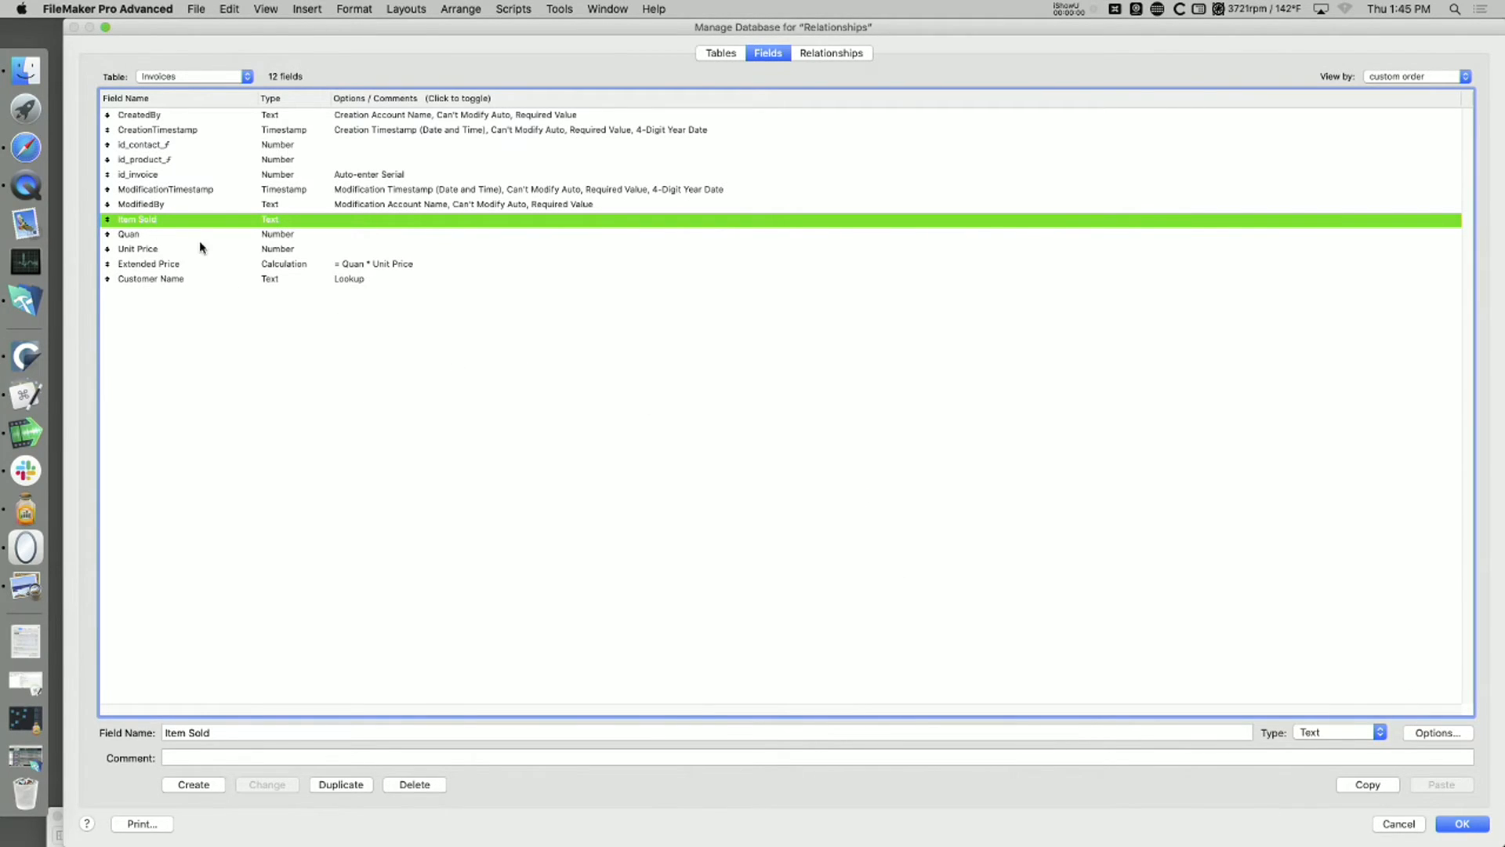
Step: Make Item Sold auto-enter a looked-up value, starting from Invoices and copying Description from the related Products table
{"action": "double_click", "coordinate": [164, 223]}
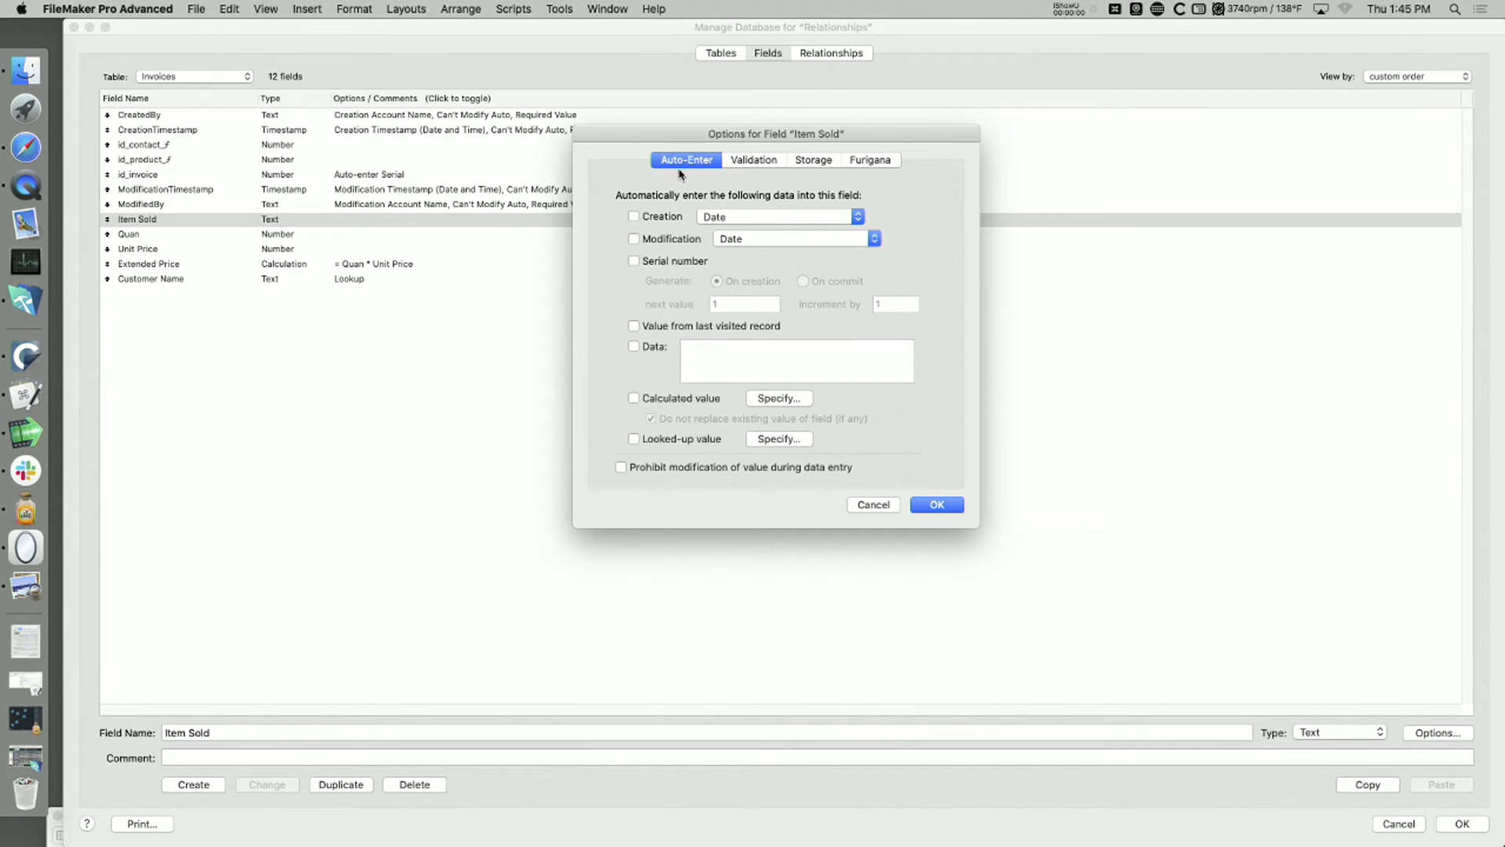
{"action": "left_click", "coordinate": [634, 440]}
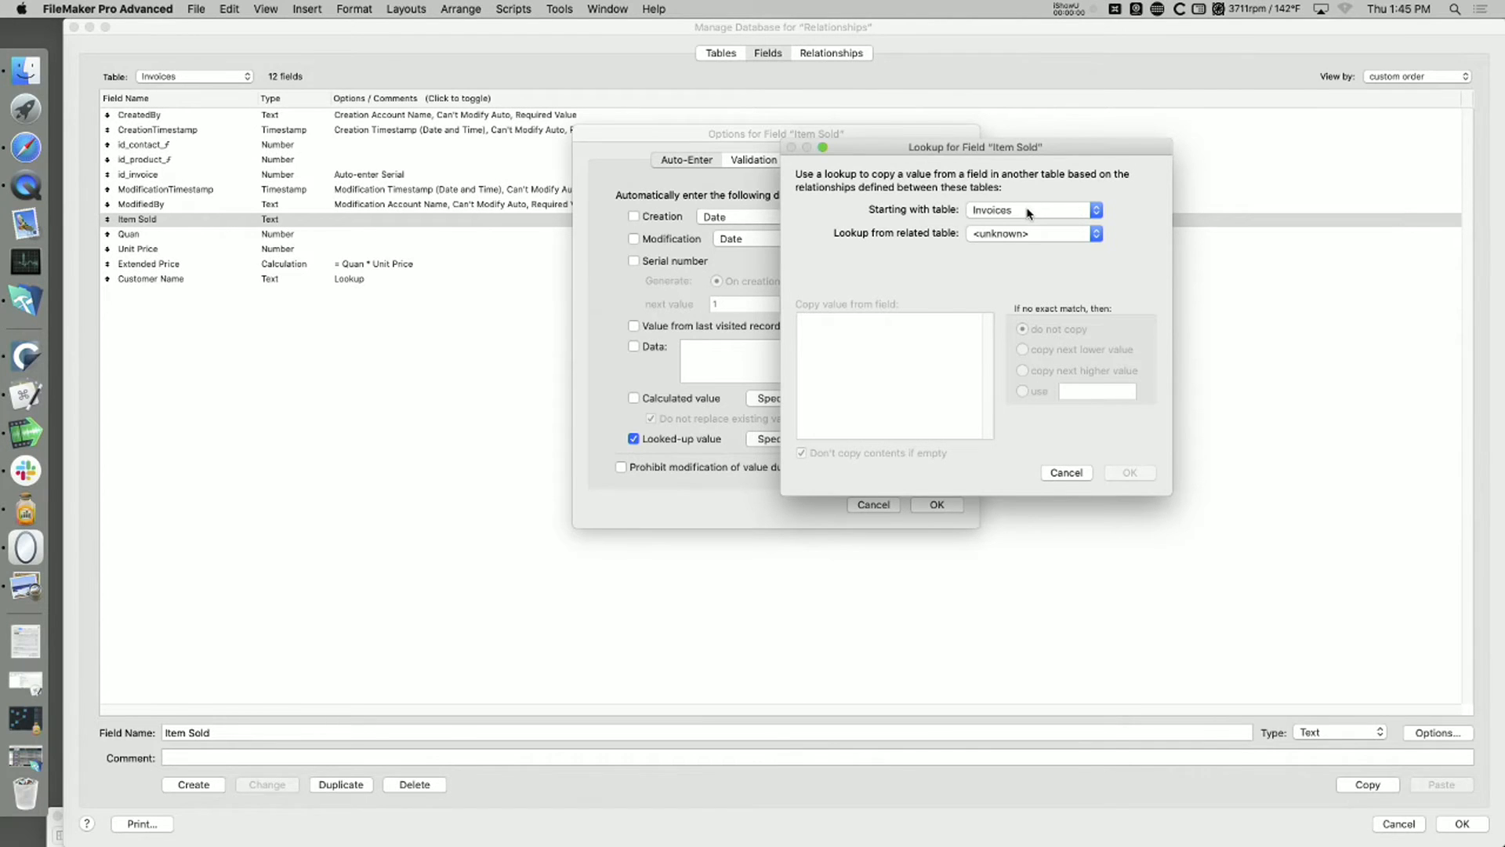
{"action": "key", "text": "super+Tab"}
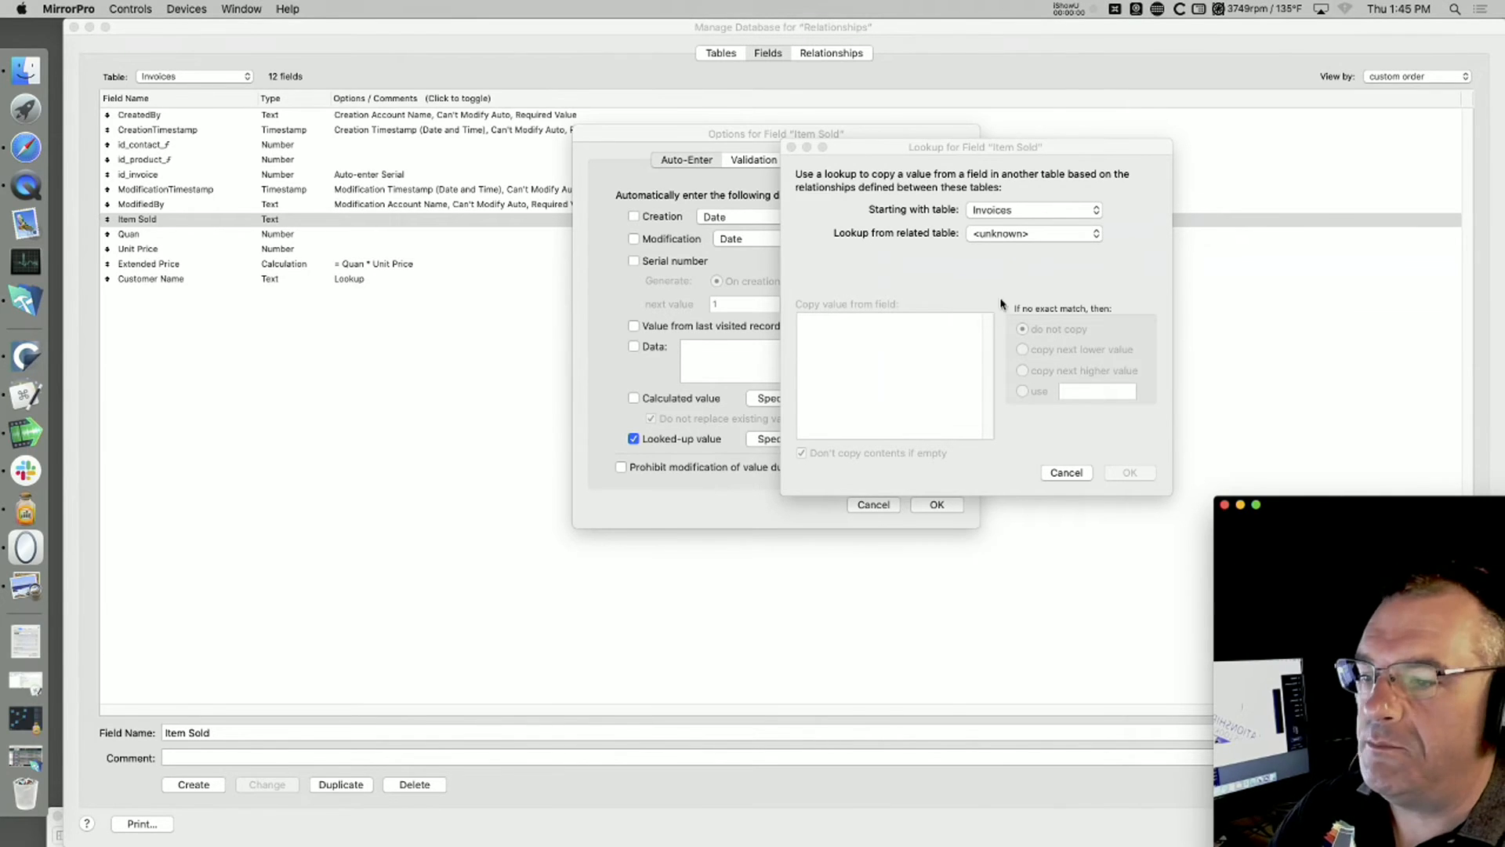
{"action": "left_click", "coordinate": [1009, 234]}
{"action": "left_click", "coordinate": [1010, 235]}
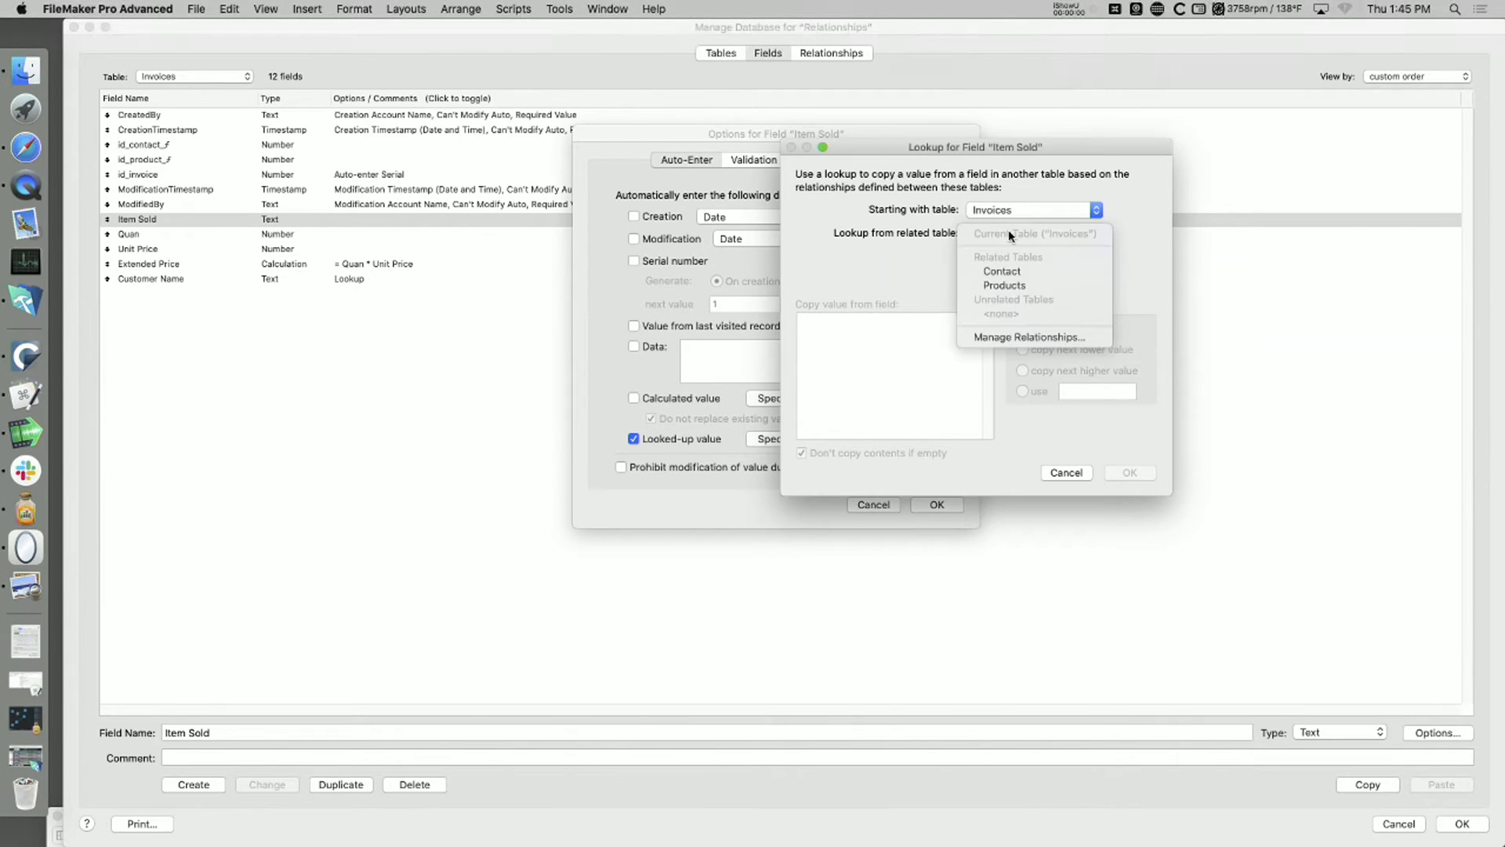
{"action": "left_click", "coordinate": [1004, 285]}
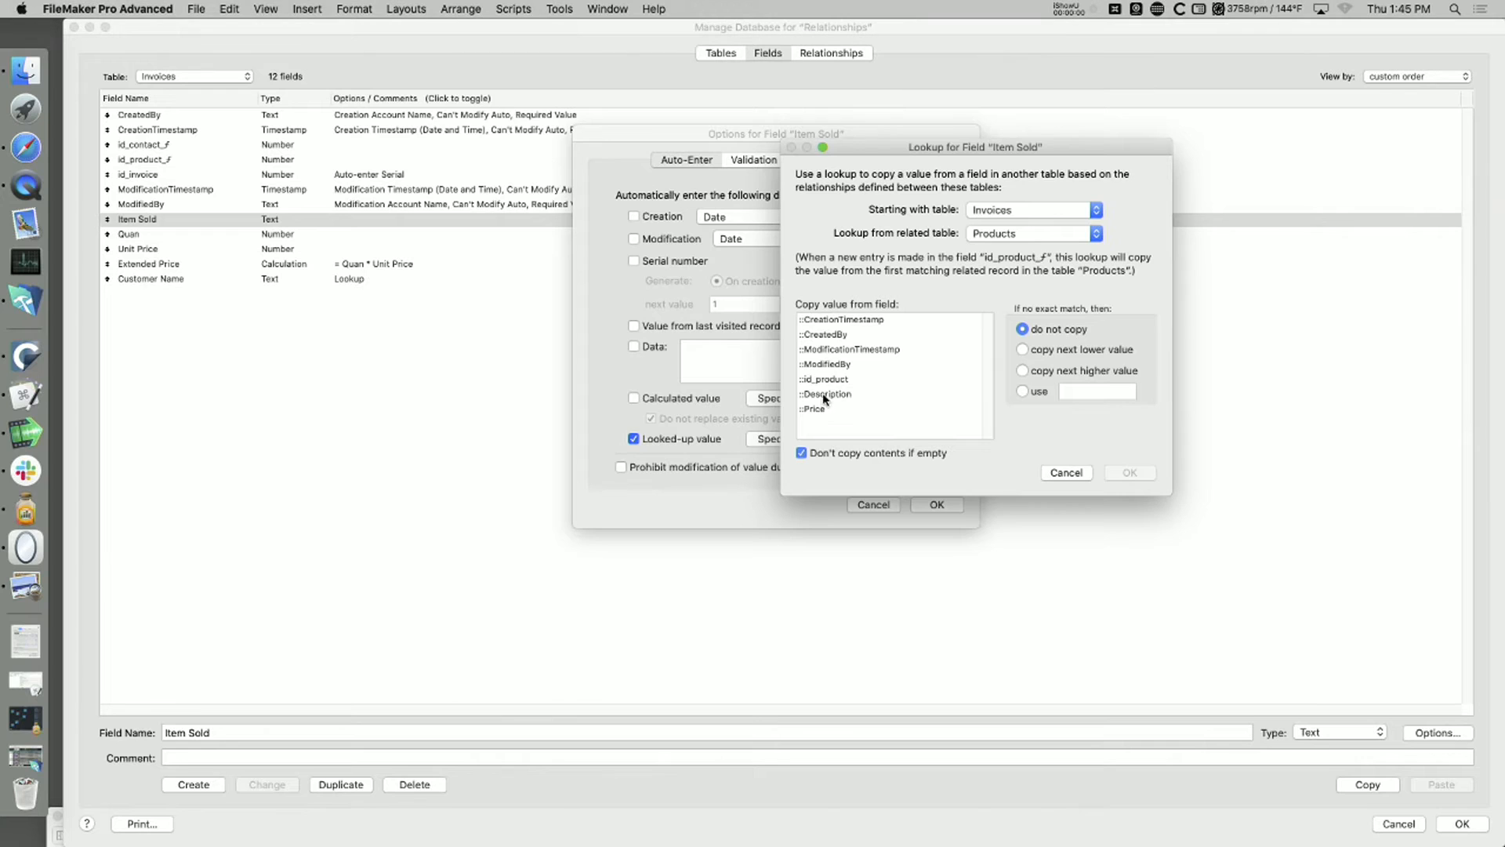
{"action": "left_click", "coordinate": [823, 395]}
{"action": "left_click", "coordinate": [1121, 473]}
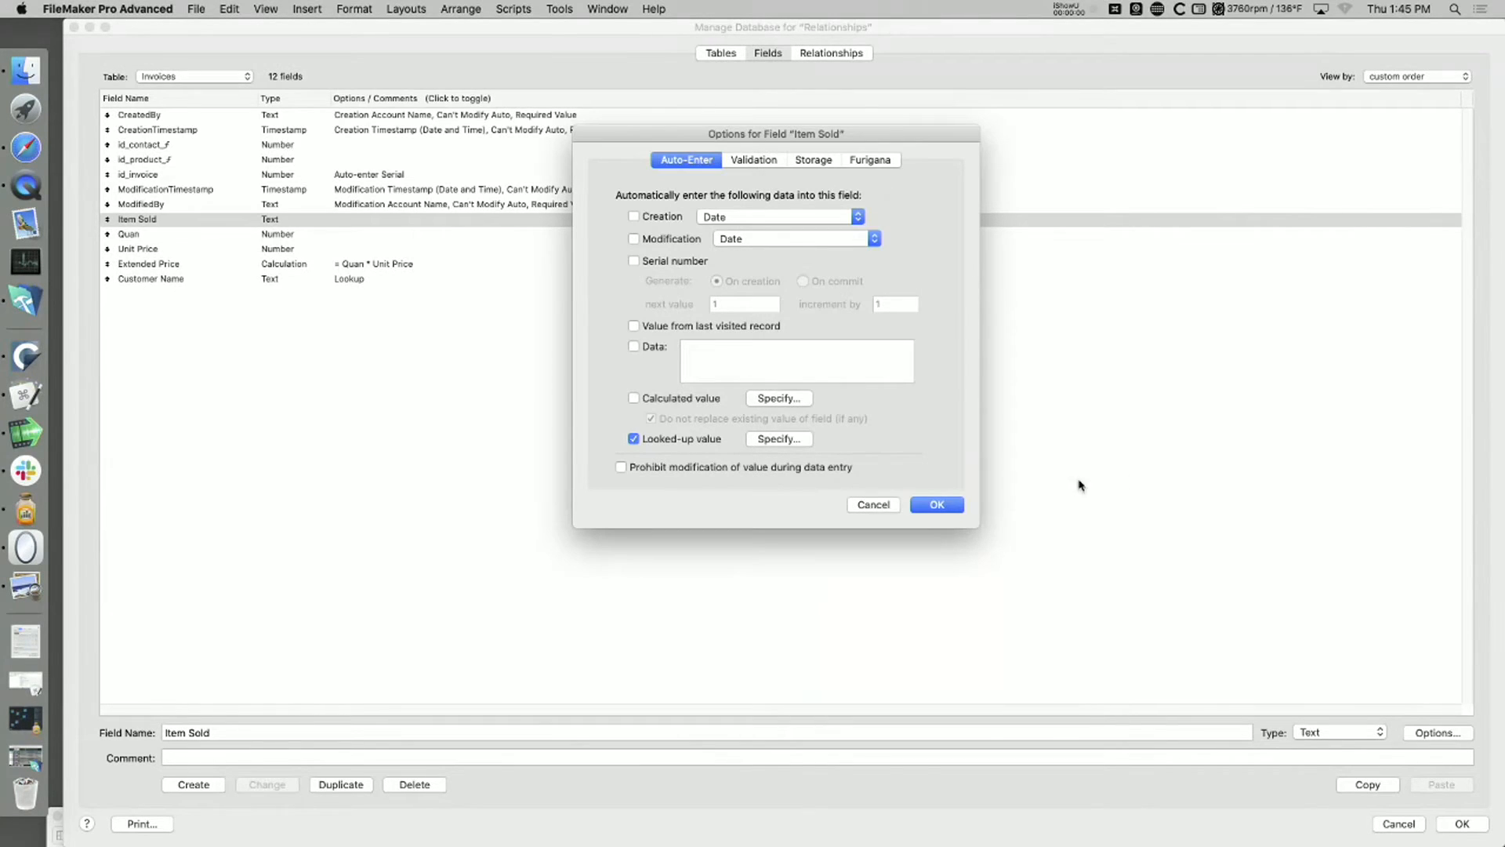
{"action": "left_click", "coordinate": [949, 505]}
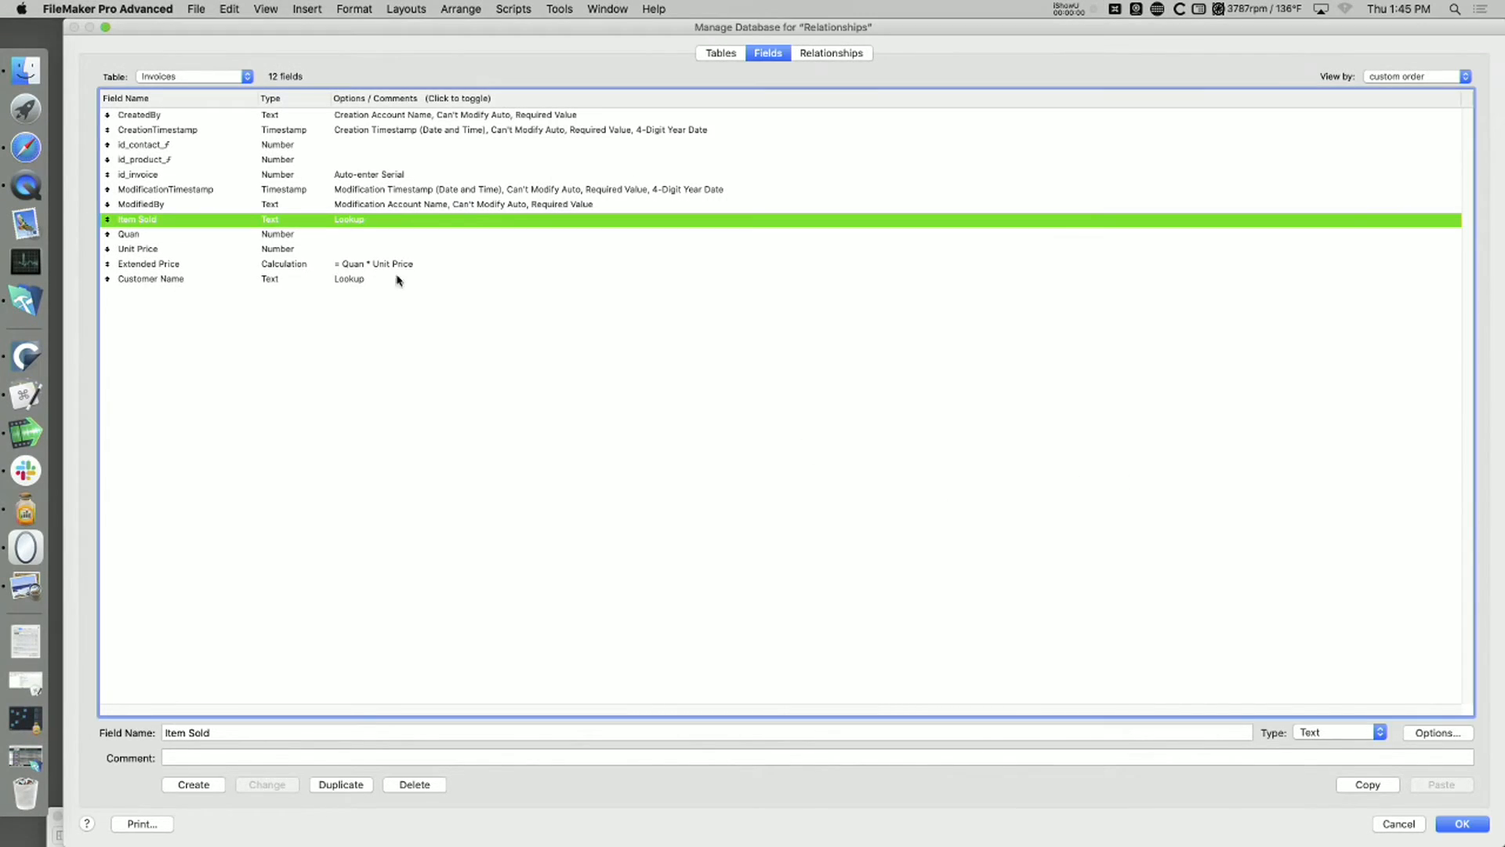
Step: Make Unit Price auto-enter a looked-up value copied from Price in the related Products table, and save the database definitions
{"action": "left_click", "coordinate": [141, 249]}
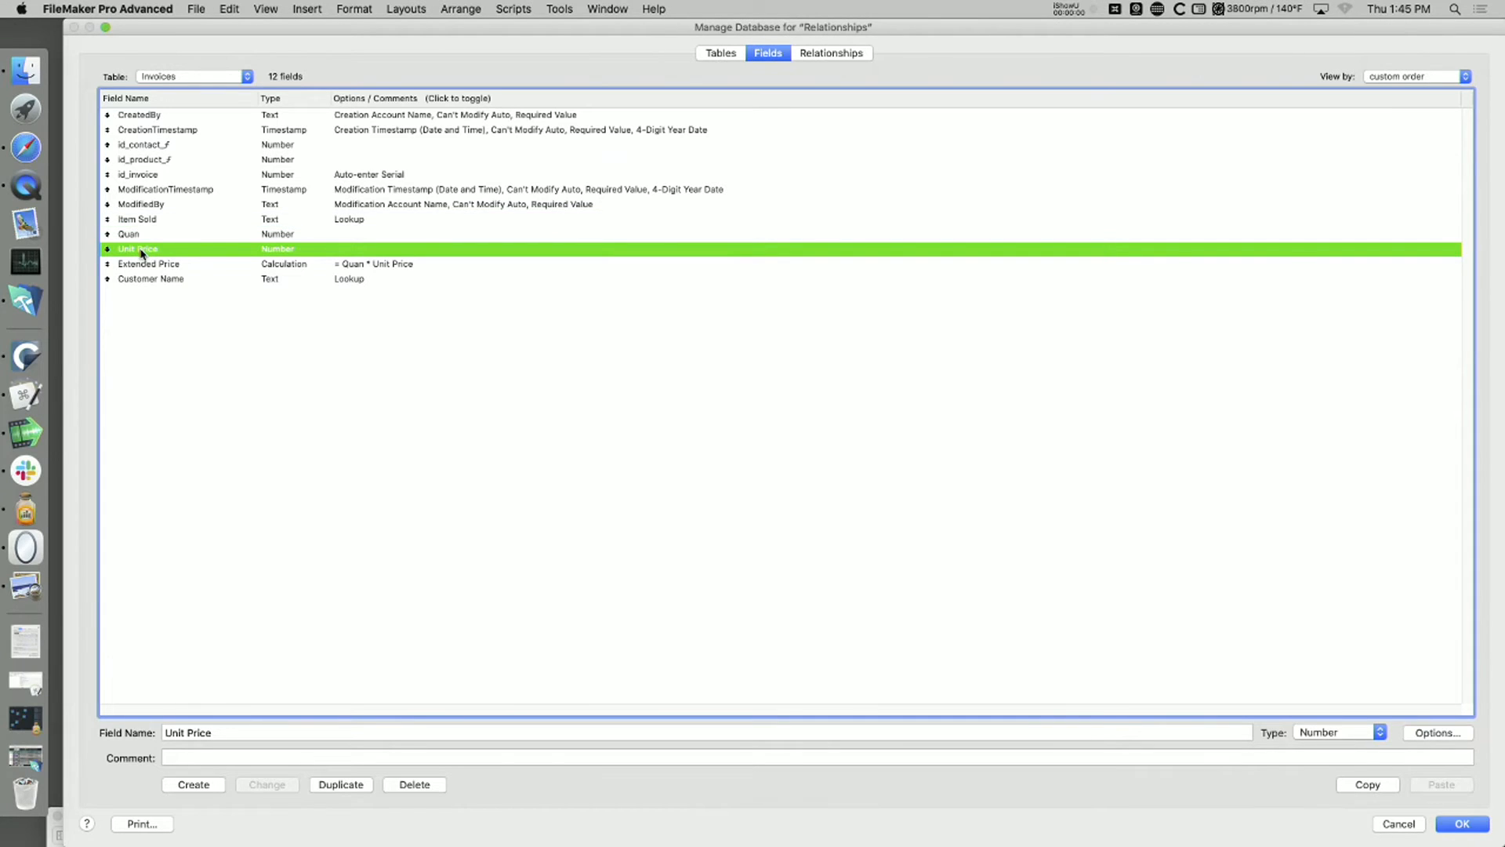
{"action": "left_click", "coordinate": [1455, 735]}
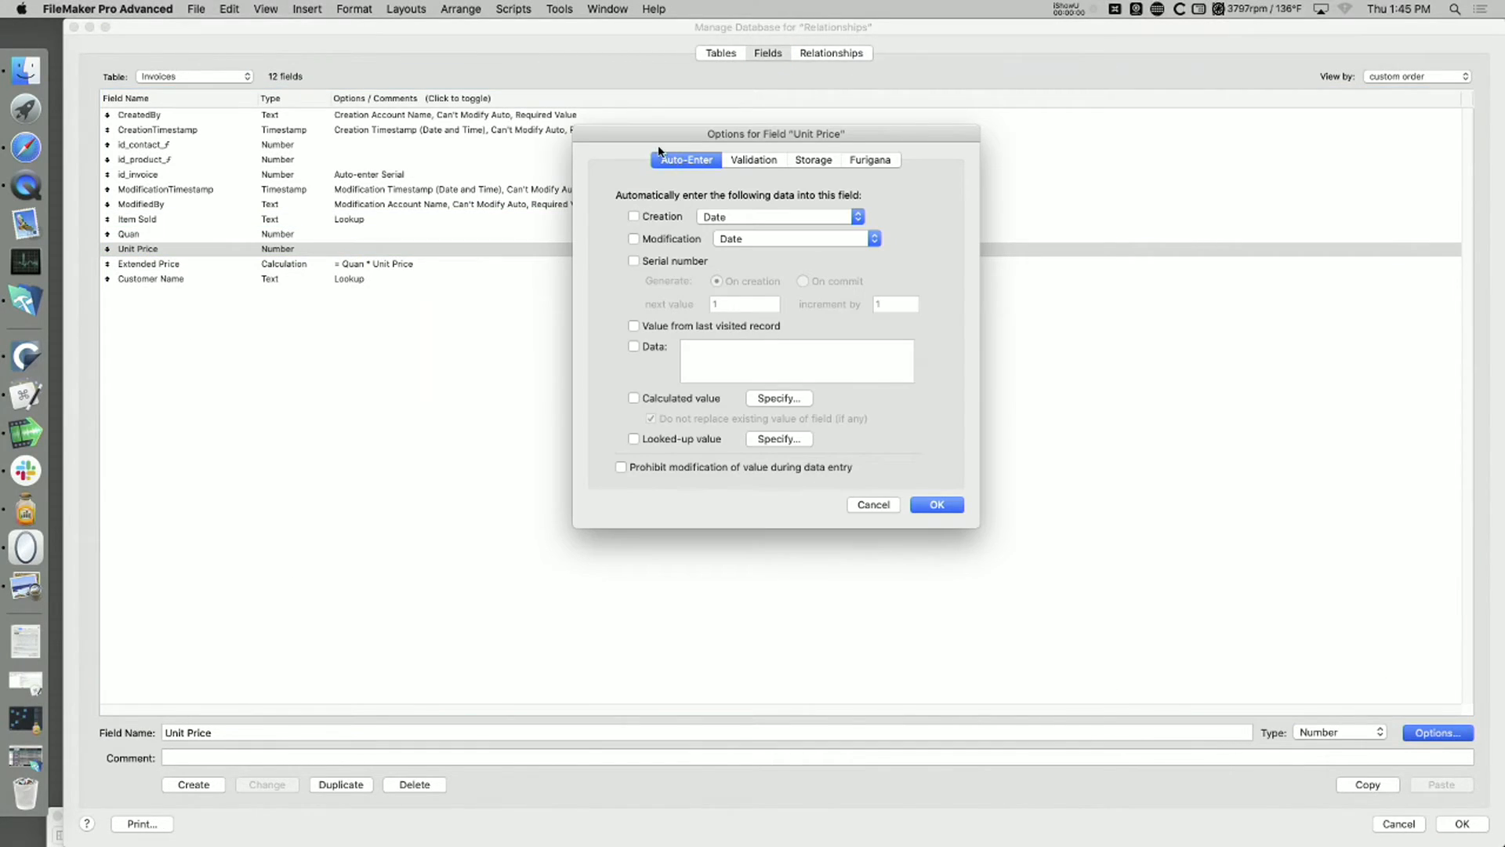
{"action": "left_click", "coordinate": [650, 440]}
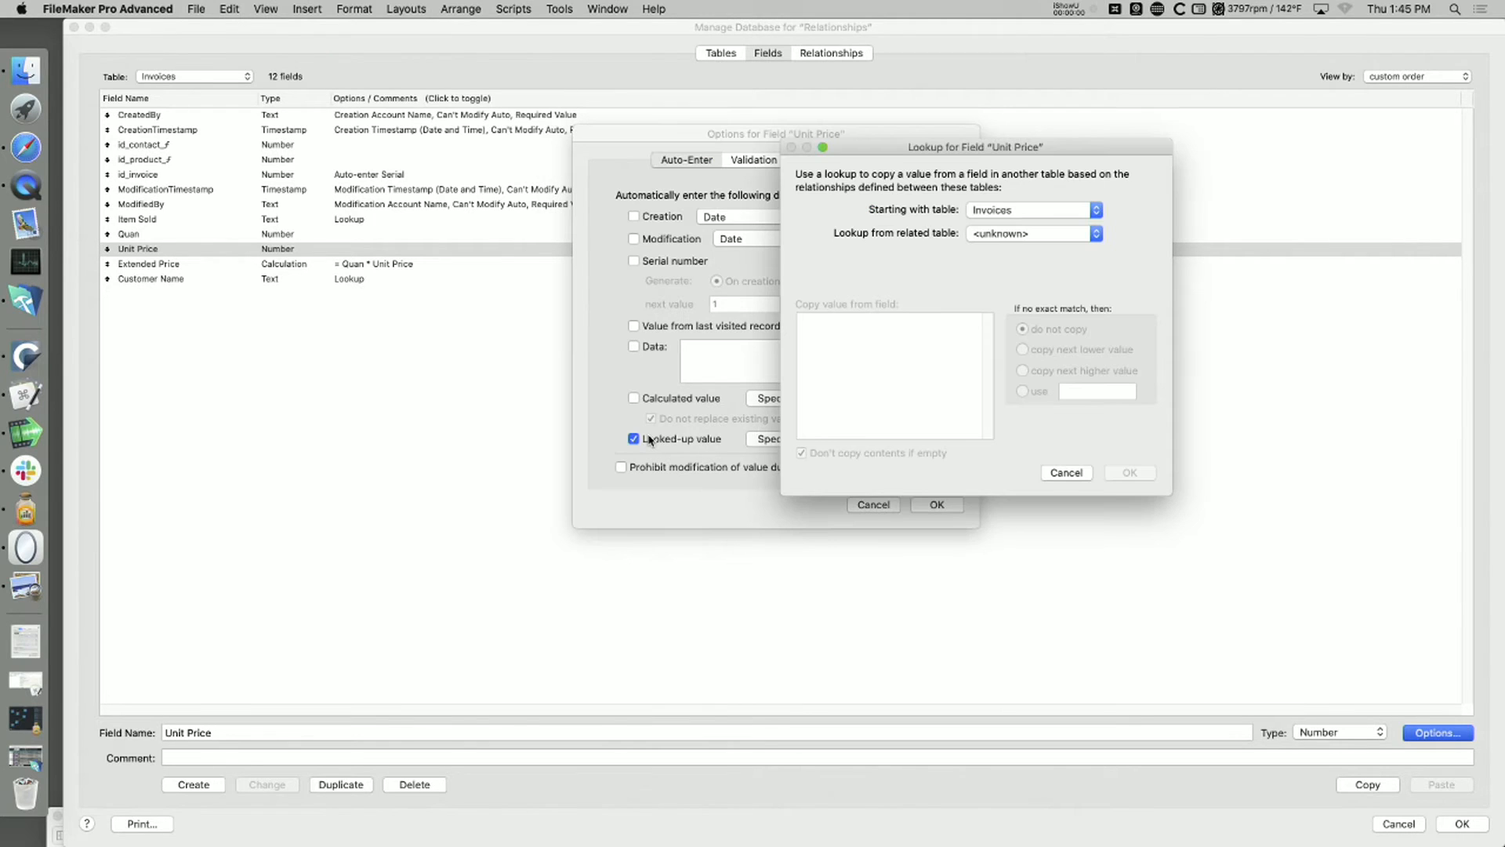
{"action": "left_click", "coordinate": [1002, 210]}
{"action": "left_click", "coordinate": [1002, 210]}
{"action": "left_click", "coordinate": [1002, 234]}
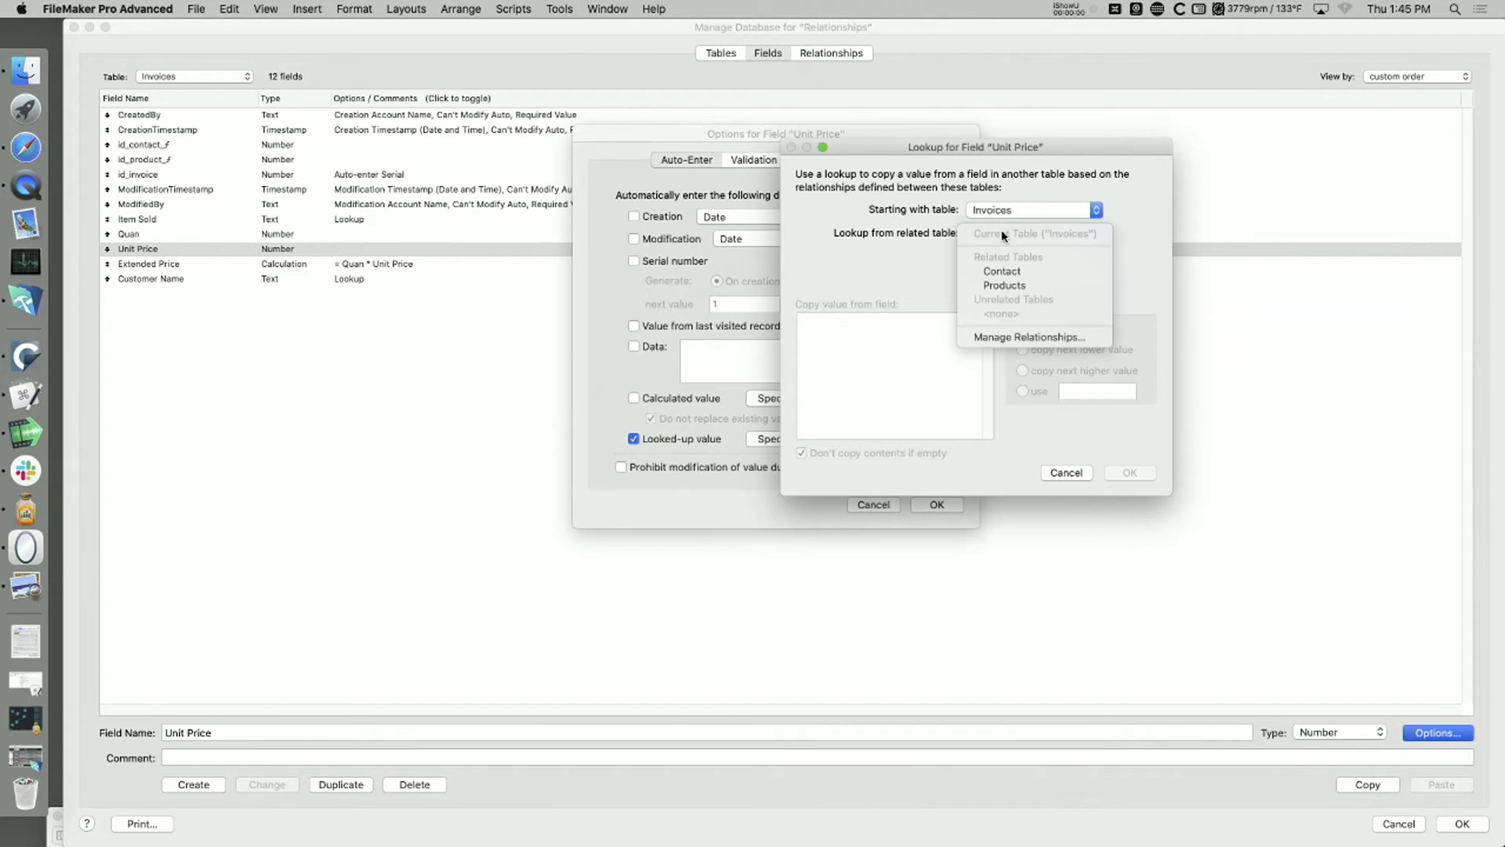
{"action": "left_click", "coordinate": [1011, 292]}
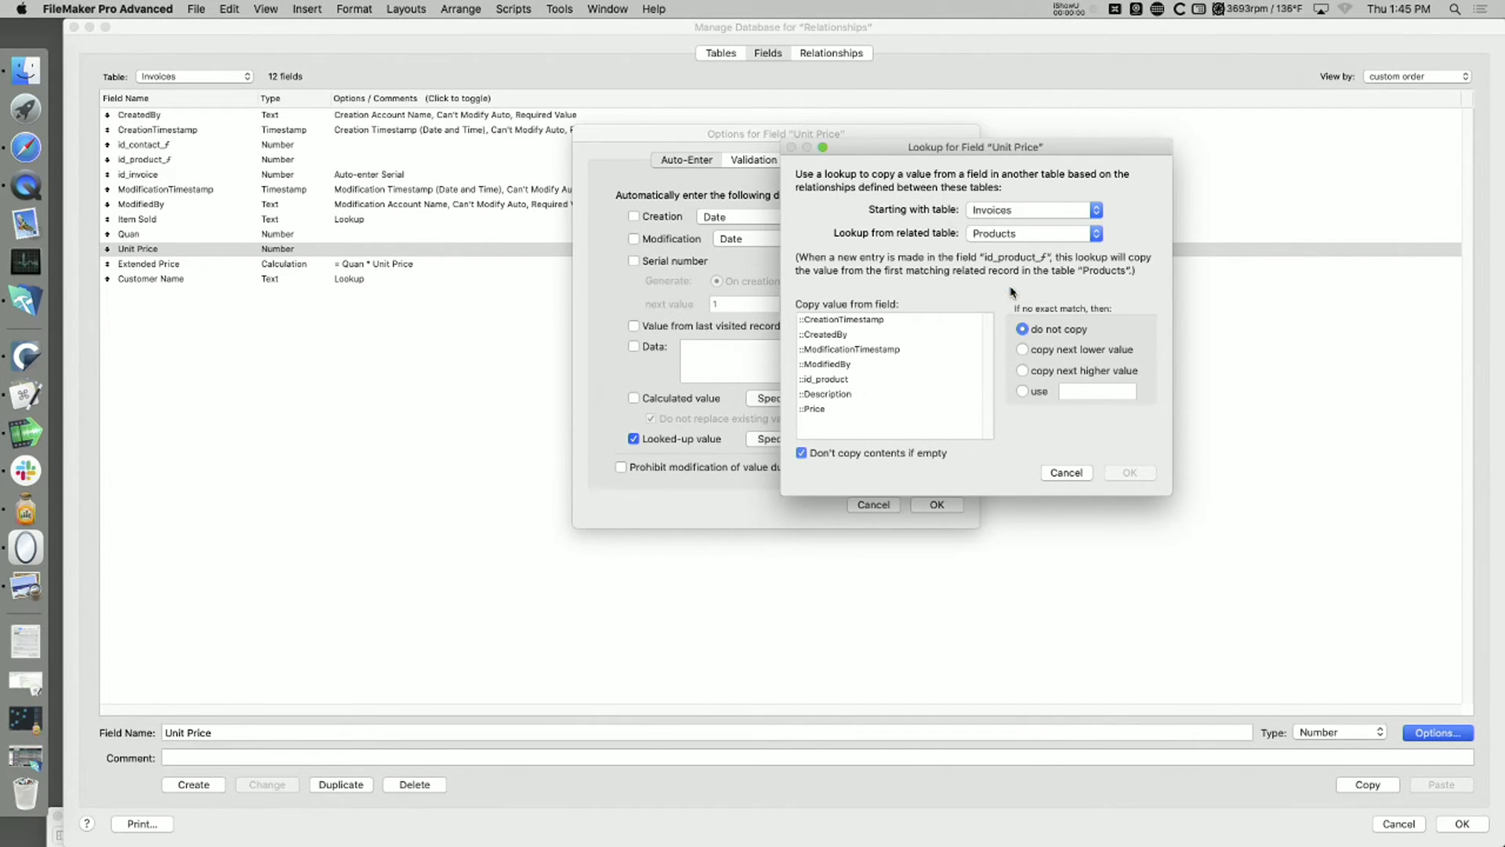
{"action": "left_click", "coordinate": [813, 410]}
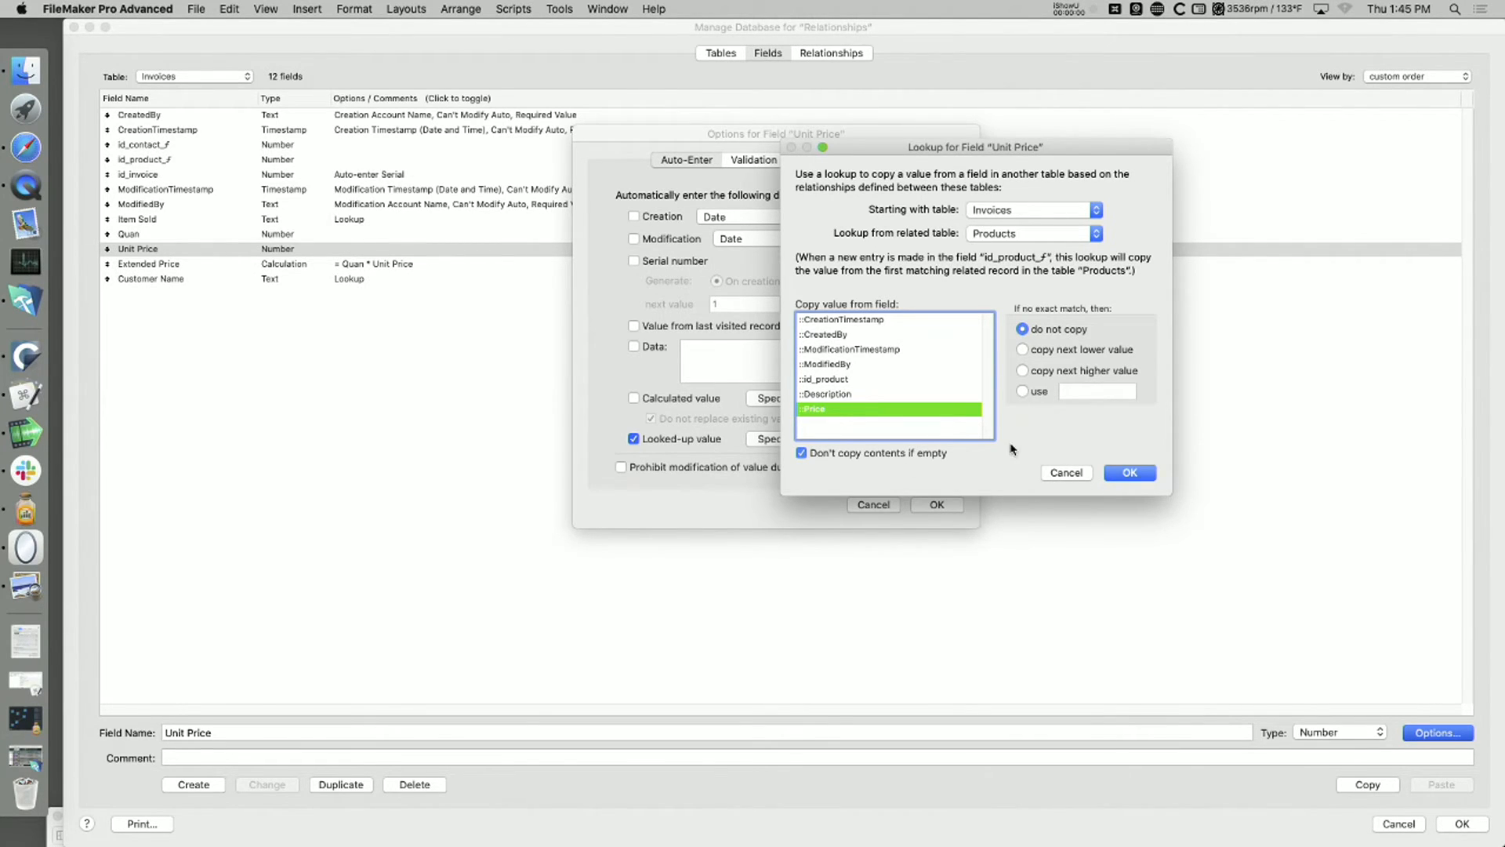
{"action": "left_click", "coordinate": [1130, 472]}
{"action": "left_click", "coordinate": [950, 505]}
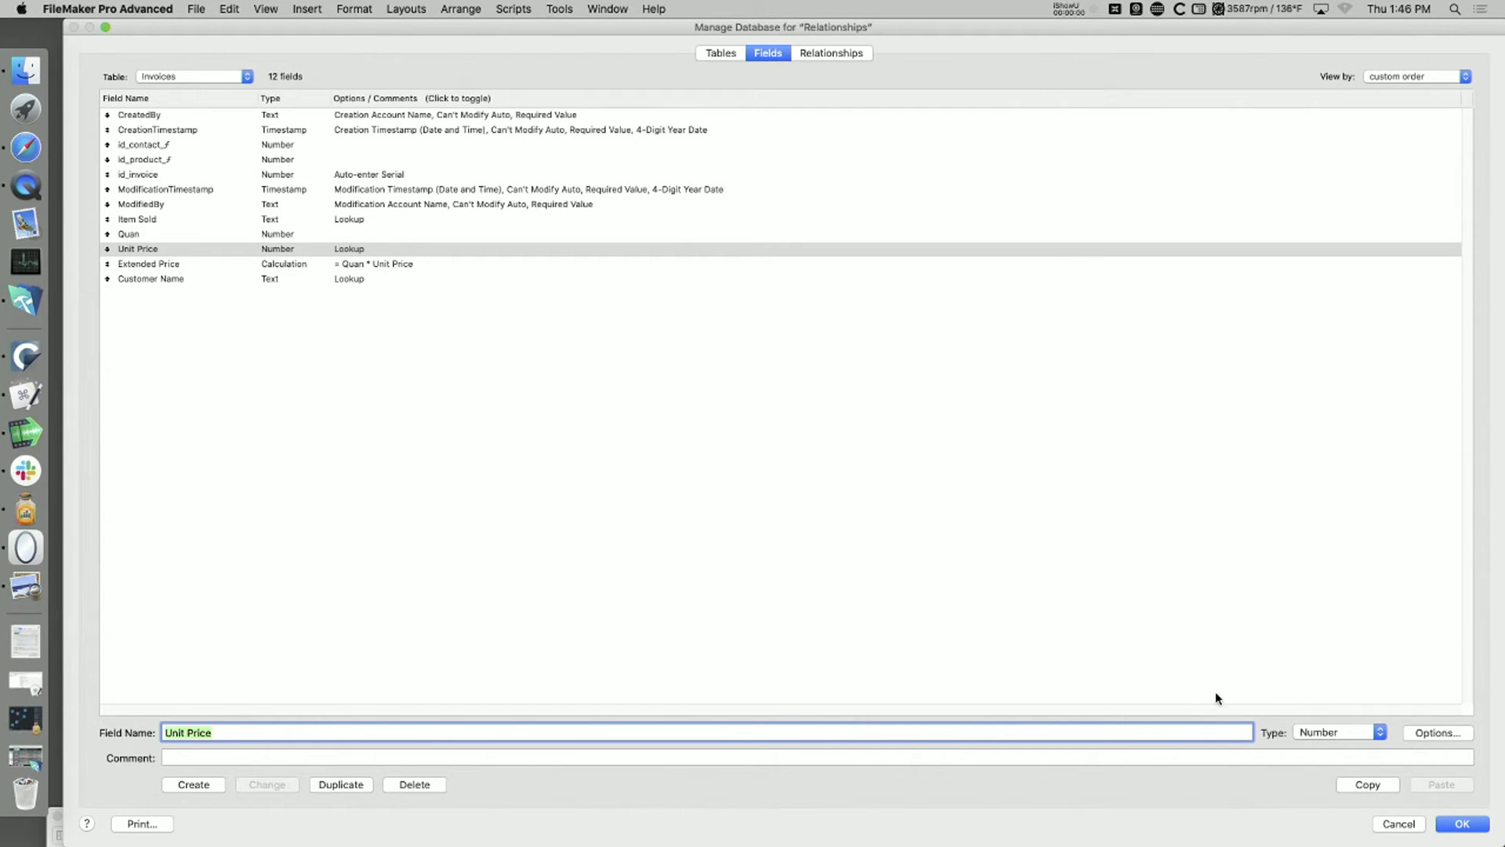
{"action": "left_click", "coordinate": [1452, 825]}
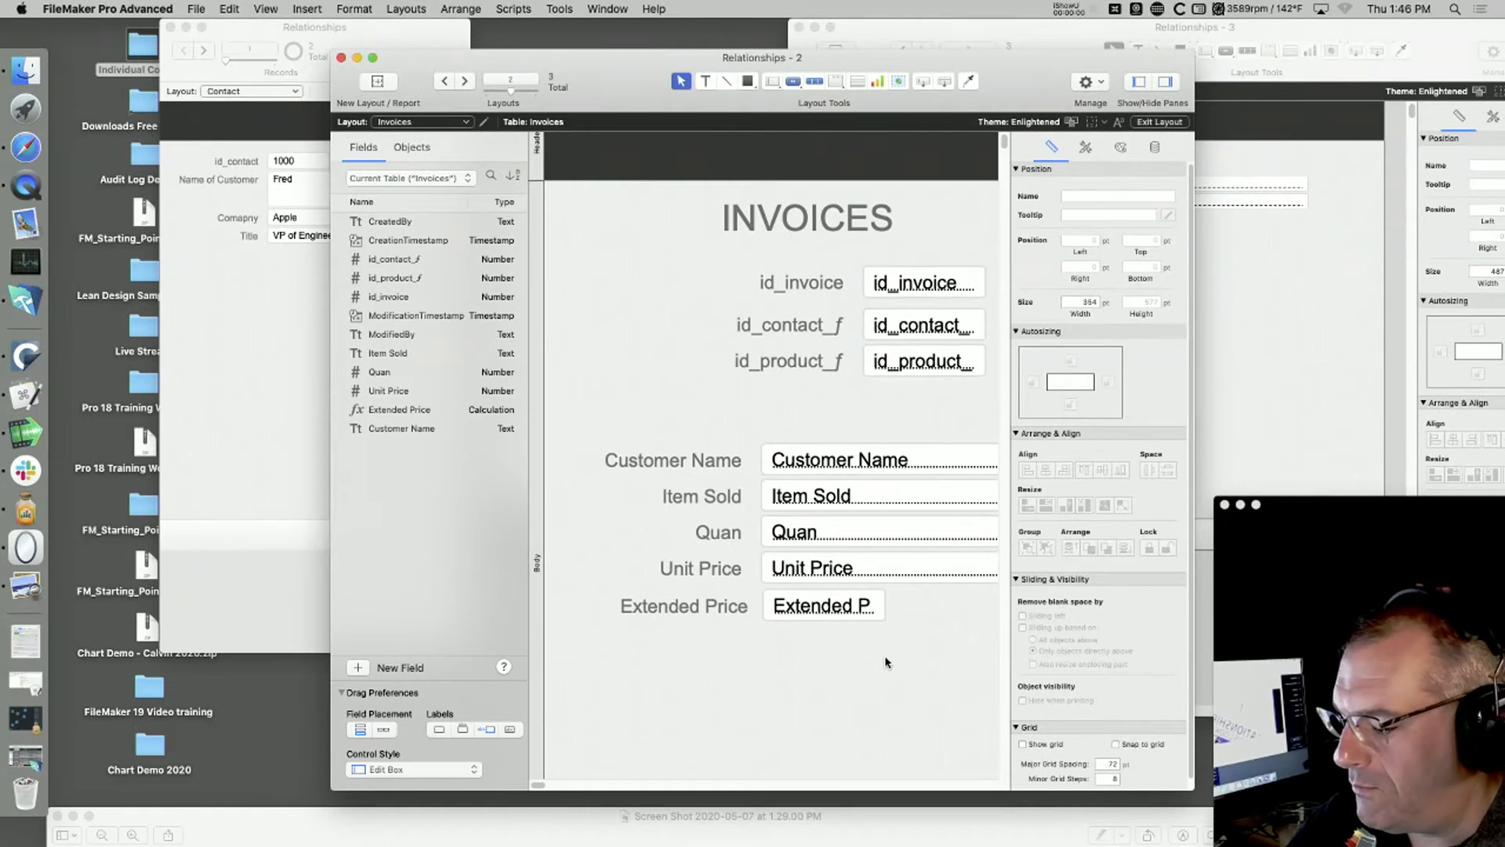
Step: Return the Invoices and Products windows to Browse mode and move the Products window clear of the invoice
{"action": "key", "text": "super+b"}
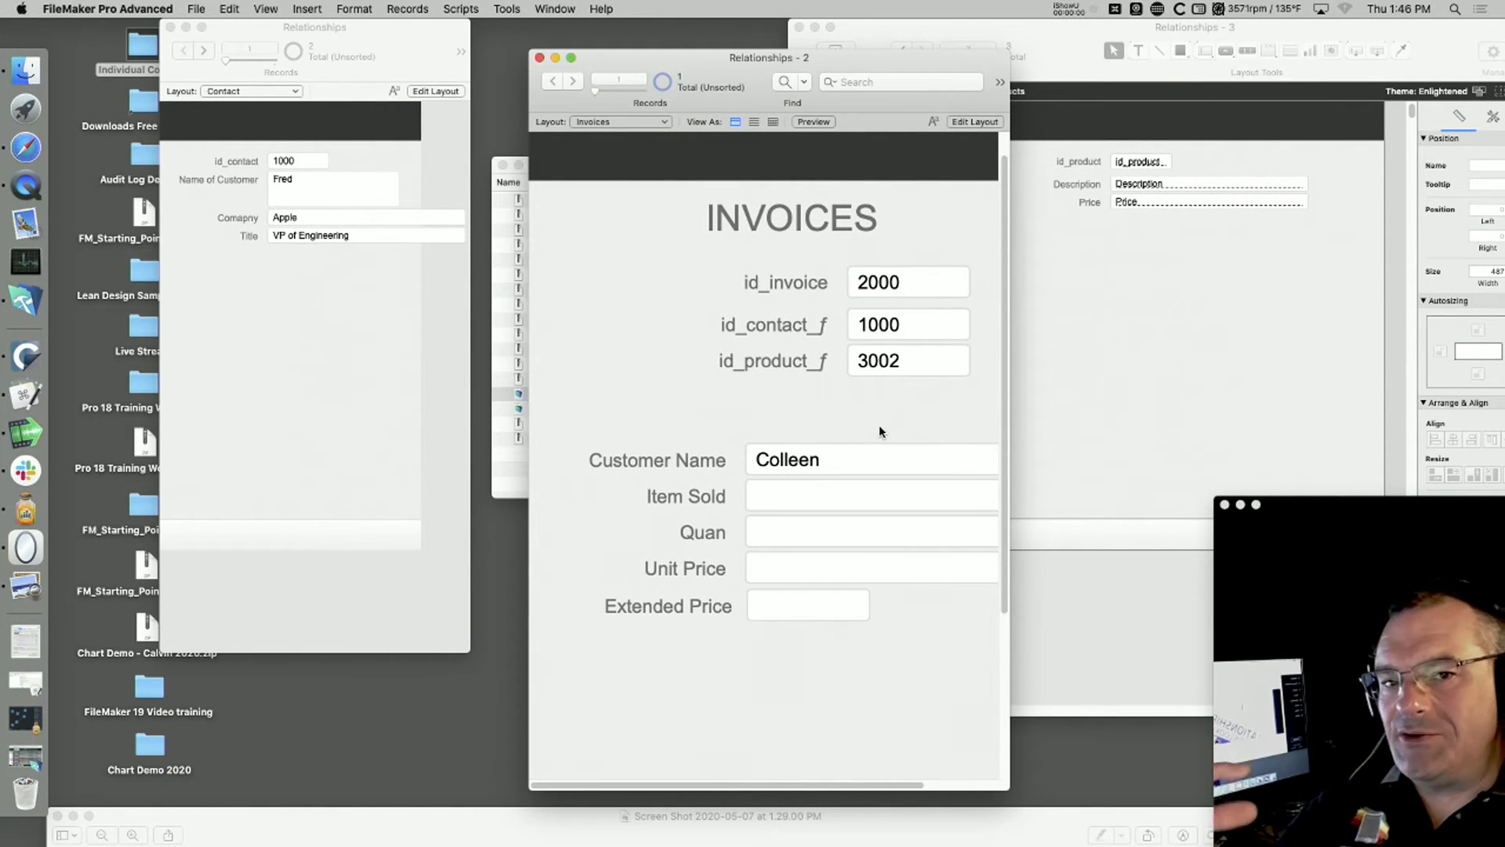
{"action": "left_click", "coordinate": [1189, 383]}
{"action": "key", "text": "super+b"}
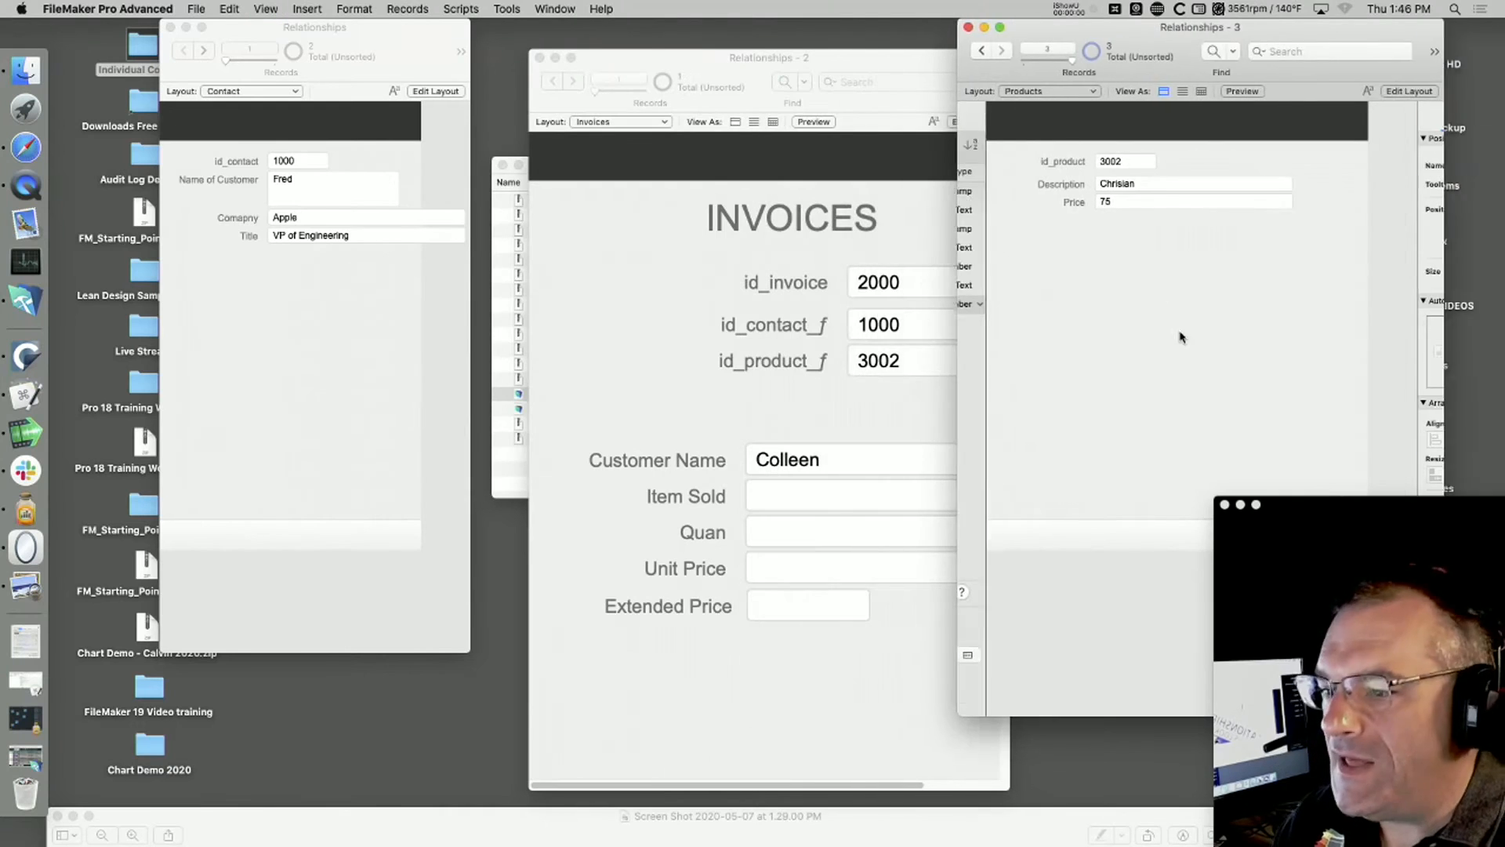
{"action": "left_click_drag", "start_coordinate": [1105, 39], "coordinate": [1214, 36]}
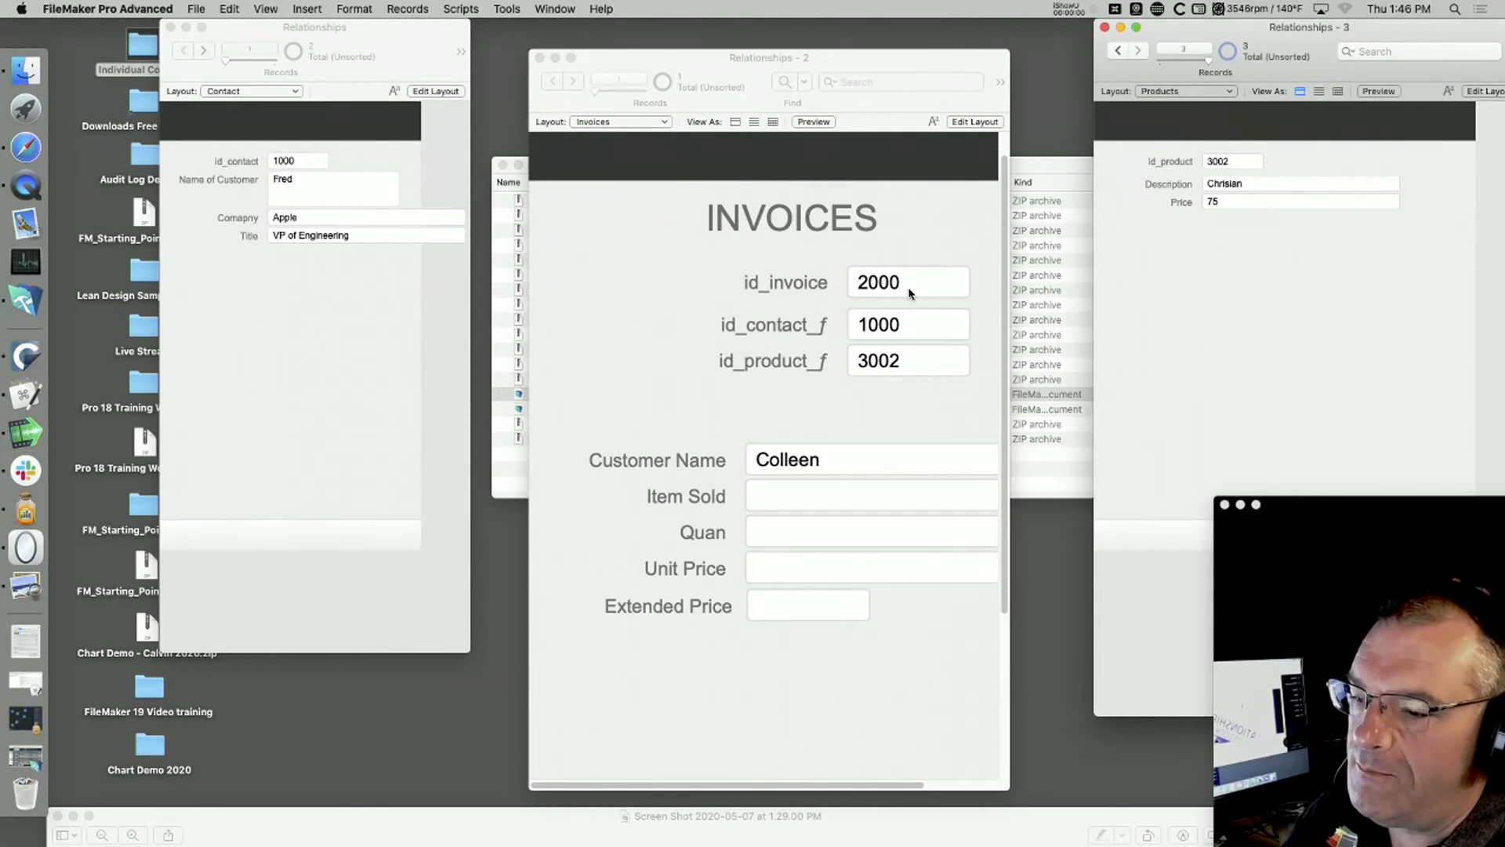
Step: Re-enter product ID 3002 in the invoice's id_product_f field and commit the record to trigger the product lookups
{"action": "left_click", "coordinate": [896, 393]}
{"action": "left_click", "coordinate": [881, 362]}
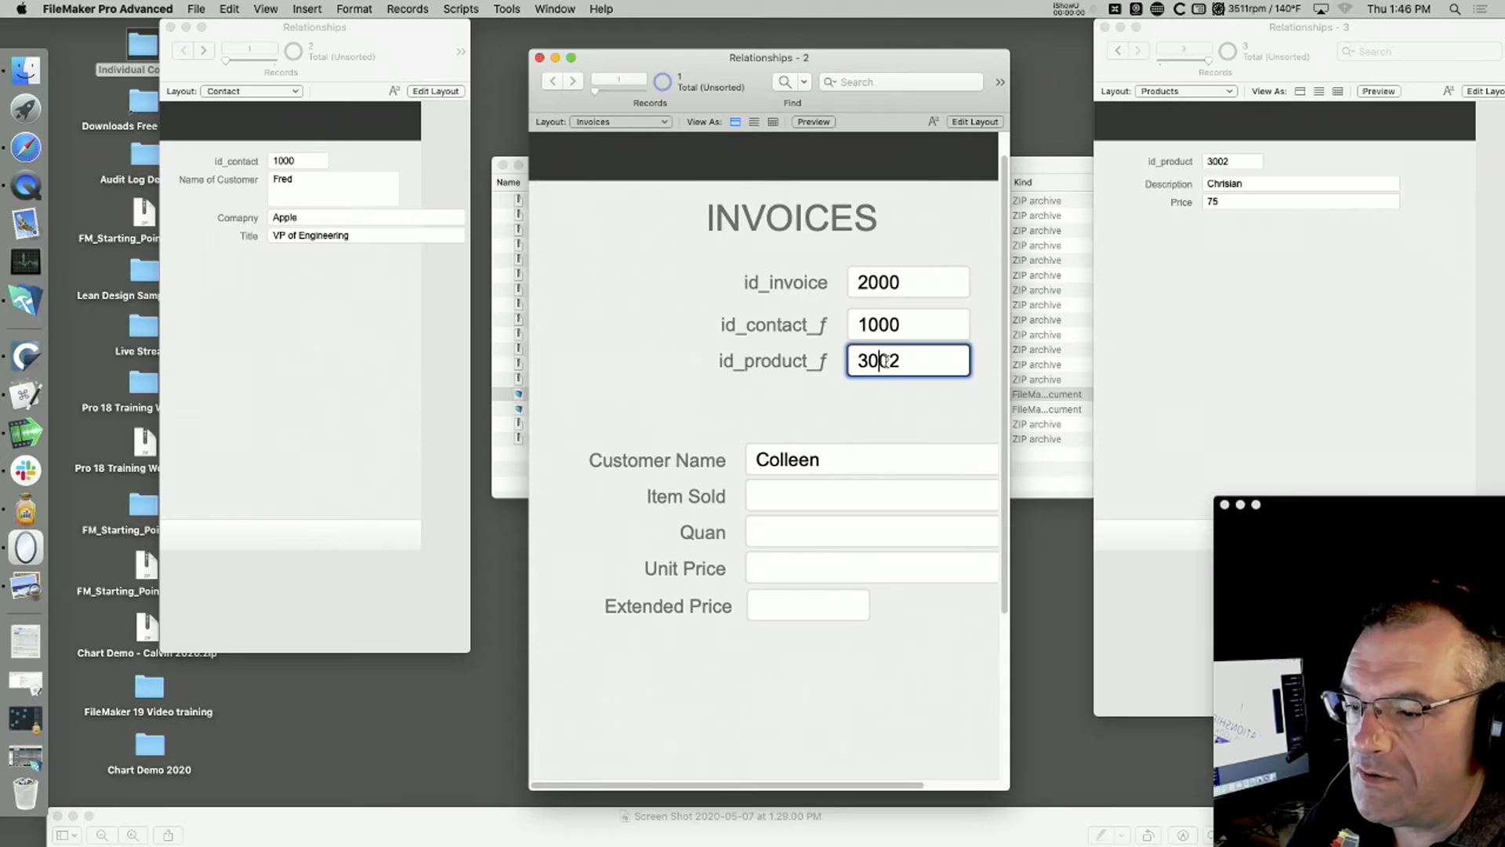
{"action": "left_click", "coordinate": [910, 361]}
{"action": "key", "text": "BackSpace"}
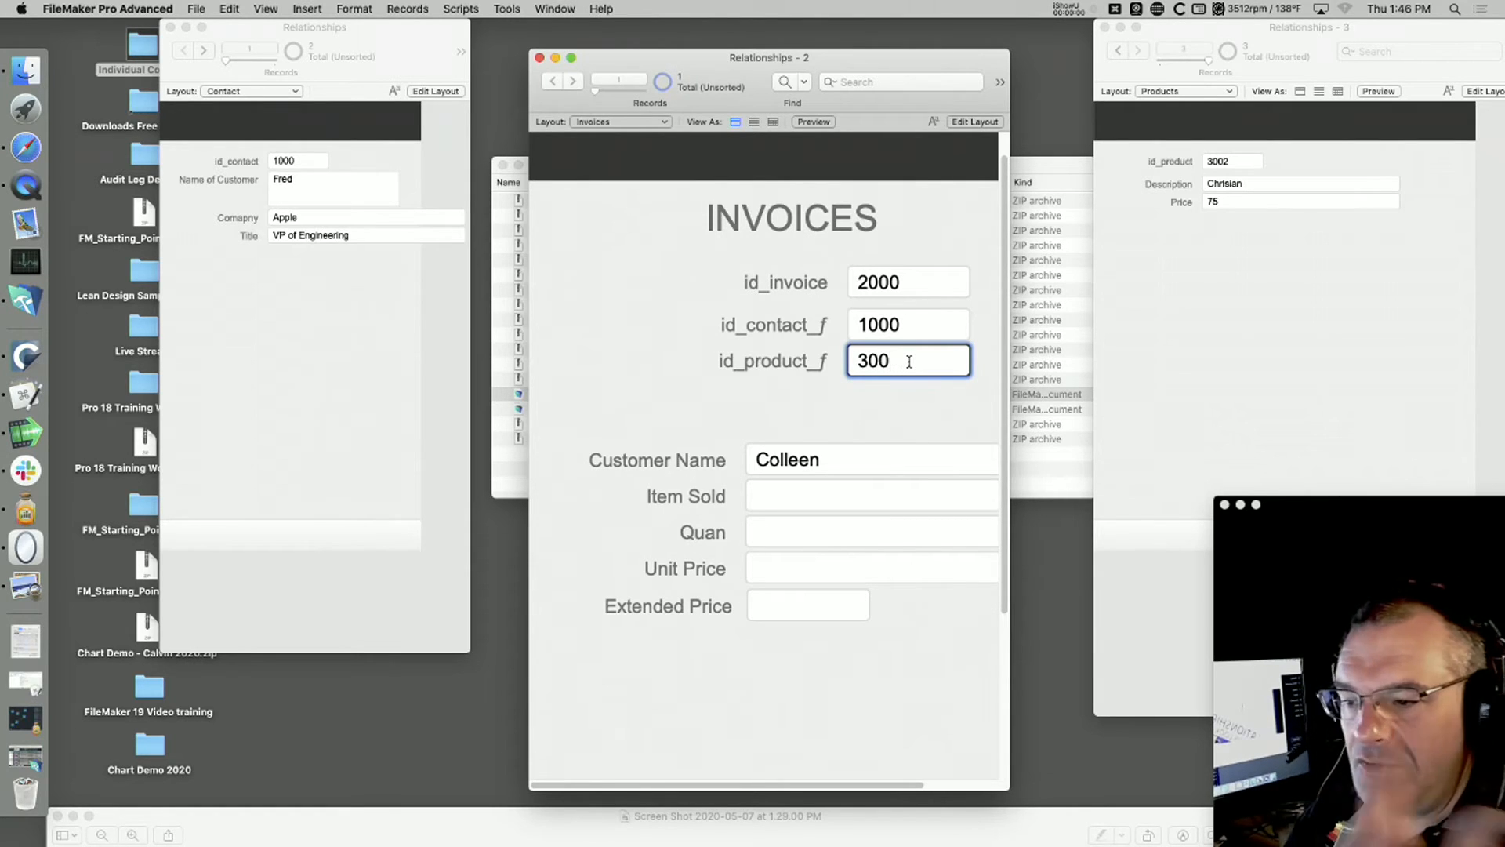
{"action": "type", "text": "2"}
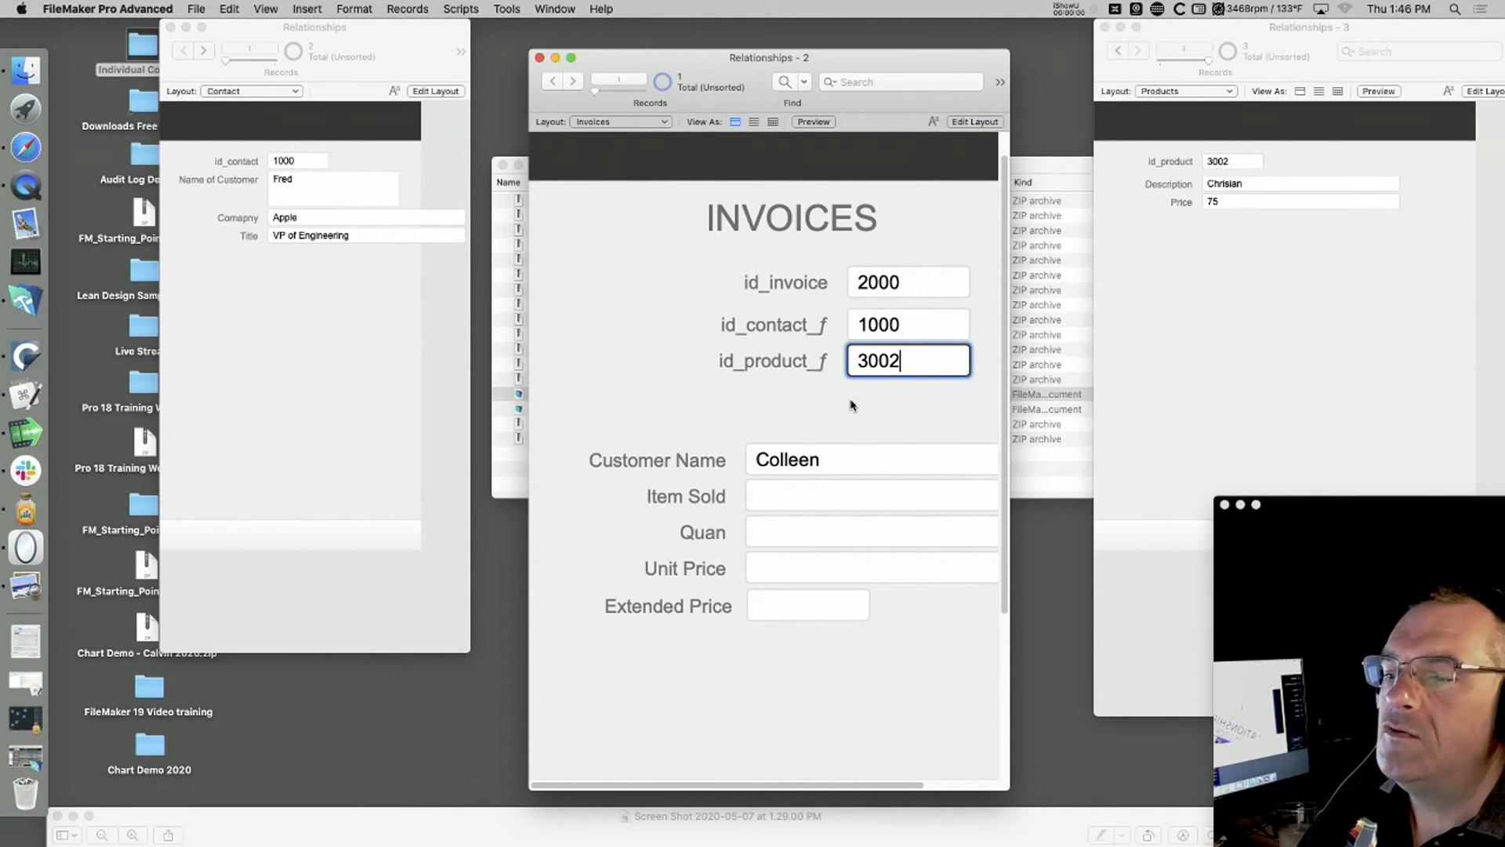
{"action": "left_click", "coordinate": [892, 416]}
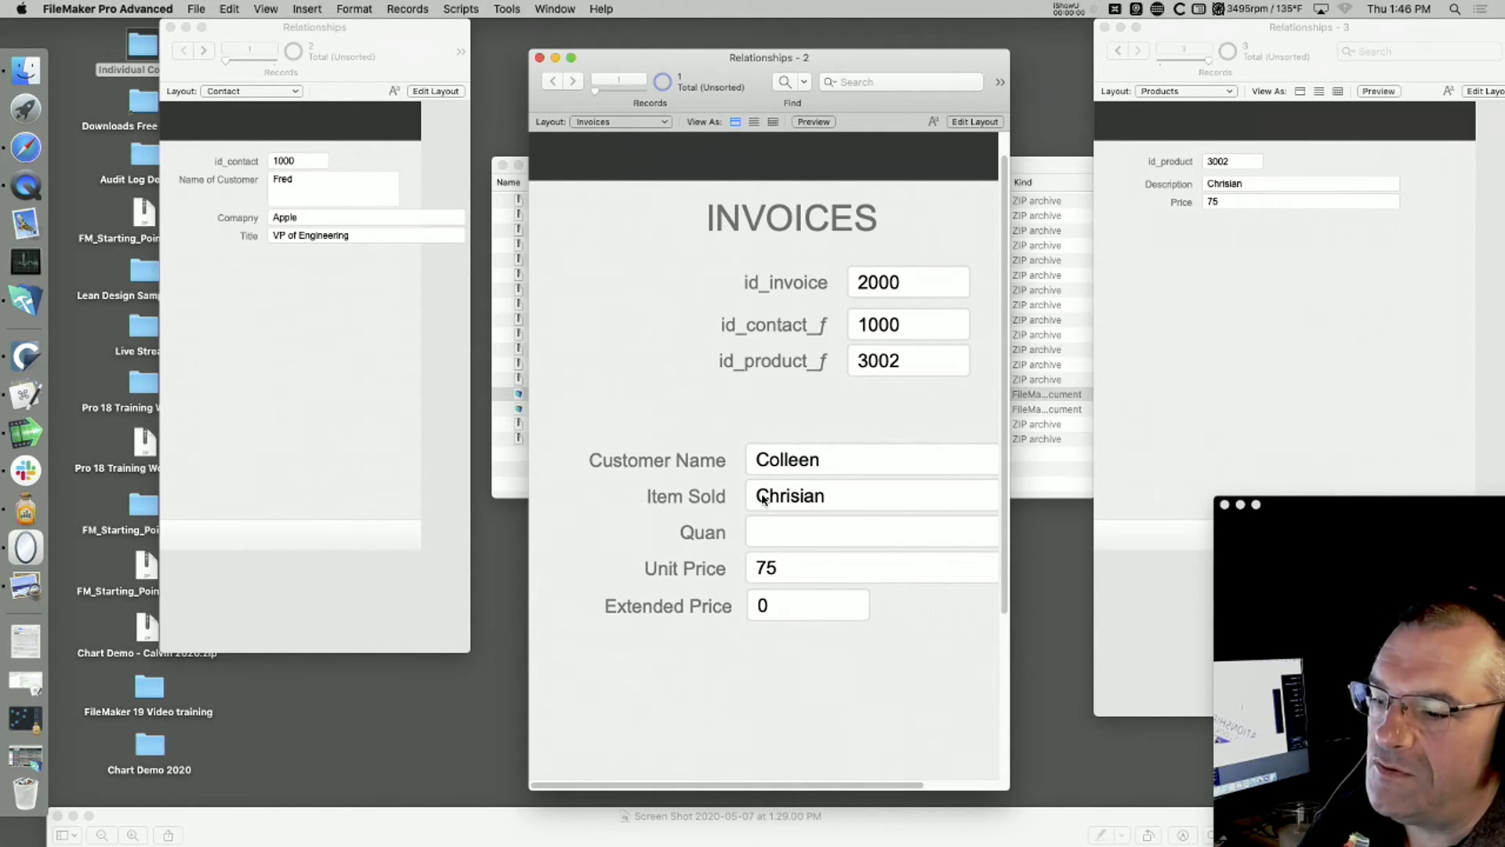
Step: In product 3002's record, append "FileMaker Person" to the Description and correct the misspelled first word
{"action": "left_click", "coordinate": [1250, 185]}
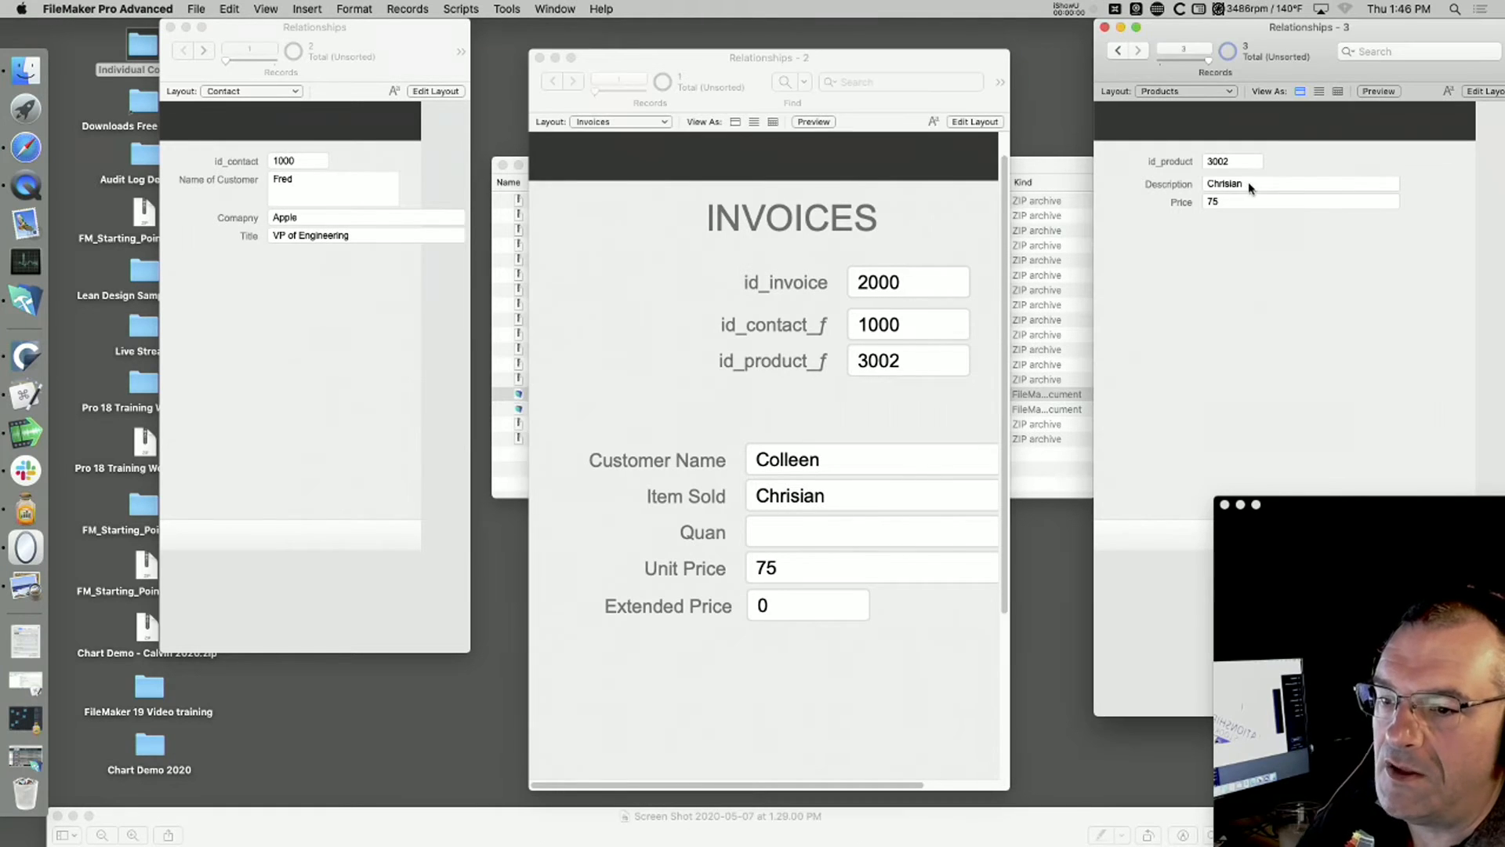
{"action": "left_click", "coordinate": [1251, 184]}
{"action": "type", "text": "FileMaker"}
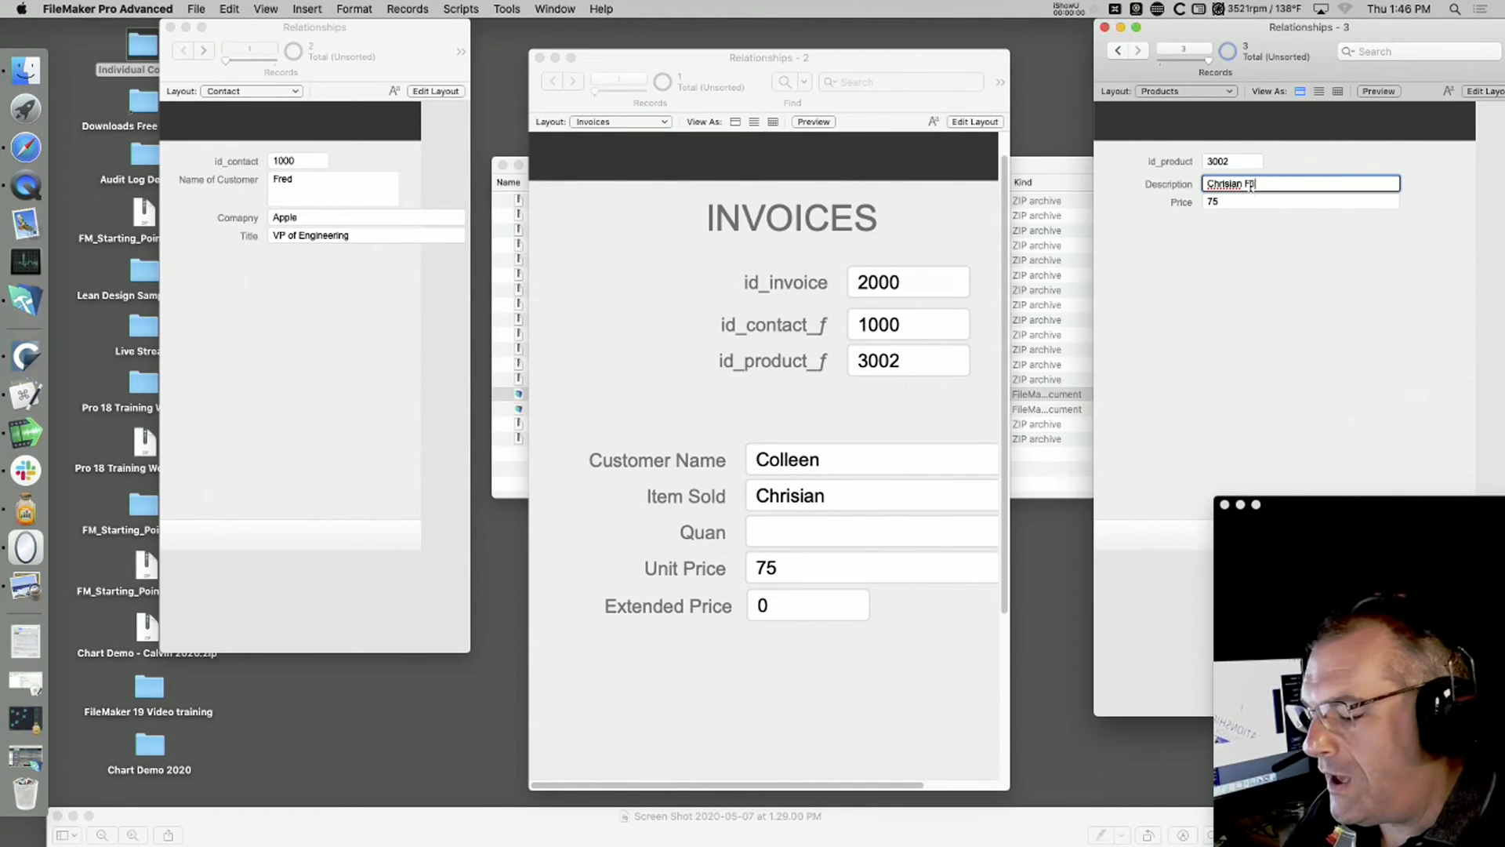
{"action": "key", "text": "BackSpace"}
{"action": "key", "text": "BackSpace"}
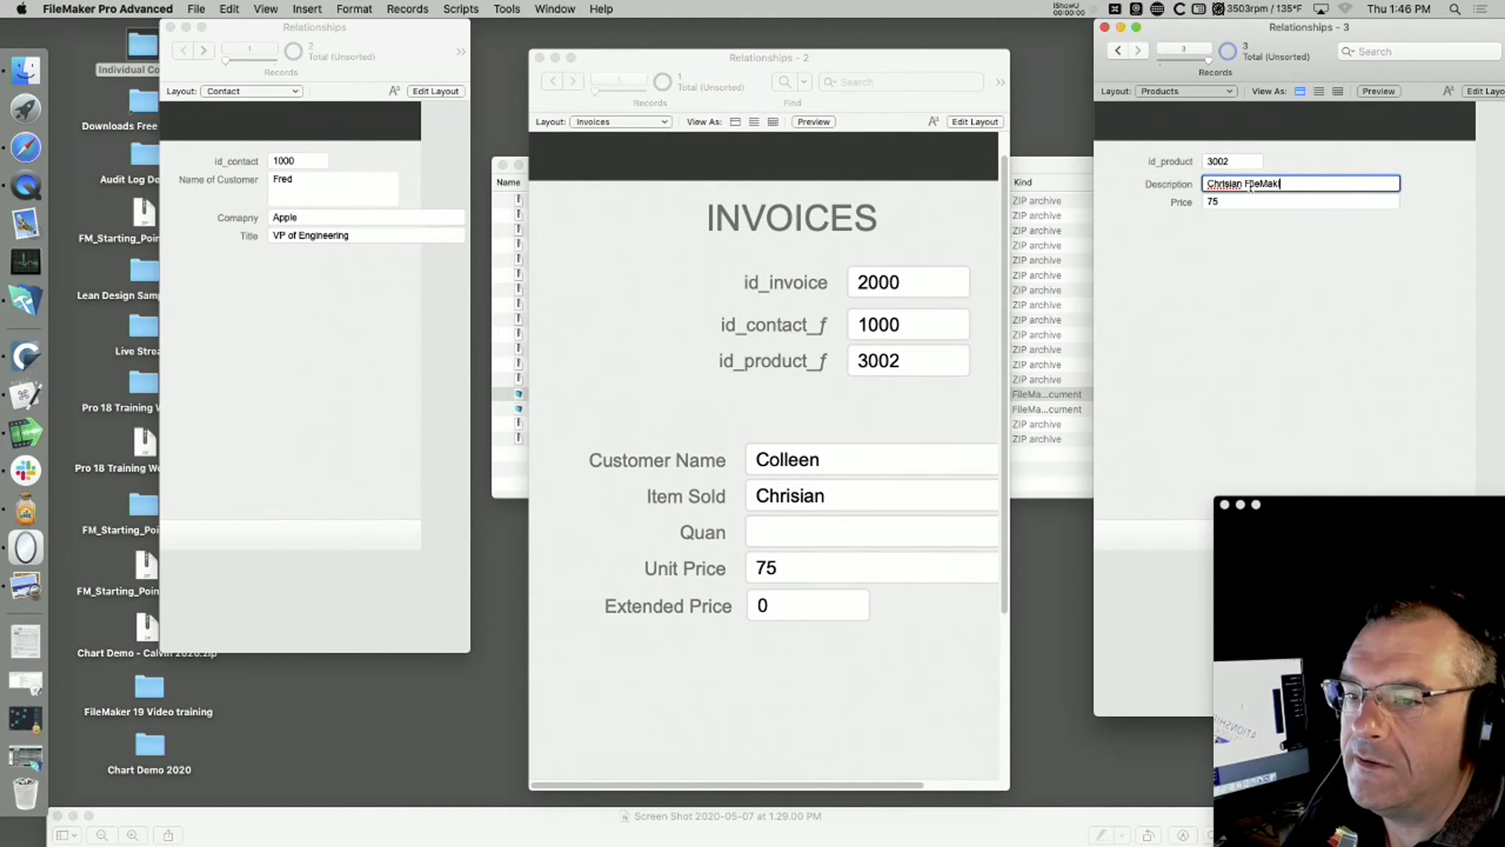
{"action": "type", "text": "Person"}
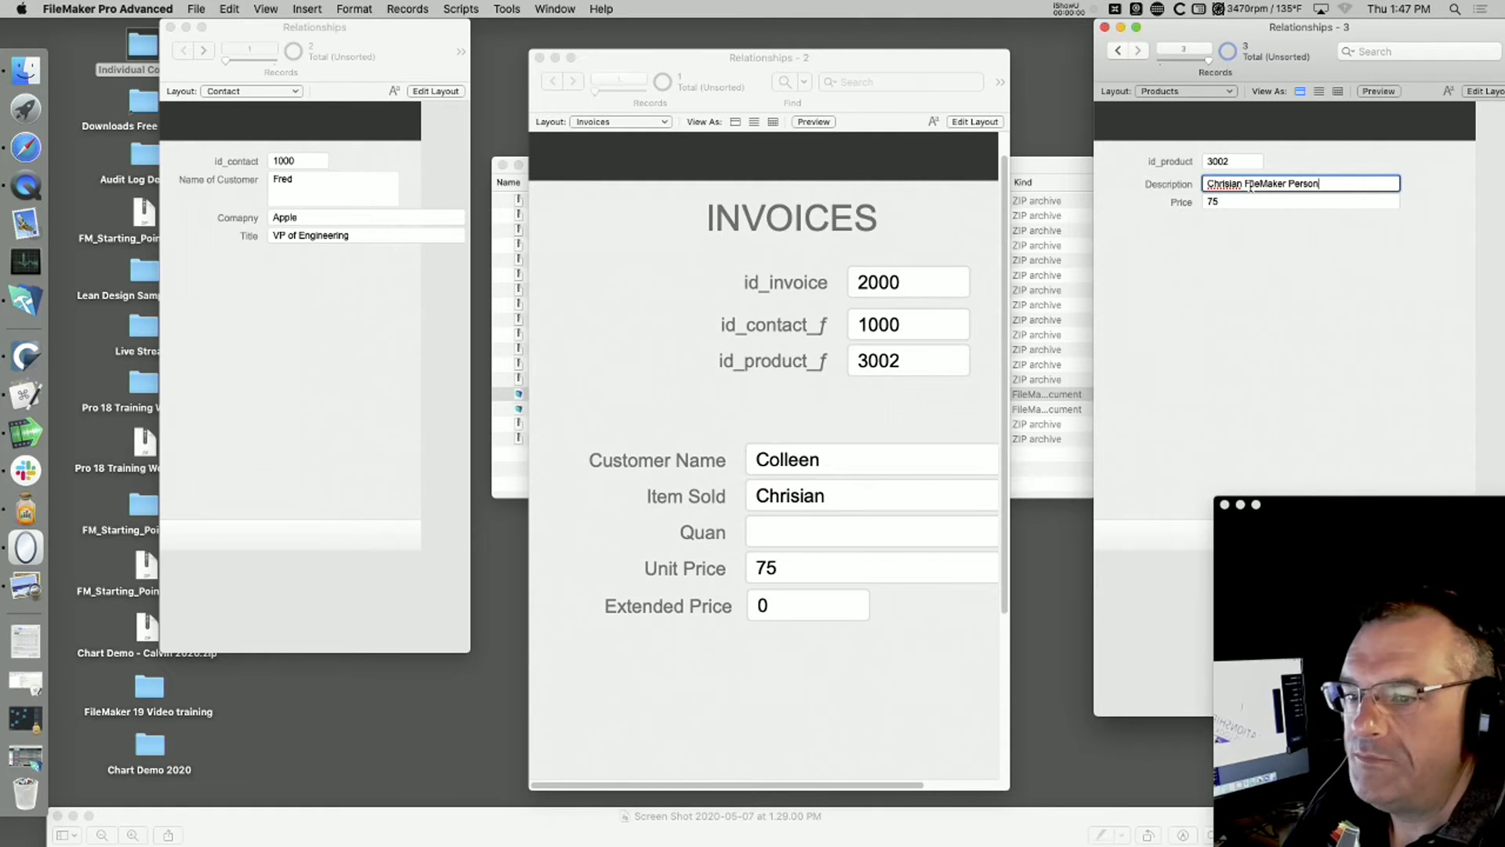
{"action": "right_click", "coordinate": [1209, 181]}
{"action": "mouse_move", "coordinate": [1348, 189]}
{"action": "left_click", "coordinate": [1407, 189]}
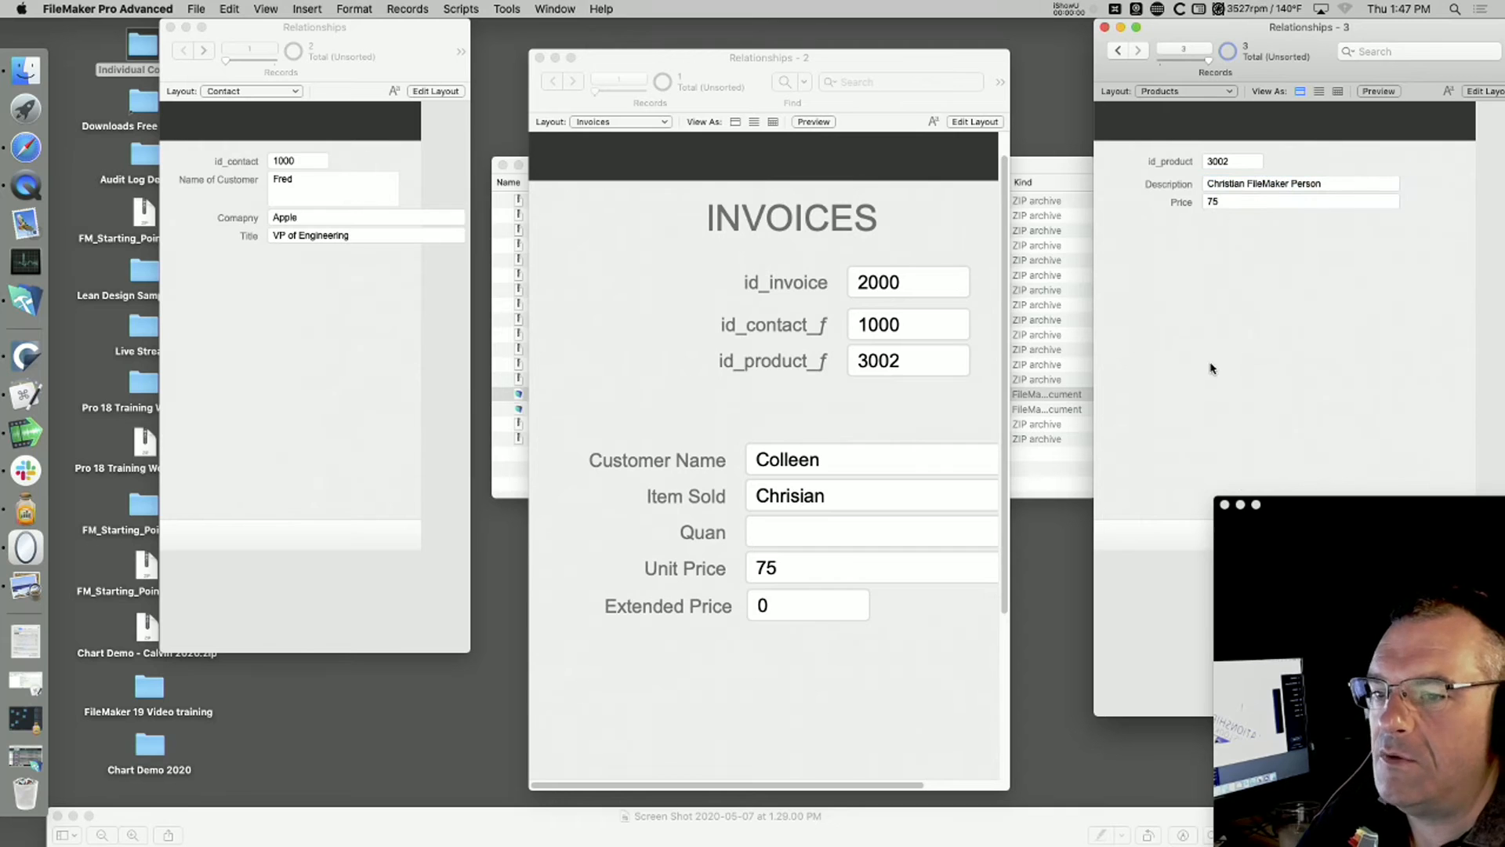
Step: Enter 3002 again as the invoice's product ID so that Item Sold looks up the edited description
{"action": "left_click", "coordinate": [784, 494]}
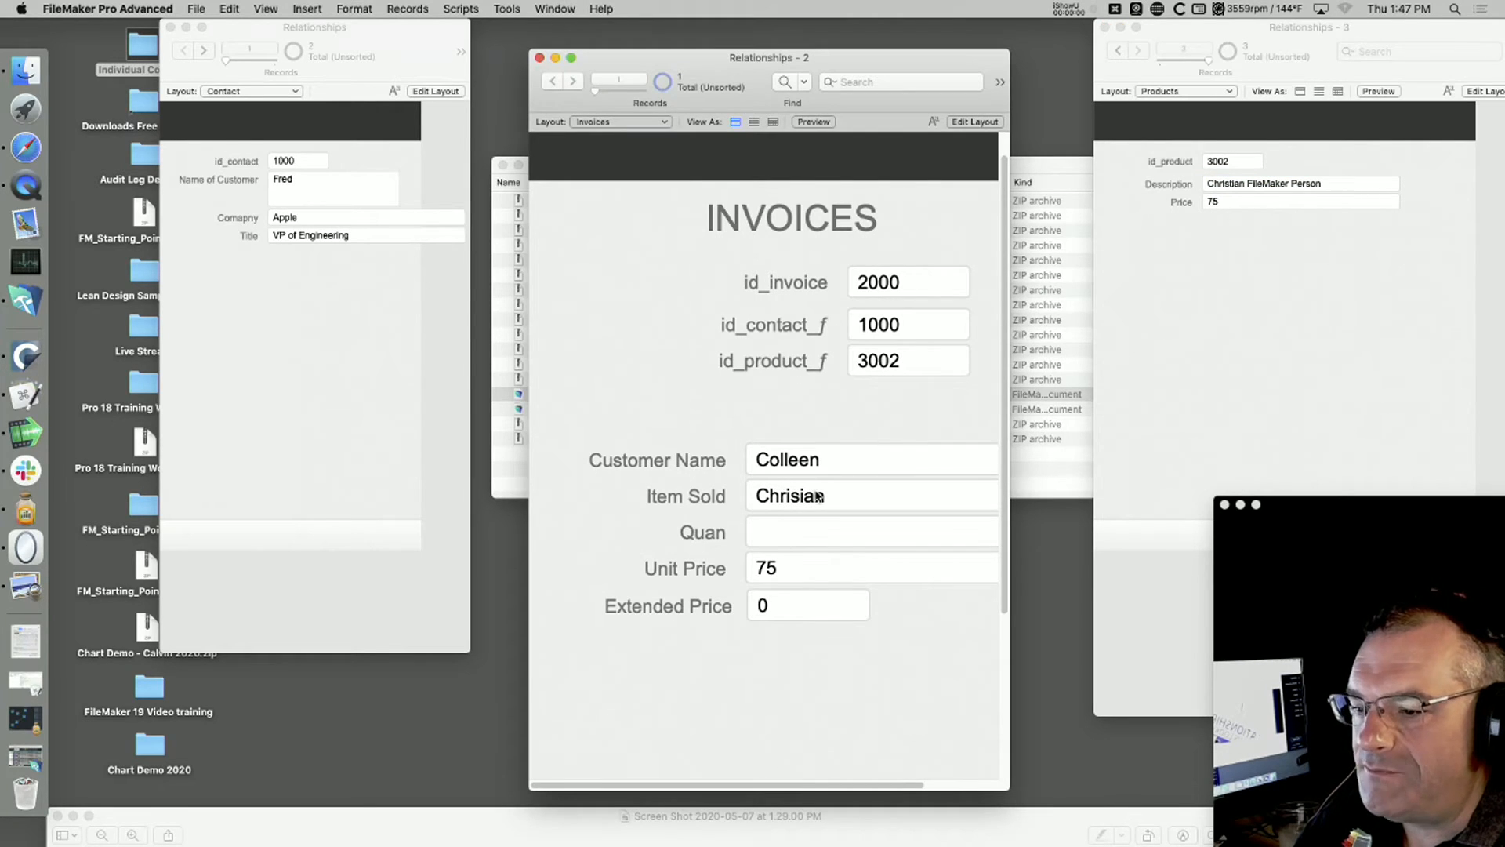
{"action": "left_click", "coordinate": [902, 355]}
{"action": "key", "text": "BackSpace"}
{"action": "type", "text": "2"}
{"action": "left_click", "coordinate": [904, 392]}
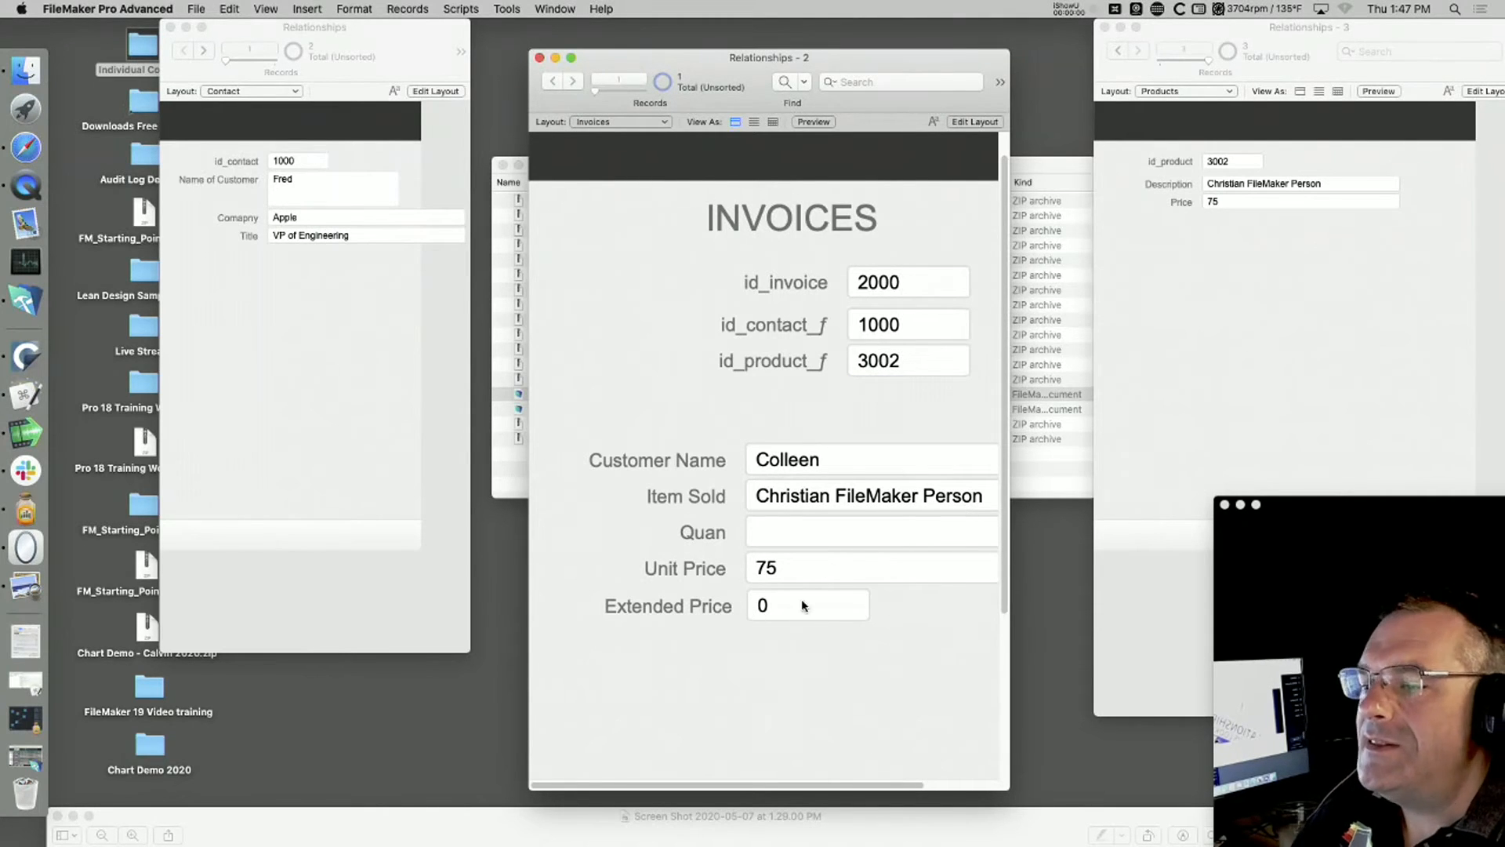
Step: Set the invoice's Quan to 5 and commit the record
{"action": "left_click", "coordinate": [796, 536]}
{"action": "type", "text": "5"}
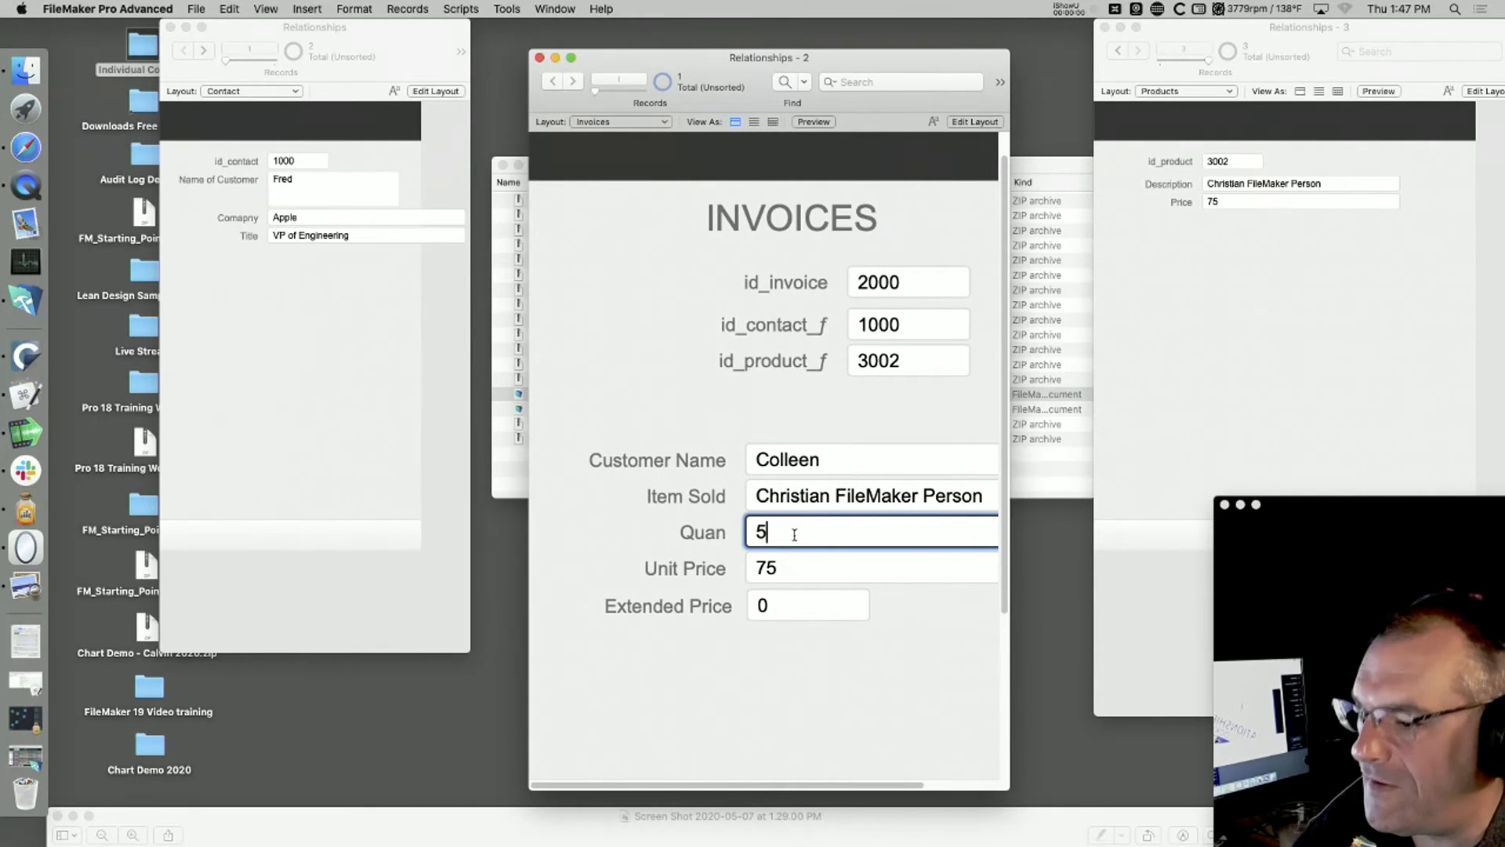
{"action": "left_click", "coordinate": [805, 699]}
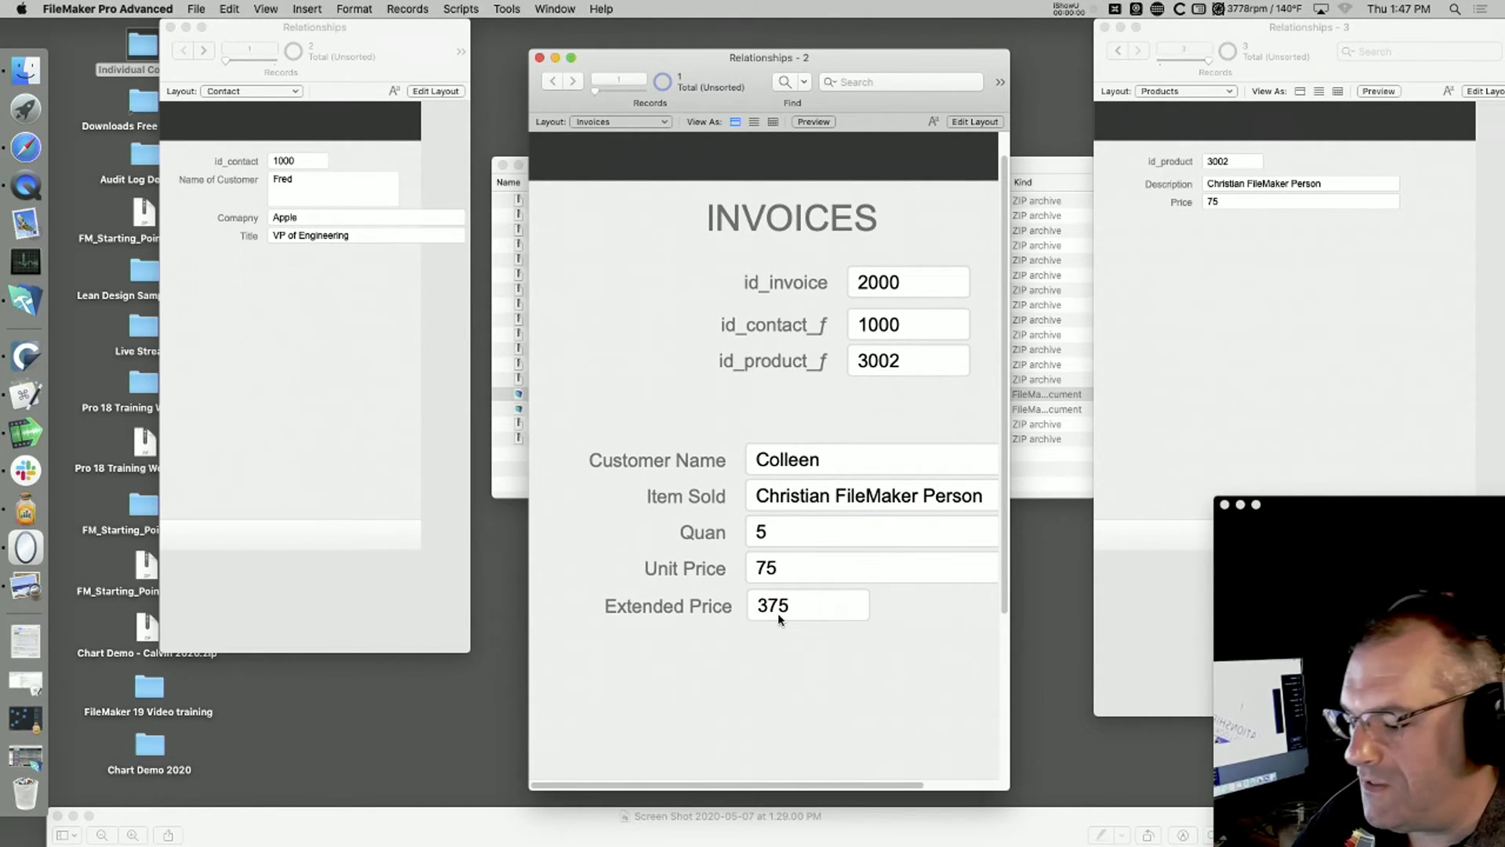
Step: On the Invoices layout, format the Unit Price and Extended Price fields together as Currency
{"action": "key", "text": "super+l"}
{"action": "left_click", "coordinate": [829, 613]}
{"action": "left_click", "coordinate": [801, 564]}
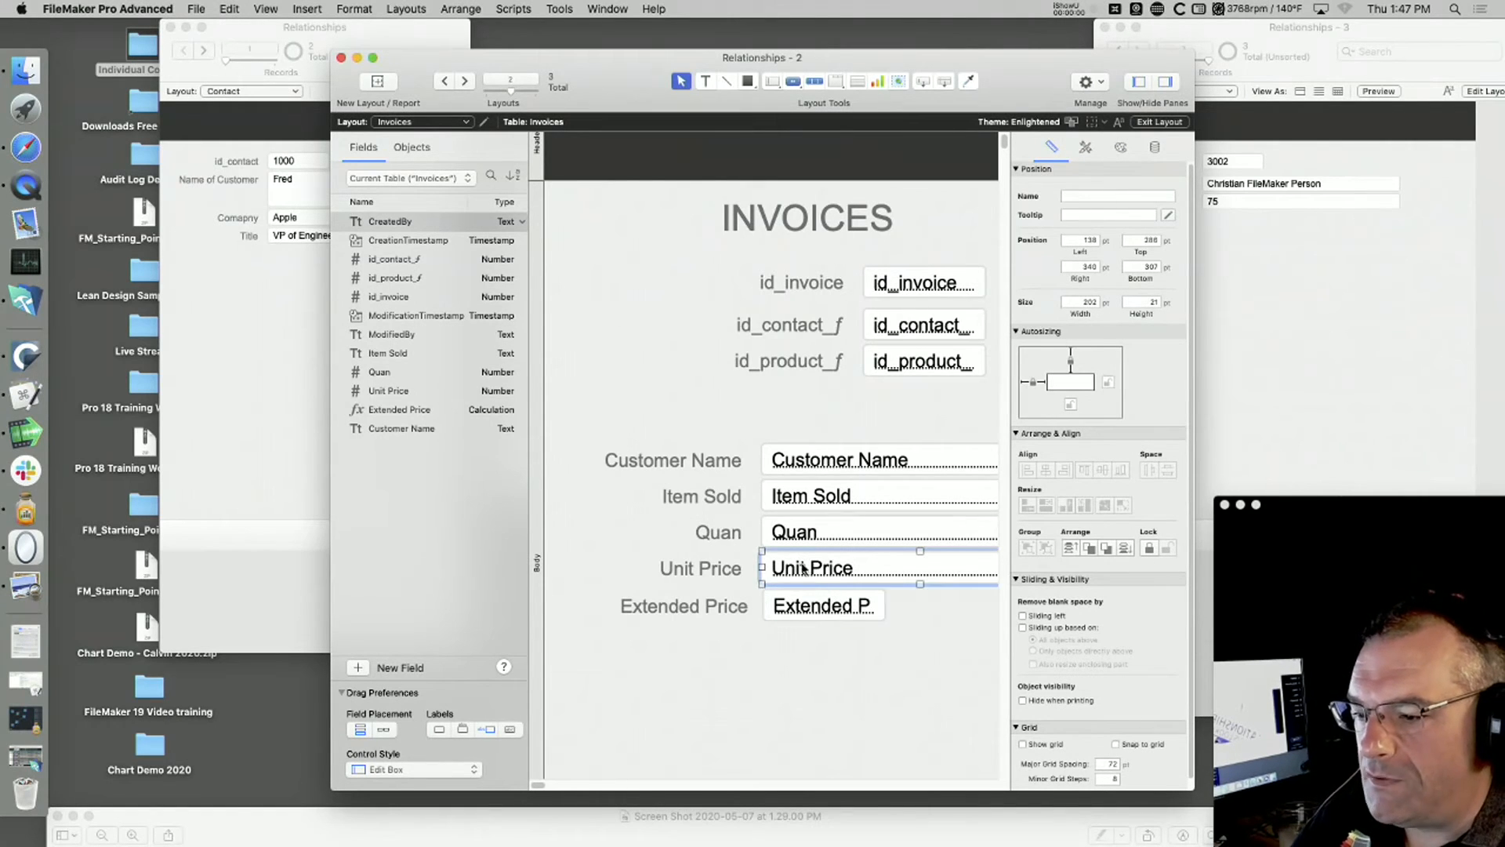
{"action": "left_click", "coordinate": [807, 613], "text": "shift"}
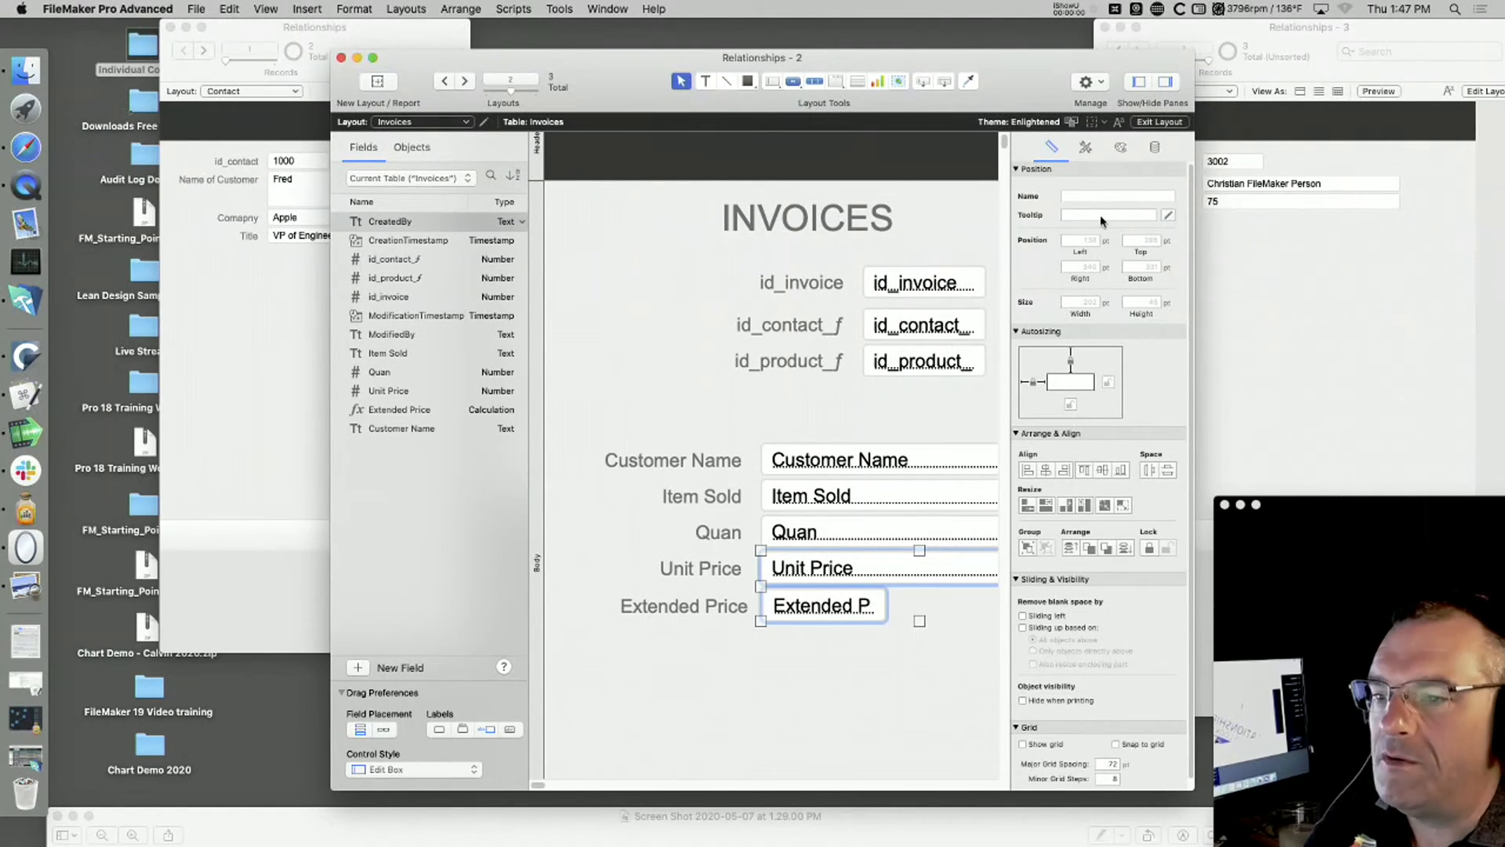
{"action": "left_click", "coordinate": [1155, 149]}
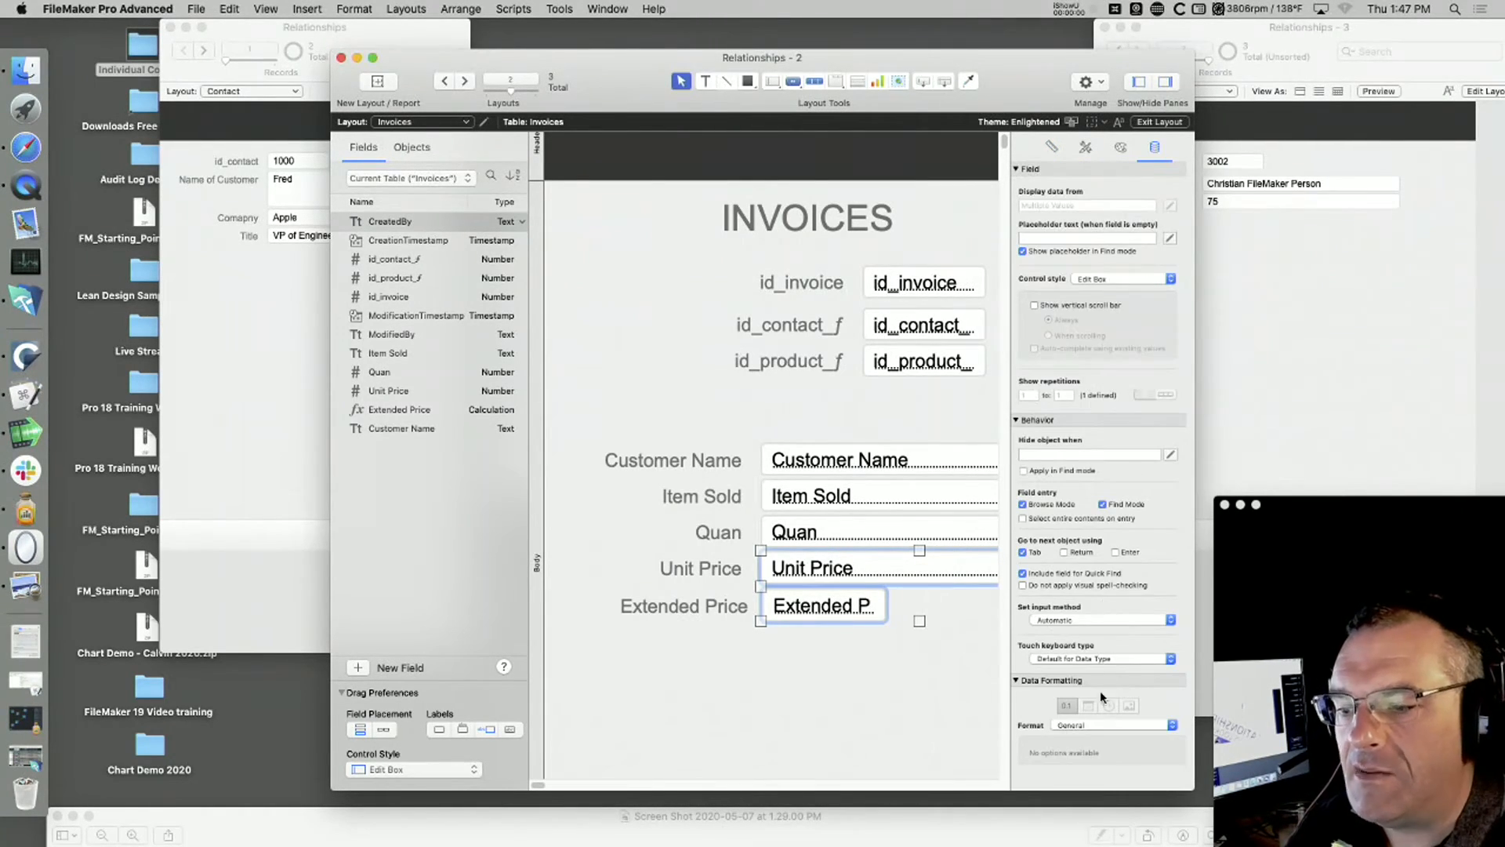
{"action": "left_click", "coordinate": [1099, 725]}
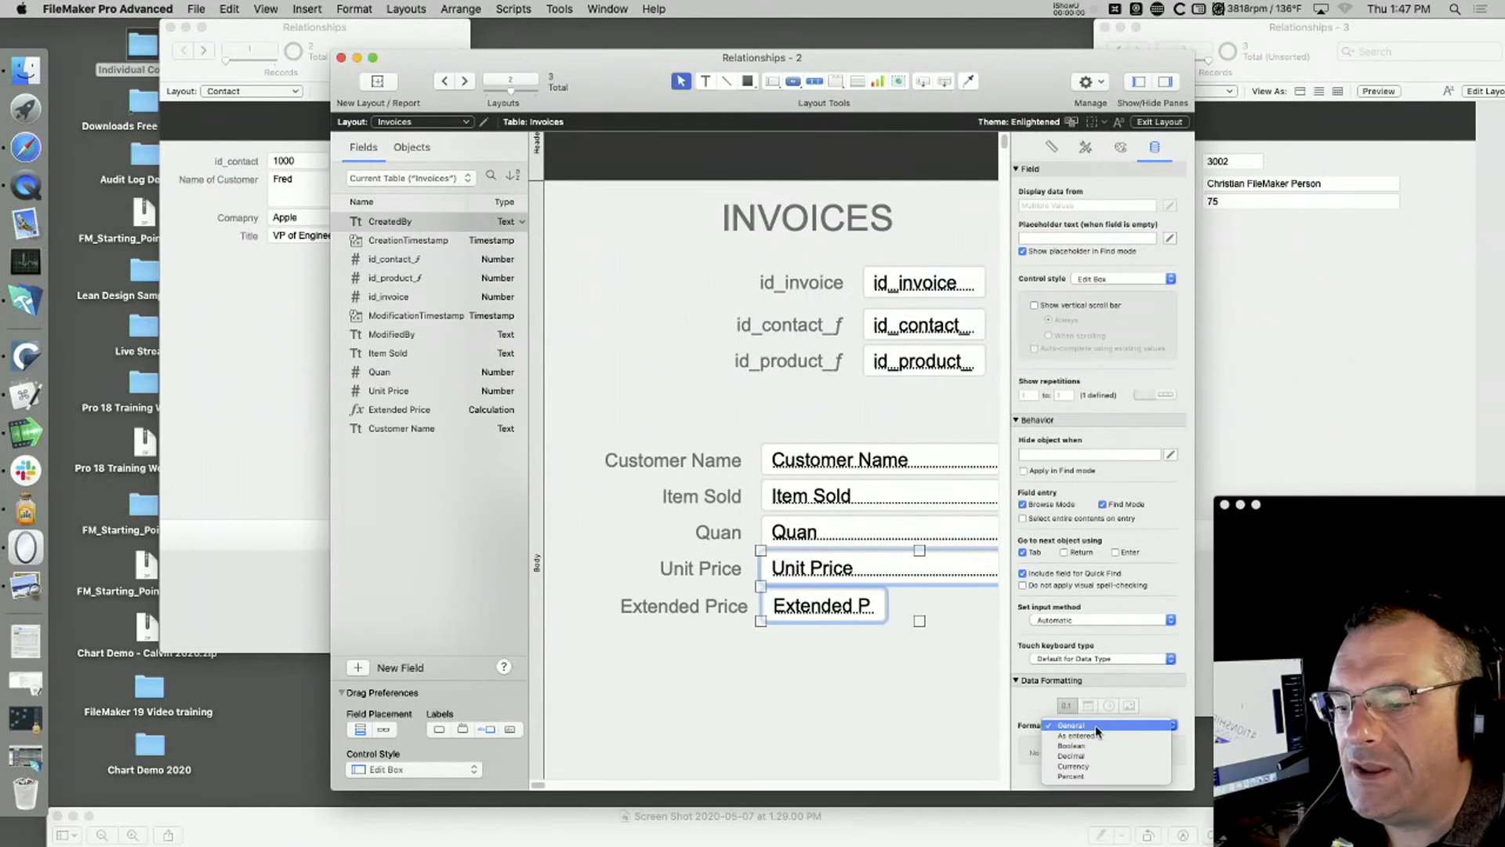
{"action": "left_click", "coordinate": [1102, 765]}
Step: Give both price fields a fixed number of 0 decimals and a thousands separator, and return to Browse mode
{"action": "scroll", "coordinate": [1102, 753], "scroll_direction": "down", "scroll_amount": 5}
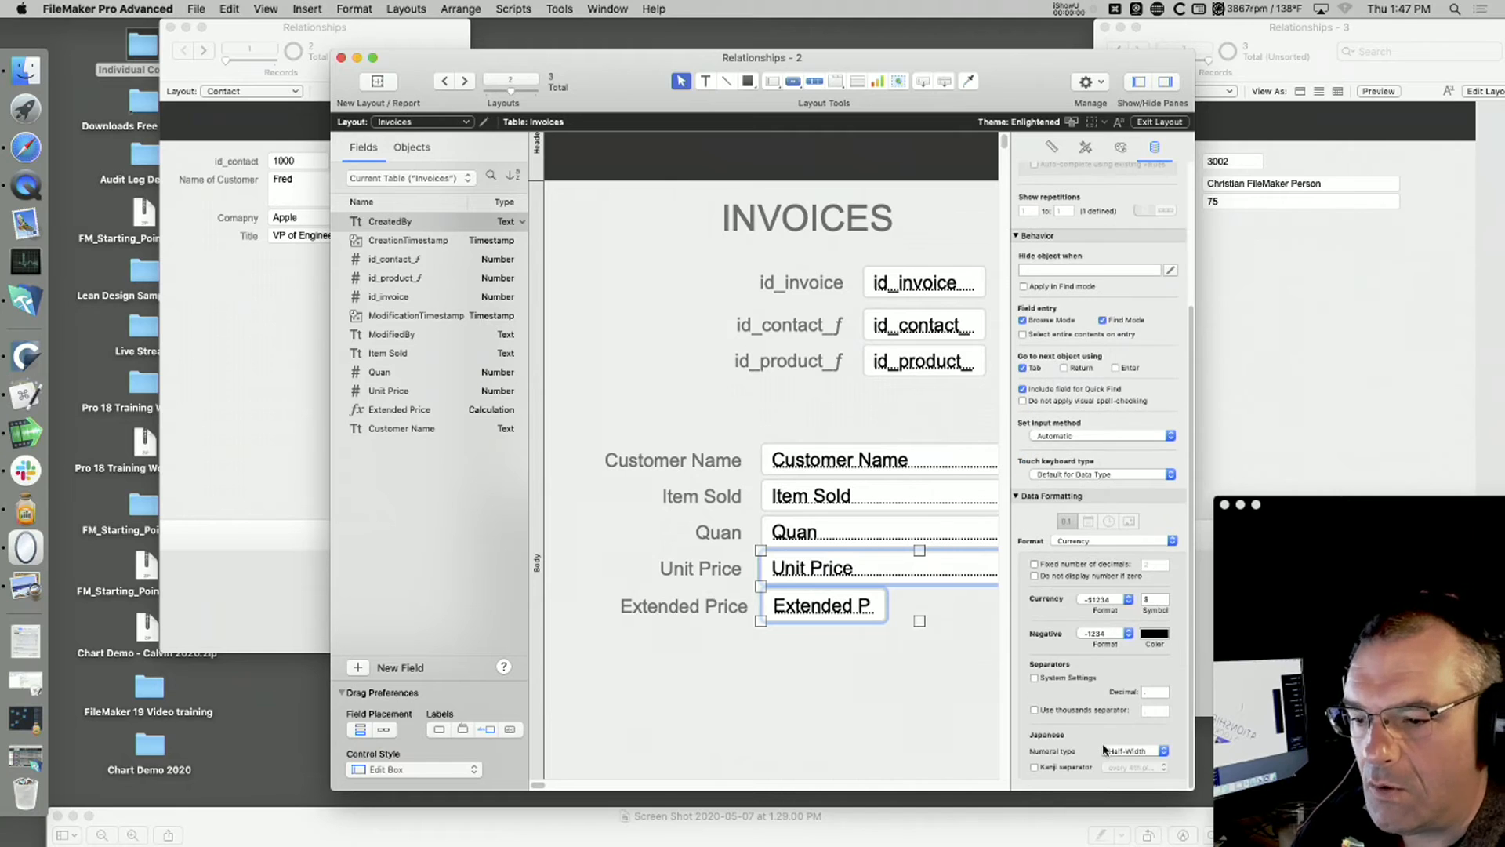
{"action": "left_click", "coordinate": [1044, 566]}
{"action": "left_click", "coordinate": [1161, 564]}
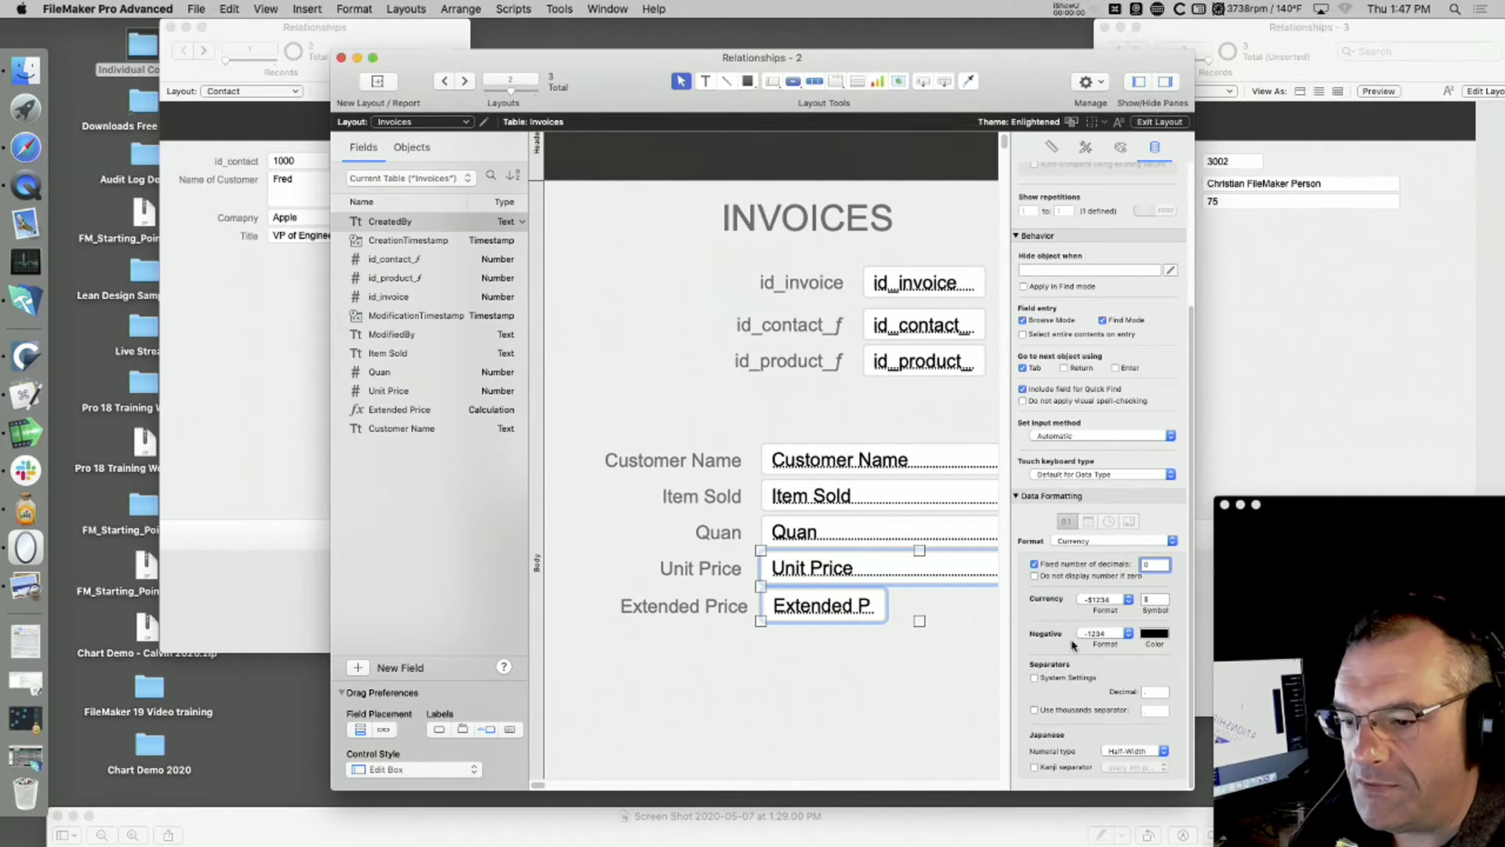
{"action": "left_click", "coordinate": [1041, 710]}
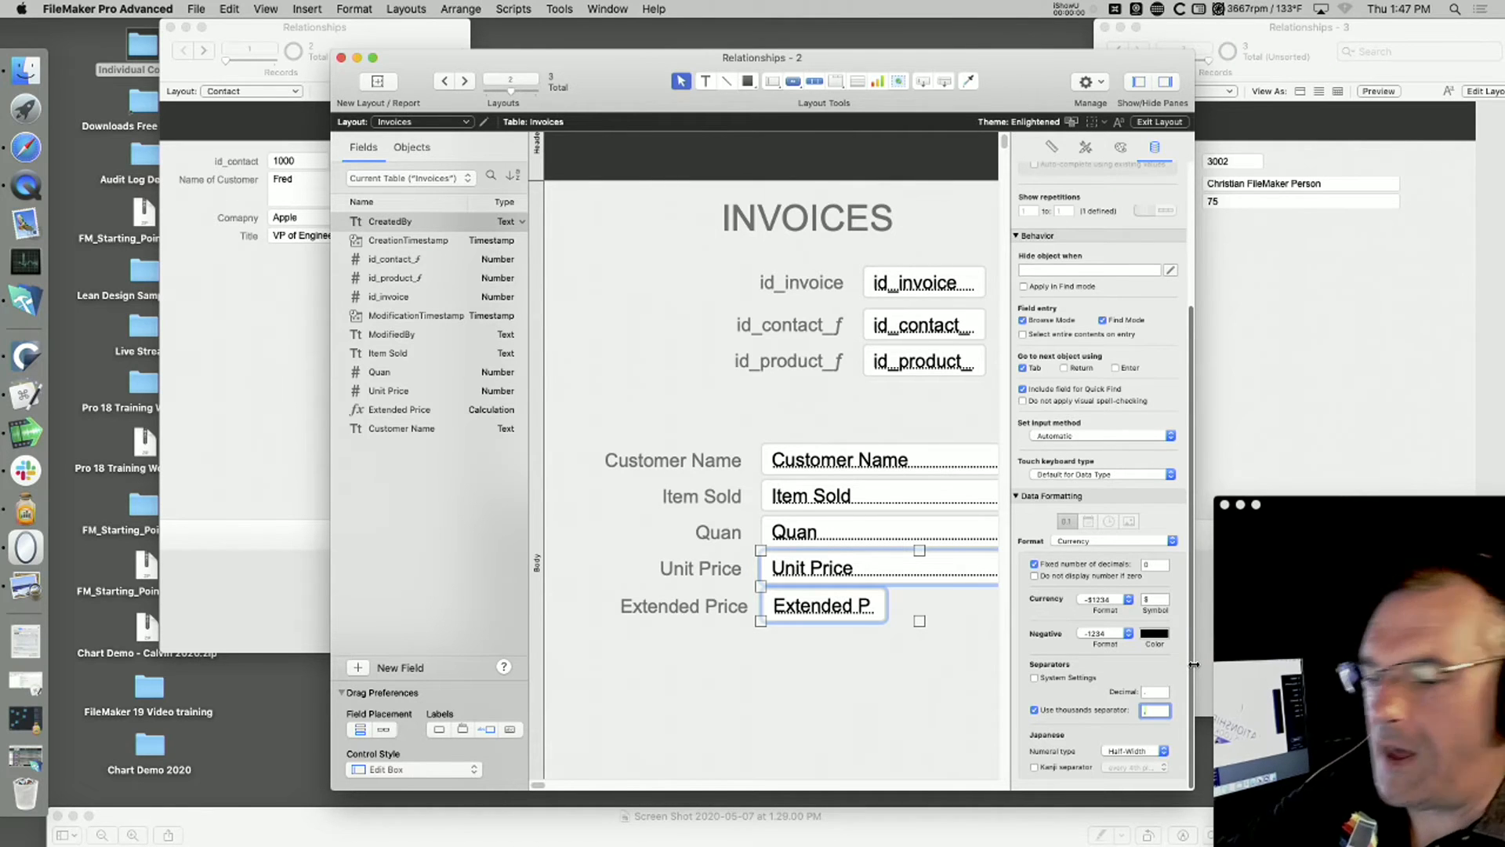
{"action": "left_click", "coordinate": [857, 688]}
{"action": "key", "text": "super+b"}
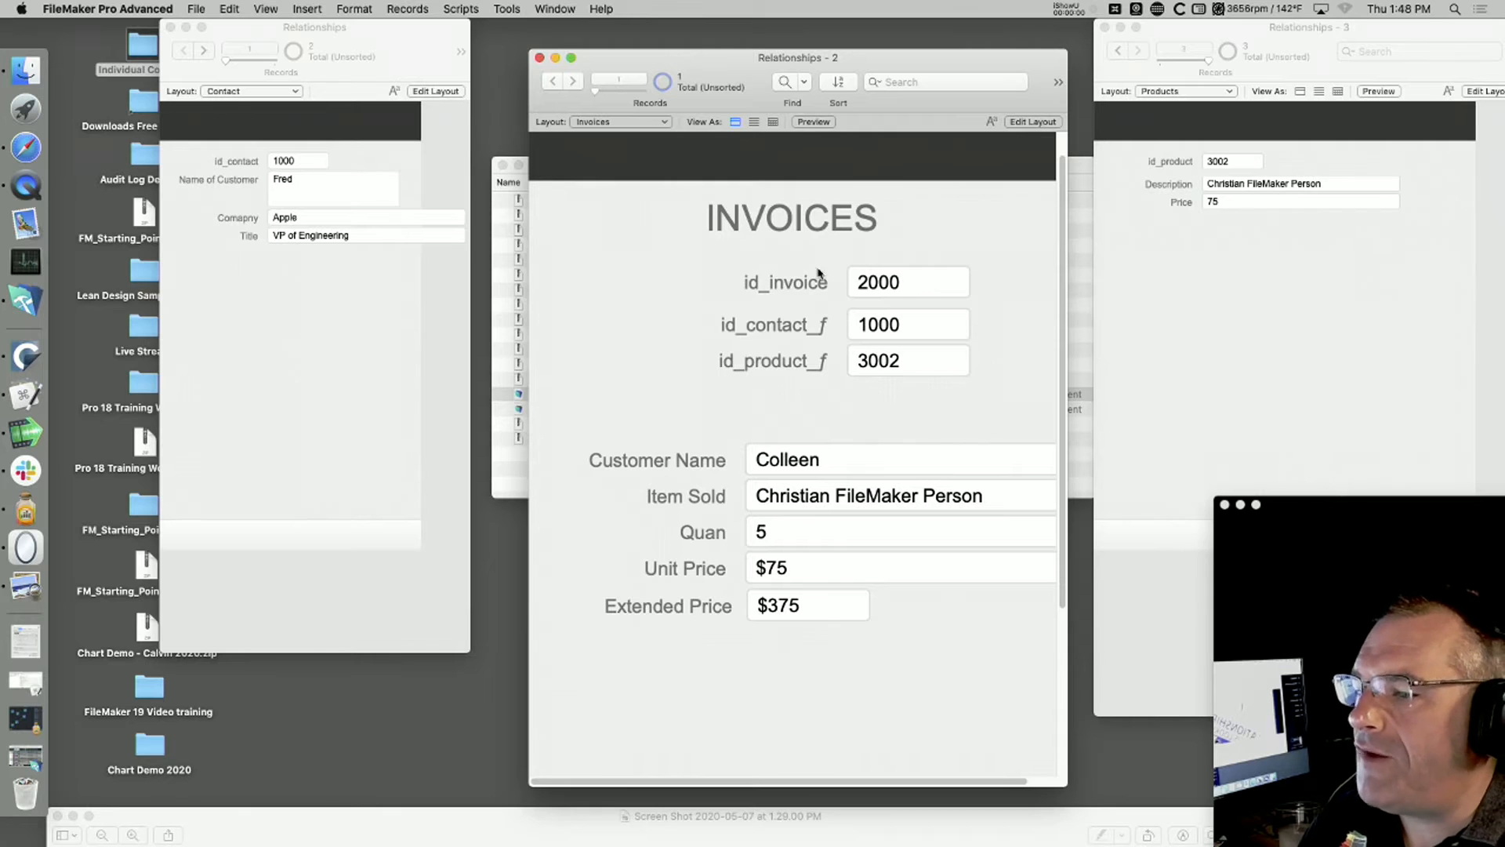
Step: Set the Price of product 3002 to 100 in the Products window and commit the record
{"action": "left_click", "coordinate": [1160, 229]}
{"action": "left_click", "coordinate": [1243, 205]}
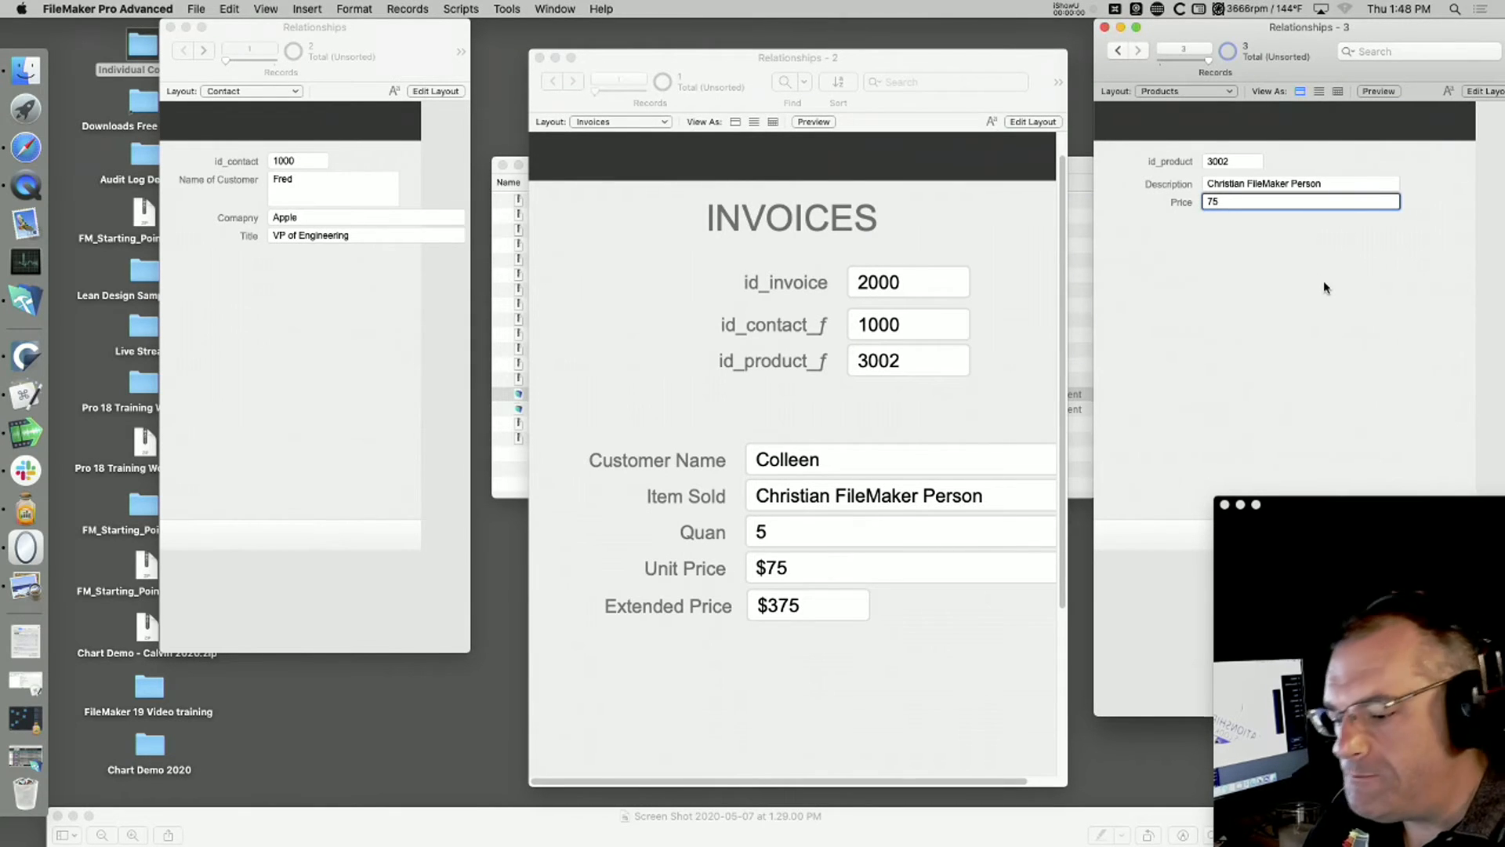
{"action": "type", "text": "100"}
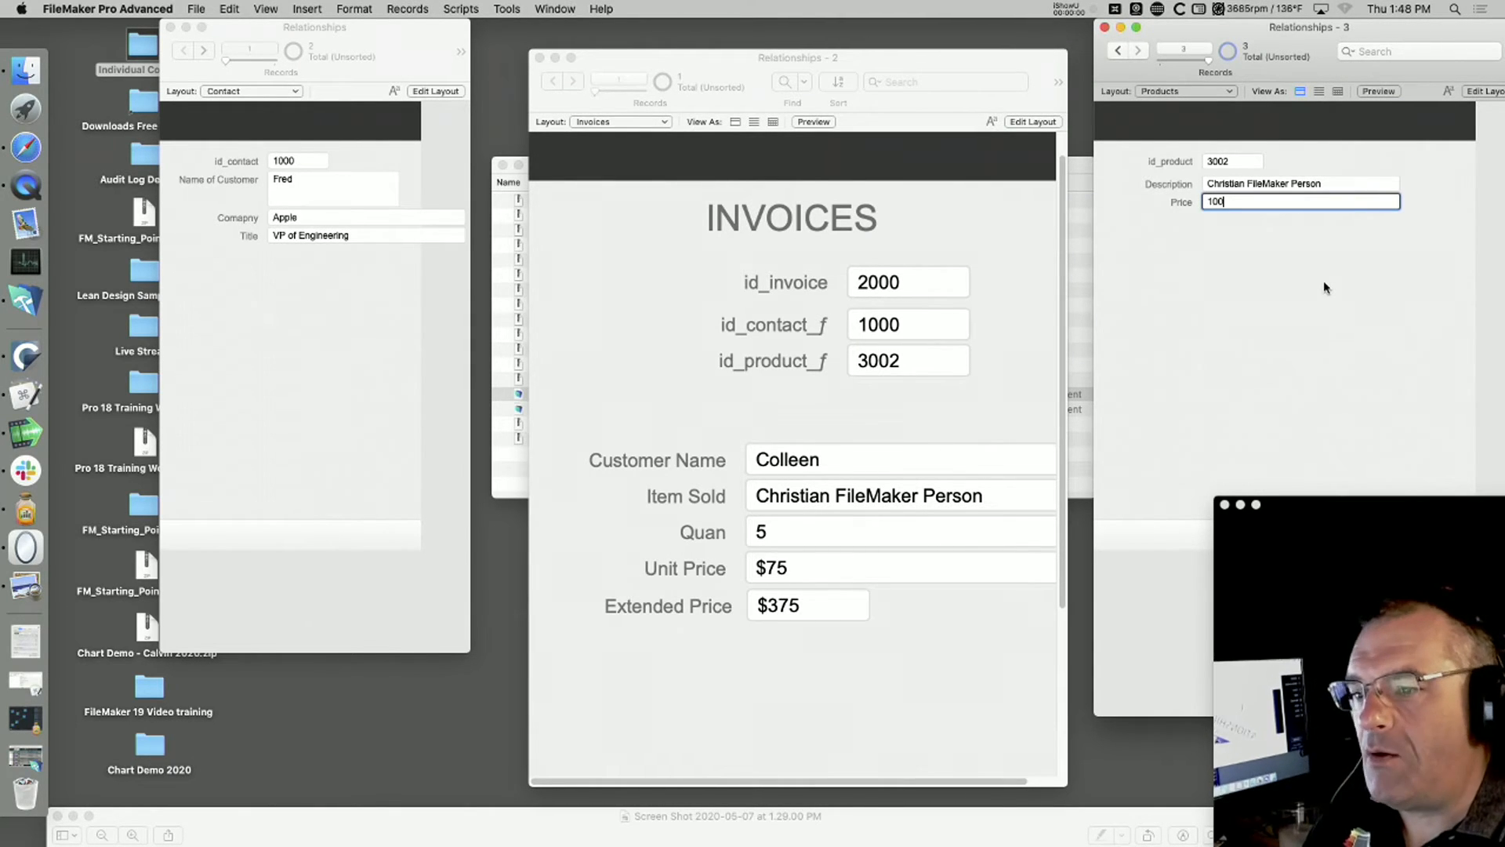
{"action": "left_click", "coordinate": [1235, 387]}
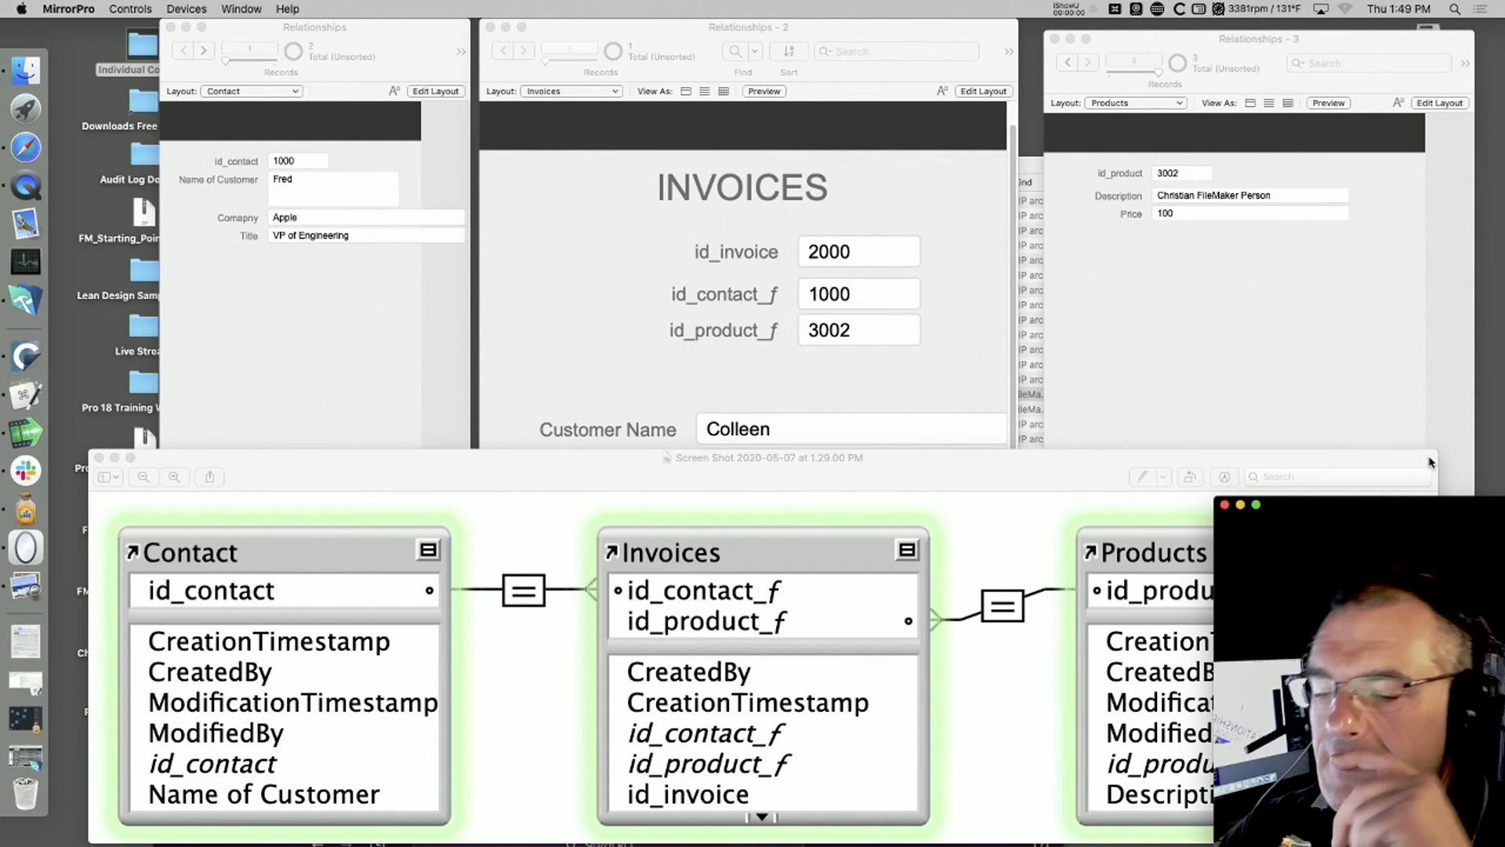
Step: Bring the Contact and Invoices windows in front of the relationship diagram, ending with Invoices active
{"action": "left_click", "coordinate": [1281, 393]}
{"action": "left_click", "coordinate": [954, 373]}
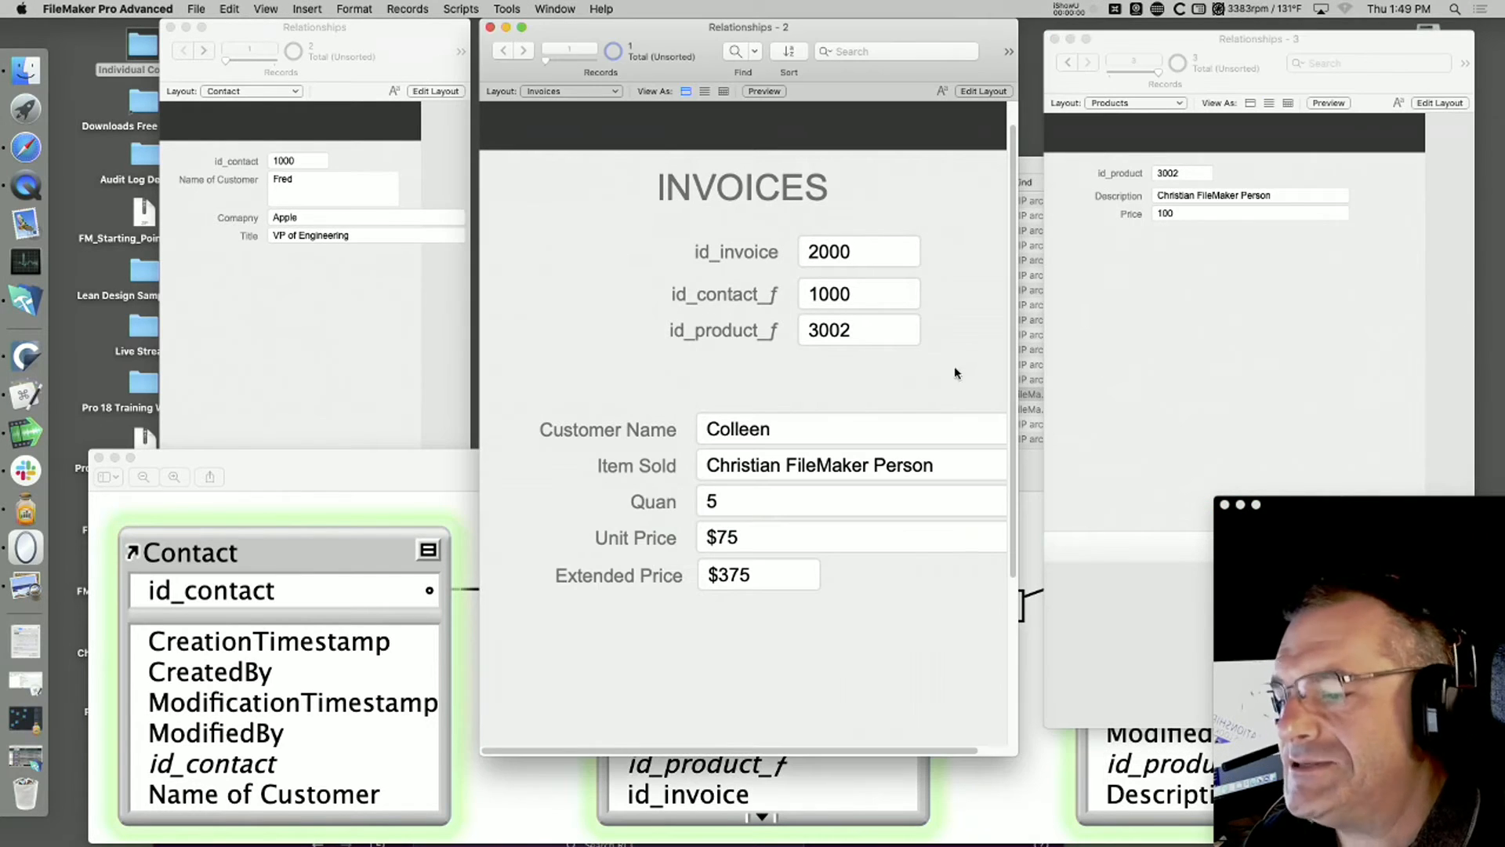
{"action": "left_click", "coordinate": [430, 369]}
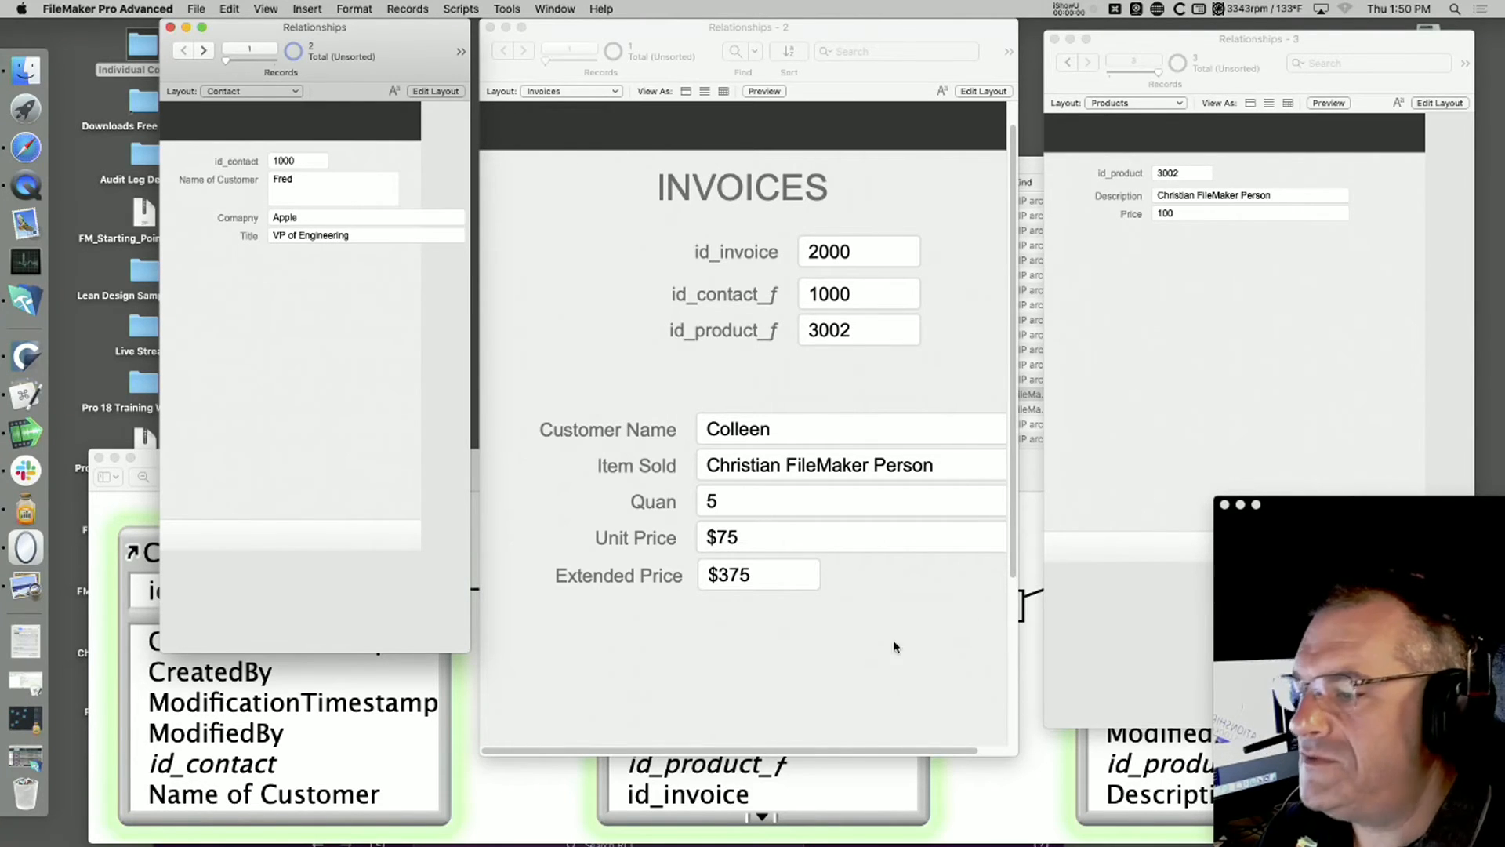
{"action": "left_click", "coordinate": [854, 649]}
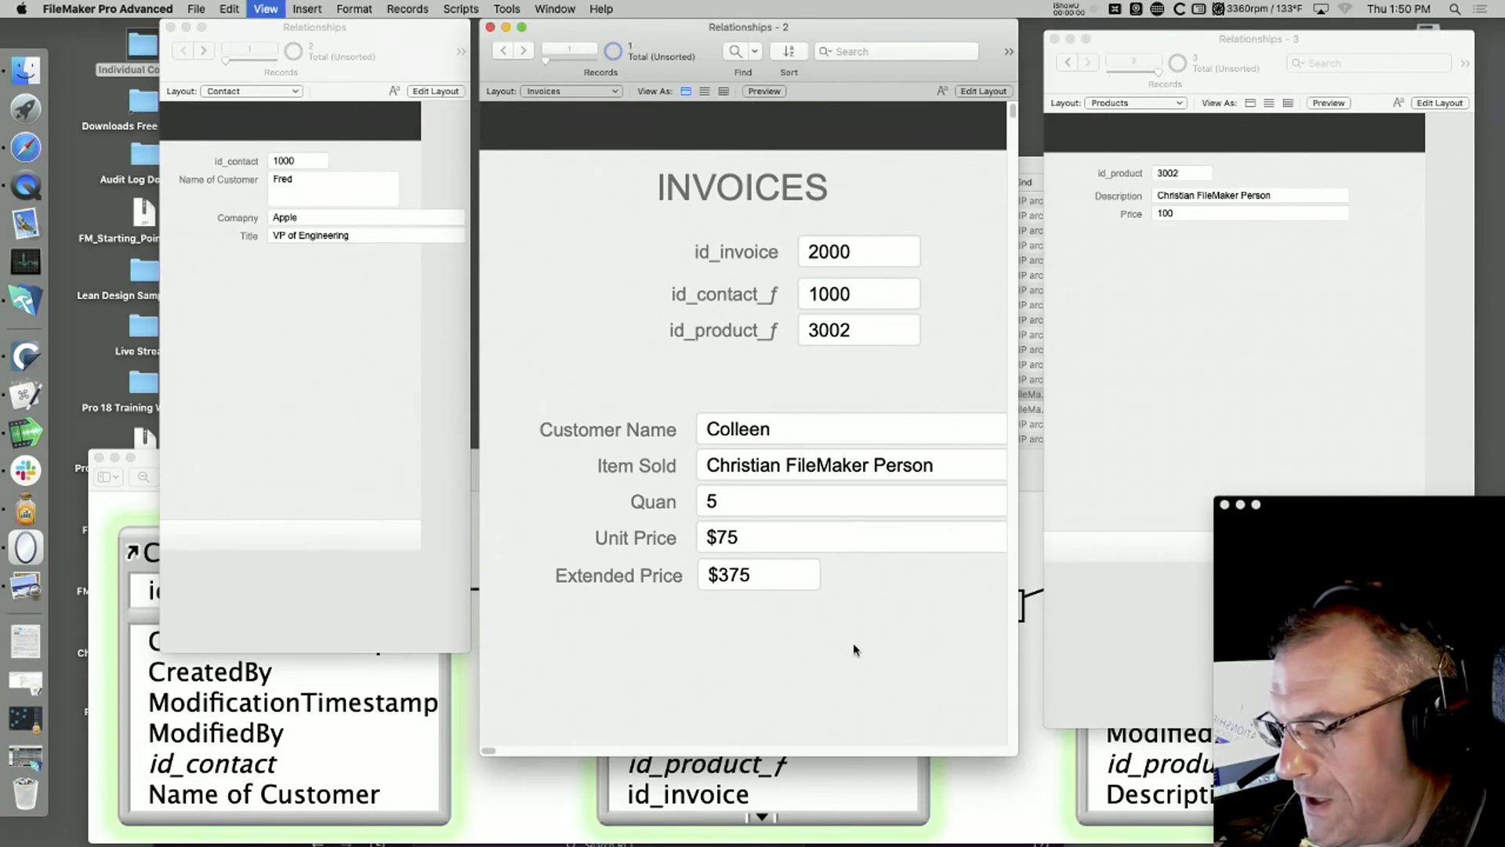
Step: Duplicate the Customer Name field above itself on the Invoices layout, showing Contact::Name of Customer, and return to Browse mode
{"action": "key", "text": "super+l"}
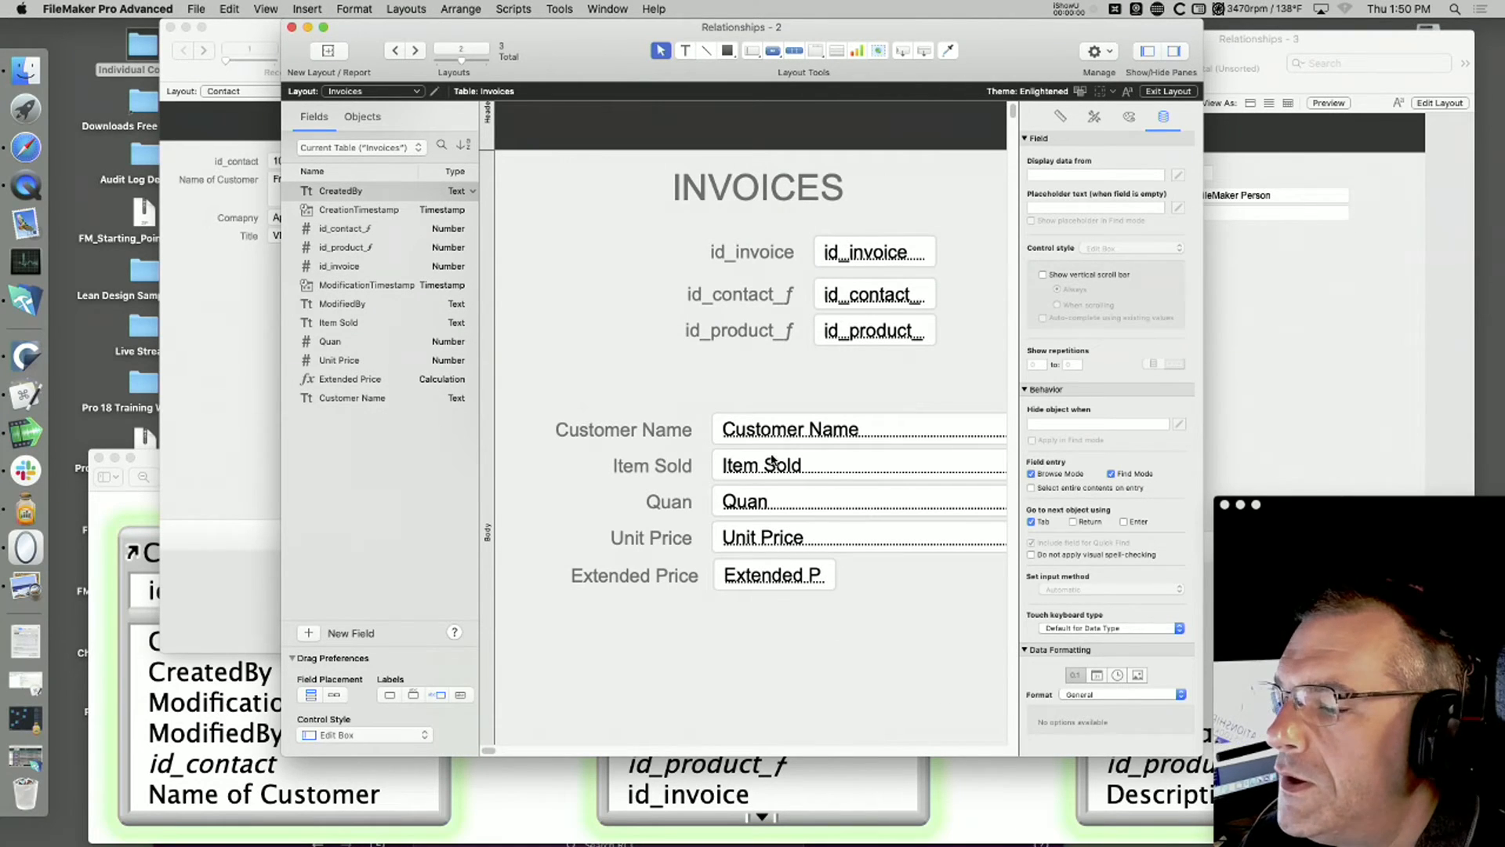
{"action": "left_click", "coordinate": [763, 430]}
{"action": "left_click_drag", "start_coordinate": [763, 430], "coordinate": [764, 382]}
{"action": "left_click", "coordinate": [503, 184]}
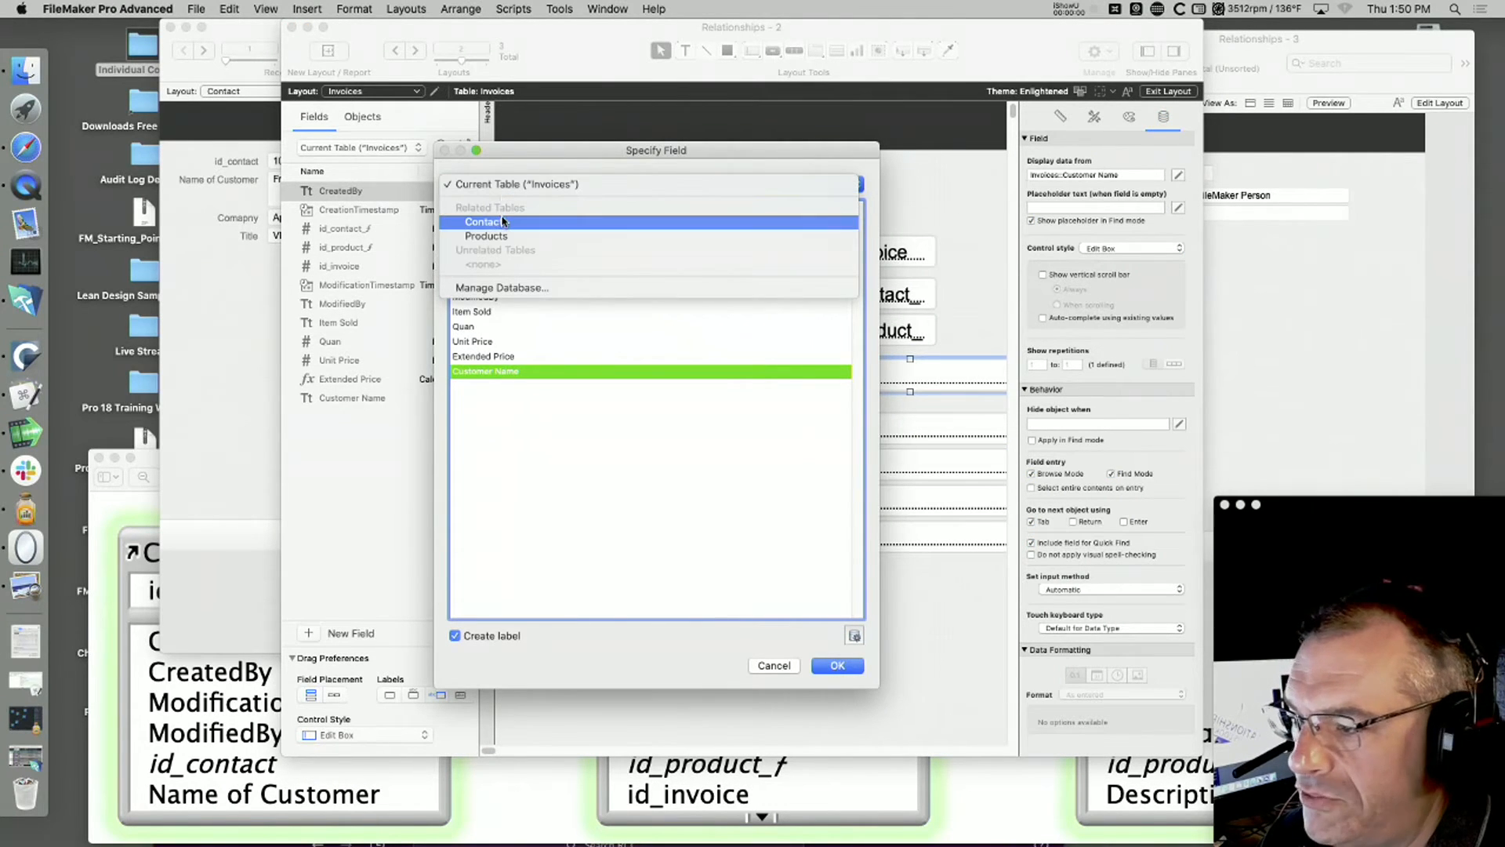
{"action": "left_click", "coordinate": [502, 223]}
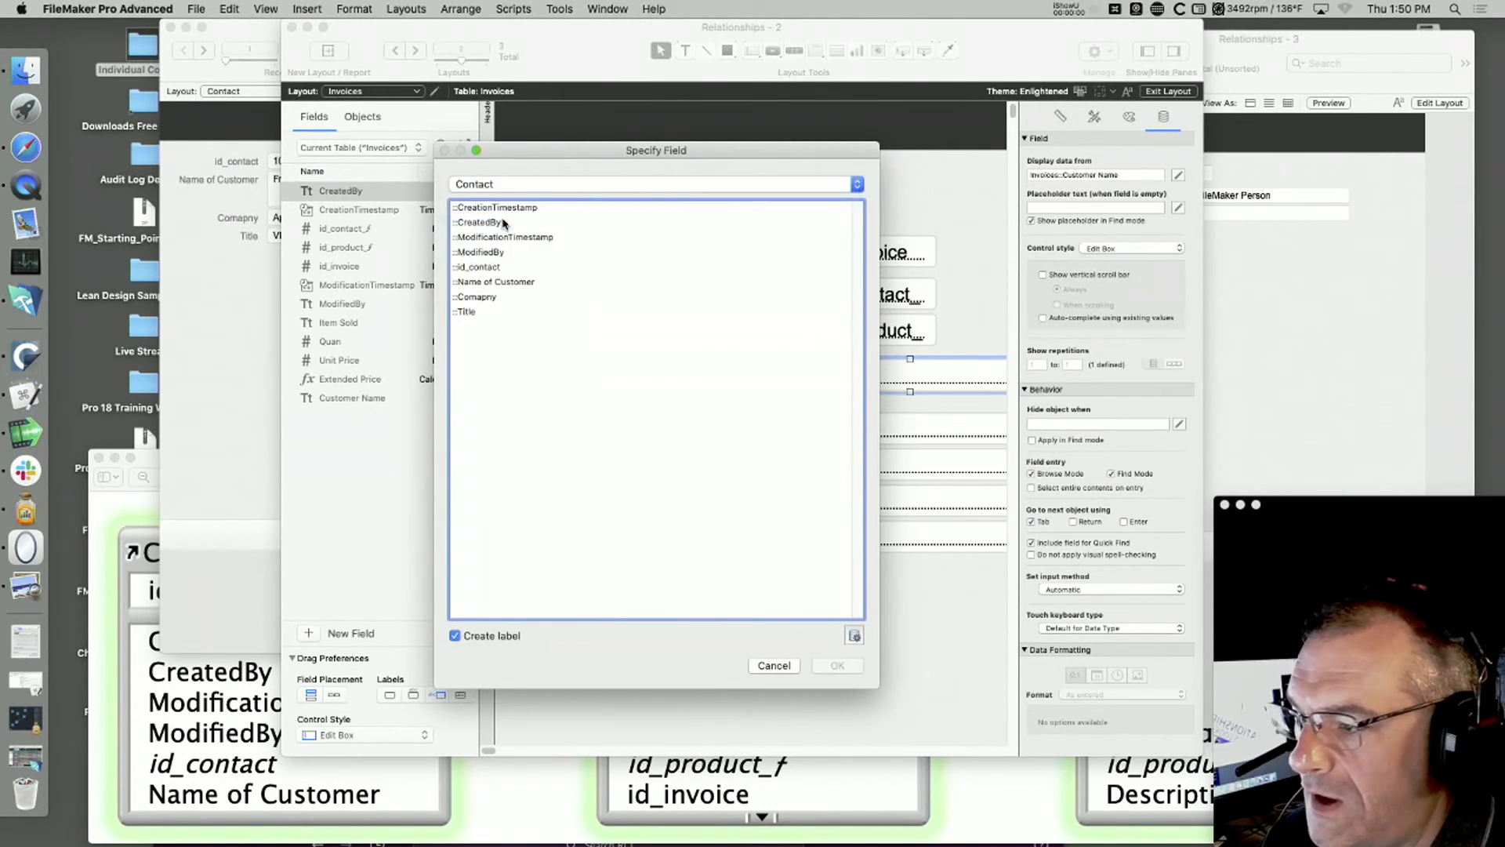
{"action": "left_click", "coordinate": [486, 283]}
{"action": "double_click", "coordinate": [486, 284]}
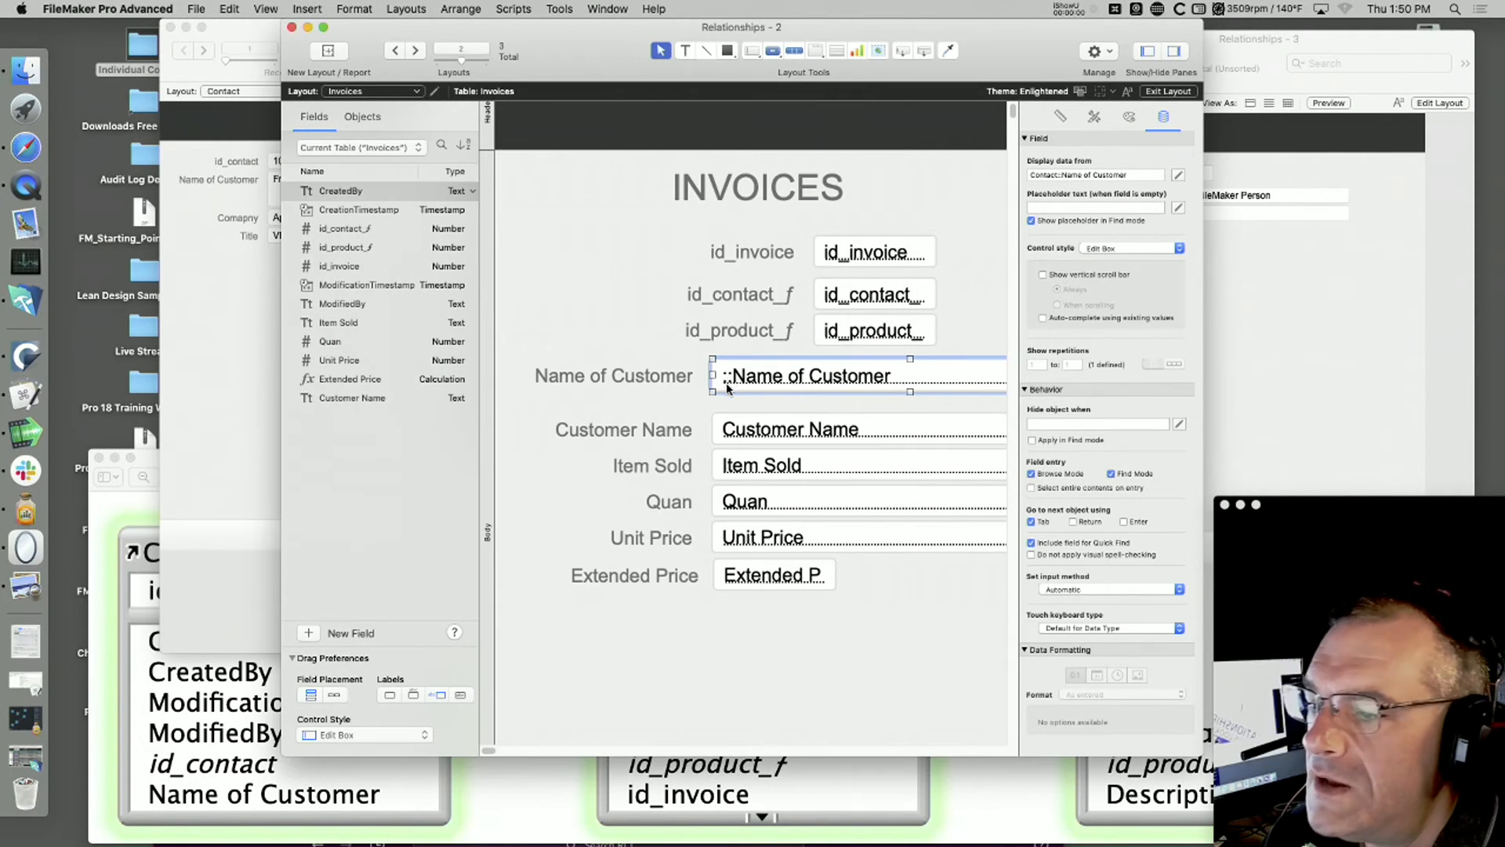
{"action": "key", "text": "super+b"}
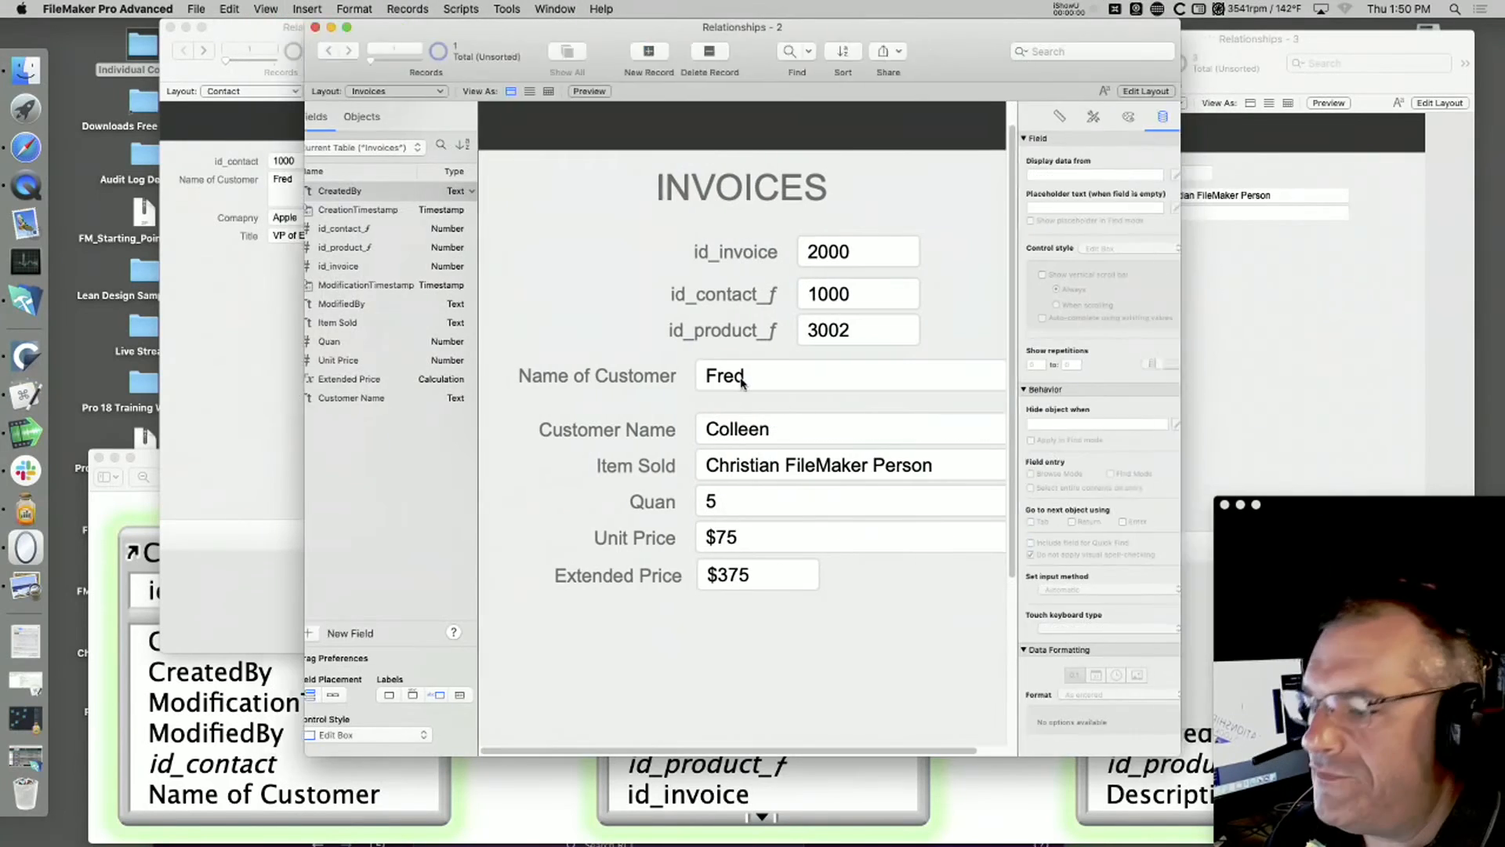
Step: Replace the name in contact 1000's Name of Customer field with another first name, and return to the invoice
{"action": "left_click", "coordinate": [305, 188]}
{"action": "left_click_drag", "start_coordinate": [300, 180], "coordinate": [263, 181]}
{"action": "type", "text": "Sally"}
{"action": "left_click", "coordinate": [208, 200]}
{"action": "left_click", "coordinate": [604, 316]}
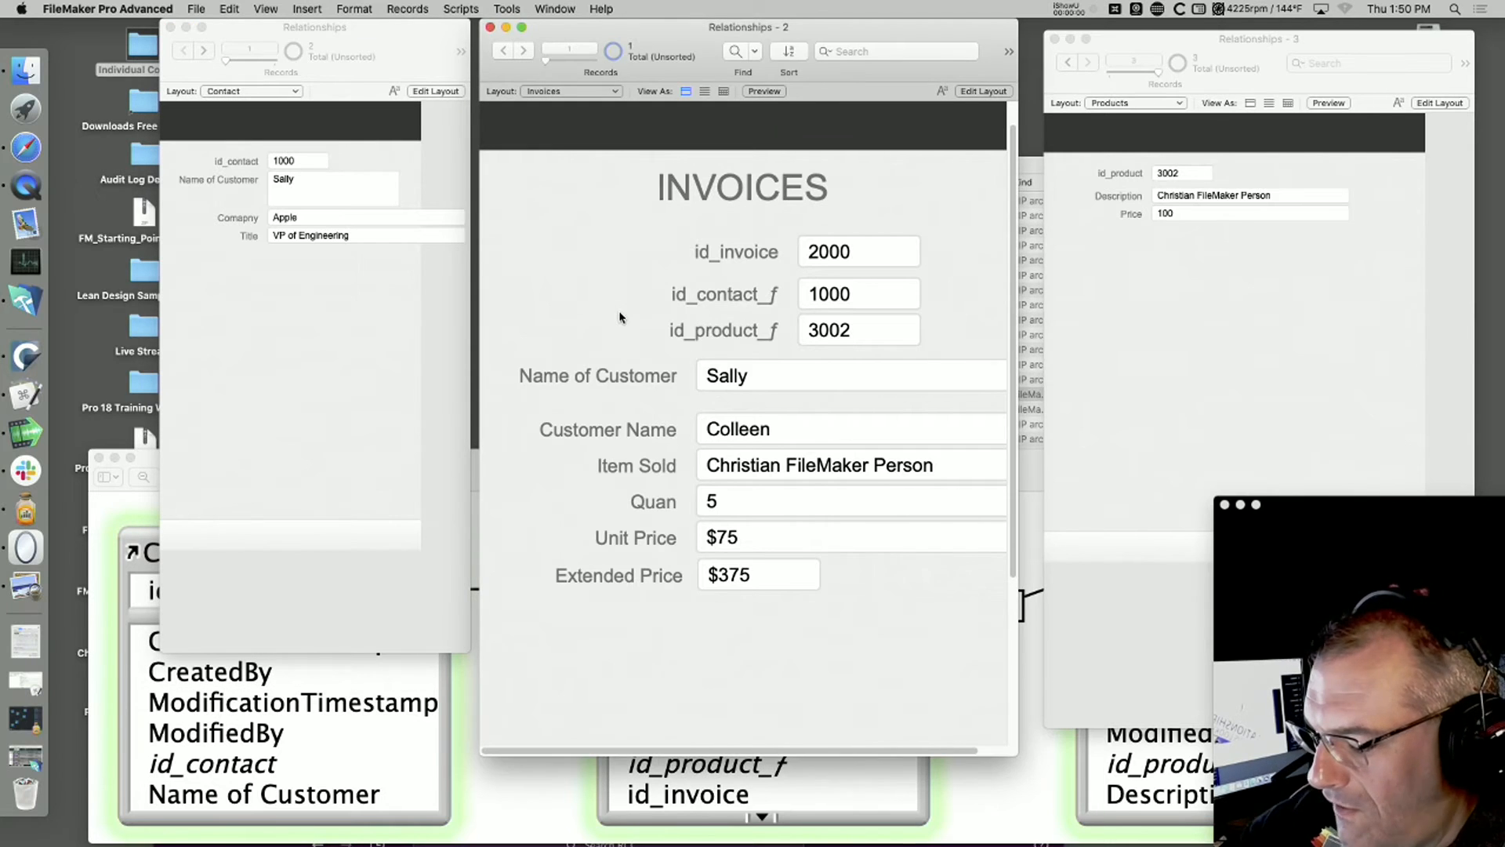
{"action": "key", "text": "super+l"}
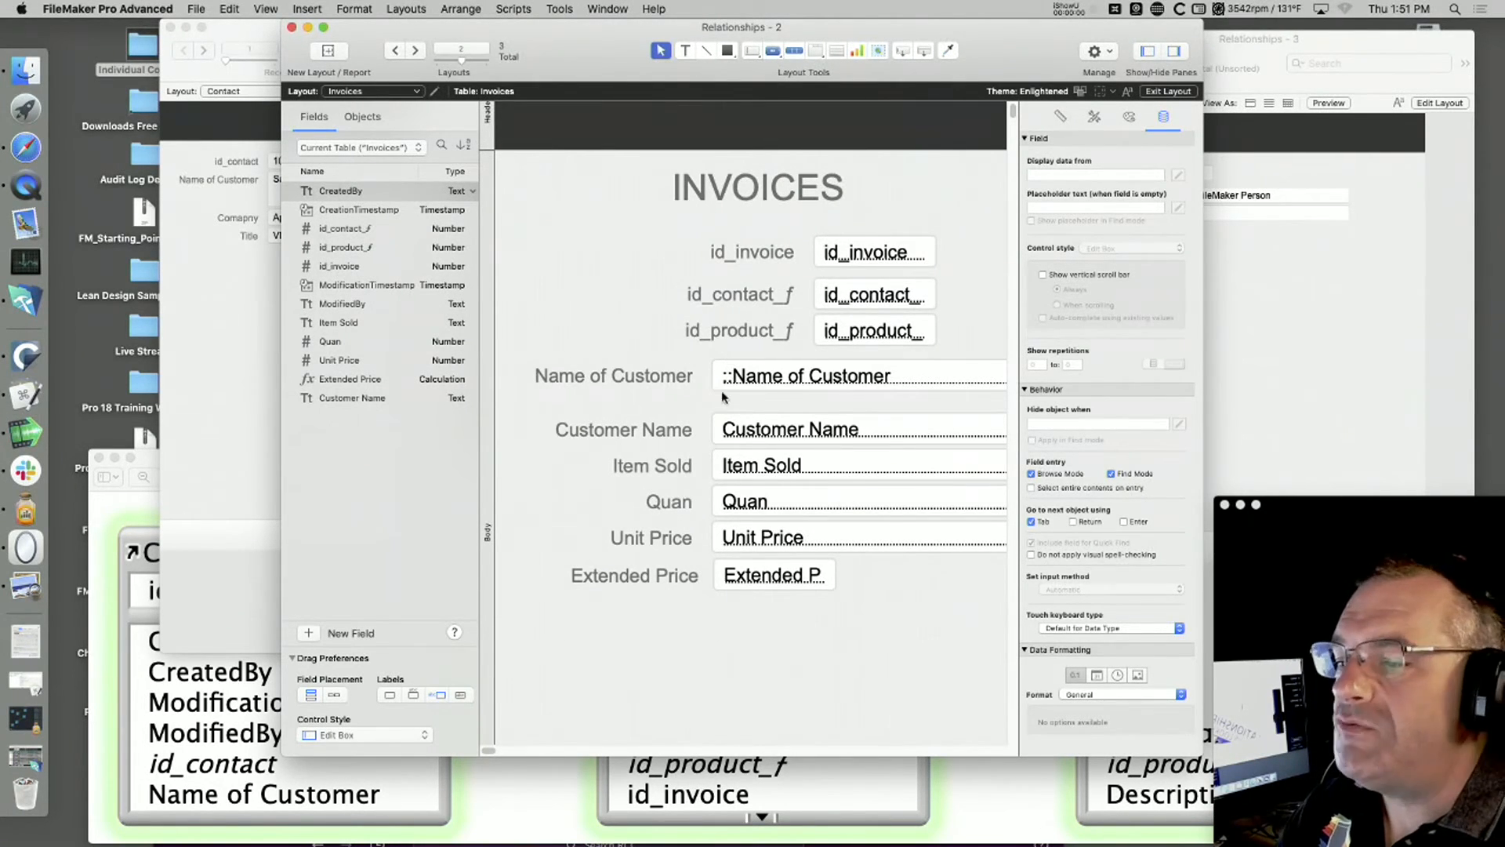
{"action": "key", "text": "super+b"}
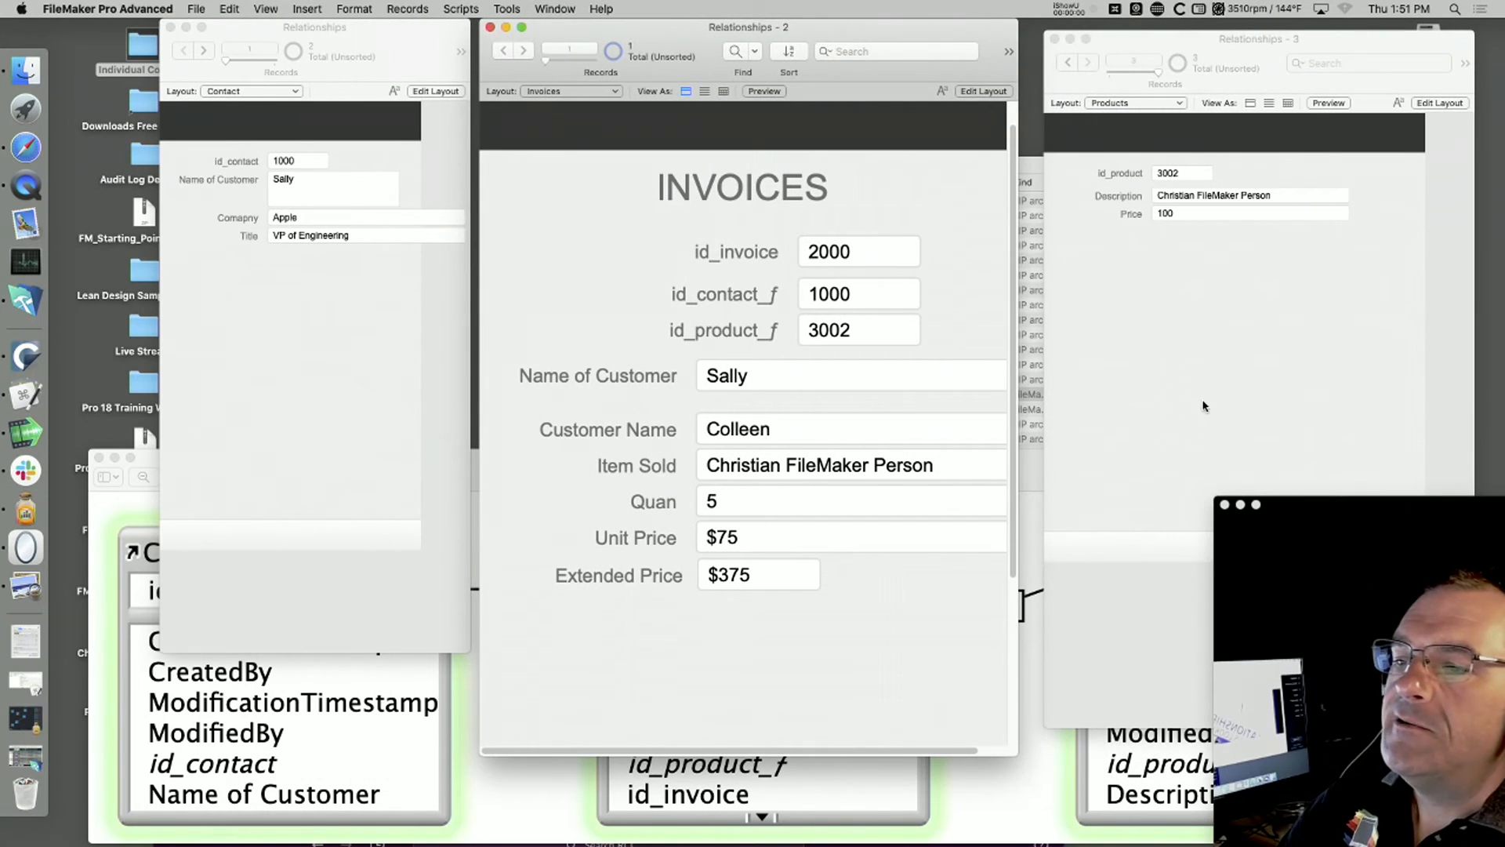
Step: Restore the original first name in contact 1000's Name of Customer field, commit it, and return to the invoice
{"action": "left_click", "coordinate": [1206, 402]}
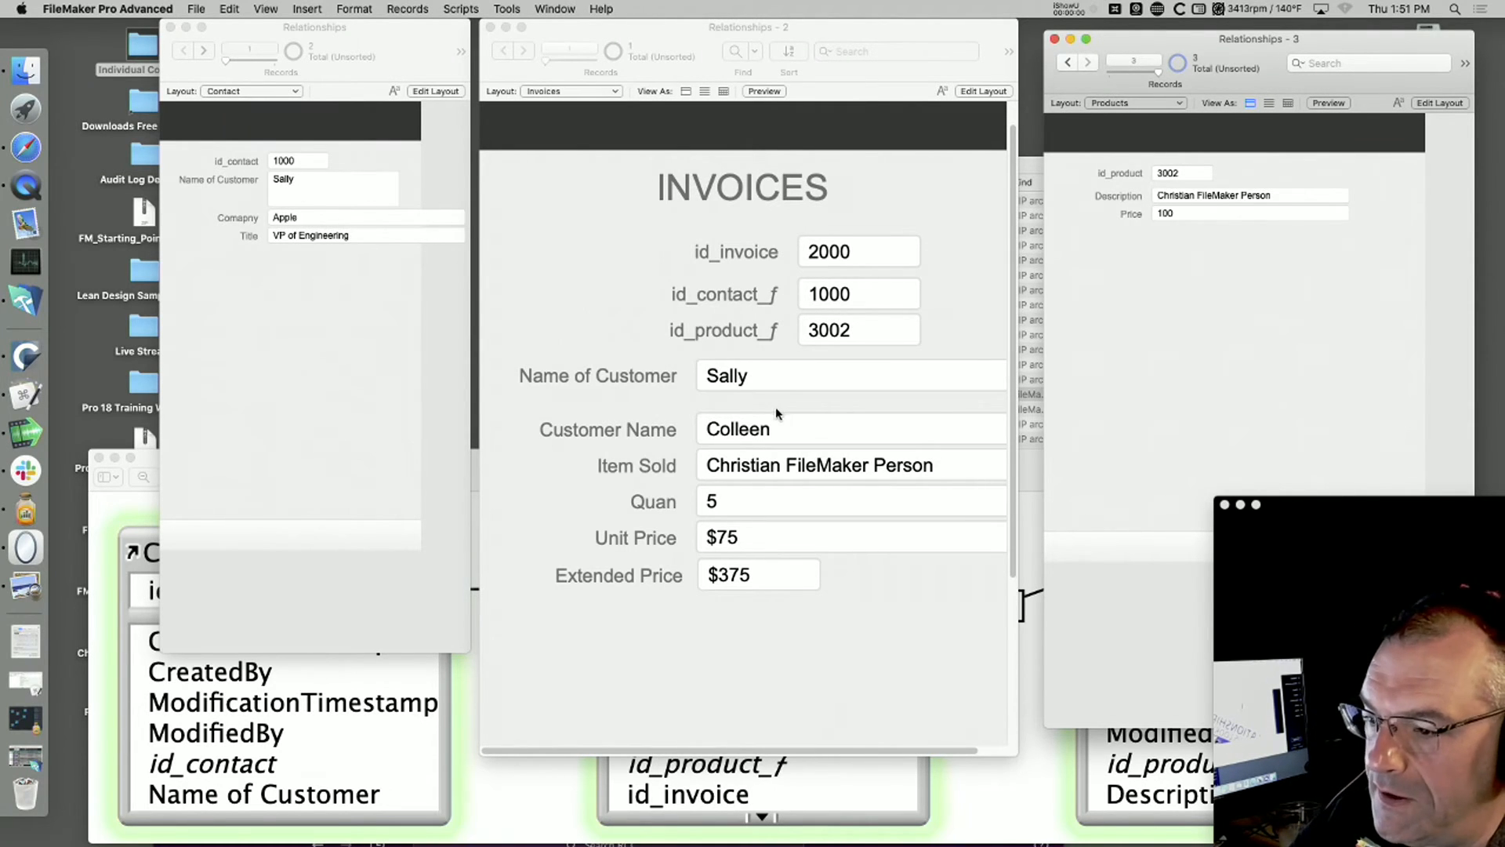
{"action": "left_click", "coordinate": [341, 192]}
{"action": "left_click_drag", "start_coordinate": [364, 198], "coordinate": [260, 182]}
{"action": "type", "text": "Colleen"}
{"action": "left_click", "coordinate": [298, 366]}
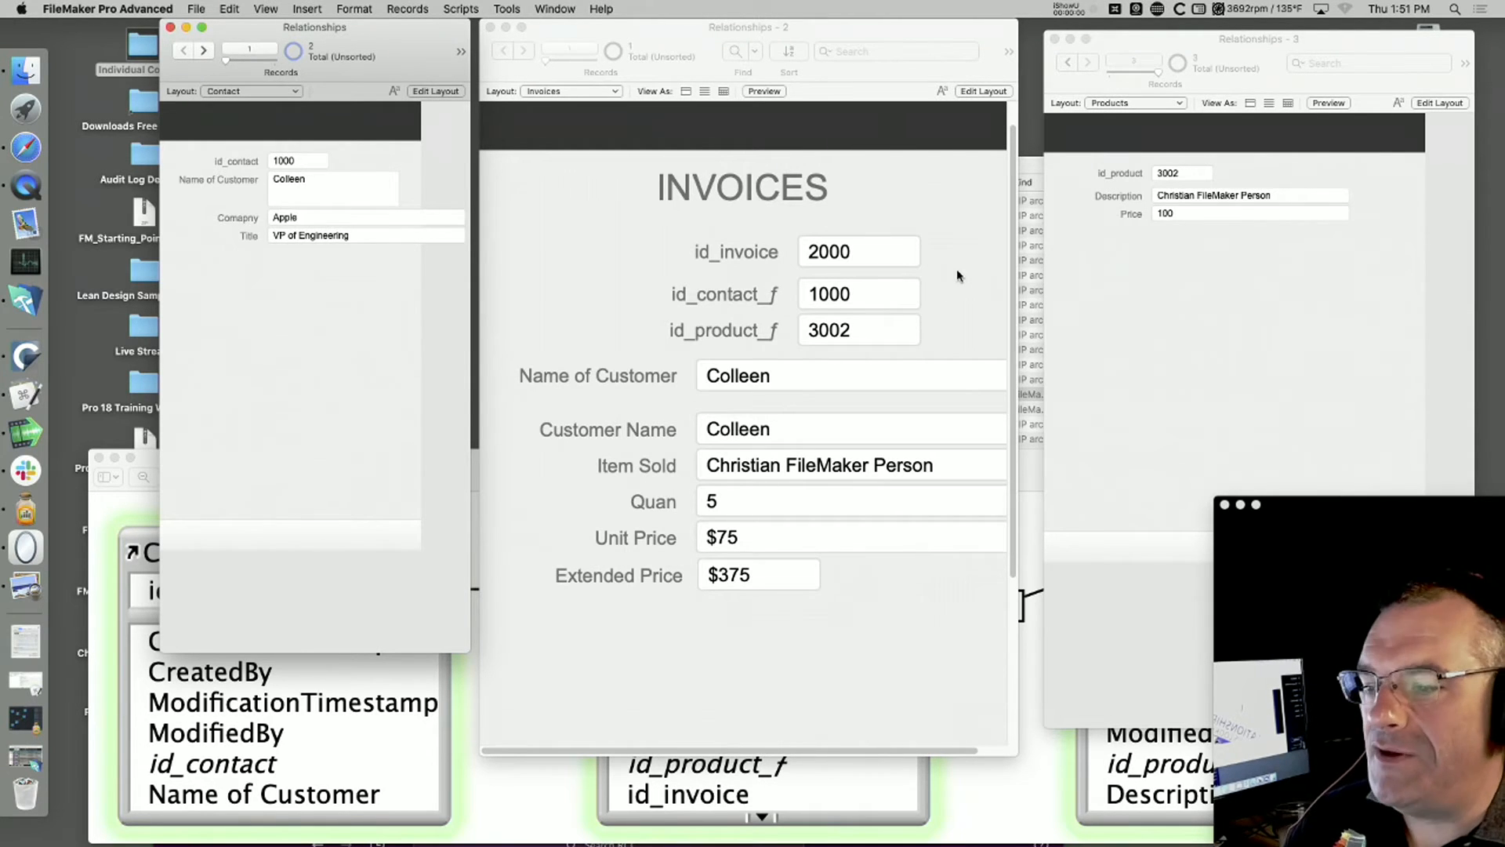
{"action": "left_click", "coordinate": [893, 339]}
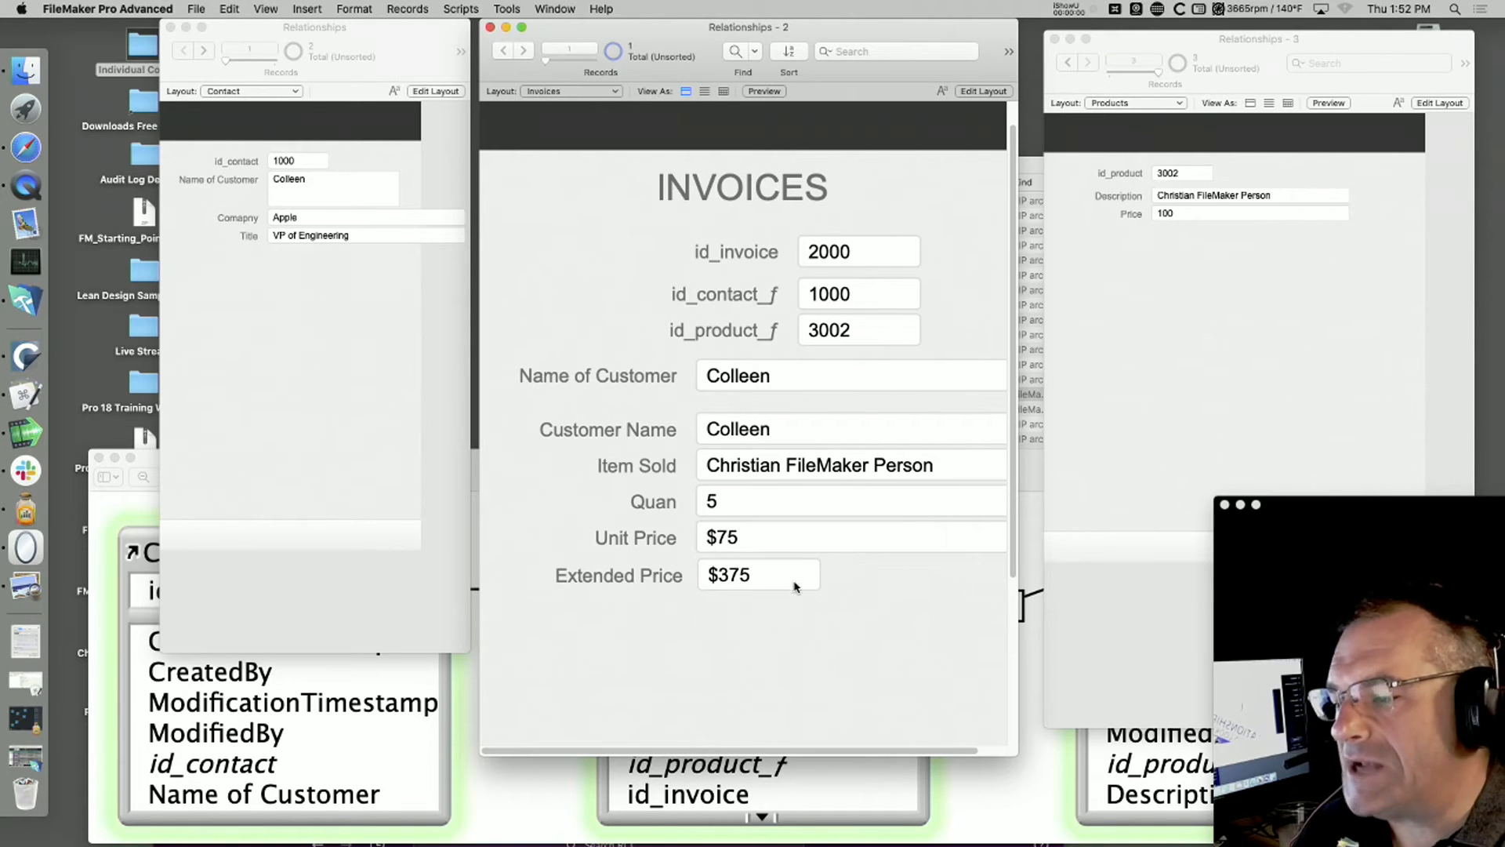
Step: Edit product 3002's Description, replacing its first name with another one and changing the word FileMaker to SQL
{"action": "left_click", "coordinate": [1253, 200]}
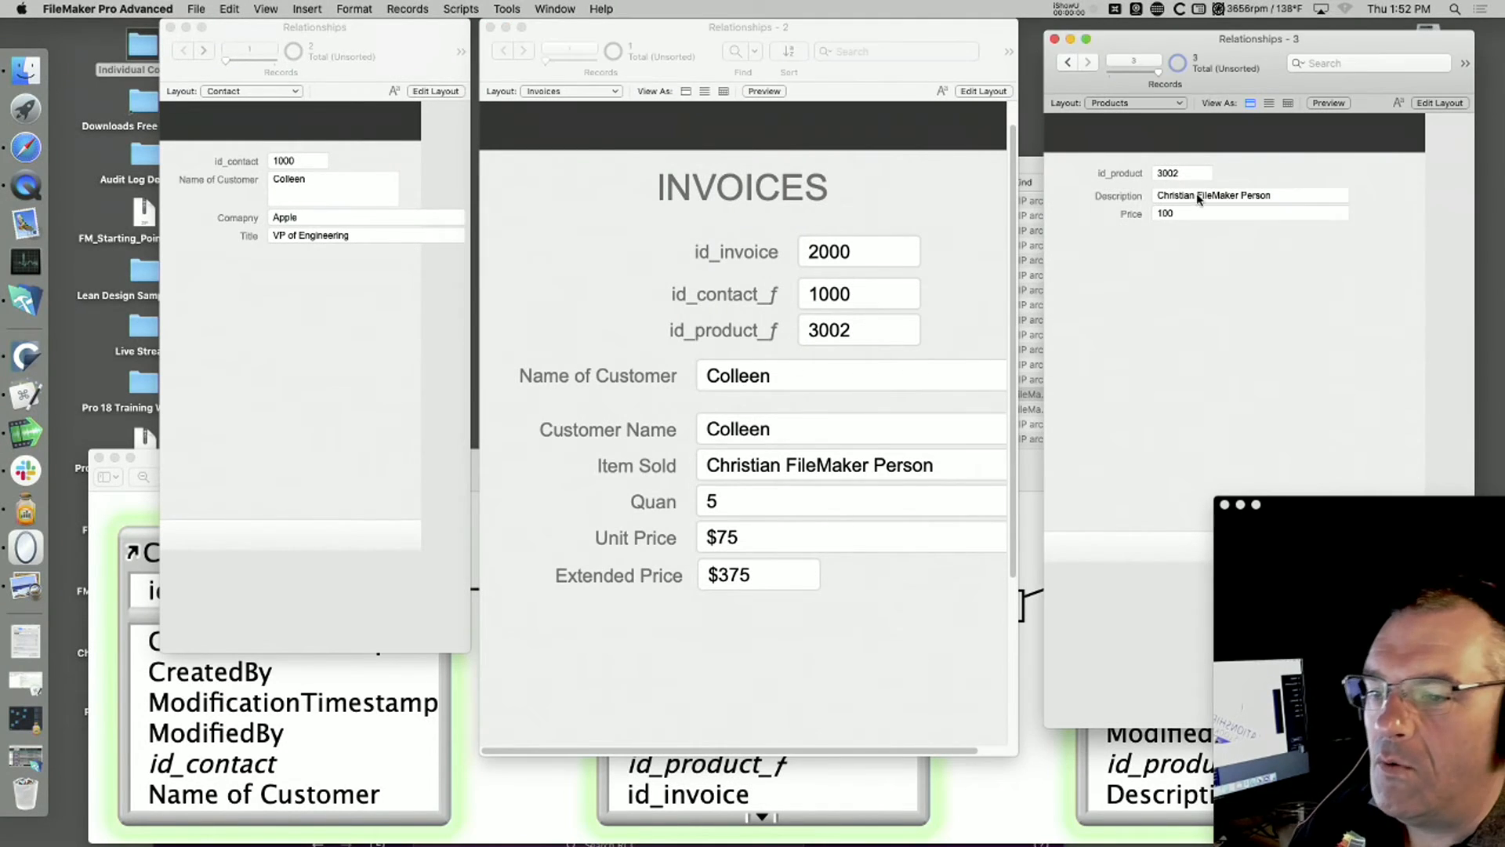
{"action": "double_click", "coordinate": [1204, 196]}
{"action": "left_click", "coordinate": [1187, 194]}
{"action": "double_click", "coordinate": [1187, 194]}
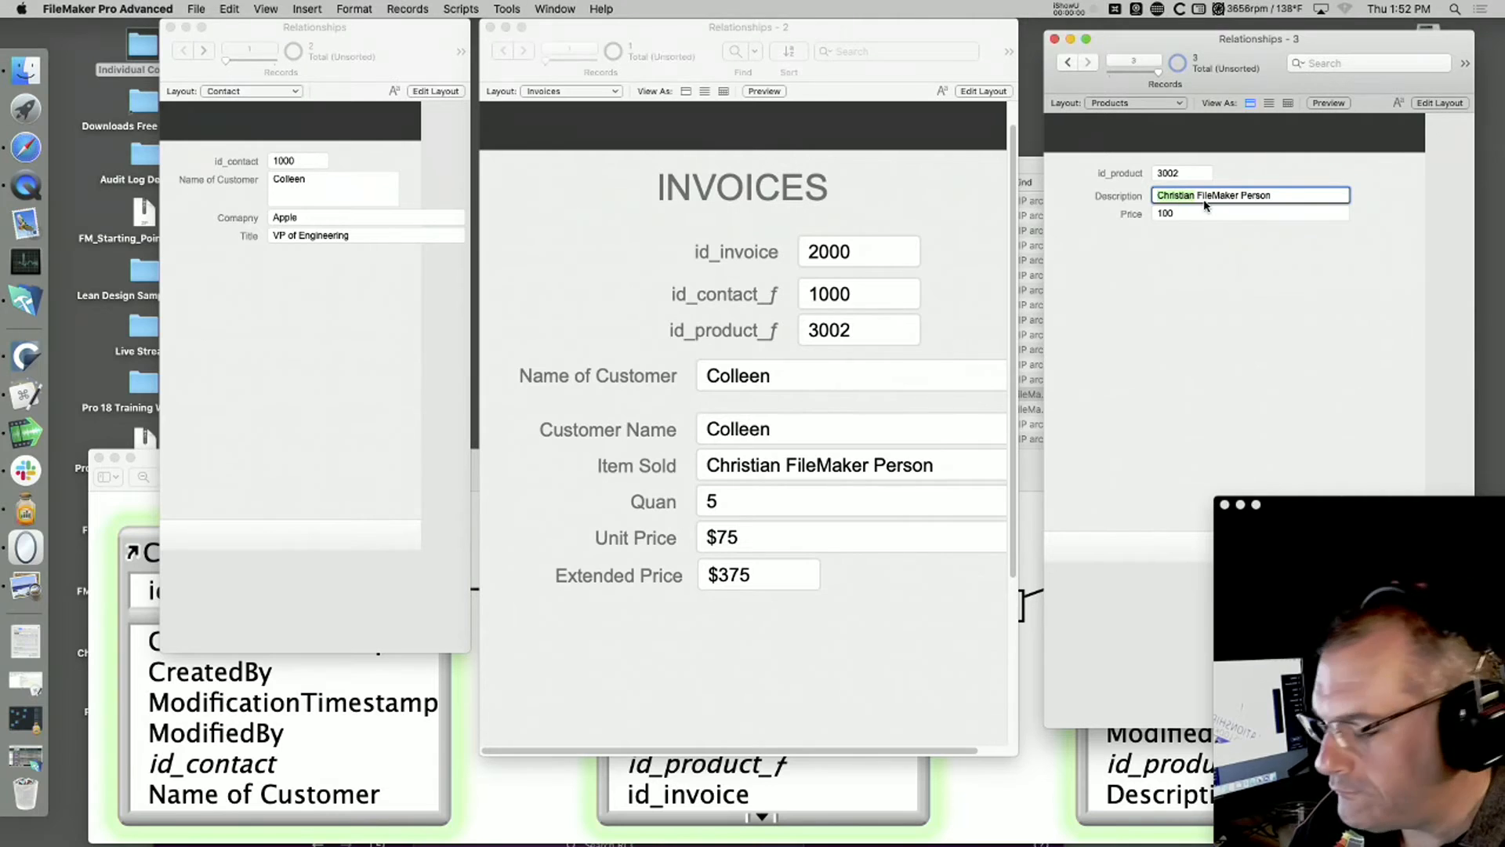
{"action": "type", "text": "Sam"}
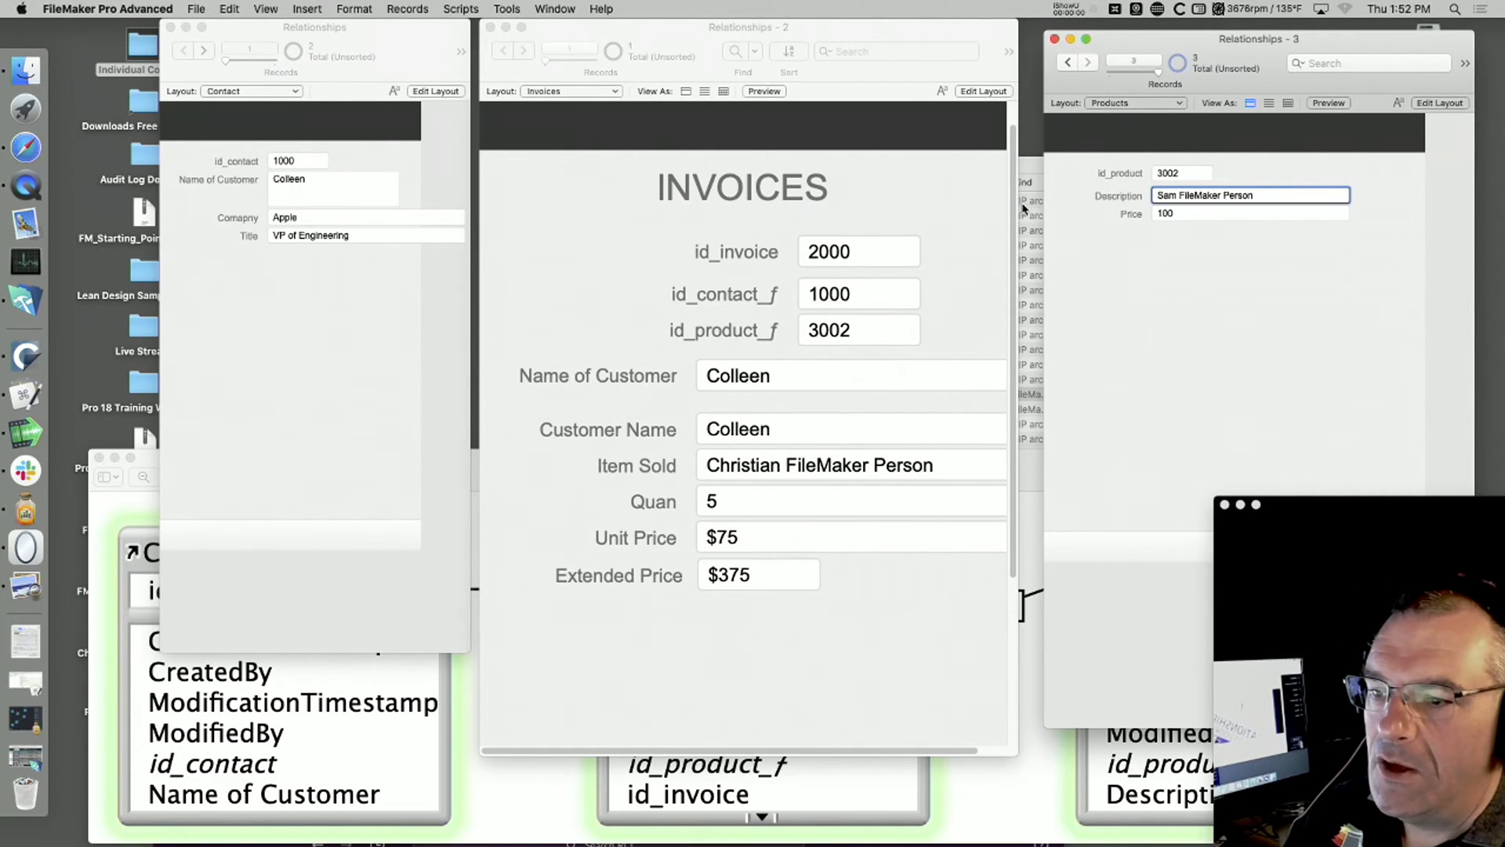
{"action": "triple_click", "coordinate": [1197, 192]}
{"action": "left_click", "coordinate": [1197, 193]}
{"action": "double_click", "coordinate": [1197, 194]}
{"action": "type", "text": "SQL"}
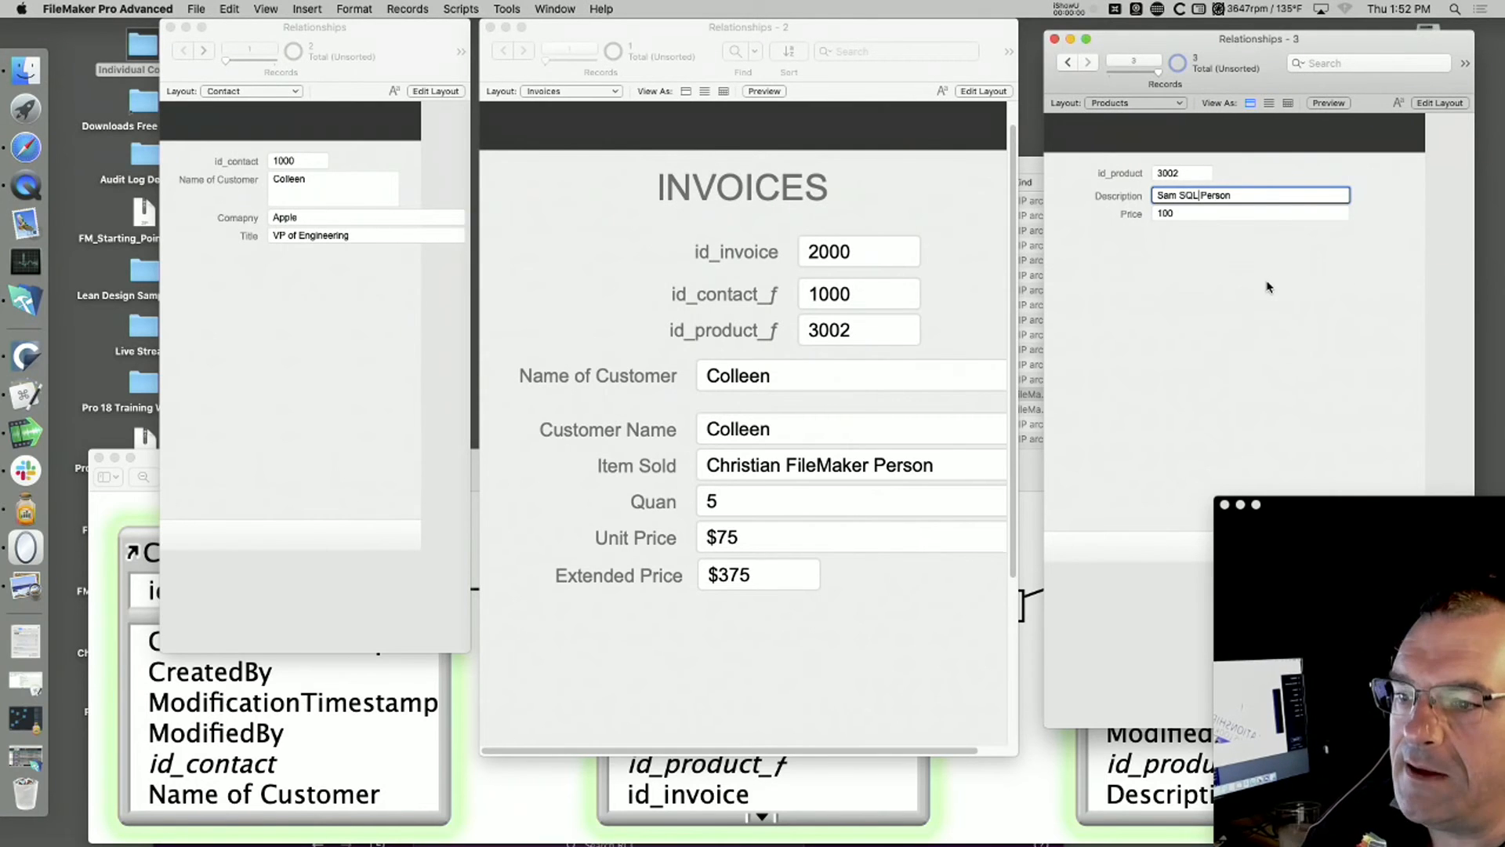
Step: Set the Price of product 3002 to 225 and commit the record
{"action": "left_click", "coordinate": [1219, 229]}
{"action": "double_click", "coordinate": [1187, 212]}
{"action": "type", "text": "225"}
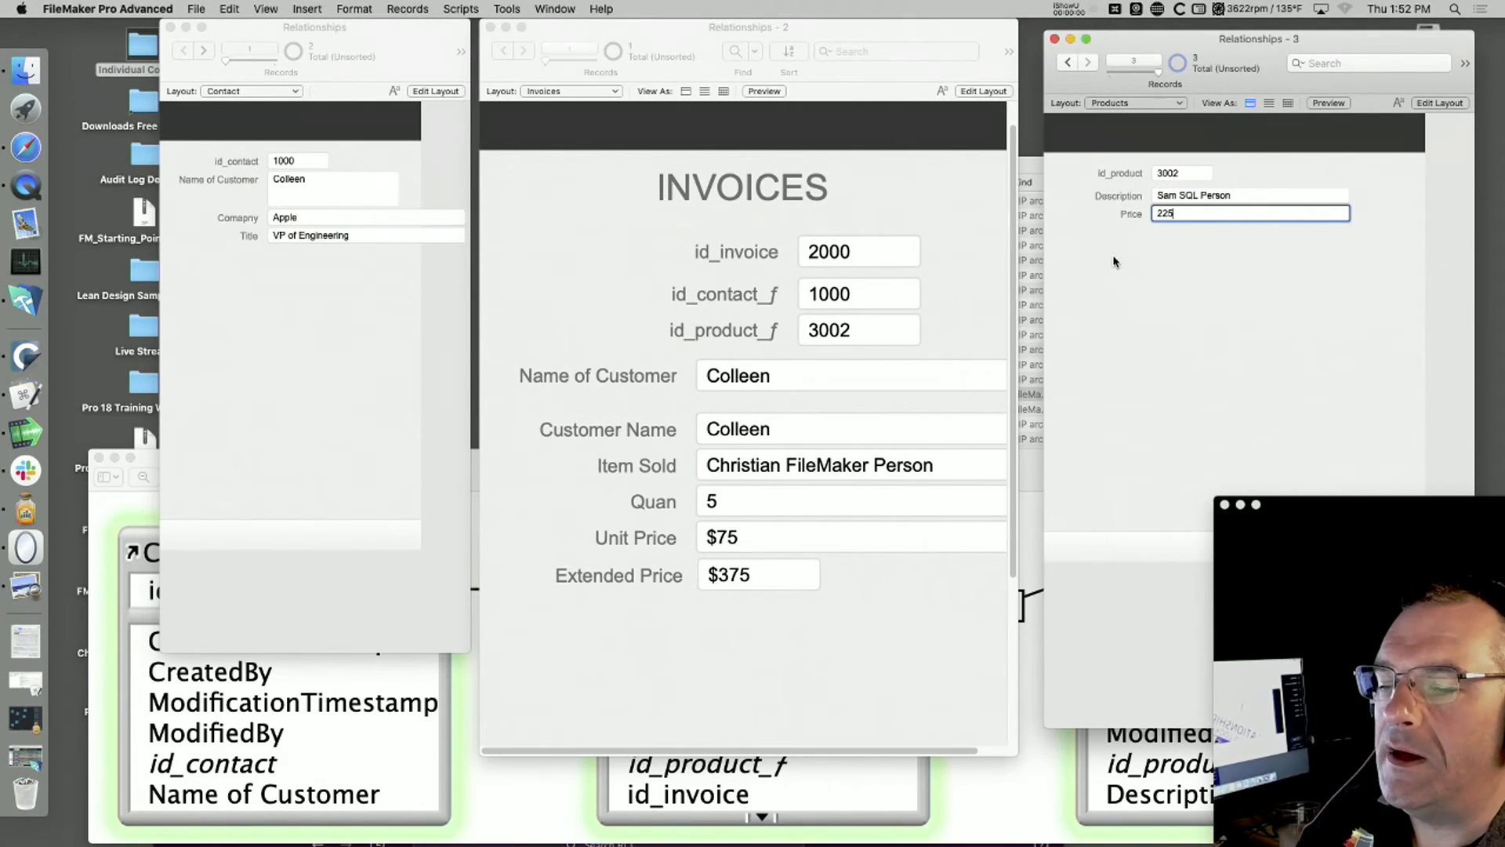
{"action": "left_click", "coordinate": [1071, 64]}
{"action": "left_click", "coordinate": [1087, 63]}
{"action": "left_click", "coordinate": [1213, 302]}
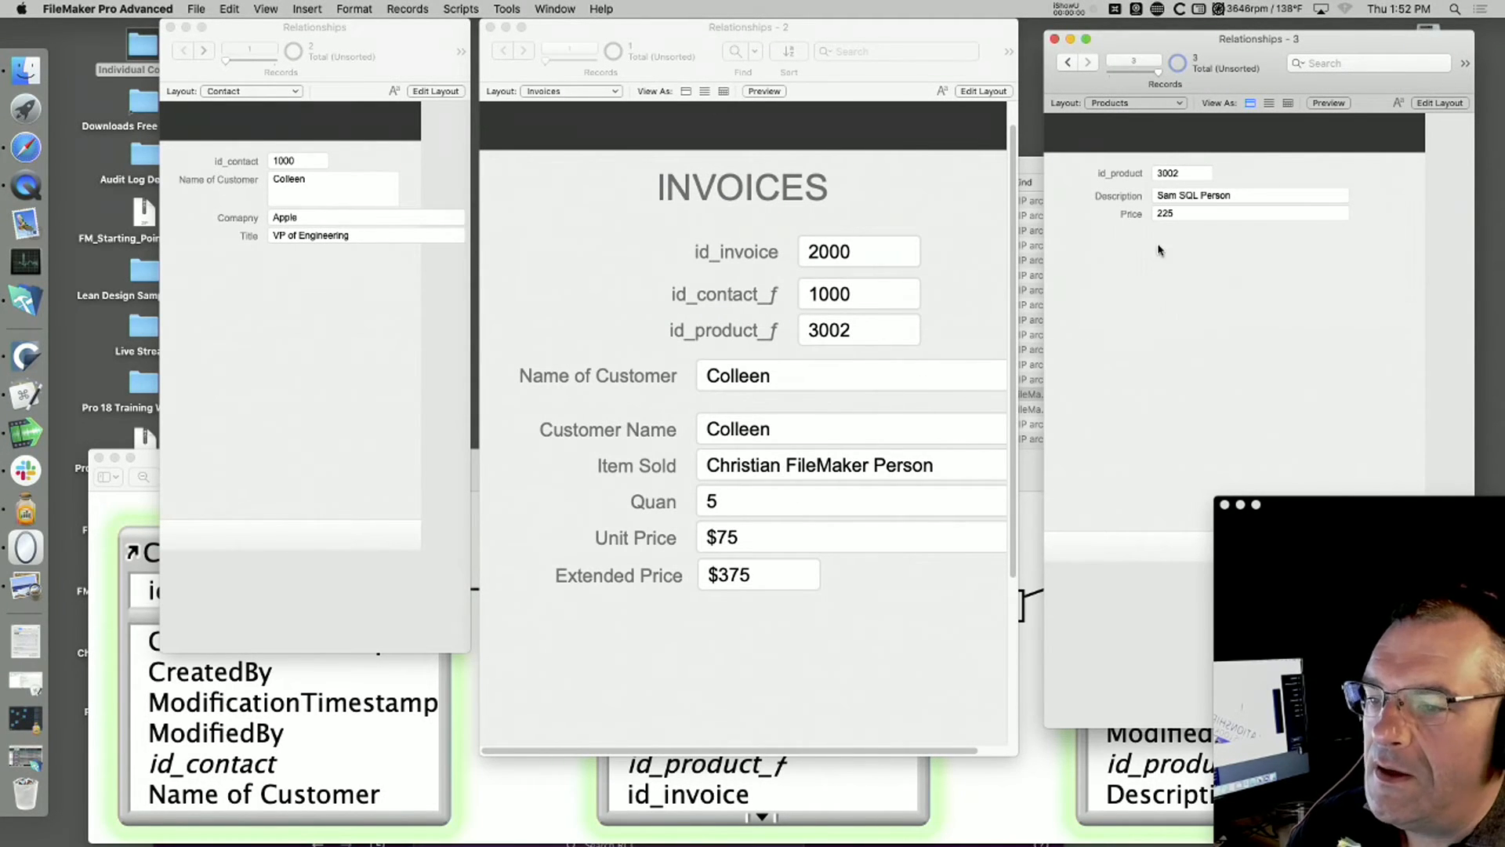
{"action": "left_click", "coordinate": [831, 343]}
{"action": "left_click", "coordinate": [851, 329]}
{"action": "left_click", "coordinate": [407, 9]}
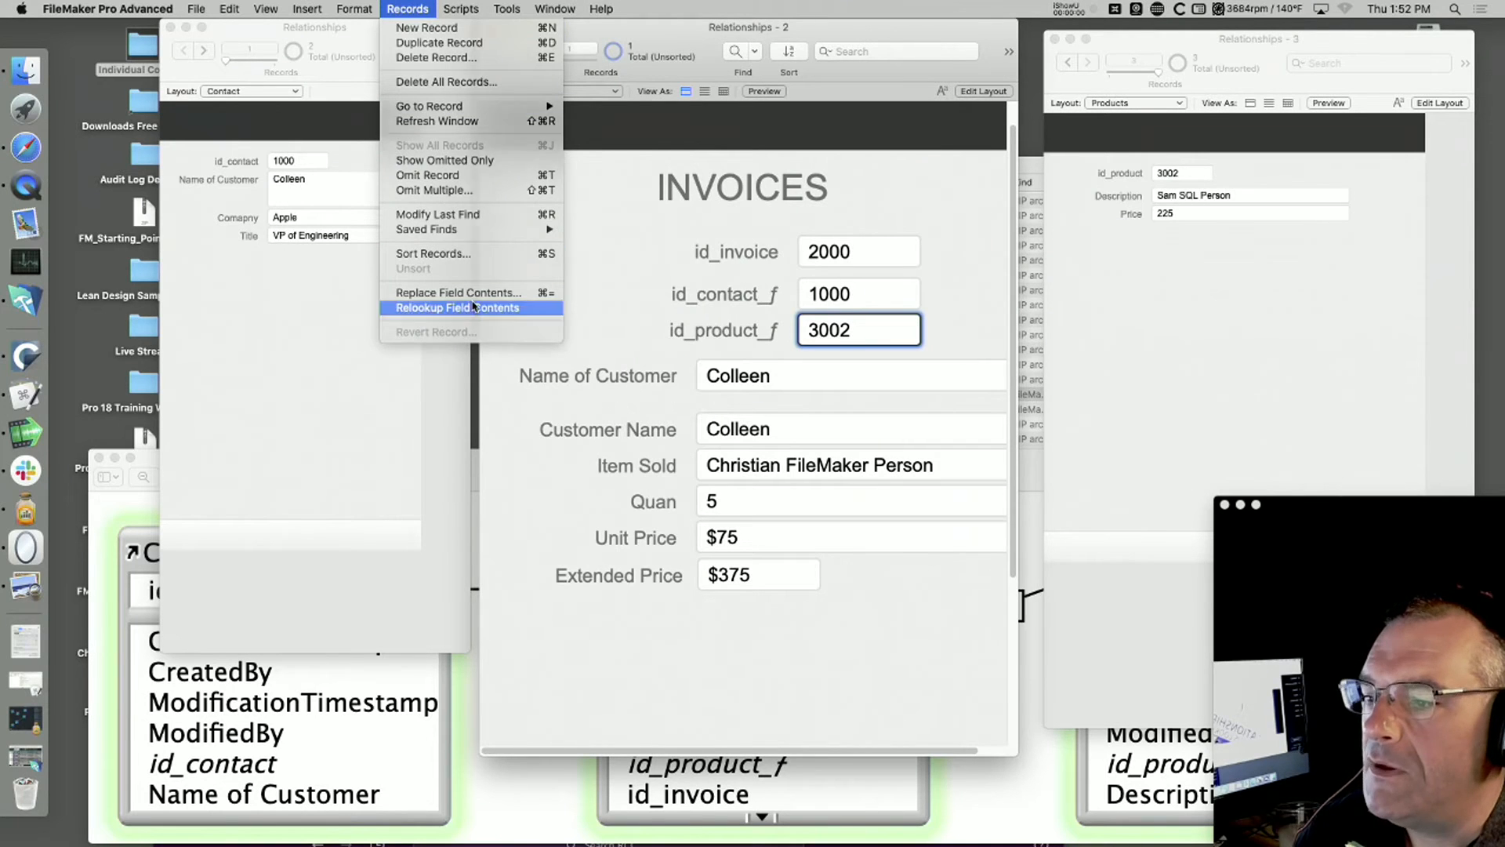
{"action": "left_click", "coordinate": [472, 308]}
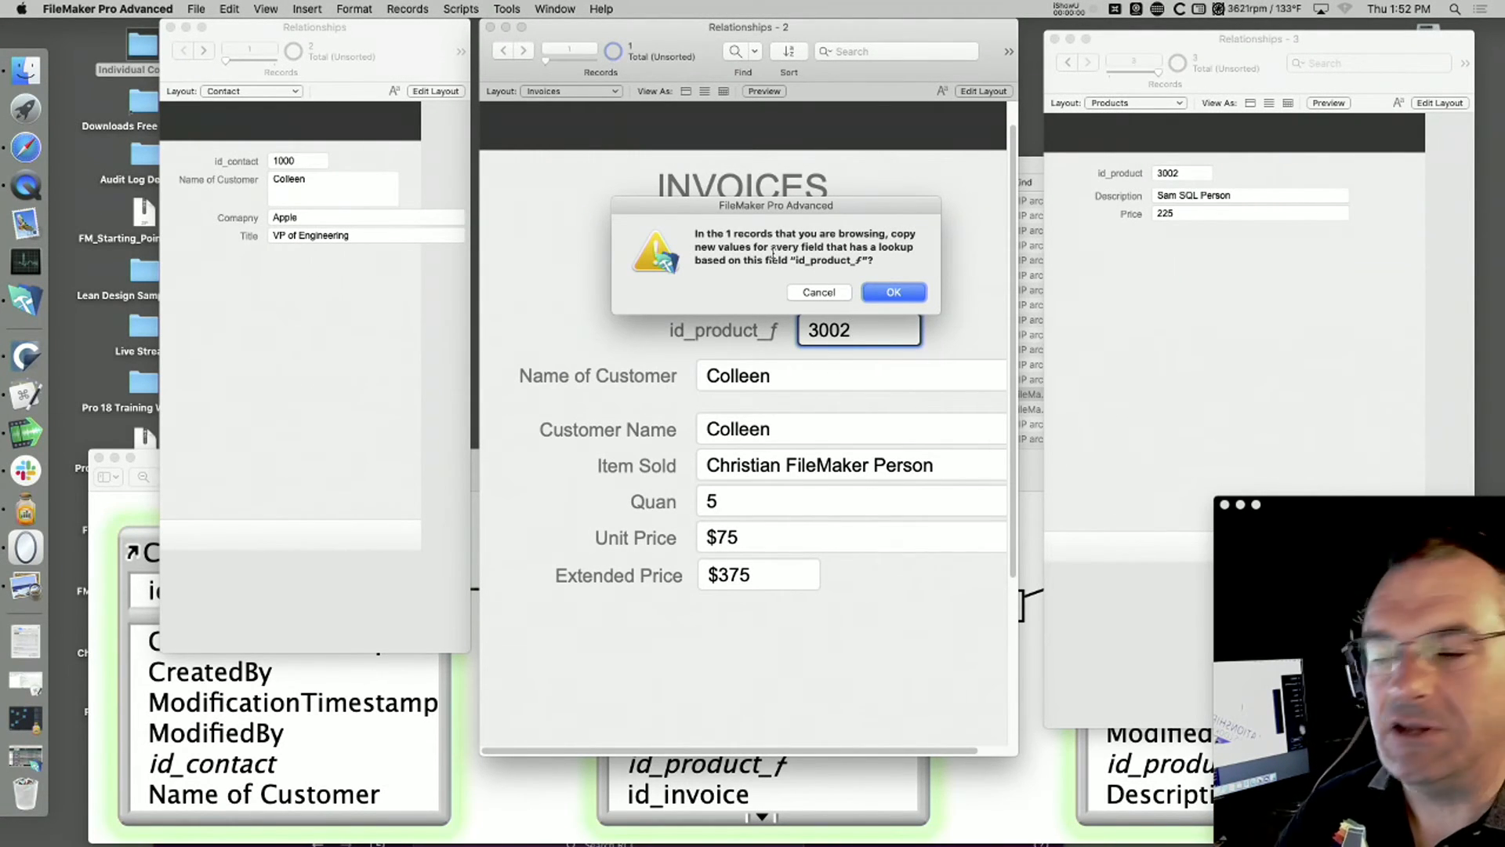
{"action": "left_click", "coordinate": [826, 294]}
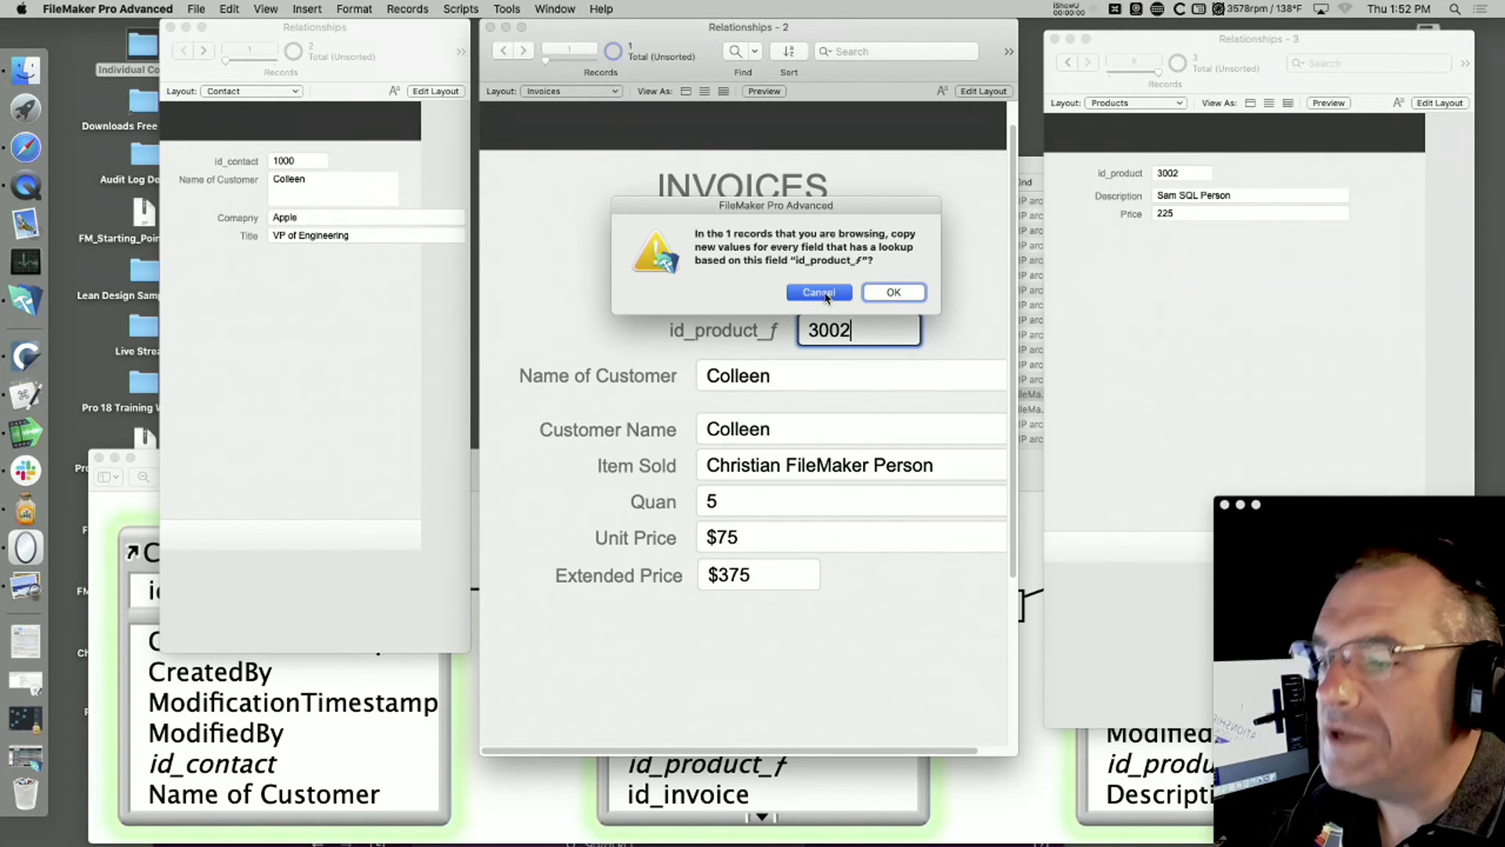
{"action": "left_click", "coordinate": [963, 322]}
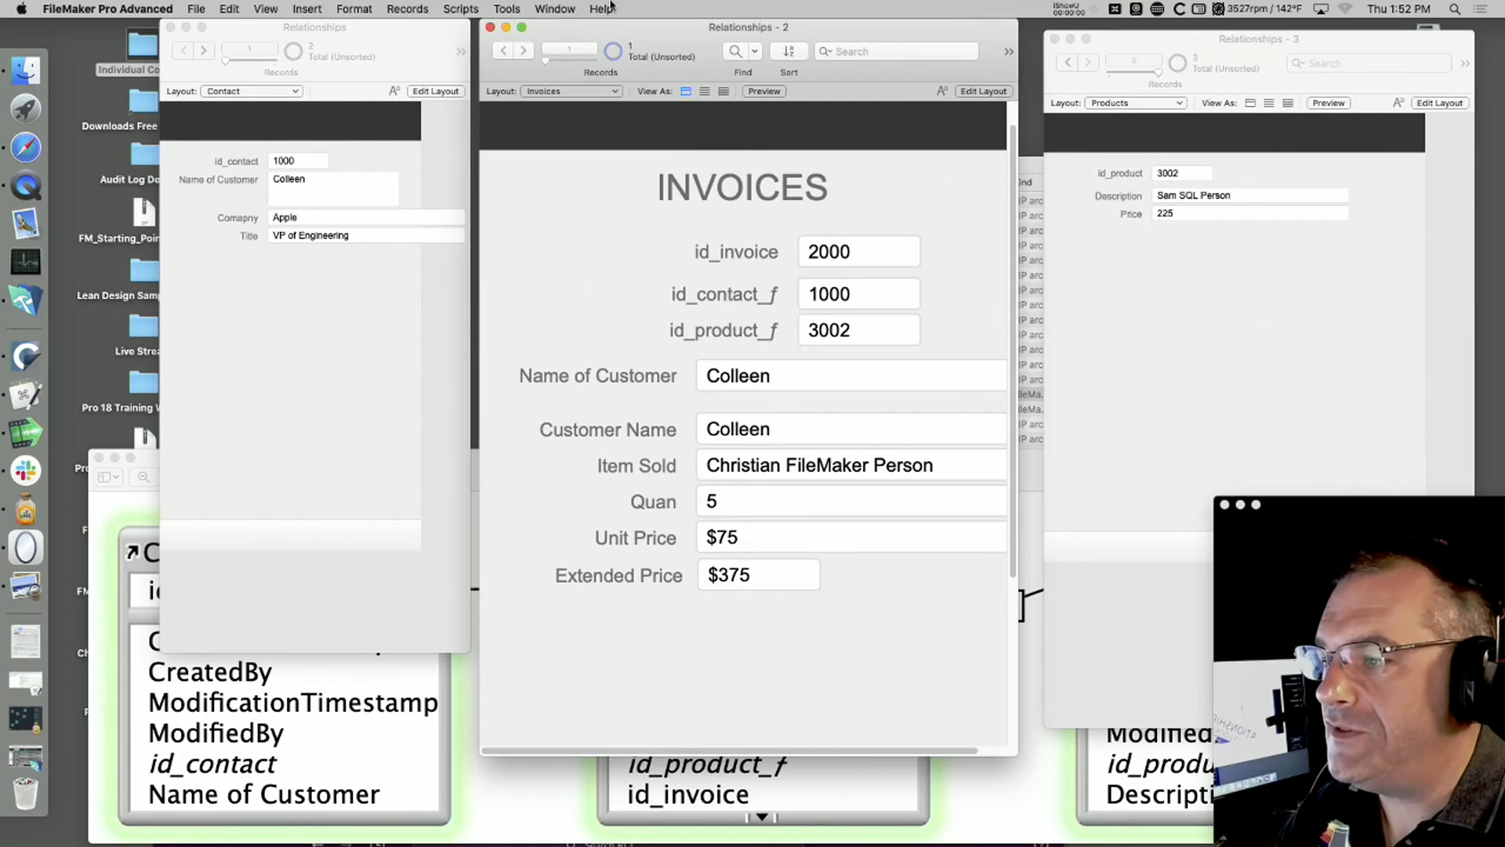
Step: Open the Script Debugger, move it clear of the Invoices window, and make Invoices active again
{"action": "left_click", "coordinate": [555, 9]}
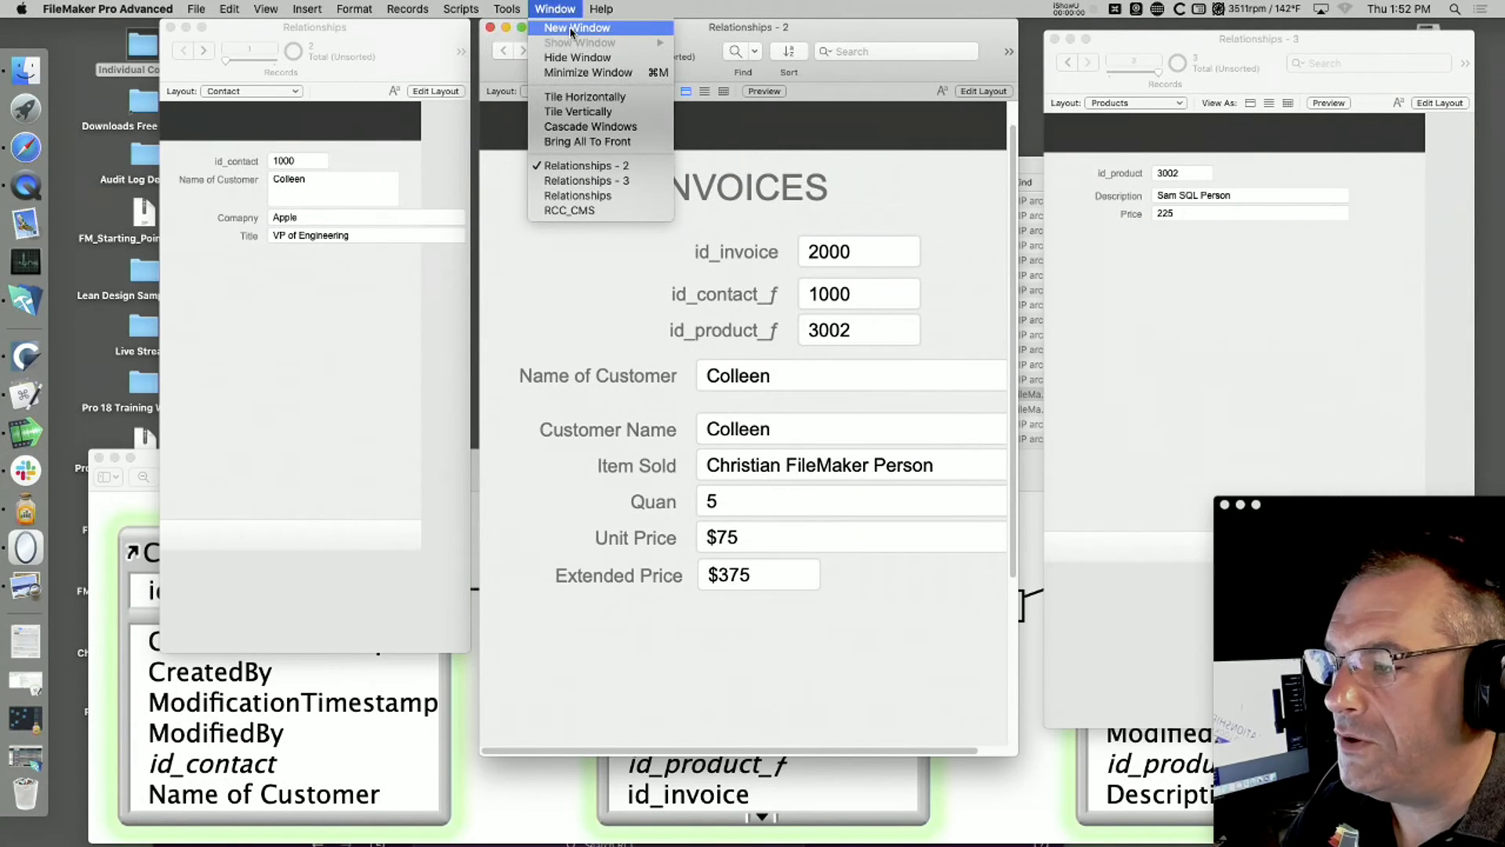
{"action": "mouse_move", "coordinate": [506, 8]}
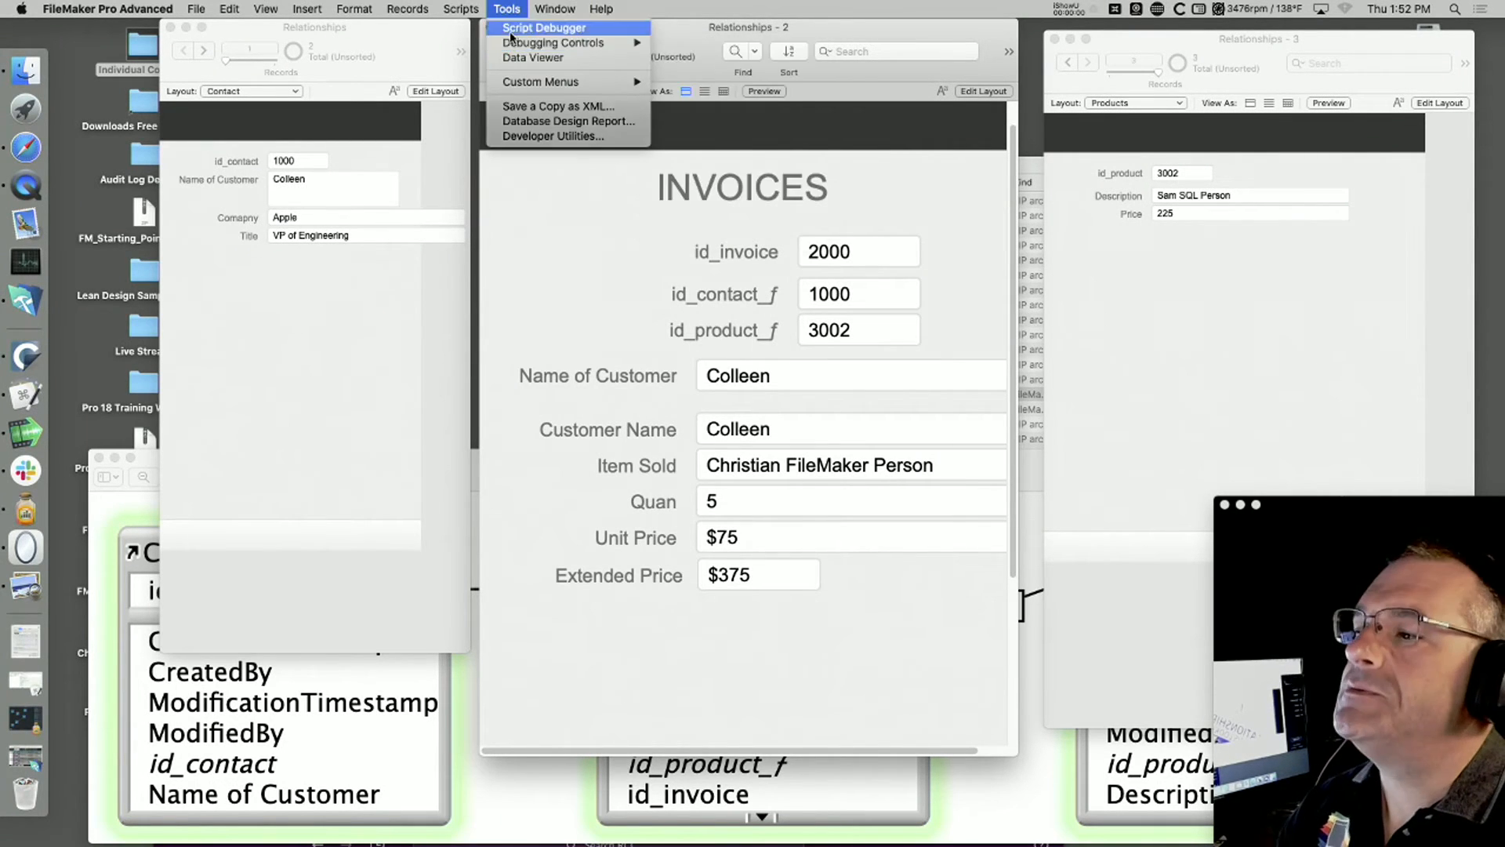
{"action": "left_click", "coordinate": [511, 35]}
{"action": "left_click_drag", "start_coordinate": [600, 54], "coordinate": [990, 131]}
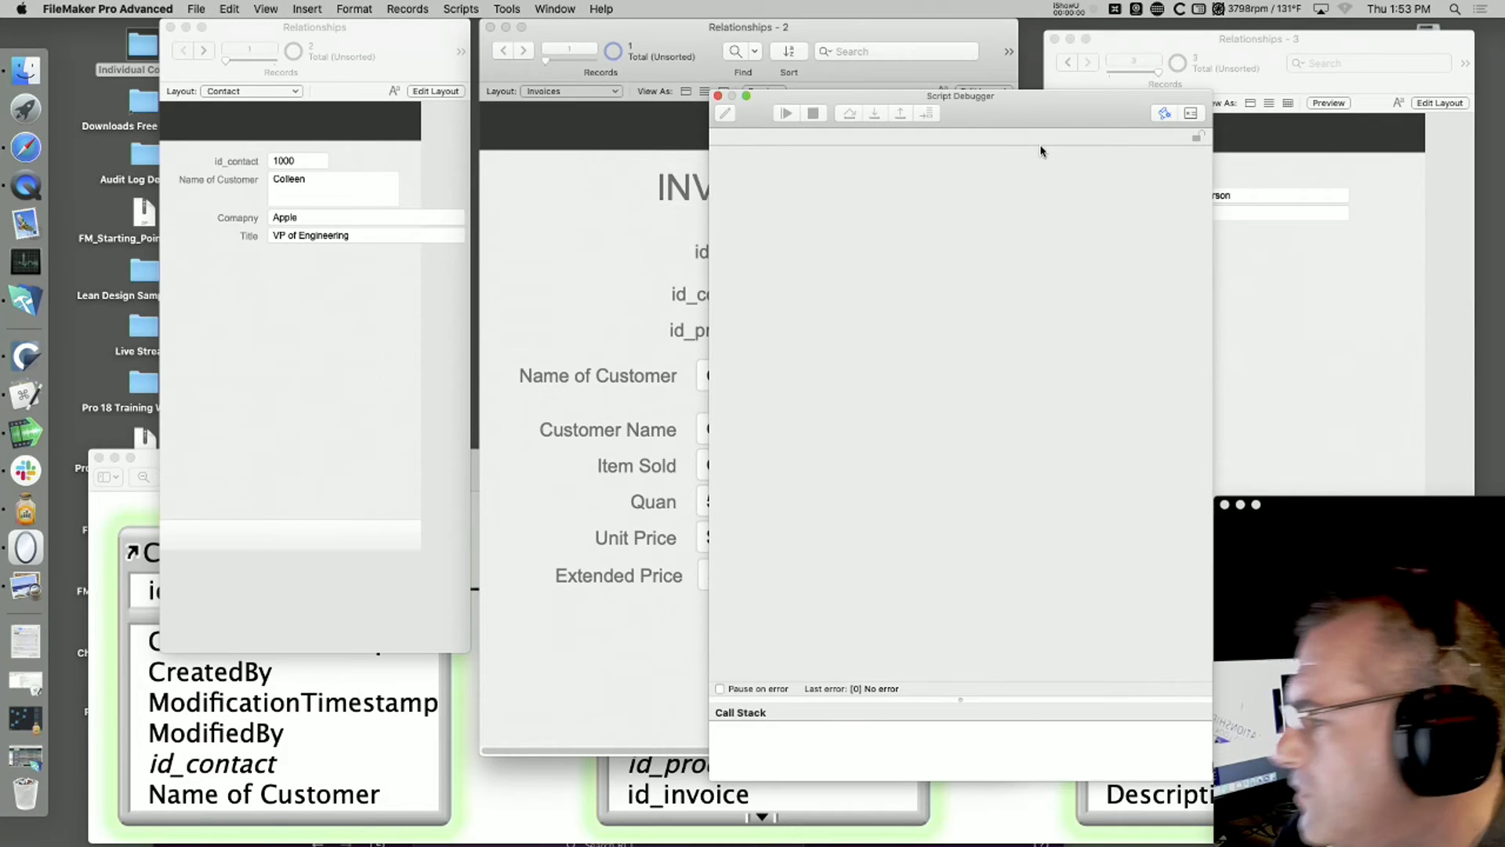
{"action": "left_click_drag", "start_coordinate": [1060, 108], "coordinate": [1321, 808]}
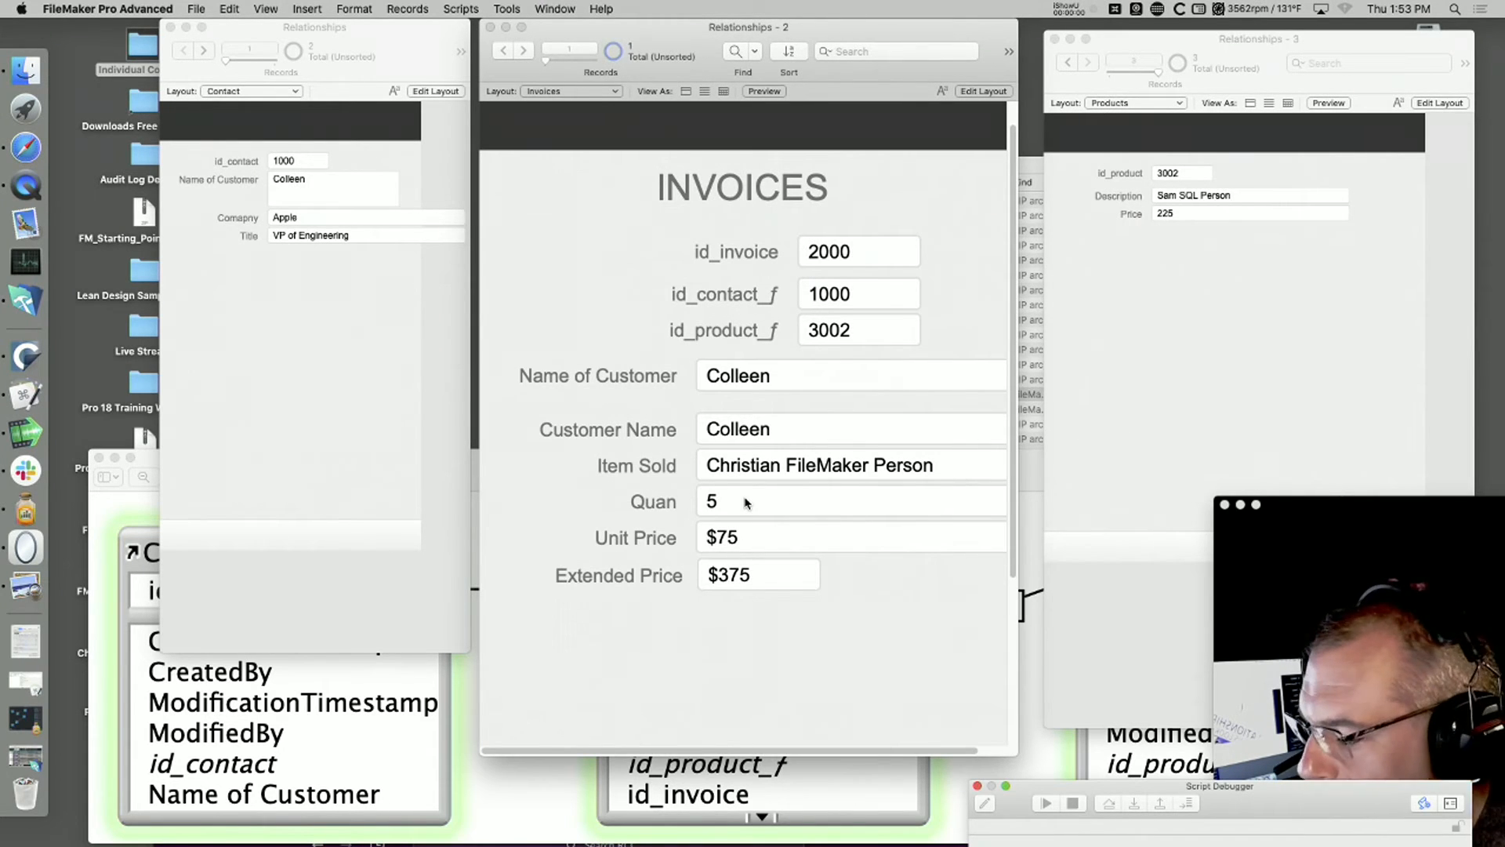
{"action": "left_click_drag", "start_coordinate": [1321, 535], "coordinate": [1230, 451]}
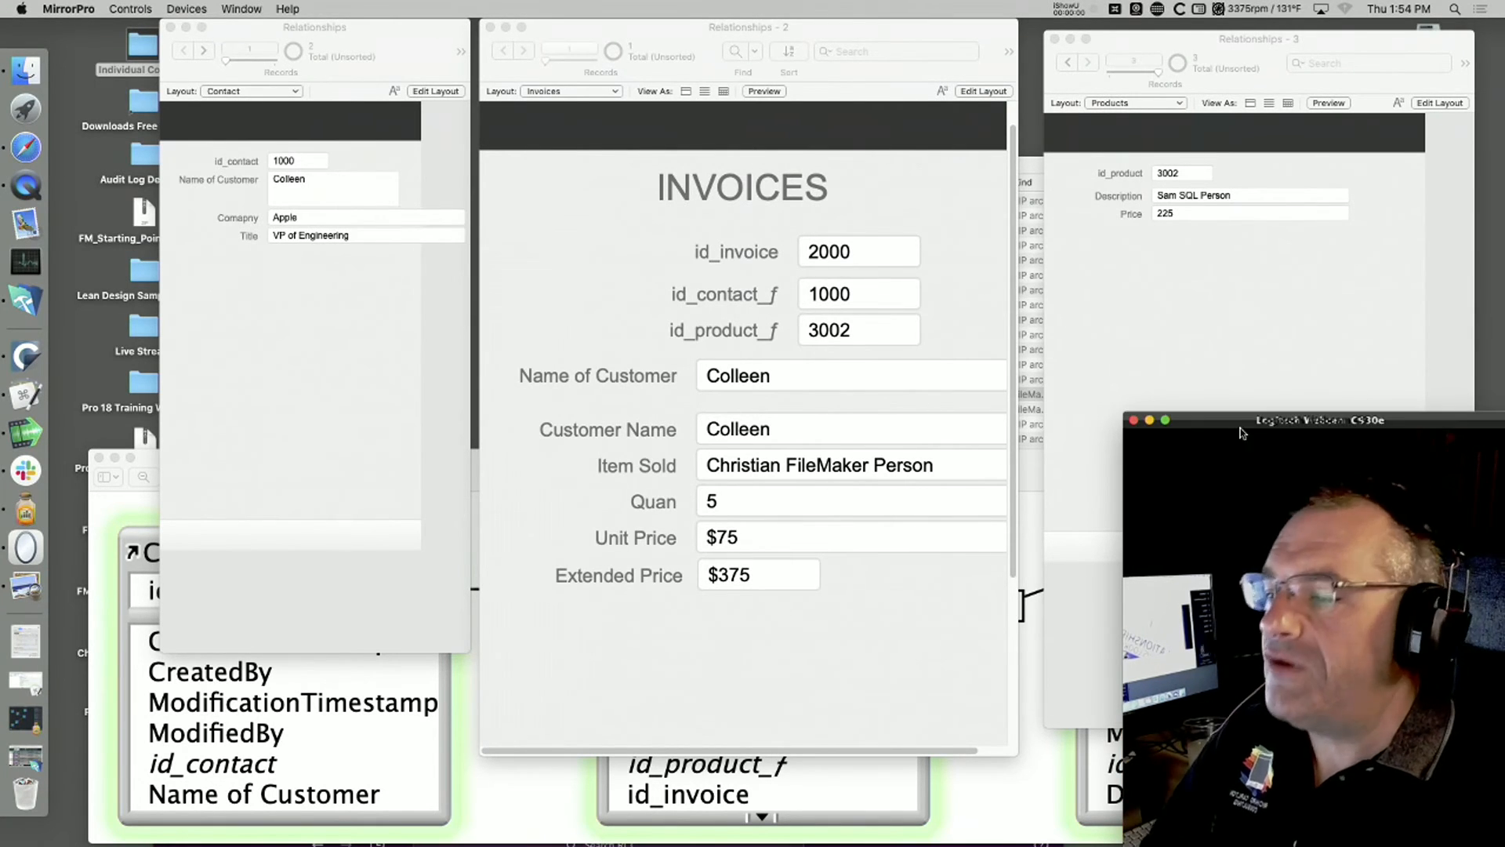
{"action": "left_click", "coordinate": [951, 321]}
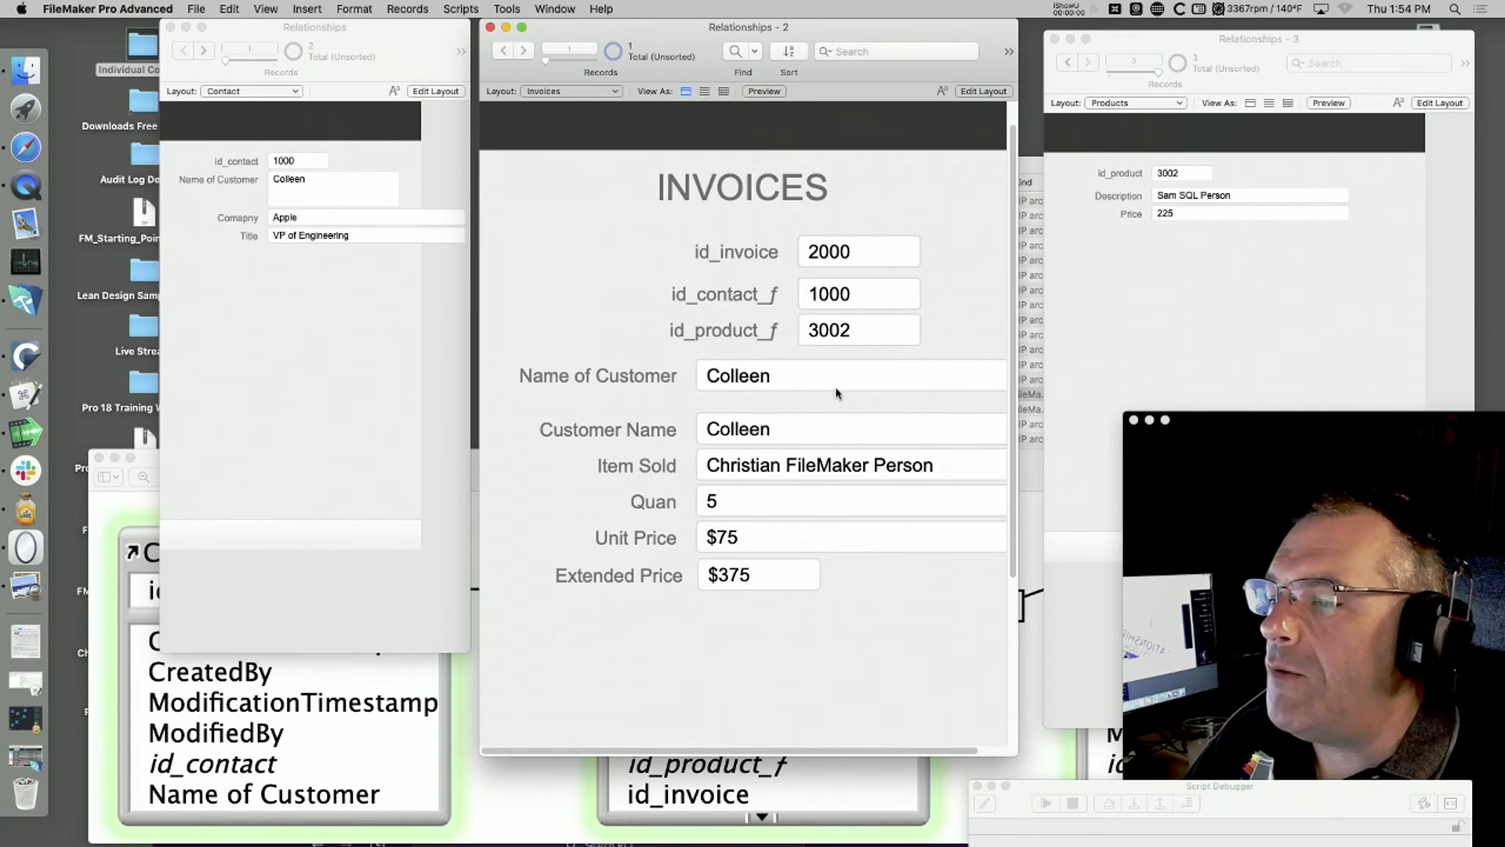
Step: Disable Browse Mode field entry for id_invoice, id_contact_f and id_product_f on the Invoices layout, and return to Browse mode
{"action": "left_click", "coordinate": [859, 334]}
{"action": "left_click", "coordinate": [862, 264]}
{"action": "left_click", "coordinate": [871, 294]}
{"action": "left_click", "coordinate": [873, 328]}
{"action": "left_click", "coordinate": [989, 322]}
{"action": "key", "text": "super+l"}
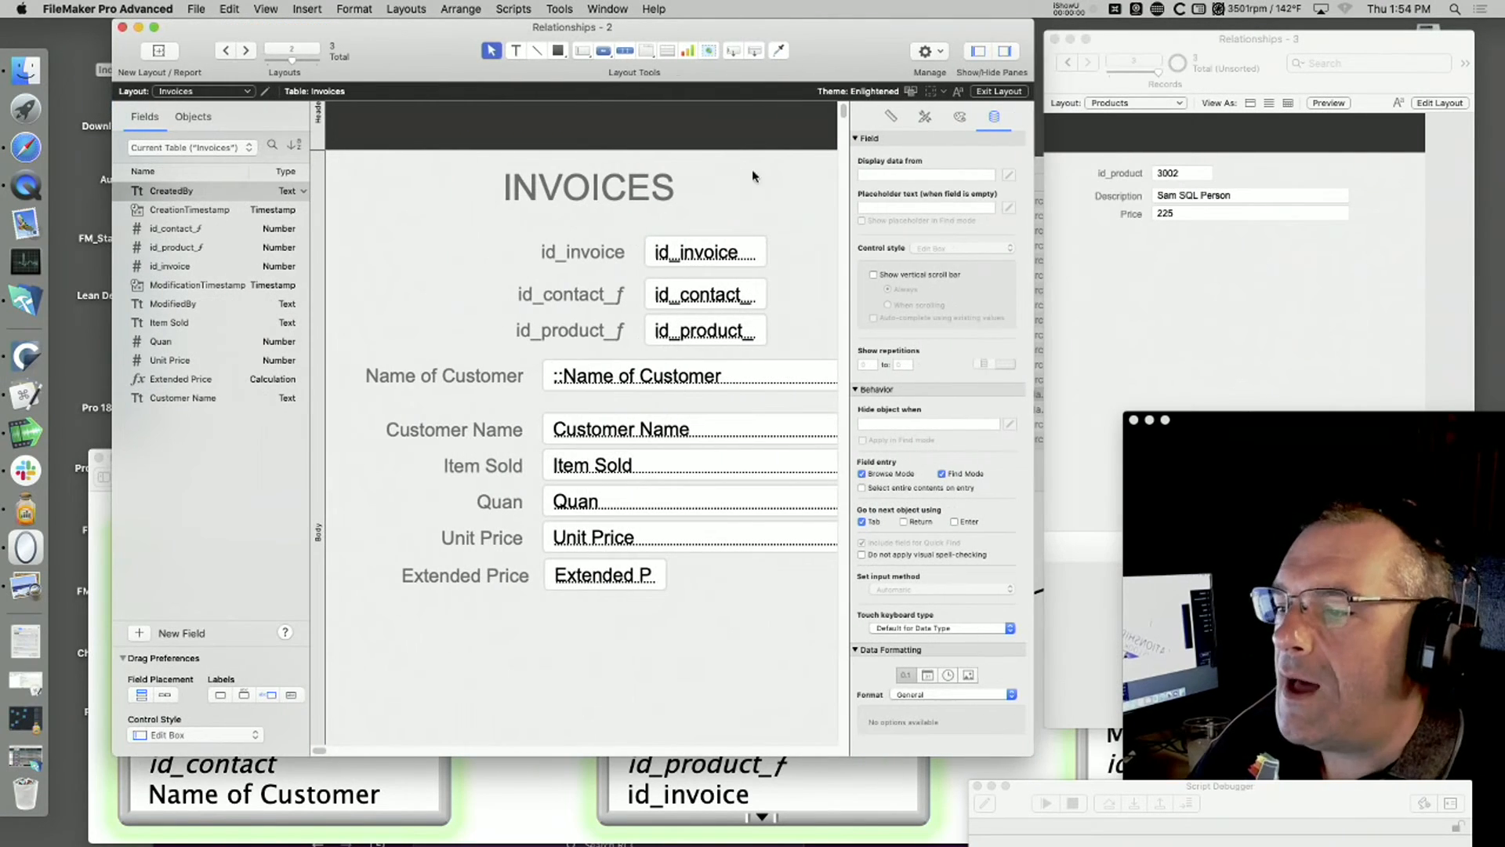
{"action": "left_click", "coordinate": [713, 257]}
{"action": "left_click", "coordinate": [722, 325], "text": "shift"}
{"action": "left_click", "coordinate": [717, 296], "text": "shift"}
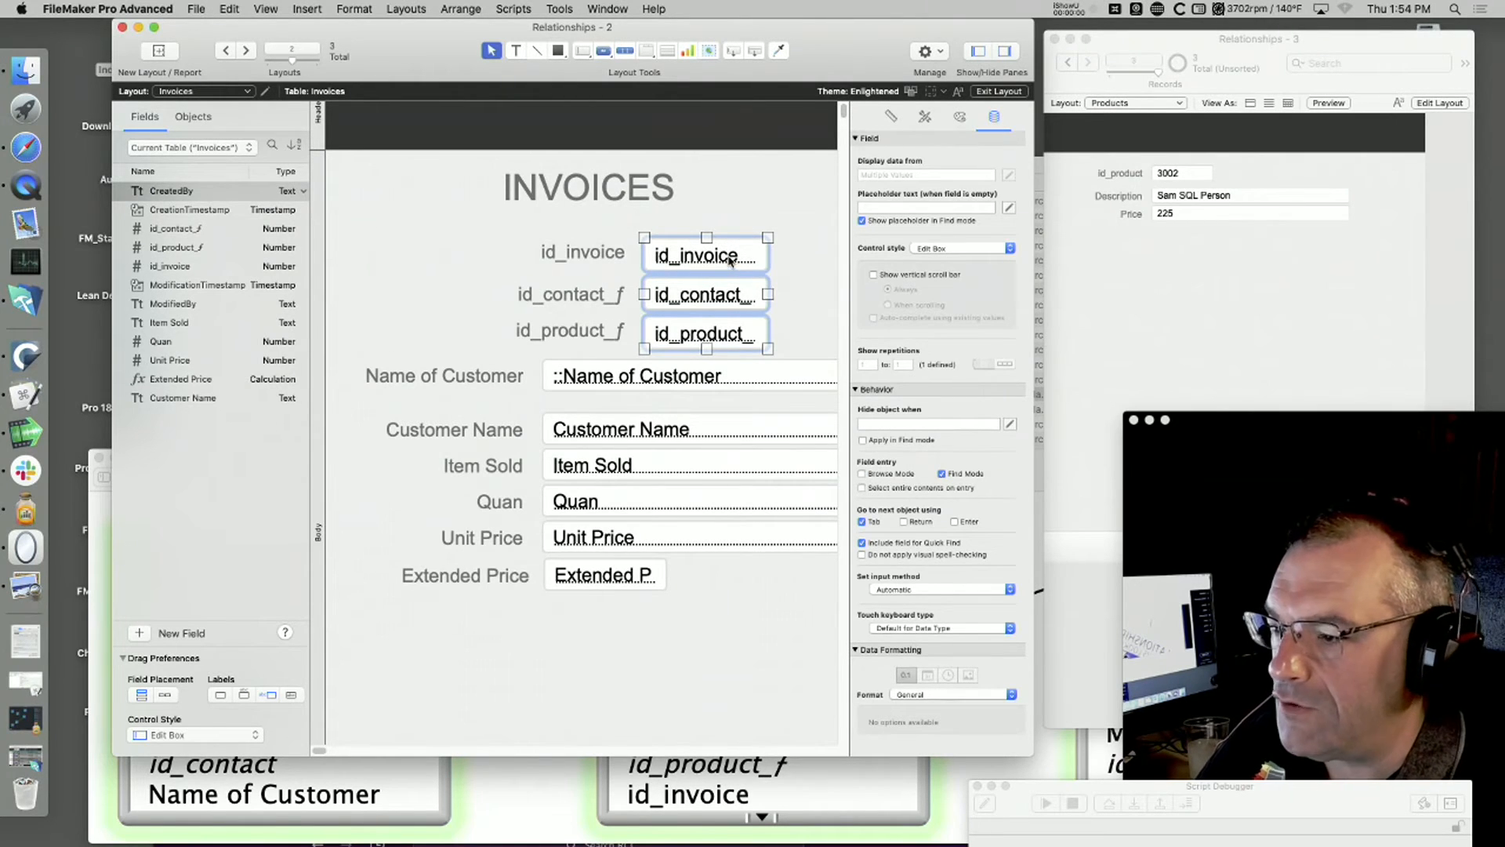
{"action": "key", "text": "super+b"}
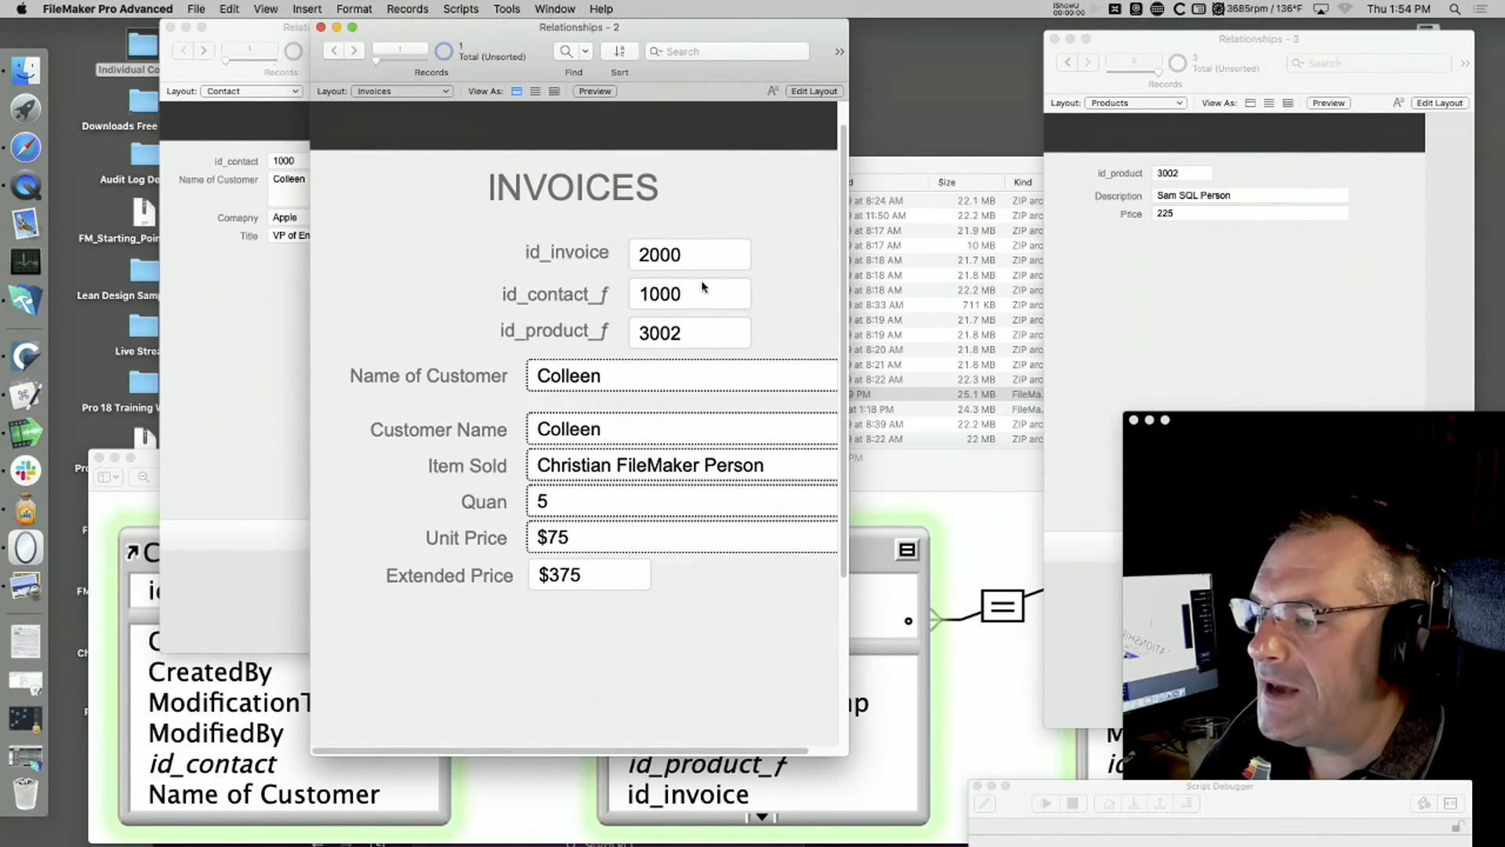
{"action": "left_click_drag", "start_coordinate": [725, 48], "coordinate": [733, 47]}
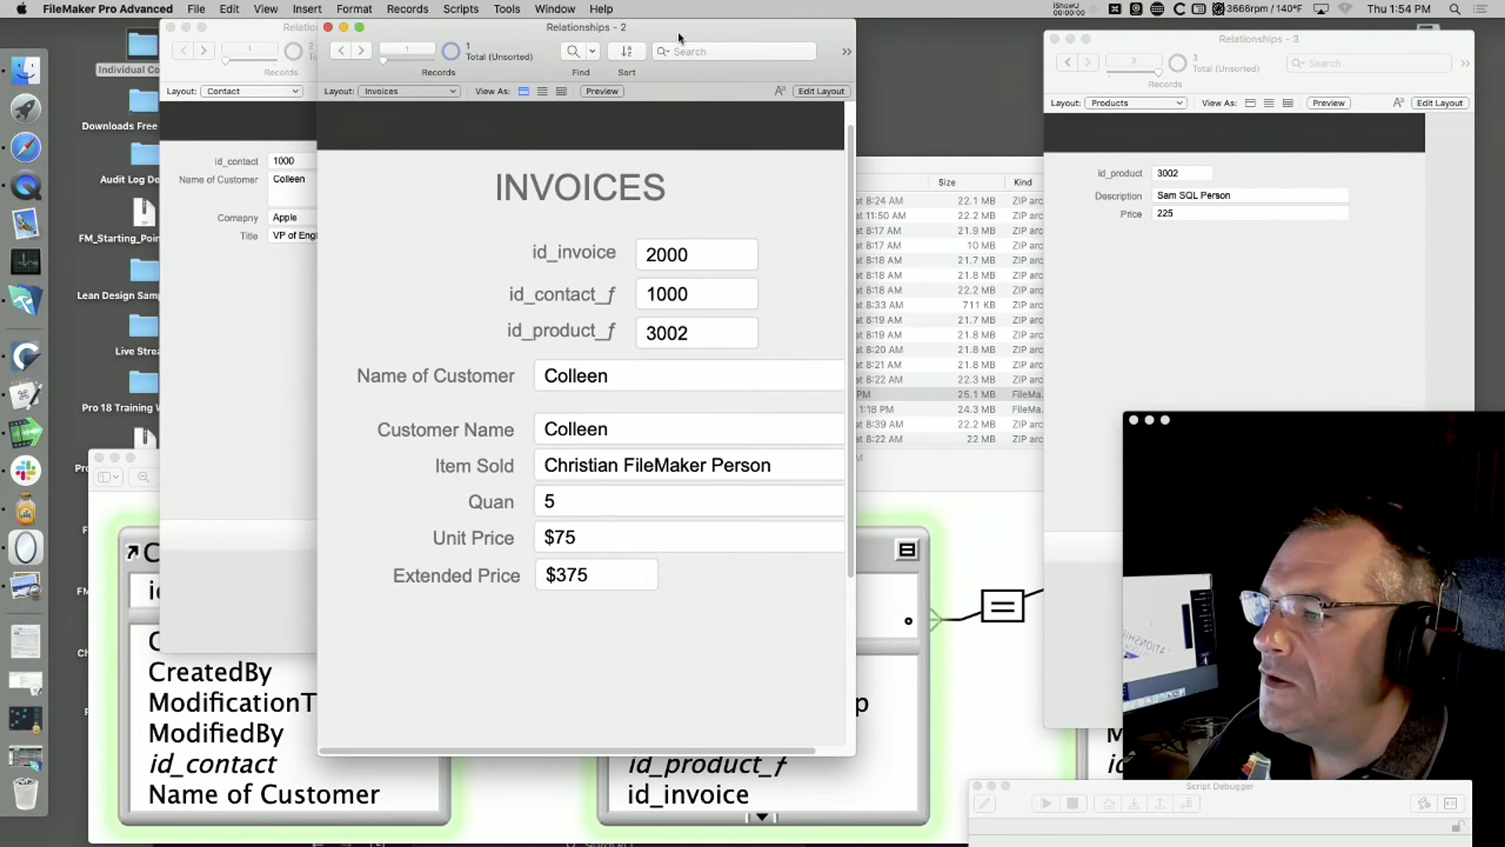
Step: Create a new script named Input Product in the Script Workspace
{"action": "left_click", "coordinate": [461, 9]}
{"action": "left_click", "coordinate": [481, 28]}
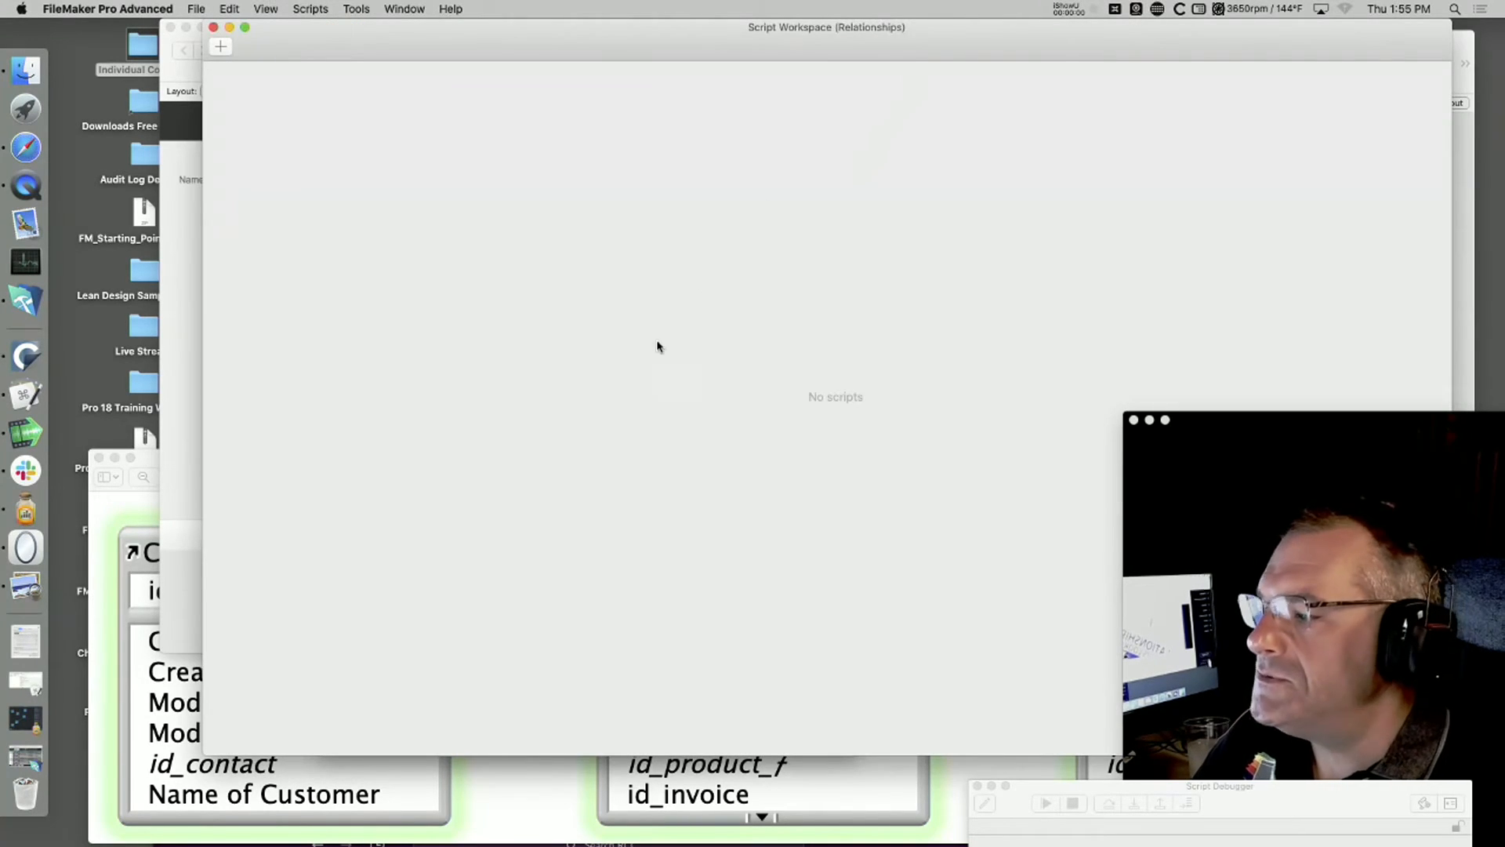
{"action": "left_click", "coordinate": [220, 48]}
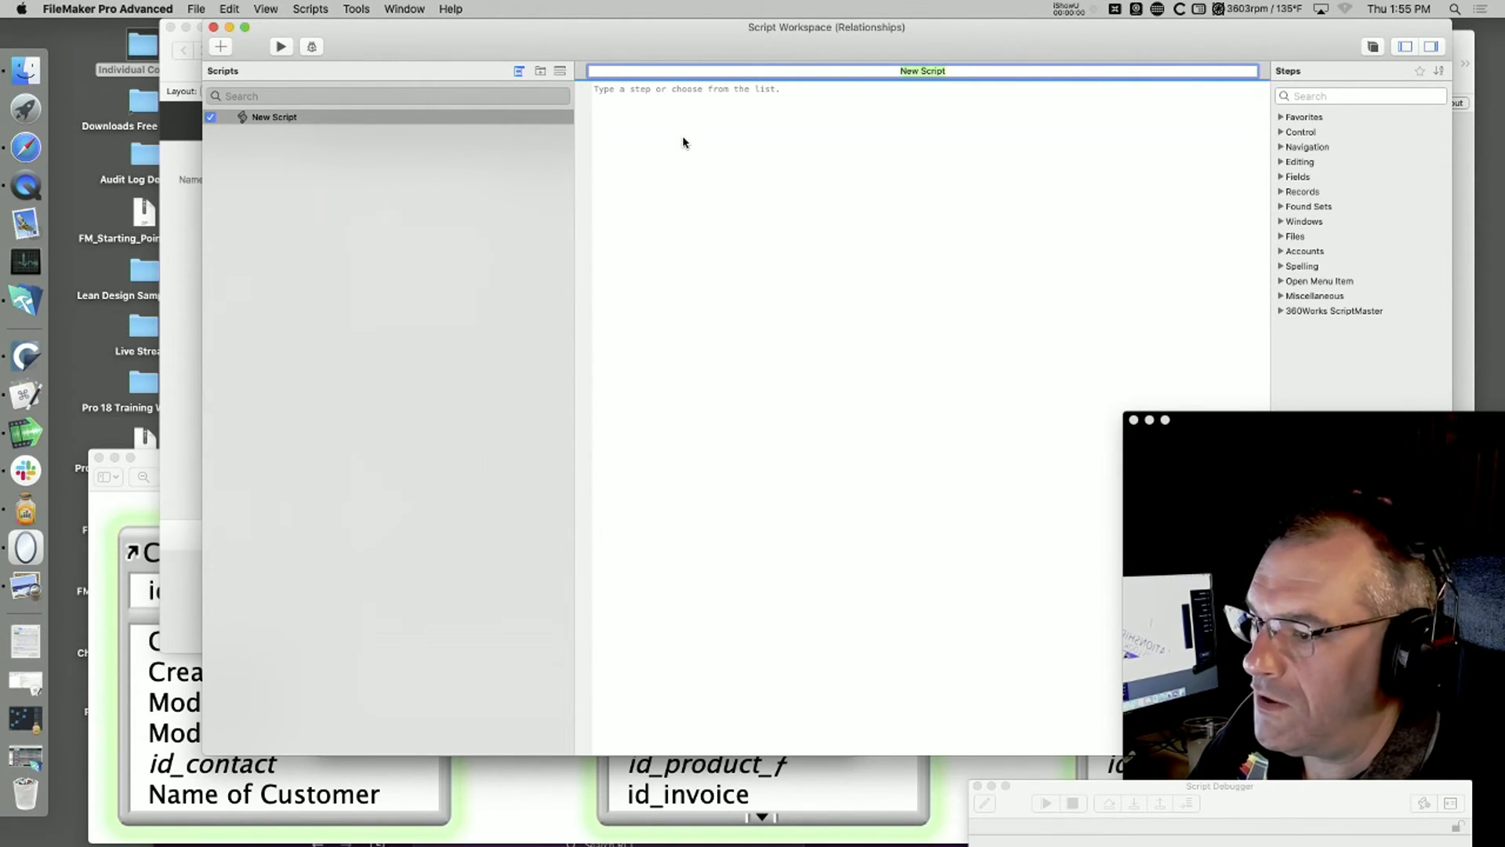
{"action": "type", "text": "New"}
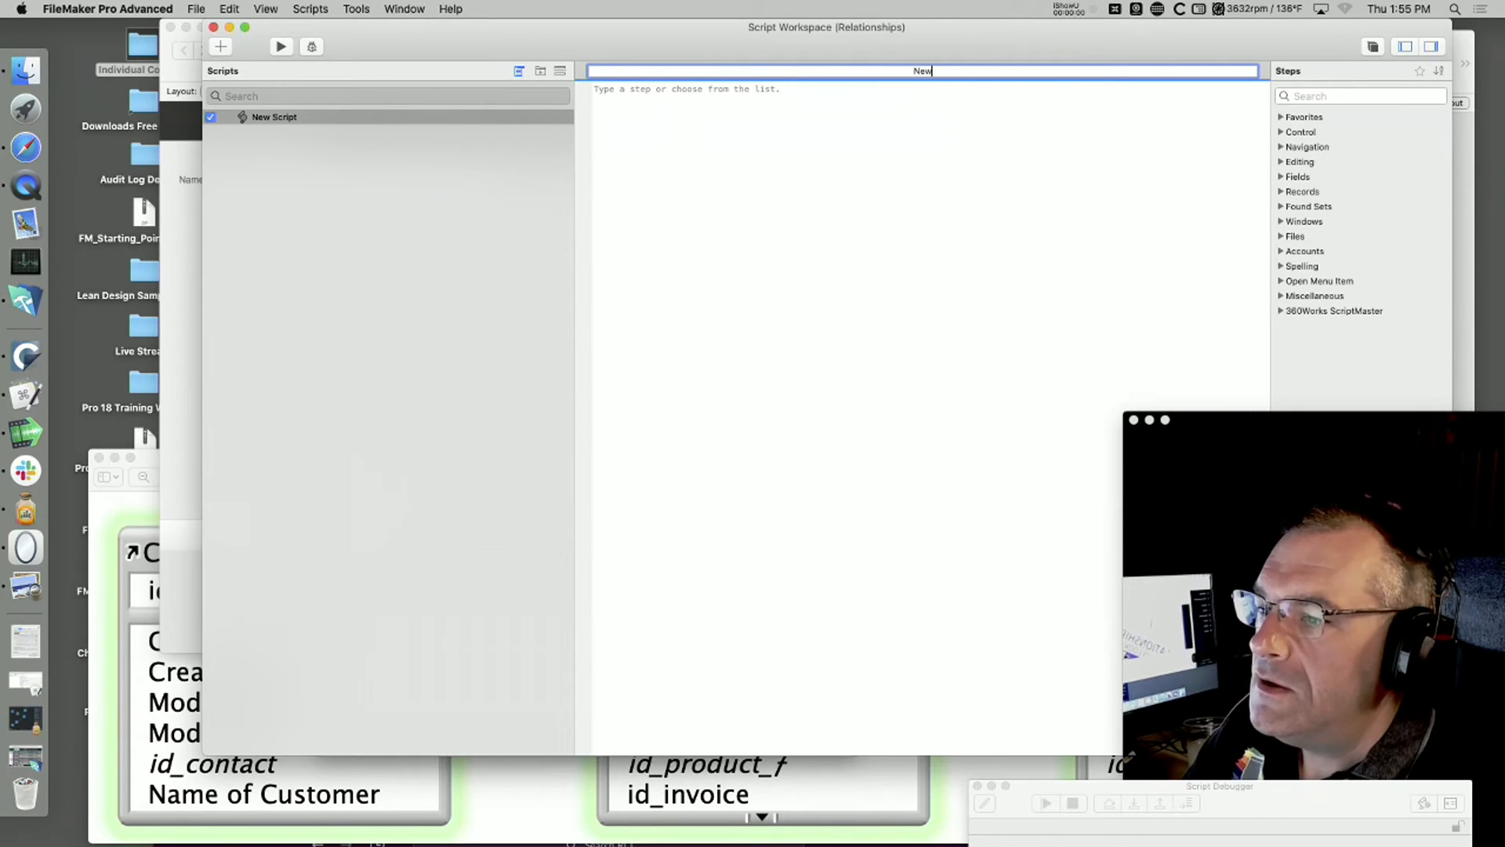
{"action": "key", "text": "BackSpace"}
{"action": "key", "text": "BackSpace"}
{"action": "type", "text": "Input Product"}
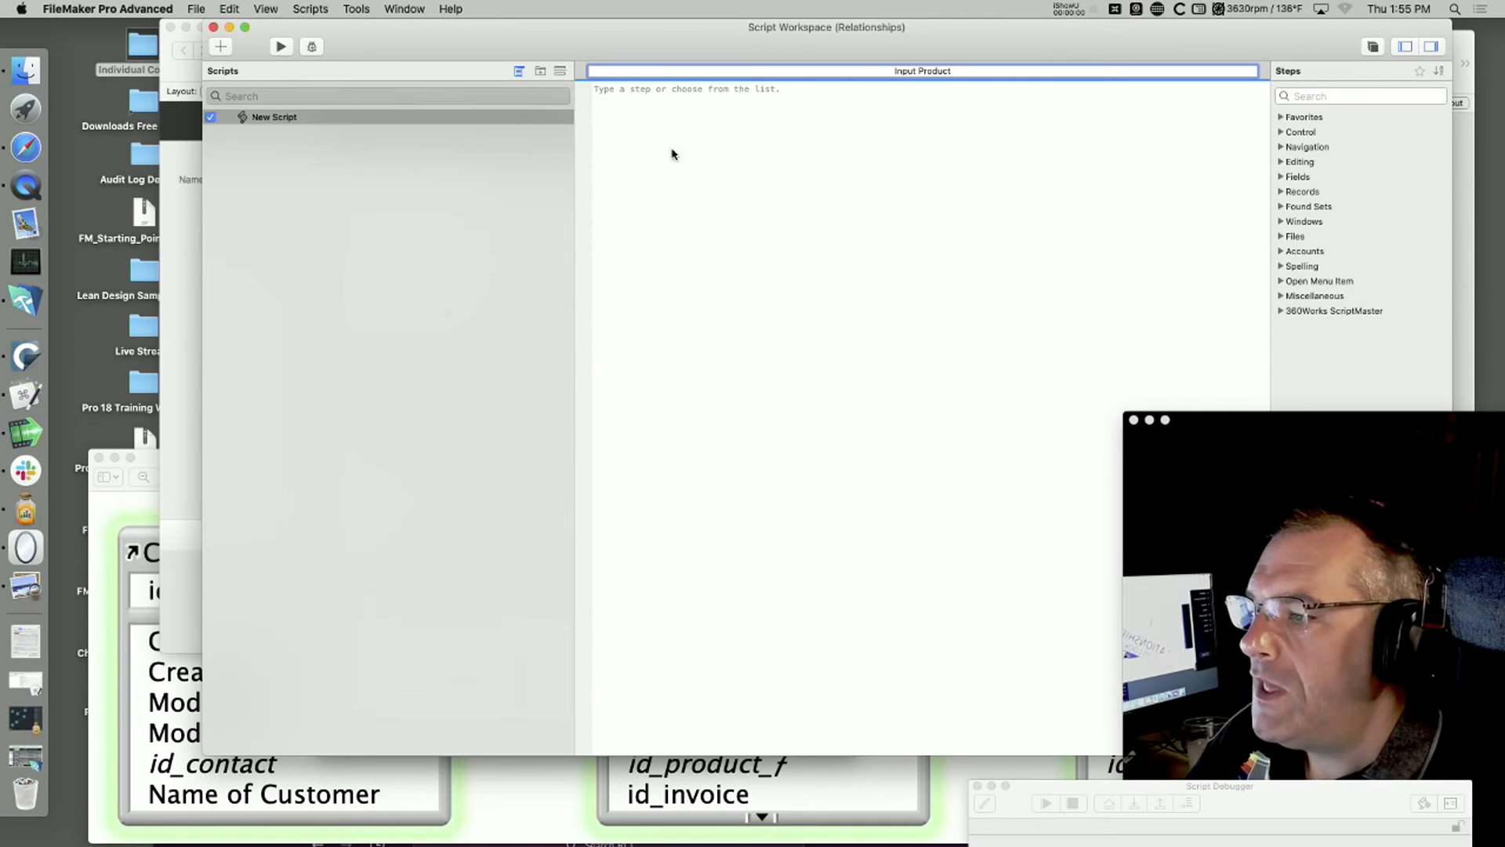
Step: Add a Show Custom Dialog step to the Input Product script and open its options
{"action": "left_click", "coordinate": [678, 91]}
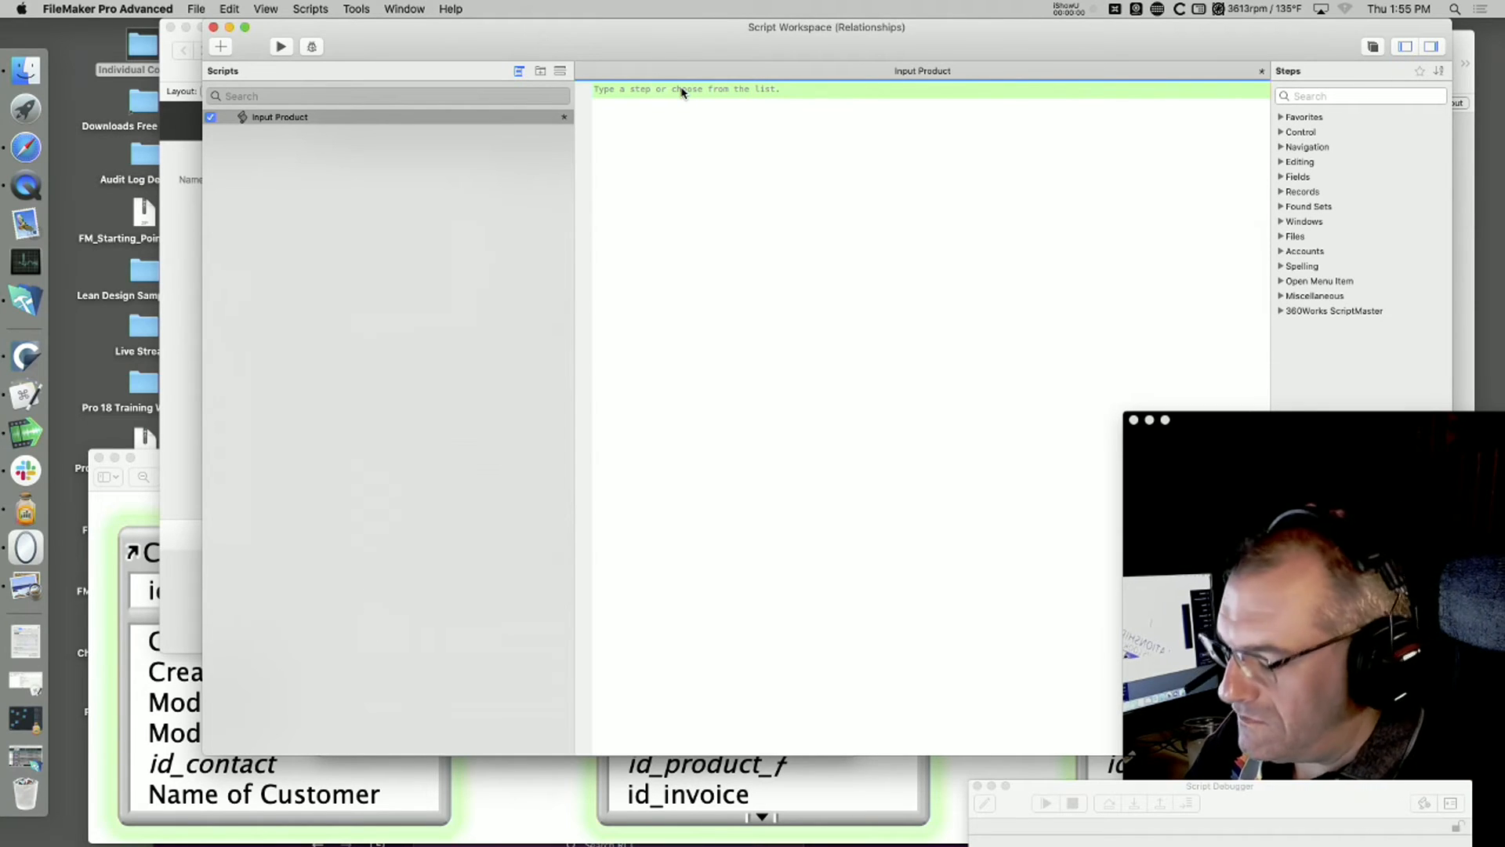
{"action": "type", "text": "show"}
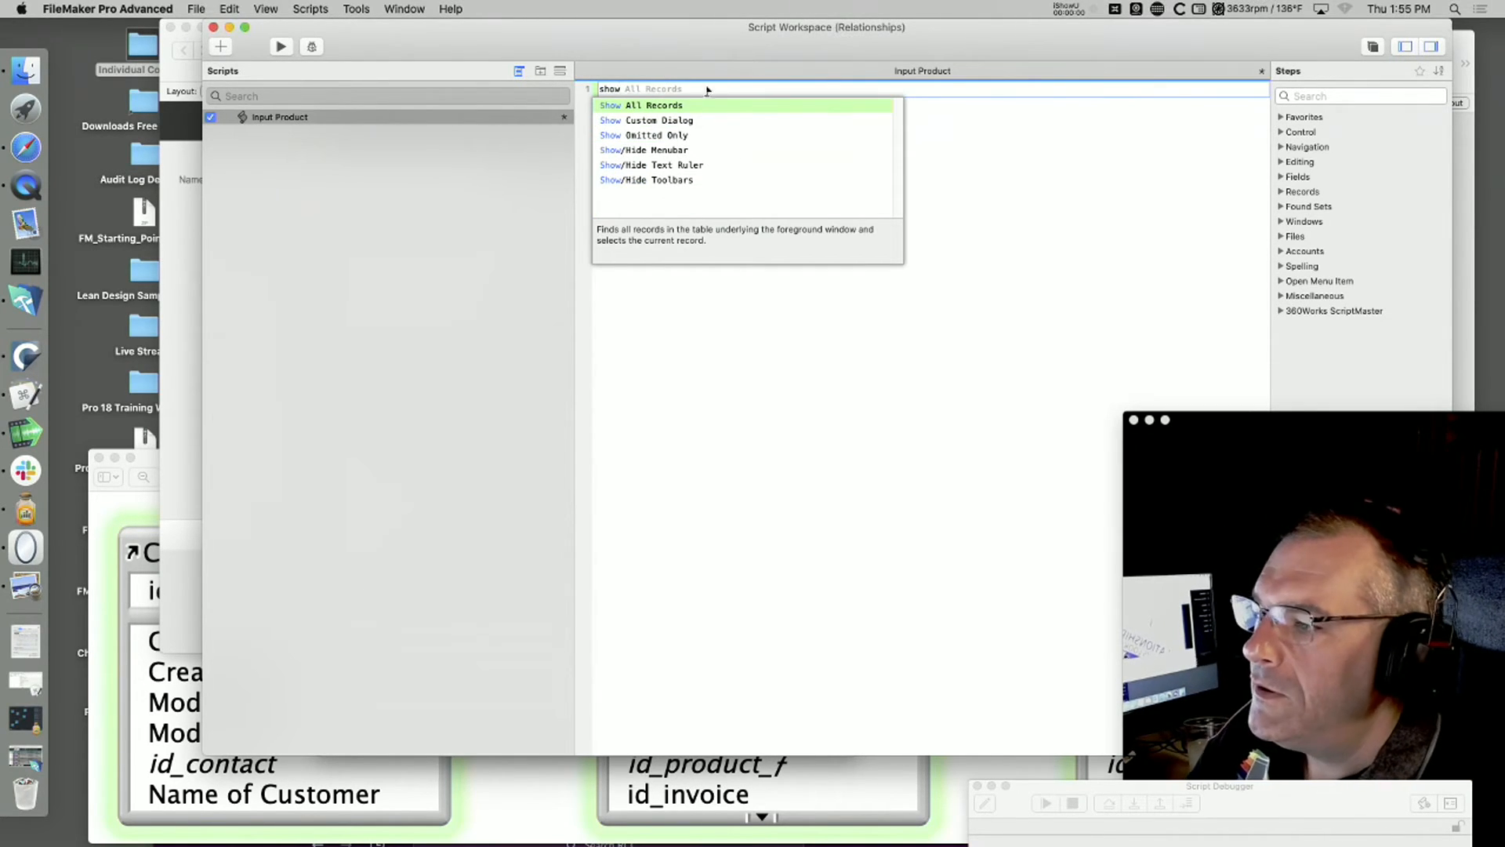
{"action": "left_click", "coordinate": [638, 123]}
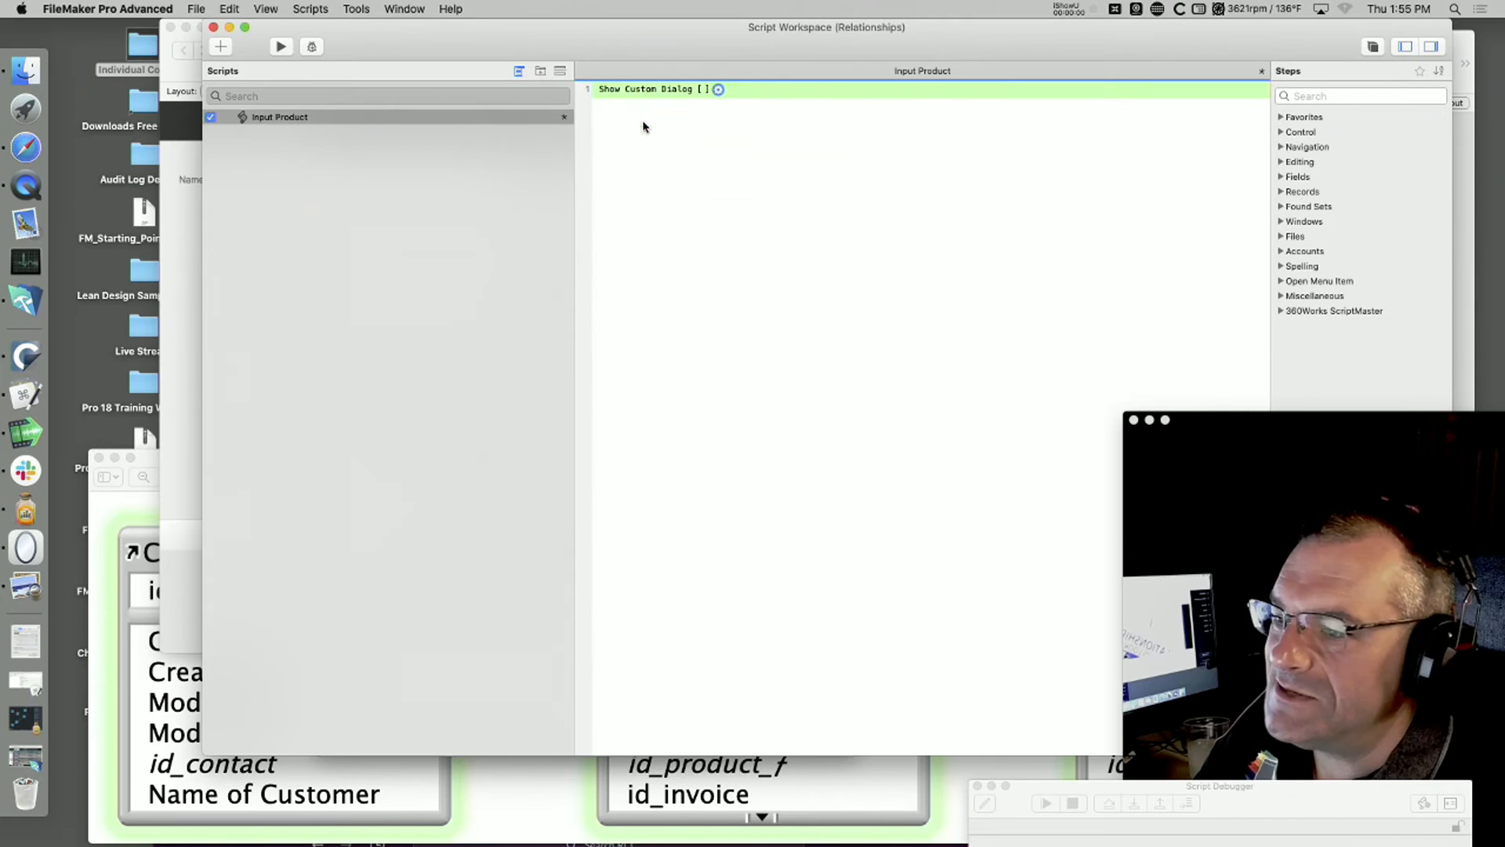
{"action": "left_click", "coordinate": [719, 90]}
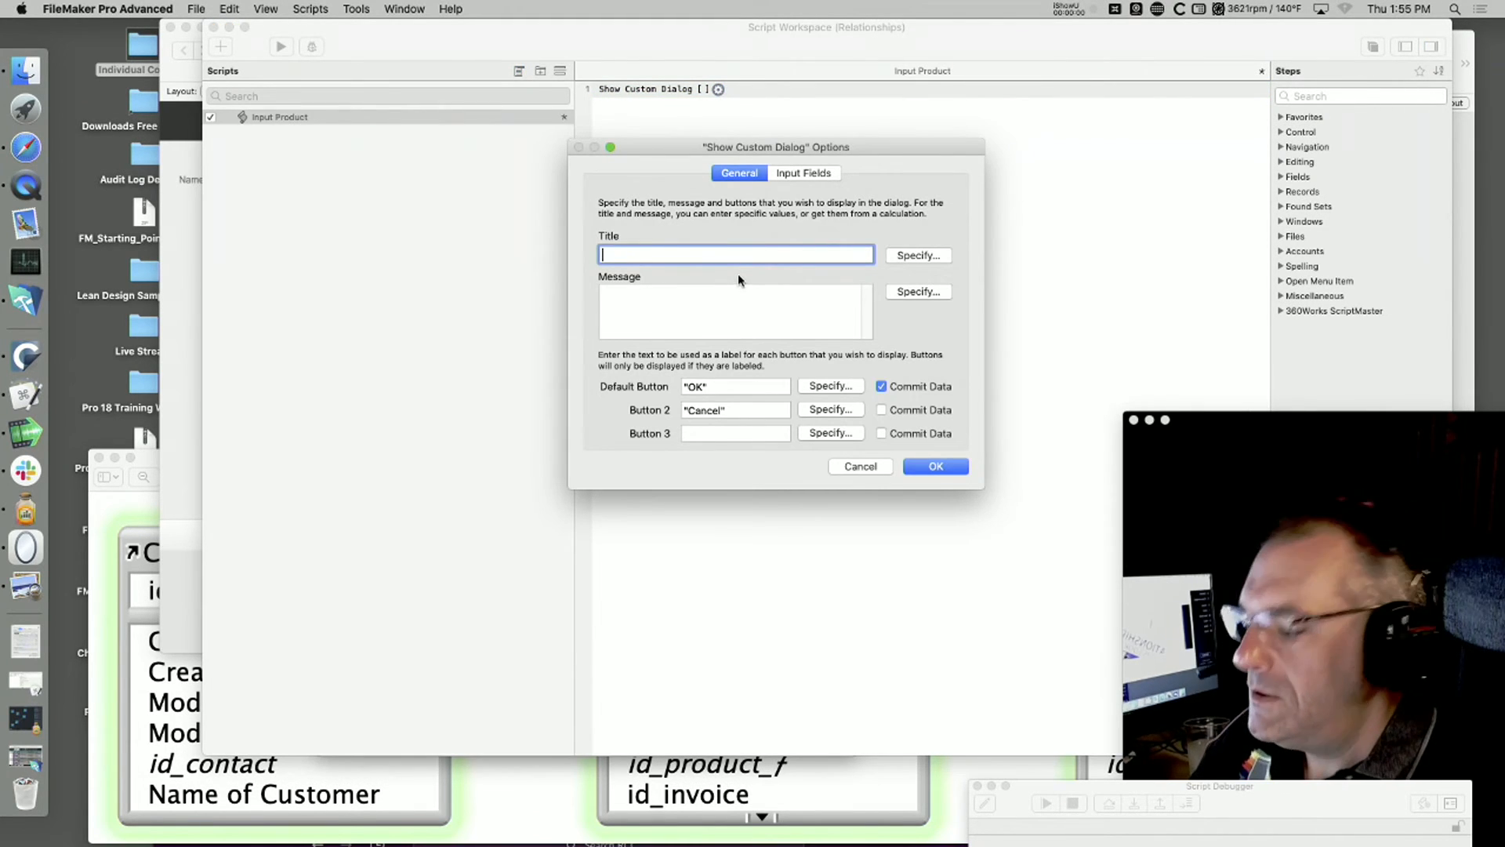
Step: Title the custom dialog "Provide a Product ID" and remove the Cancel label from its second button
{"action": "type", "text": "Provide"}
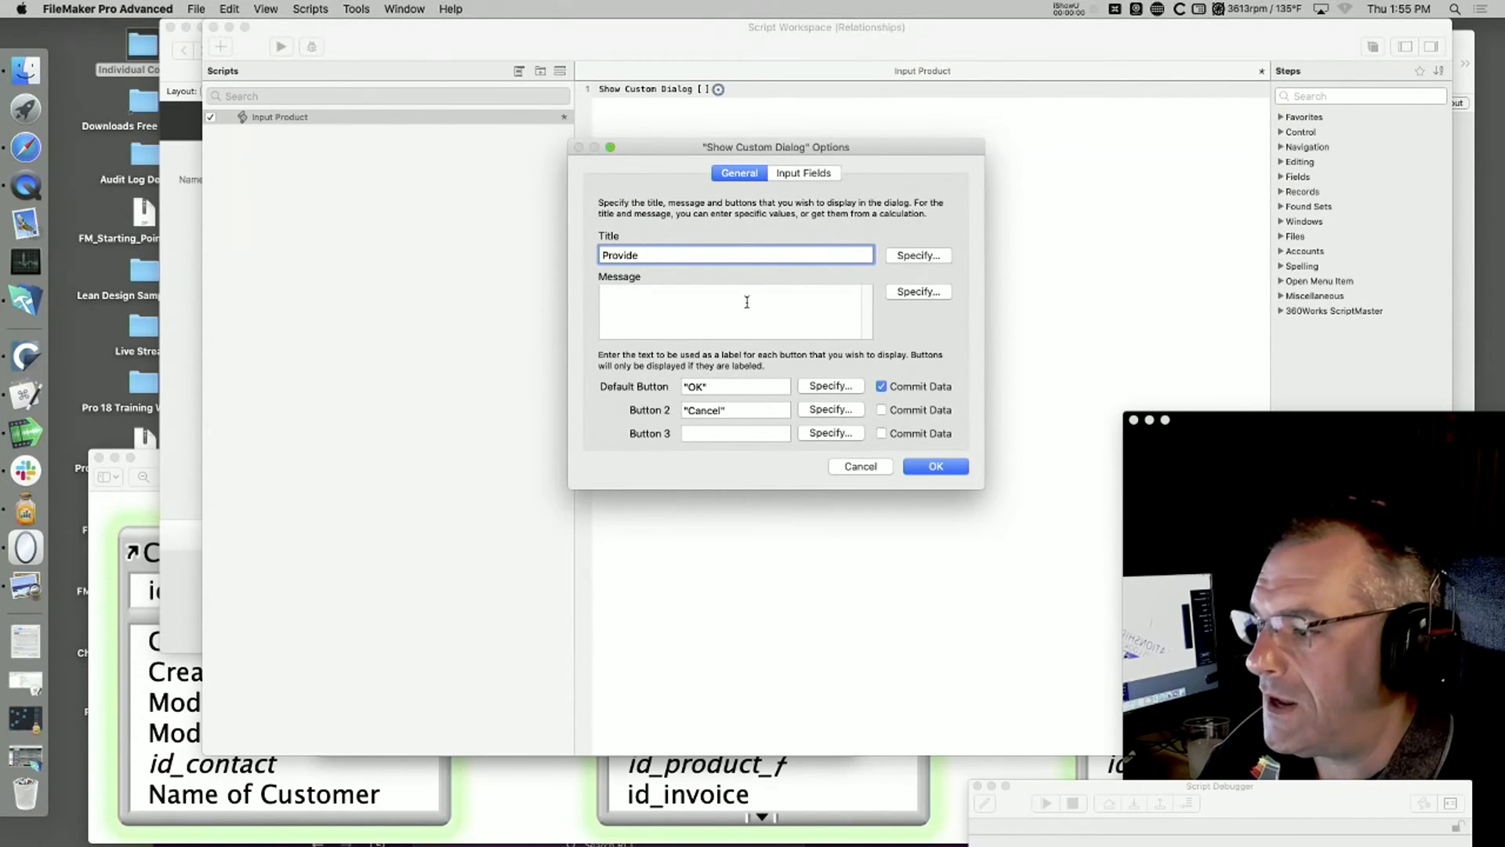
{"action": "type", "text": " a Prod"}
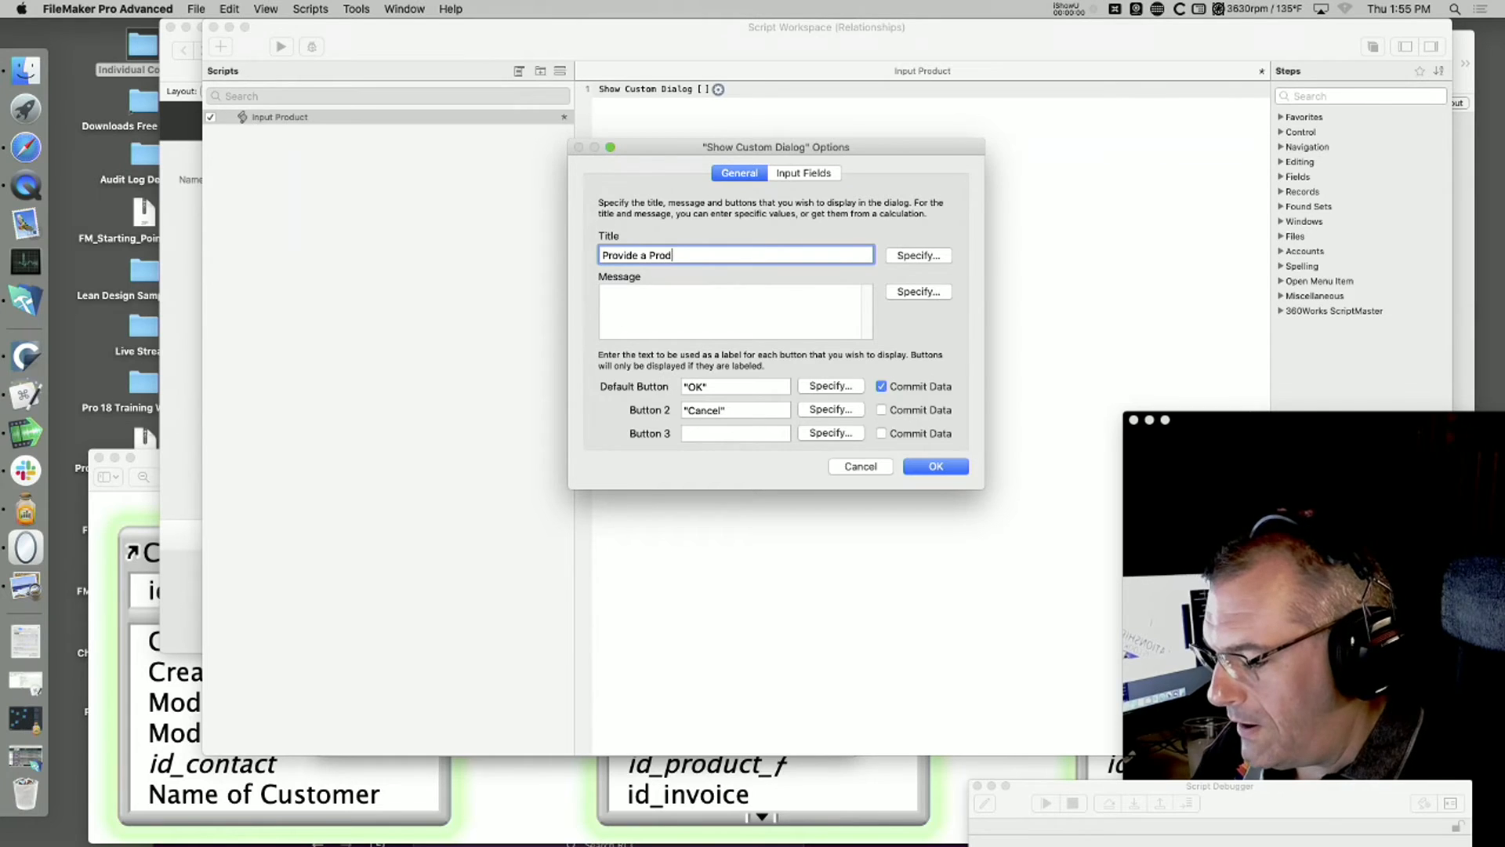
{"action": "type", "text": "uct ID"}
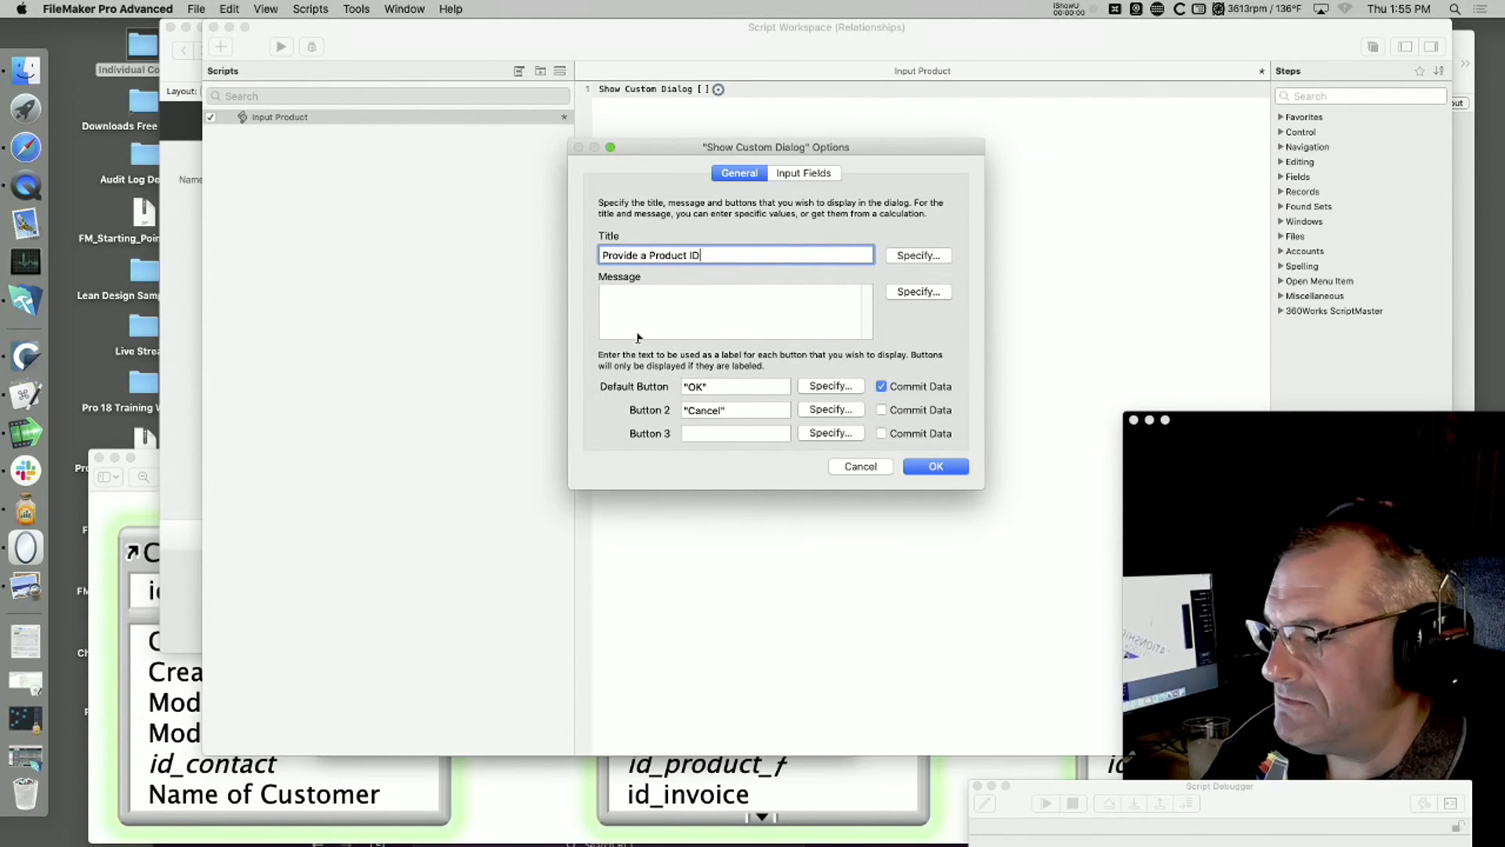
{"action": "triple_click", "coordinate": [749, 410]}
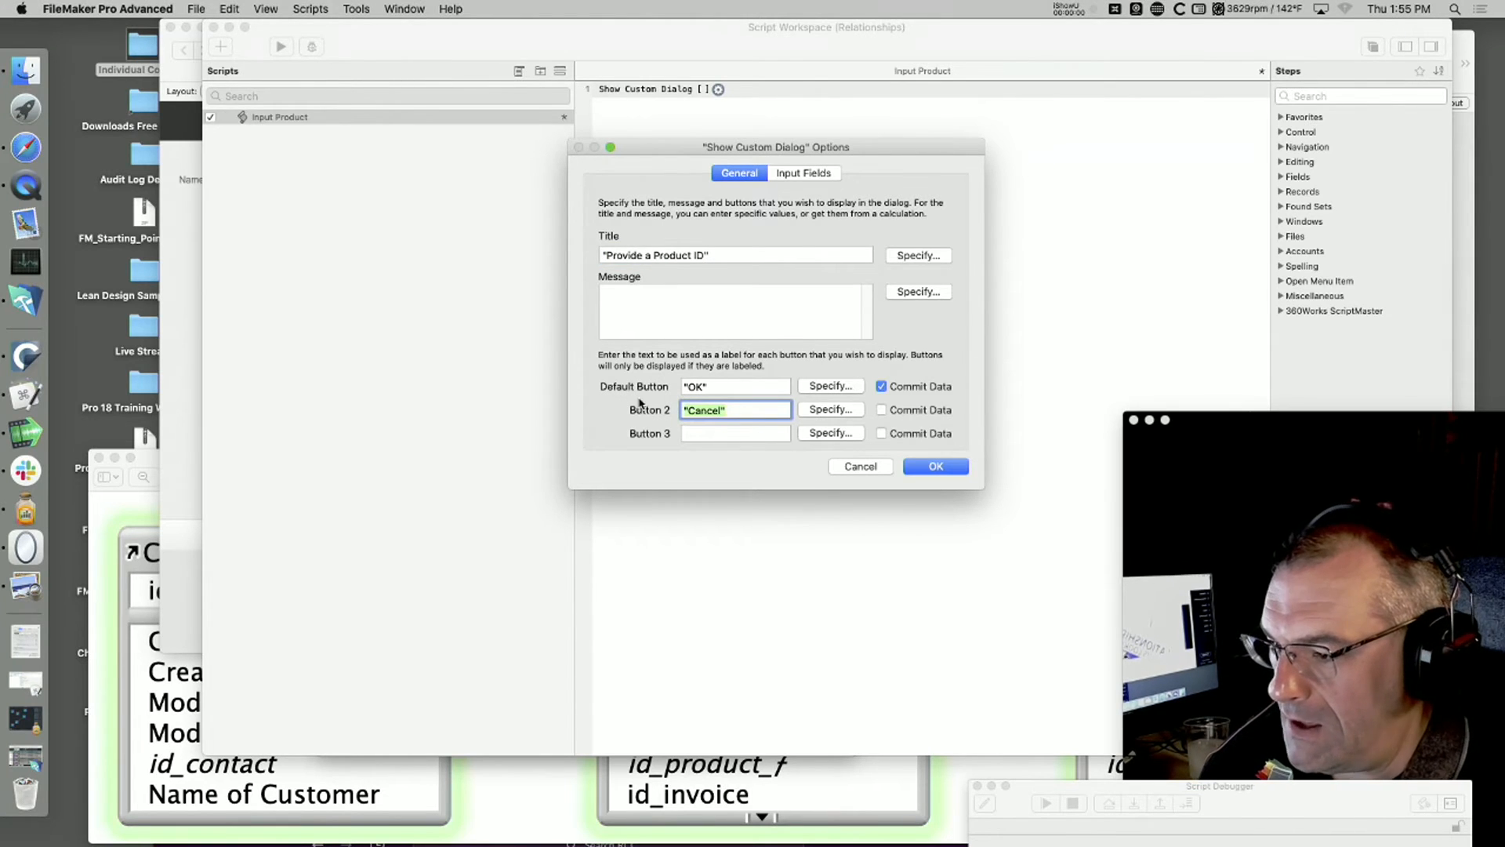
{"action": "key", "text": "BackSpace"}
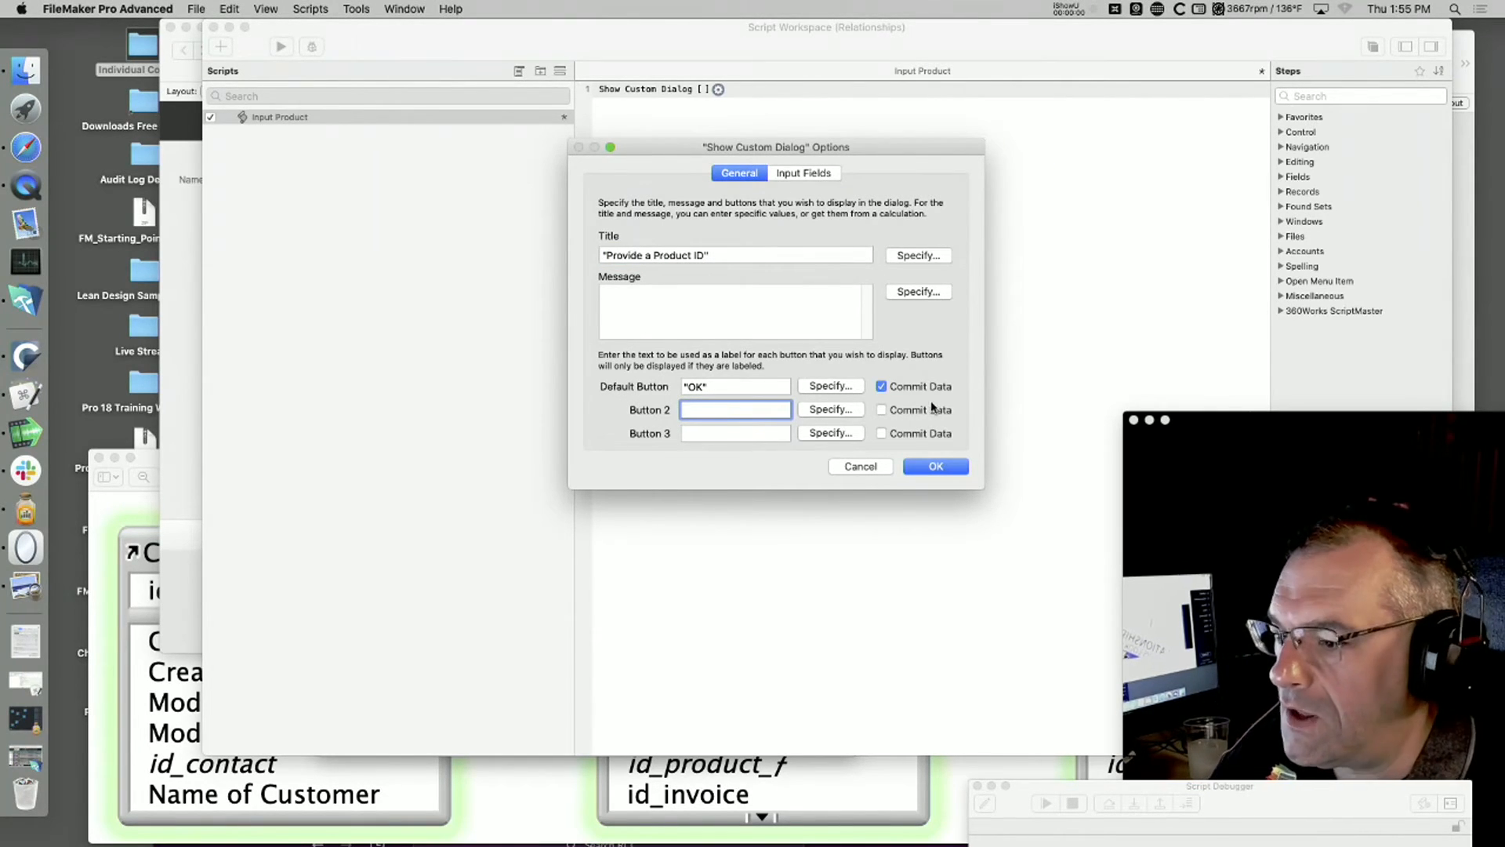
Step: Enable the dialog's first input field, targeting Invoices::id_product_f with the label "Id of Product", and check that the default button commits data
{"action": "left_click", "coordinate": [805, 172]}
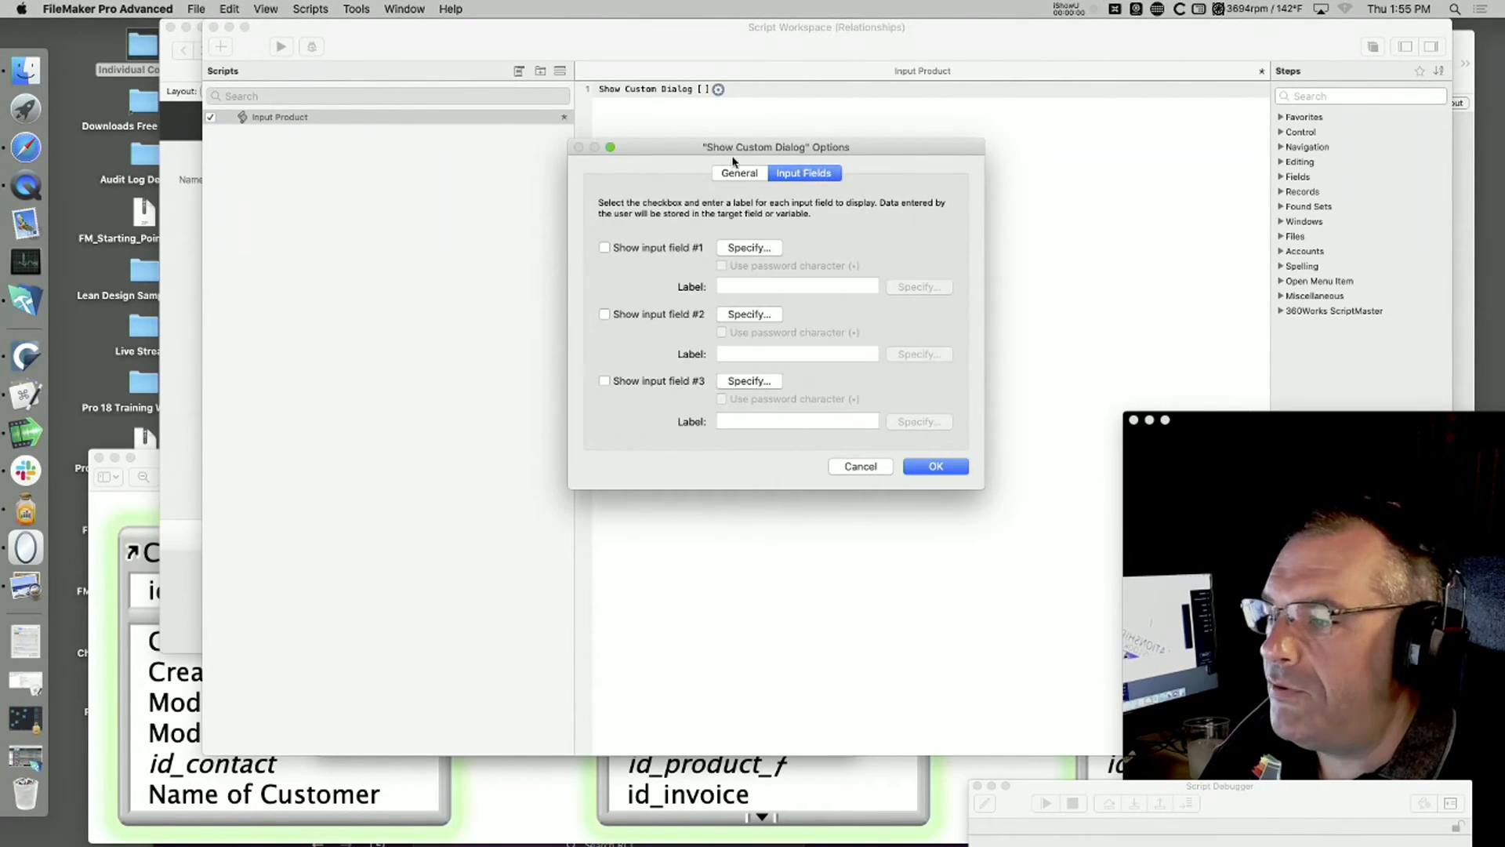
{"action": "left_click", "coordinate": [638, 248]}
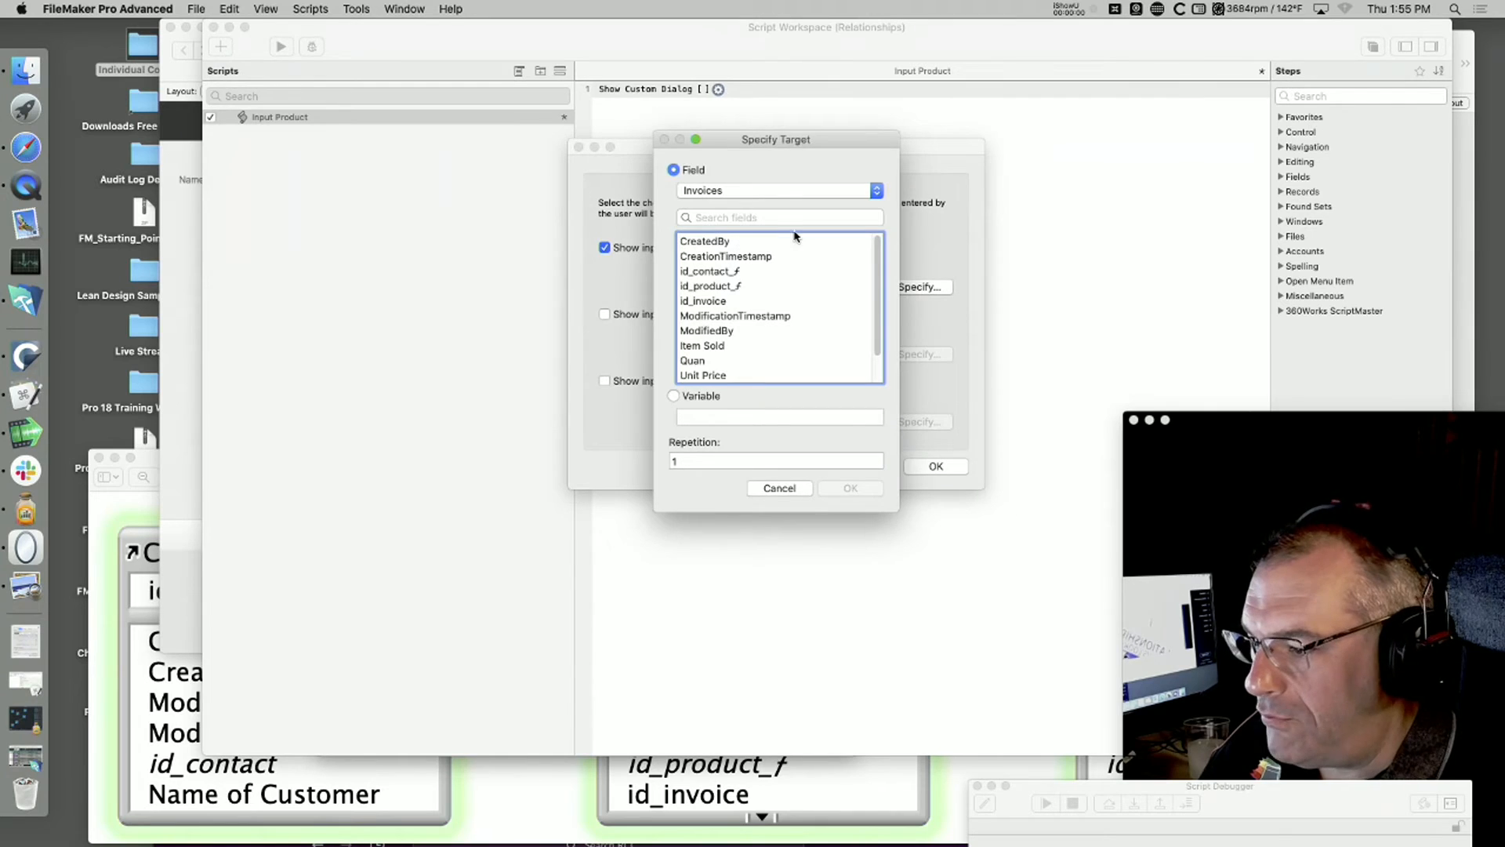
{"action": "left_click", "coordinate": [726, 191]}
{"action": "left_click", "coordinate": [721, 191]}
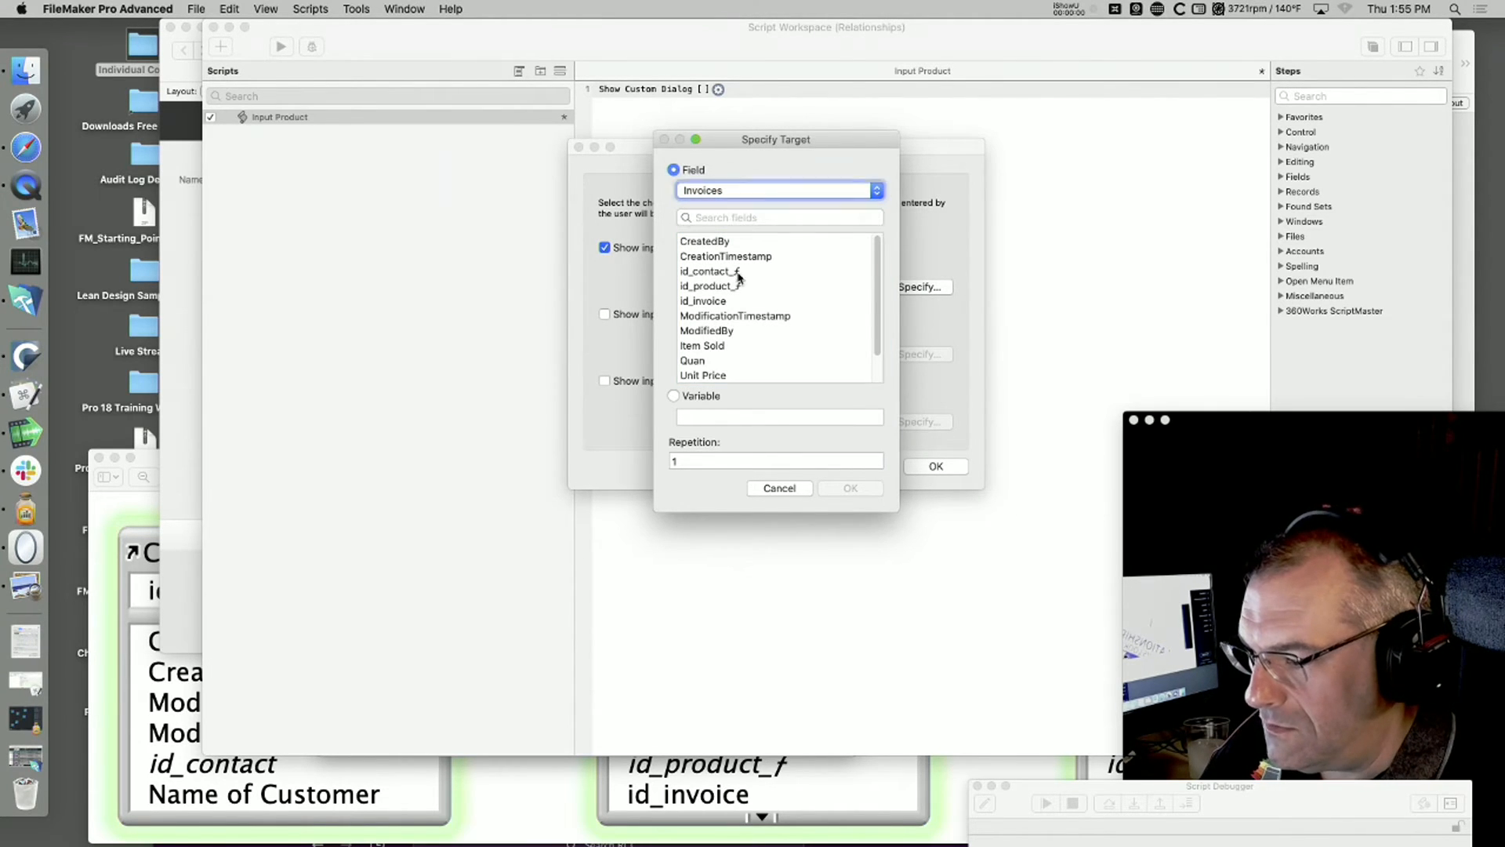
{"action": "double_click", "coordinate": [711, 286]}
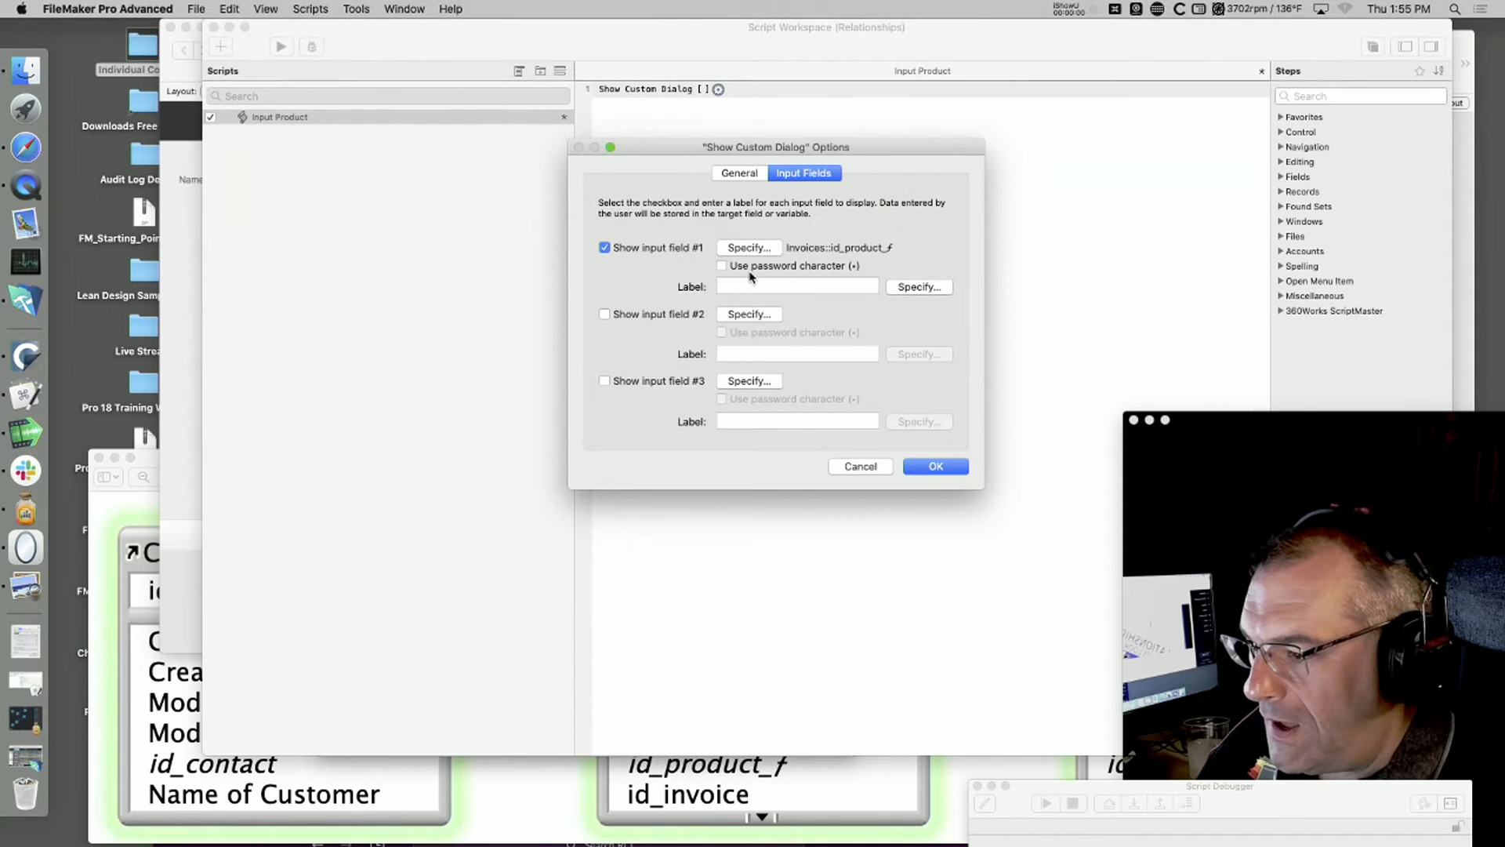
{"action": "left_click", "coordinate": [765, 286]}
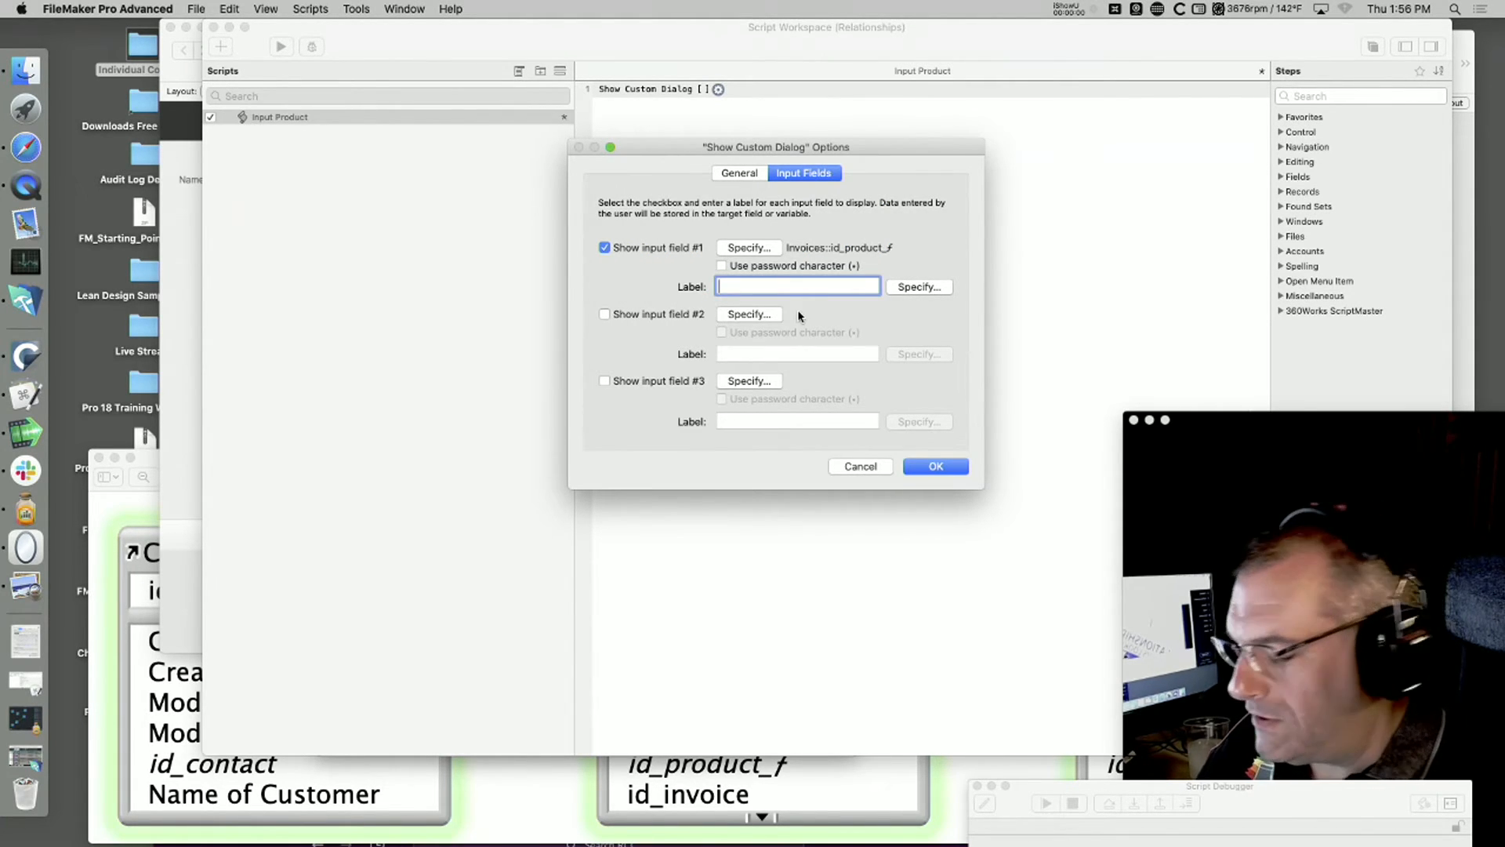
{"action": "type", "text": "Id of Product"}
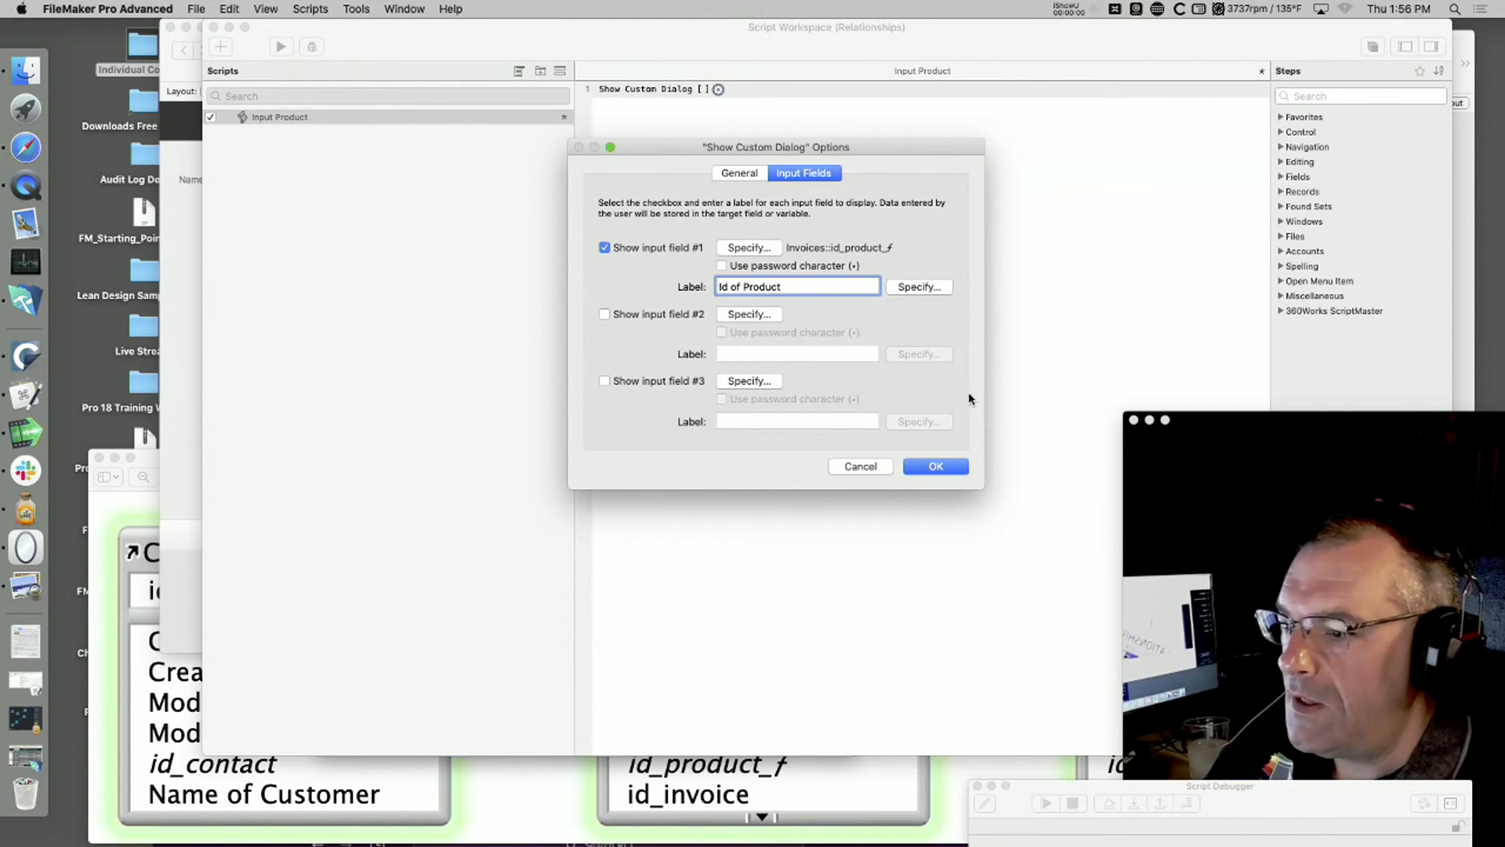
{"action": "left_click", "coordinate": [933, 467]}
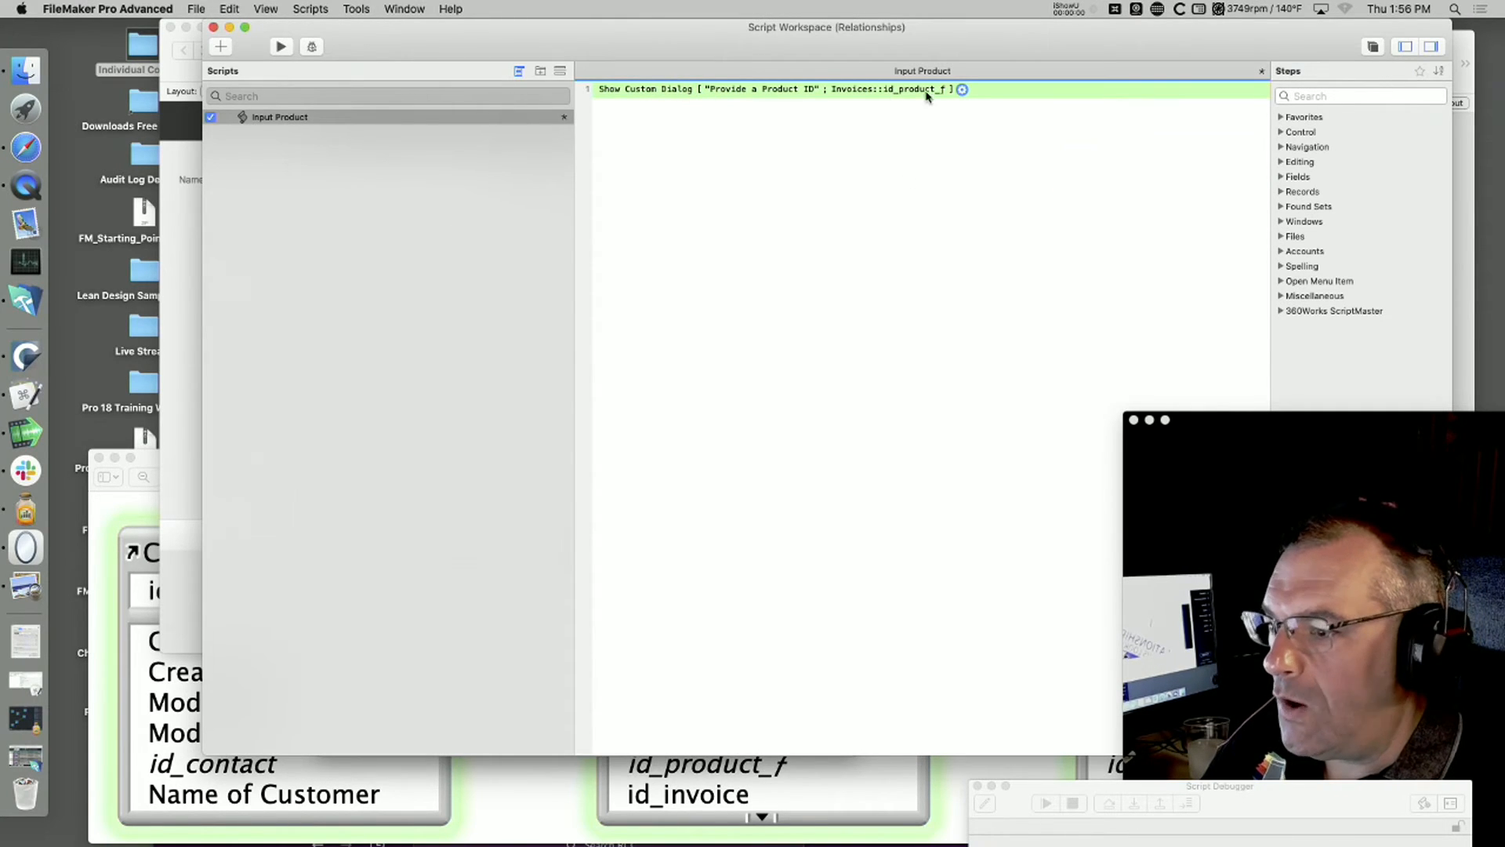
{"action": "left_click", "coordinate": [961, 89]}
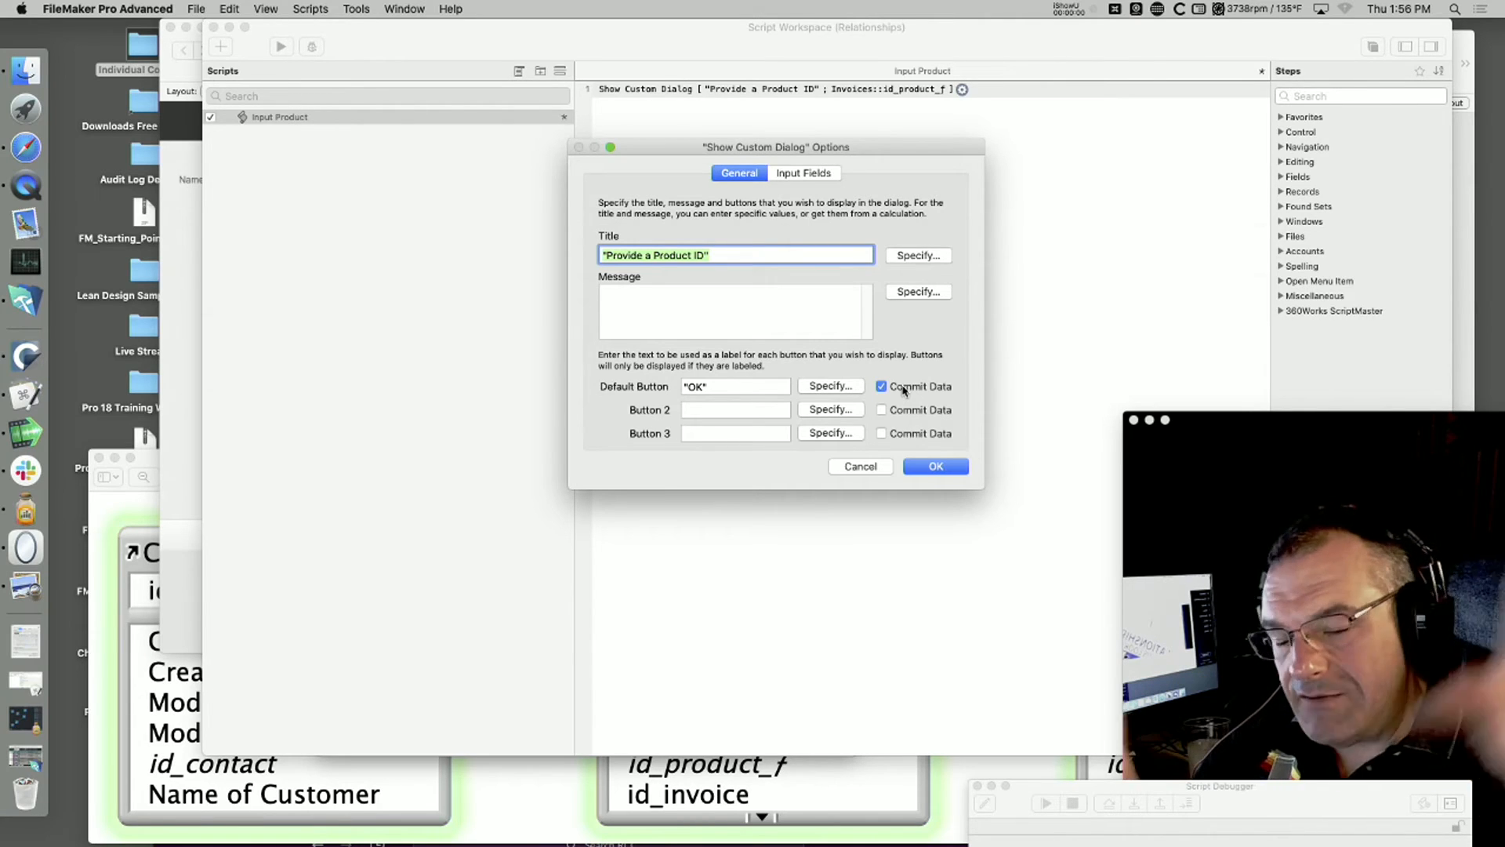
{"action": "left_click", "coordinate": [951, 467]}
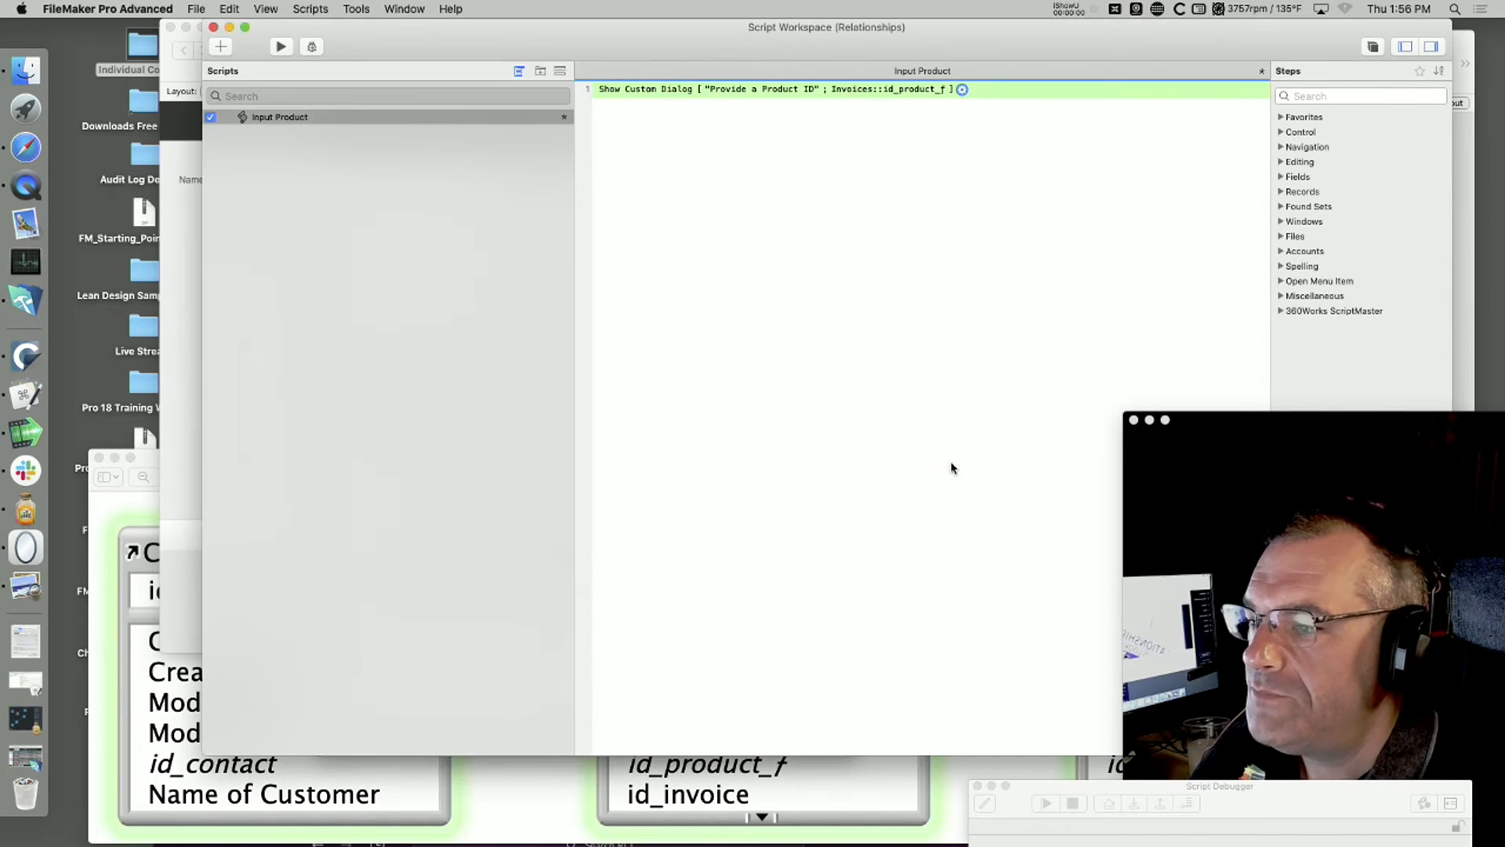
Step: Move the Script Workspace clear of the Invoices window and draw a small button beside the id_product_f field in Layout mode
{"action": "left_click_drag", "start_coordinate": [818, 32], "coordinate": [810, 669]}
{"action": "left_click", "coordinate": [791, 304]}
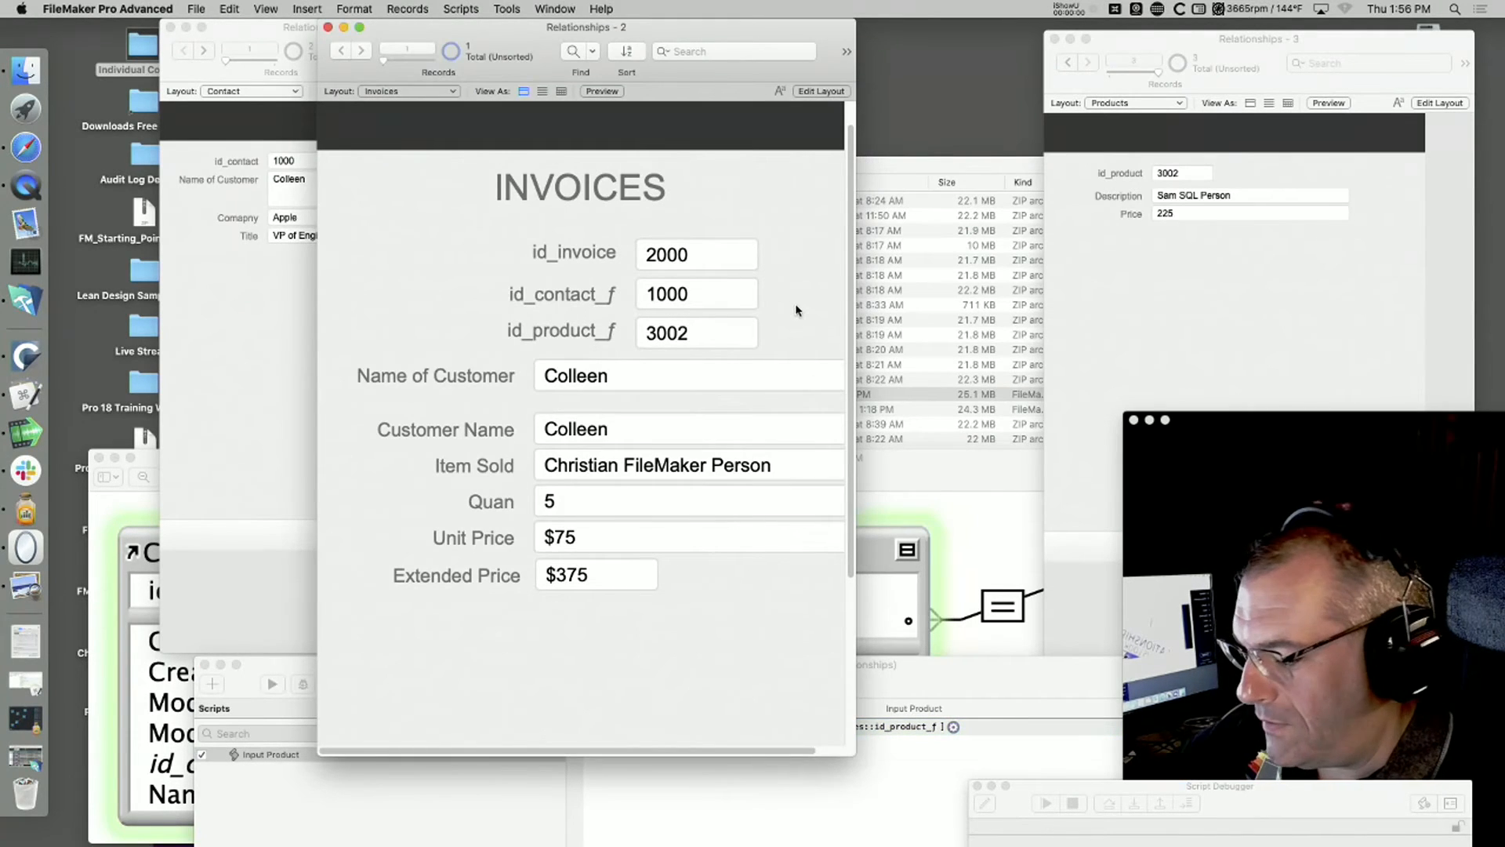
{"action": "key", "text": "super+l"}
{"action": "left_click", "coordinate": [614, 52]}
{"action": "left_click_drag", "start_coordinate": [784, 321], "coordinate": [808, 353]}
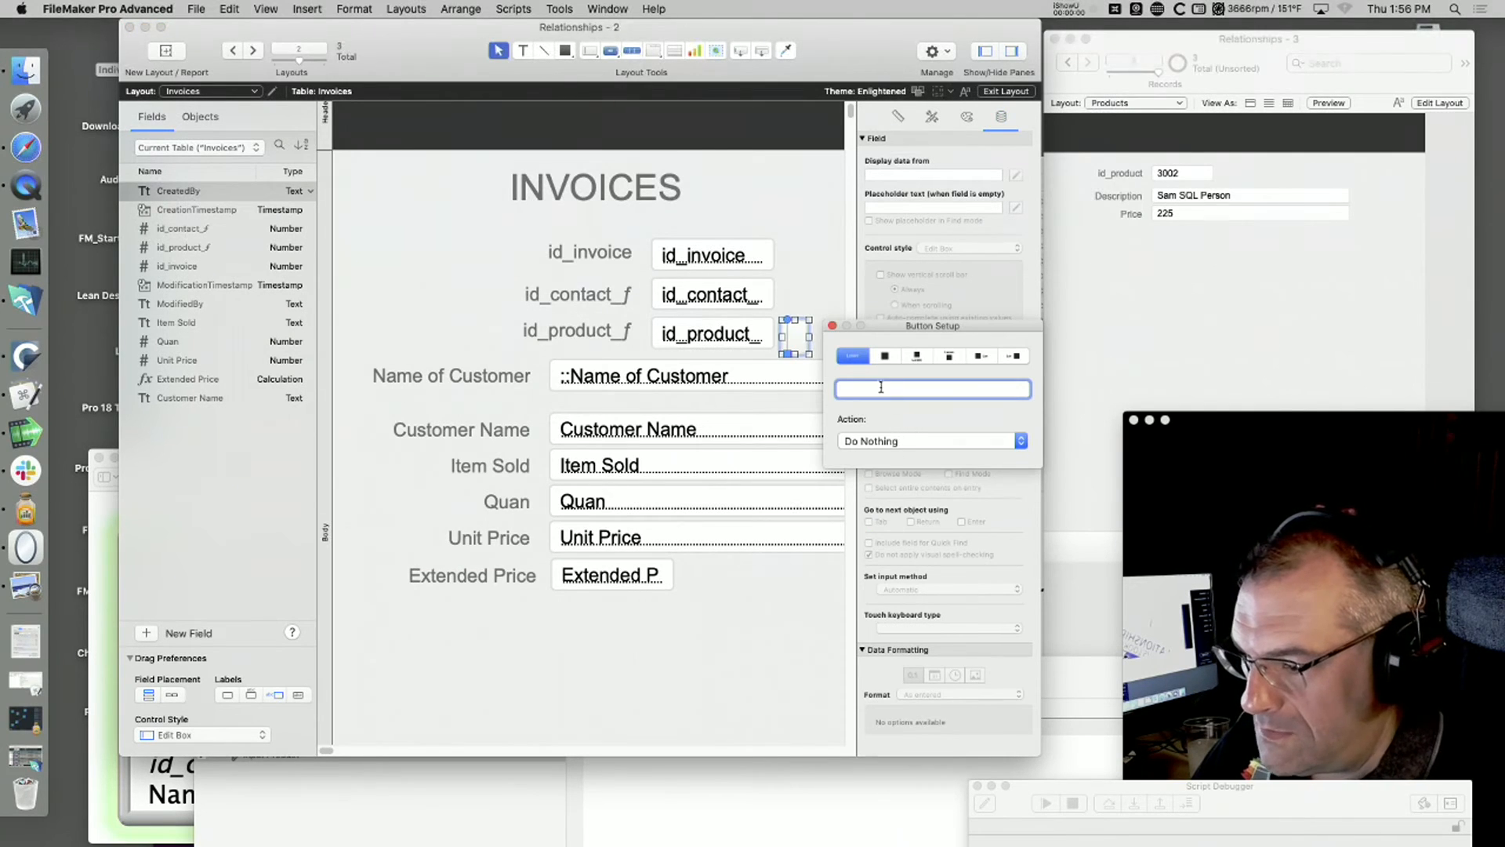
Step: Make the new button perform the Input Product script and label it "Change"
{"action": "left_click", "coordinate": [1019, 441]}
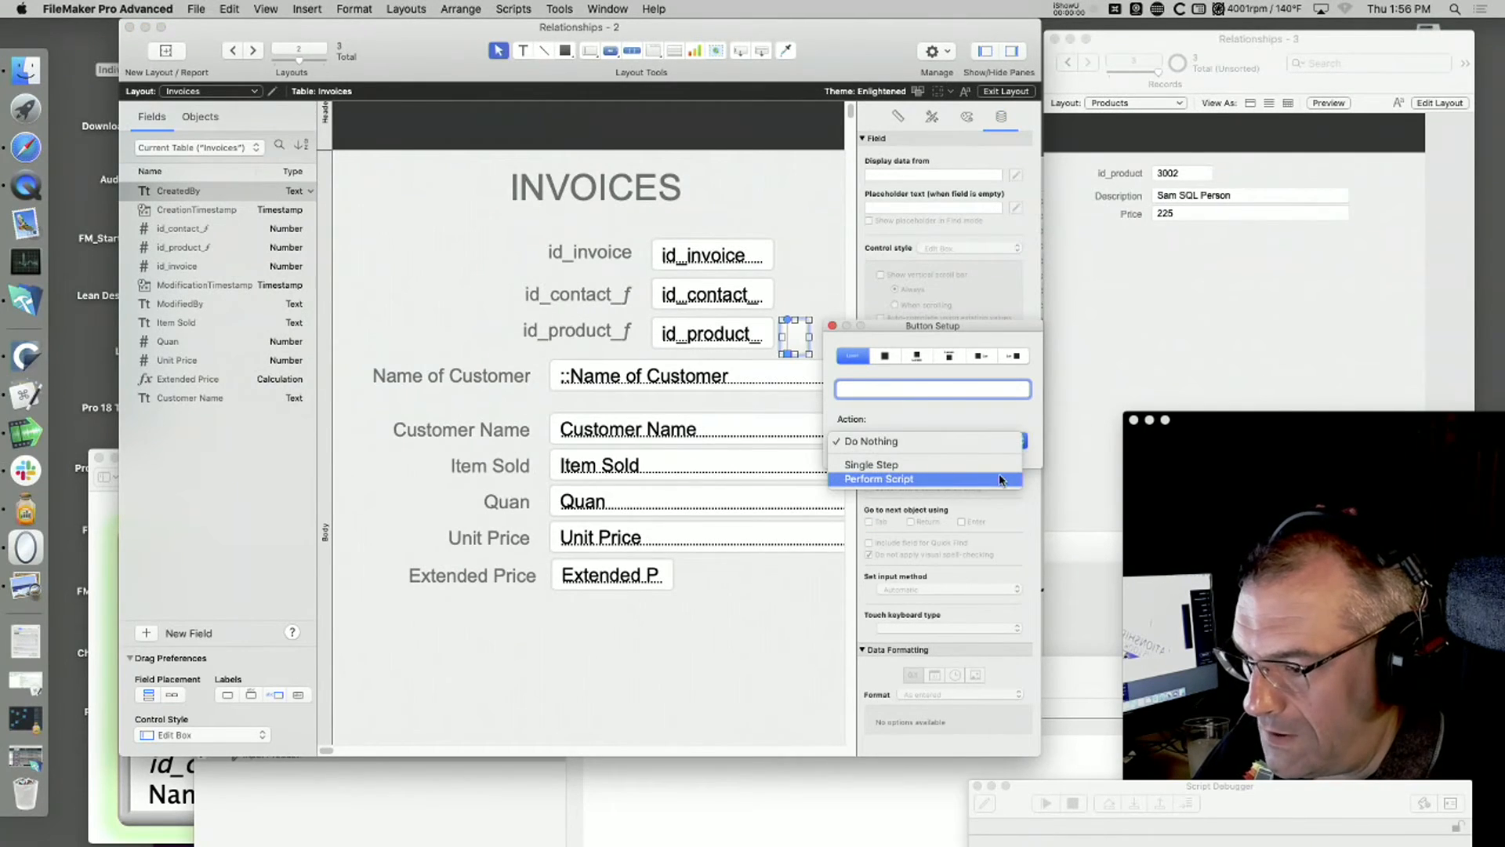
{"action": "left_click", "coordinate": [1003, 479]}
{"action": "left_click", "coordinate": [756, 274]}
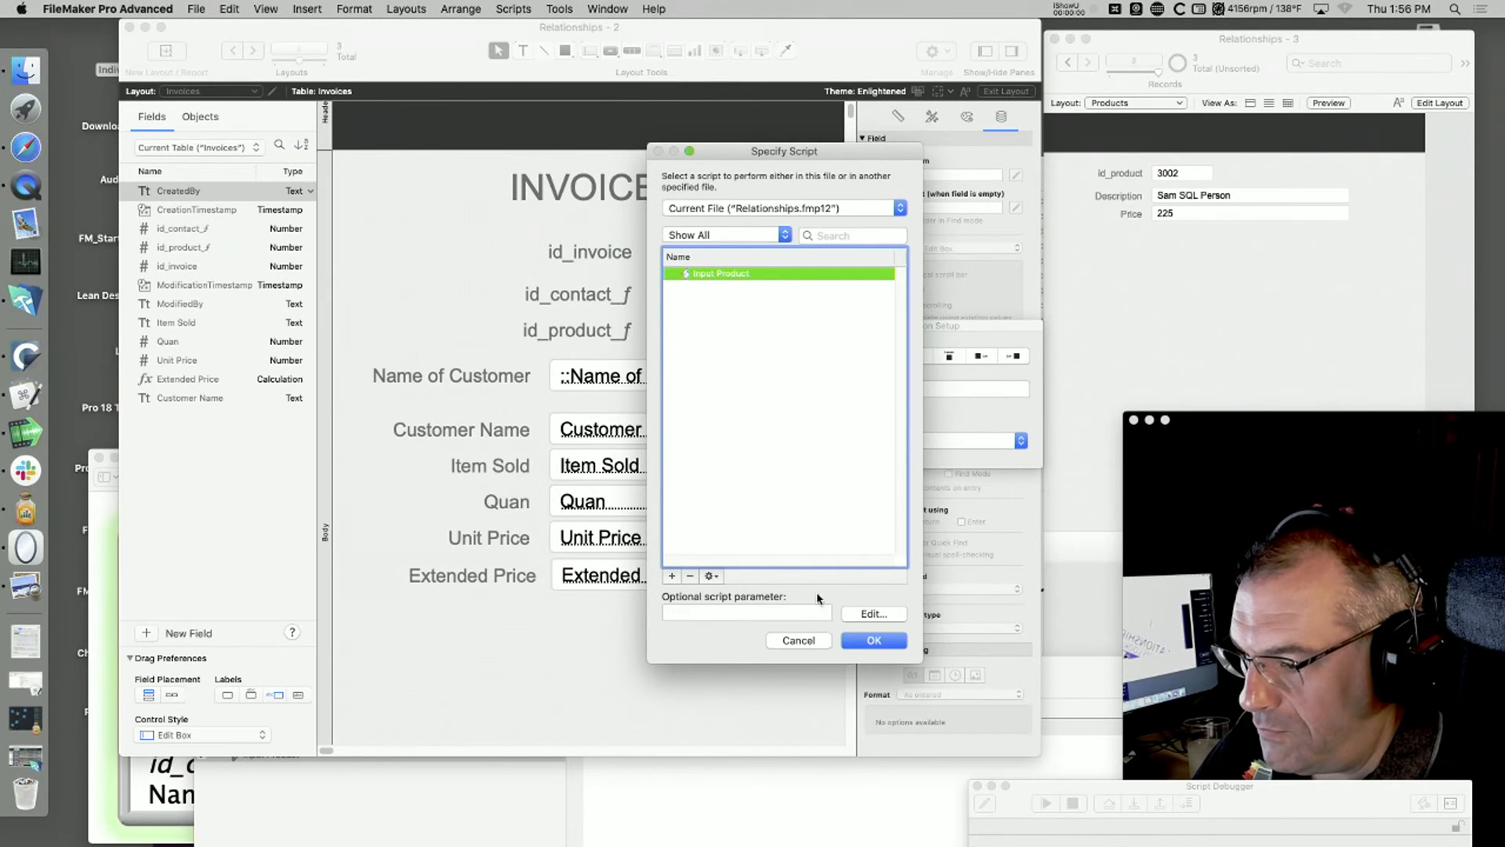
{"action": "left_click", "coordinate": [874, 641]}
{"action": "left_click", "coordinate": [863, 387]}
{"action": "type", "text": "Change"}
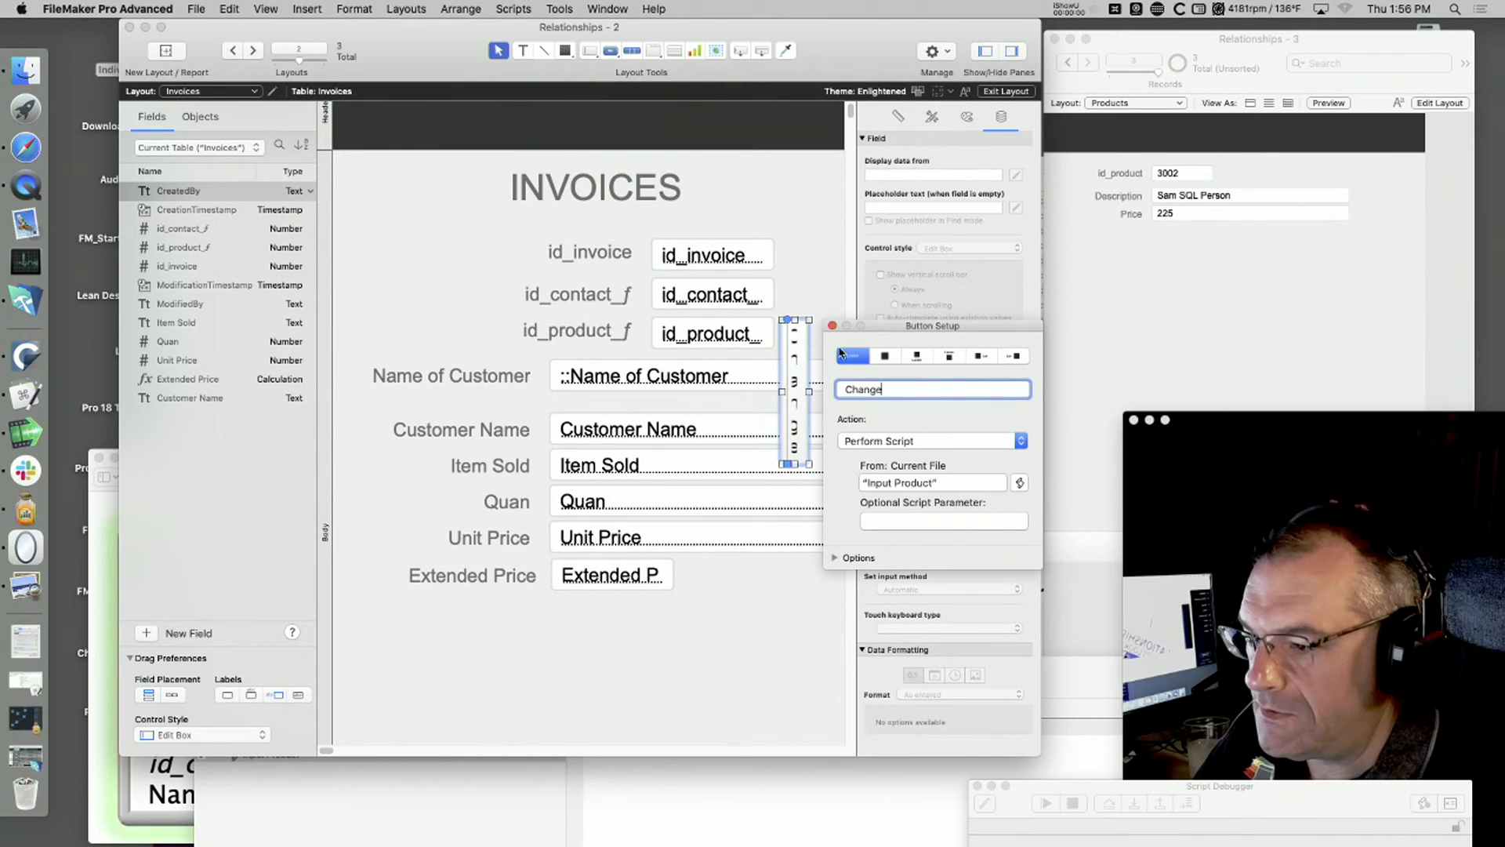
Step: Resize the Change button to fit its label on one line and place it directly beside the id_product_f field
{"action": "left_click_drag", "start_coordinate": [950, 336], "coordinate": [540, 470]}
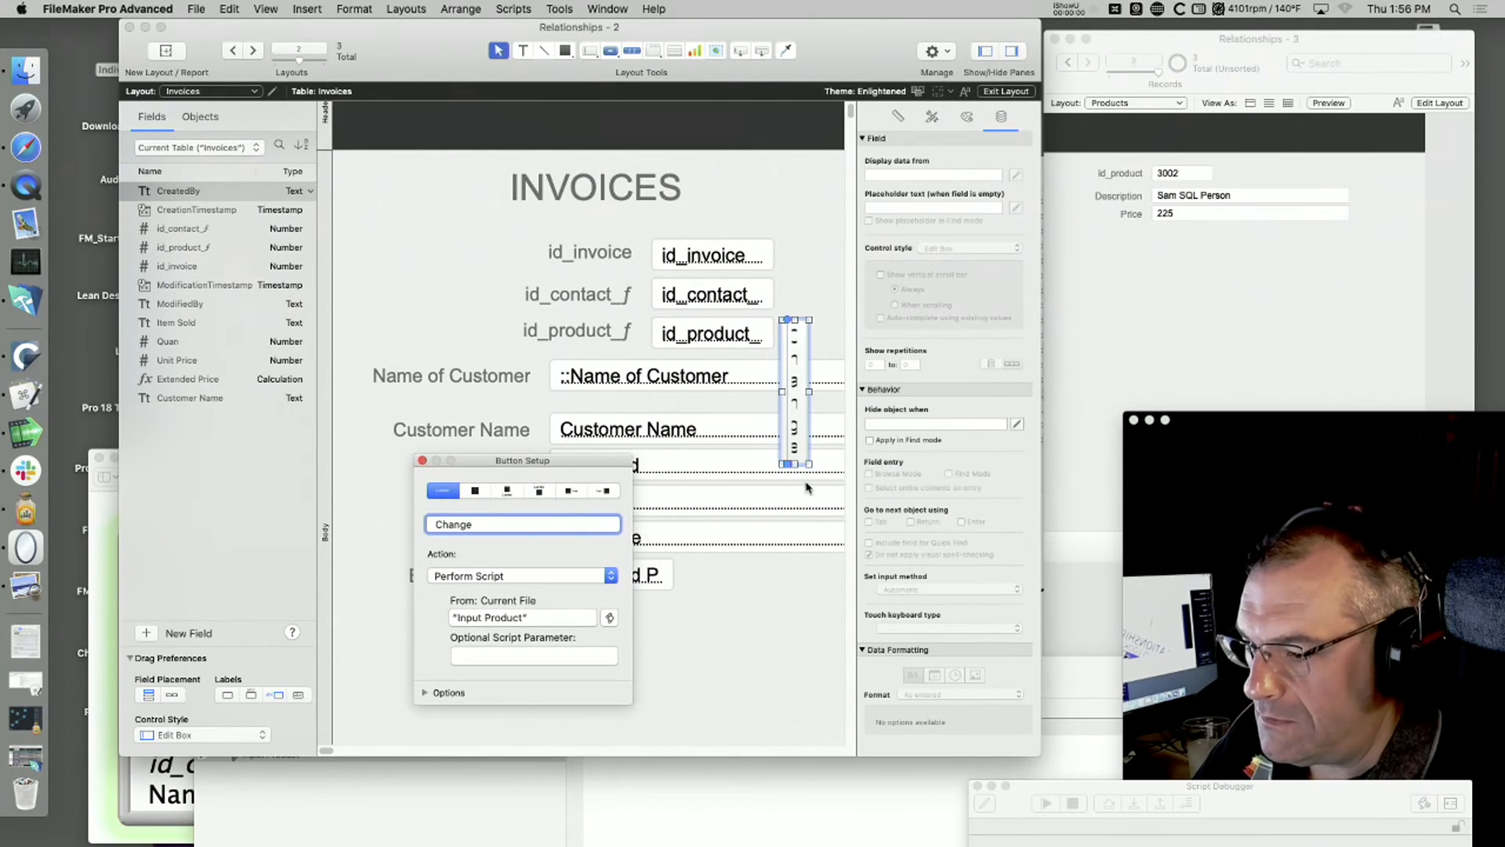
{"action": "left_click_drag", "start_coordinate": [809, 464], "coordinate": [861, 408]}
{"action": "left_click_drag", "start_coordinate": [868, 379], "coordinate": [512, 363]}
{"action": "left_click", "coordinate": [305, 8]}
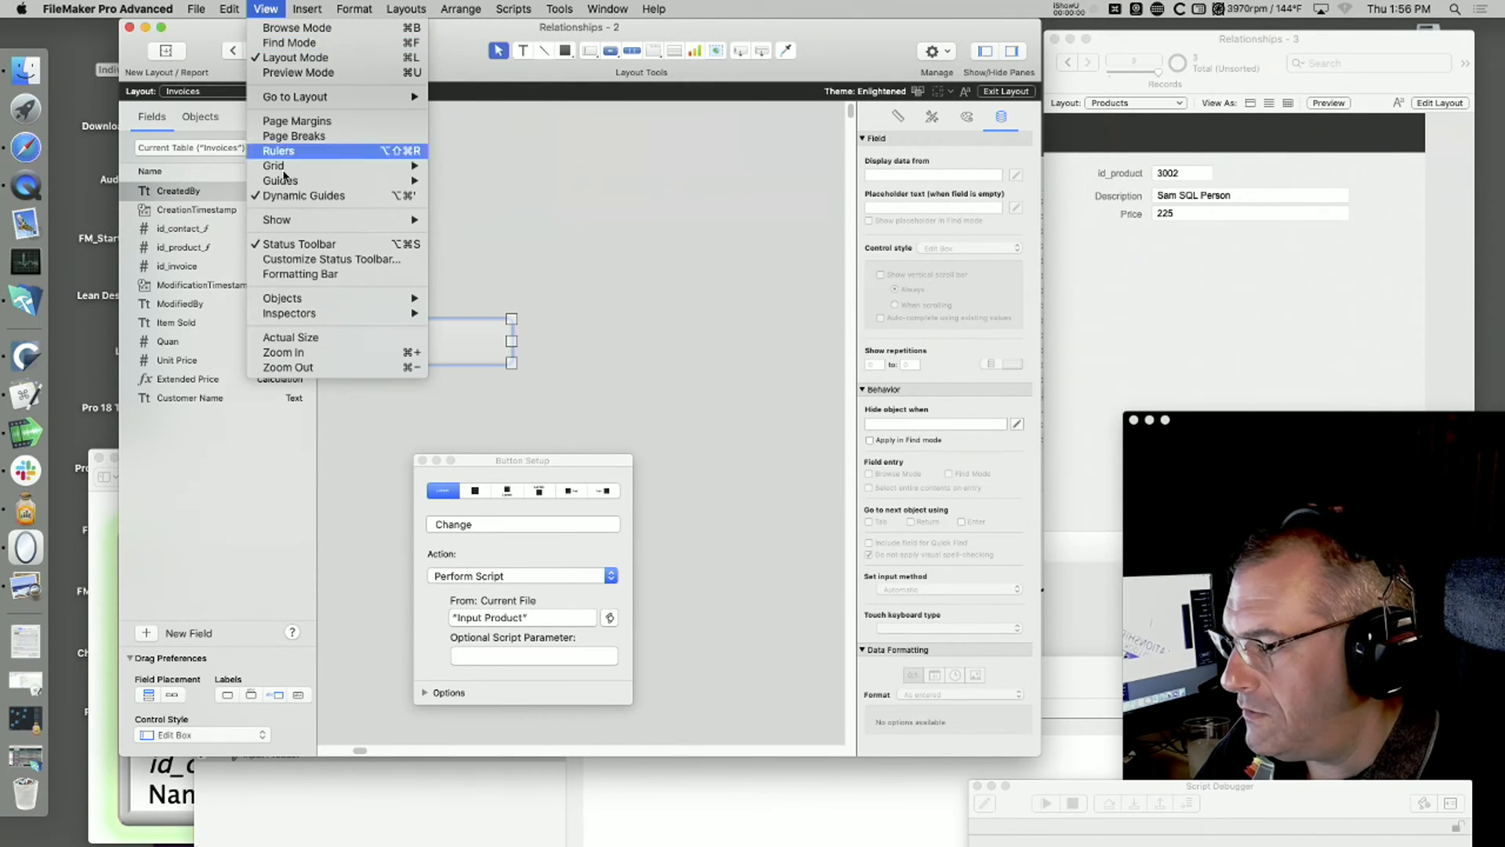
{"action": "left_click", "coordinate": [302, 337]}
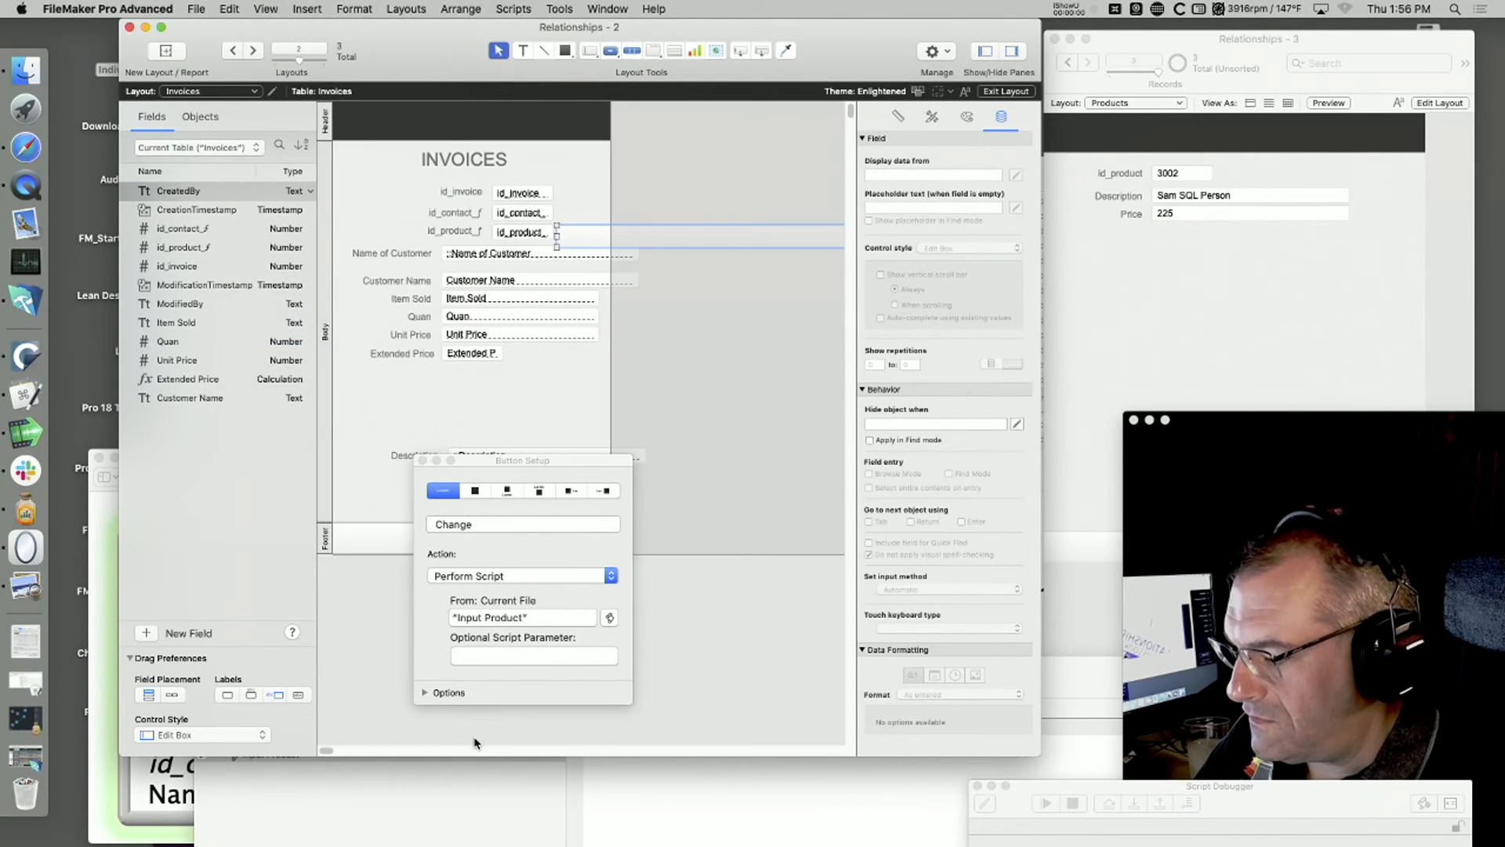
{"action": "left_click_drag", "start_coordinate": [722, 246], "coordinate": [597, 256]}
{"action": "left_click_drag", "start_coordinate": [433, 246], "coordinate": [588, 229]}
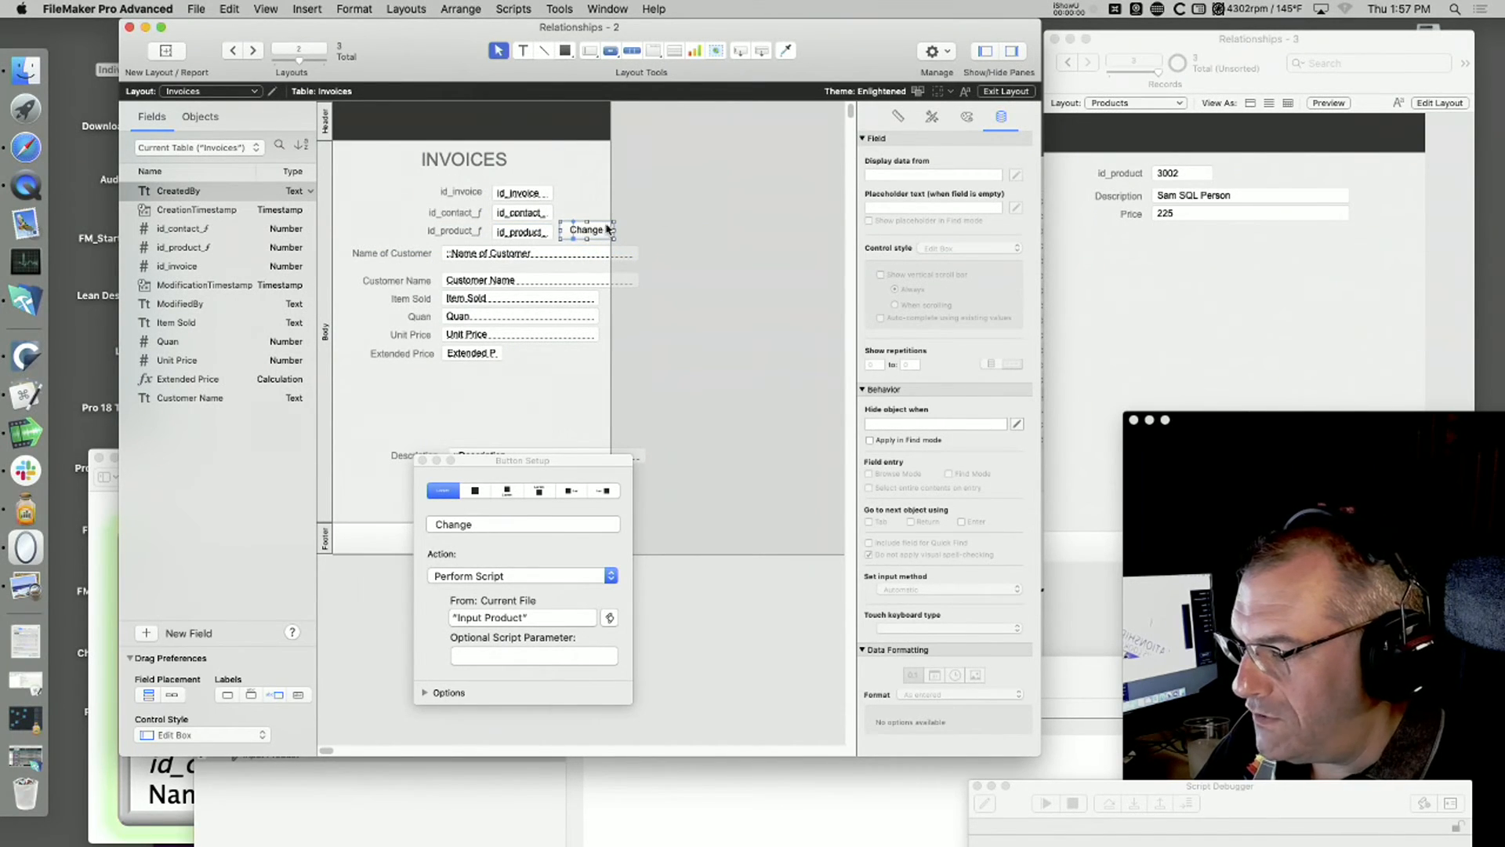
Step: Shift the three ID fields, their labels and the Change button toward the layout's left edge, and return to Browse mode
{"action": "left_click_drag", "start_coordinate": [713, 158], "coordinate": [407, 255]}
{"action": "left_click_drag", "start_coordinate": [465, 213], "coordinate": [391, 207]}
{"action": "left_click", "coordinate": [732, 214]}
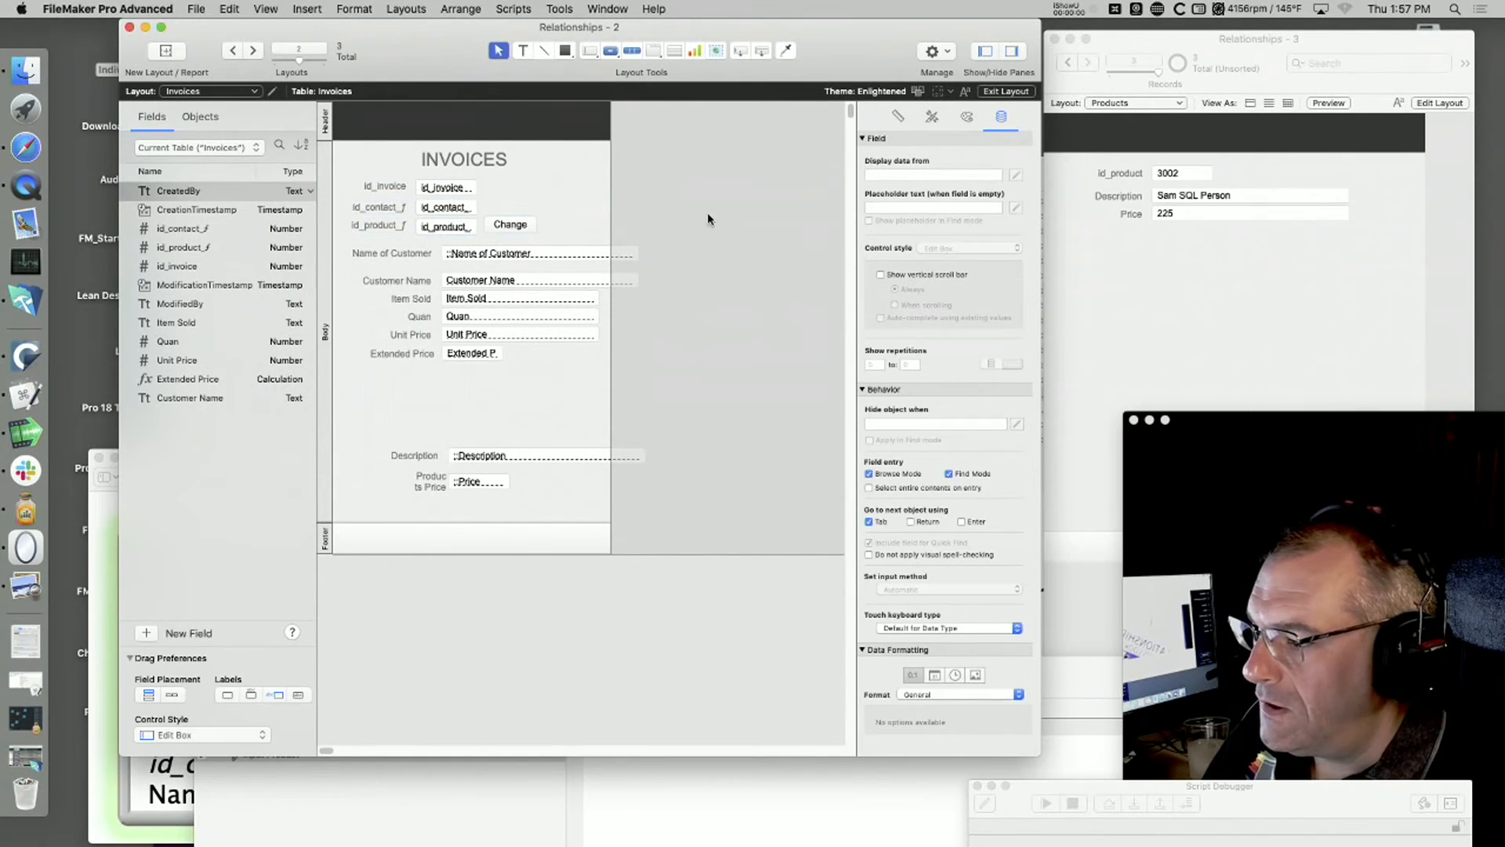
{"action": "left_click_drag", "start_coordinate": [529, 223], "coordinate": [528, 224]}
{"action": "left_click", "coordinate": [740, 212]}
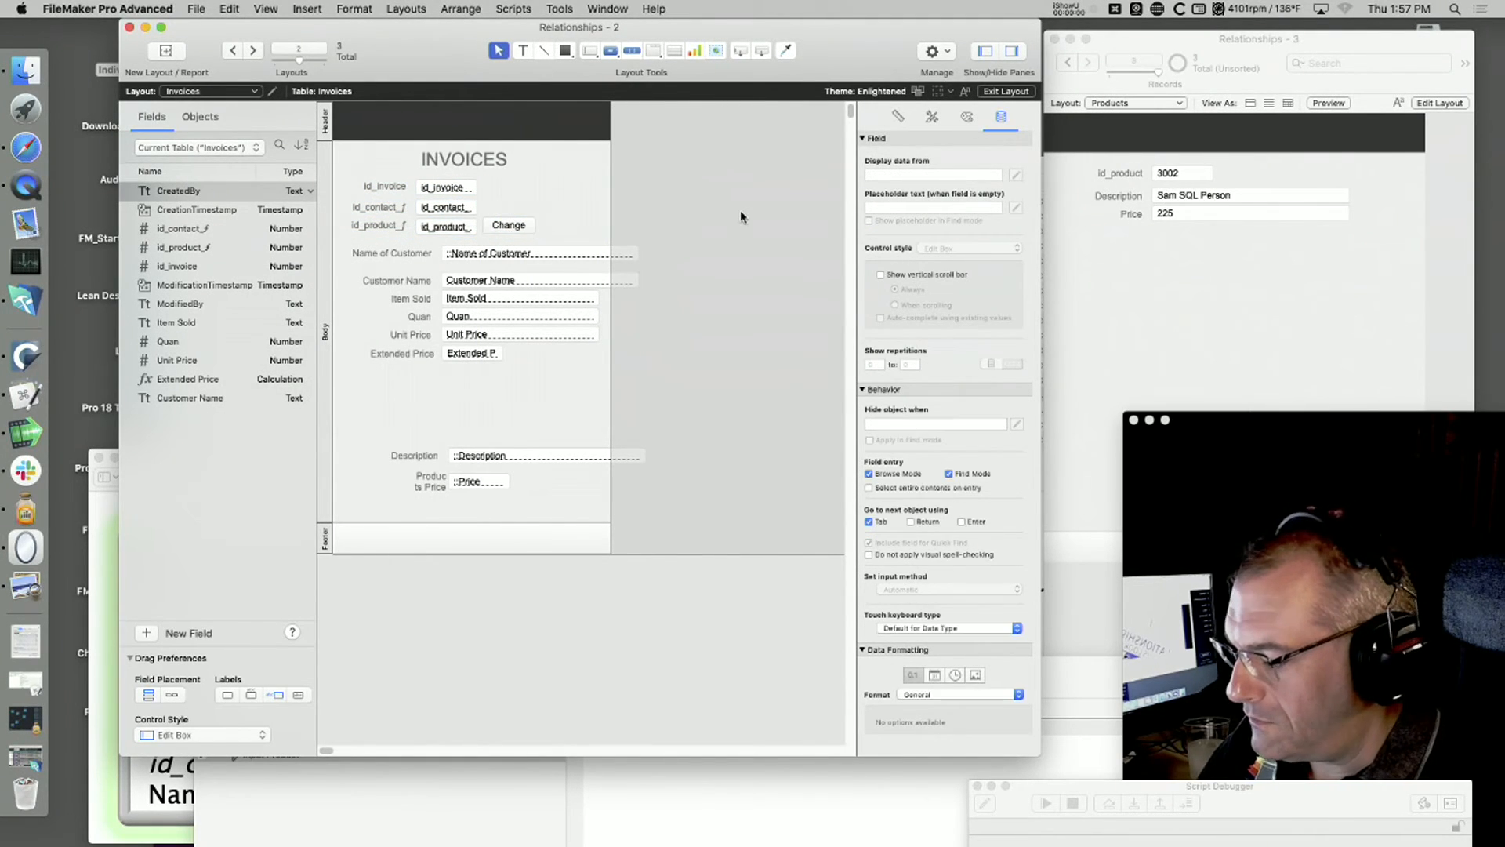
{"action": "key", "text": "super+b"}
Step: Step through the Products records to product 3001, and make the Invoices window active again
{"action": "left_click", "coordinate": [1146, 299]}
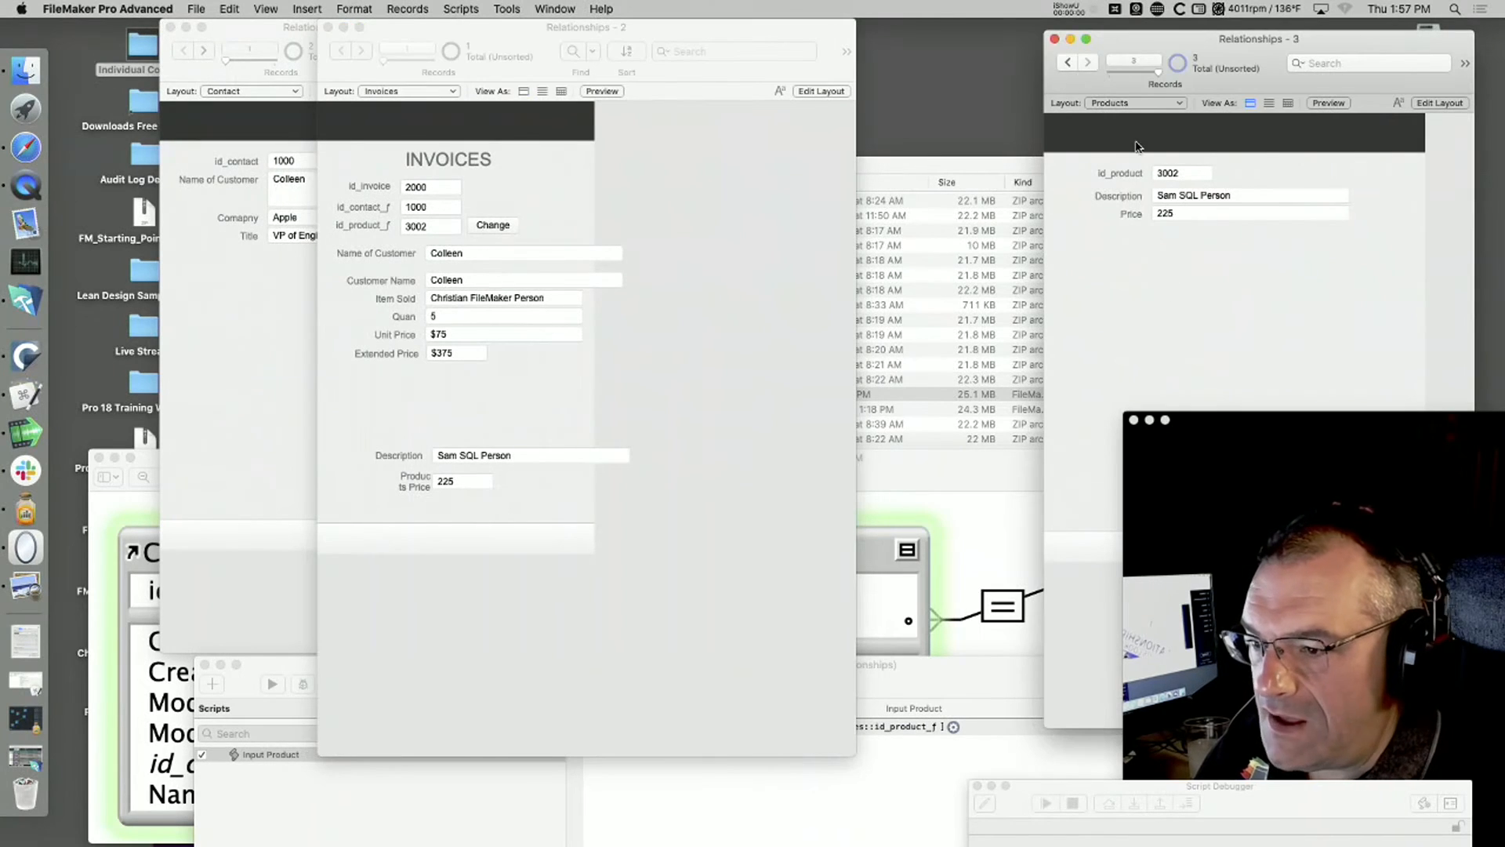
{"action": "left_click", "coordinate": [1067, 62]}
{"action": "left_click", "coordinate": [1088, 63]}
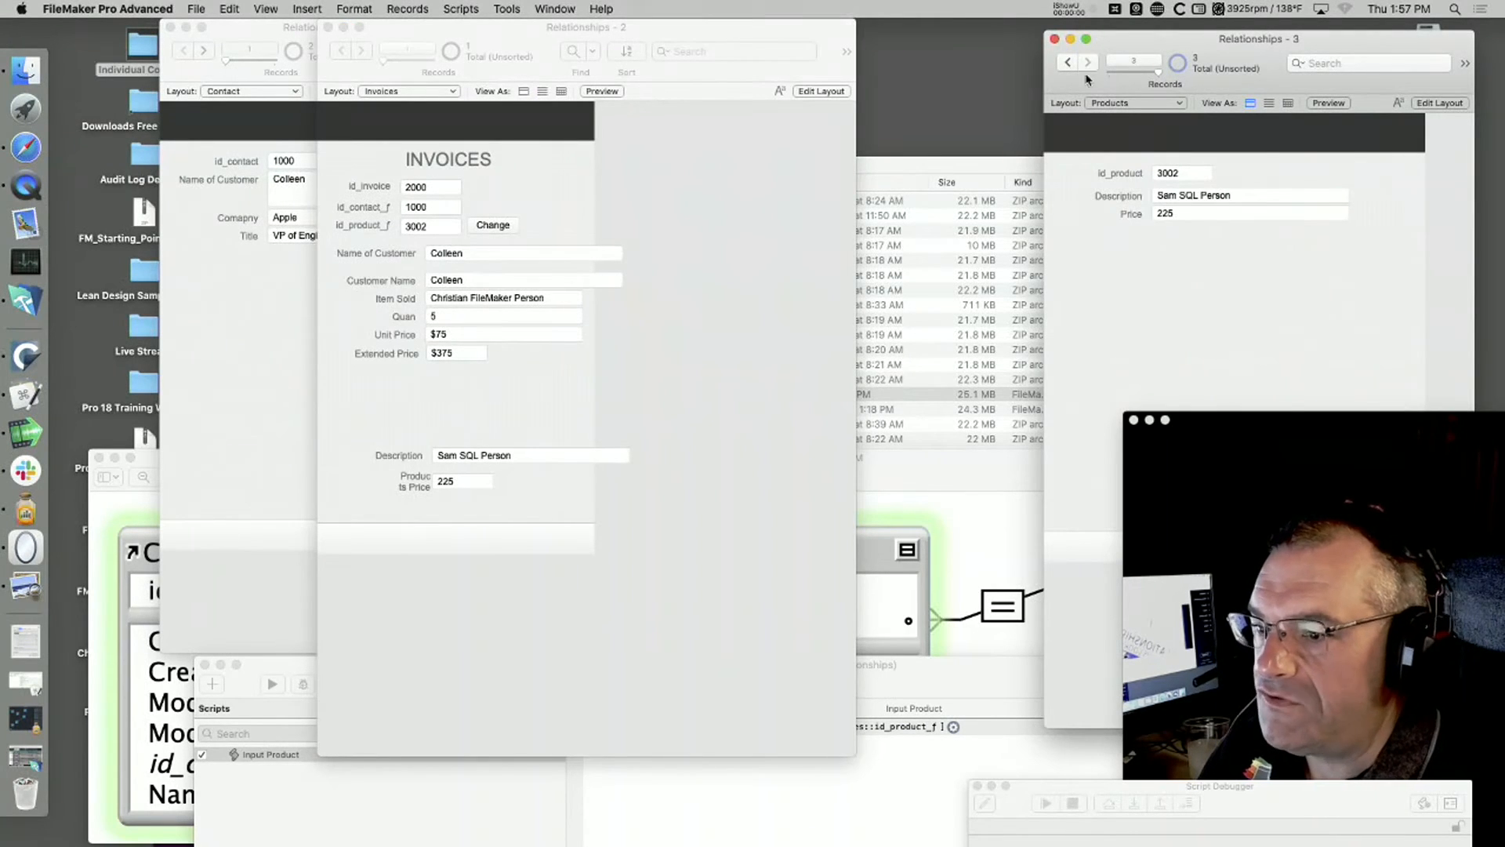
{"action": "left_click", "coordinate": [444, 232]}
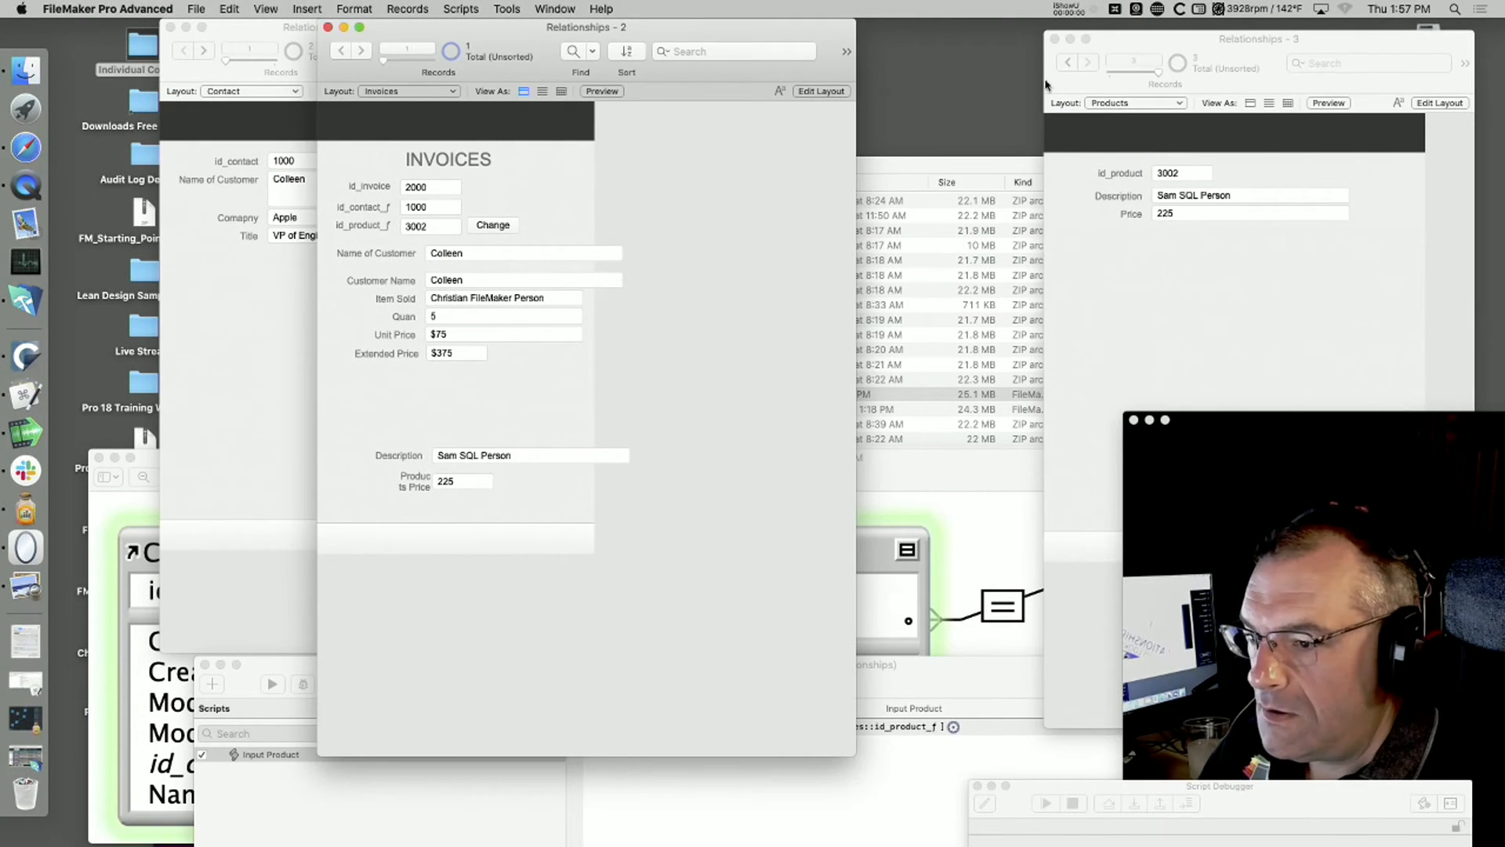
{"action": "left_click", "coordinate": [1069, 64]}
{"action": "left_click", "coordinate": [447, 234]}
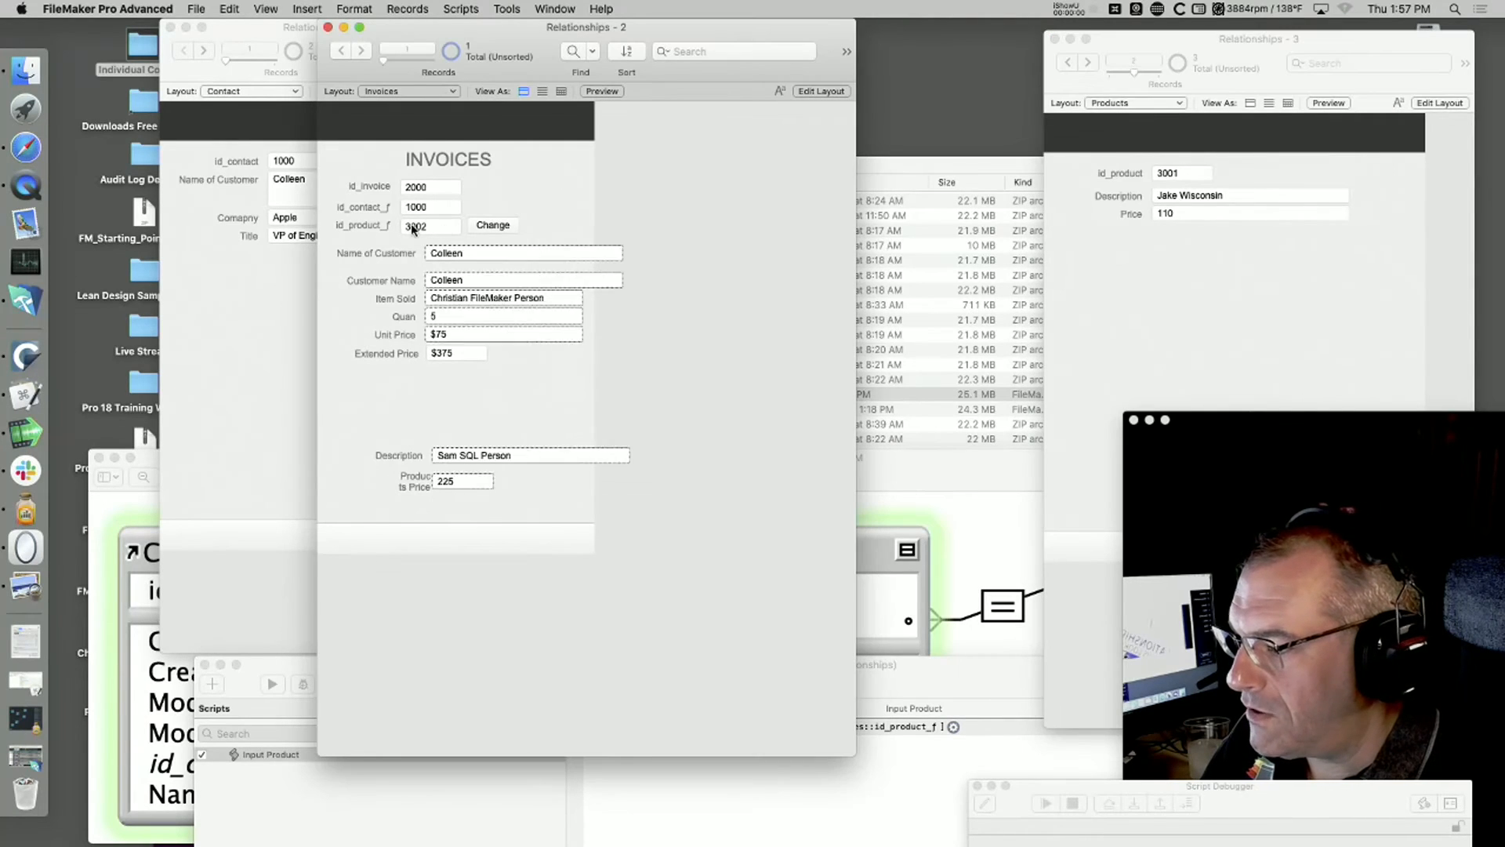
Step: Run the invoice's Change button, close the Script Debugger to let the script finish, and set the product ID to 3001
{"action": "left_click", "coordinate": [494, 226]}
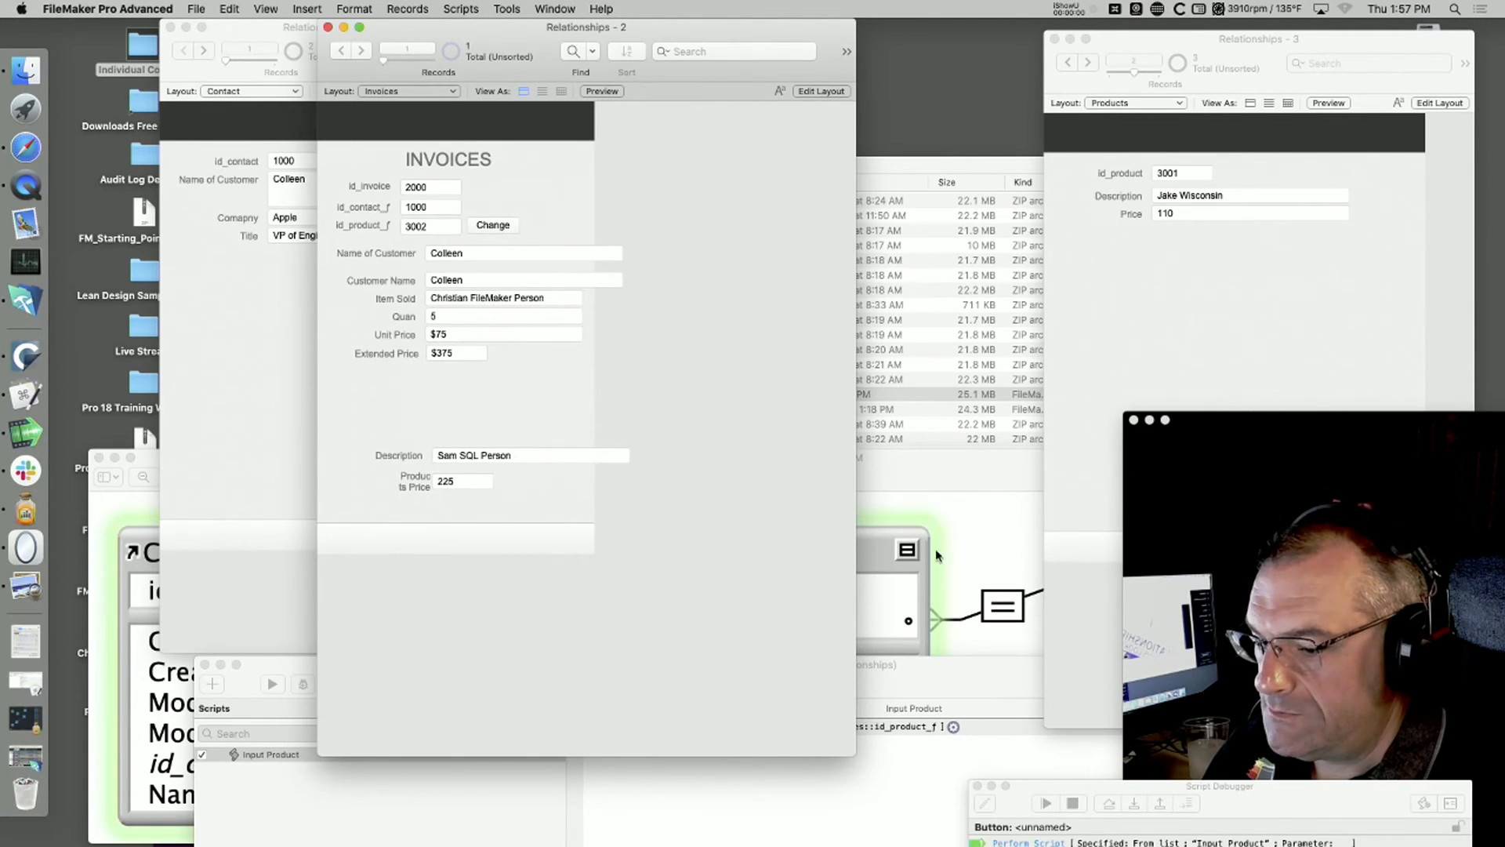
{"action": "left_click_drag", "start_coordinate": [1008, 789], "coordinate": [794, 424]}
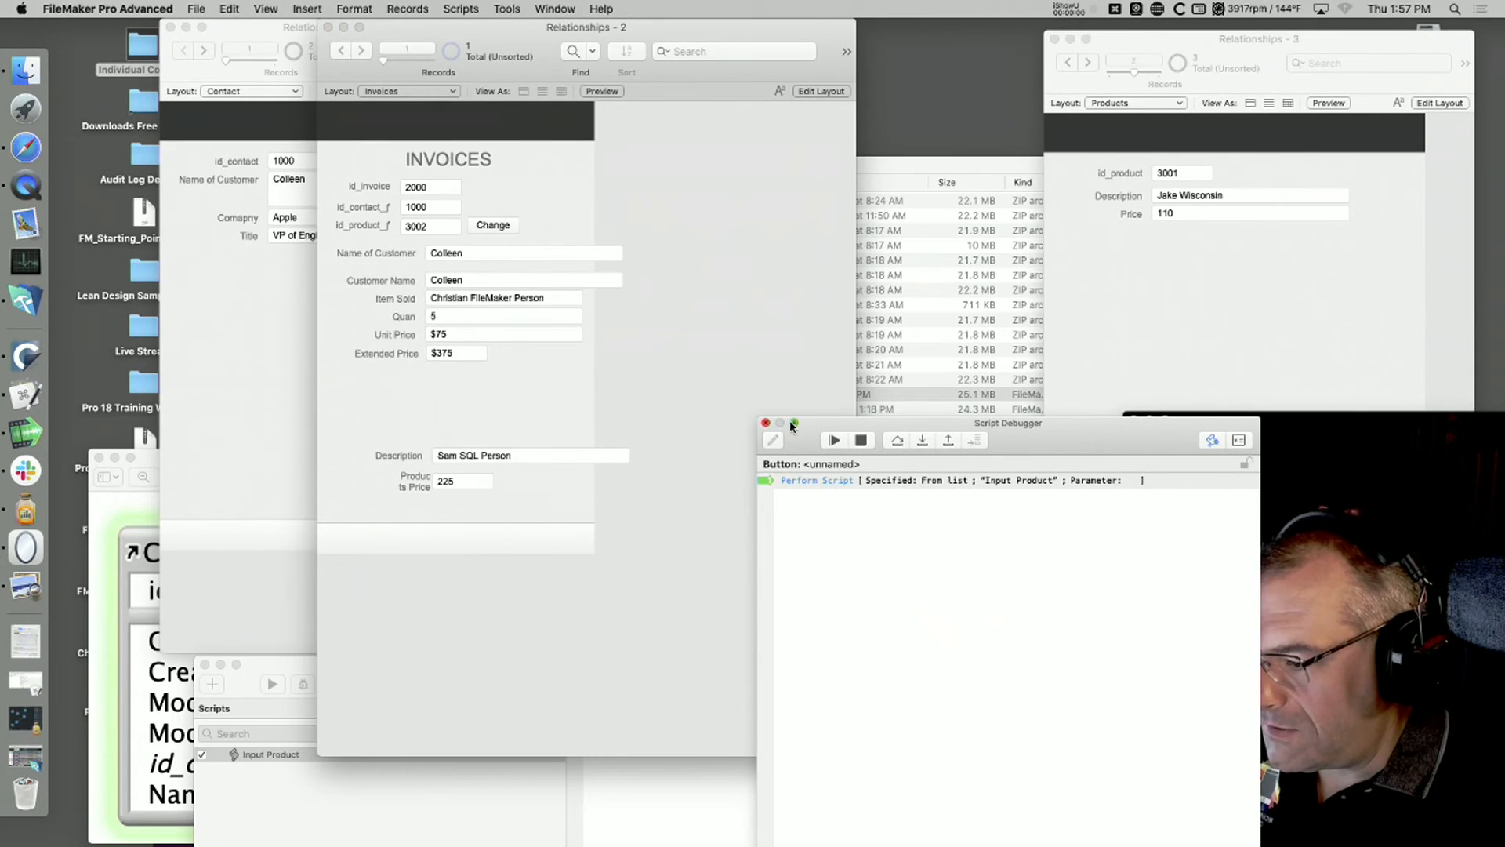
{"action": "left_click", "coordinate": [766, 424]}
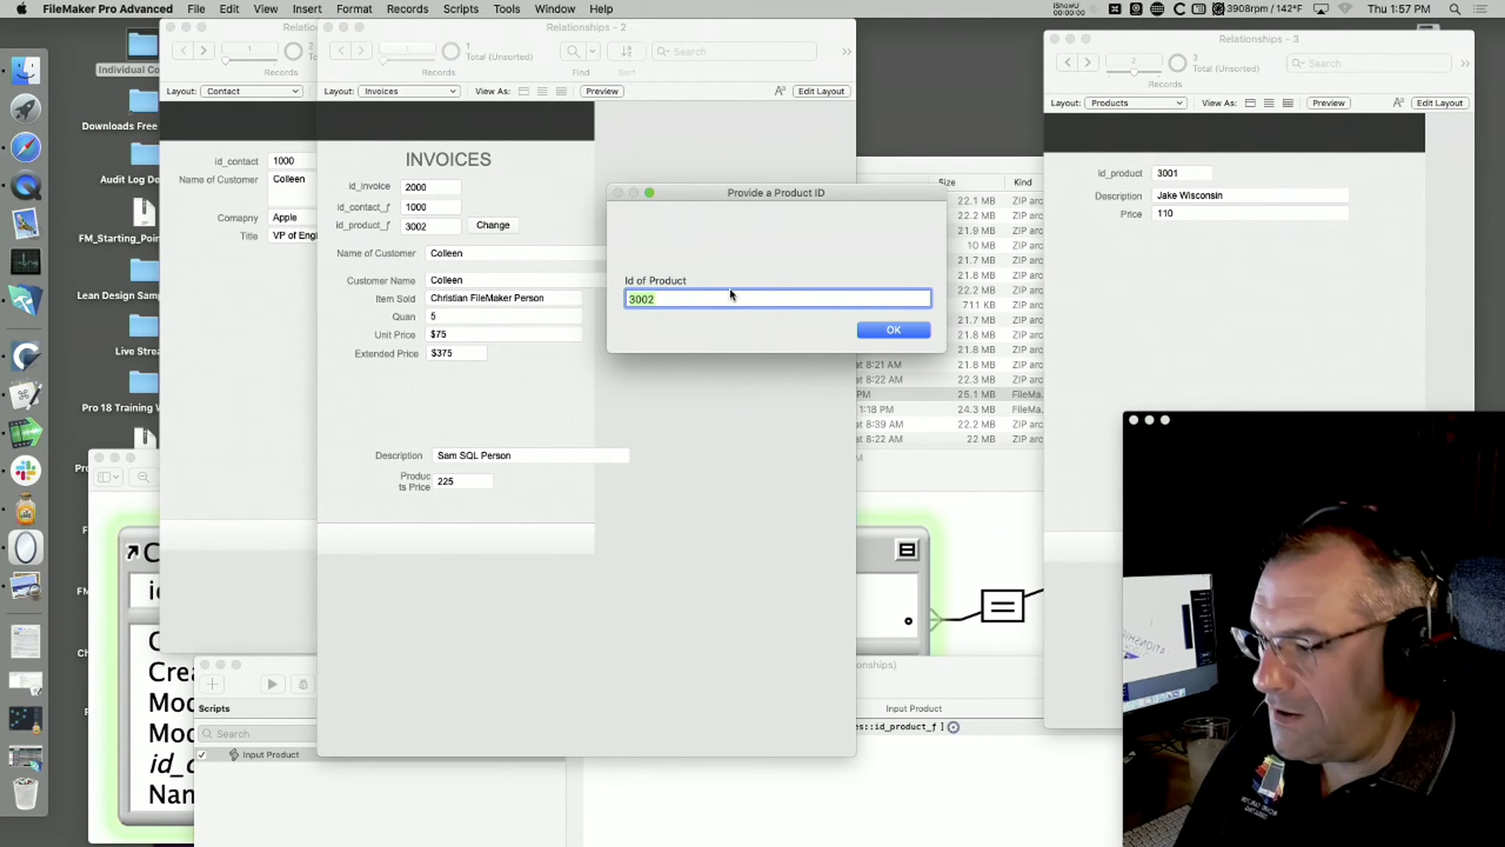
{"action": "type", "text": "3001"}
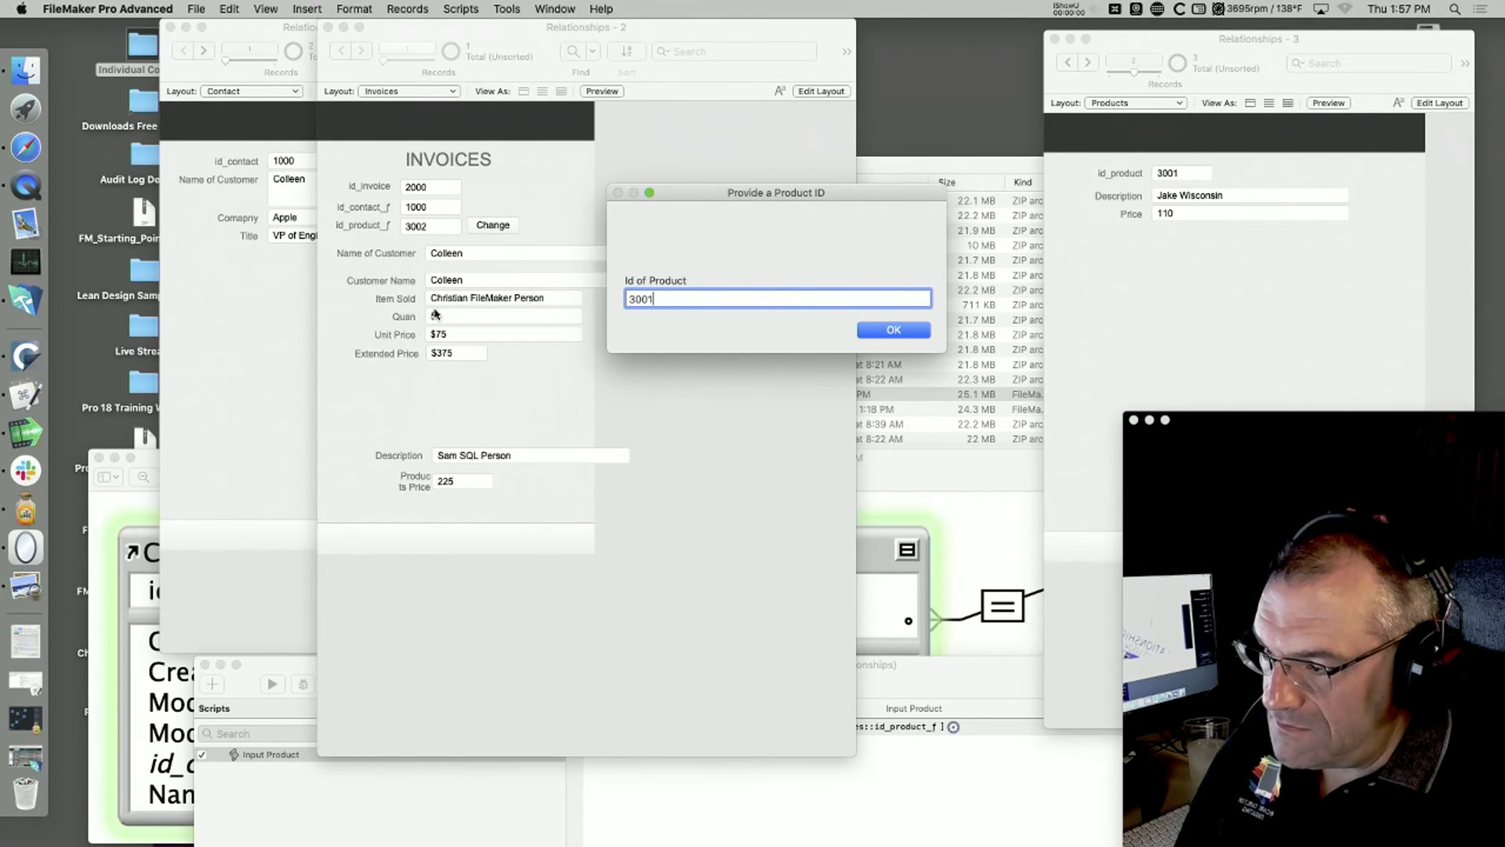
{"action": "left_click", "coordinate": [883, 333]}
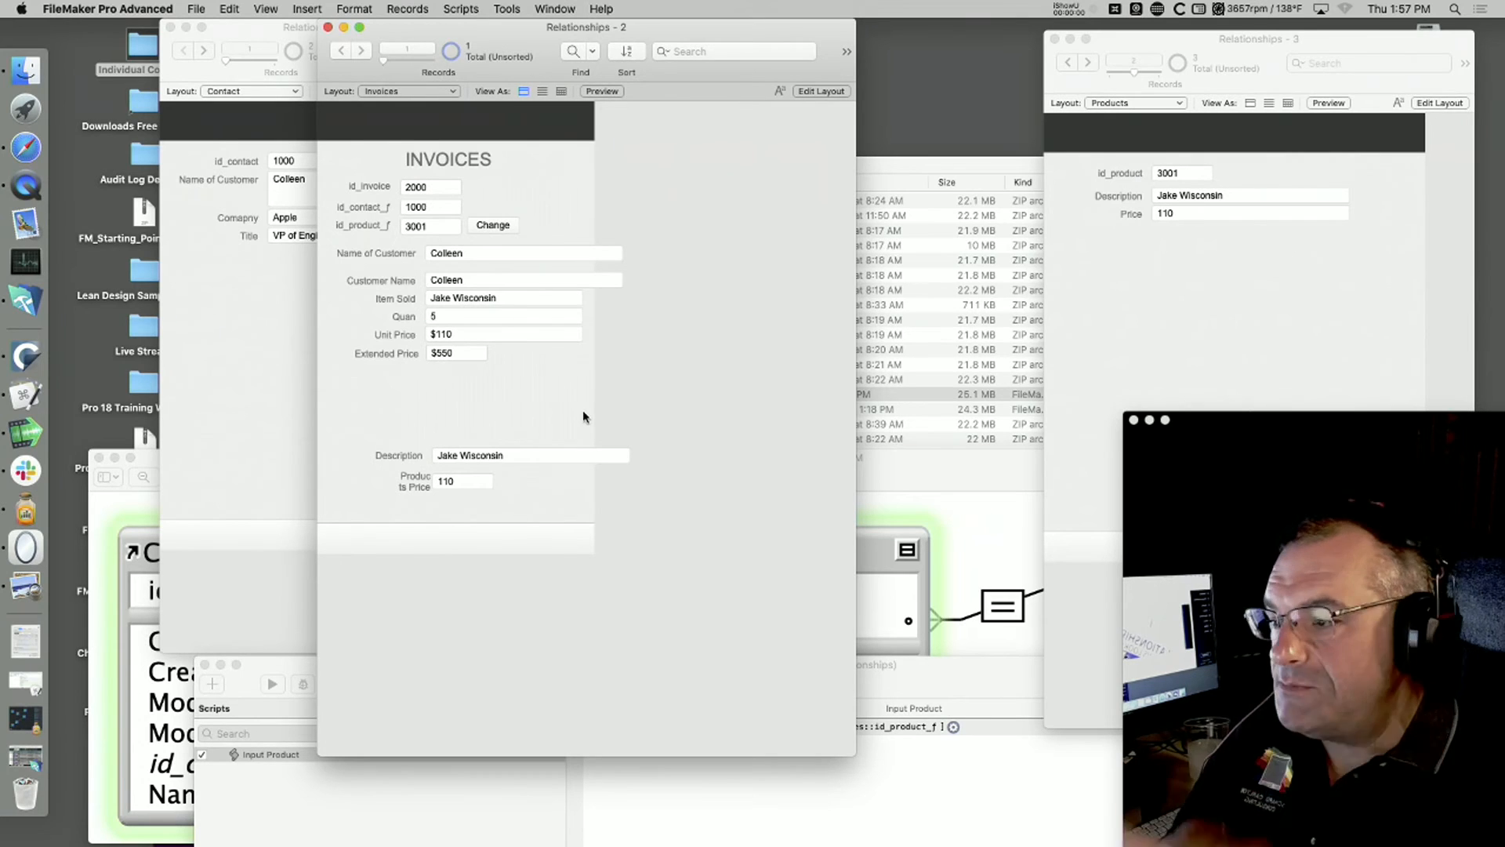
Step: Replace "Wisconsin" with "New York" in the Description of product 3001 and commit the record
{"action": "left_click", "coordinate": [1209, 196]}
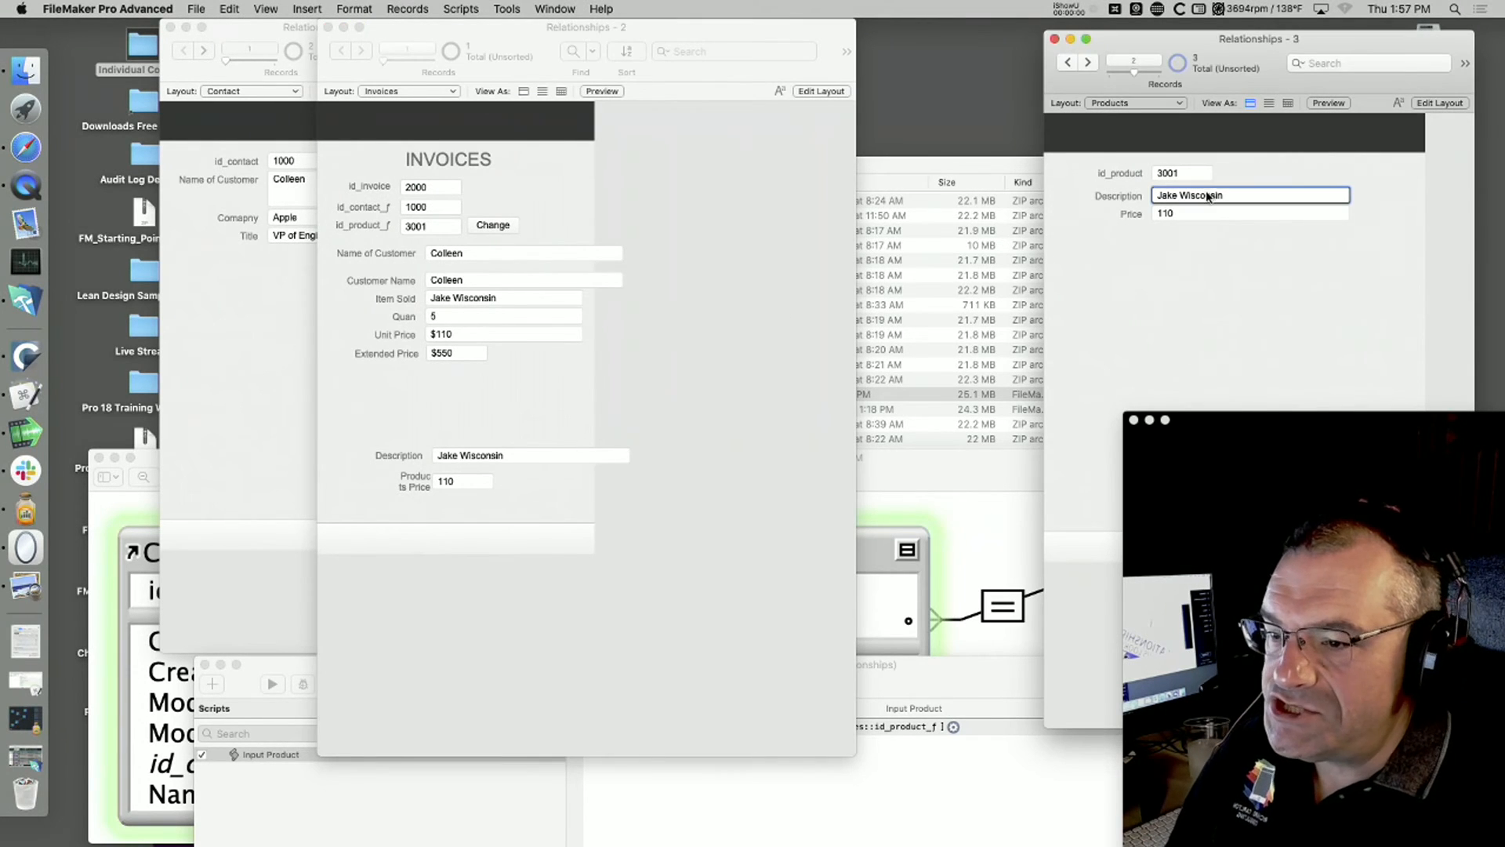
{"action": "type", "text": "Ne"}
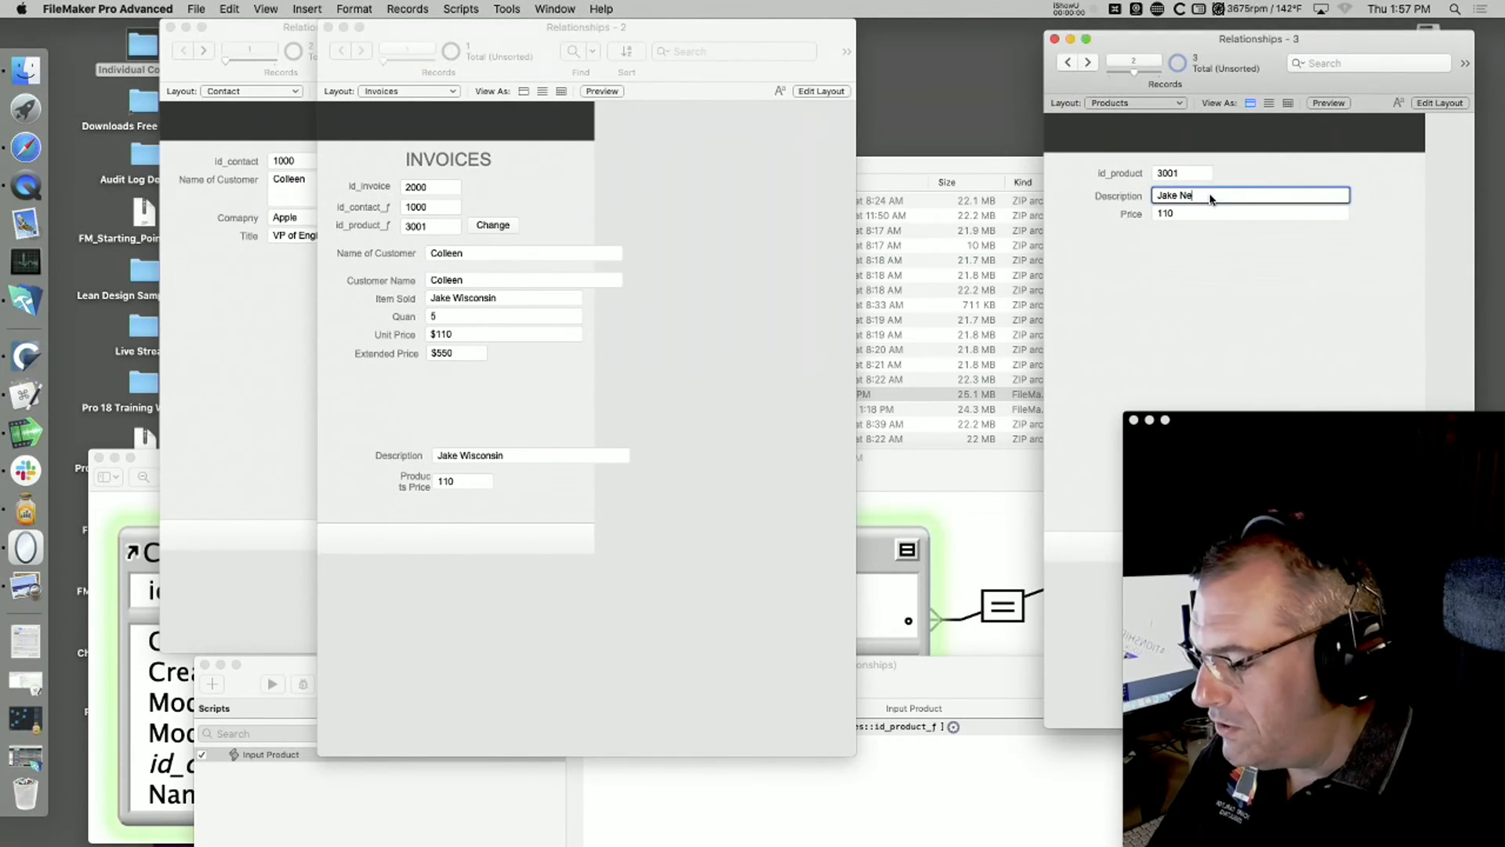
{"action": "type", "text": "w York"}
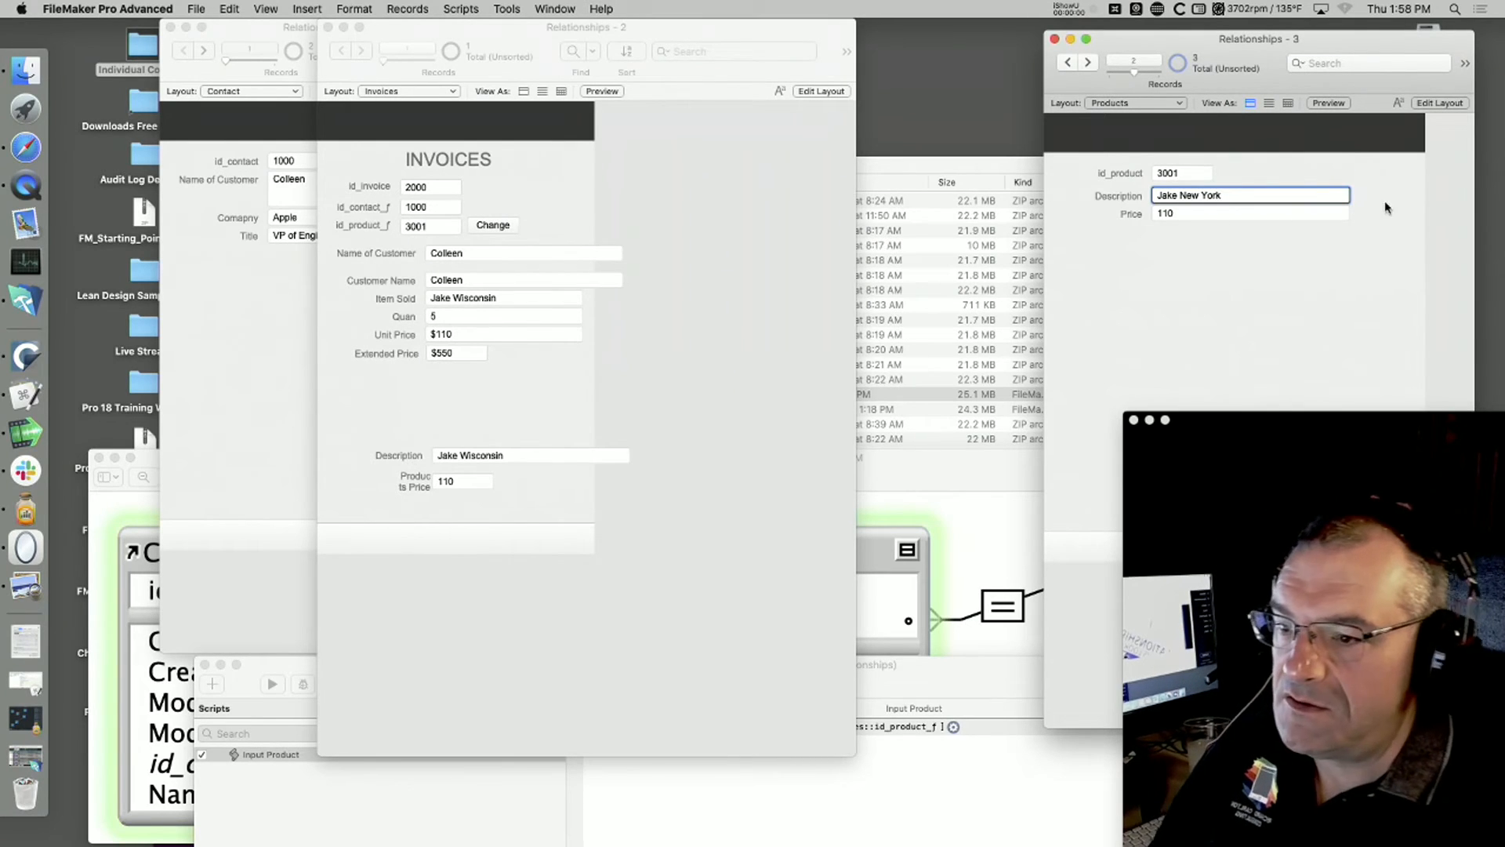
{"action": "left_click", "coordinate": [1162, 289]}
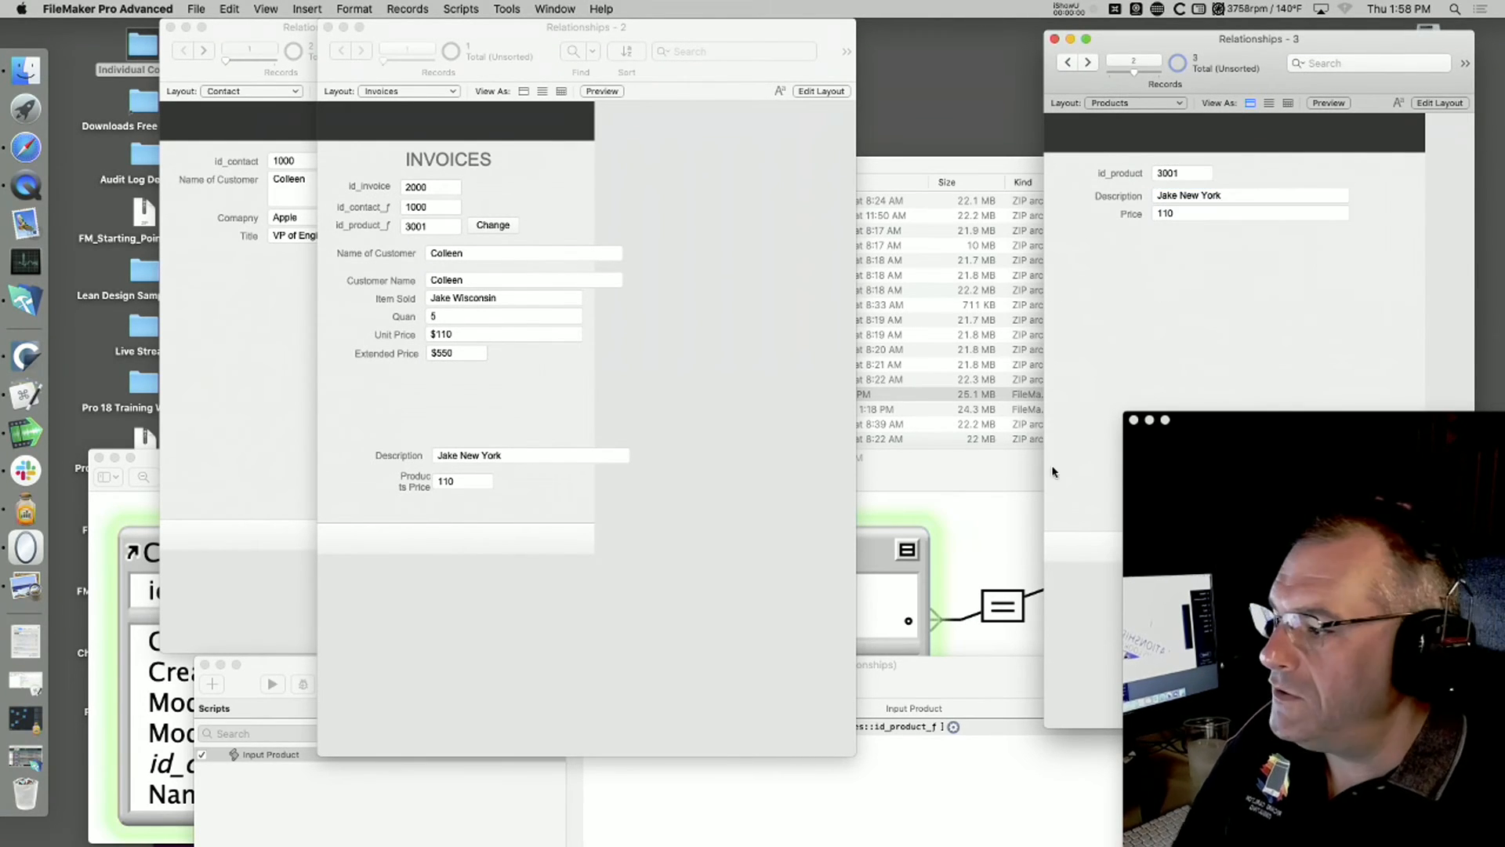
Step: Run the invoice's Change button again and accept the same product ID, 3001, to refresh the looked-up values
{"action": "left_click", "coordinate": [487, 226]}
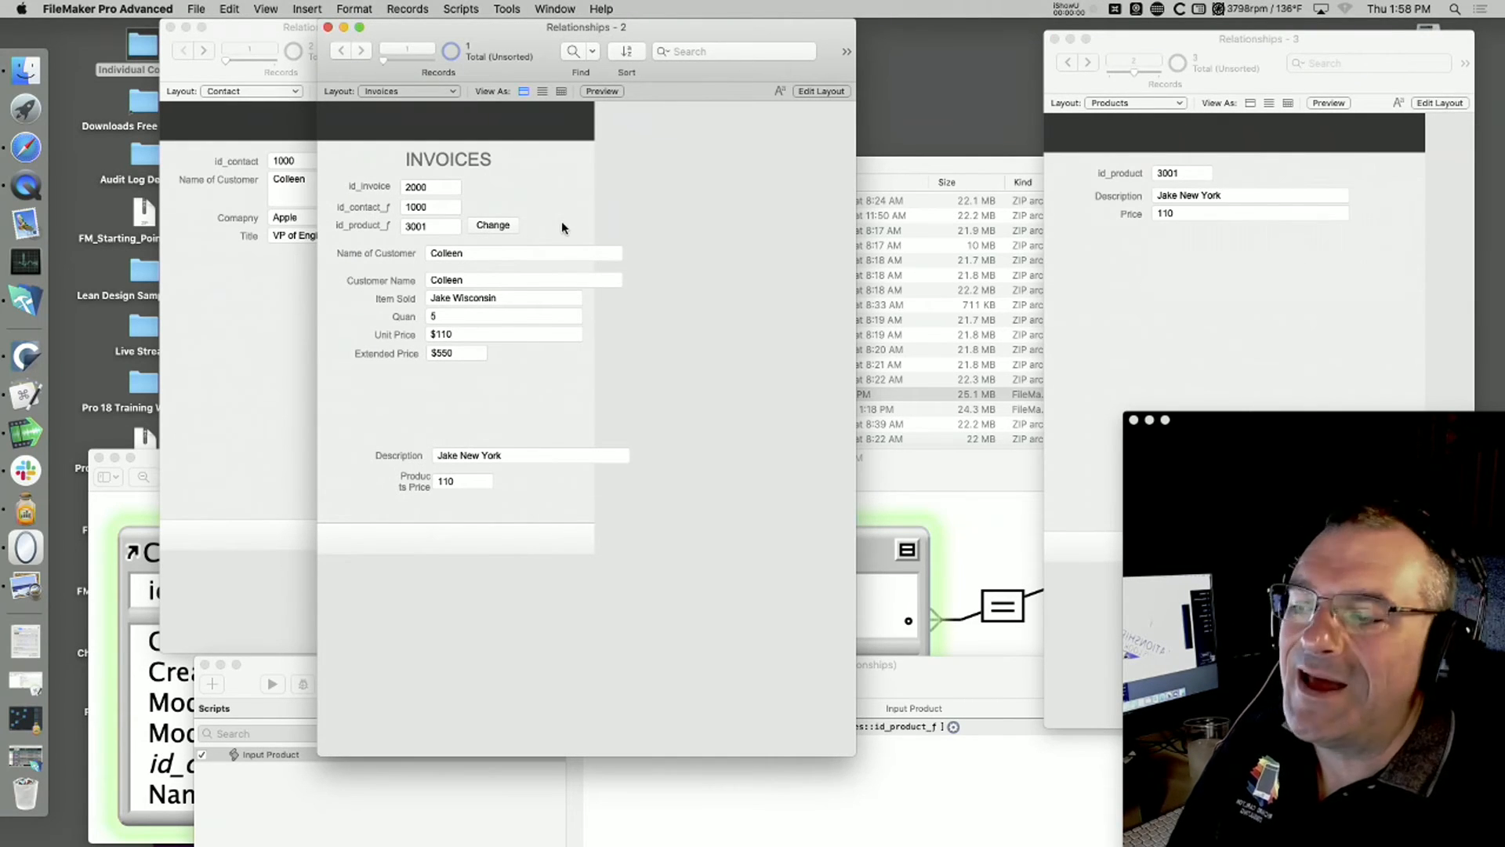
{"action": "left_click", "coordinate": [502, 228]}
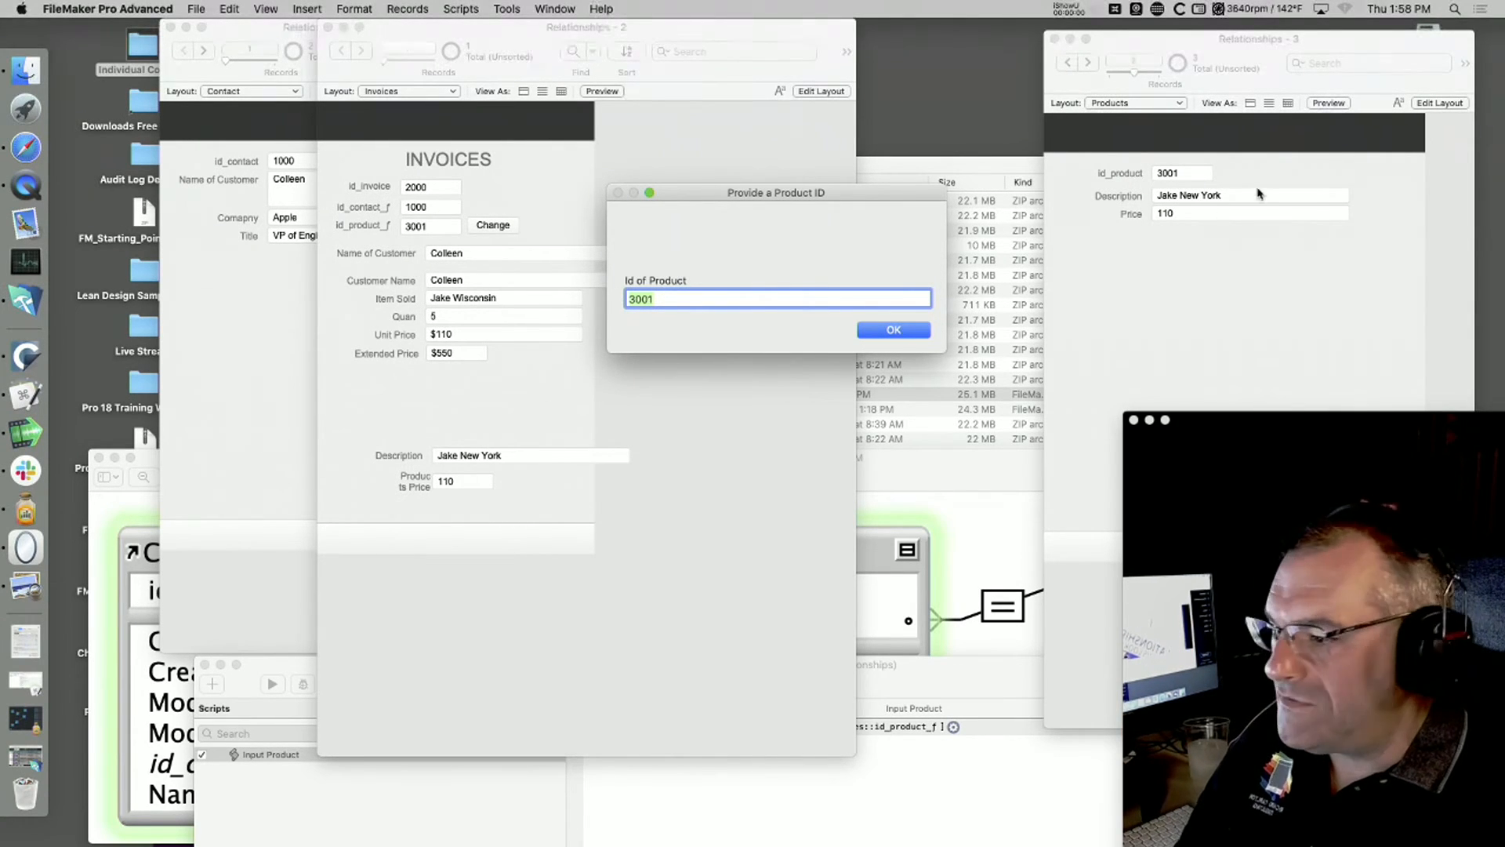
{"action": "left_click", "coordinate": [880, 332]}
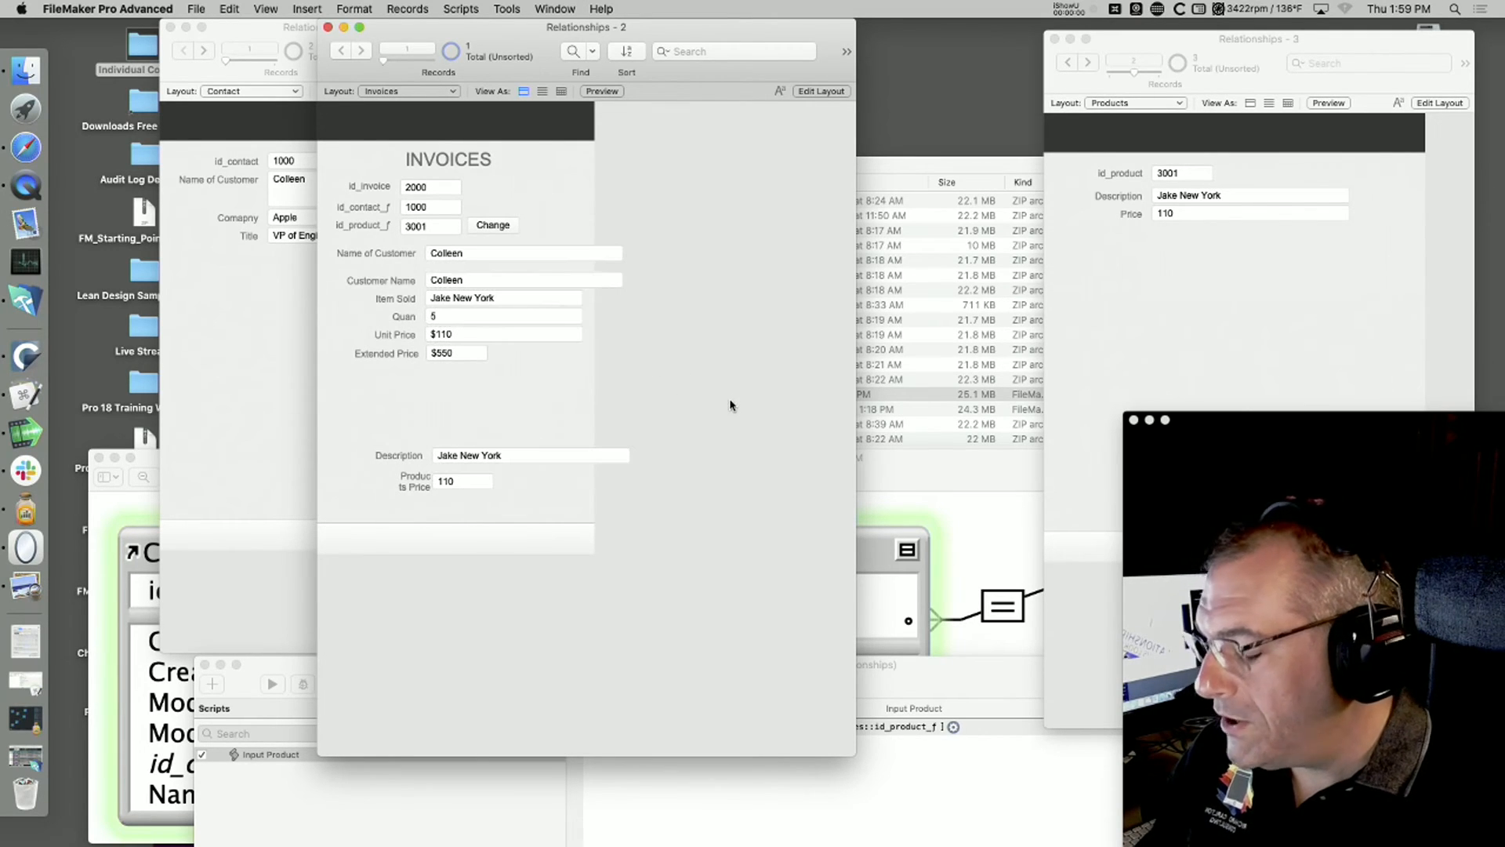
Step: Give the Invoices field Item Sold the auto-enter calculation Products::Description, evaluated even if all referenced fields are empty
{"action": "key", "text": "super+shift+d"}
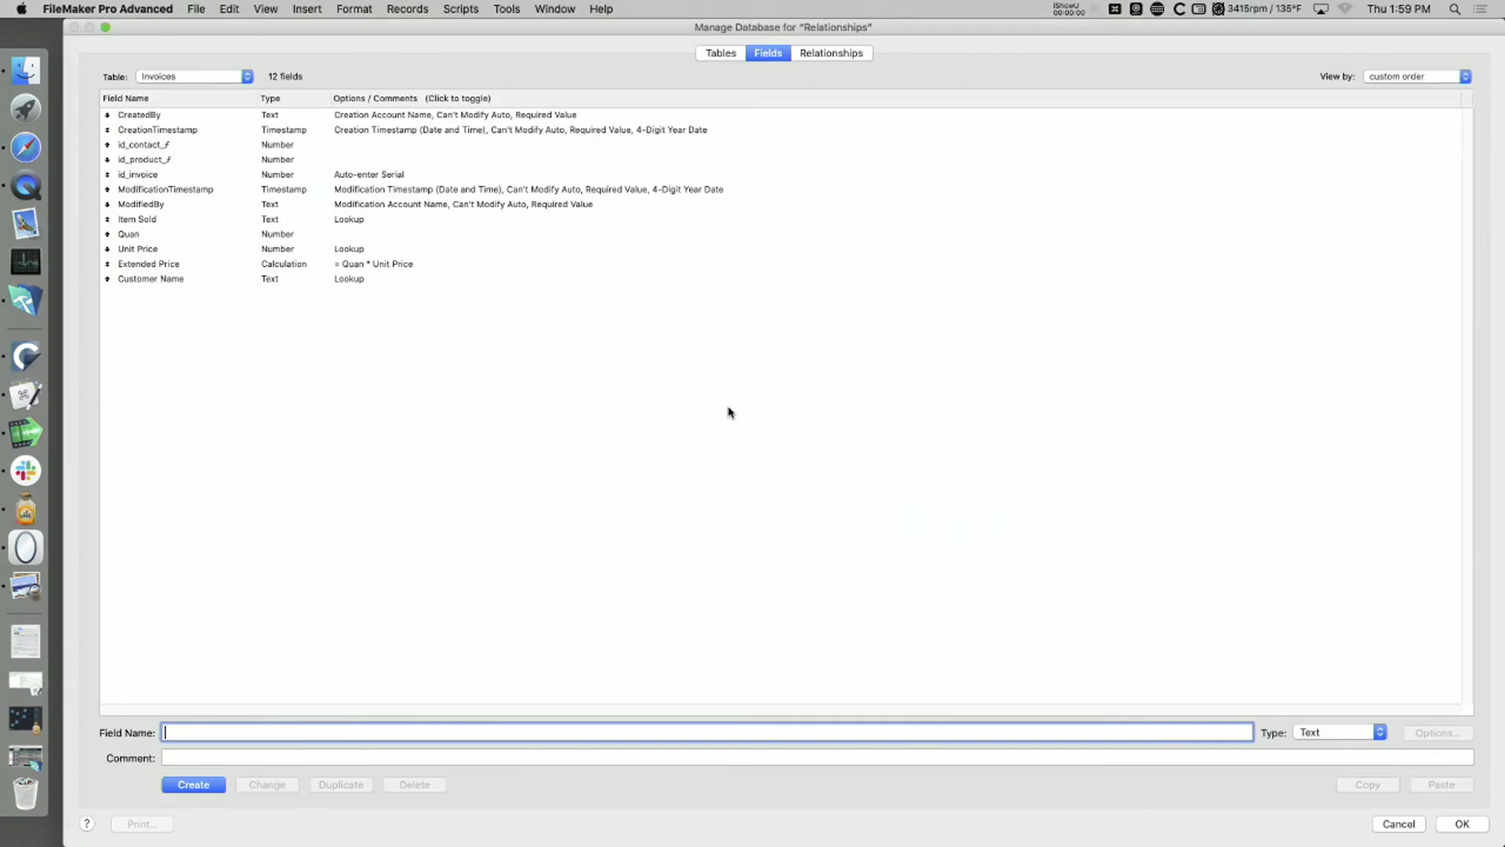
{"action": "left_click", "coordinate": [165, 265]}
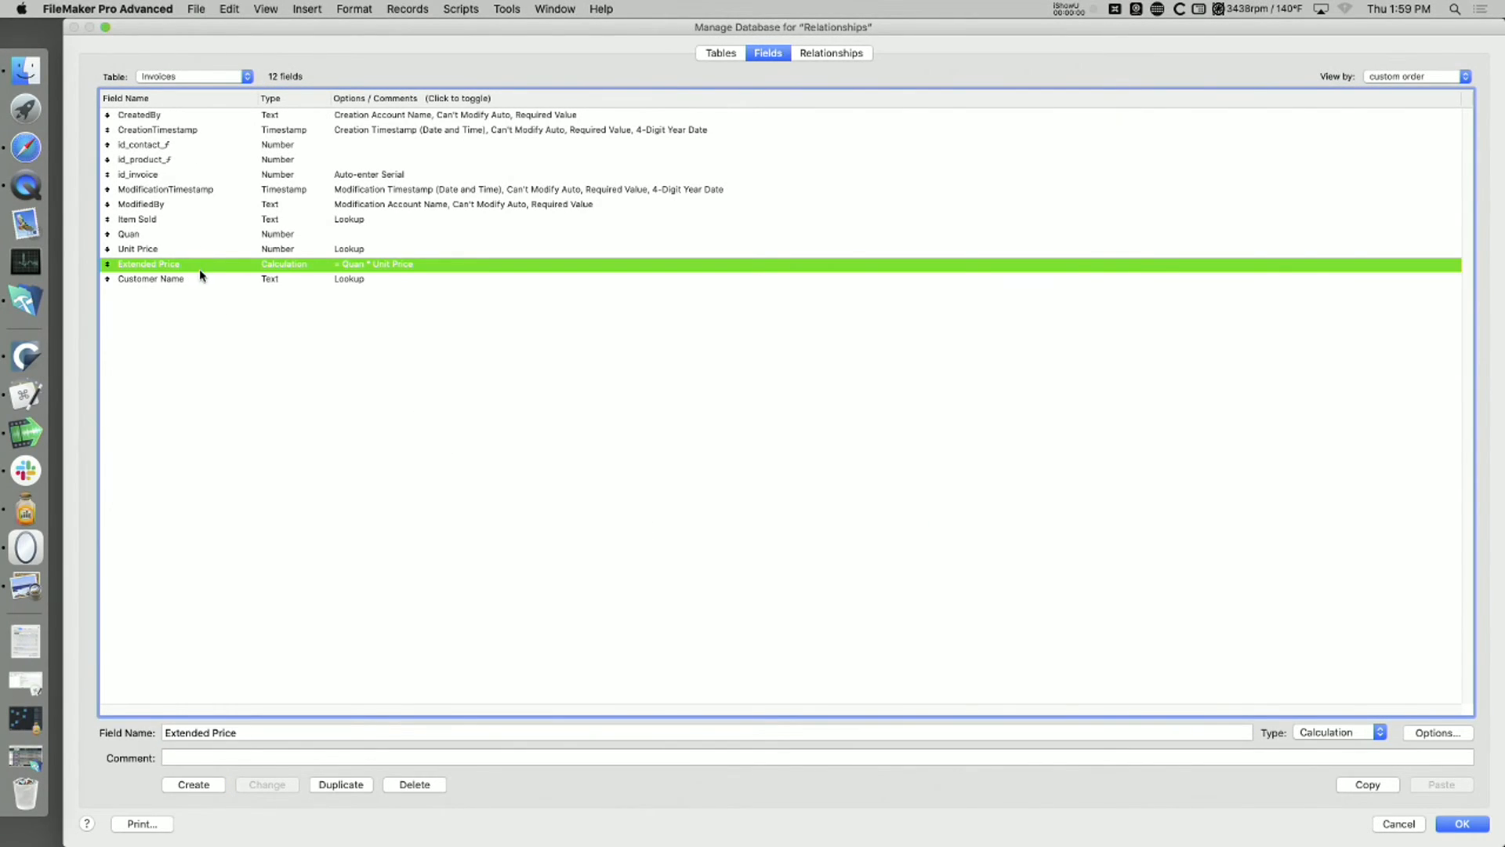
{"action": "left_click", "coordinate": [229, 332]}
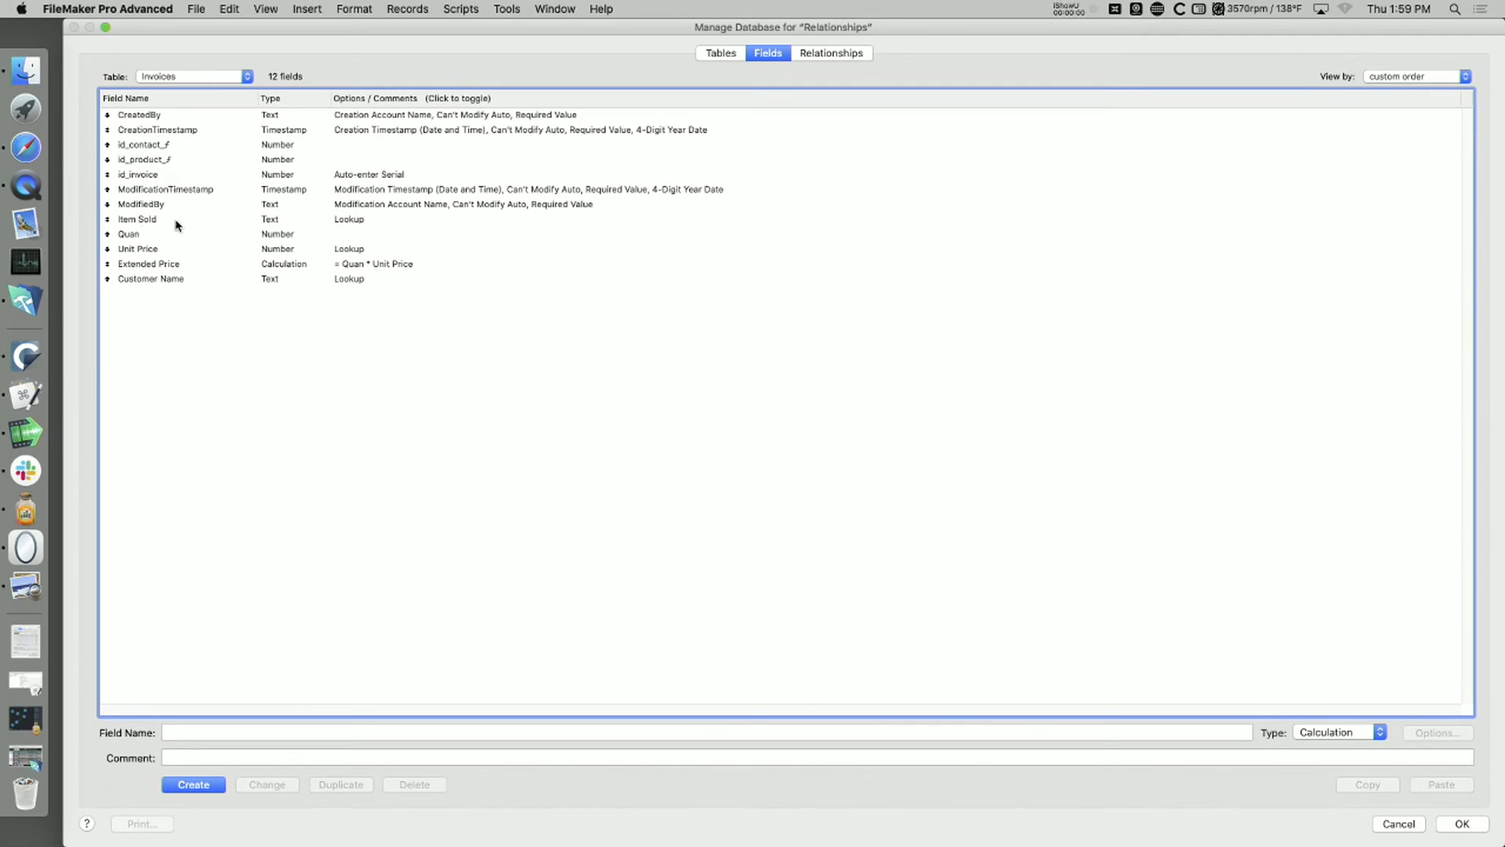
{"action": "double_click", "coordinate": [143, 223]}
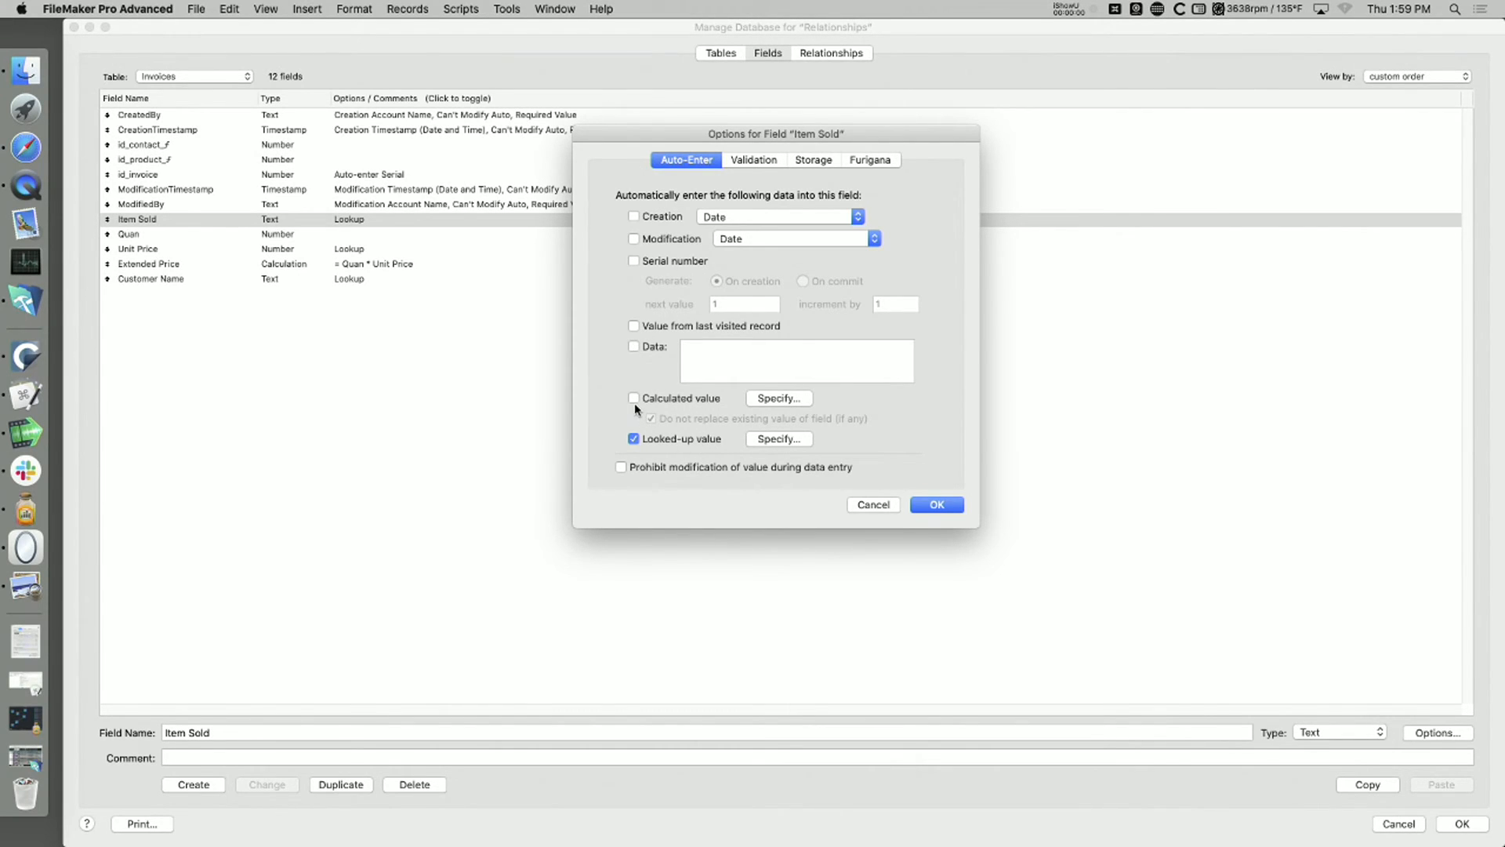
{"action": "left_click", "coordinate": [775, 398]}
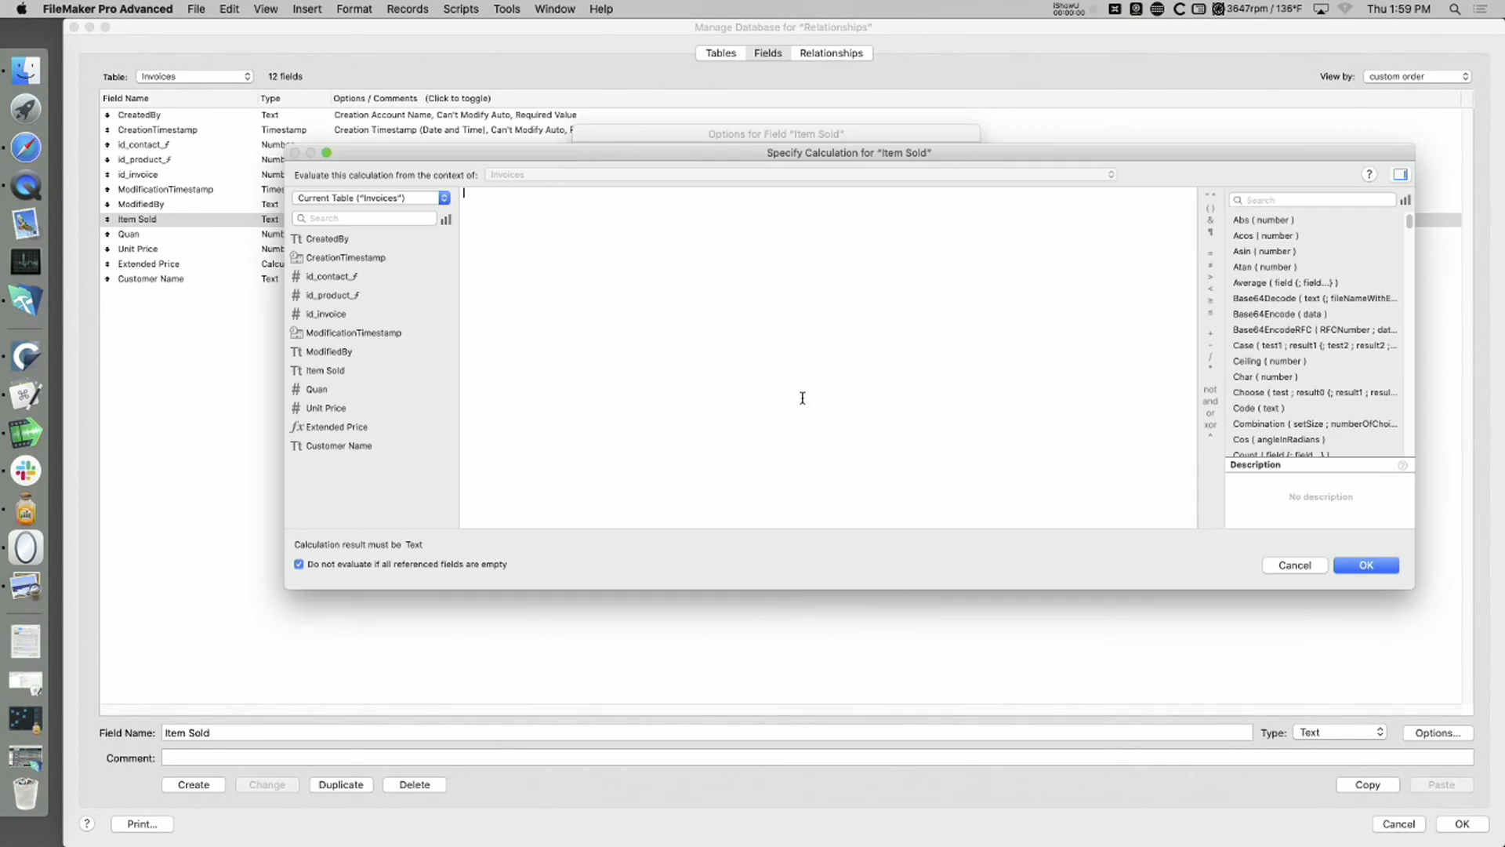
{"action": "left_click", "coordinate": [402, 199]}
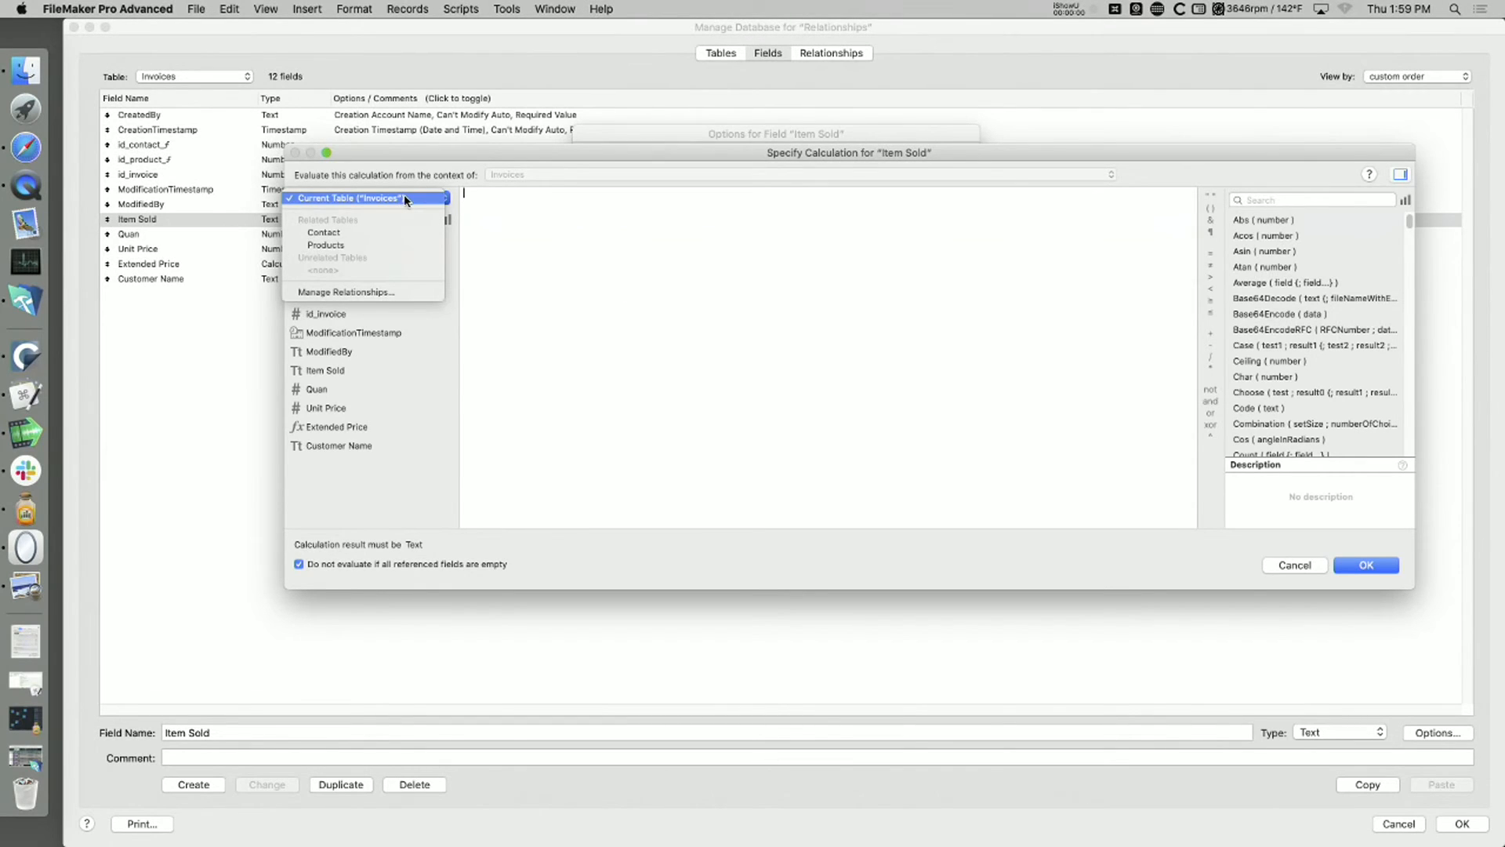
{"action": "left_click", "coordinate": [411, 245]}
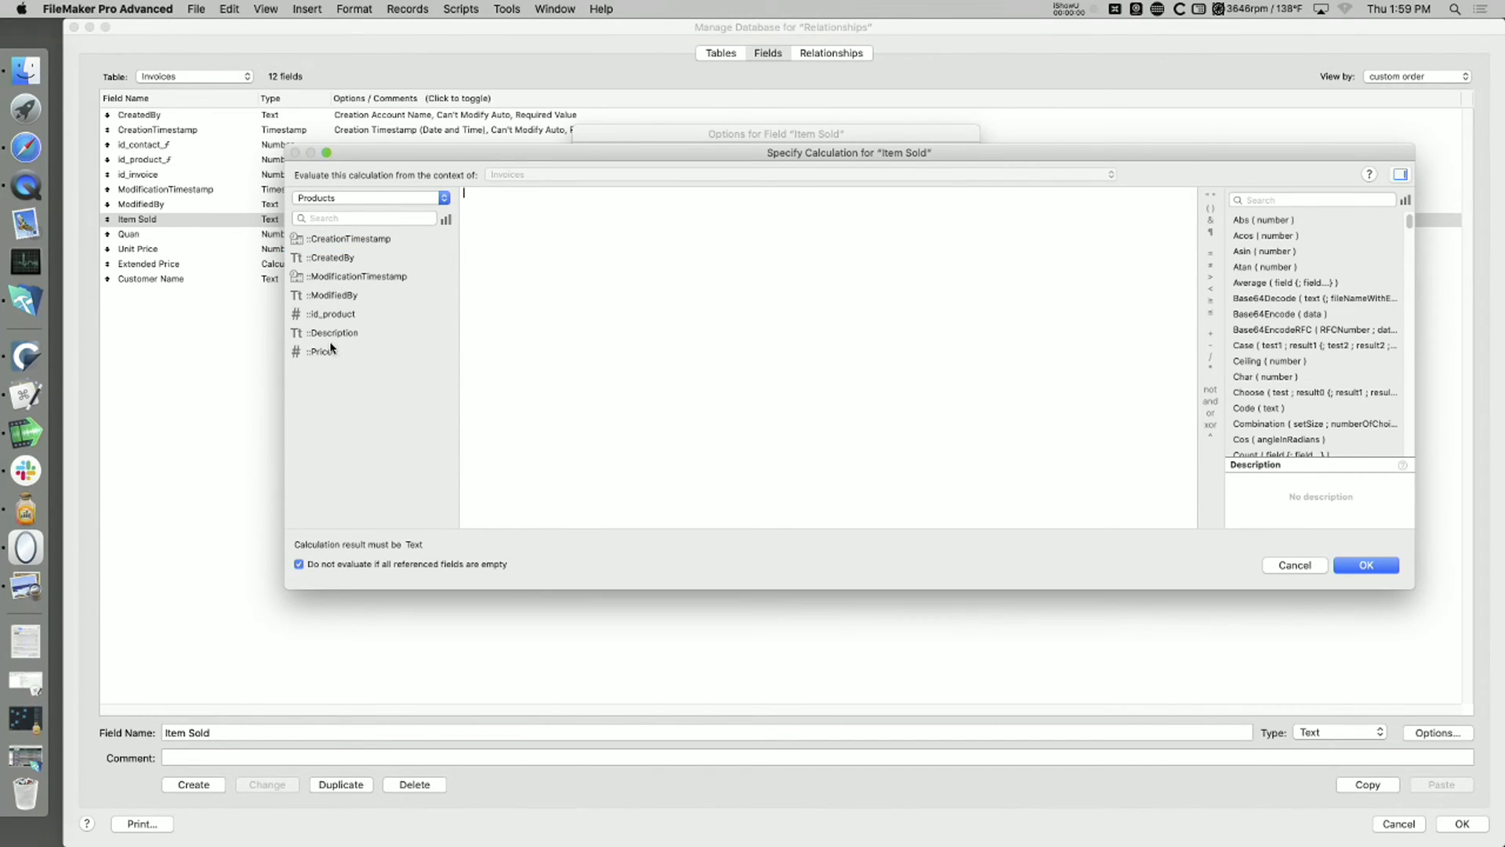
{"action": "double_click", "coordinate": [335, 334]}
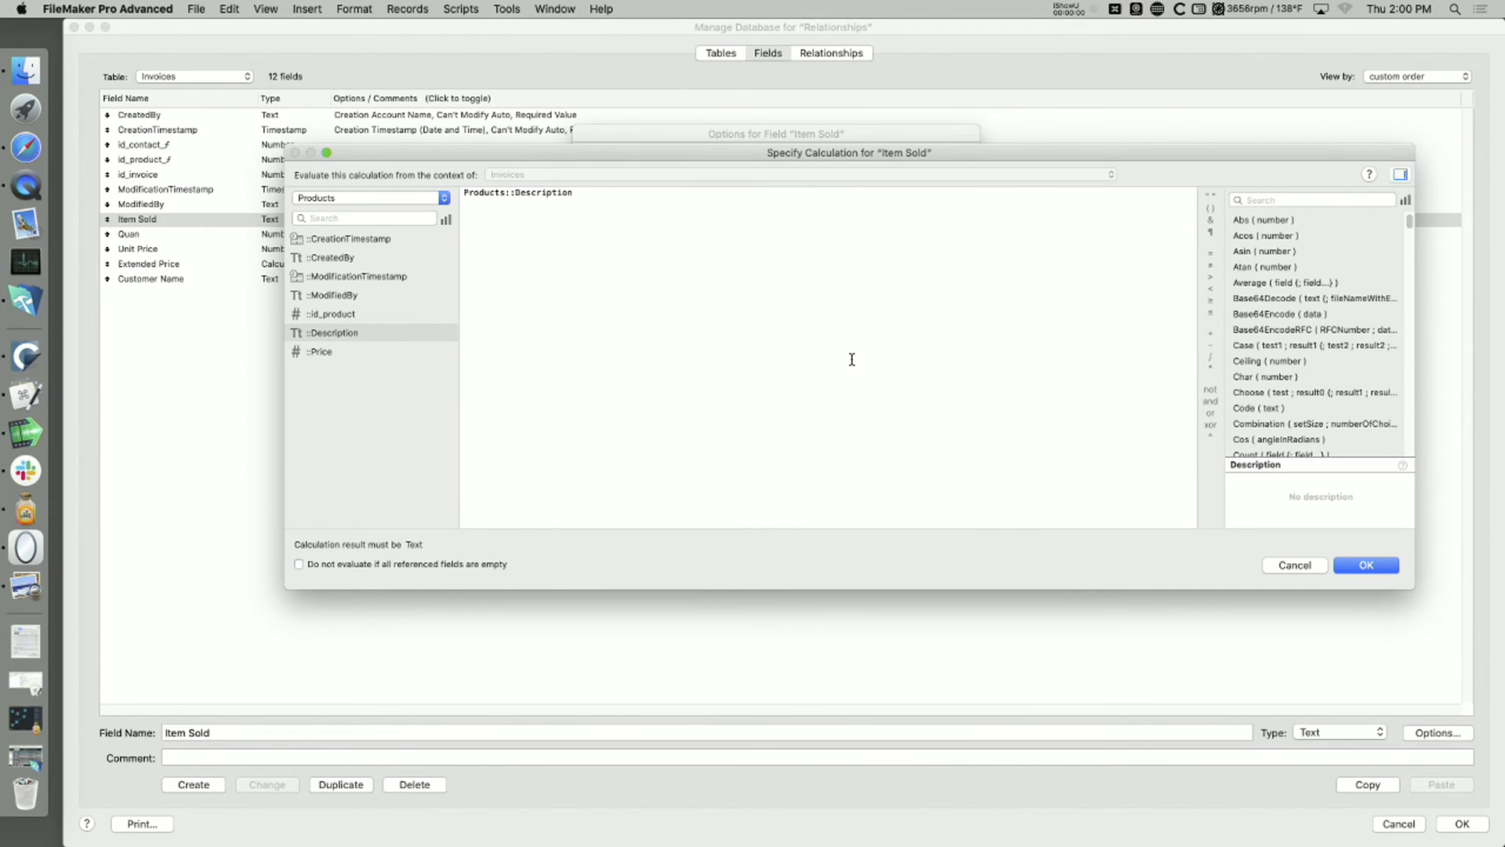
{"action": "left_click", "coordinate": [1365, 566]}
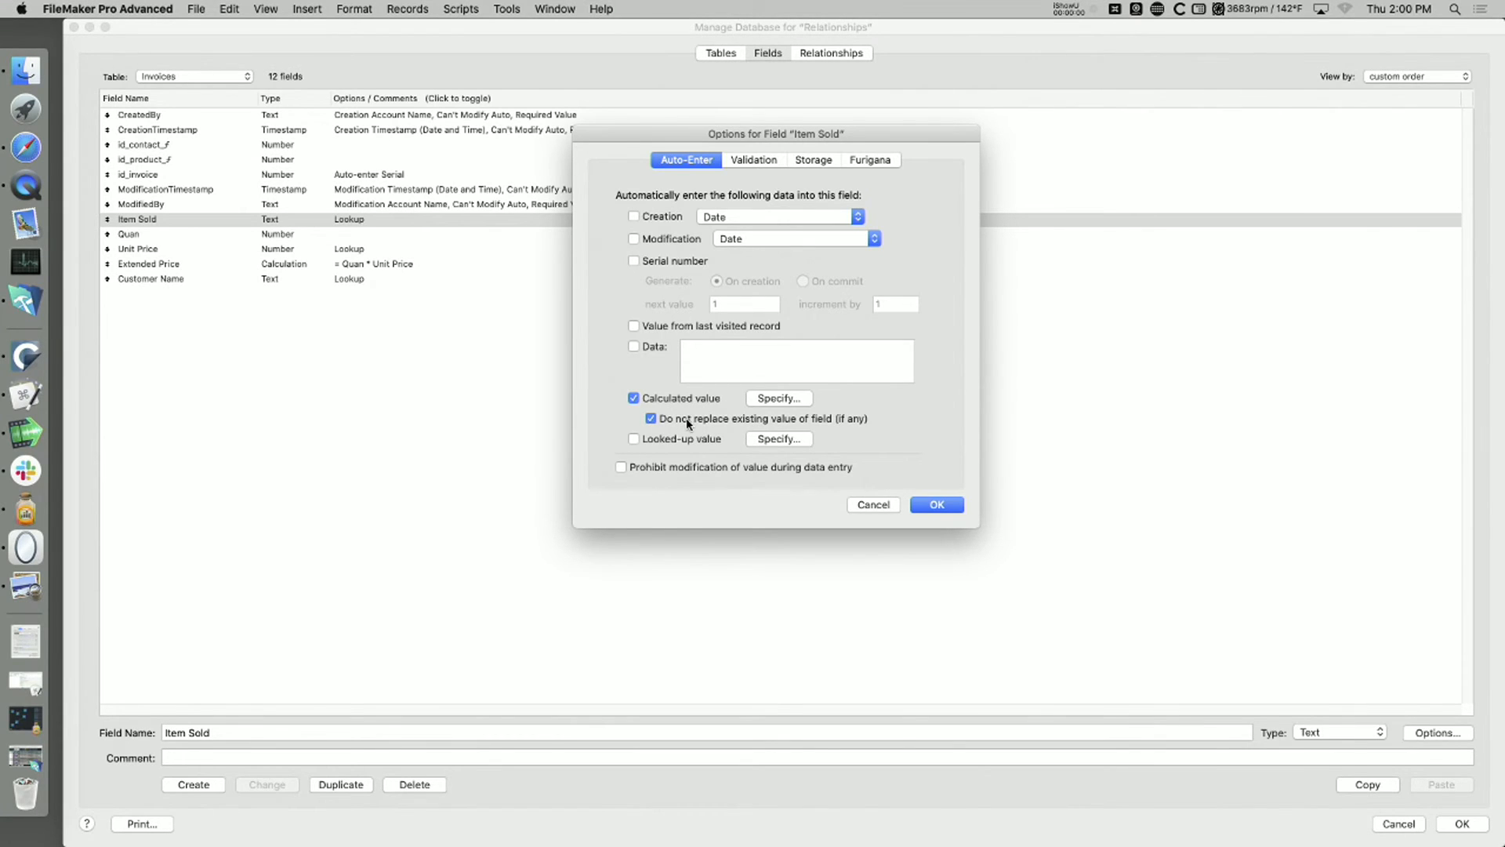
Step: Allow the Item Sold calculation to replace existing values, and save the database definition changes
{"action": "left_click", "coordinate": [823, 420]}
{"action": "left_click", "coordinate": [947, 510]}
{"action": "left_click", "coordinate": [946, 508]}
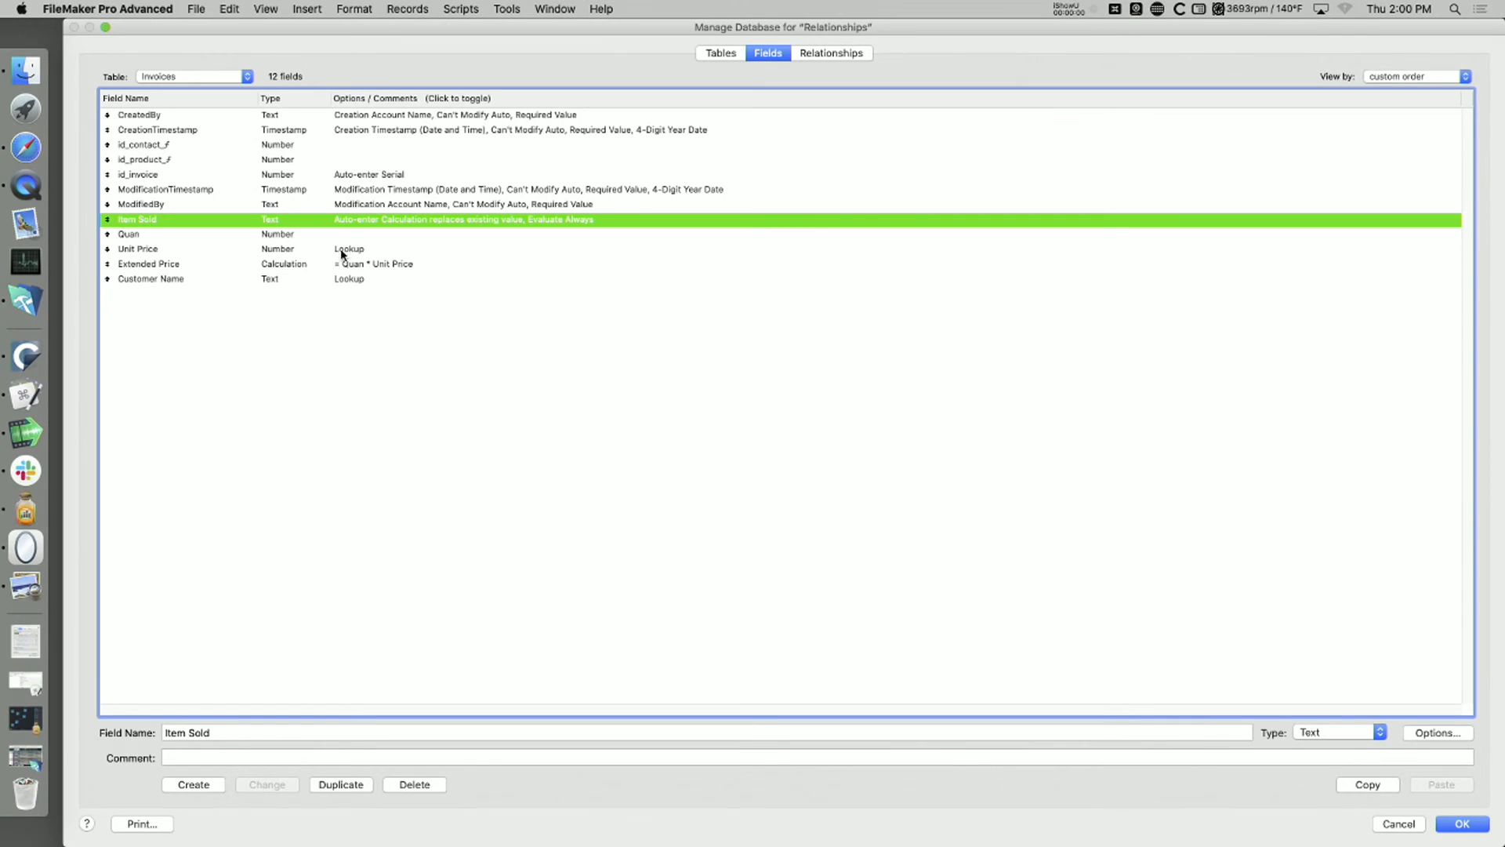
{"action": "left_click", "coordinate": [1442, 824]}
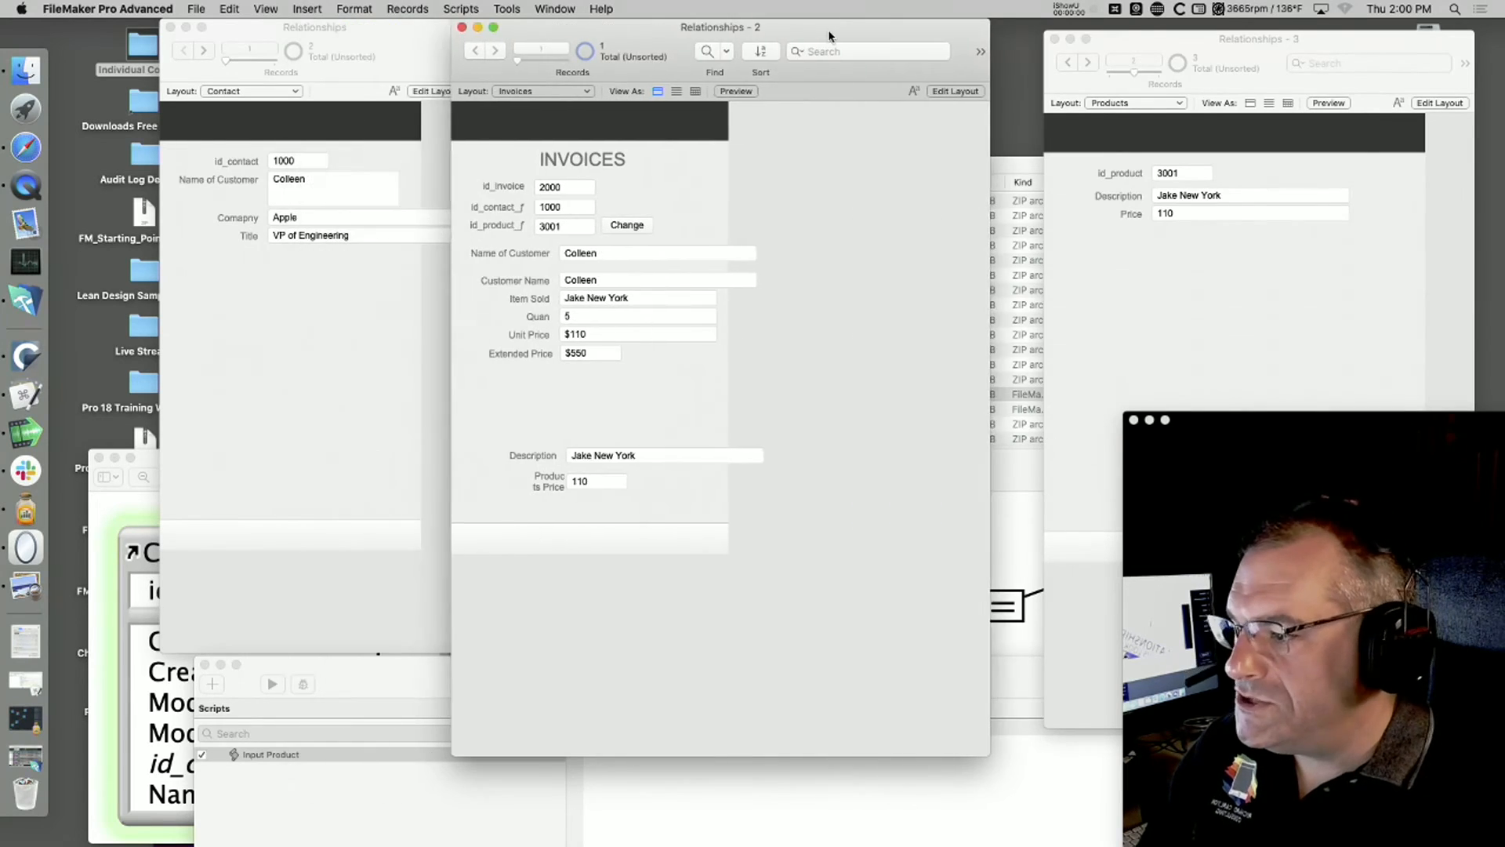
Step: Move the Invoices window clear of the Contact window and go to product record 3002 in the Products window
{"action": "left_click_drag", "start_coordinate": [829, 36], "coordinate": [856, 36]}
{"action": "left_click", "coordinate": [1233, 319]}
{"action": "left_click", "coordinate": [1087, 62]}
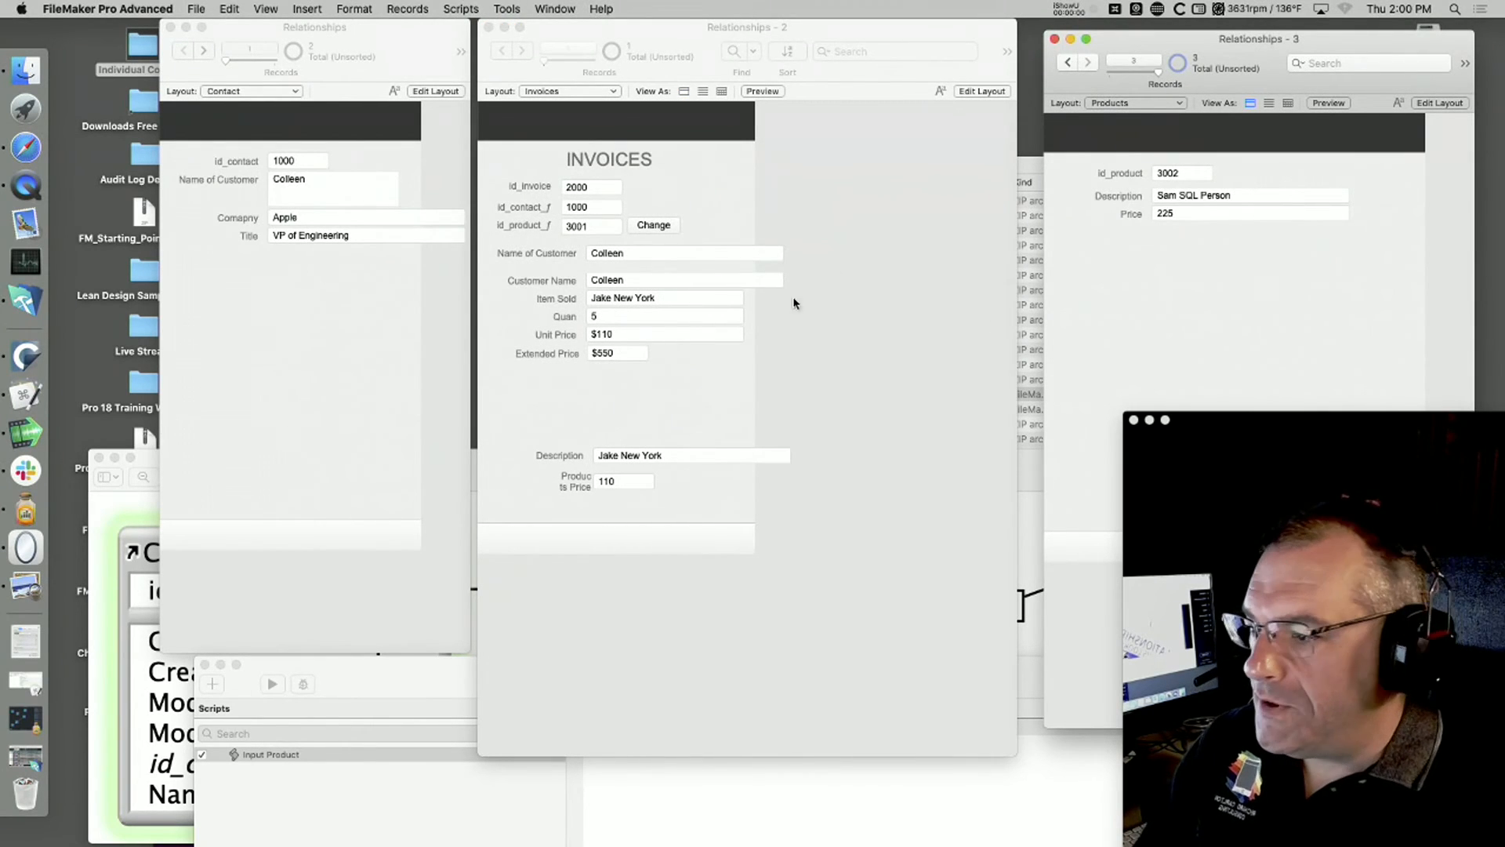
Step: Set the invoice's product ID to 3002 through the Change button, with the prompt moved off the invoice fields, and check Item Sold
{"action": "left_click", "coordinate": [910, 315]}
{"action": "left_click", "coordinate": [654, 225]}
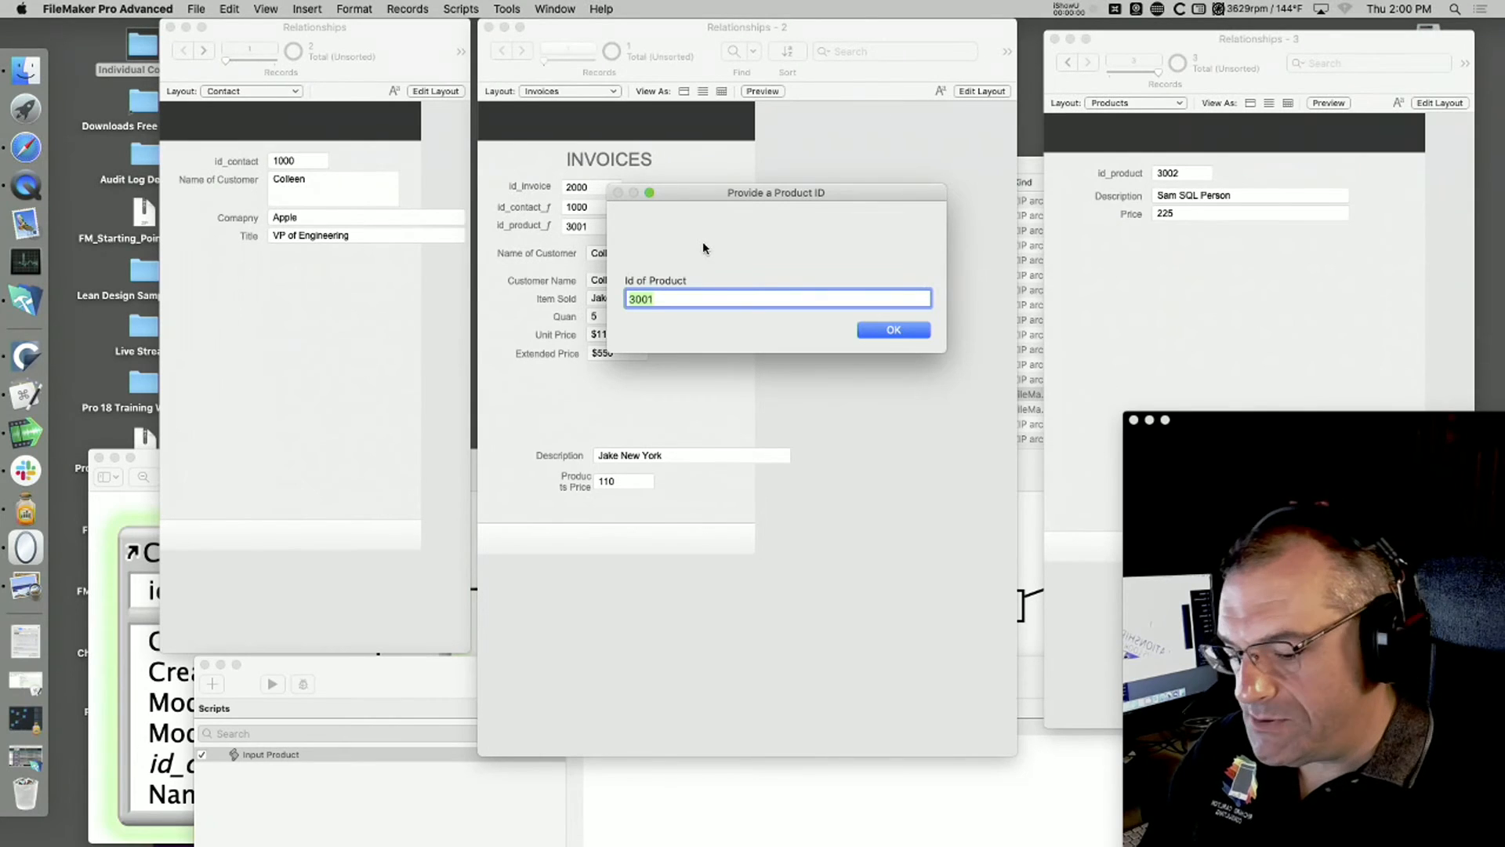
{"action": "type", "text": "3002"}
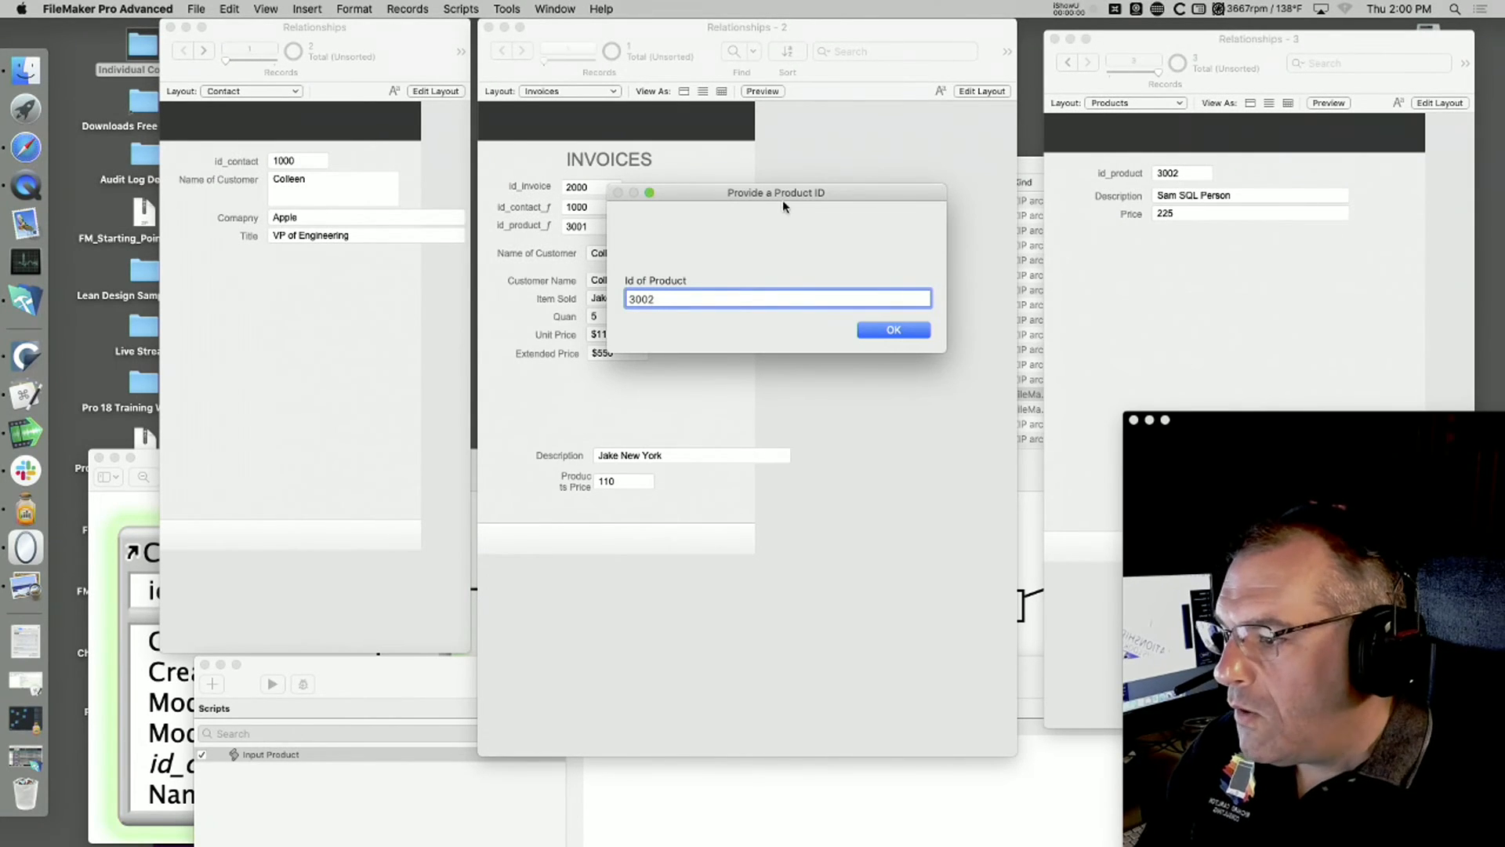
{"action": "left_click_drag", "start_coordinate": [796, 192], "coordinate": [892, 23]}
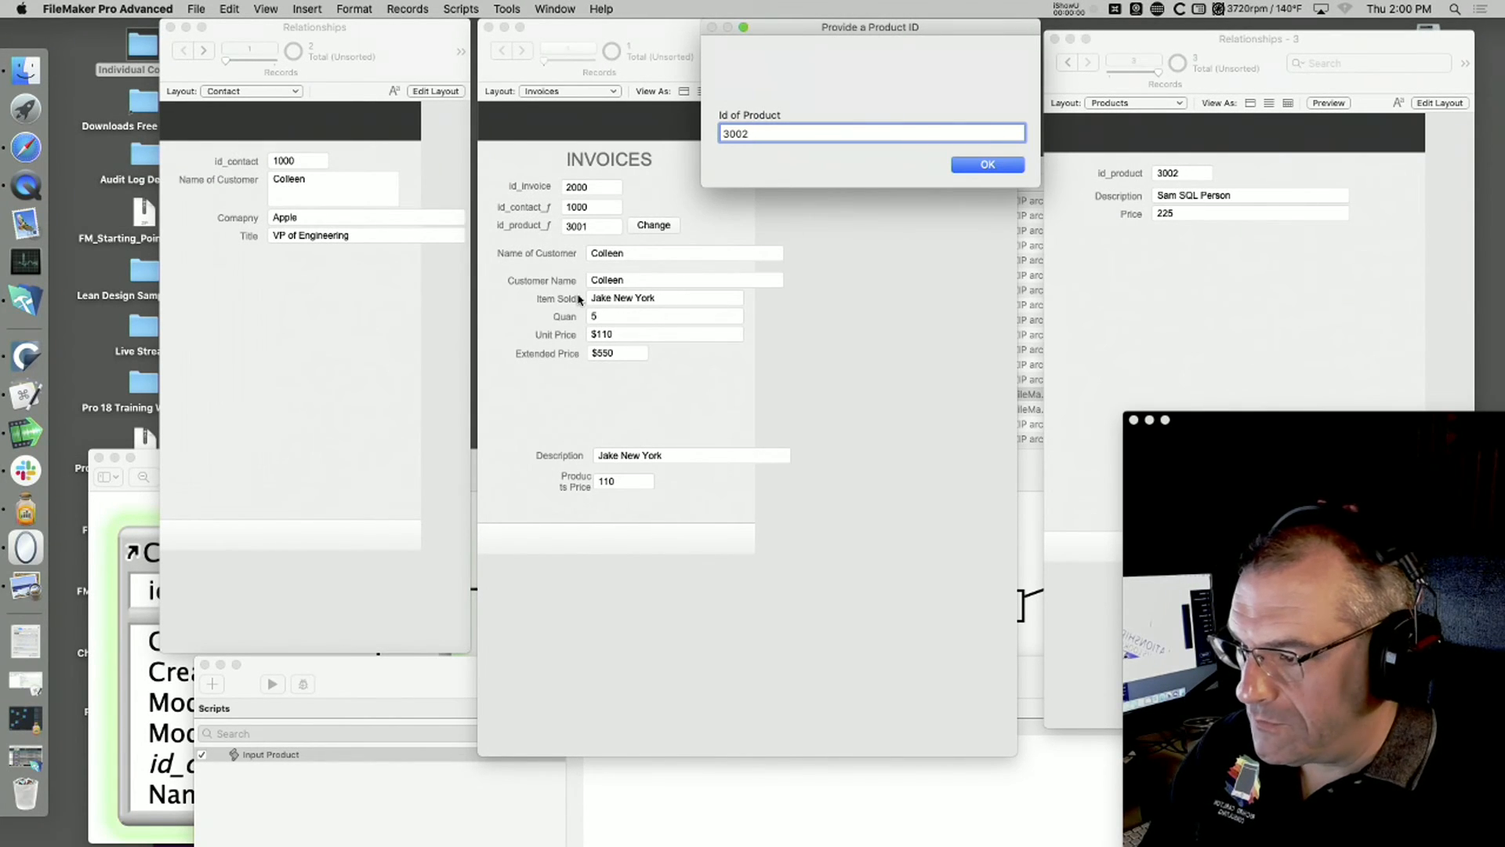
{"action": "left_click", "coordinate": [983, 166]}
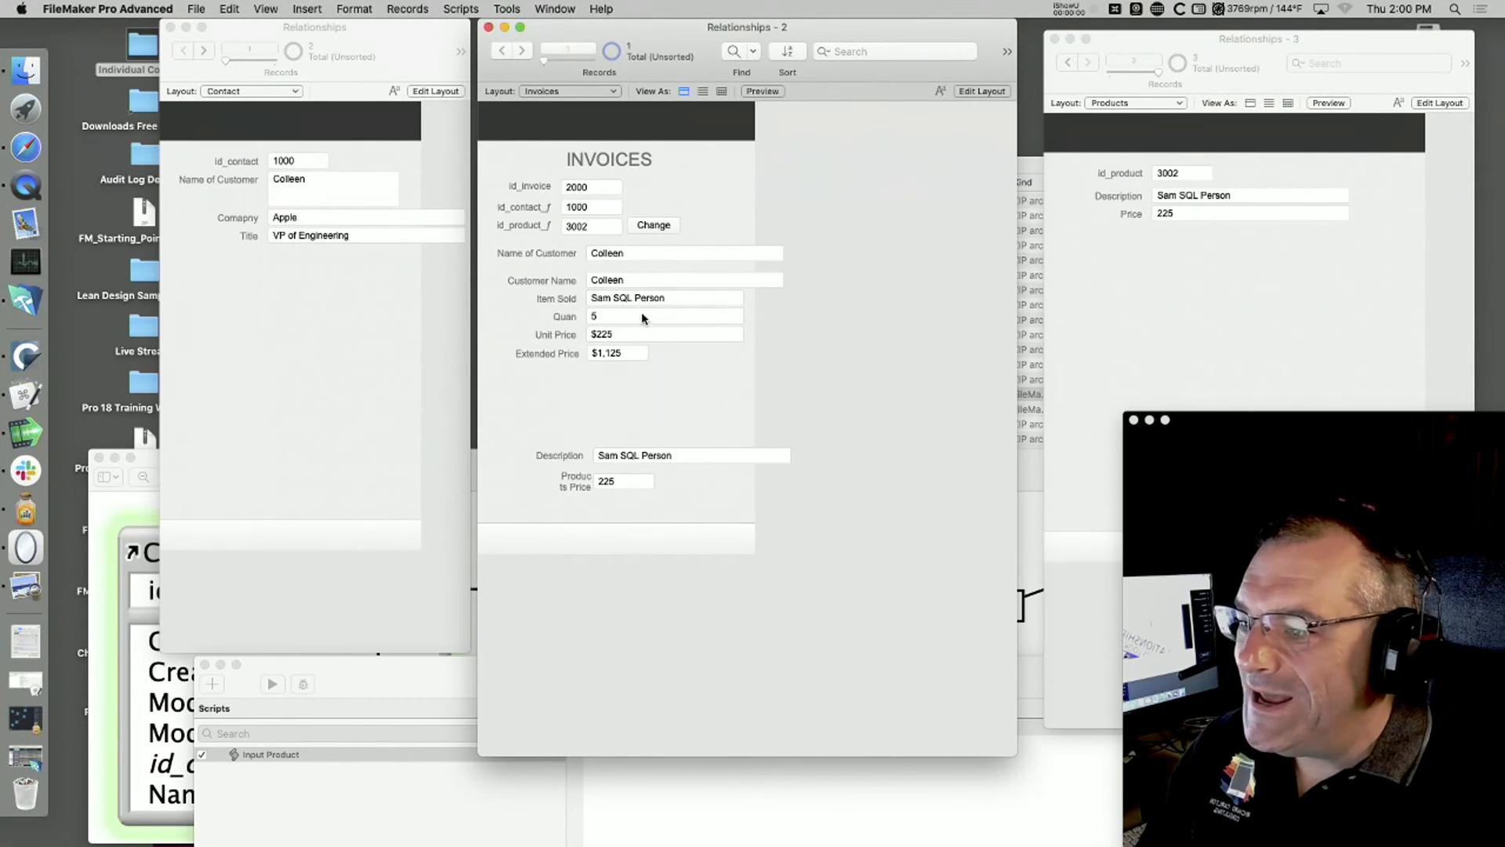
{"action": "left_click", "coordinate": [690, 297]}
{"action": "left_click", "coordinate": [926, 287]}
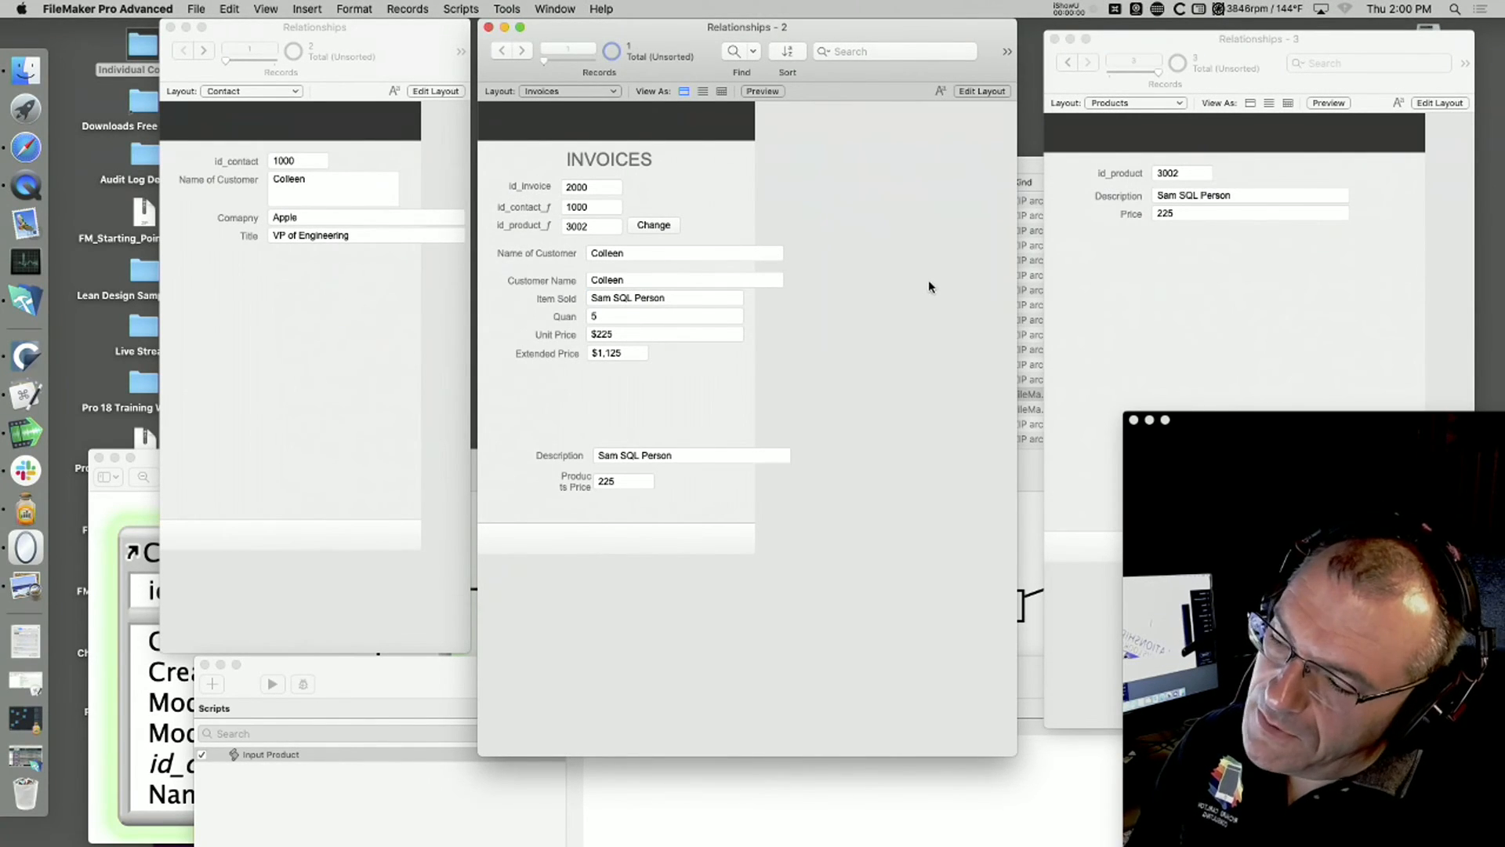
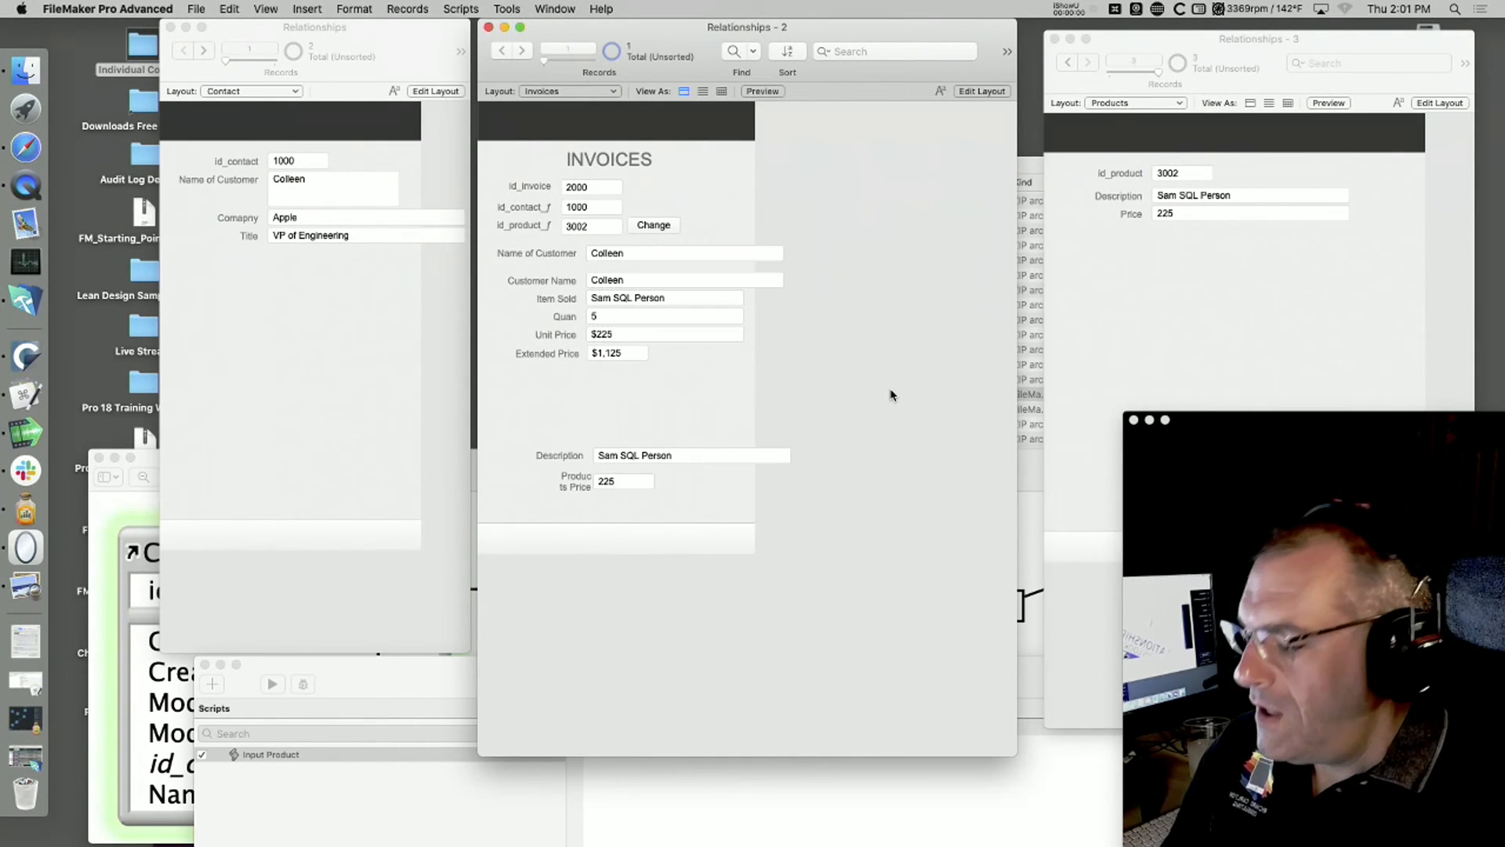
Step: Examine the Invoices fields in Layout mode with the view enlarged and the window repositioned, and return to Browse mode
{"action": "key", "text": "super+l"}
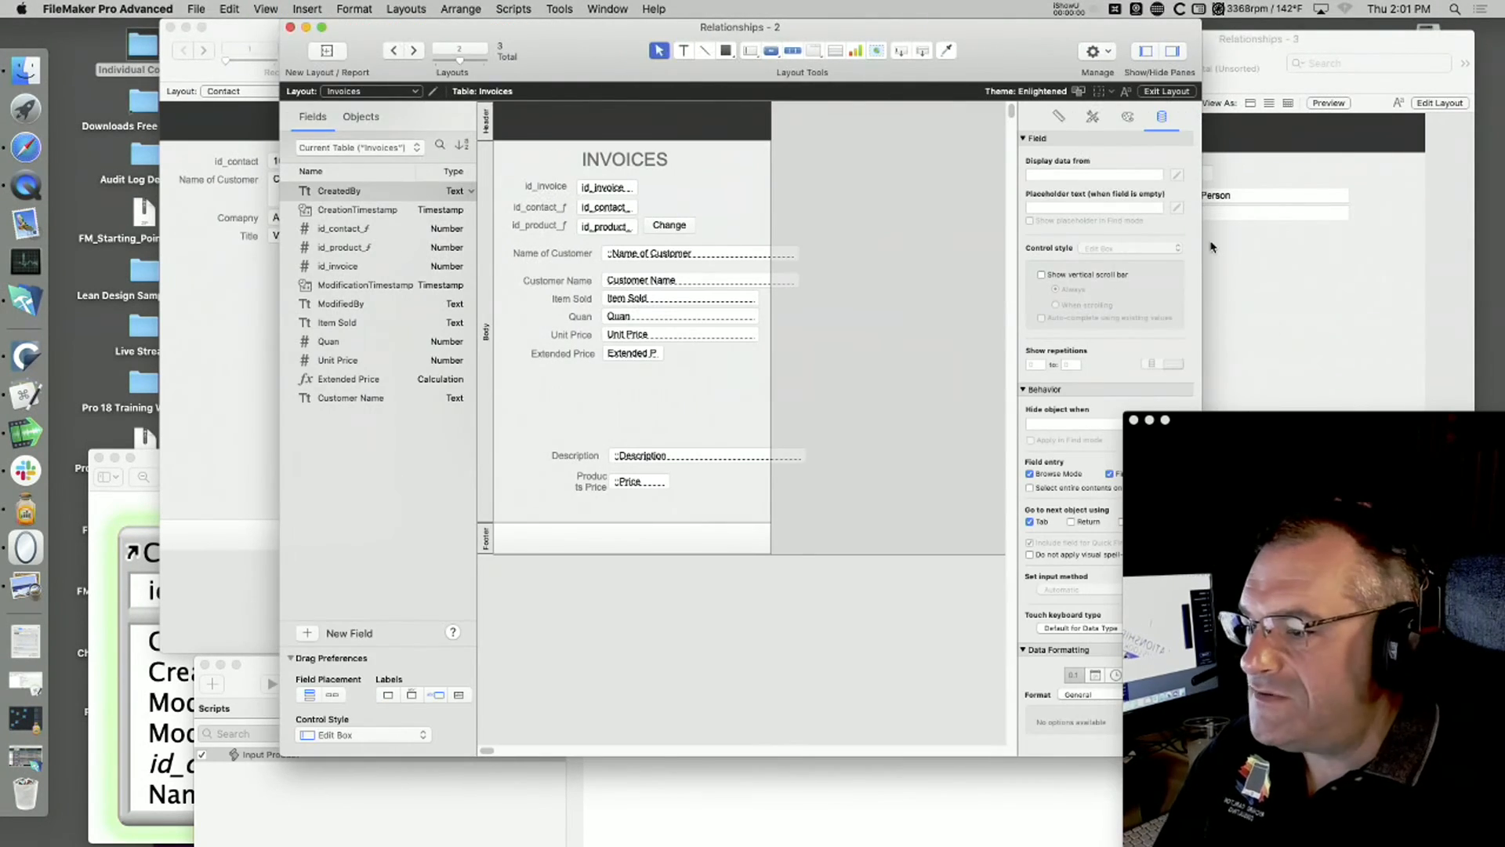
{"action": "left_click_drag", "start_coordinate": [1051, 30], "coordinate": [1099, 254]}
{"action": "left_click_drag", "start_coordinate": [909, 251], "coordinate": [923, 85]}
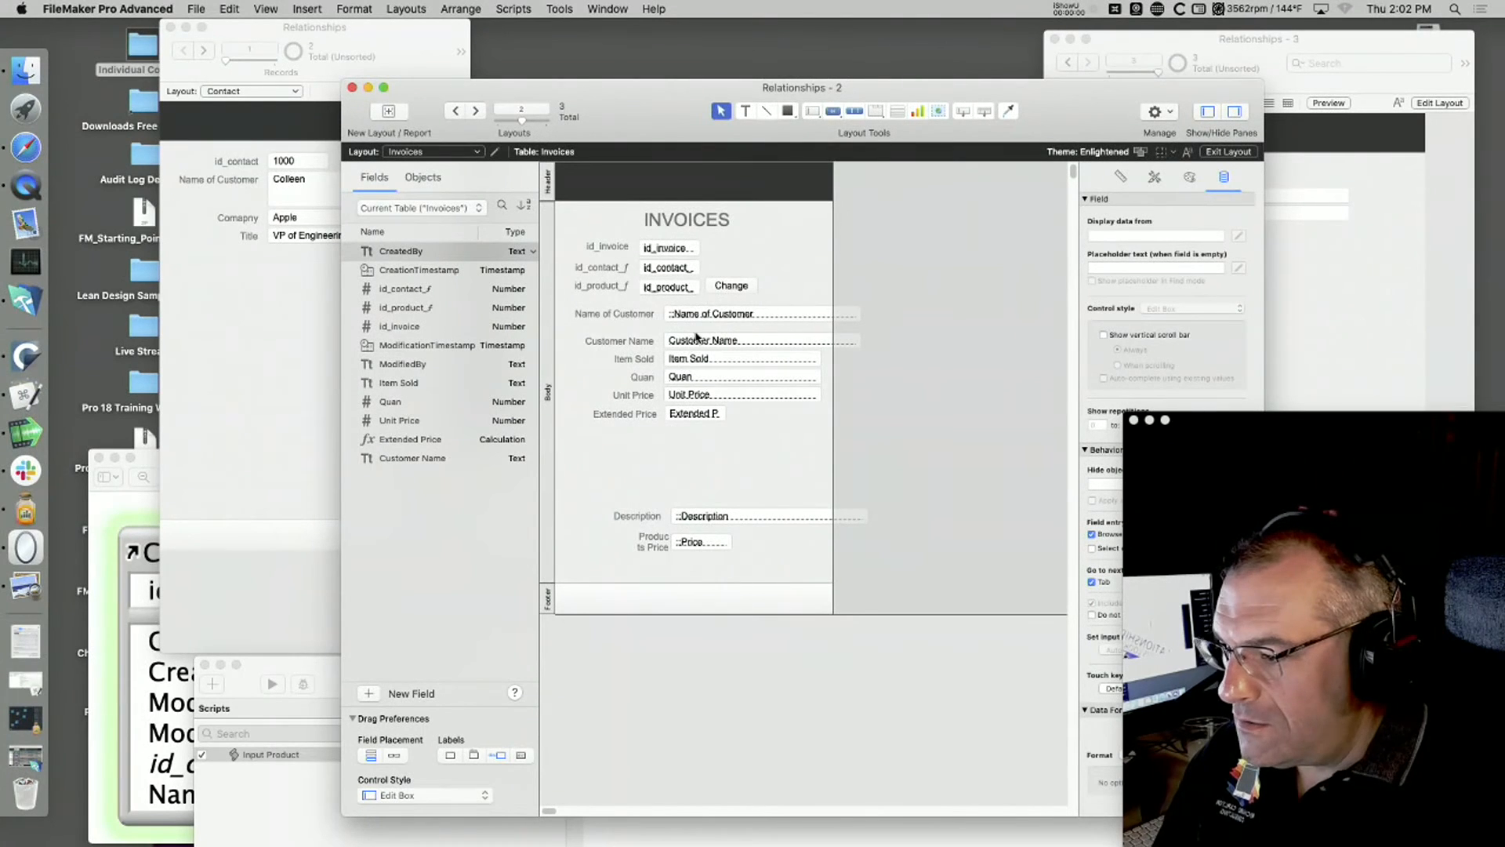
{"action": "key", "text": "super+plus"}
{"action": "key", "text": "super+plus"}
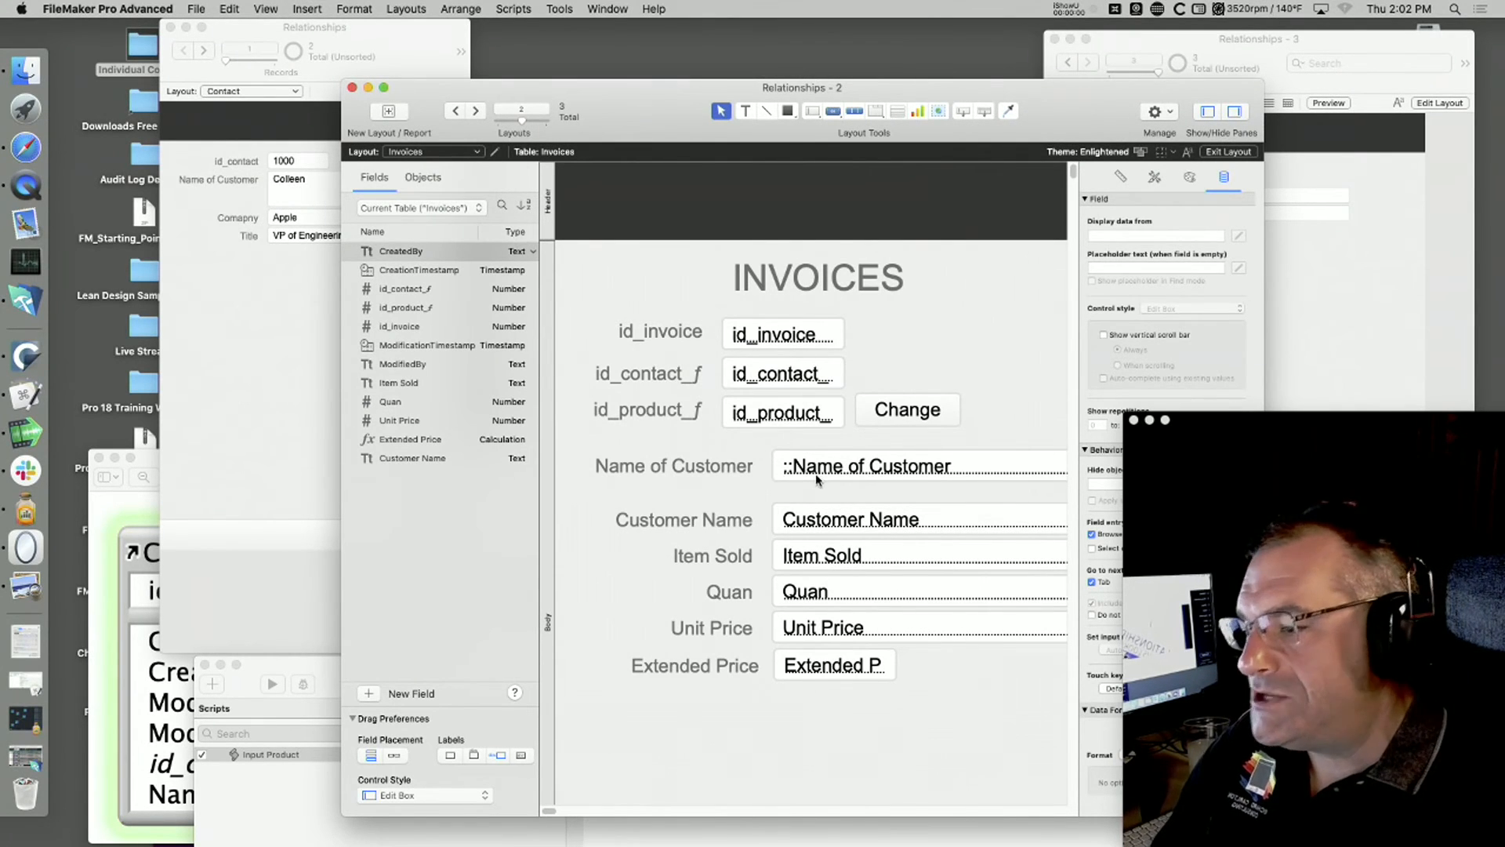
{"action": "left_click_drag", "start_coordinate": [946, 90], "coordinate": [943, 30]}
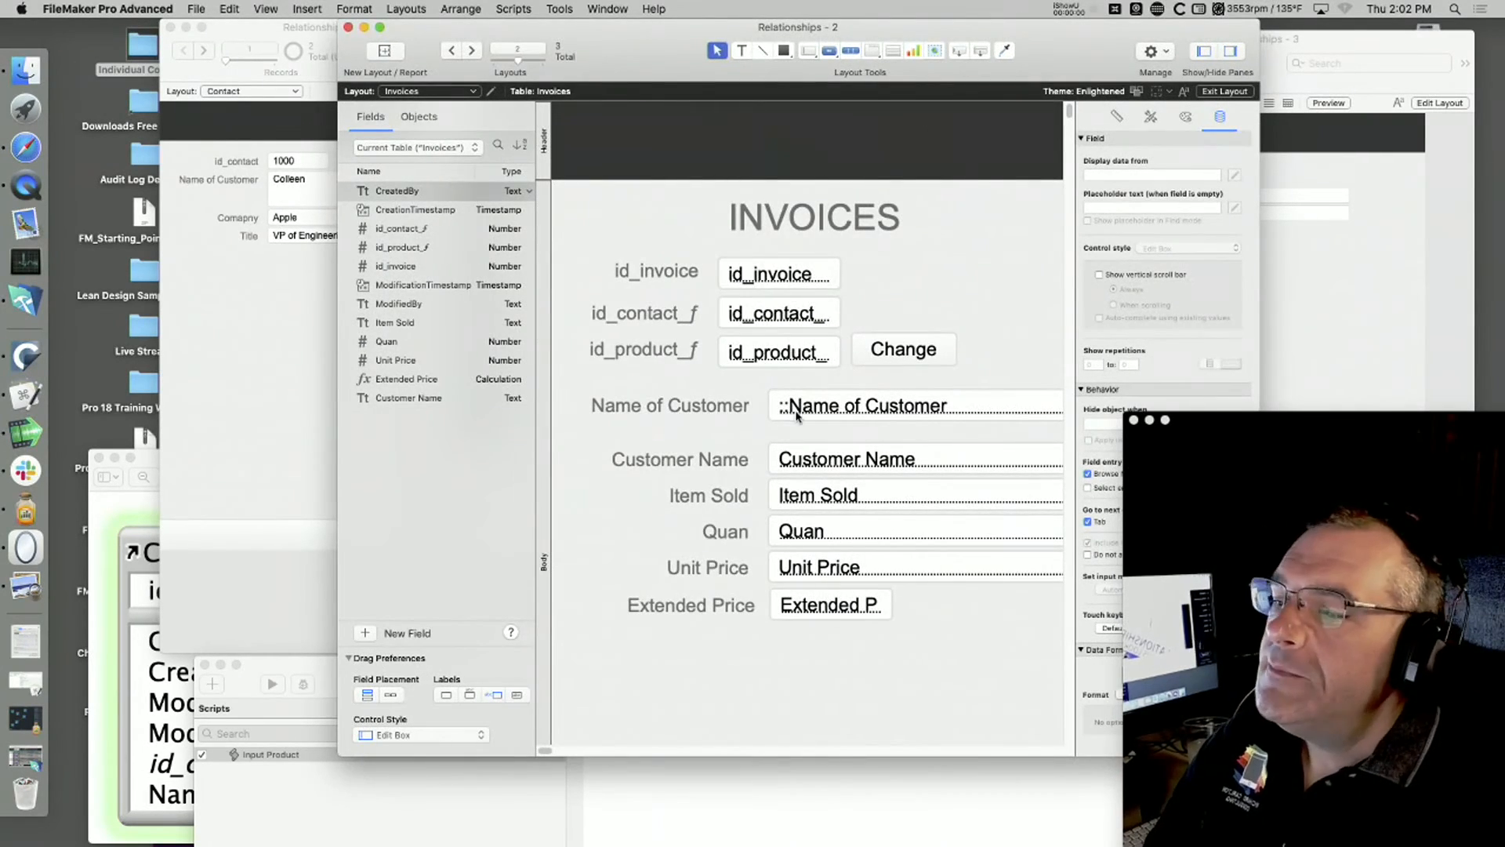
{"action": "key", "text": "super+b"}
Step: Overwrite the related Name of Customer on the invoice with a note about a different customer and commit the record
{"action": "left_click", "coordinate": [833, 407]}
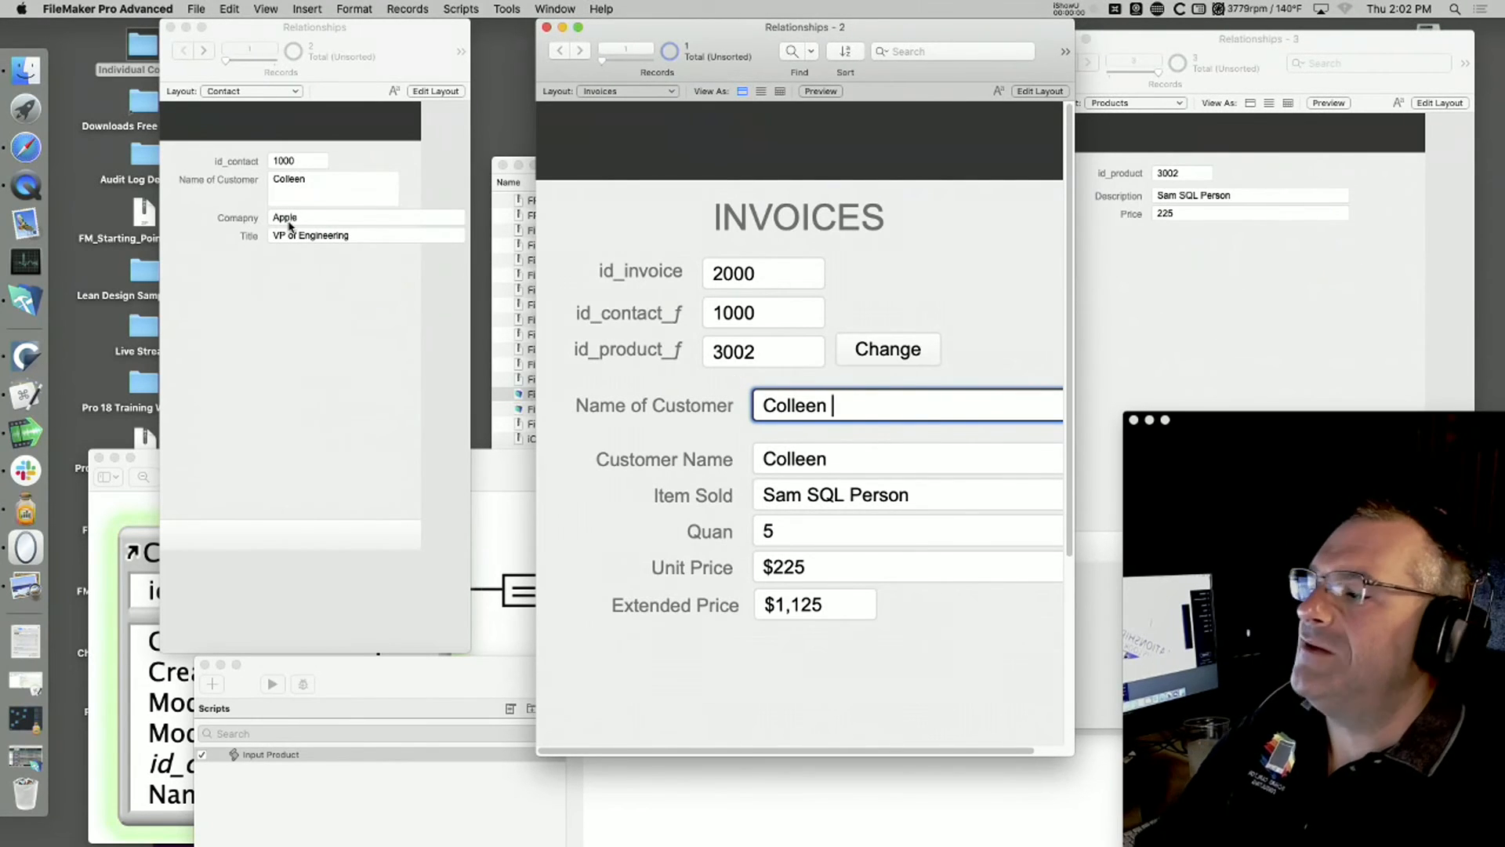
{"action": "left_click_drag", "start_coordinate": [836, 404], "coordinate": [727, 400]}
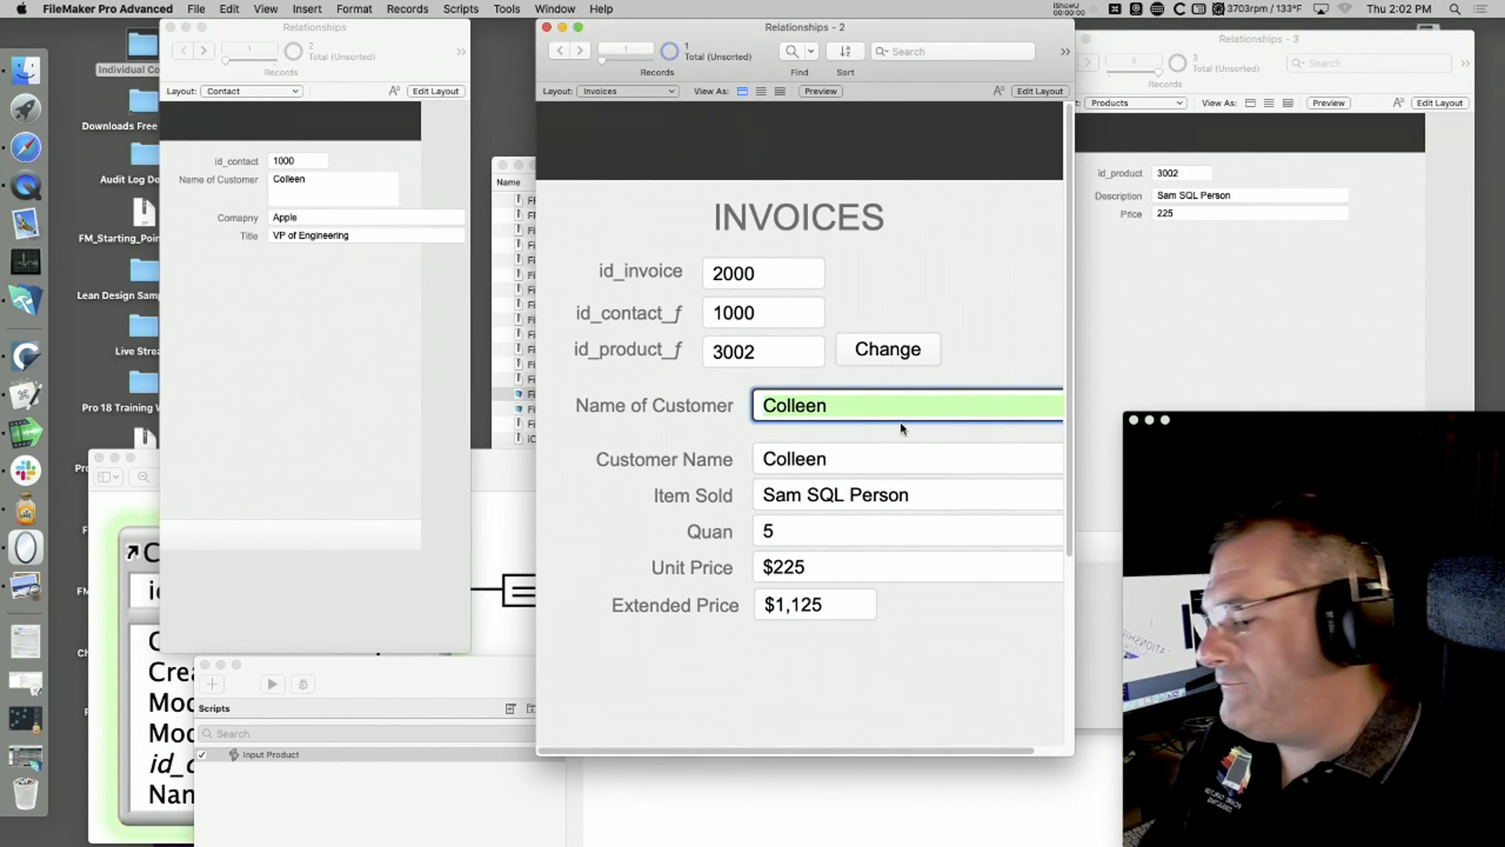
{"action": "type", "text": "Ted"}
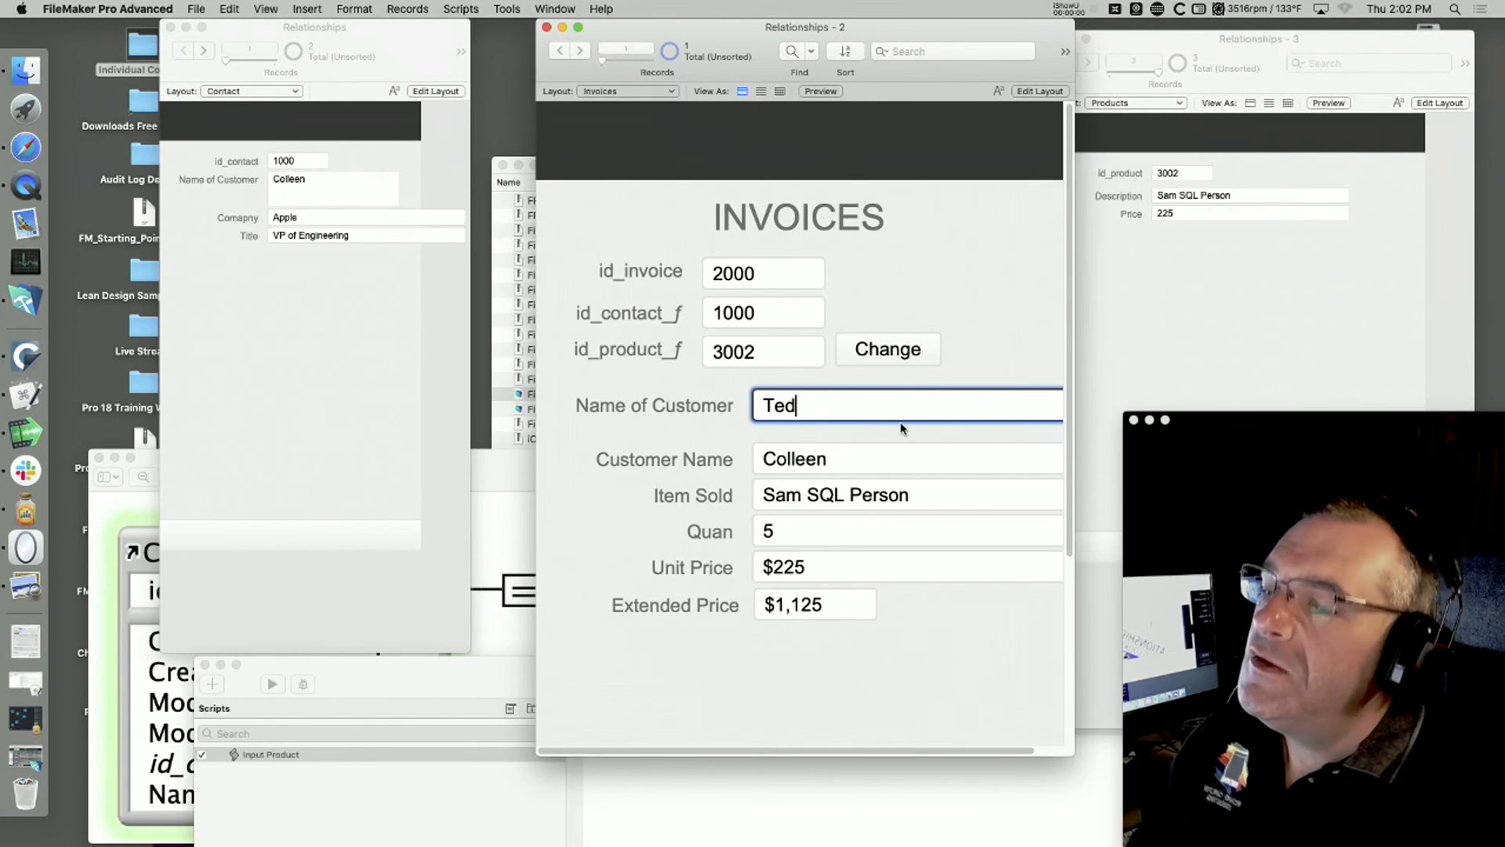
{"action": "type", "text": "c"}
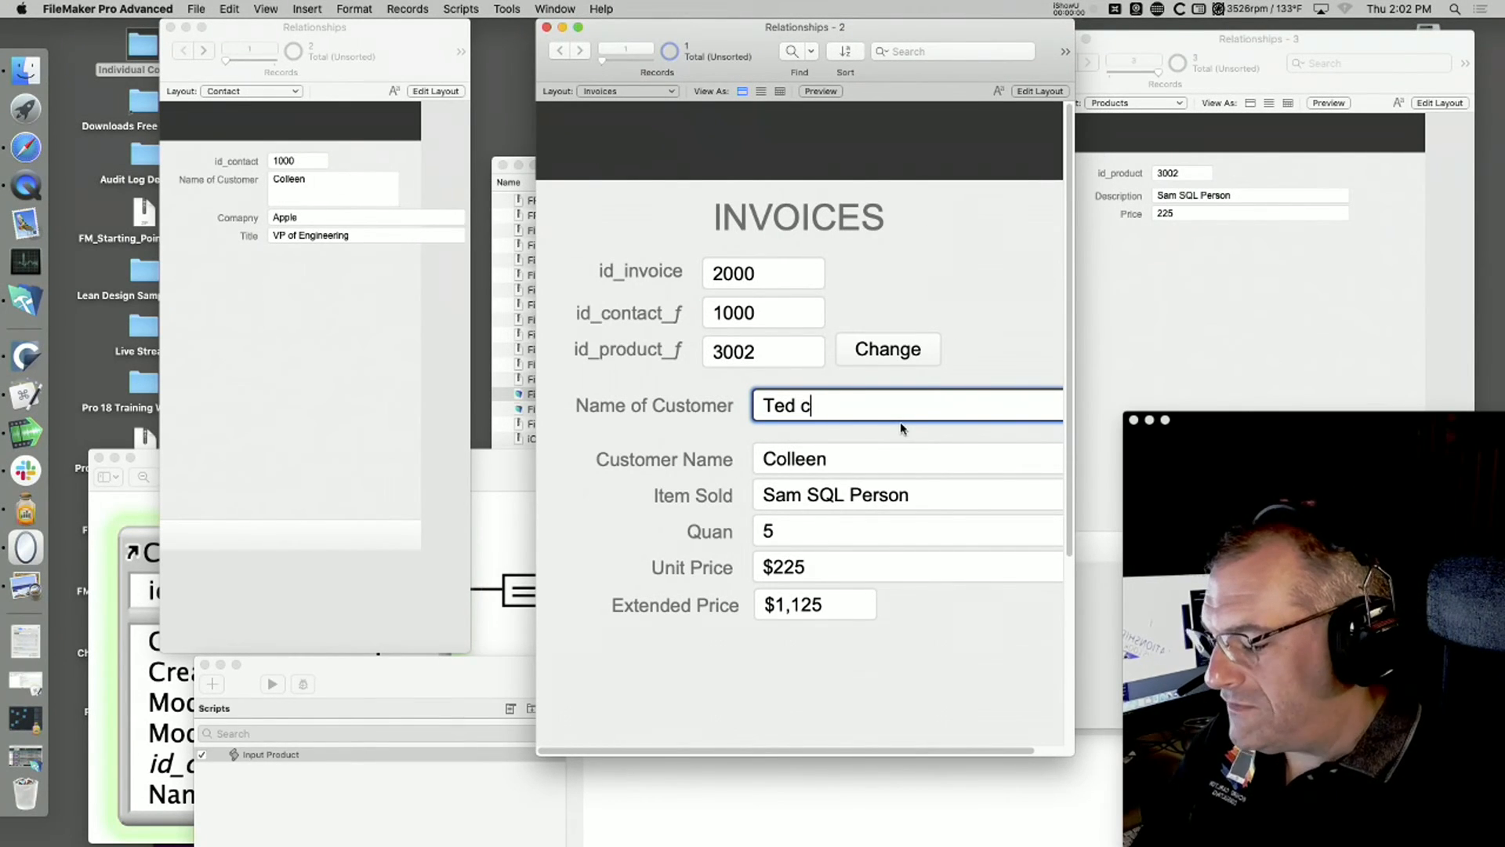
{"action": "type", "text": "ame in Pic"}
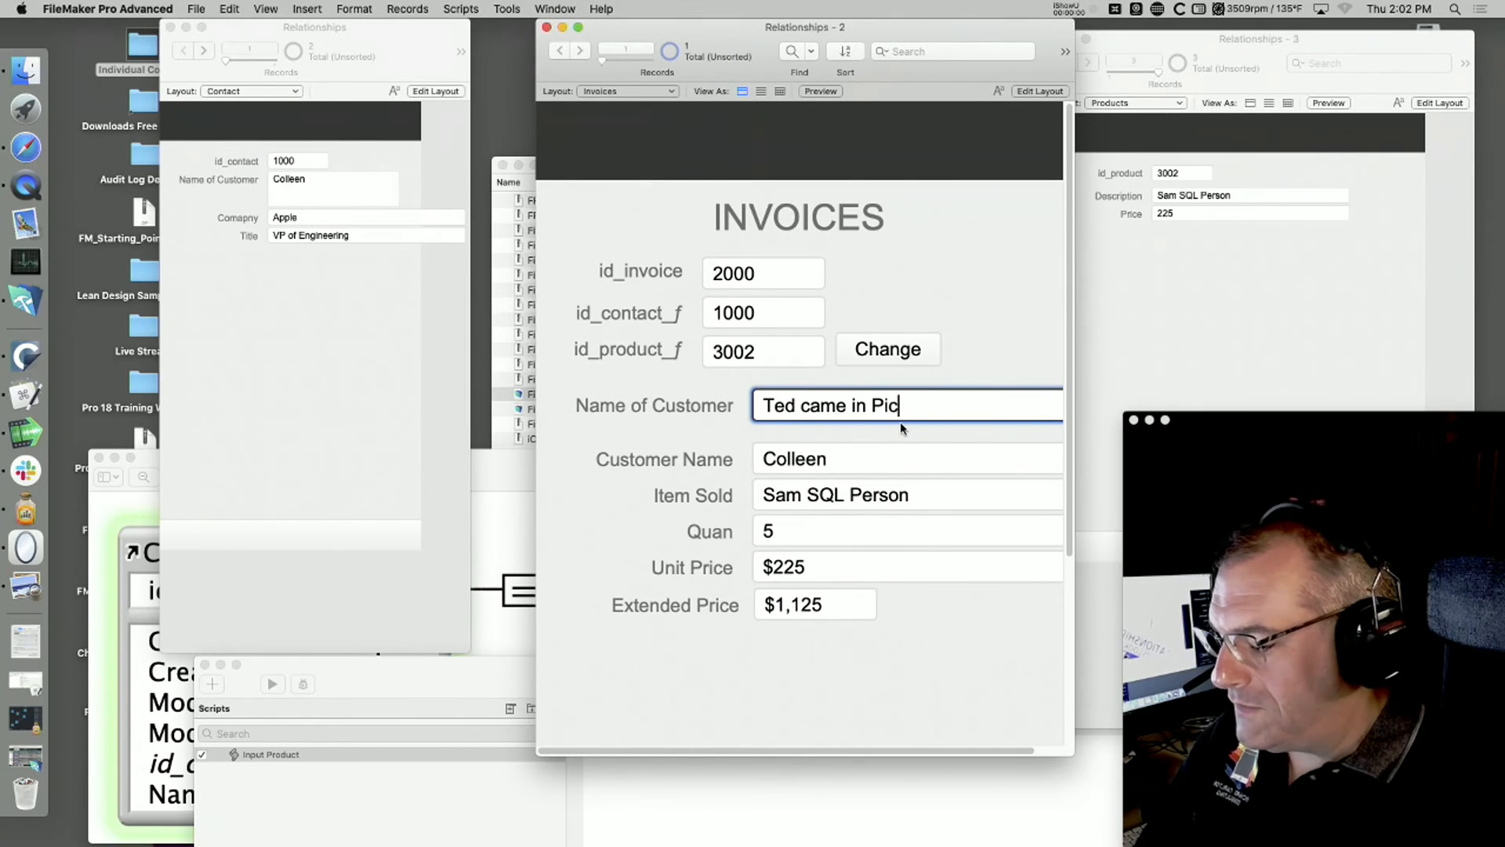
{"action": "type", "text": "kedup"}
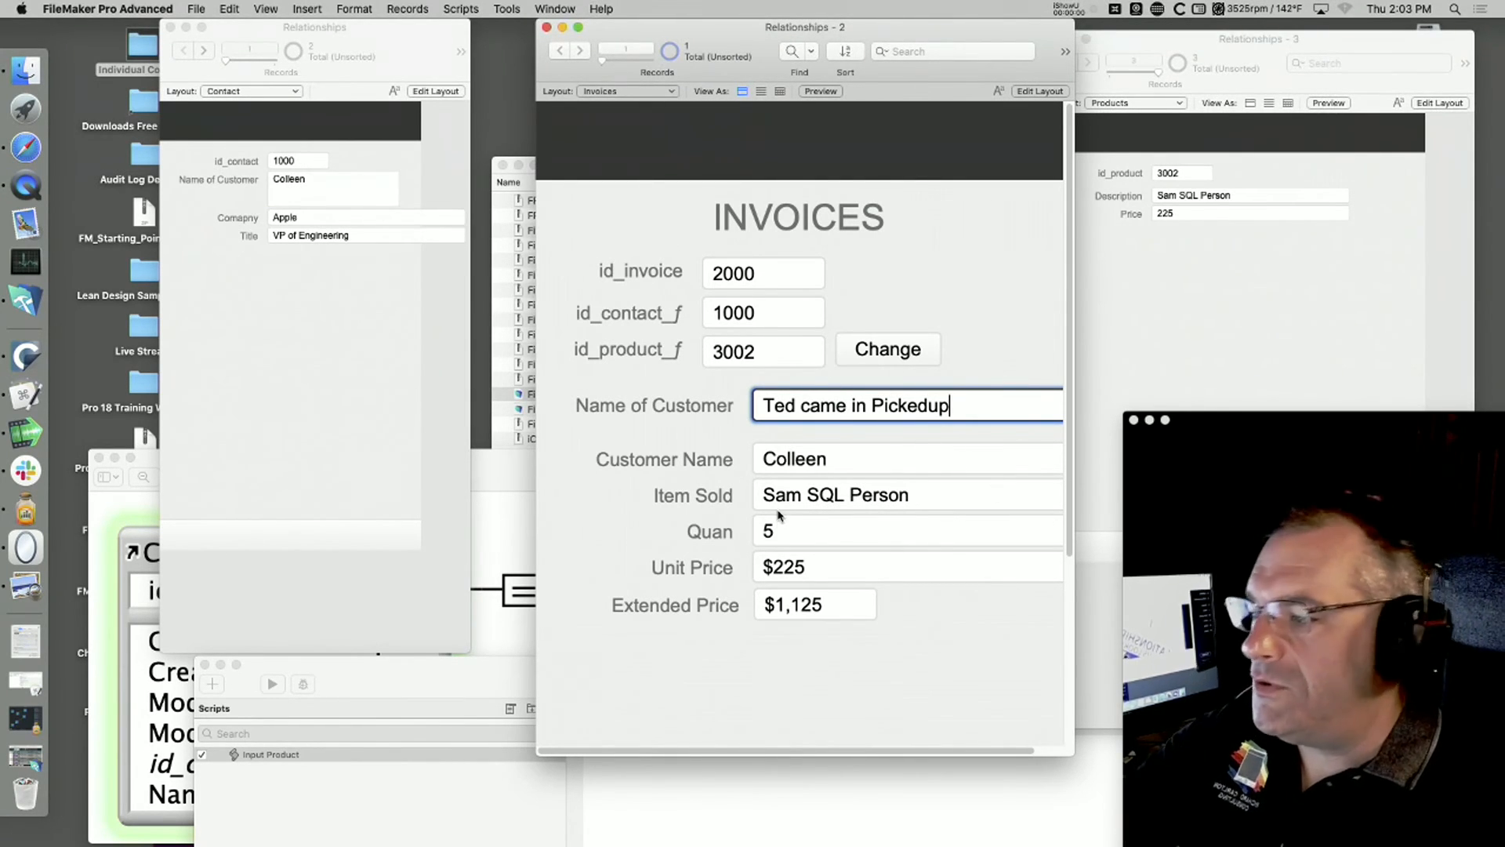
{"action": "left_click", "coordinate": [987, 352]}
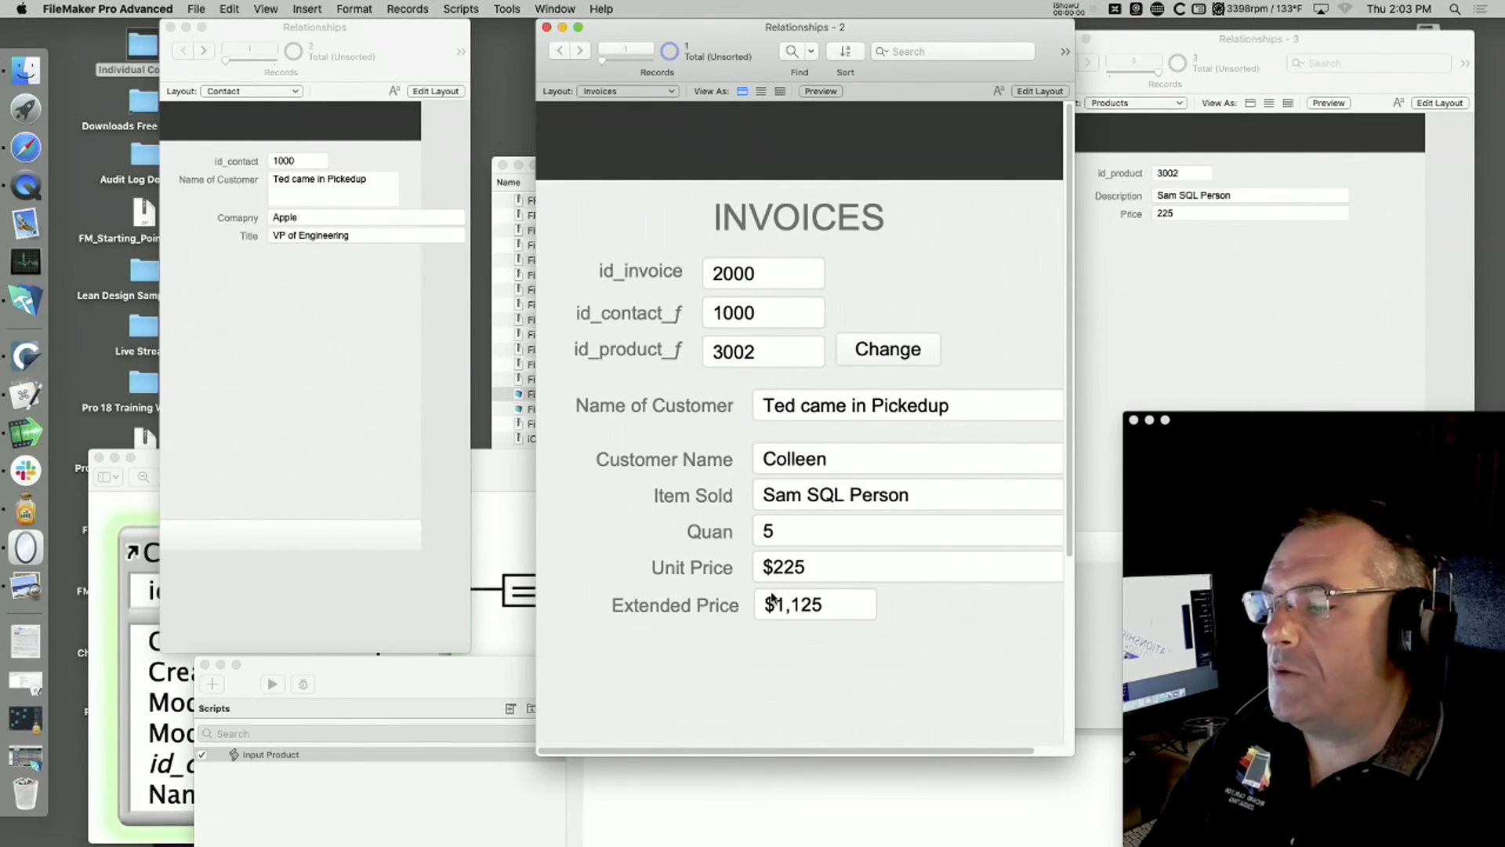
Step: Restore the original customer name in the invoice's related Name of Customer field and commit the record
{"action": "key", "text": "super+l"}
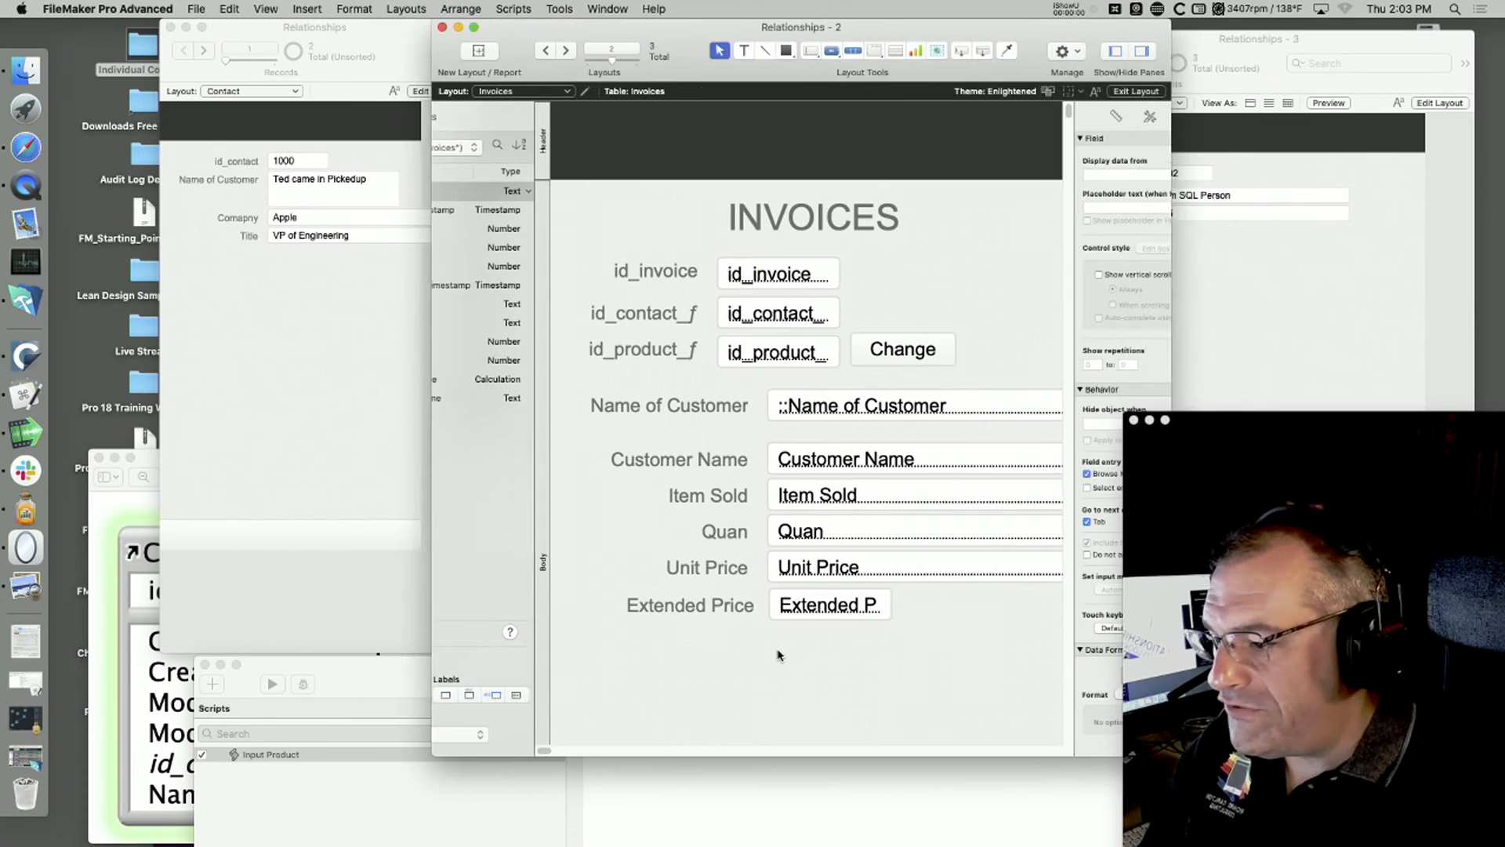
{"action": "key", "text": "super+b"}
{"action": "left_click", "coordinate": [836, 409]}
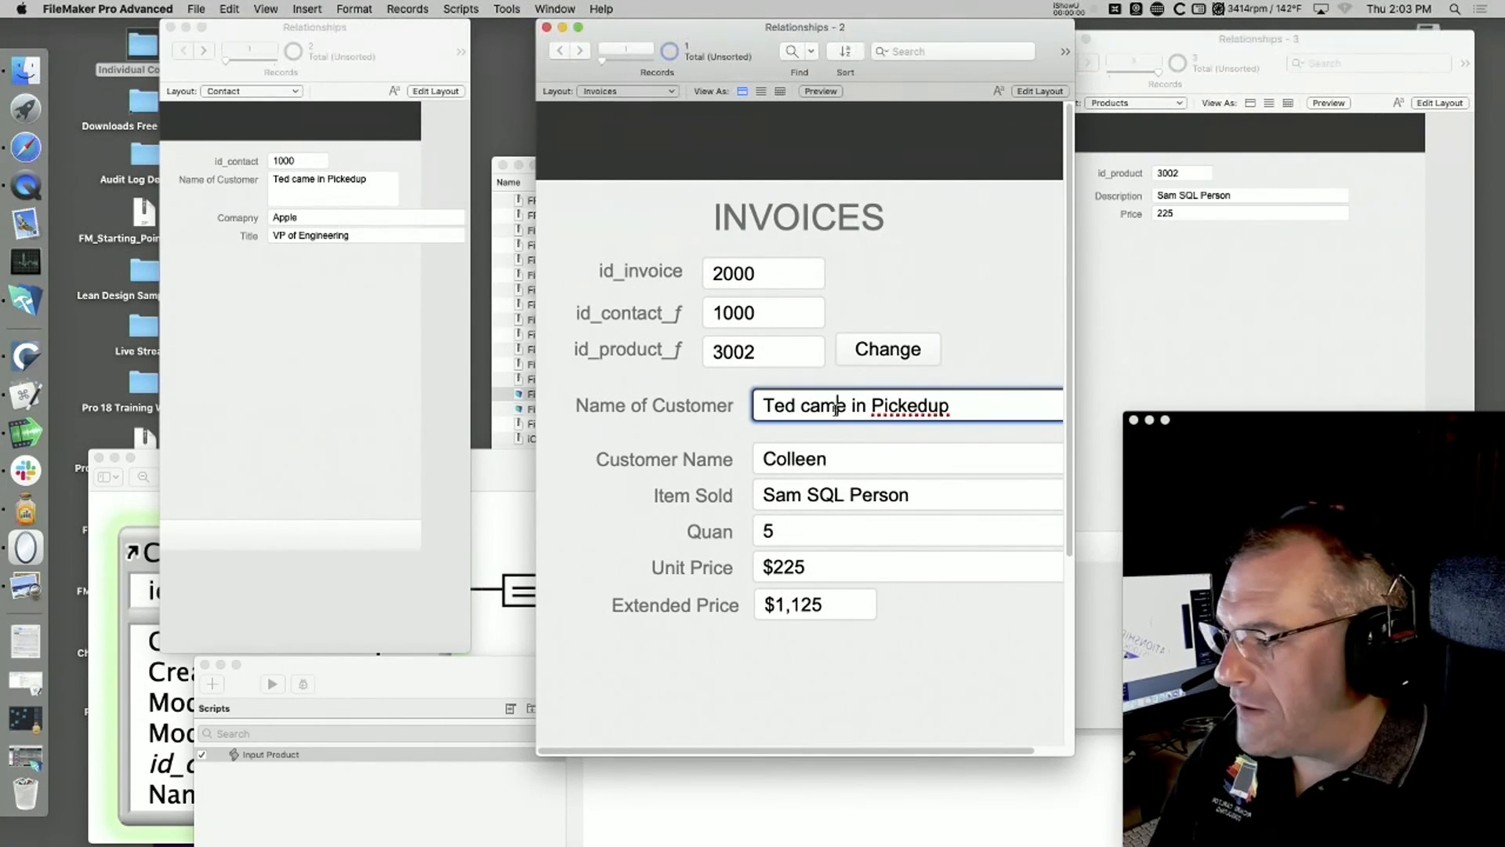
{"action": "type", "text": "C"}
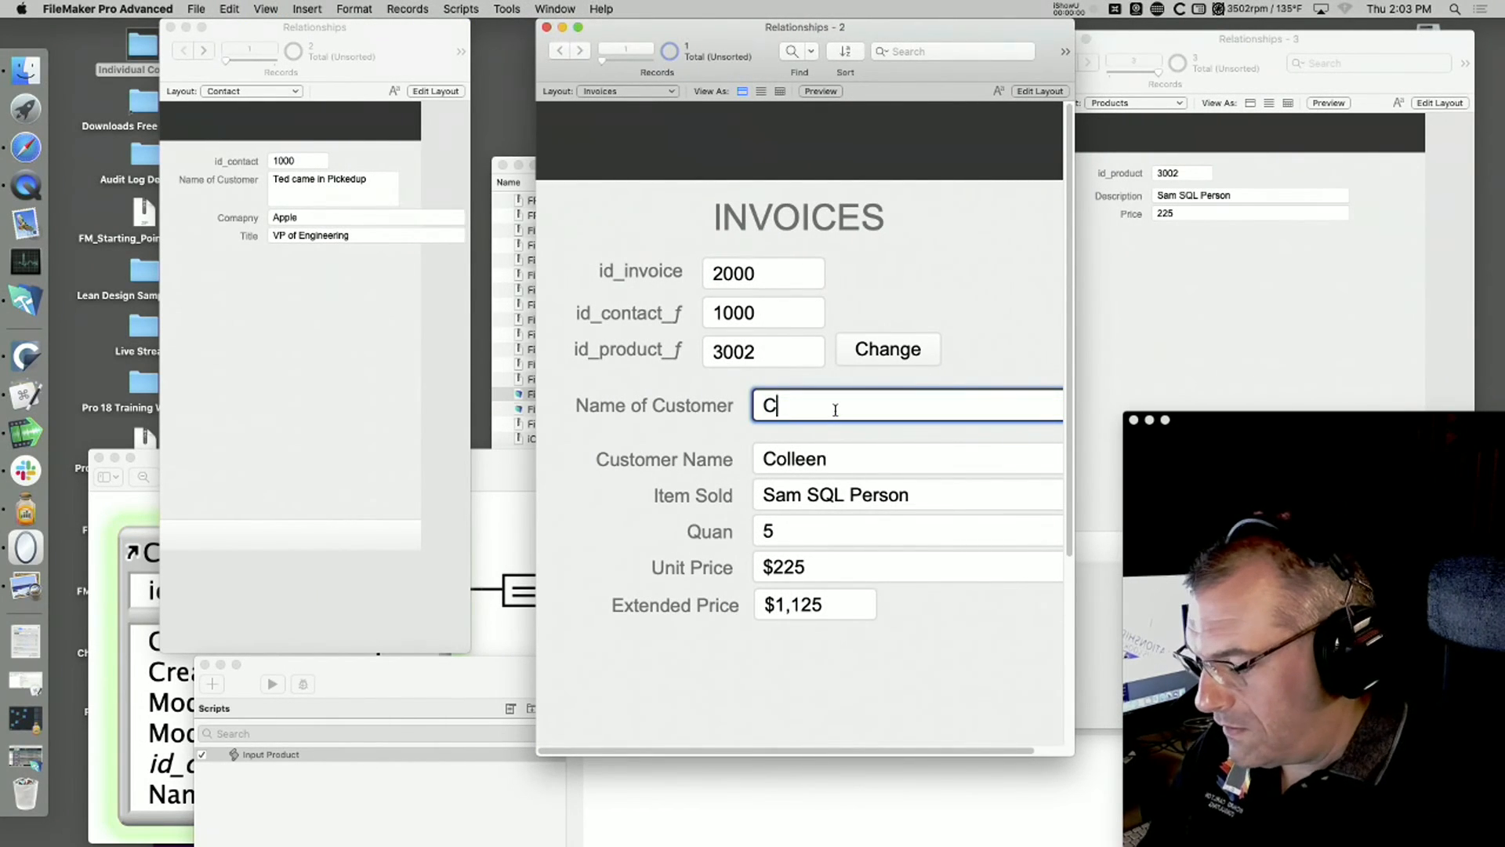
{"action": "type", "text": "olleen"}
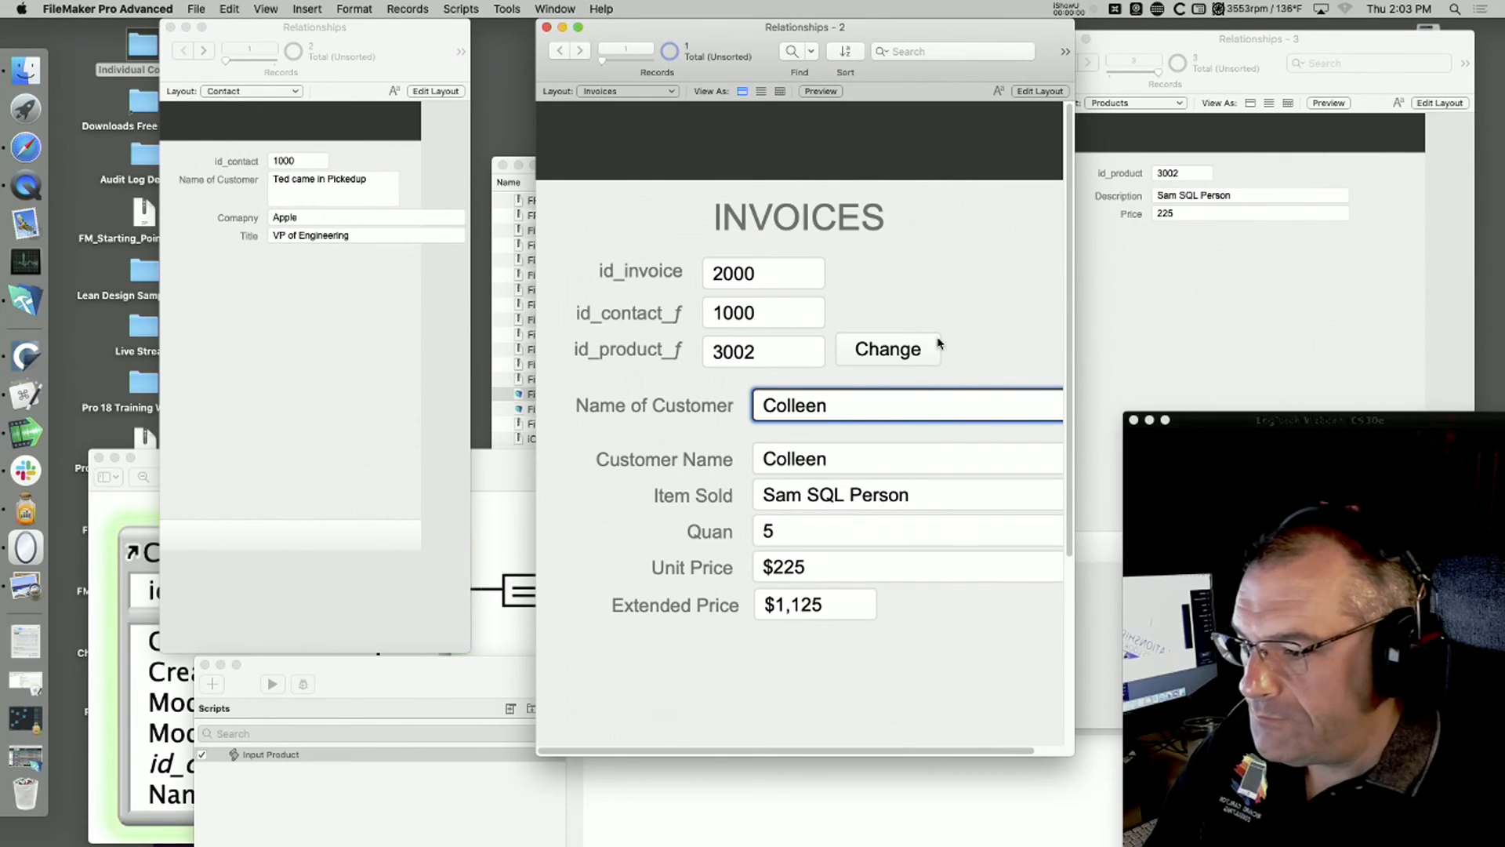
{"action": "key", "text": "KP_Enter"}
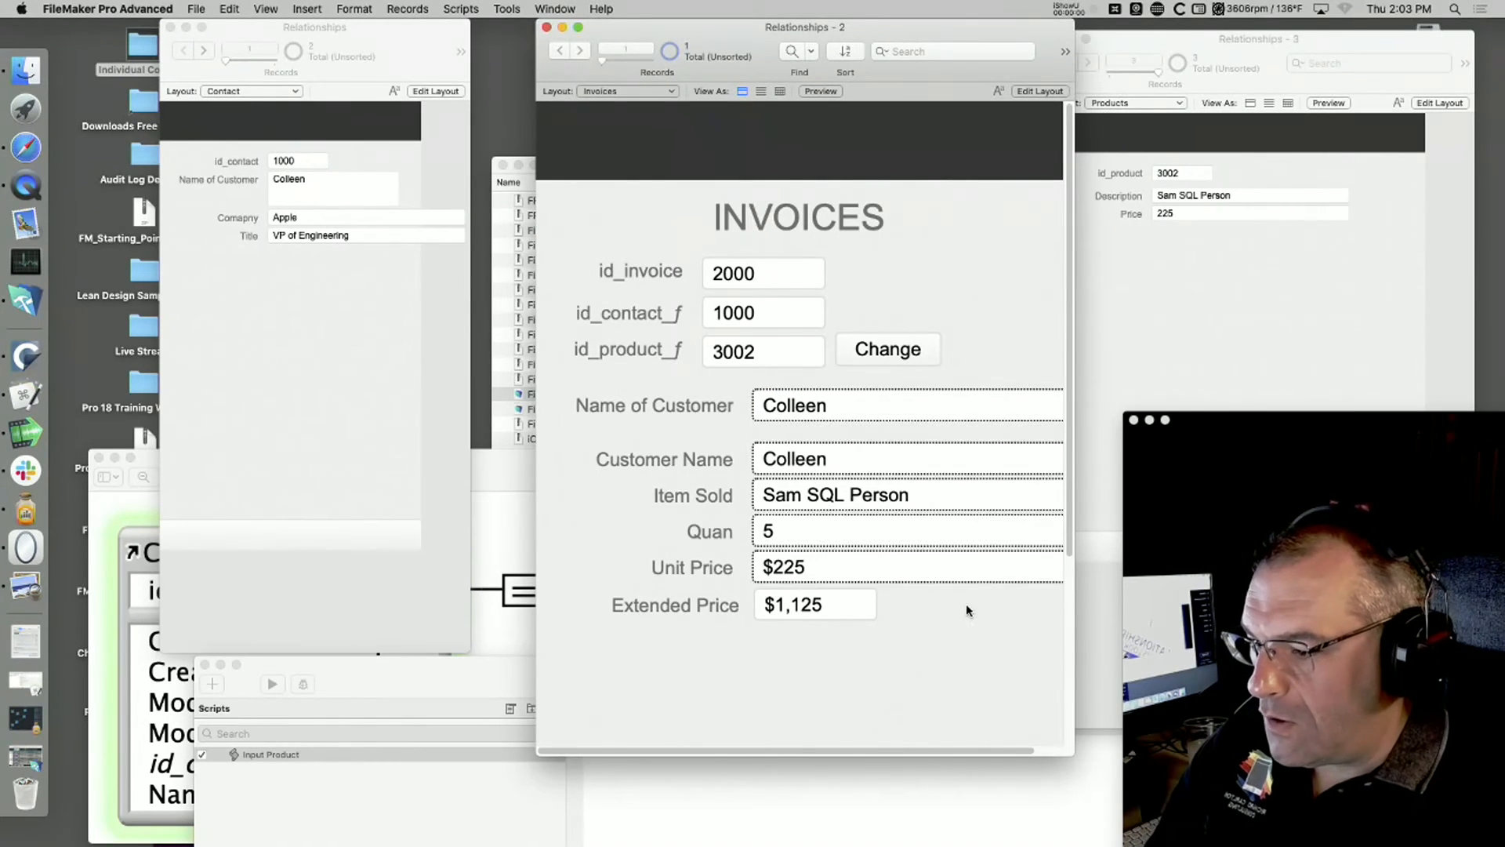
Step: Delete the related Name of Customer field and its label from the Invoices layout
{"action": "key", "text": "super+l"}
{"action": "left_click", "coordinate": [730, 408]}
{"action": "left_click", "coordinate": [862, 406], "text": "shift"}
{"action": "key", "text": "Delete"}
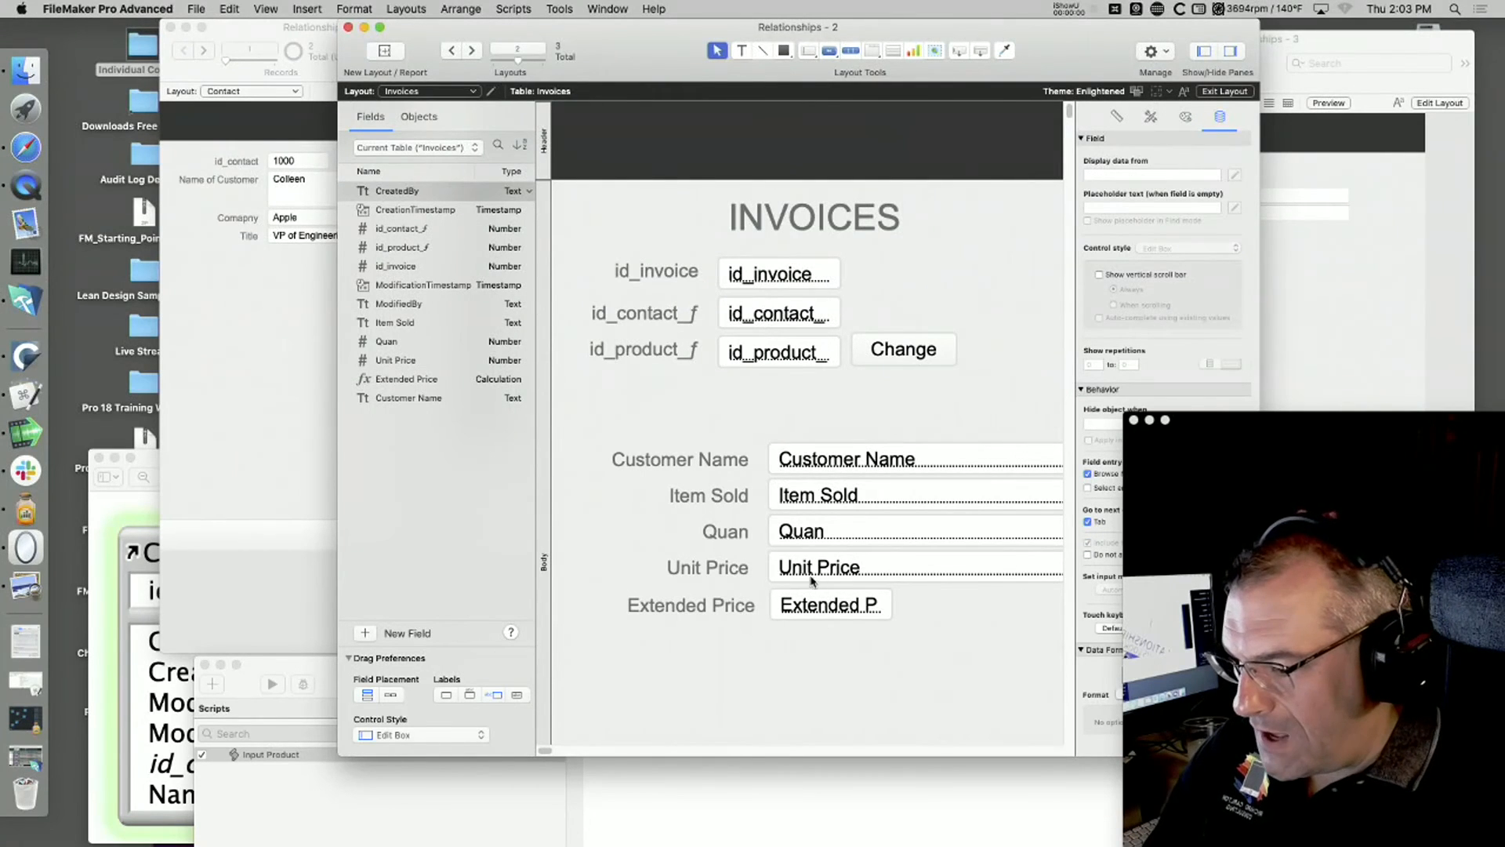
Step: Shorten the Unit Price field on the Invoices layout to about half its width
{"action": "left_click_drag", "start_coordinate": [1062, 47], "coordinate": [870, 27]}
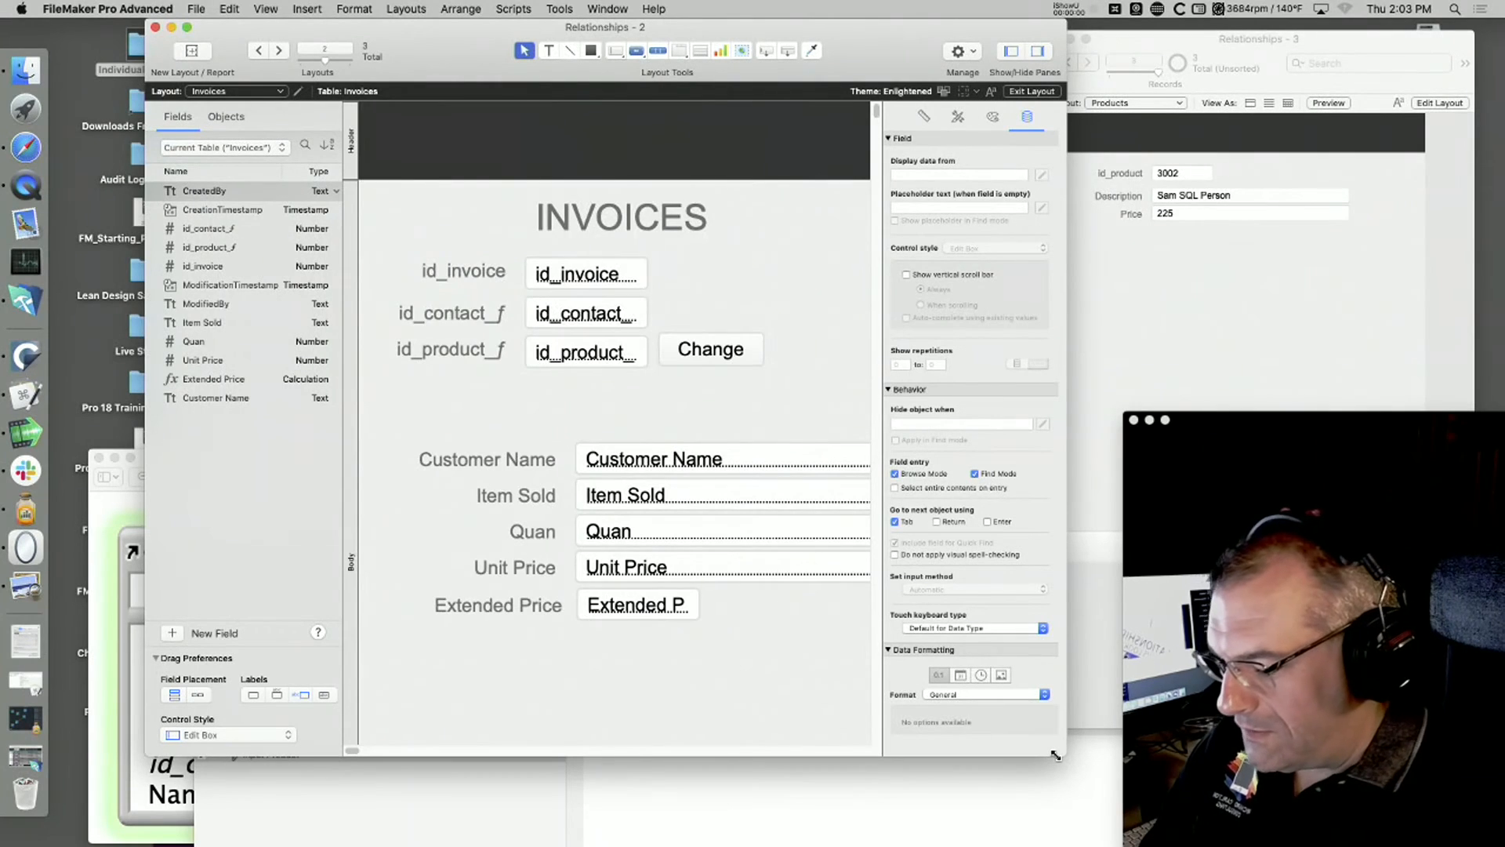
{"action": "key", "text": "super+minus"}
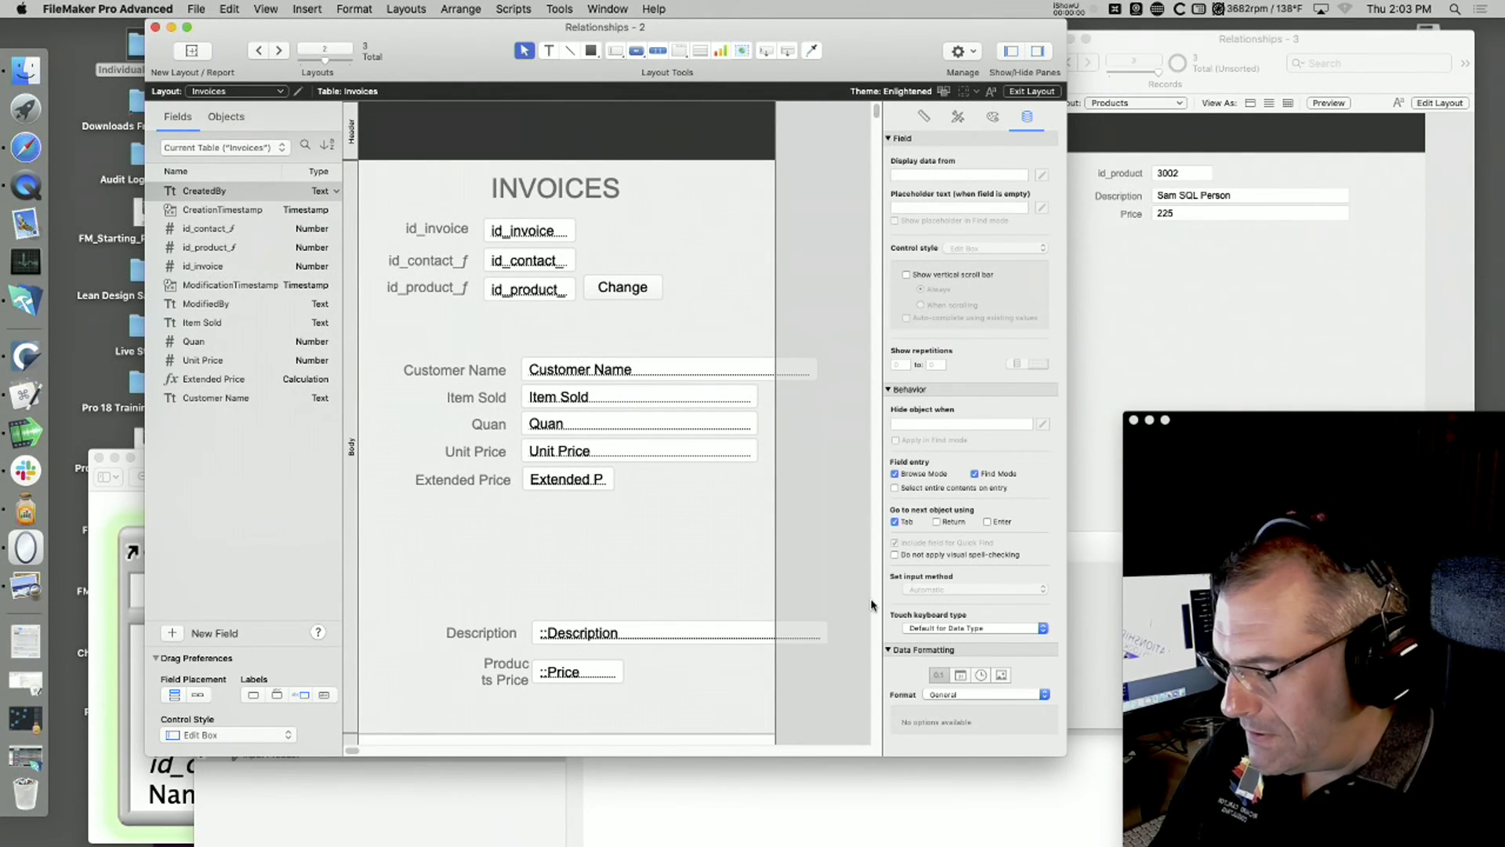
{"action": "left_click", "coordinate": [575, 454]}
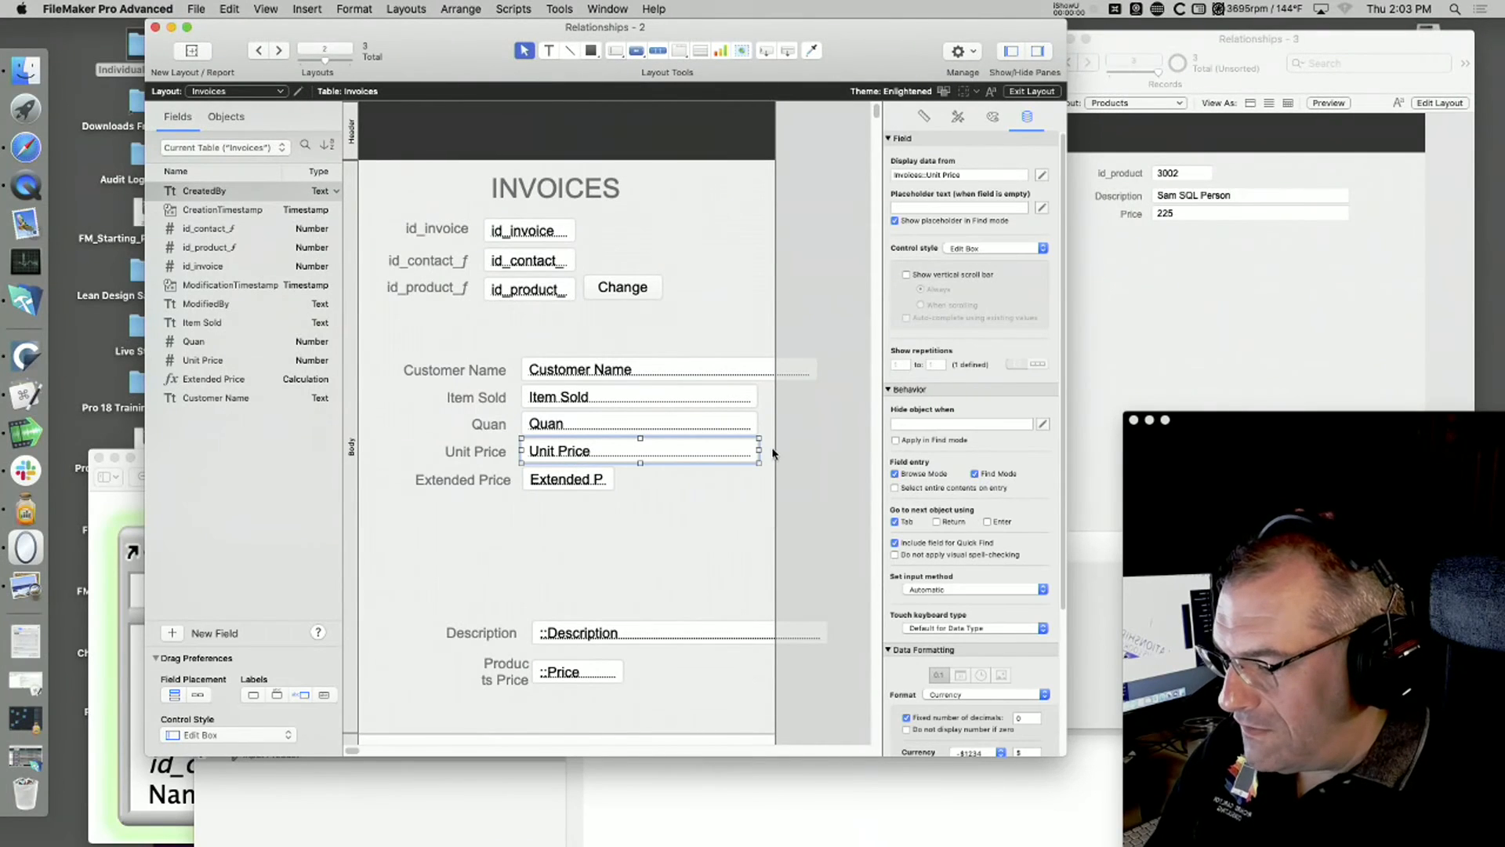
{"action": "left_click_drag", "start_coordinate": [755, 450], "coordinate": [641, 445]}
Step: Shift the Unit Price and Extended Price fields and labels left, and place the related Products Price field beside Unit Price
{"action": "left_click_drag", "start_coordinate": [687, 546], "coordinate": [359, 413]}
{"action": "left_click_drag", "start_coordinate": [562, 452], "coordinate": [519, 455]}
{"action": "left_click", "coordinate": [572, 564]}
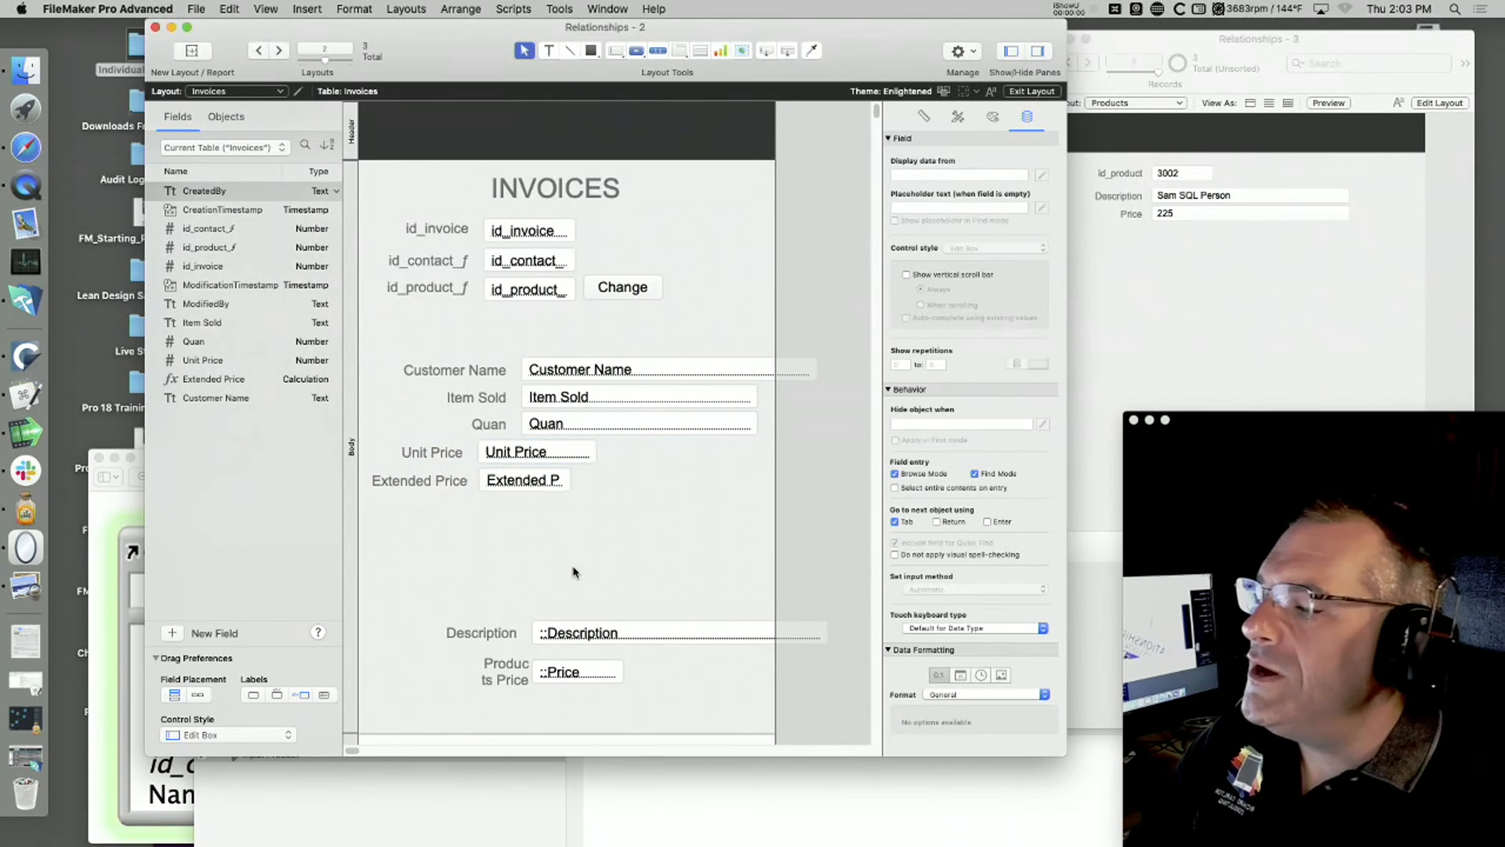
{"action": "left_click_drag", "start_coordinate": [562, 675], "coordinate": [657, 453]}
{"action": "key", "text": "super+b"}
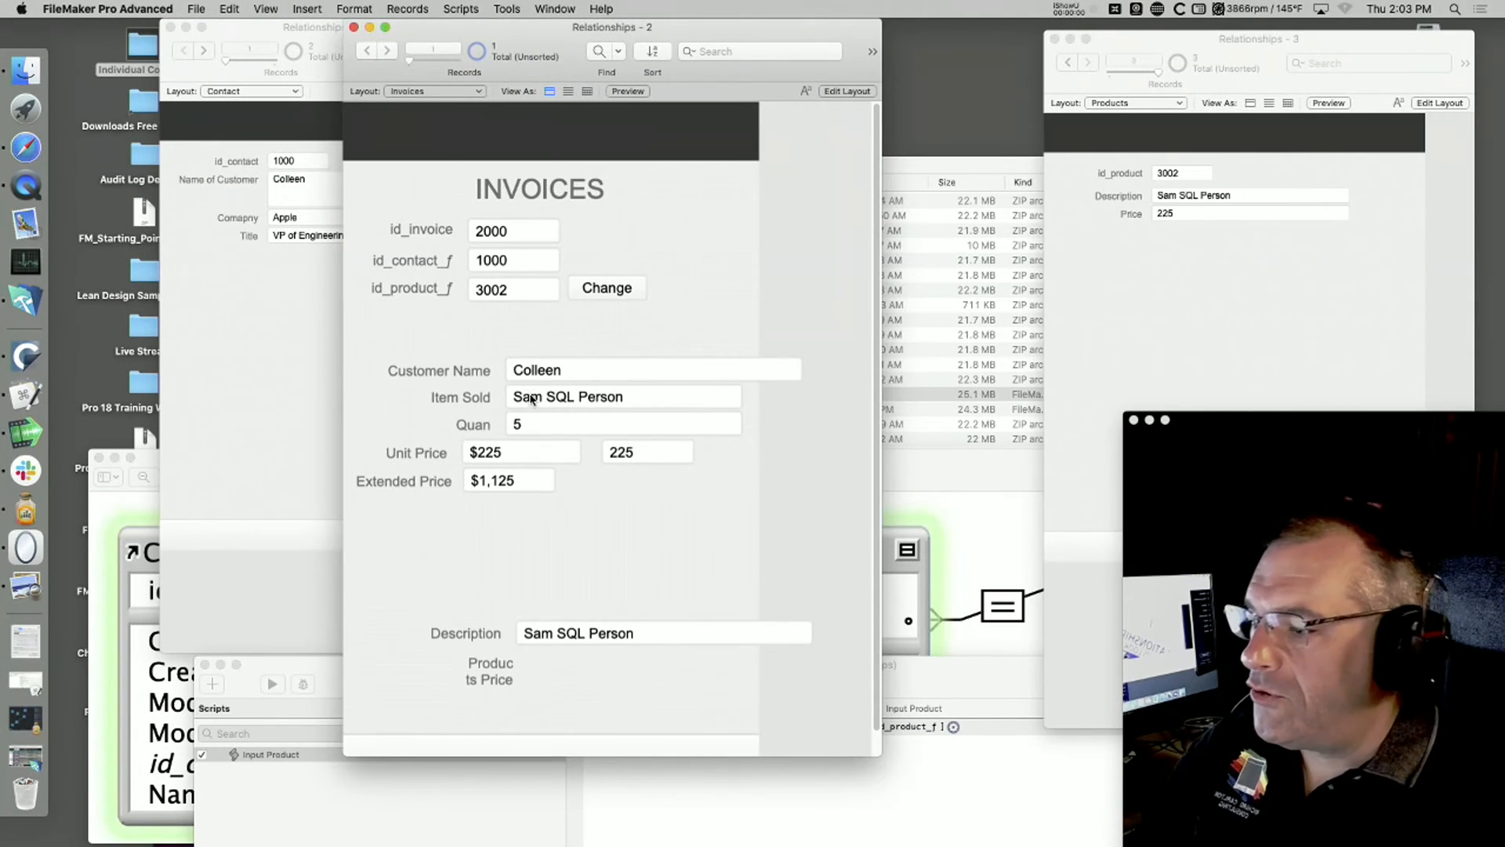
Step: Set the Price of product 3002 to 340 and compare the invoice's stored Unit Price with the related Price
{"action": "left_click", "coordinate": [1118, 216]}
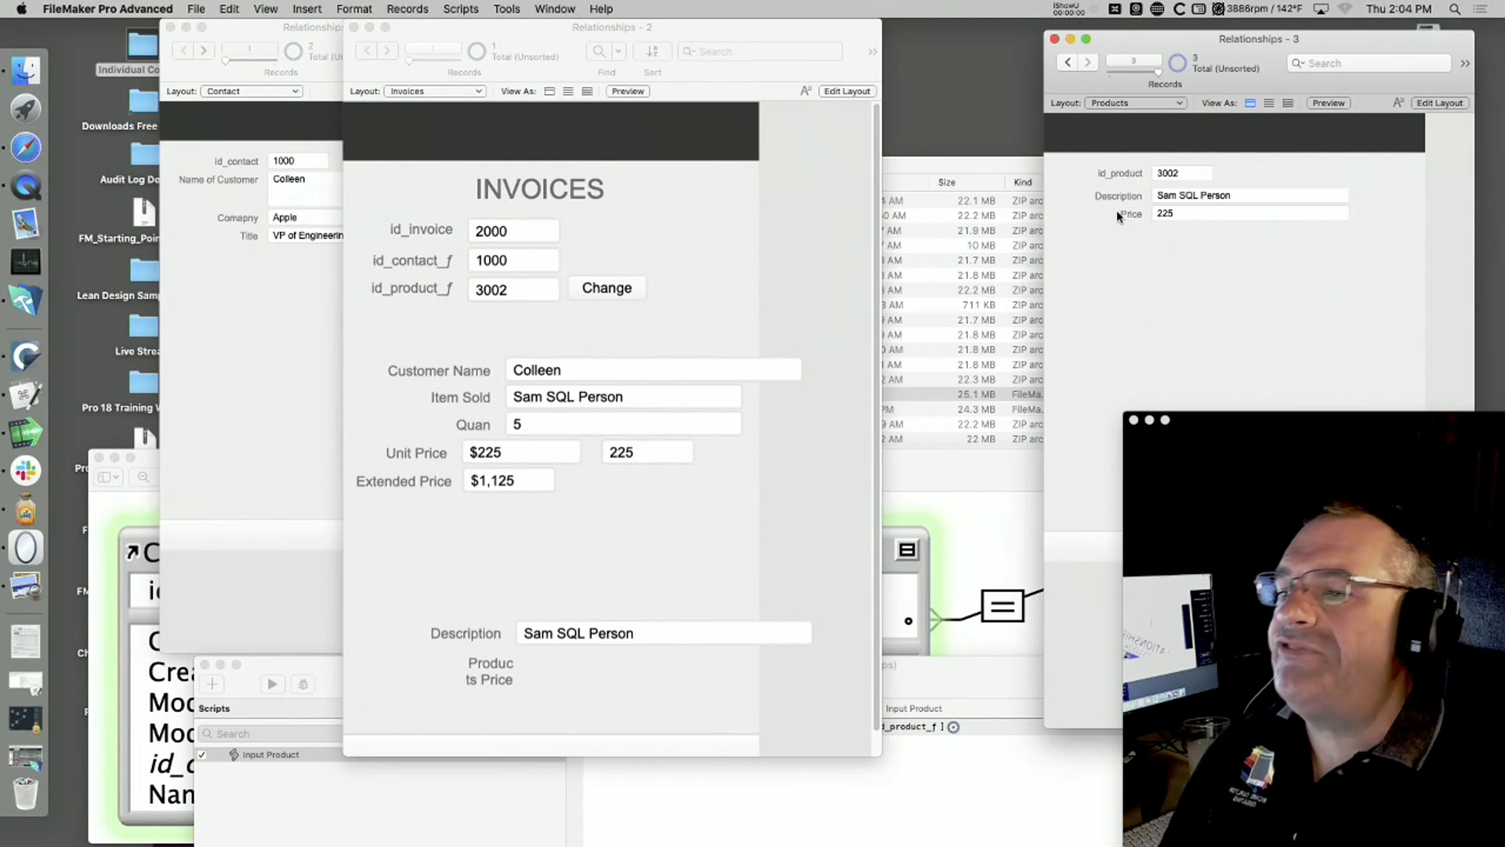
{"action": "left_click", "coordinate": [1203, 215]}
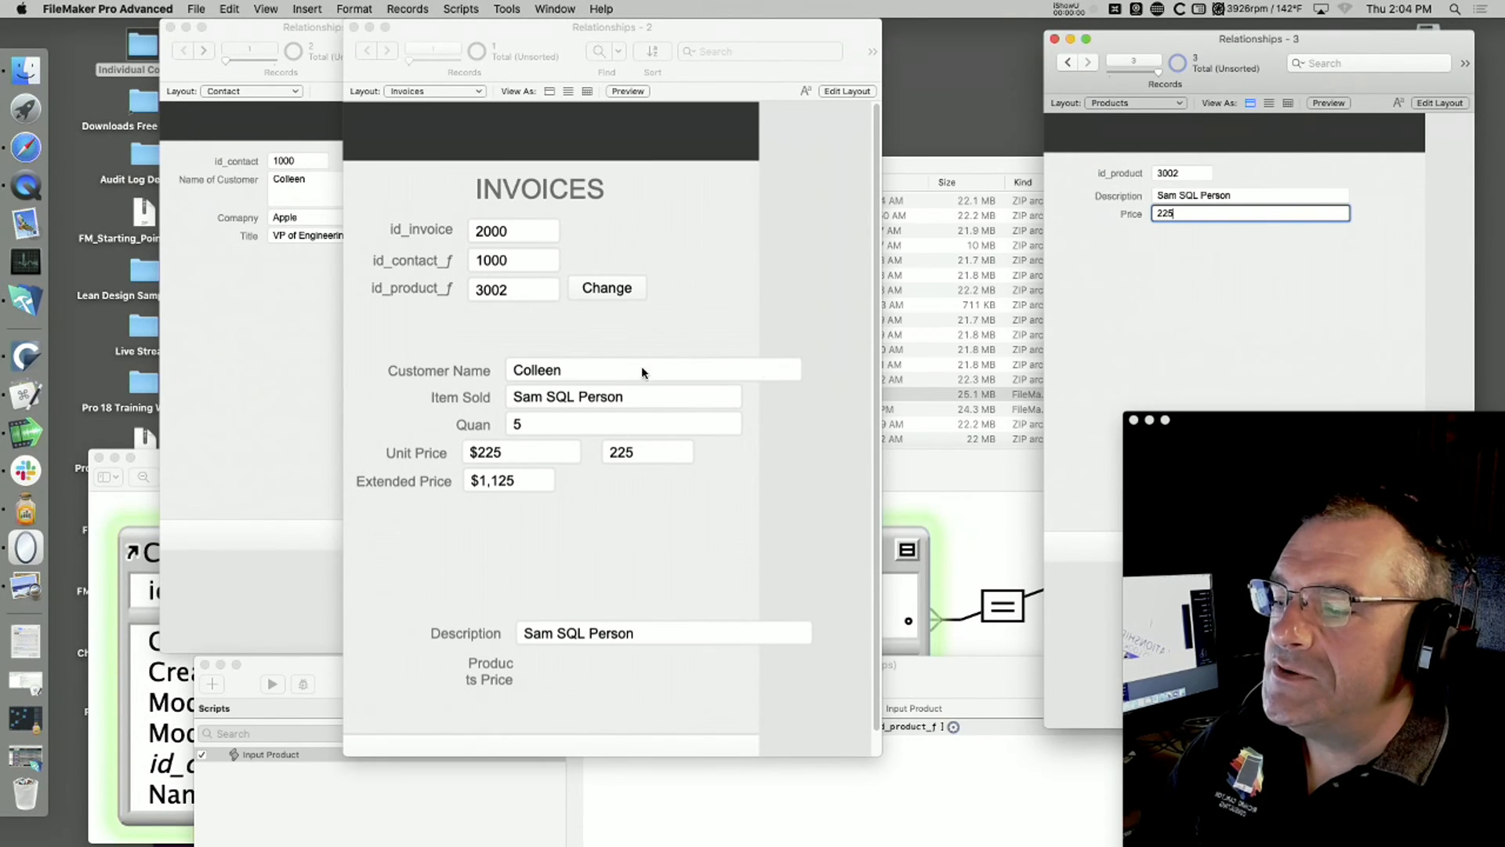
{"action": "key", "text": "BackSpace"}
{"action": "key", "text": "BackSpace"}
{"action": "key", "text": "BackSpace"}
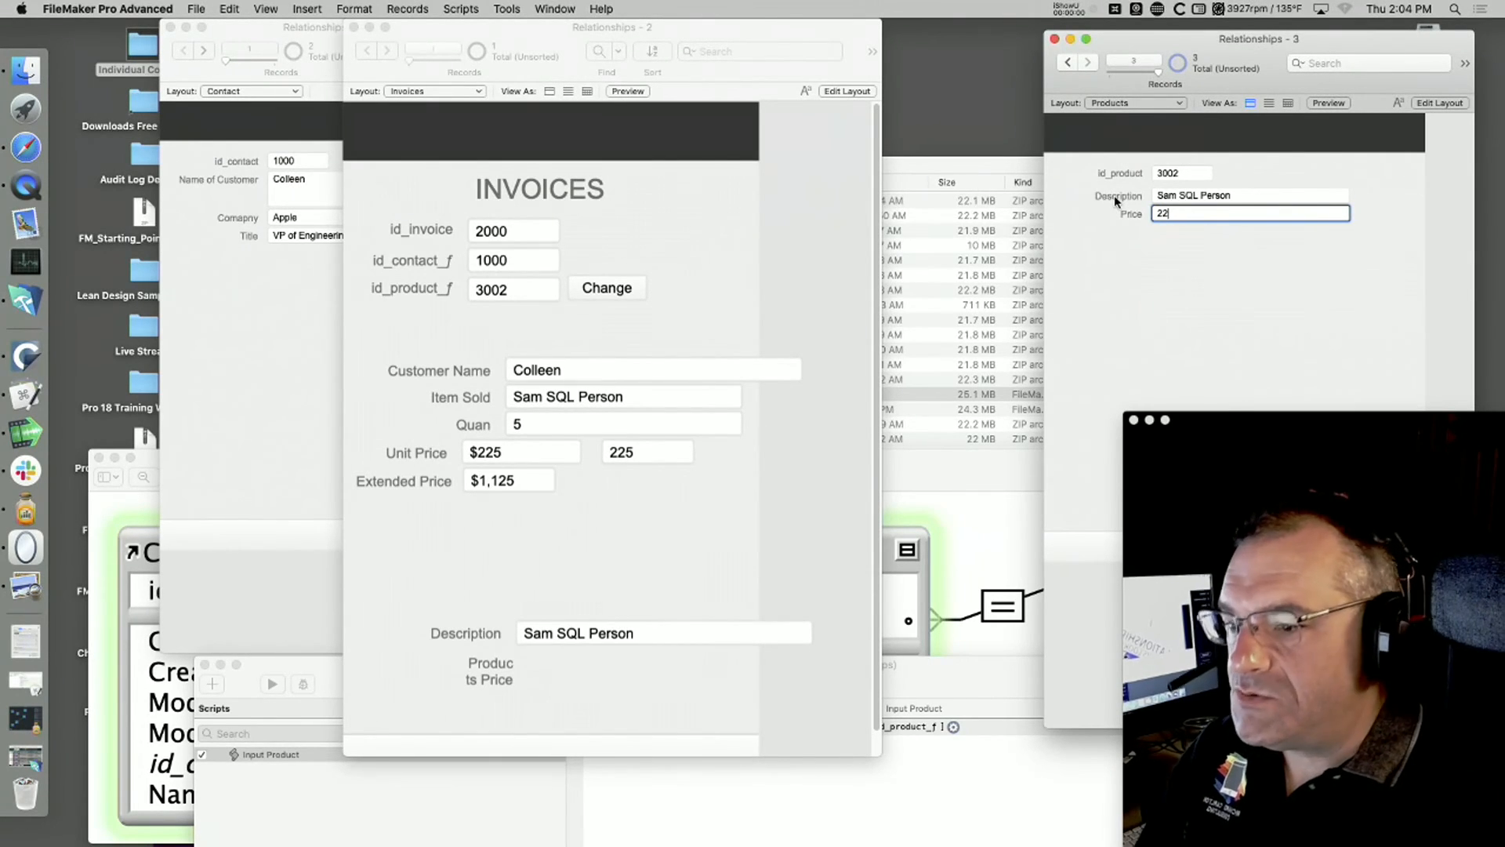
{"action": "type", "text": "340"}
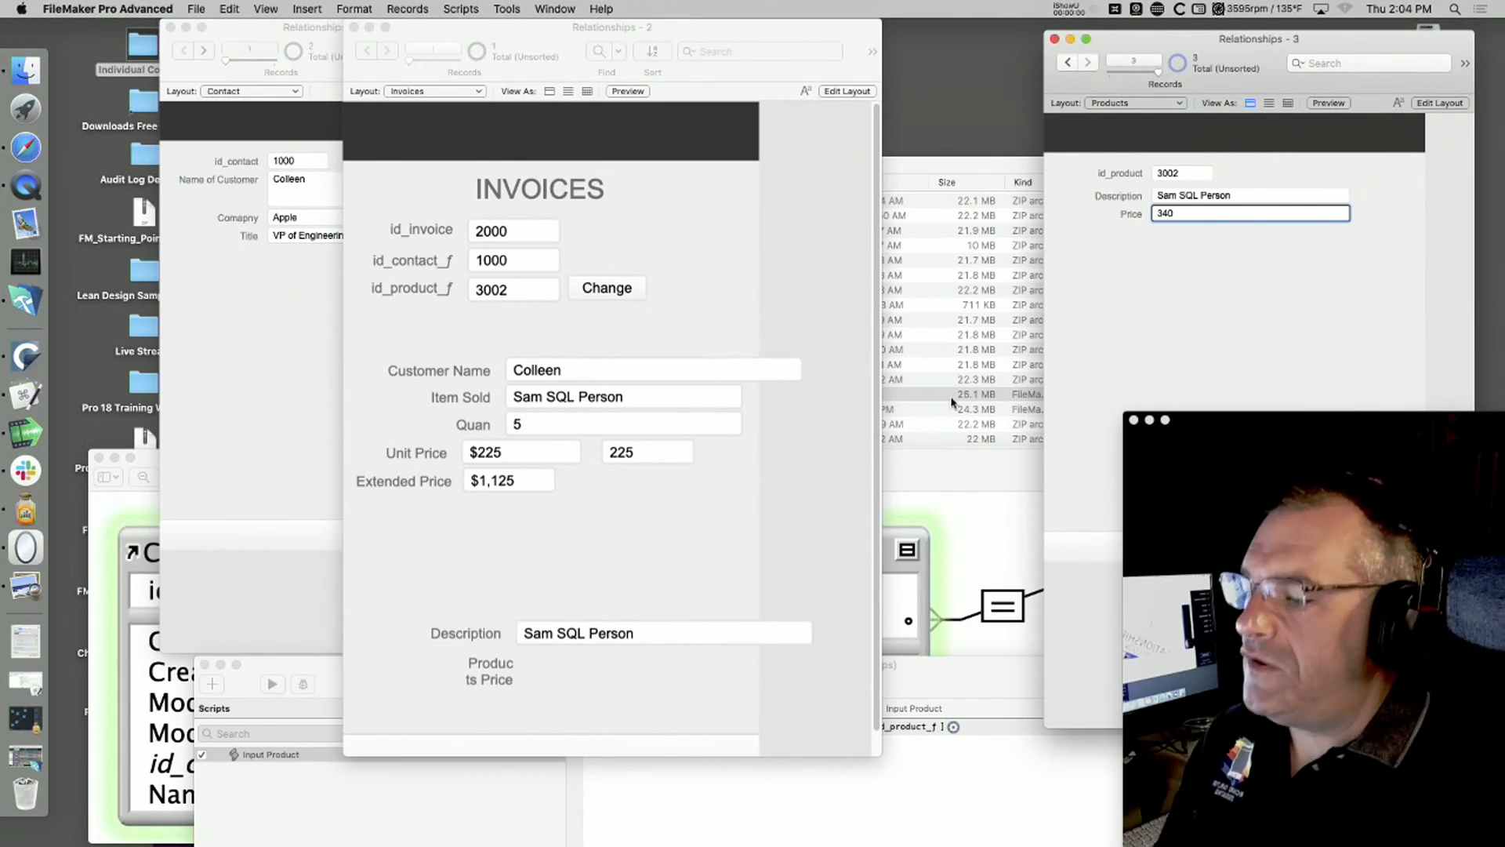
{"action": "left_click", "coordinate": [734, 517]}
{"action": "left_click", "coordinate": [1202, 333]}
{"action": "left_click", "coordinate": [1184, 330]}
{"action": "left_click", "coordinate": [649, 519]}
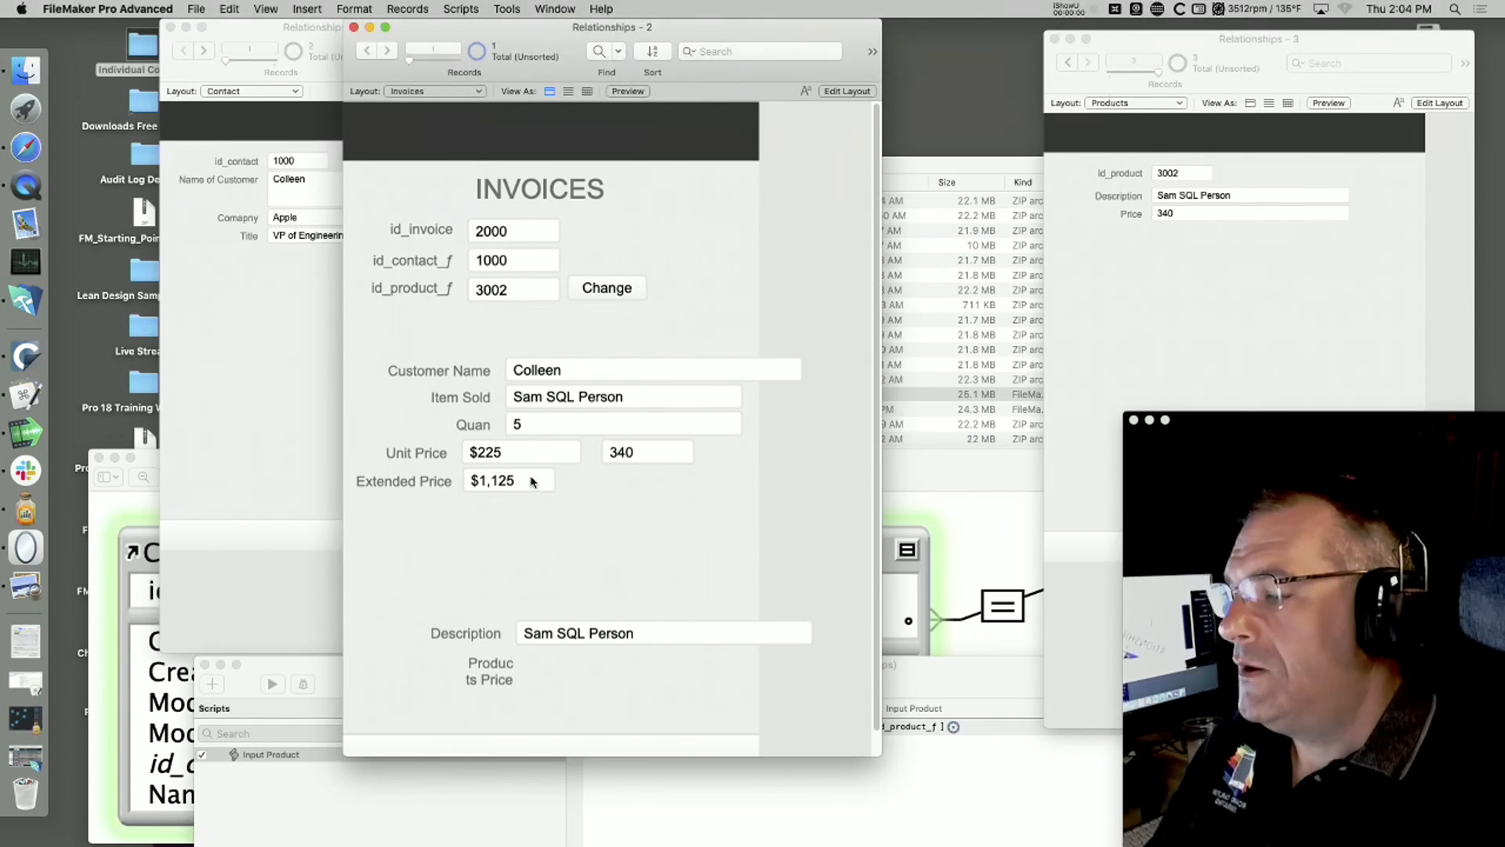
Step: Set the invoice's Unit Price to 295 and commit the record
{"action": "left_click", "coordinate": [520, 460]}
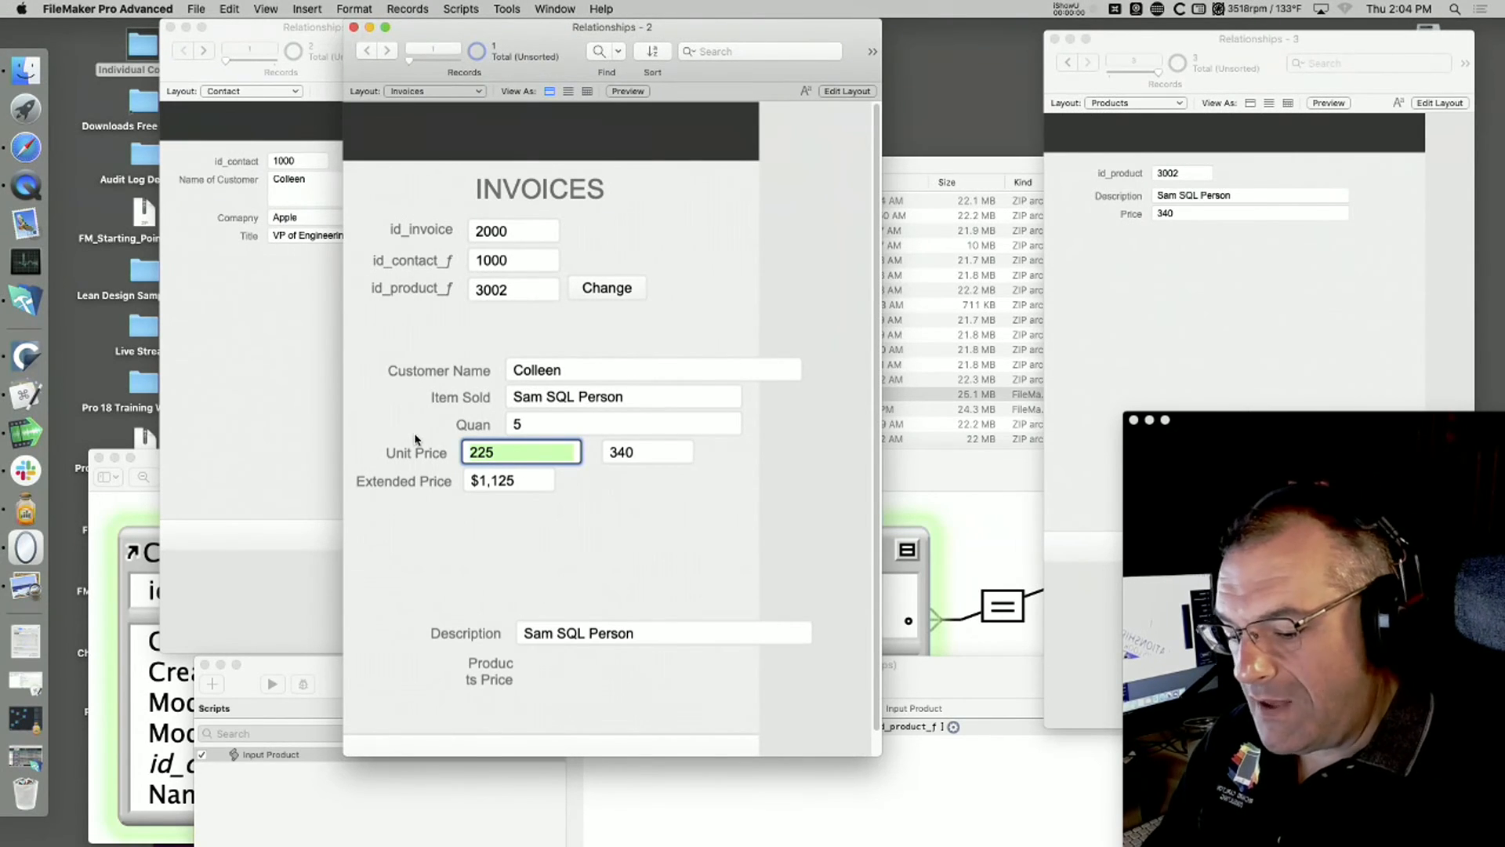
{"action": "type", "text": "295"}
{"action": "left_click", "coordinate": [616, 539]}
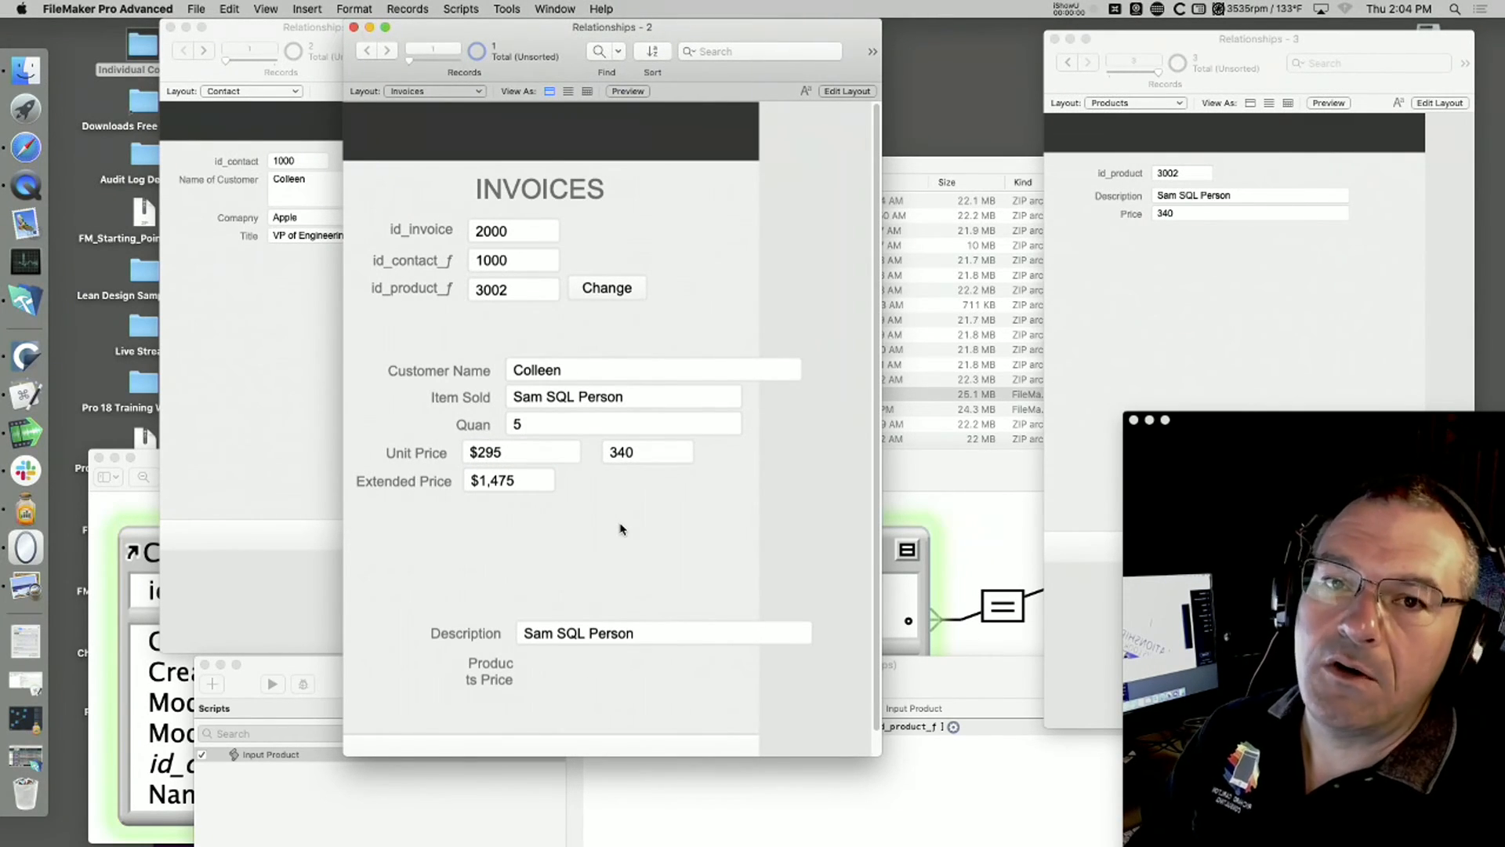
Step: Show the Invoices layout for editing with the Unit Price field selected, and set the Price of product 3002 to 300
{"action": "key", "text": "super+l"}
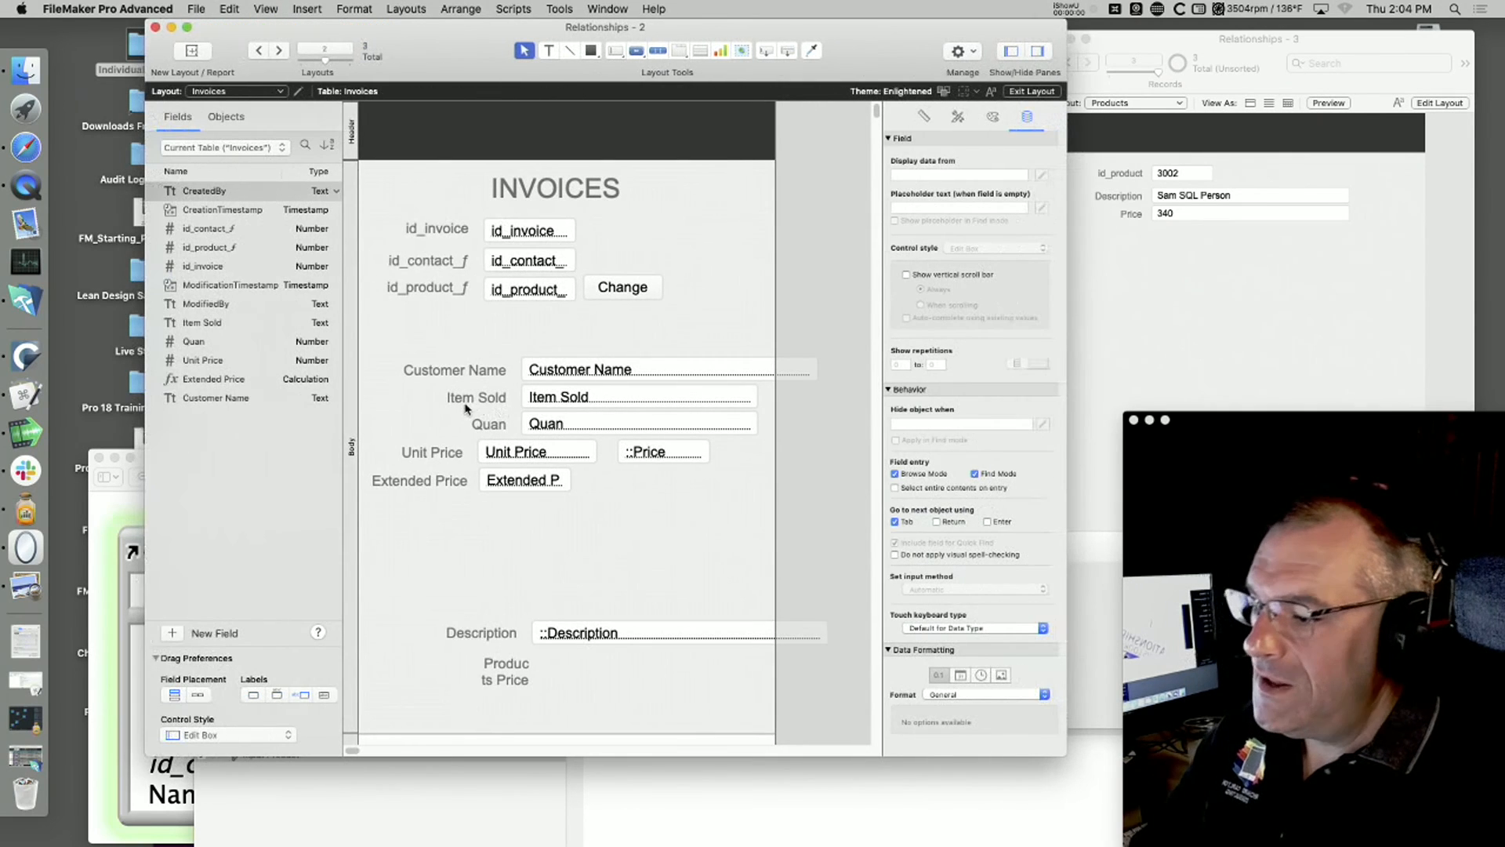
{"action": "left_click", "coordinate": [500, 460]}
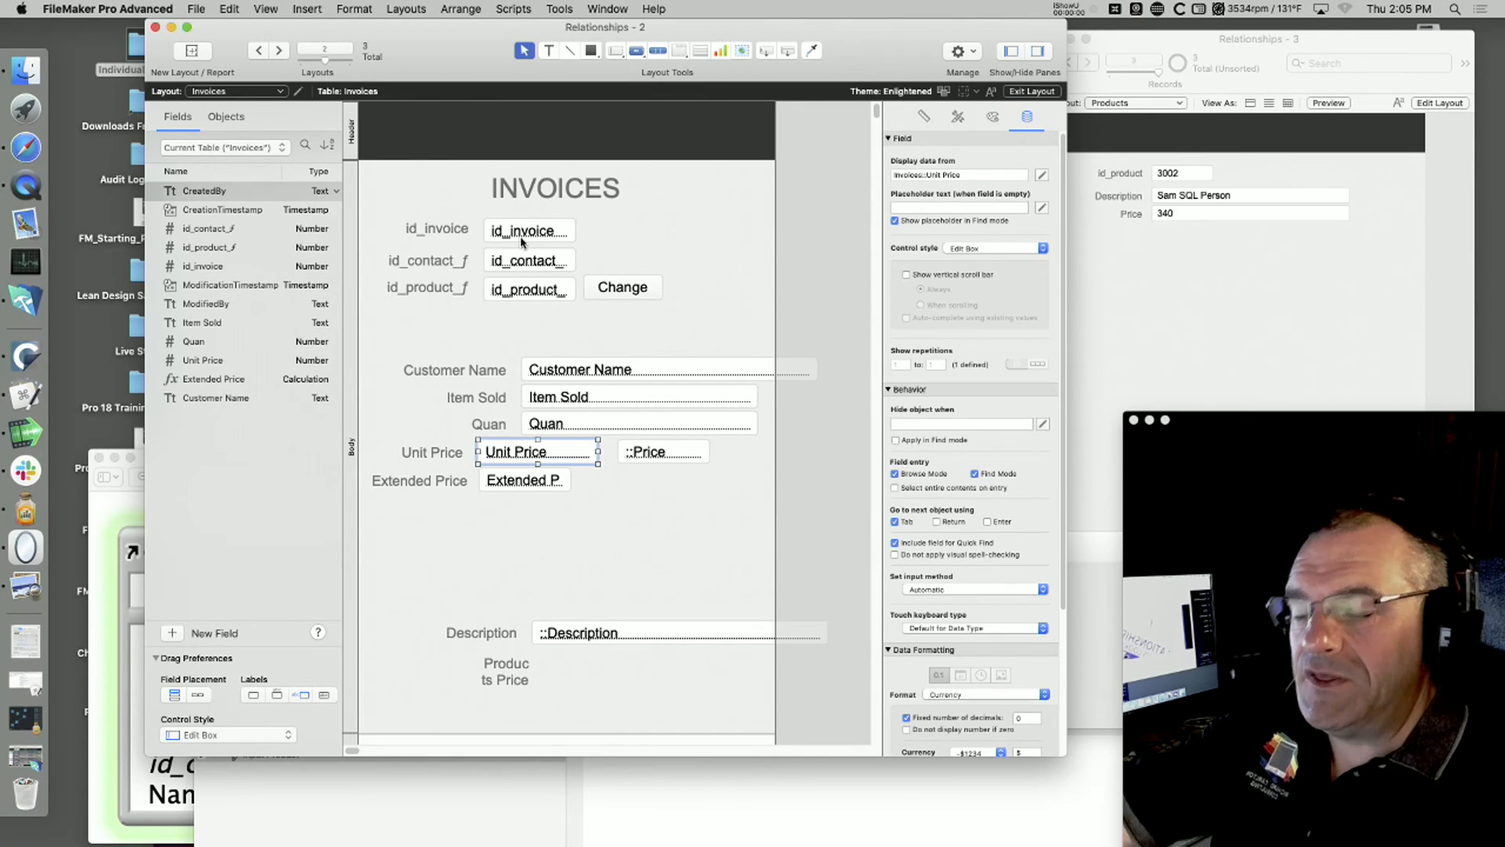
{"action": "left_click", "coordinate": [1212, 213]}
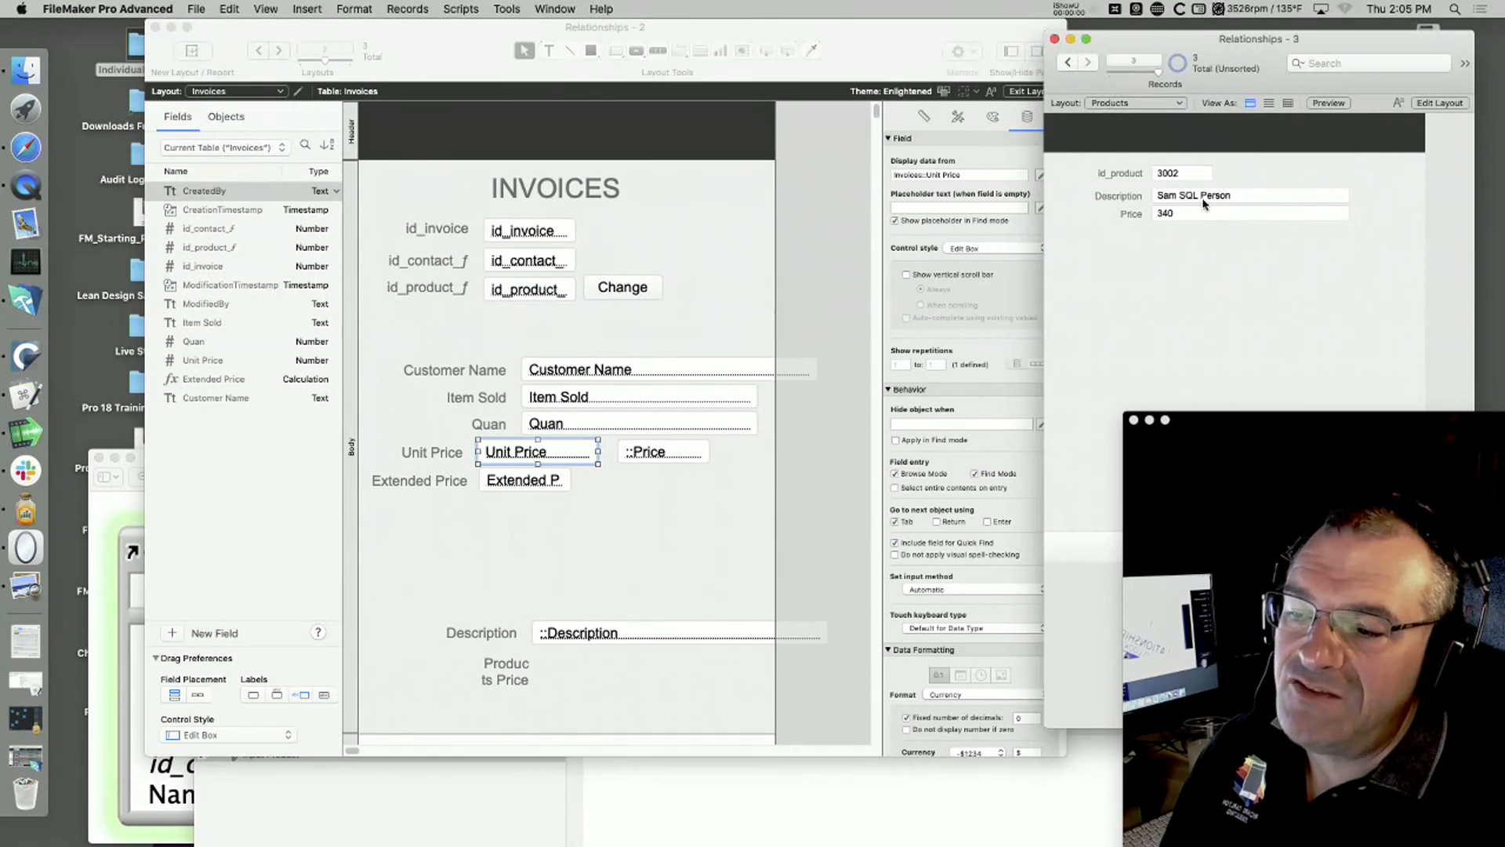
{"action": "left_click", "coordinate": [1193, 212]}
{"action": "type", "text": "300"}
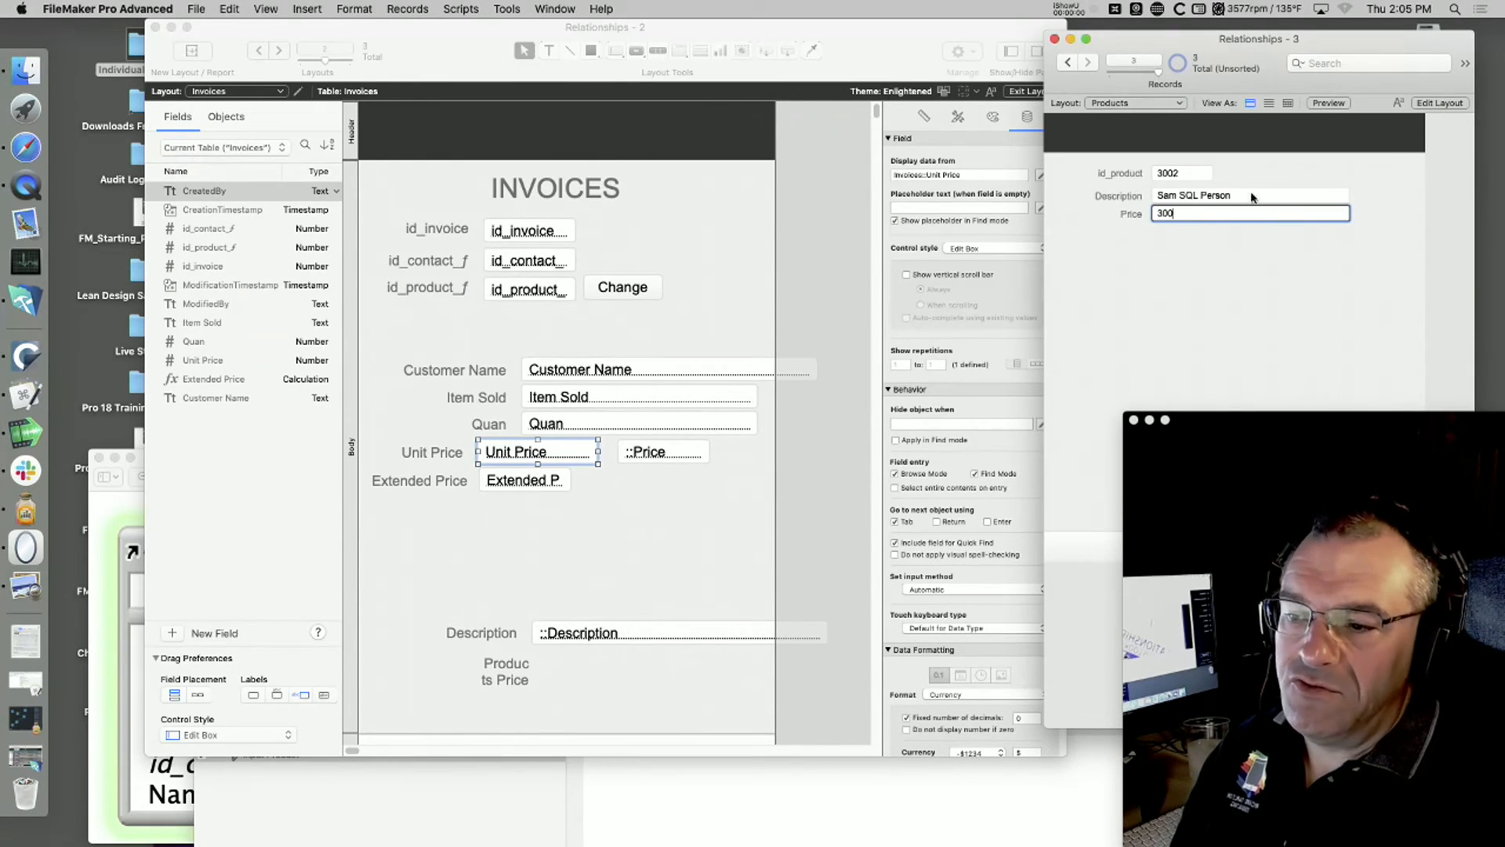
{"action": "left_click", "coordinate": [1202, 261]}
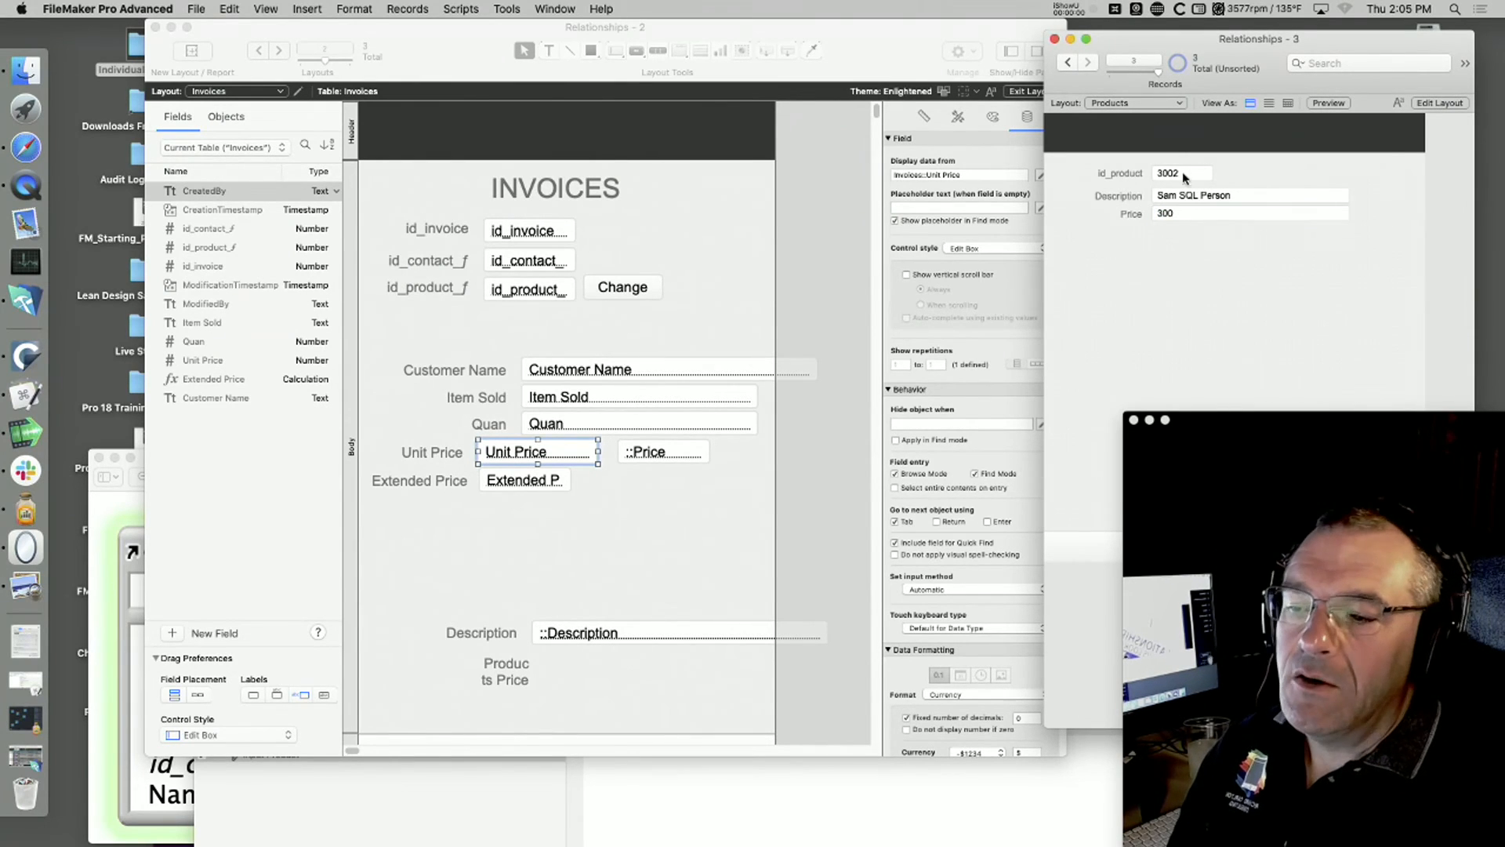
{"action": "left_click", "coordinate": [1174, 215]}
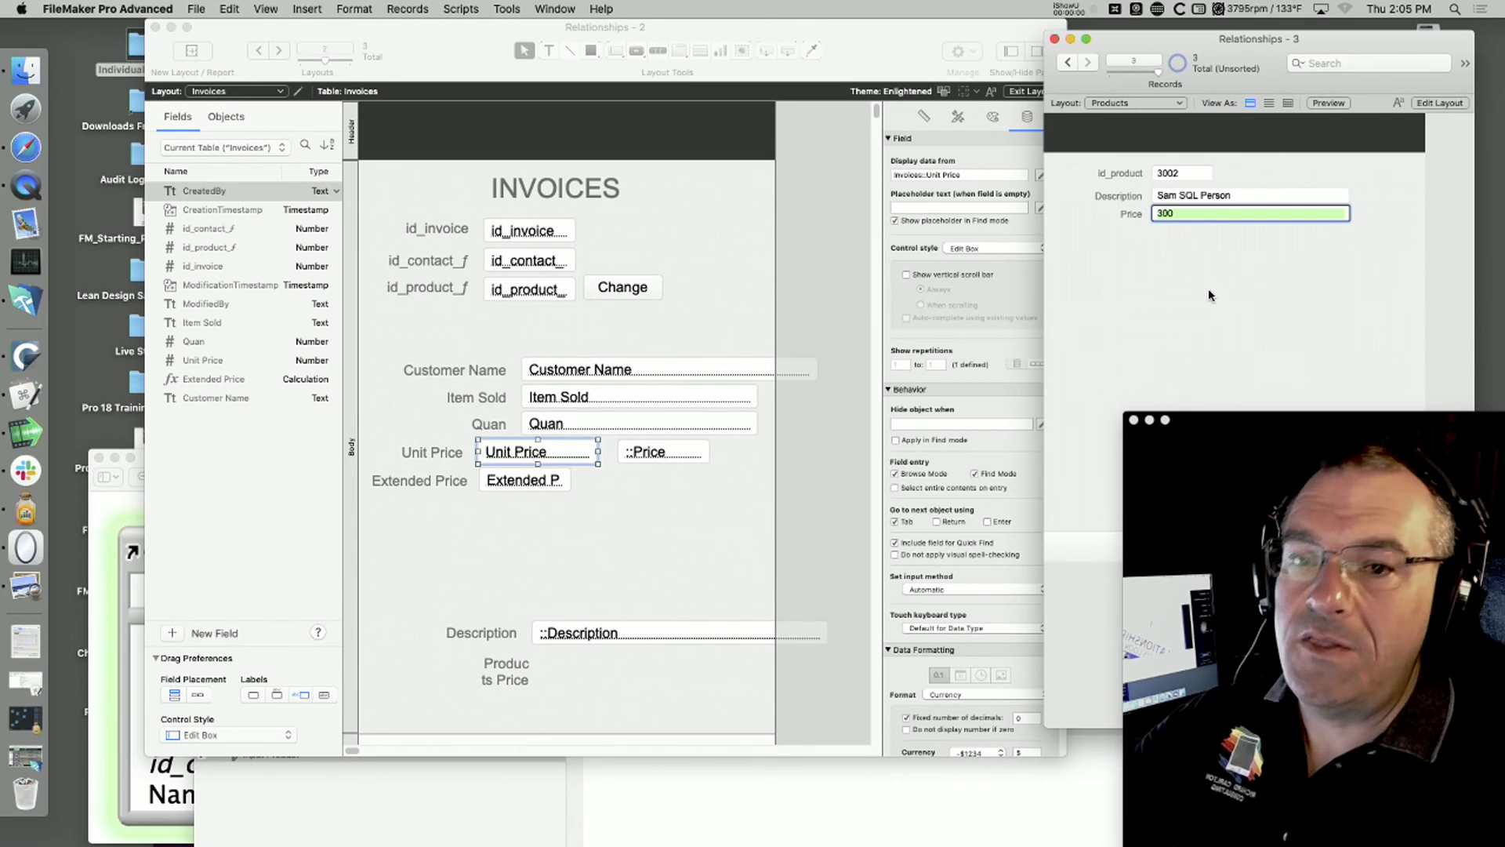
Step: Set the Price of product 3002 to 330 and return the Invoices window to Browse mode
{"action": "type", "text": "330"}
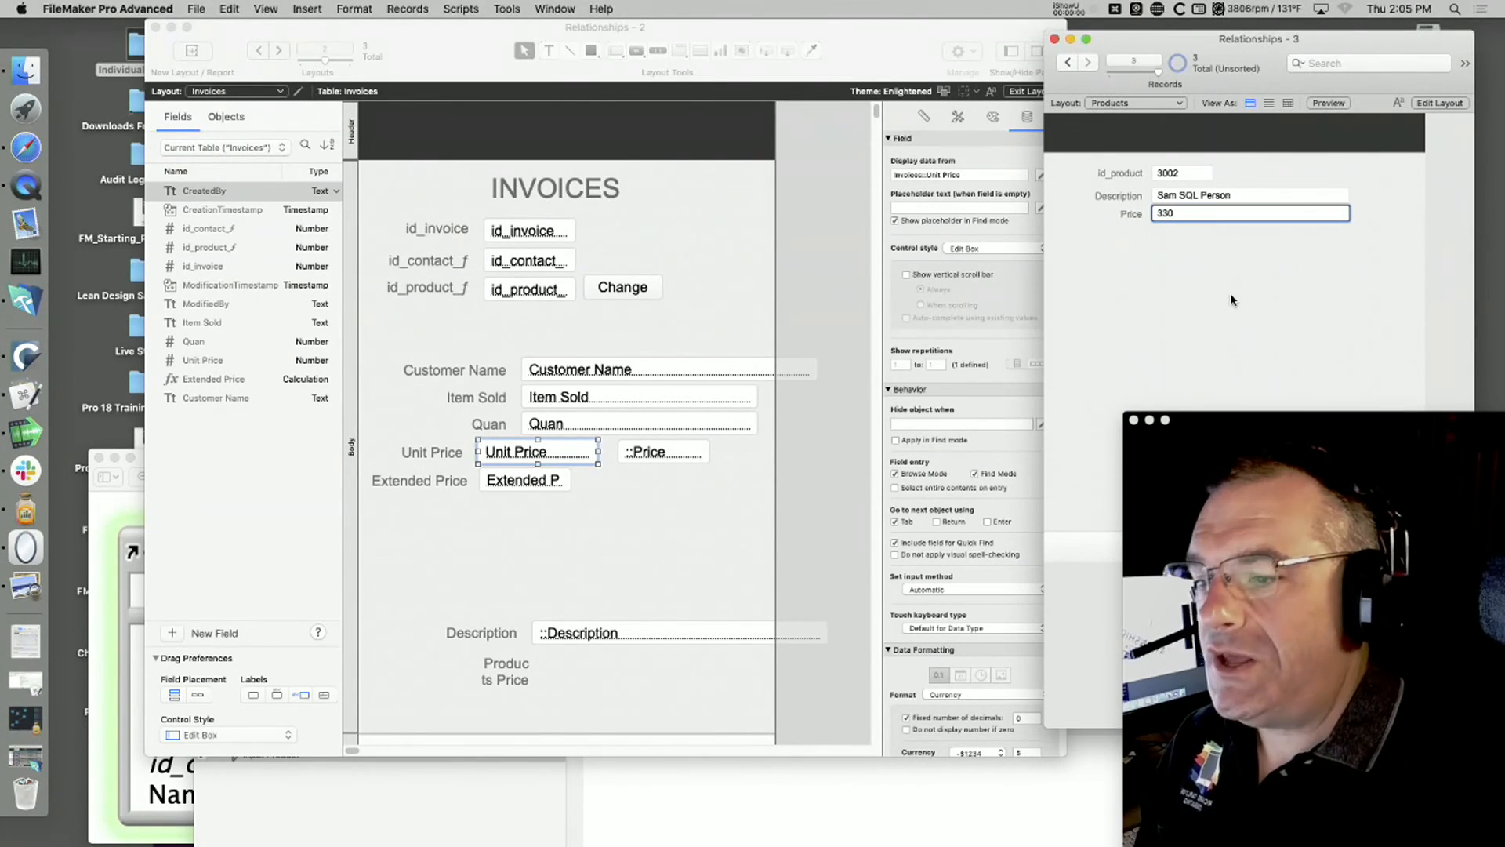
{"action": "left_click", "coordinate": [839, 341]}
{"action": "key", "text": "super+b"}
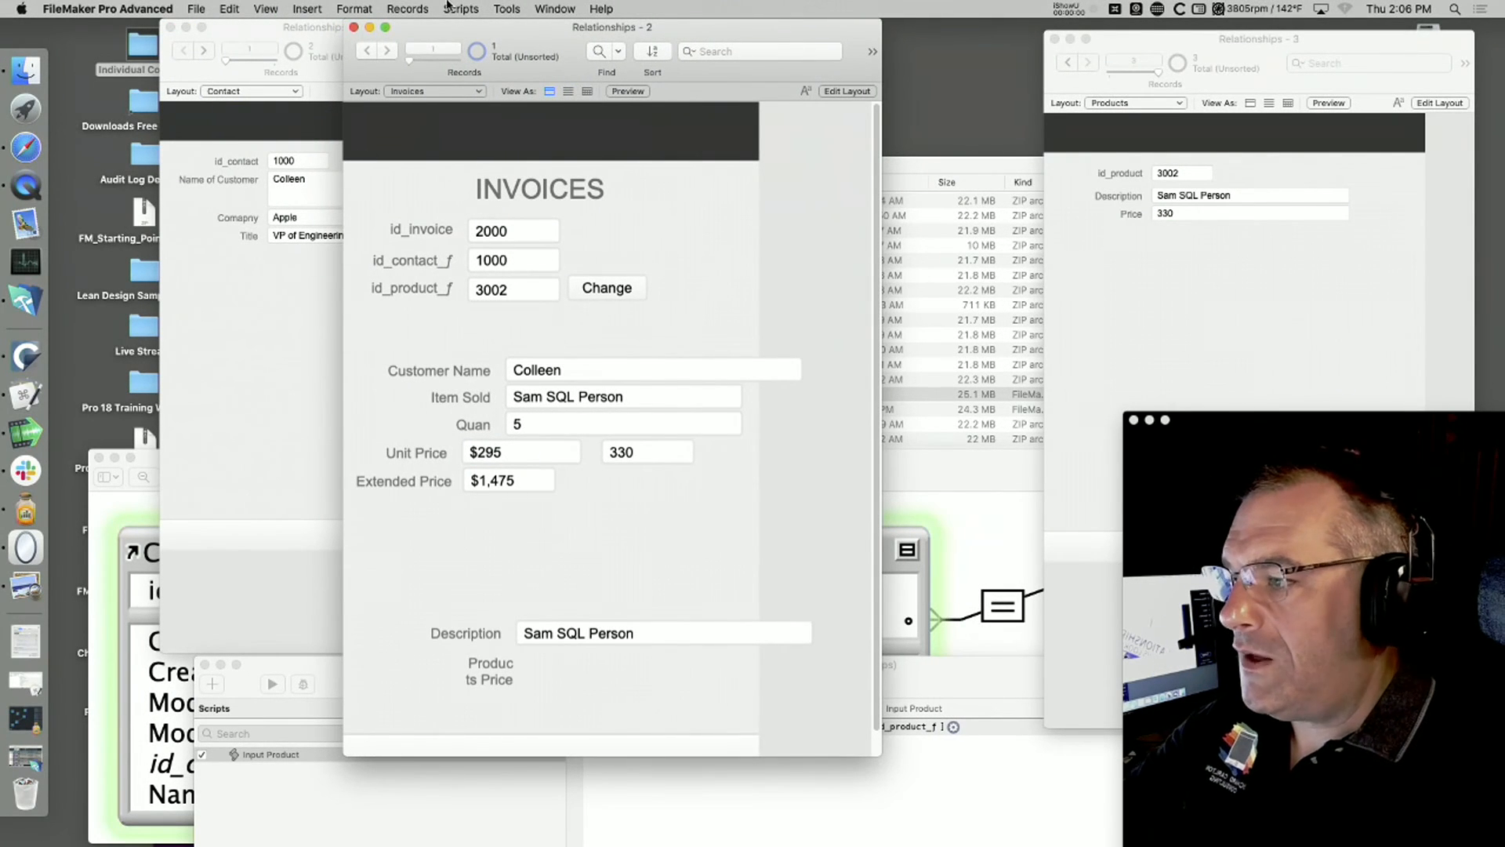
Step: Run the invoice's Change button and resubmit product ID 3002 to look up the Unit Price again
{"action": "left_click", "coordinate": [507, 294]}
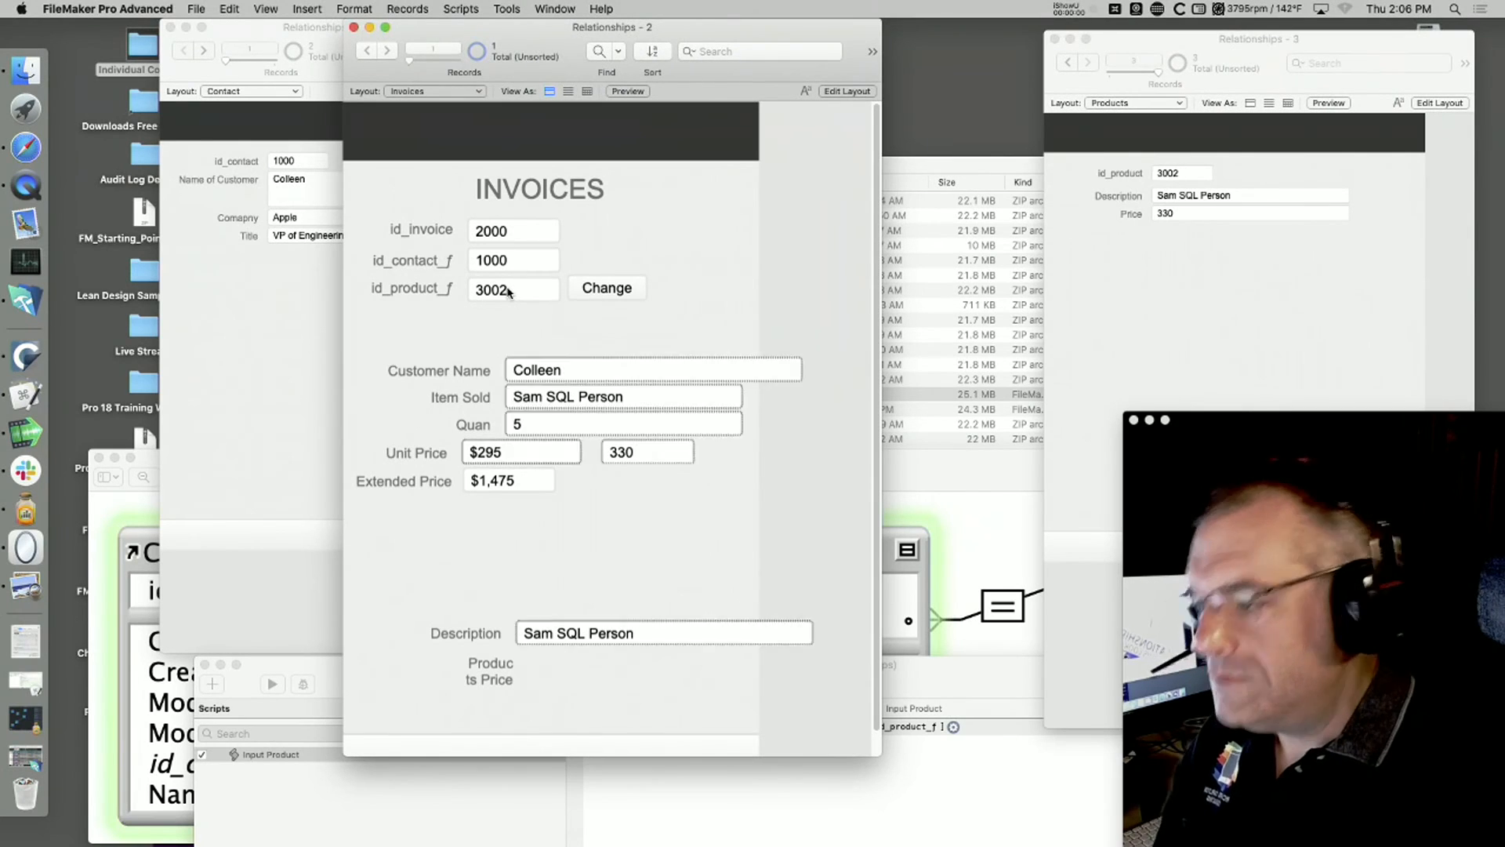
{"action": "left_click", "coordinate": [339, 7]}
{"action": "mouse_move", "coordinate": [415, 8]}
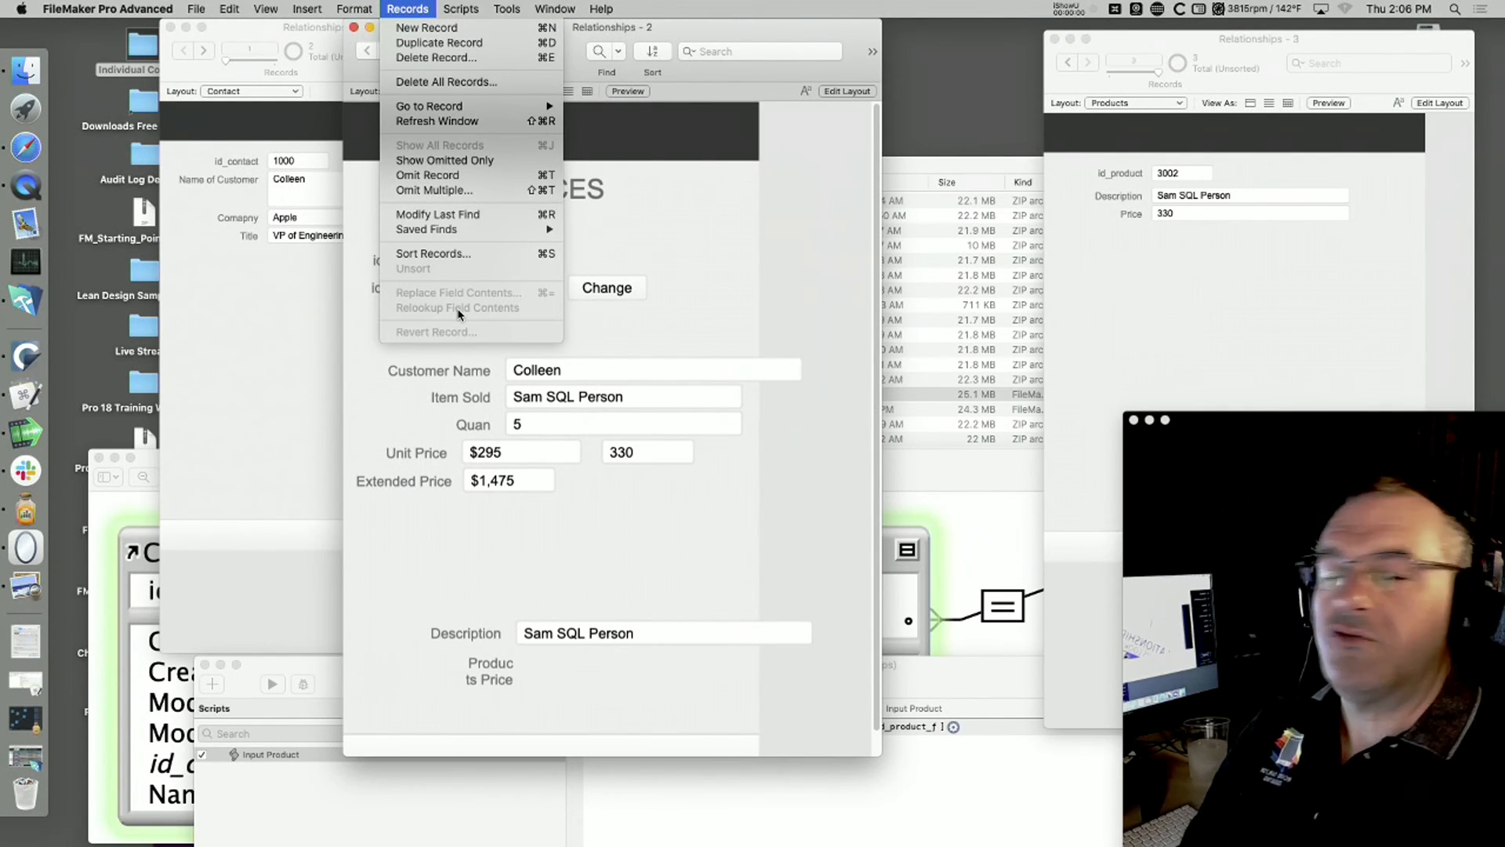
{"action": "left_click", "coordinate": [694, 259]}
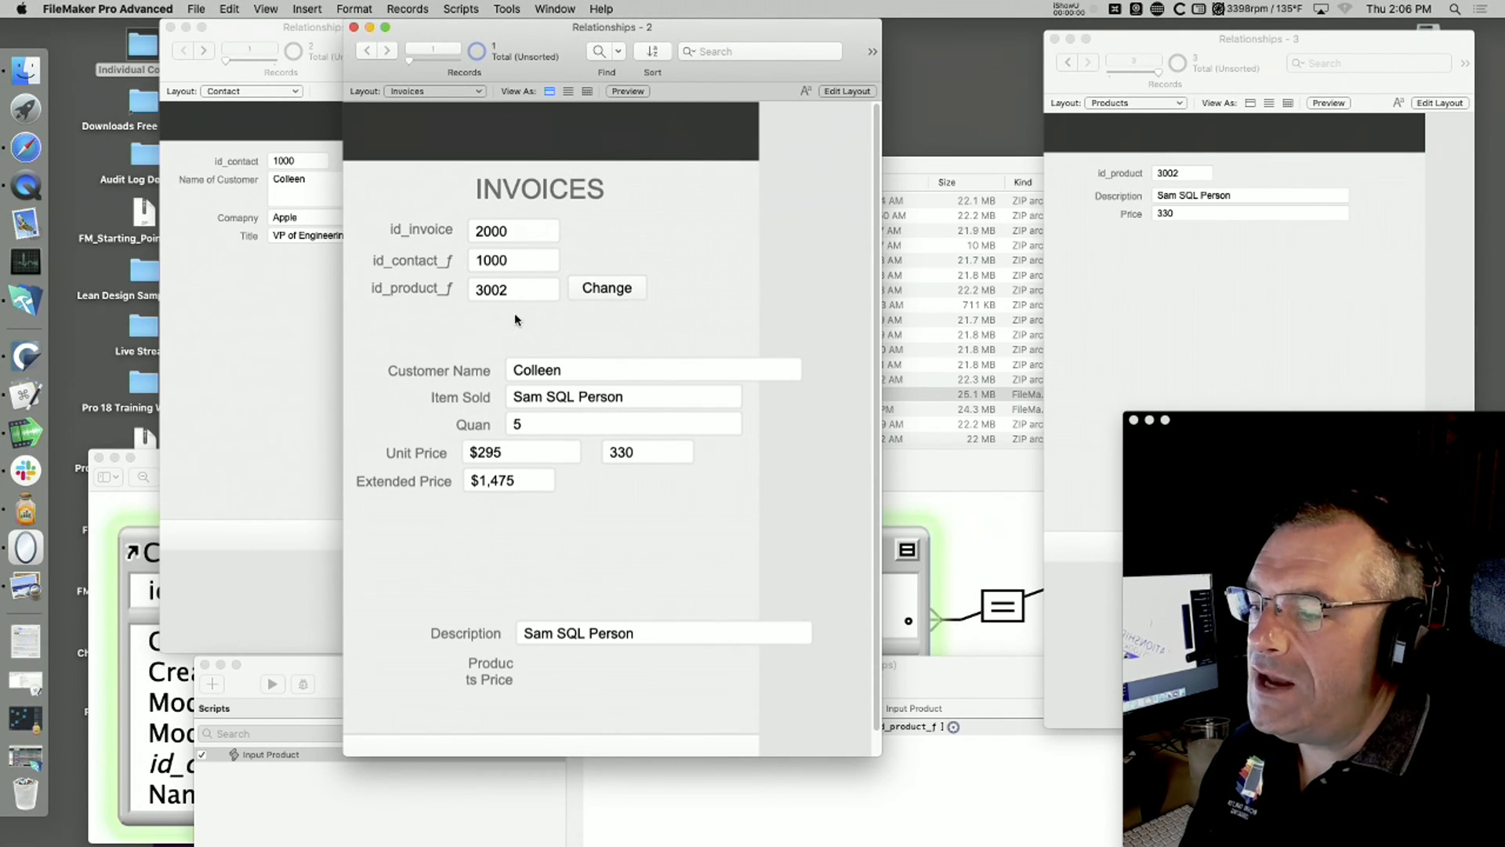
{"action": "left_click", "coordinate": [605, 291]}
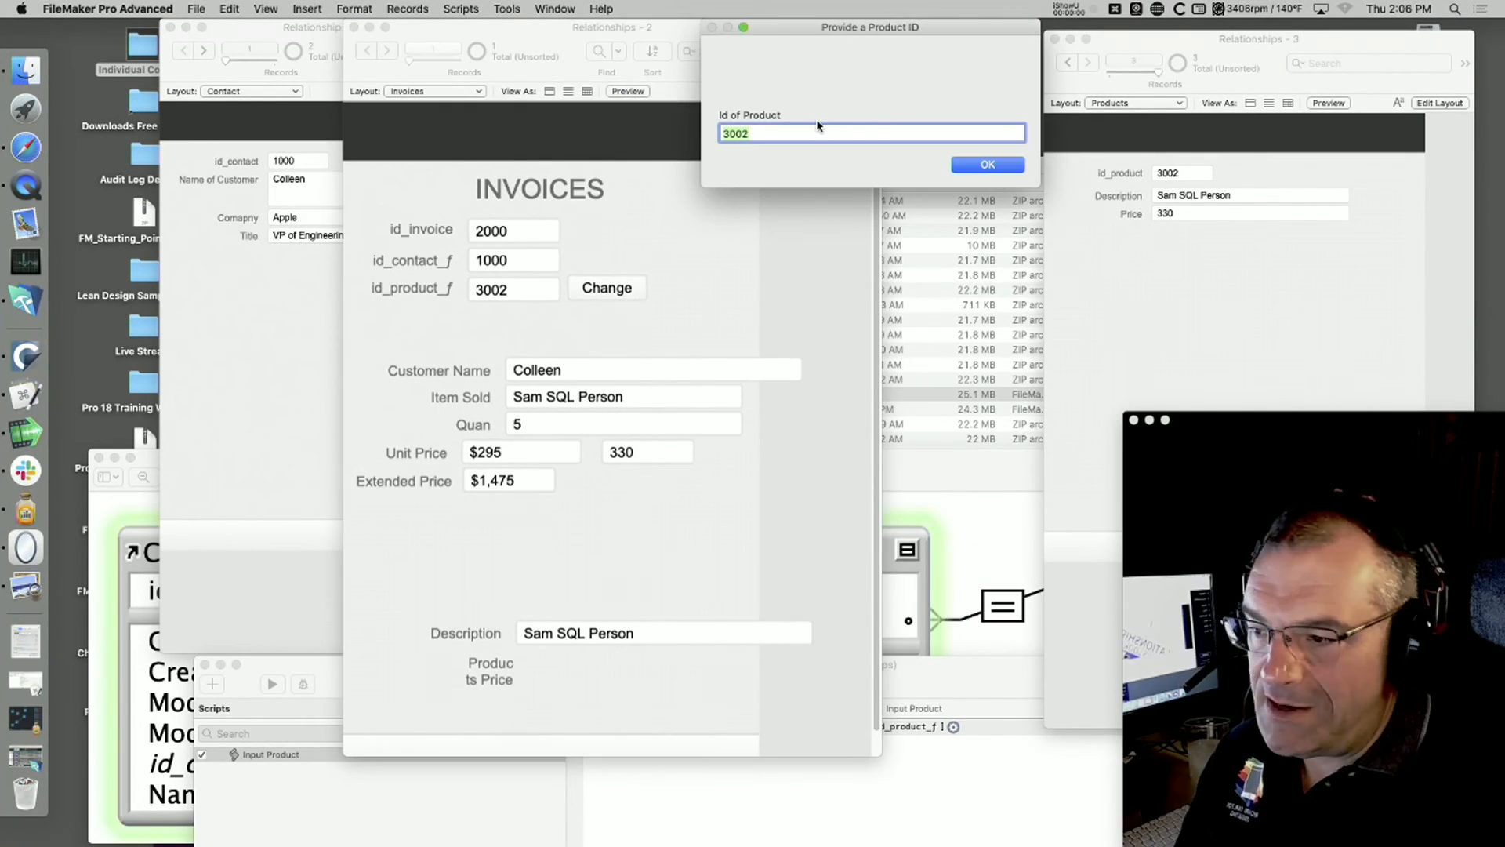
{"action": "left_click", "coordinate": [988, 165]}
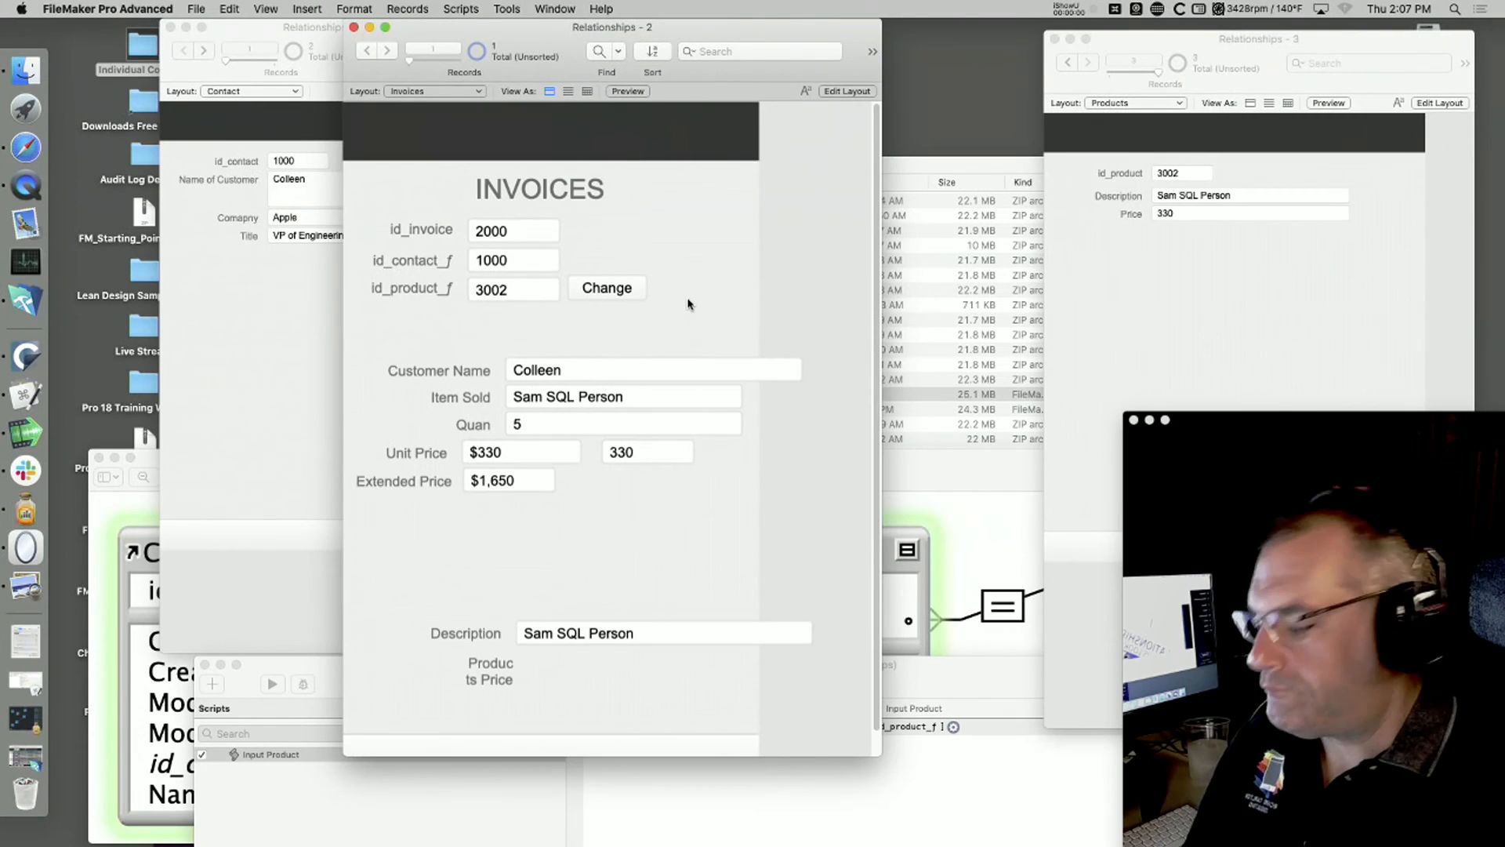
Step: Duplicate the Change button on the Invoices layout, relabel one copy Refresh and place it directly beside the id_product_f field
{"action": "key", "text": "super+l"}
{"action": "mouse_move", "coordinate": [623, 288]}
{"action": "left_mouse_down"}
{"action": "mouse_move", "coordinate": [738, 288]}
{"action": "mouse_move", "coordinate": [699, 302]}
{"action": "mouse_move", "coordinate": [634, 285]}
{"action": "left_mouse_up"}
{"action": "left_click", "coordinate": [550, 51]}
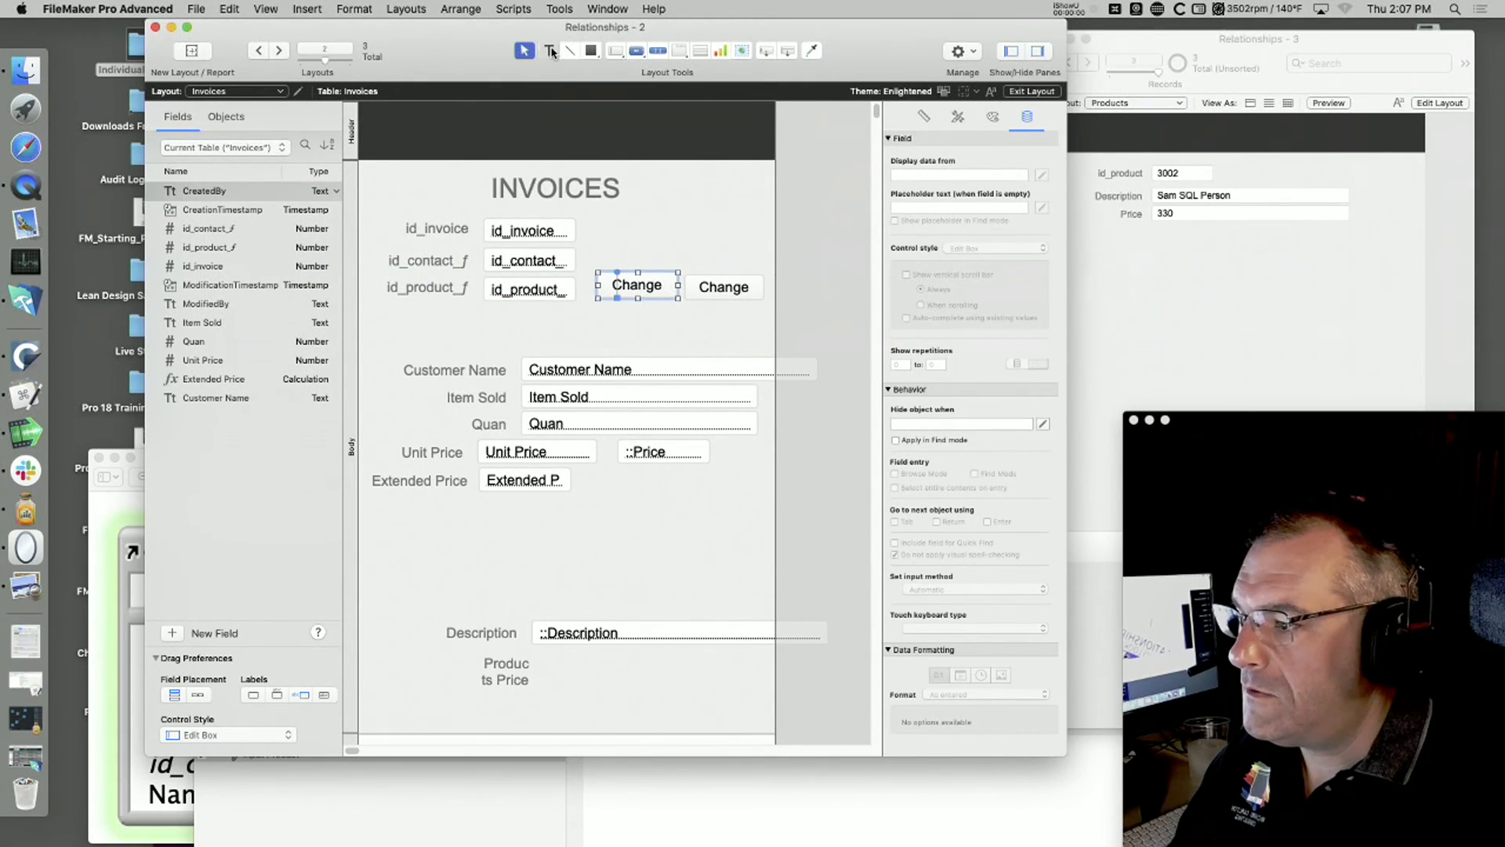
{"action": "left_click", "coordinate": [640, 283]}
{"action": "type", "text": "Update"}
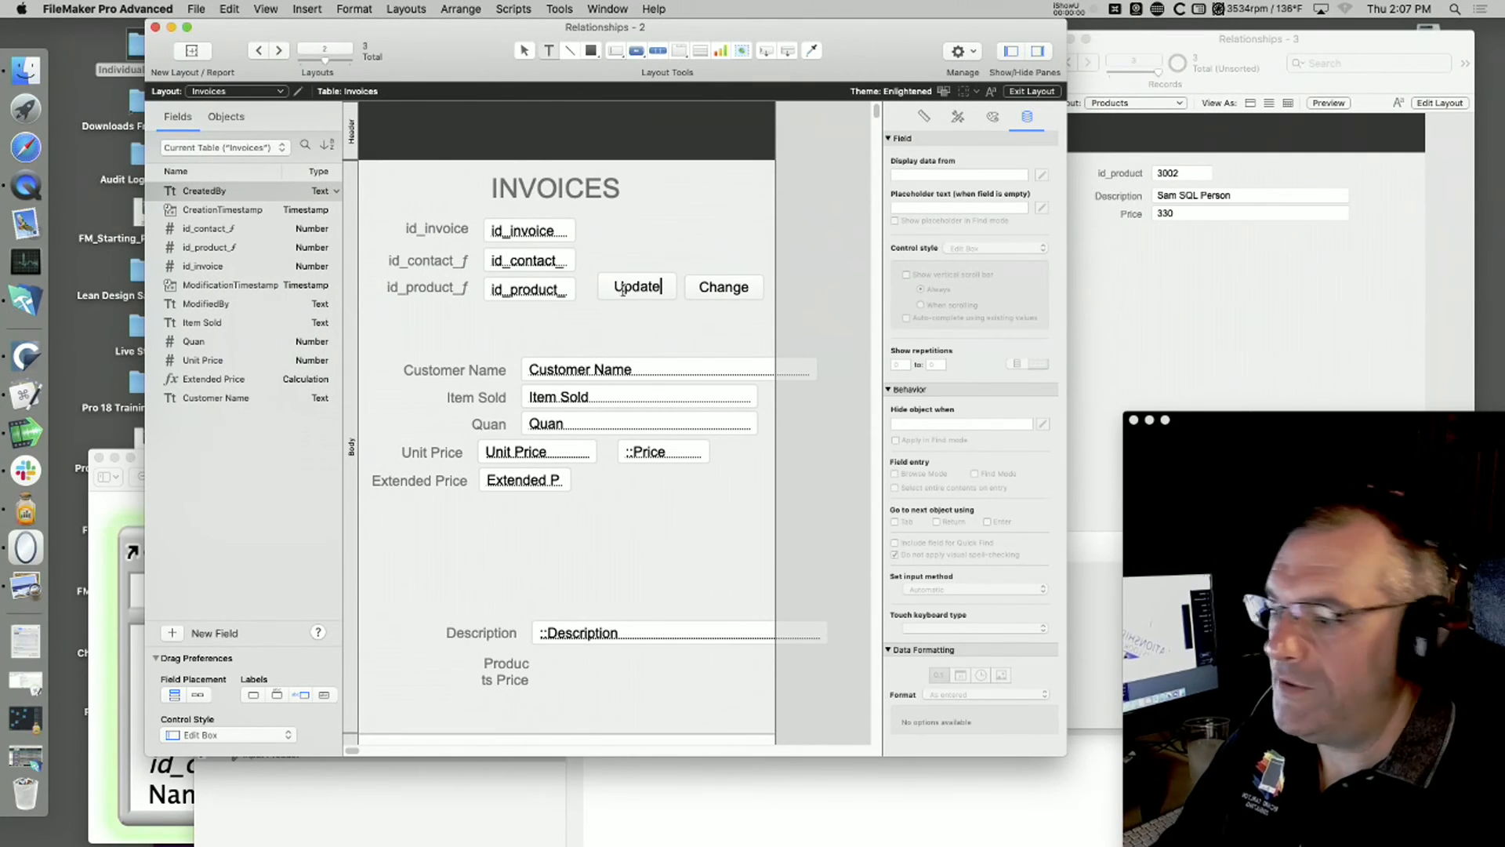
{"action": "type", "text": "Refresh"}
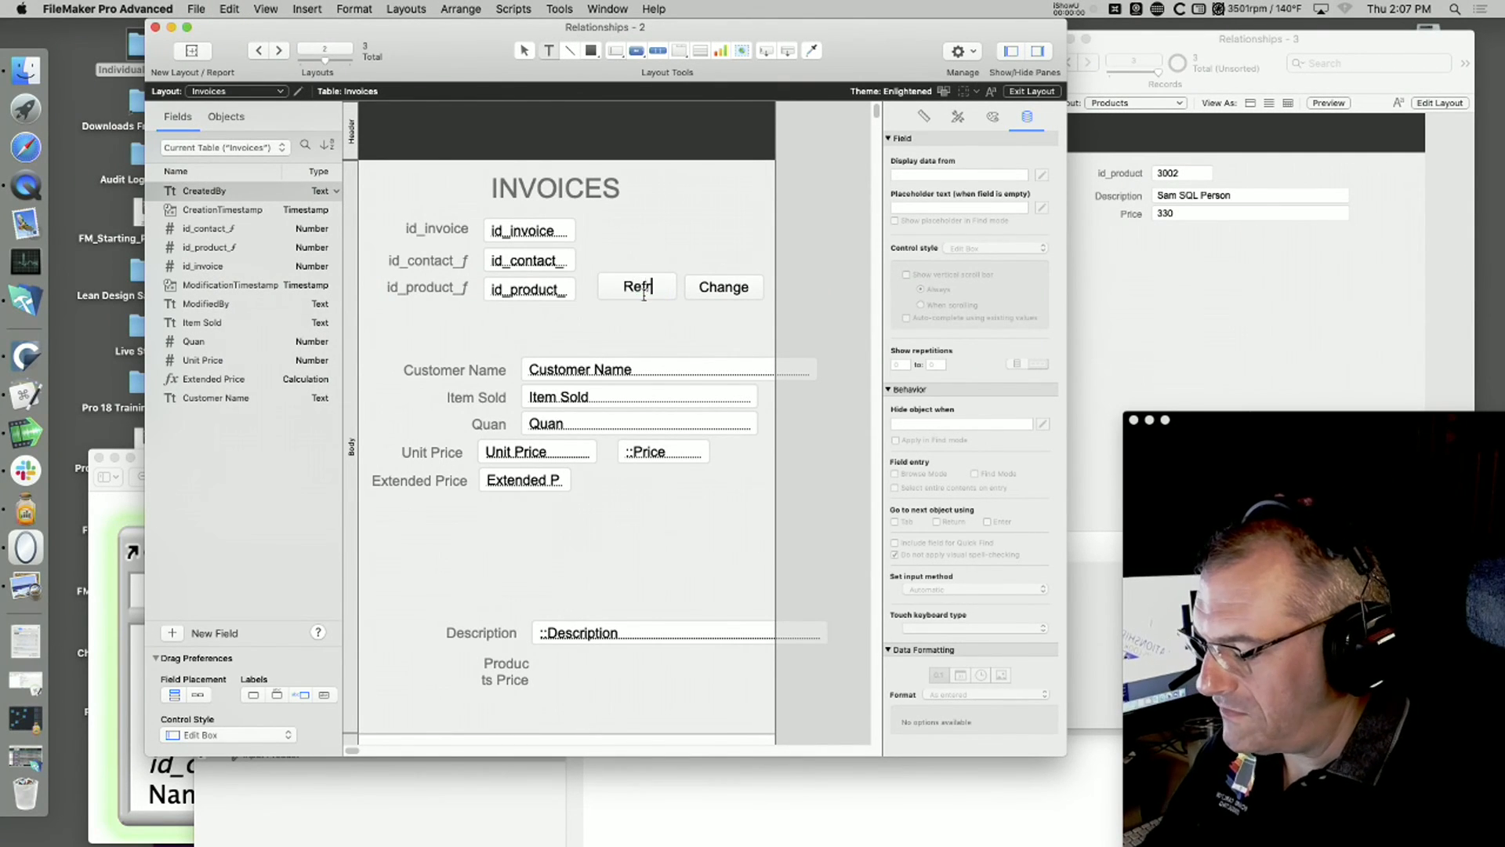
{"action": "left_click_drag", "start_coordinate": [632, 290], "coordinate": [621, 296]}
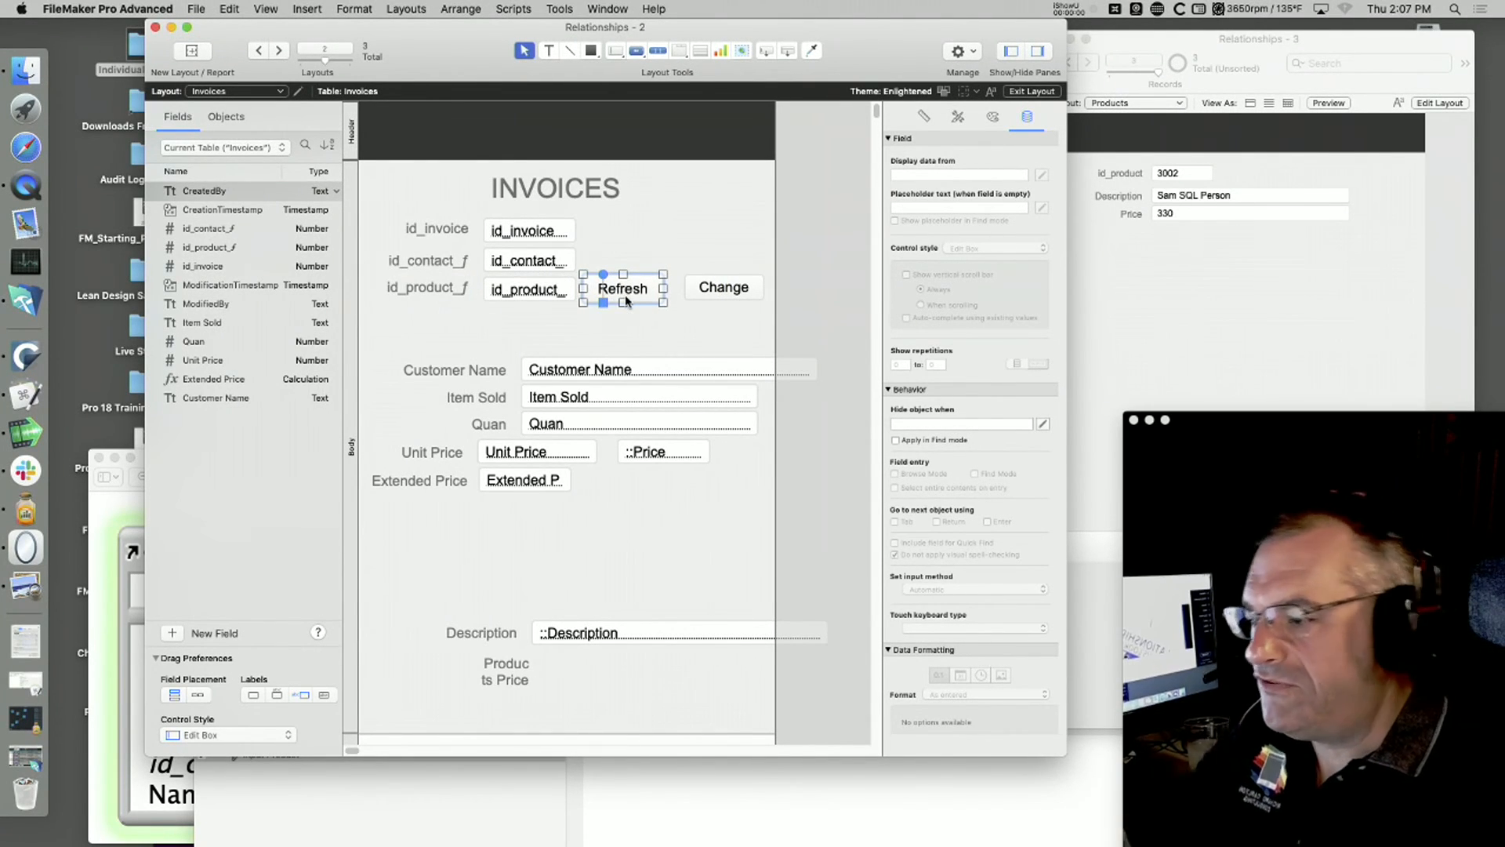
{"action": "left_click", "coordinate": [674, 346]}
Step: Create a new script named Refresh in the Script Workspace
{"action": "left_click", "coordinate": [513, 8]}
{"action": "left_click", "coordinate": [541, 25]}
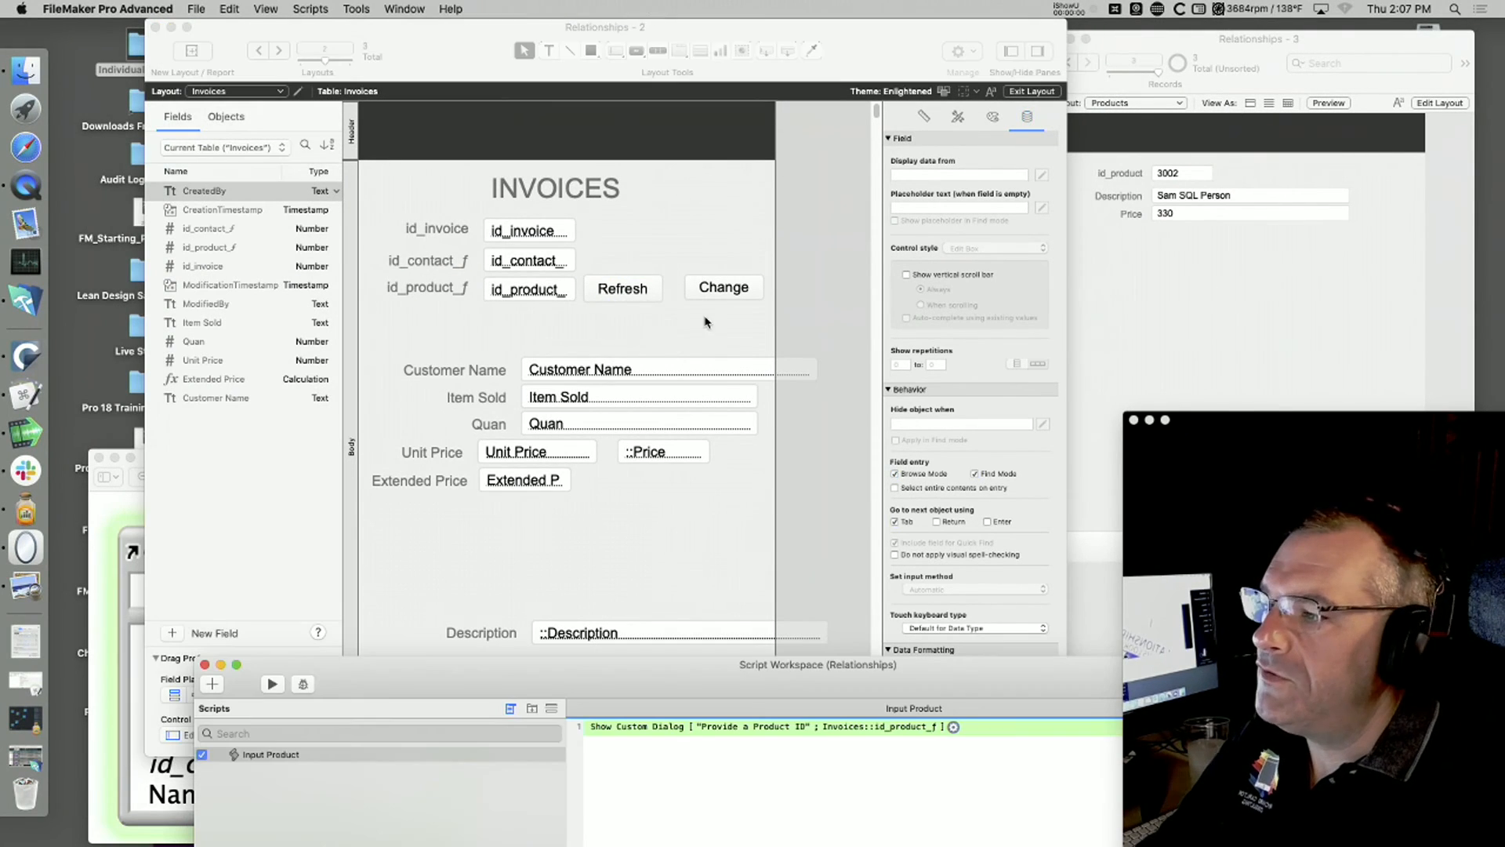
{"action": "double_click", "coordinate": [519, 687]}
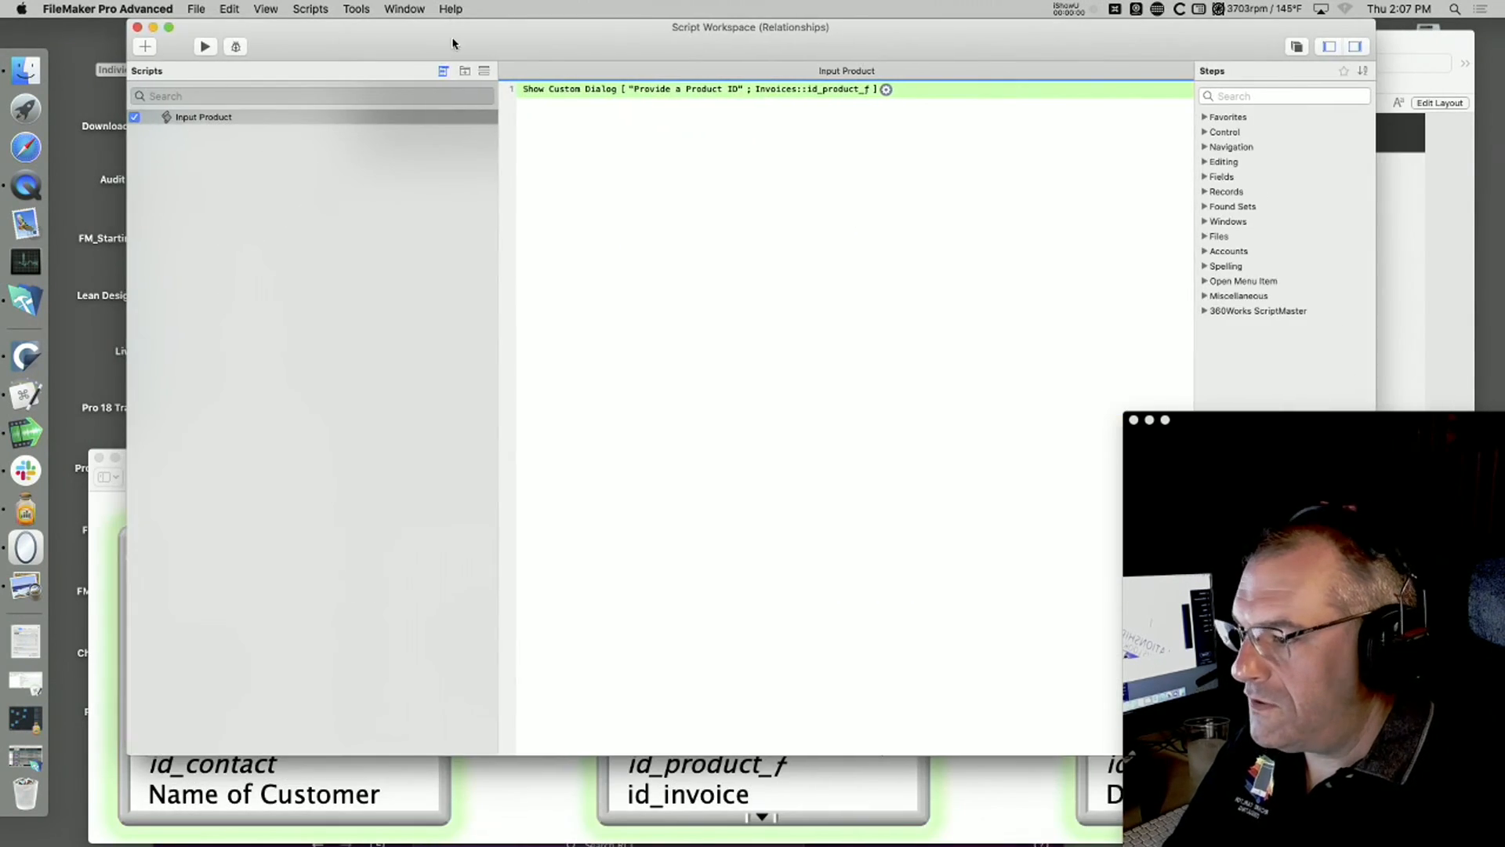
{"action": "left_click", "coordinate": [226, 119]}
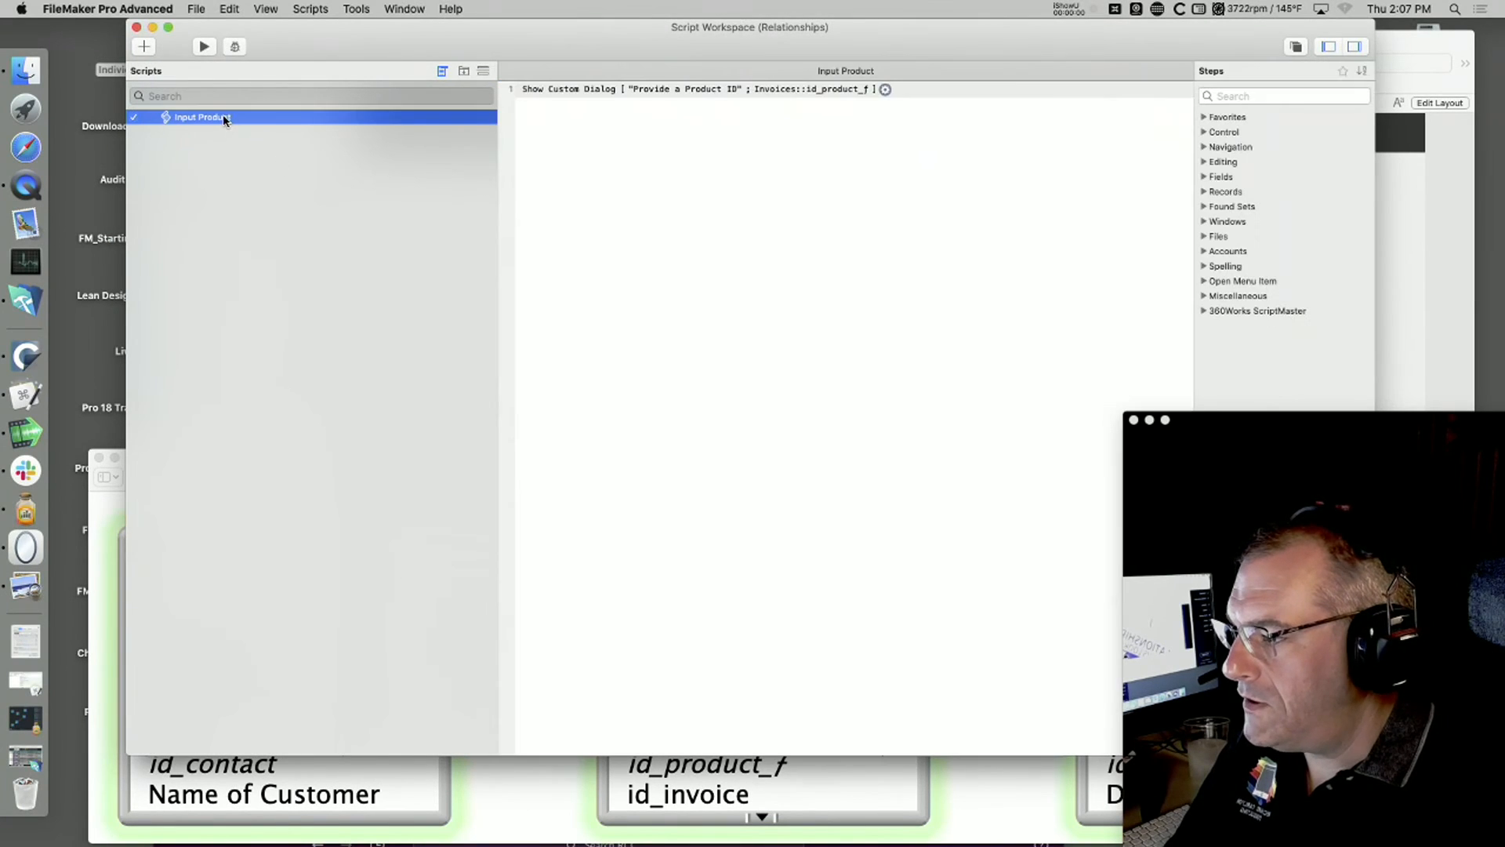
{"action": "left_click", "coordinate": [150, 44]}
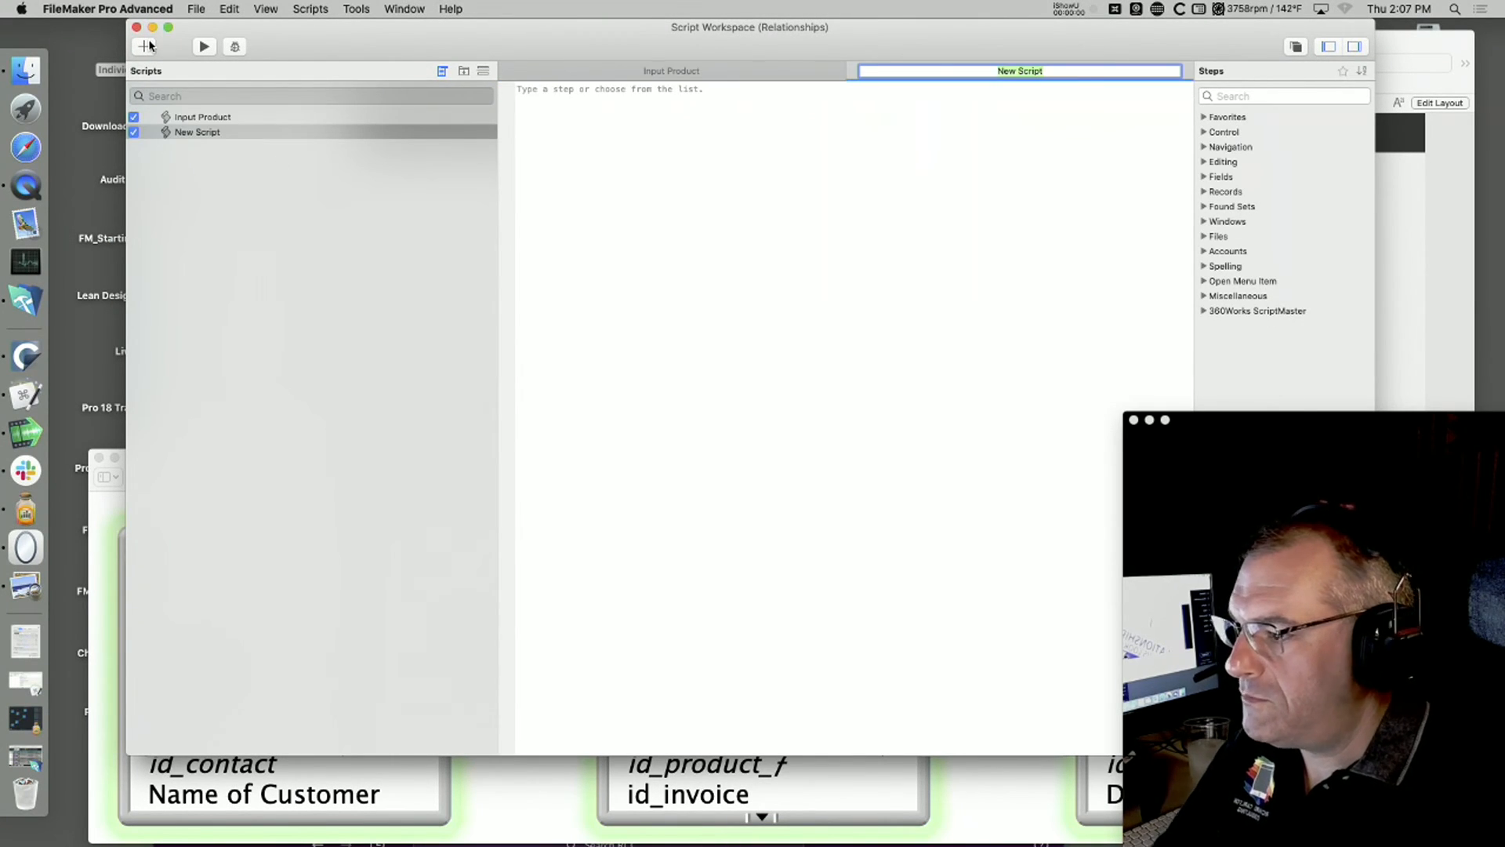
{"action": "type", "text": "Refresh"}
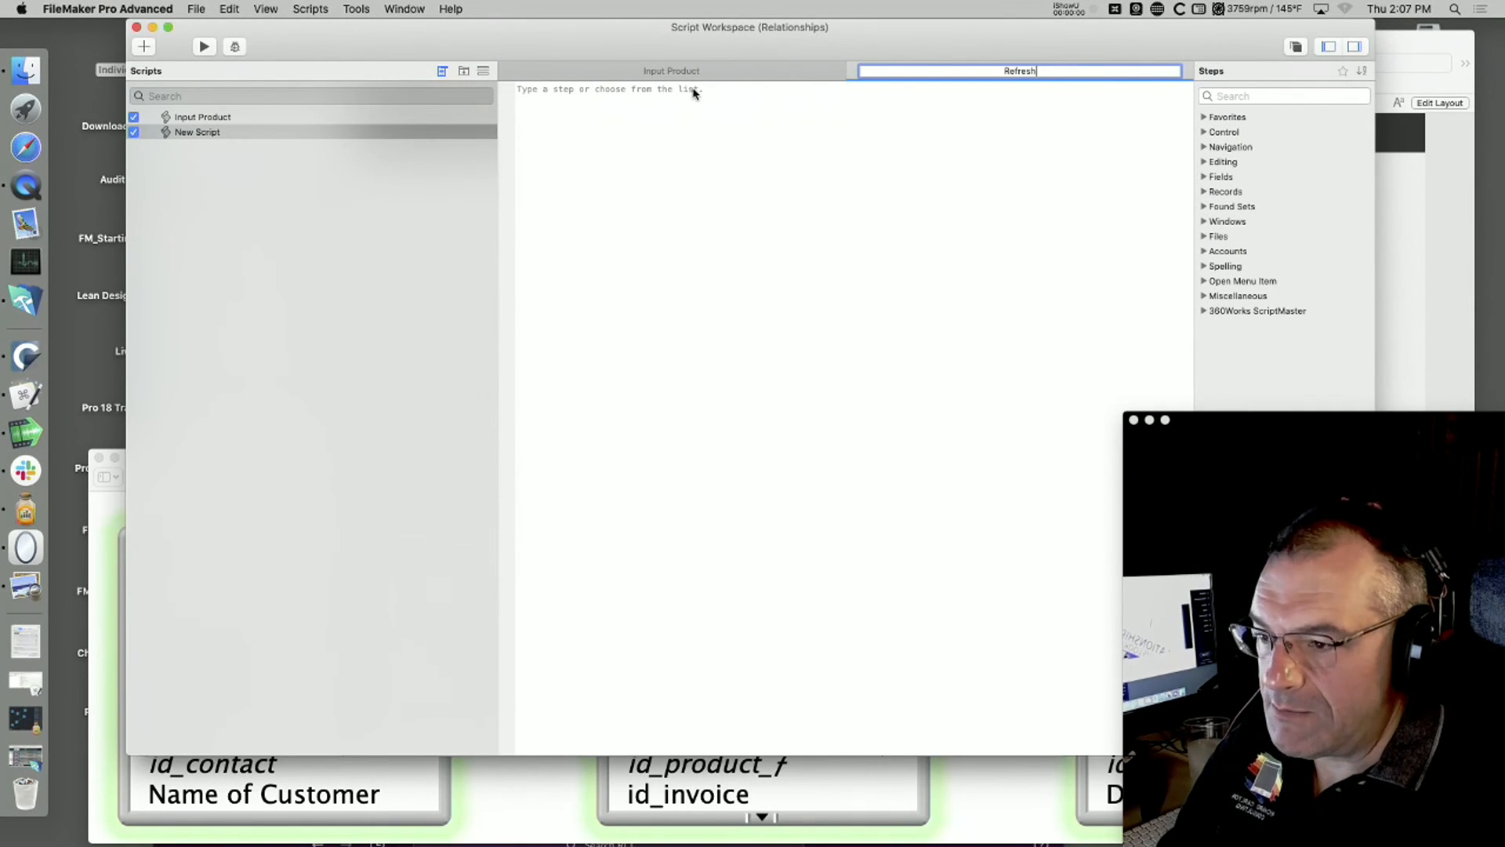
{"action": "key", "text": "Return"}
Step: Add a Set Field step to the Refresh script with Invoices::id_product_f as its target field
{"action": "type", "text": "set"}
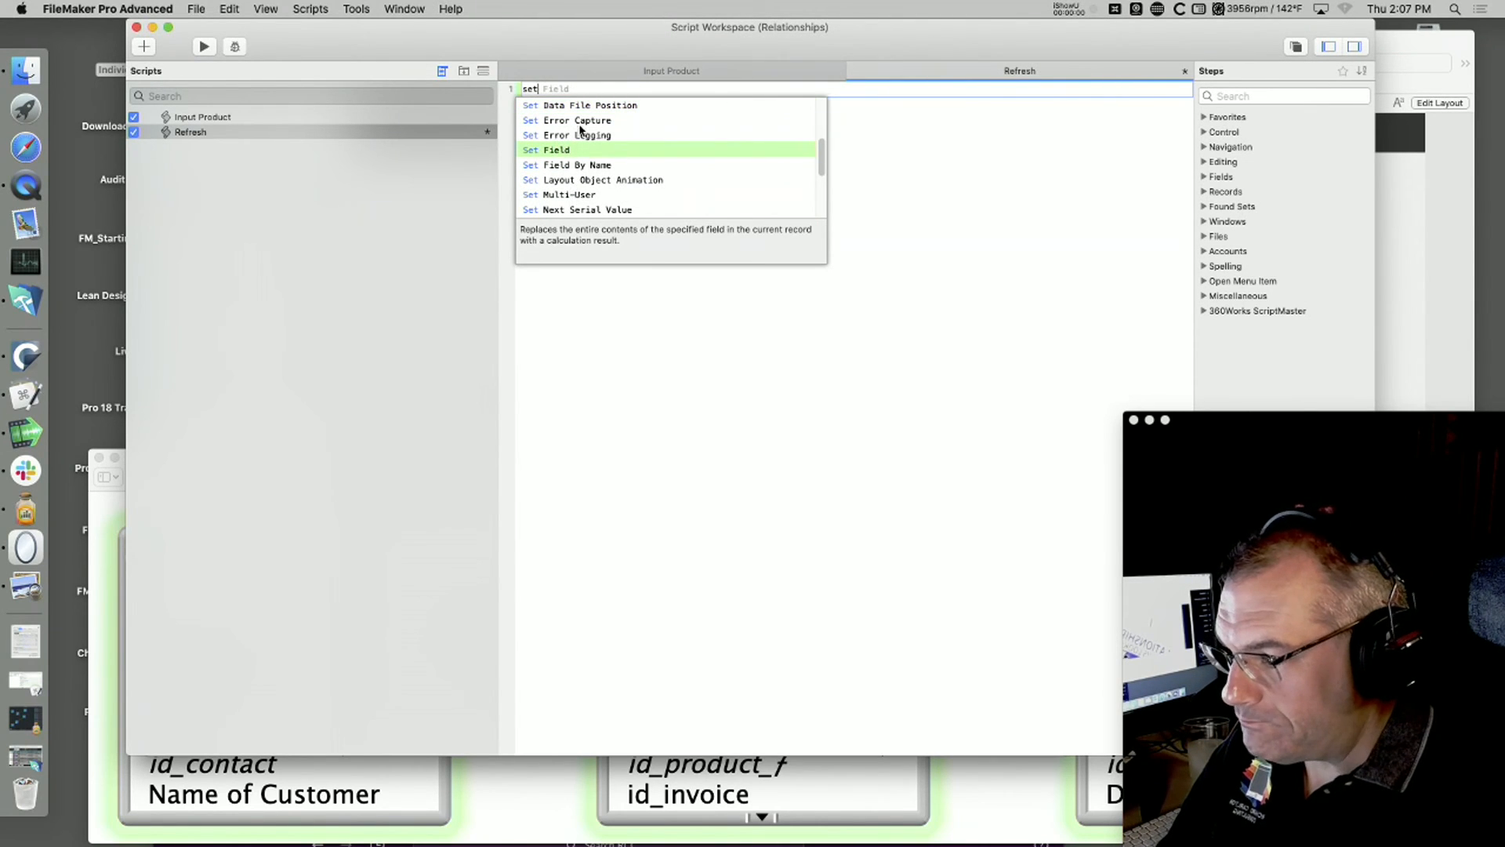
{"action": "left_click", "coordinate": [572, 151]}
{"action": "left_click", "coordinate": [594, 89]}
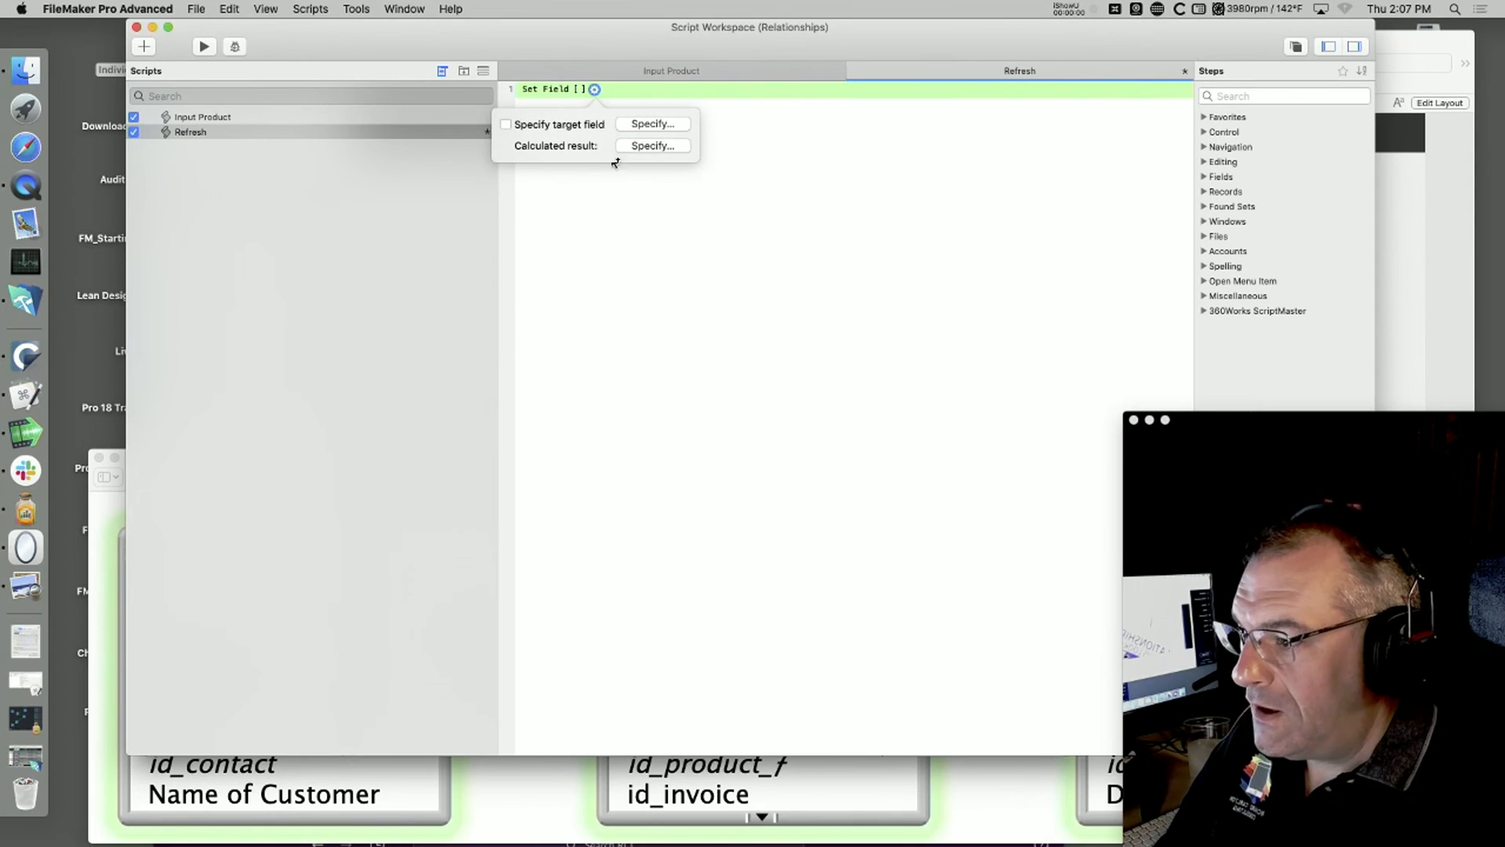
{"action": "left_click", "coordinate": [655, 127]}
{"action": "scroll", "coordinate": [722, 258], "scroll_direction": "down", "scroll_amount": 2}
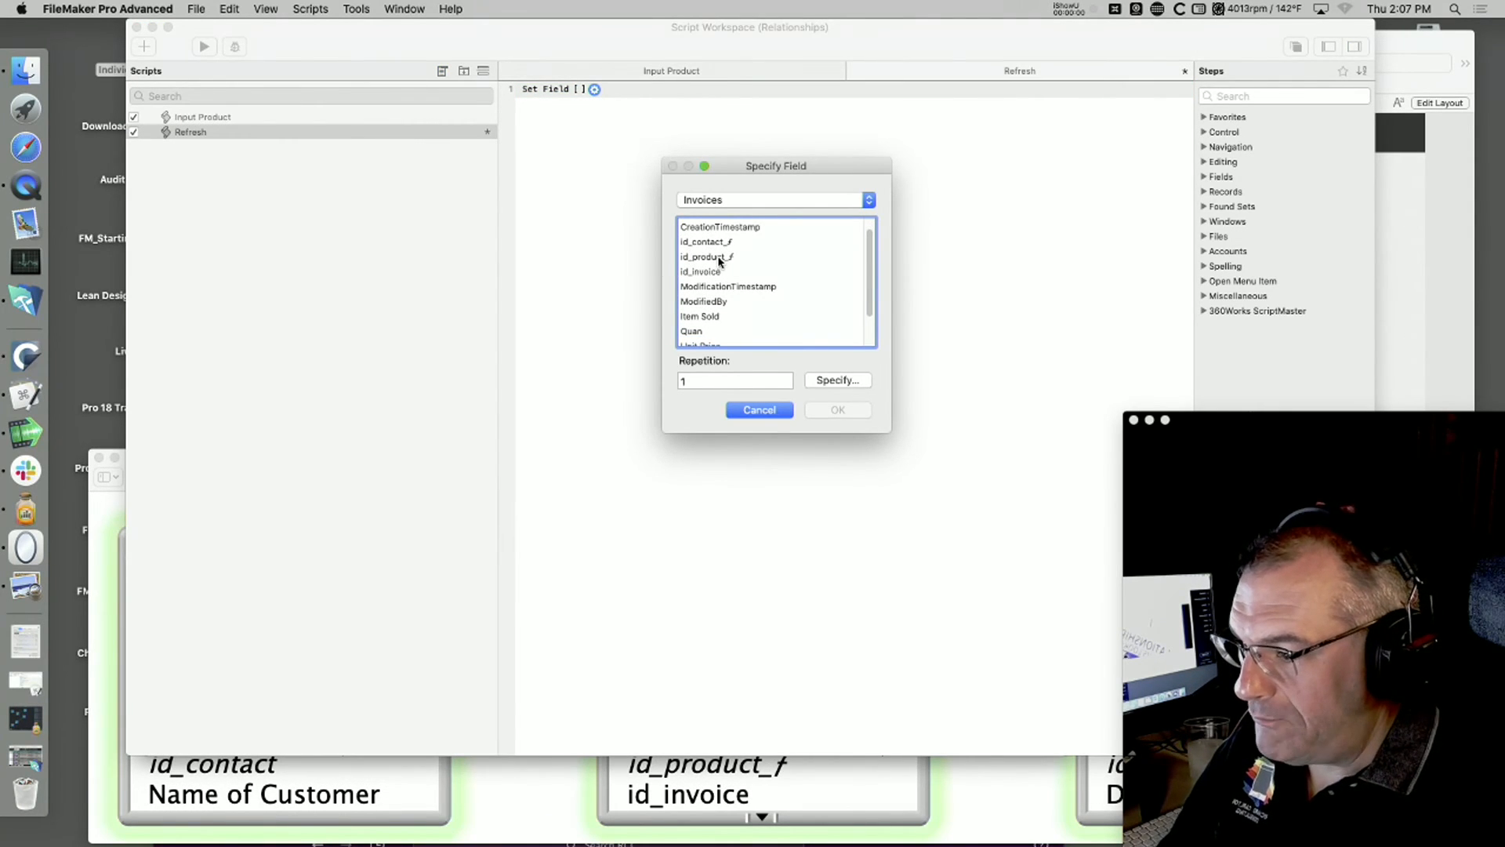
{"action": "left_click", "coordinate": [715, 257]}
{"action": "left_click", "coordinate": [838, 409]}
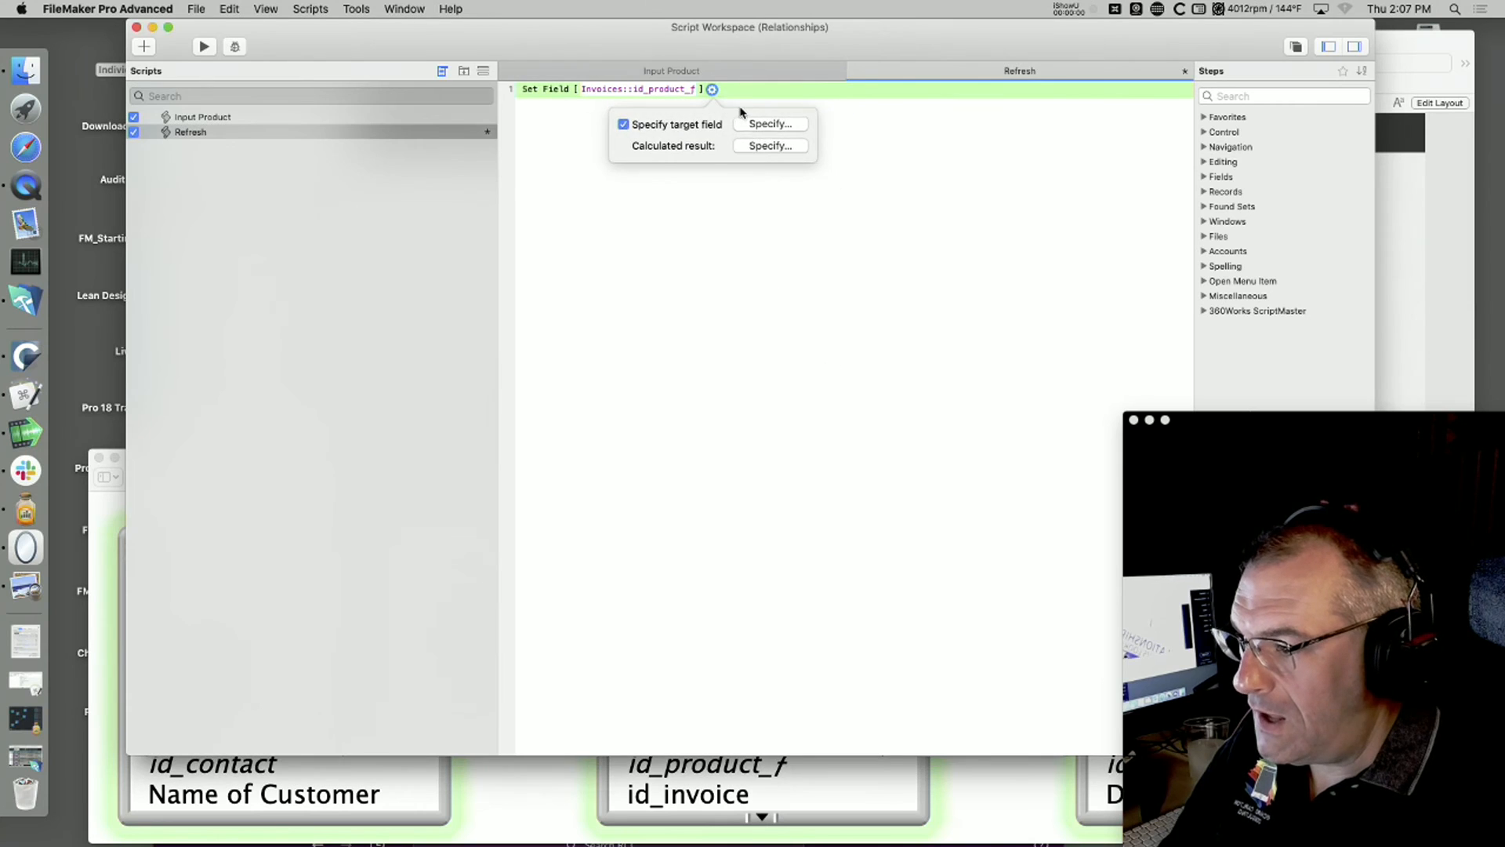
Step: Set the Set Field step's calculated result to Invoices::id_product_f, then save and close the Refresh script
{"action": "left_click", "coordinate": [764, 148]}
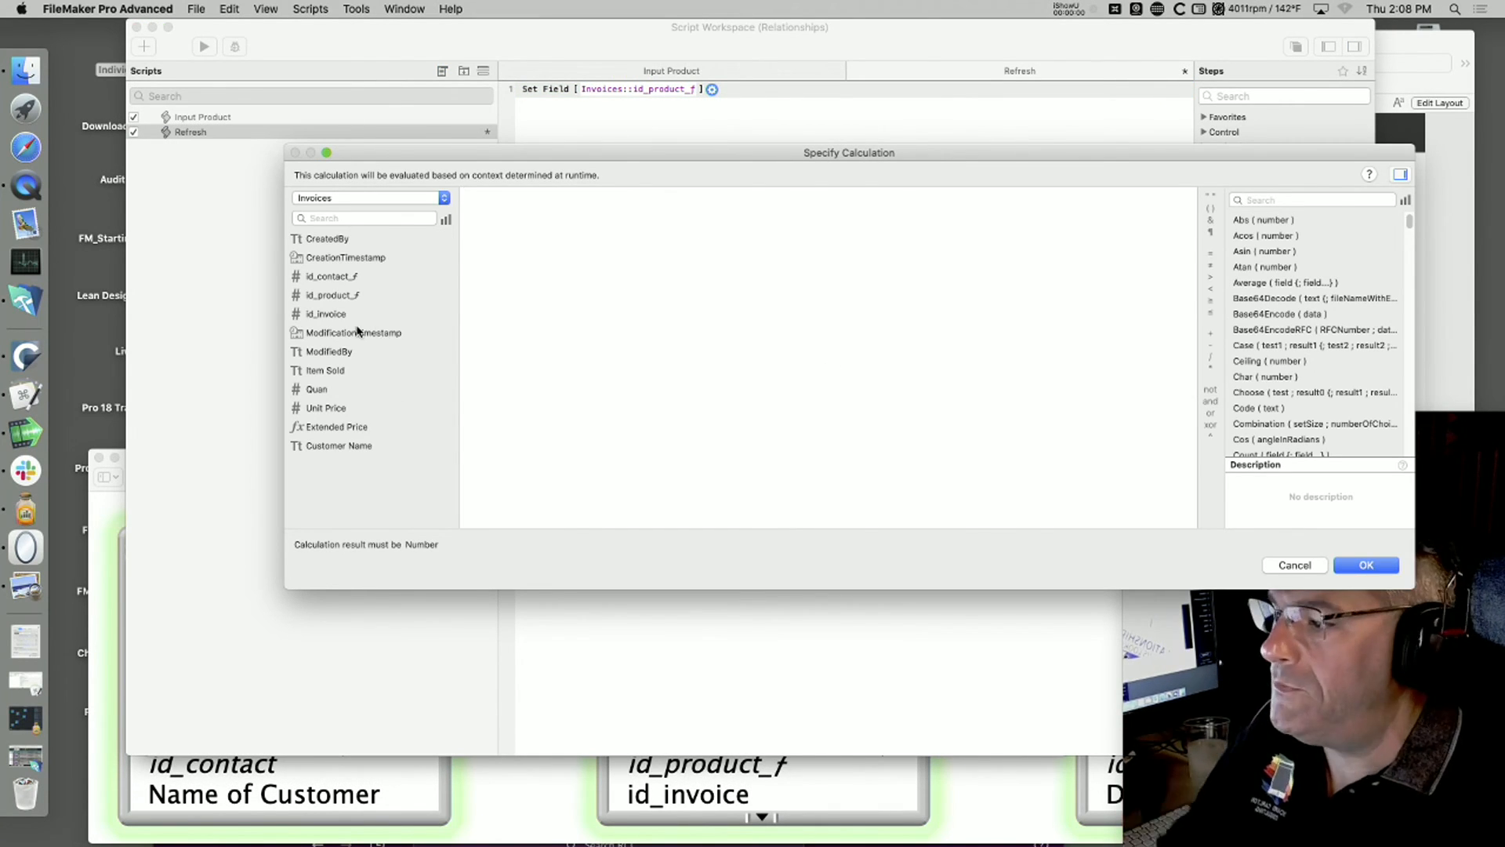
{"action": "double_click", "coordinate": [332, 294]}
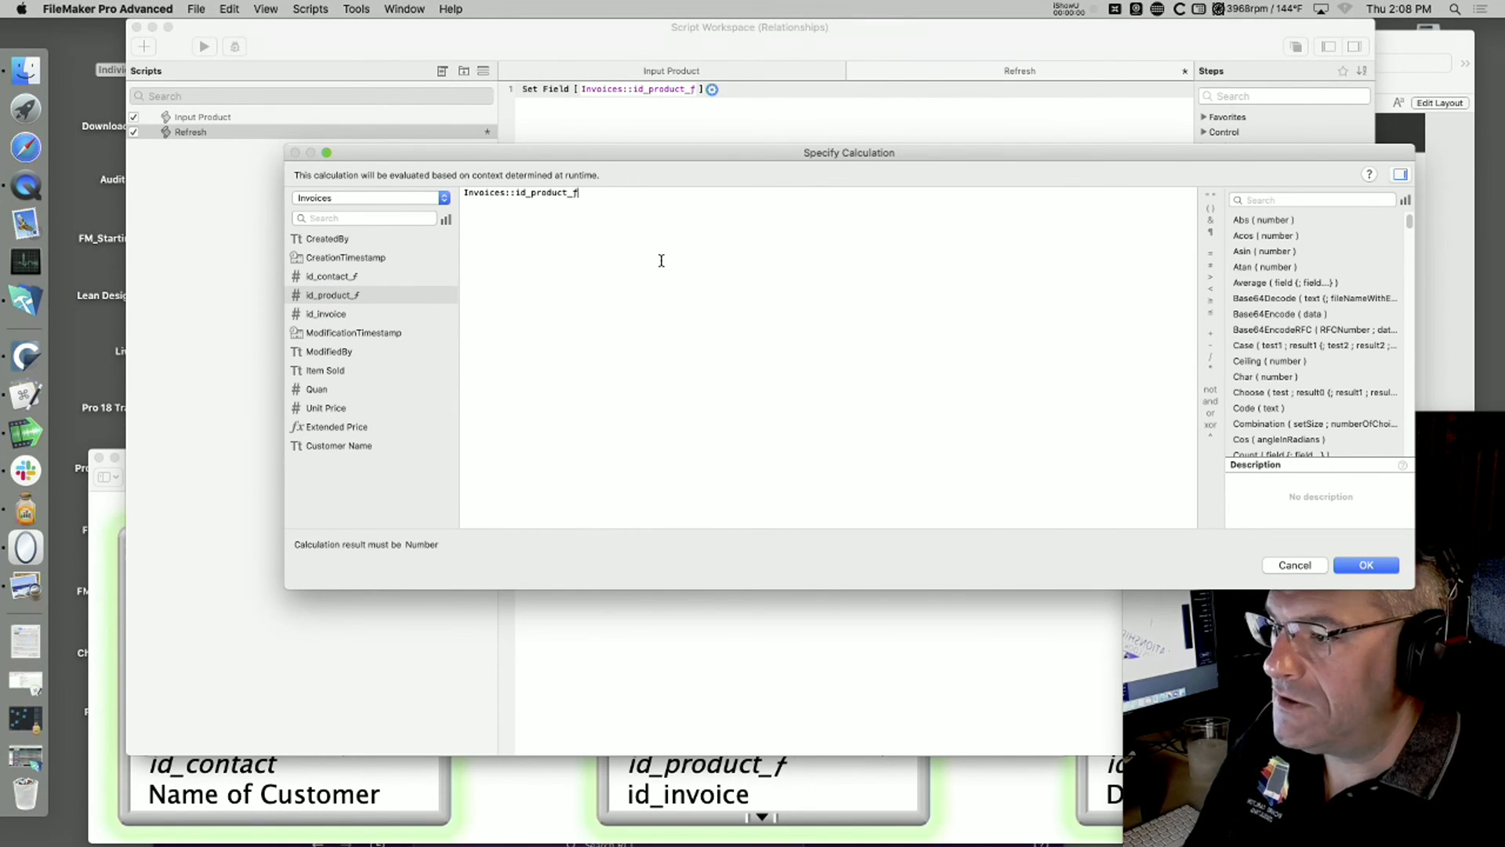
{"action": "left_click", "coordinate": [362, 207]}
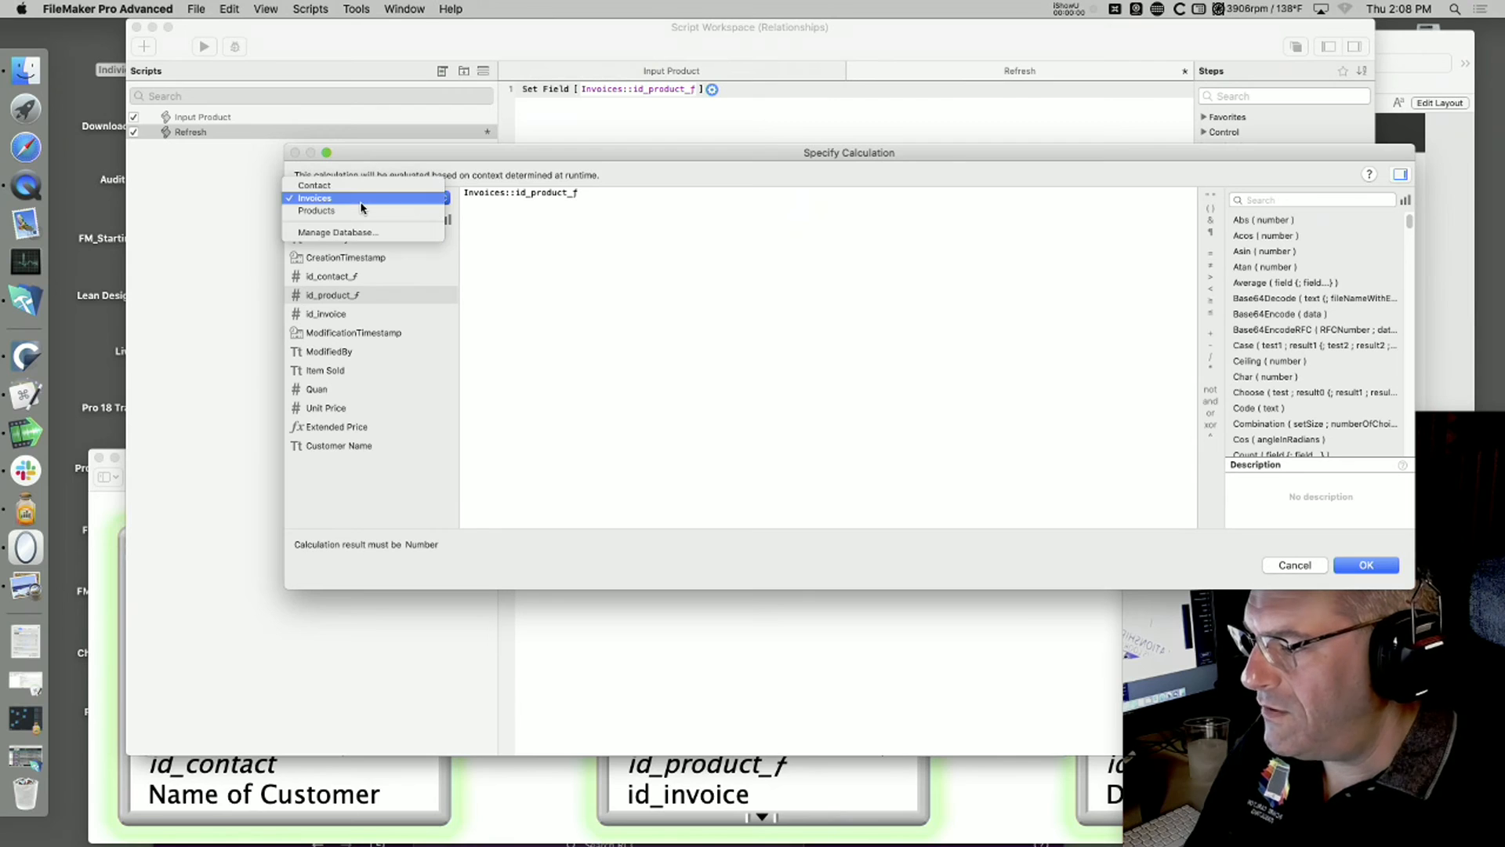
{"action": "left_click", "coordinate": [364, 204]}
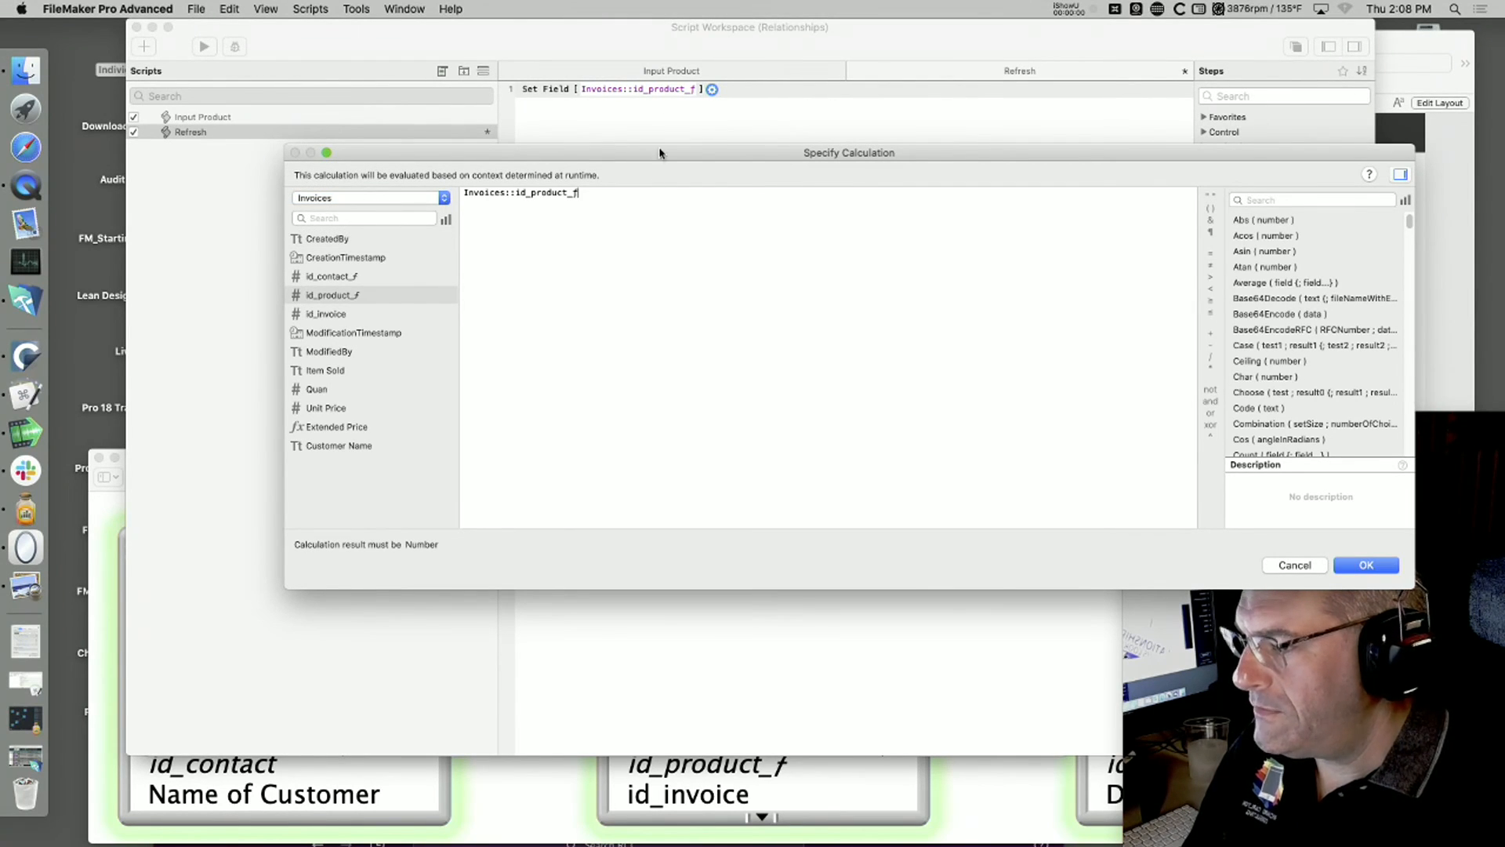
{"action": "left_click", "coordinate": [1365, 564]}
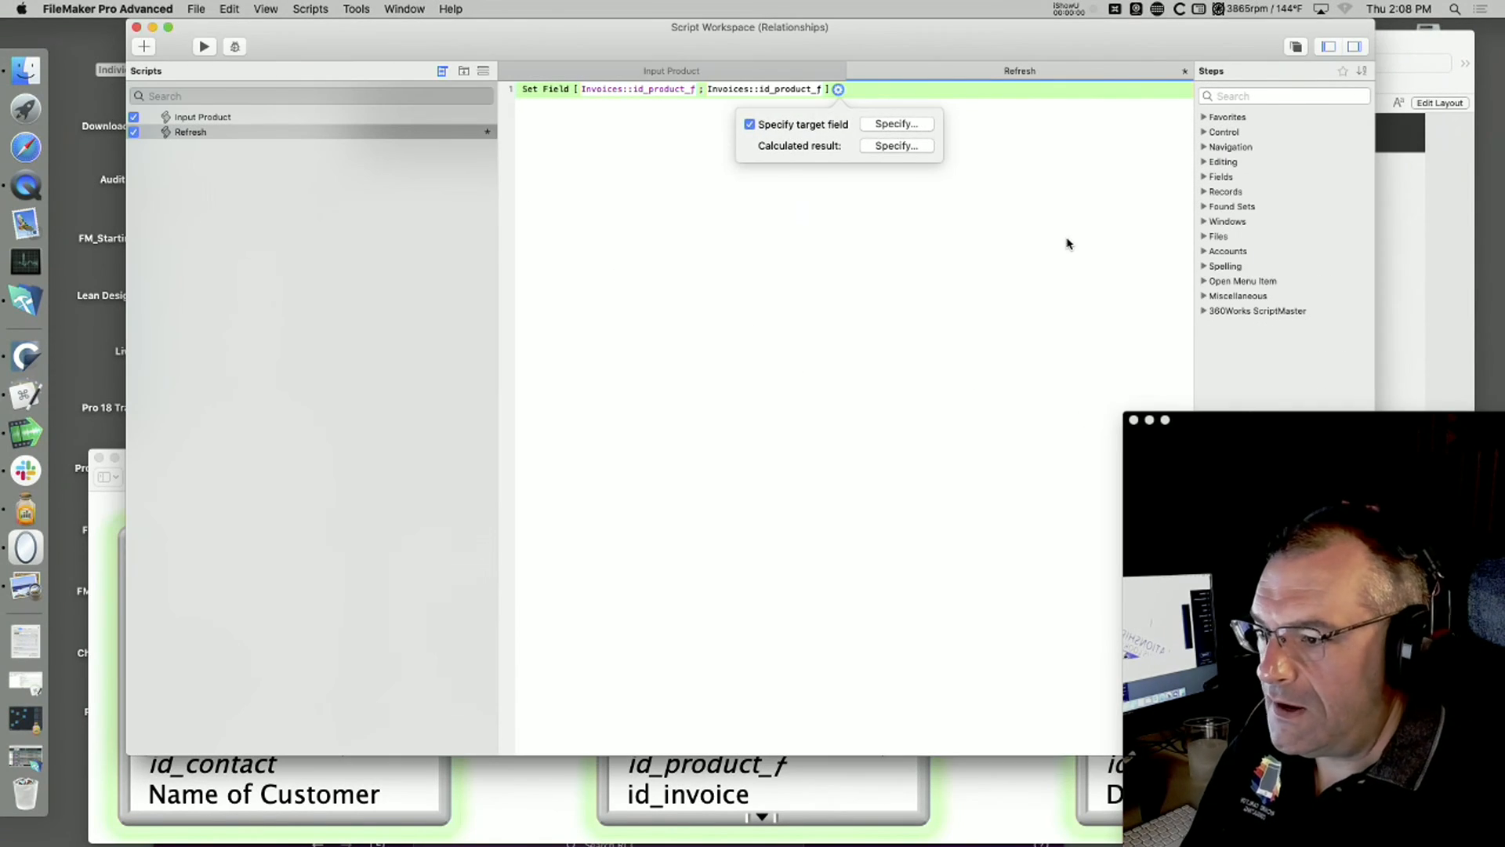
{"action": "key", "text": "super+s"}
{"action": "key", "text": "super+w"}
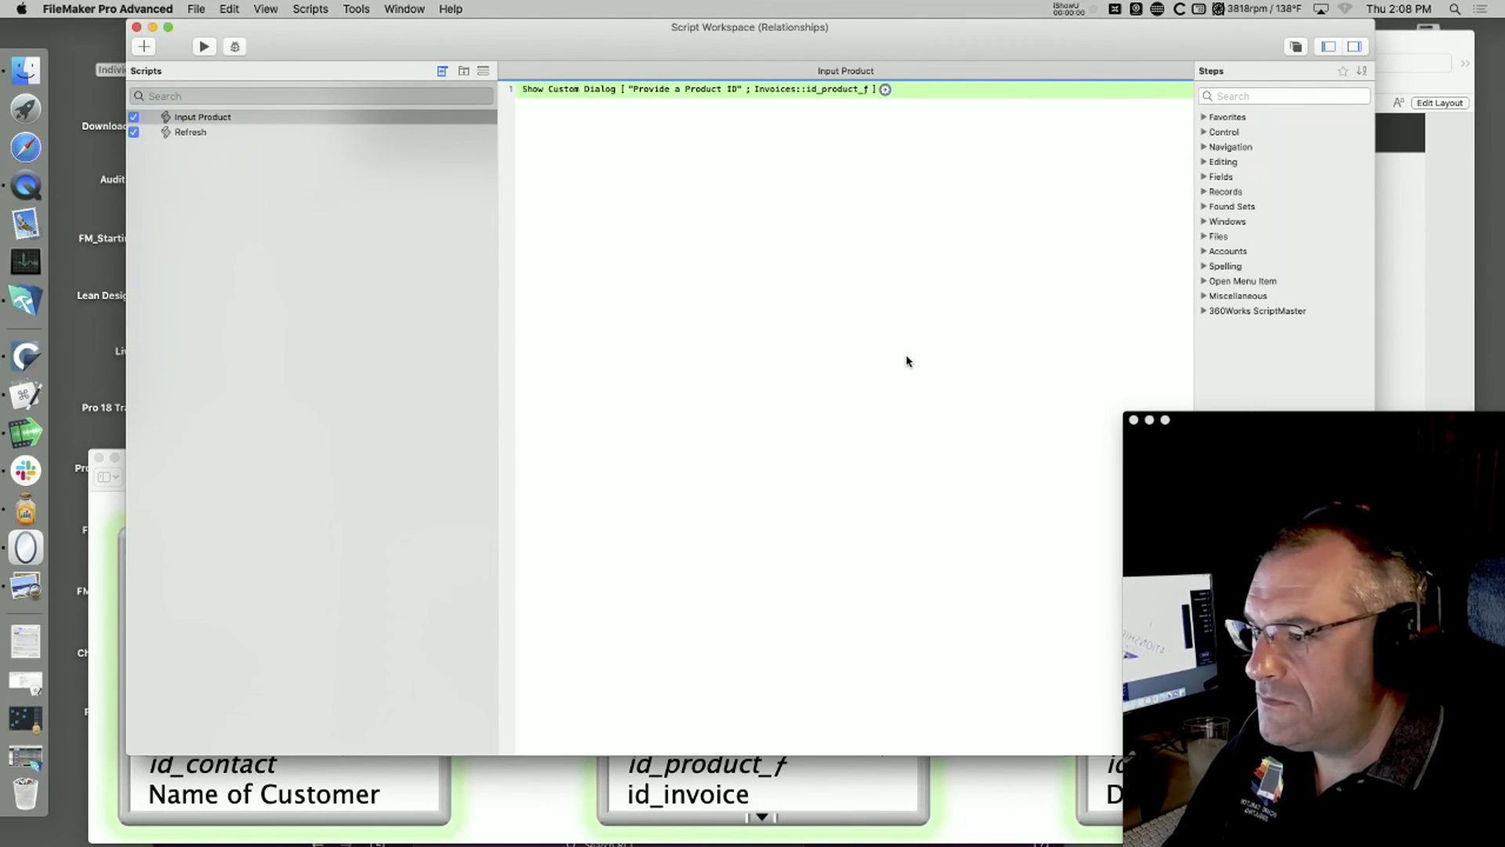
Step: Quit FileMaker, move the relationship diagram image aside and reopen Relationships.fmp12 from the desktop
{"action": "key", "text": "super+q"}
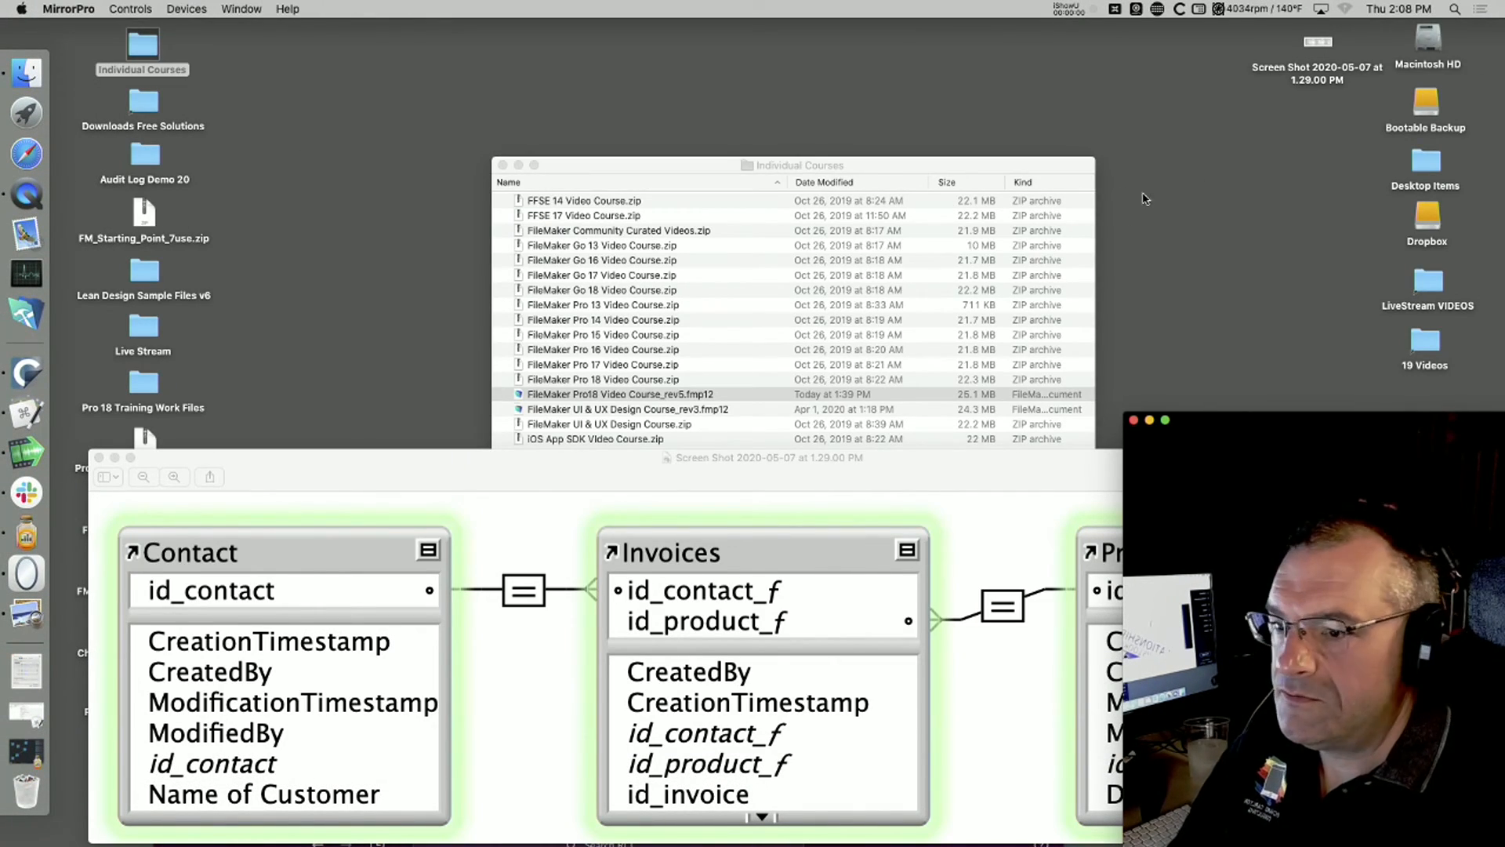
{"action": "left_click_drag", "start_coordinate": [1232, 422], "coordinate": [1260, 752]}
{"action": "left_click_drag", "start_coordinate": [1272, 478], "coordinate": [1051, 652]}
{"action": "double_click", "coordinate": [1439, 721]}
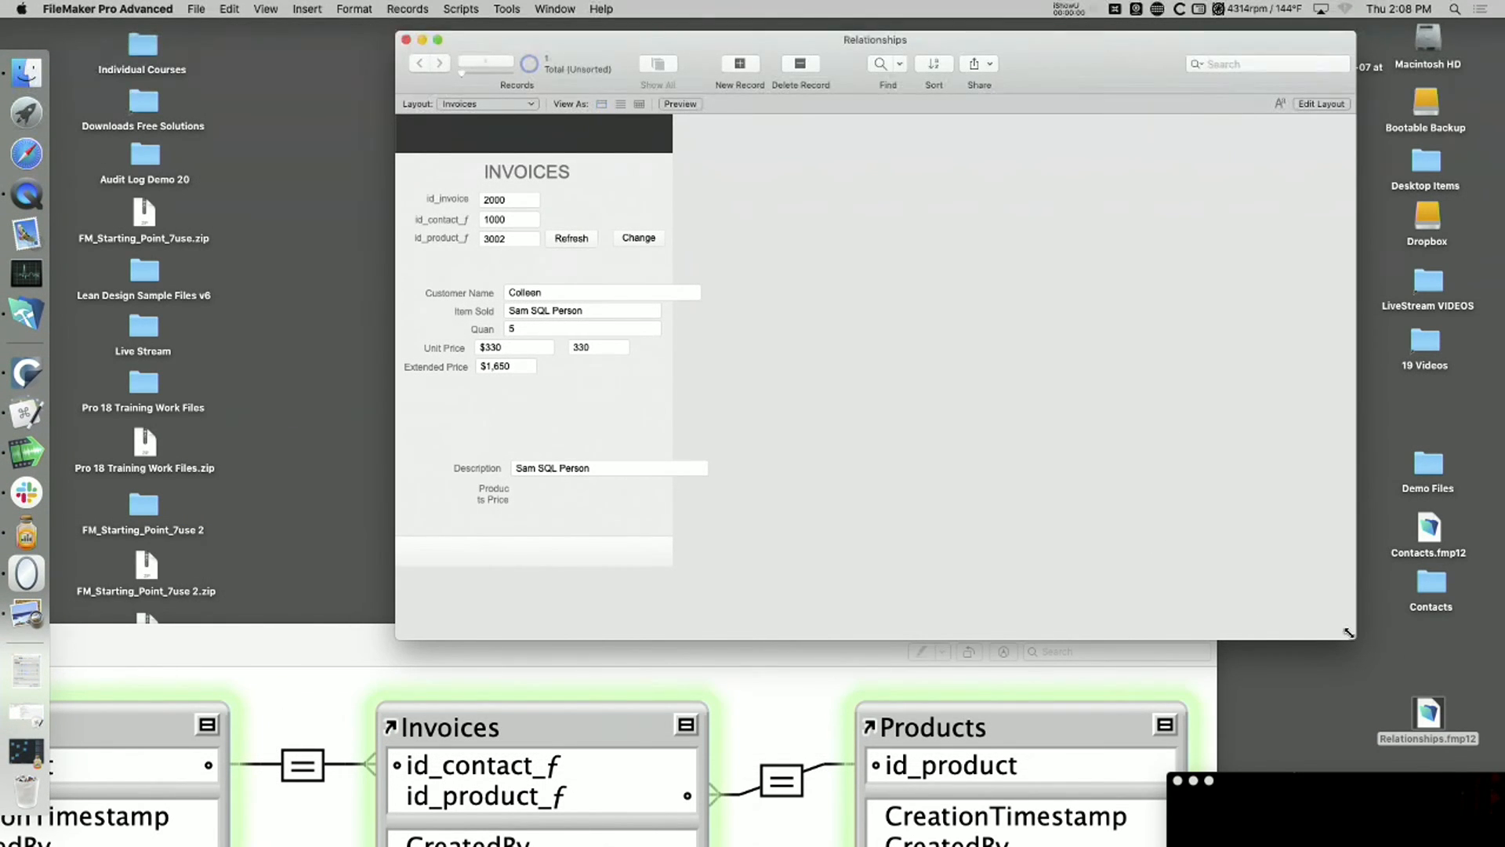
Step: Narrow the Invoices window, open a second window on the Products layout and place it beside the first
{"action": "left_click_drag", "start_coordinate": [1348, 632], "coordinate": [716, 649]}
{"action": "left_click", "coordinate": [565, 9]}
{"action": "left_click", "coordinate": [580, 27]}
{"action": "left_click", "coordinate": [499, 123]}
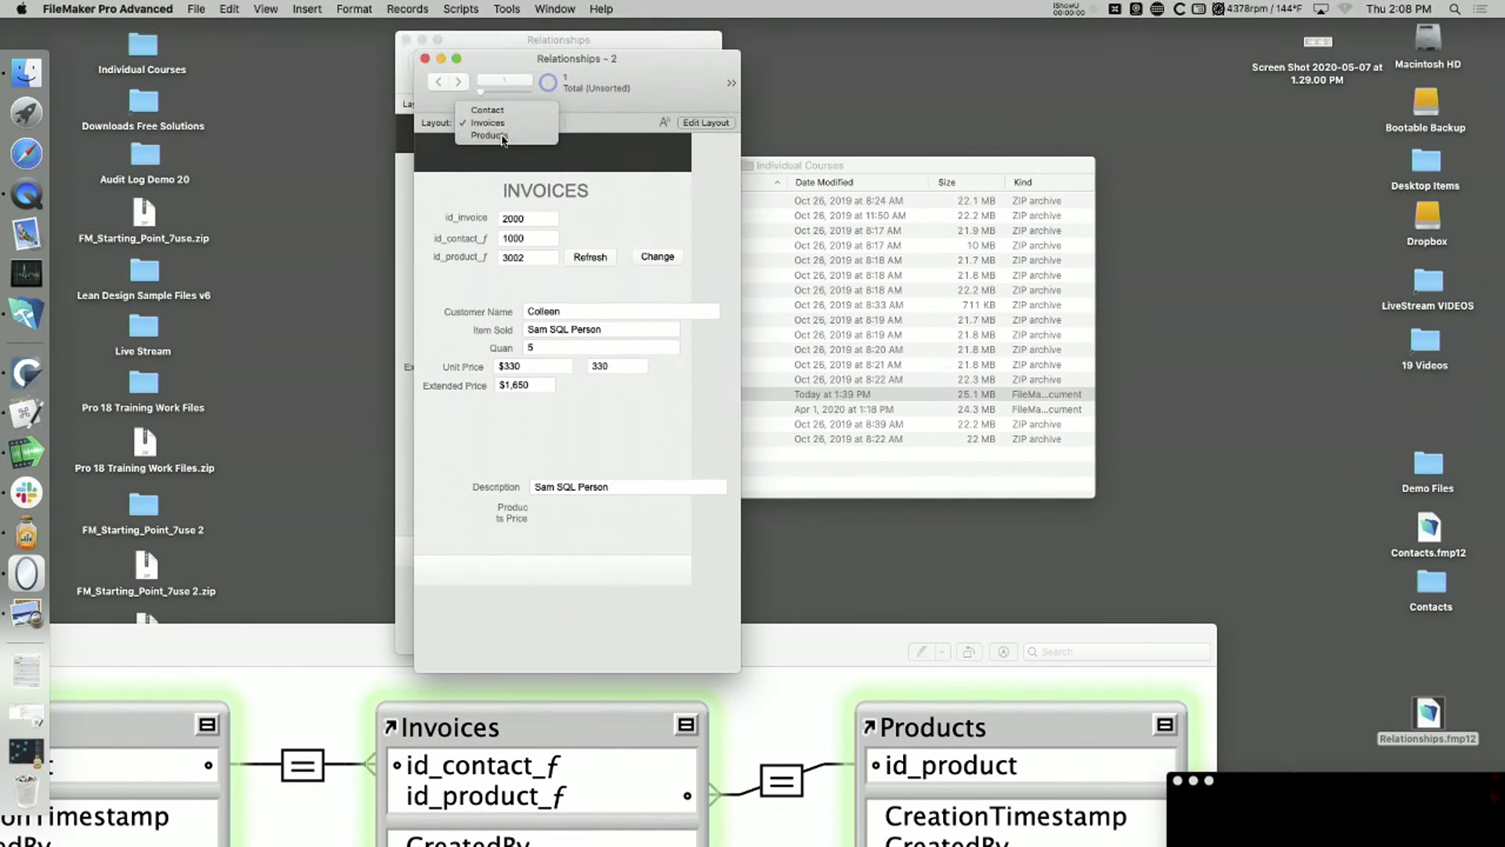
{"action": "left_click", "coordinate": [489, 135]}
{"action": "left_click_drag", "start_coordinate": [517, 93], "coordinate": [939, 68]}
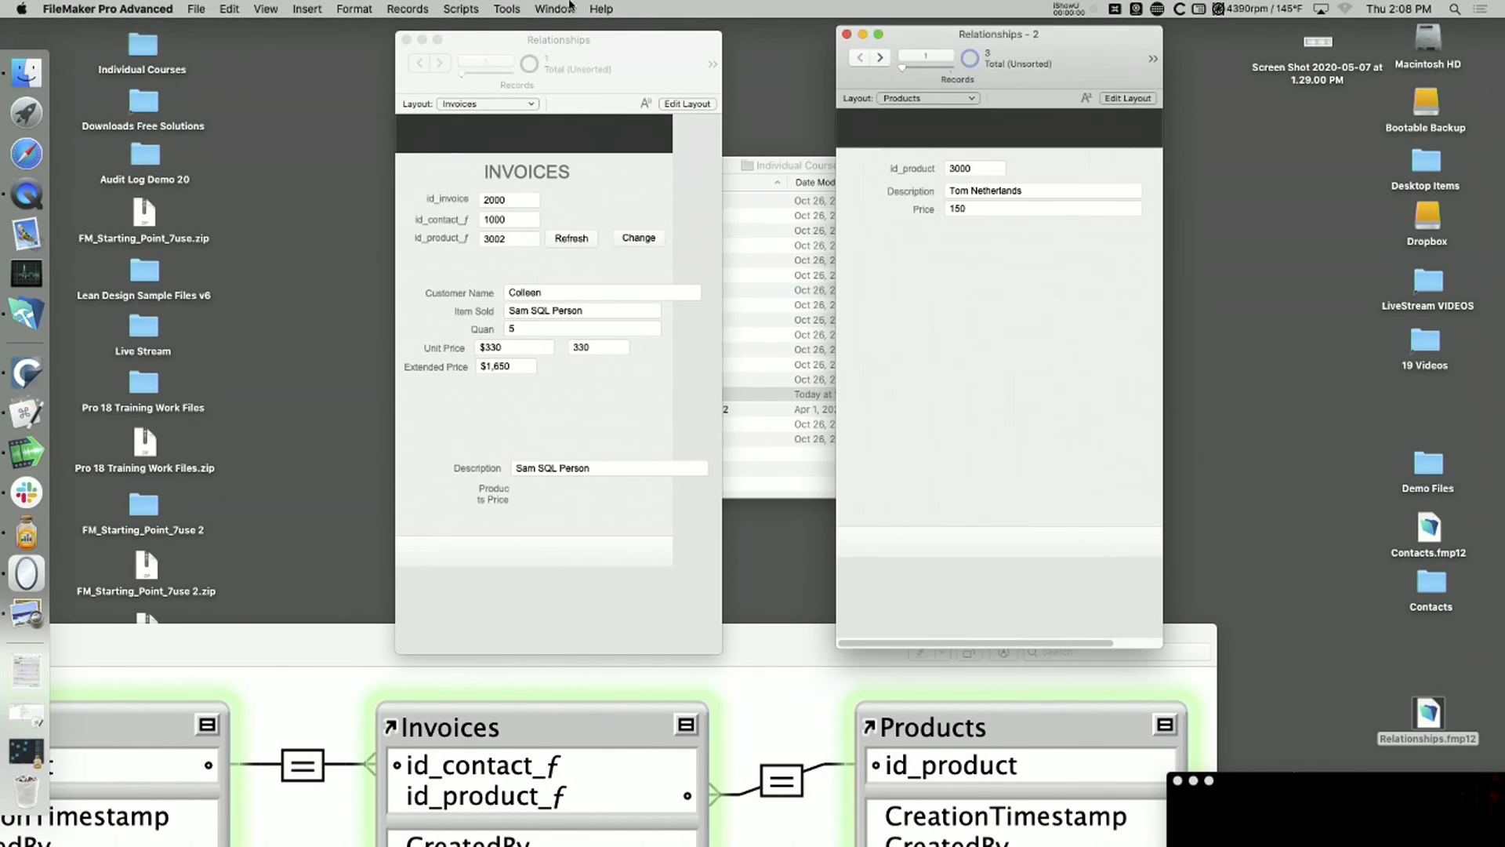
Step: Open a third window showing the Contact layout and place it on the other side of the Invoices window
{"action": "left_click", "coordinate": [568, 9]}
{"action": "left_click", "coordinate": [580, 26]}
{"action": "left_click", "coordinate": [946, 117]}
{"action": "left_click", "coordinate": [925, 92]}
{"action": "left_click_drag", "start_coordinate": [990, 51], "coordinate": [216, 34]}
Step: Center the Invoices window between the Contact and Products windows, align the relationship diagram image beneath them, and activate Invoices
{"action": "left_click_drag", "start_coordinate": [631, 41], "coordinate": [699, 28]}
{"action": "left_click_drag", "start_coordinate": [804, 659], "coordinate": [979, 500]}
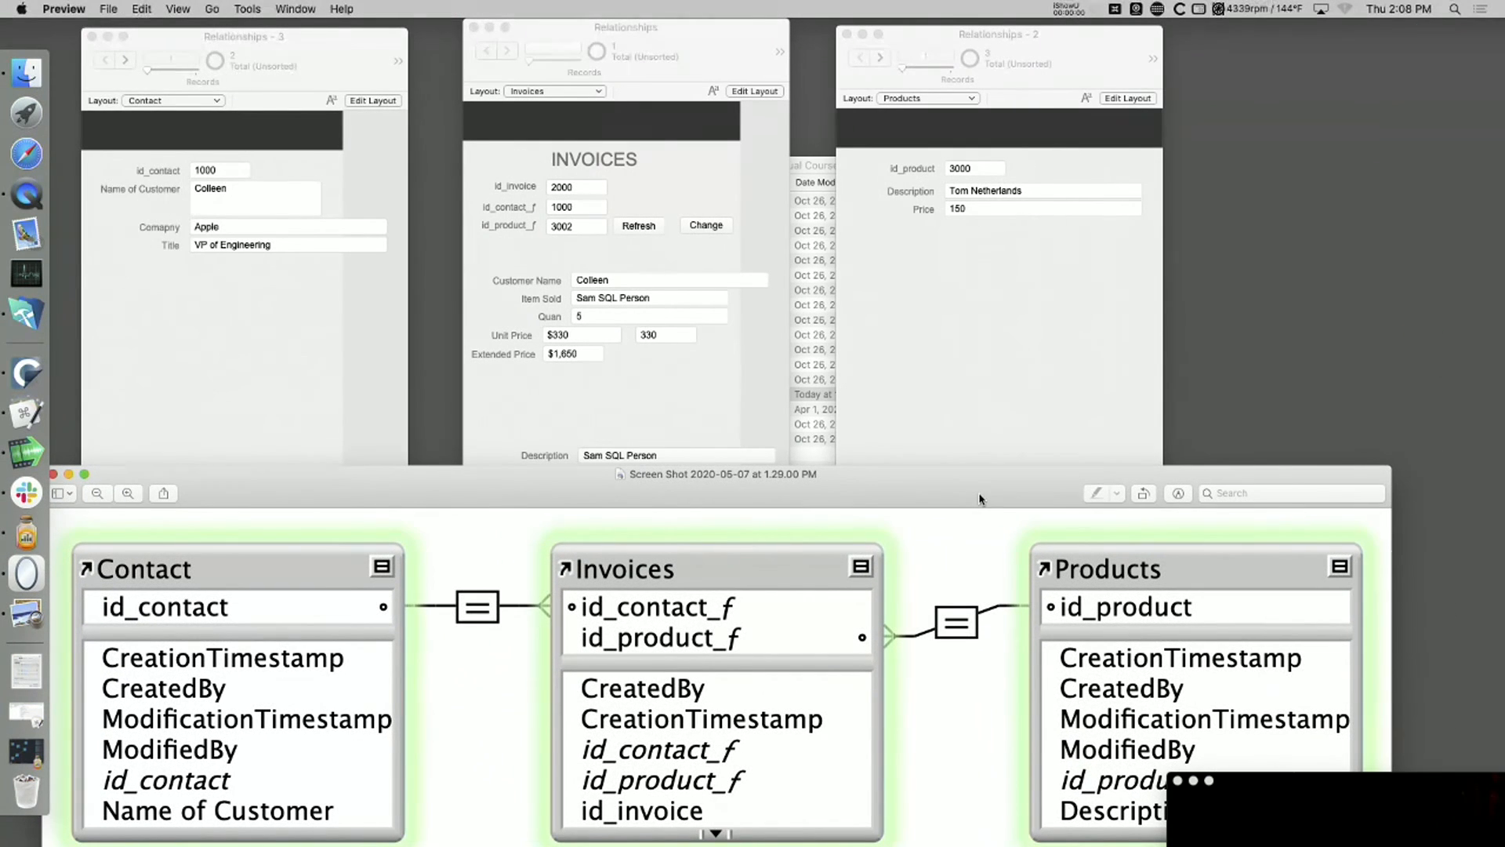
{"action": "left_click", "coordinate": [1041, 328]}
{"action": "left_click", "coordinate": [693, 439]}
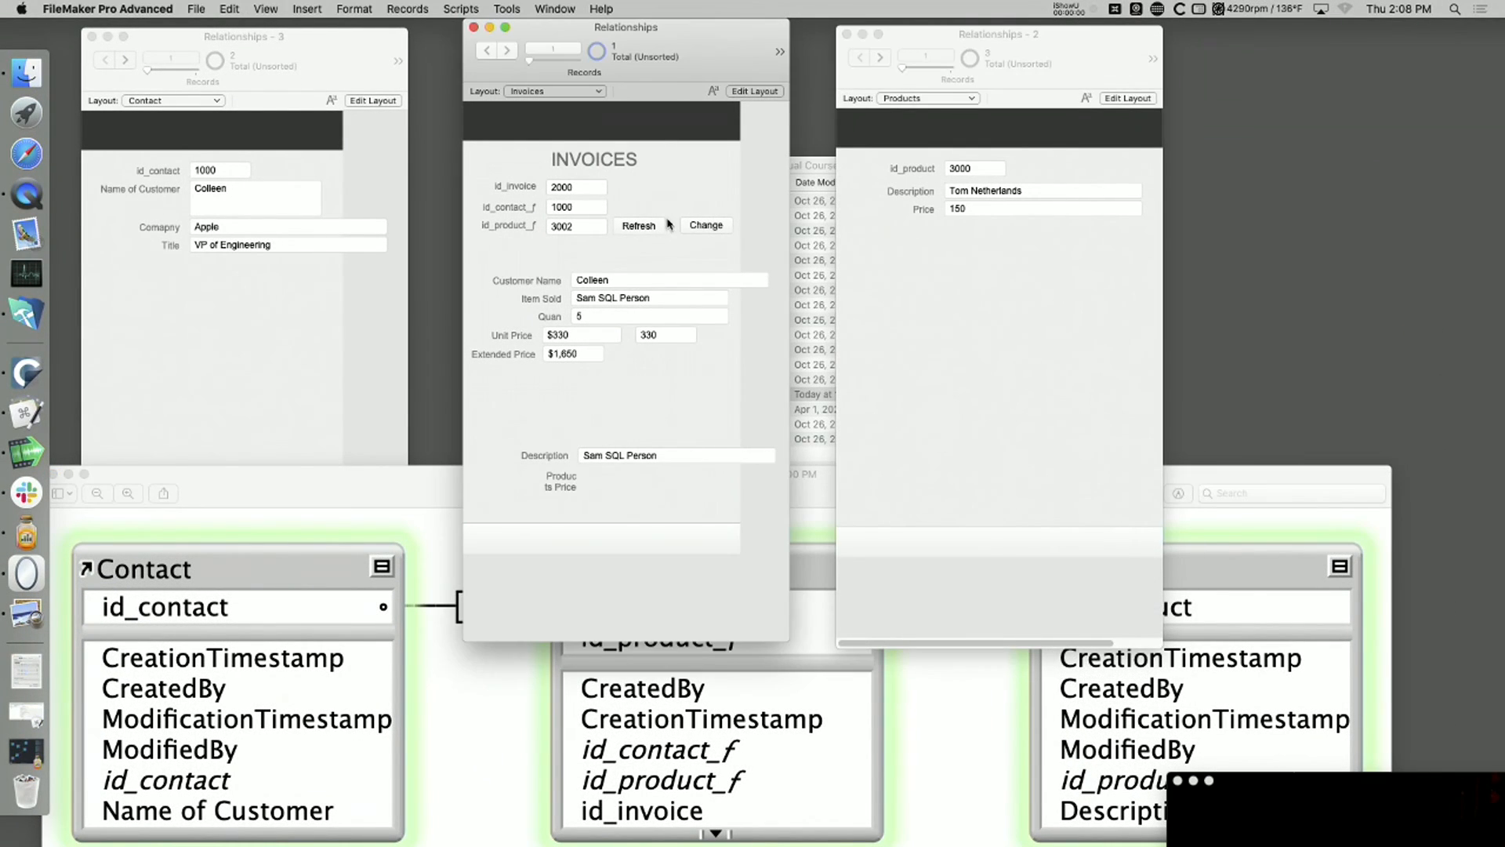
Step: In the Invoices layout, assign the Refresh script to the Refresh button and return to Browse mode
{"action": "key", "text": "super+l"}
{"action": "double_click", "coordinate": [658, 228]}
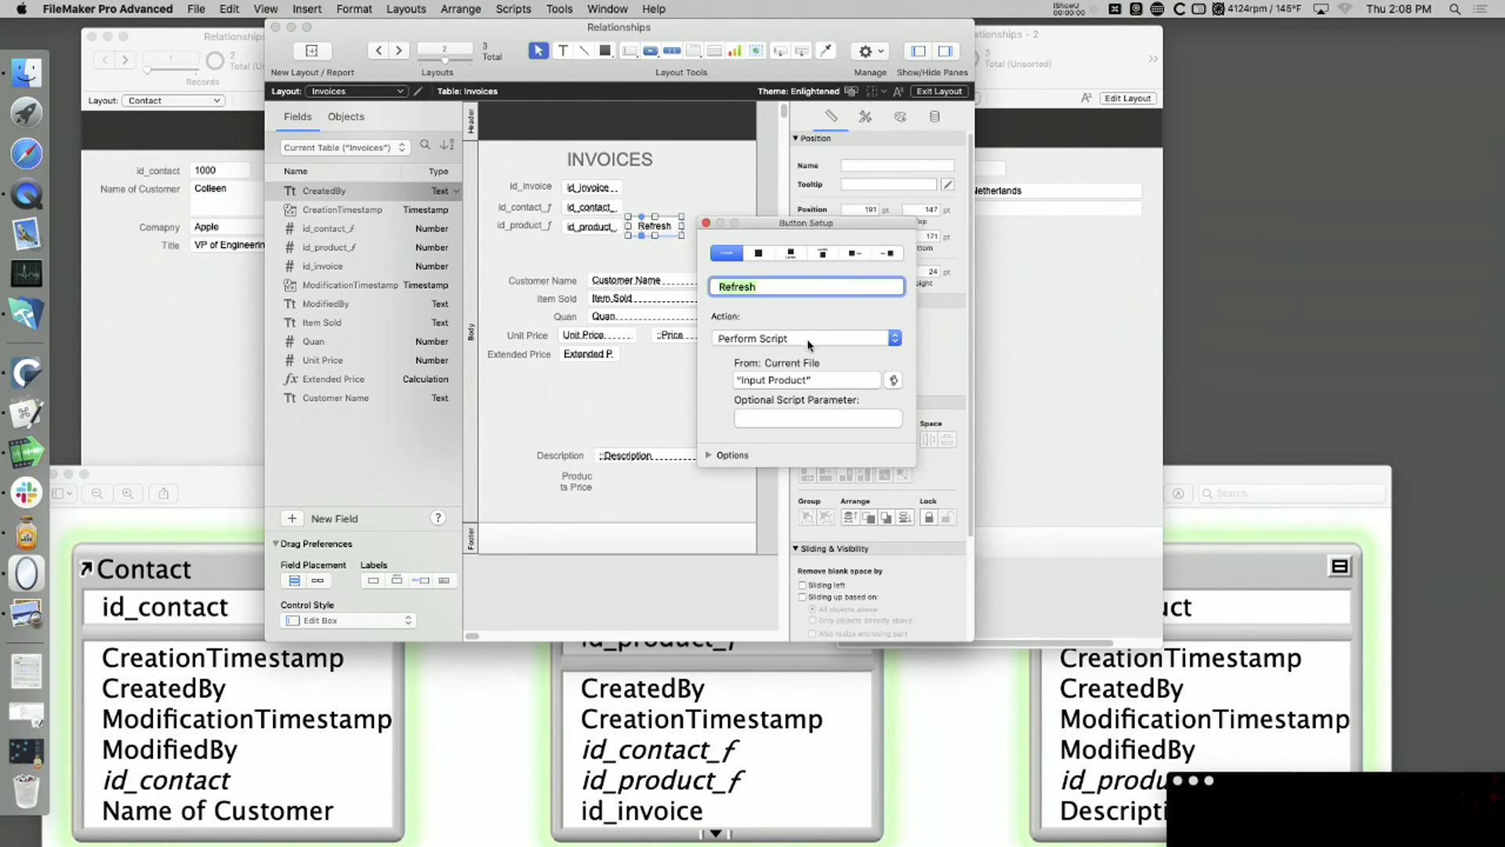
{"action": "left_click", "coordinate": [807, 381]}
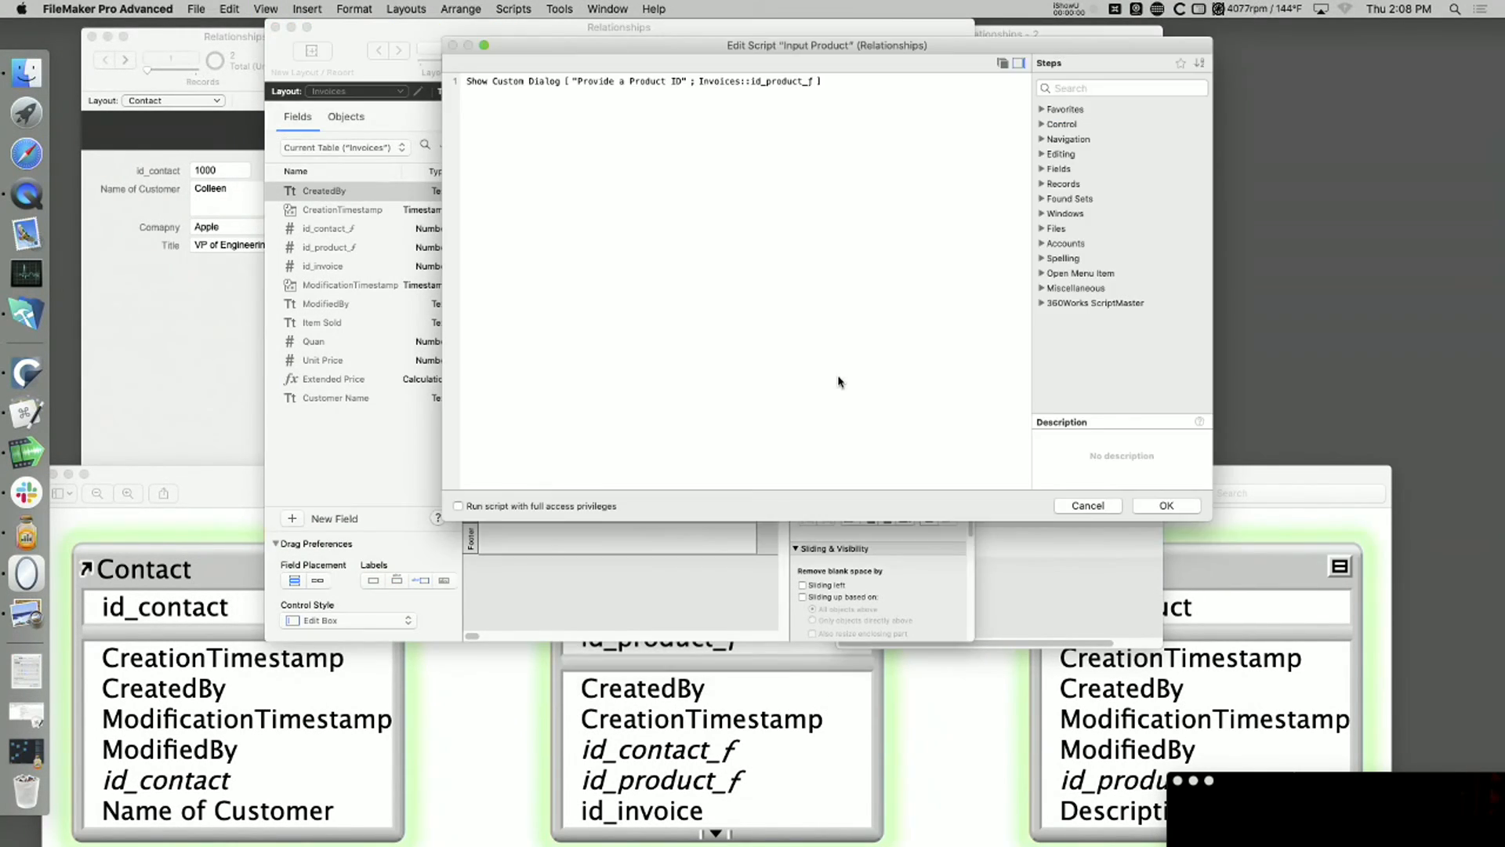
{"action": "key", "text": "Escape"}
{"action": "left_click", "coordinate": [893, 380]}
{"action": "left_click", "coordinate": [703, 288]}
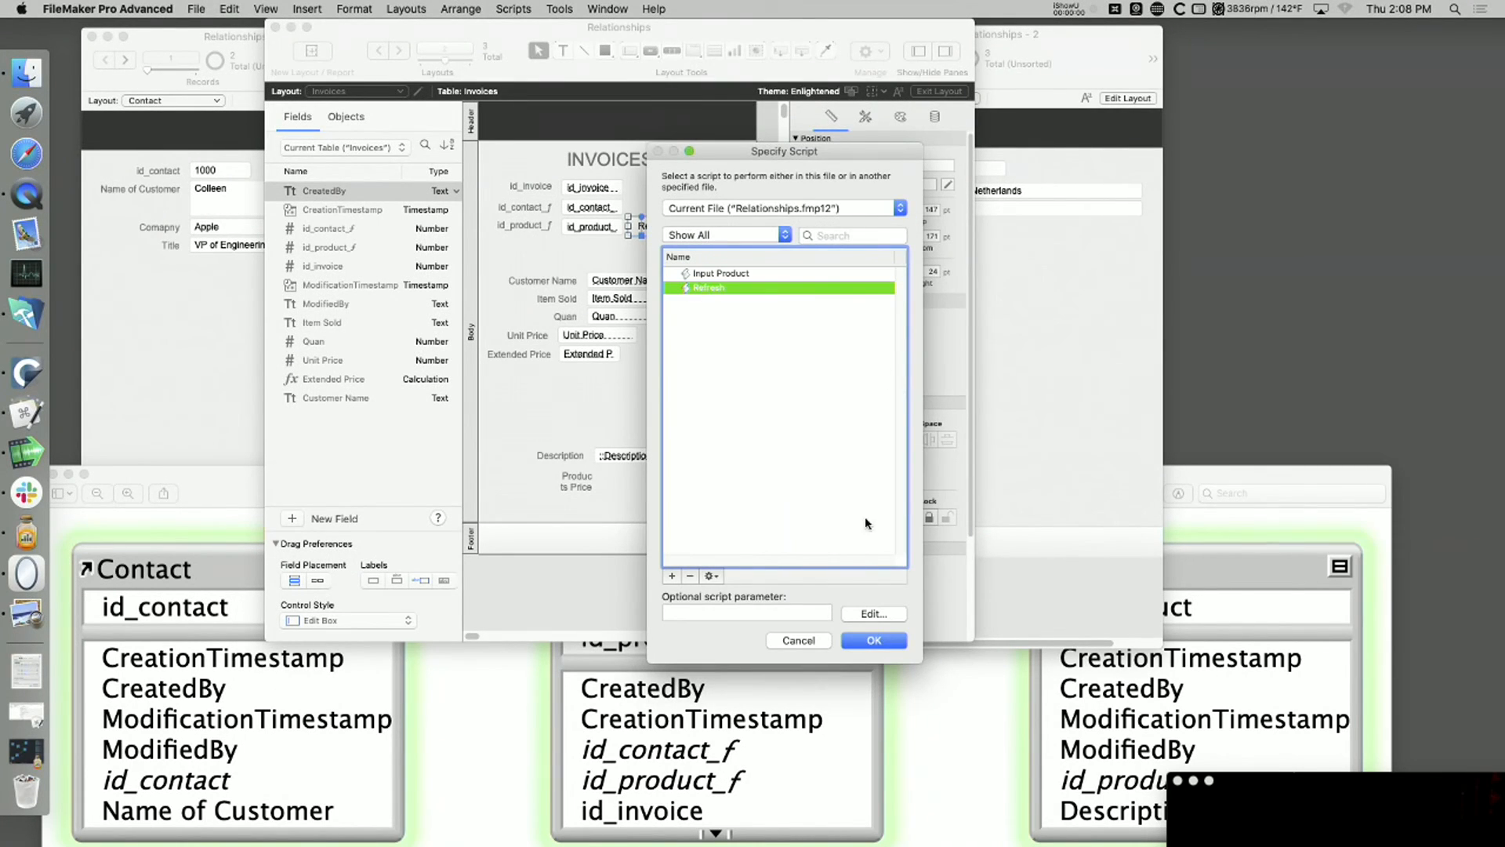
{"action": "left_click", "coordinate": [876, 642]}
{"action": "key", "text": "super+b"}
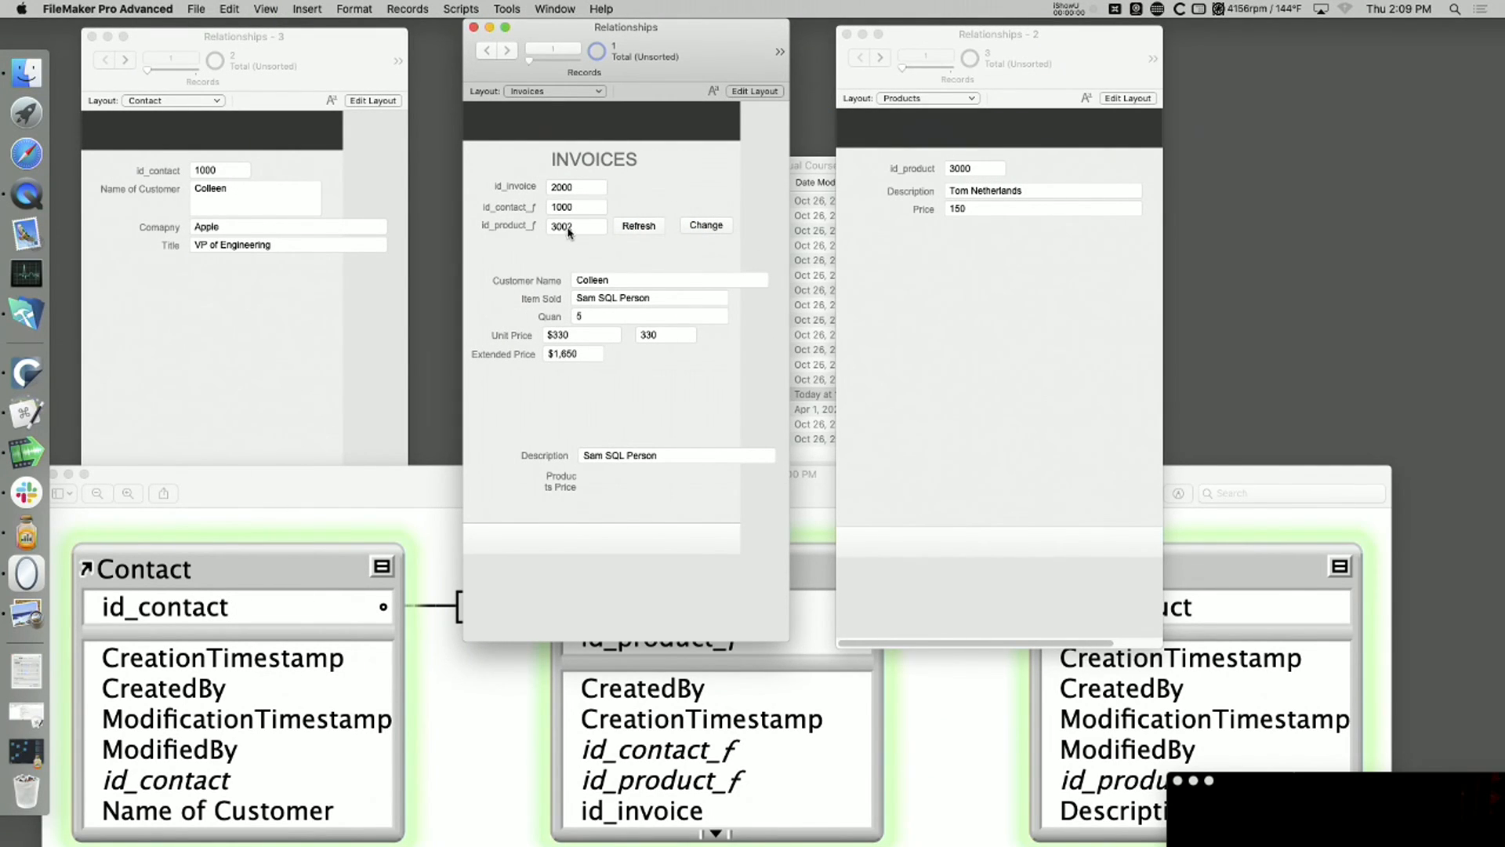
Step: In the Products record 3002, change the job wording in the description to "Fighter Pilot" and set the price to 500
{"action": "left_click", "coordinate": [886, 57]}
{"action": "left_click", "coordinate": [886, 58]}
{"action": "left_click_drag", "start_coordinate": [1029, 192], "coordinate": [1139, 250]}
{"action": "left_click", "coordinate": [966, 194]}
{"action": "type", "text": "Fighter Pilot"}
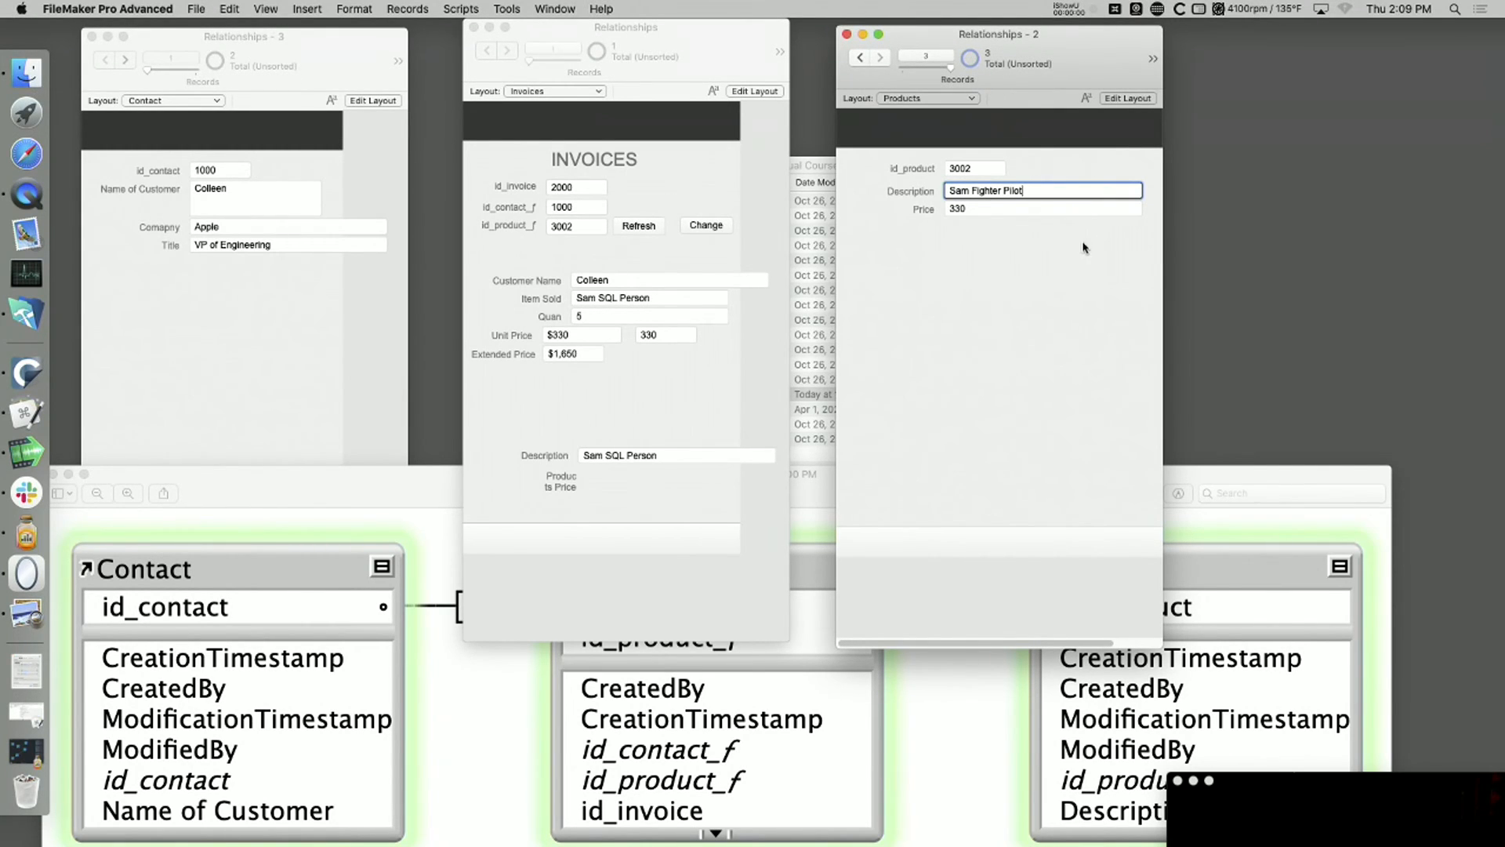
{"action": "key", "text": "Tab"}
{"action": "type", "text": "500"}
{"action": "left_click", "coordinate": [881, 305]}
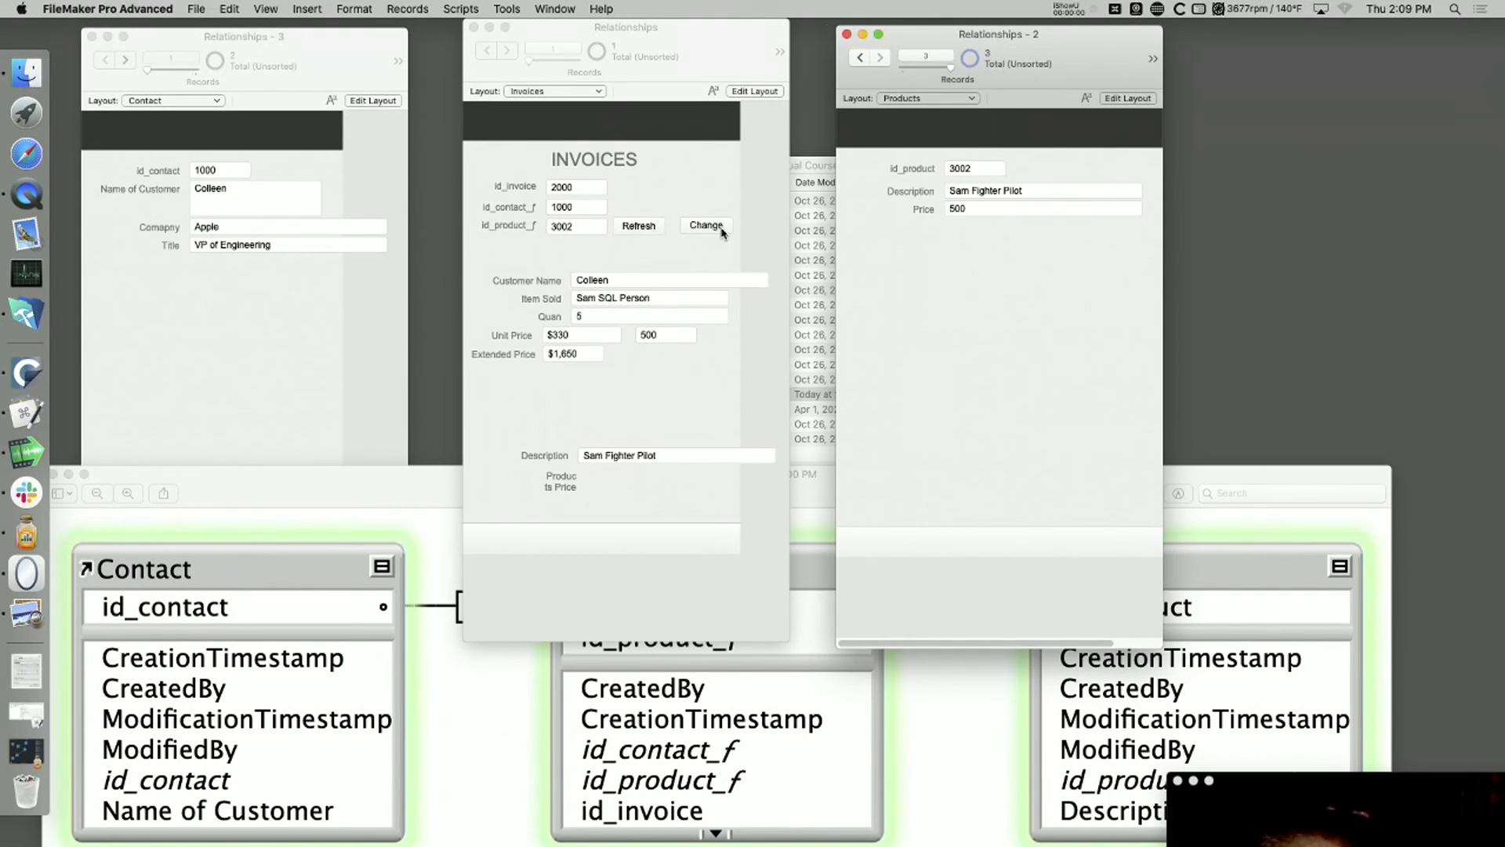
Step: Refresh the looked-up values on the invoice and change its product ID to 3001 through the Change prompt
{"action": "left_click", "coordinate": [634, 228]}
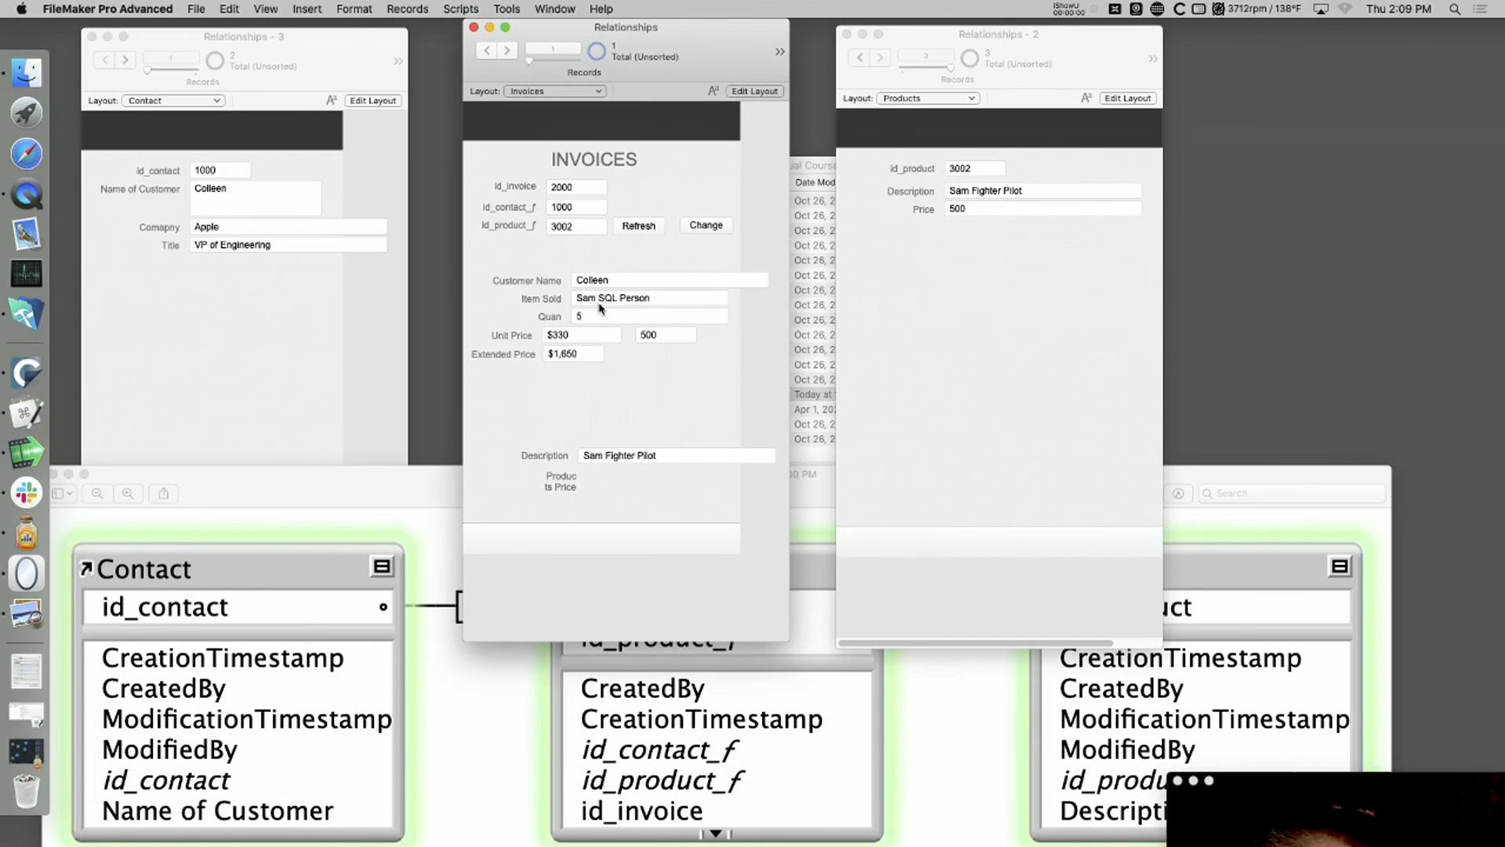
{"action": "left_click", "coordinate": [640, 227]}
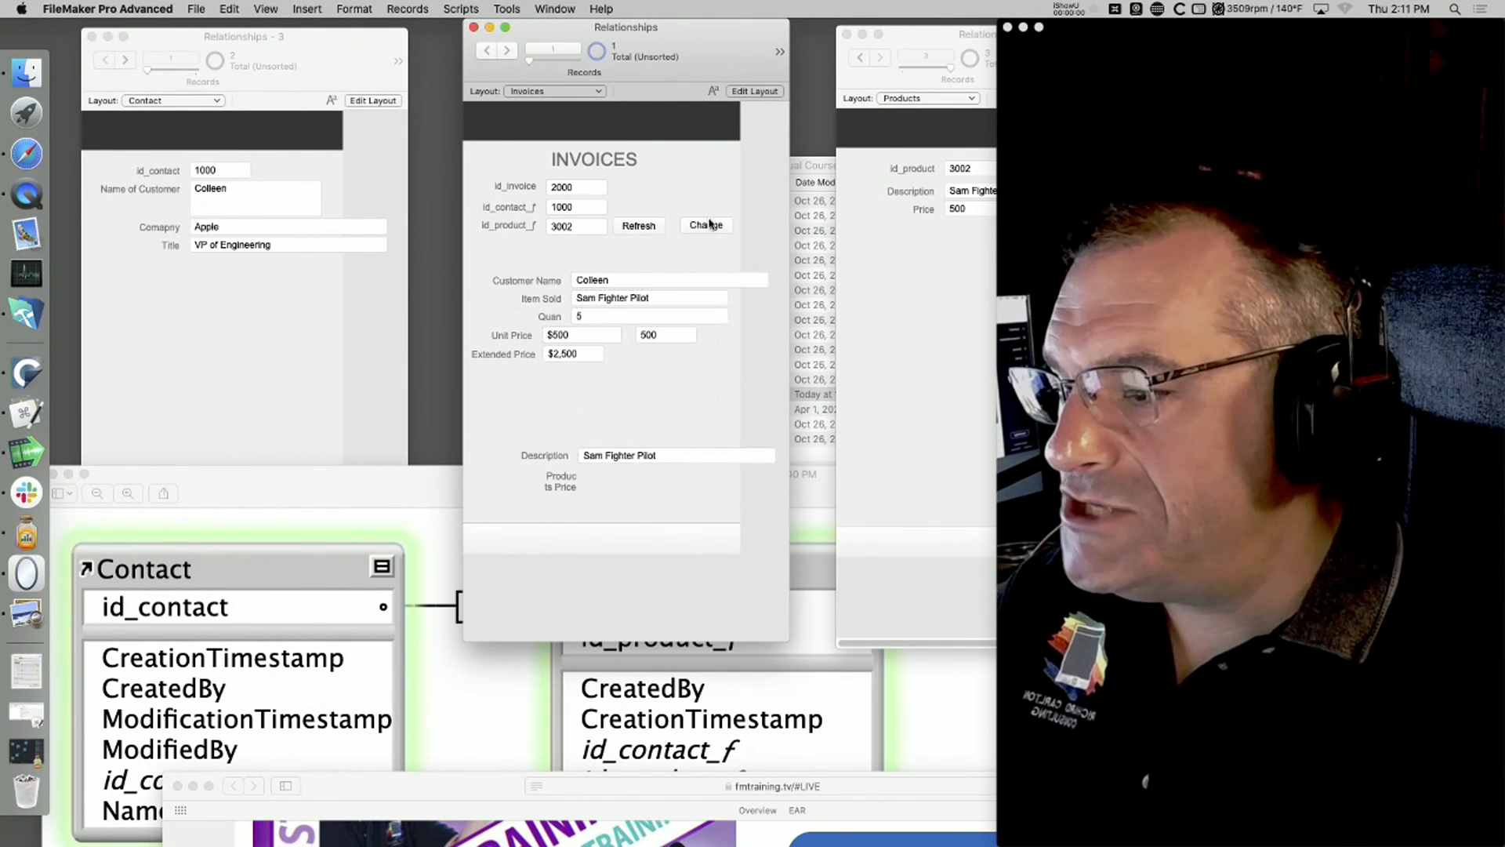
{"action": "left_click", "coordinate": [710, 226]}
{"action": "type", "text": "3001"}
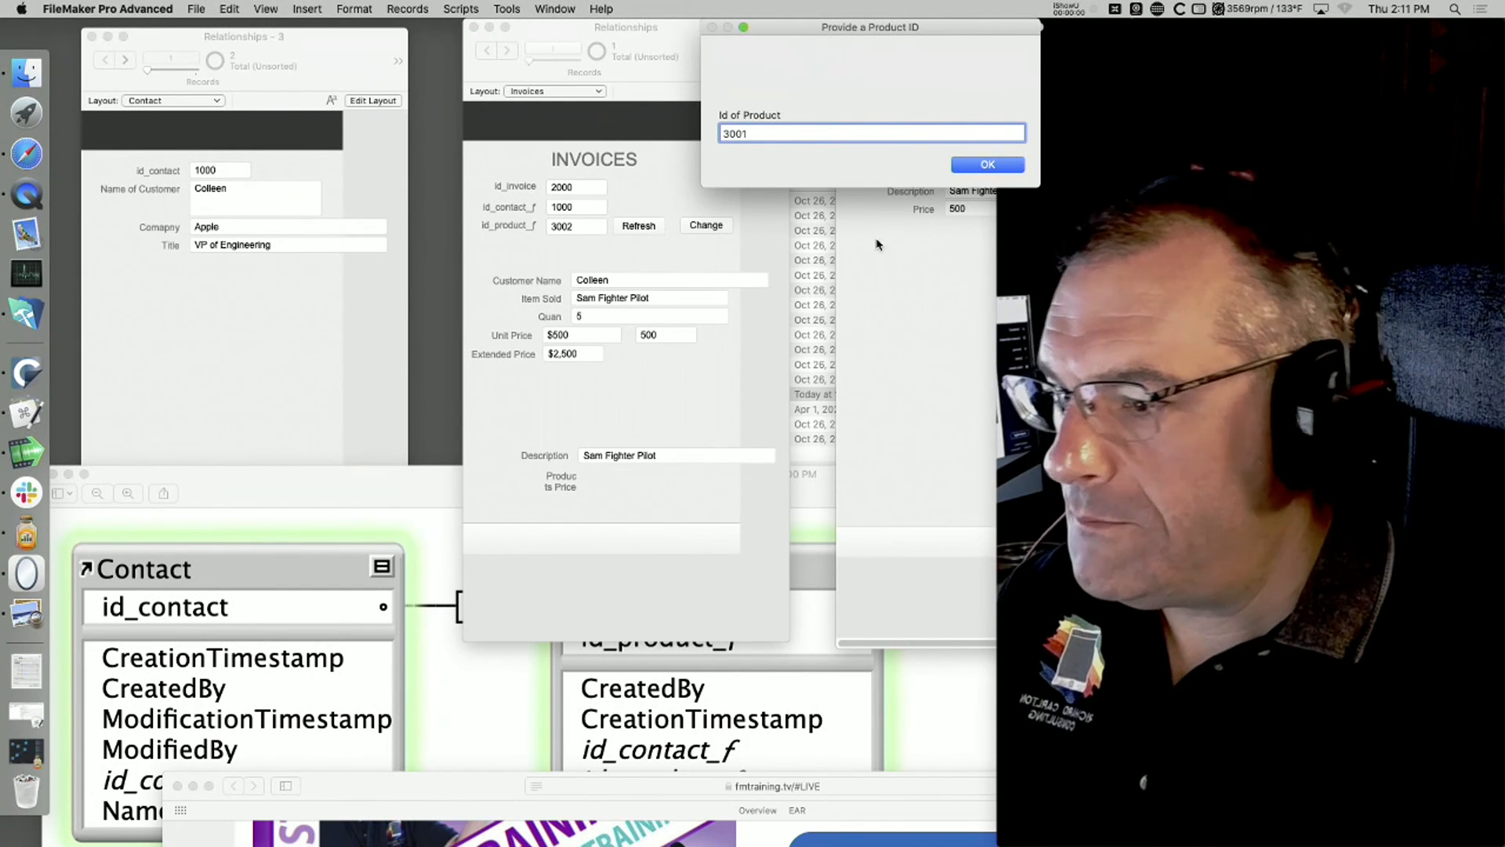
{"action": "left_click", "coordinate": [988, 165]}
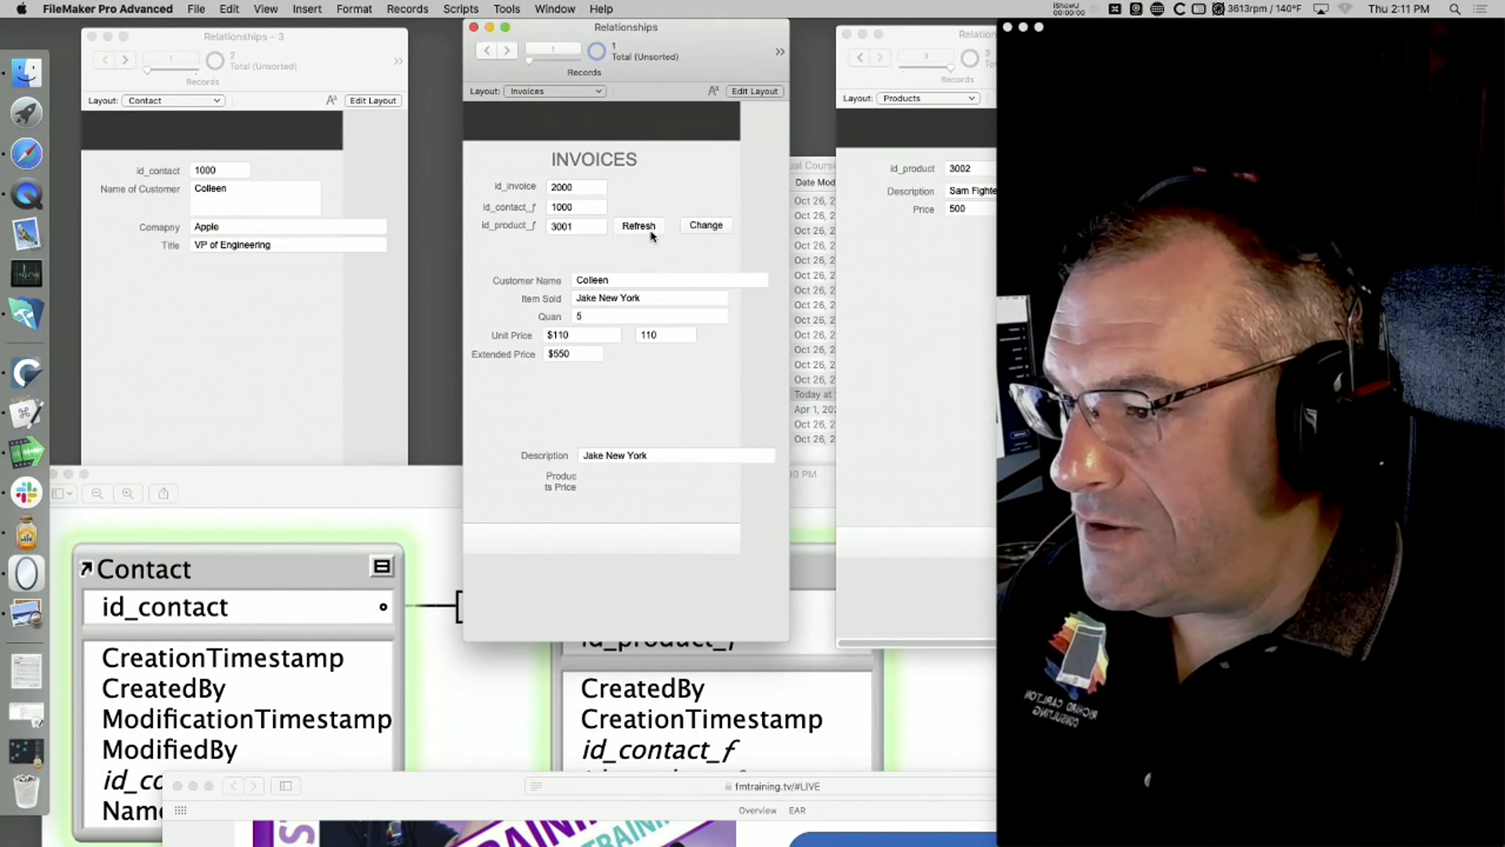
Step: Find product record 3001 in the Products window, set its price to 150 and commit the record
{"action": "left_click", "coordinate": [946, 232]}
{"action": "left_click", "coordinate": [861, 58]}
{"action": "left_click", "coordinate": [861, 58]}
{"action": "left_click", "coordinate": [974, 209]}
{"action": "left_click", "coordinate": [880, 58]}
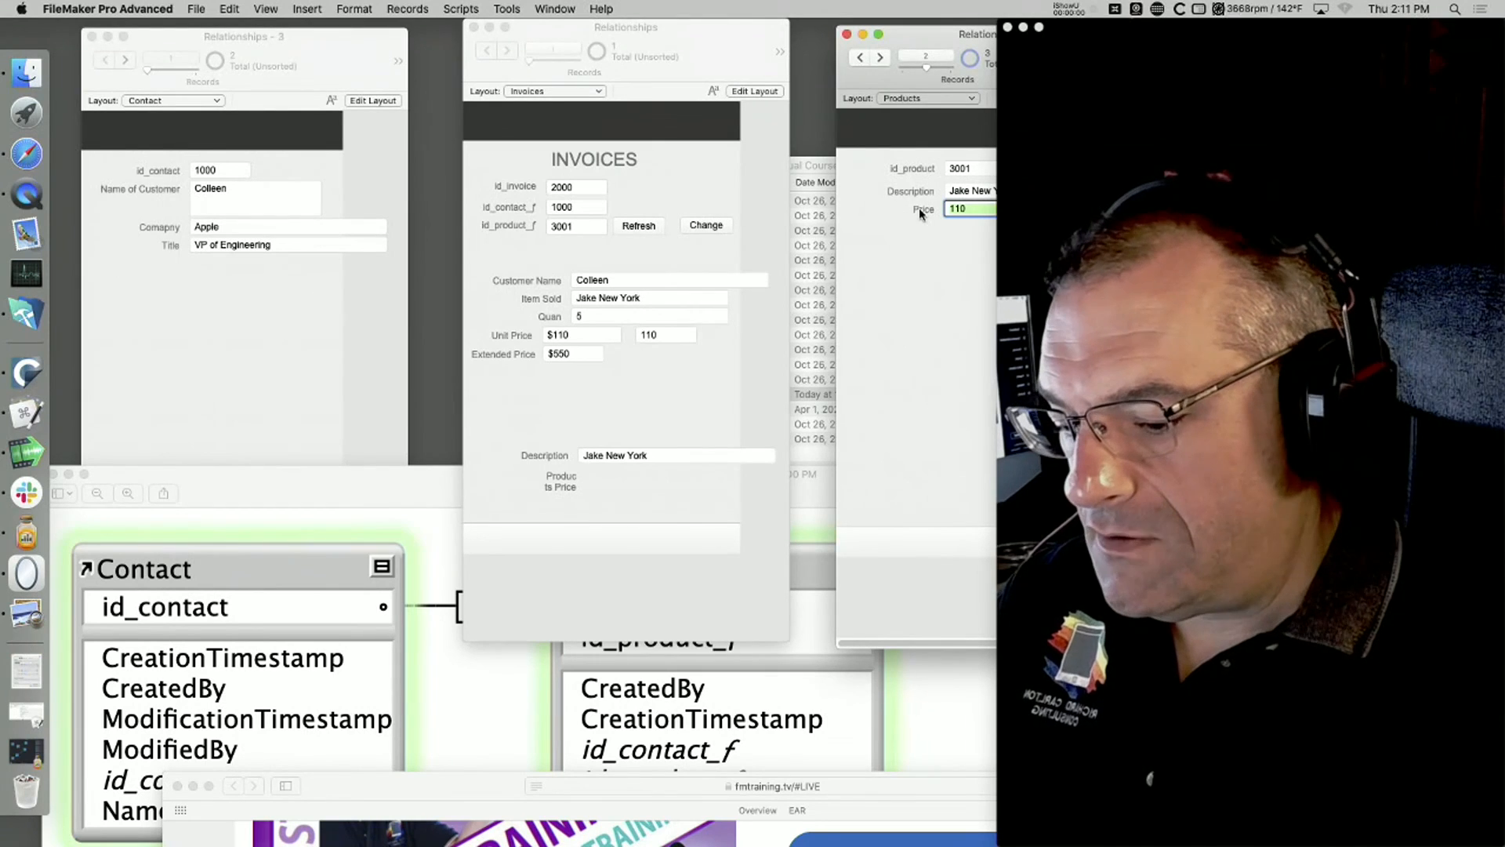
{"action": "type", "text": "15"}
{"action": "left_click", "coordinate": [949, 278]}
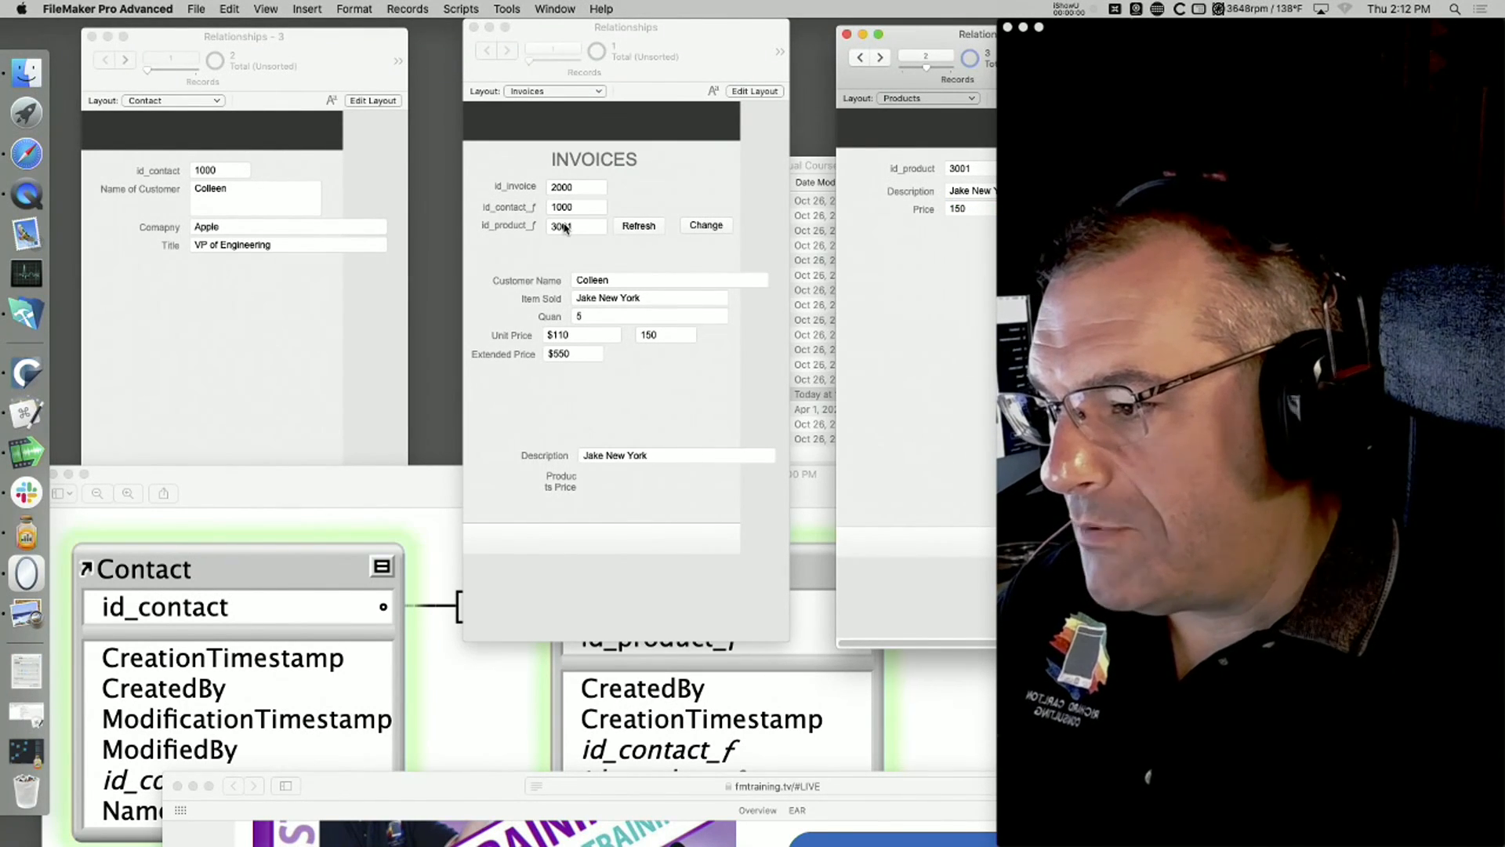
Step: Retrigger the invoice's lookup by confirming the same product ID, 3001, in the Change prompt
{"action": "left_click", "coordinate": [563, 227]}
{"action": "left_click", "coordinate": [680, 250]}
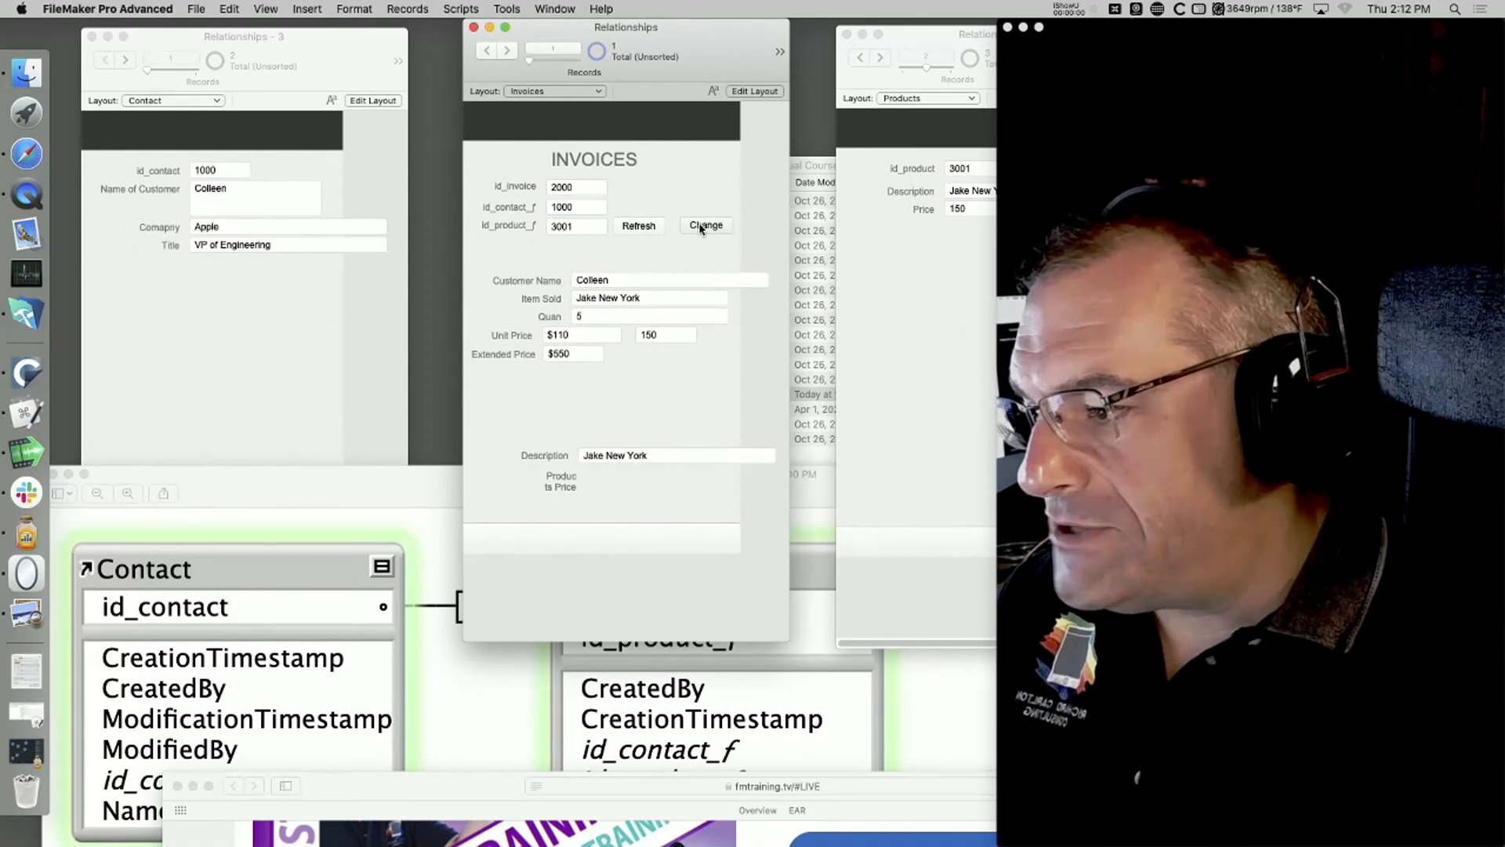
{"action": "left_click", "coordinate": [701, 225]}
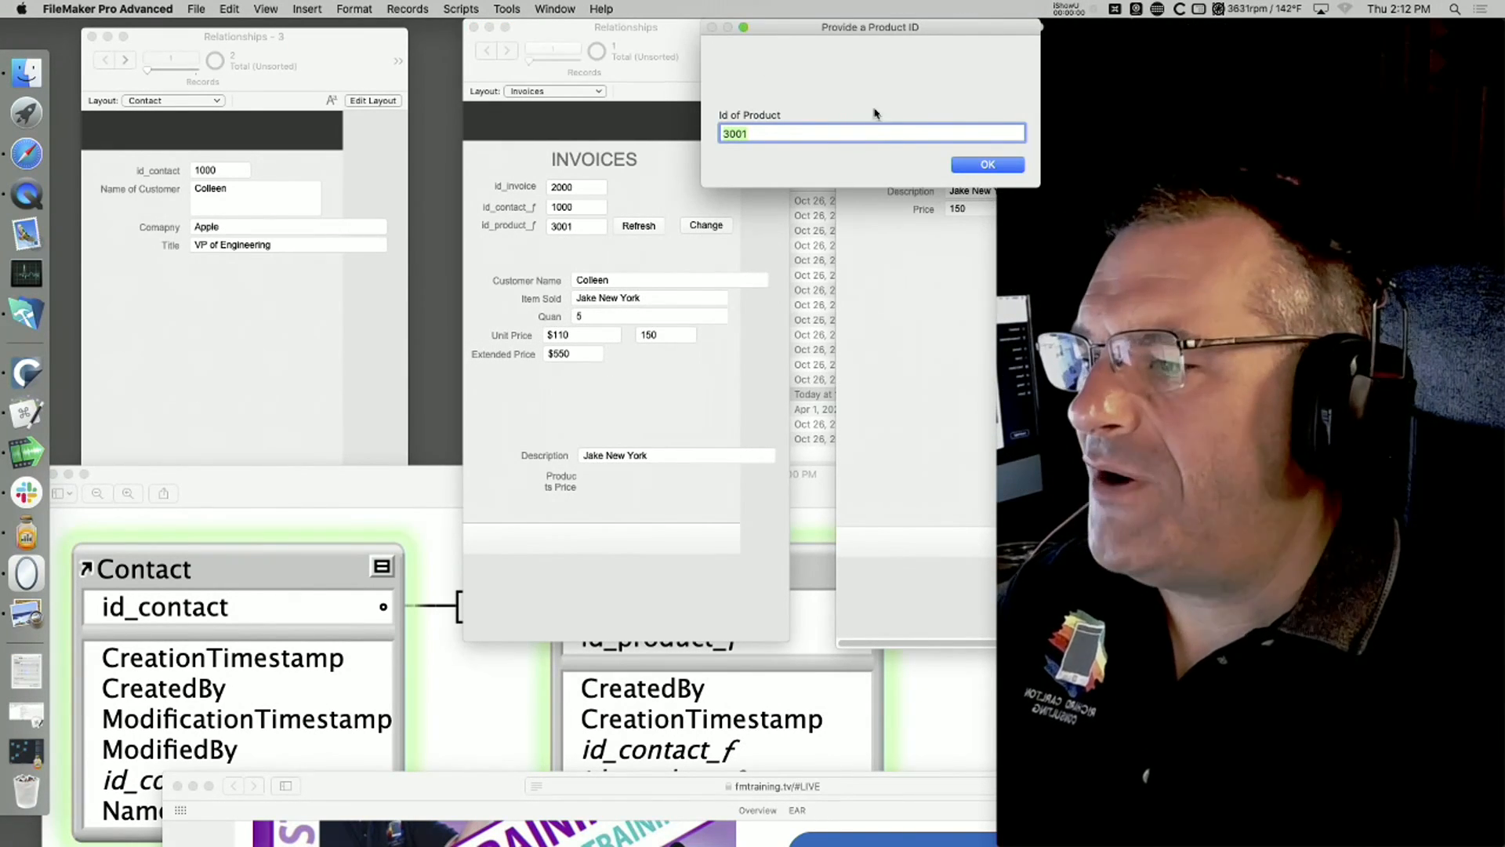
{"action": "key", "text": "Return"}
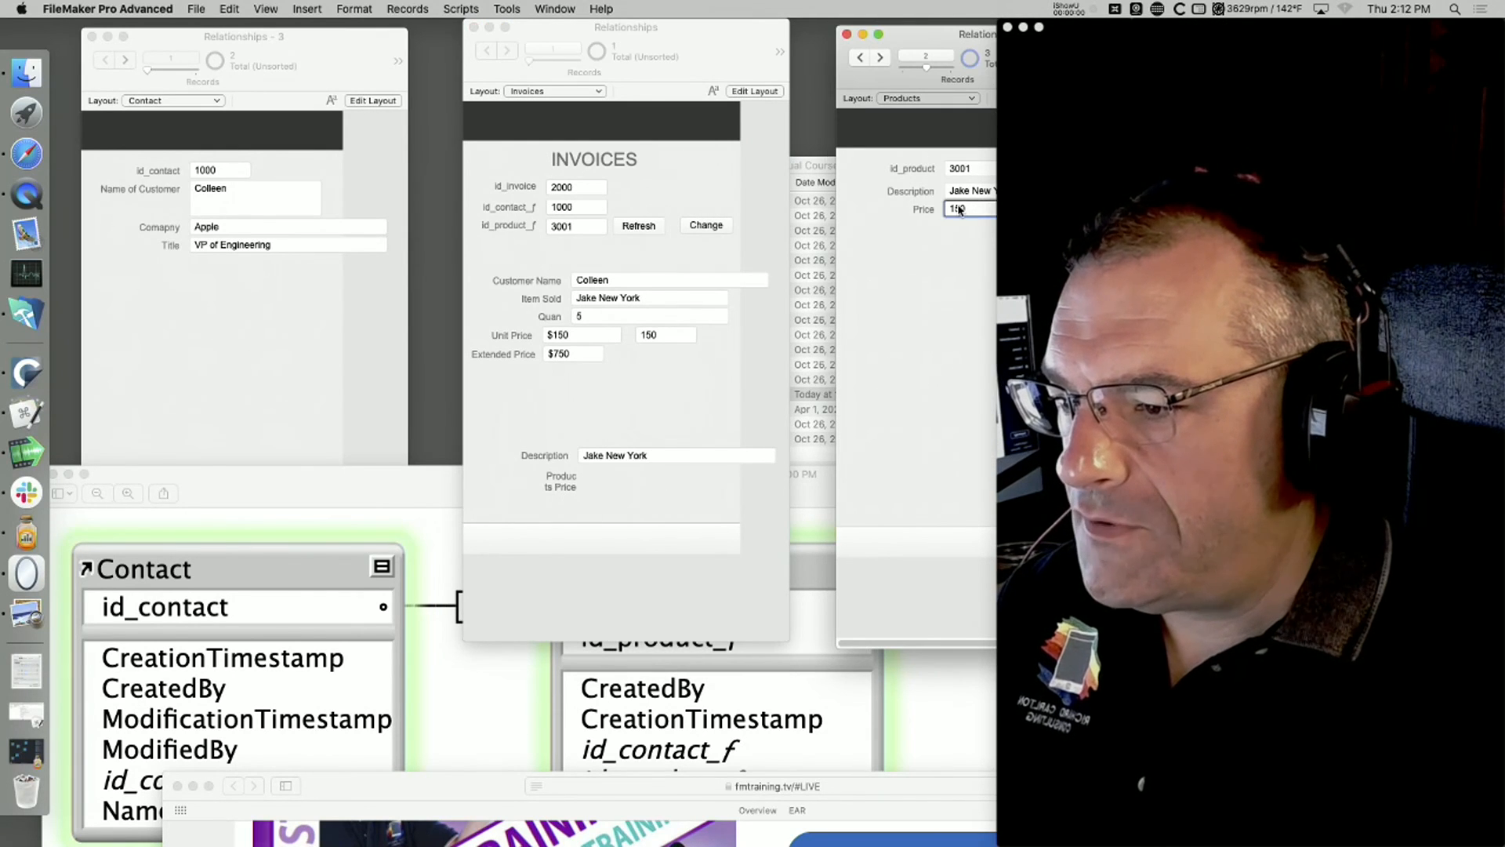
Step: Set the price of product 3001 to 200 and update the invoice with its Refresh button's script
{"action": "left_click", "coordinate": [959, 210]}
{"action": "type", "text": "200"}
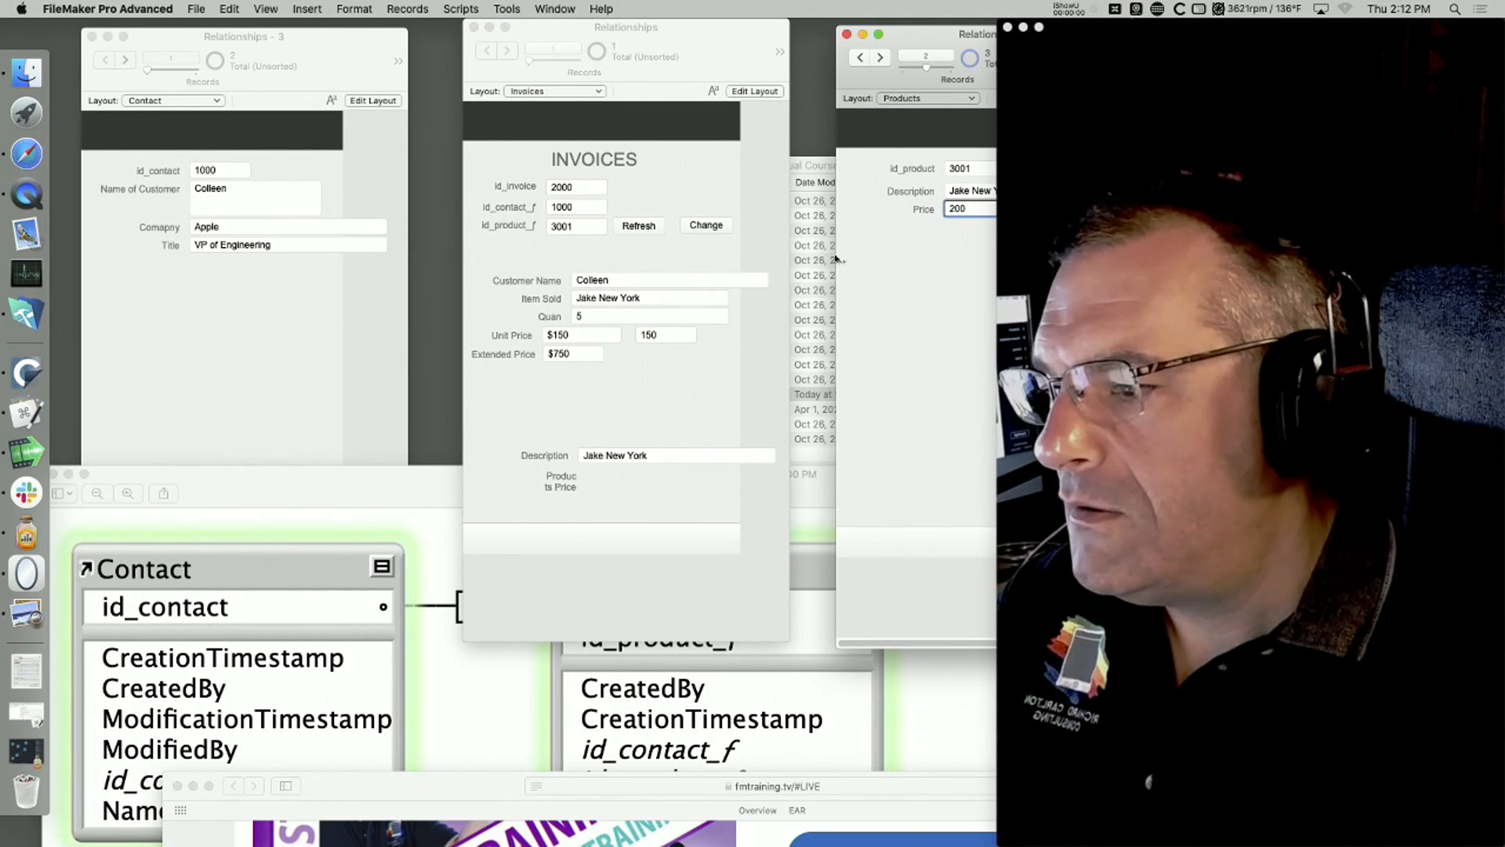
{"action": "left_click", "coordinate": [928, 262]}
{"action": "left_click", "coordinate": [757, 198]}
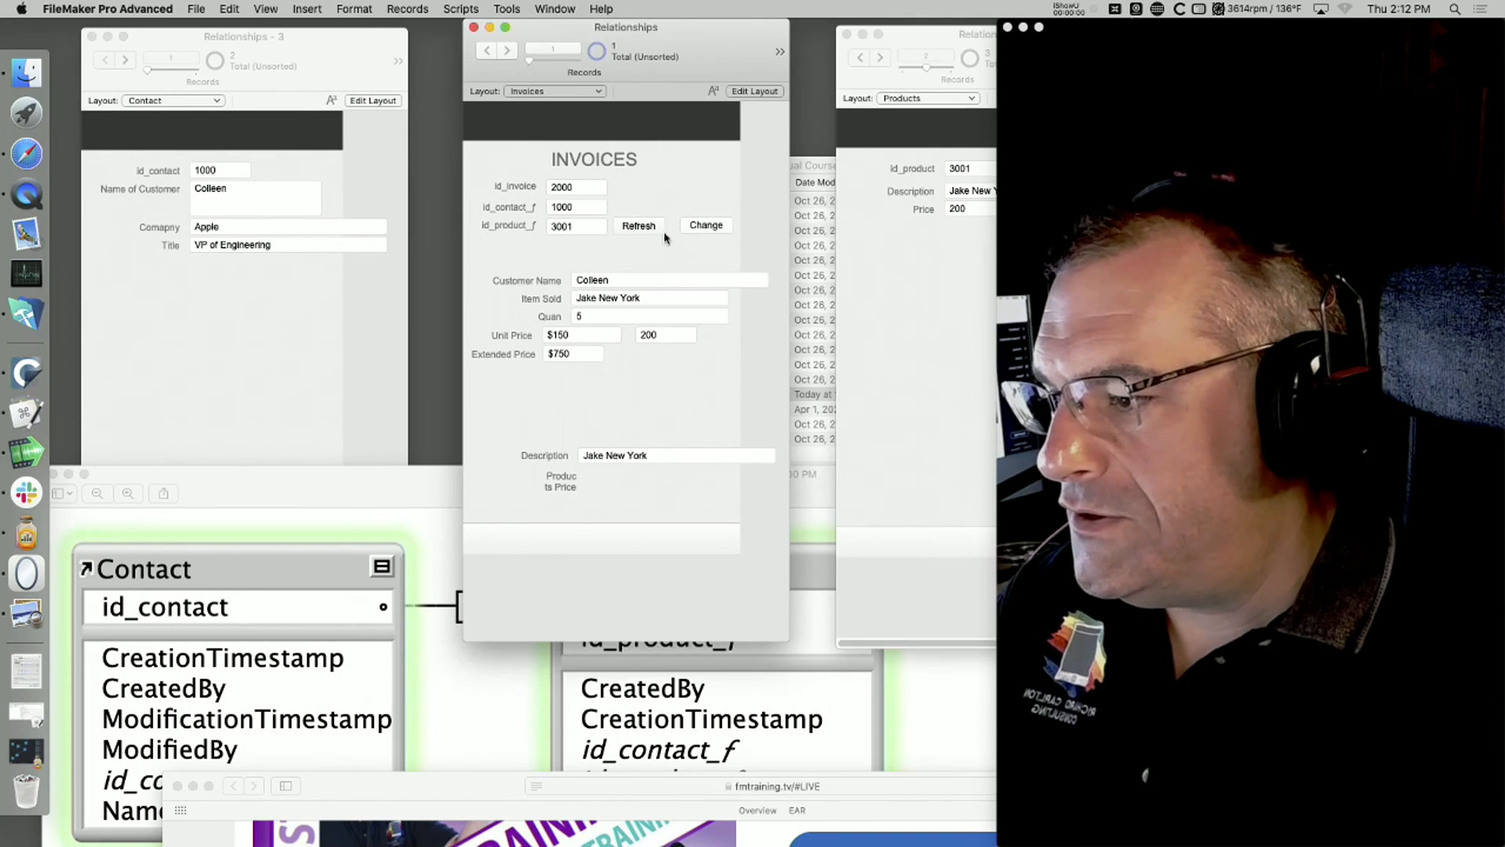
{"action": "left_click", "coordinate": [647, 228]}
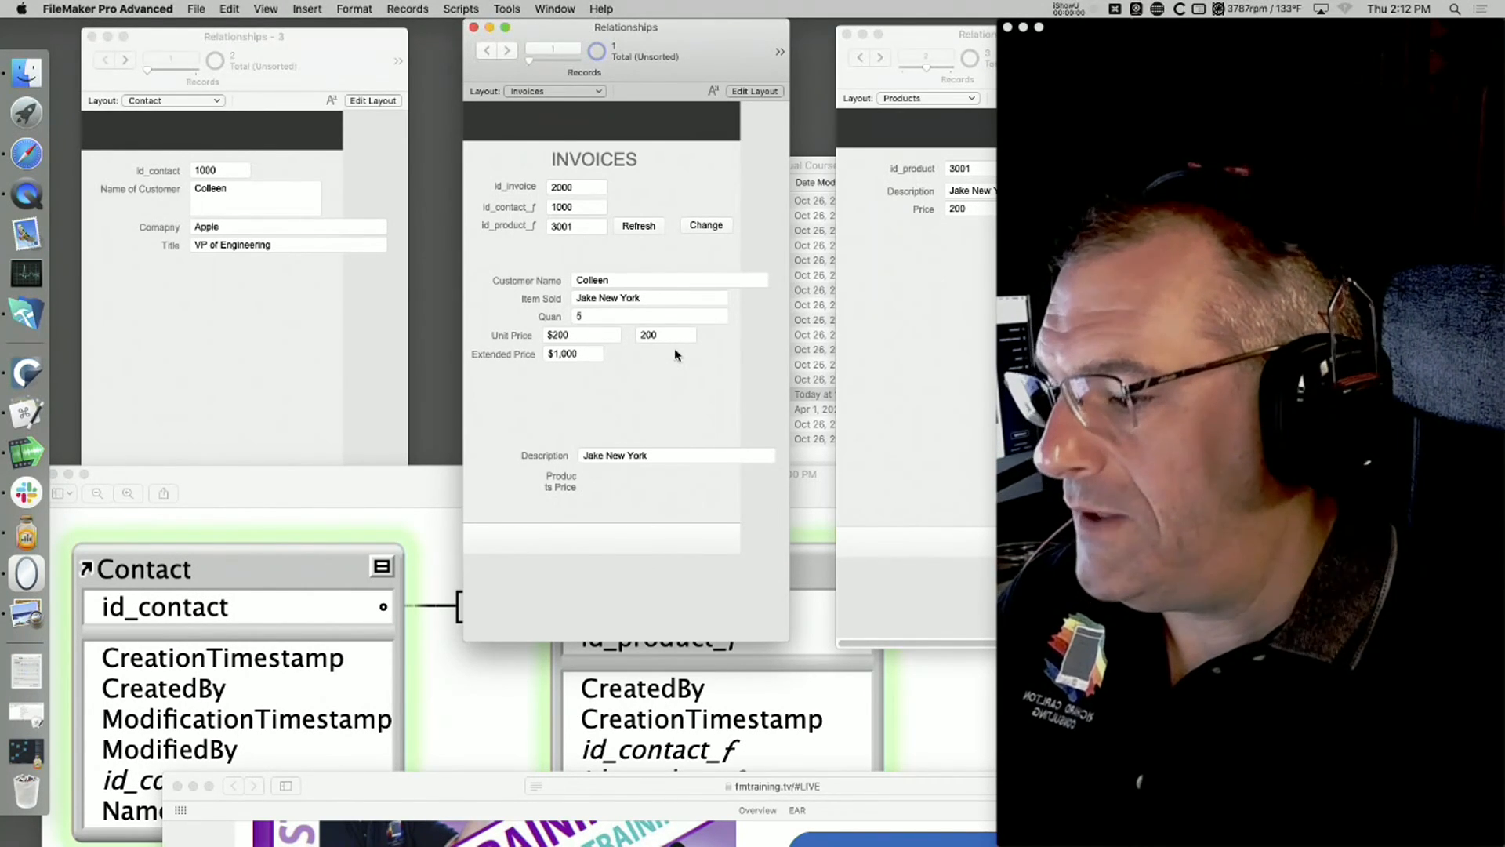
Step: Bring the relationship diagram image to the front and move the webcam window aside to expose the Products table
{"action": "left_click", "coordinate": [846, 713]}
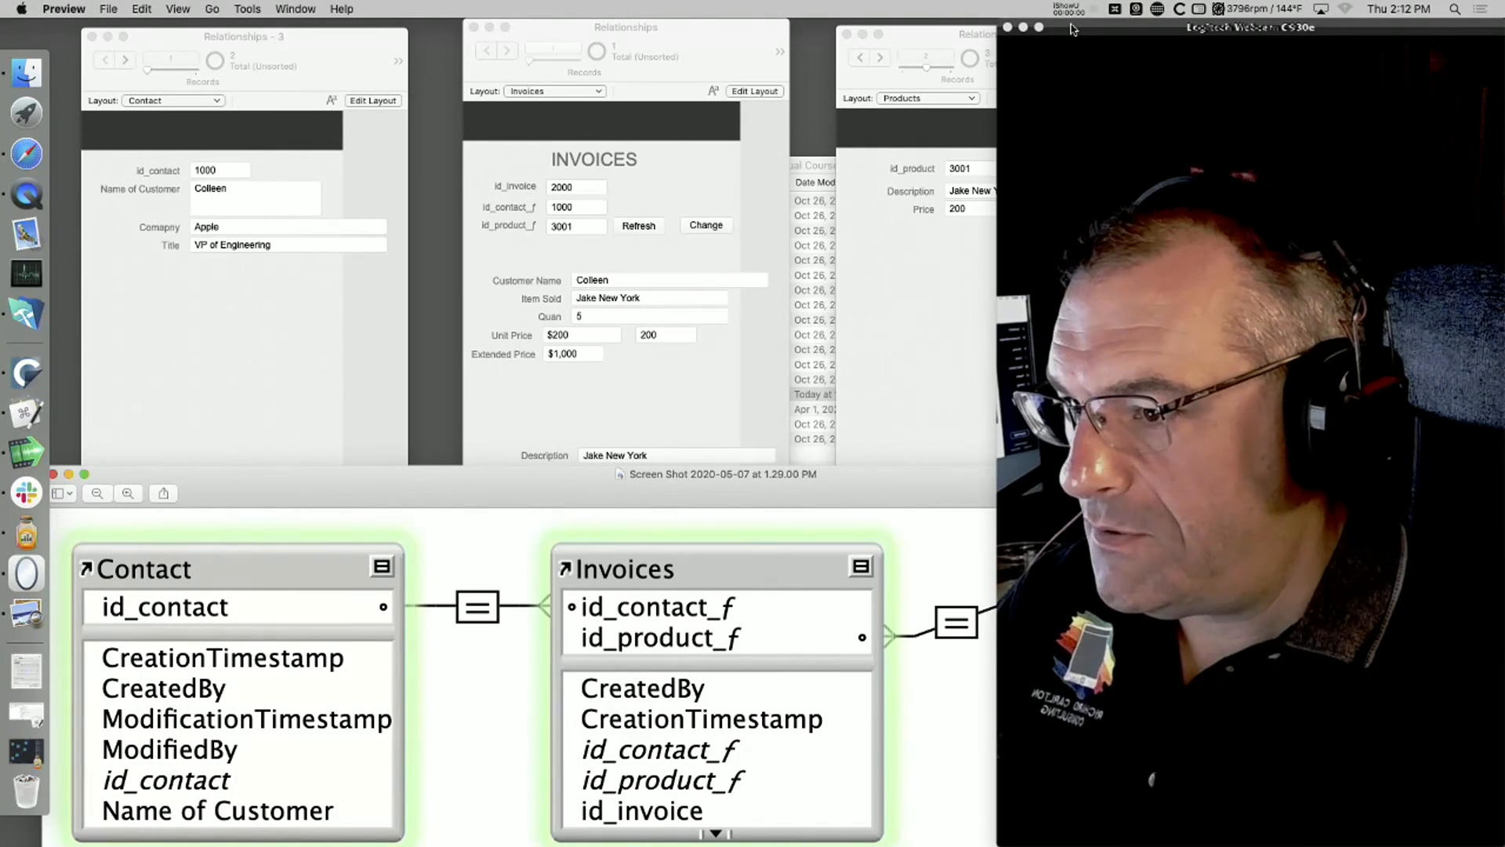
{"action": "left_click_drag", "start_coordinate": [1066, 27], "coordinate": [1381, 28]}
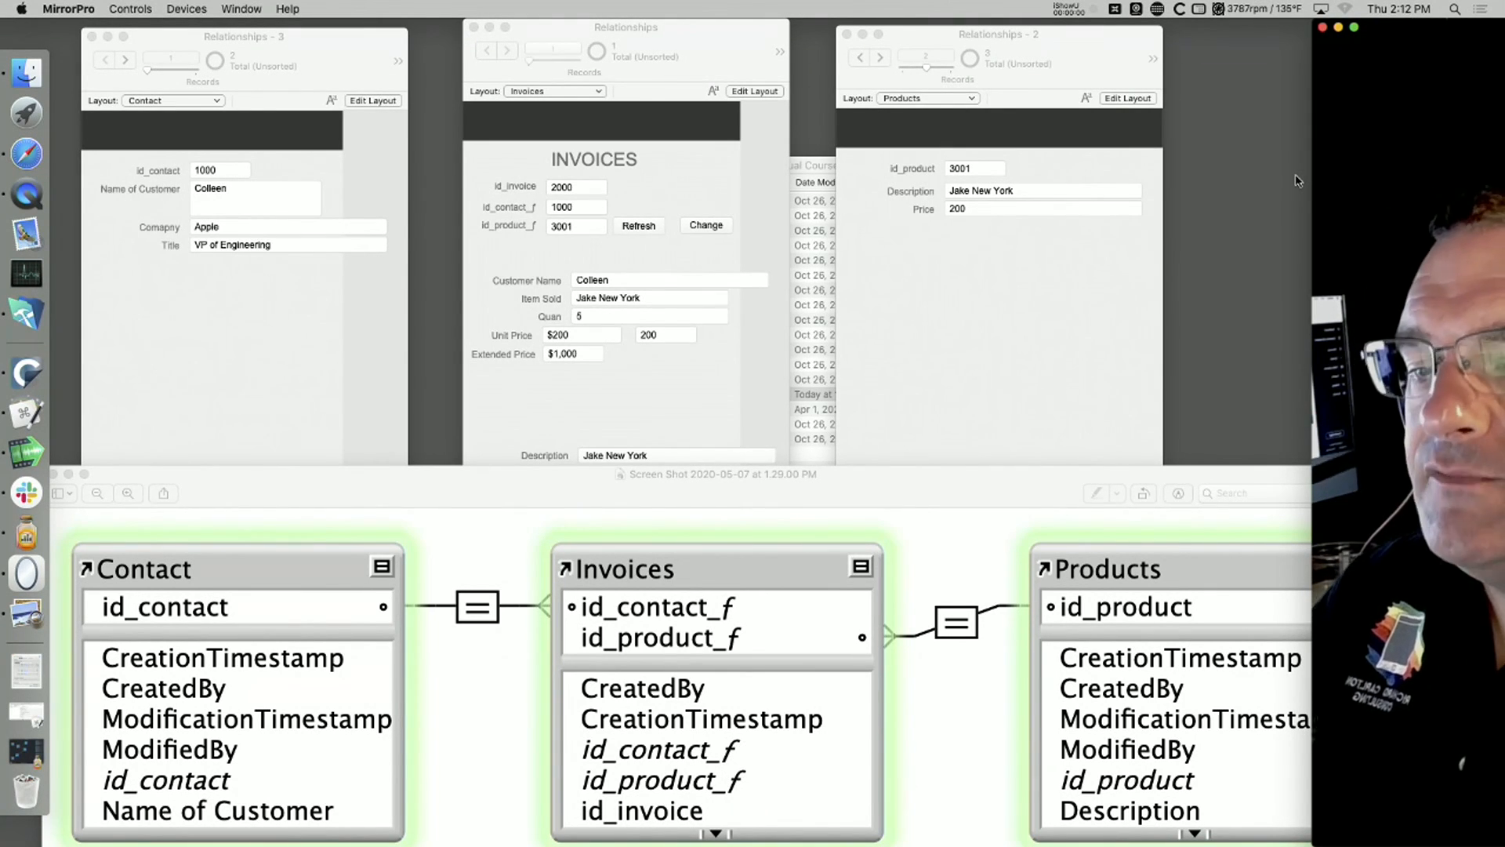
{"action": "left_click_drag", "start_coordinate": [1425, 28], "coordinate": [1261, 2]}
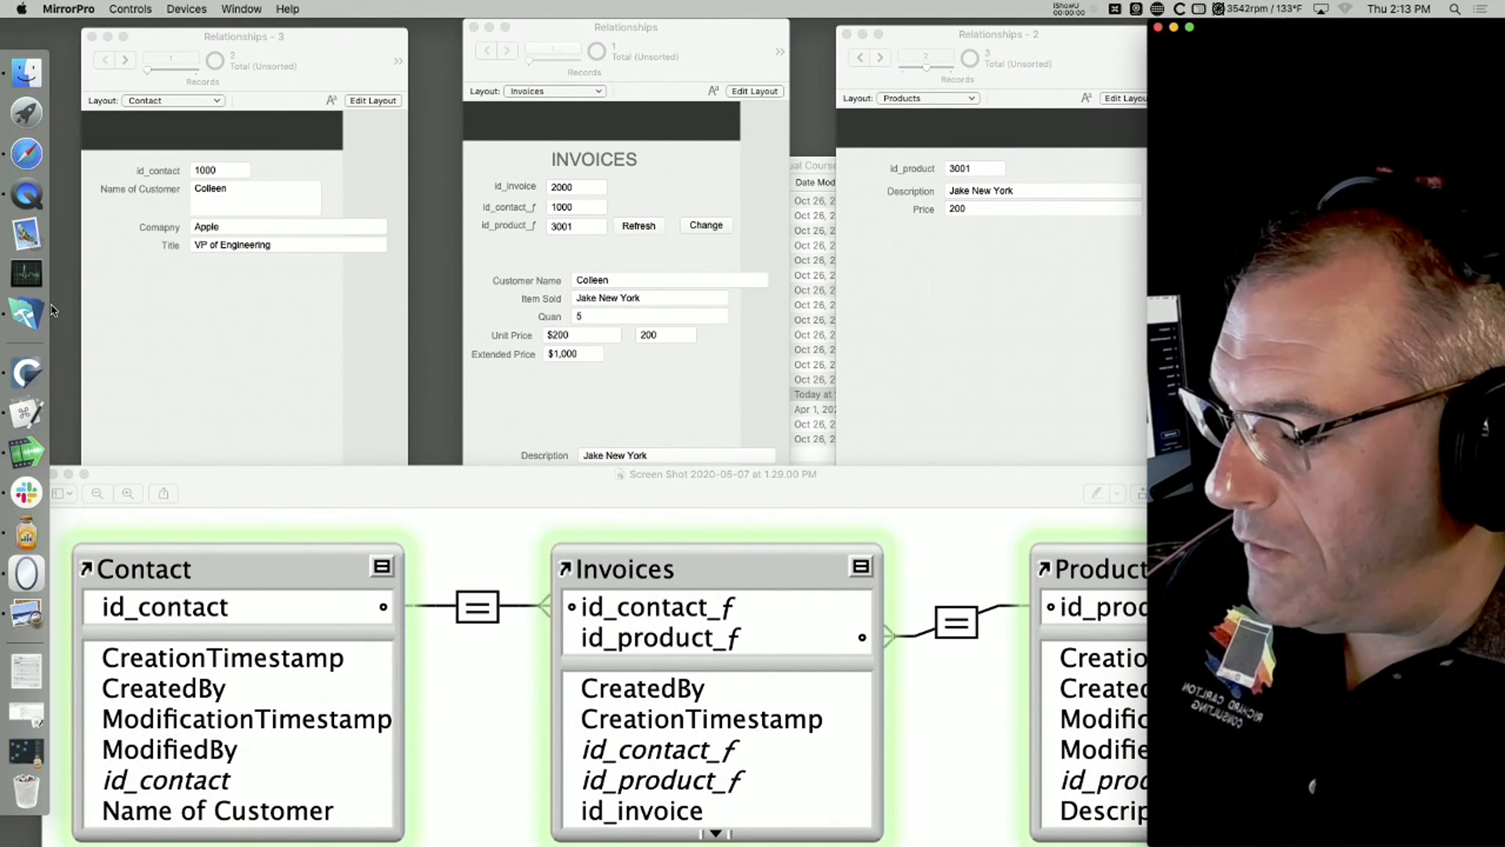
Step: Switch to Safari, move the fmtraining.tv live schedule page fully into view, and switch to QuickTime Player
{"action": "key", "text": "super+Tab"}
{"action": "left_click_drag", "start_coordinate": [379, 787], "coordinate": [270, 4]}
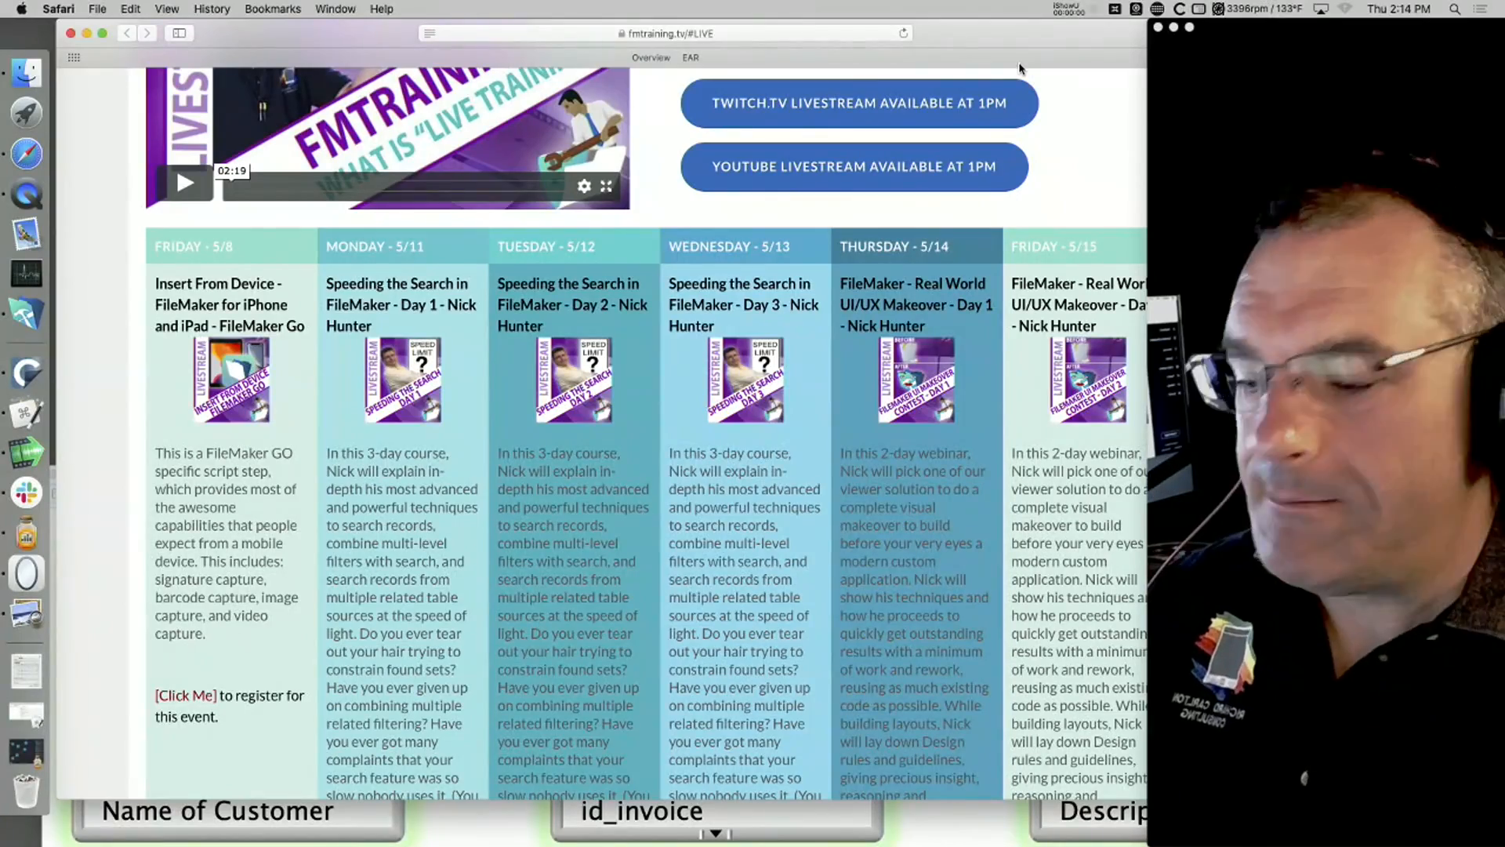
{"action": "key", "text": "super+Tab"}
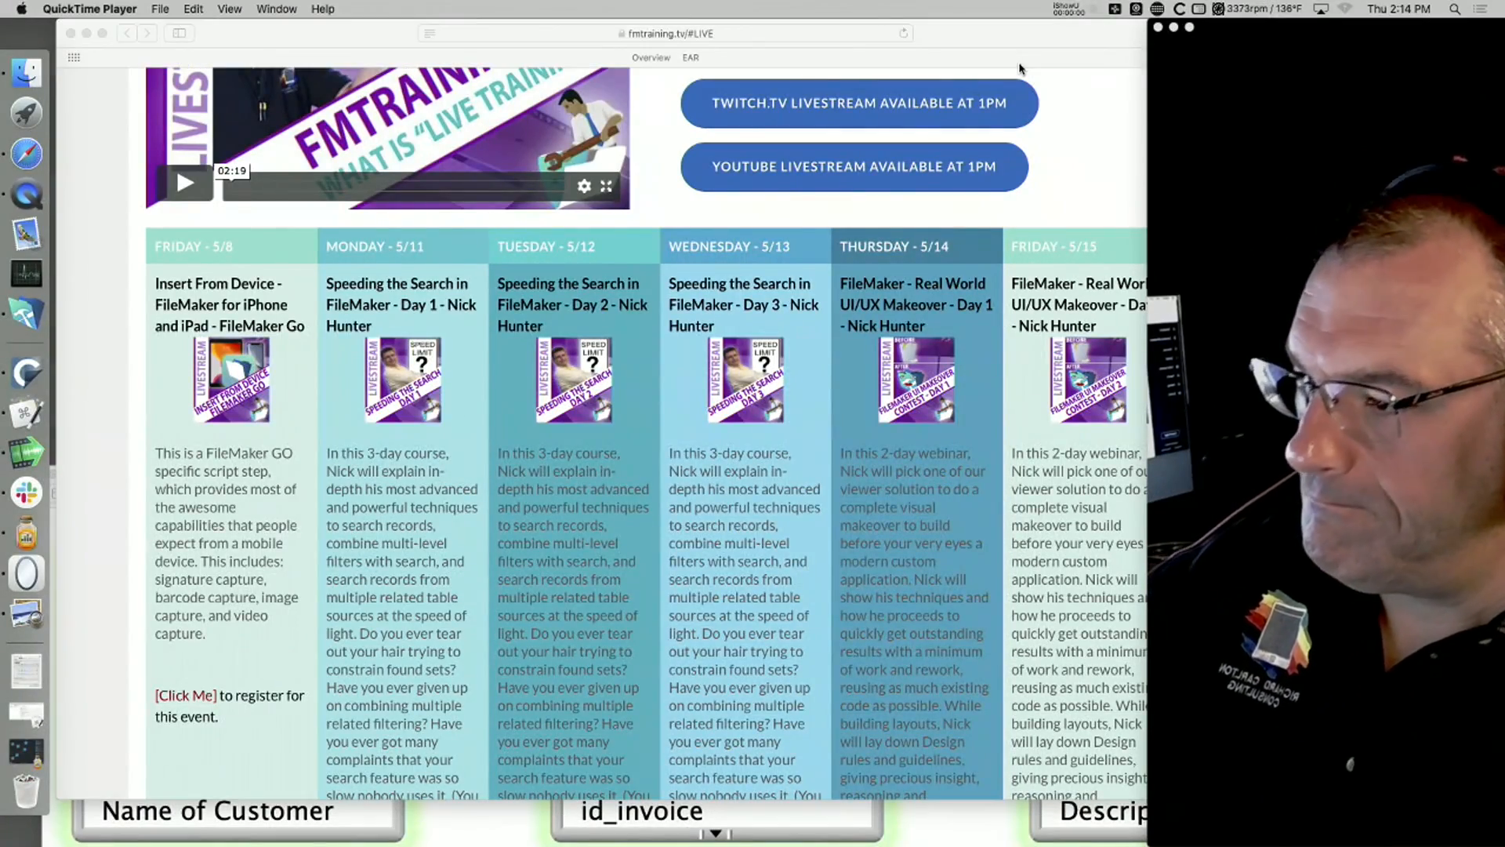